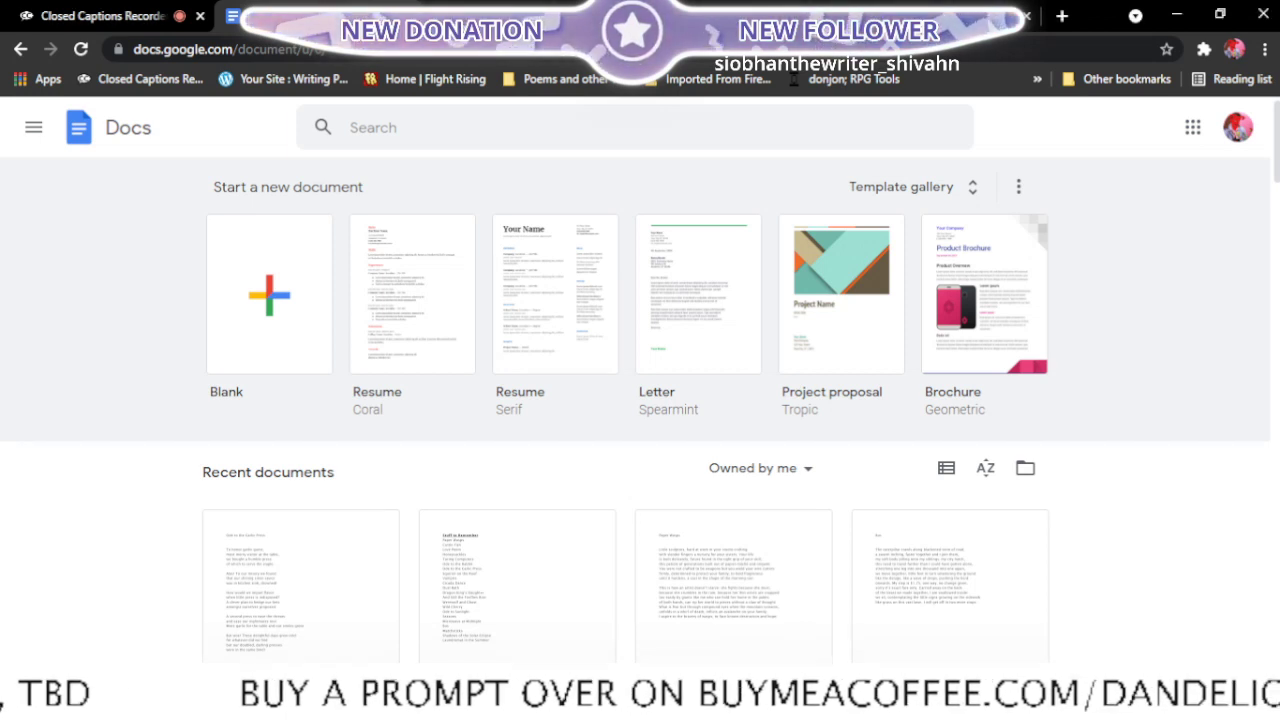
- Open the Final edits document from the recent documents in a new tab
{"action": "left_click", "coordinate": [60, 9]}
{"action": "left_click", "coordinate": [262, 13]}
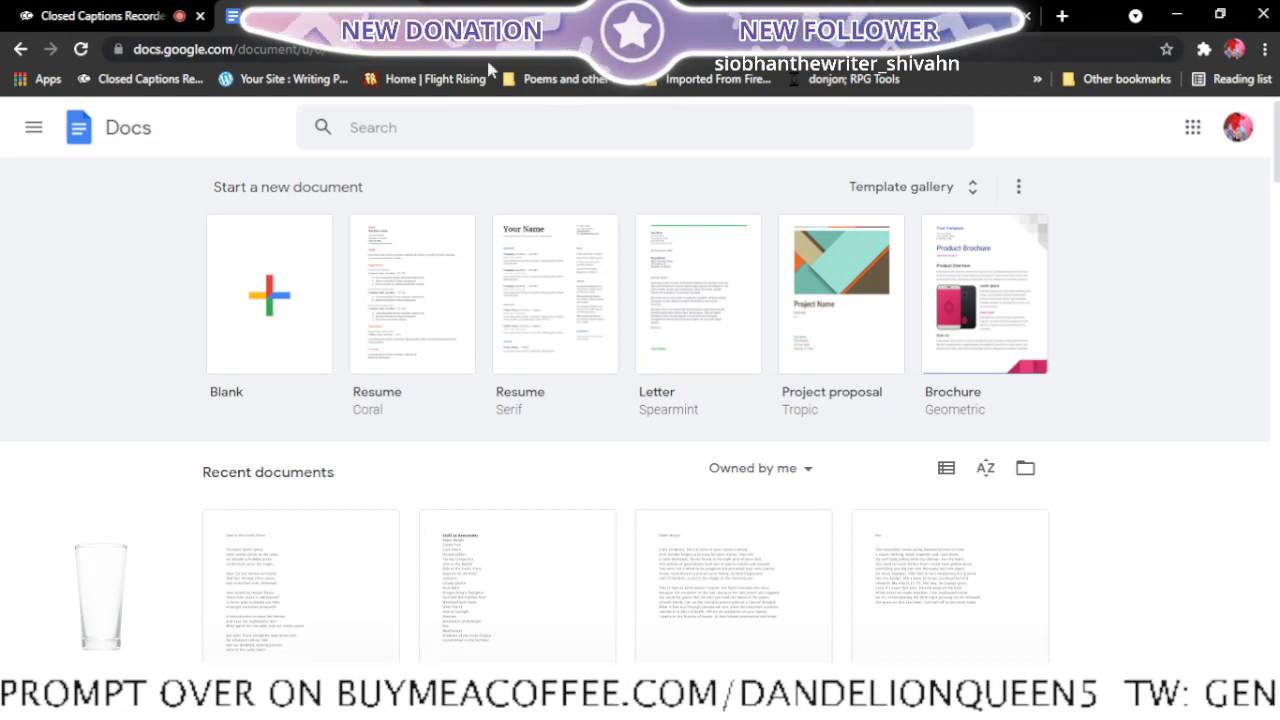
{"action": "scroll", "coordinate": [443, 214], "scroll_direction": "down", "scroll_amount": 2}
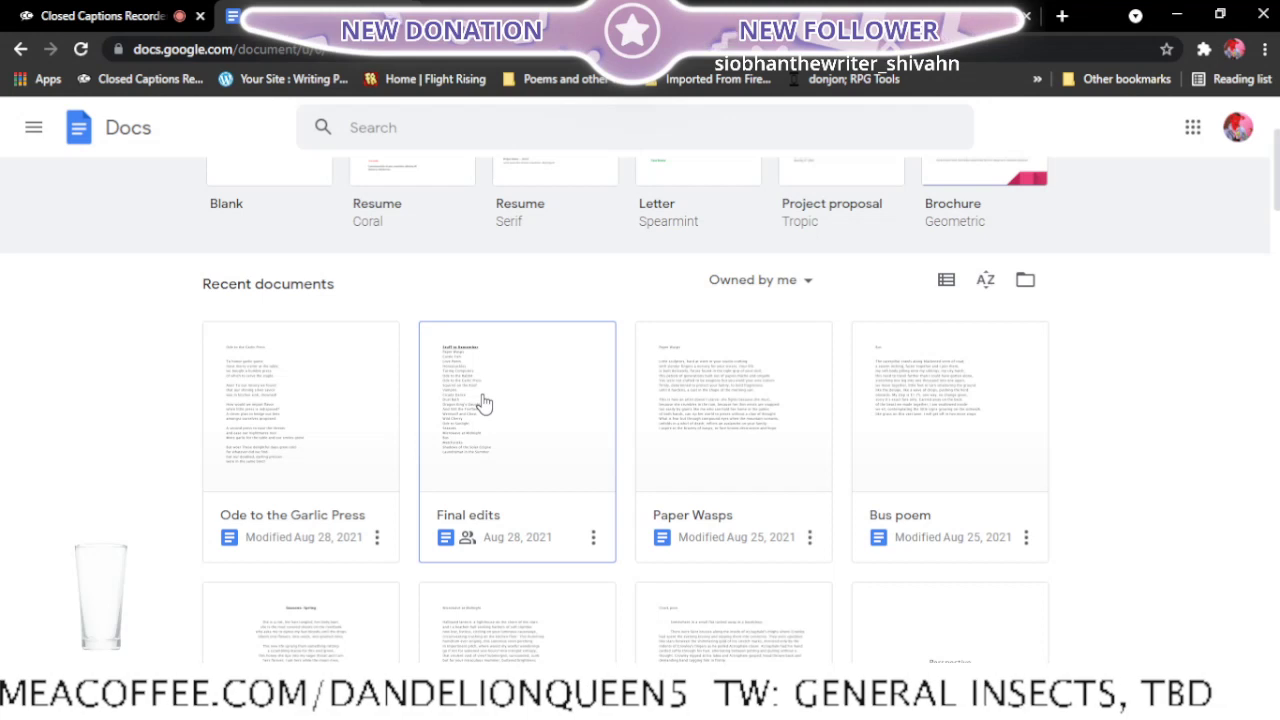
{"action": "scroll", "coordinate": [483, 402], "scroll_direction": "down", "scroll_amount": 1}
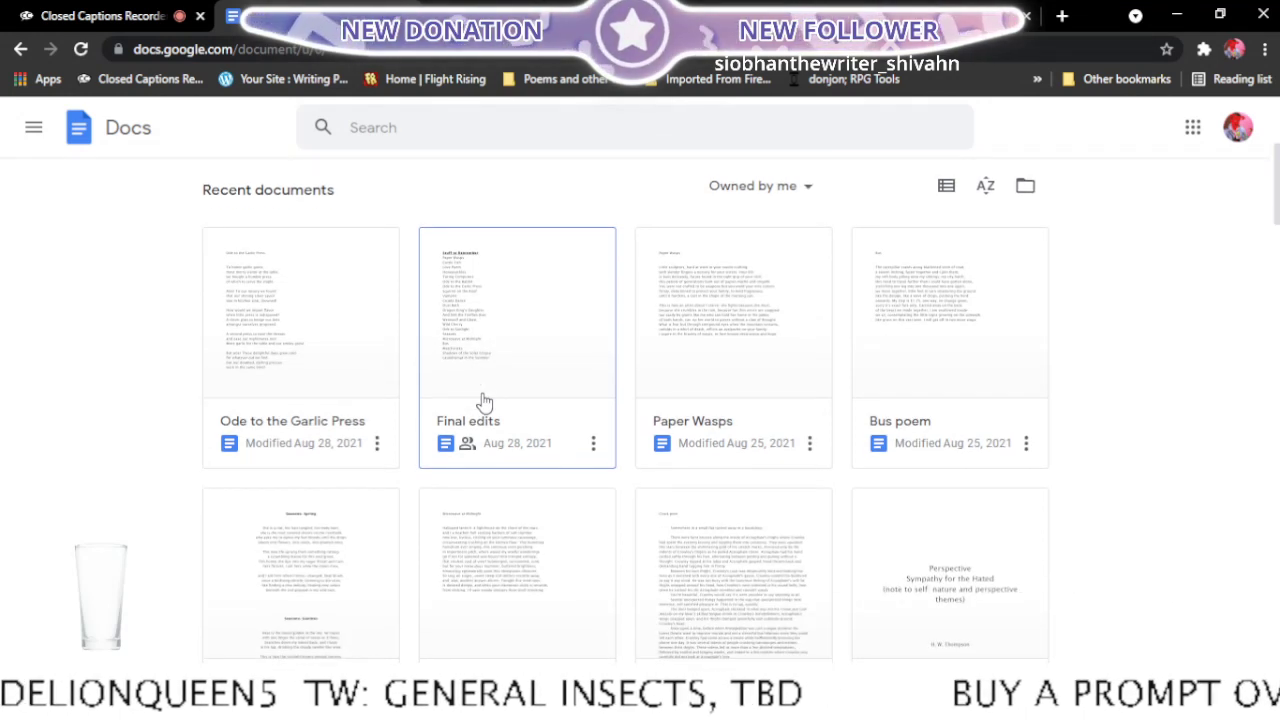
{"action": "right_click", "coordinate": [483, 402]}
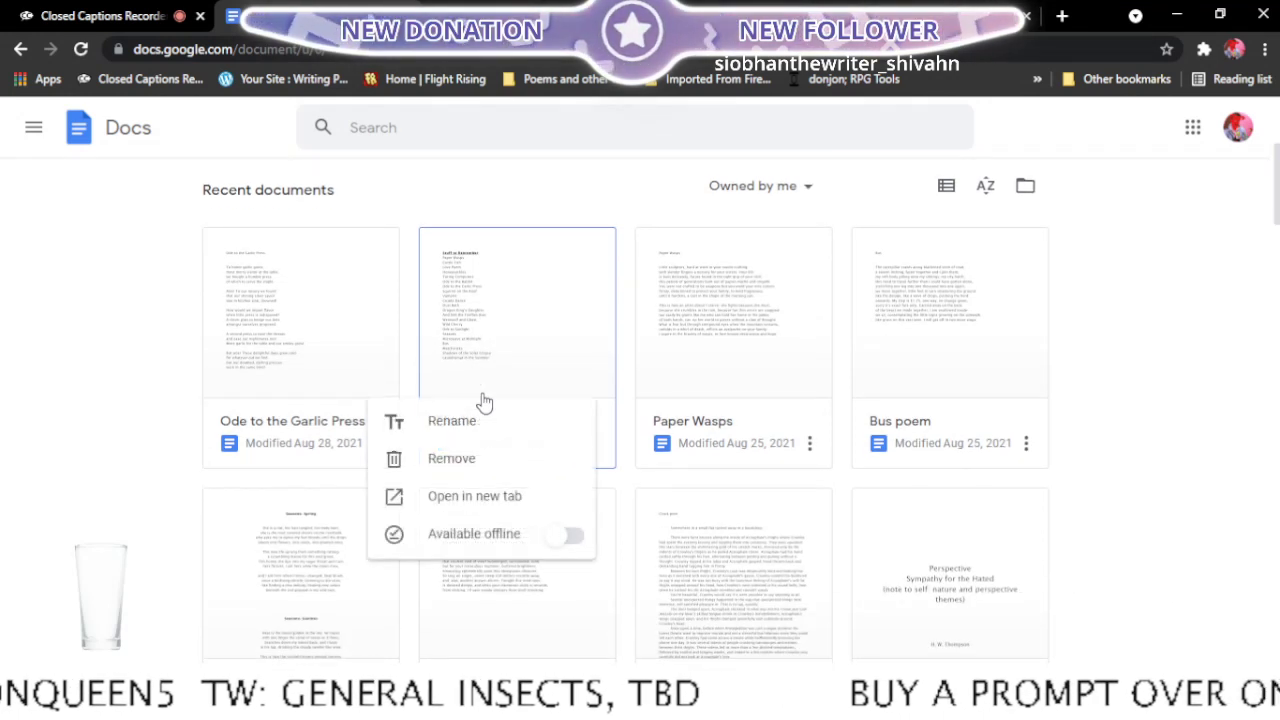
{"action": "left_click", "coordinate": [505, 495]}
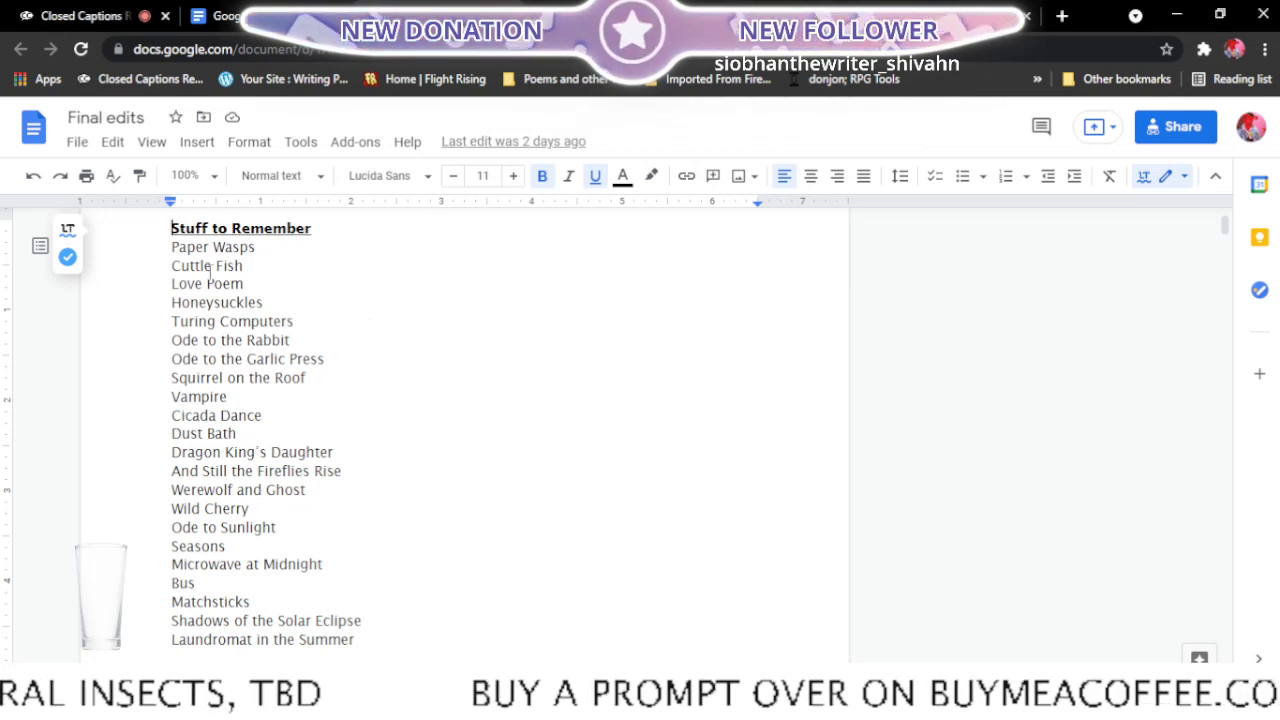
- Open the Paper Wasps document from the recent documents in a new tab
{"action": "left_click", "coordinate": [275, 9]}
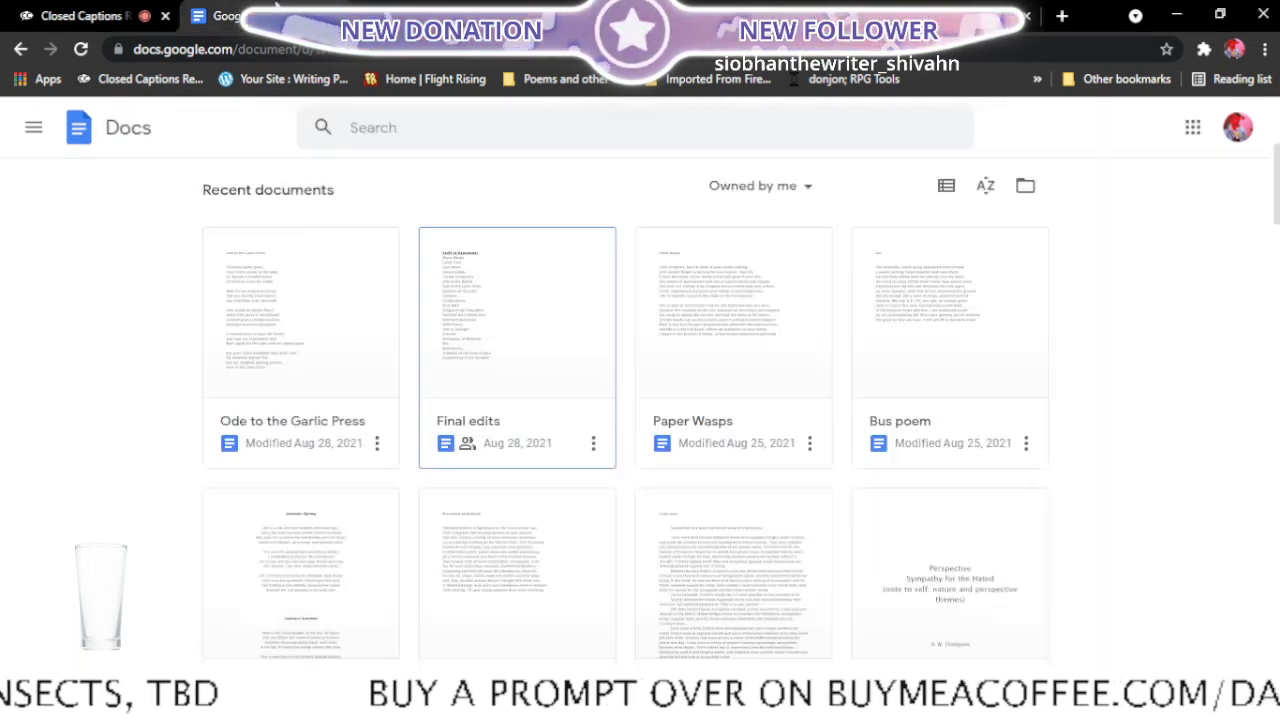
{"action": "left_click", "coordinate": [810, 443]}
{"action": "left_click", "coordinate": [765, 560]}
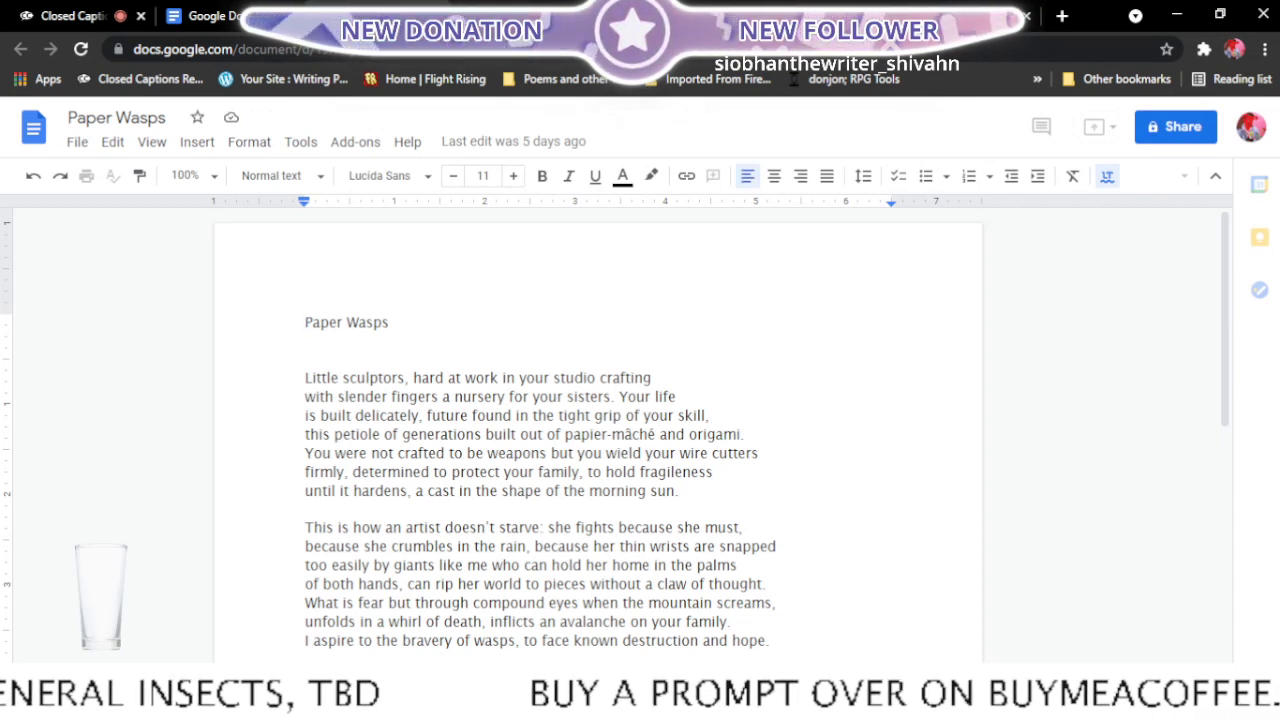
- Read through both stanzas of the Paper Wasps poem to check whether it needs edits
{"action": "scroll", "coordinate": [487, 332], "scroll_direction": "down", "scroll_amount": 1}
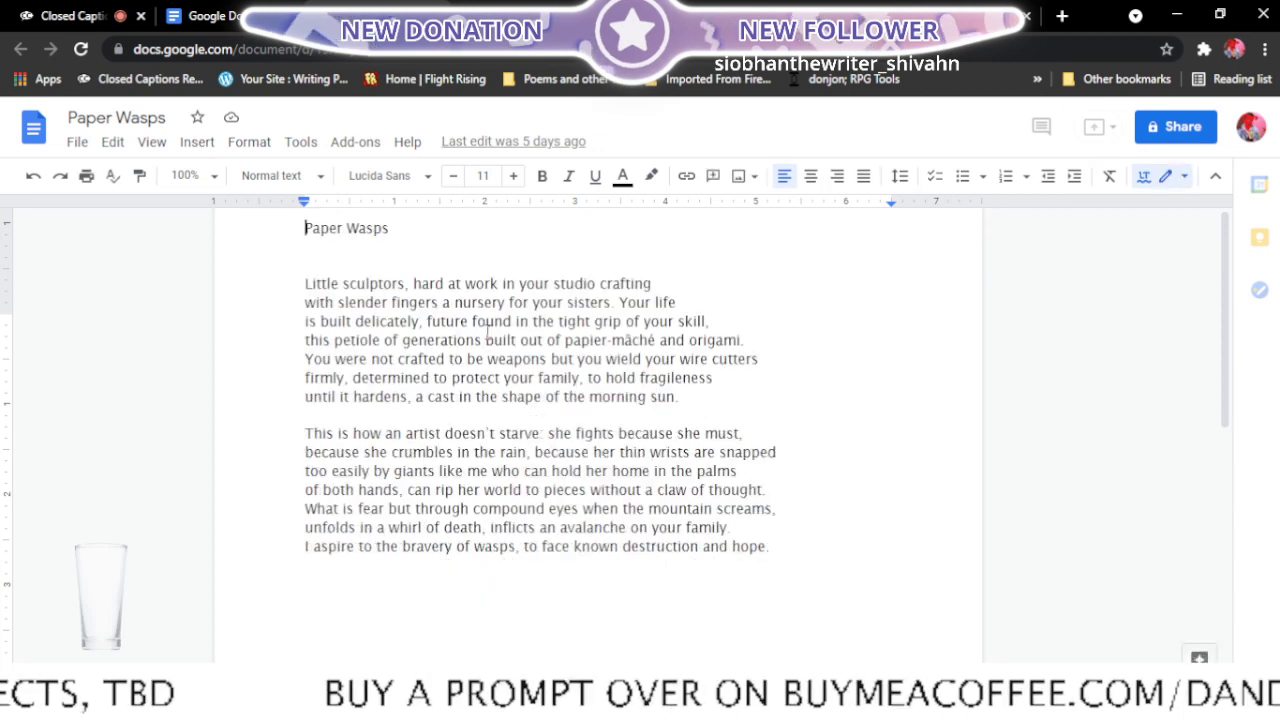
{"action": "scroll", "coordinate": [487, 332], "scroll_direction": "up", "scroll_amount": 1}
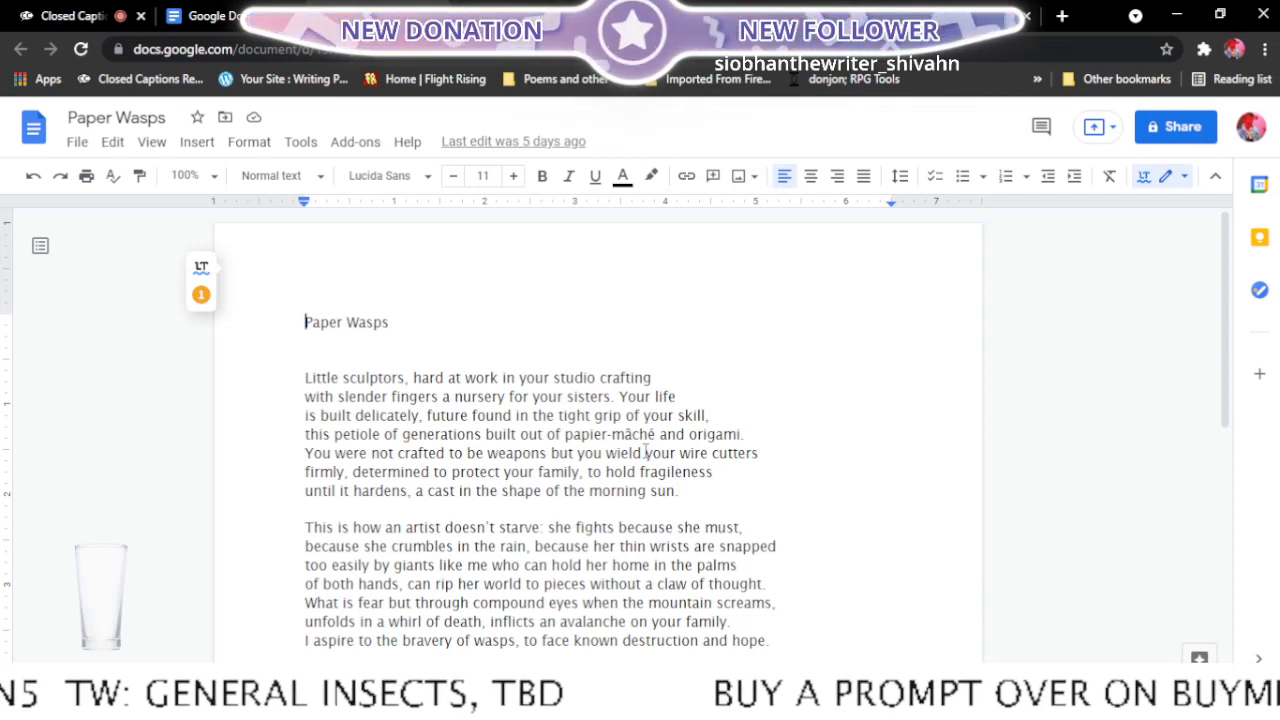
{"action": "scroll", "coordinate": [656, 458], "scroll_direction": "down", "scroll_amount": 1}
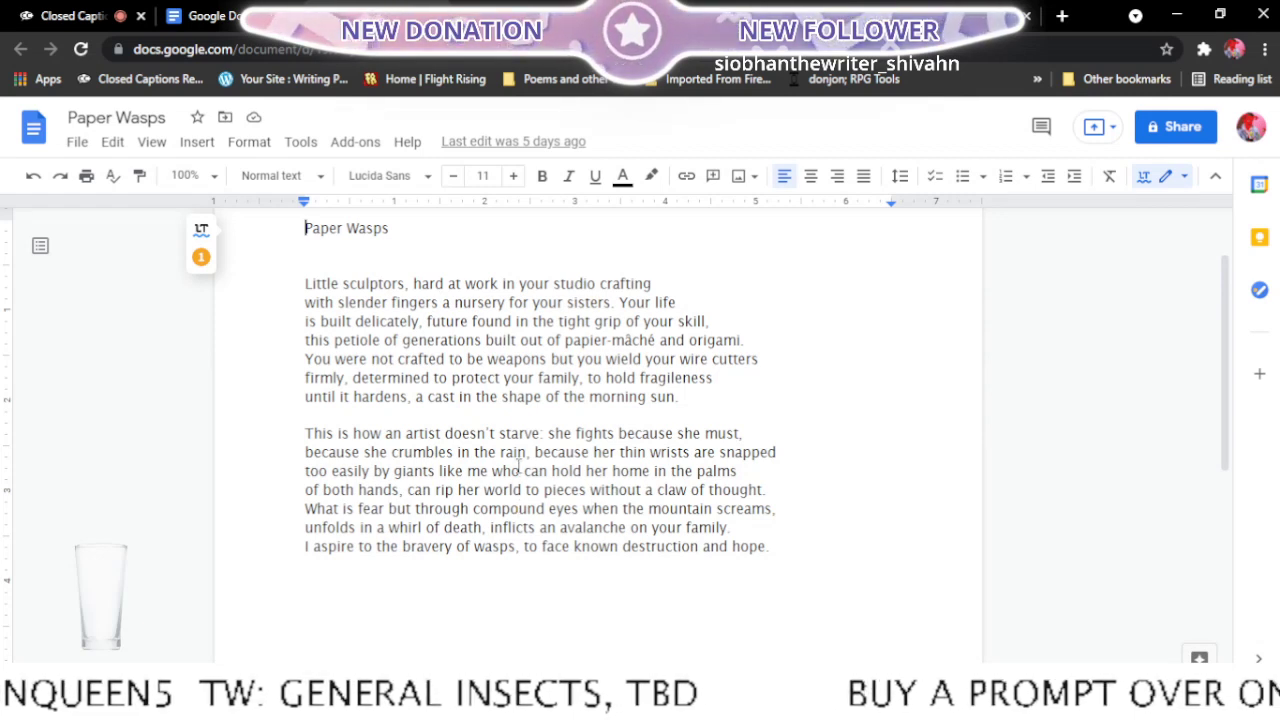
{"action": "scroll", "coordinate": [519, 467], "scroll_direction": "down", "scroll_amount": 2}
{"action": "scroll", "coordinate": [519, 467], "scroll_direction": "up", "scroll_amount": 4}
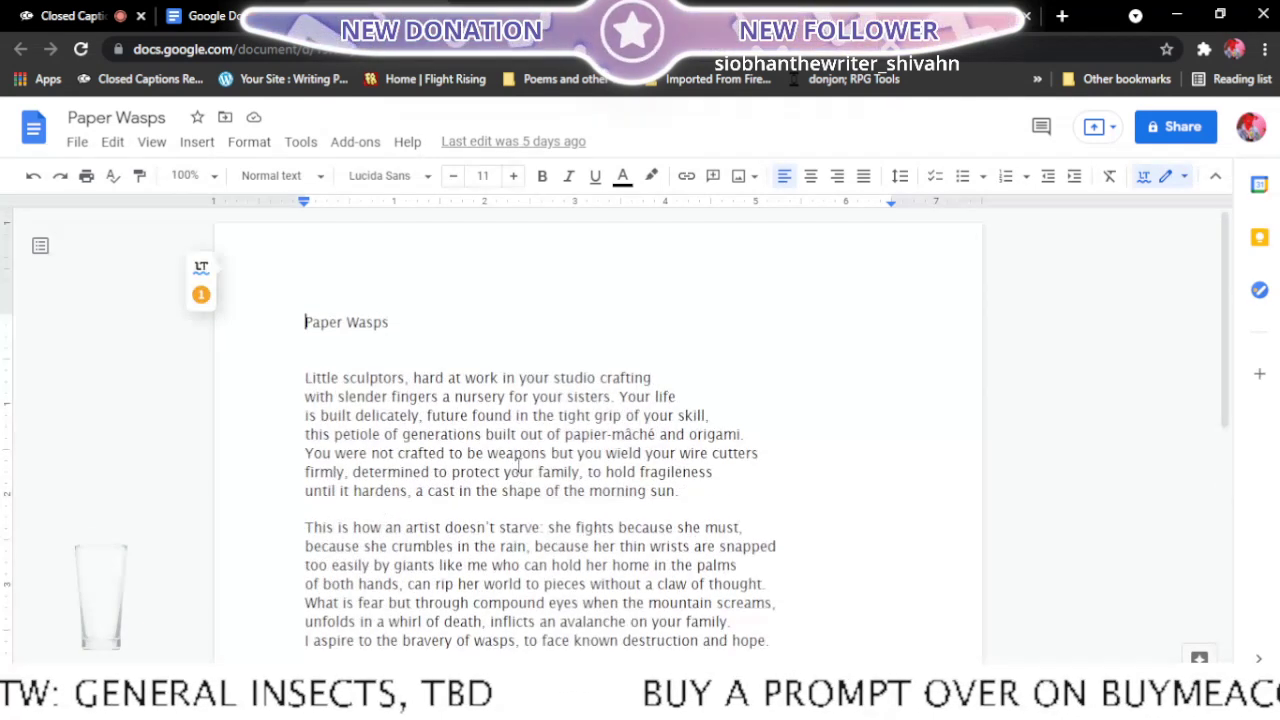
{"action": "scroll", "coordinate": [519, 467], "scroll_direction": "down", "scroll_amount": 2}
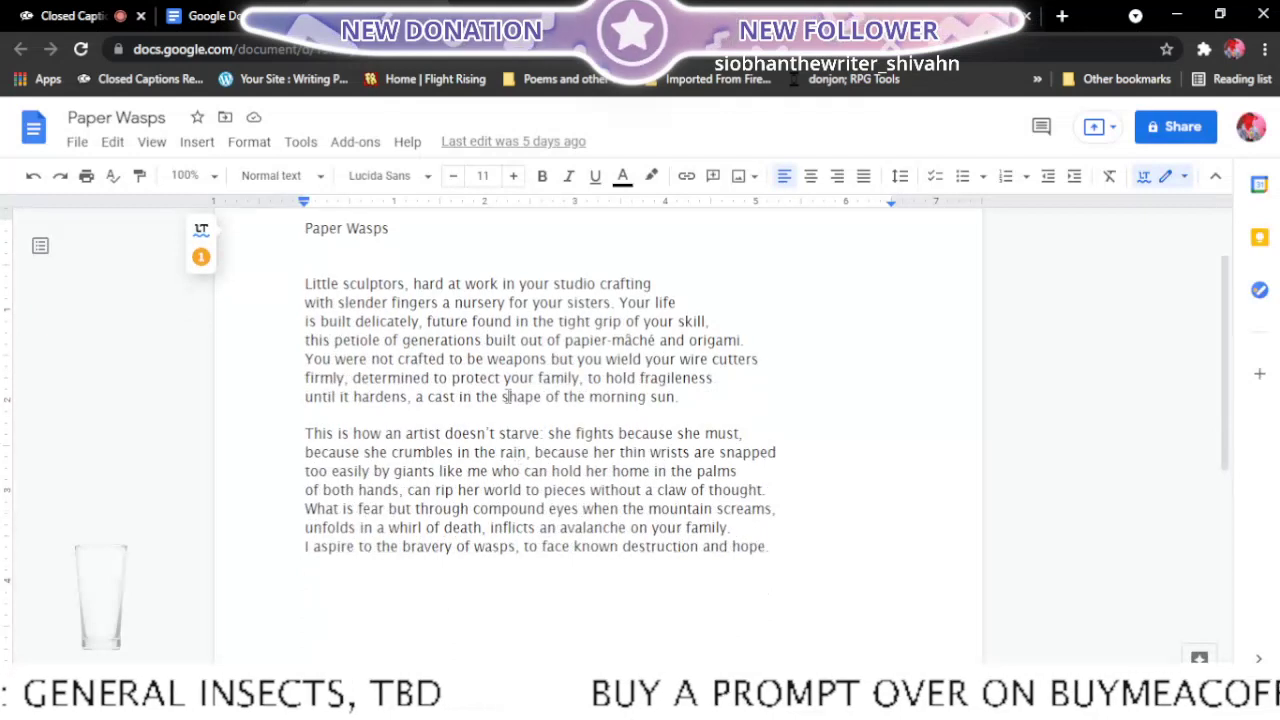
- Add "<- ready" after Paper Wasps in the Final edits list and close the Paper Wasps document
{"action": "left_click", "coordinate": [402, 8]}
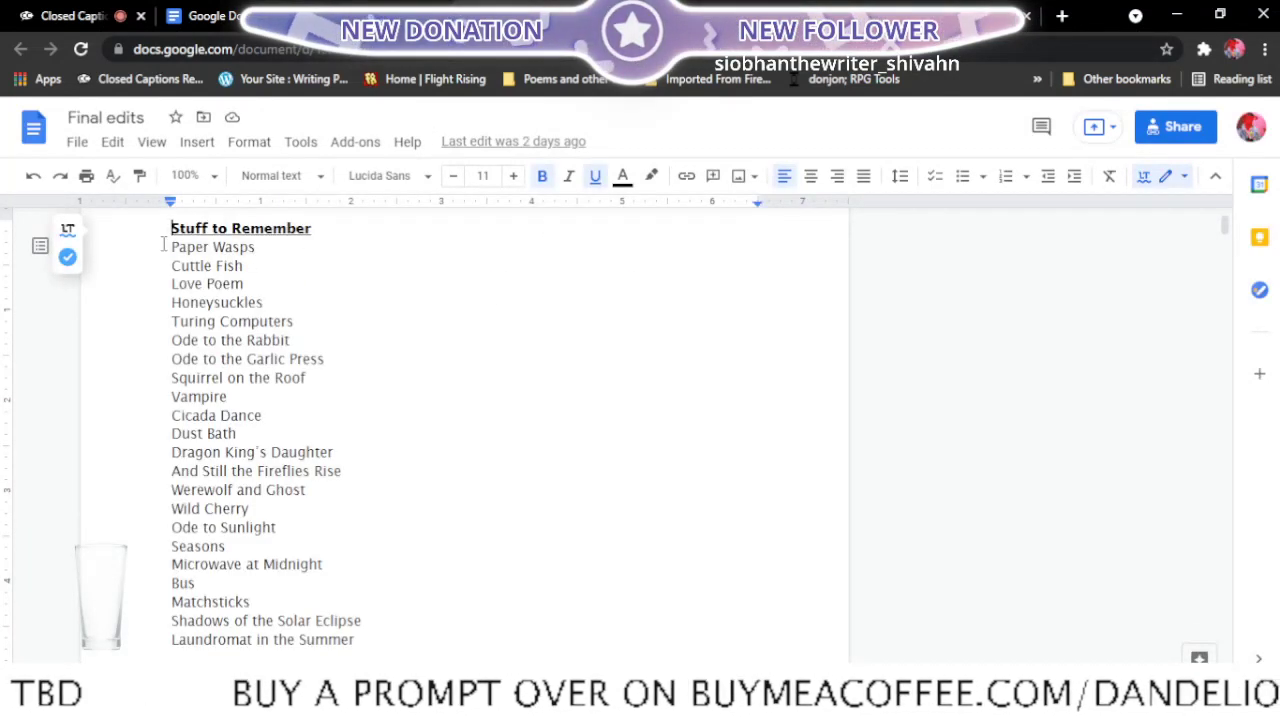
{"action": "left_click", "coordinate": [322, 250]}
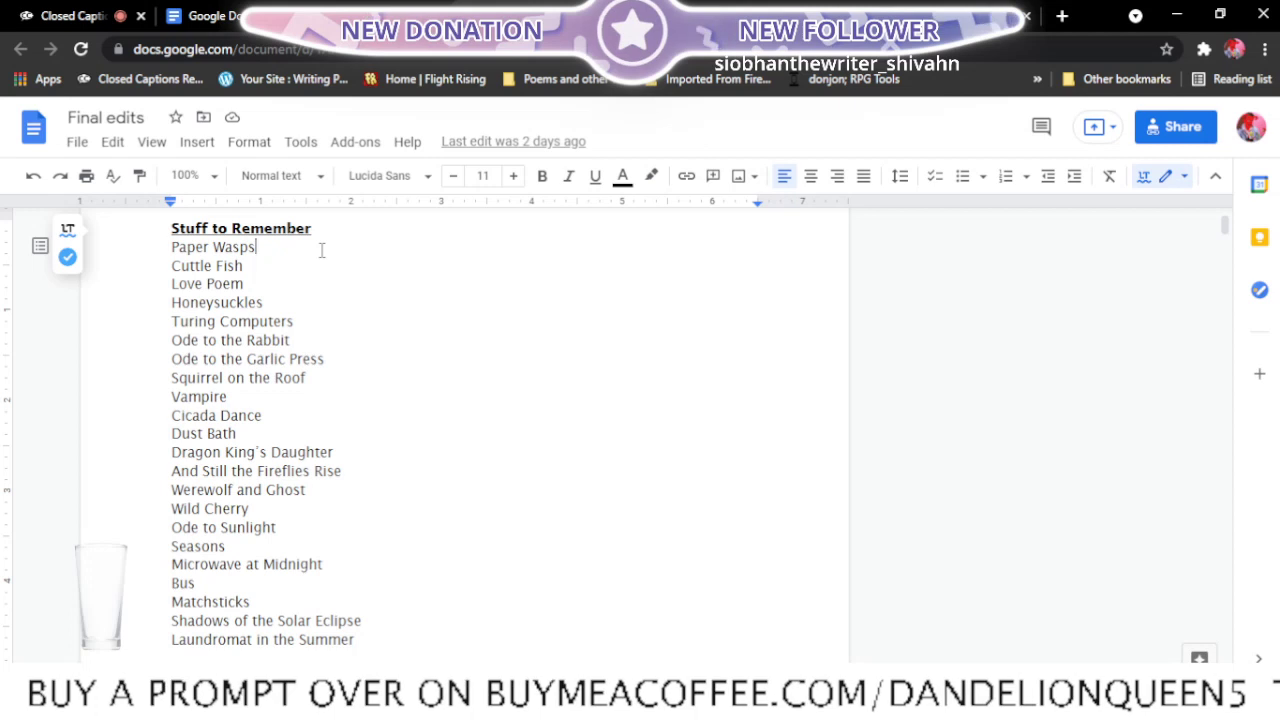
{"action": "type", "text": "<-"}
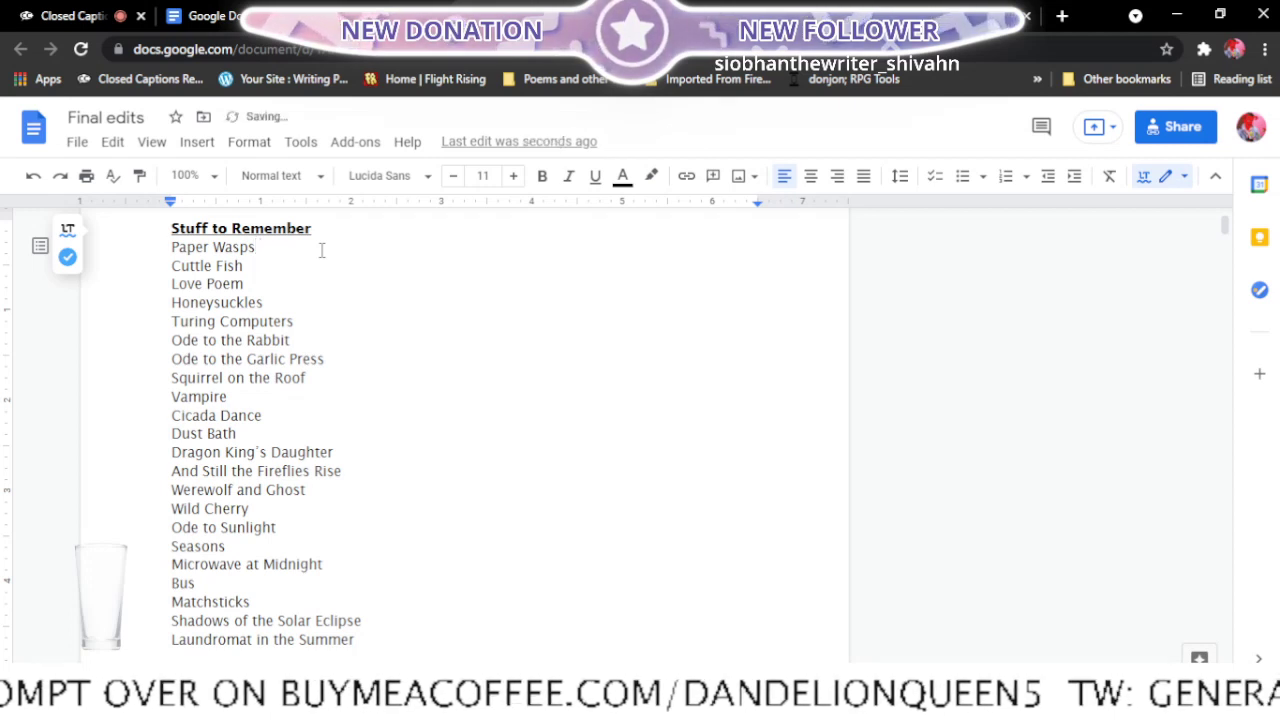
{"action": "type", "text": " ready"}
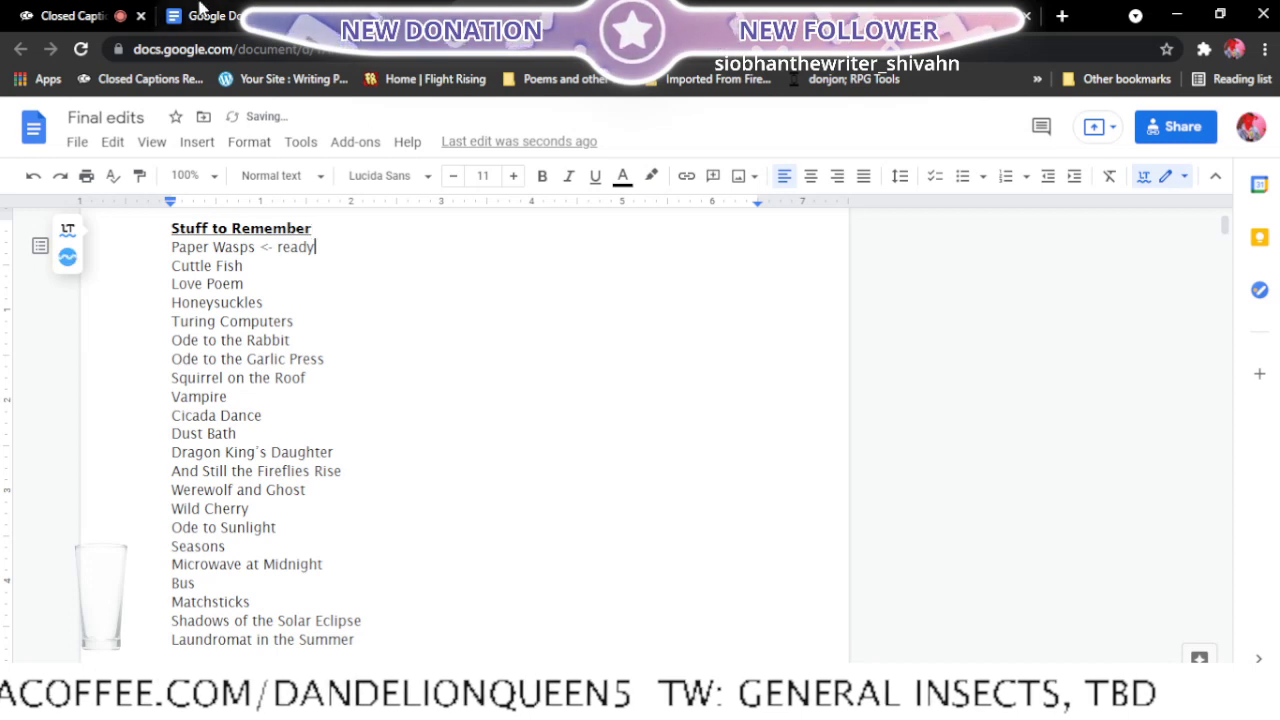
{"action": "left_click", "coordinate": [370, 15]}
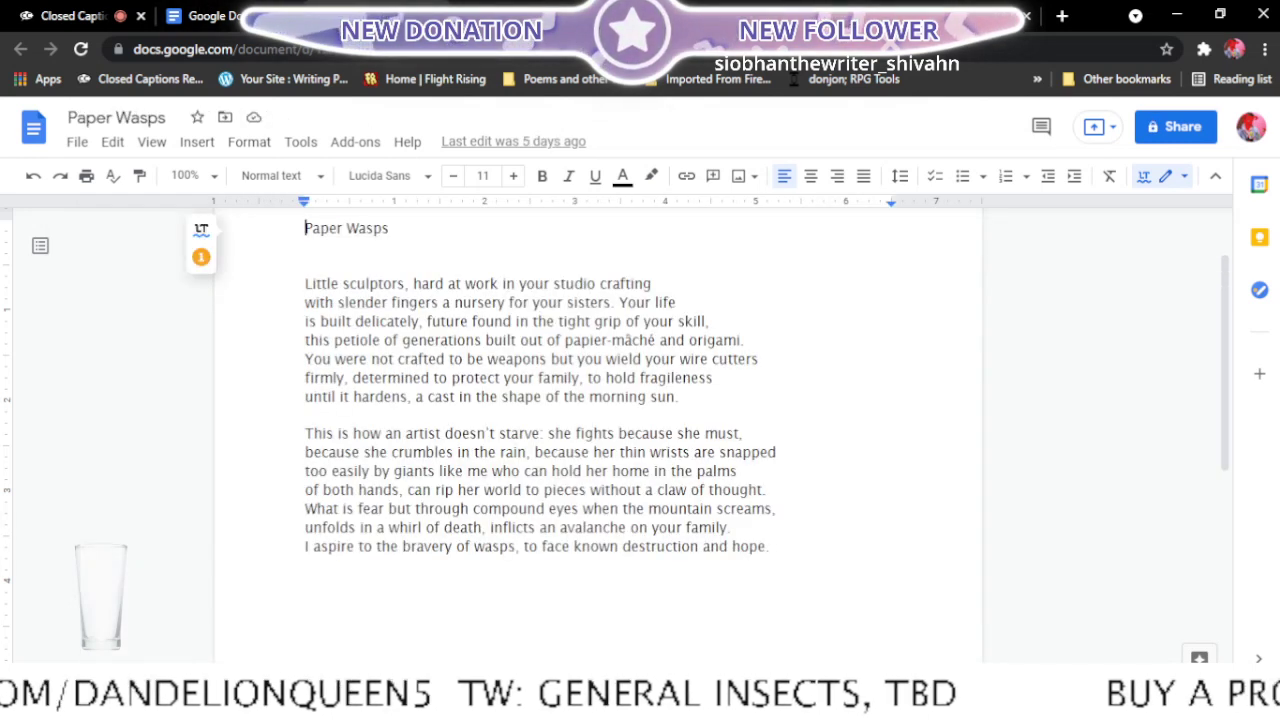
{"action": "left_click", "coordinate": [436, 16]}
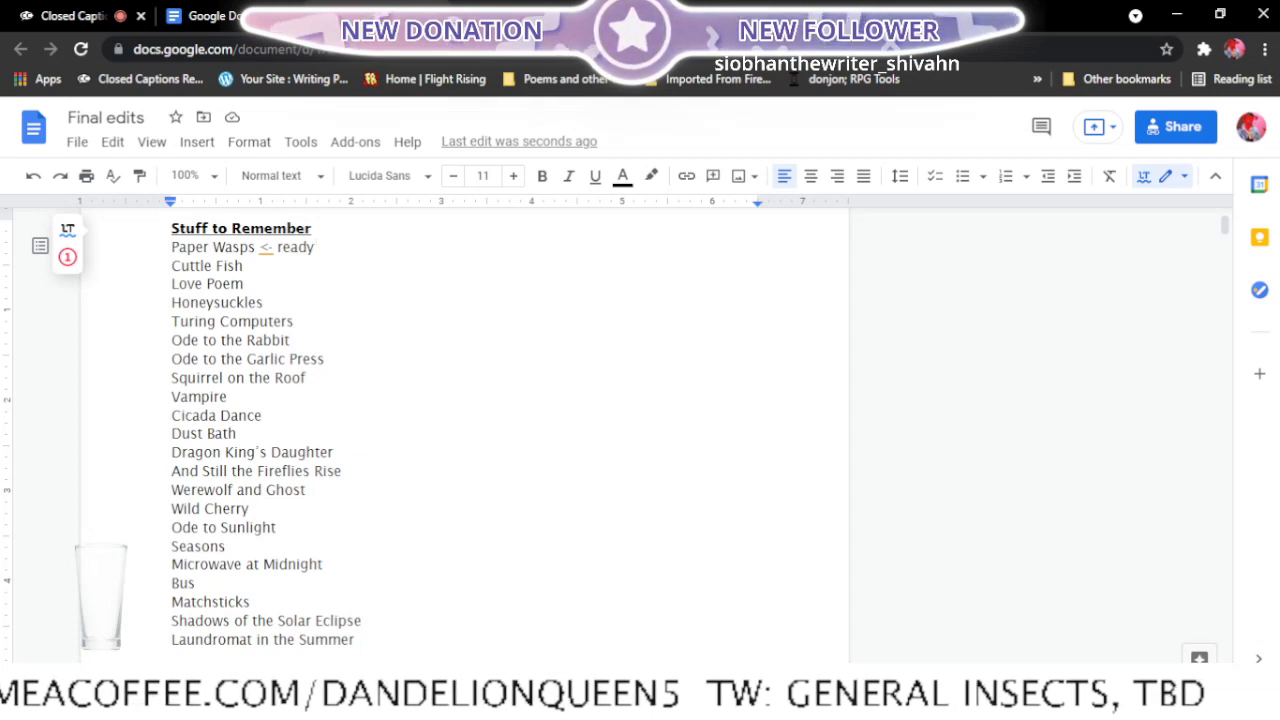
- Find the Cuttlefish document among the recent documents and open it in a new tab
{"action": "left_click", "coordinate": [222, 16]}
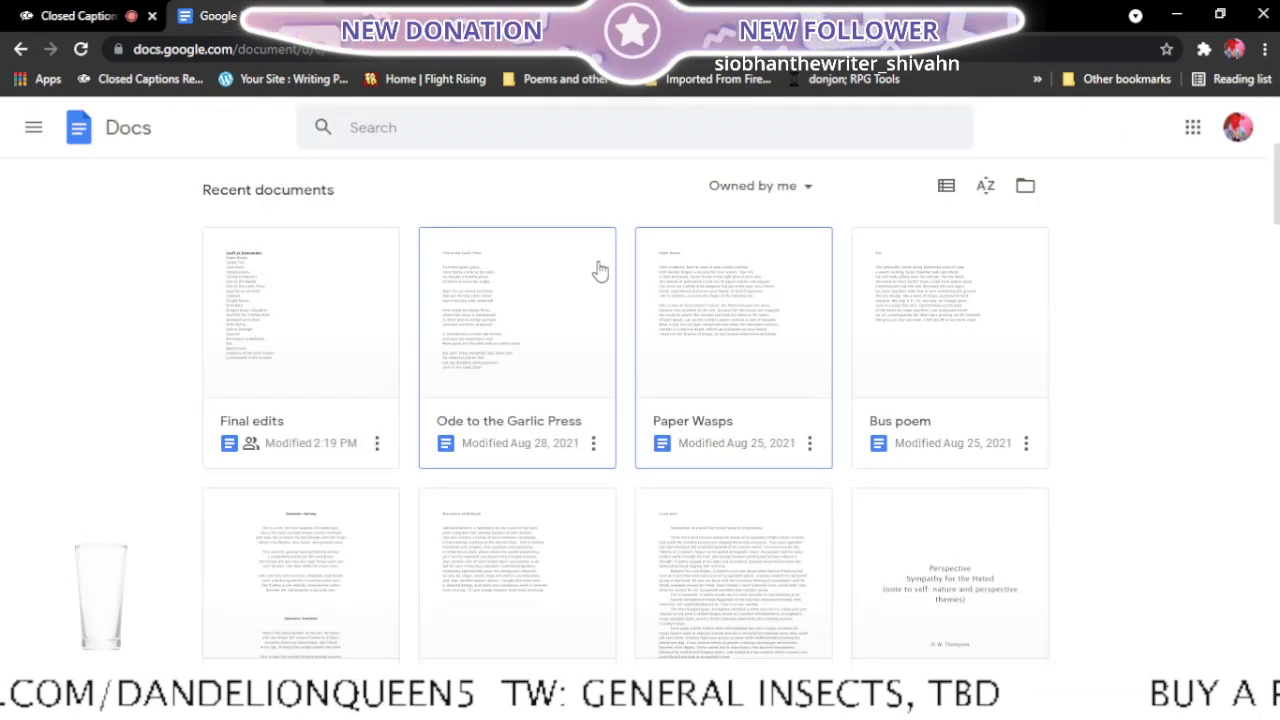
{"action": "scroll", "coordinate": [598, 270], "scroll_direction": "down", "scroll_amount": 4}
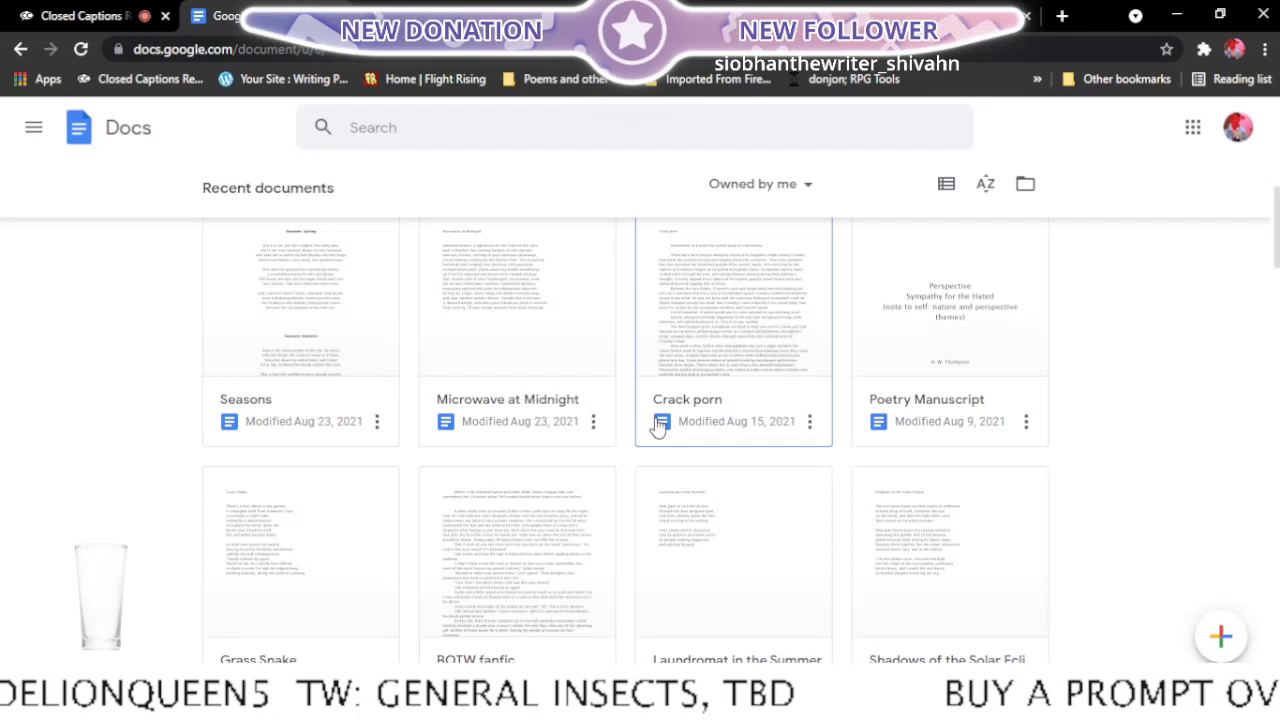
{"action": "scroll", "coordinate": [655, 429], "scroll_direction": "down", "scroll_amount": 1}
{"action": "scroll", "coordinate": [606, 429], "scroll_direction": "down", "scroll_amount": 2}
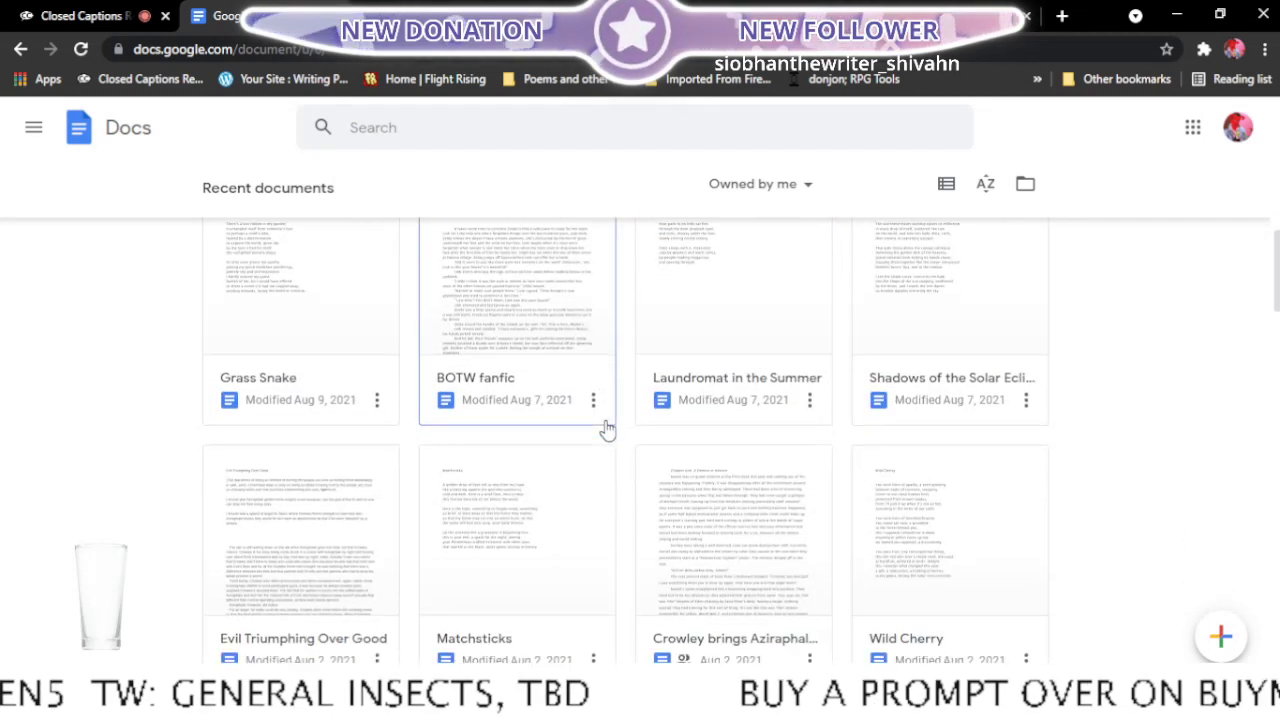
{"action": "scroll", "coordinate": [607, 429], "scroll_direction": "down", "scroll_amount": 3}
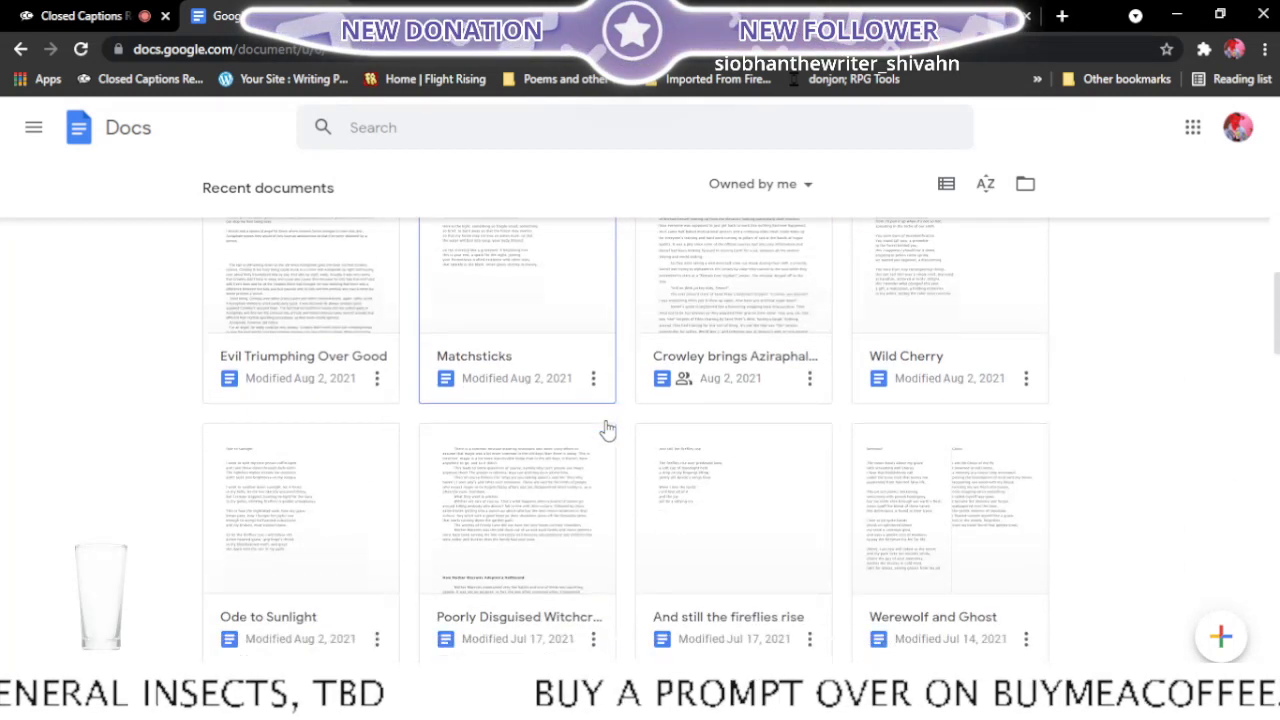
{"action": "scroll", "coordinate": [630, 478], "scroll_direction": "down", "scroll_amount": 2}
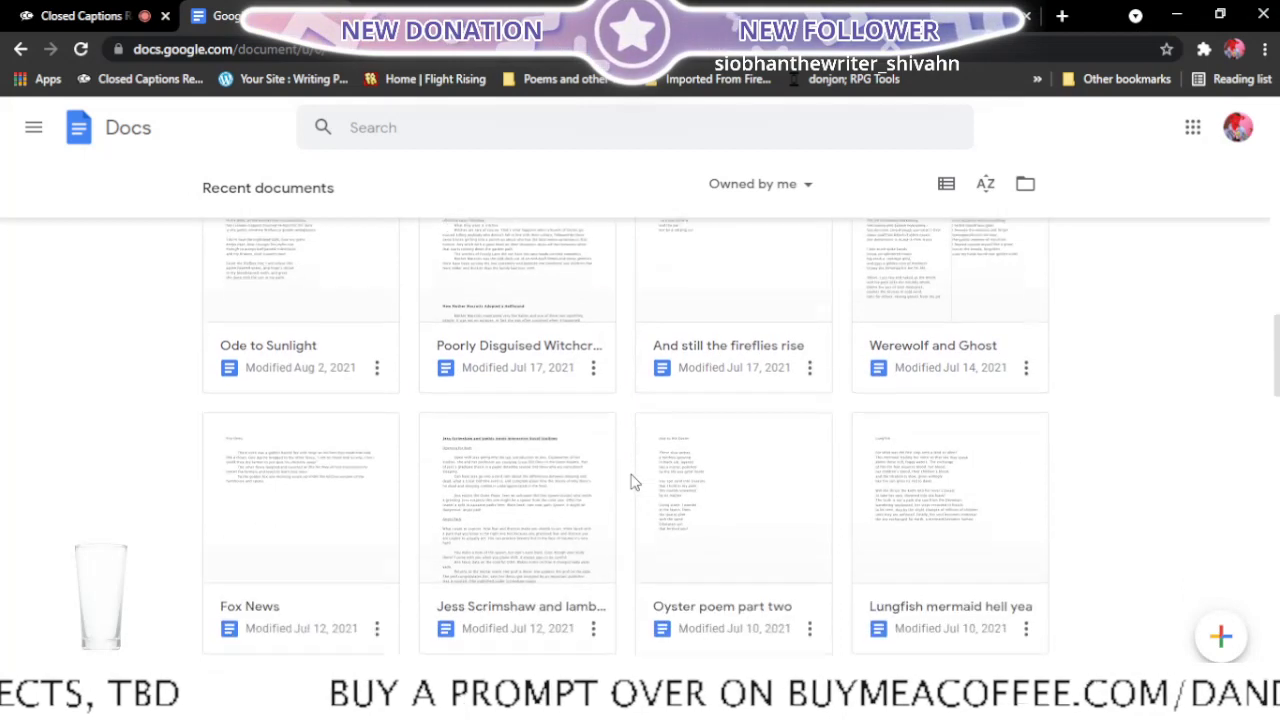
{"action": "scroll", "coordinate": [523, 433], "scroll_direction": "down", "scroll_amount": 3}
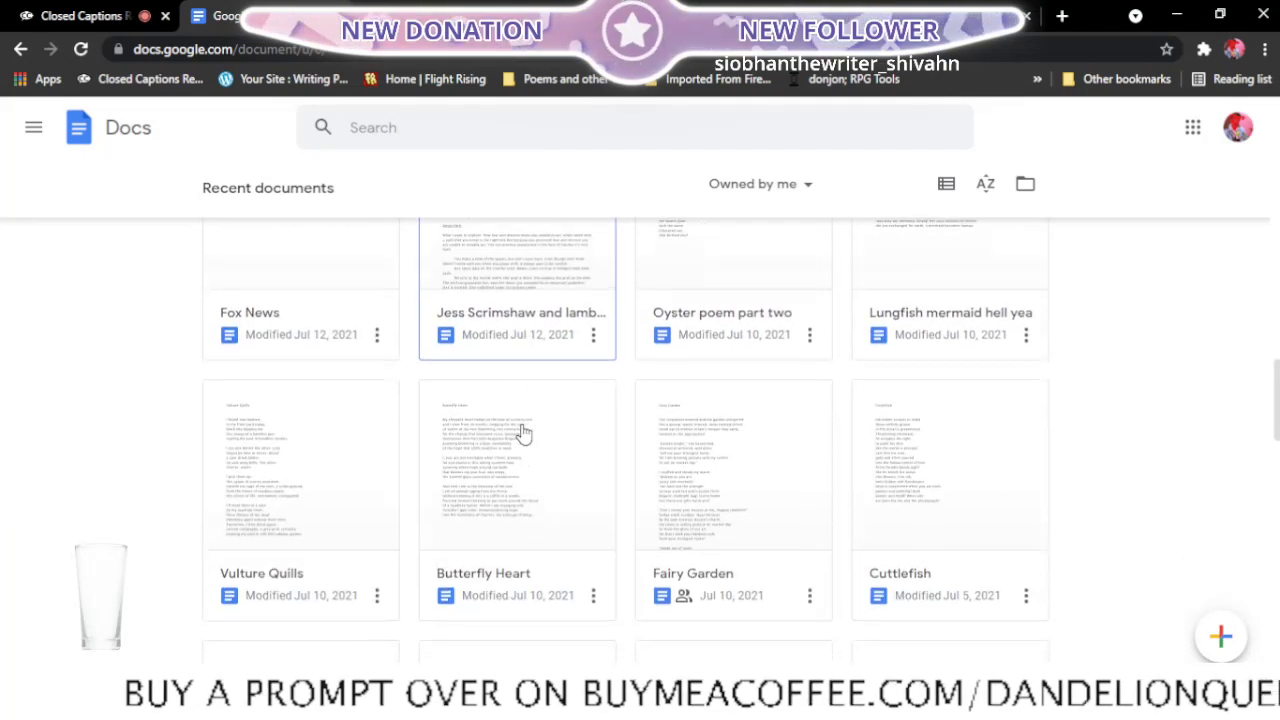
{"action": "scroll", "coordinate": [563, 463], "scroll_direction": "down", "scroll_amount": 3}
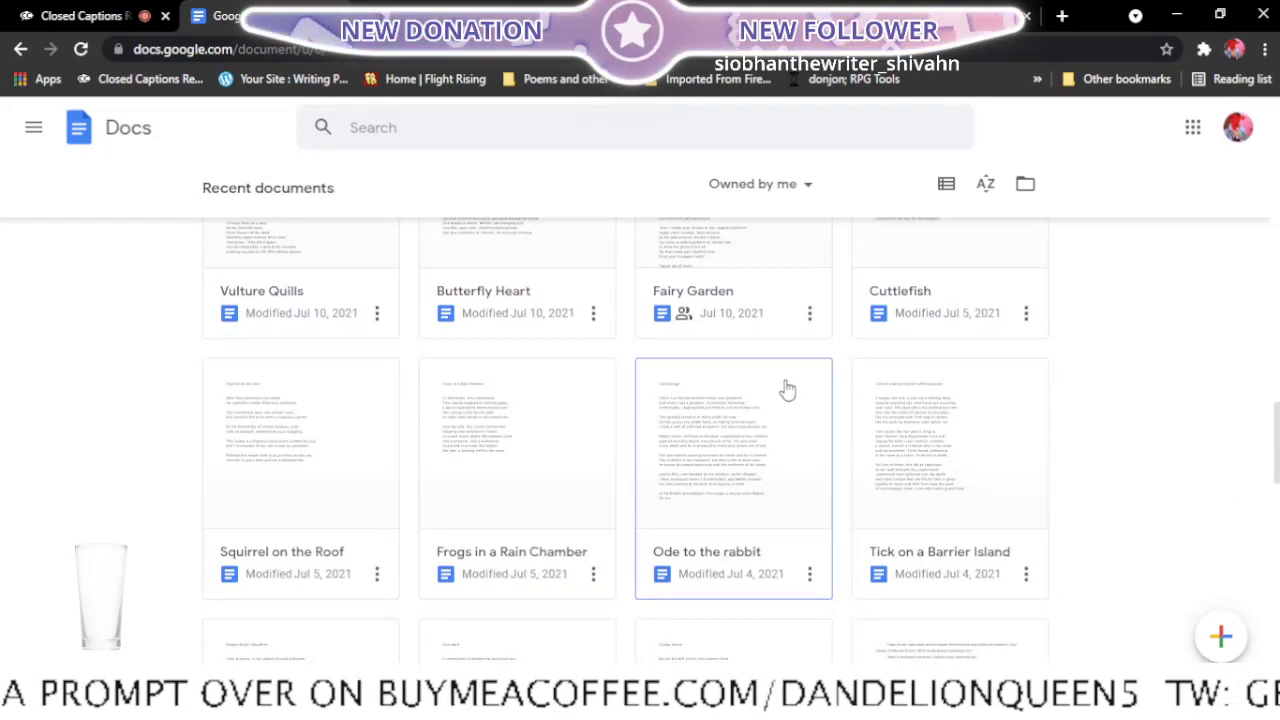
{"action": "scroll", "coordinate": [860, 410], "scroll_direction": "up", "scroll_amount": 3}
{"action": "right_click", "coordinate": [959, 501]}
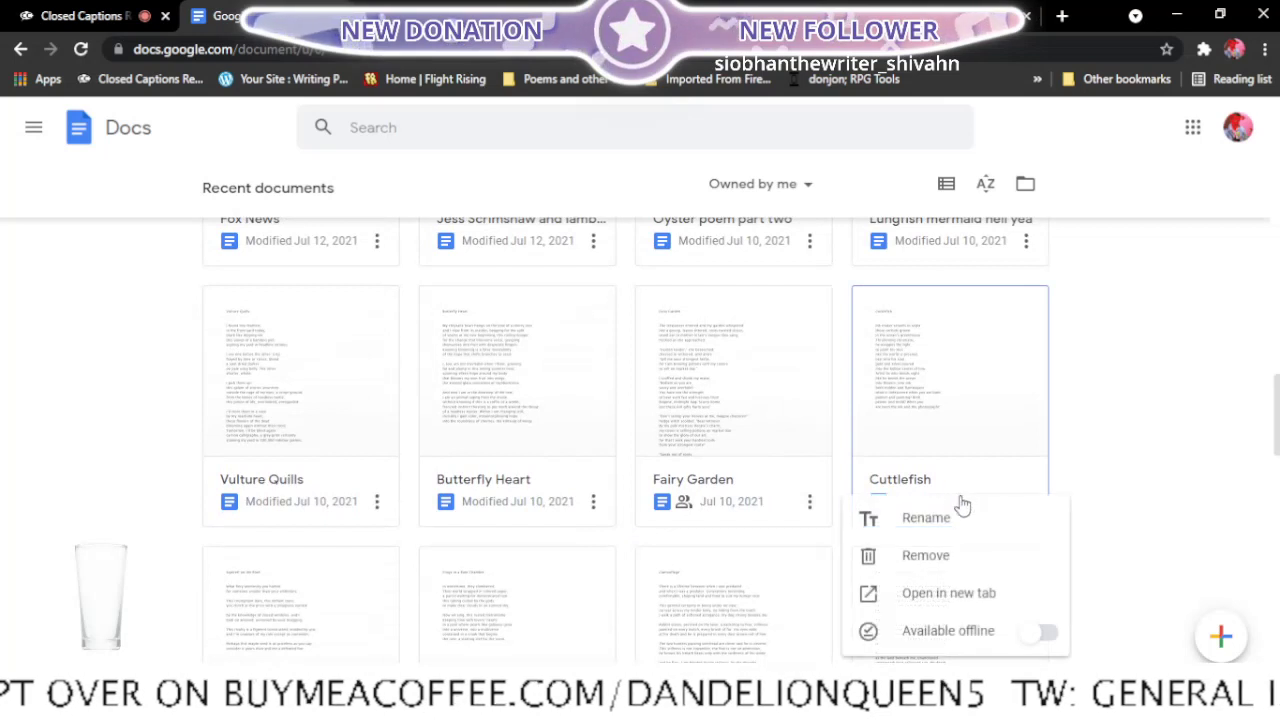
{"action": "left_click", "coordinate": [960, 600]}
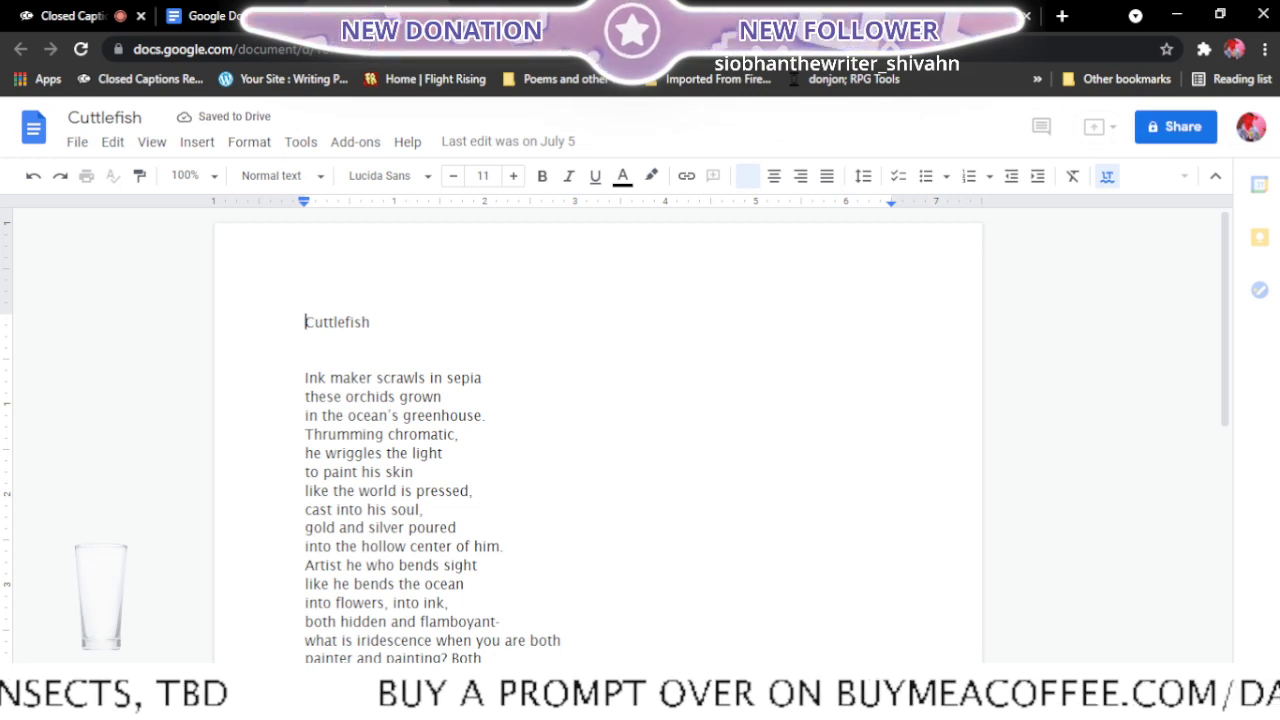
- Review the Cuttlefish poem and add a comma after "sepia" at the end of its first line
{"action": "scroll", "coordinate": [482, 294], "scroll_direction": "down", "scroll_amount": 1}
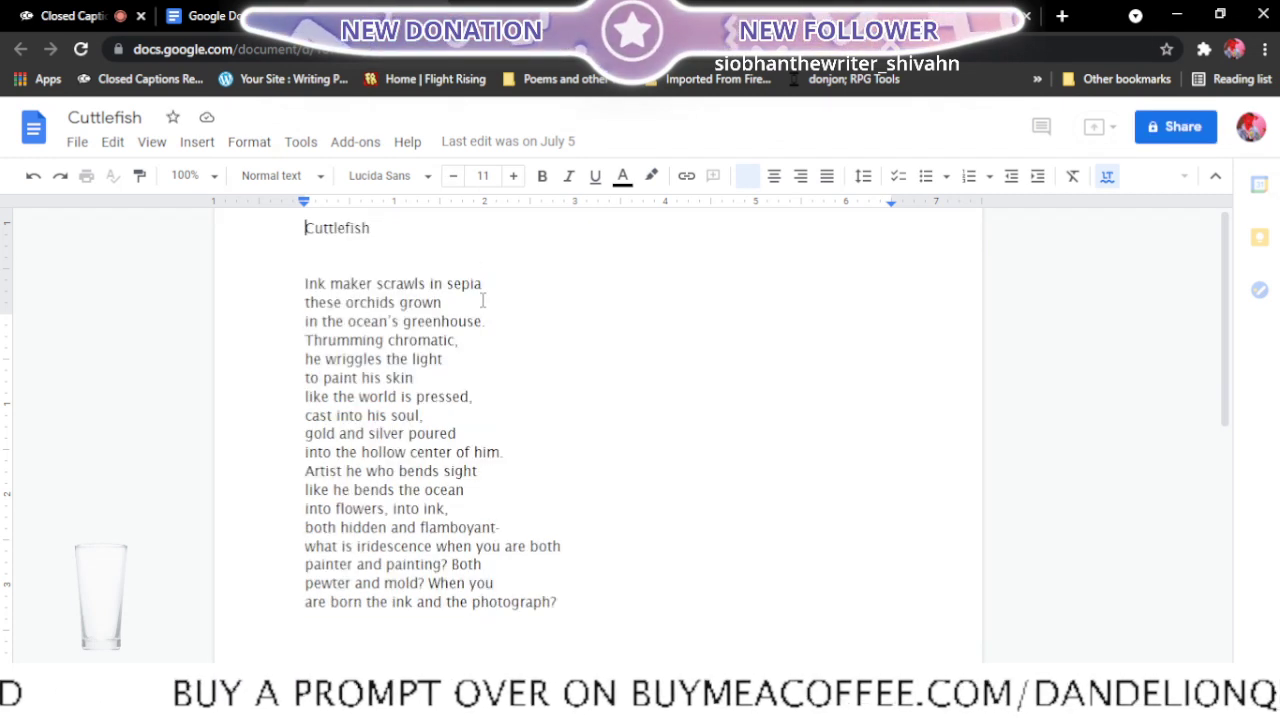
{"action": "scroll", "coordinate": [482, 300], "scroll_direction": "down", "scroll_amount": 1}
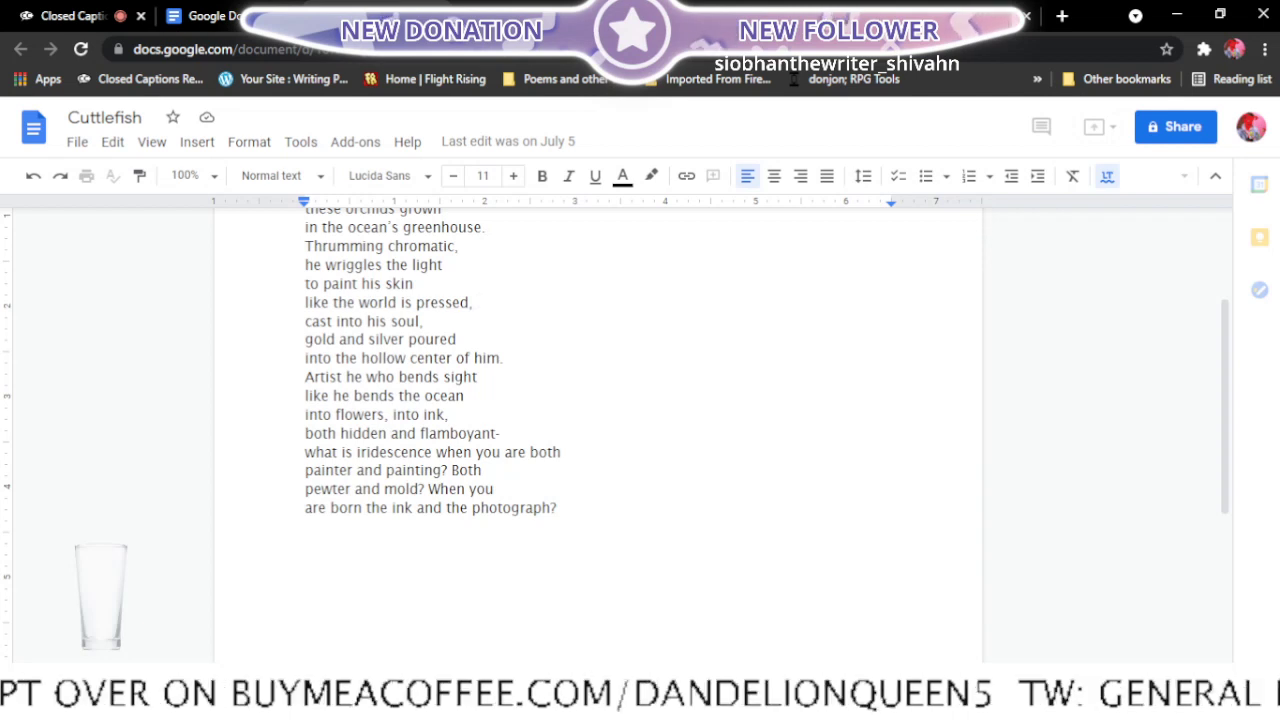
{"action": "scroll", "coordinate": [817, 337], "scroll_direction": "up", "scroll_amount": 2}
{"action": "scroll", "coordinate": [521, 341], "scroll_direction": "down", "scroll_amount": 1}
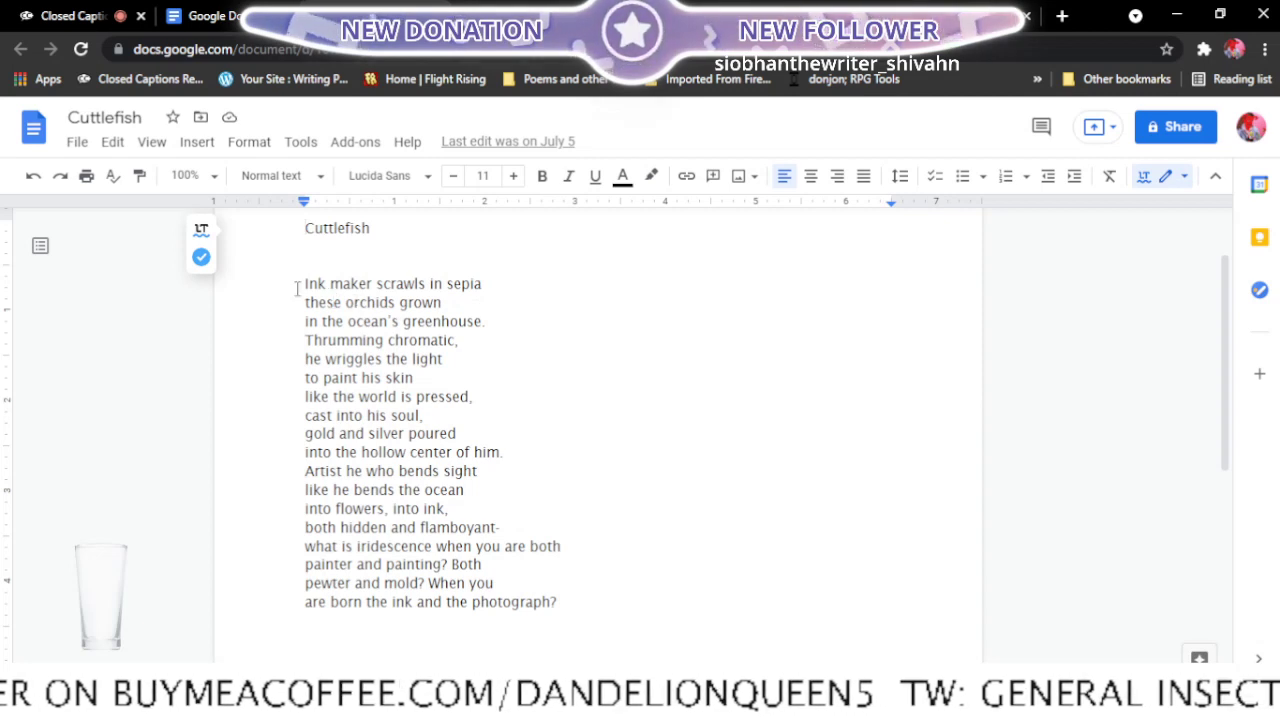
{"action": "left_click", "coordinate": [487, 289]}
{"action": "type", "text": ","}
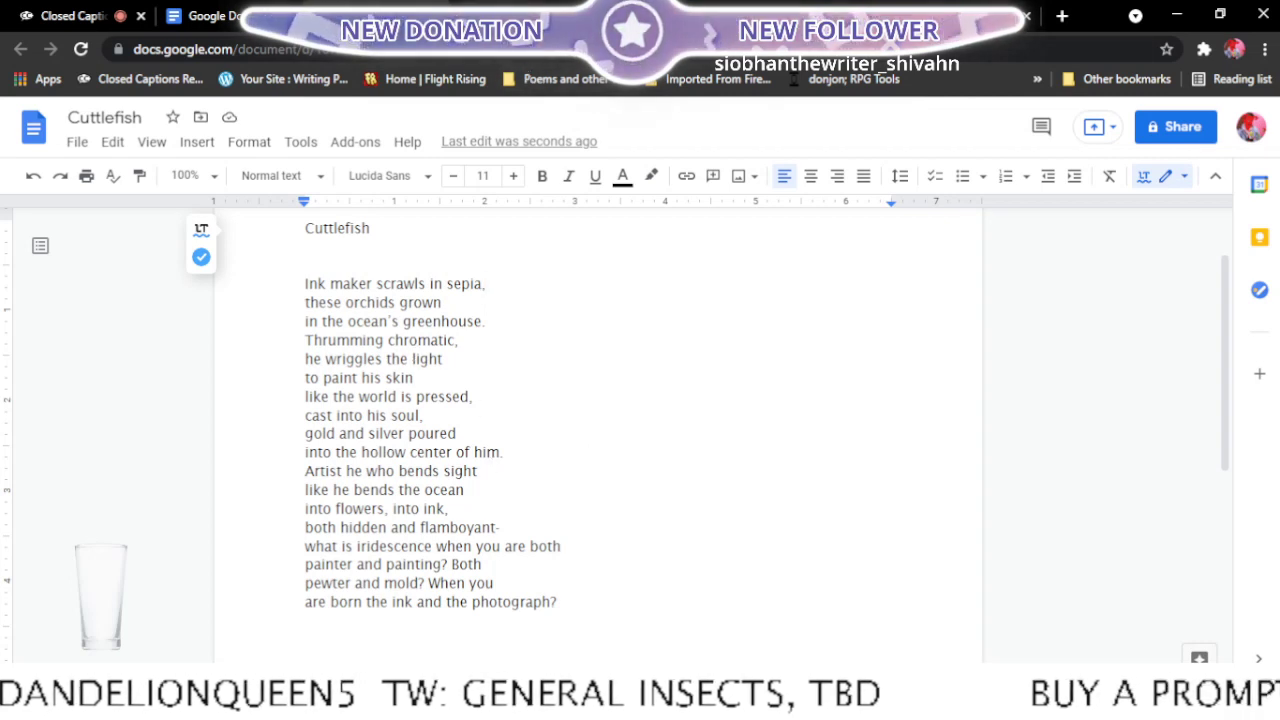
- Add "<-ready" after Cuttle Fish in the Stuff to Remember list of the Final edits document
{"action": "left_click", "coordinate": [640, 16]}
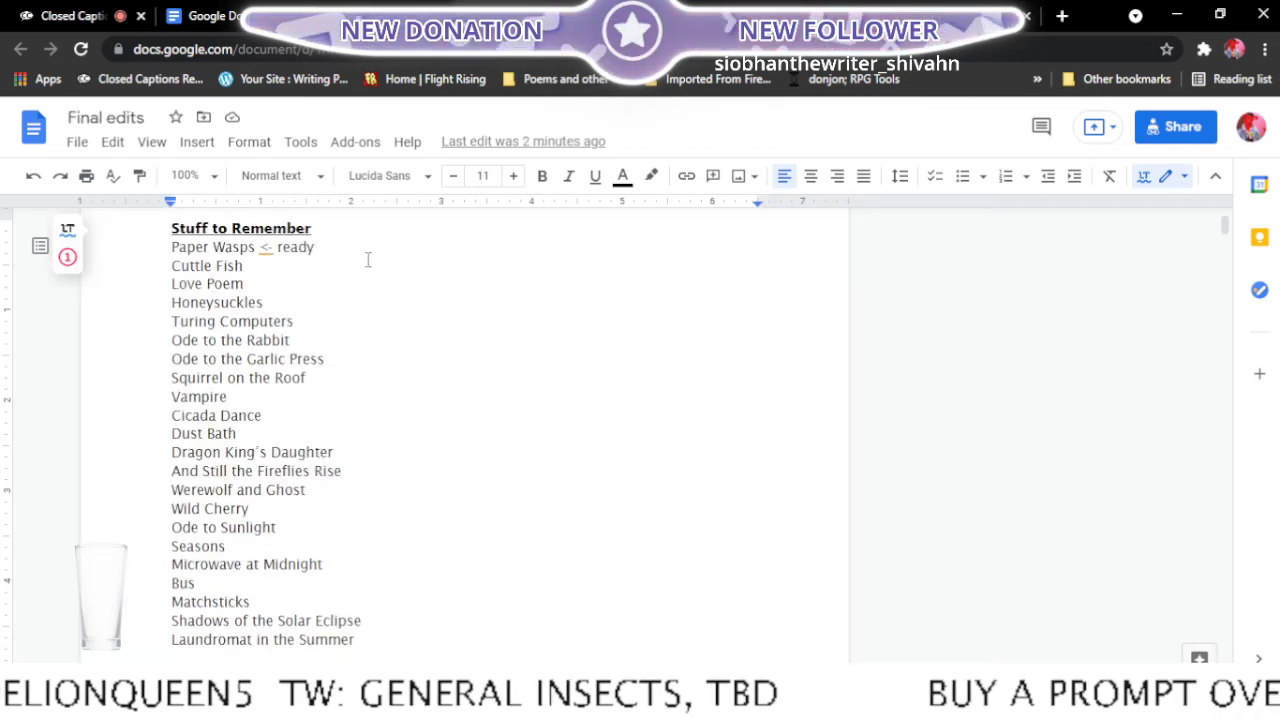
{"action": "left_click", "coordinate": [280, 266]}
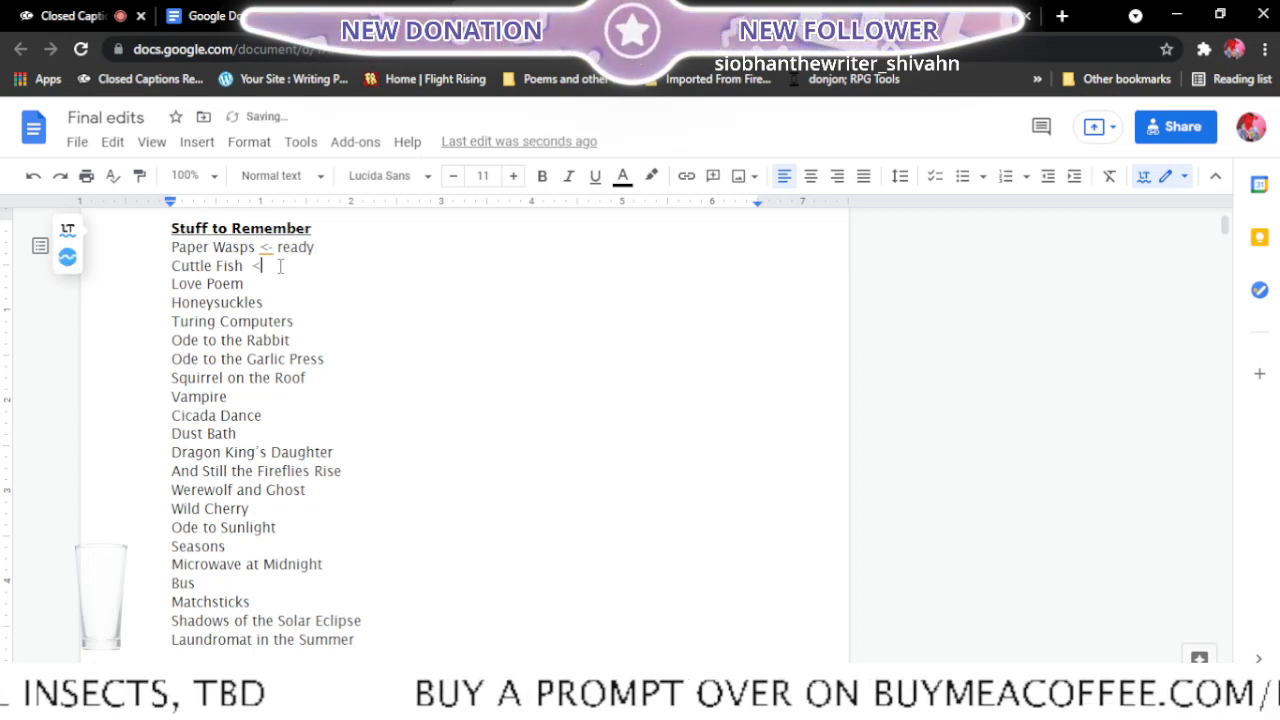
{"action": "type", "text": "<-read"}
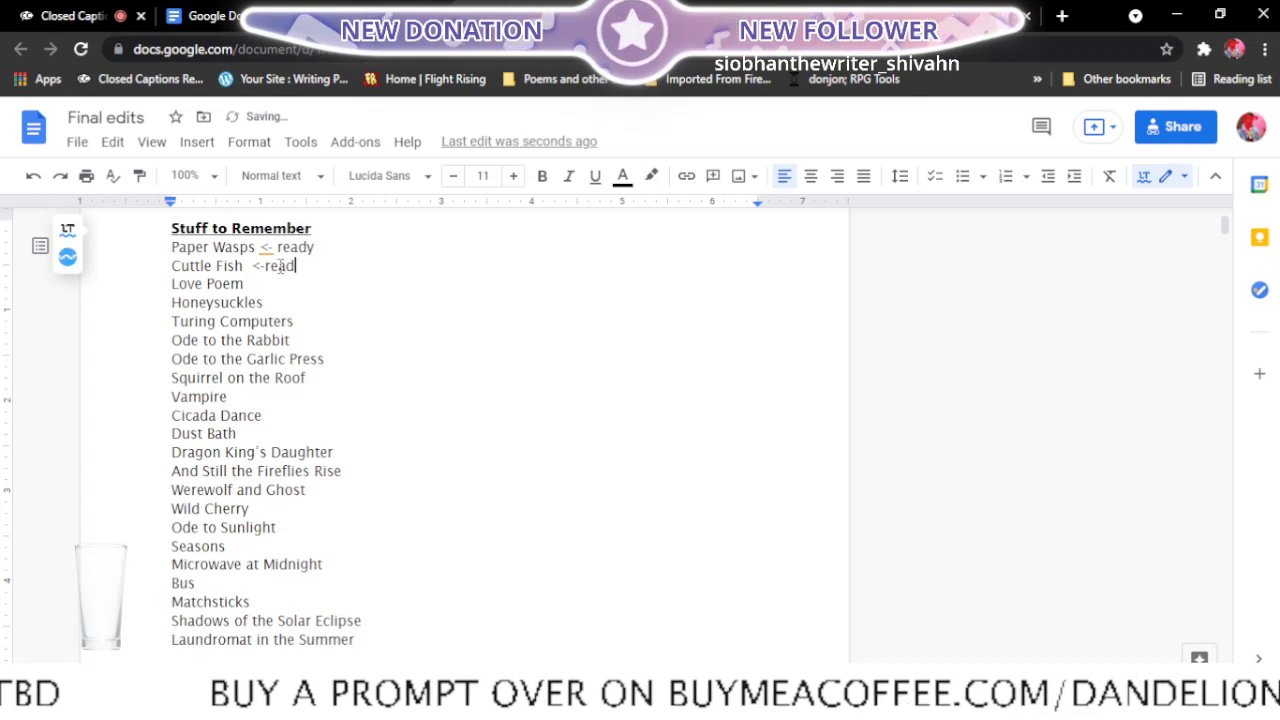
{"action": "type", "text": "y"}
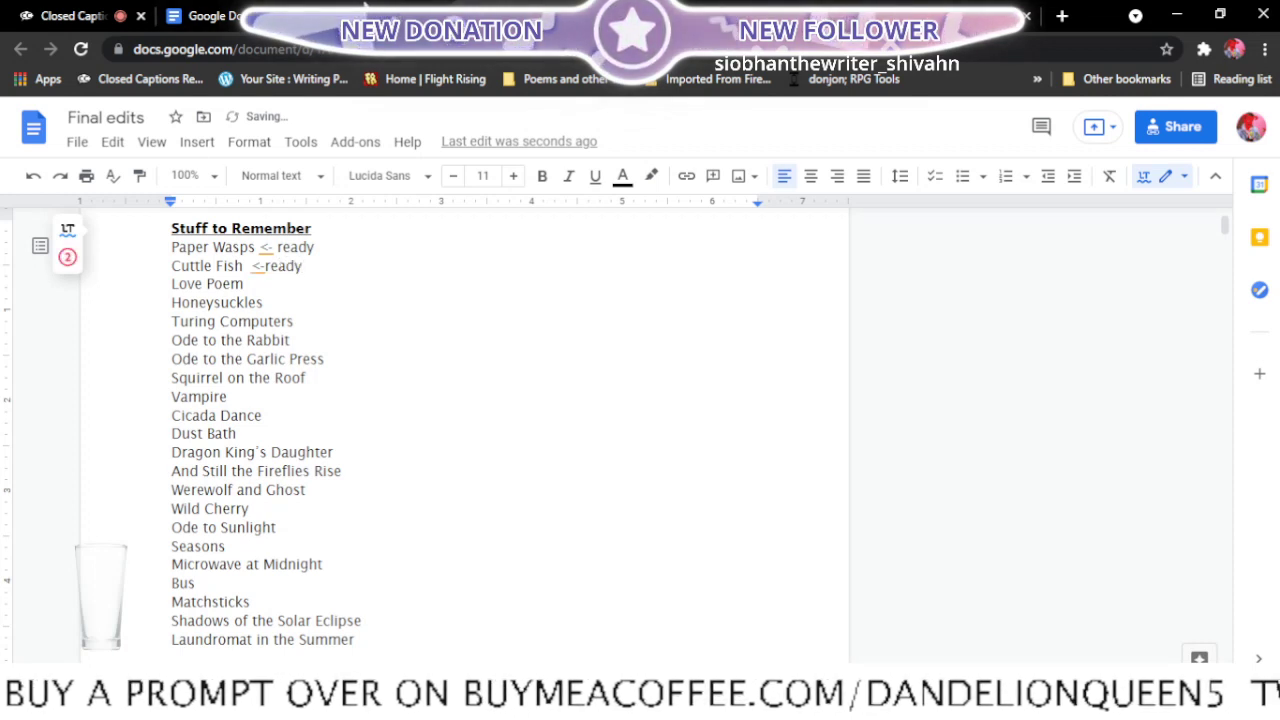
- Find the Love poem document among the recent documents and open it in a new tab
{"action": "left_click", "coordinate": [330, 10]}
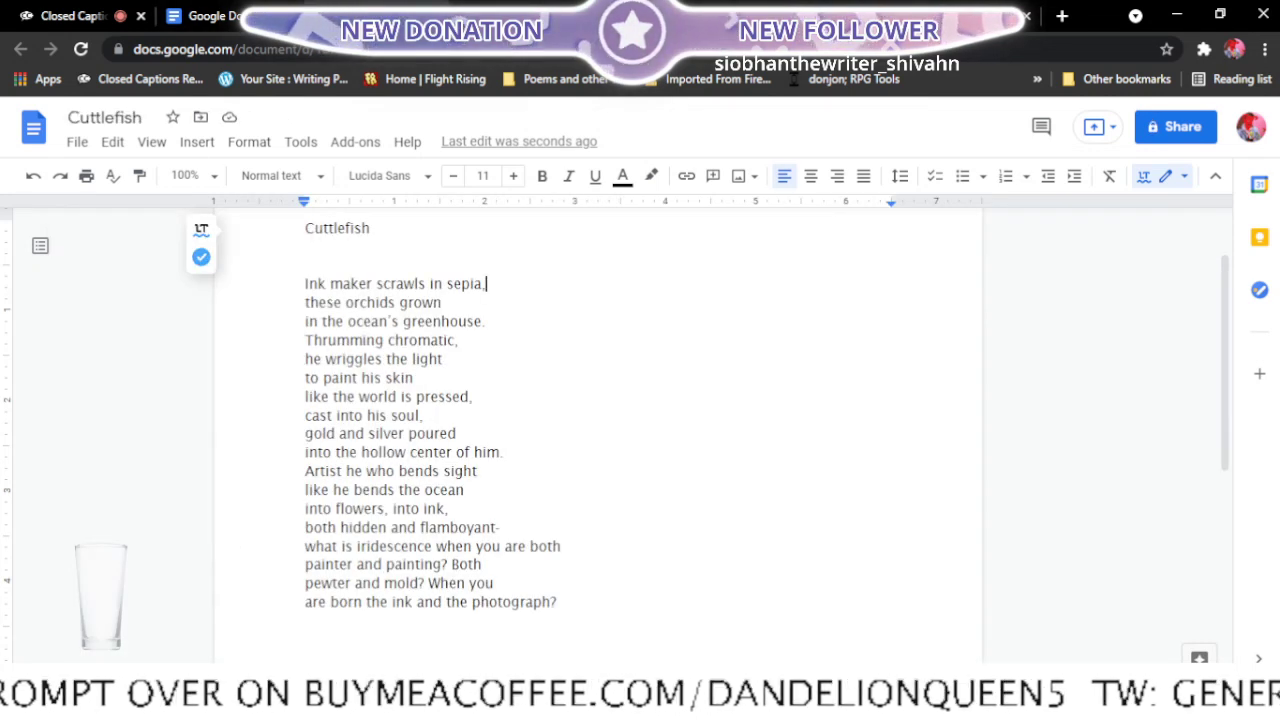
{"action": "left_click", "coordinate": [229, 11]}
{"action": "scroll", "coordinate": [730, 377], "scroll_direction": "up", "scroll_amount": 1}
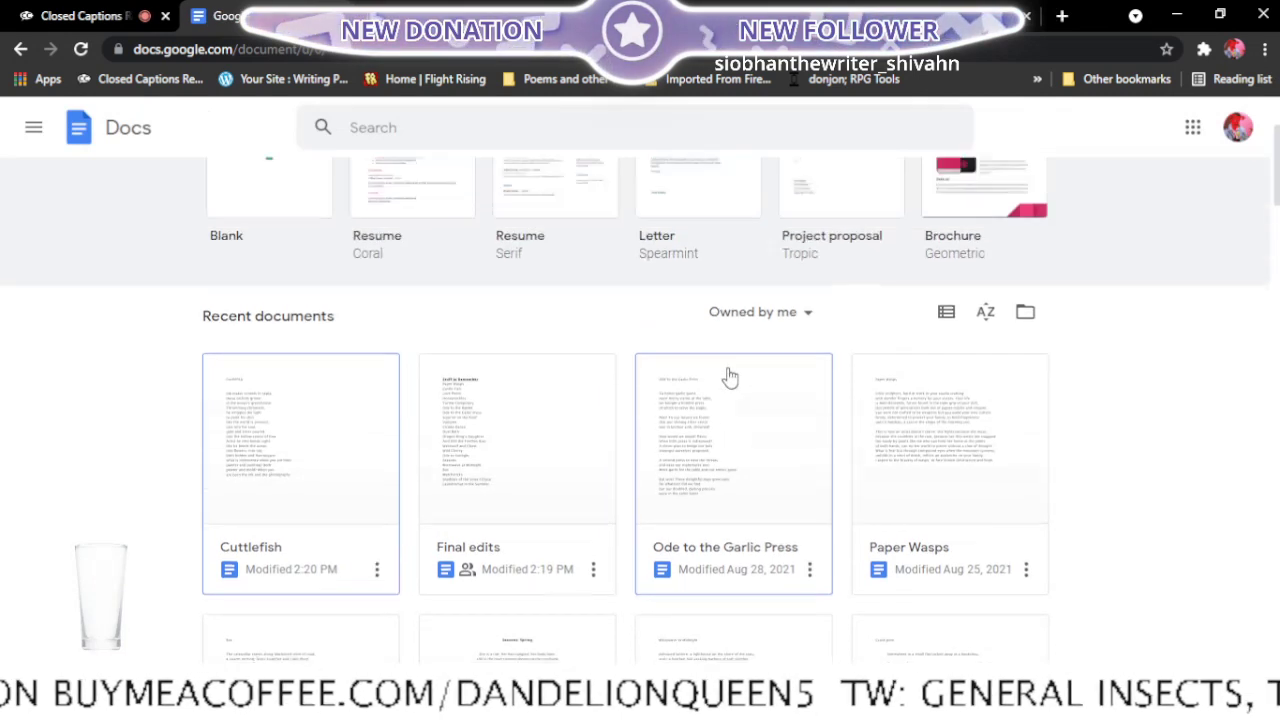
{"action": "scroll", "coordinate": [730, 377], "scroll_direction": "up", "scroll_amount": 1}
{"action": "scroll", "coordinate": [731, 380], "scroll_direction": "down", "scroll_amount": 4}
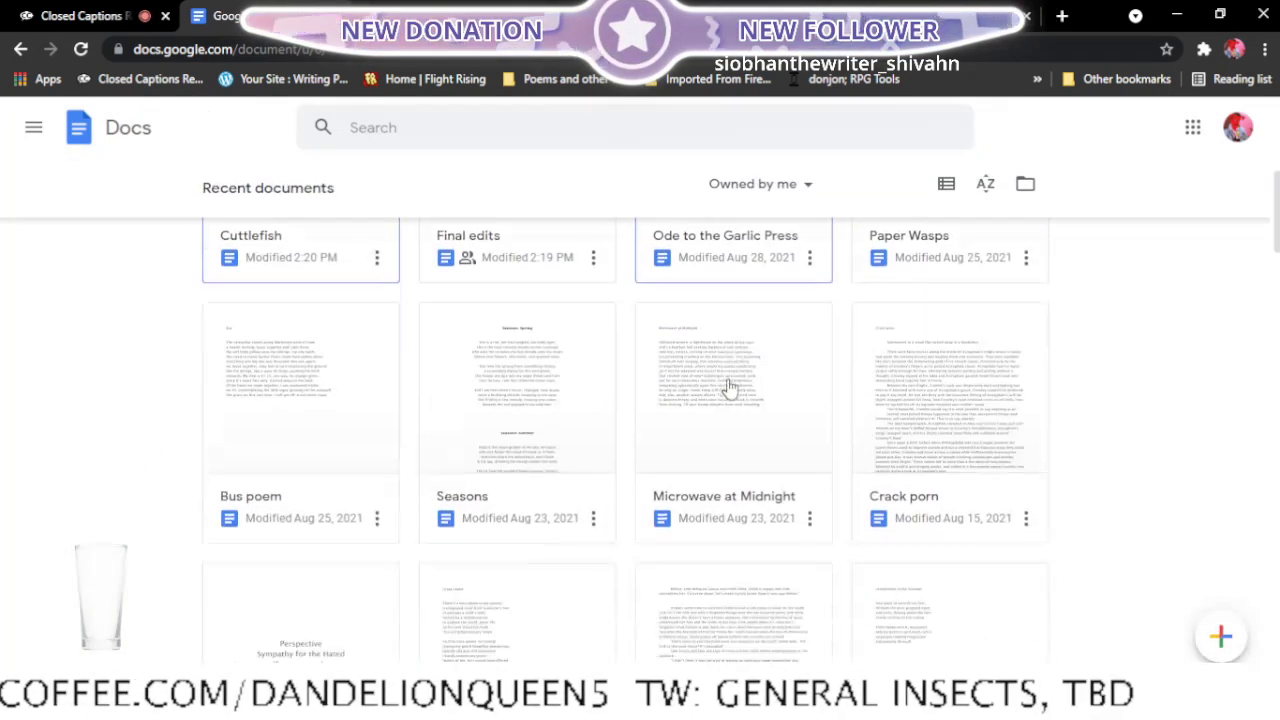
{"action": "scroll", "coordinate": [730, 388], "scroll_direction": "down", "scroll_amount": 5}
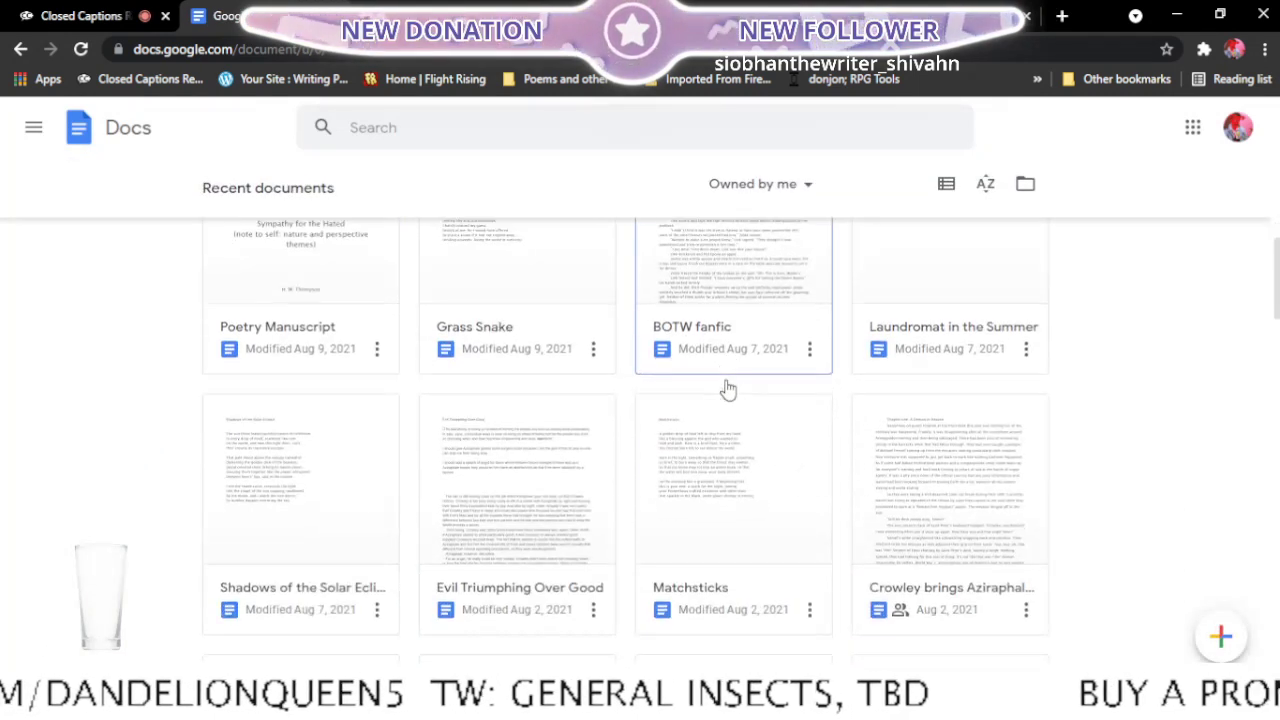
{"action": "scroll", "coordinate": [728, 389], "scroll_direction": "down", "scroll_amount": 4}
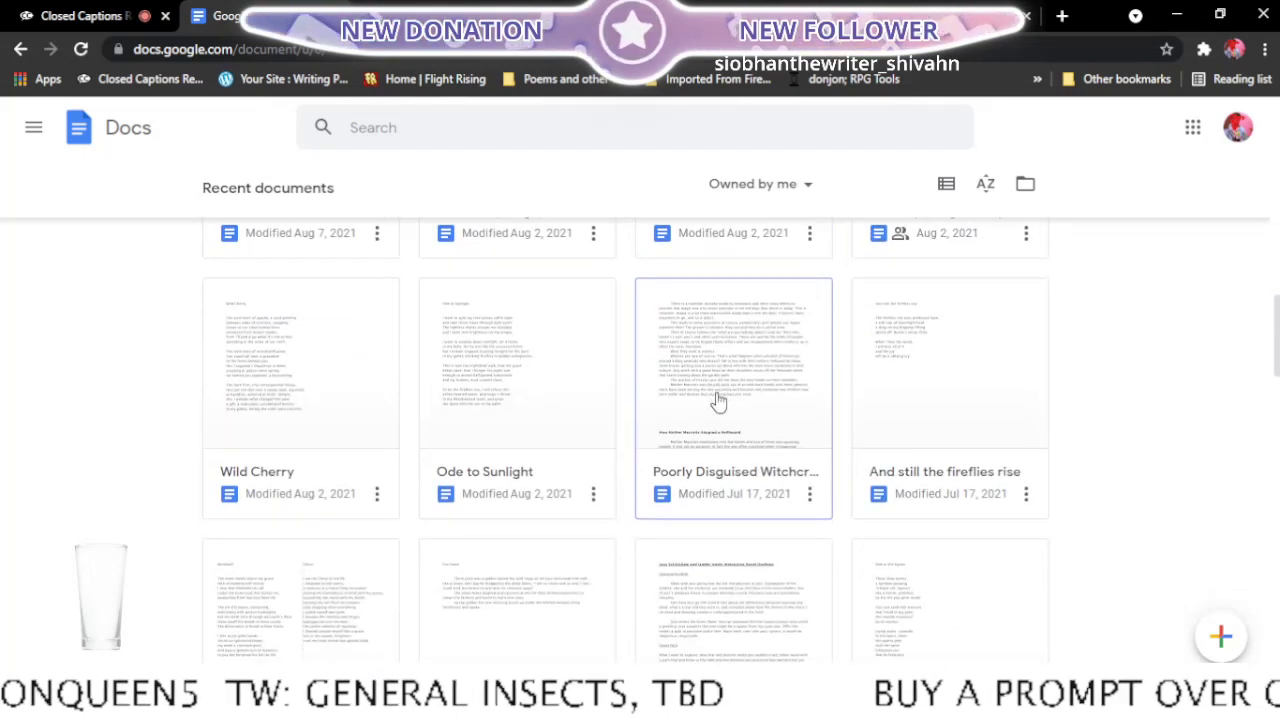
{"action": "scroll", "coordinate": [718, 400], "scroll_direction": "down", "scroll_amount": 3}
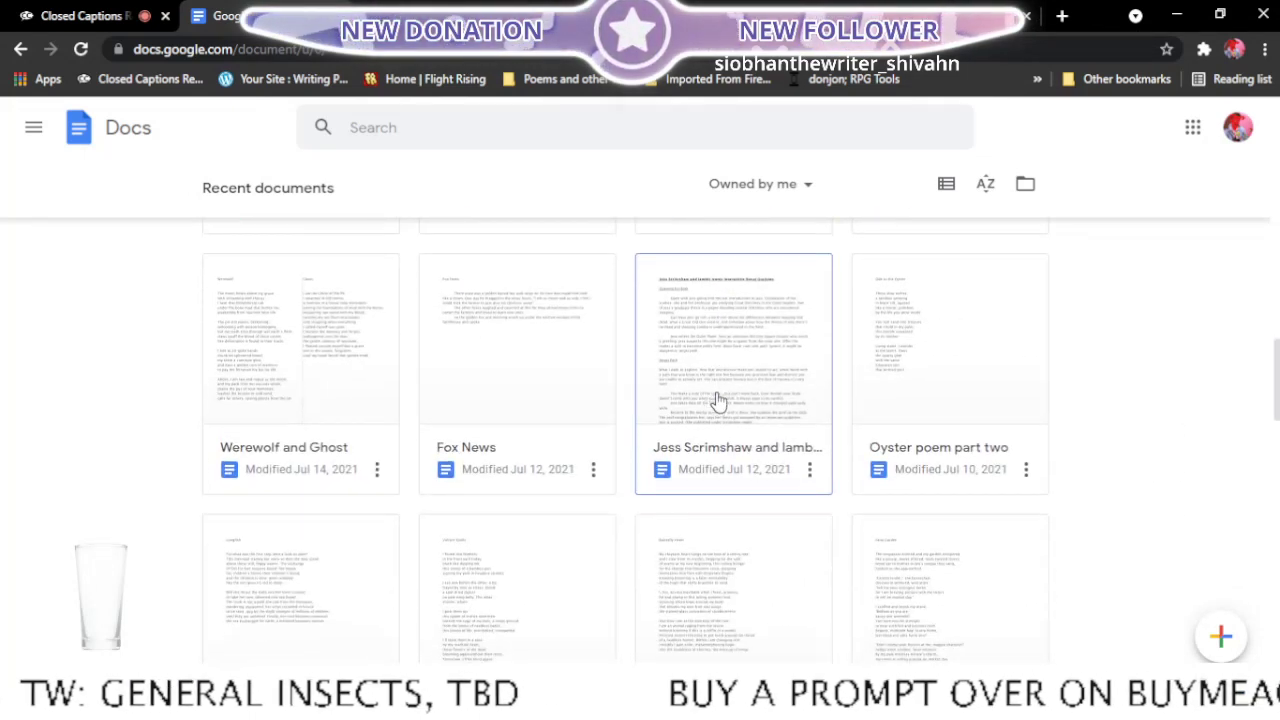
{"action": "scroll", "coordinate": [718, 400], "scroll_direction": "down", "scroll_amount": 5}
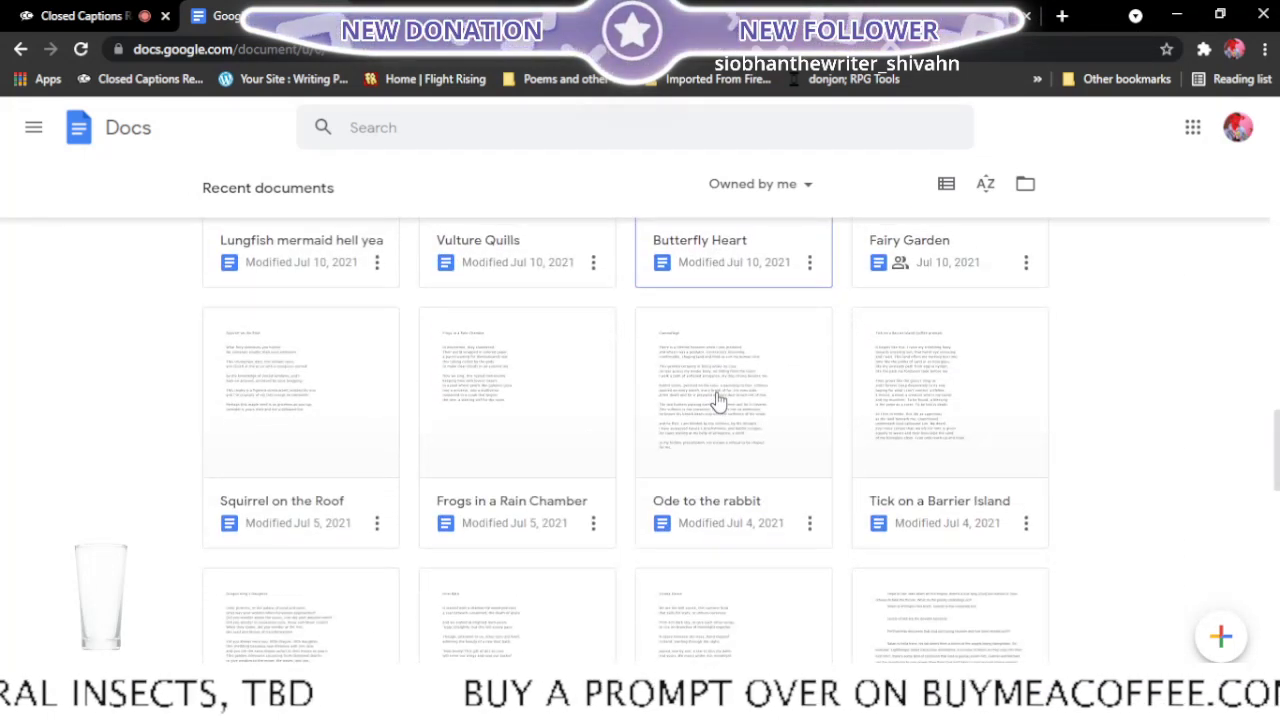
{"action": "scroll", "coordinate": [718, 400], "scroll_direction": "down", "scroll_amount": 3}
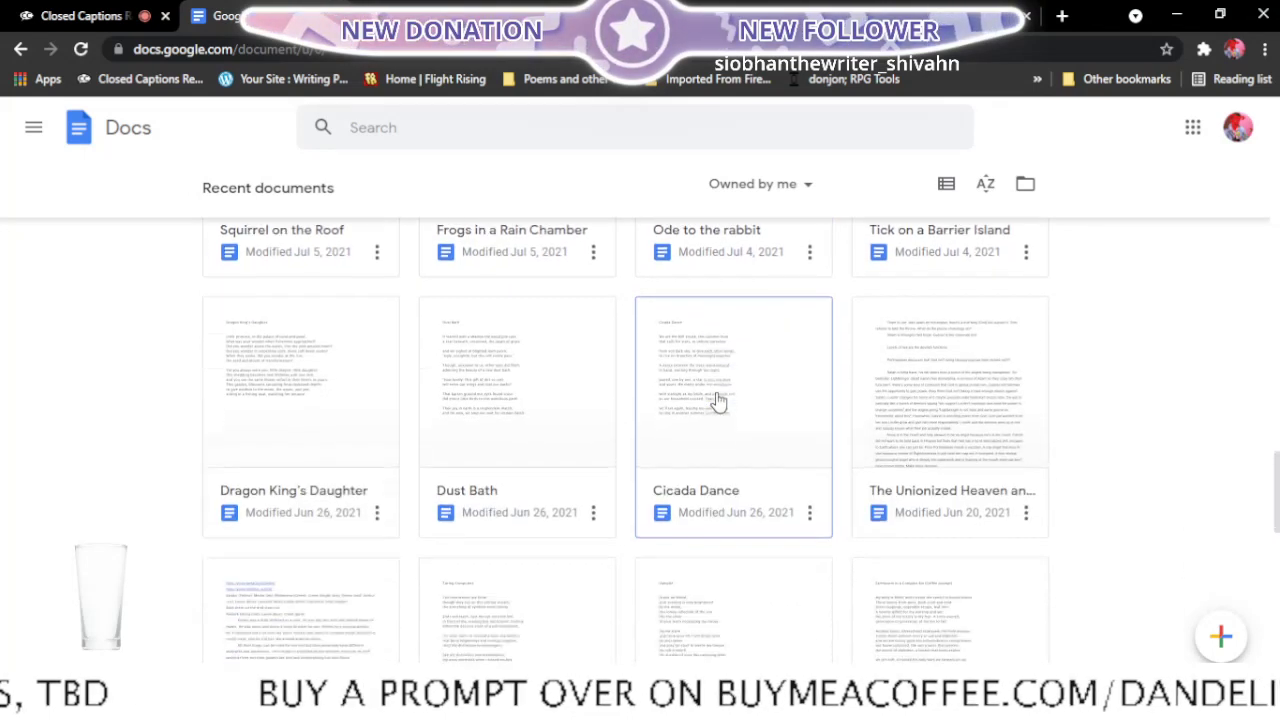
{"action": "scroll", "coordinate": [718, 400], "scroll_direction": "down", "scroll_amount": 3}
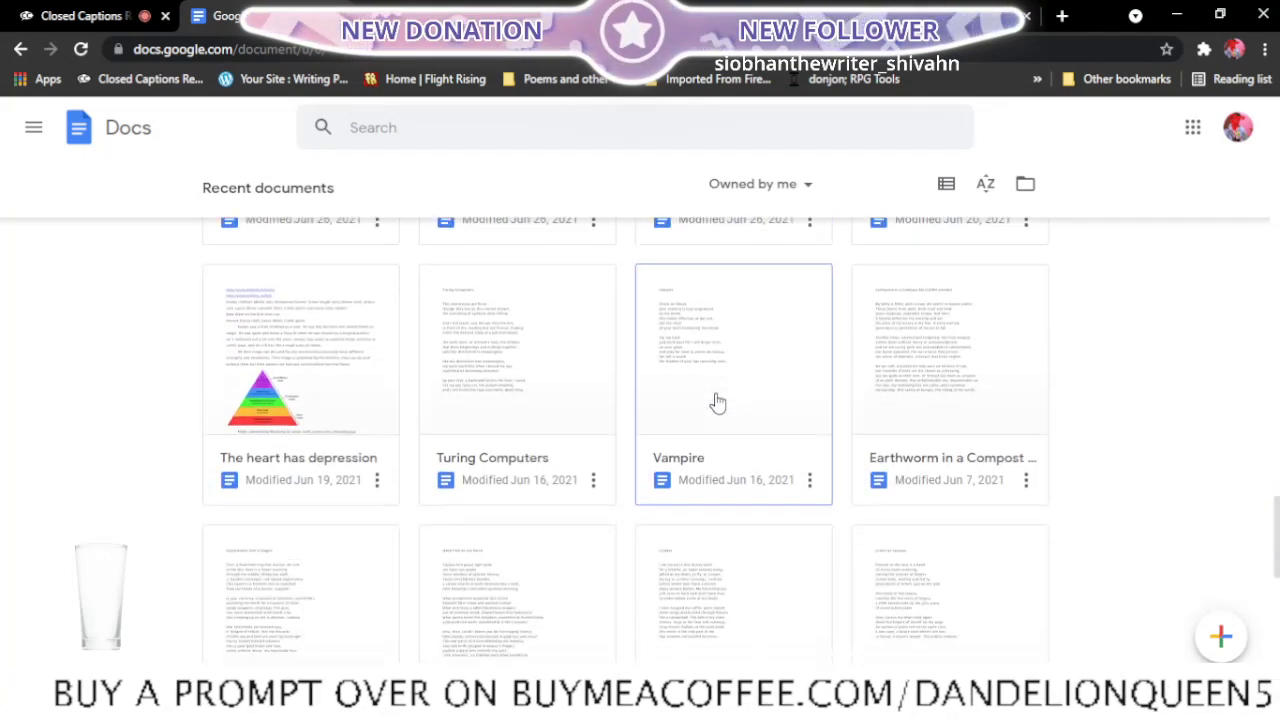
{"action": "scroll", "coordinate": [718, 402], "scroll_direction": "down", "scroll_amount": 3}
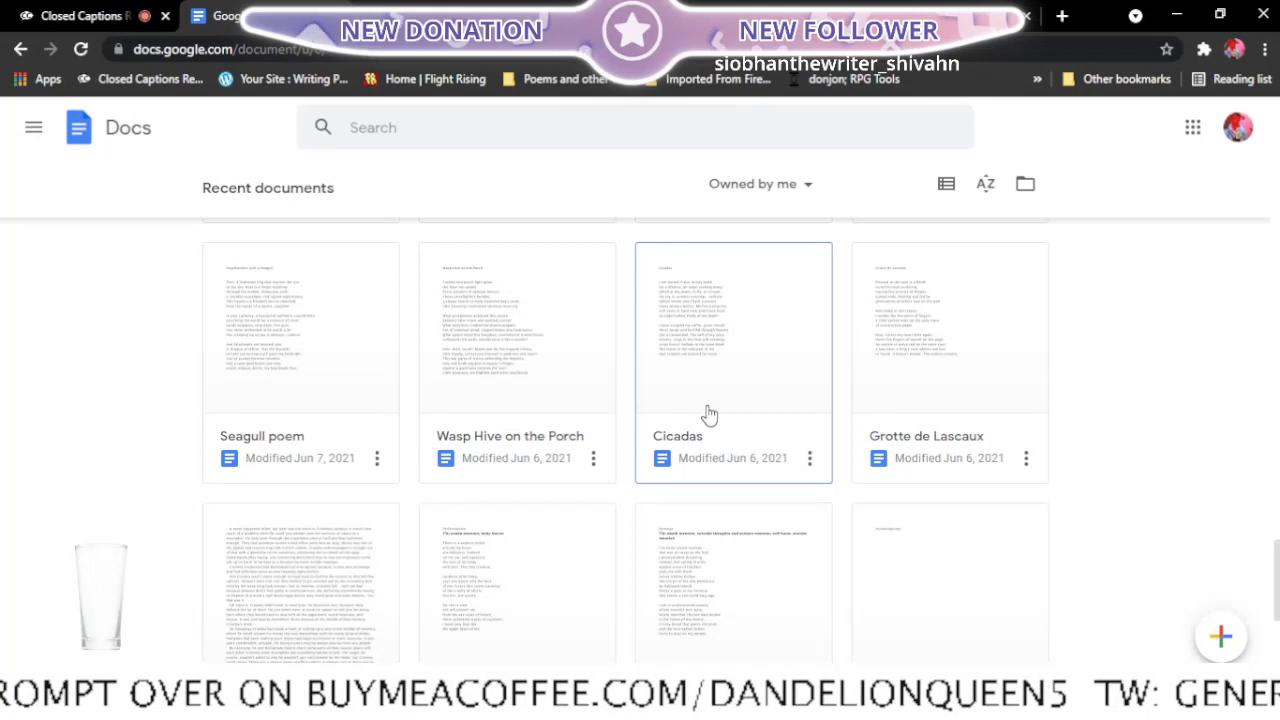
{"action": "scroll", "coordinate": [708, 414], "scroll_direction": "down", "scroll_amount": 3}
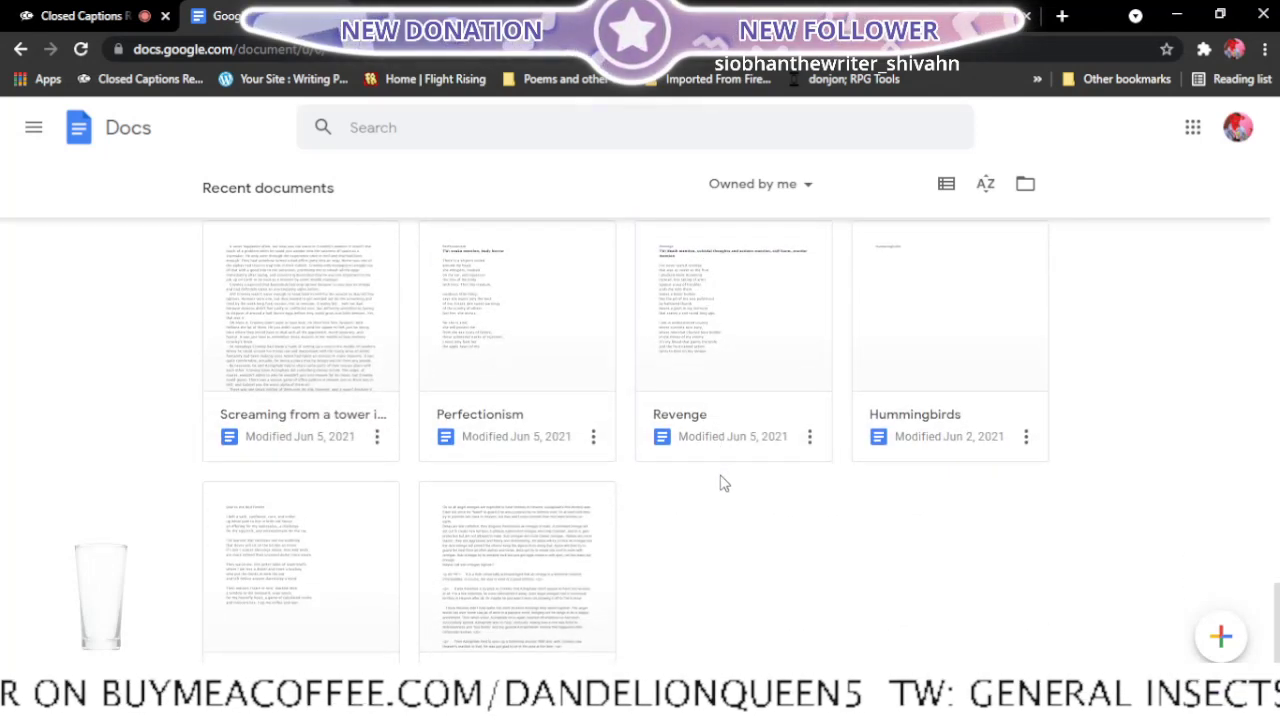
{"action": "scroll", "coordinate": [680, 520], "scroll_direction": "down", "scroll_amount": 1}
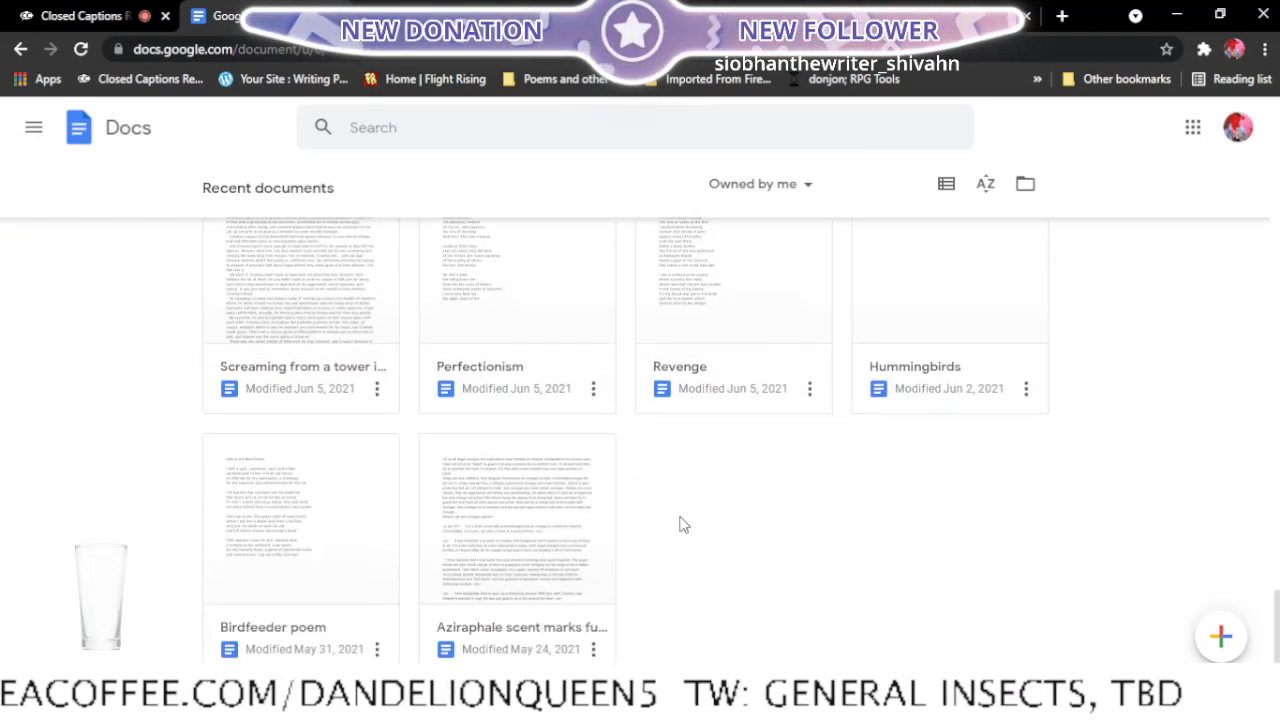
{"action": "scroll", "coordinate": [683, 524], "scroll_direction": "down", "scroll_amount": 2}
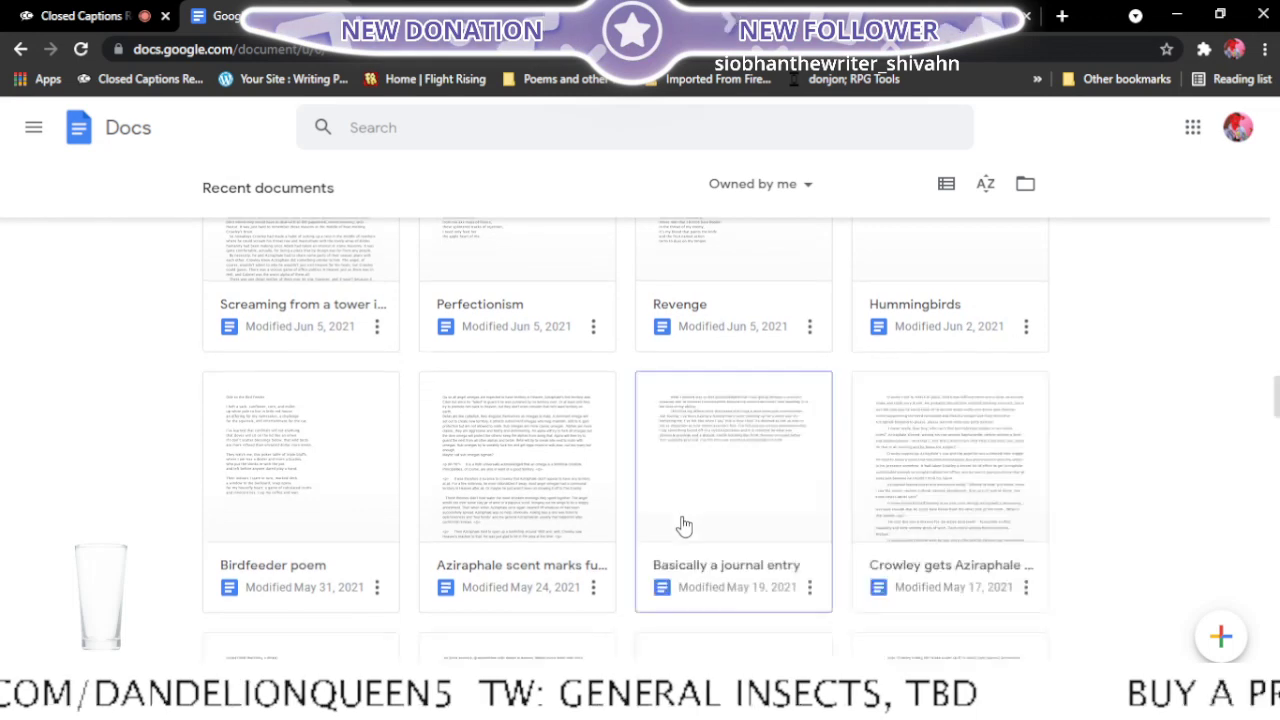
{"action": "scroll", "coordinate": [676, 418], "scroll_direction": "down", "scroll_amount": 2}
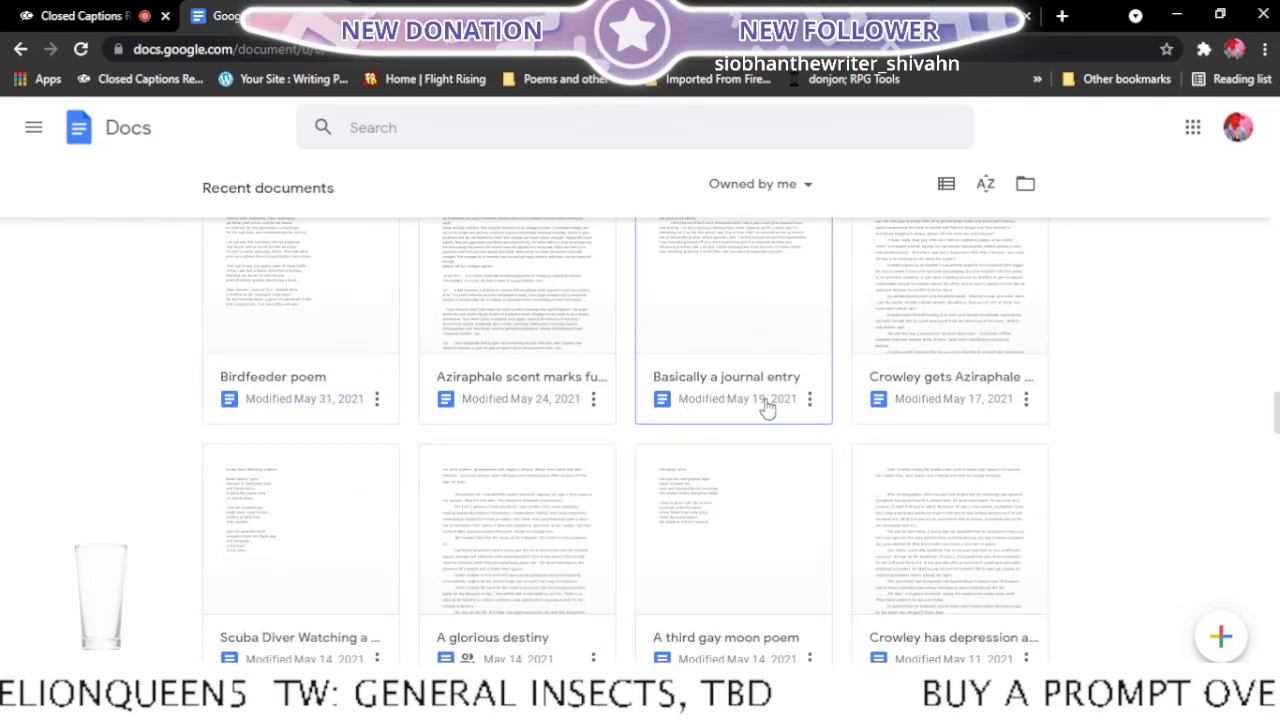
{"action": "scroll", "coordinate": [767, 407], "scroll_direction": "down", "scroll_amount": 2}
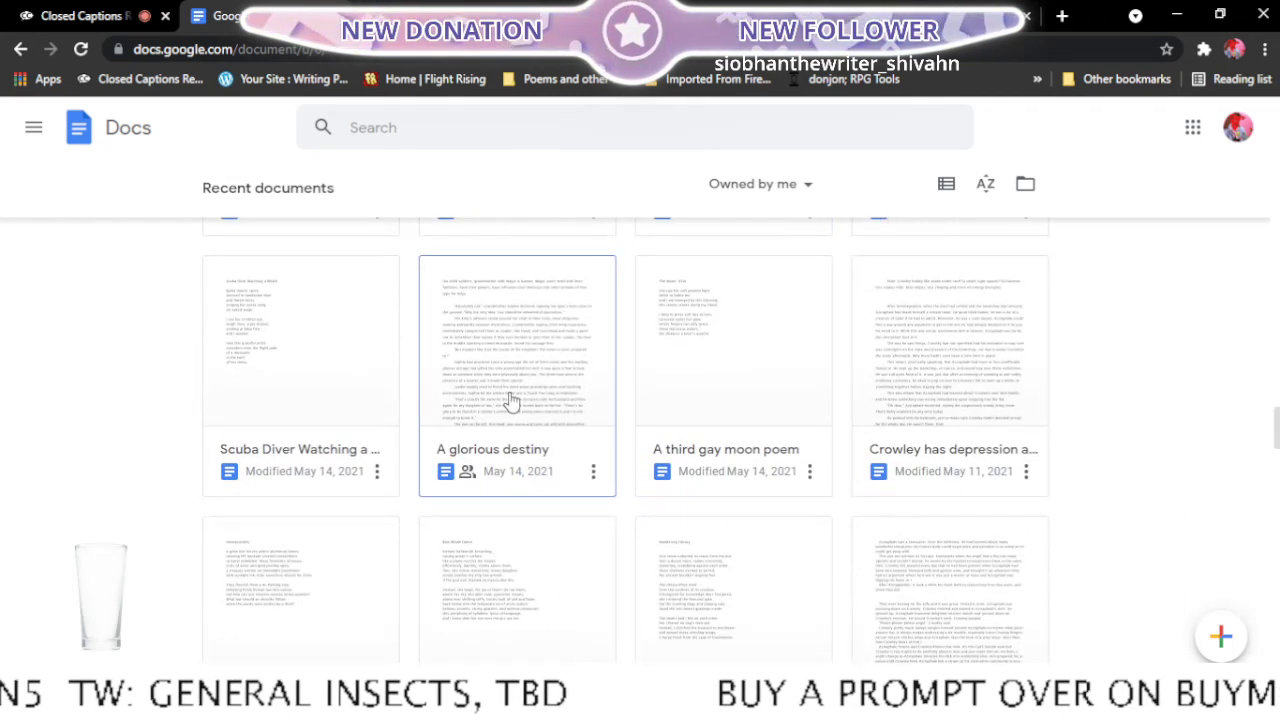
{"action": "scroll", "coordinate": [510, 400], "scroll_direction": "down", "scroll_amount": 2}
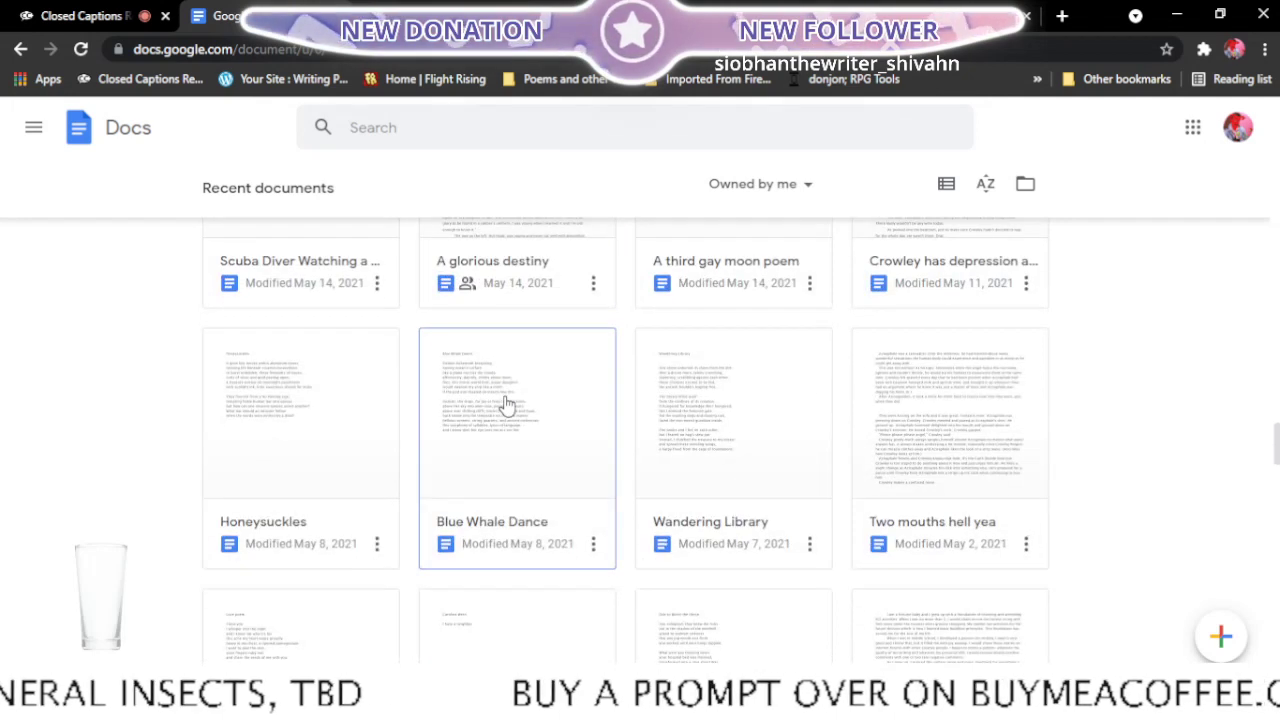
{"action": "scroll", "coordinate": [507, 403], "scroll_direction": "down", "scroll_amount": 3}
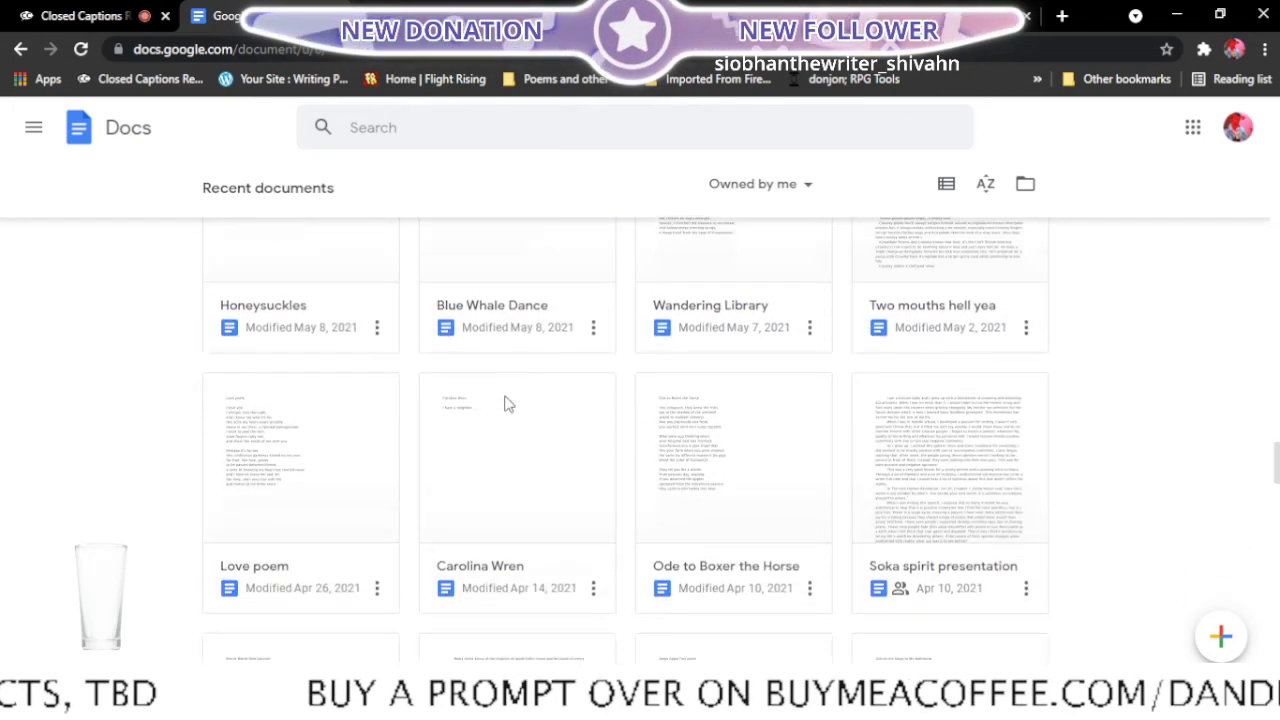
{"action": "right_click", "coordinate": [273, 525]}
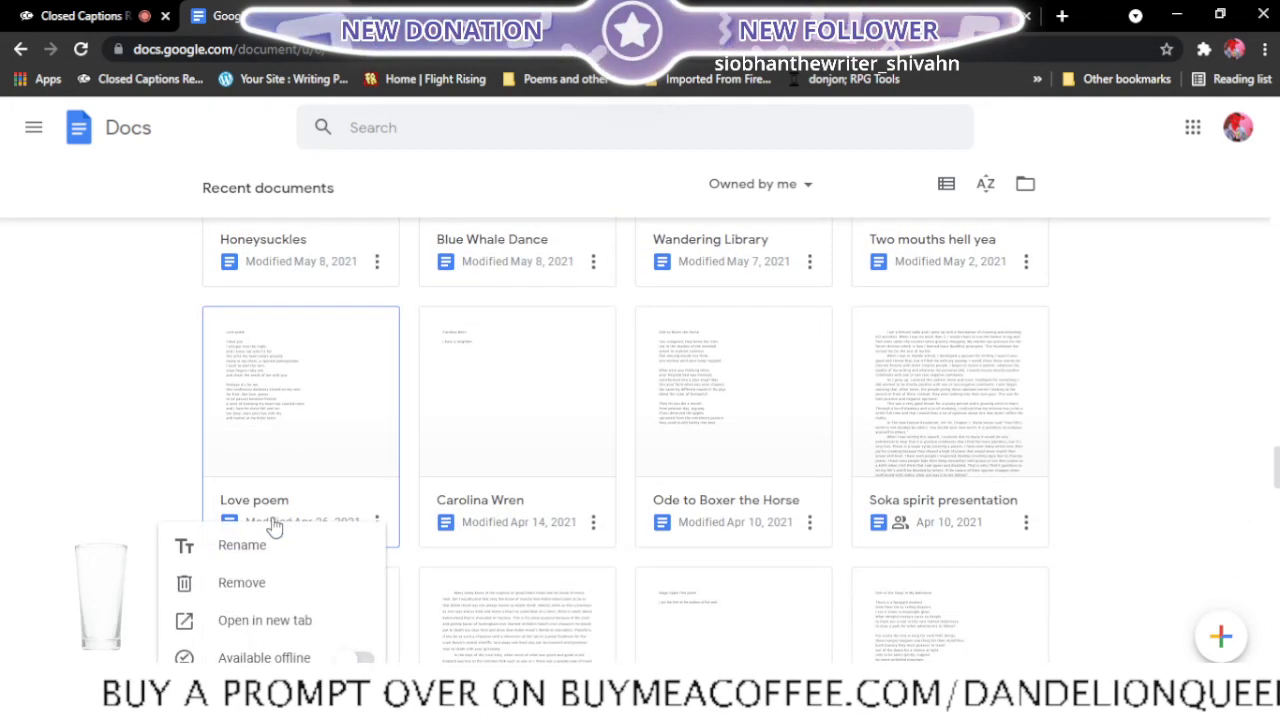
{"action": "left_click", "coordinate": [285, 620]}
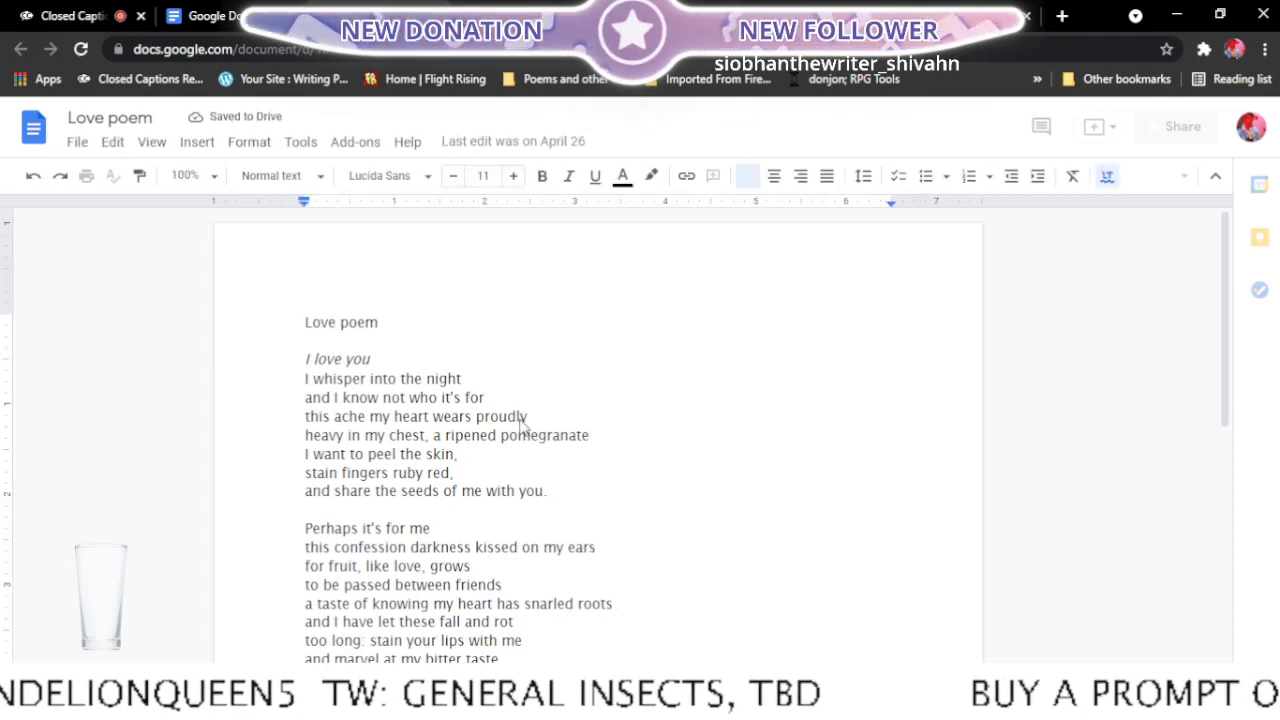
- Read through the Love poem document and delete the Love Poem line from the Stuff to Remember list in Final edits
{"action": "scroll", "coordinate": [515, 408], "scroll_direction": "down", "scroll_amount": 1}
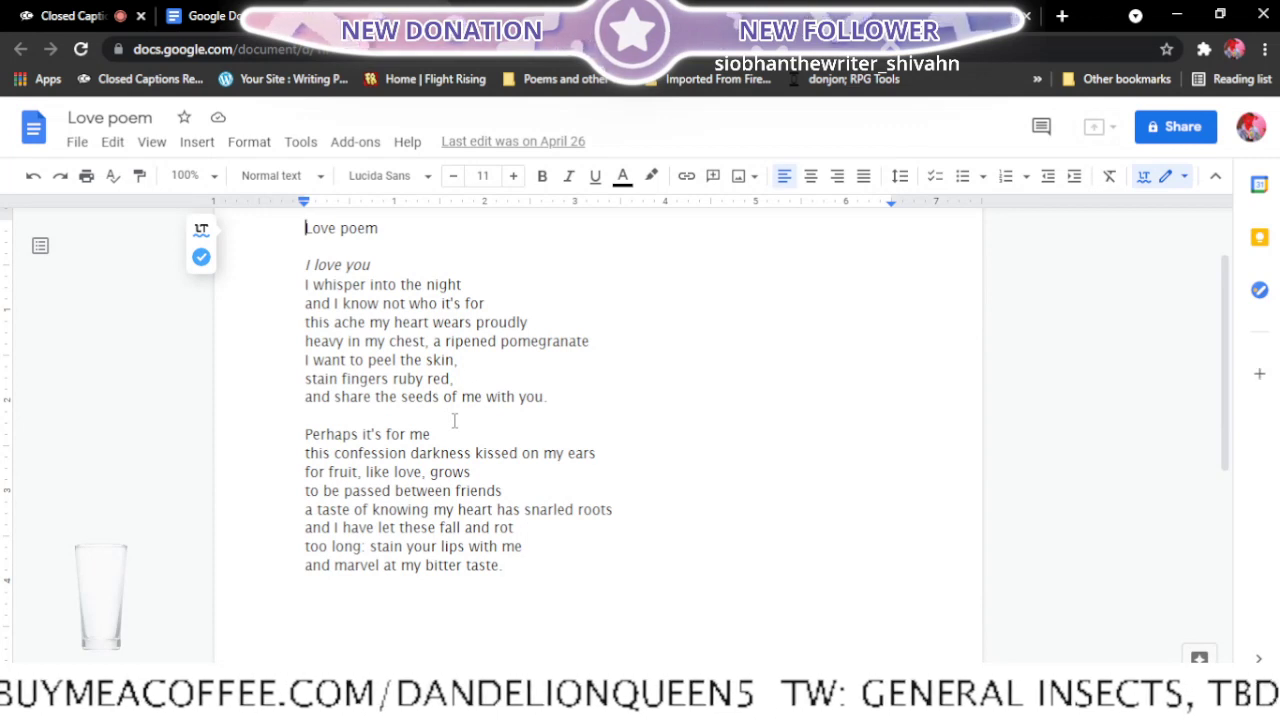
{"action": "left_click", "coordinate": [512, 14]}
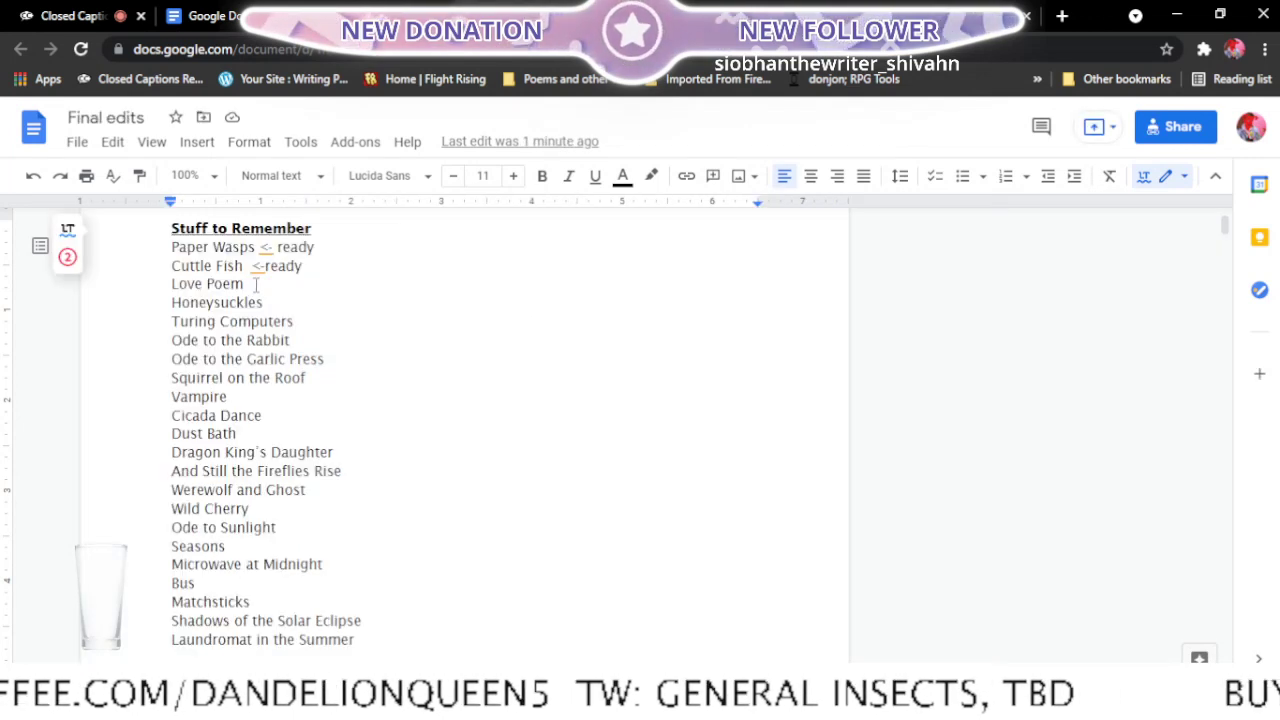
{"action": "left_click_drag", "start_coordinate": [256, 284], "coordinate": [172, 283]}
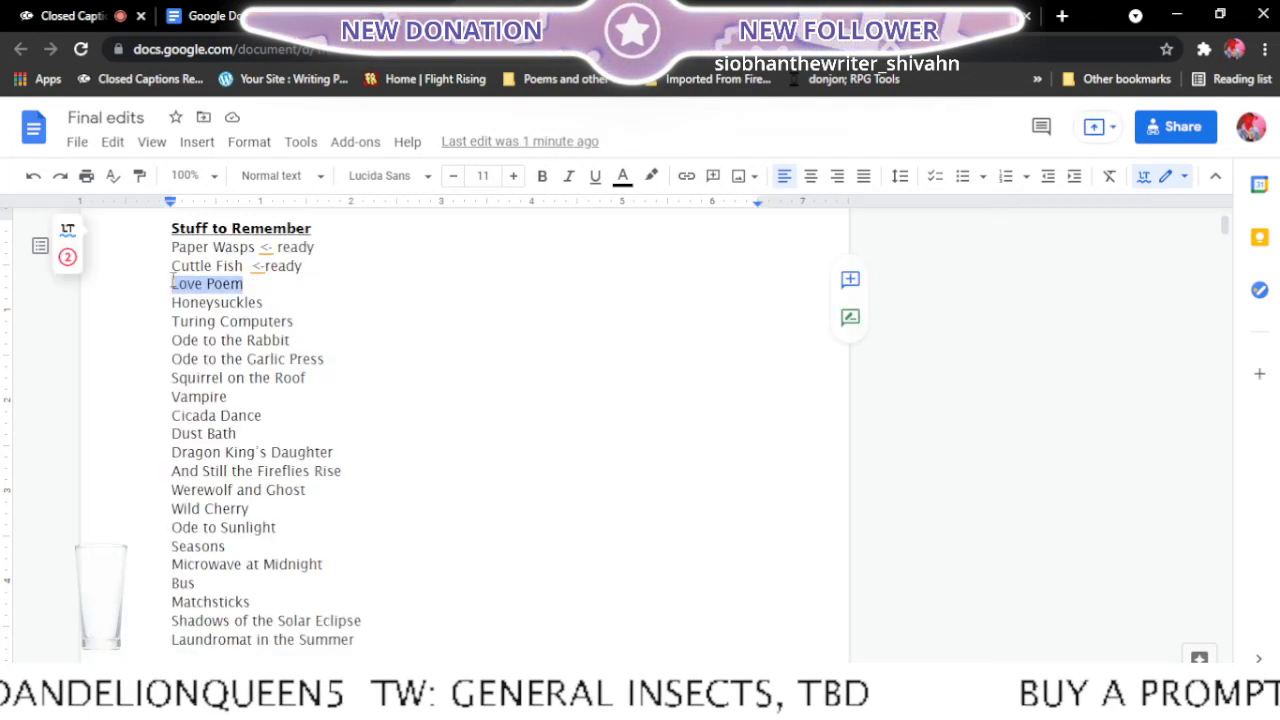
{"action": "key", "text": "BackSpace"}
{"action": "key", "text": "BackSpace"}
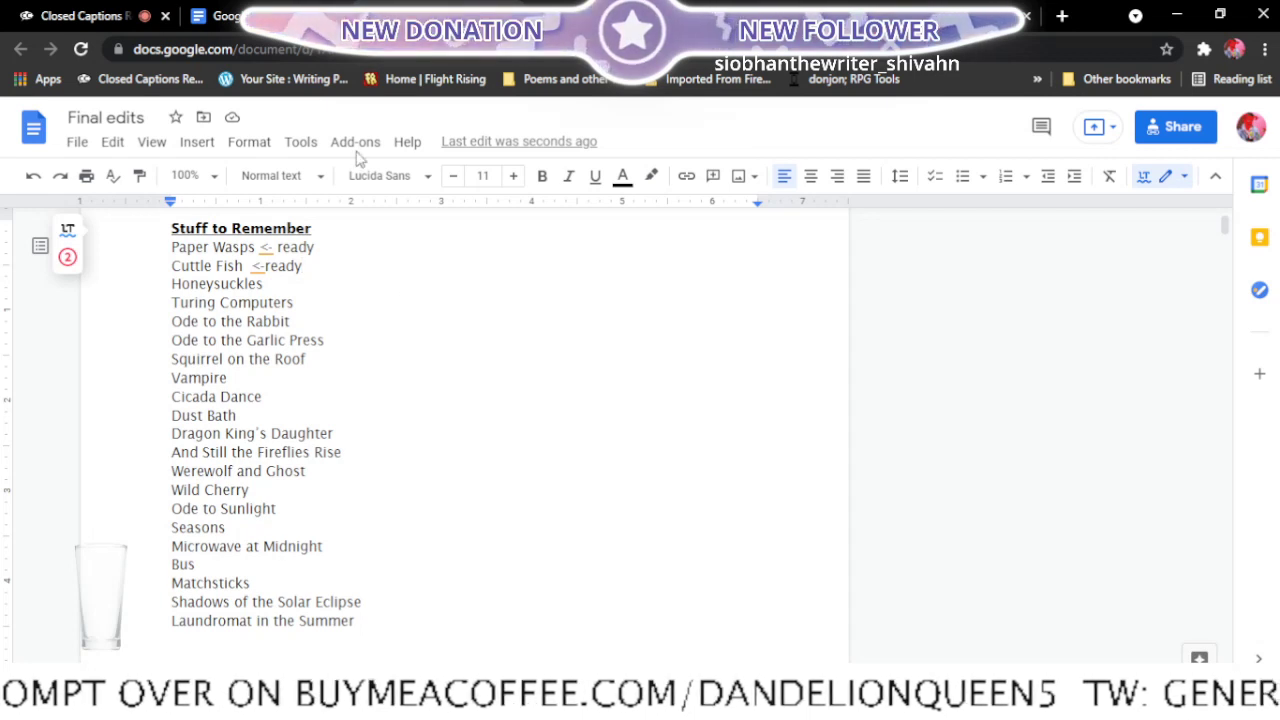
- Find the Honeysuckles document among the recent documents and open it in a new tab
{"action": "left_click", "coordinate": [259, 9]}
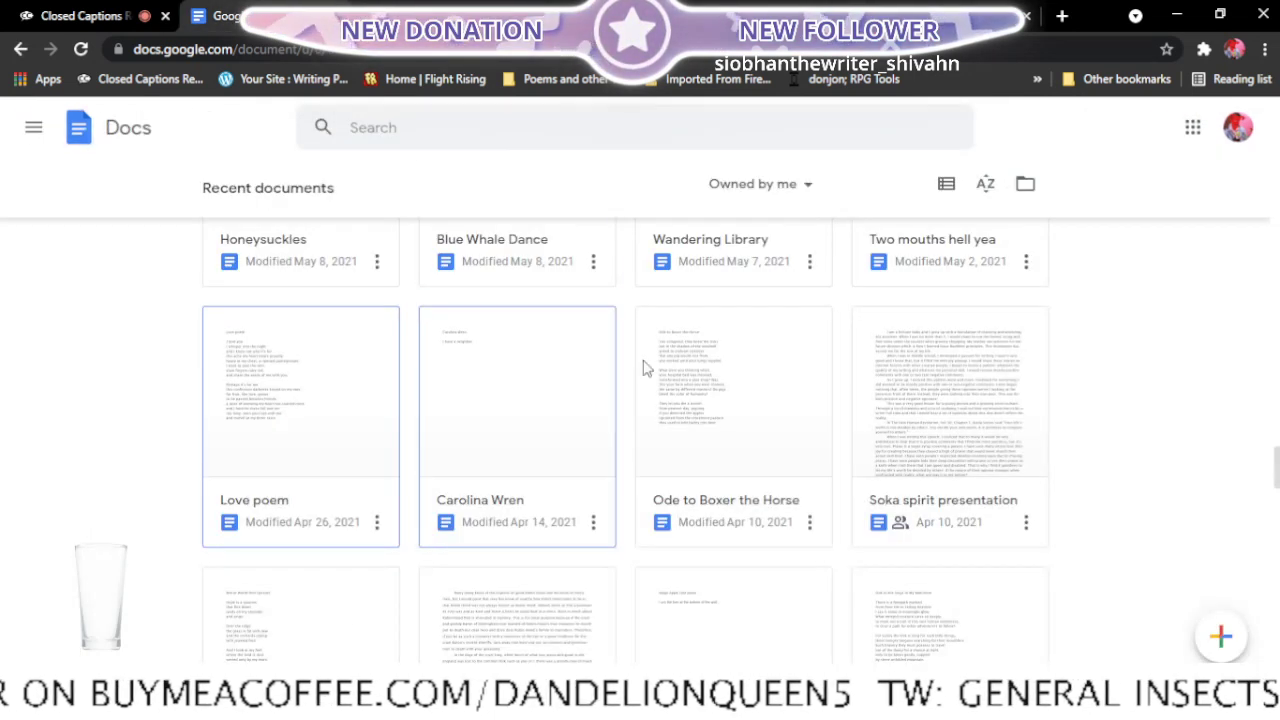
{"action": "scroll", "coordinate": [742, 453], "scroll_direction": "up", "scroll_amount": 20}
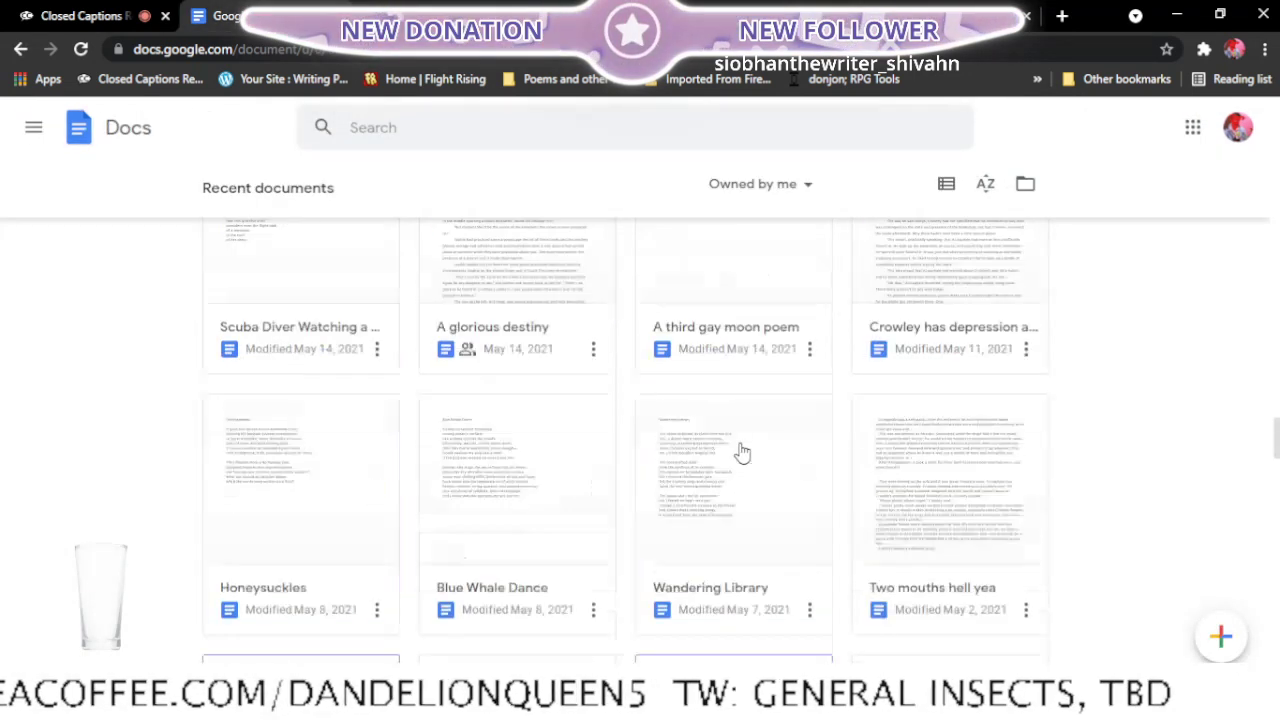
{"action": "scroll", "coordinate": [742, 428], "scroll_direction": "up", "scroll_amount": 10}
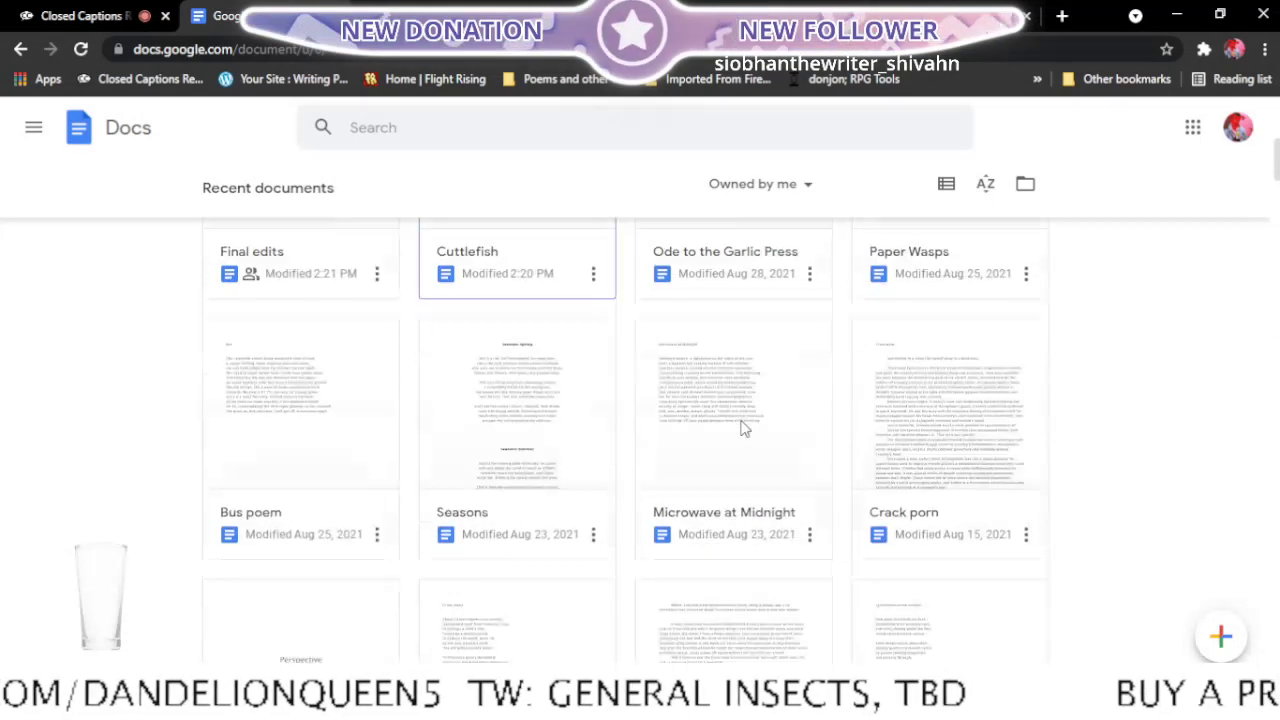
{"action": "scroll", "coordinate": [742, 428], "scroll_direction": "down", "scroll_amount": 5}
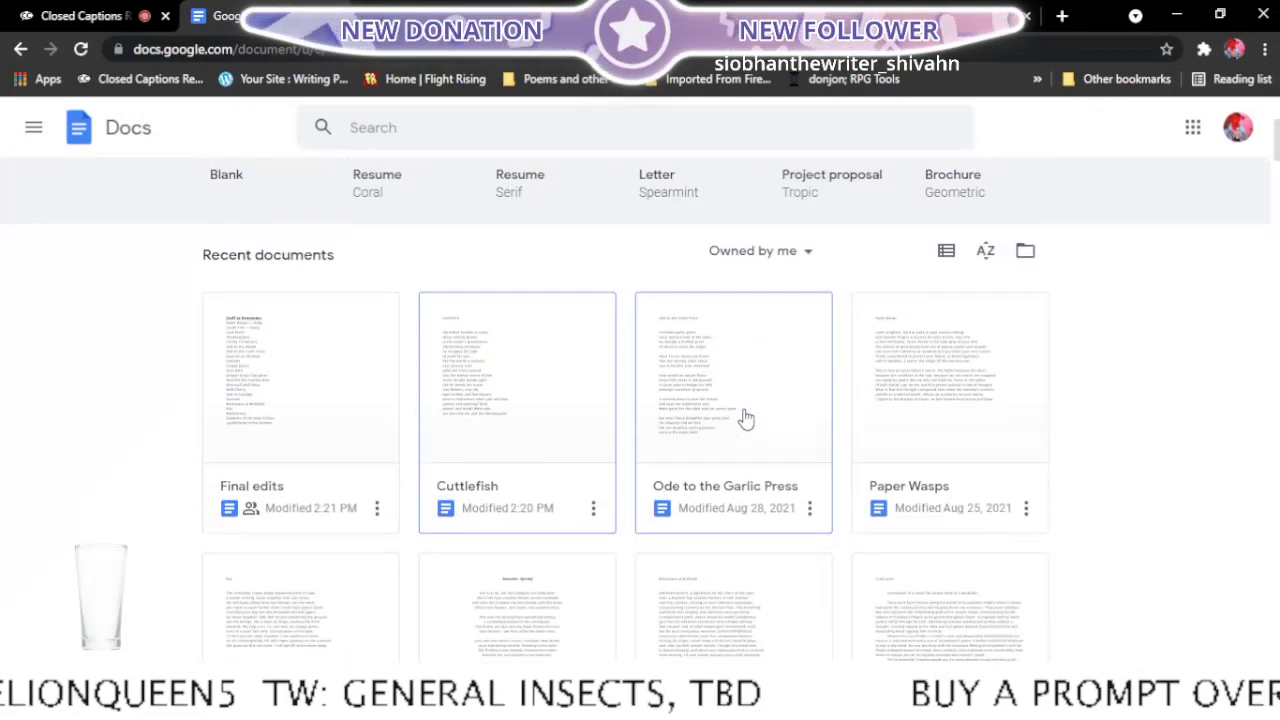
{"action": "scroll", "coordinate": [741, 424], "scroll_direction": "down", "scroll_amount": 3}
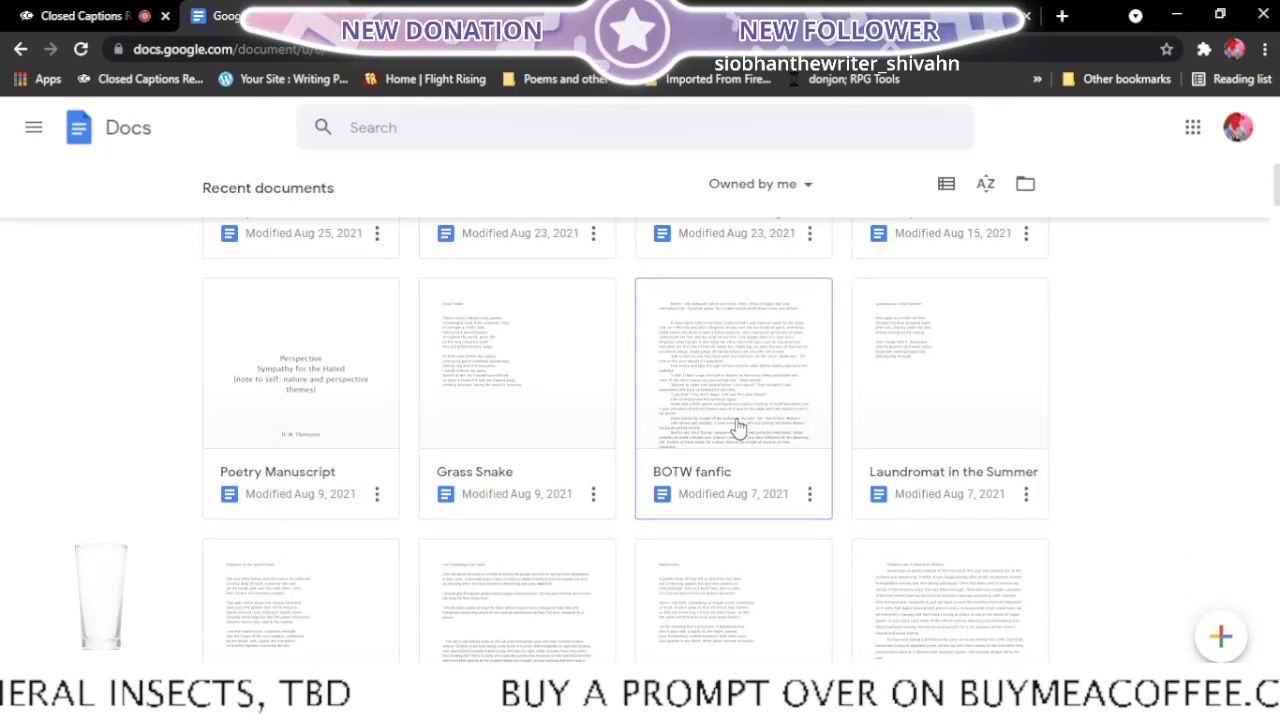
{"action": "scroll", "coordinate": [737, 428], "scroll_direction": "down", "scroll_amount": 3}
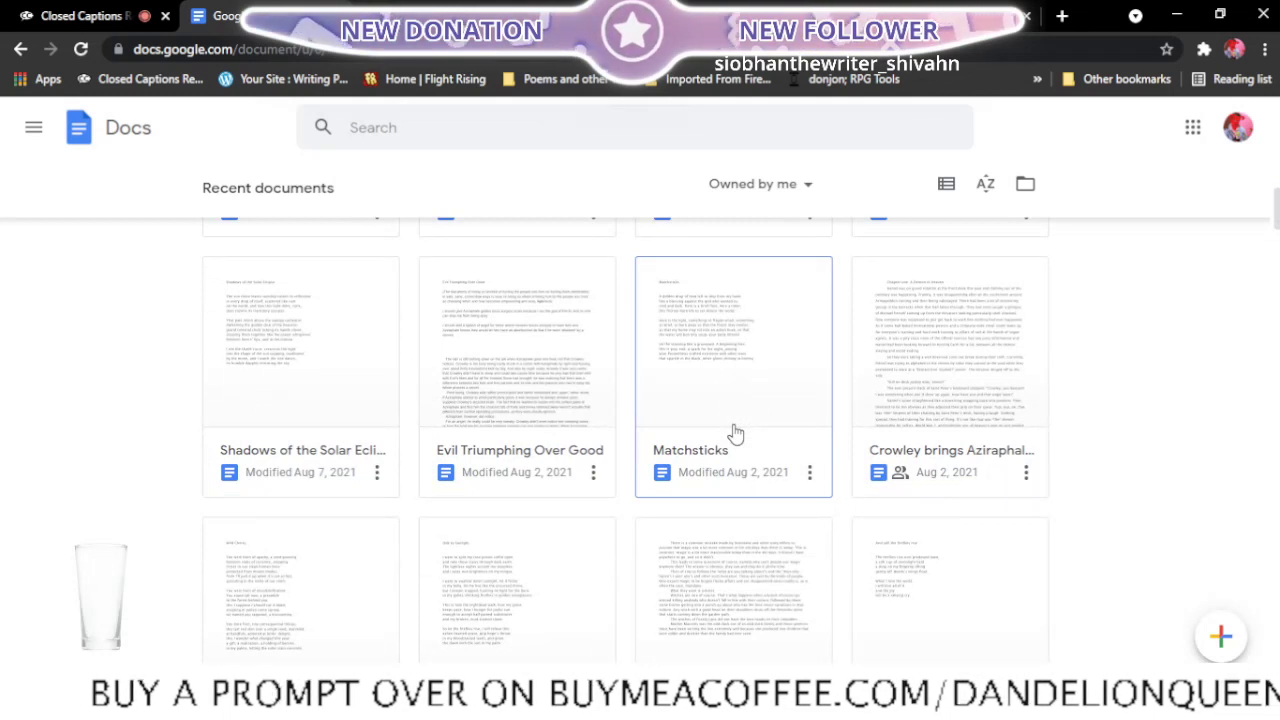
{"action": "scroll", "coordinate": [737, 432], "scroll_direction": "down", "scroll_amount": 1}
{"action": "scroll", "coordinate": [735, 436], "scroll_direction": "down", "scroll_amount": 2}
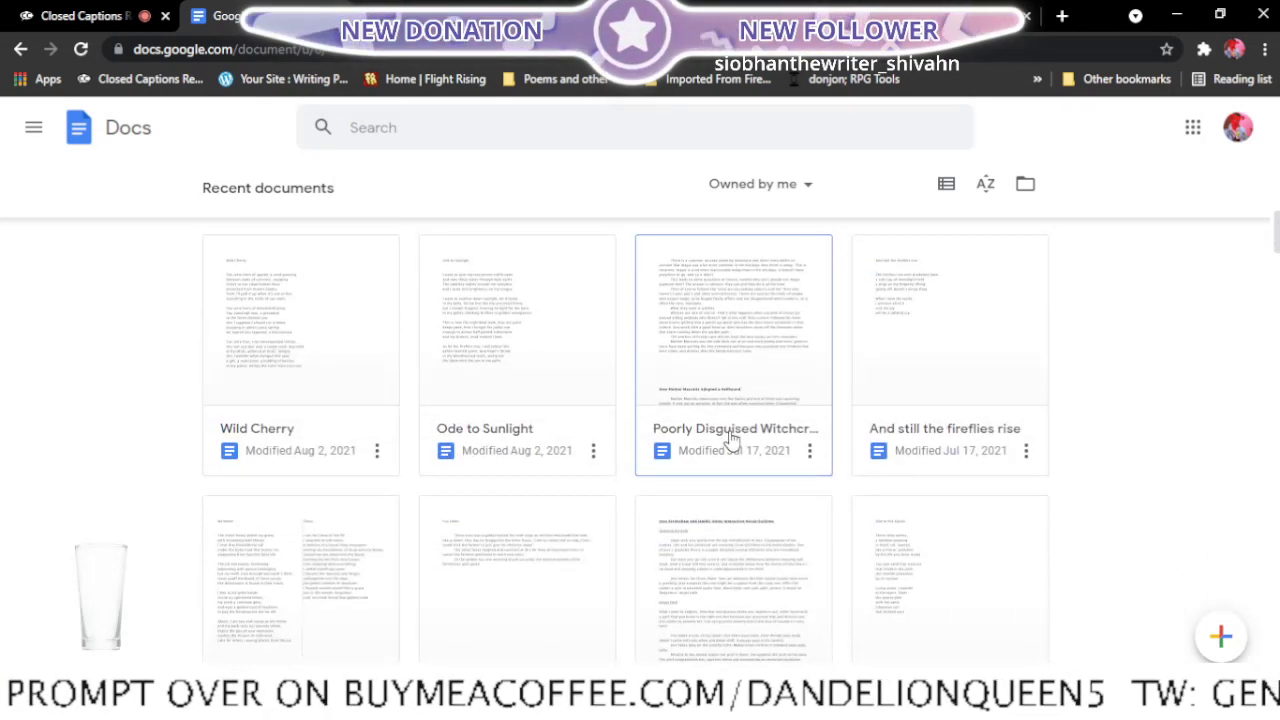
{"action": "scroll", "coordinate": [733, 440], "scroll_direction": "down", "scroll_amount": 2}
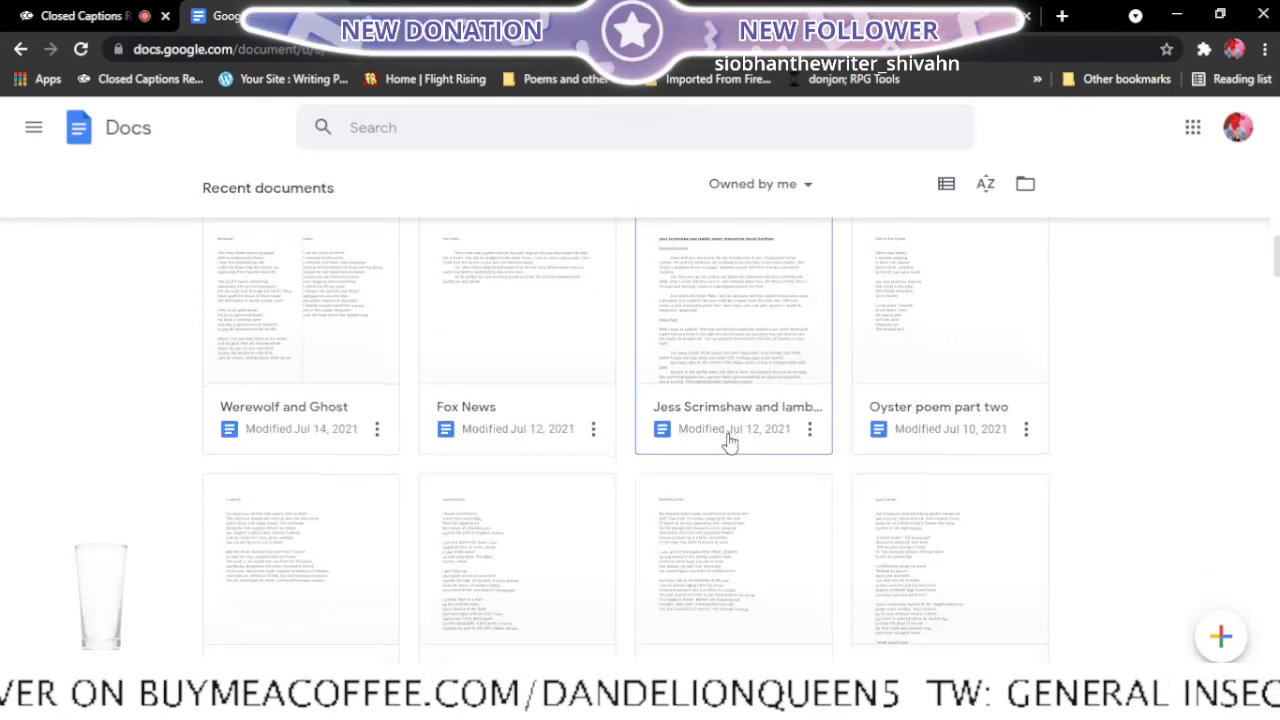
{"action": "scroll", "coordinate": [731, 441], "scroll_direction": "down", "scroll_amount": 2}
{"action": "scroll", "coordinate": [729, 441], "scroll_direction": "down", "scroll_amount": 5}
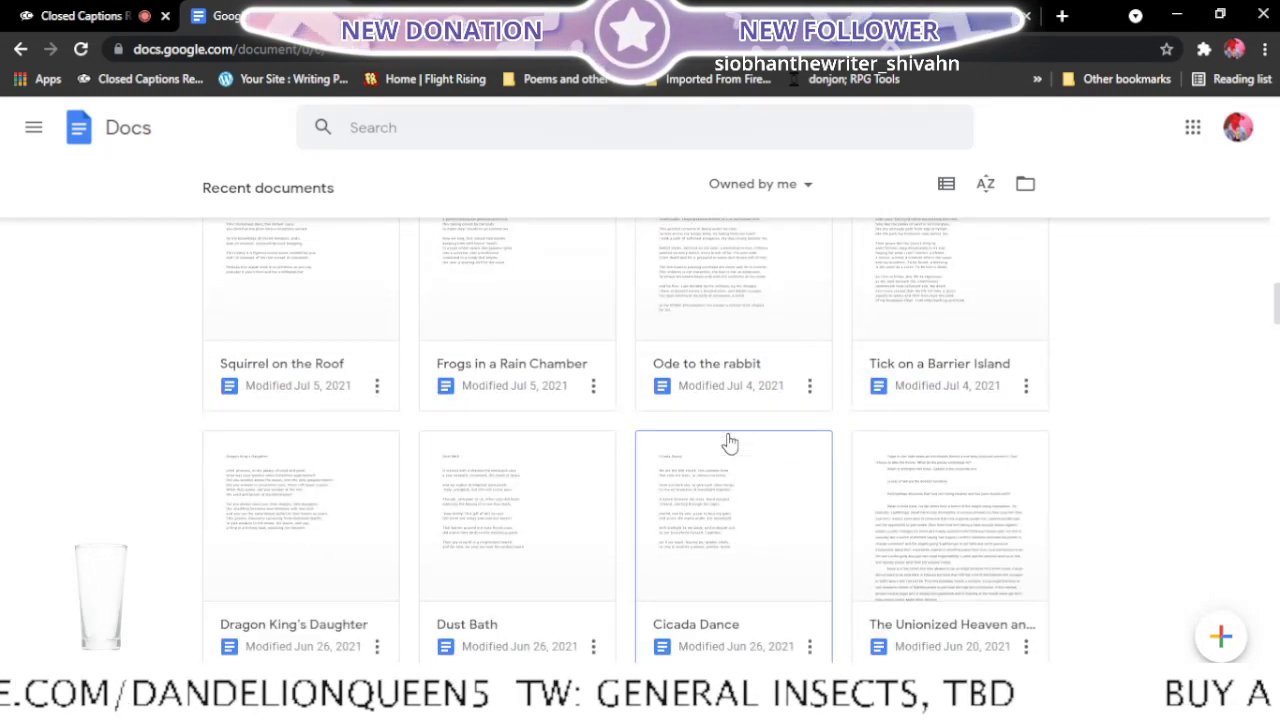
{"action": "scroll", "coordinate": [730, 443], "scroll_direction": "down", "scroll_amount": 4}
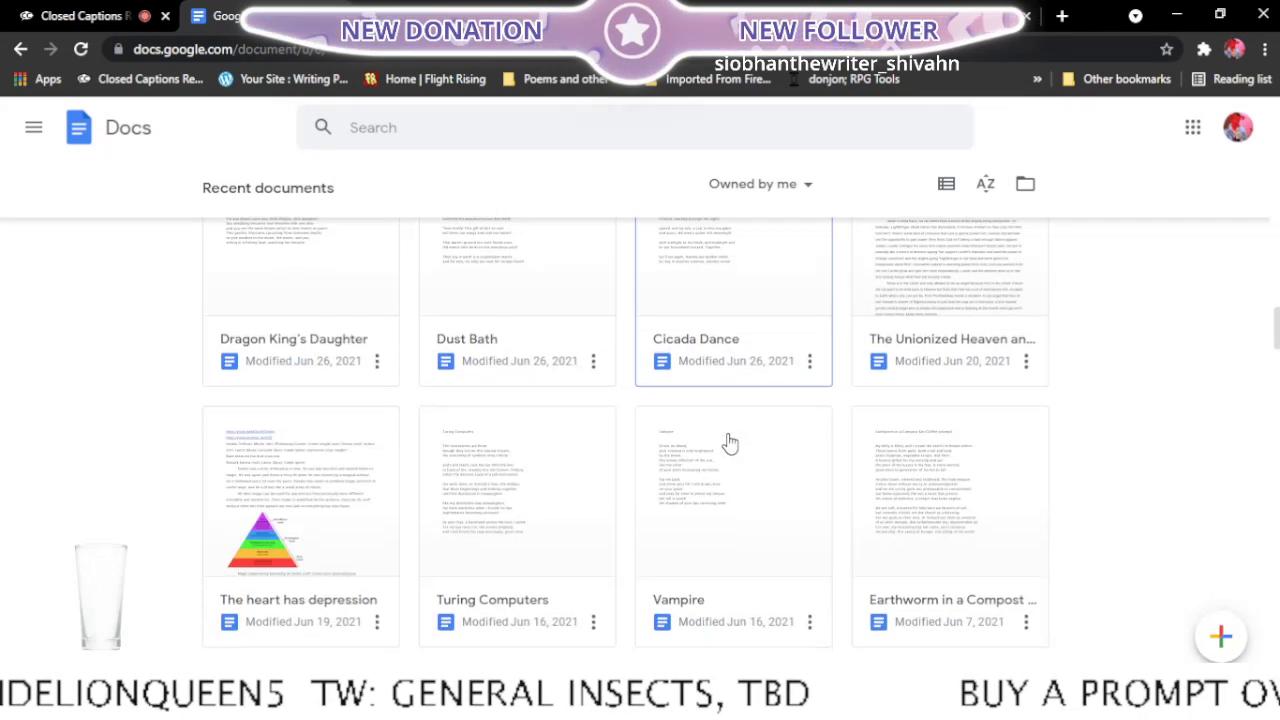
{"action": "scroll", "coordinate": [730, 443], "scroll_direction": "down", "scroll_amount": 3}
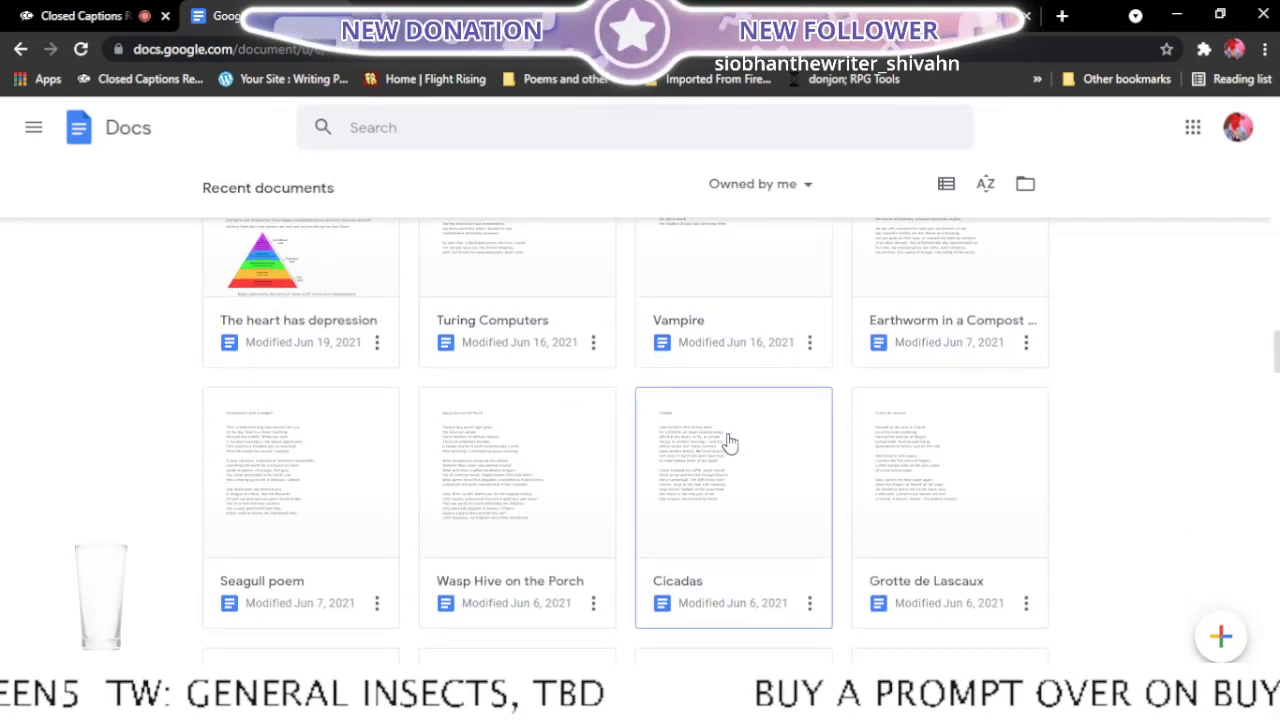
{"action": "scroll", "coordinate": [730, 443], "scroll_direction": "down", "scroll_amount": 4}
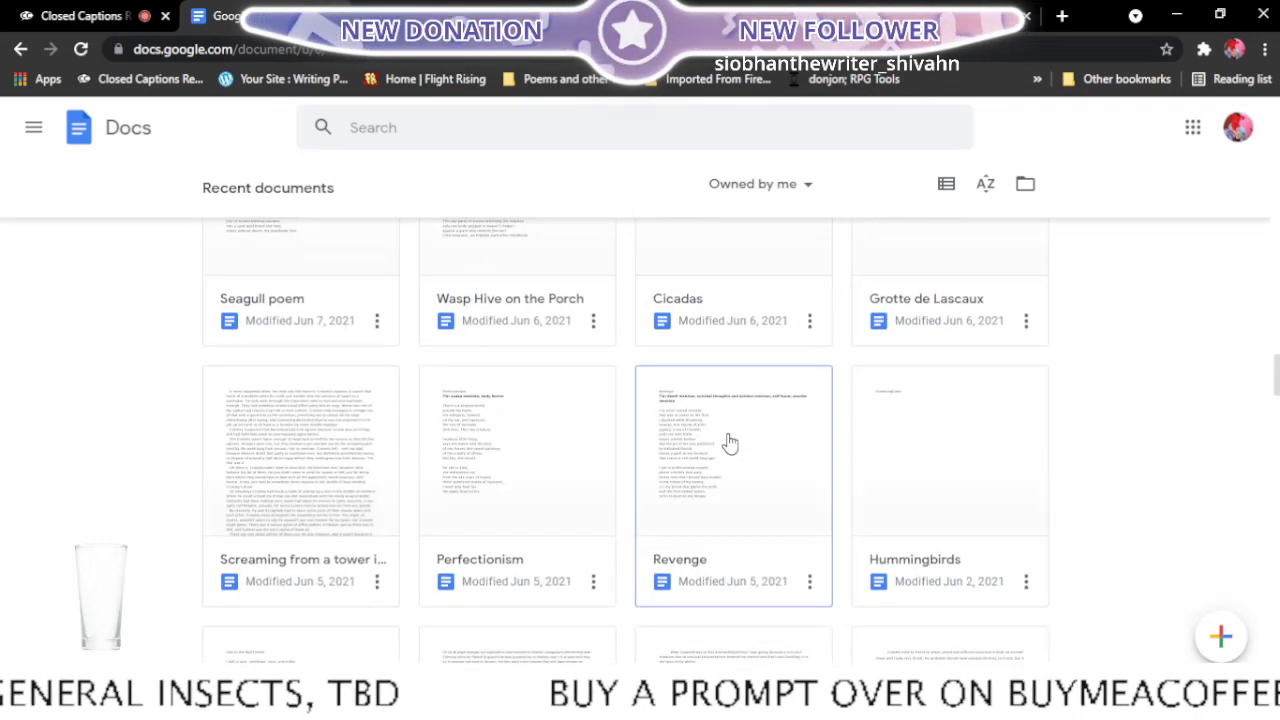
{"action": "scroll", "coordinate": [727, 446], "scroll_direction": "down", "scroll_amount": 2}
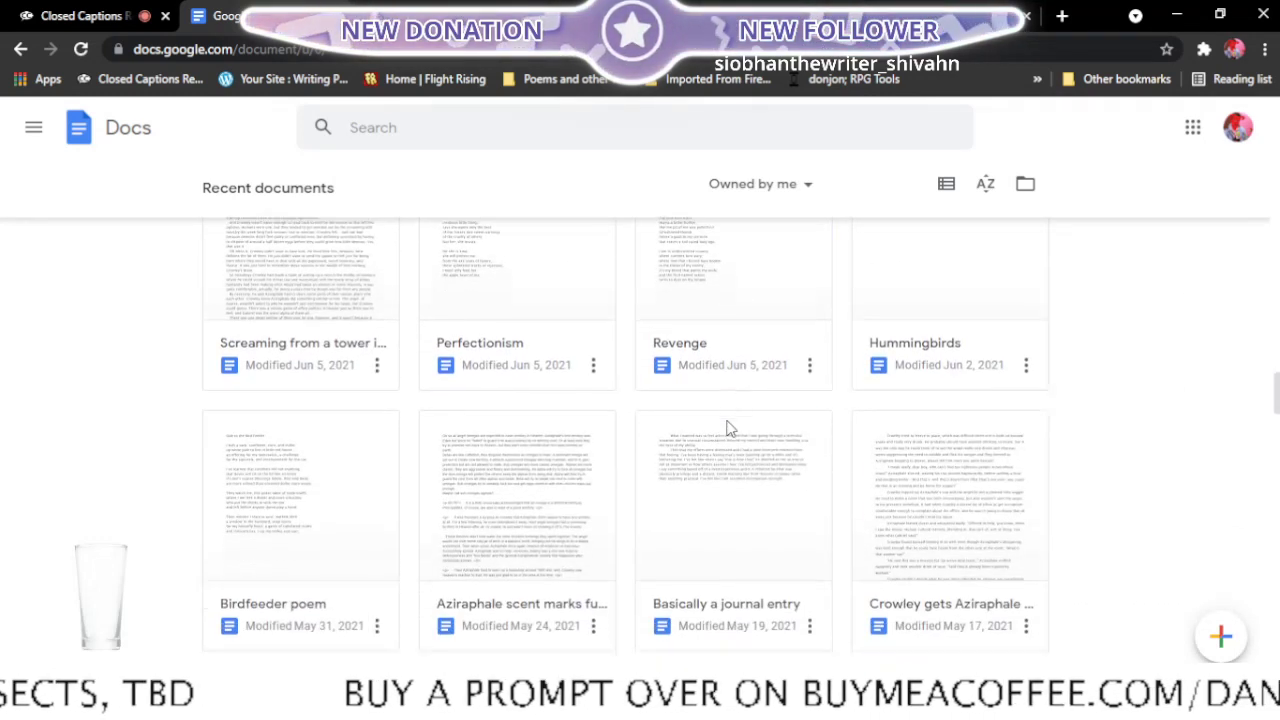
{"action": "scroll", "coordinate": [1133, 348], "scroll_direction": "down", "scroll_amount": 3}
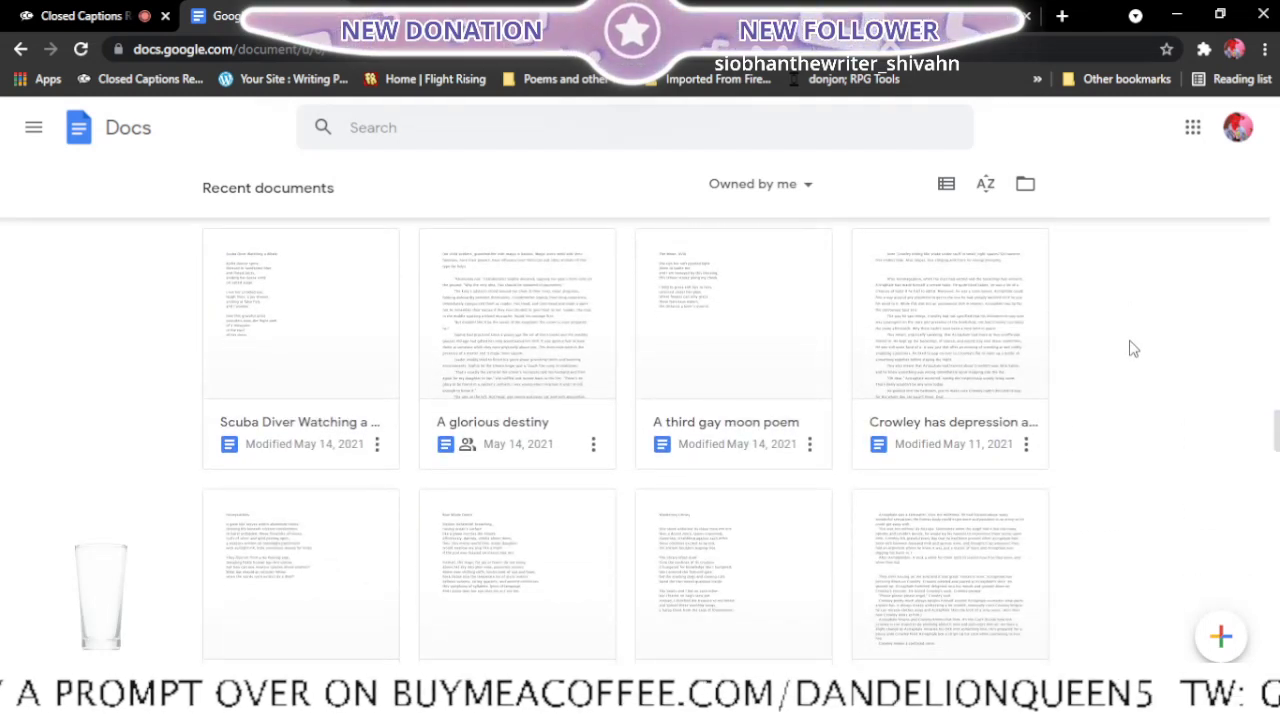
{"action": "scroll", "coordinate": [1133, 348], "scroll_direction": "down", "scroll_amount": 1}
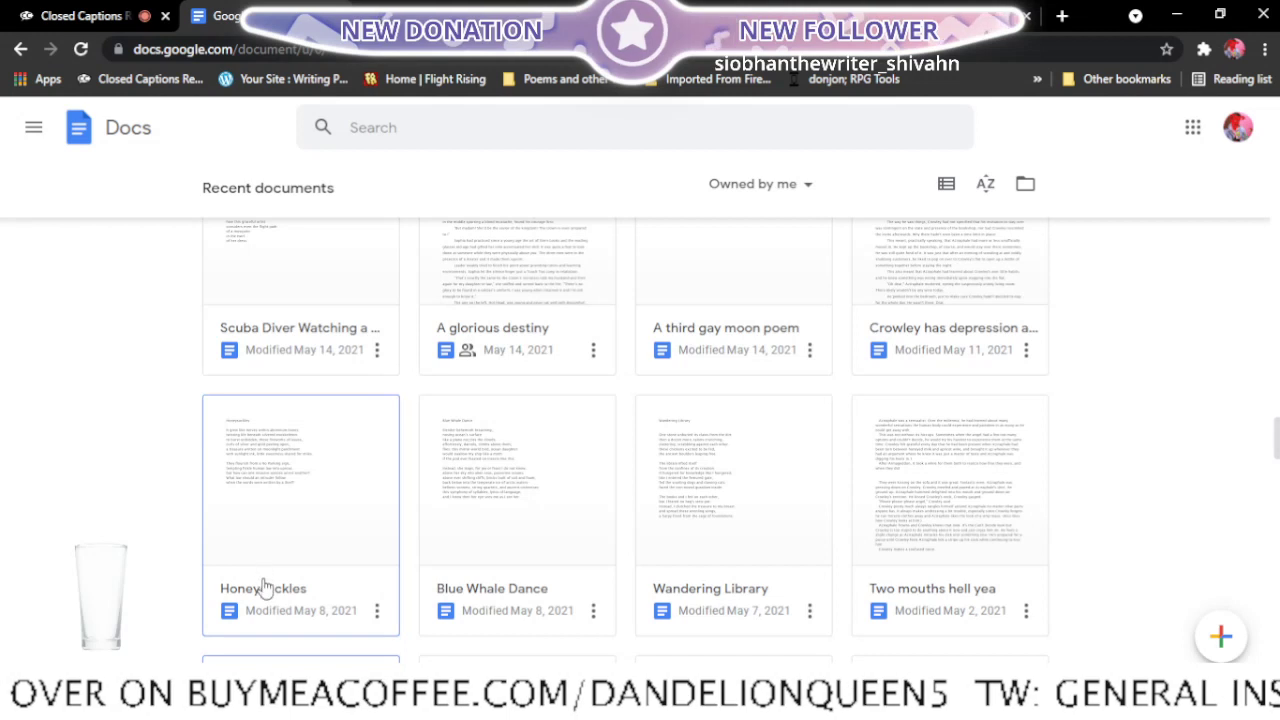
{"action": "right_click", "coordinate": [298, 594]}
{"action": "left_click", "coordinate": [262, 523]}
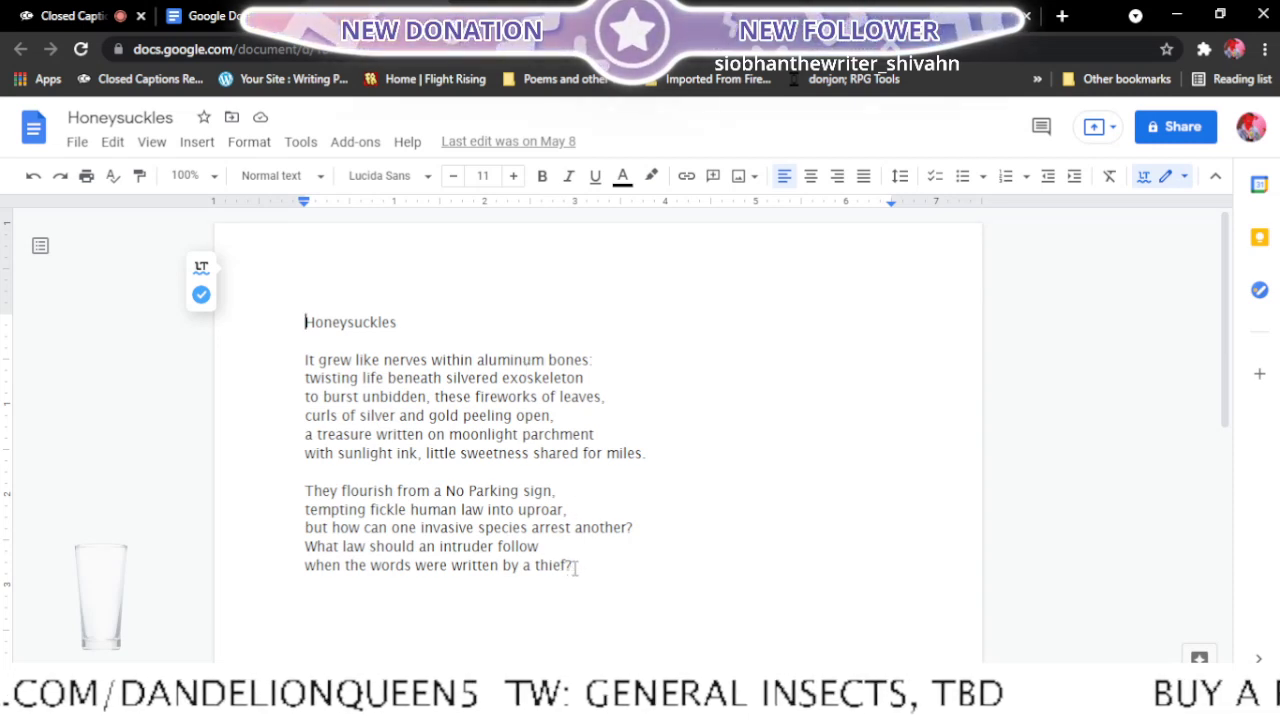
- Delete the second stanza of the Honeysuckles poem and replace the colon after "bones" in the first line with a hyphen
{"action": "left_click_drag", "start_coordinate": [575, 567], "coordinate": [304, 492]}
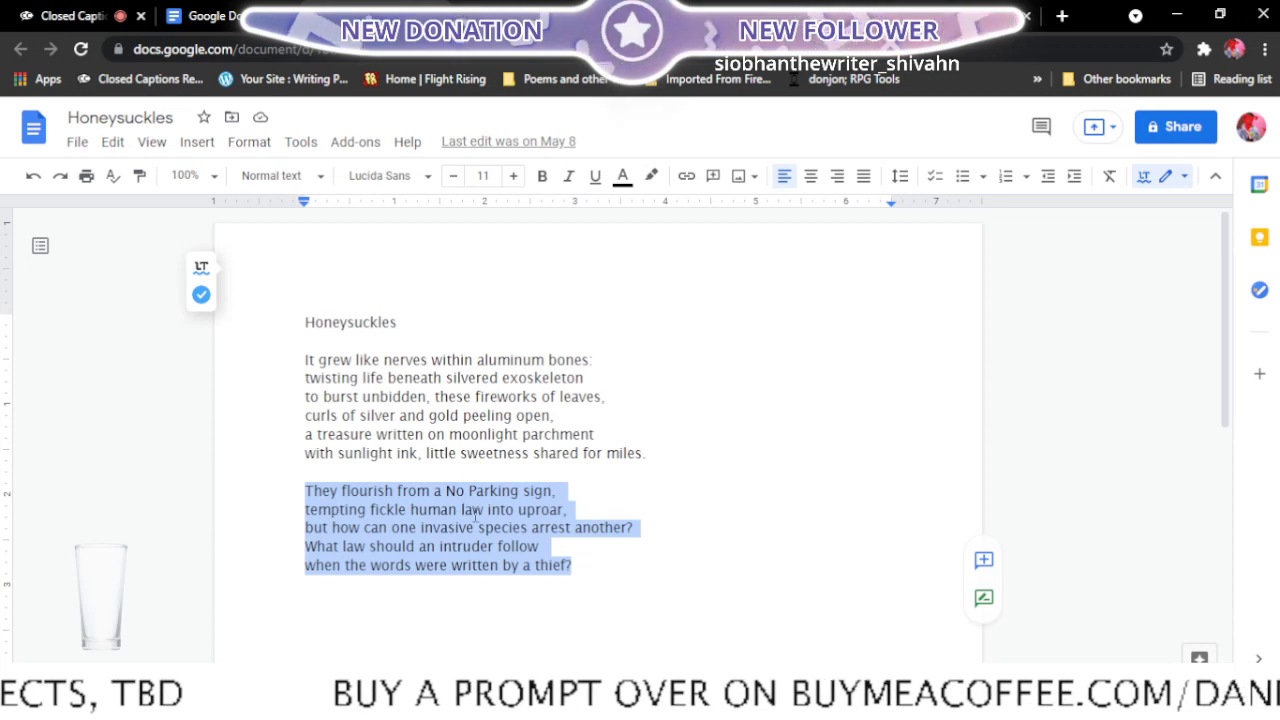
{"action": "key", "text": "BackSpace"}
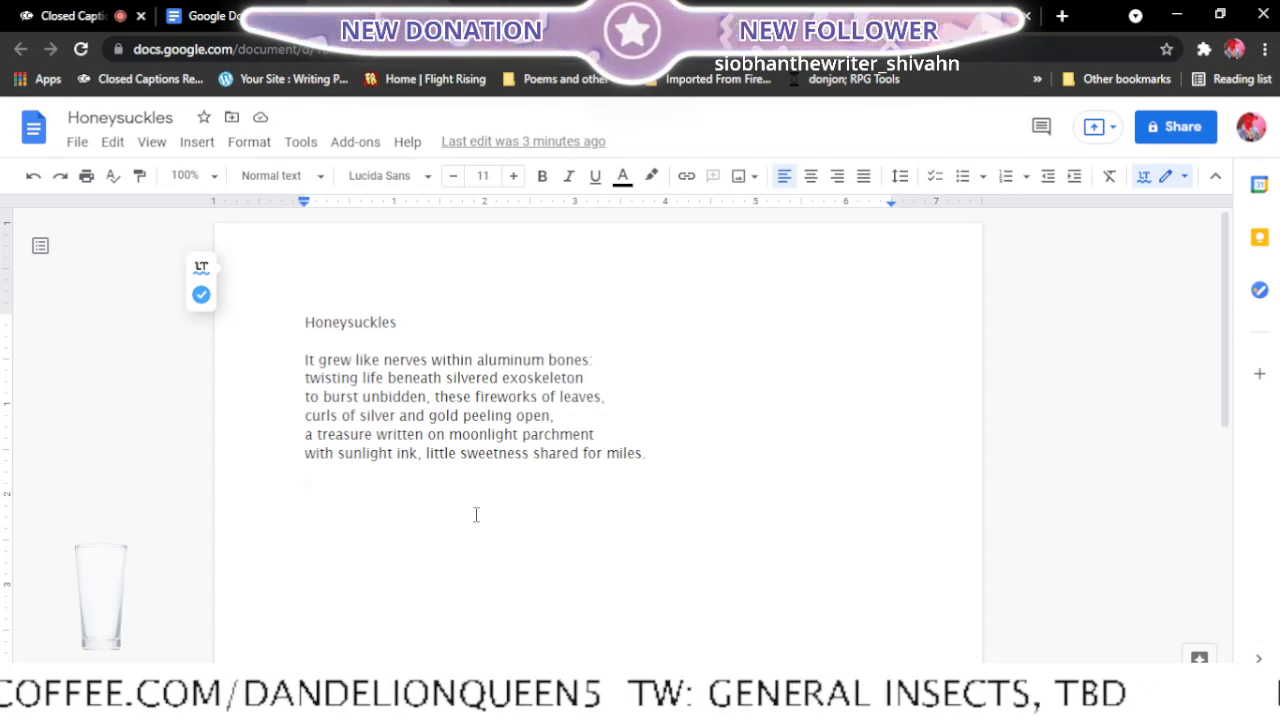
{"action": "left_click", "coordinate": [608, 430]}
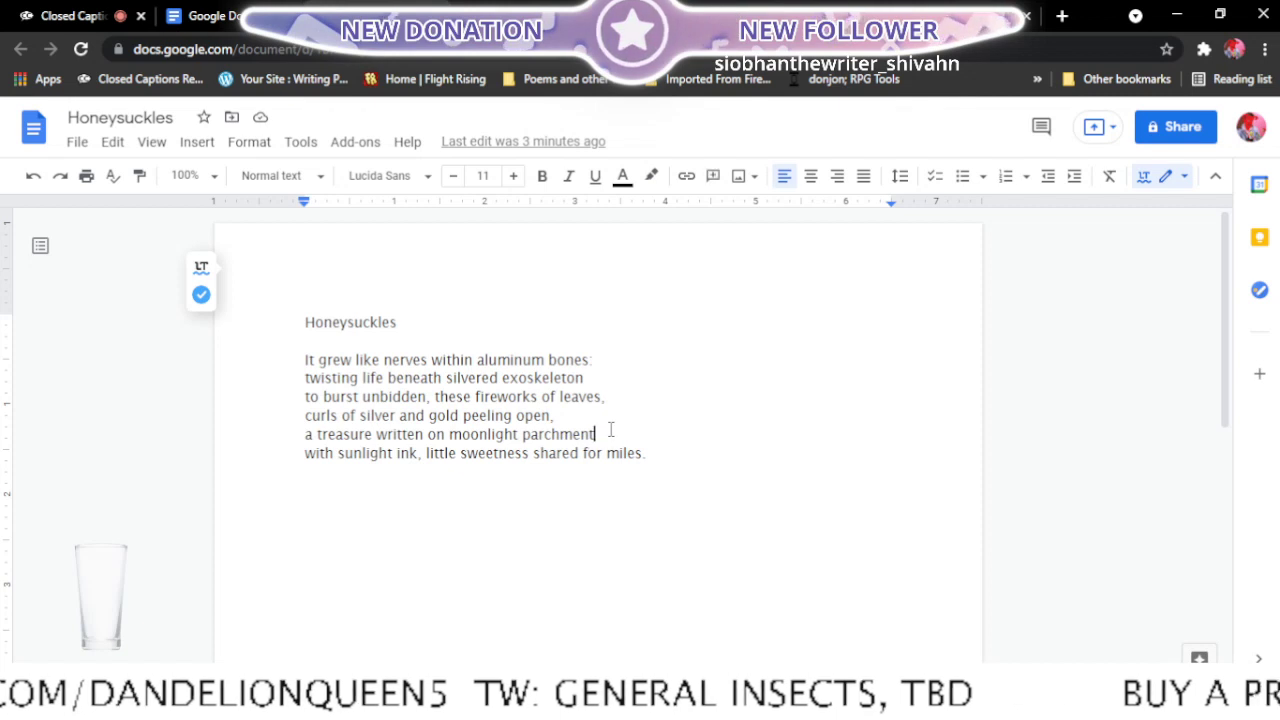
{"action": "left_click", "coordinate": [617, 498]}
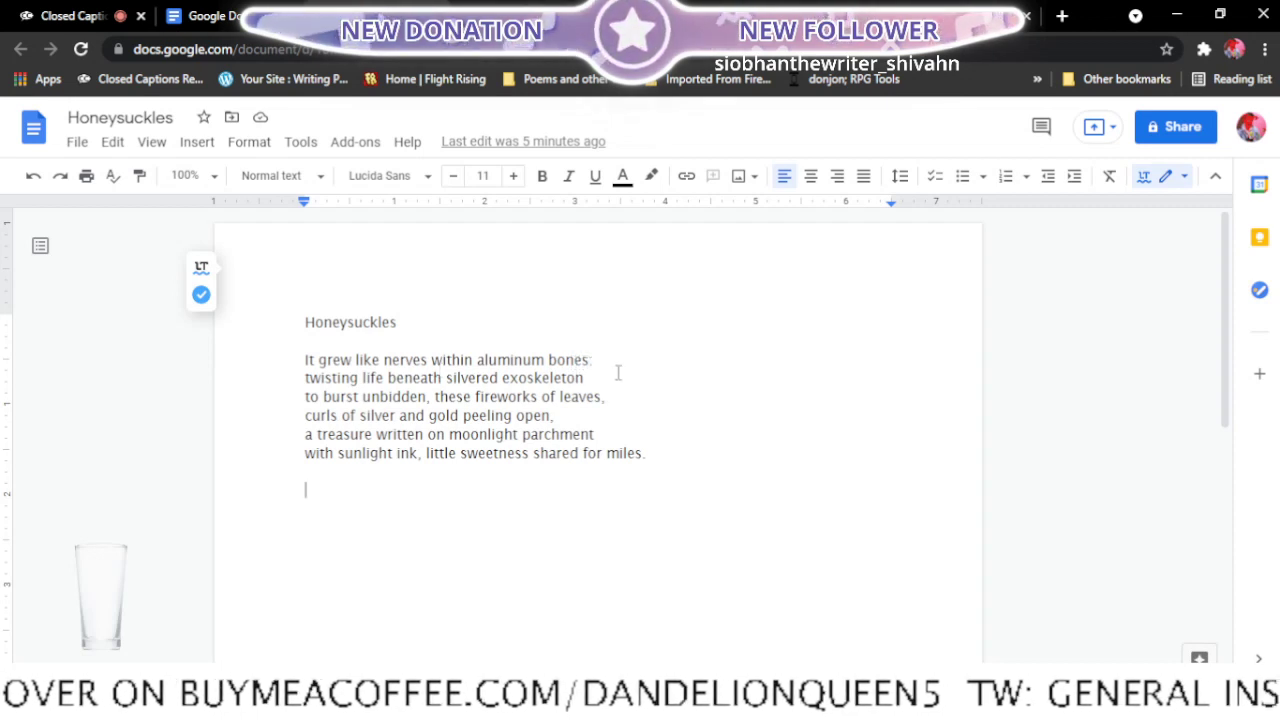
{"action": "key", "text": "BackSpace"}
{"action": "type", "text": "-"}
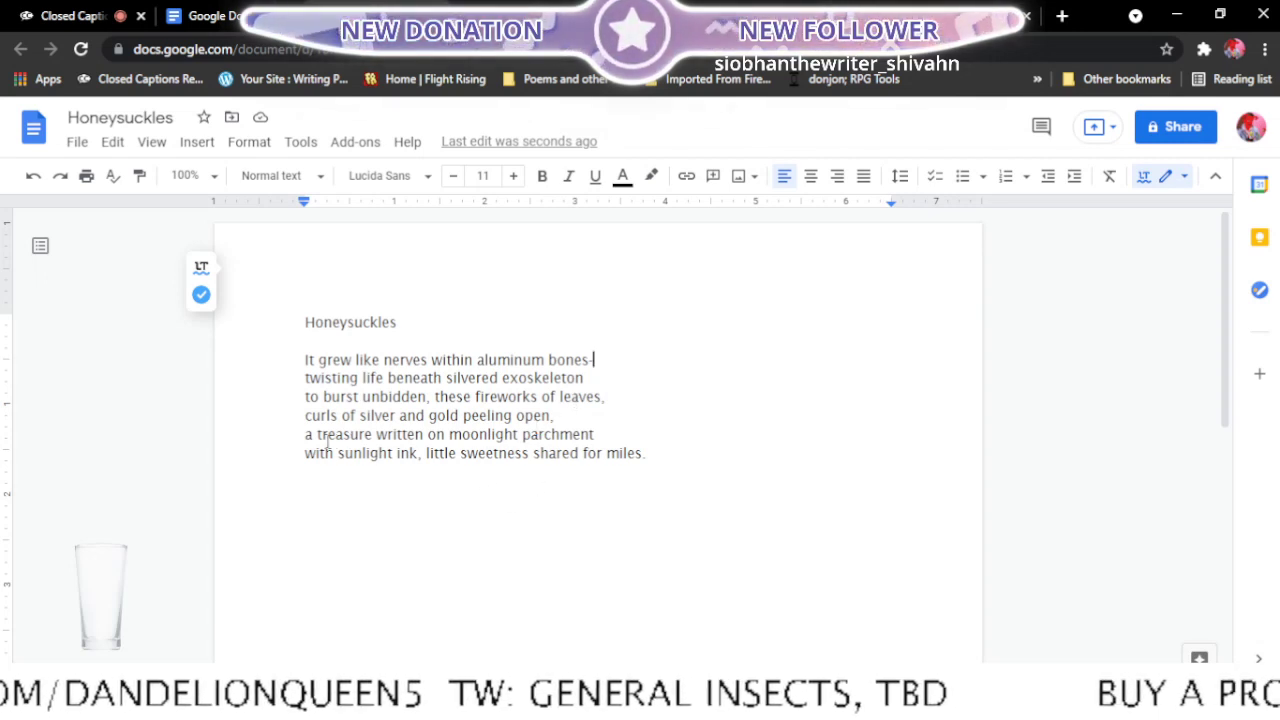
- Rebreak the poem's closing lines so the fourth line ends with "a treasure" and the fifth with "with sunlight"
{"action": "left_click", "coordinate": [303, 438]}
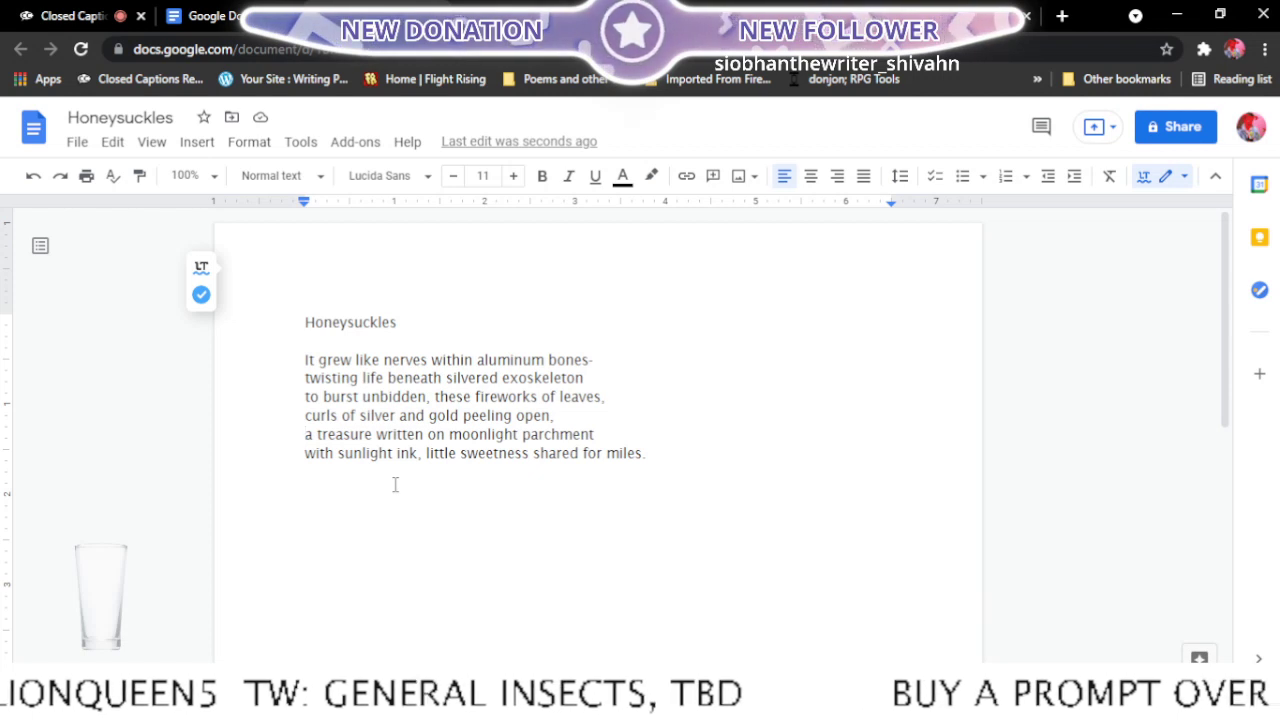
{"action": "key", "text": "BackSpace"}
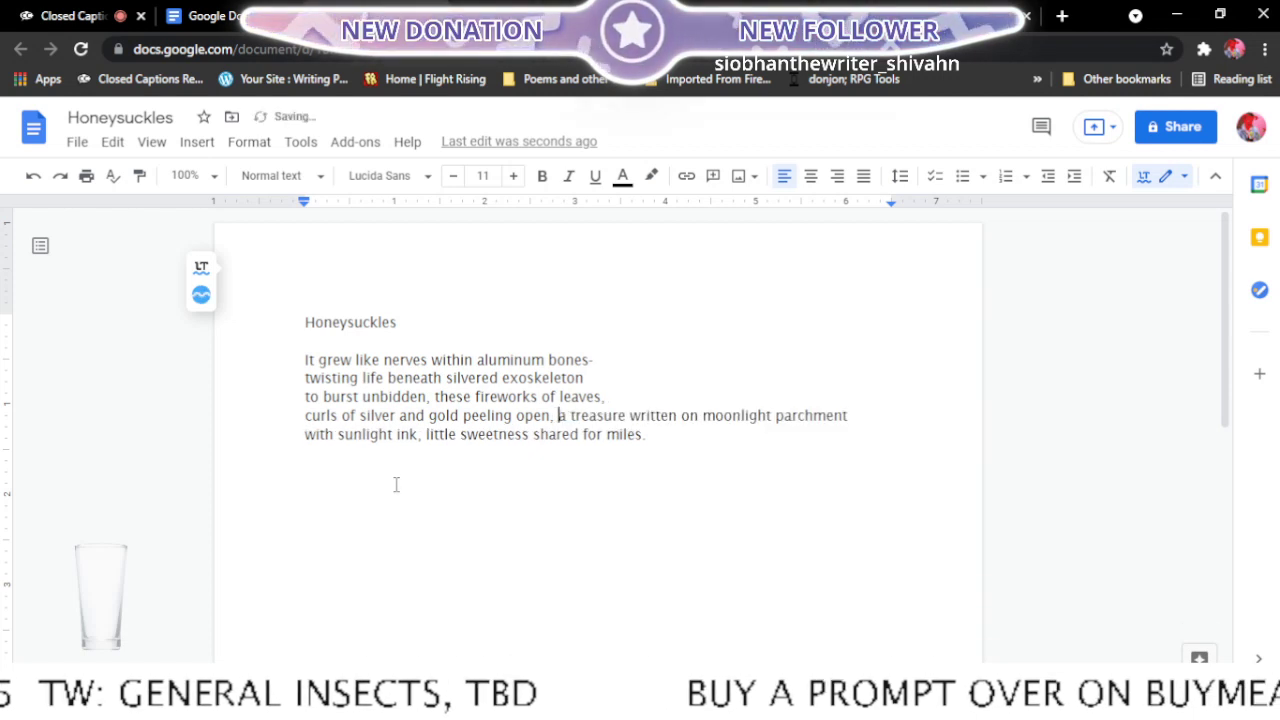
{"action": "left_click", "coordinate": [630, 415]}
{"action": "key", "text": "Return"}
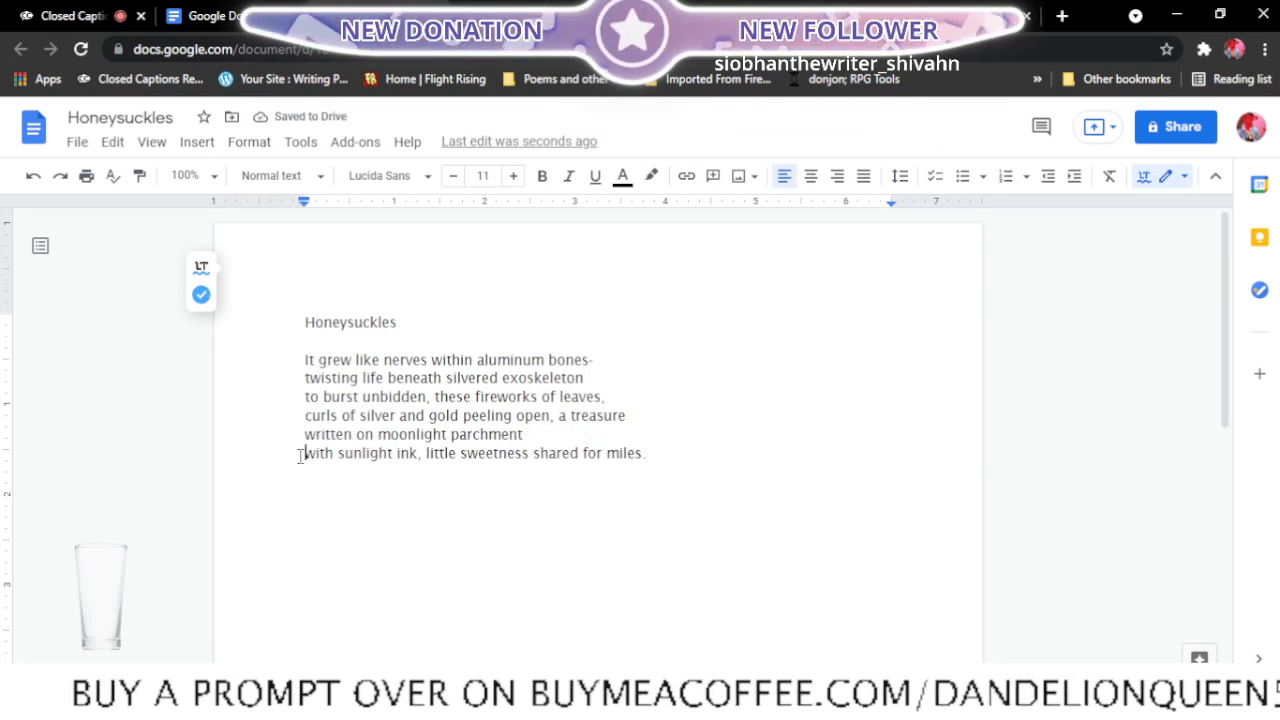
{"action": "left_click", "coordinate": [300, 456]}
{"action": "key", "text": "BackSpace"}
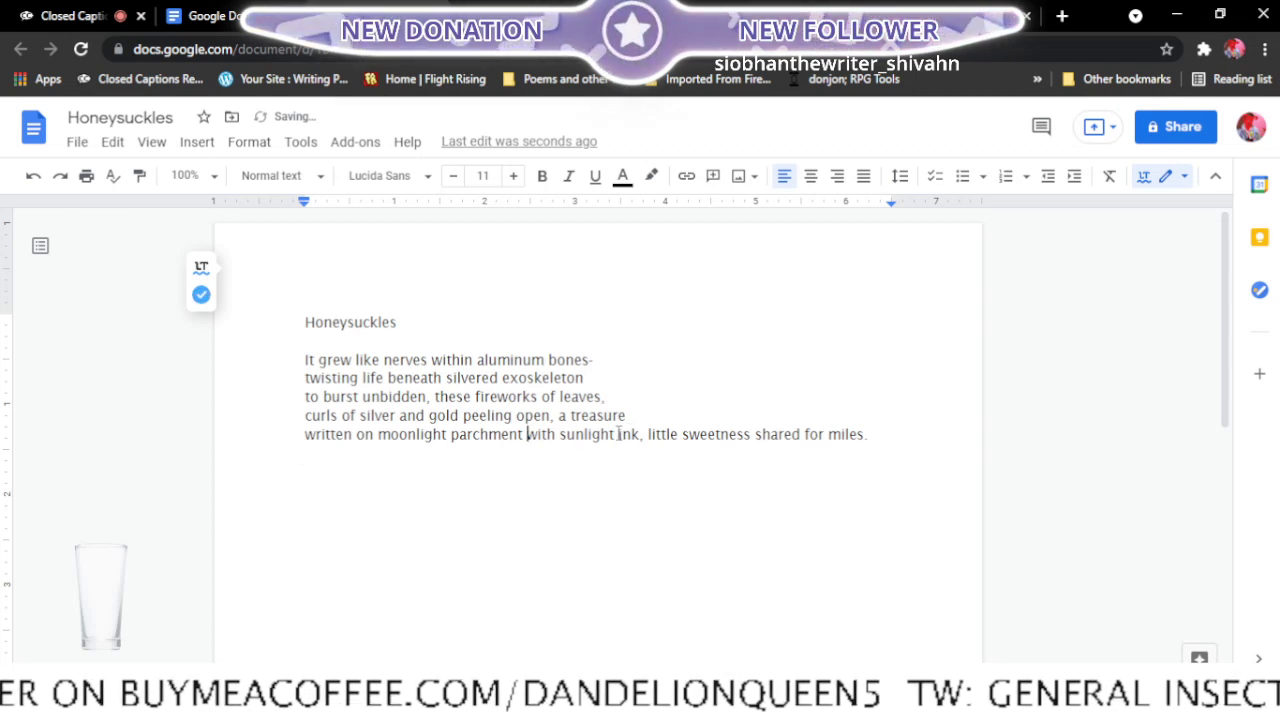
{"action": "left_click", "coordinate": [619, 433]}
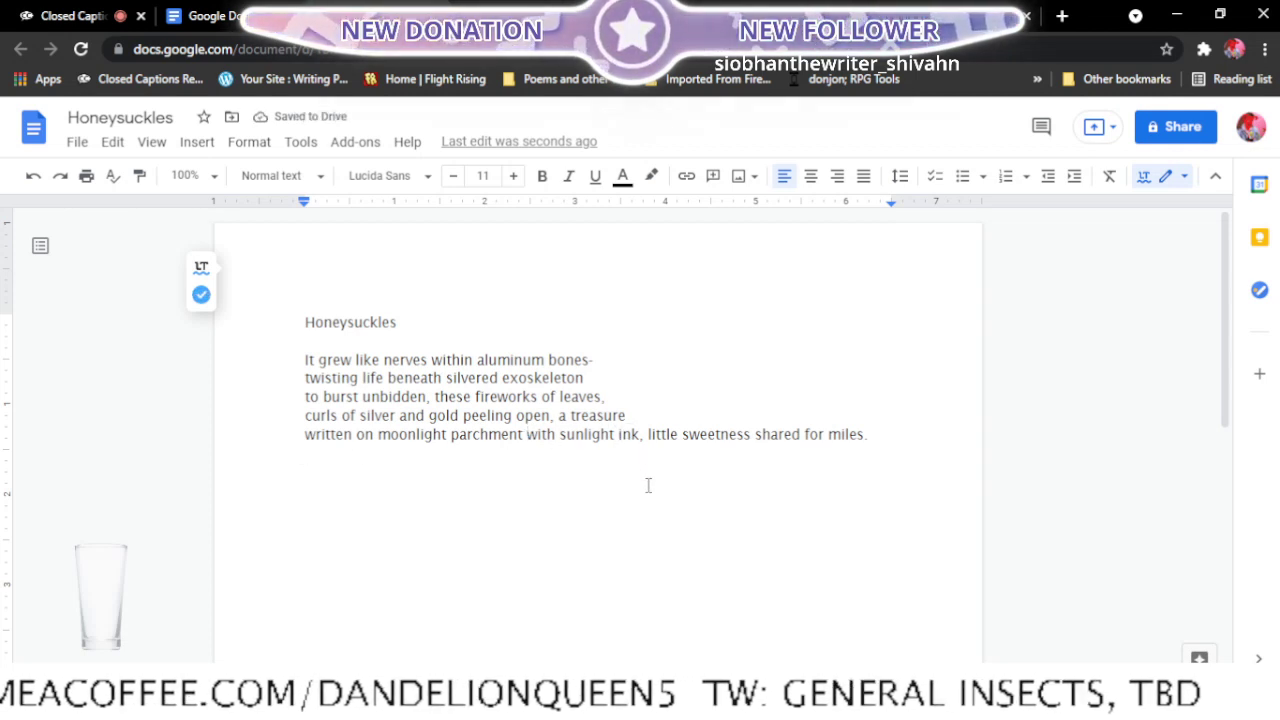
{"action": "key", "text": "Return"}
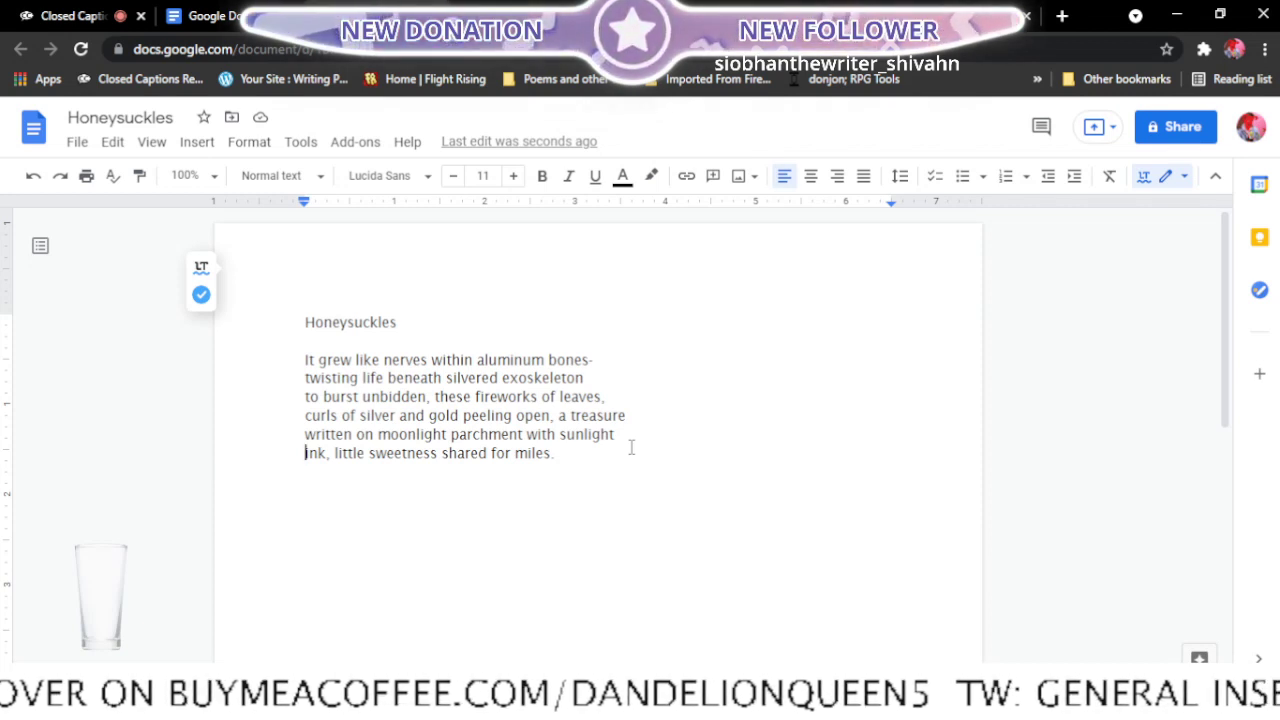
- Insert ", scent" after "sweetness" in the poem's last line and start a new stanza below it
{"action": "left_click", "coordinate": [441, 456]}
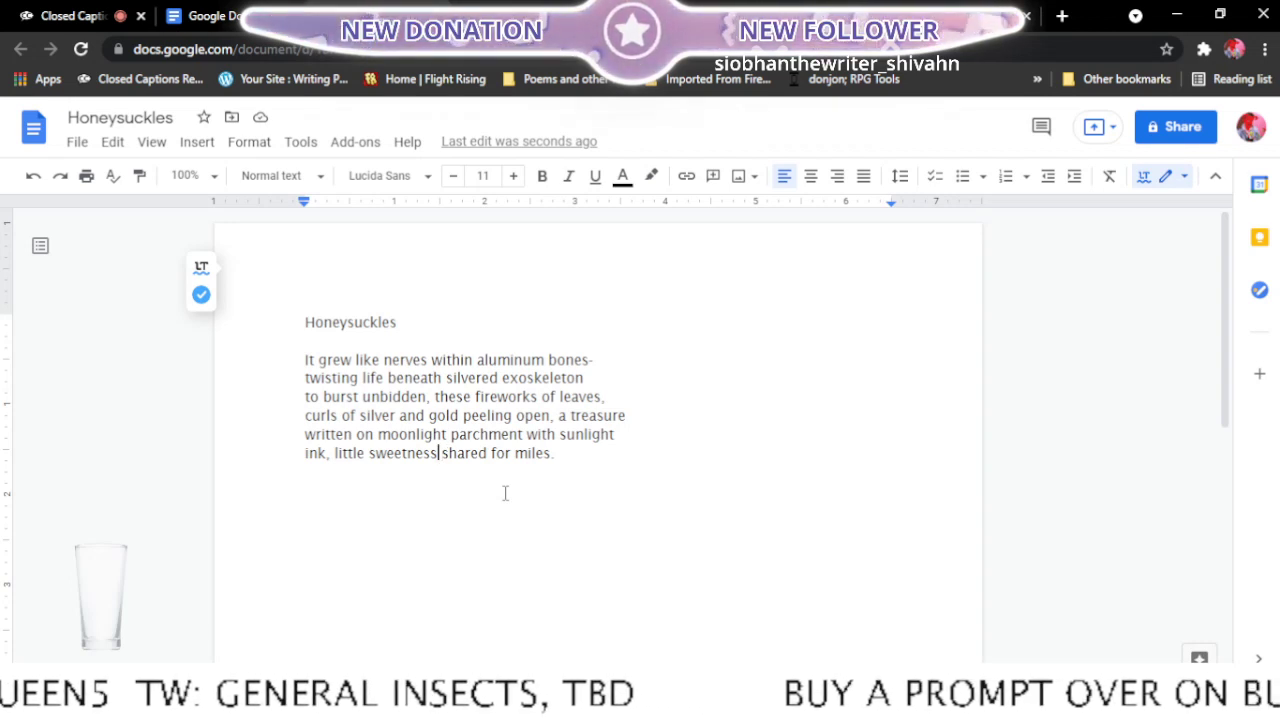
{"action": "type", "text": ", scent"}
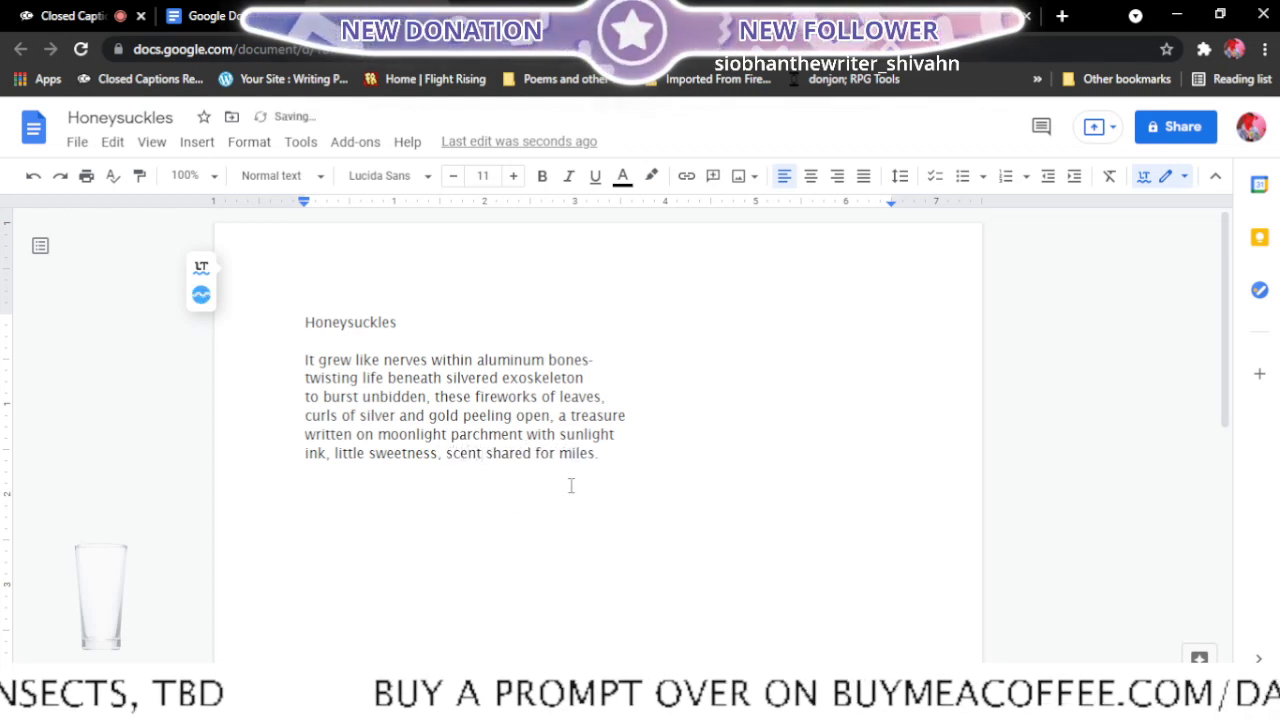
{"action": "left_click", "coordinate": [643, 448]}
{"action": "key", "text": "Return"}
{"action": "key", "text": "Return"}
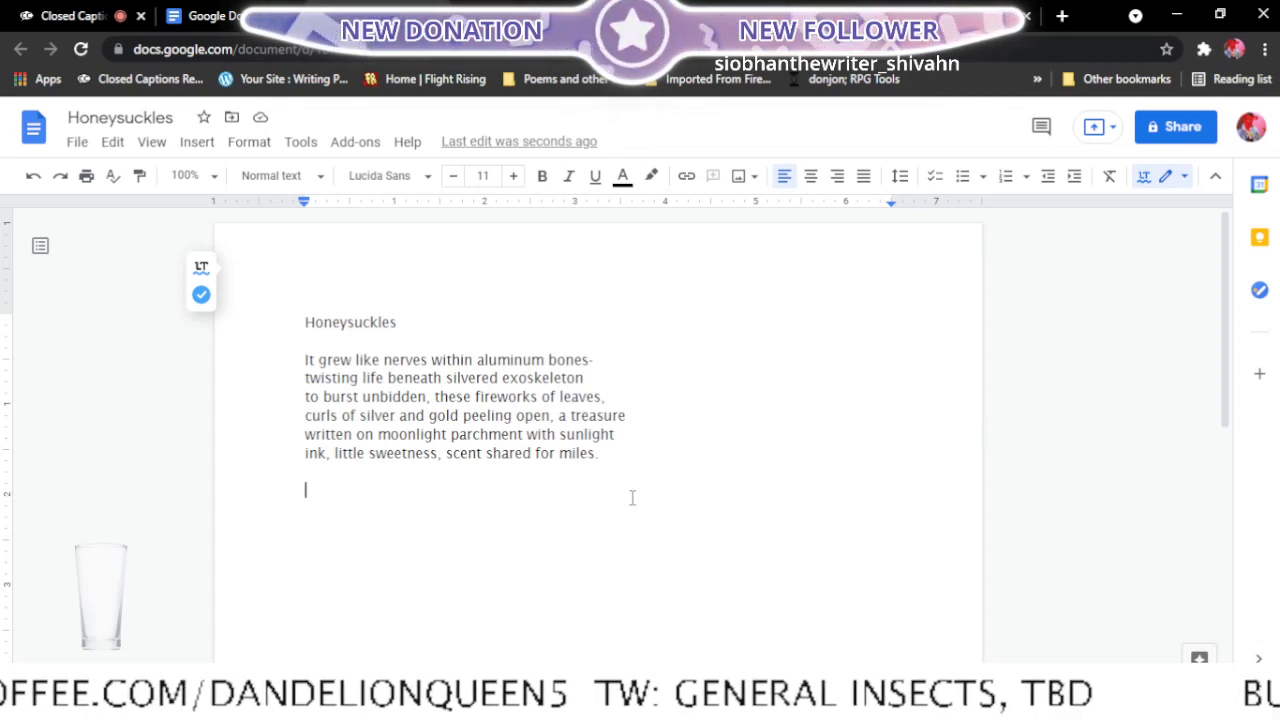
- Extend the poem's title line to "Honeysuckles in a No Parking Sign" and place the cursor back below the poem
{"action": "left_click", "coordinate": [454, 321]}
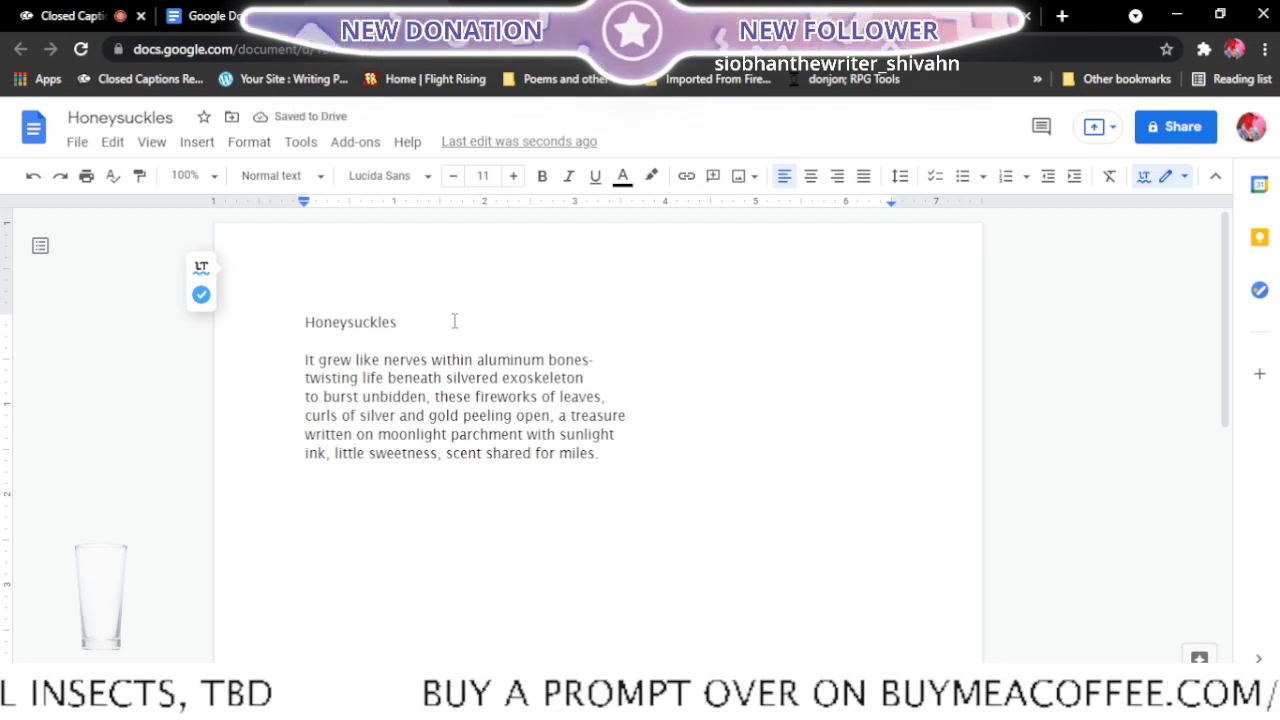
{"action": "type", "text": "in "}
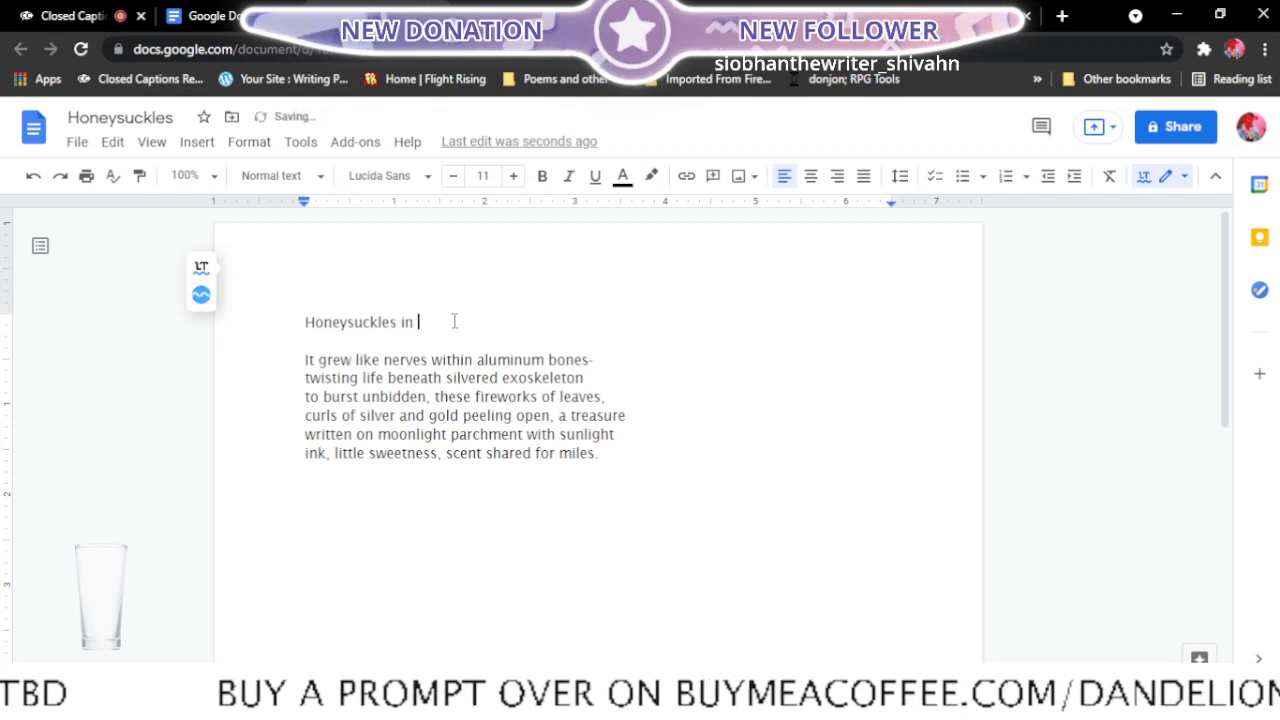
{"action": "type", "text": "a No Parking "}
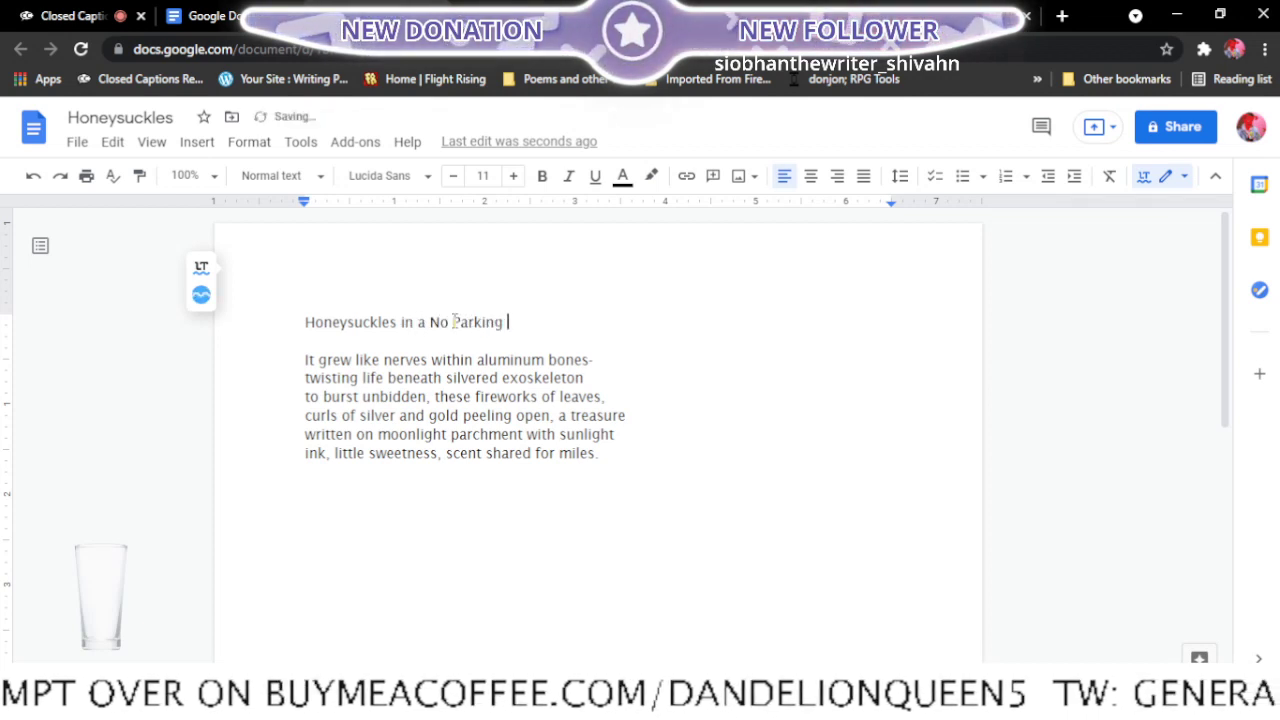
{"action": "type", "text": "Sign"}
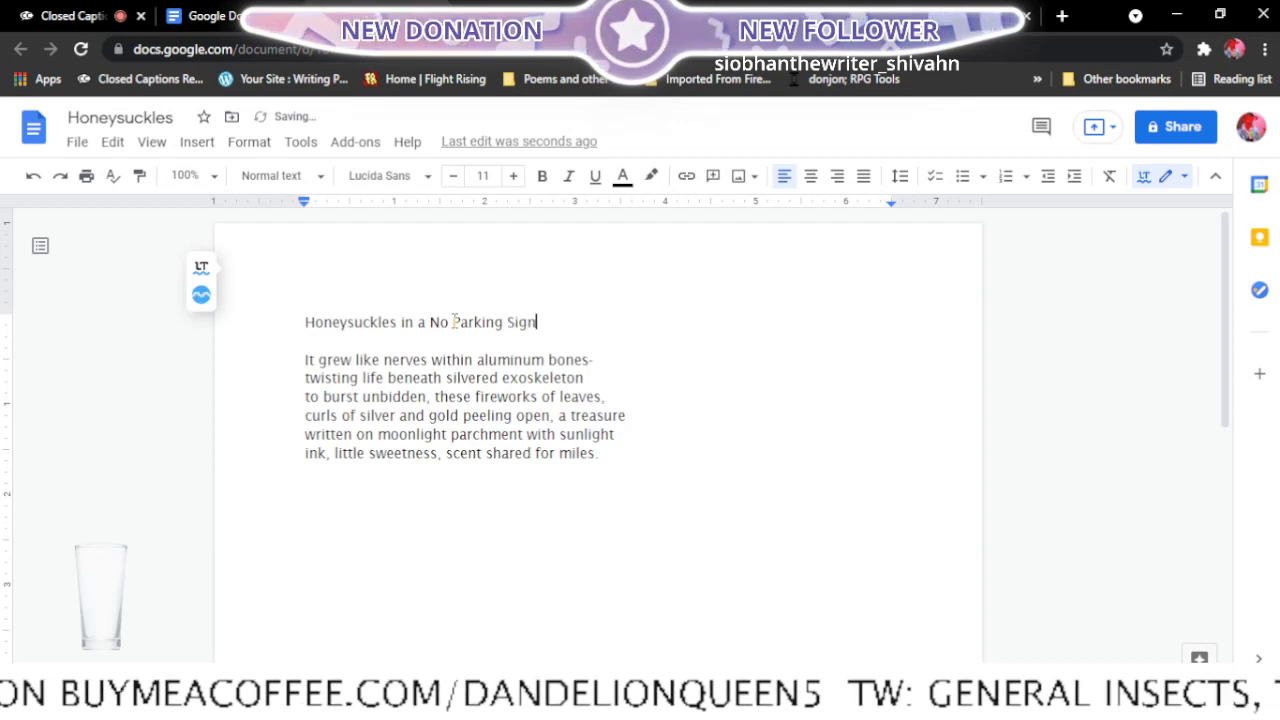
{"action": "left_click", "coordinate": [469, 507]}
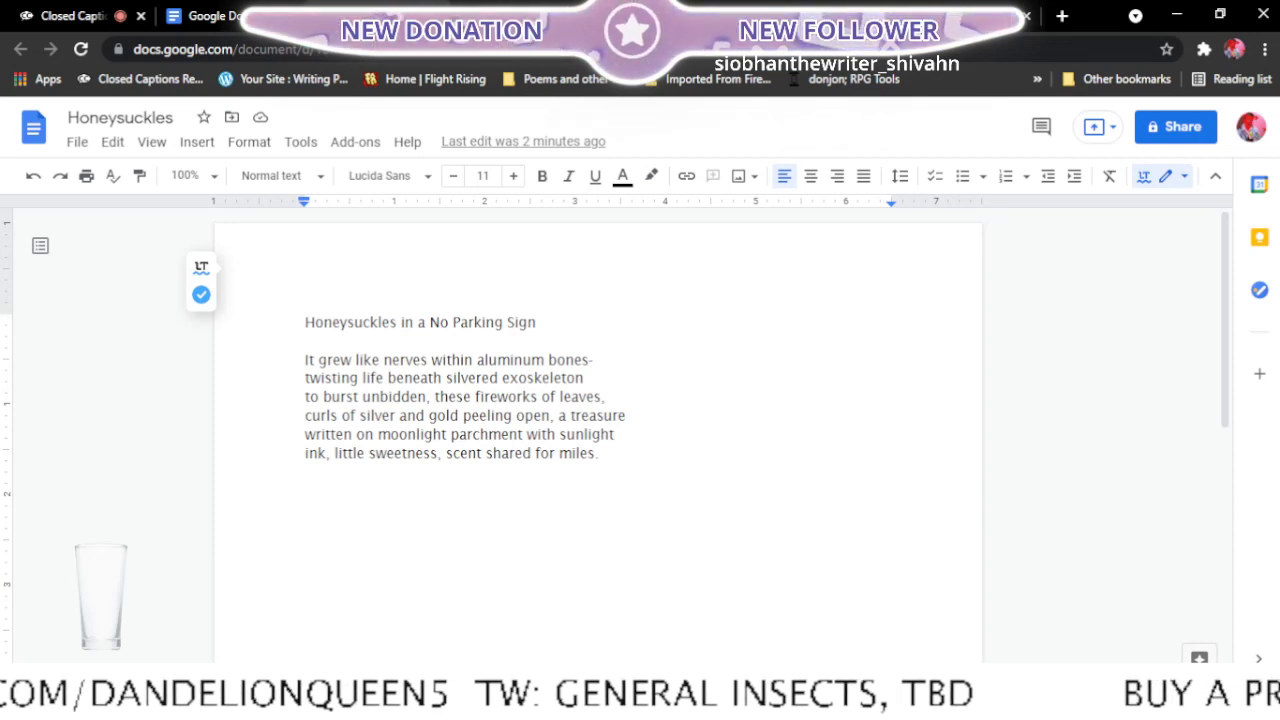
- Check the Final edits list for the next poem and open Turing Computers from the recent documents in a new tab
{"action": "left_click", "coordinate": [436, 16]}
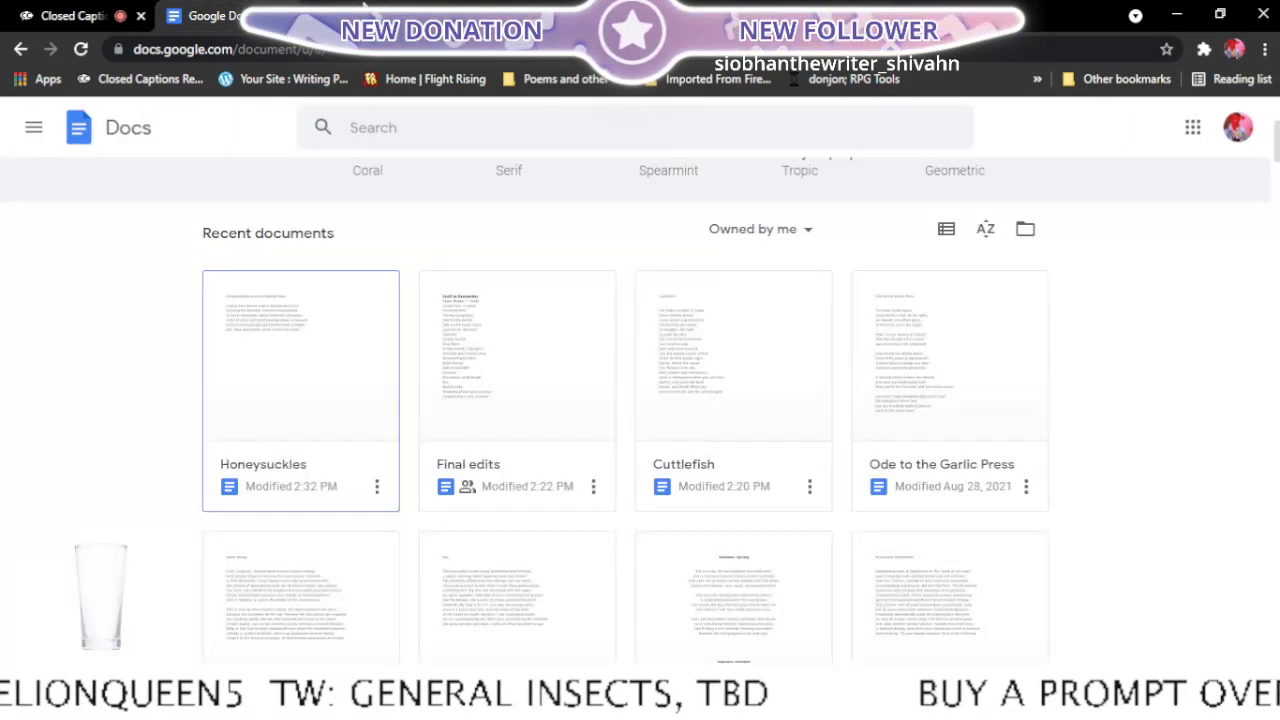
{"action": "left_click", "coordinate": [363, 14]}
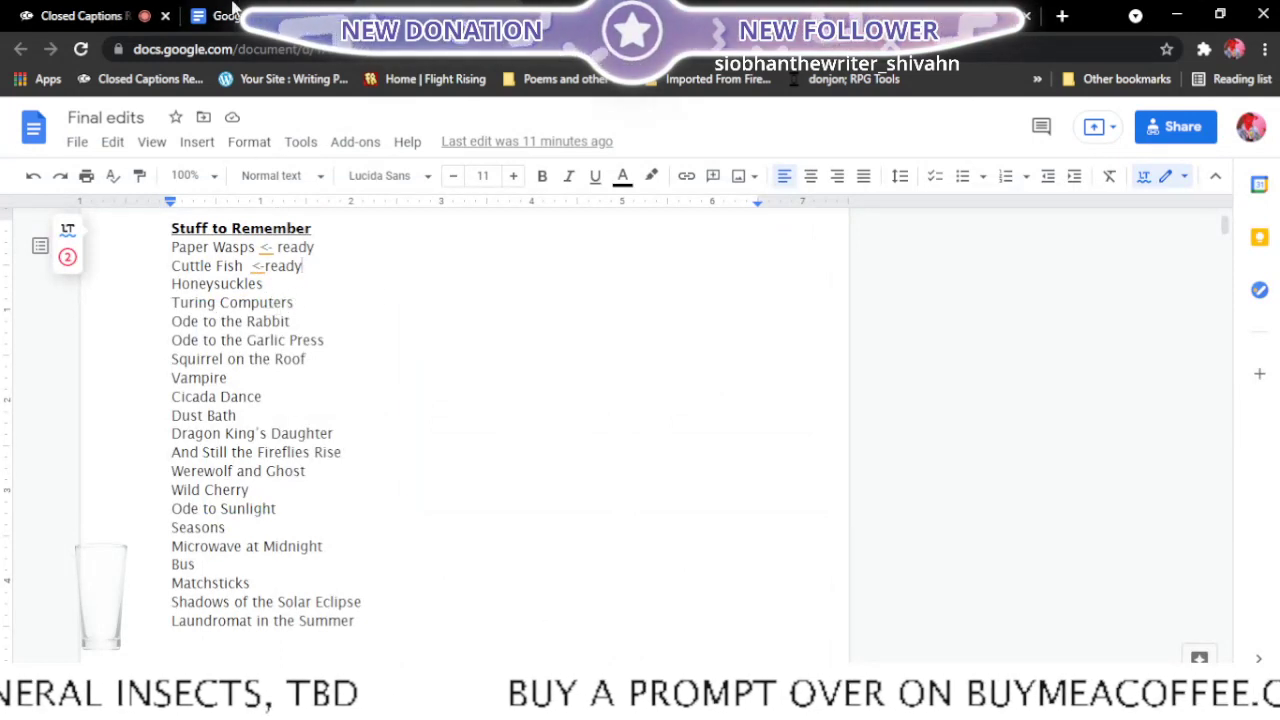
{"action": "left_click", "coordinate": [272, 15]}
{"action": "scroll", "coordinate": [1046, 386], "scroll_direction": "up", "scroll_amount": 3}
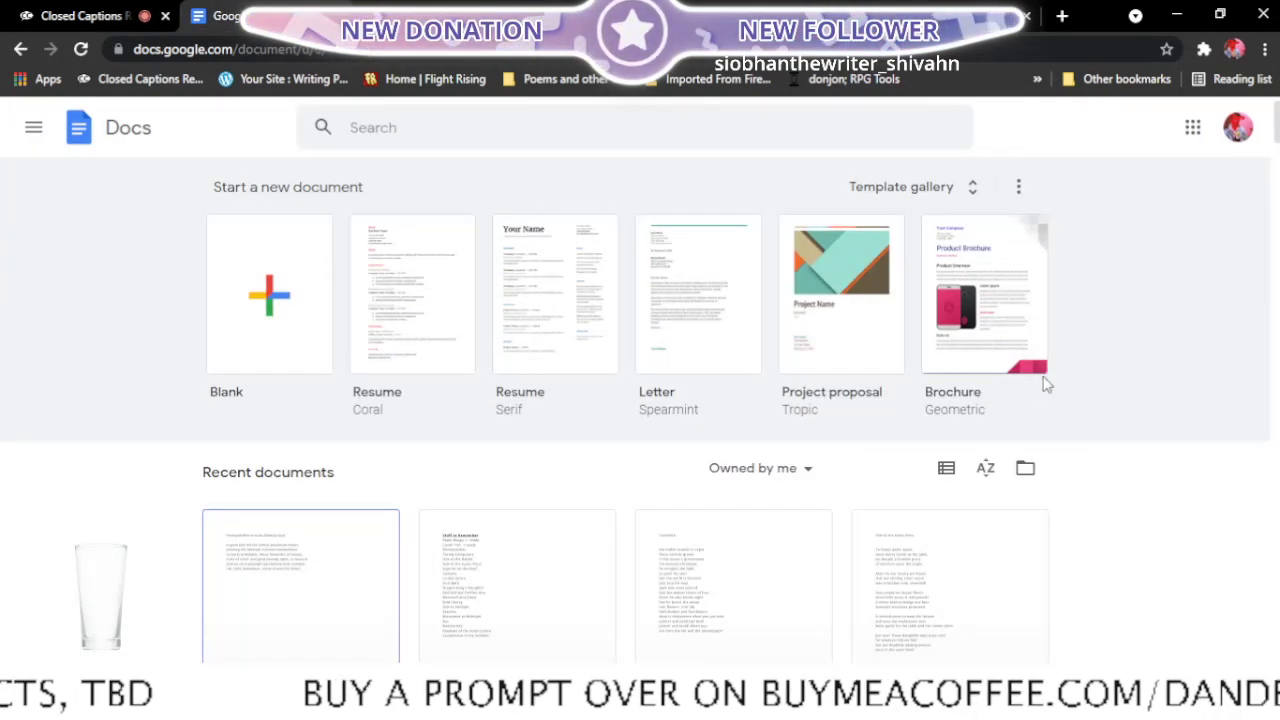
{"action": "scroll", "coordinate": [1046, 384], "scroll_direction": "down", "scroll_amount": 3}
{"action": "scroll", "coordinate": [1046, 386], "scroll_direction": "down", "scroll_amount": 3}
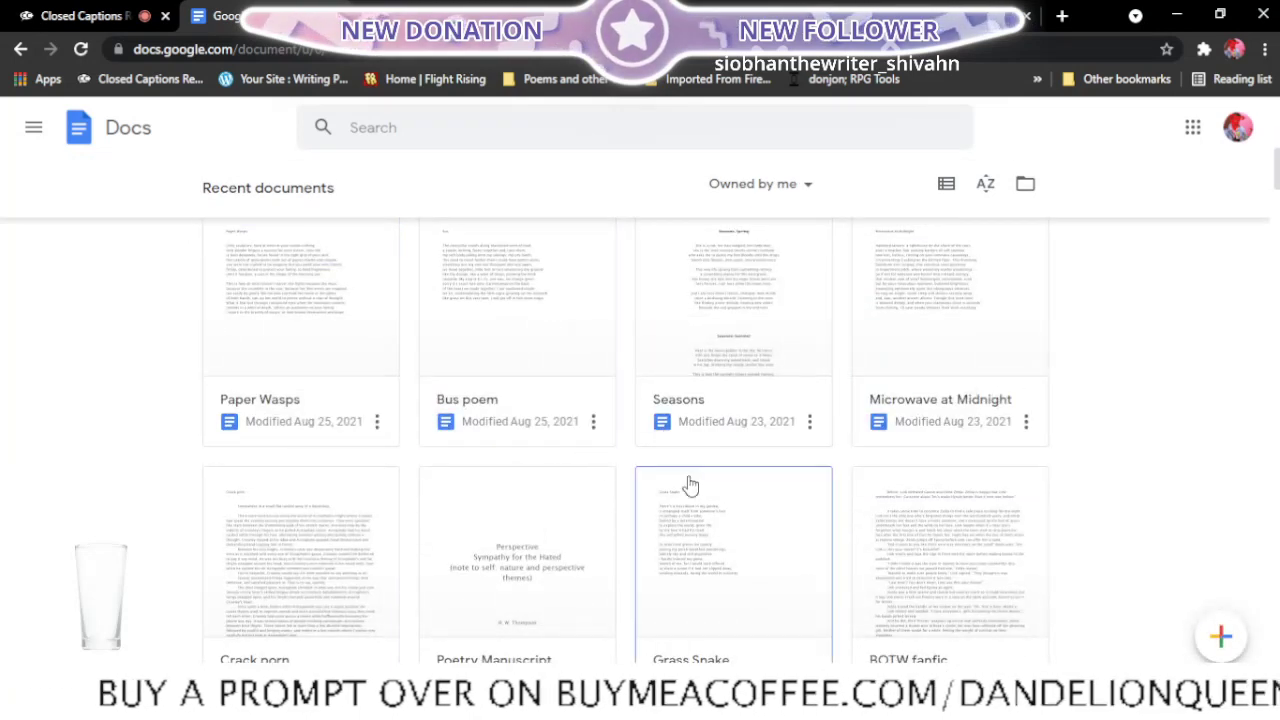
{"action": "scroll", "coordinate": [785, 480], "scroll_direction": "down", "scroll_amount": 5}
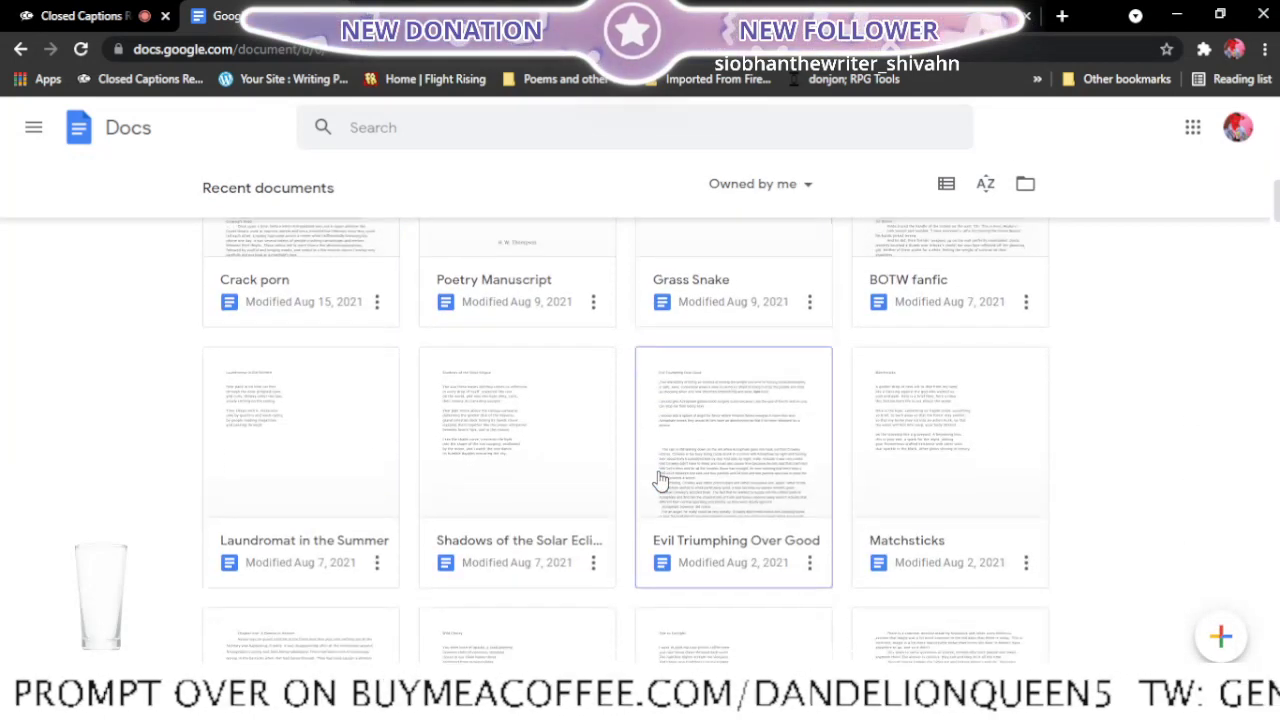
{"action": "scroll", "coordinate": [660, 481], "scroll_direction": "down", "scroll_amount": 1}
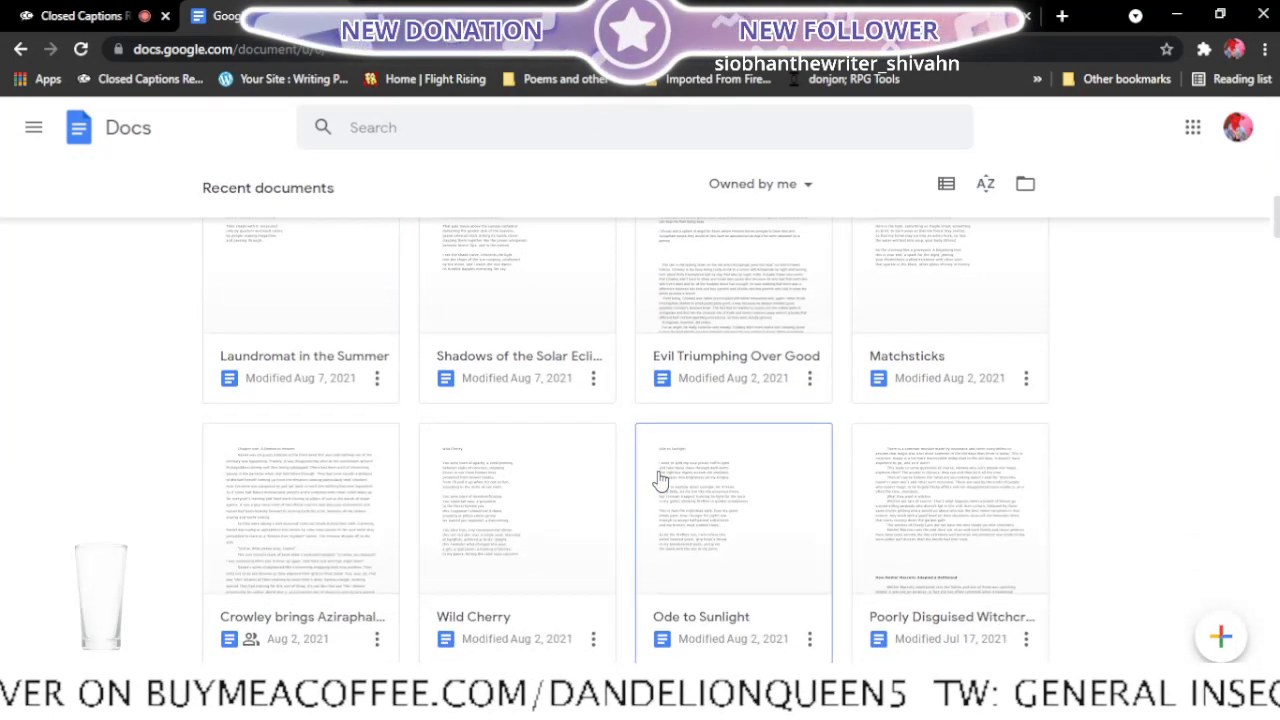
{"action": "scroll", "coordinate": [660, 481], "scroll_direction": "down", "scroll_amount": 2}
{"action": "scroll", "coordinate": [660, 481], "scroll_direction": "down", "scroll_amount": 1}
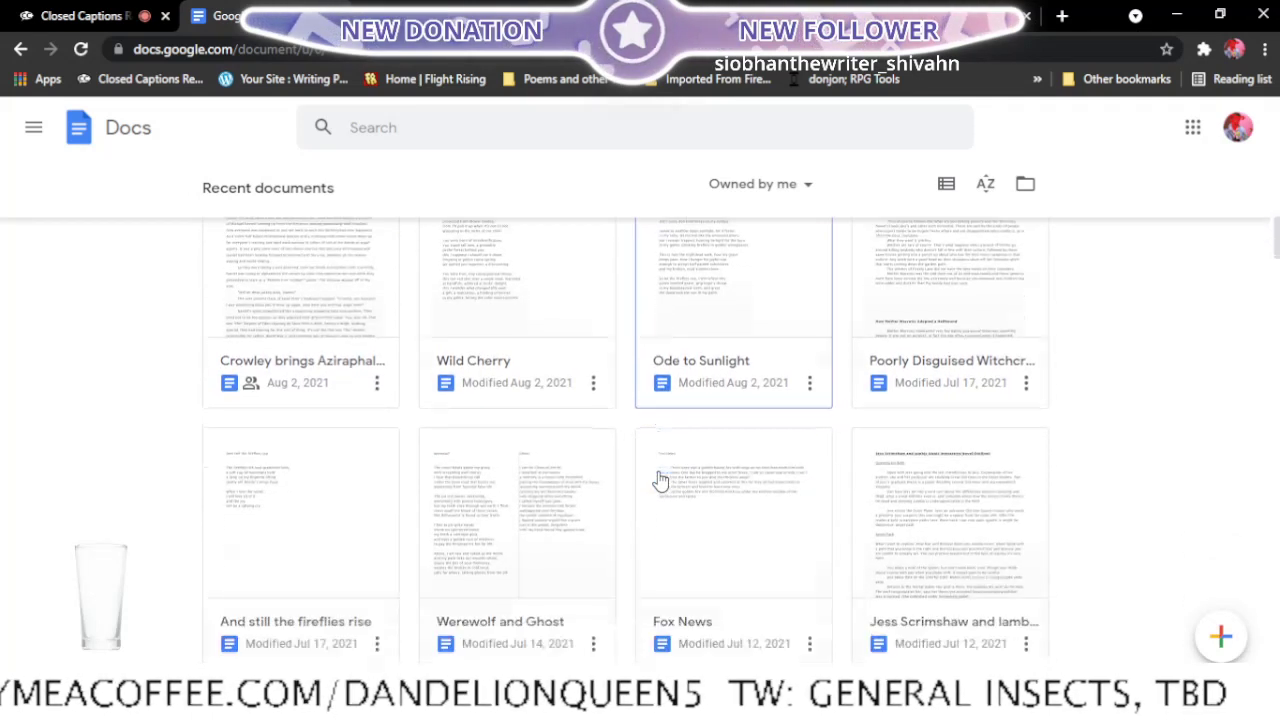
{"action": "scroll", "coordinate": [660, 481], "scroll_direction": "down", "scroll_amount": 2}
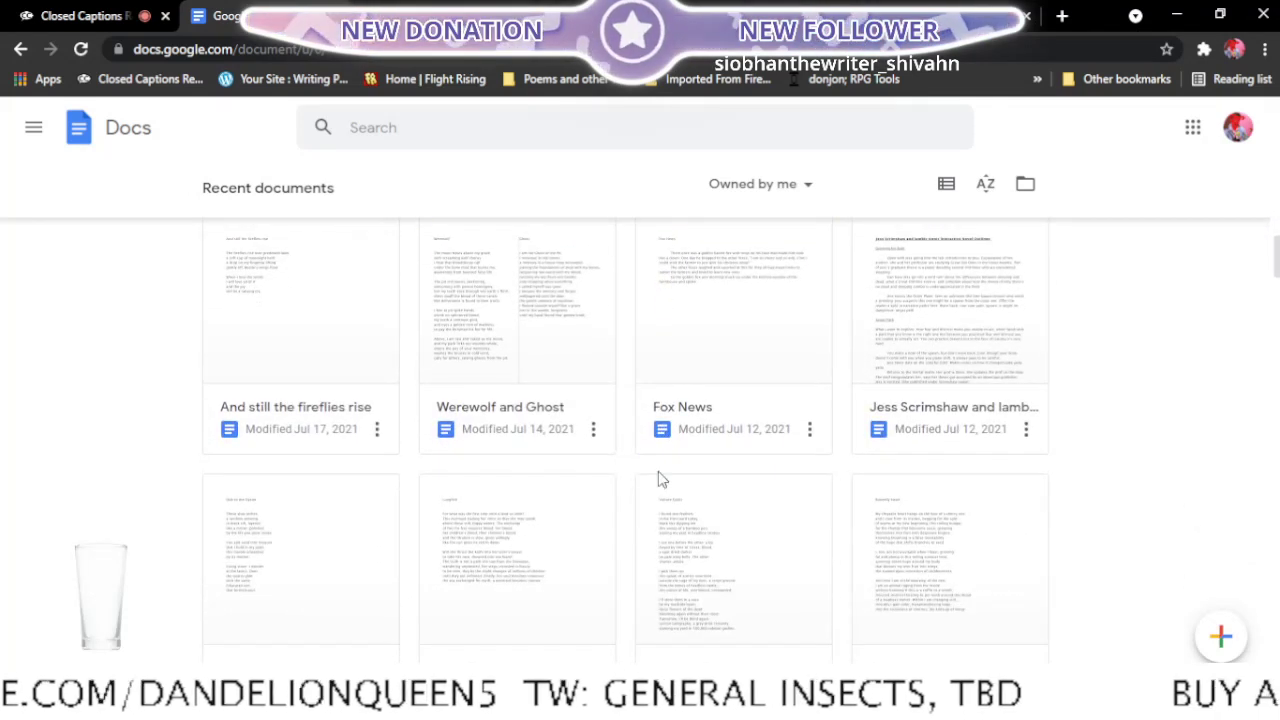
{"action": "scroll", "coordinate": [660, 481], "scroll_direction": "down", "scroll_amount": 3}
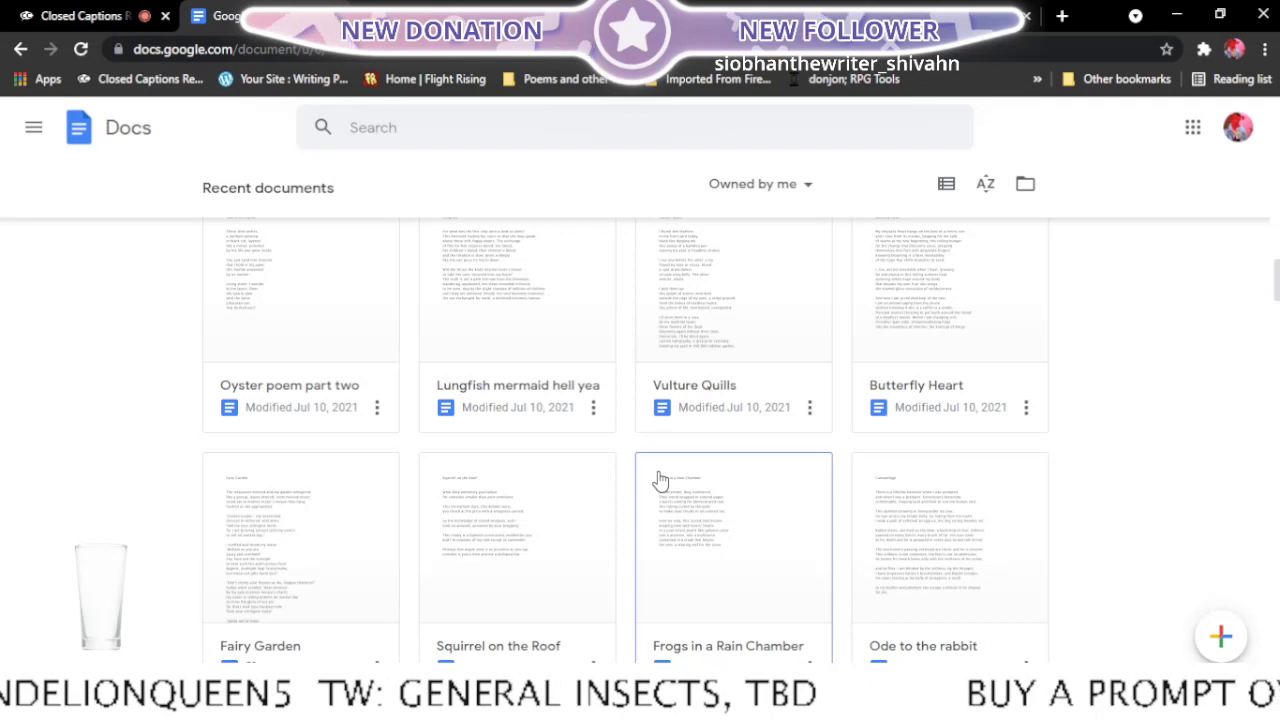
{"action": "scroll", "coordinate": [660, 481], "scroll_direction": "down", "scroll_amount": 2}
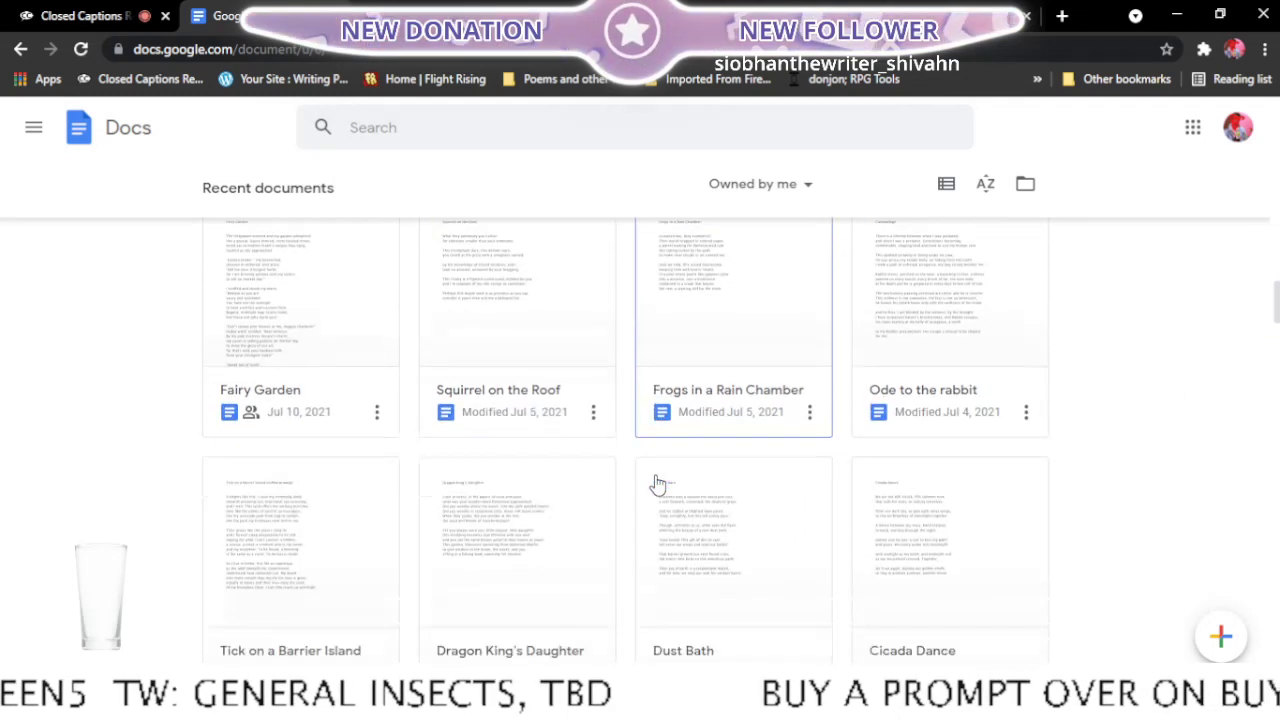
{"action": "scroll", "coordinate": [657, 485], "scroll_direction": "down", "scroll_amount": 1}
{"action": "scroll", "coordinate": [657, 485], "scroll_direction": "down", "scroll_amount": 2}
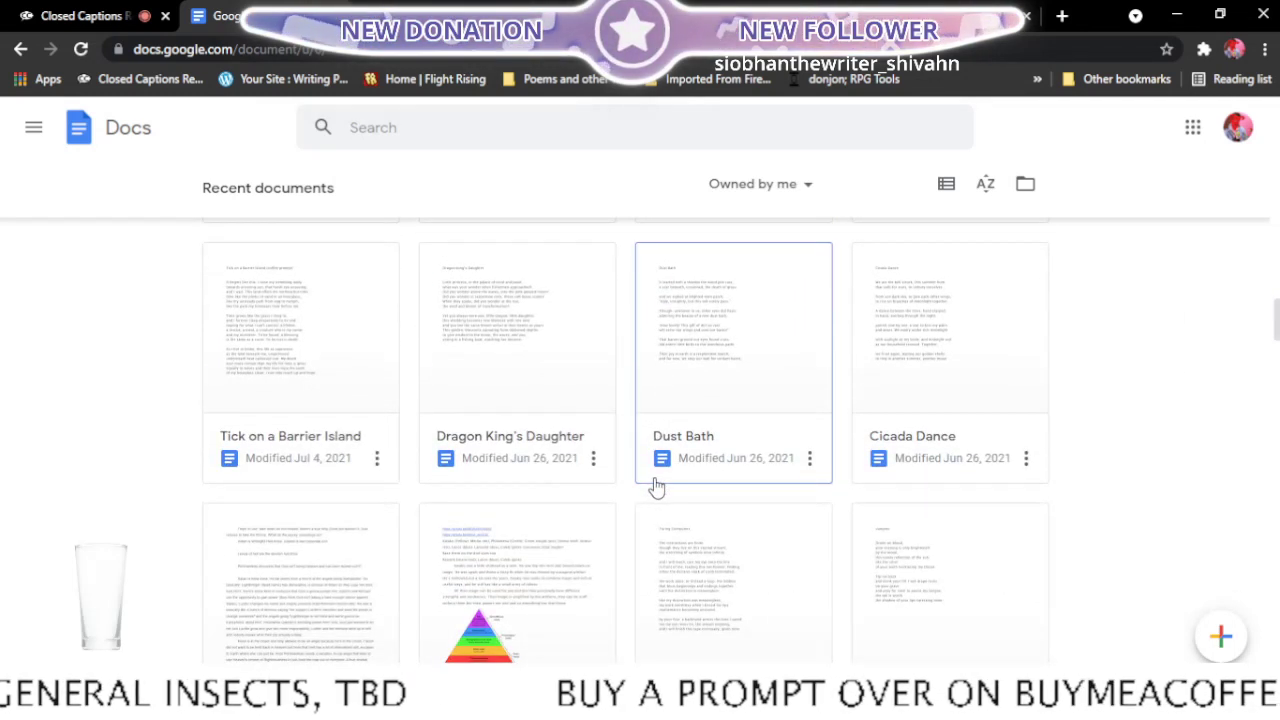
{"action": "scroll", "coordinate": [657, 485], "scroll_direction": "down", "scroll_amount": 2}
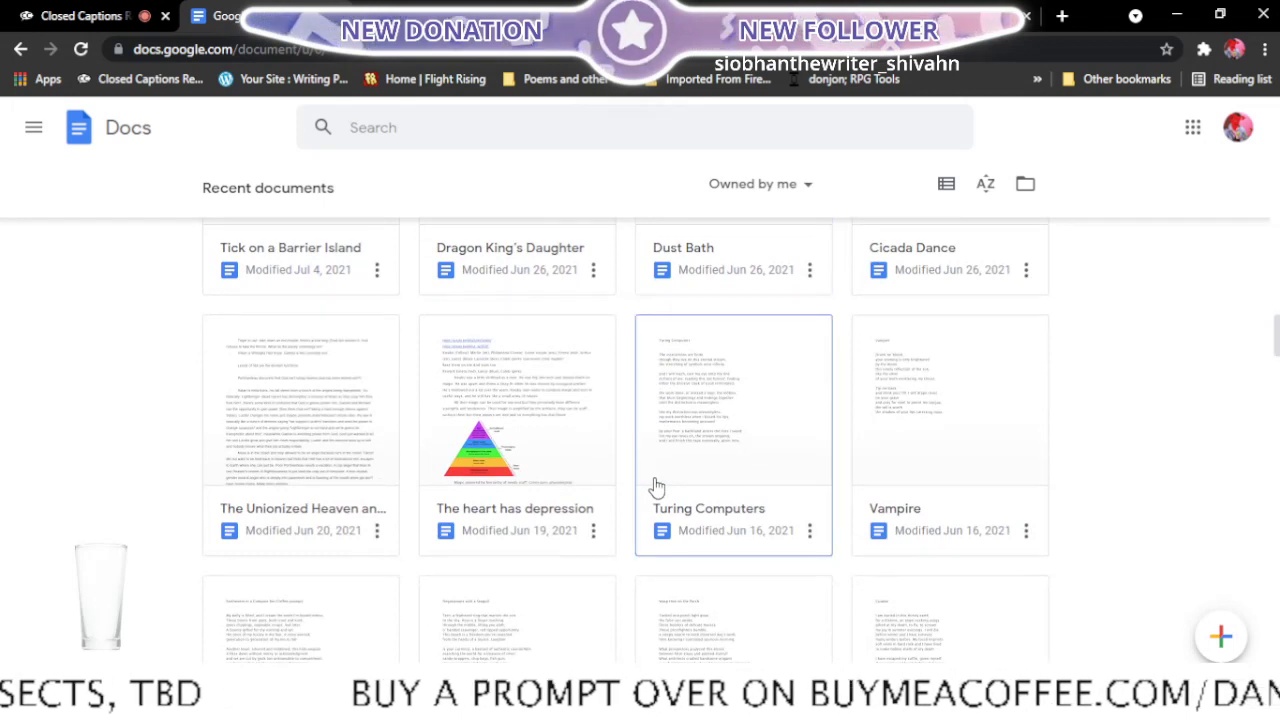
{"action": "scroll", "coordinate": [657, 485], "scroll_direction": "down", "scroll_amount": 1}
{"action": "right_click", "coordinate": [700, 437]}
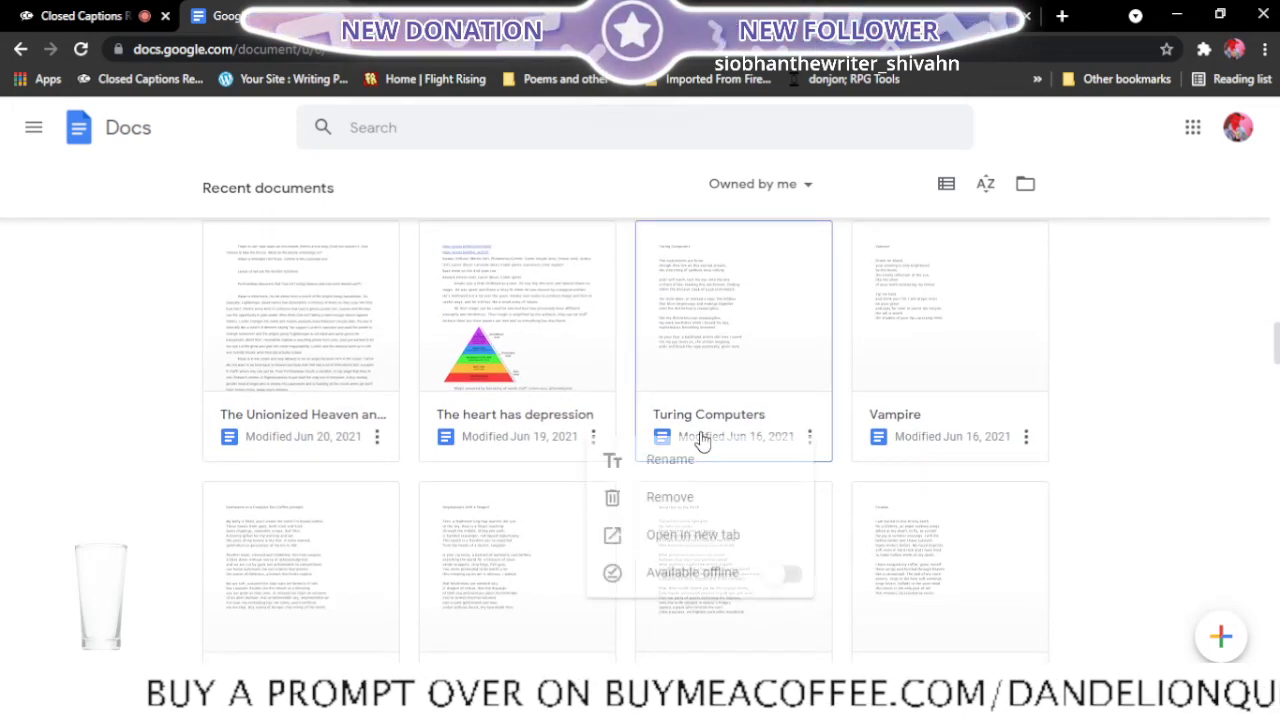
{"action": "left_click", "coordinate": [745, 537]}
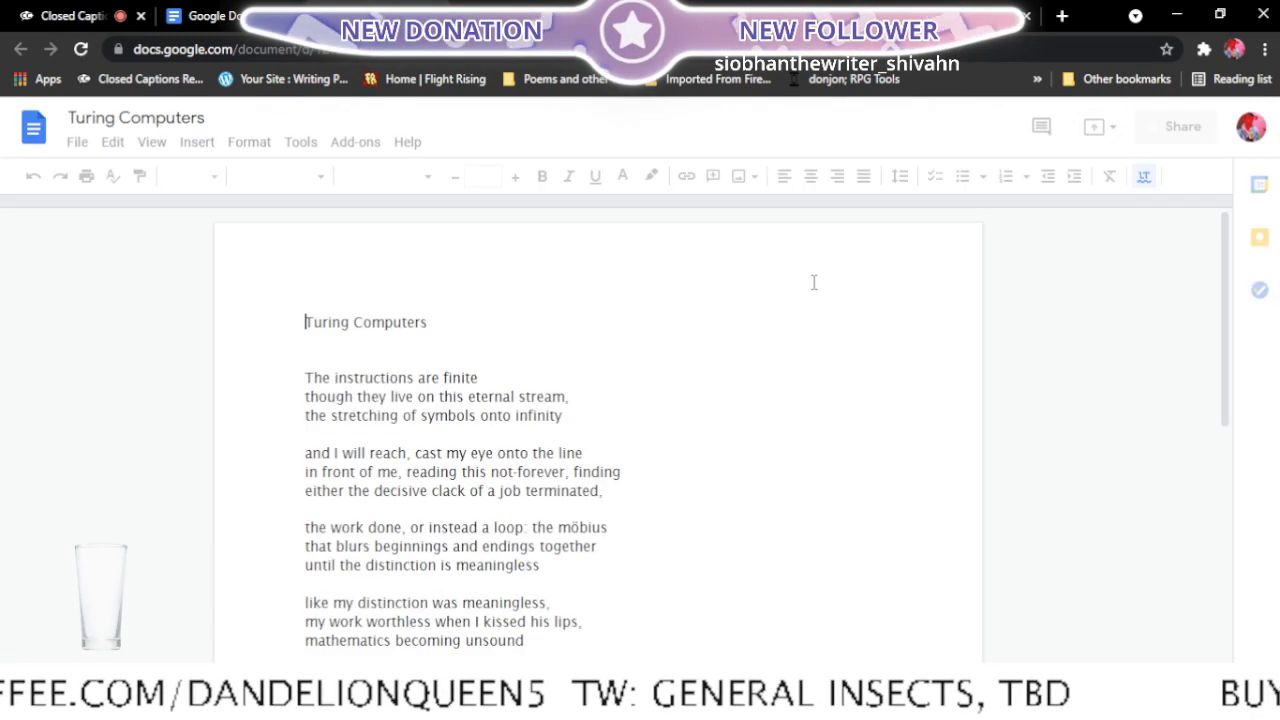
- Read through the poem, then change its opening word to "These" and rebreak the first line to end with "they live"
{"action": "scroll", "coordinate": [1205, 262], "scroll_direction": "down", "scroll_amount": 5}
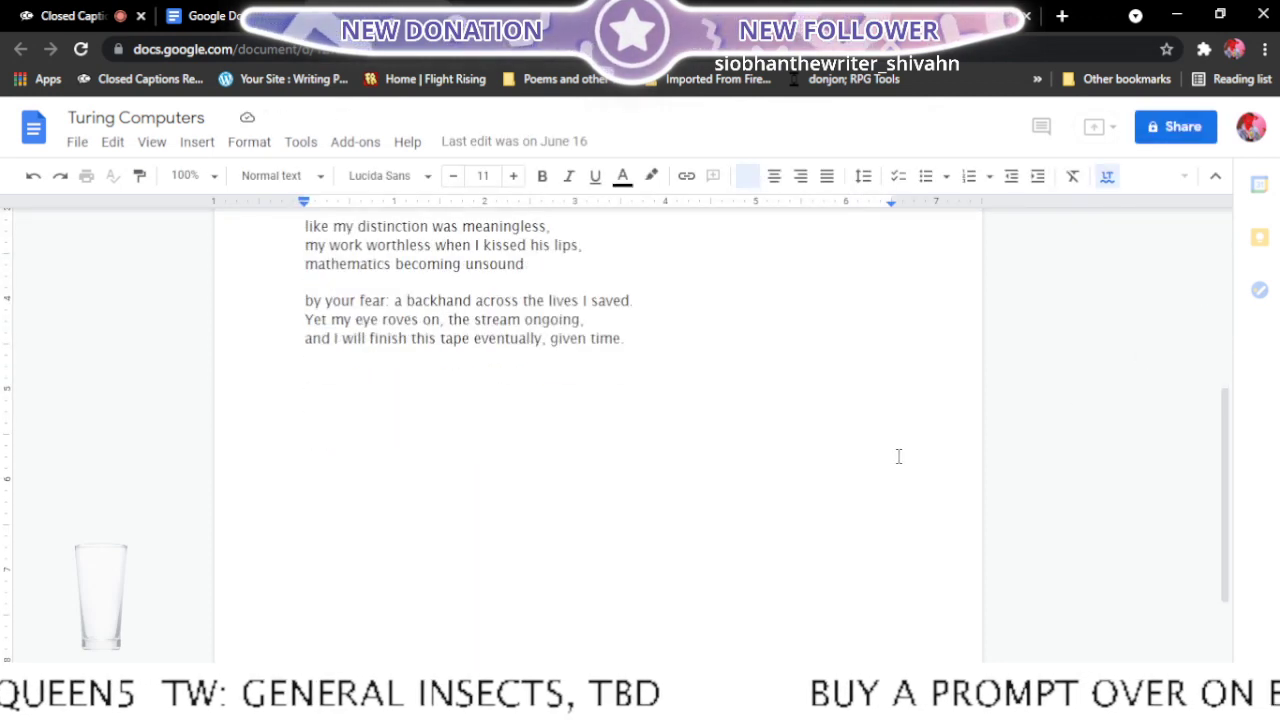
{"action": "scroll", "coordinate": [898, 456], "scroll_direction": "up", "scroll_amount": 5}
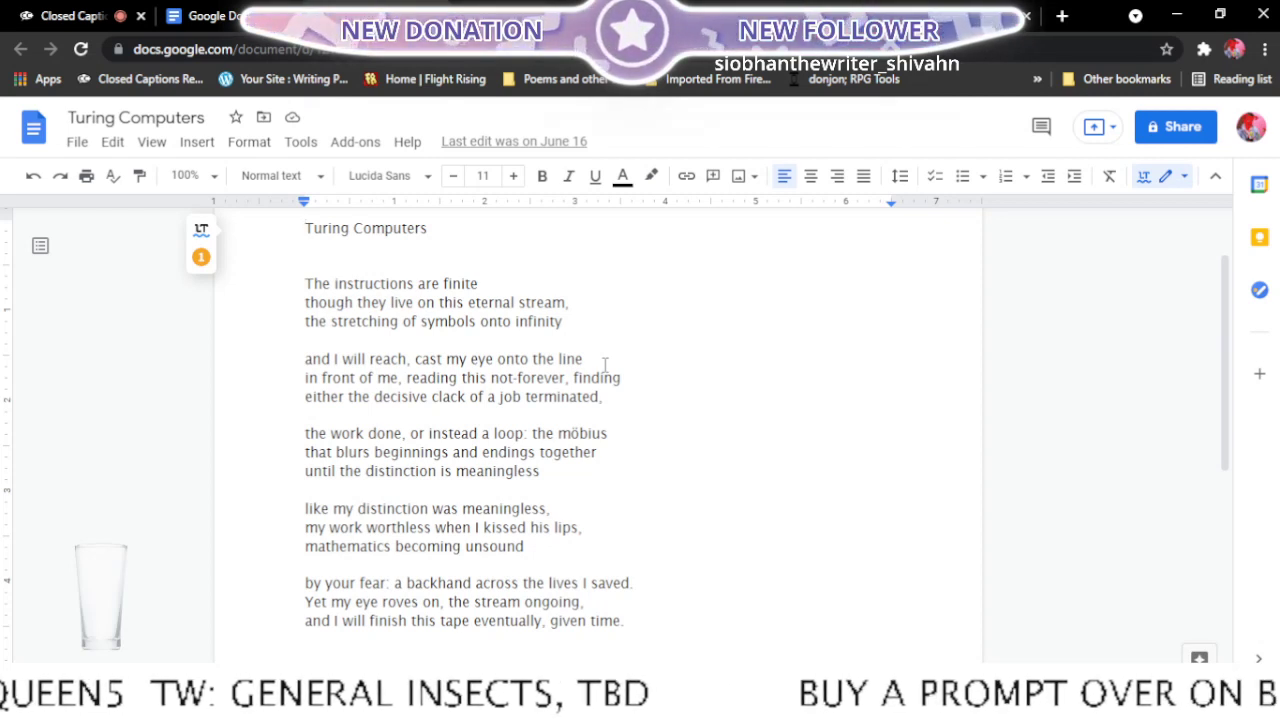
{"action": "left_click", "coordinate": [333, 285]}
{"action": "type", "text": "se"}
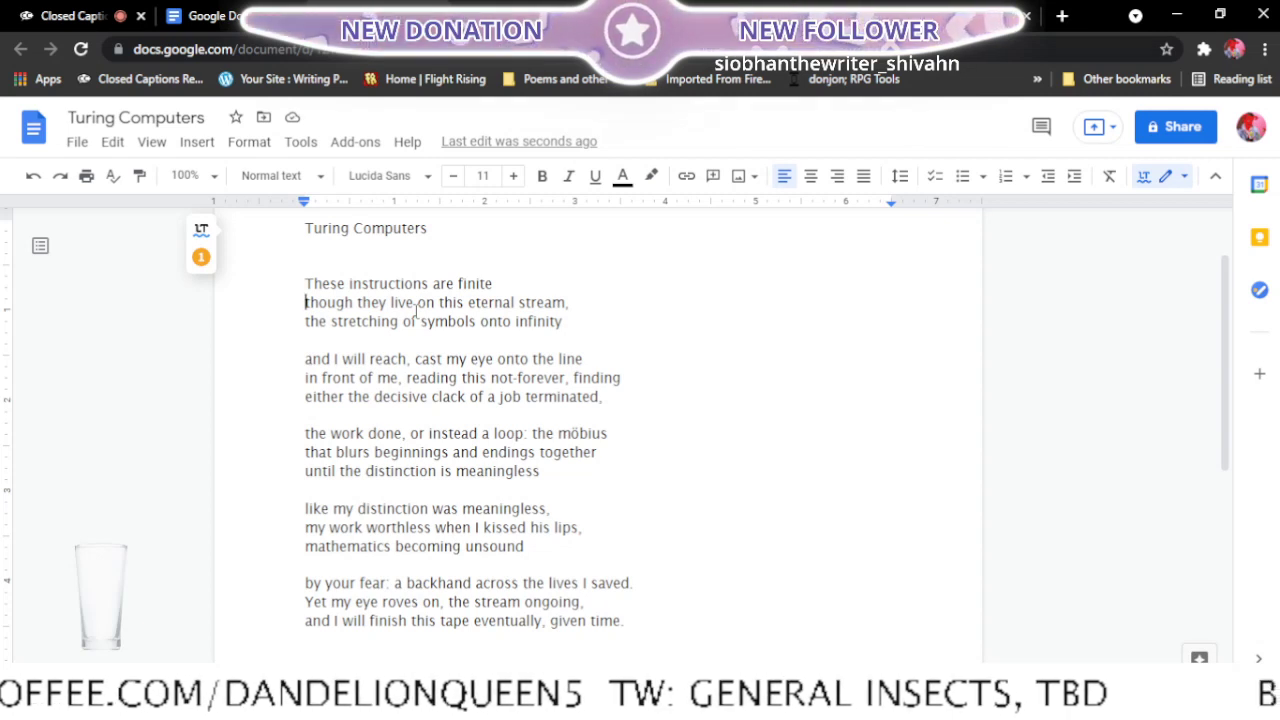
{"action": "key", "text": "BackSpace"}
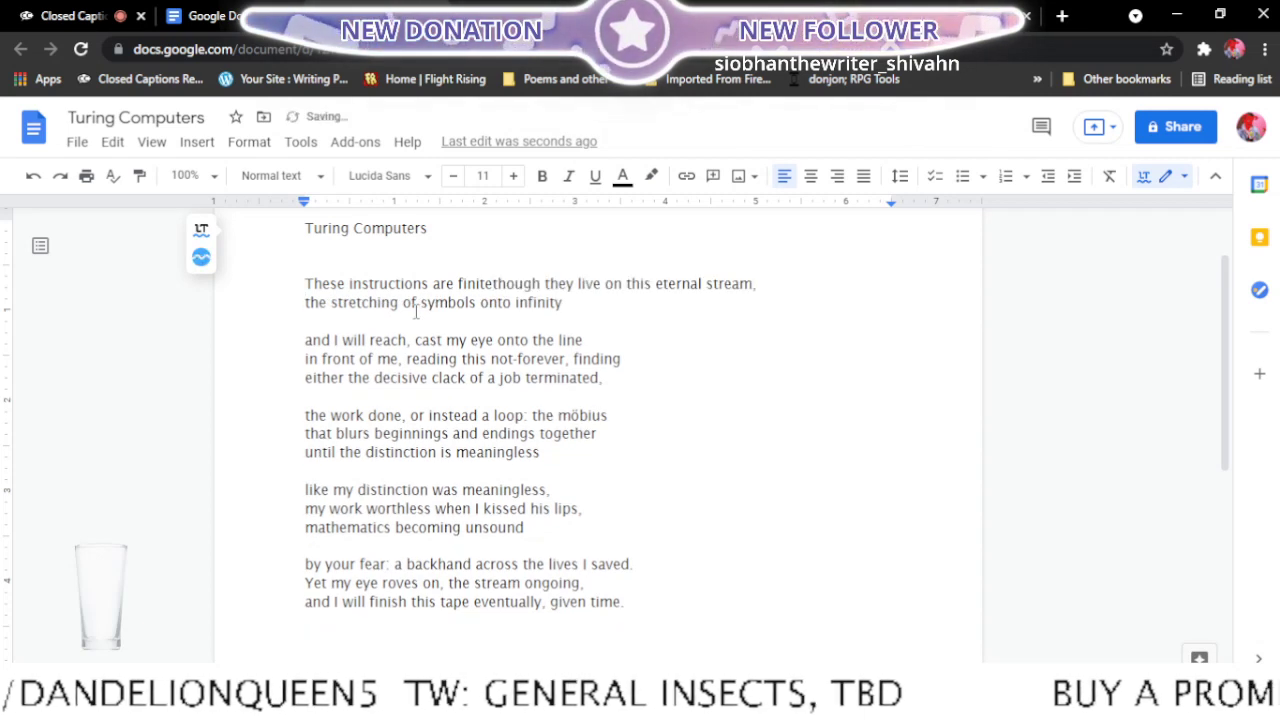
{"action": "left_click", "coordinate": [610, 286]}
{"action": "key", "text": "Return"}
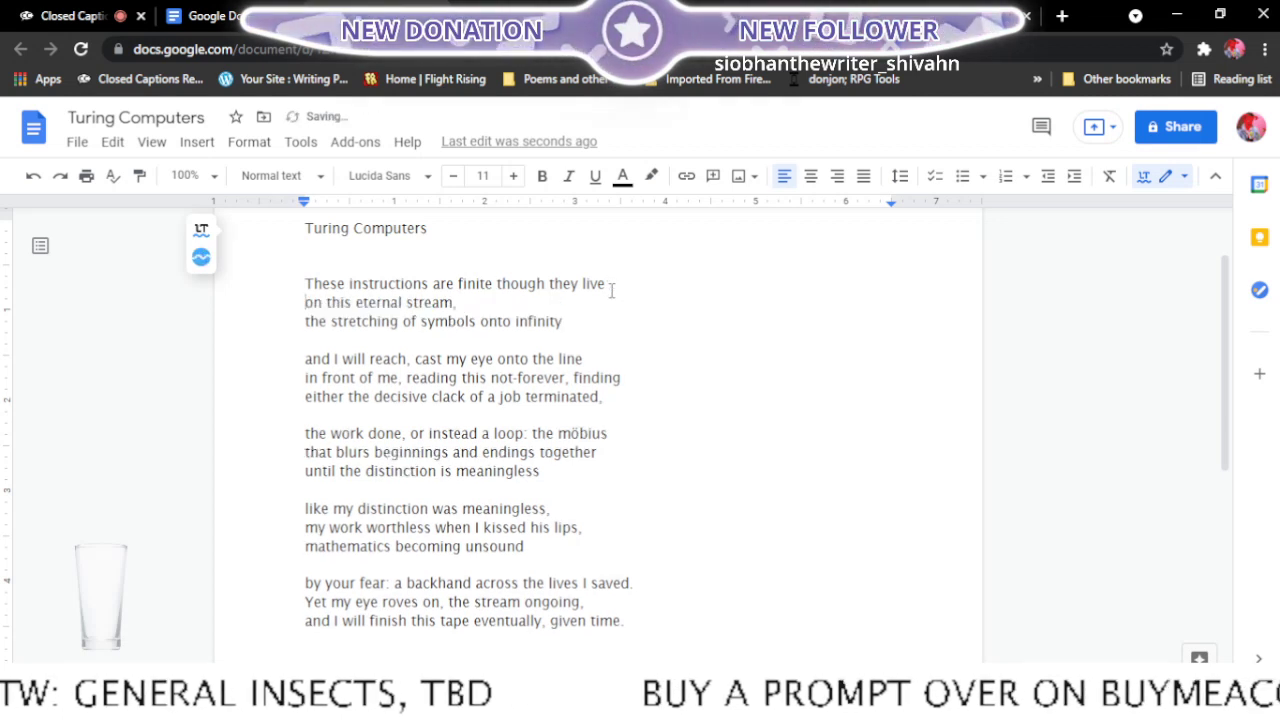
- Rebreak the first stanza so the second line ends with "symbols" and the third starts with "onto infinity"
{"action": "left_click", "coordinate": [305, 322]}
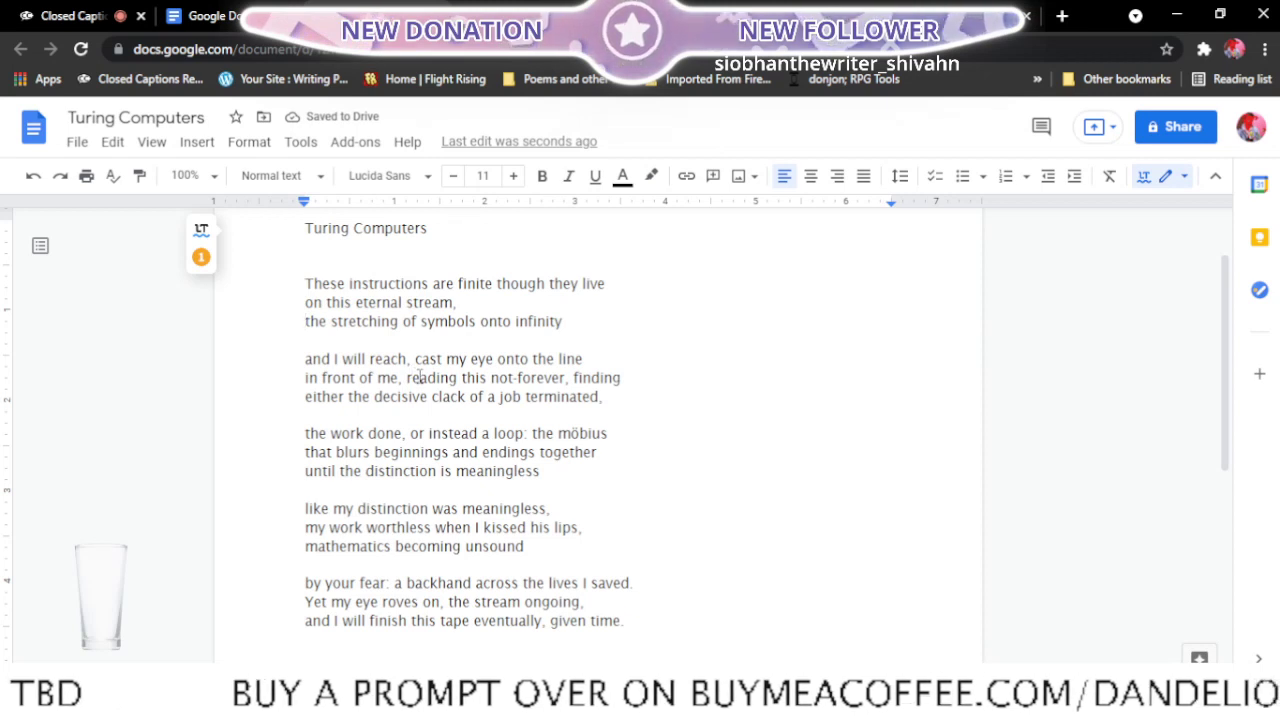
{"action": "key", "text": "BackSpace"}
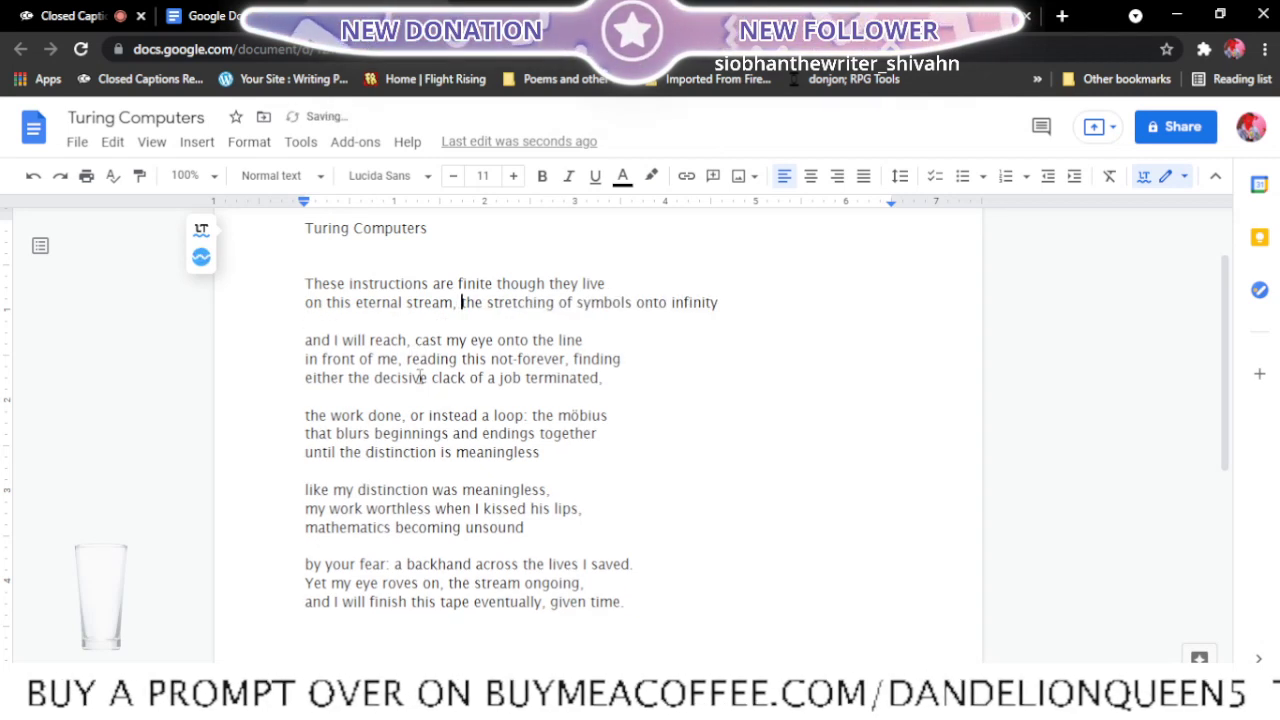
{"action": "left_click", "coordinate": [637, 304]}
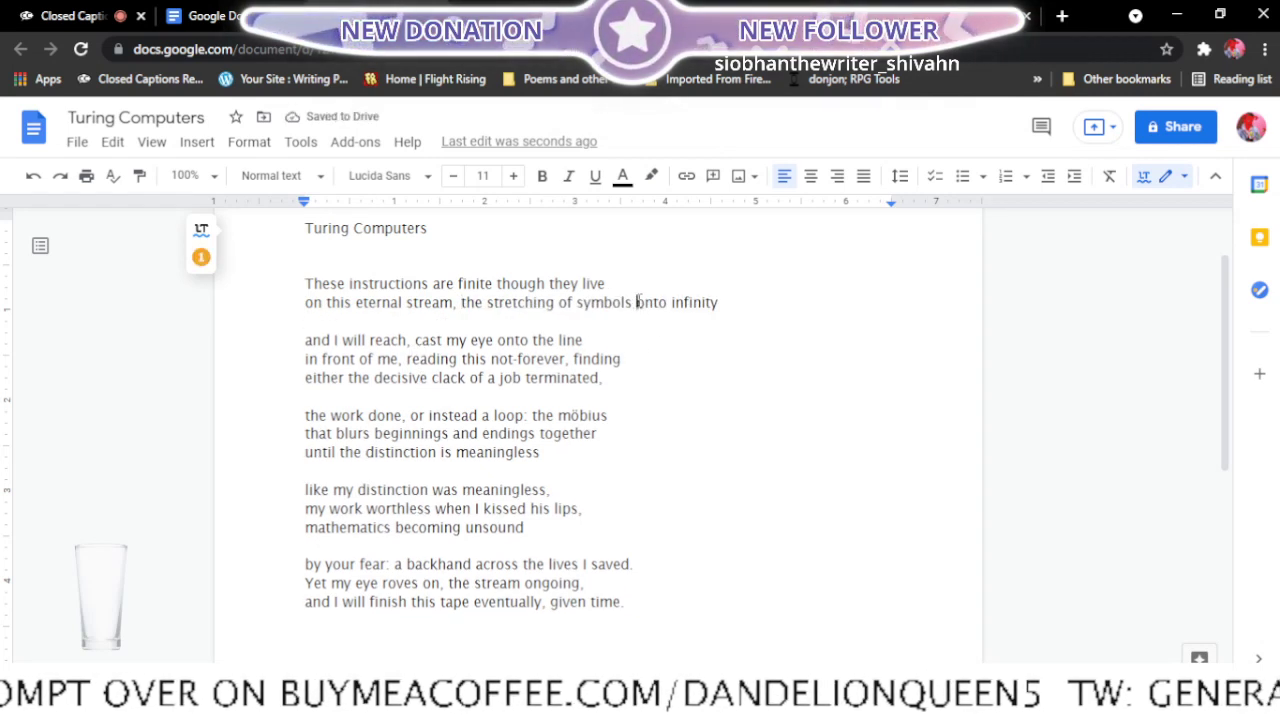
{"action": "key", "text": "Return"}
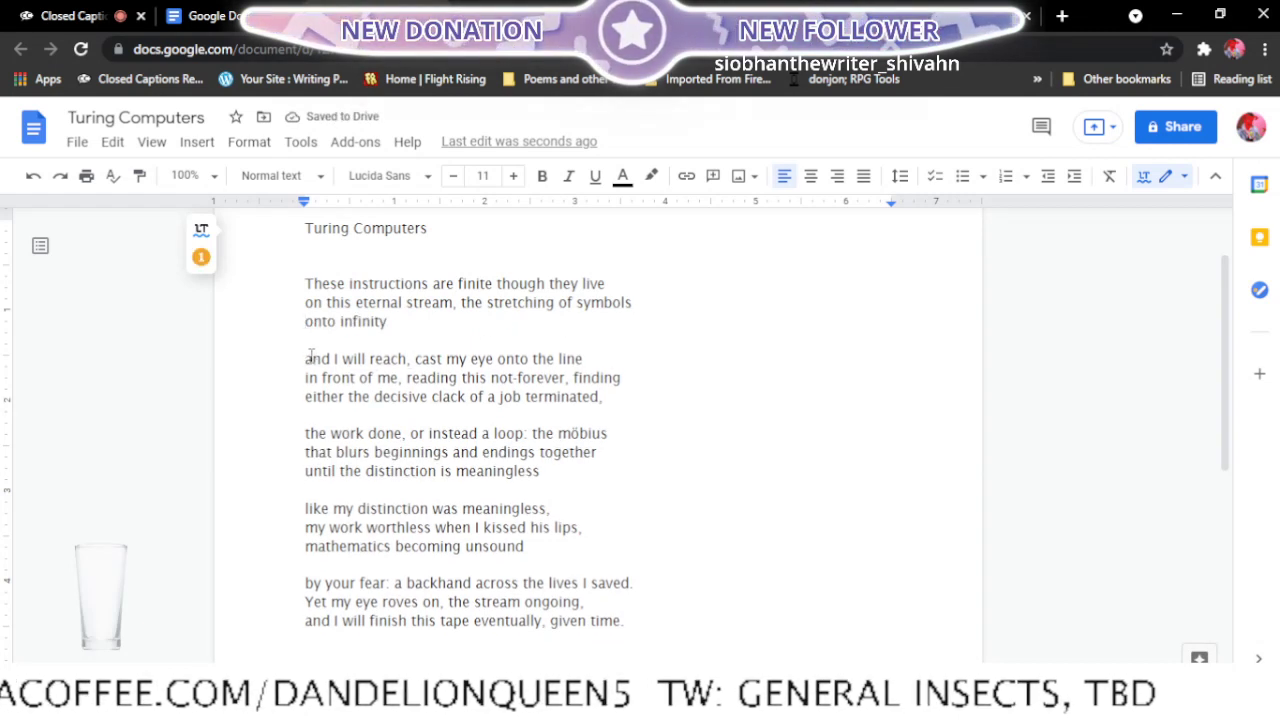
- Join "and I will reach, cast my eye" to the first stanza's last line and begin the second stanza with "onto the line in front of me"
{"action": "left_click", "coordinate": [306, 360]}
{"action": "key", "text": "BackSpace"}
{"action": "key", "text": "BackSpace"}
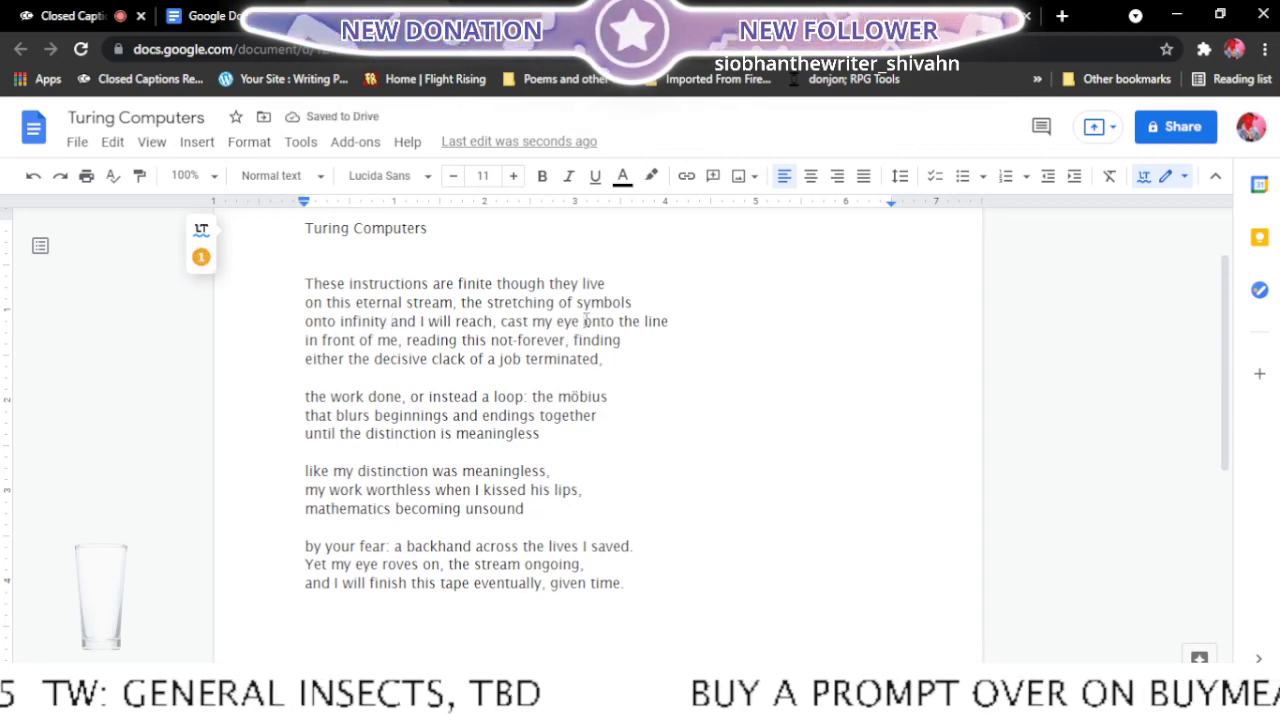
{"action": "left_click", "coordinate": [585, 321]}
{"action": "key", "text": "Return"}
{"action": "key", "text": "Return"}
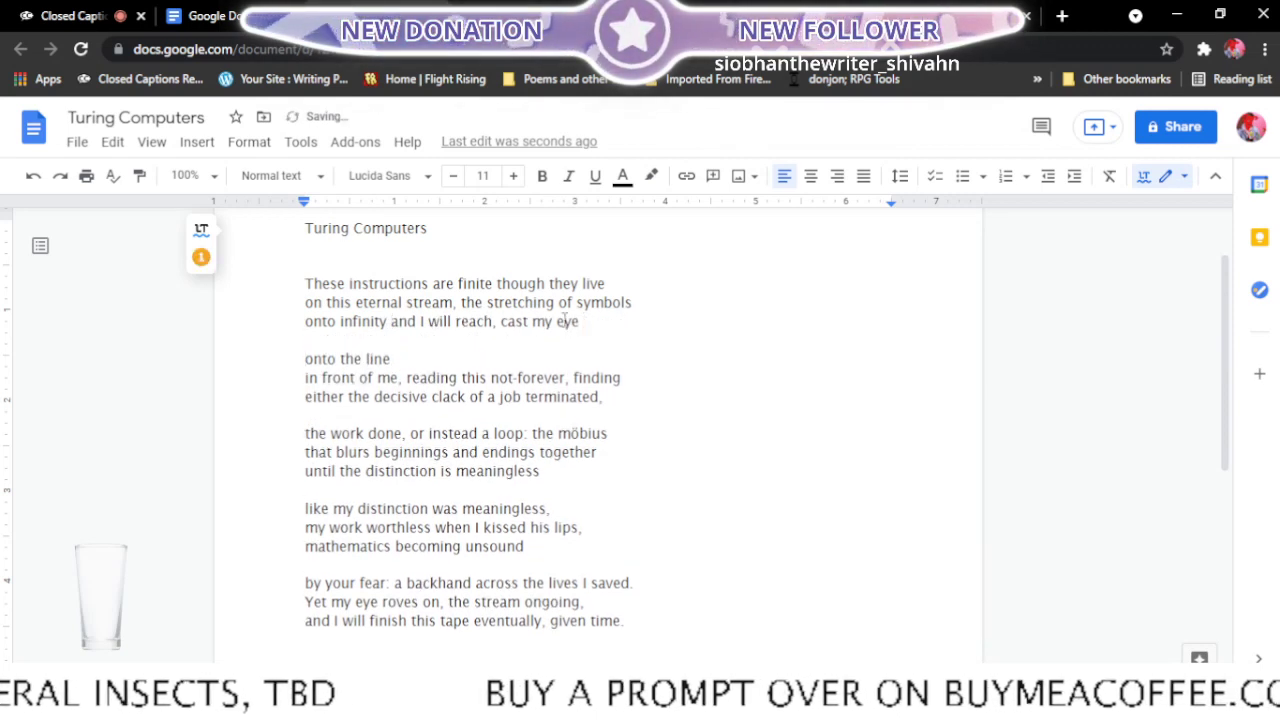
{"action": "left_click", "coordinate": [305, 379]}
{"action": "key", "text": "BackSpace"}
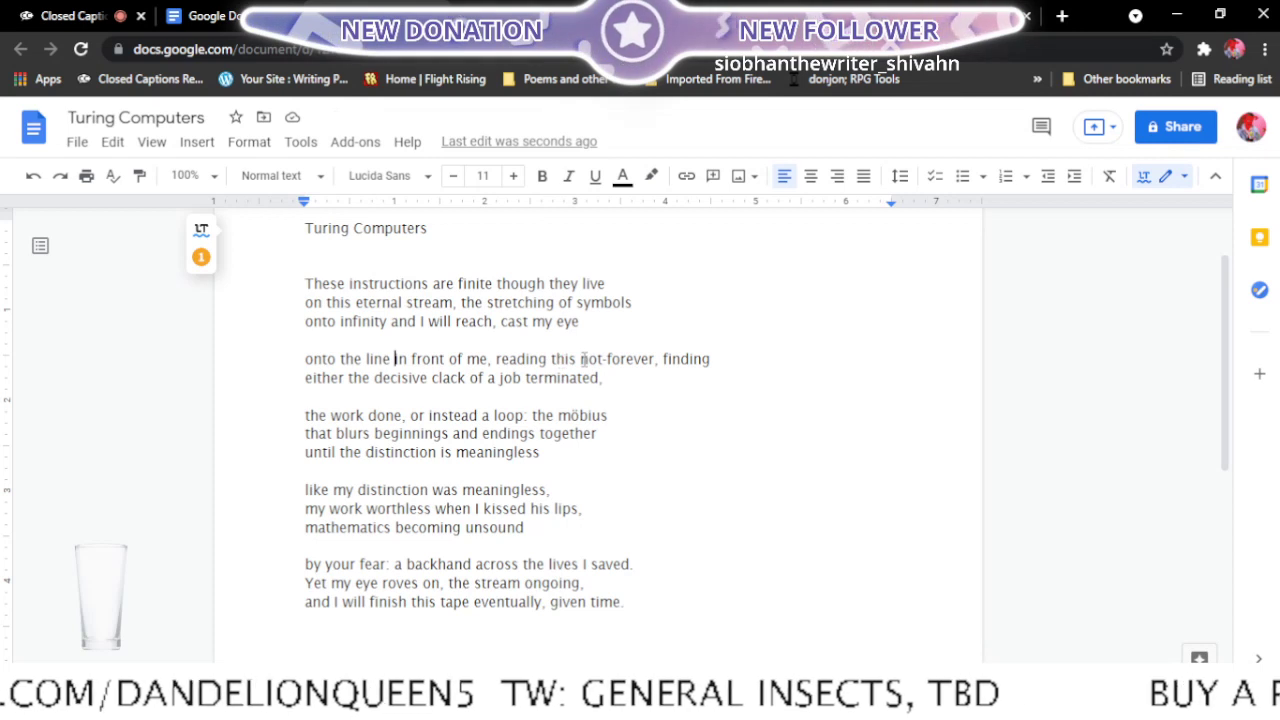
{"action": "left_click", "coordinate": [301, 358]}
{"action": "key", "text": "BackSpace"}
{"action": "key", "text": "BackSpace"}
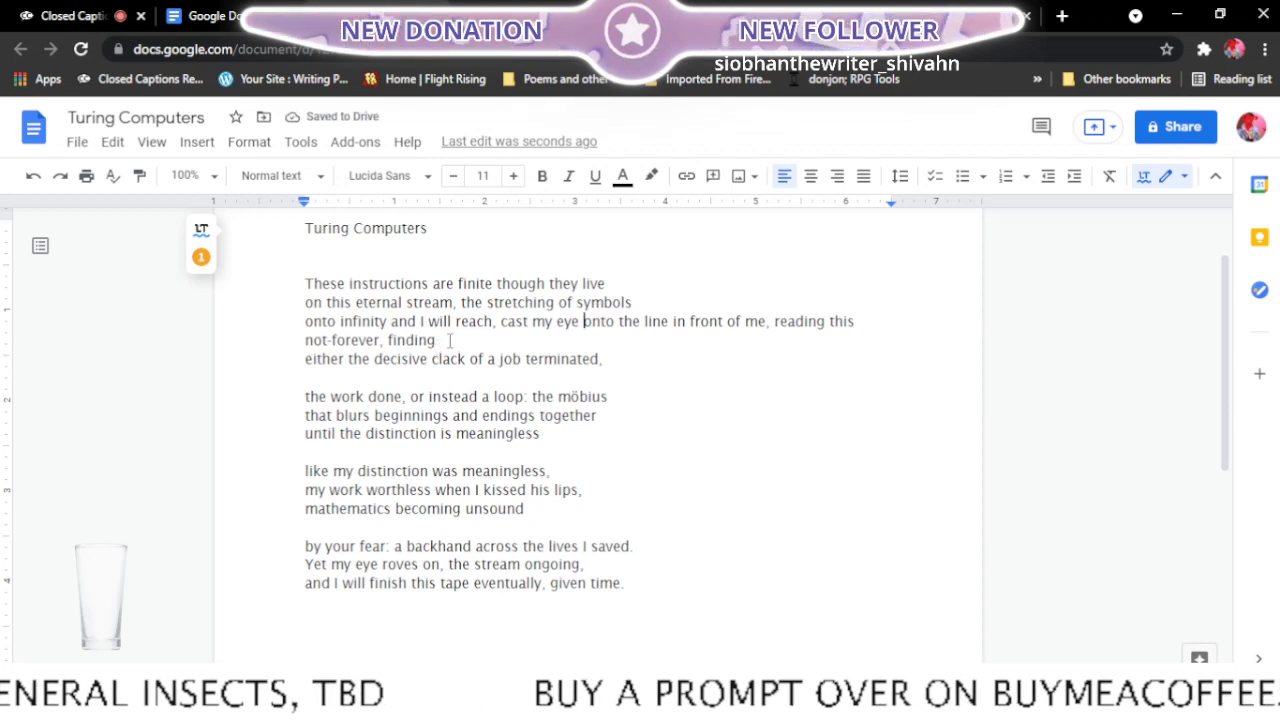
{"action": "key", "text": "Return"}
{"action": "key", "text": "Return"}
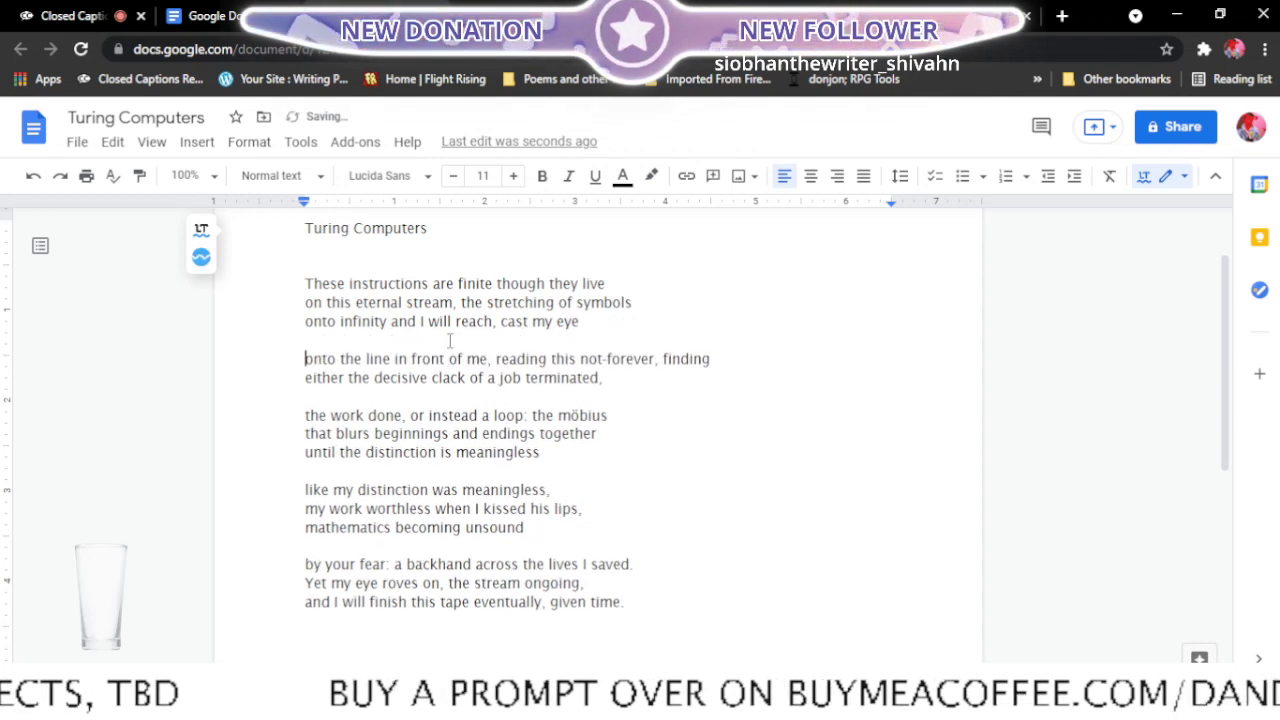
- Rebreak the second stanza so its first line ends with "not-forever," and its second line starts with "finding either"
{"action": "left_click", "coordinate": [662, 358]}
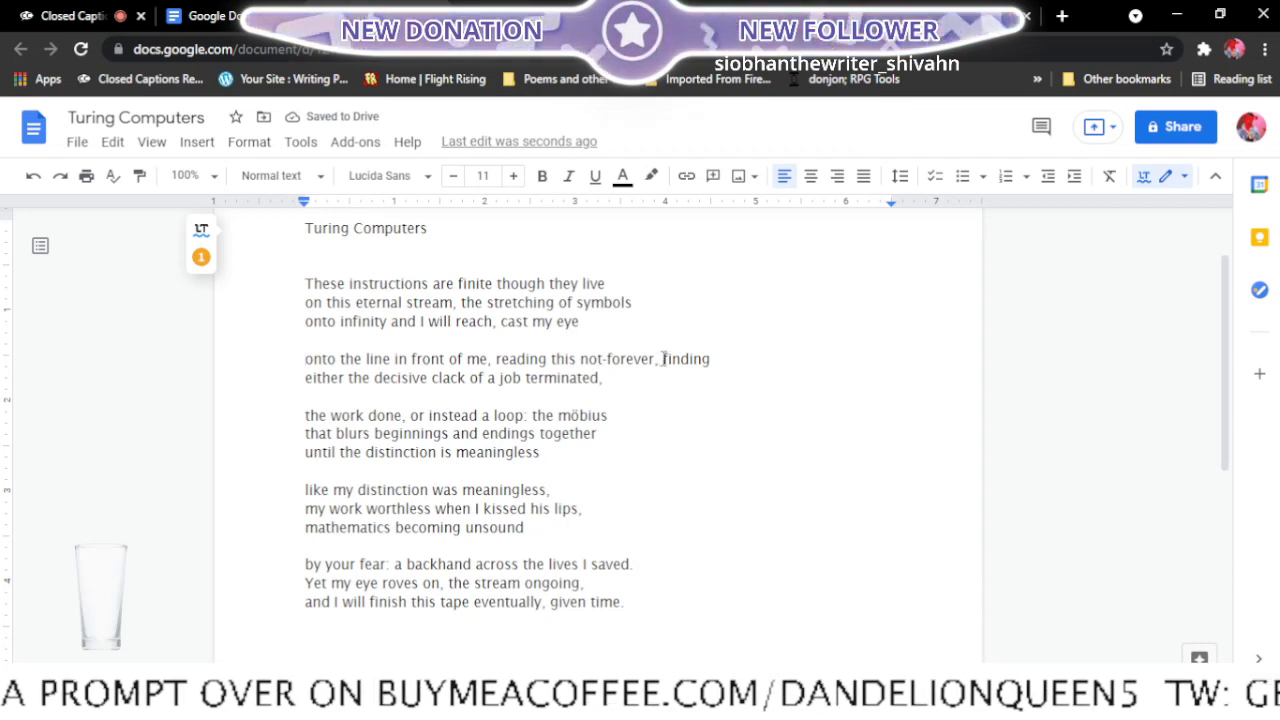
{"action": "key", "text": "Return"}
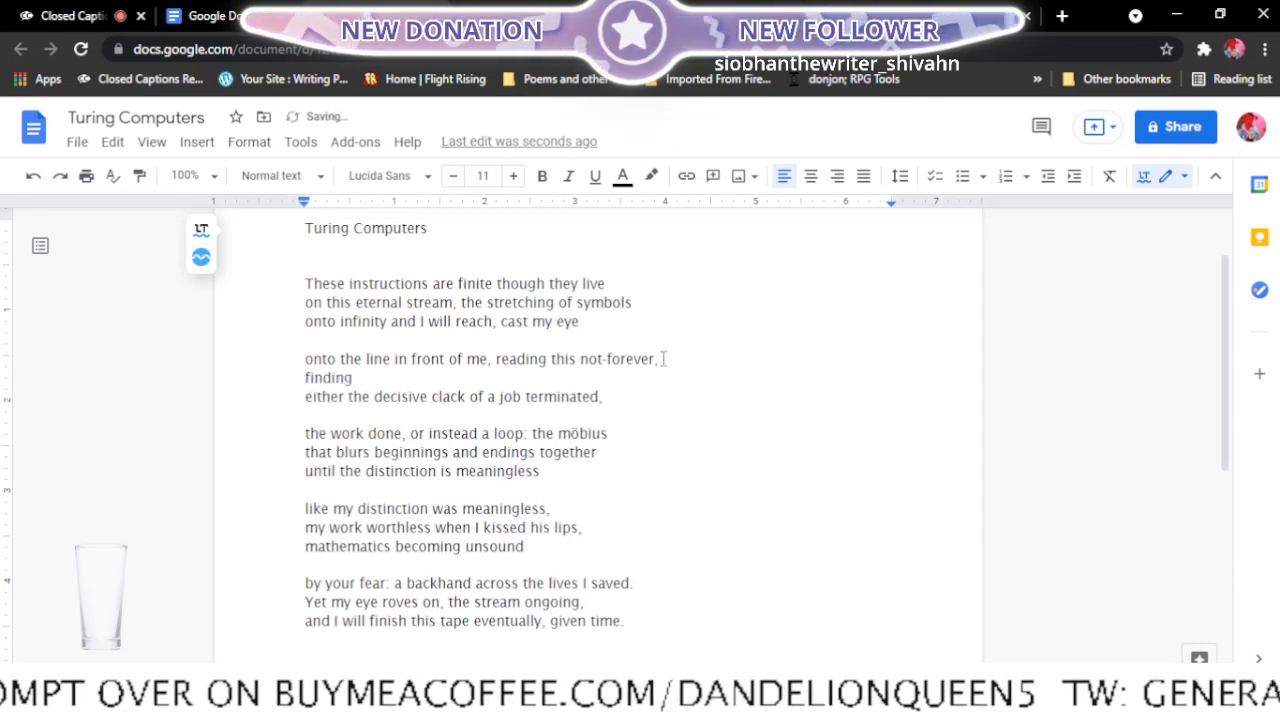
{"action": "left_click", "coordinate": [300, 406]}
{"action": "key", "text": "BackSpace"}
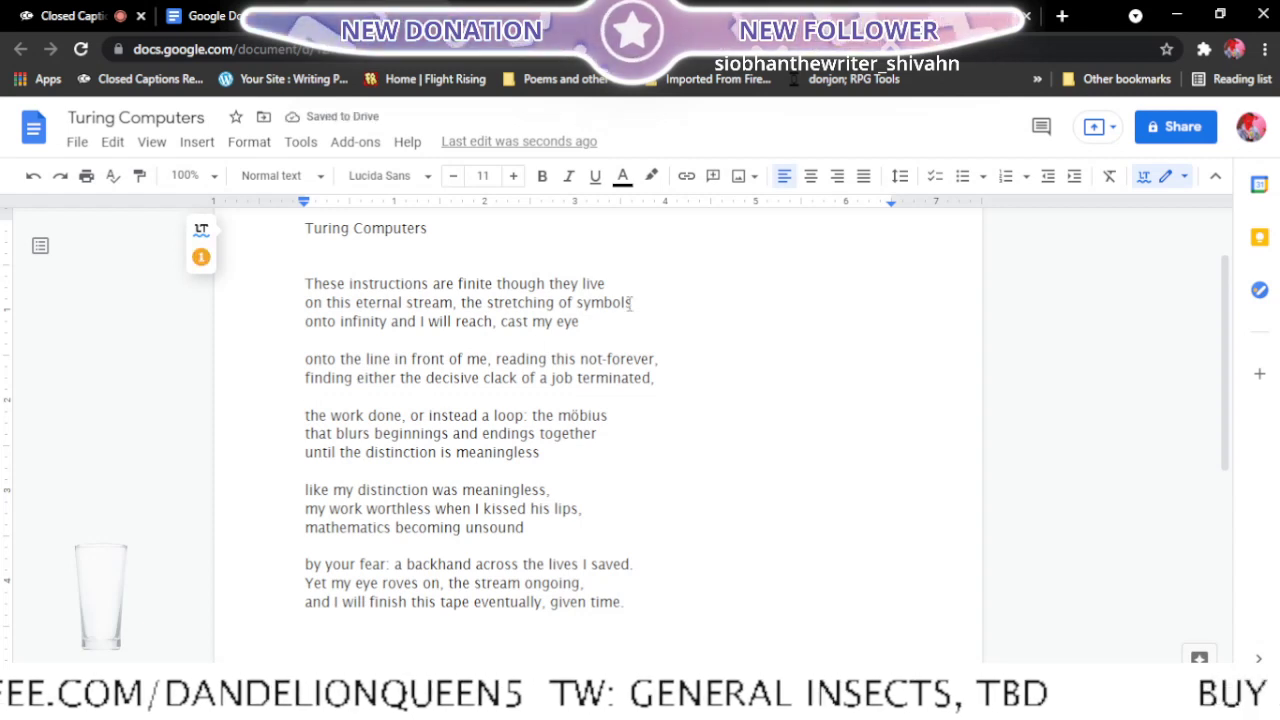
- Move the "the work done" line up into the second stanza and start the third stanza at "that blurs beginnings"
{"action": "left_click", "coordinate": [305, 415]}
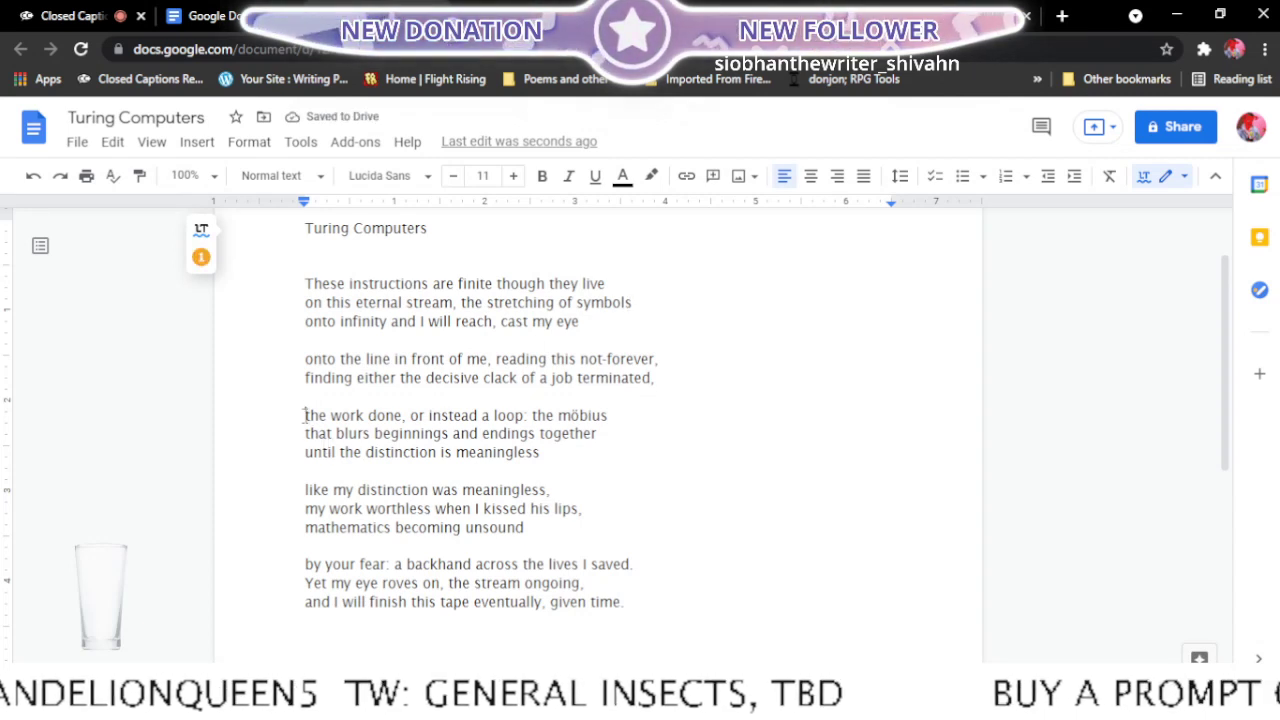
{"action": "key", "text": "BackSpace"}
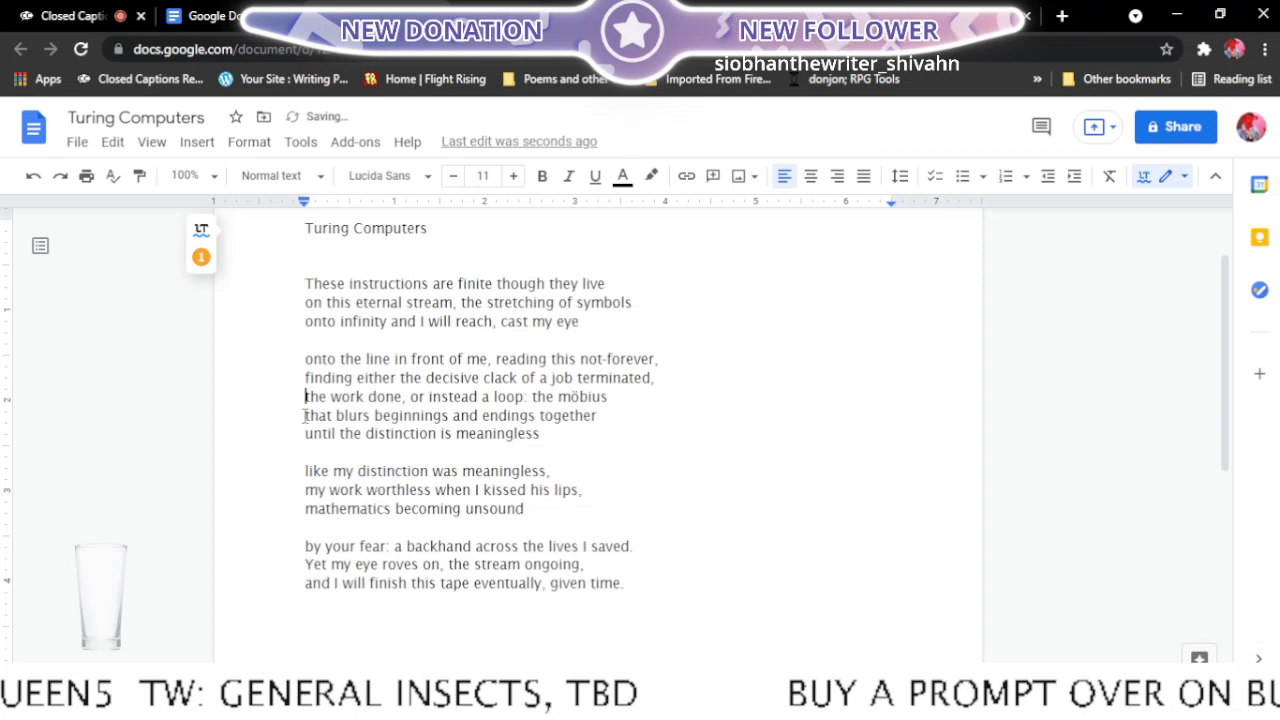
{"action": "left_click", "coordinate": [619, 398]}
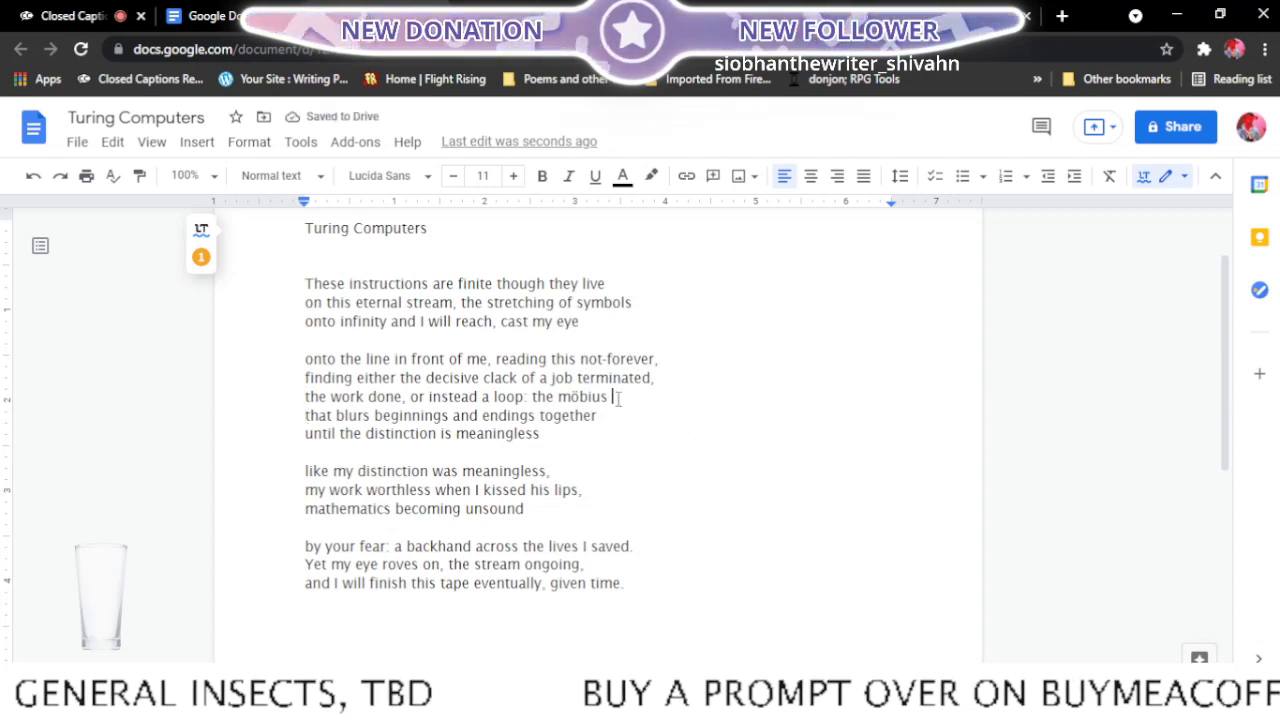
{"action": "key", "text": "Return"}
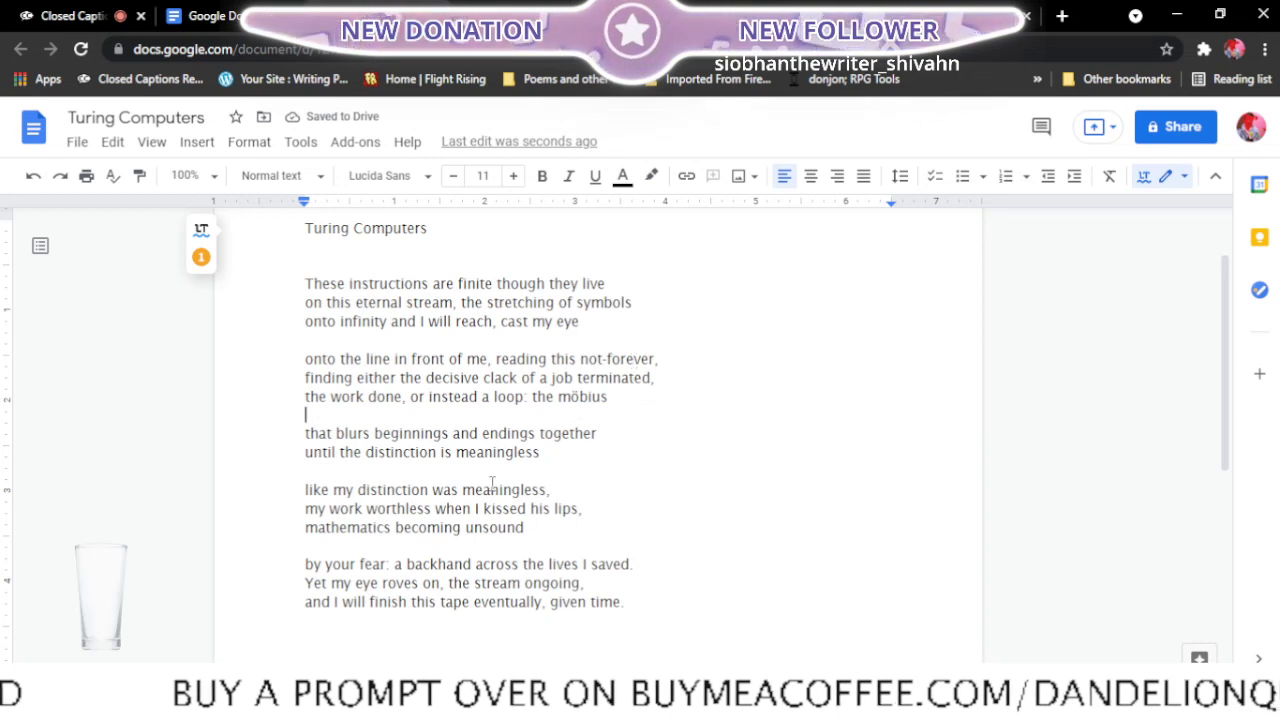
- Join "like my distinction" to the third stanza's second line and start its third line with "was meaningless,"
{"action": "left_click", "coordinate": [299, 491]}
{"action": "key", "text": "BackSpace"}
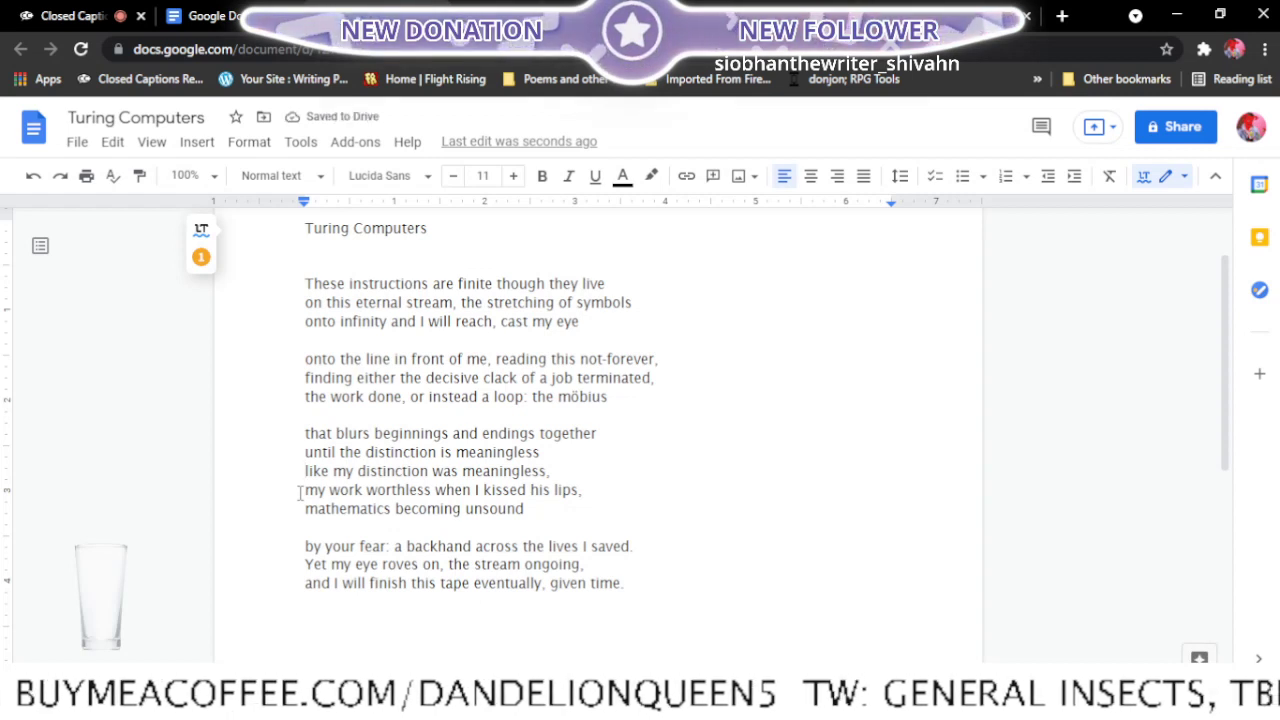
{"action": "key", "text": "BackSpace"}
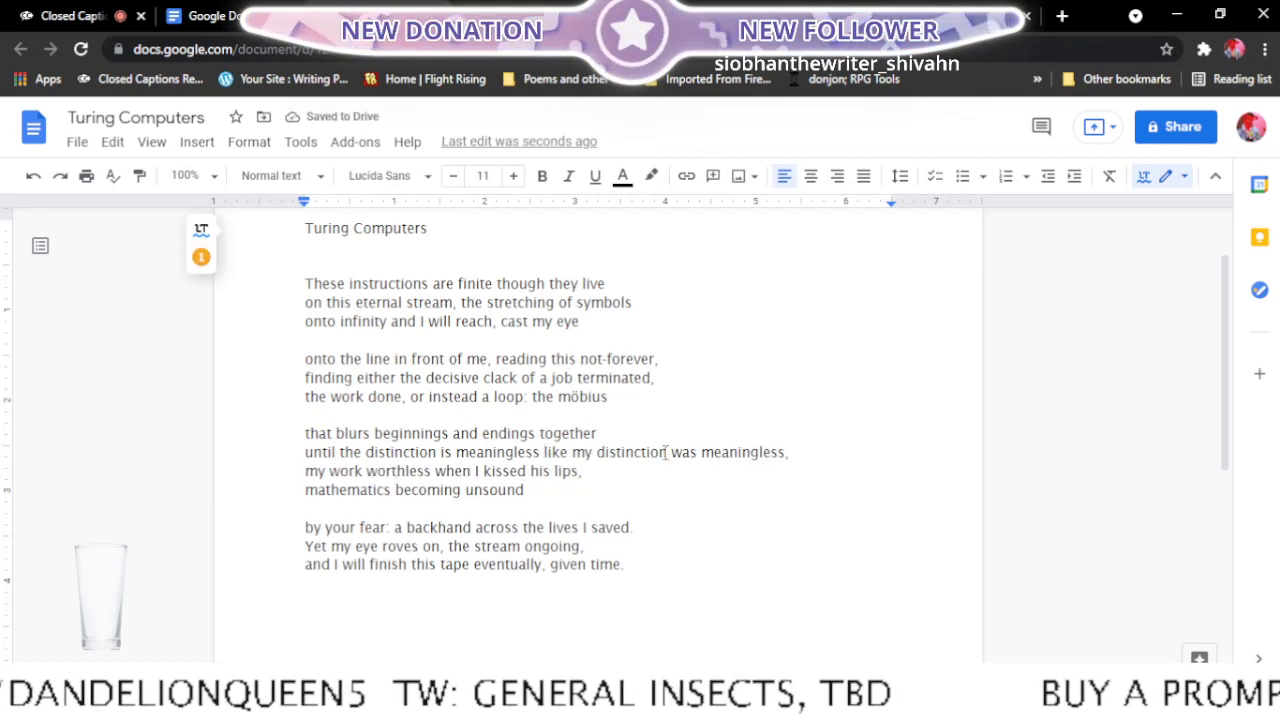
{"action": "left_click", "coordinate": [673, 453]}
{"action": "key", "text": "Return"}
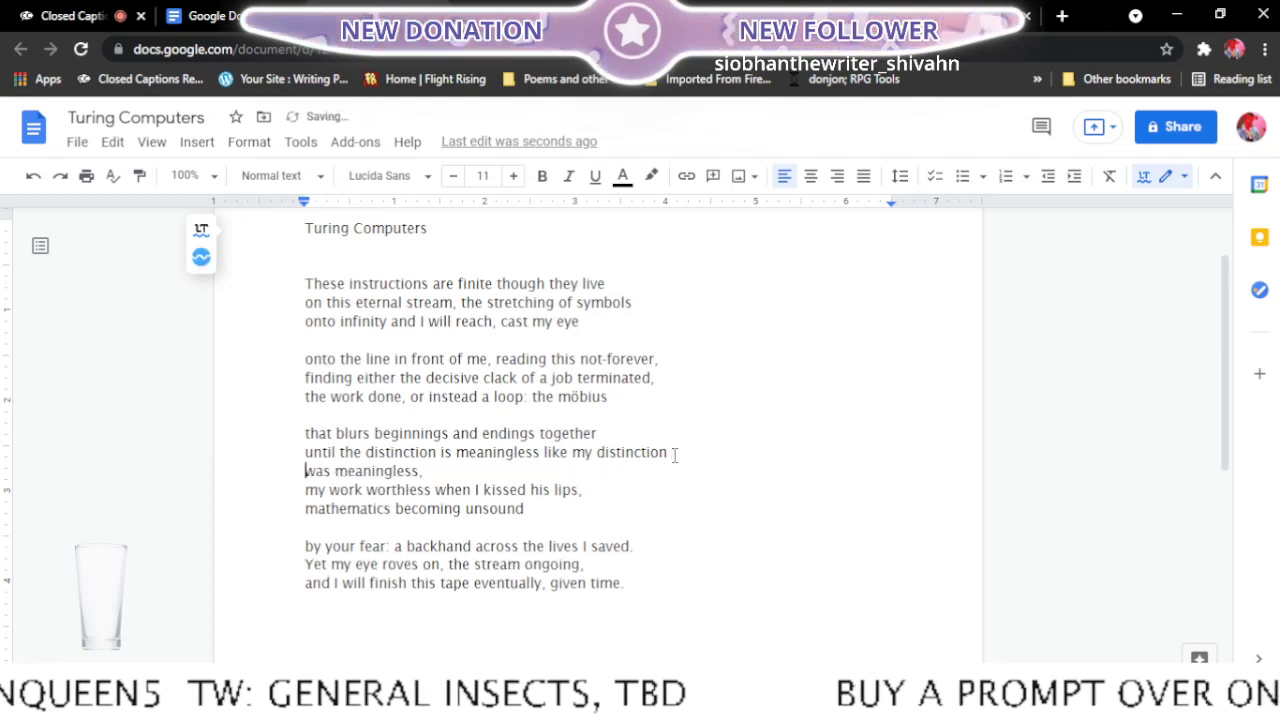
- Join "my work worthless when I" to the "was meaningless," line and begin the fourth stanza with "kissed his lips,"
{"action": "left_click", "coordinate": [295, 489]}
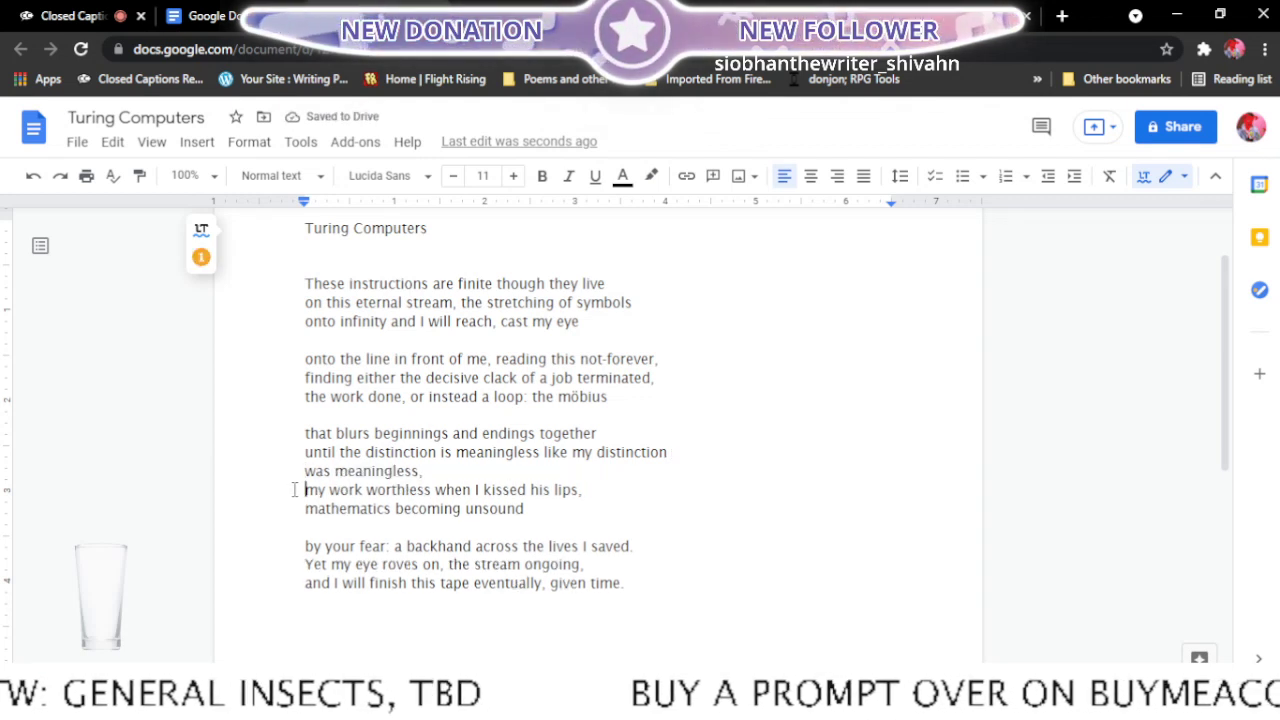
{"action": "key", "text": "BackSpace"}
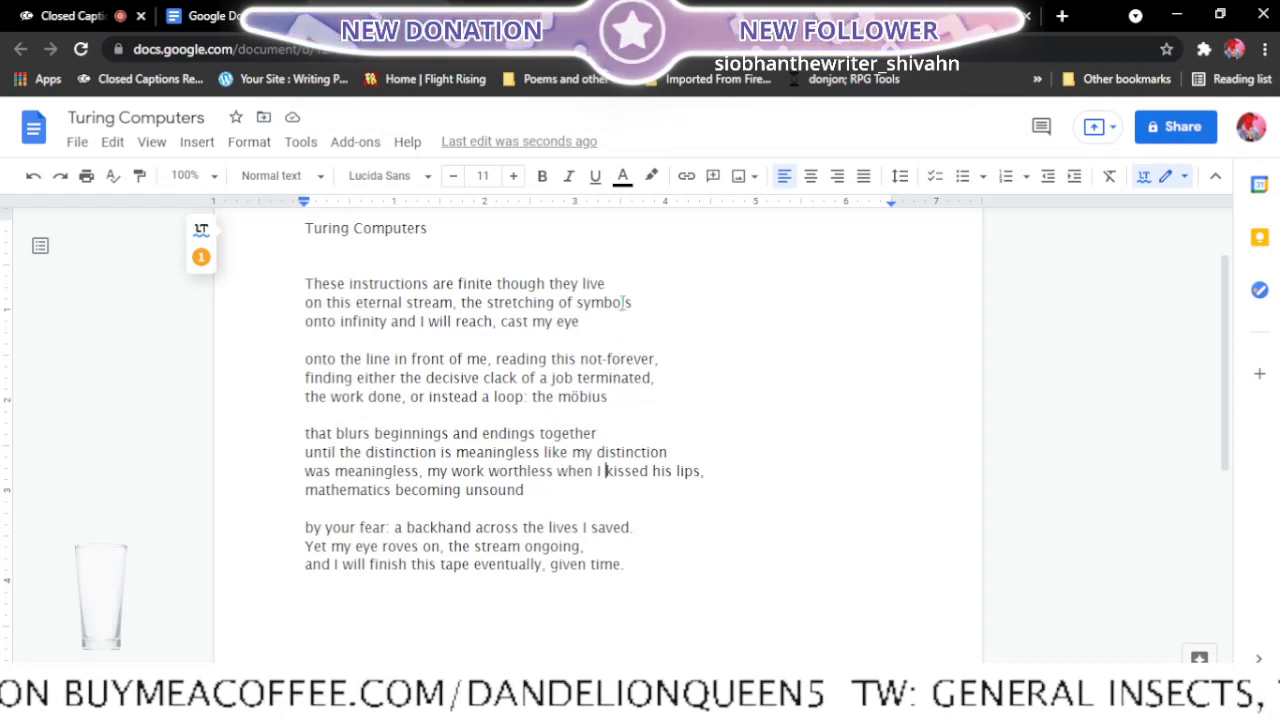
{"action": "key", "text": "Return"}
{"action": "key", "text": "Return"}
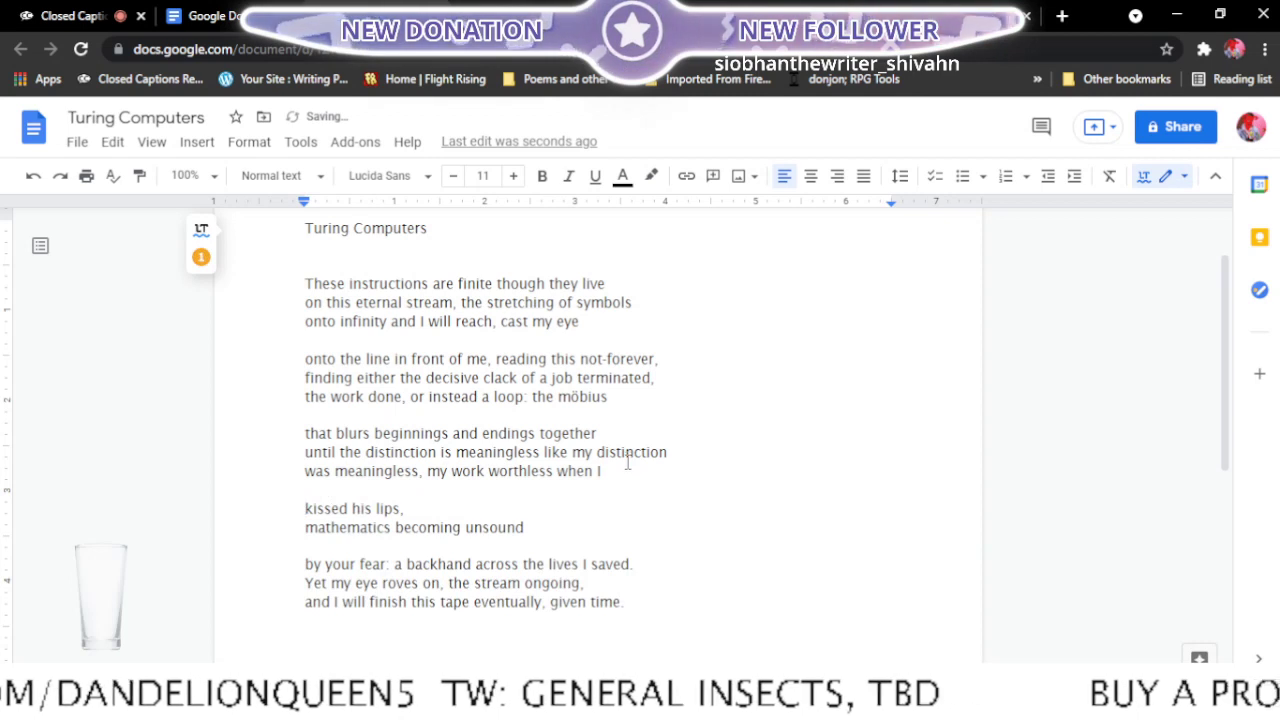
- Join "mathematics becoming unsound" to "kissed his lips," and close the stanza gap before "by your fear"
{"action": "left_click", "coordinate": [300, 531]}
{"action": "key", "text": "BackSpace"}
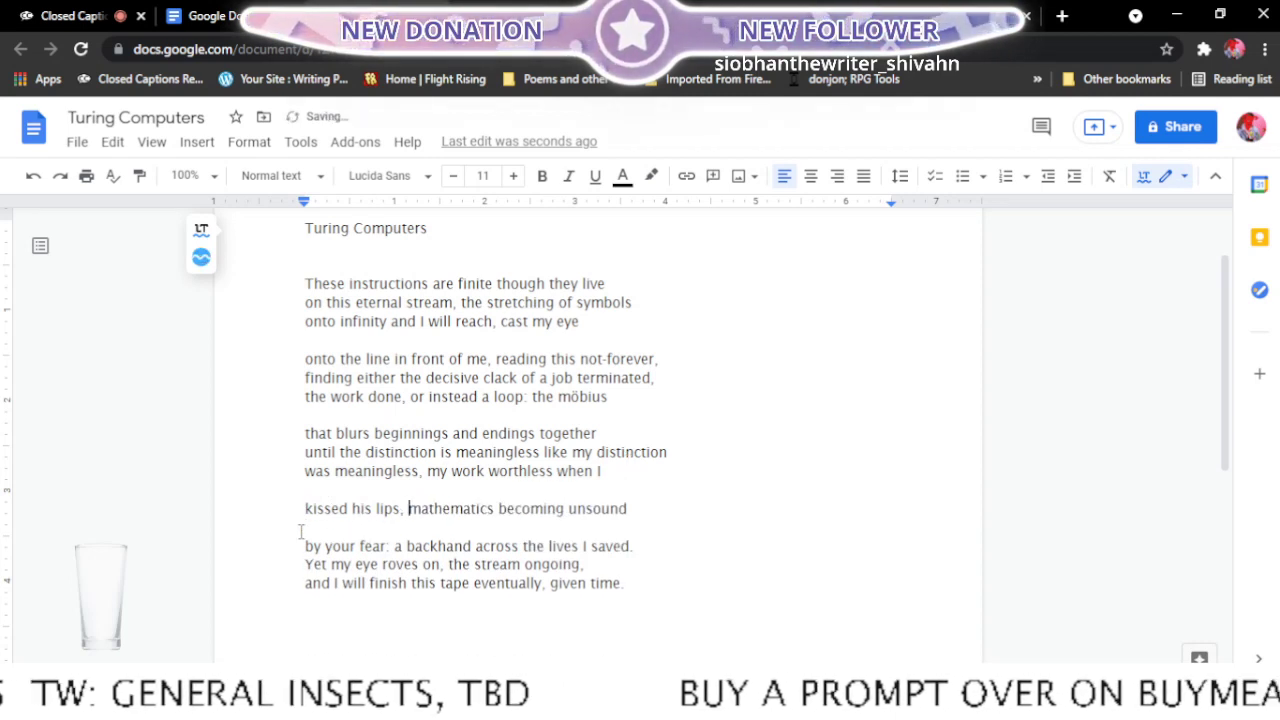
{"action": "left_click", "coordinate": [304, 546]}
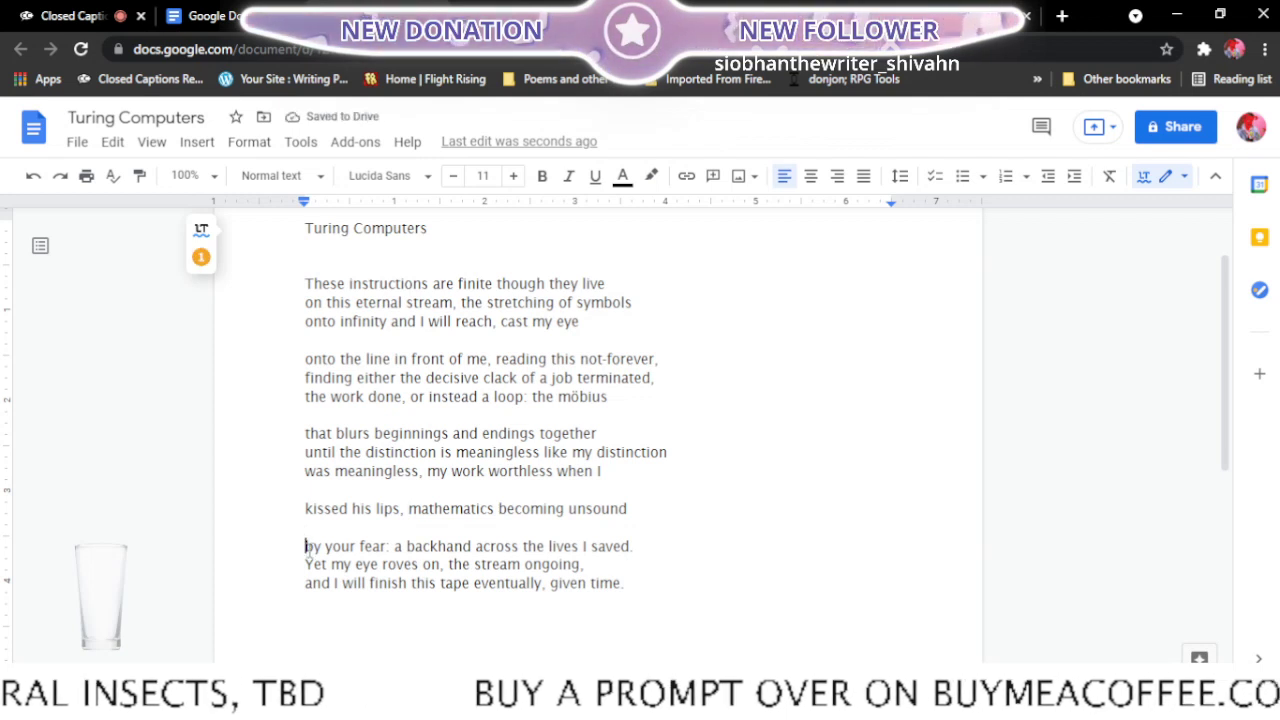
{"action": "key", "text": "BackSpace"}
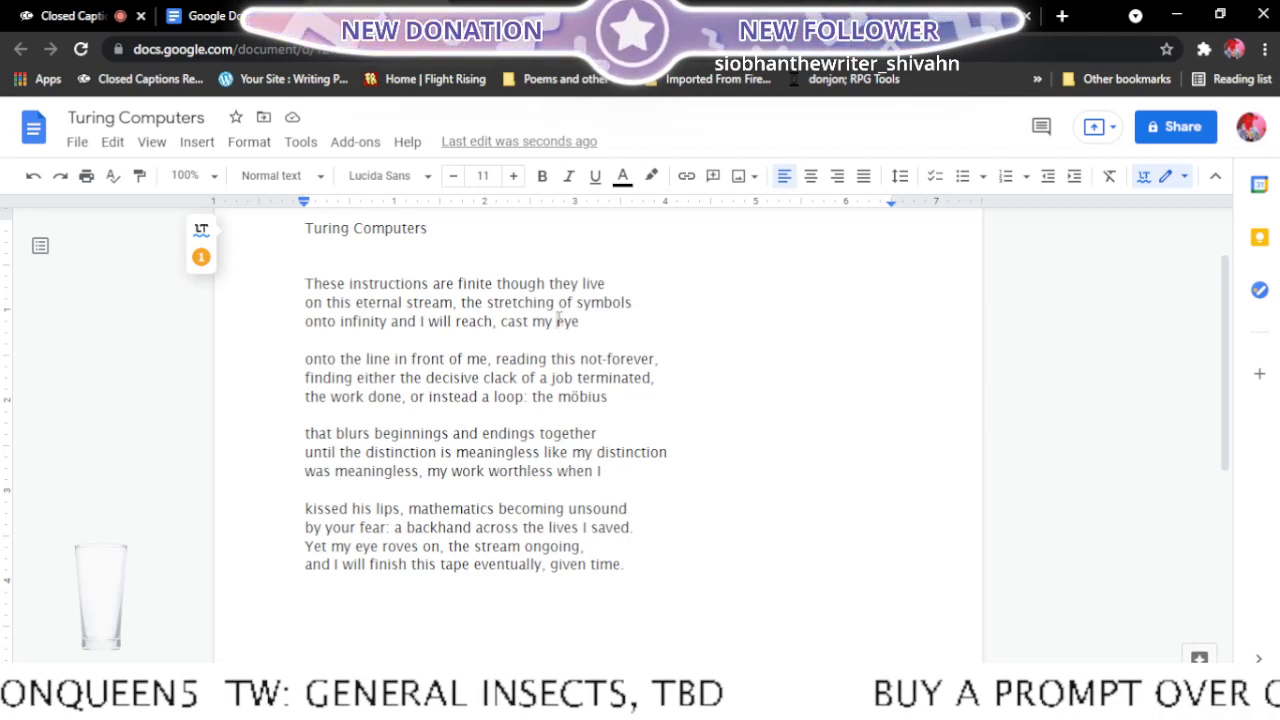
- Insert the word "appled" before "eye" in the first stanza's last line
{"action": "left_click", "coordinate": [558, 321]}
{"action": "type", "text": "apple"}
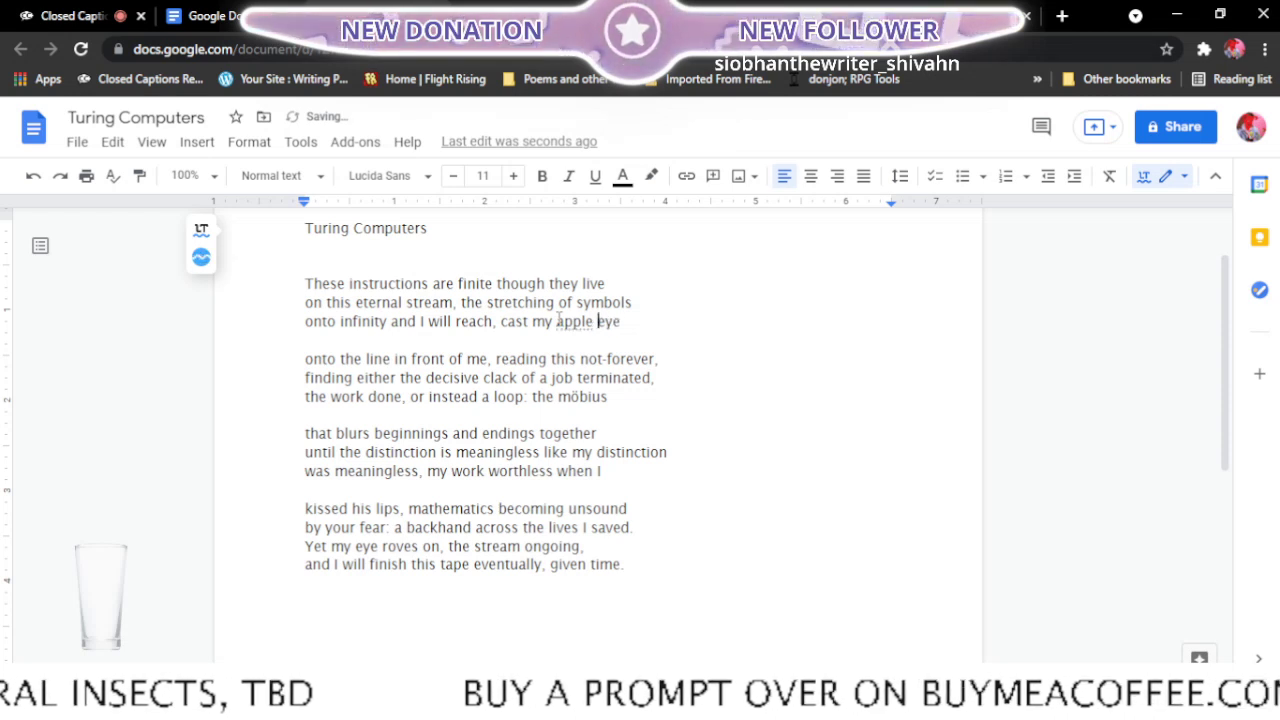
{"action": "key", "text": "Left"}
{"action": "type", "text": "d"}
{"action": "key", "text": "Right"}
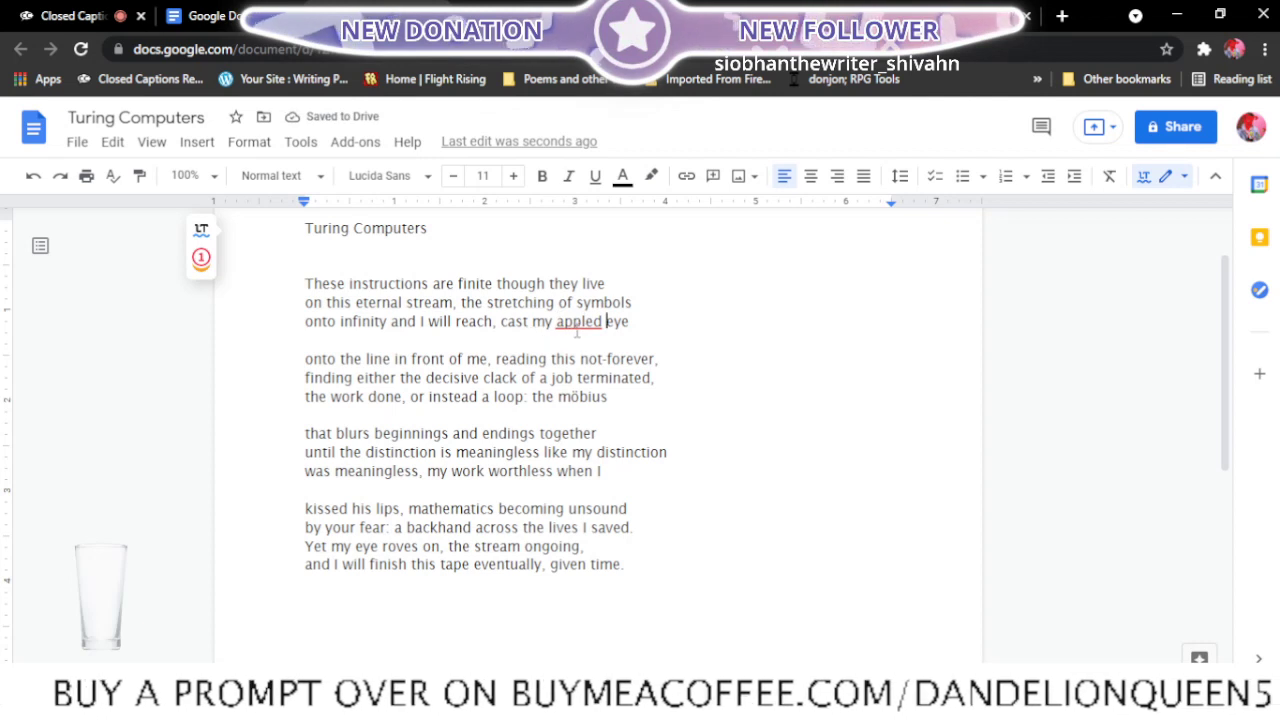
- Add the flagged word "appled" to the spell checker's personal dictionary
{"action": "left_click", "coordinate": [593, 320]}
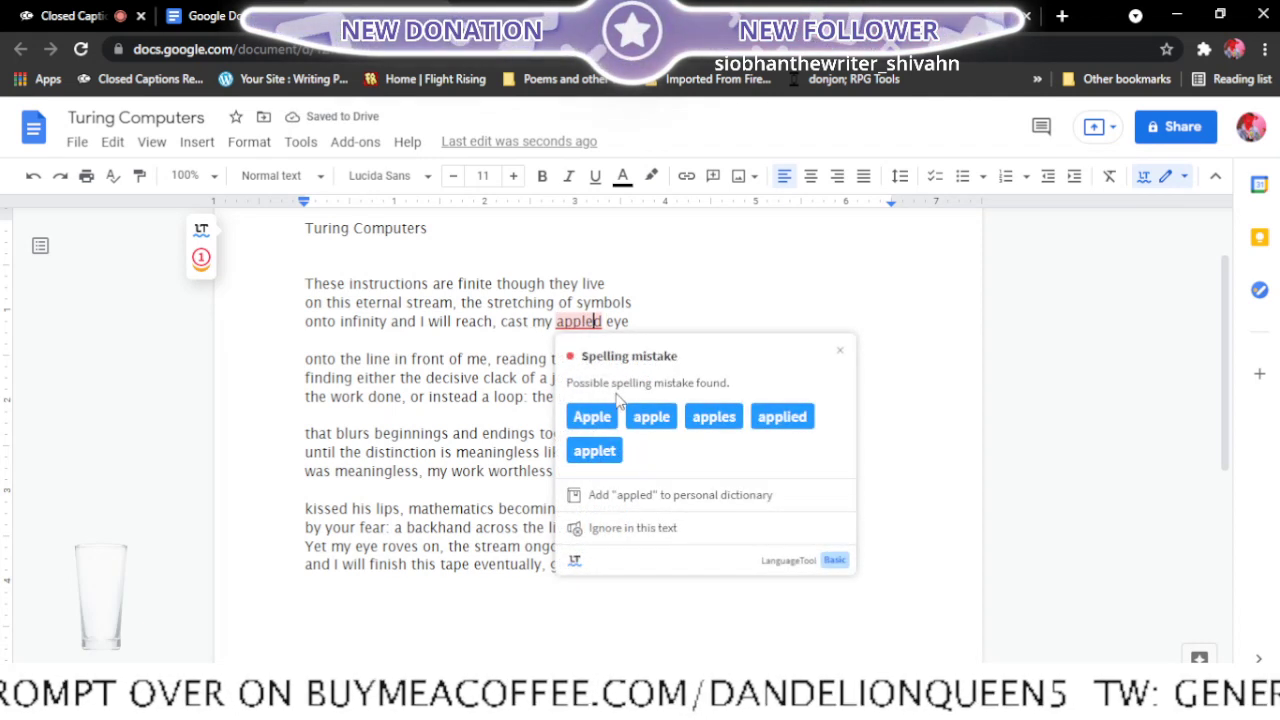
{"action": "left_click", "coordinate": [688, 496]}
{"action": "left_click", "coordinate": [719, 333]}
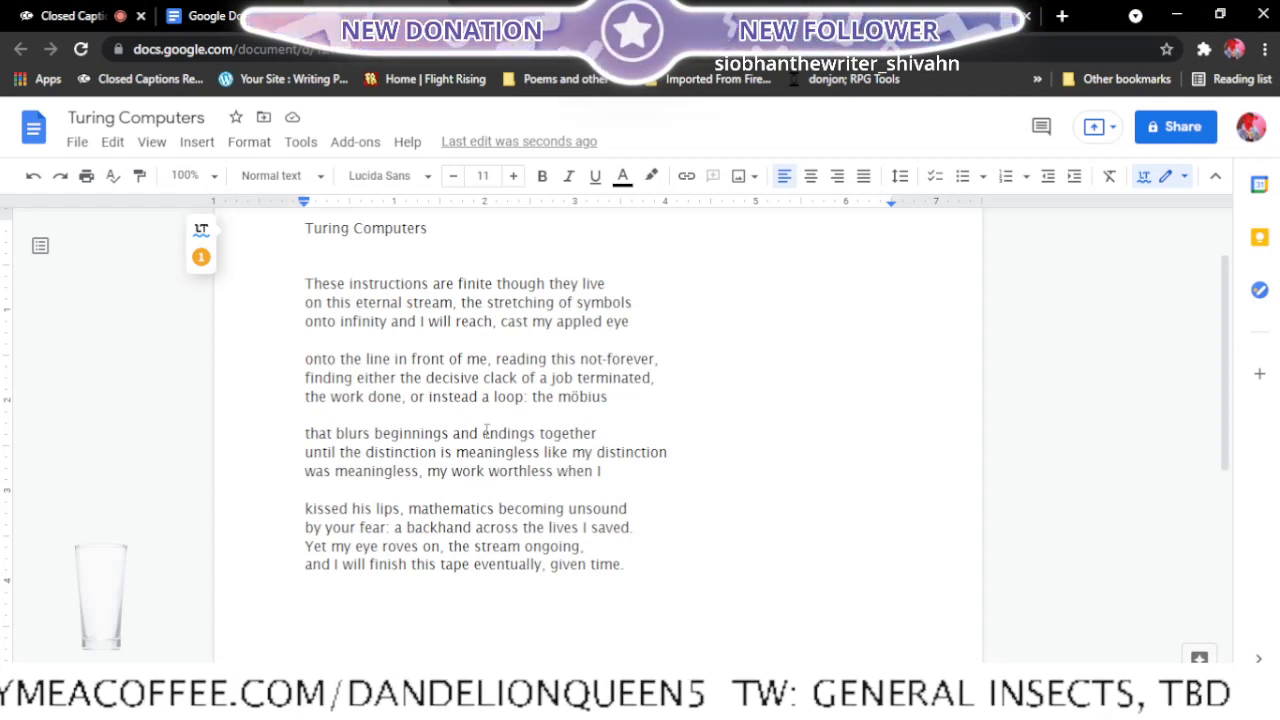
- Move "that blurs" up to the end of the second stanza and start the third stanza with "beginnings and endings together"
{"action": "left_click", "coordinate": [305, 433]}
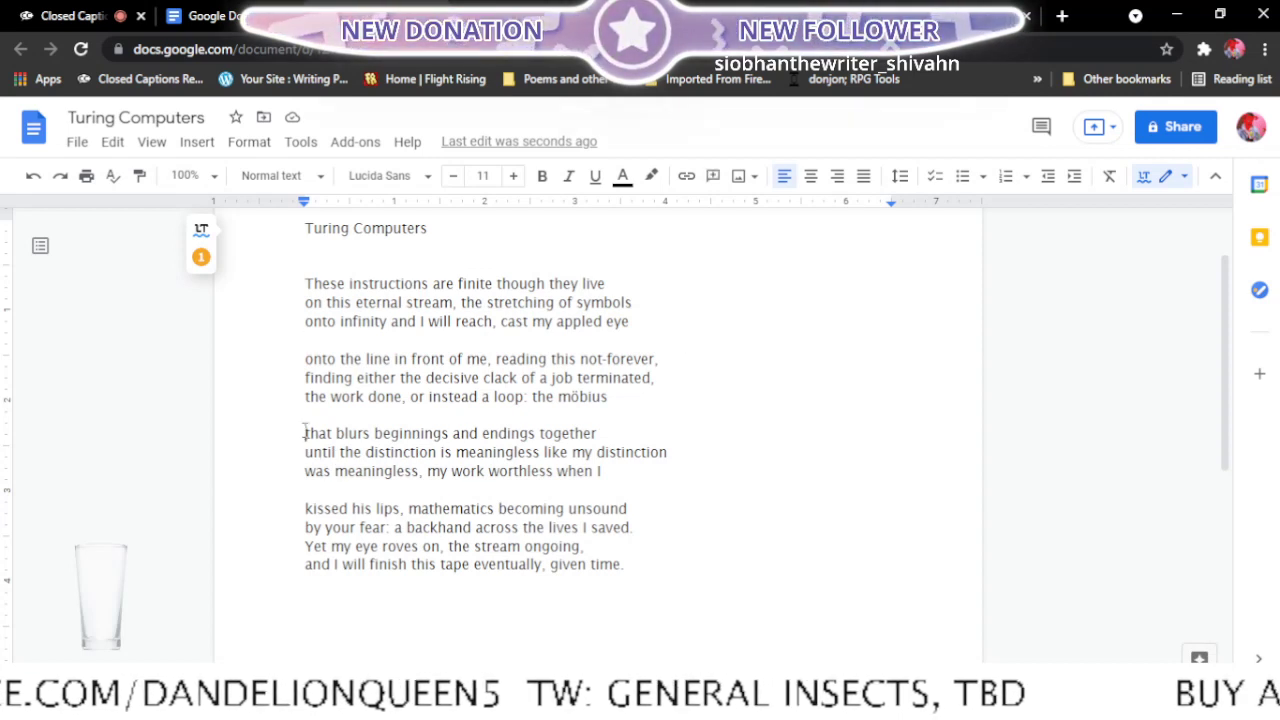
{"action": "key", "text": "BackSpace"}
{"action": "key", "text": "BackSpace"}
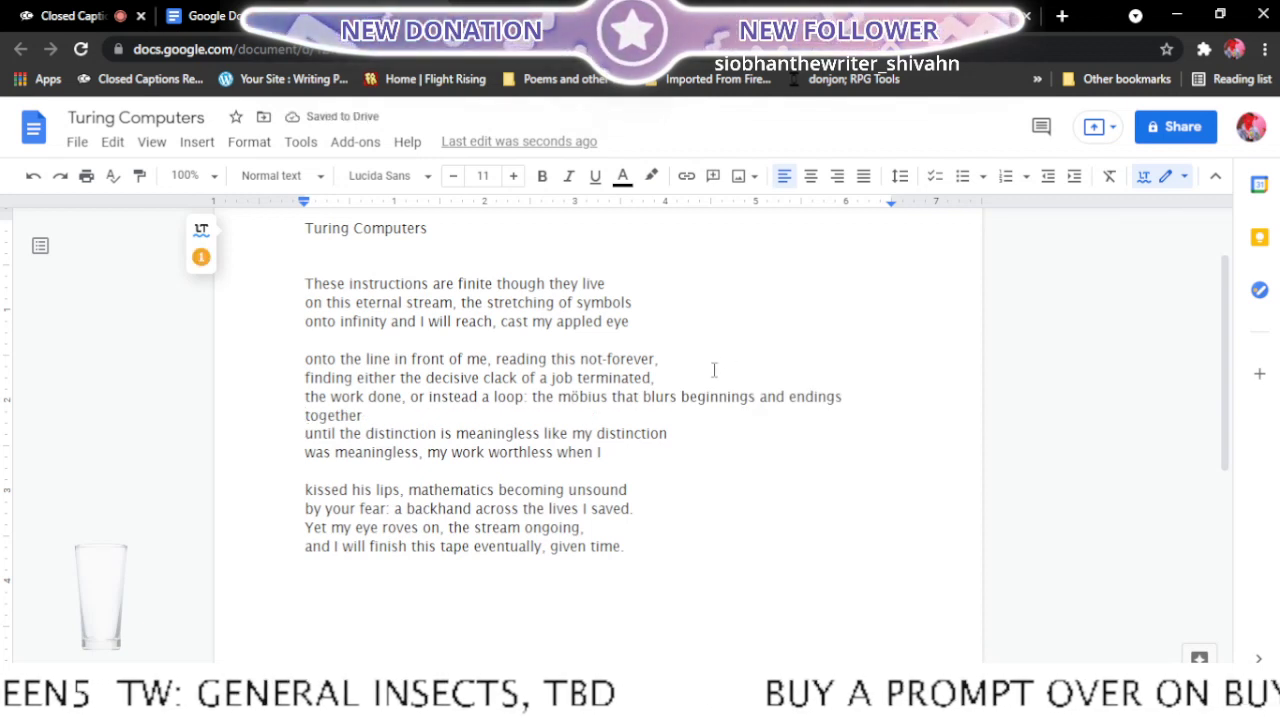
{"action": "left_click", "coordinate": [686, 406]}
{"action": "key", "text": "Return"}
{"action": "key", "text": "Return"}
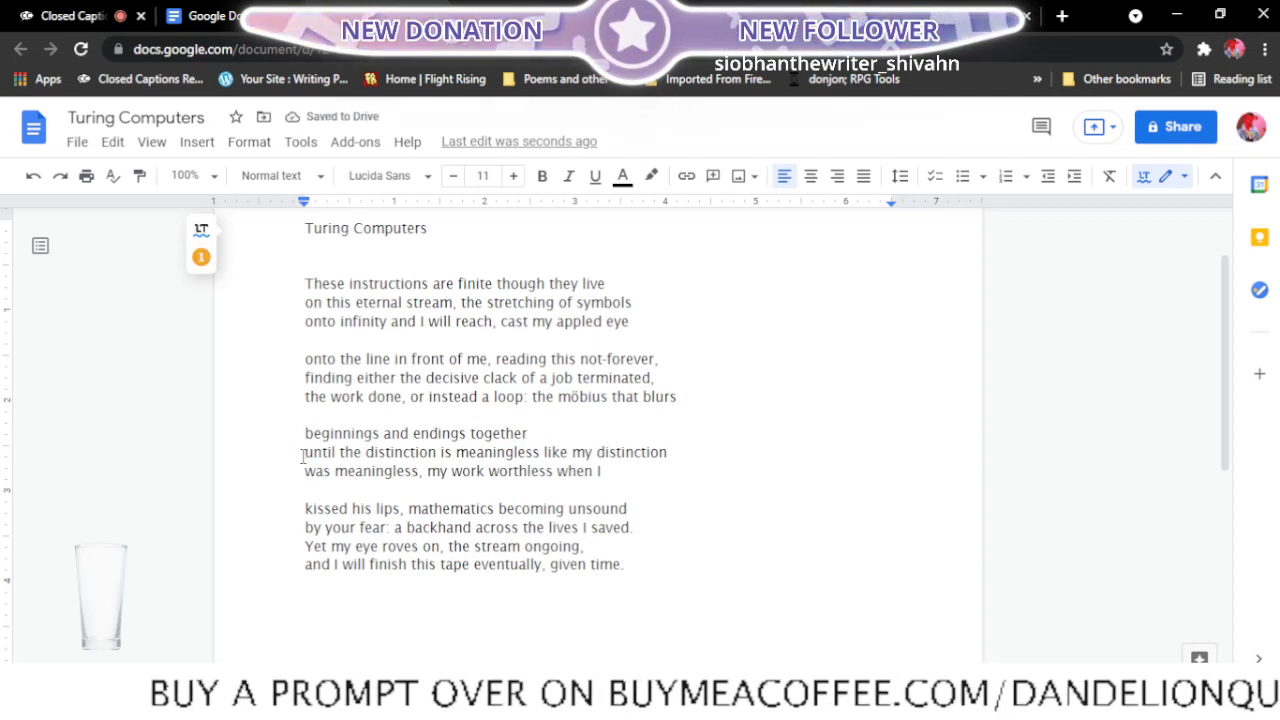
- Join "until the distinction" to the third stanza's first line and start its second line with "is meaningless"
{"action": "key", "text": "BackSpace"}
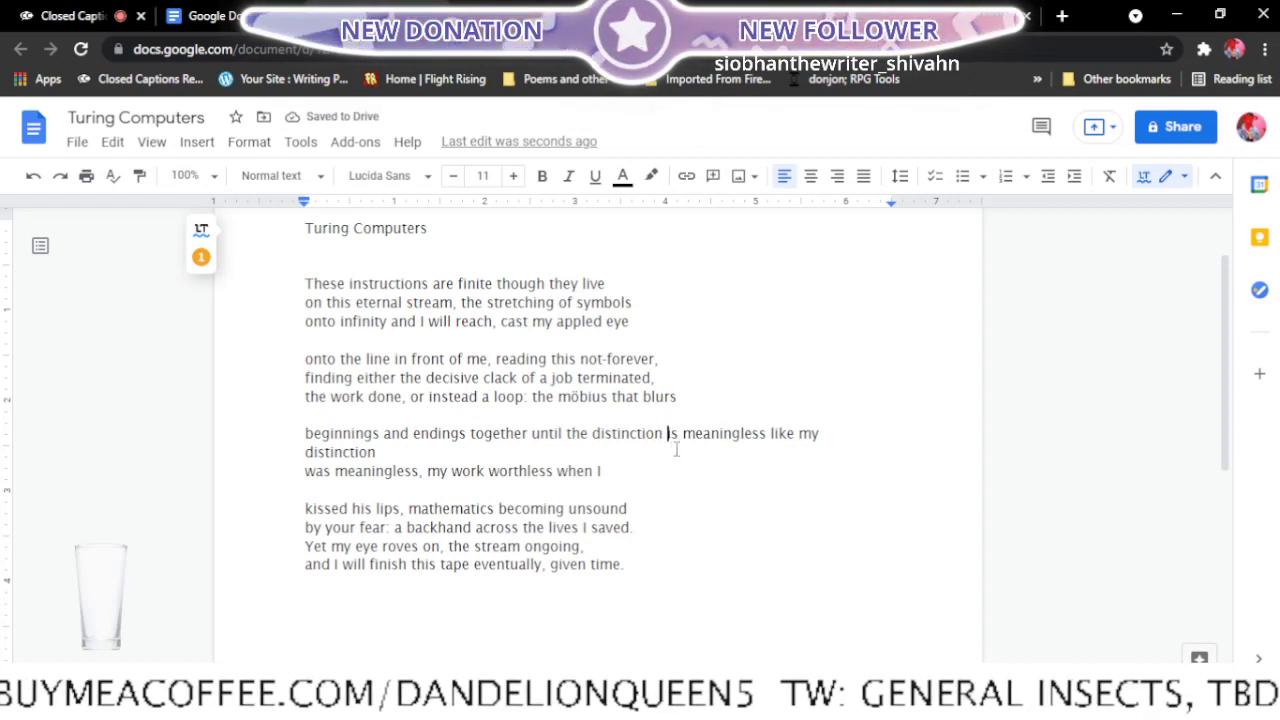
{"action": "left_click", "coordinate": [669, 438]}
{"action": "key", "text": "Return"}
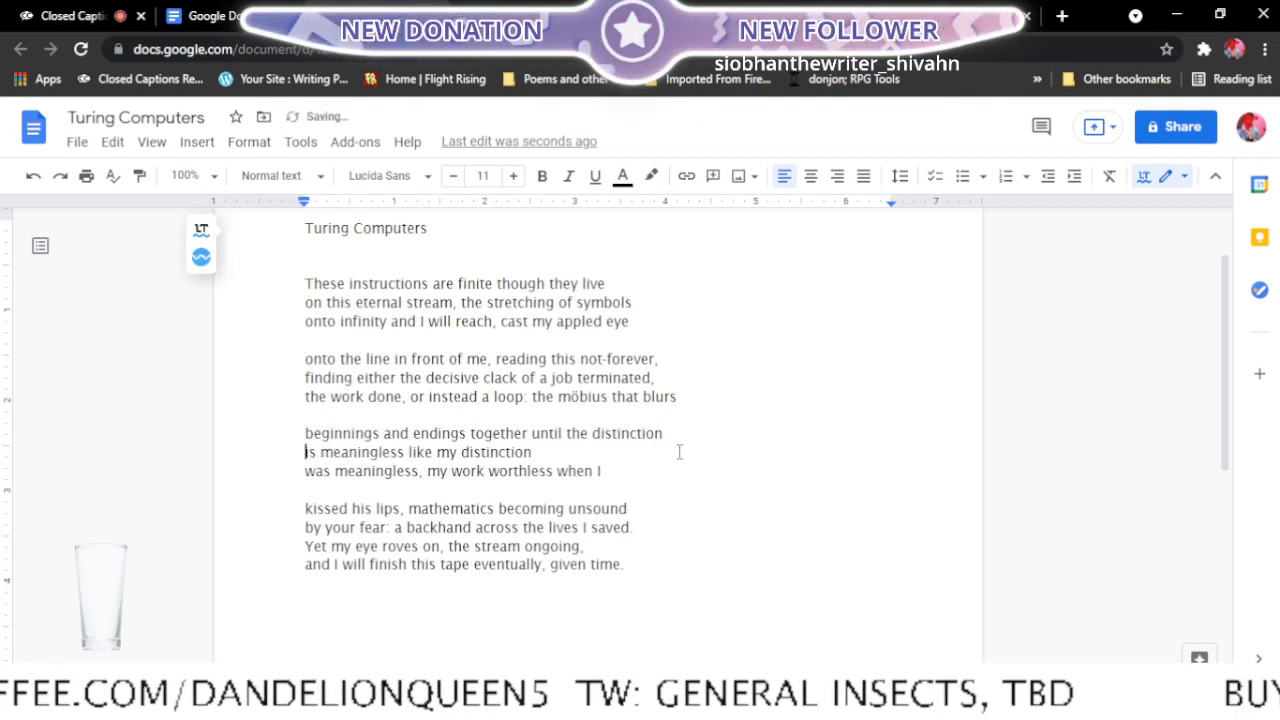
- Join "was meaningless," to the third stanza's second line and start its third line with "my work worthless"
{"action": "key", "text": "Down"}
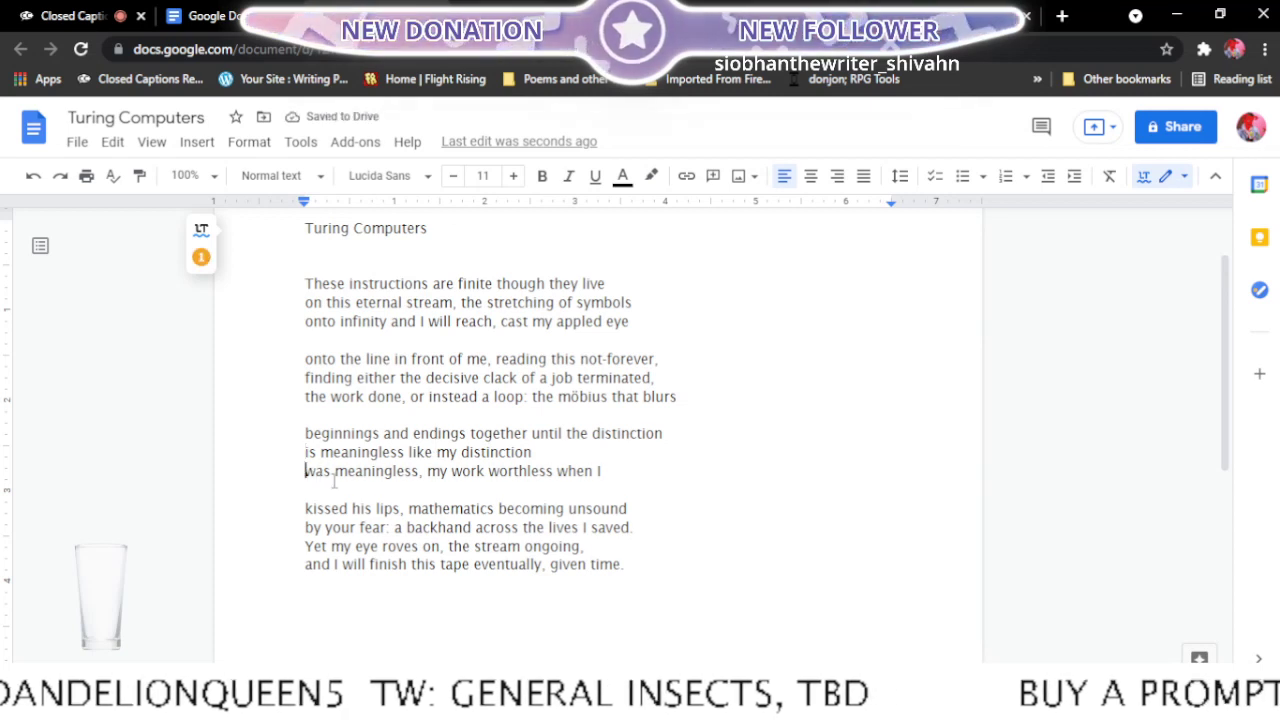
{"action": "key", "text": "BackSpace"}
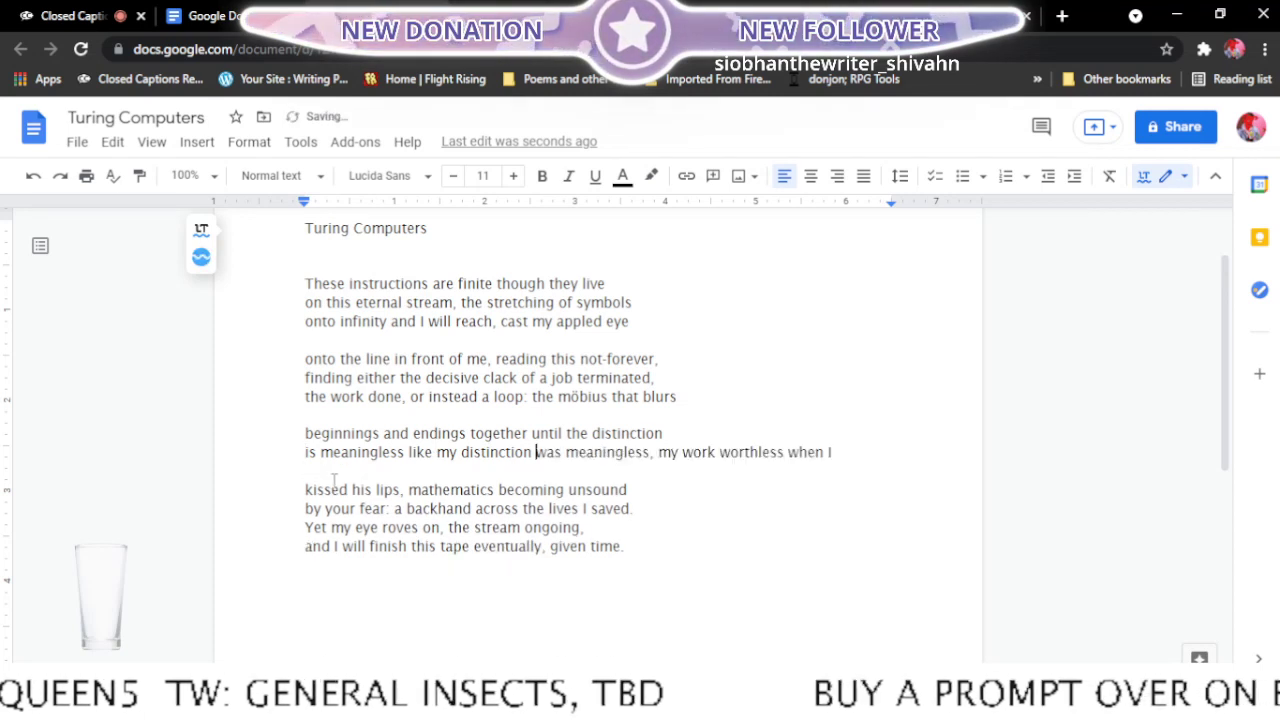
{"action": "left_click", "coordinate": [658, 452]}
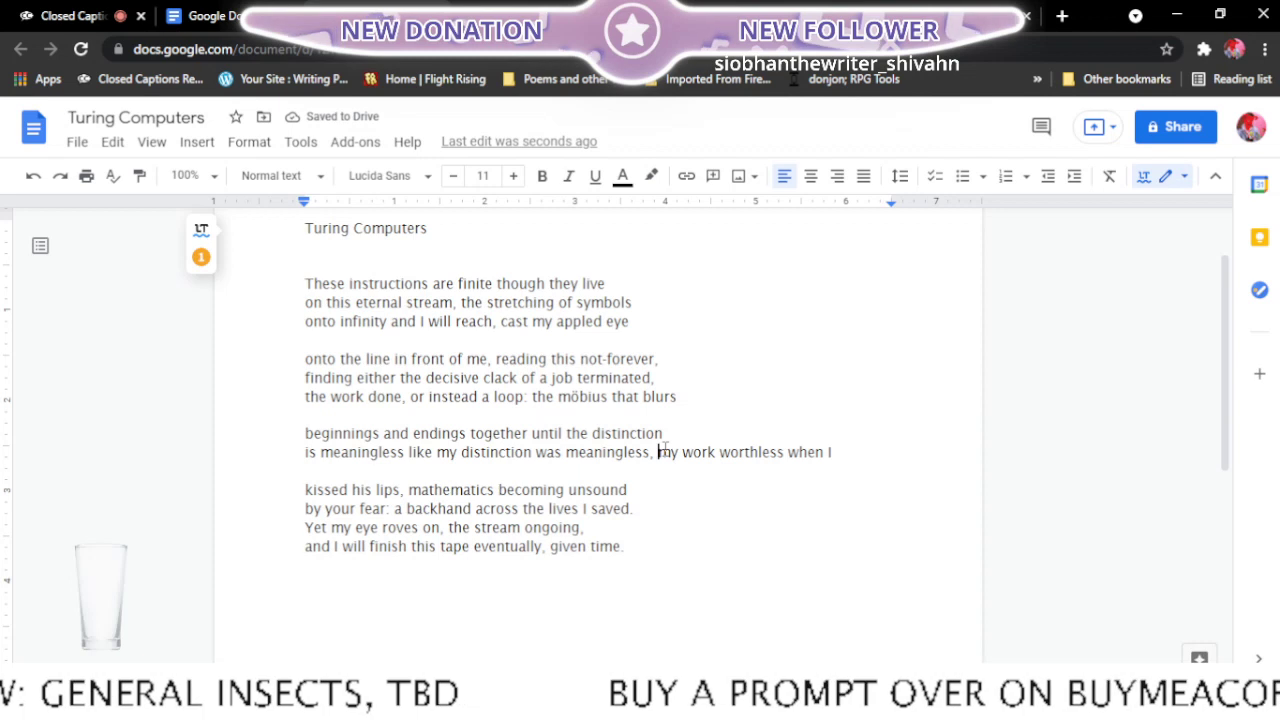
{"action": "key", "text": "Return"}
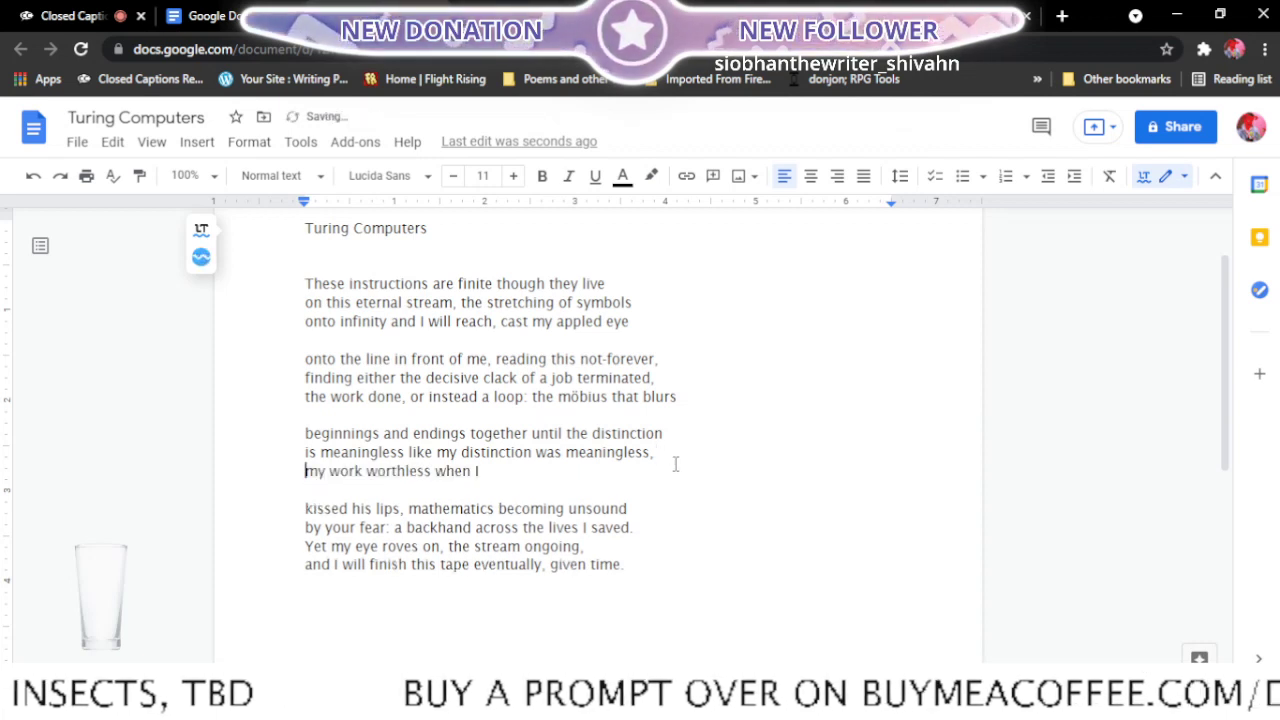
- Move "kissed his lips, mathematics" up to the third stanza's last line and begin the fourth stanza with "becoming unsound"
{"action": "left_click", "coordinate": [306, 511]}
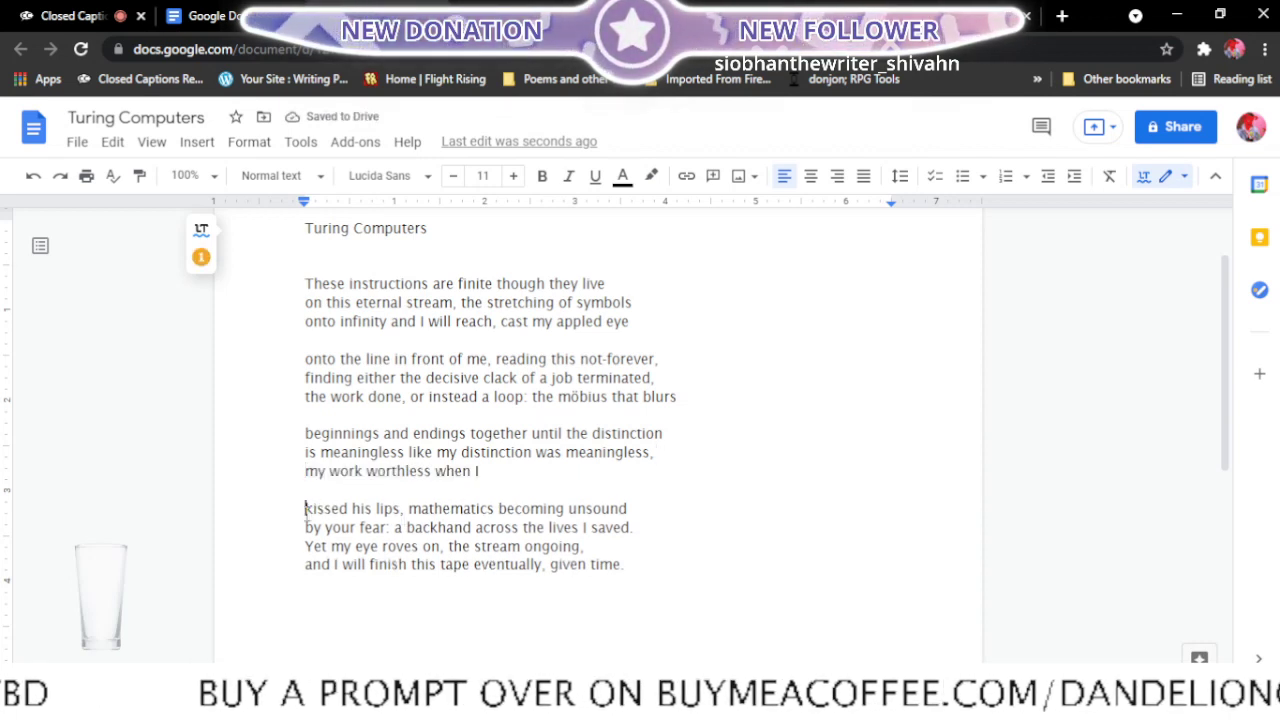
{"action": "key", "text": "BackSpace"}
{"action": "key", "text": "BackSpace"}
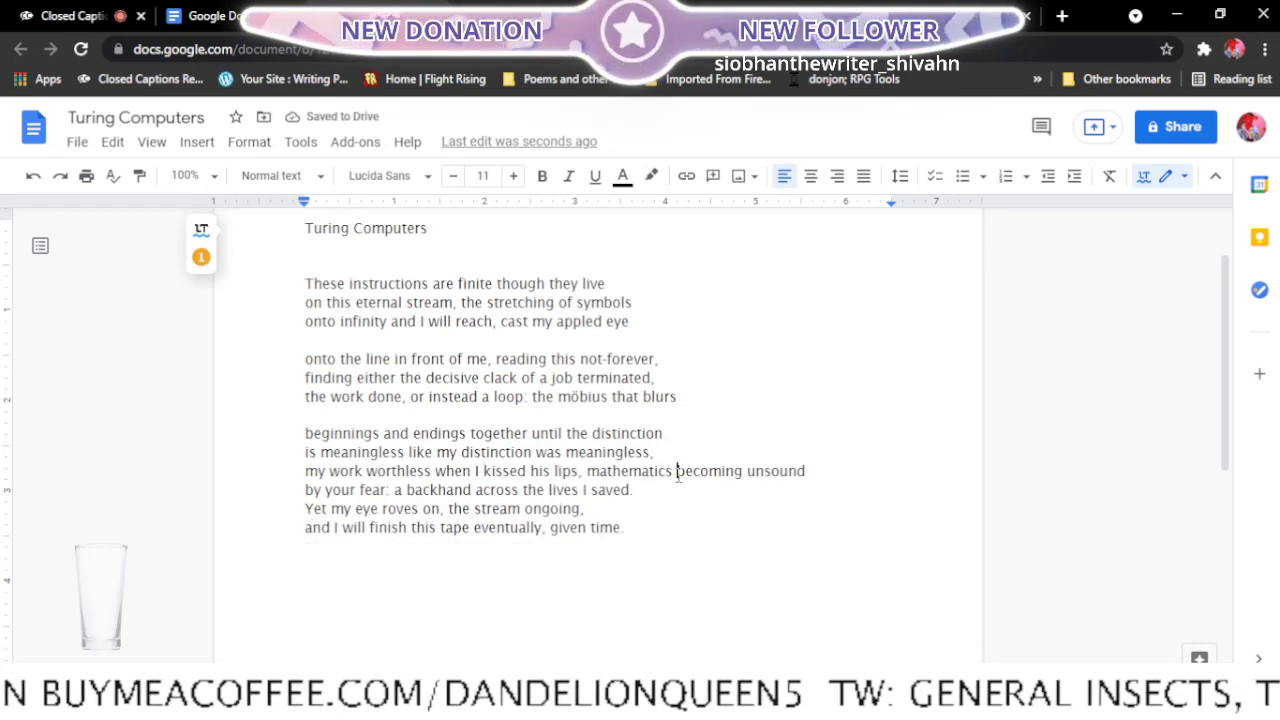
{"action": "key", "text": "Return"}
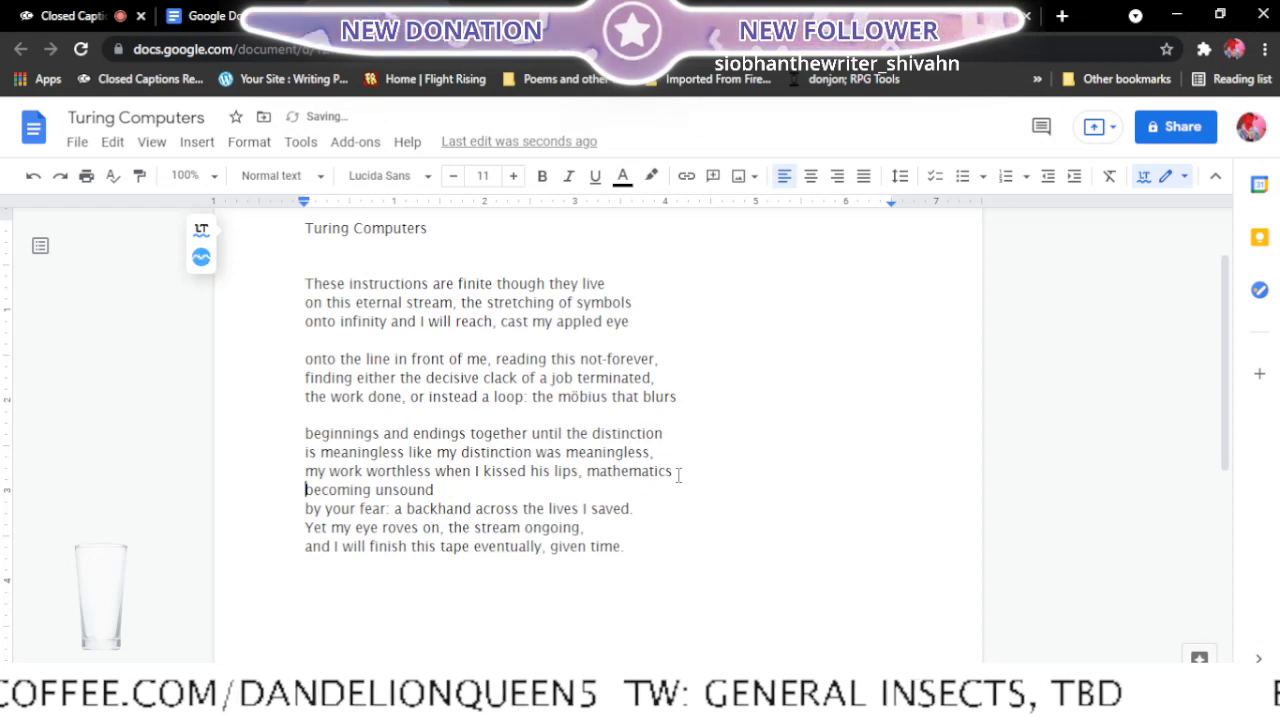
{"action": "key", "text": "Return"}
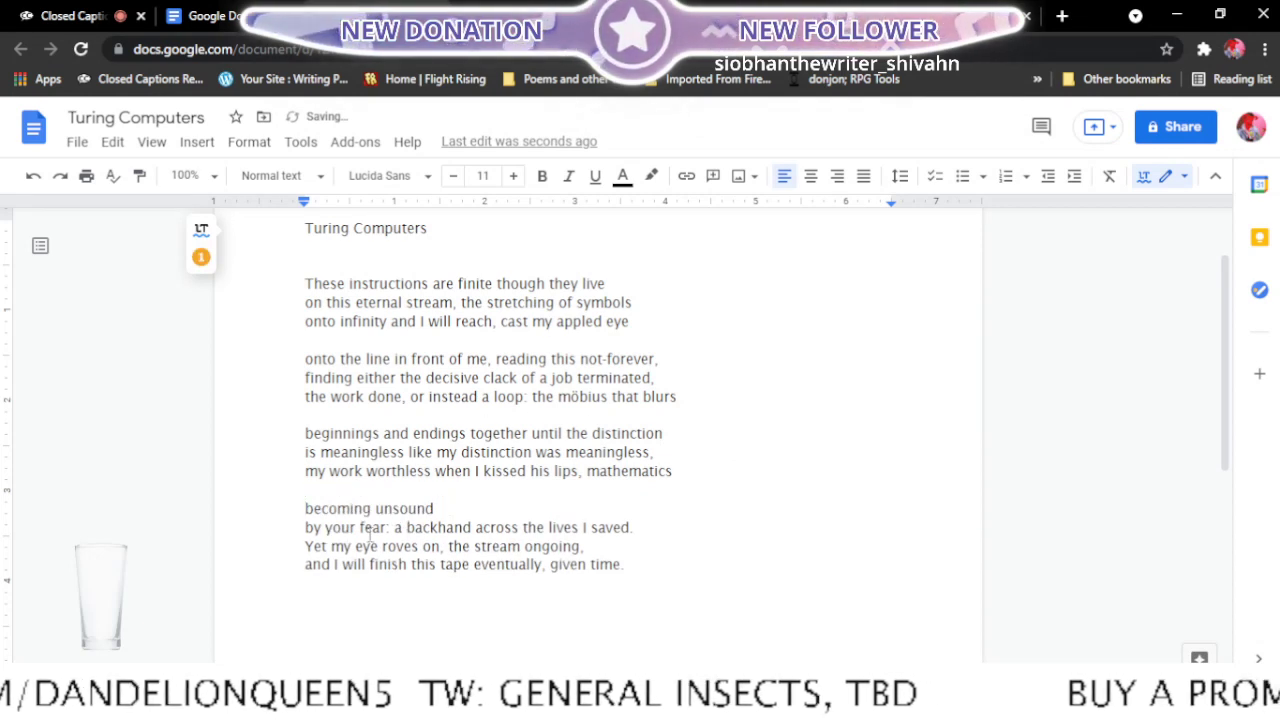
- Join "by your fear: a backhand across" to the fourth stanza's first line and start its second line with "the lives I saved."
{"action": "left_click", "coordinate": [305, 527]}
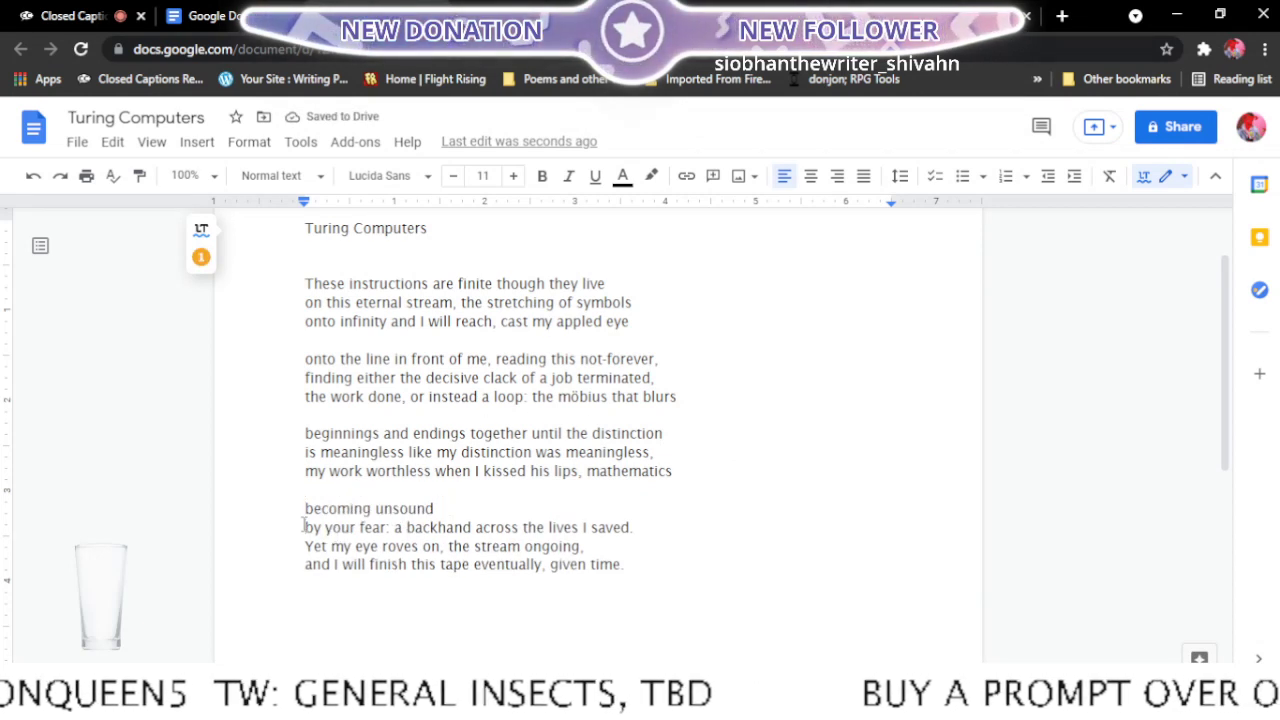
{"action": "key", "text": "BackSpace"}
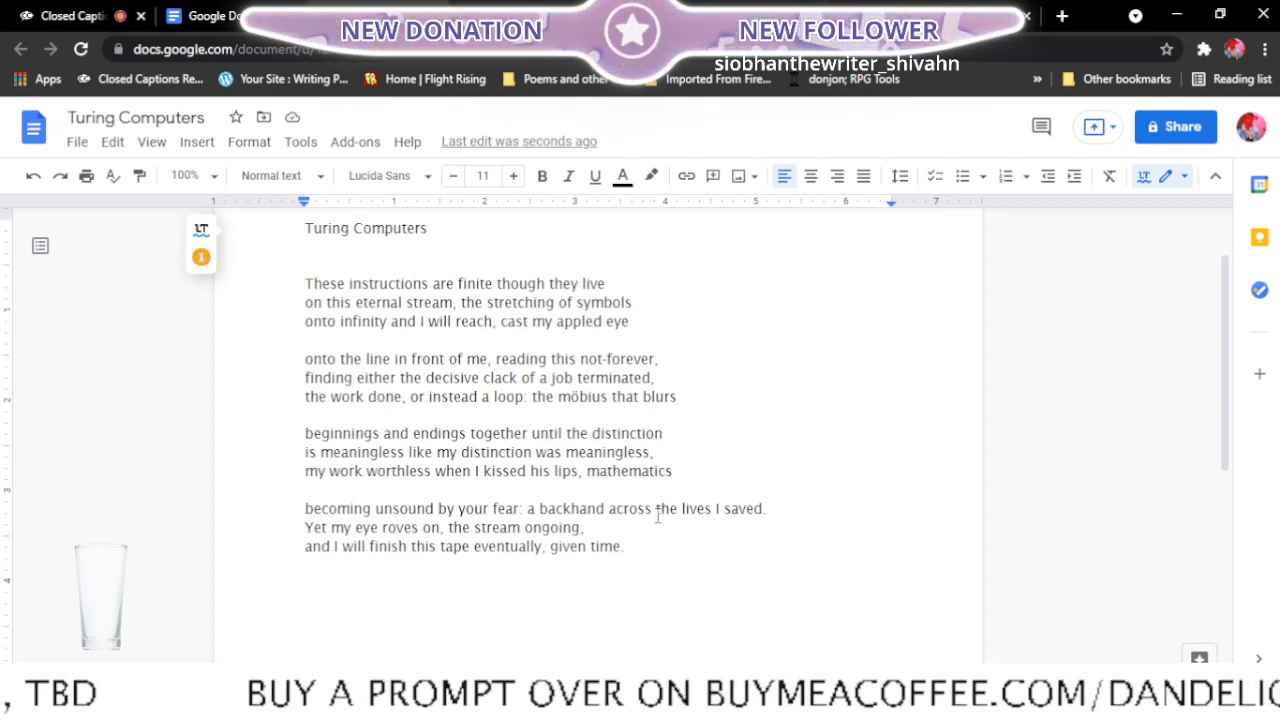
{"action": "key", "text": "Return"}
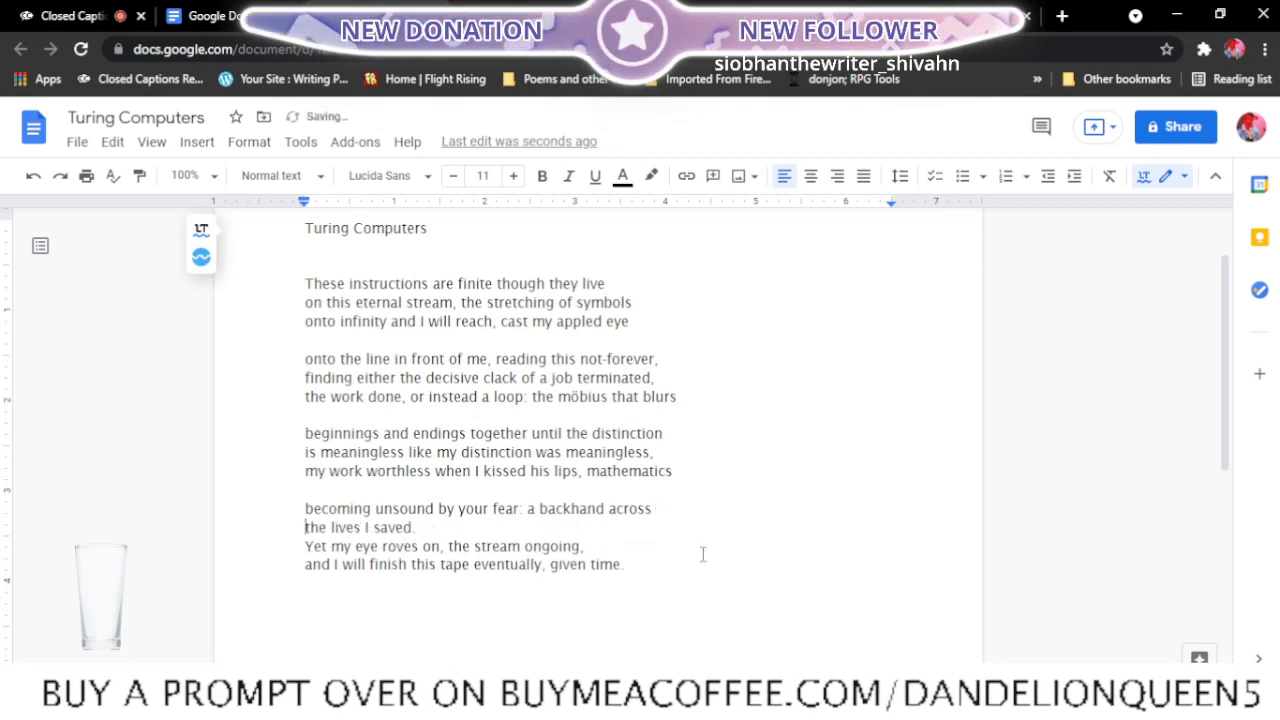
- Rebreak the fourth stanza's ending so its second line ends with "the stream" and its last reads "ongoing, and I will finish this tape eventually, given time."
{"action": "key", "text": "Down"}
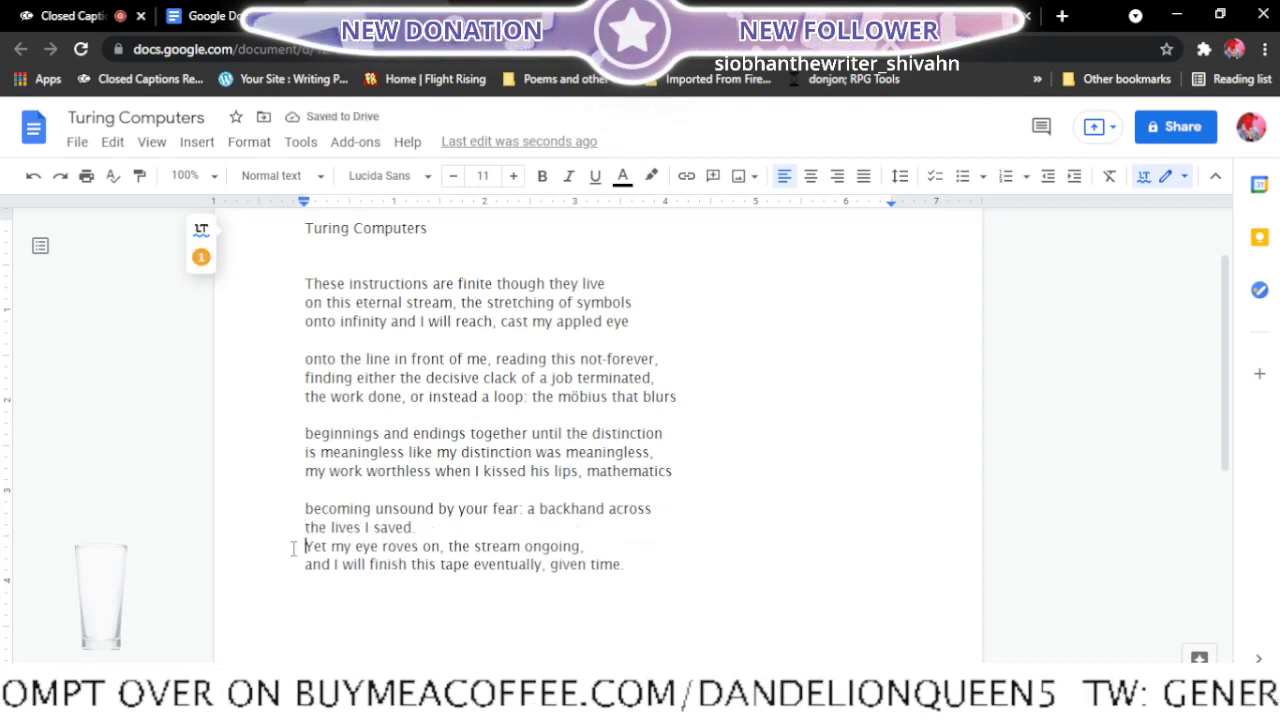
{"action": "key", "text": "BackSpace"}
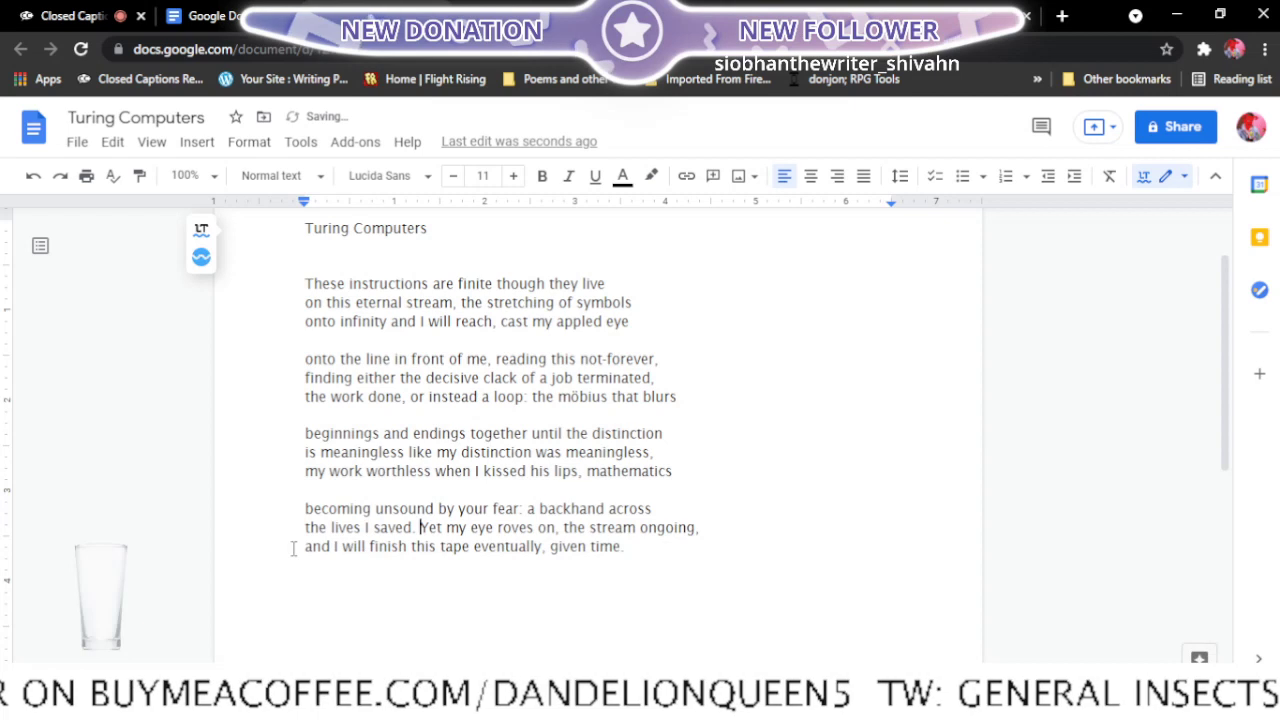
{"action": "left_click", "coordinate": [640, 527]}
{"action": "key", "text": "Return"}
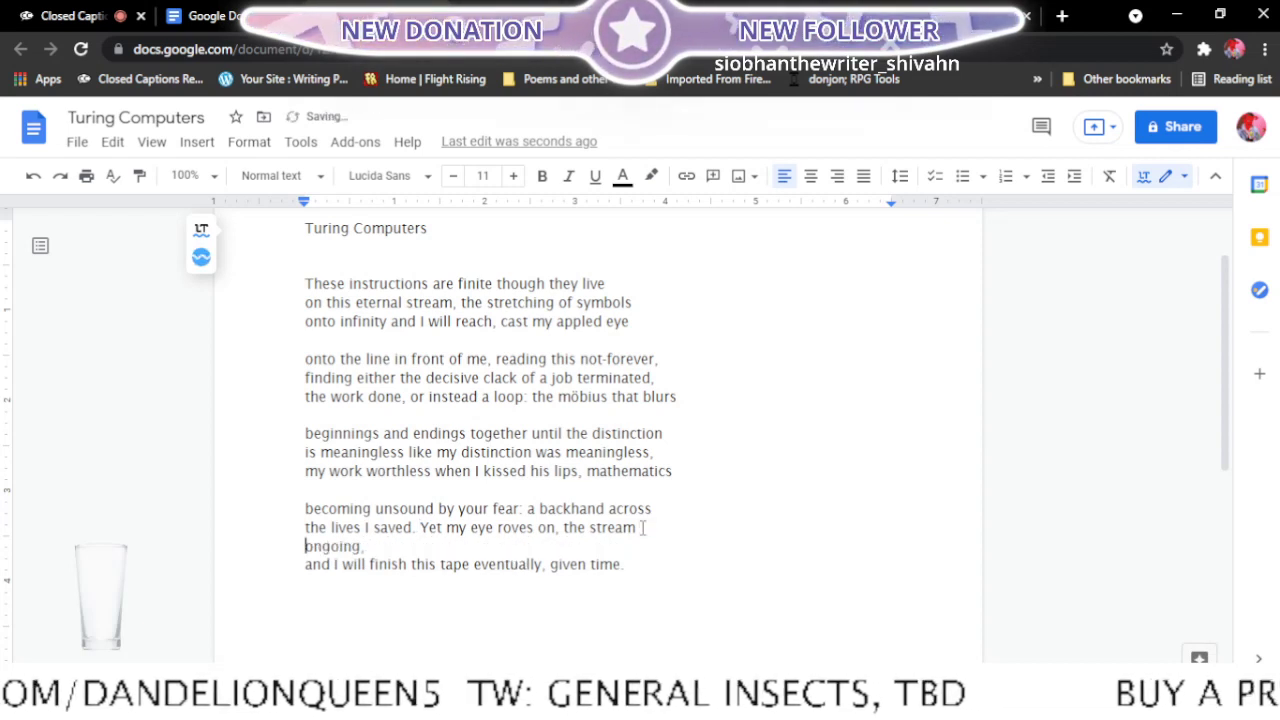
{"action": "left_click", "coordinate": [297, 562]}
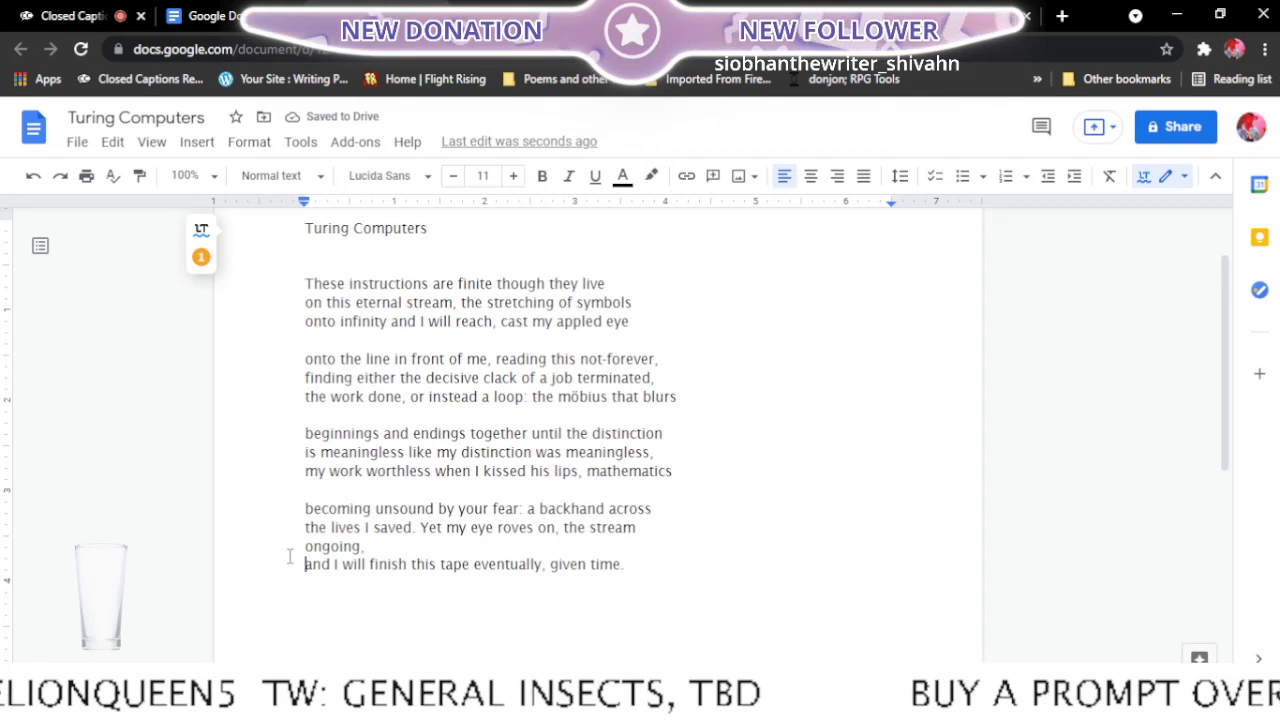
{"action": "key", "text": "BackSpace"}
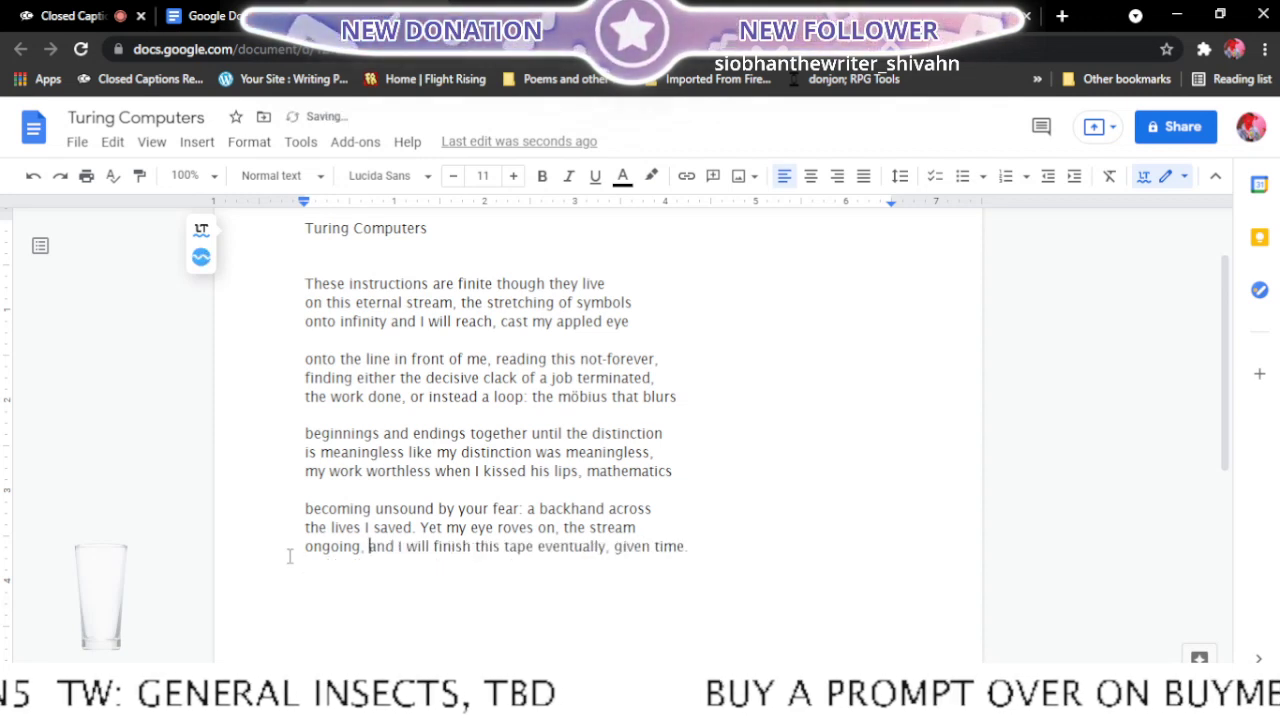
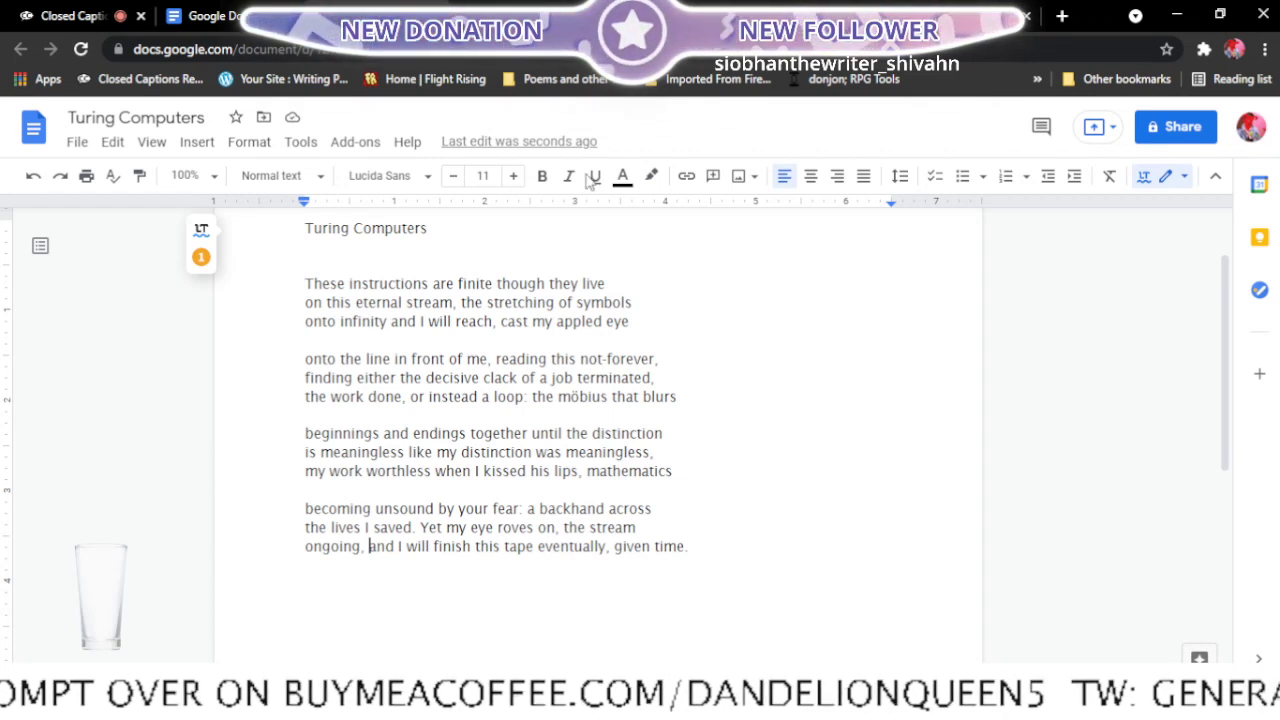
- Mark Turing Computers in the Final edits list with "<-ready but read to someone first" and close the poem's document
{"action": "left_click", "coordinate": [520, 16]}
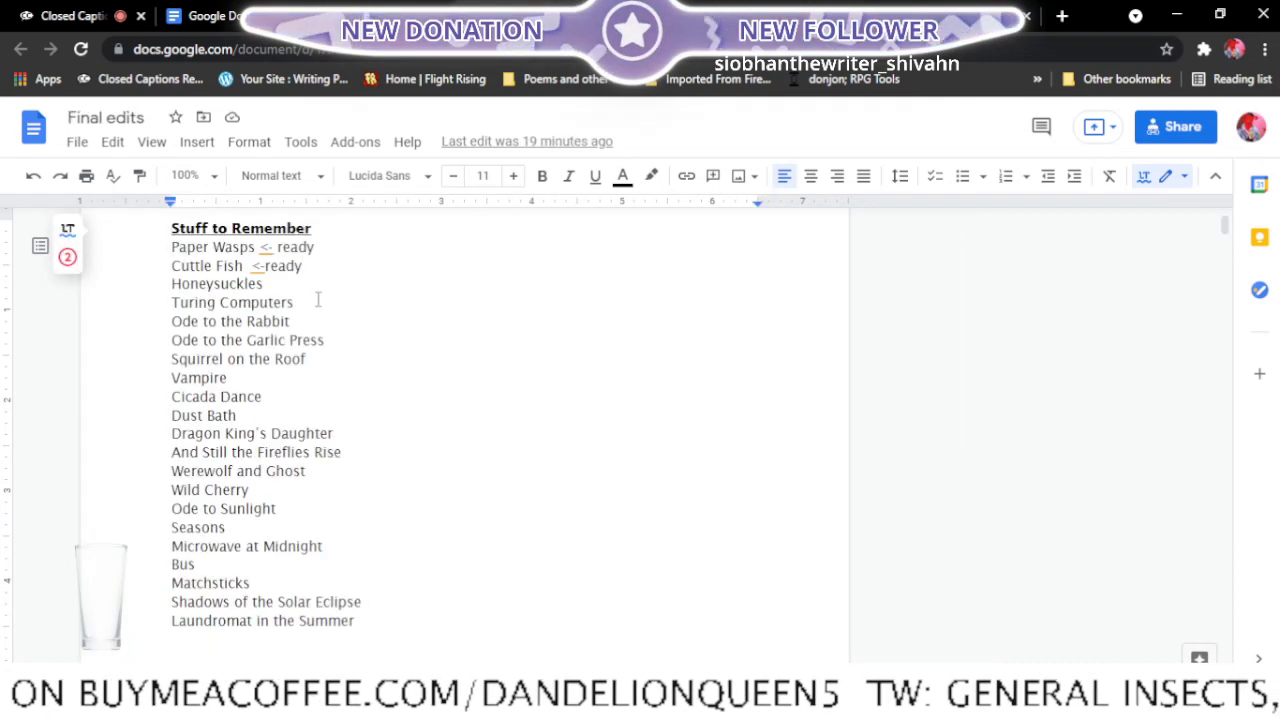
{"action": "left_click", "coordinate": [304, 302]}
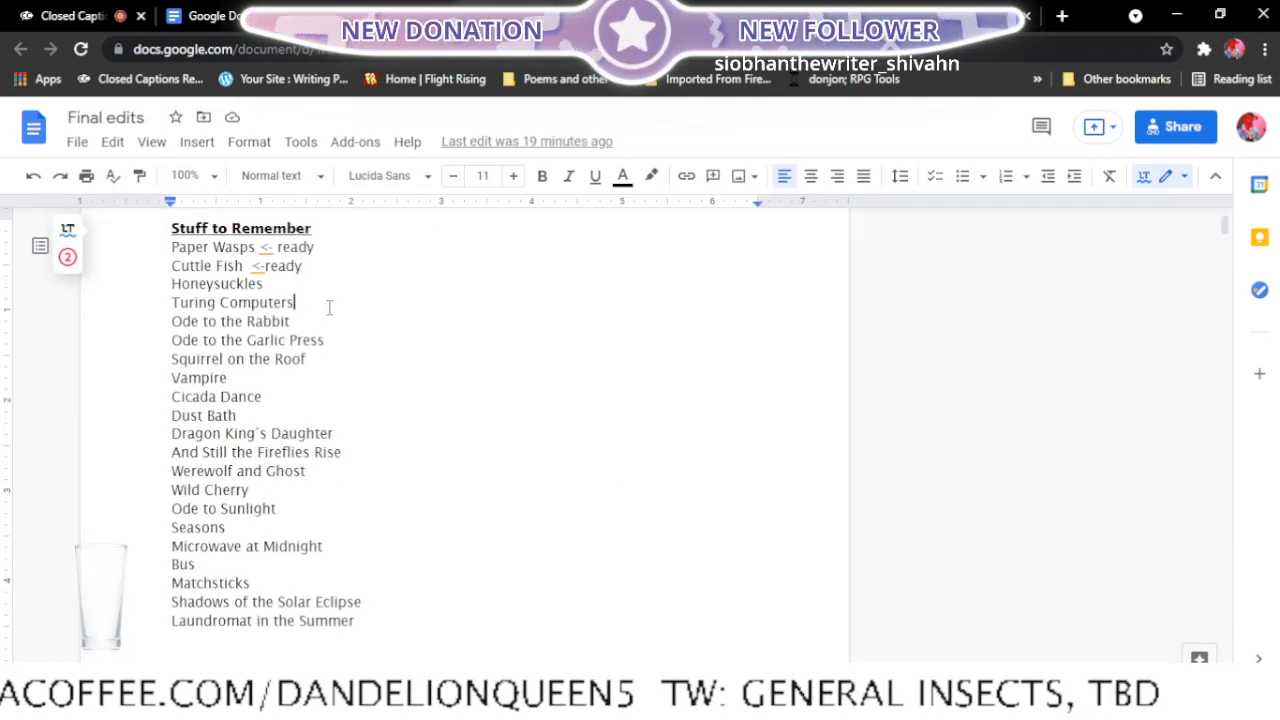
{"action": "type", "text": "<-"}
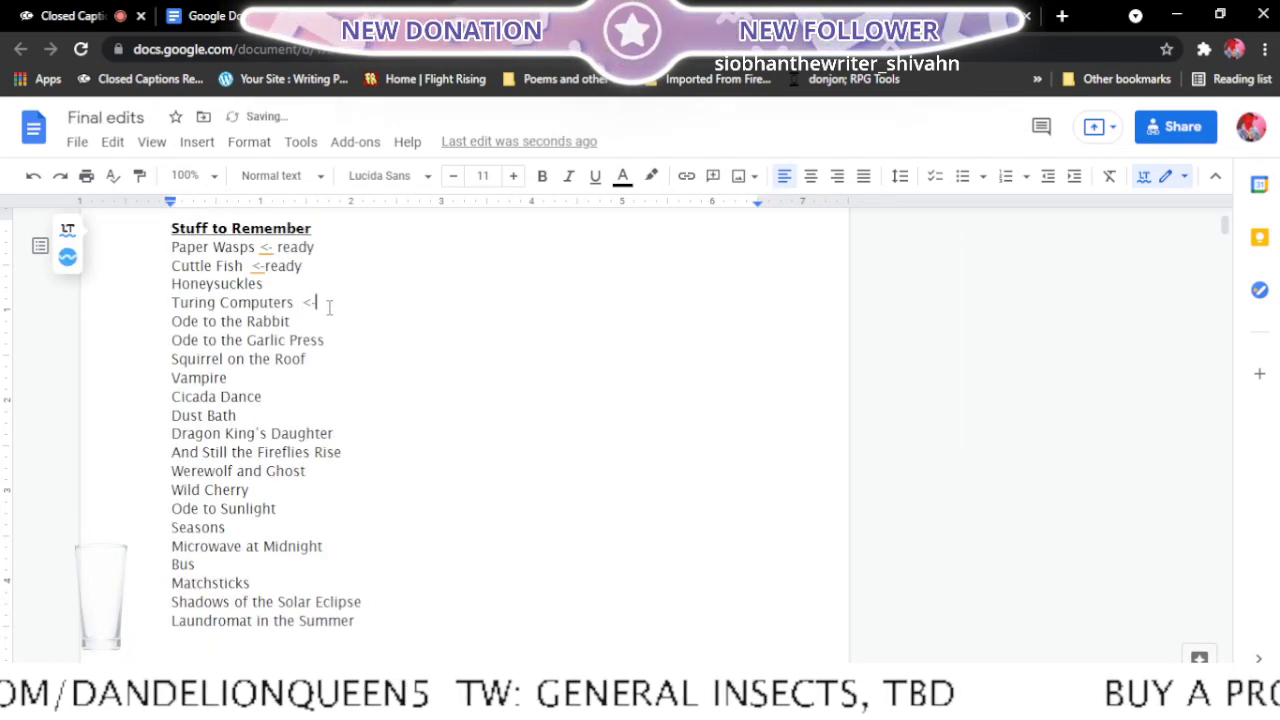
{"action": "type", "text": "ready"}
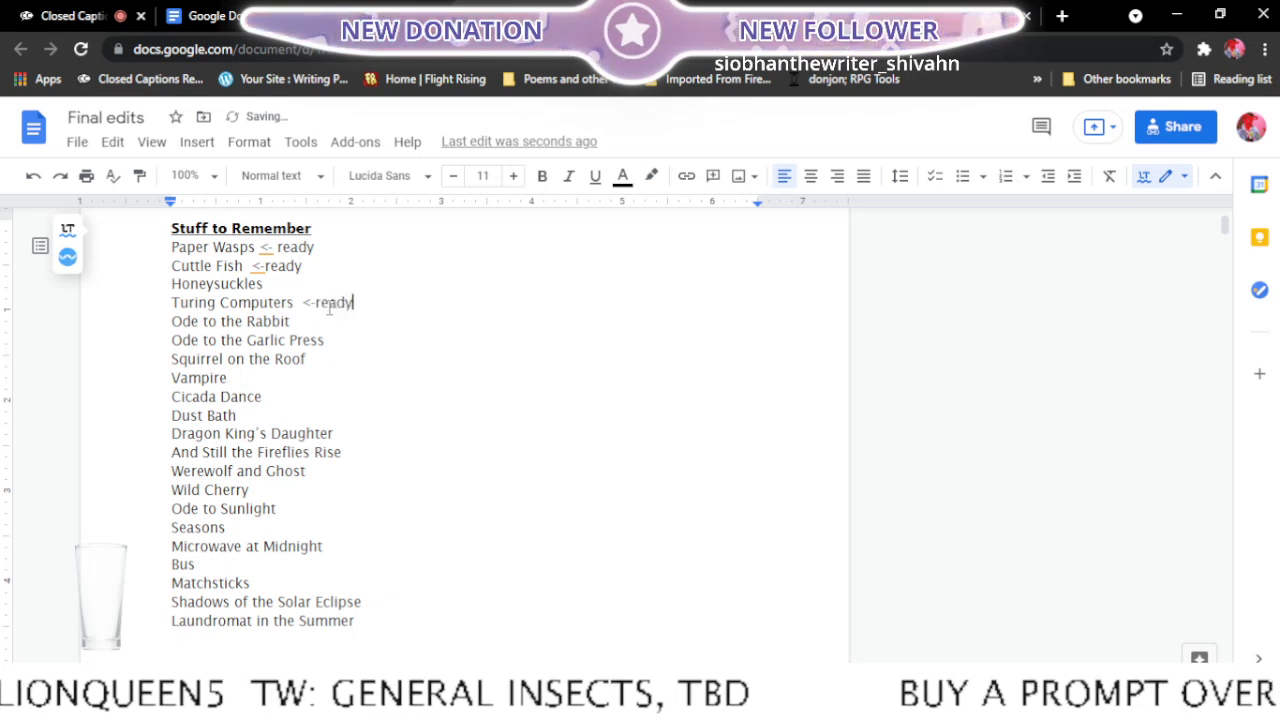
{"action": "type", "text": " but rea"}
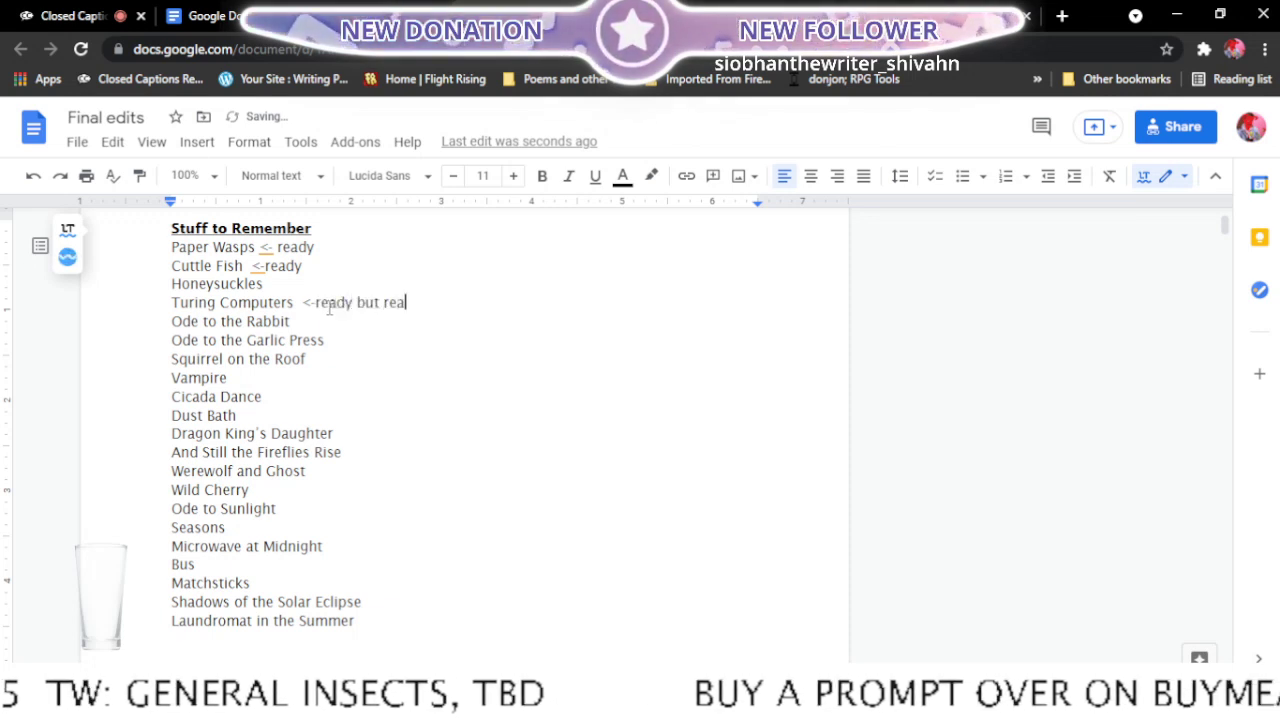
{"action": "type", "text": "d to someo"}
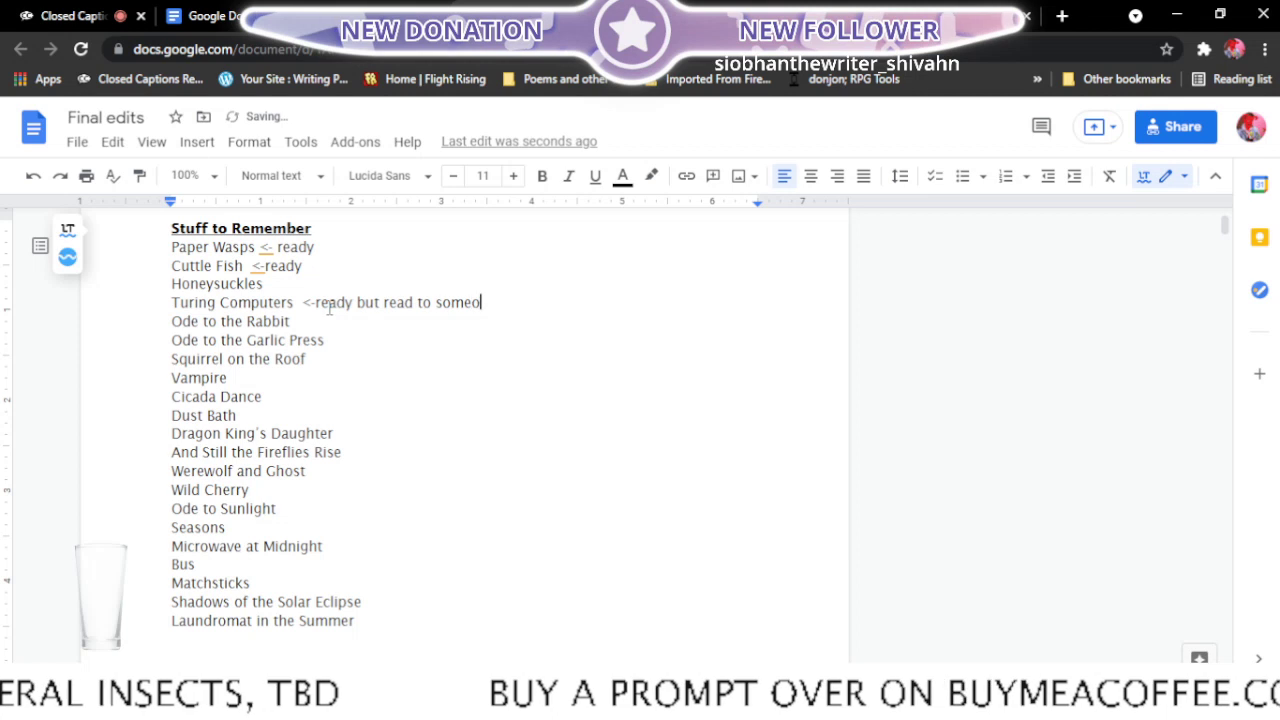
{"action": "type", "text": "ne first"}
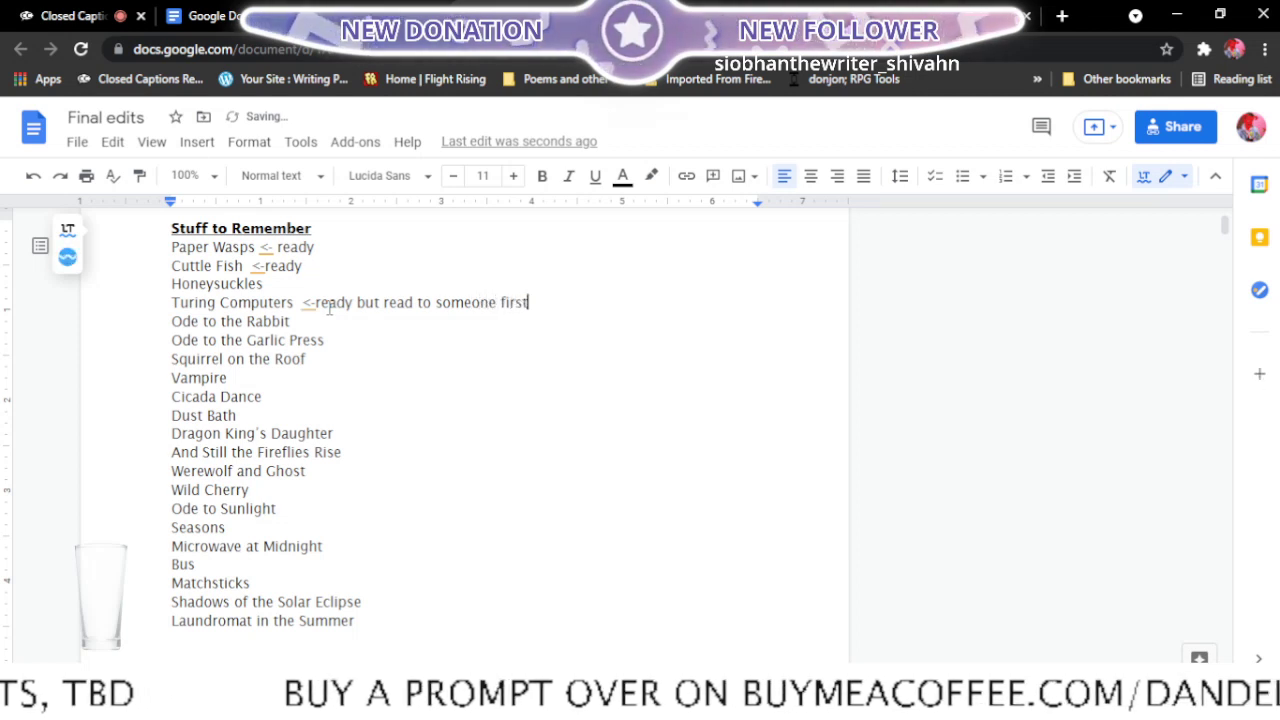
{"action": "left_click", "coordinate": [468, 16]}
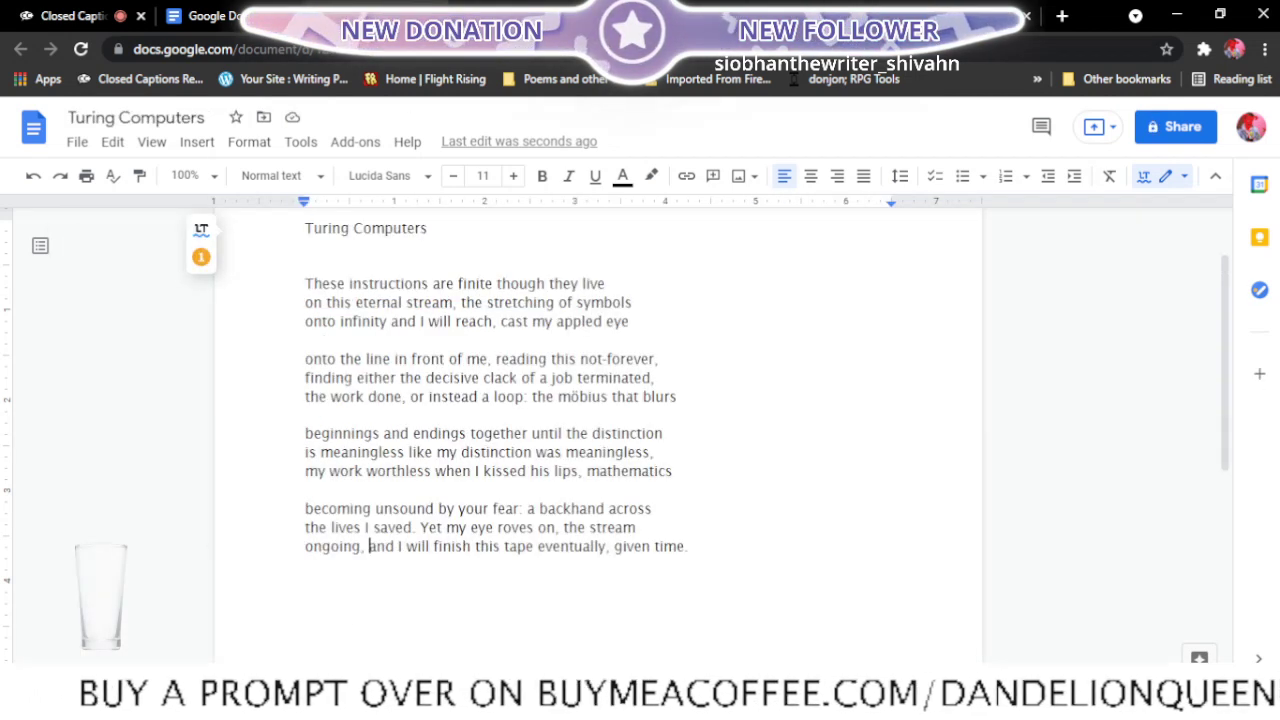
{"action": "left_click", "coordinate": [436, 16]}
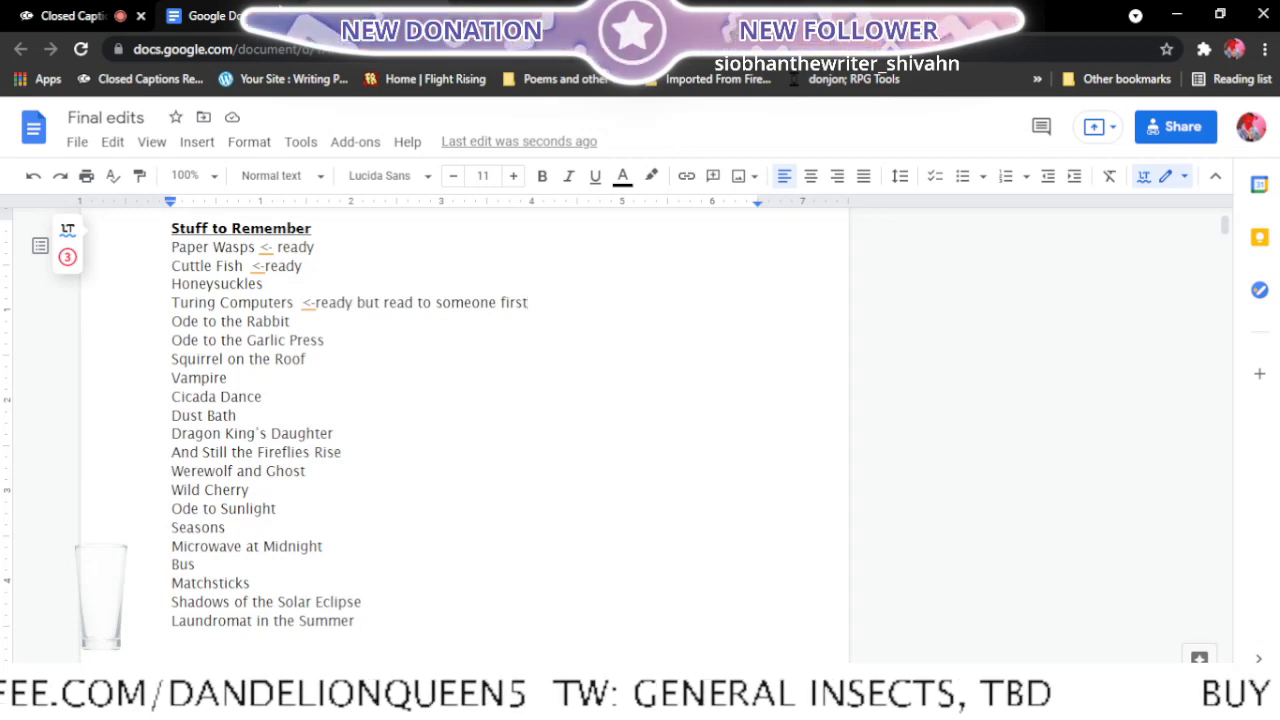
- Open the Ode to the rabbit document from the recent documents in a new tab and read through its stanzas
{"action": "left_click", "coordinate": [229, 10]}
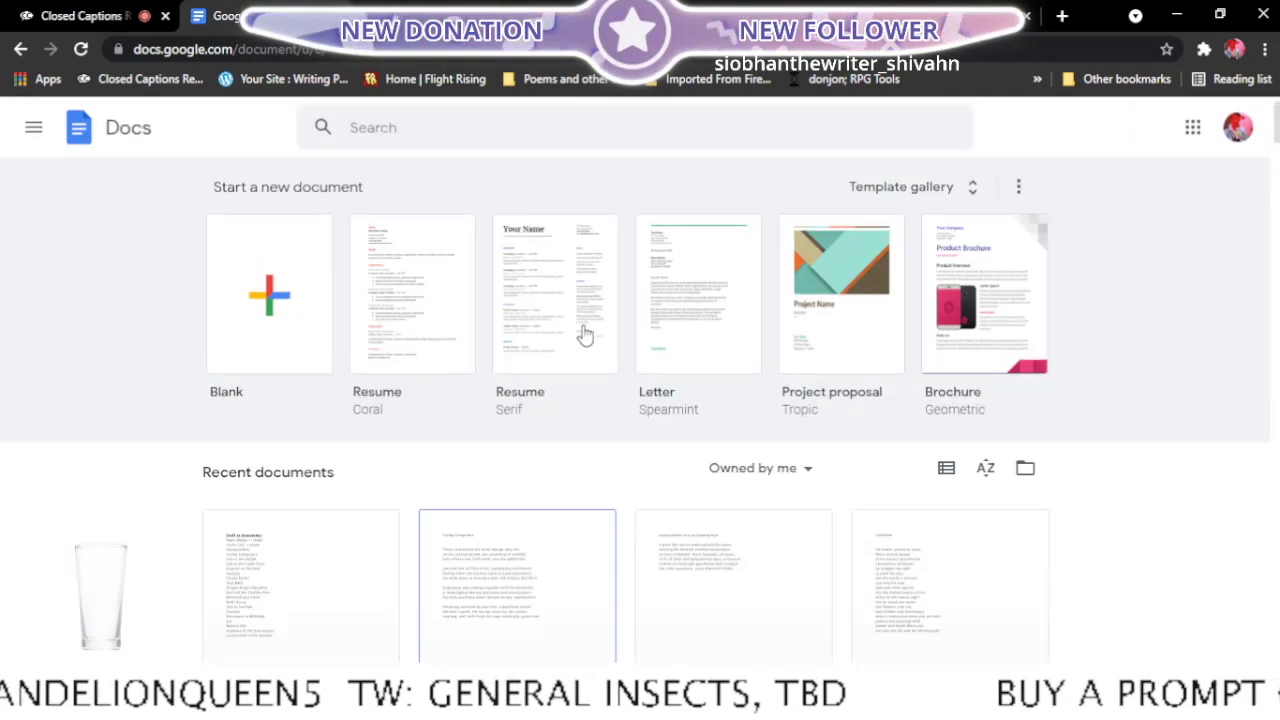
{"action": "scroll", "coordinate": [585, 335], "scroll_direction": "down", "scroll_amount": 5}
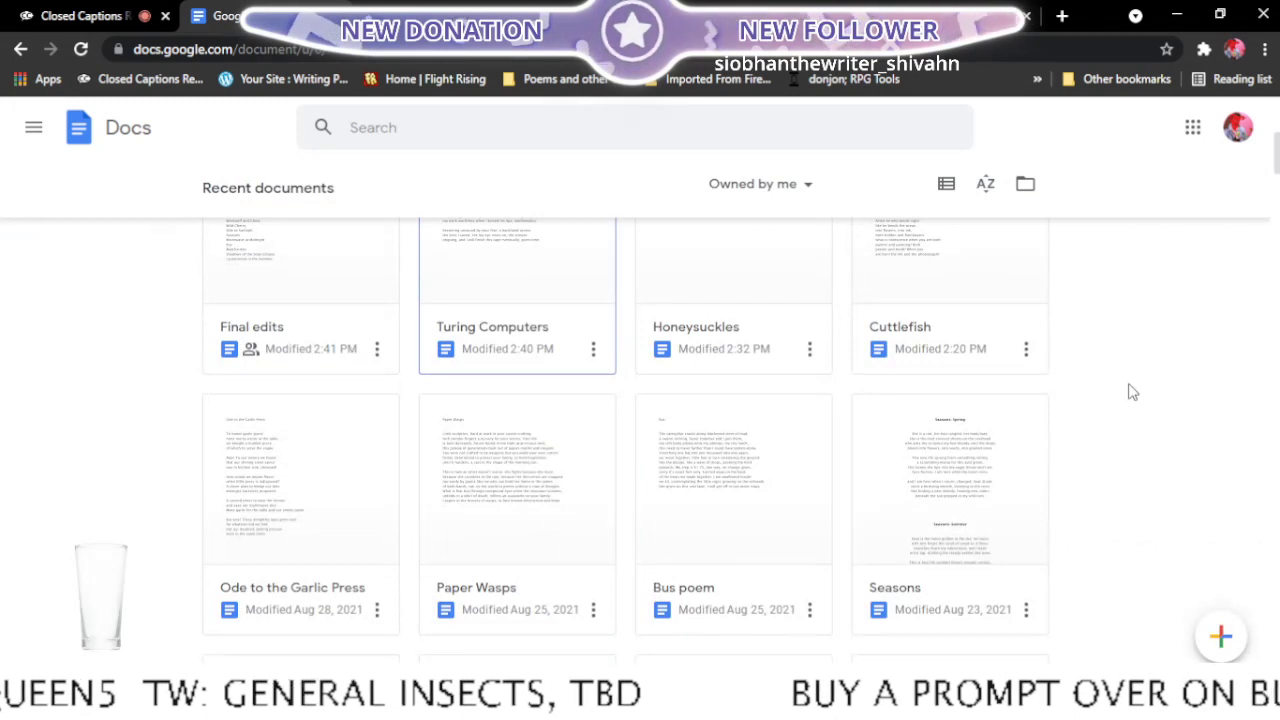
{"action": "scroll", "coordinate": [1130, 397], "scroll_direction": "down", "scroll_amount": 3}
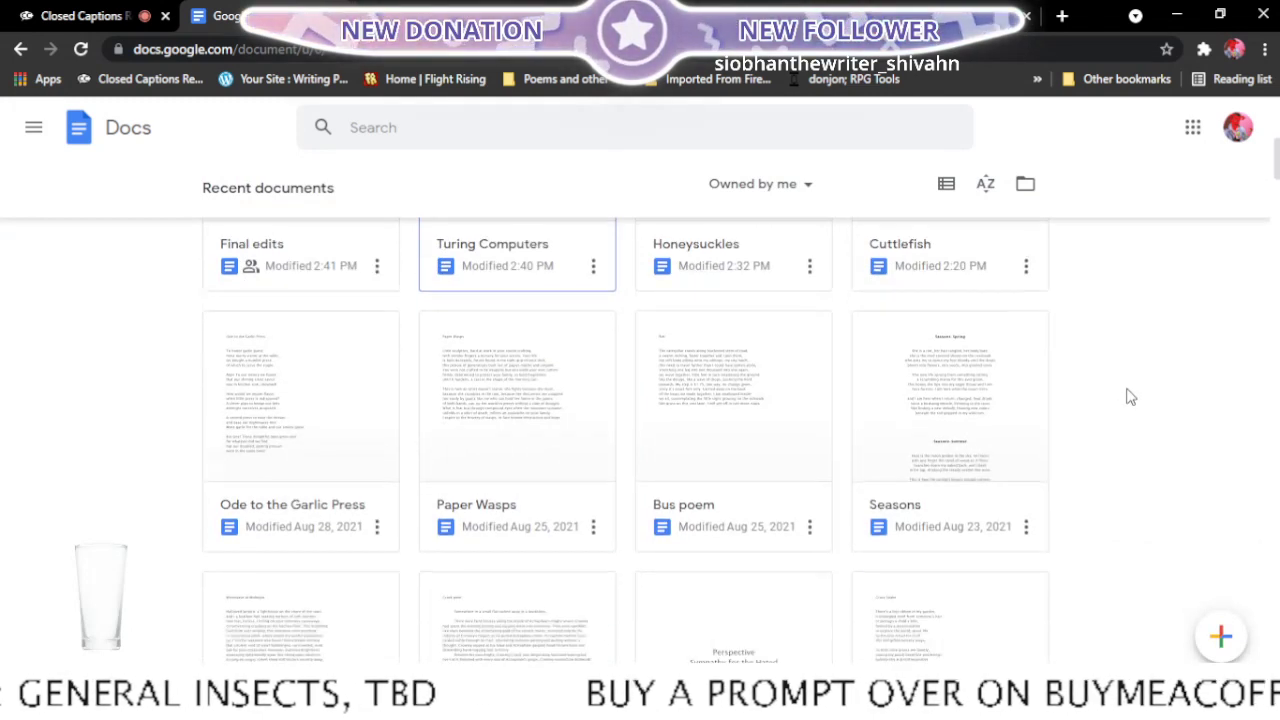
{"action": "scroll", "coordinate": [1130, 397], "scroll_direction": "down", "scroll_amount": 1}
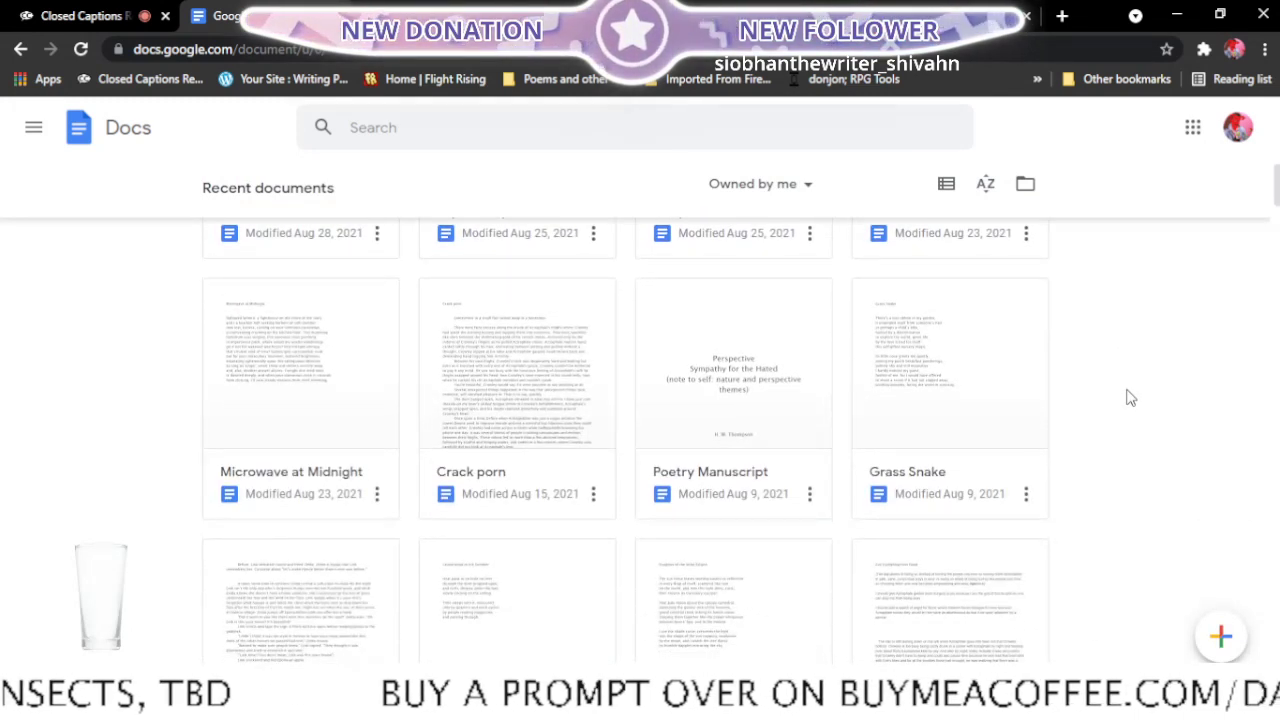
{"action": "left_click", "coordinate": [413, 6]}
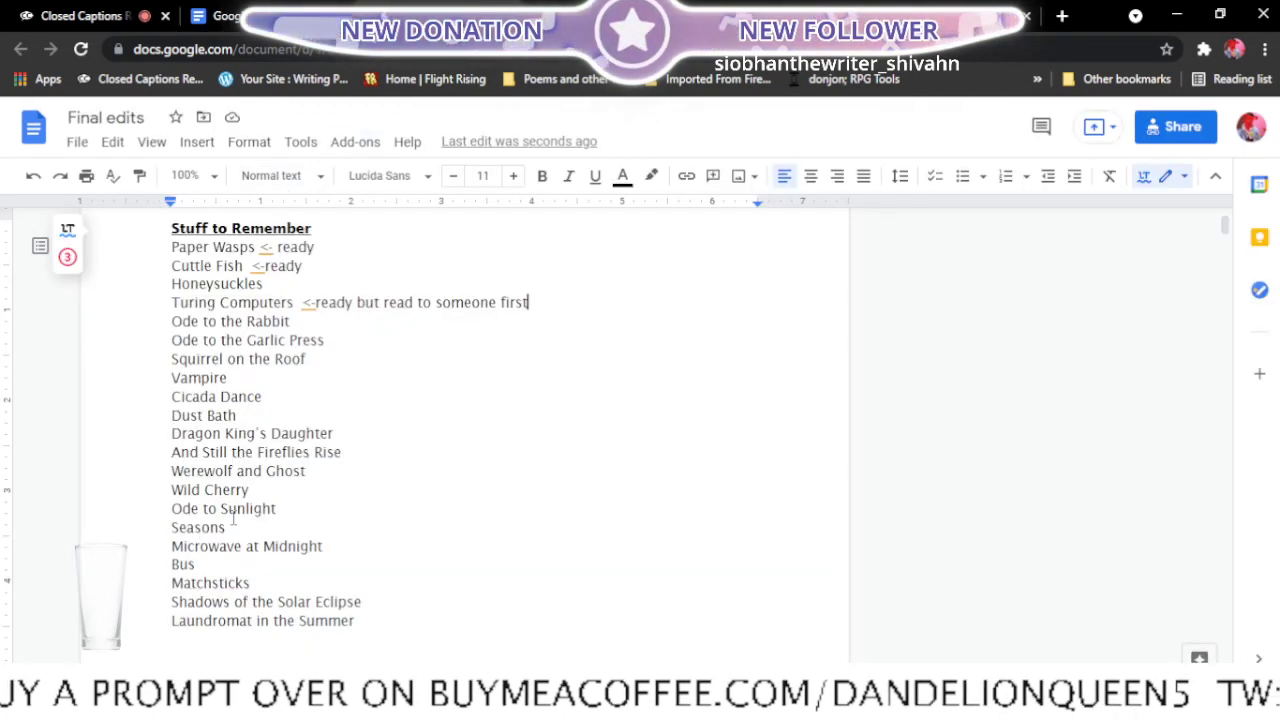
{"action": "left_click", "coordinate": [258, 17]}
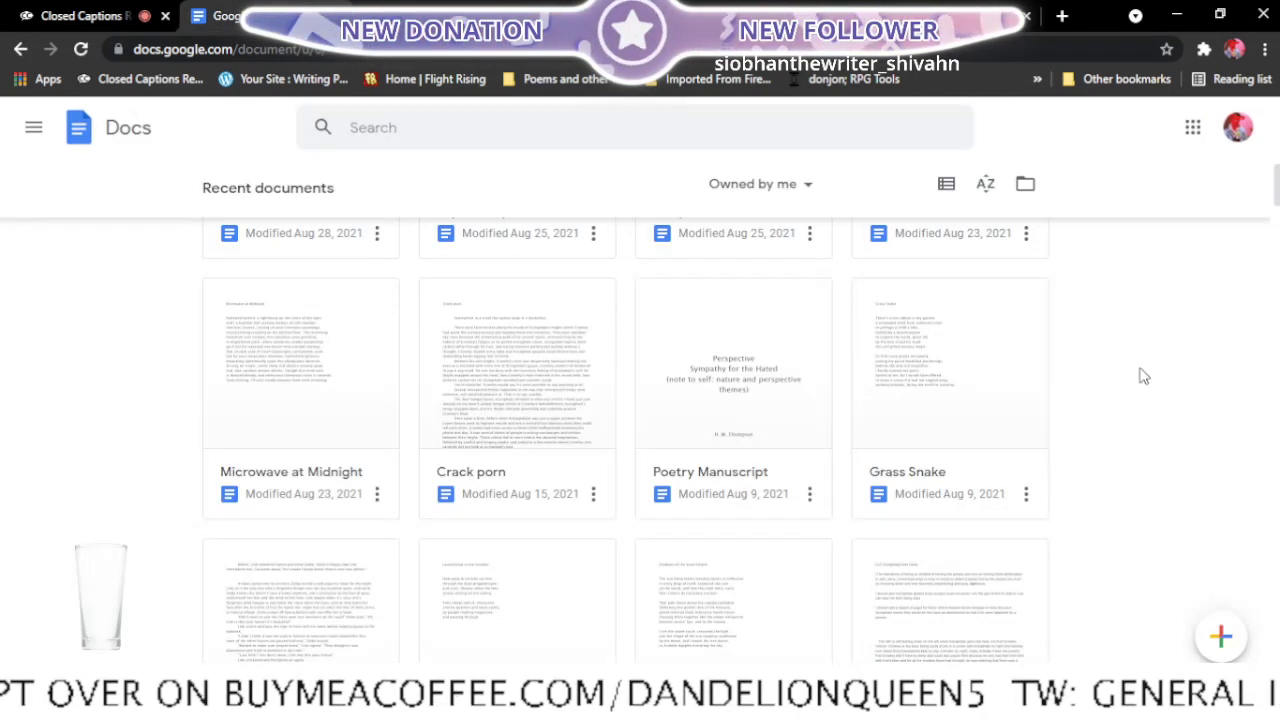
{"action": "scroll", "coordinate": [1080, 409], "scroll_direction": "down", "scroll_amount": 4}
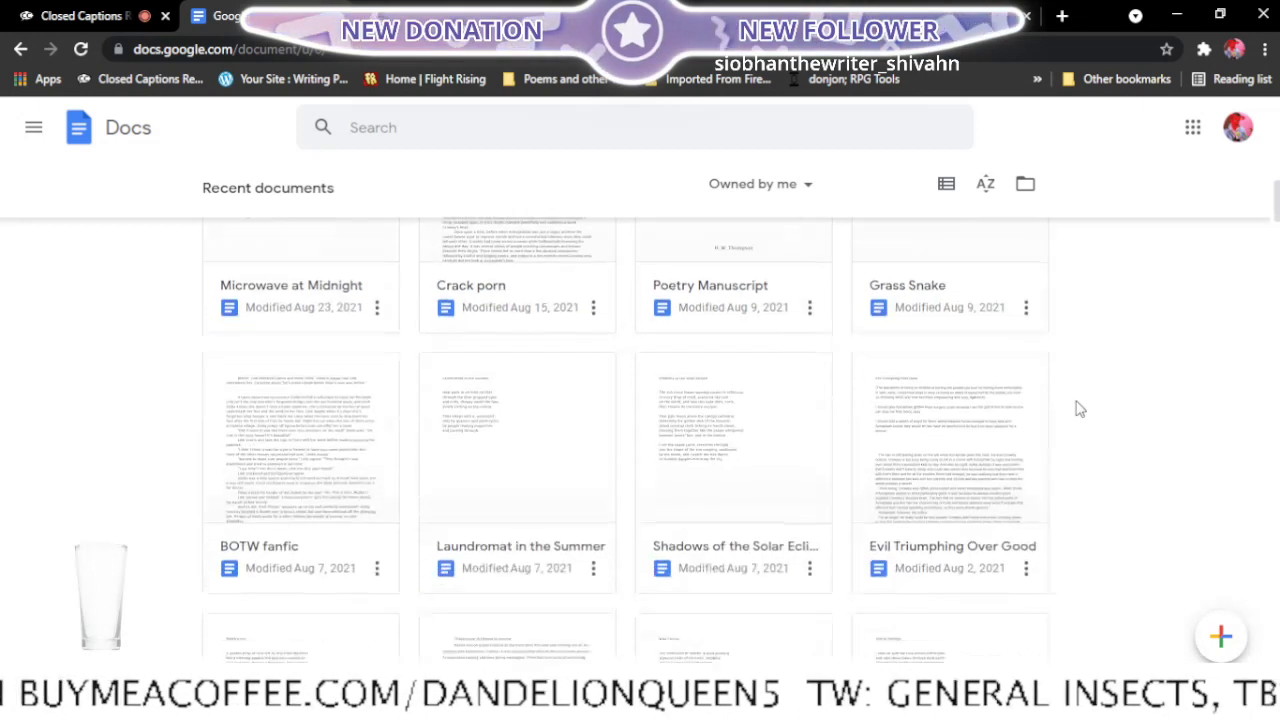
{"action": "scroll", "coordinate": [1080, 409], "scroll_direction": "down", "scroll_amount": 3}
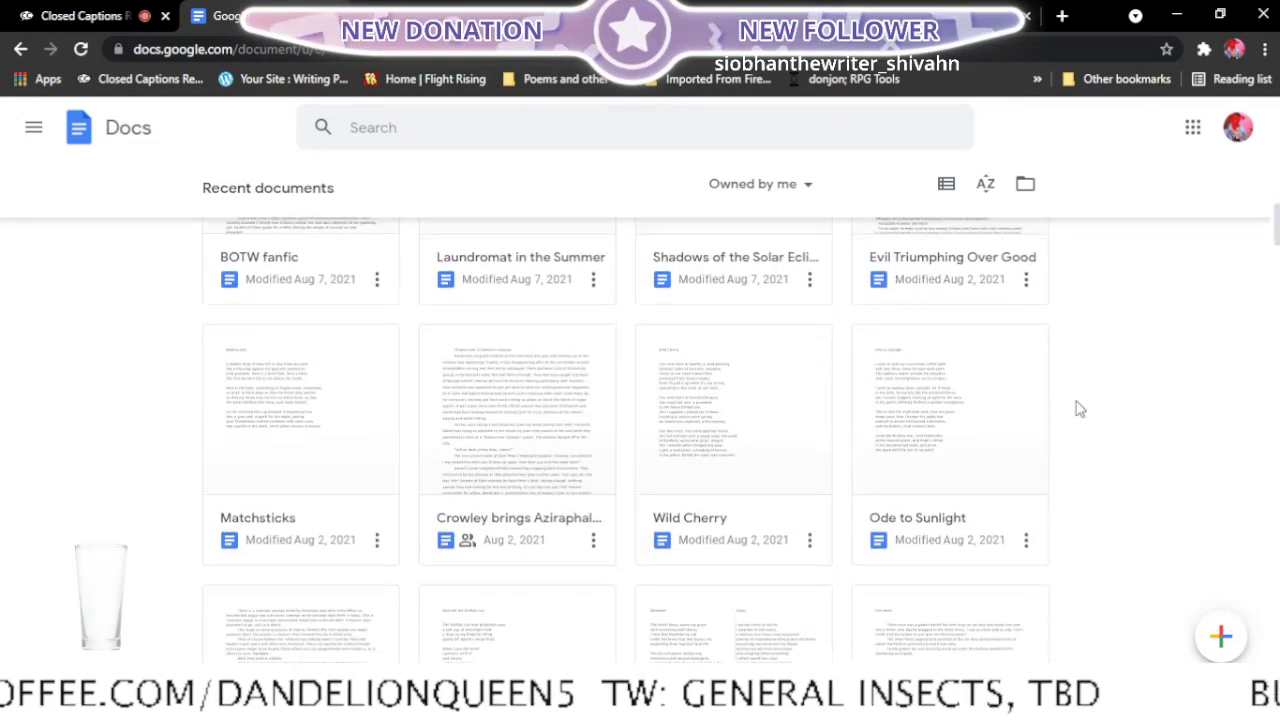
{"action": "scroll", "coordinate": [1080, 409], "scroll_direction": "down", "scroll_amount": 4}
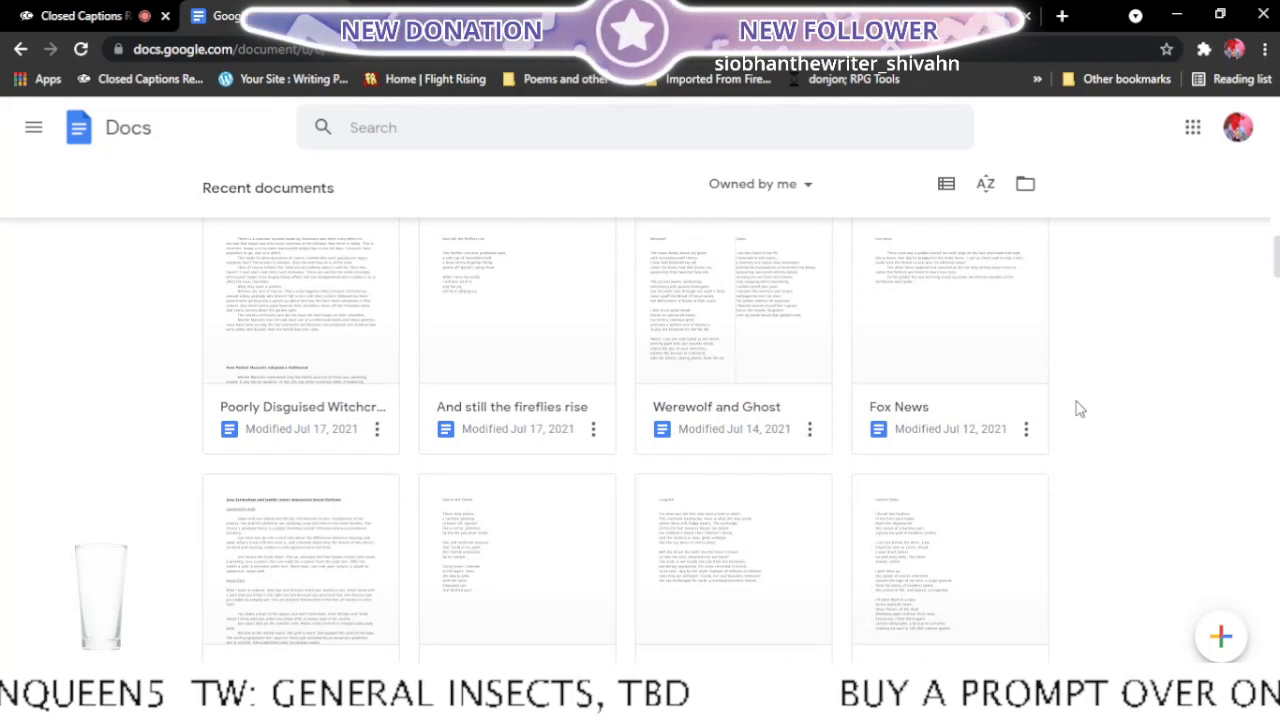
{"action": "scroll", "coordinate": [1080, 409], "scroll_direction": "down", "scroll_amount": 4}
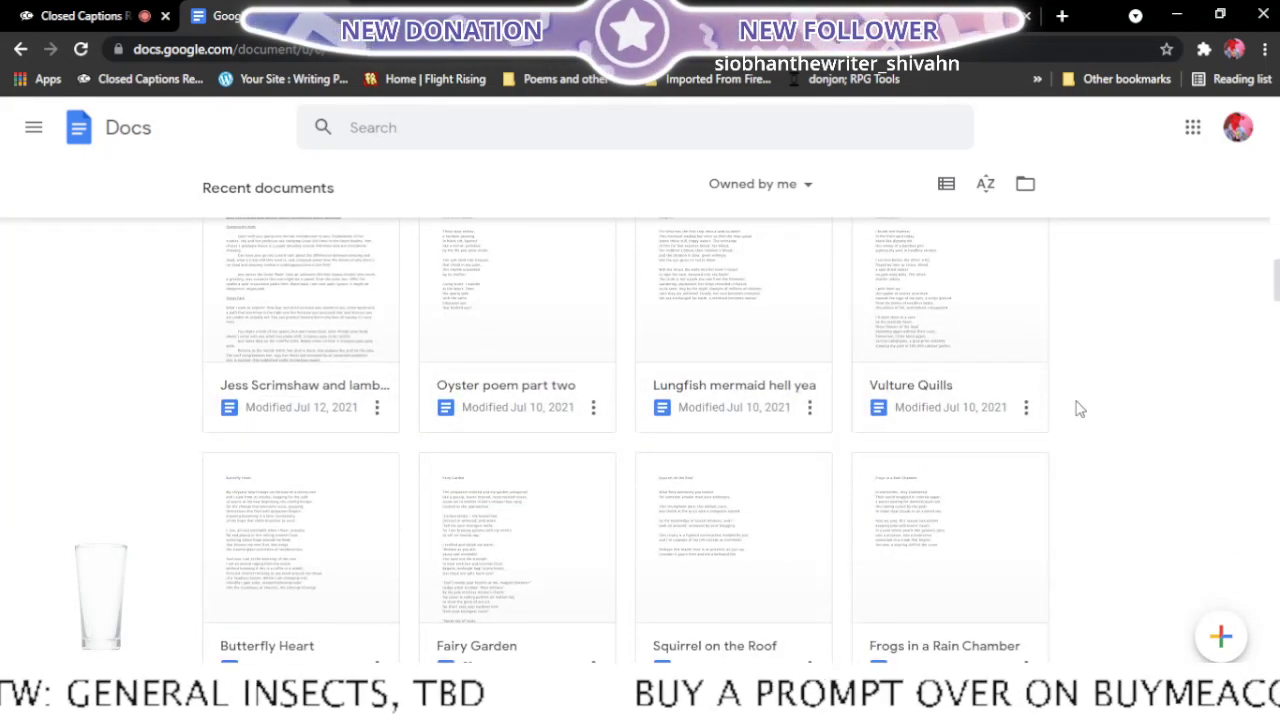
{"action": "scroll", "coordinate": [1080, 409], "scroll_direction": "down", "scroll_amount": 3}
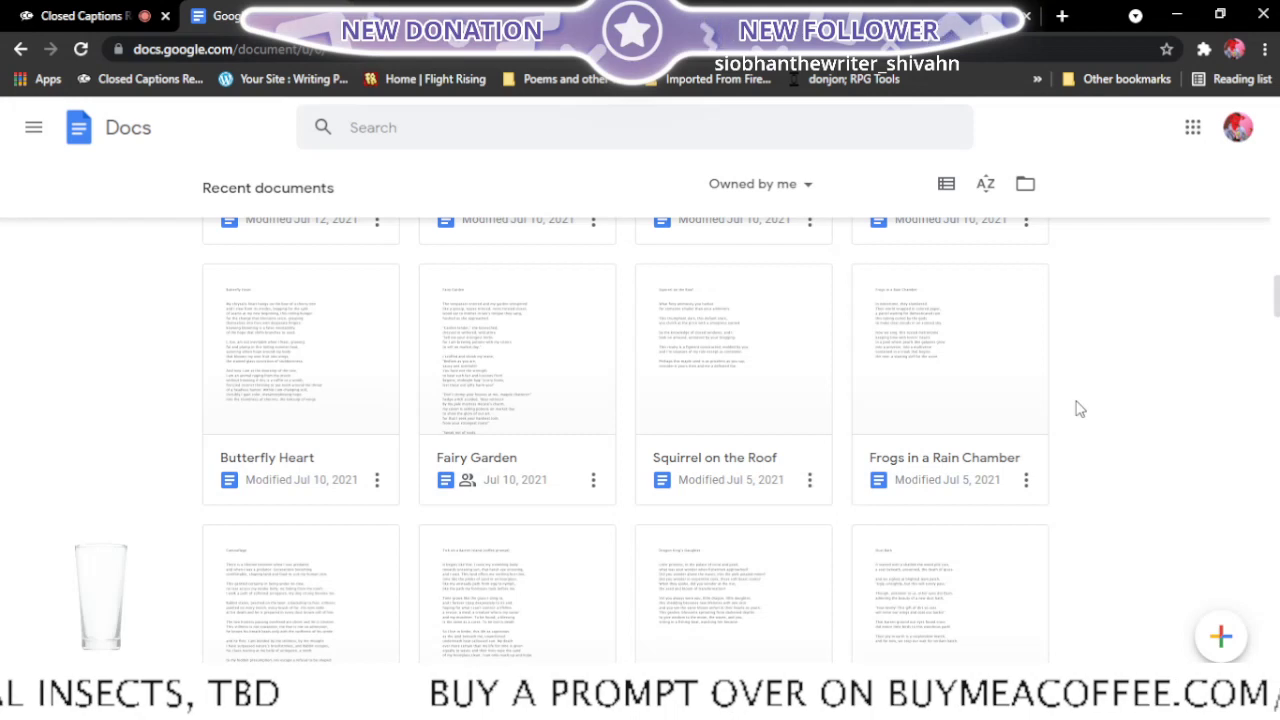
{"action": "scroll", "coordinate": [1080, 409], "scroll_direction": "down", "scroll_amount": 3}
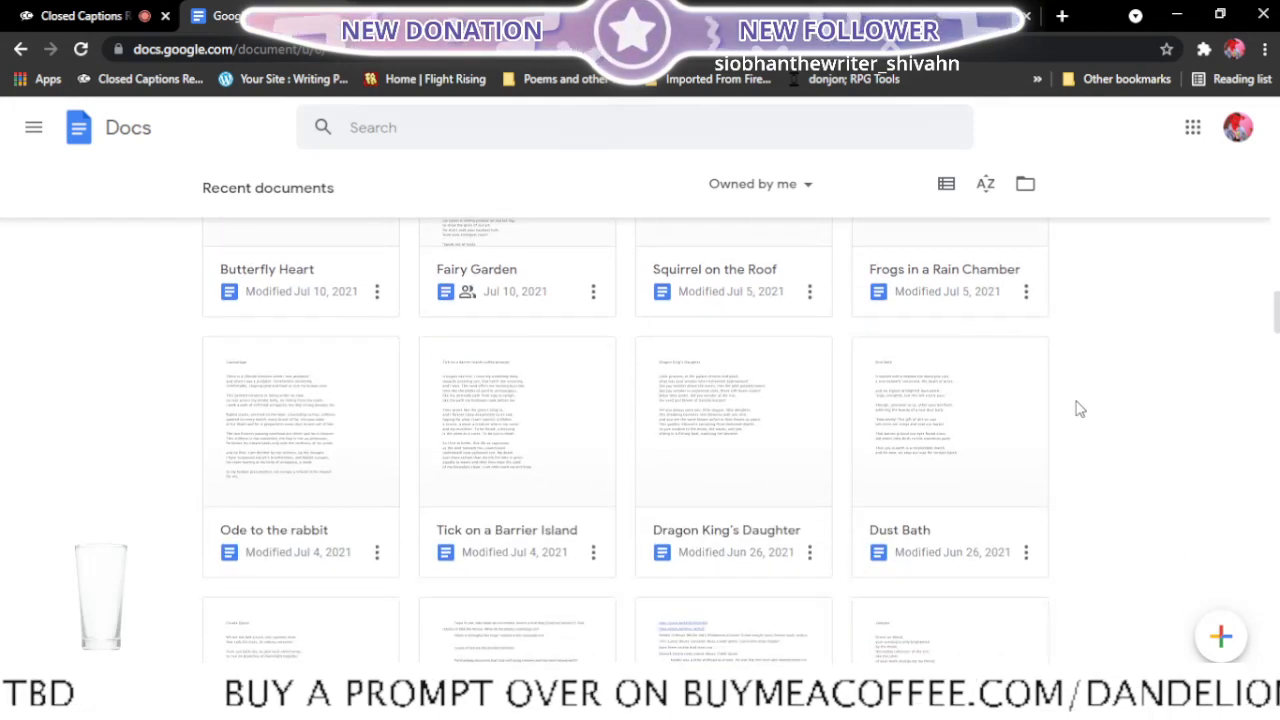
{"action": "right_click", "coordinate": [257, 563]}
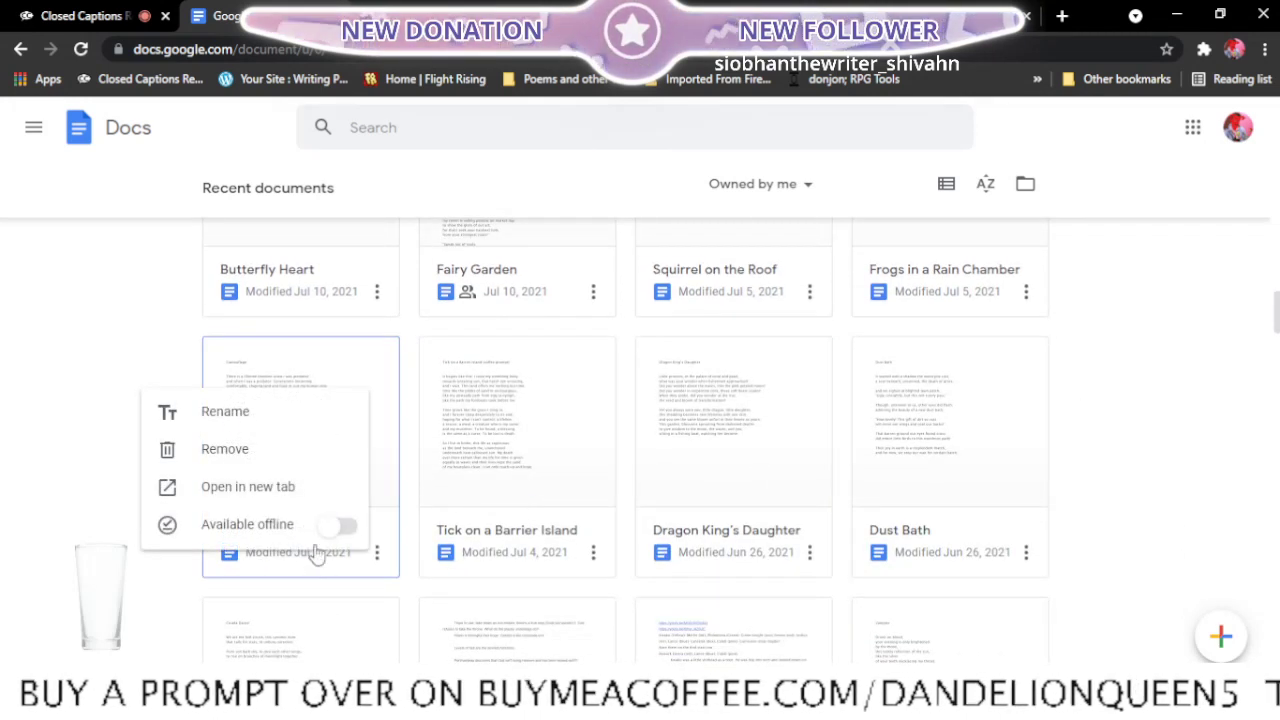
{"action": "left_click", "coordinate": [273, 500]}
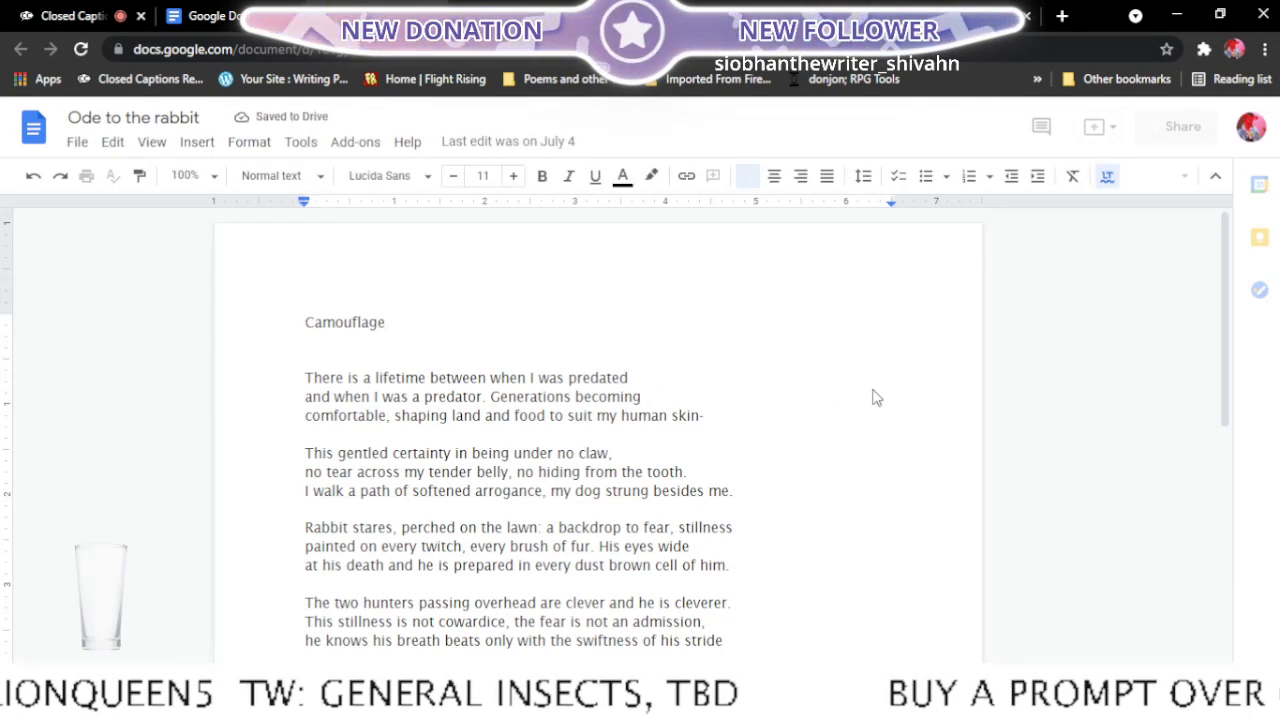
{"action": "scroll", "coordinate": [874, 395], "scroll_direction": "down", "scroll_amount": 3}
{"action": "scroll", "coordinate": [874, 390], "scroll_direction": "up", "scroll_amount": 3}
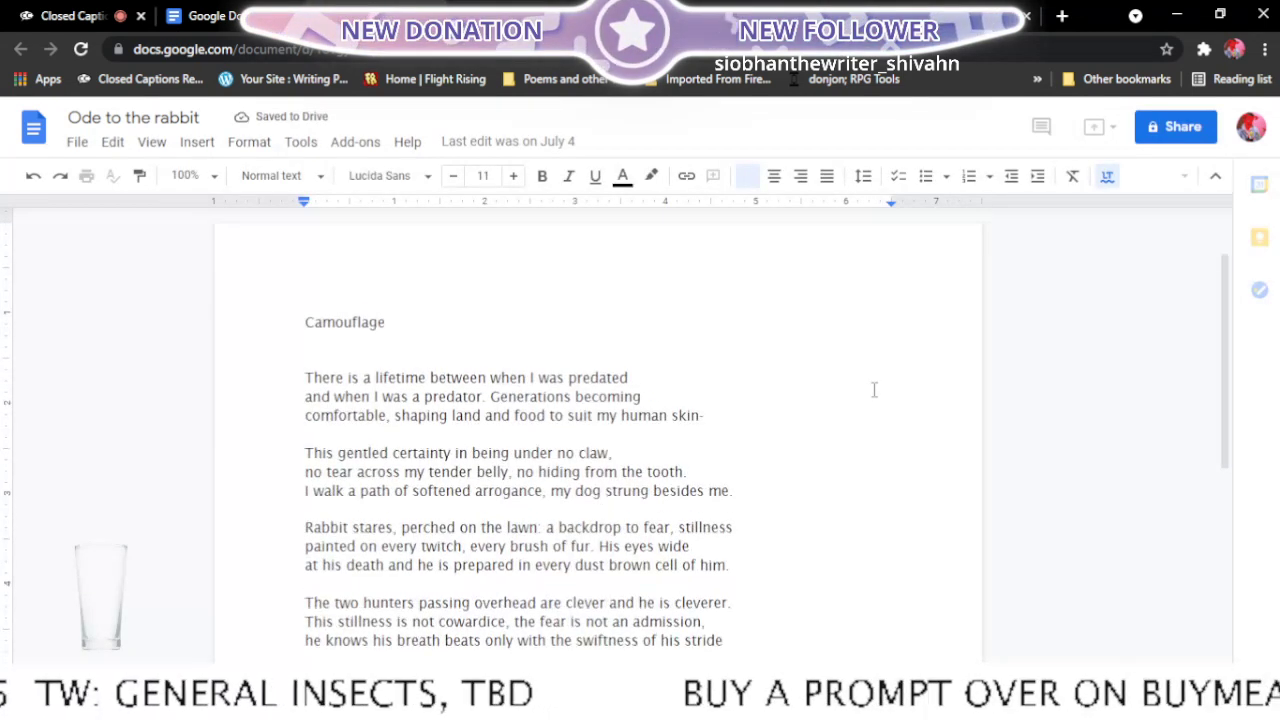
{"action": "scroll", "coordinate": [874, 388], "scroll_direction": "down", "scroll_amount": 3}
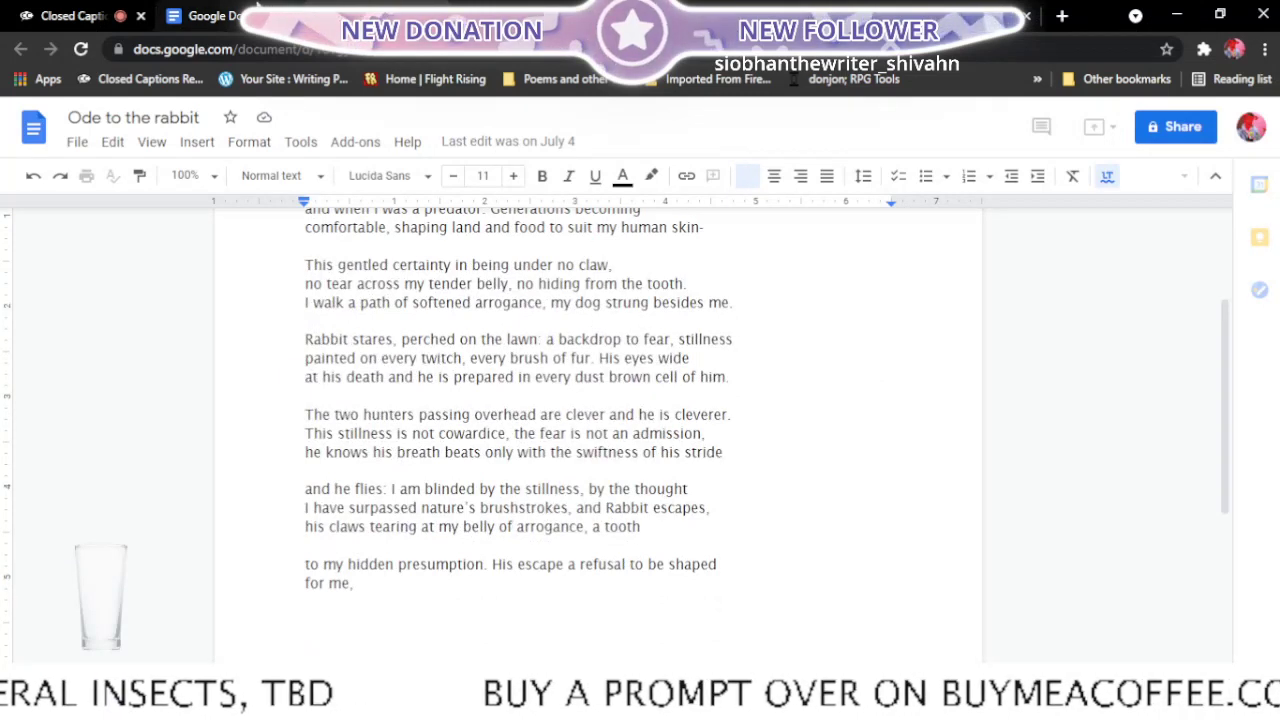
- Return to the recent documents and open Poetry Manuscript in a new tab
{"action": "left_click", "coordinate": [258, 16]}
{"action": "scroll", "coordinate": [618, 343], "scroll_direction": "up", "scroll_amount": 5}
{"action": "scroll", "coordinate": [618, 343], "scroll_direction": "up", "scroll_amount": 9}
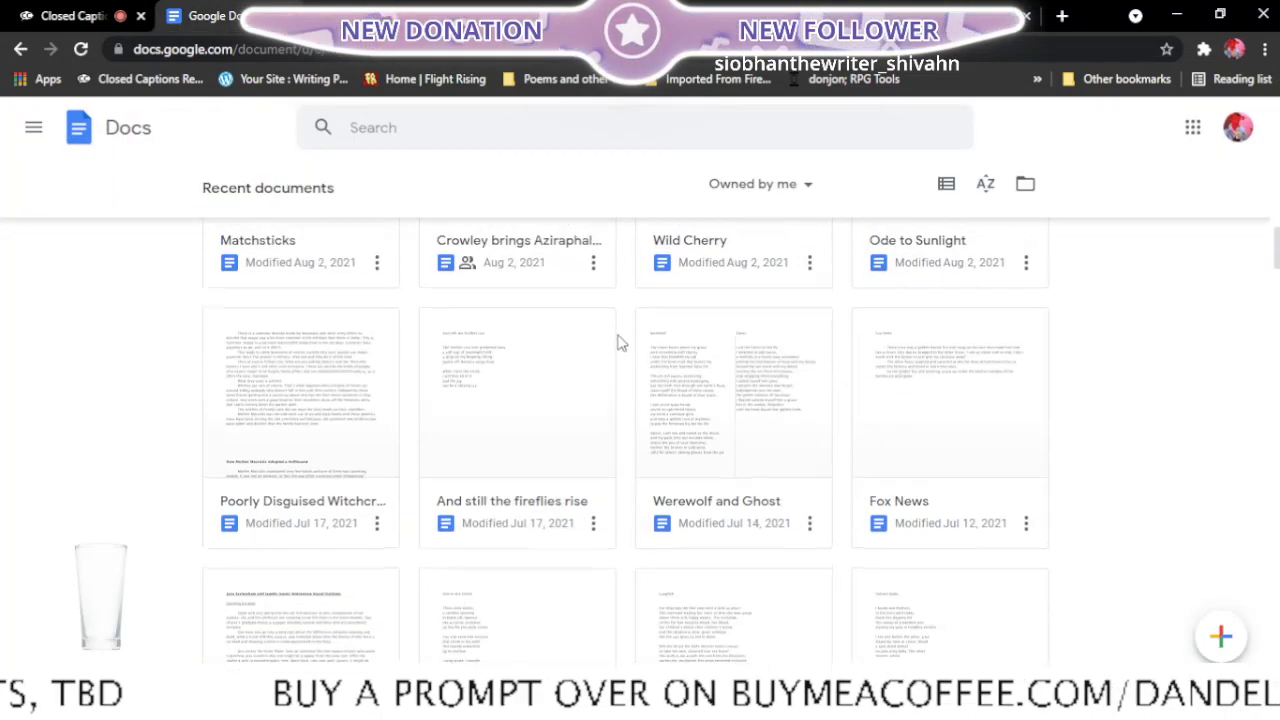
{"action": "scroll", "coordinate": [618, 343], "scroll_direction": "up", "scroll_amount": 10}
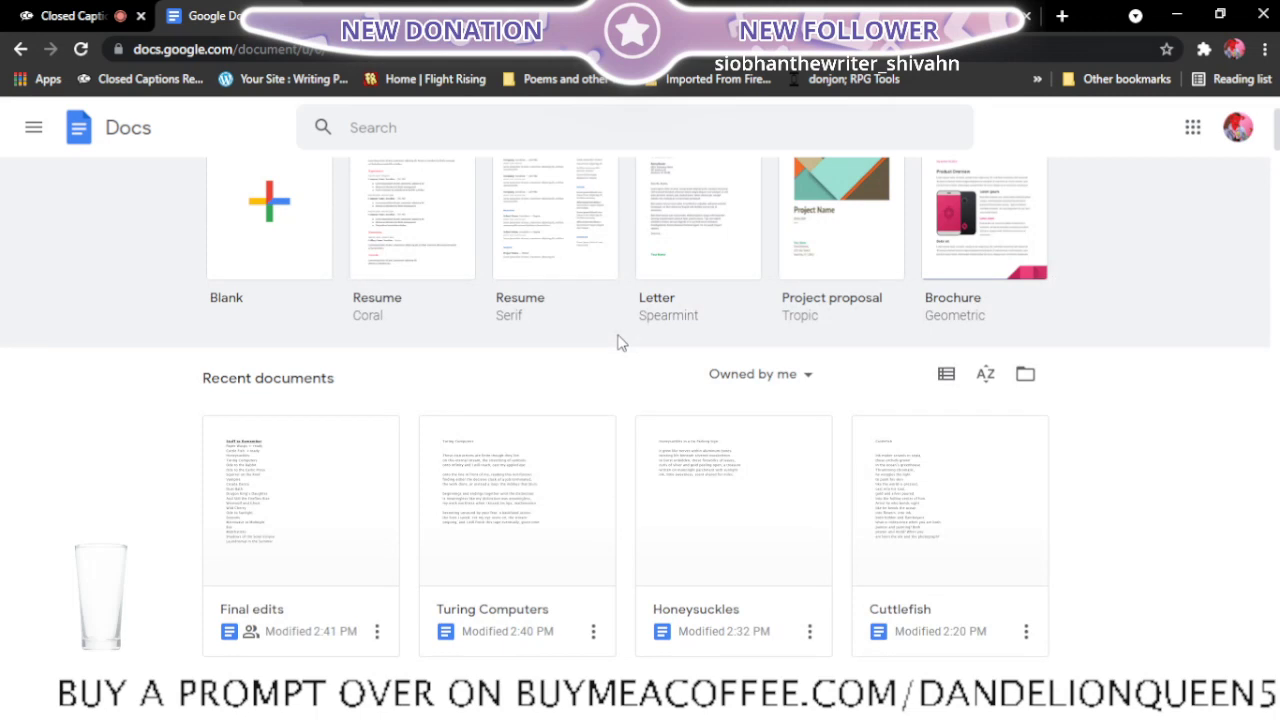
{"action": "scroll", "coordinate": [618, 343], "scroll_direction": "down", "scroll_amount": 20}
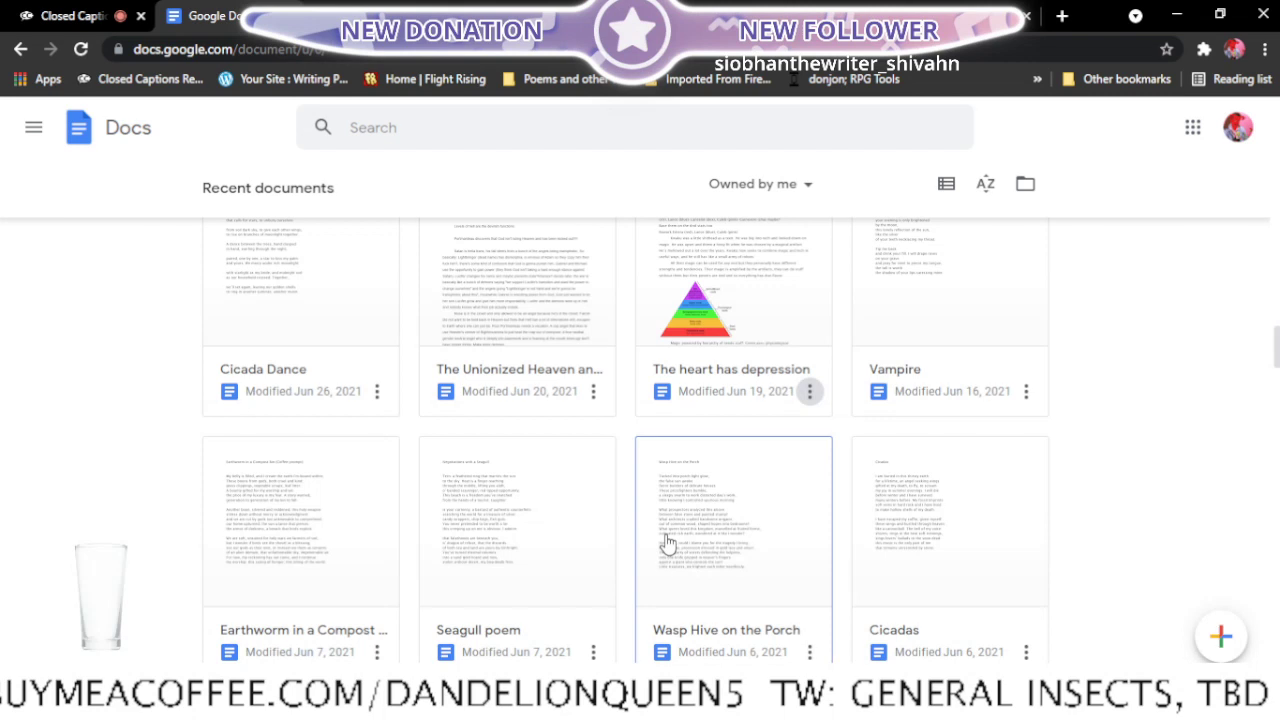
{"action": "scroll", "coordinate": [668, 541], "scroll_direction": "up", "scroll_amount": 15}
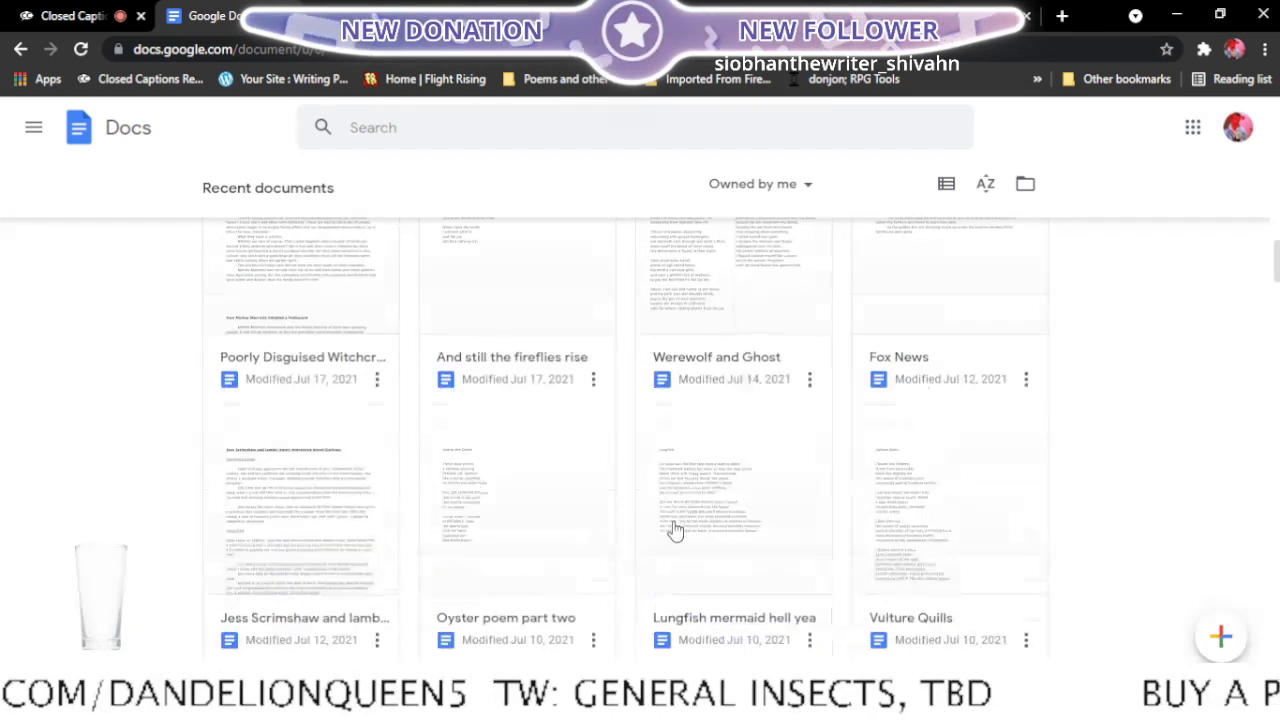
{"action": "scroll", "coordinate": [675, 530], "scroll_direction": "up", "scroll_amount": 6}
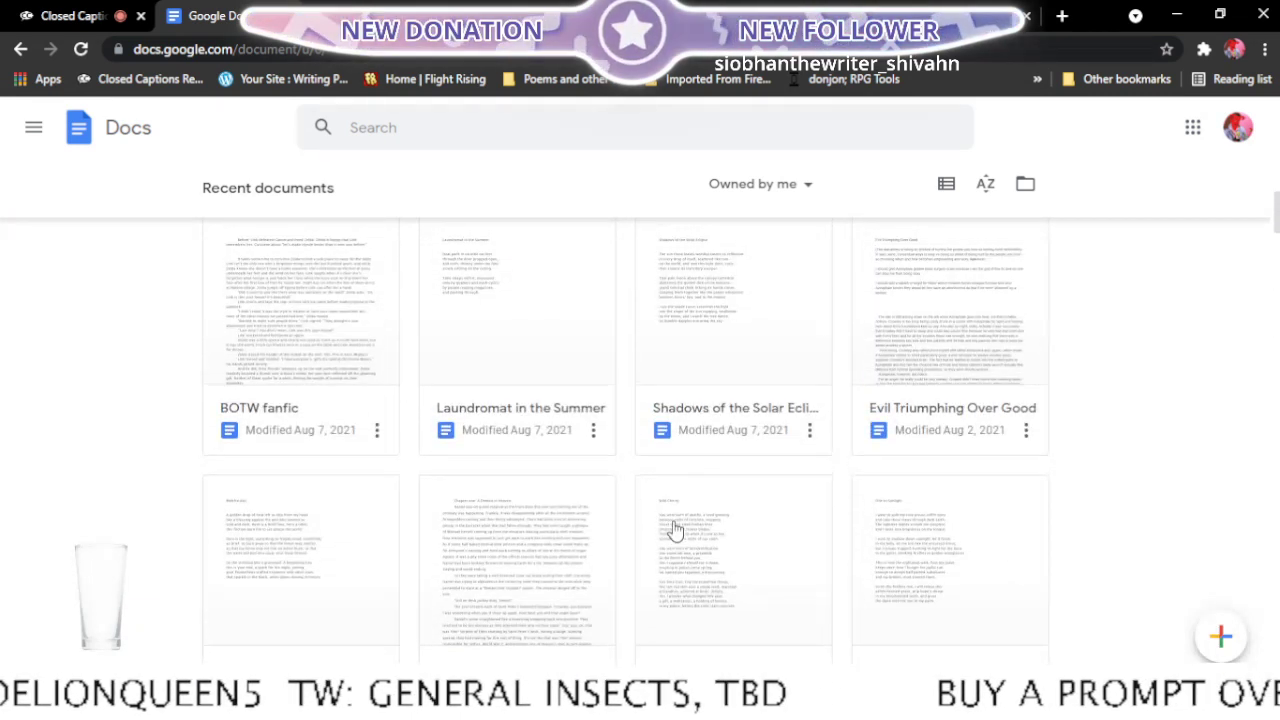
{"action": "scroll", "coordinate": [675, 530], "scroll_direction": "up", "scroll_amount": 5}
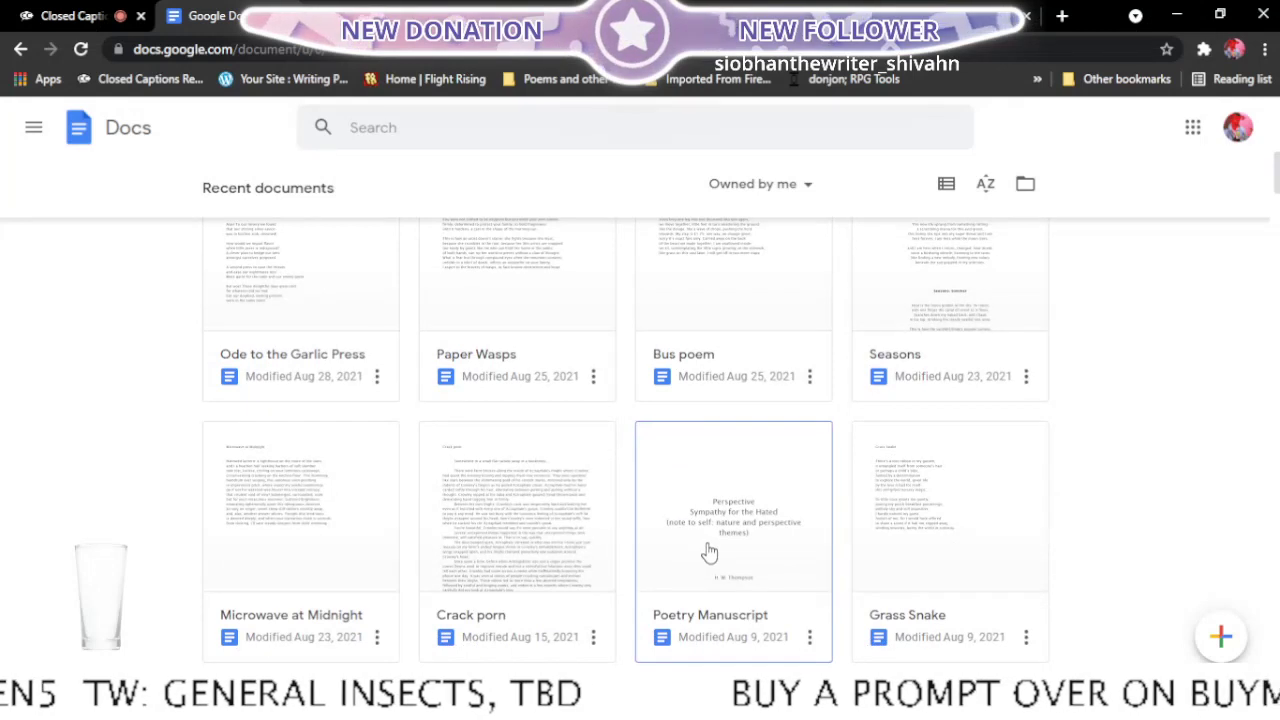
{"action": "right_click", "coordinate": [708, 552]}
{"action": "left_click", "coordinate": [700, 476]}
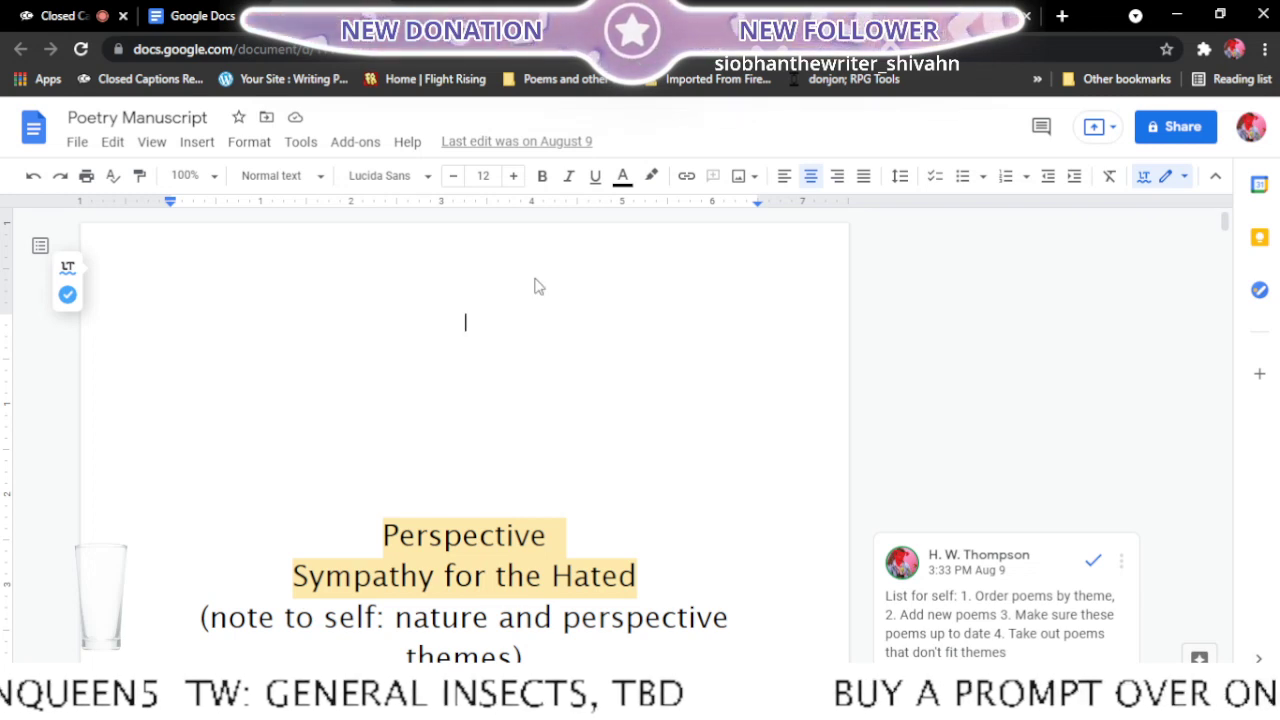
- Search the manuscript for "ode to the rabb"
{"action": "key", "text": "ctrl+f"}
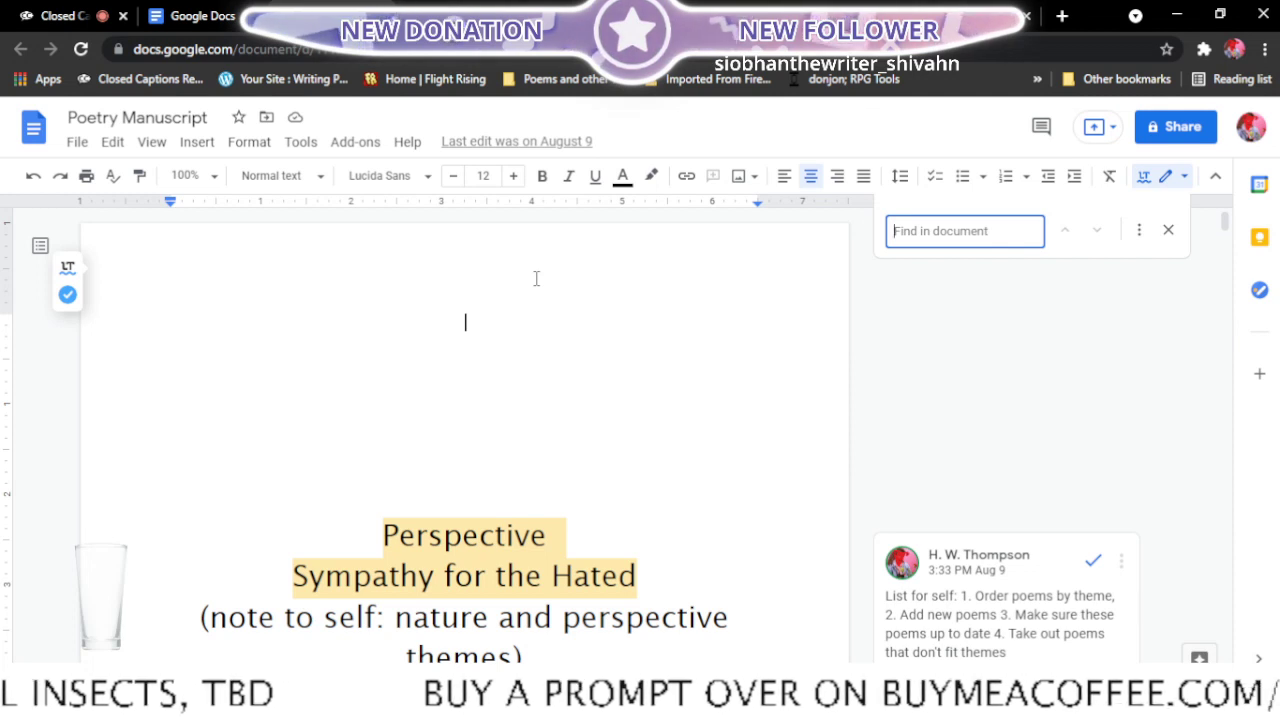
{"action": "type", "text": "ode"}
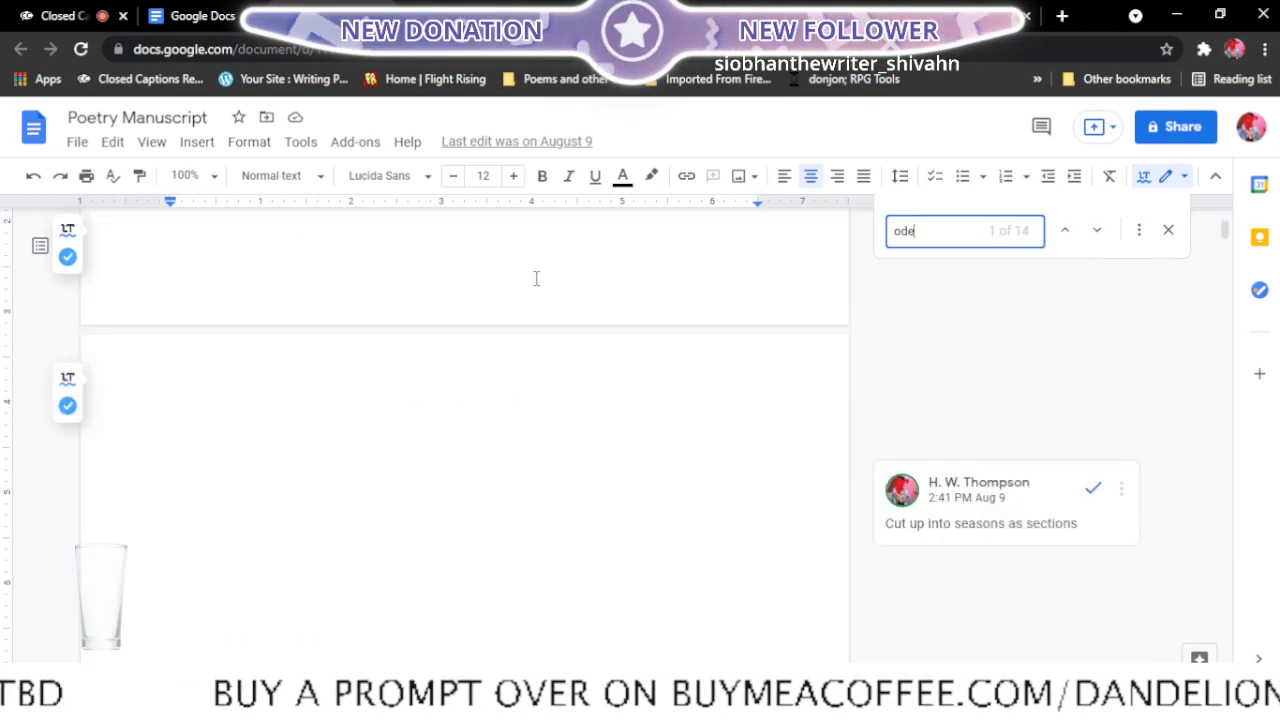
{"action": "type", "text": " to the r"}
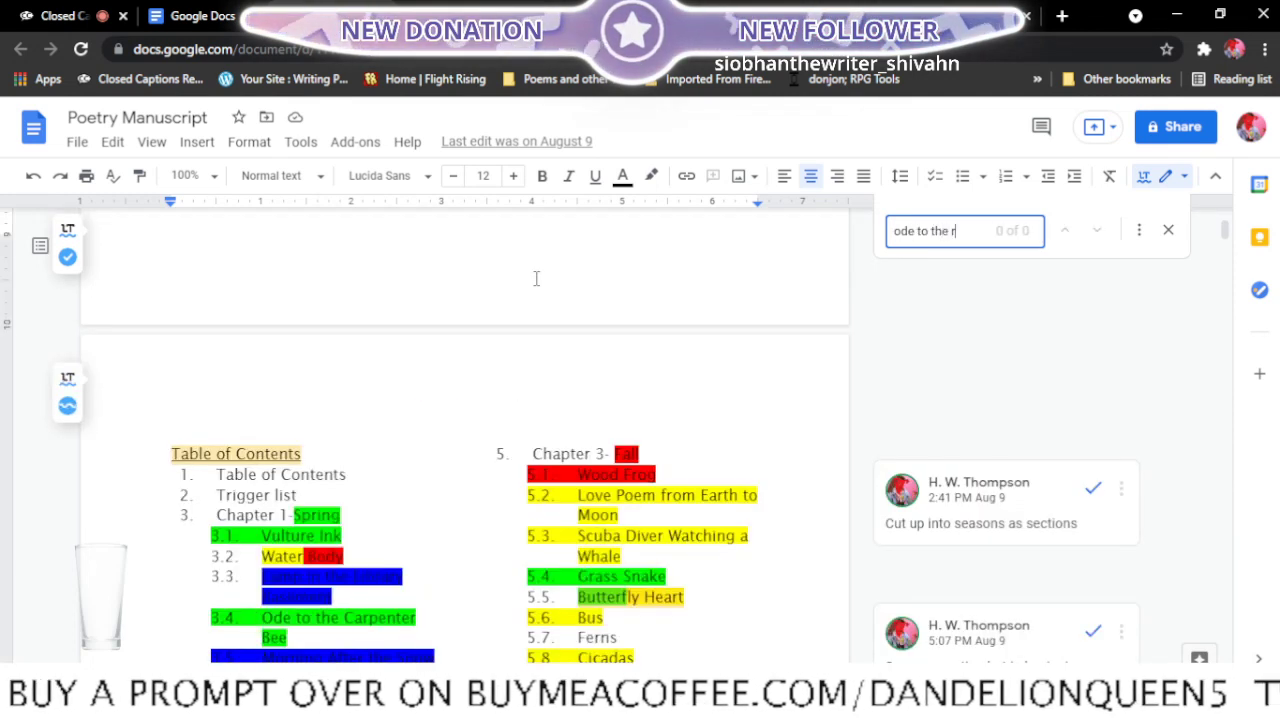
{"action": "type", "text": "abb"}
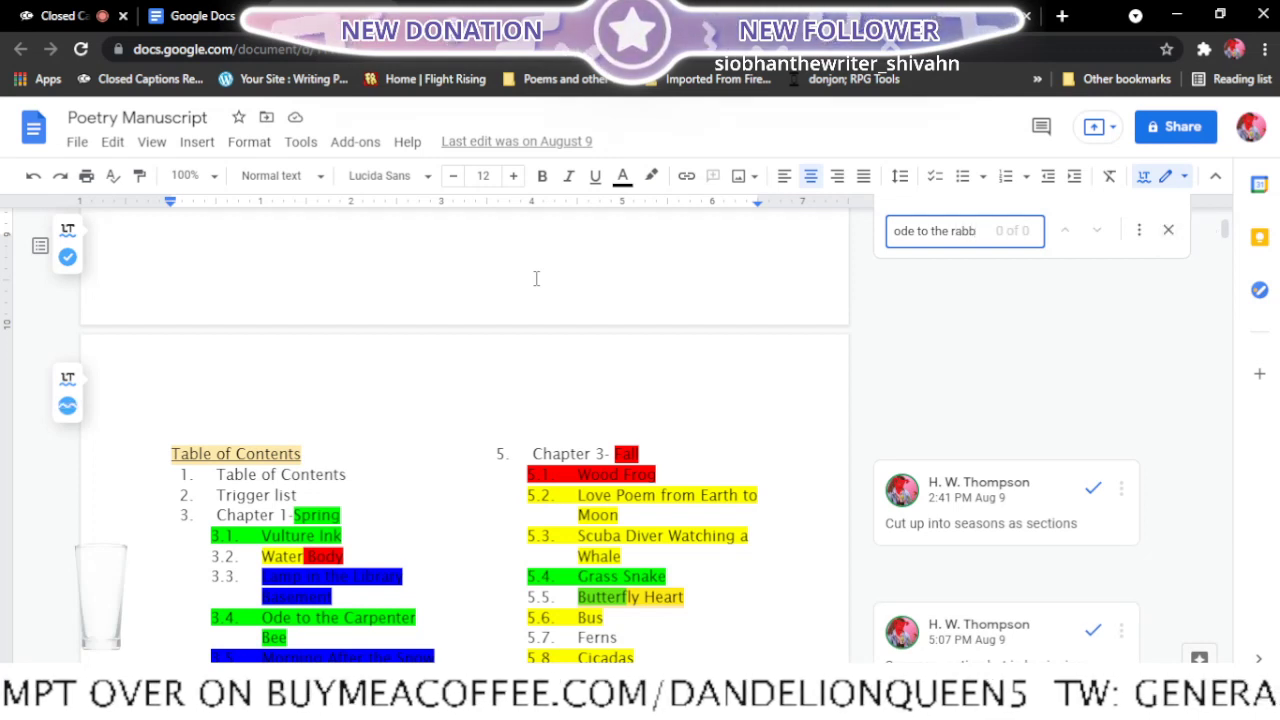
{"action": "key", "text": "BackSpace"}
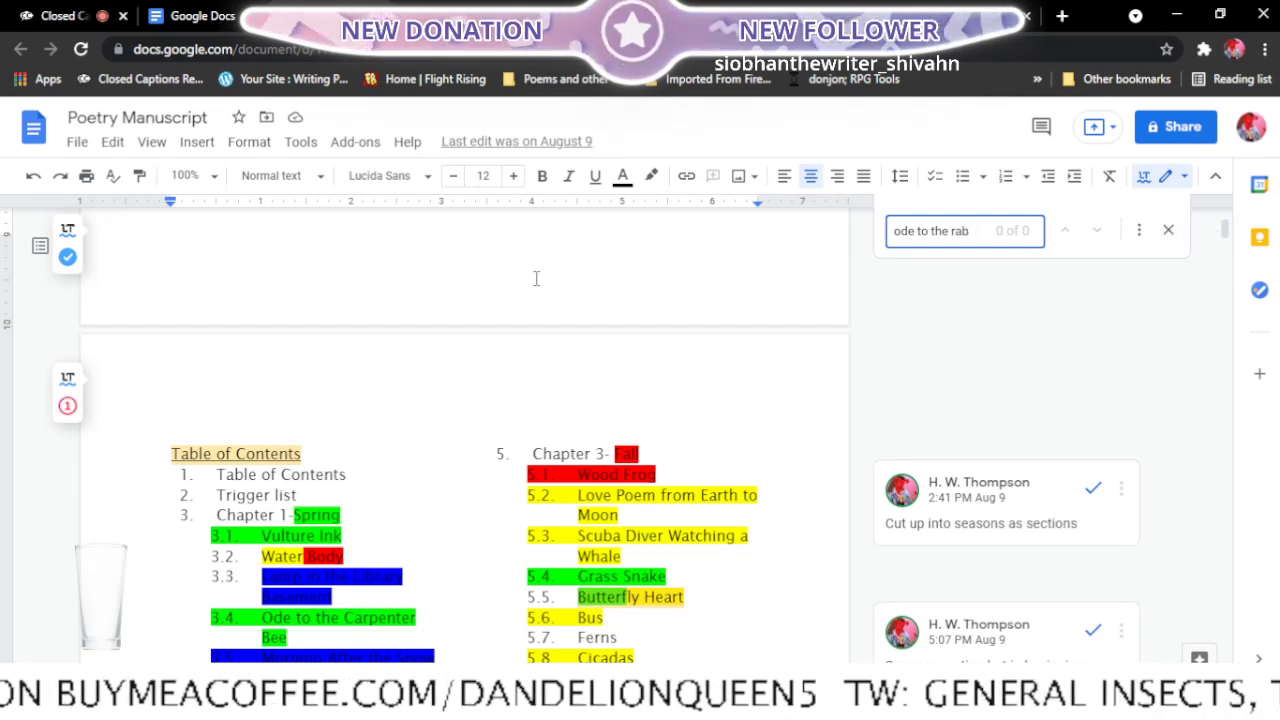
- Search the manuscript for "rabb" and look through the stanzas of the Camouflage poem
{"action": "key", "text": "ctrl+a"}
{"action": "key", "text": "BackSpace"}
{"action": "type", "text": "ra"}
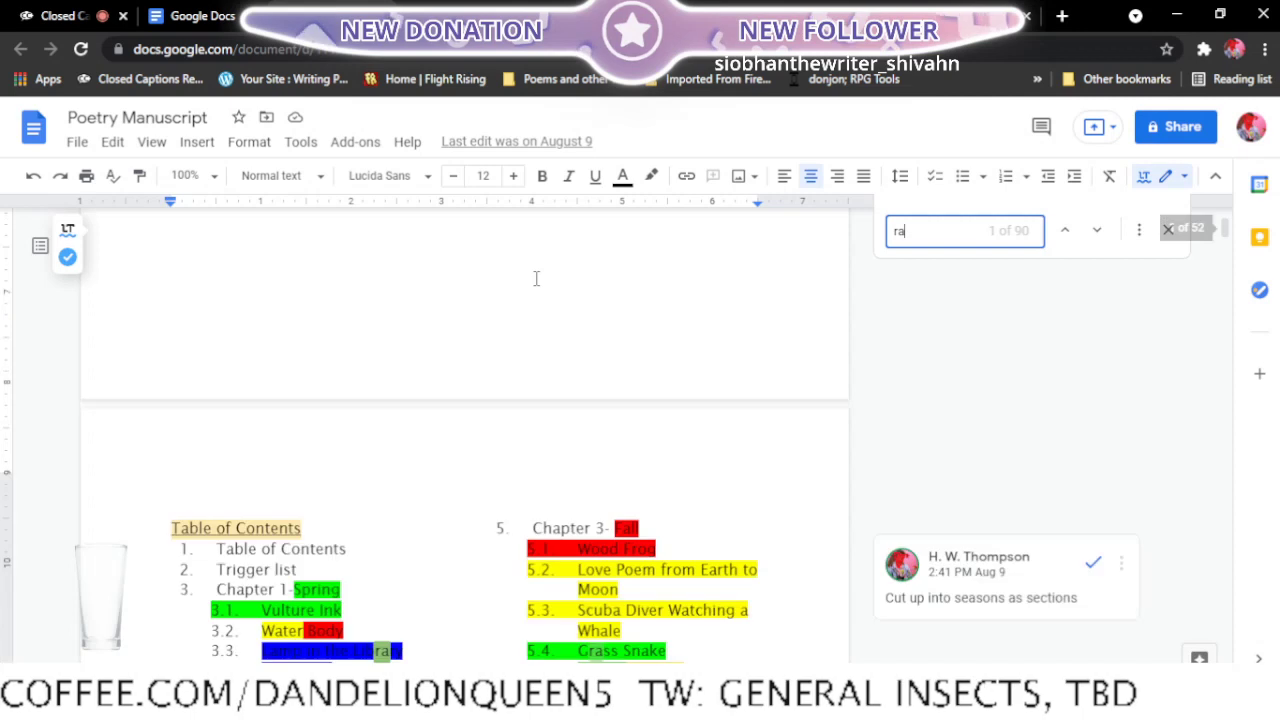
{"action": "type", "text": "bb"}
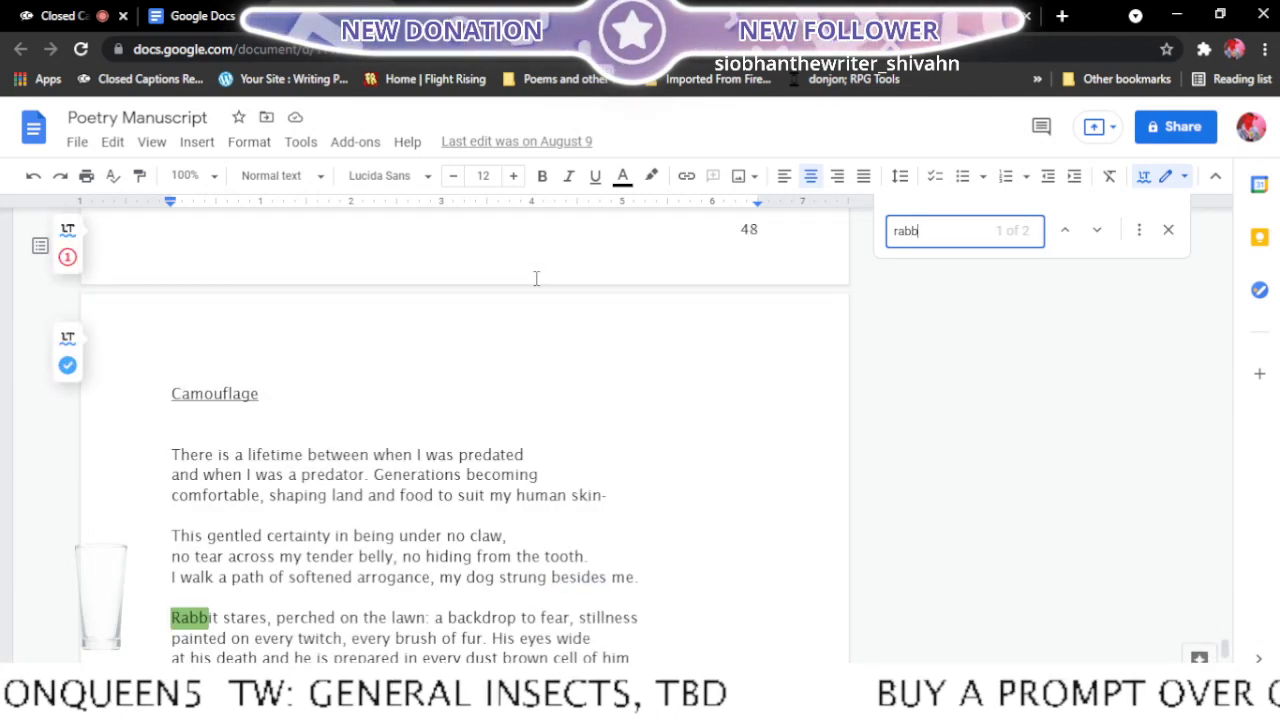
{"action": "scroll", "coordinate": [536, 278], "scroll_direction": "down", "scroll_amount": 3}
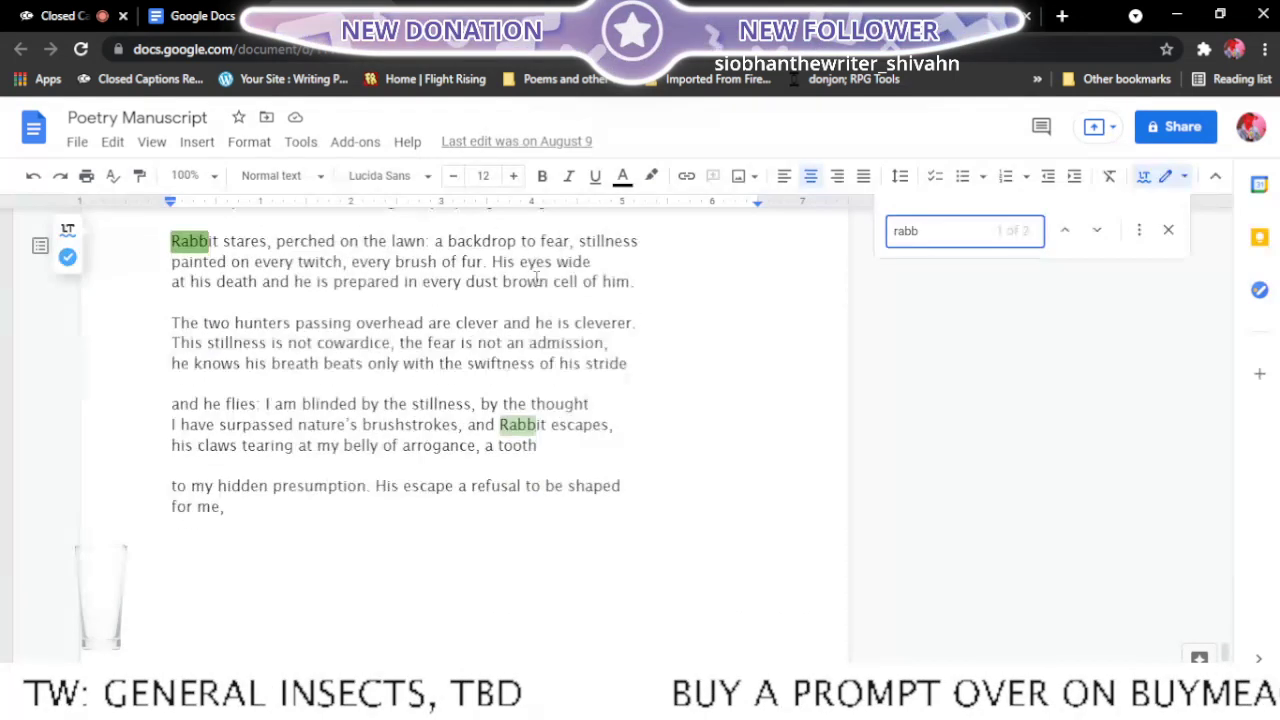
{"action": "scroll", "coordinate": [536, 278], "scroll_direction": "up", "scroll_amount": 1}
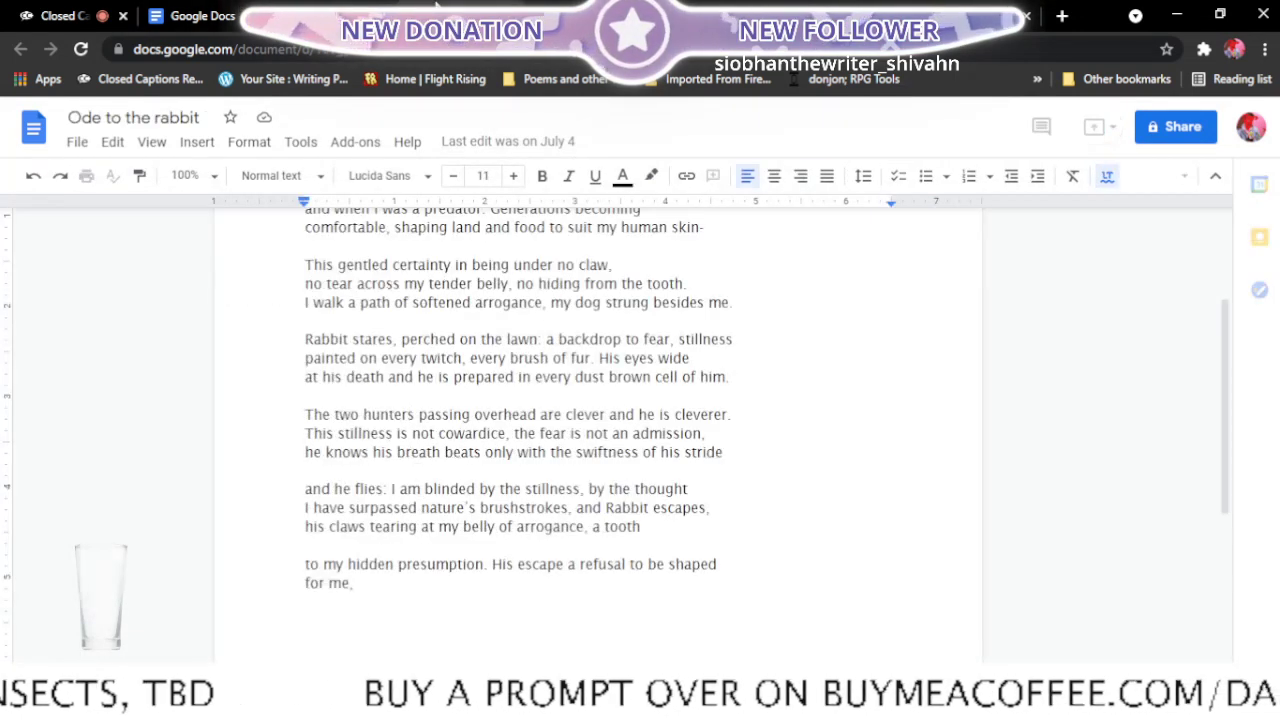
- Compare the Ode to the rabbit document with the manuscript's version of Camouflage, returning to Ode to the rabbit
{"action": "scroll", "coordinate": [548, 446], "scroll_direction": "up", "scroll_amount": 2}
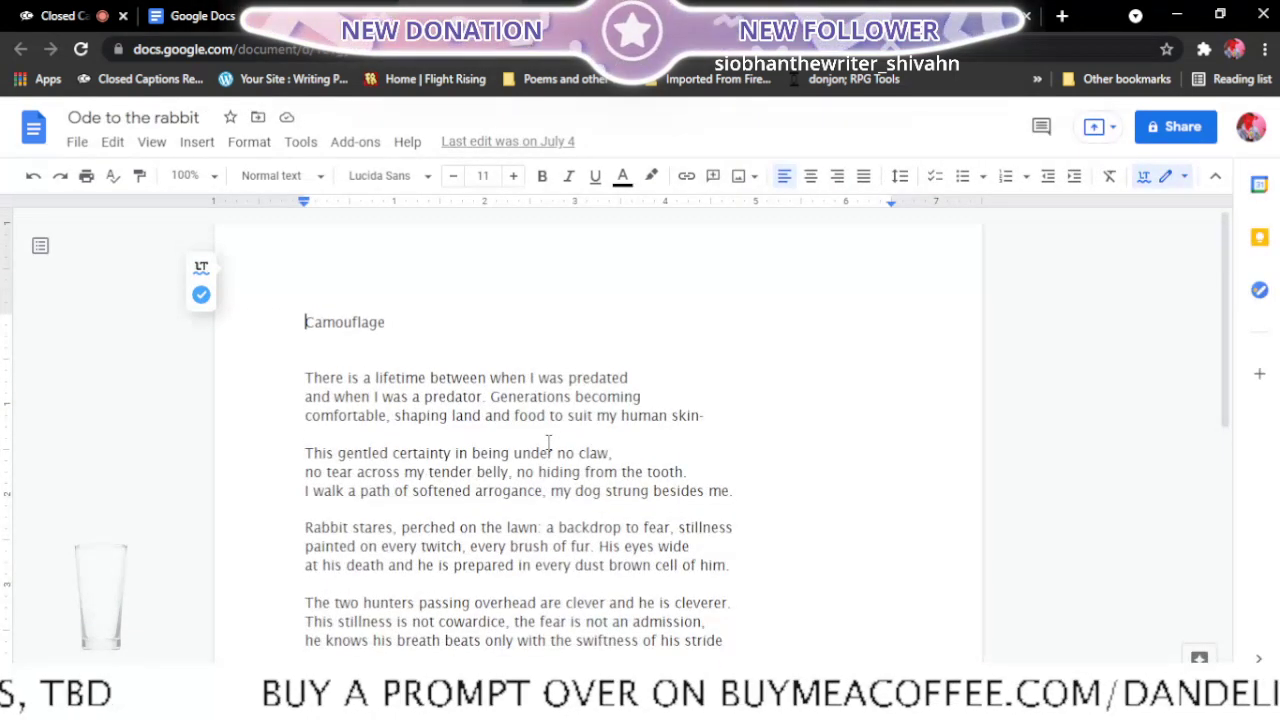
{"action": "scroll", "coordinate": [548, 446], "scroll_direction": "down", "scroll_amount": 1}
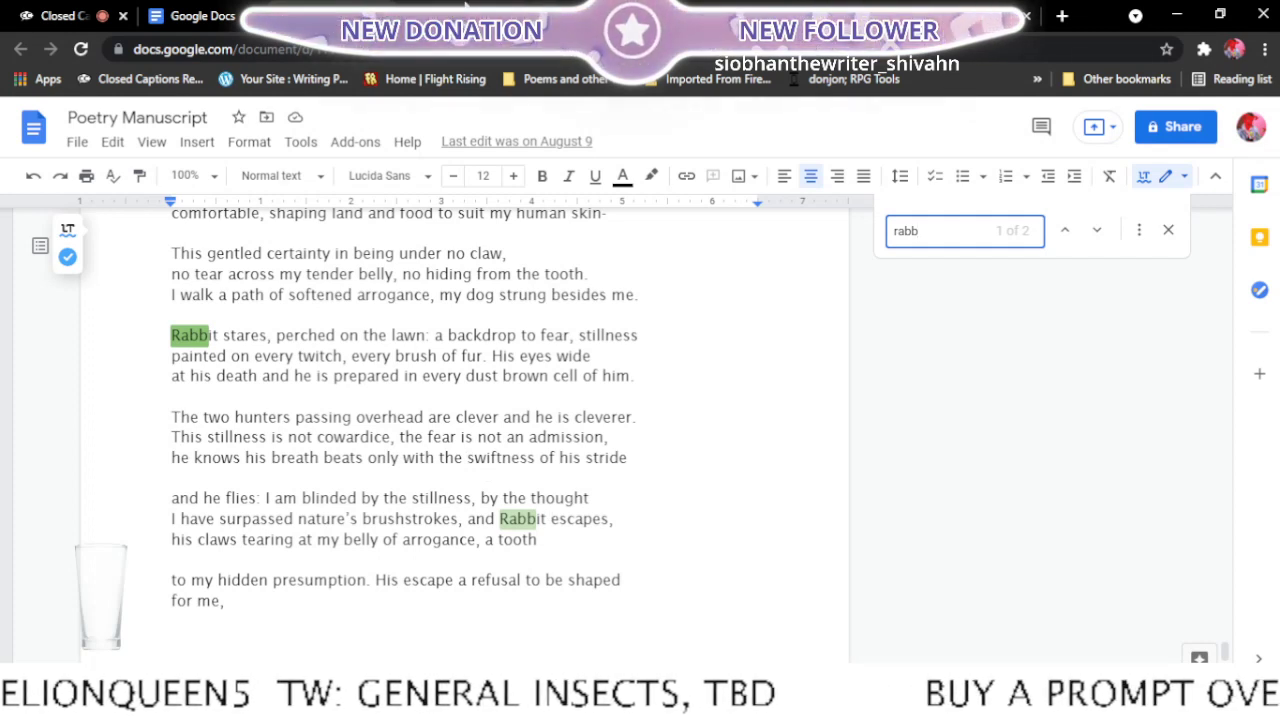
{"action": "left_click", "coordinate": [457, 8]}
{"action": "scroll", "coordinate": [494, 285], "scroll_direction": "up", "scroll_amount": 2}
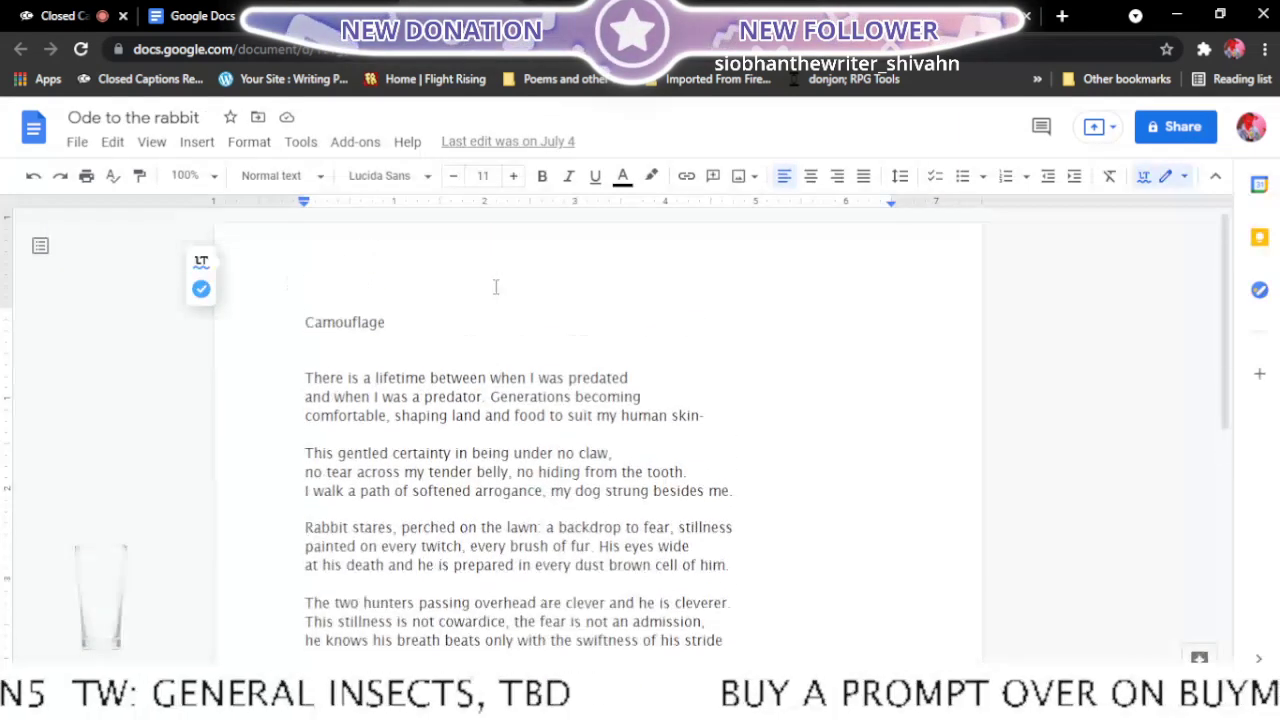
{"action": "scroll", "coordinate": [326, 264], "scroll_direction": "down", "scroll_amount": 3}
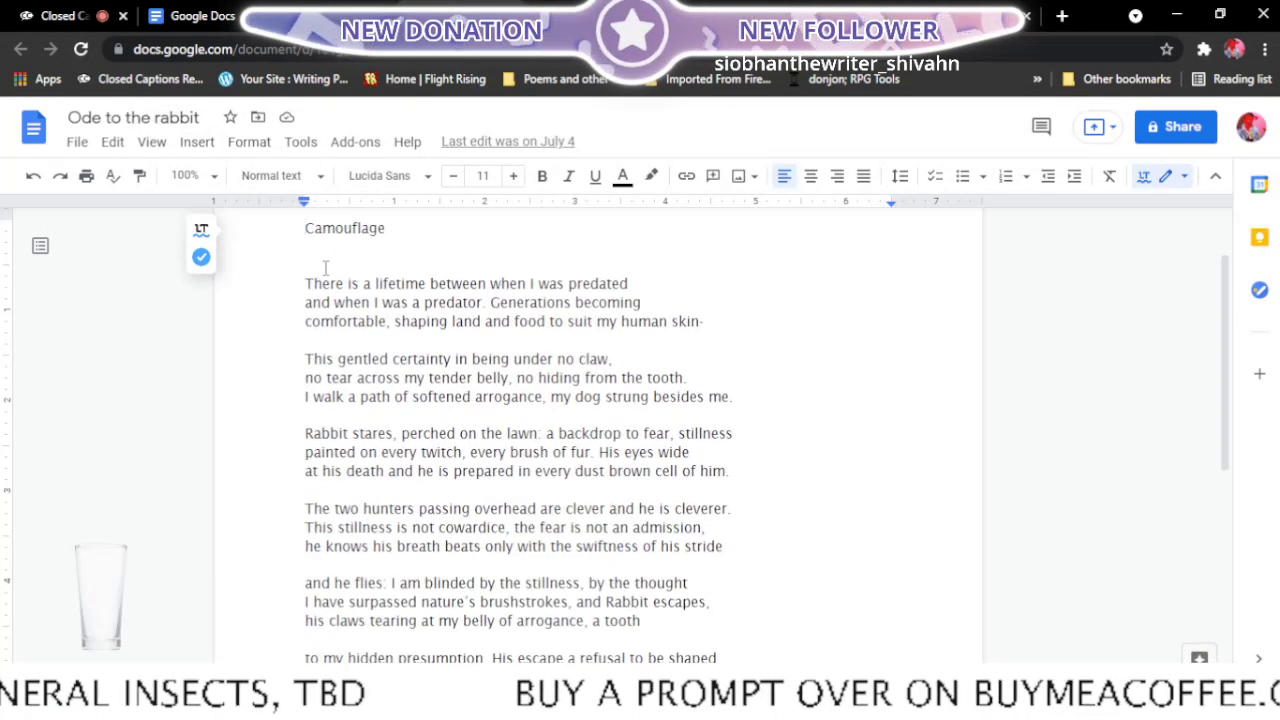
{"action": "scroll", "coordinate": [326, 267], "scroll_direction": "up", "scroll_amount": 3}
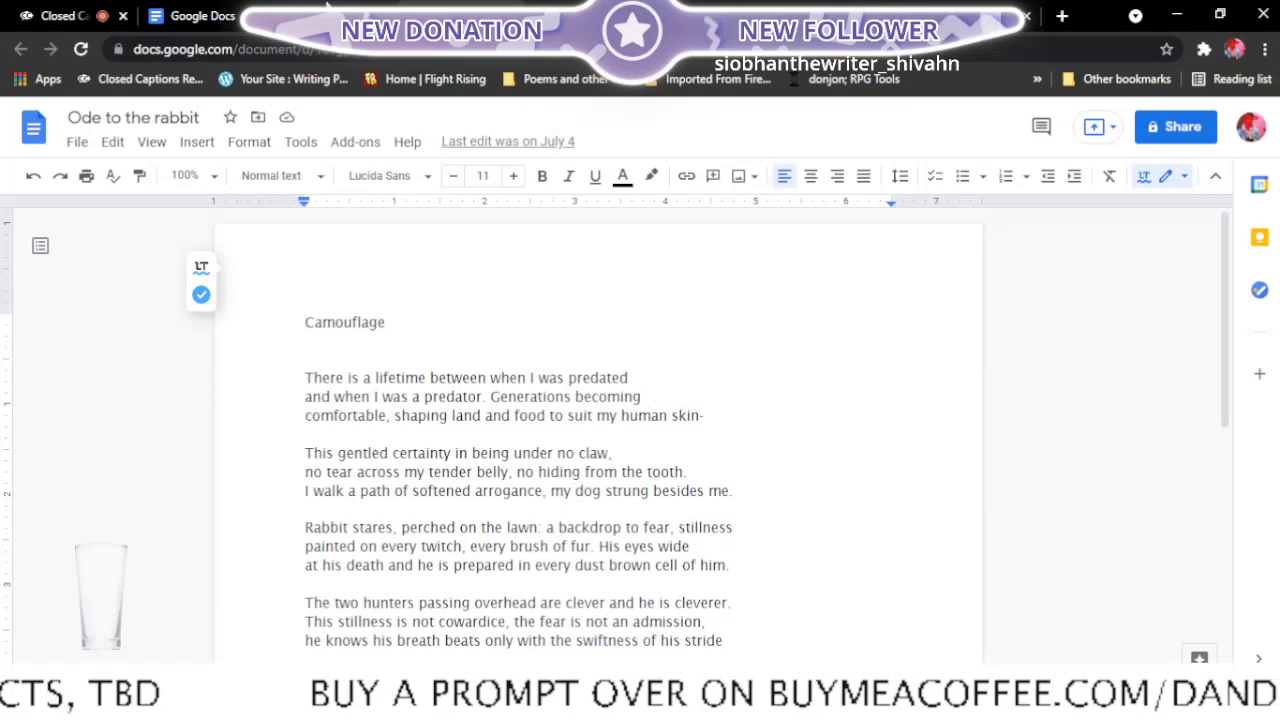
{"action": "left_click", "coordinate": [339, 7]}
{"action": "left_click", "coordinate": [360, 7]}
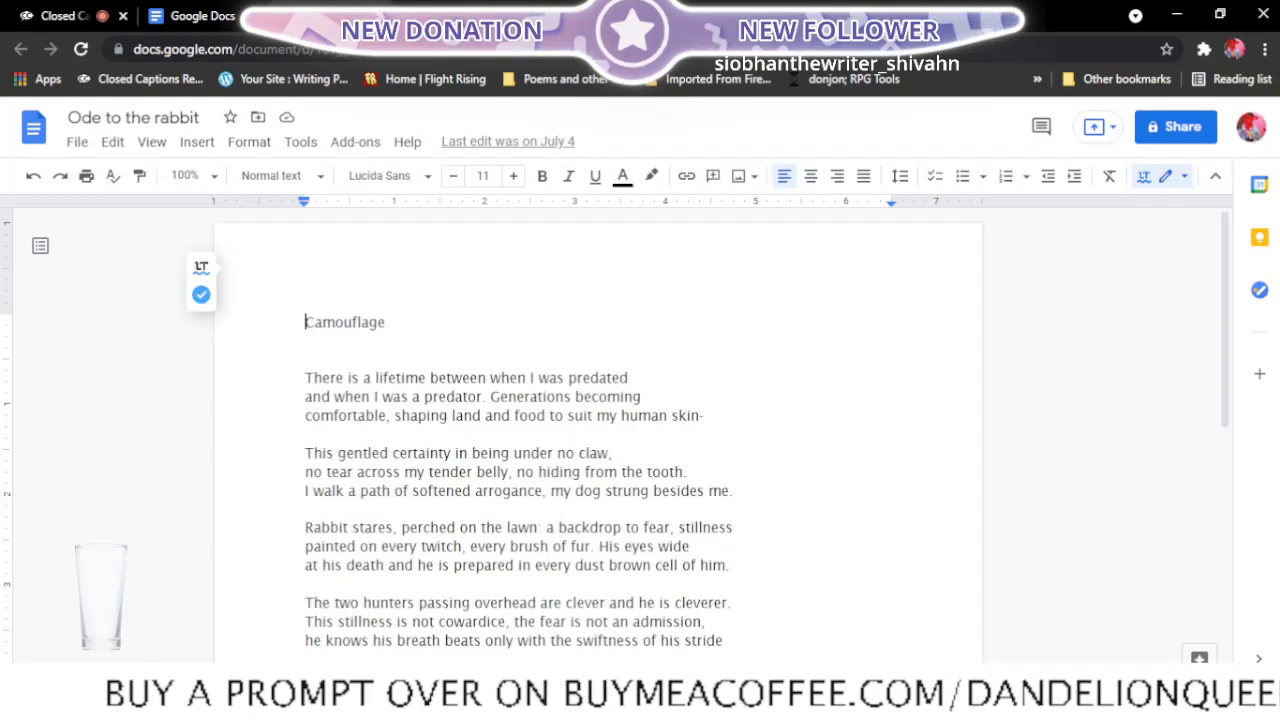
- Review Camouflage, delete its first two stanzas and remove the leftover blank lines above "Rabbit stares"
{"action": "scroll", "coordinate": [451, 294], "scroll_direction": "down", "scroll_amount": 1}
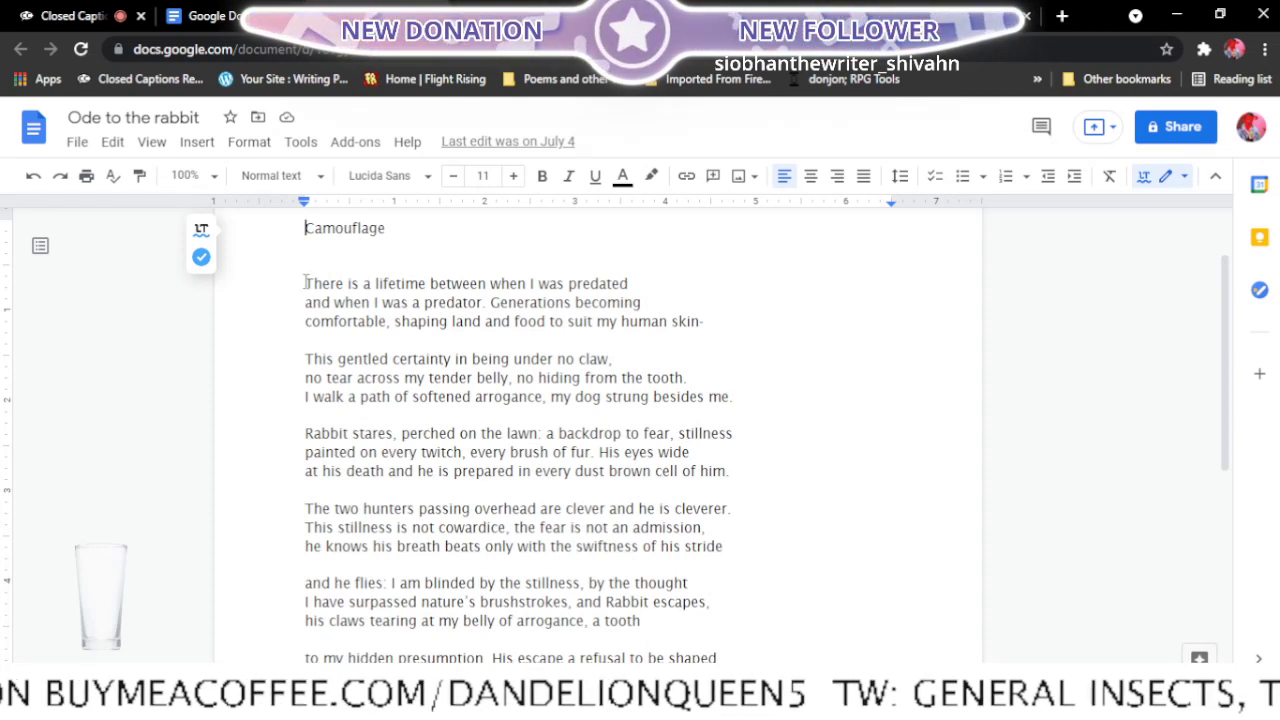
{"action": "scroll", "coordinate": [306, 270], "scroll_direction": "down", "scroll_amount": 1}
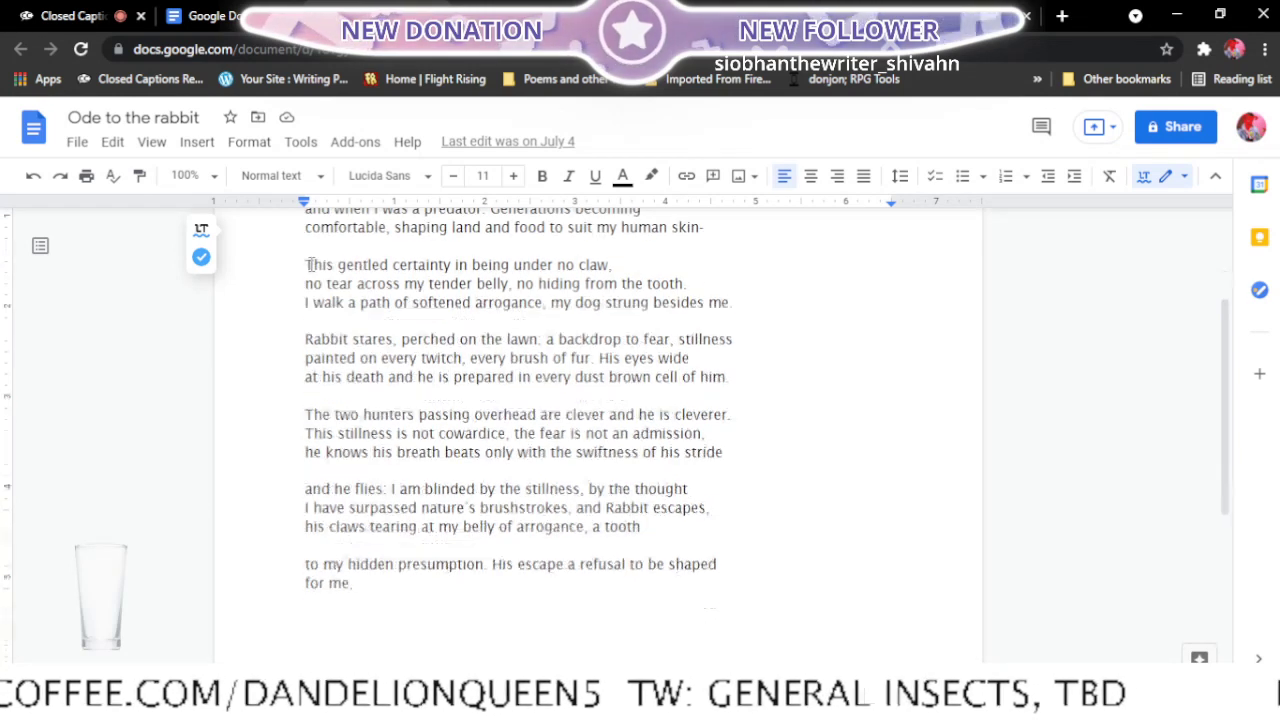
{"action": "scroll", "coordinate": [311, 265], "scroll_direction": "up", "scroll_amount": 1}
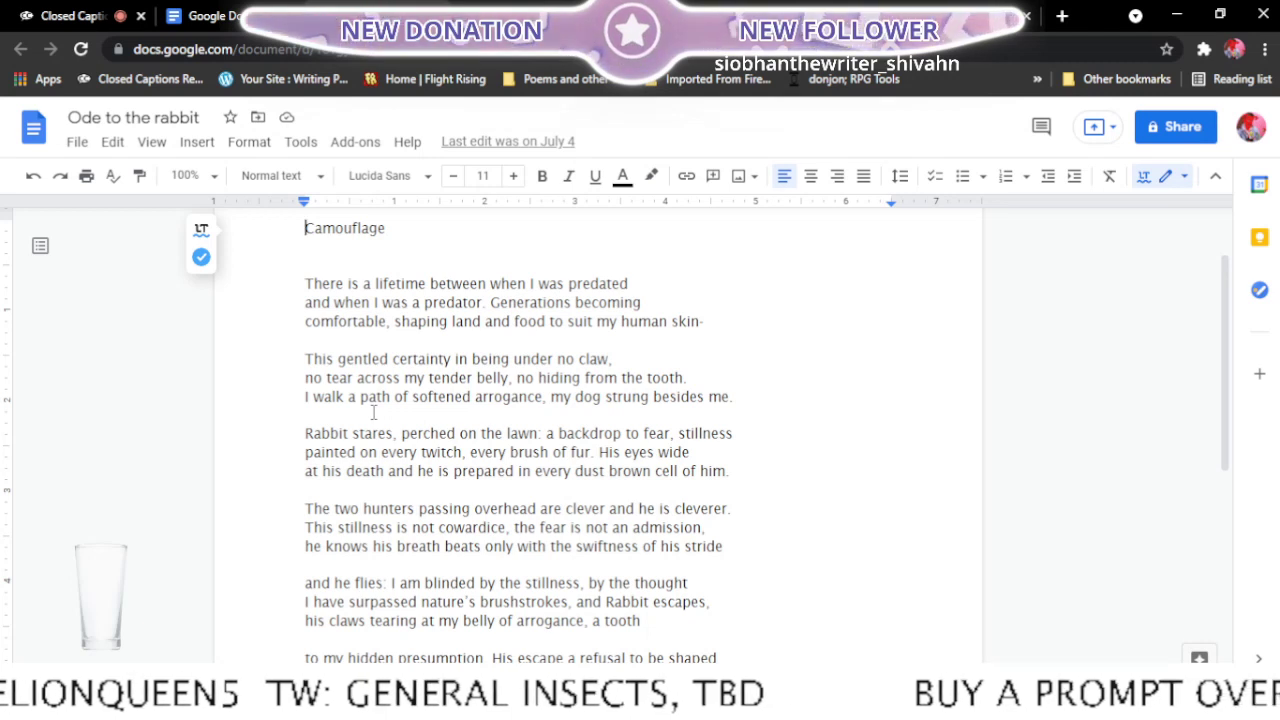
{"action": "scroll", "coordinate": [390, 412], "scroll_direction": "down", "scroll_amount": 1}
{"action": "scroll", "coordinate": [403, 412], "scroll_direction": "down", "scroll_amount": 1}
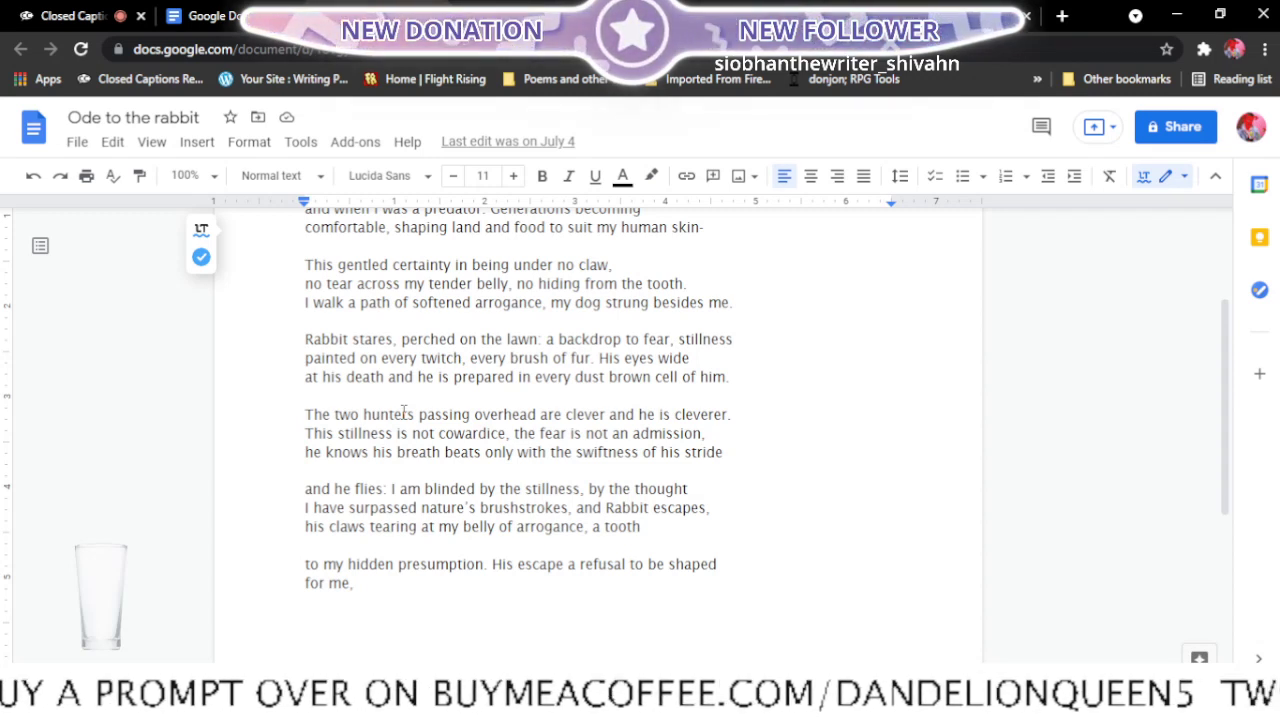
{"action": "scroll", "coordinate": [740, 275], "scroll_direction": "up", "scroll_amount": 2}
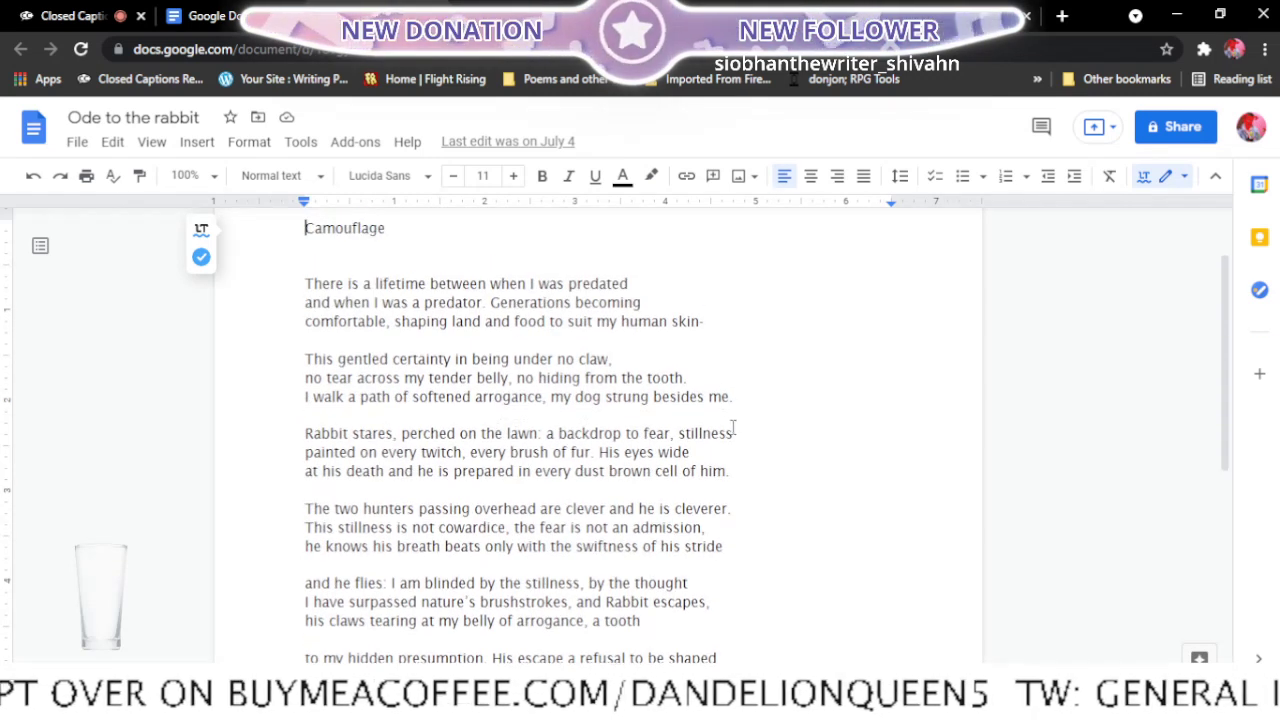
{"action": "left_click_drag", "start_coordinate": [736, 397], "coordinate": [303, 284]}
{"action": "key", "text": "BackSpace"}
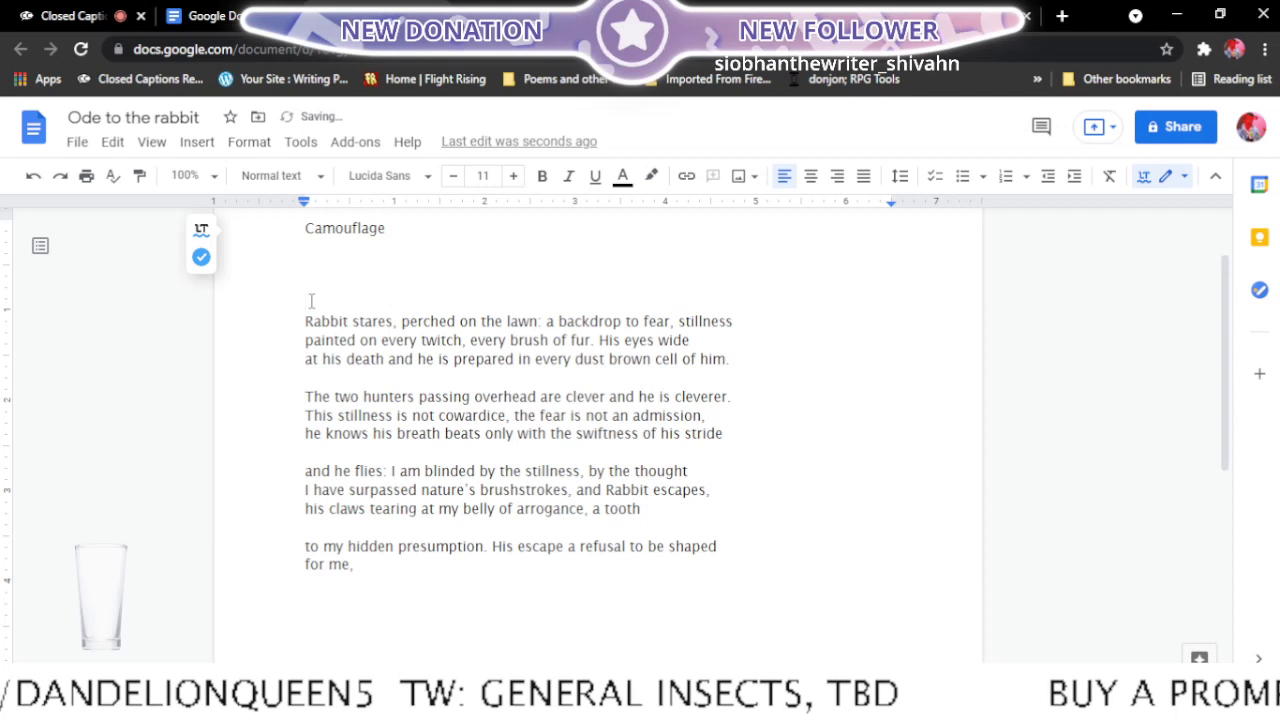
{"action": "key", "text": "BackSpace"}
{"action": "key", "text": "BackSpace"}
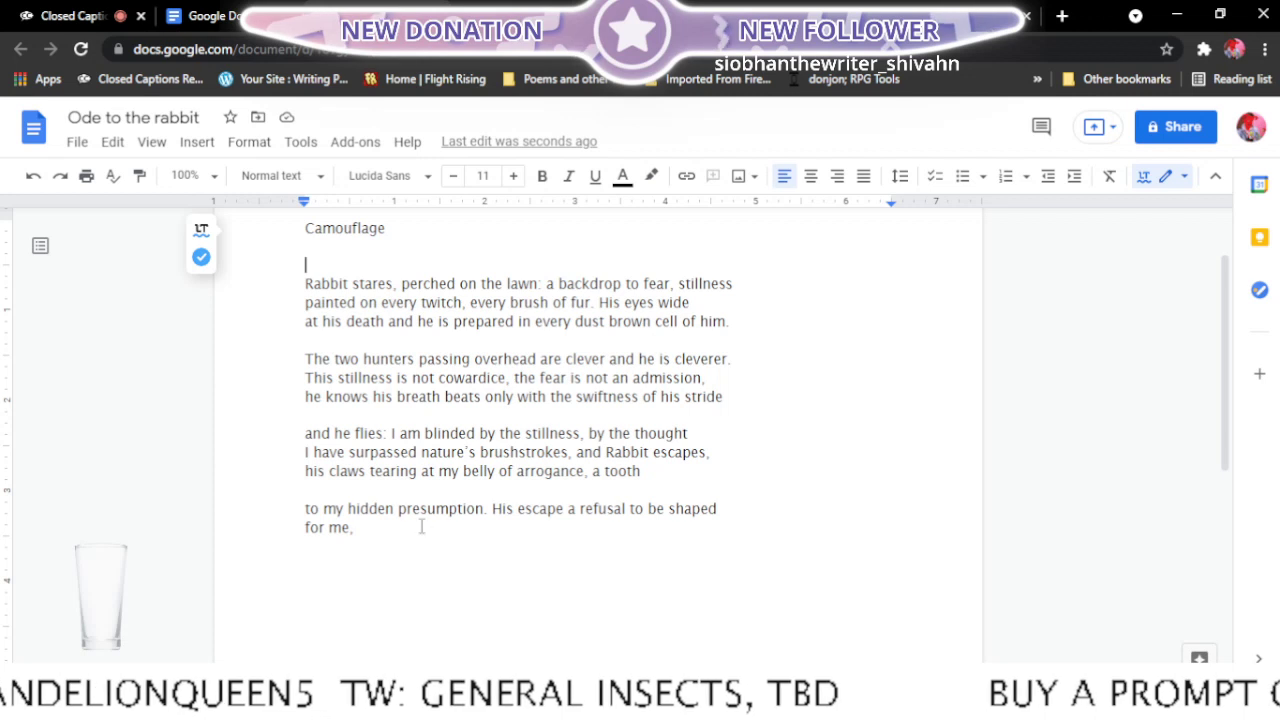
- Move "to my hidden" up to the end of the "a tooth" line, so the last stanza starts with "presumption."
{"action": "left_click", "coordinate": [306, 504]}
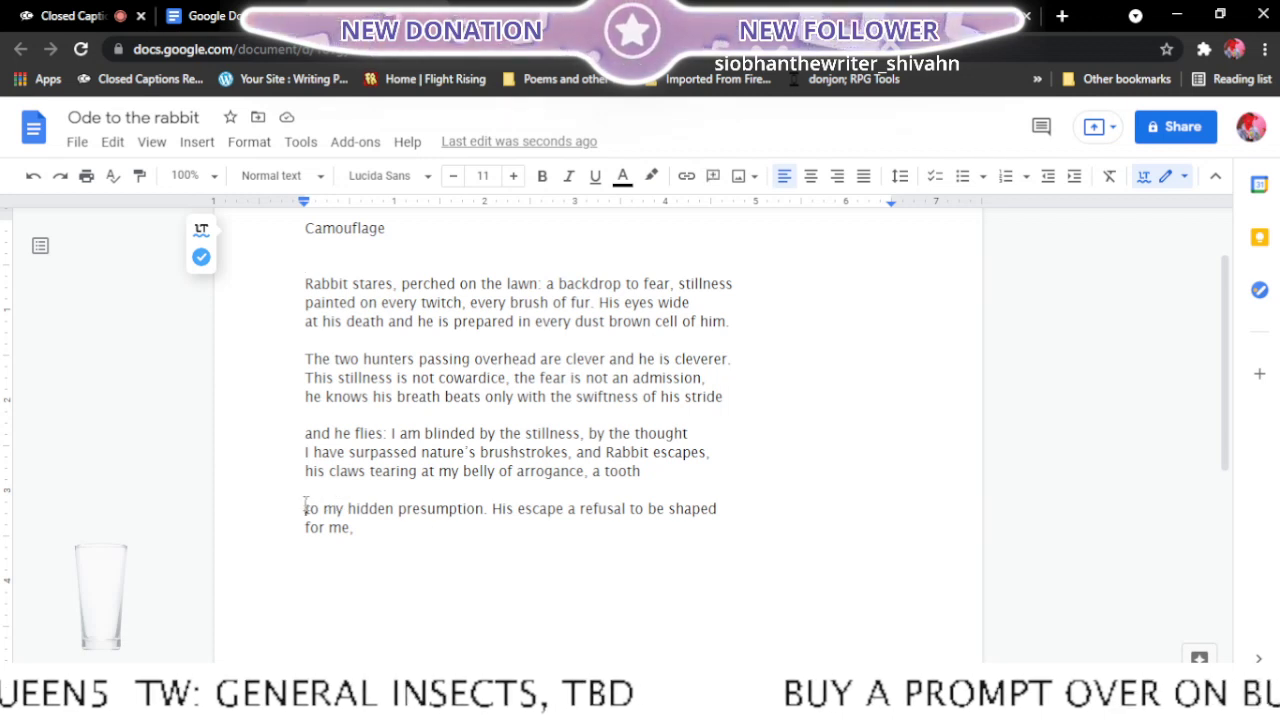
{"action": "key", "text": "BackSpace"}
{"action": "key", "text": "BackSpace"}
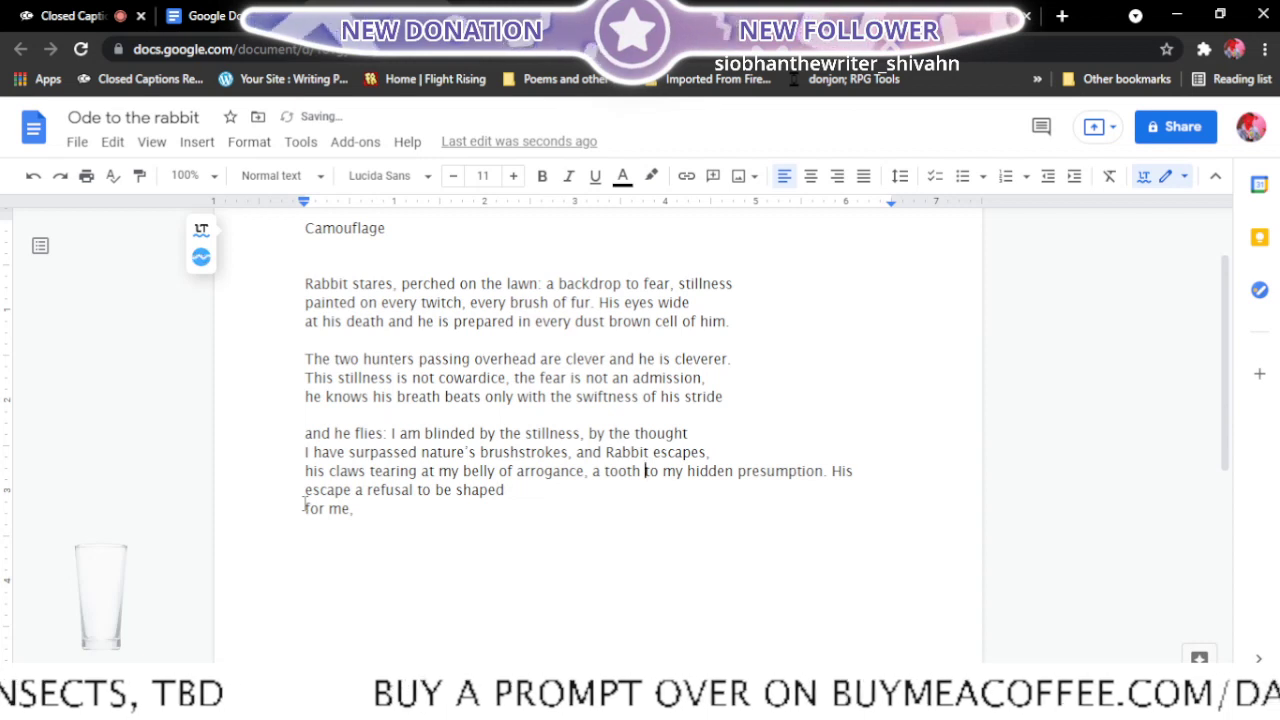
{"action": "left_click", "coordinate": [741, 472]}
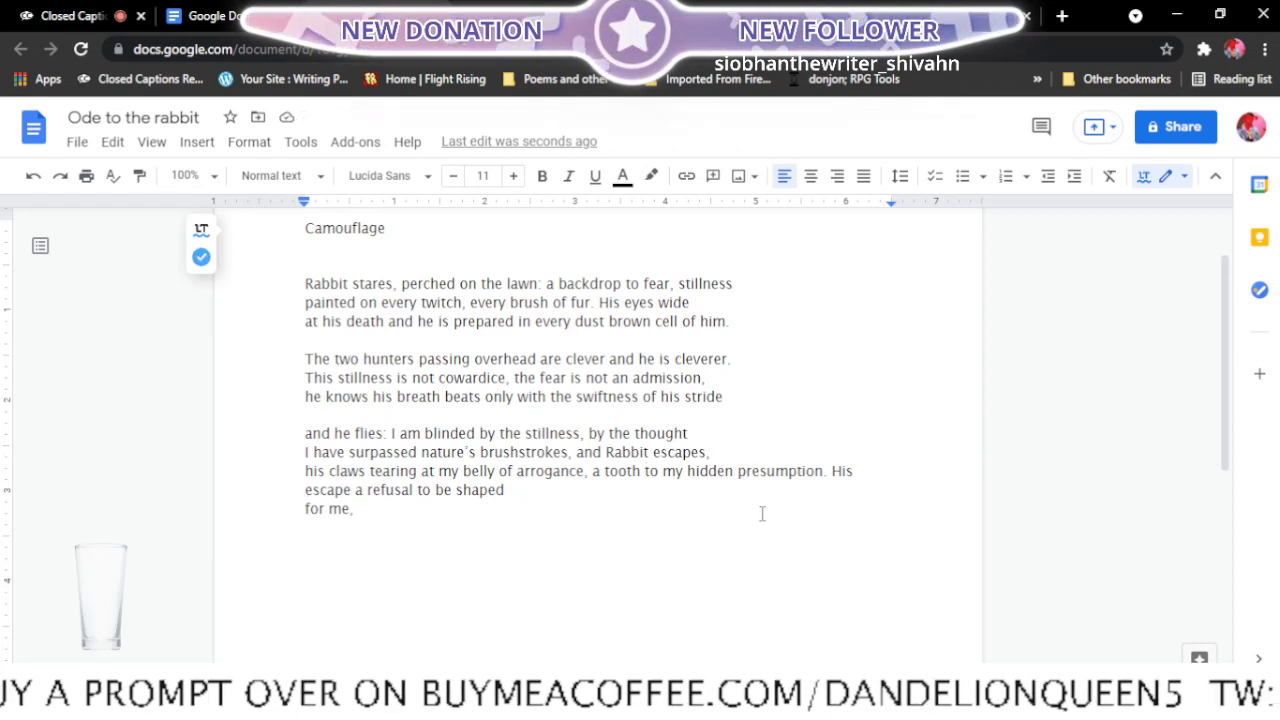
{"action": "key", "text": "Return"}
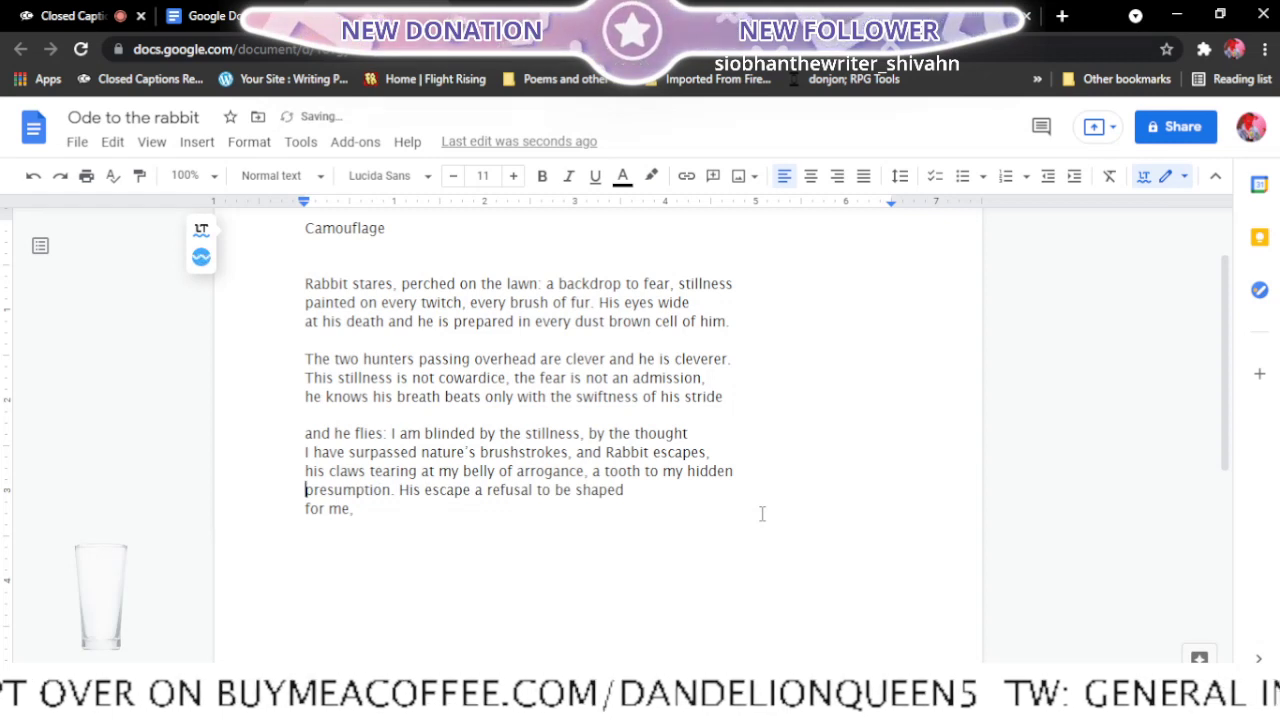
{"action": "key", "text": "Return"}
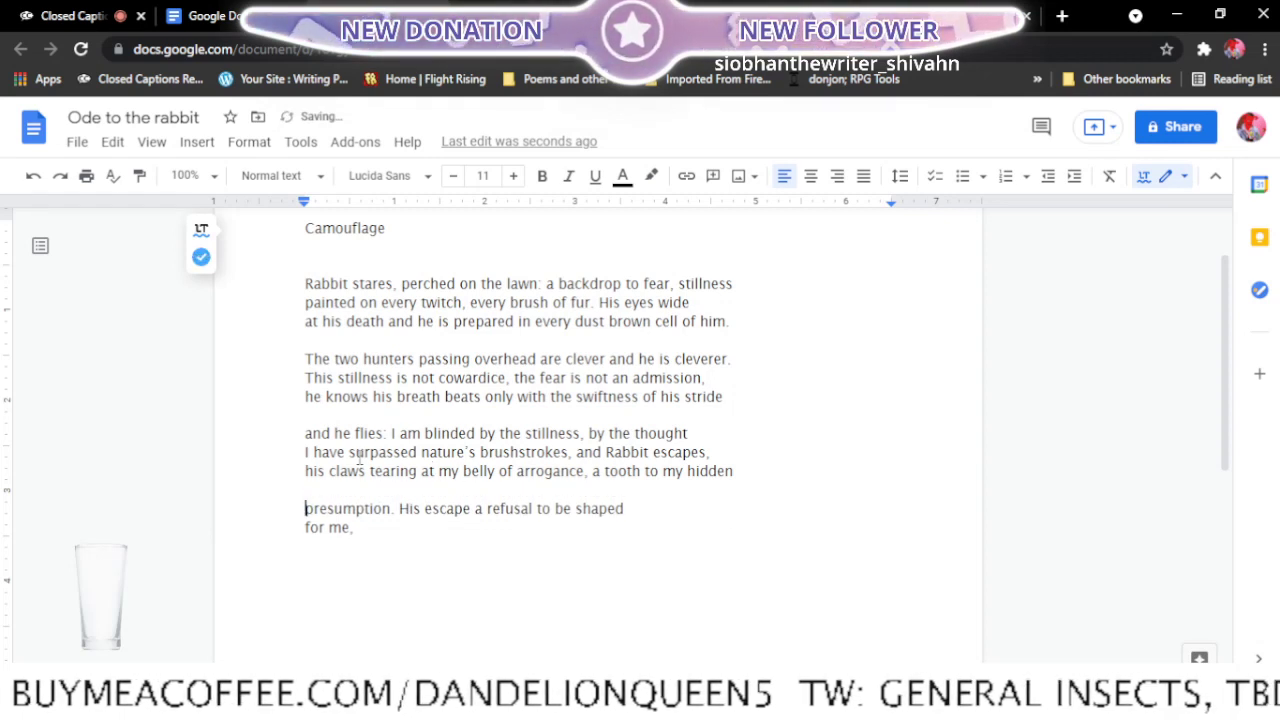
- Join "for me," onto the last stanza's first line and start a new line below it
{"action": "left_click", "coordinate": [306, 527]}
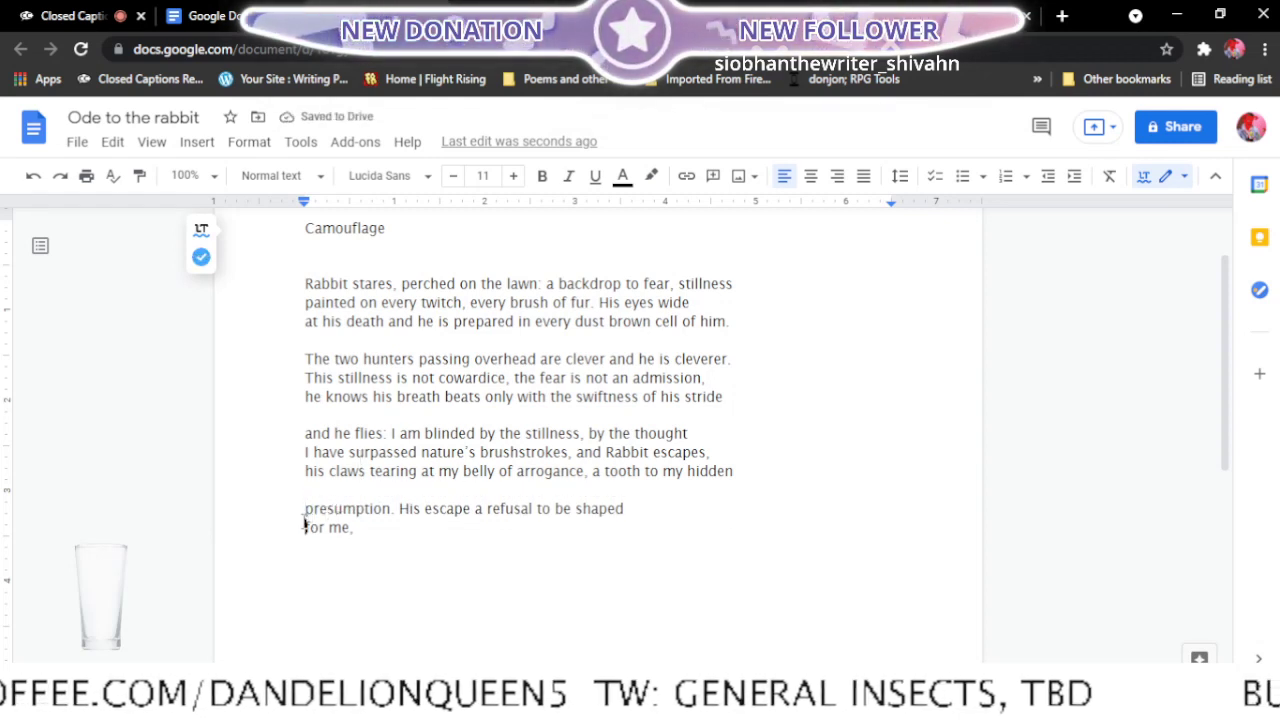
{"action": "key", "text": "BackSpace"}
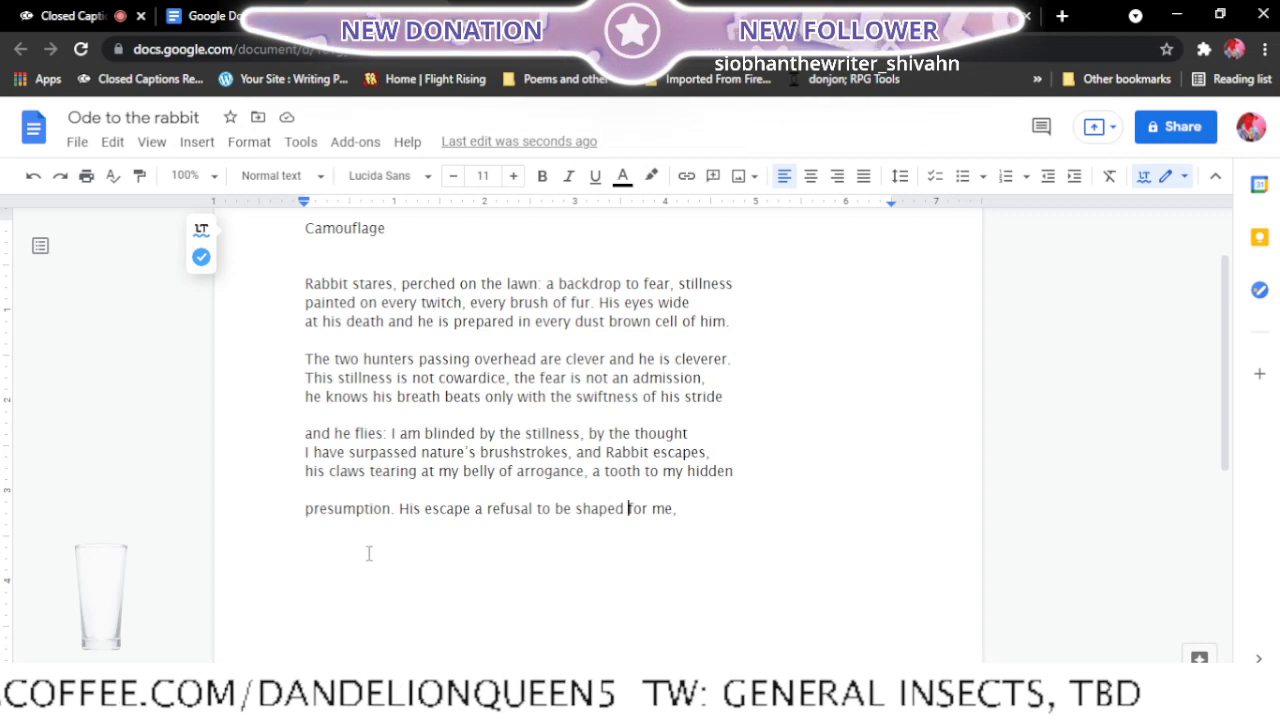
{"action": "left_click", "coordinate": [720, 528]}
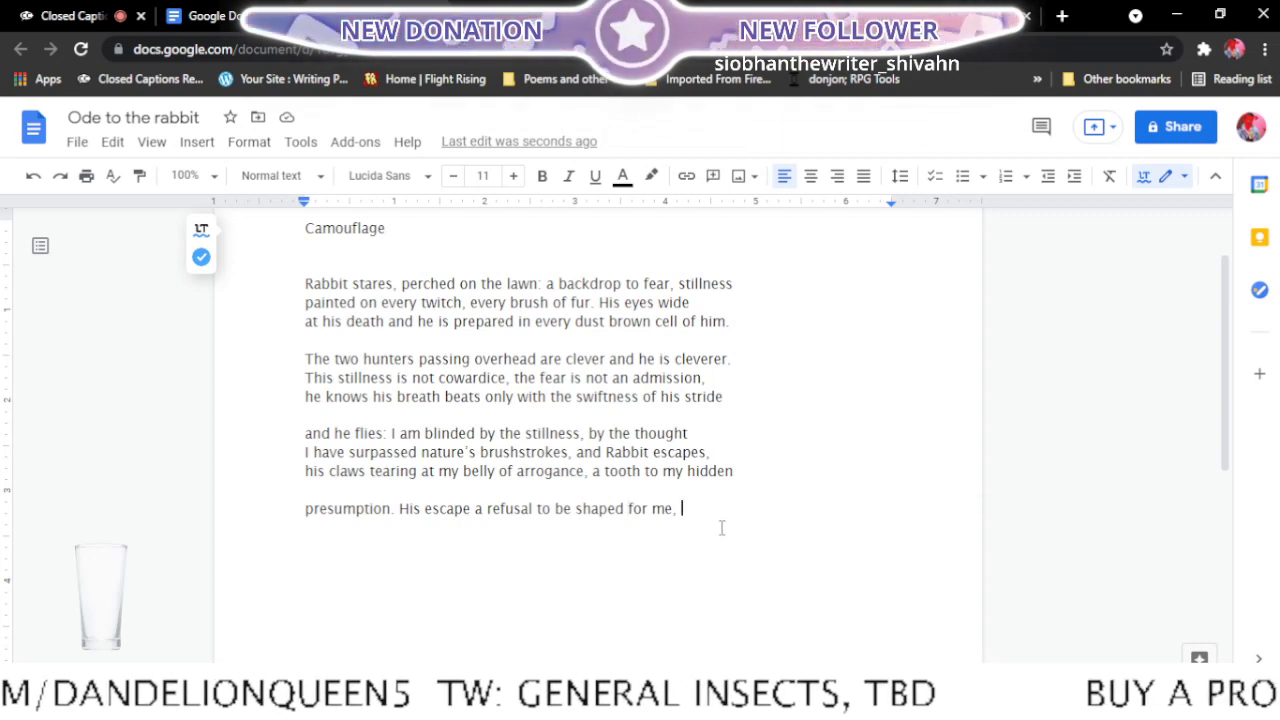
{"action": "key", "text": "Return"}
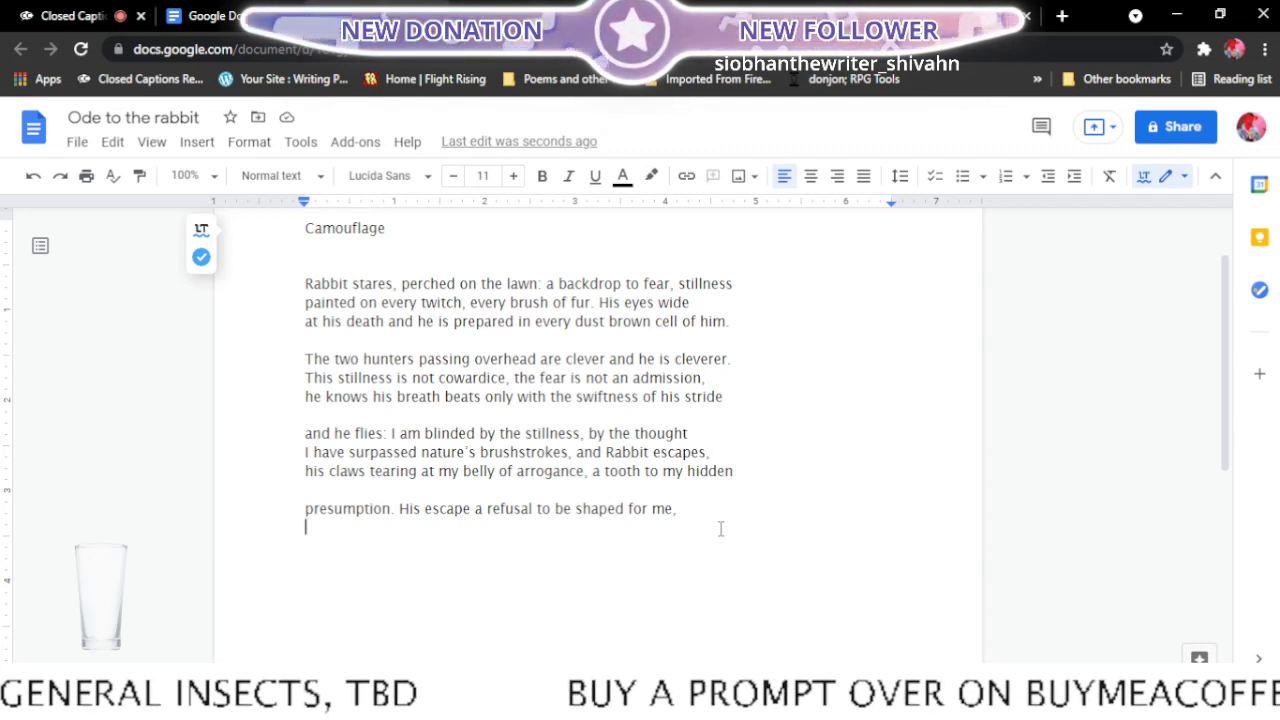
- Remove the word "two" from "The two hunters passing overhead" in the second stanza
{"action": "left_click", "coordinate": [364, 356]}
{"action": "key", "text": "BackSpace"}
{"action": "key", "text": "BackSpace"}
{"action": "key", "text": "BackSpace"}
{"action": "key", "text": "BackSpace"}
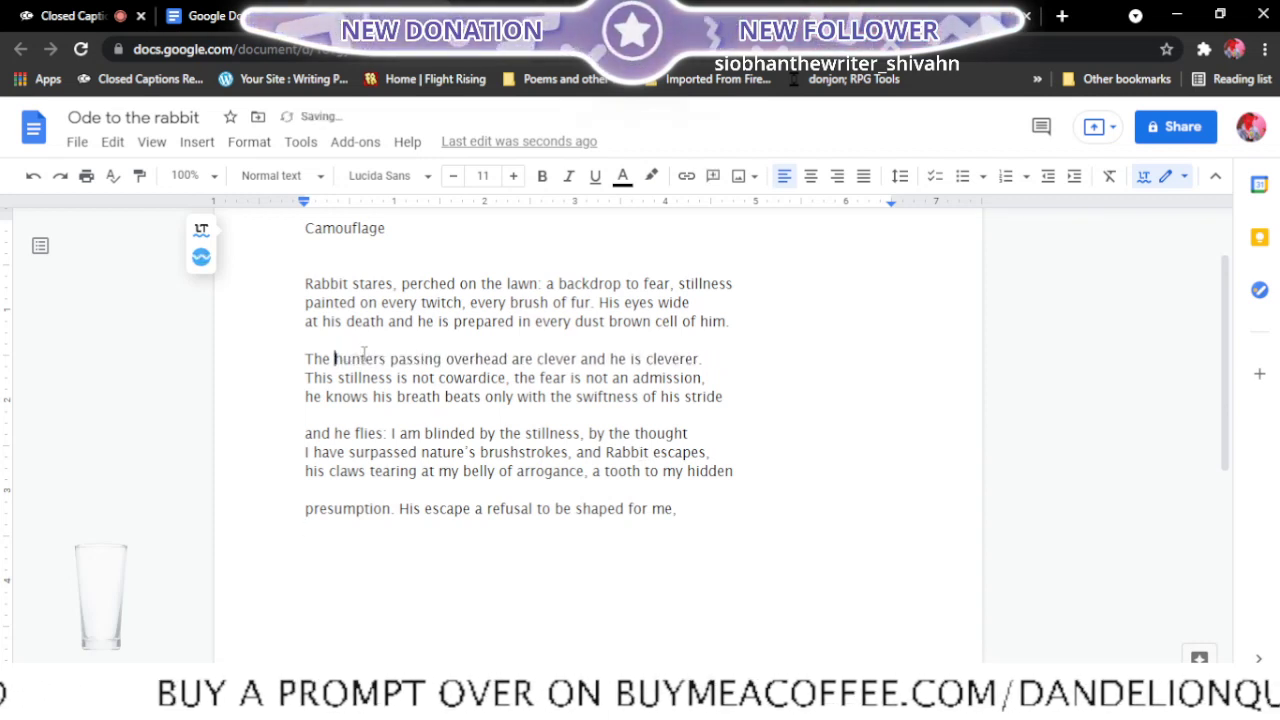
{"action": "left_click", "coordinate": [417, 538]}
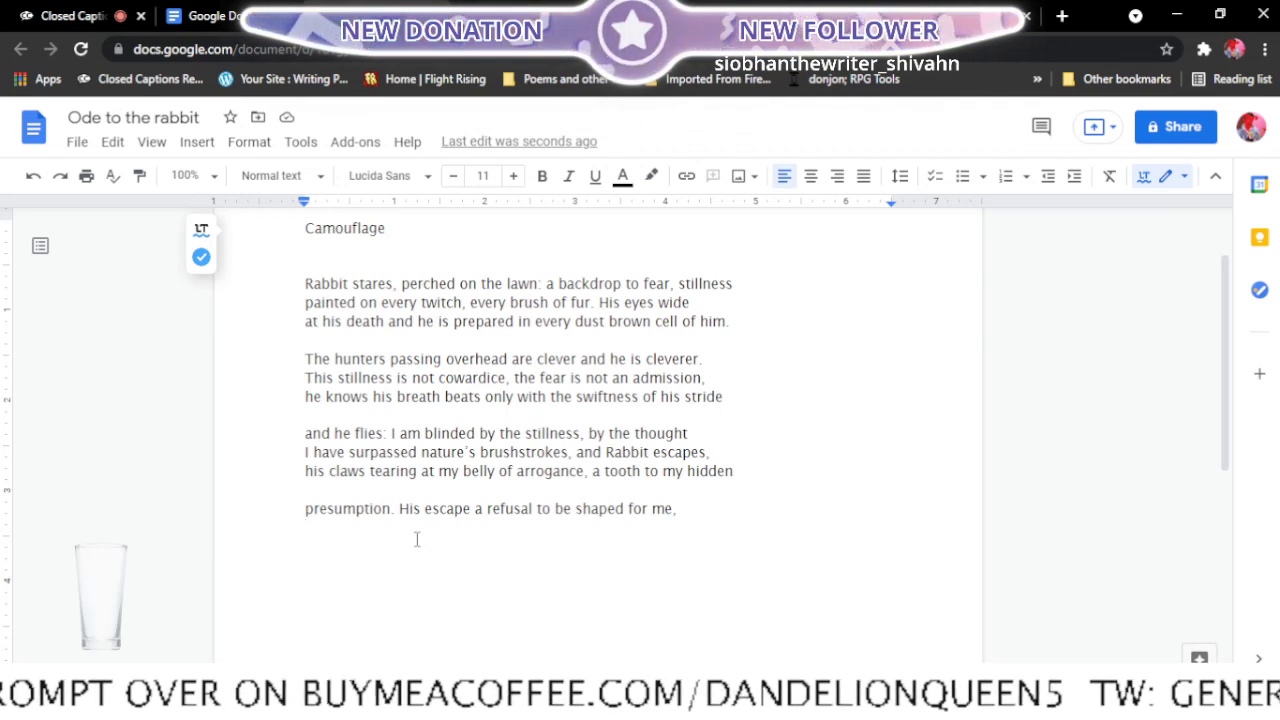
{"action": "type", "text": "a r"}
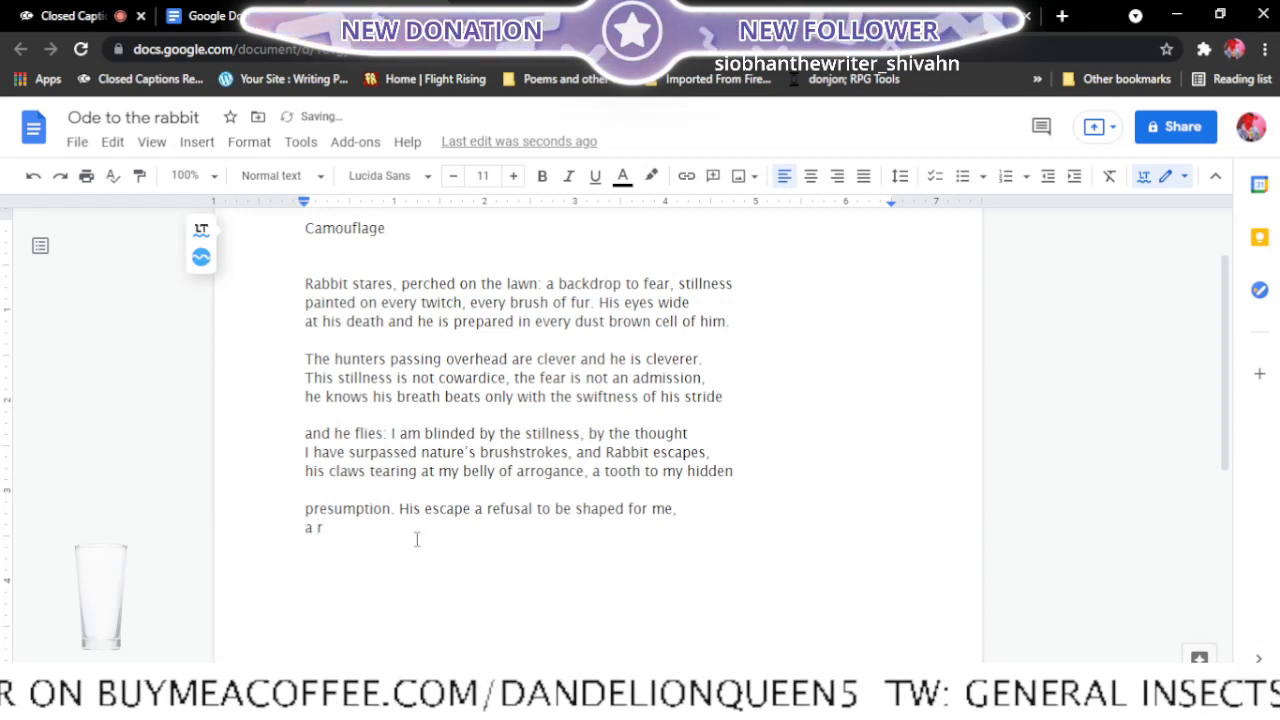
{"action": "type", "text": "em"}
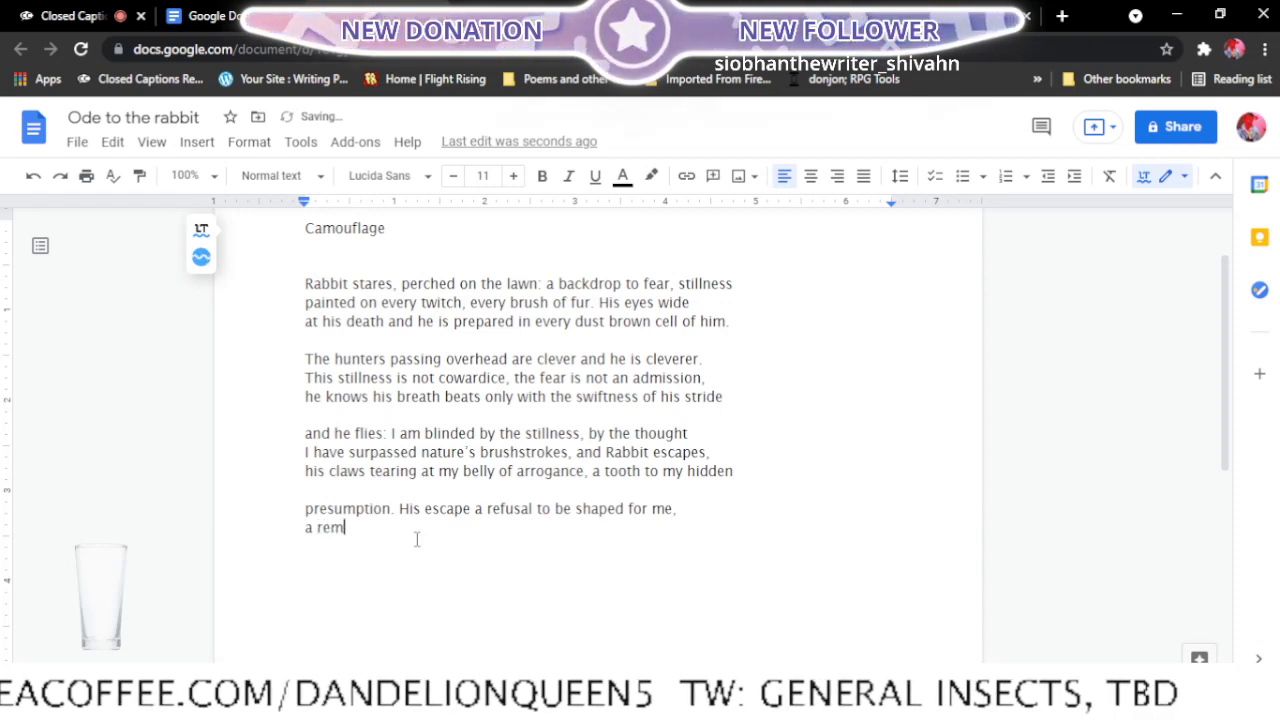
{"action": "type", "text": "inder"}
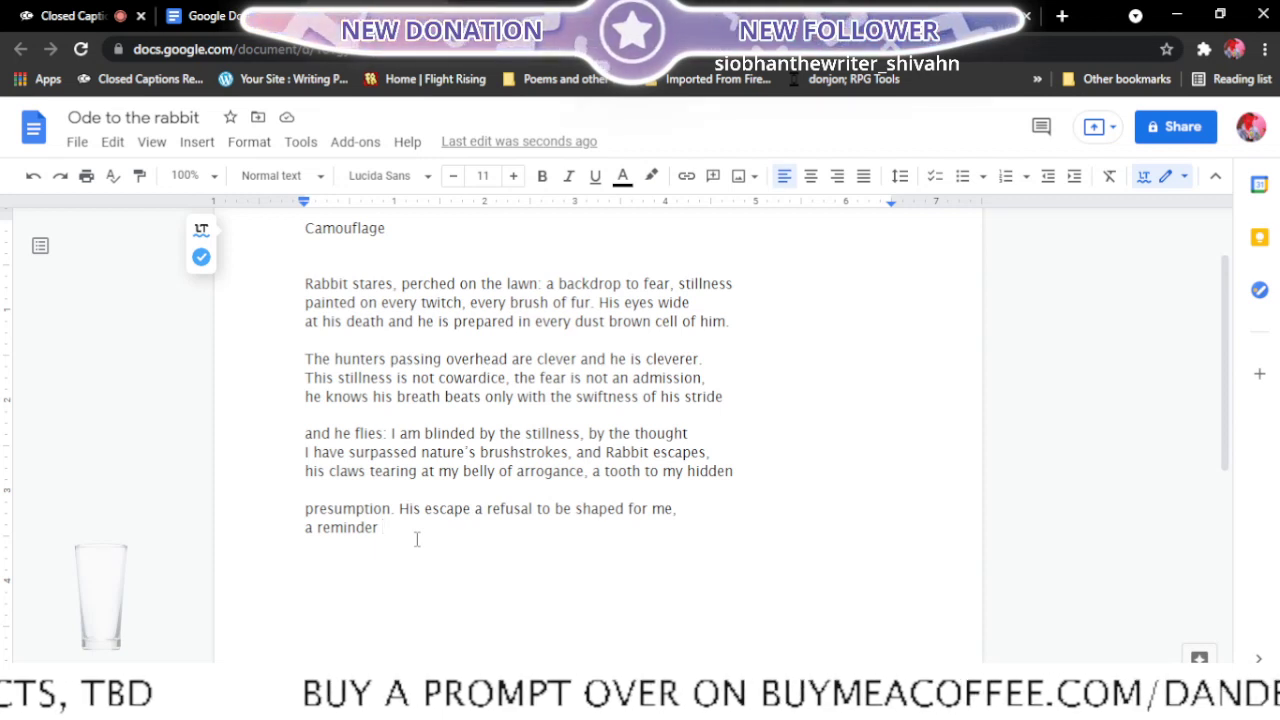
{"action": "key", "text": "BackSpace"}
{"action": "key", "text": "BackSpace"}
{"action": "key", "text": "BackSpace"}
{"action": "key", "text": "BackSpace"}
{"action": "key", "text": "BackSpace"}
{"action": "key", "text": "BackSpace"}
{"action": "key", "text": "BackSpace"}
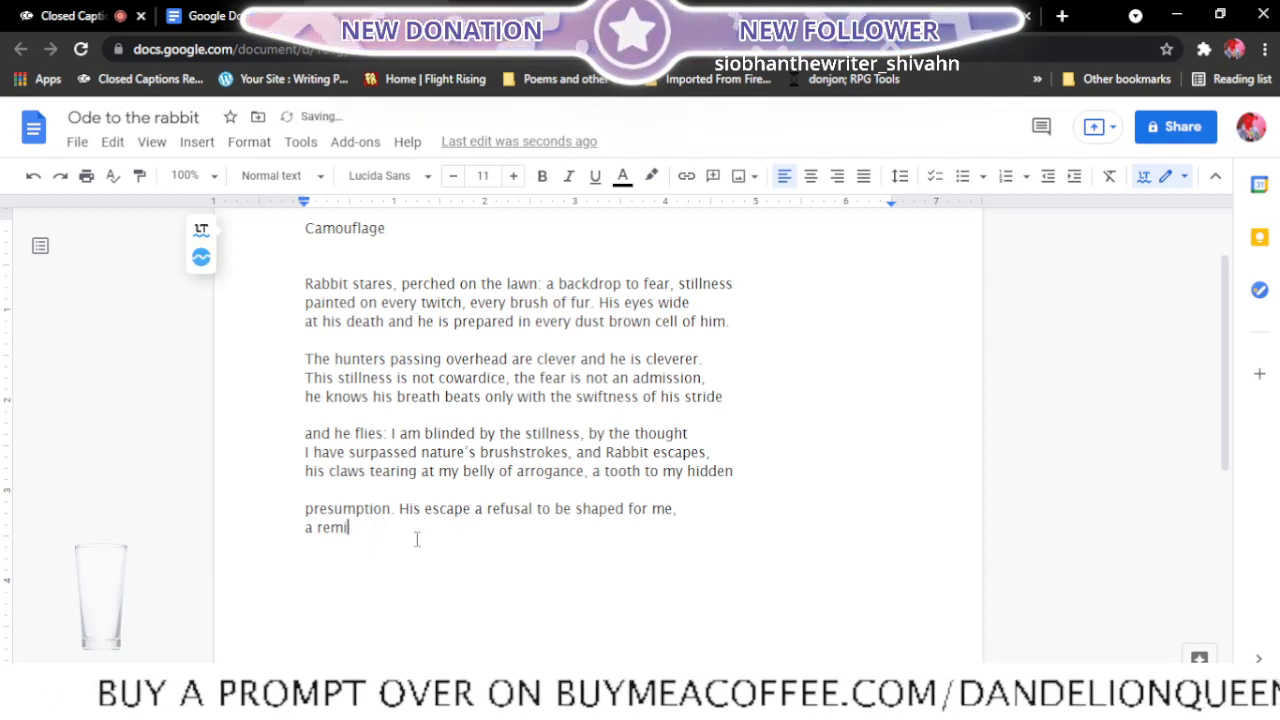
{"action": "key", "text": "BackSpace"}
{"action": "key", "text": "BackSpace"}
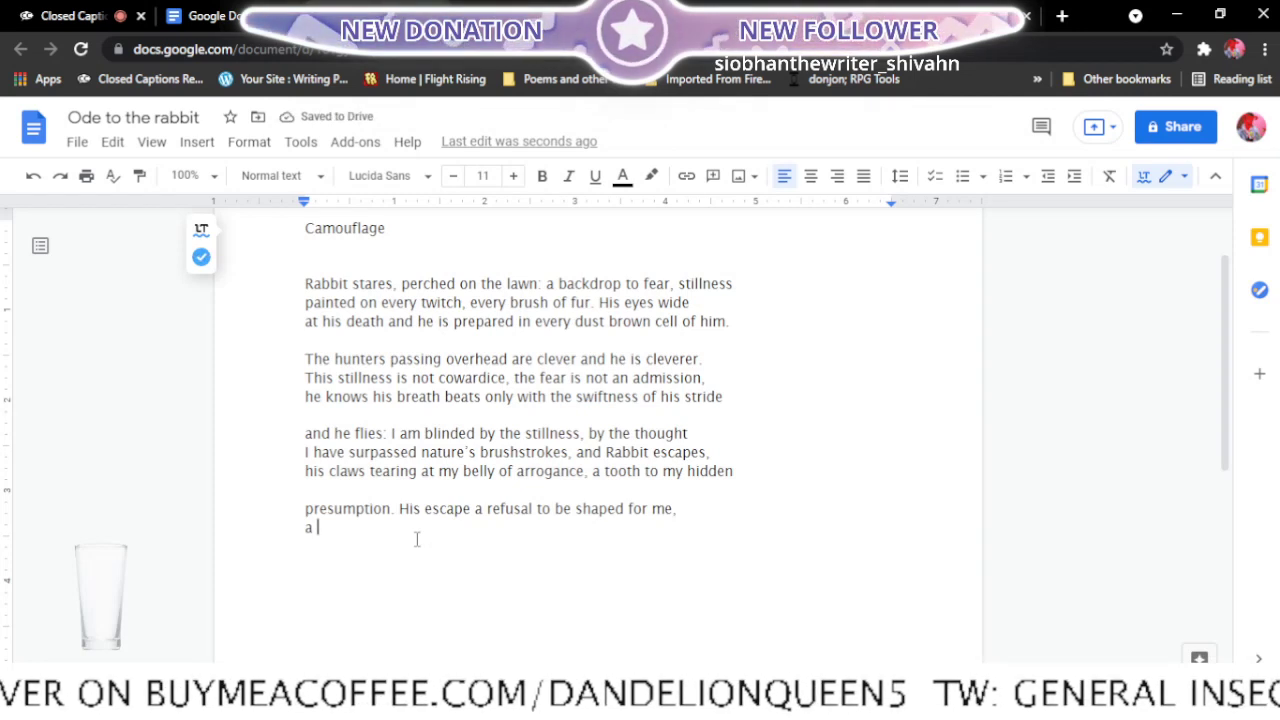
{"action": "key", "text": "BackSpace"}
{"action": "key", "text": "BackSpace"}
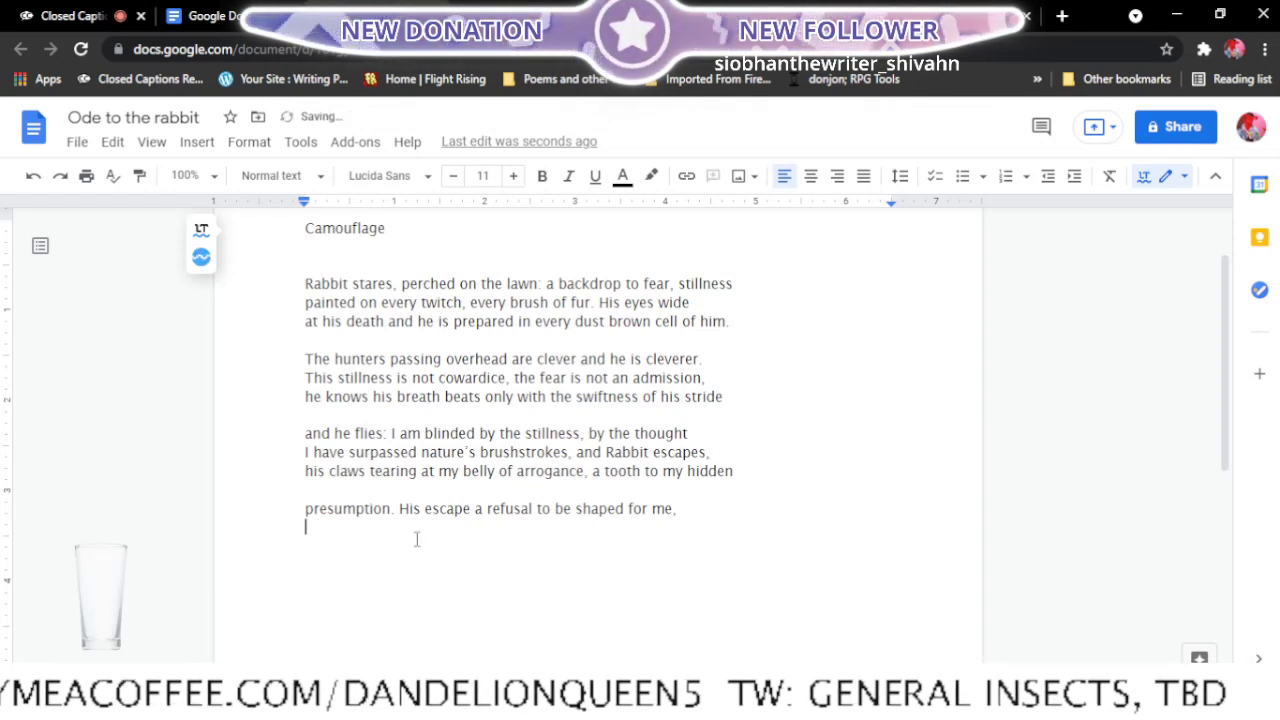
- Add the line "a white-tailed declaration of" below "presumption. His escape a refusal to be shaped for me," in the last stanza
{"action": "type", "text": "a whit"}
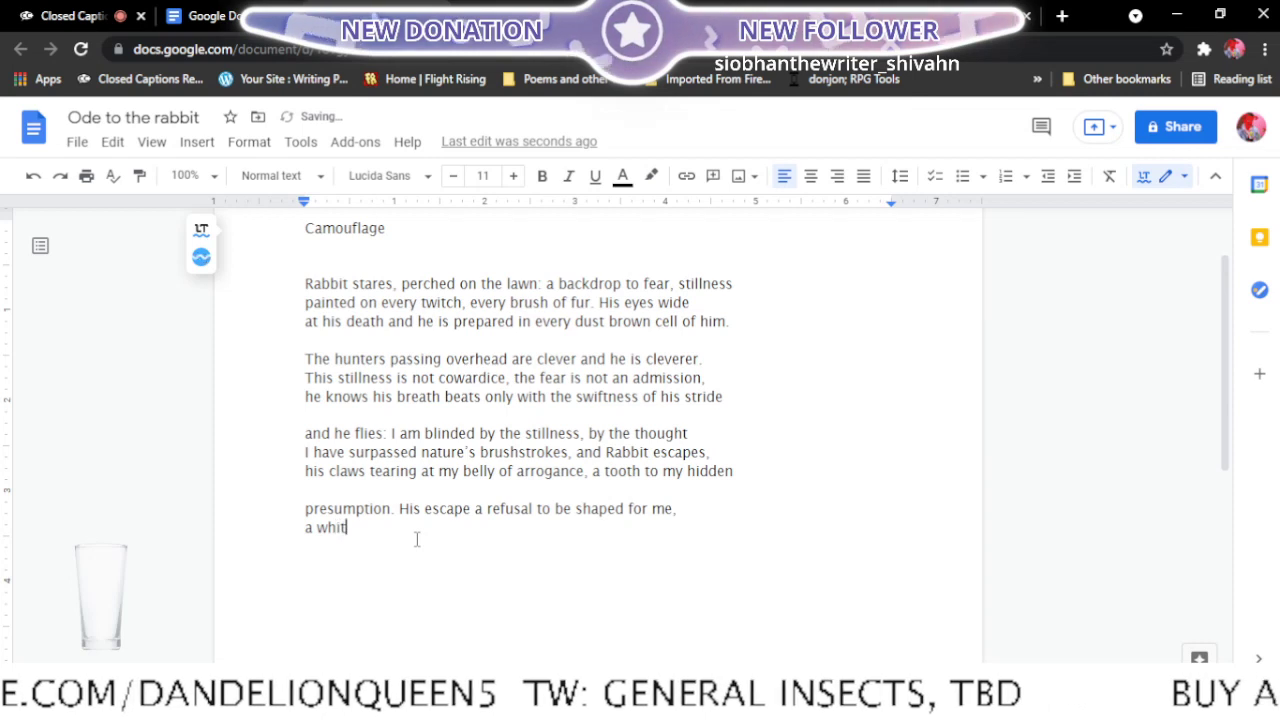
{"action": "type", "text": "e-t"}
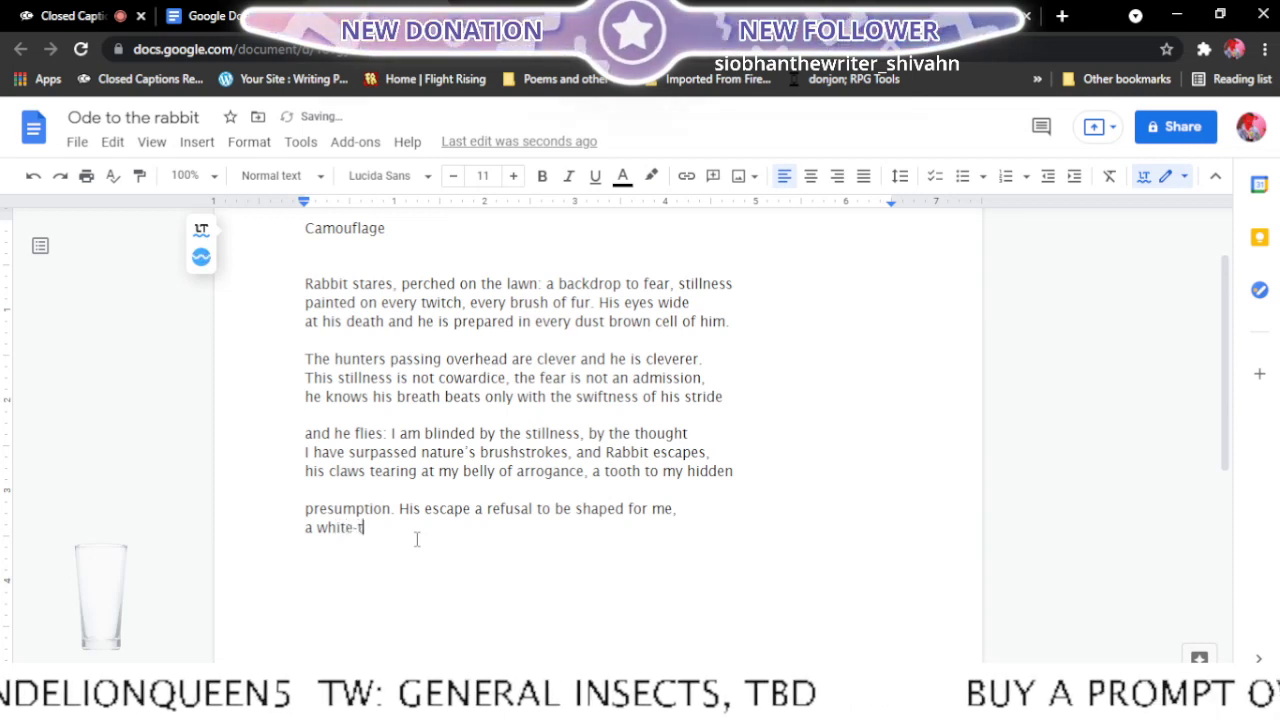
{"action": "type", "text": "ailed de"}
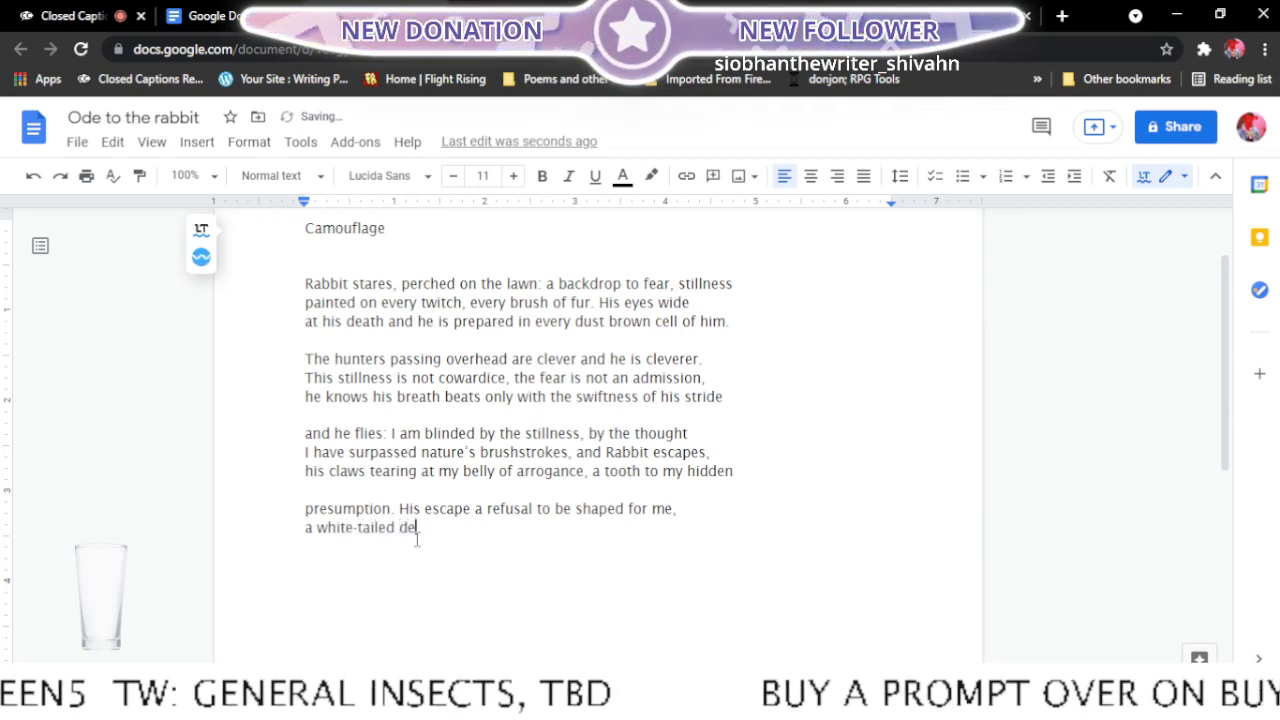
{"action": "type", "text": "clar"}
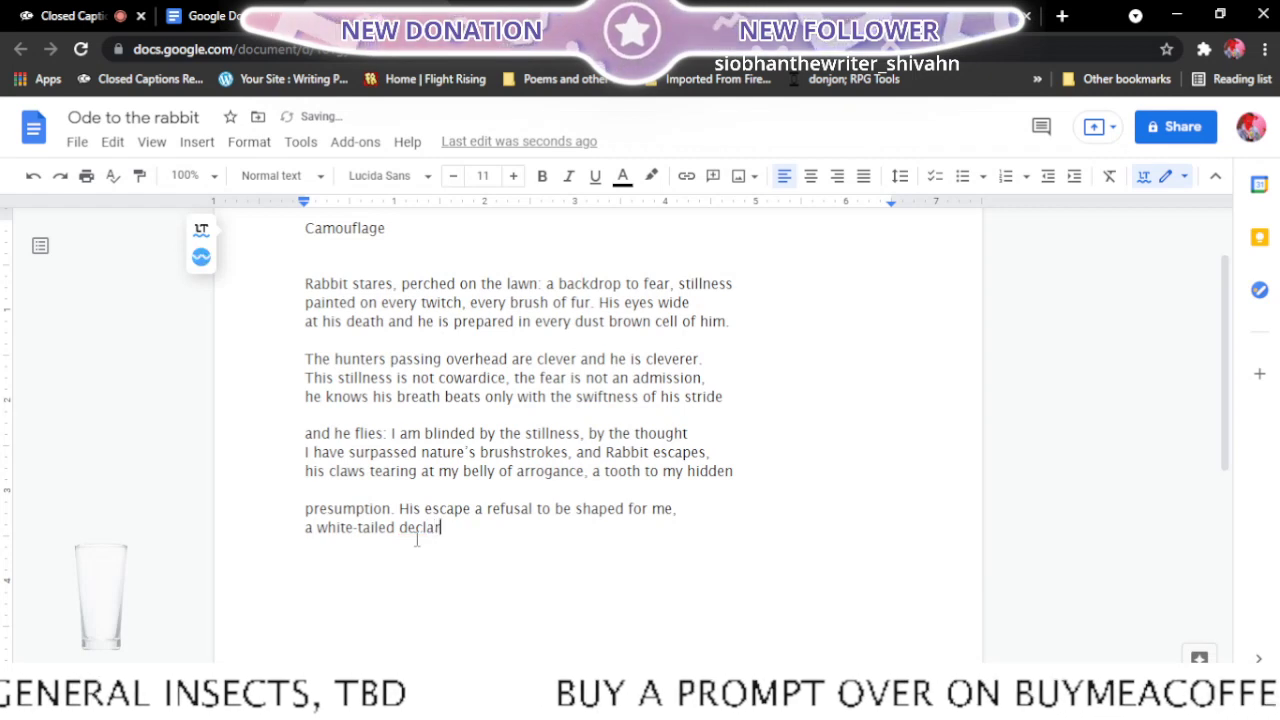
{"action": "type", "text": "ation"}
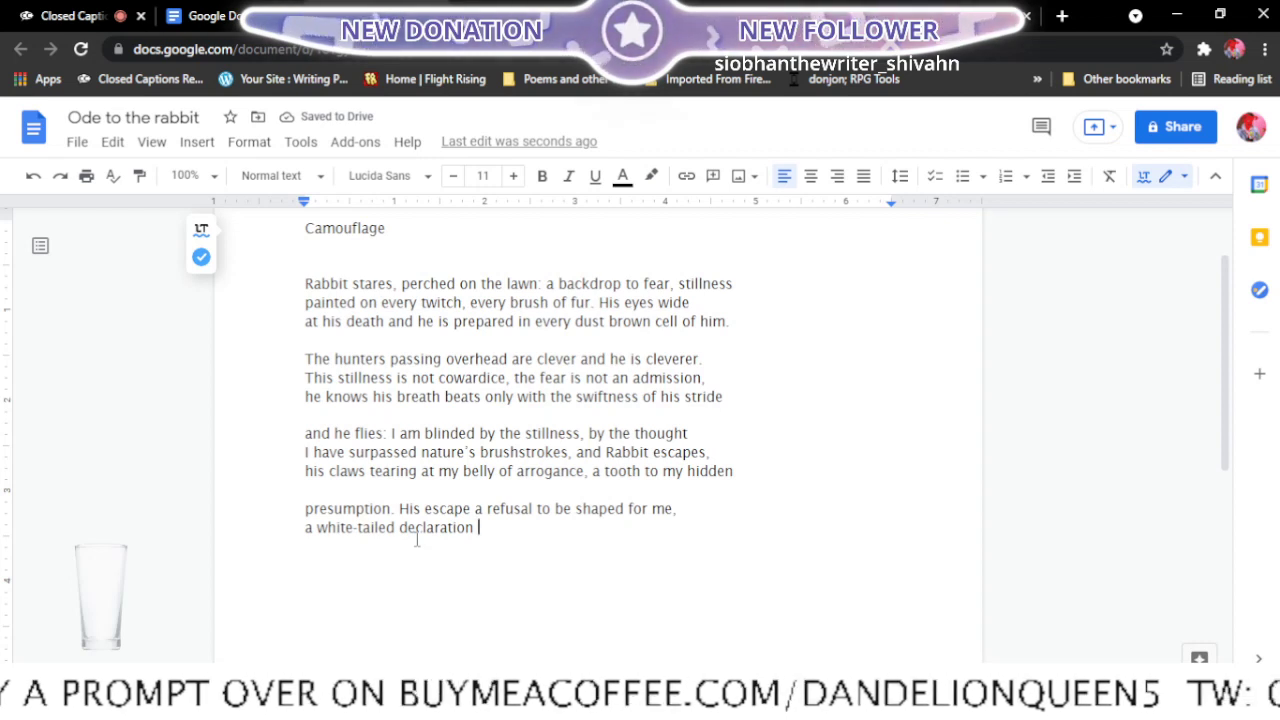
{"action": "type", "text": "of"}
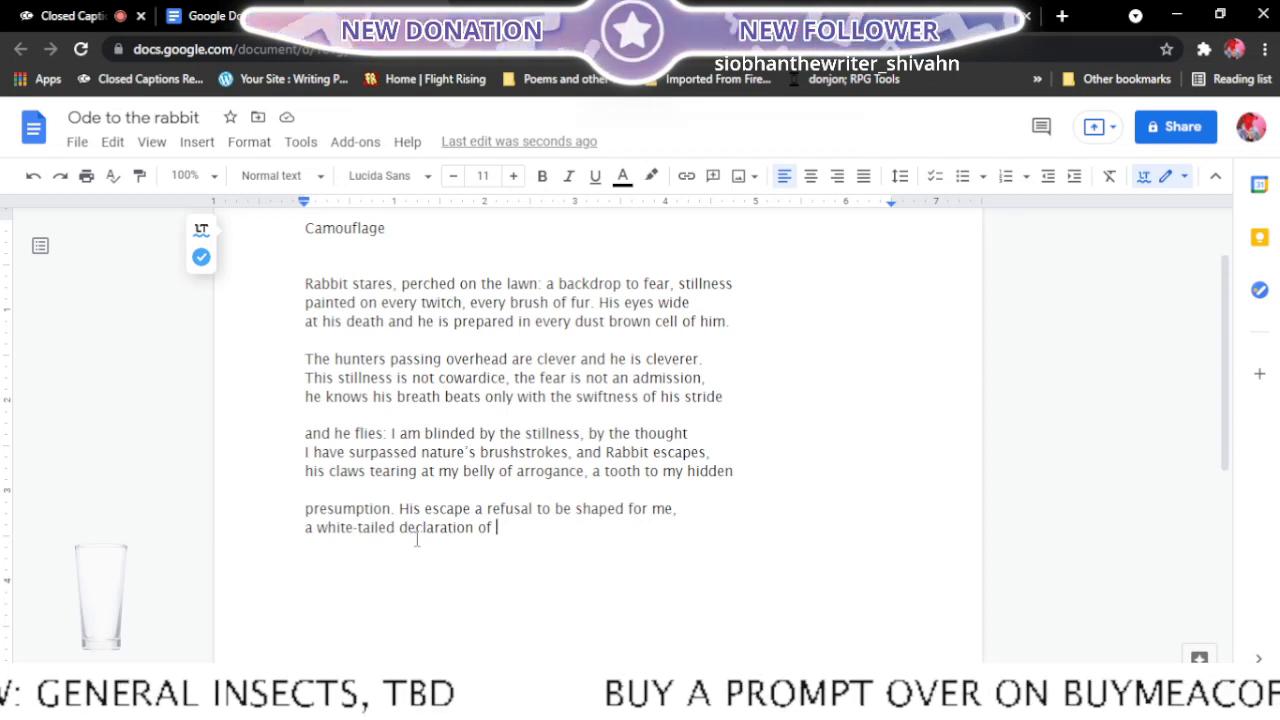
{"action": "type", "text": "\"T"}
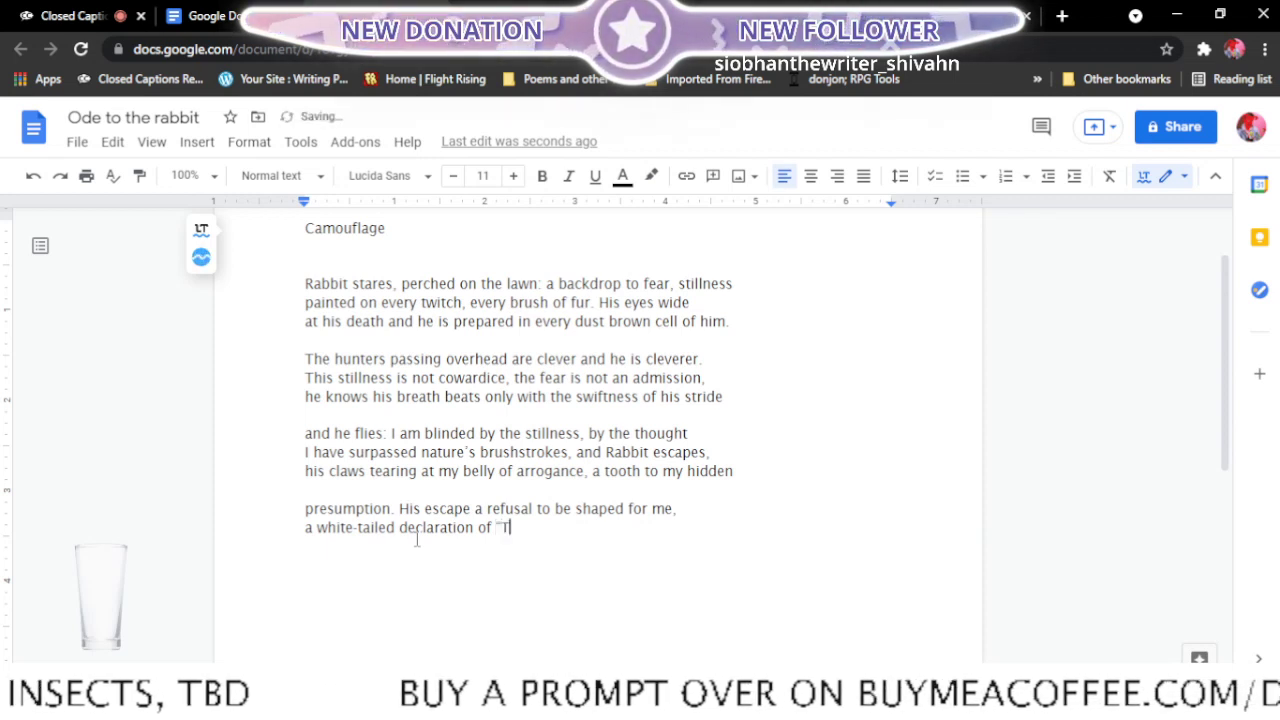
{"action": "type", "text": "here"}
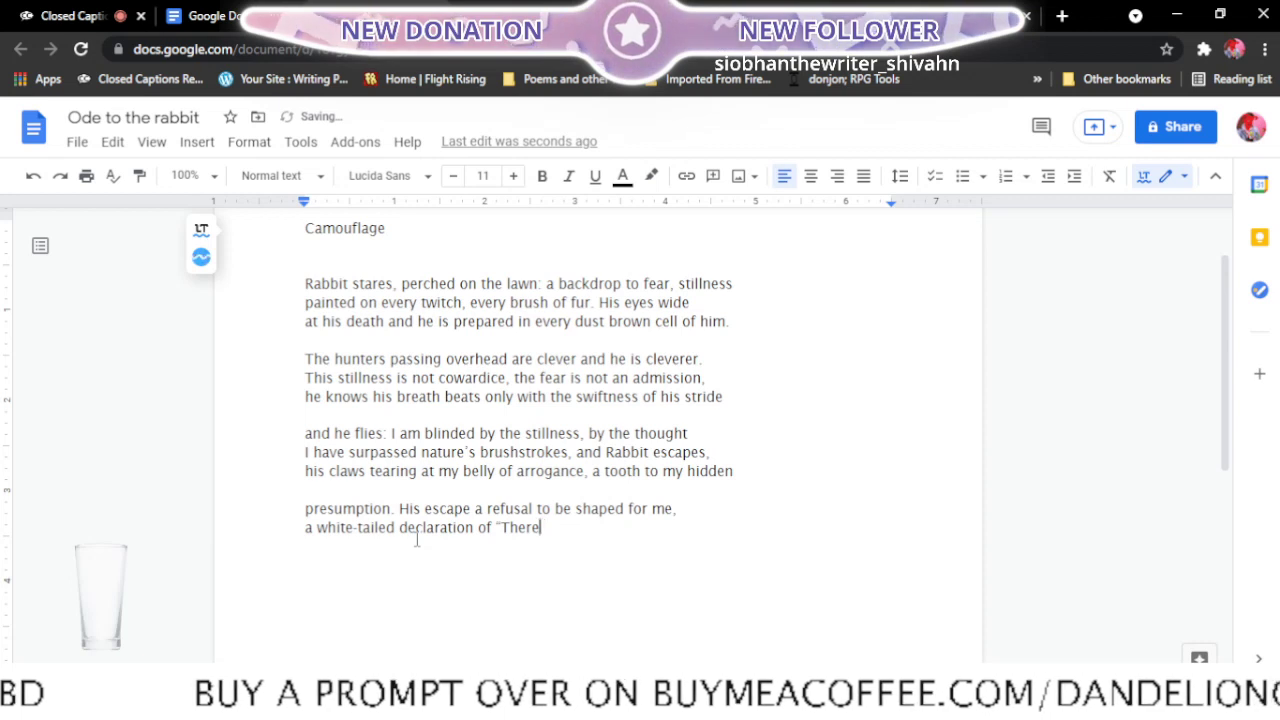
{"action": "key", "text": "BackSpace"}
{"action": "key", "text": "BackSpace"}
{"action": "key", "text": "BackSpace"}
{"action": "key", "text": "BackSpace"}
{"action": "key", "text": "BackSpace"}
{"action": "key", "text": "BackSpace"}
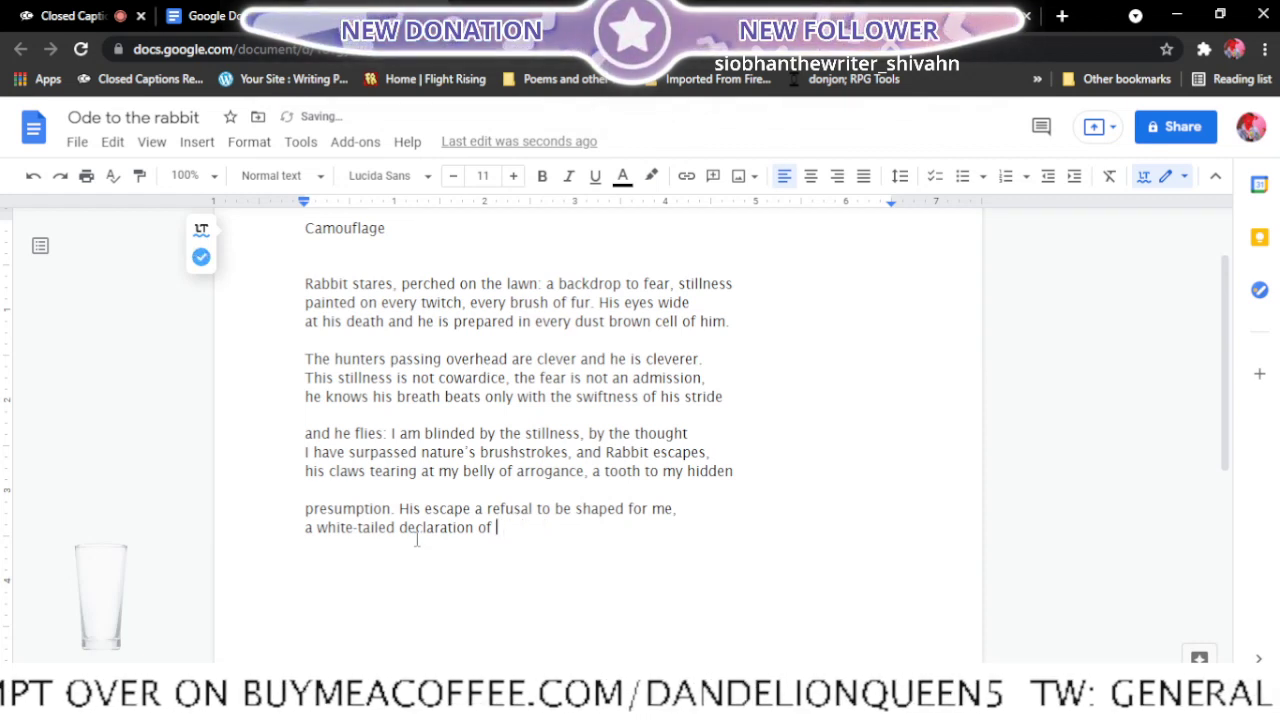
- Complete the "a white-tailed declaration of" line with "still there is wildness," in italics
{"action": "left_click", "coordinate": [568, 178]}
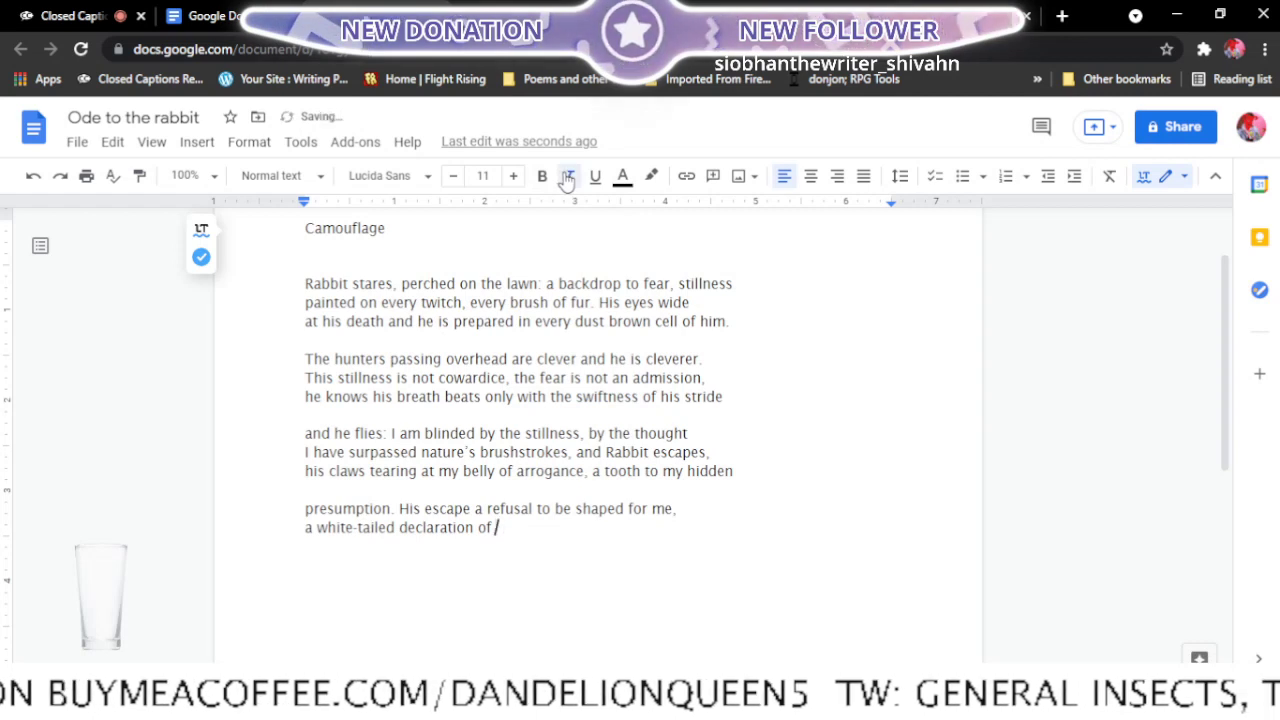
{"action": "type", "text": "st"}
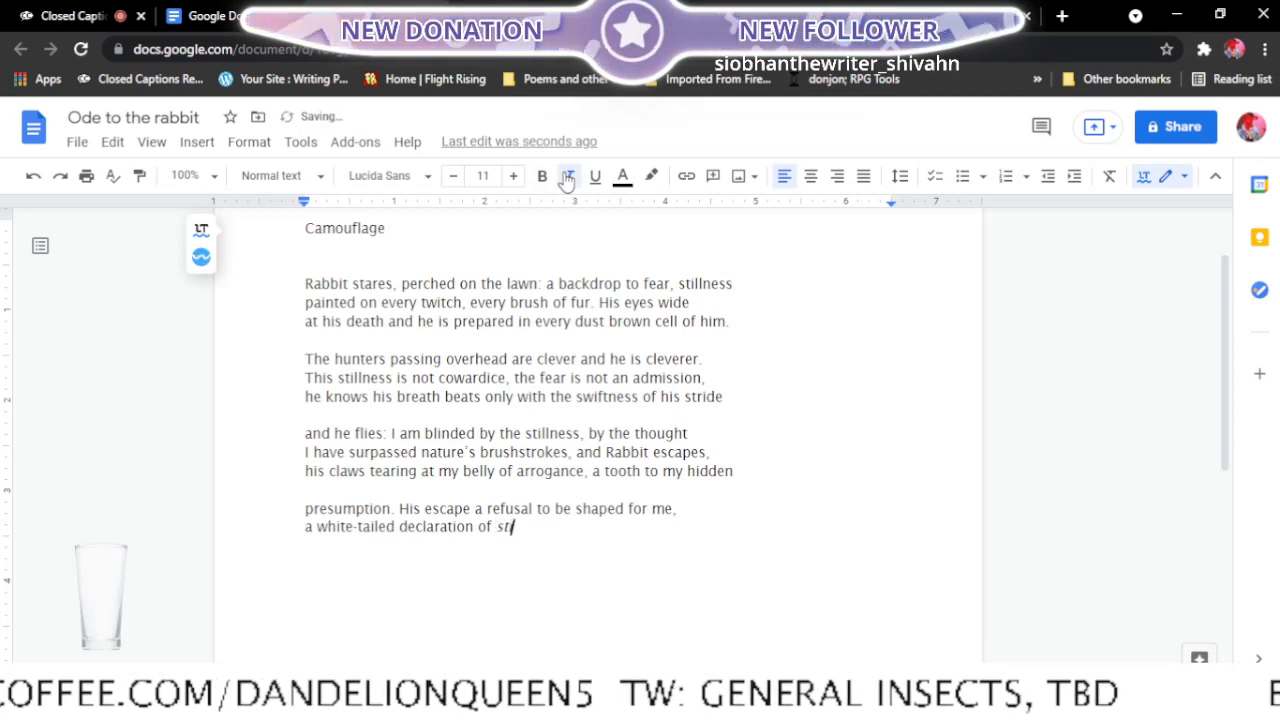
{"action": "type", "text": "ill there"}
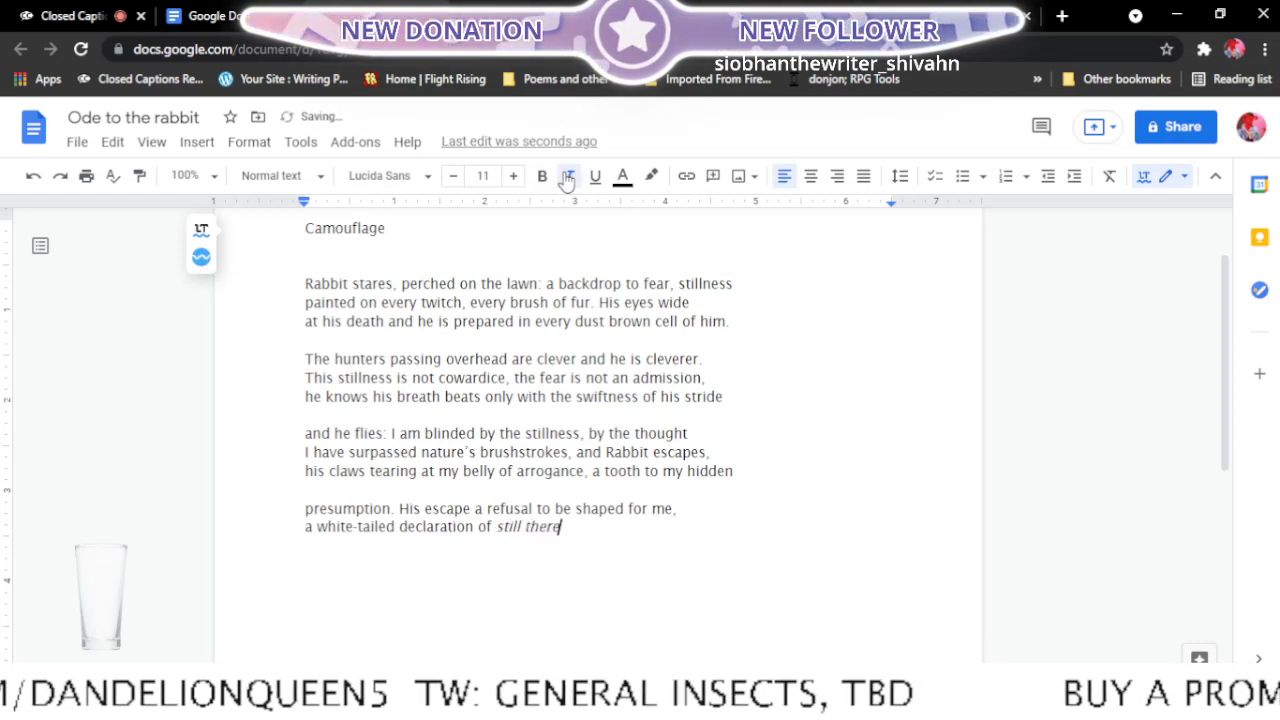
{"action": "type", "text": " is wild"}
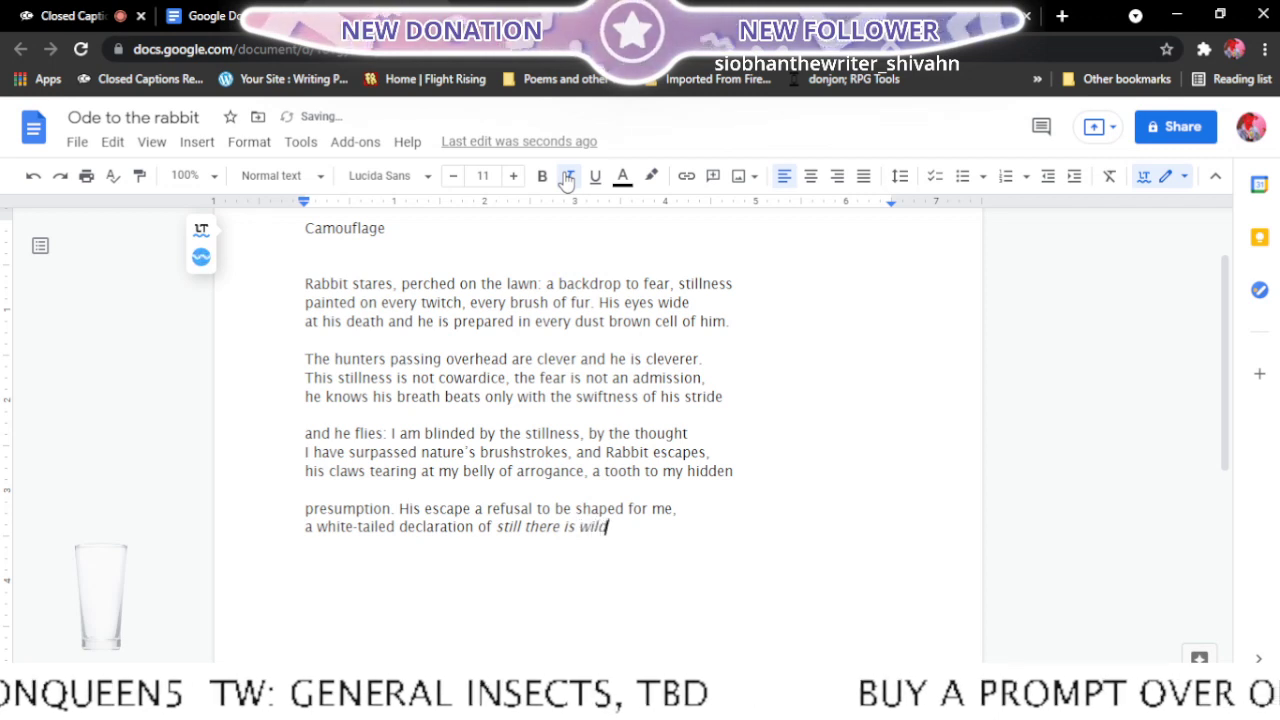
{"action": "type", "text": "ness"}
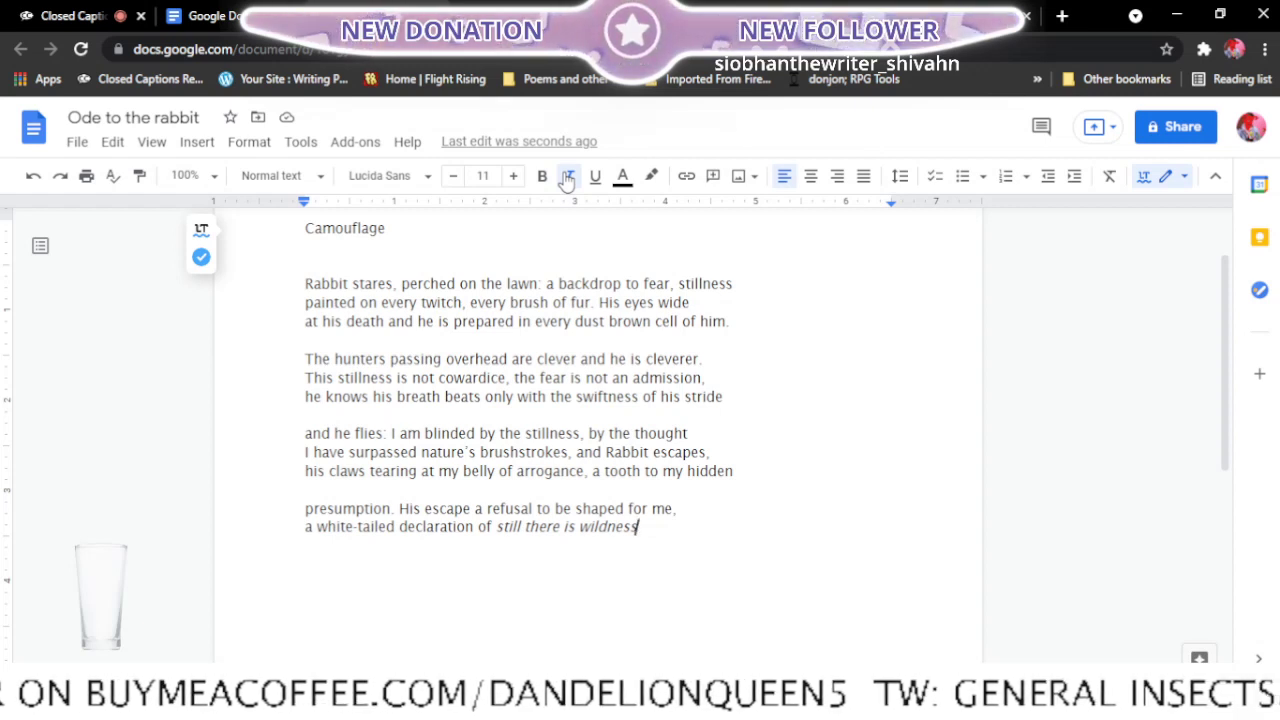
{"action": "type", "text": ","}
- Start the last stanza's third line with "still there is" in italics
{"action": "key", "text": "Return"}
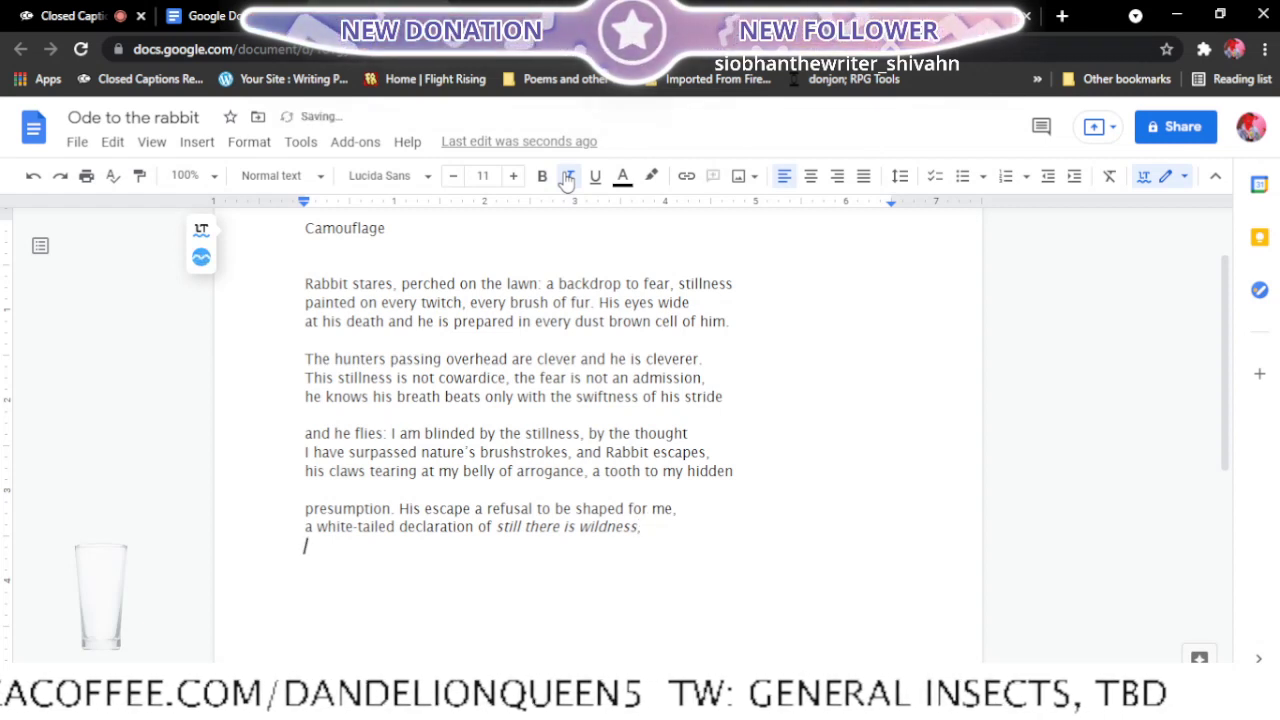
{"action": "type", "text": "st"}
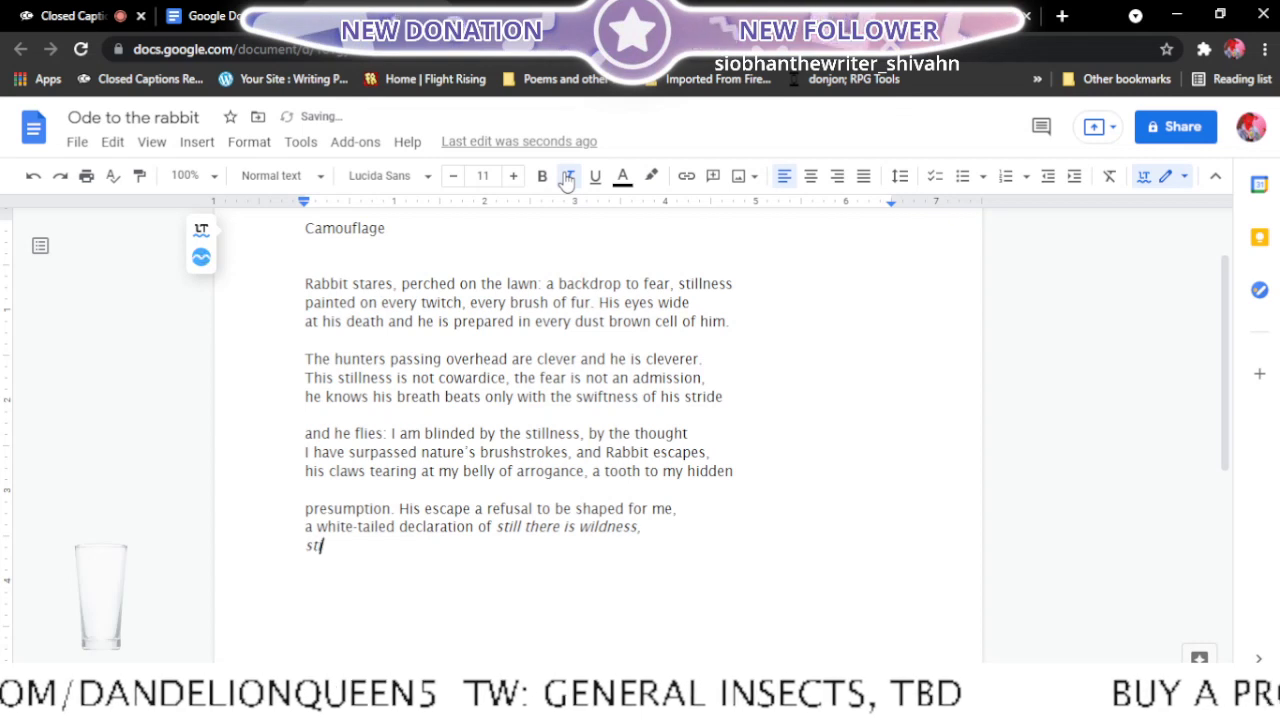
{"action": "type", "text": "ill there is"}
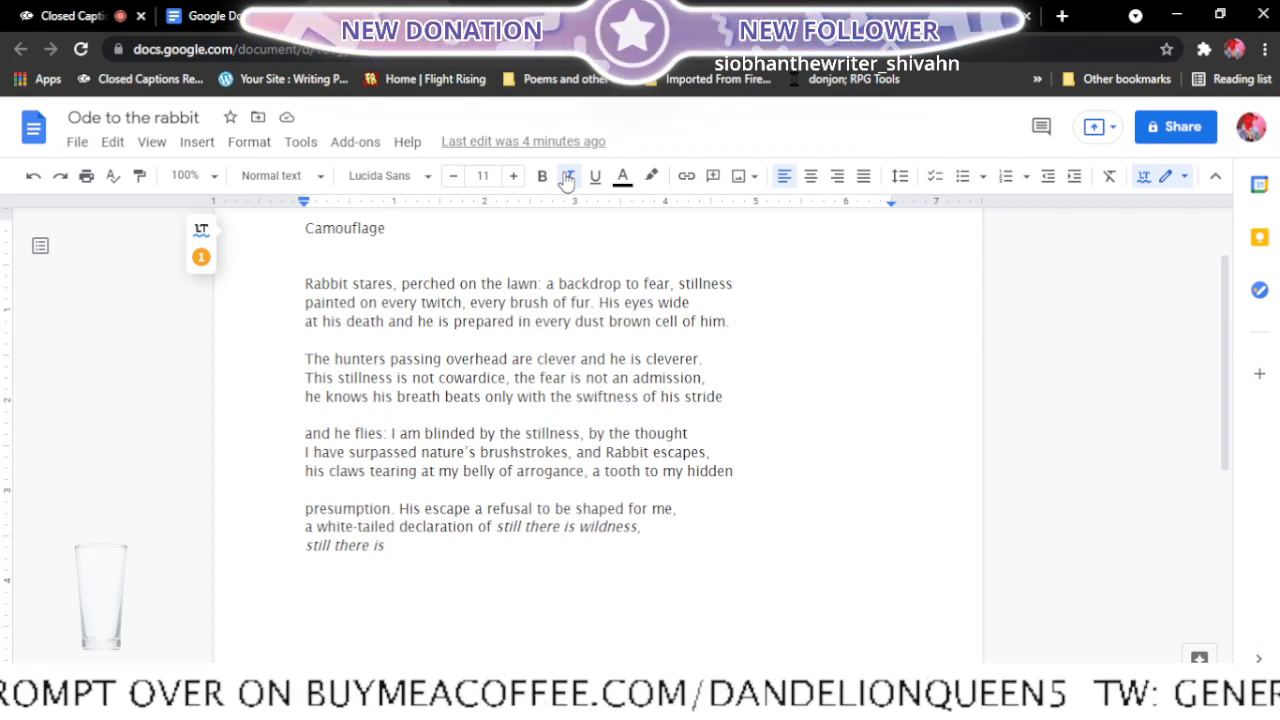
- Check the Final edits list and open Ode to the Garlic Press from the recent documents in a new tab
{"action": "left_click", "coordinate": [520, 16]}
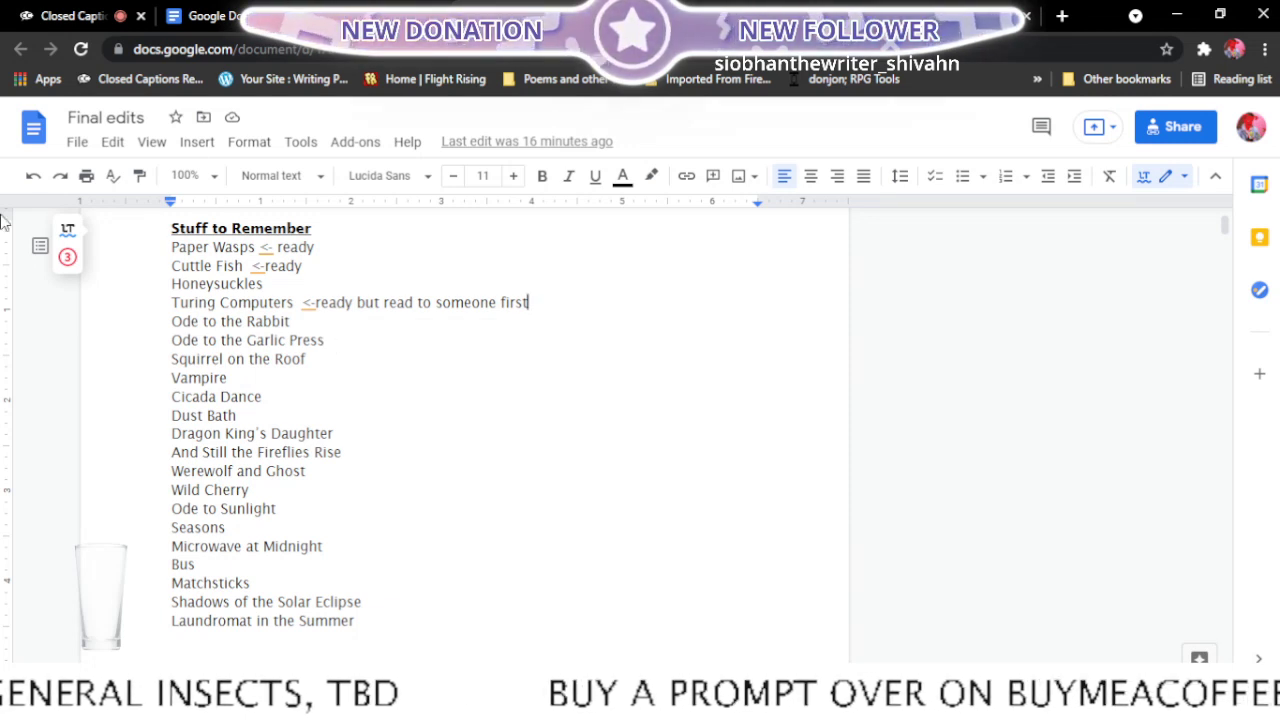
{"action": "left_click", "coordinate": [390, 16]}
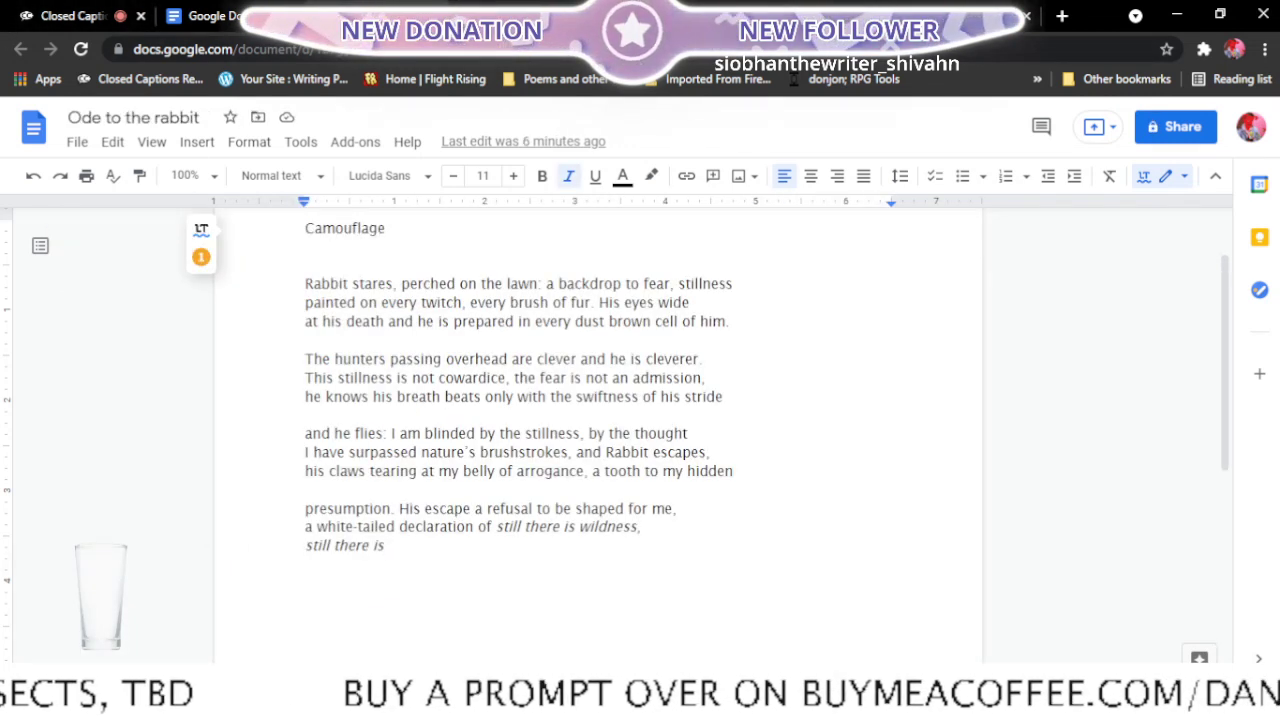
{"action": "left_click", "coordinate": [436, 16]}
{"action": "left_click", "coordinate": [270, 18]}
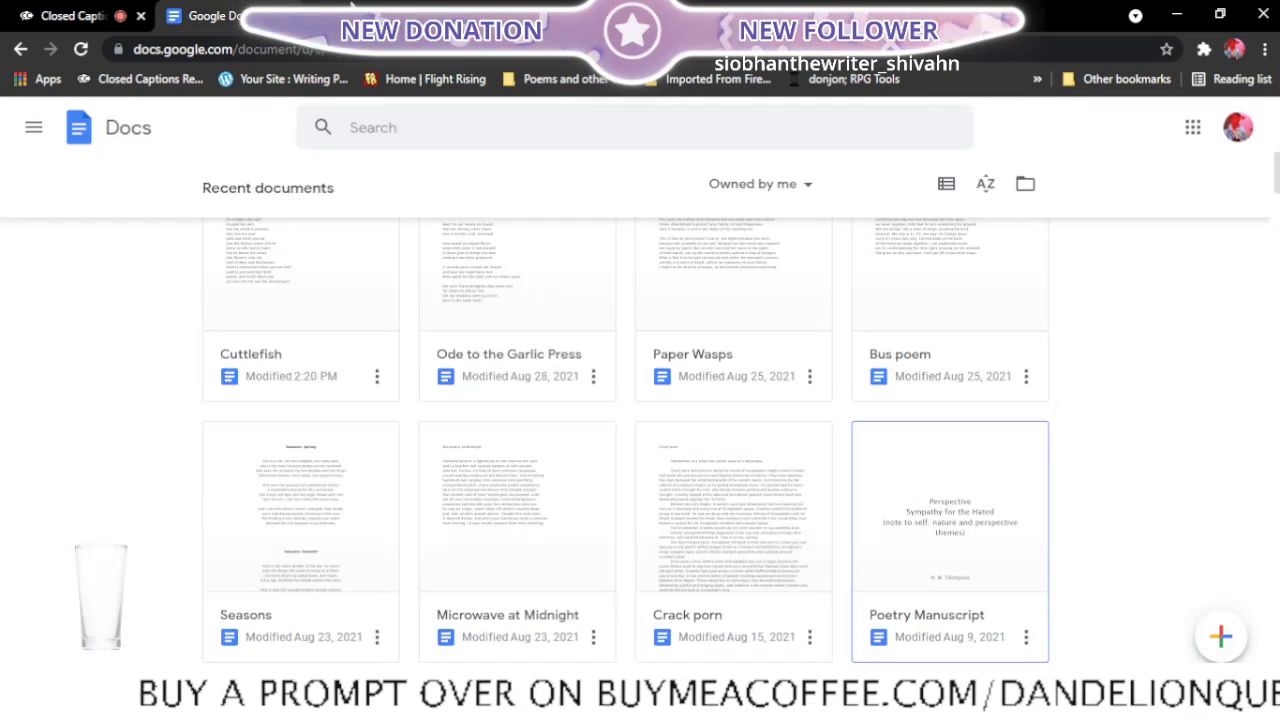
{"action": "left_click", "coordinate": [358, 8]}
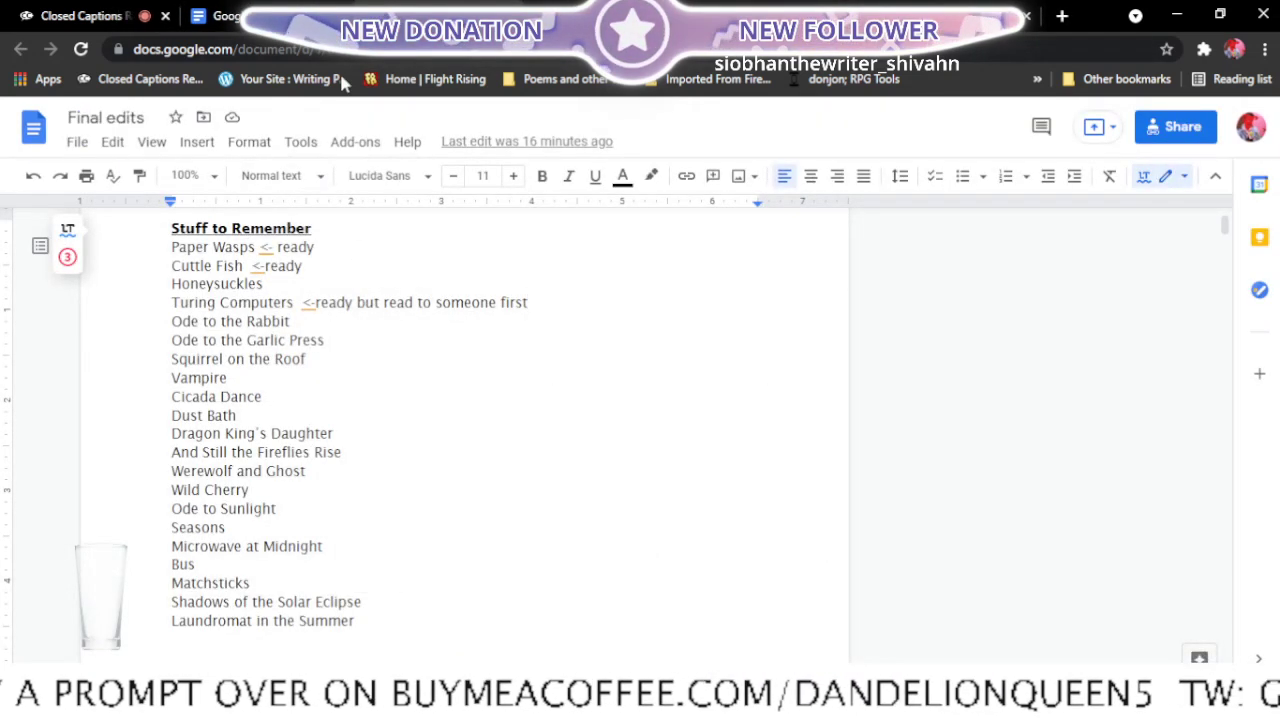
{"action": "left_click", "coordinate": [295, 8]}
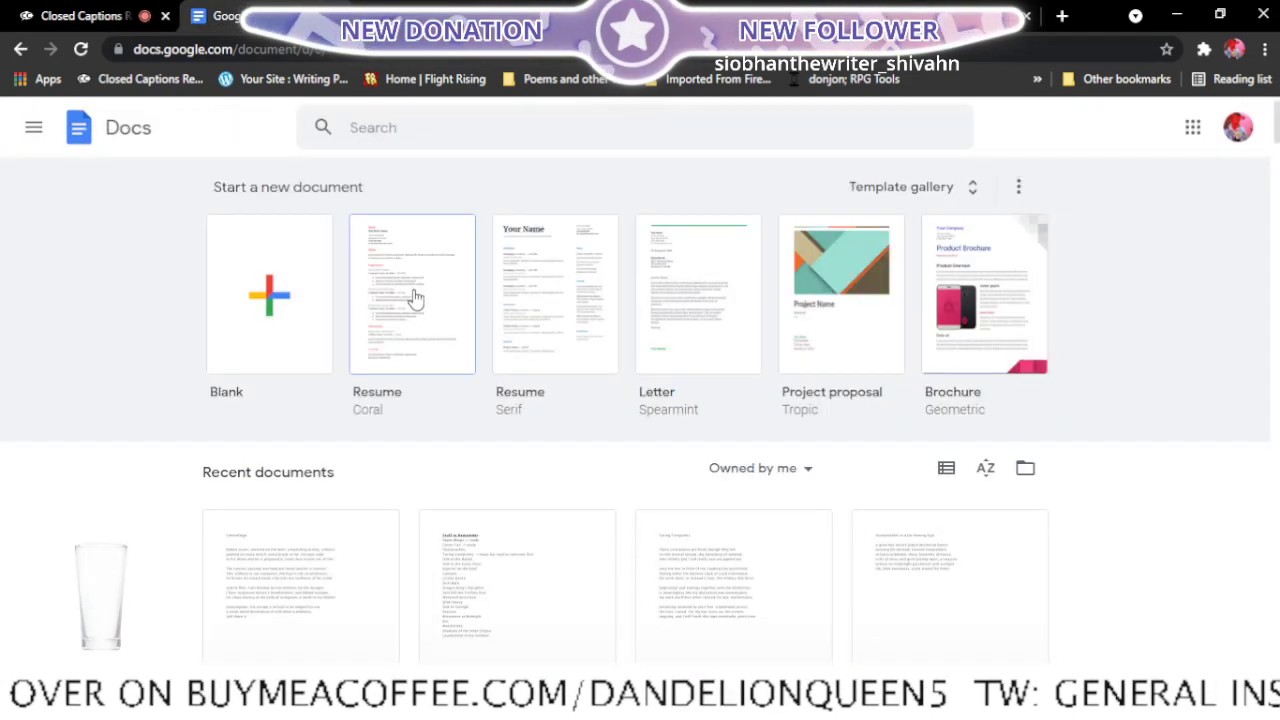
{"action": "scroll", "coordinate": [412, 285], "scroll_direction": "down", "scroll_amount": 3}
{"action": "scroll", "coordinate": [414, 297], "scroll_direction": "down", "scroll_amount": 2}
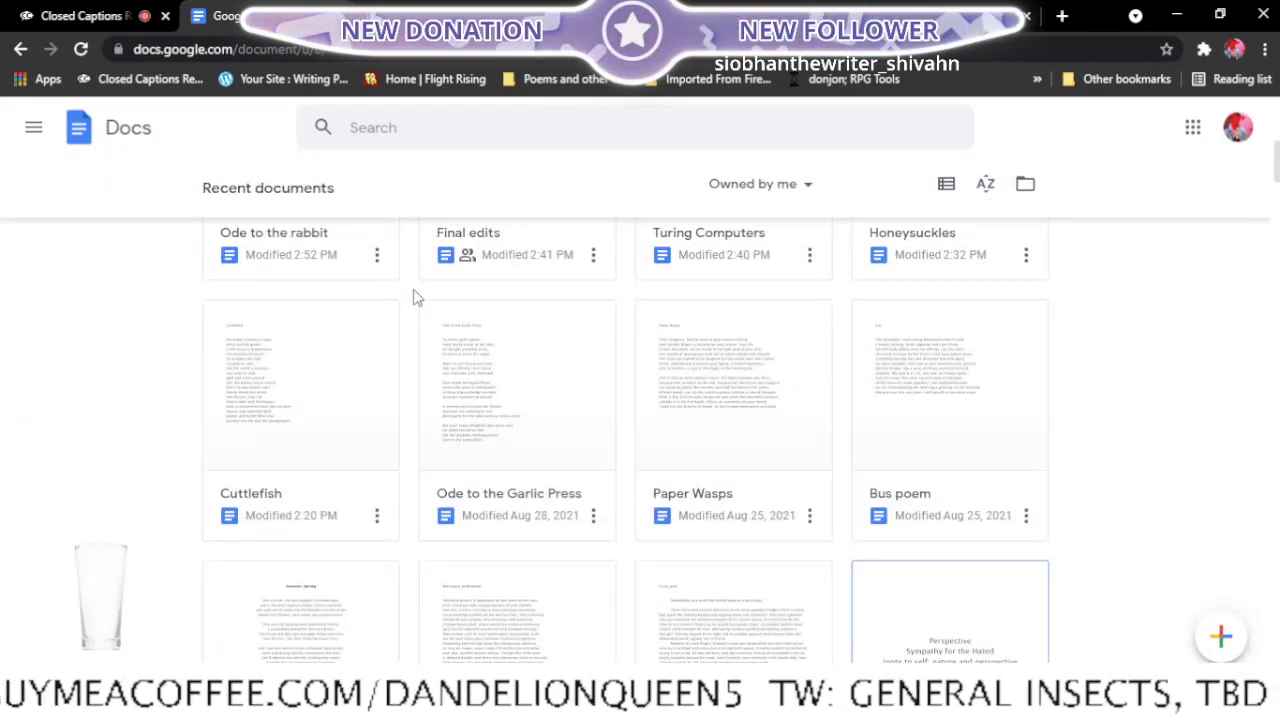
{"action": "right_click", "coordinate": [491, 514]}
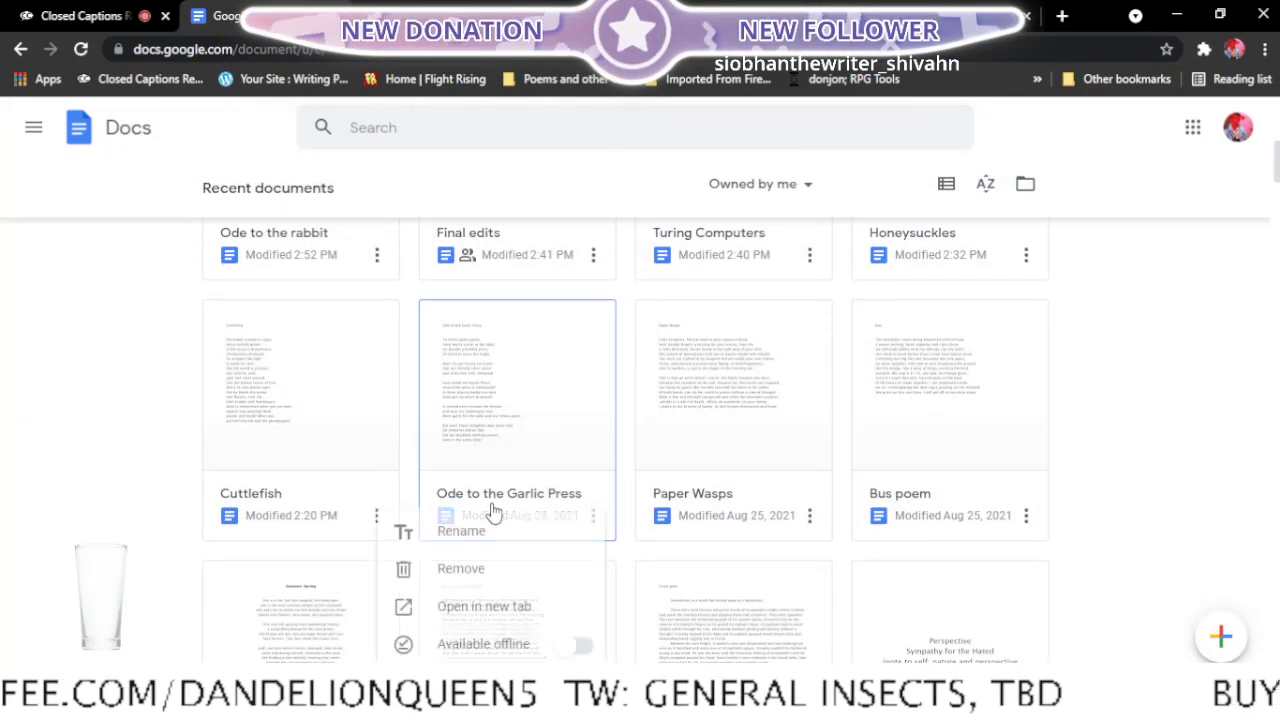
{"action": "left_click", "coordinate": [538, 607]}
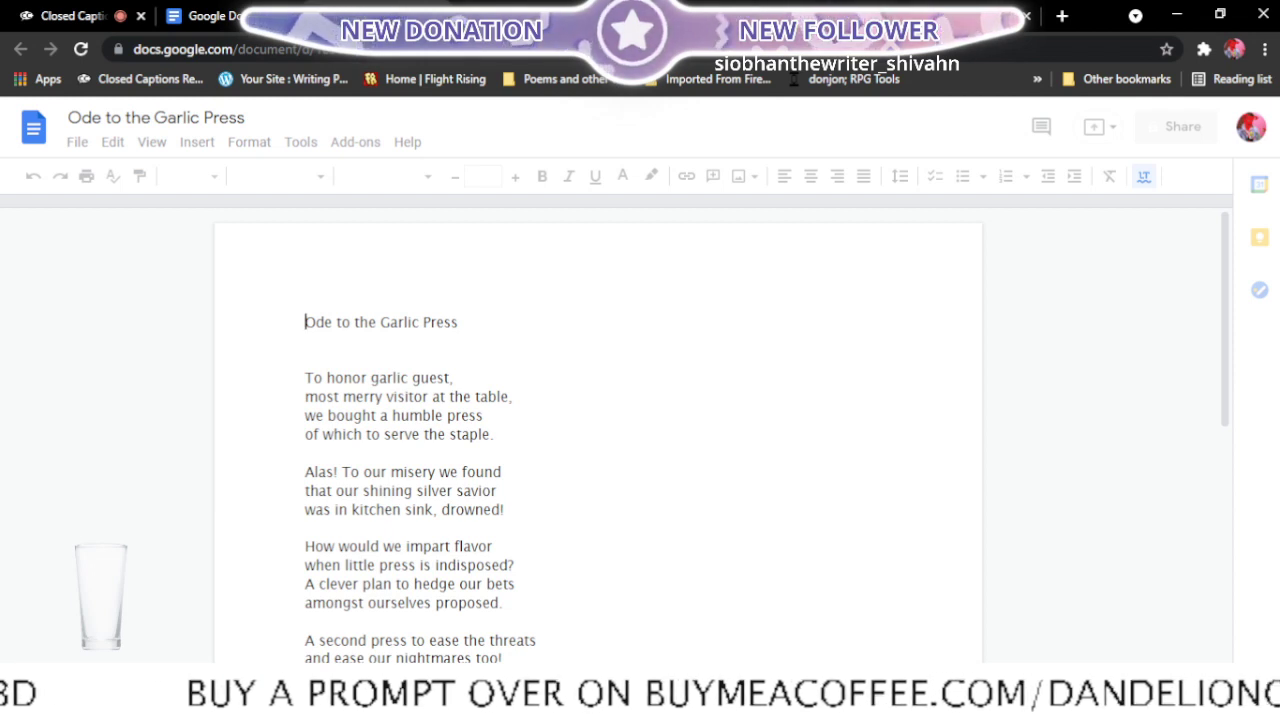
- Read through the stanzas of Ode to the Garlic Press
{"action": "scroll", "coordinate": [568, 348], "scroll_direction": "down", "scroll_amount": 3}
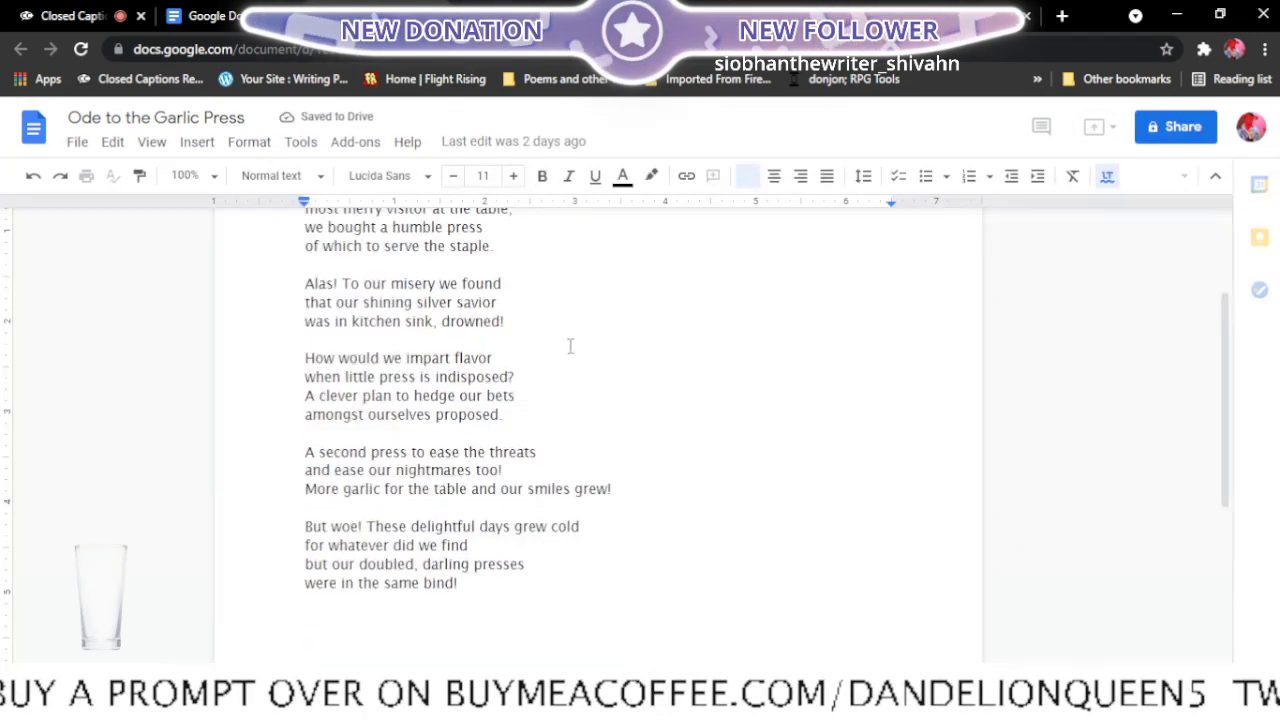
{"action": "scroll", "coordinate": [570, 346], "scroll_direction": "up", "scroll_amount": 3}
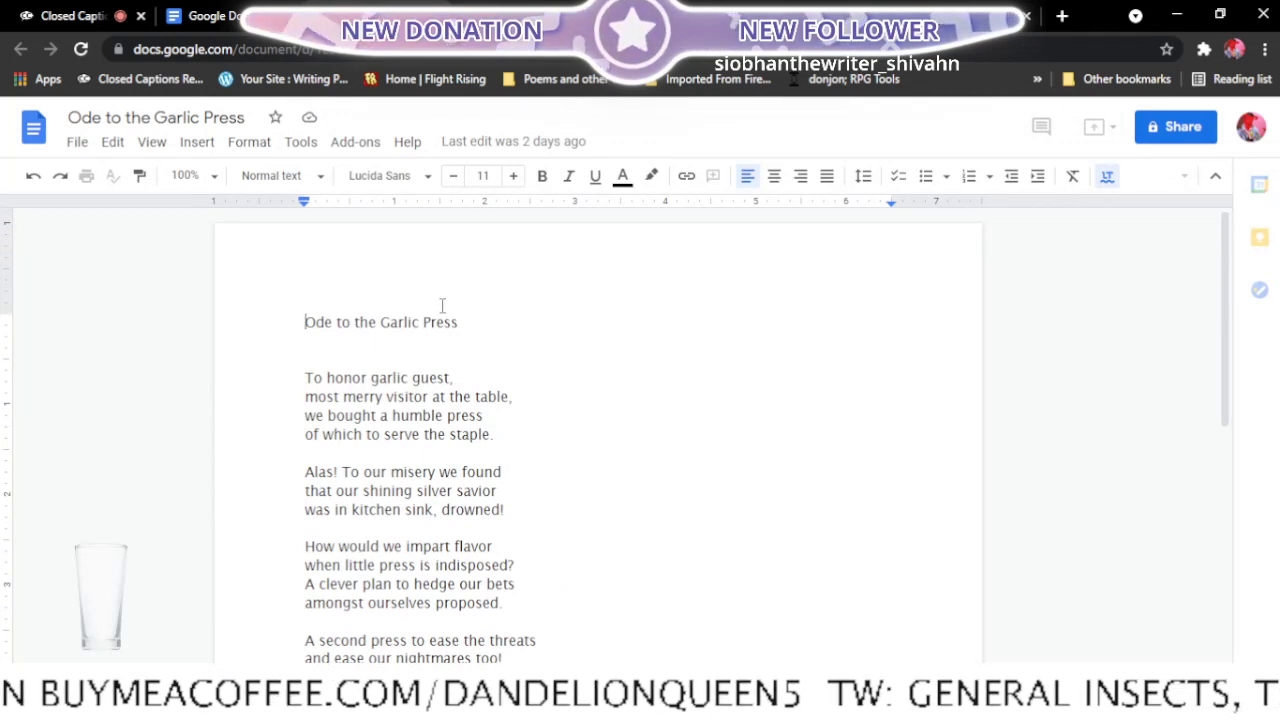
{"action": "scroll", "coordinate": [442, 305], "scroll_direction": "down", "scroll_amount": 1}
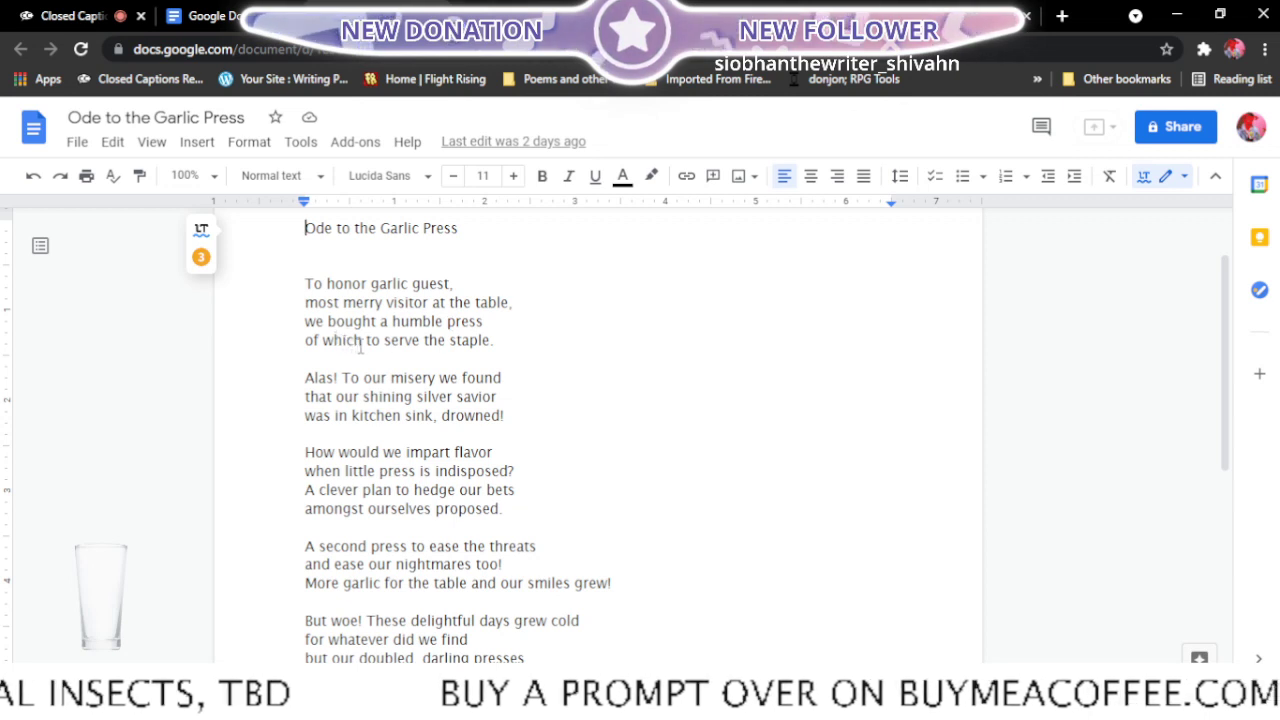
- Insert "oft" before "indisposed" in the third stanza's second line and reread the poem's stanzas
{"action": "scroll", "coordinate": [420, 350], "scroll_direction": "down", "scroll_amount": 2}
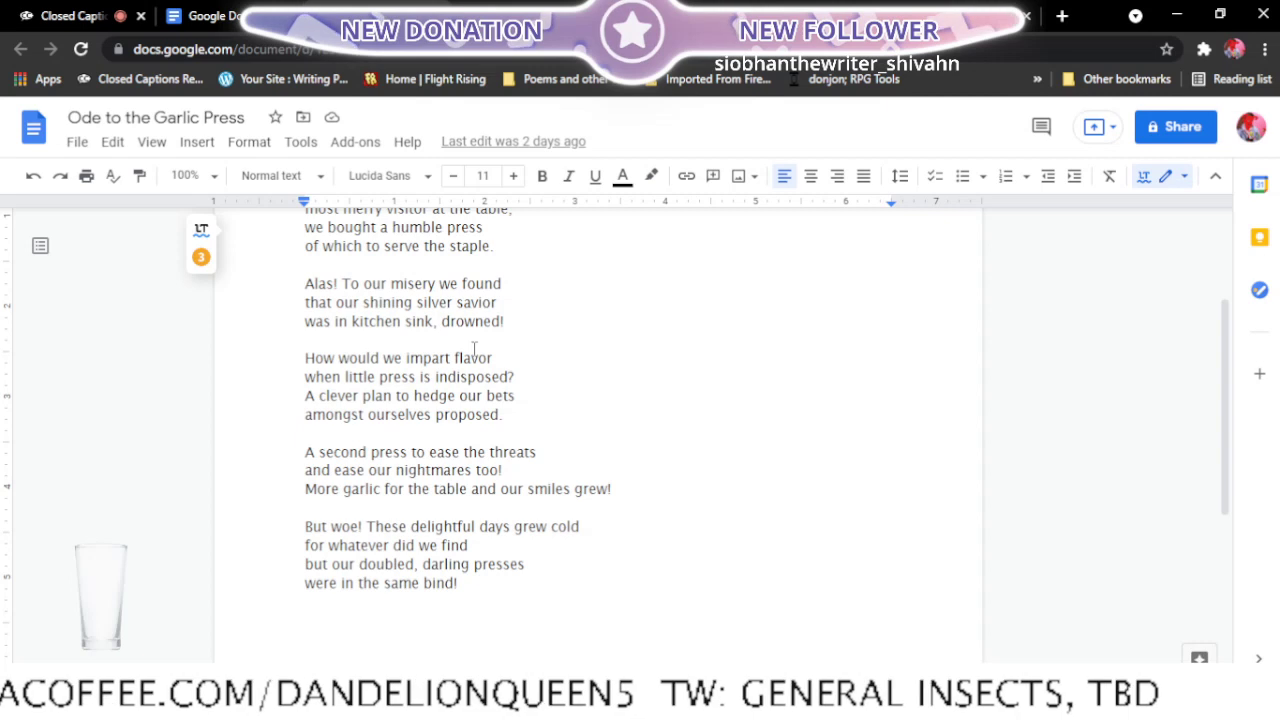
{"action": "left_click", "coordinate": [434, 376]}
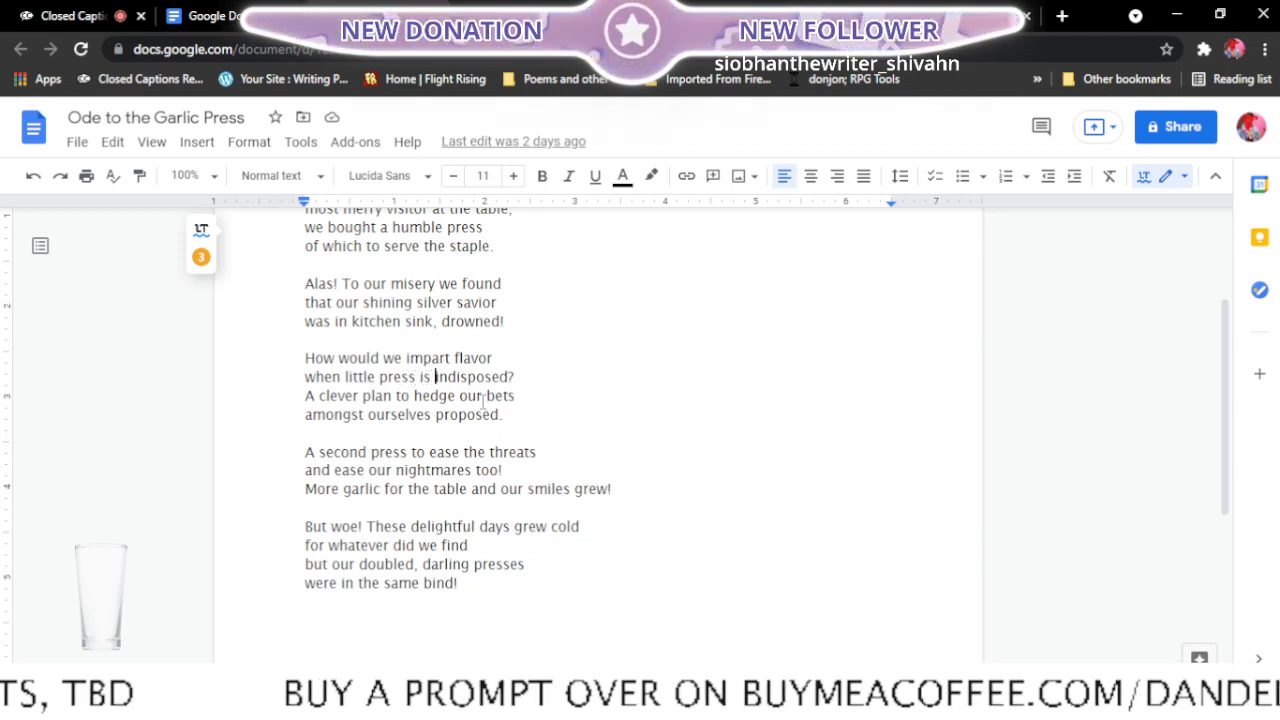
{"action": "type", "text": "of t"}
{"action": "key", "text": "BackSpace"}
{"action": "key", "text": "BackSpace"}
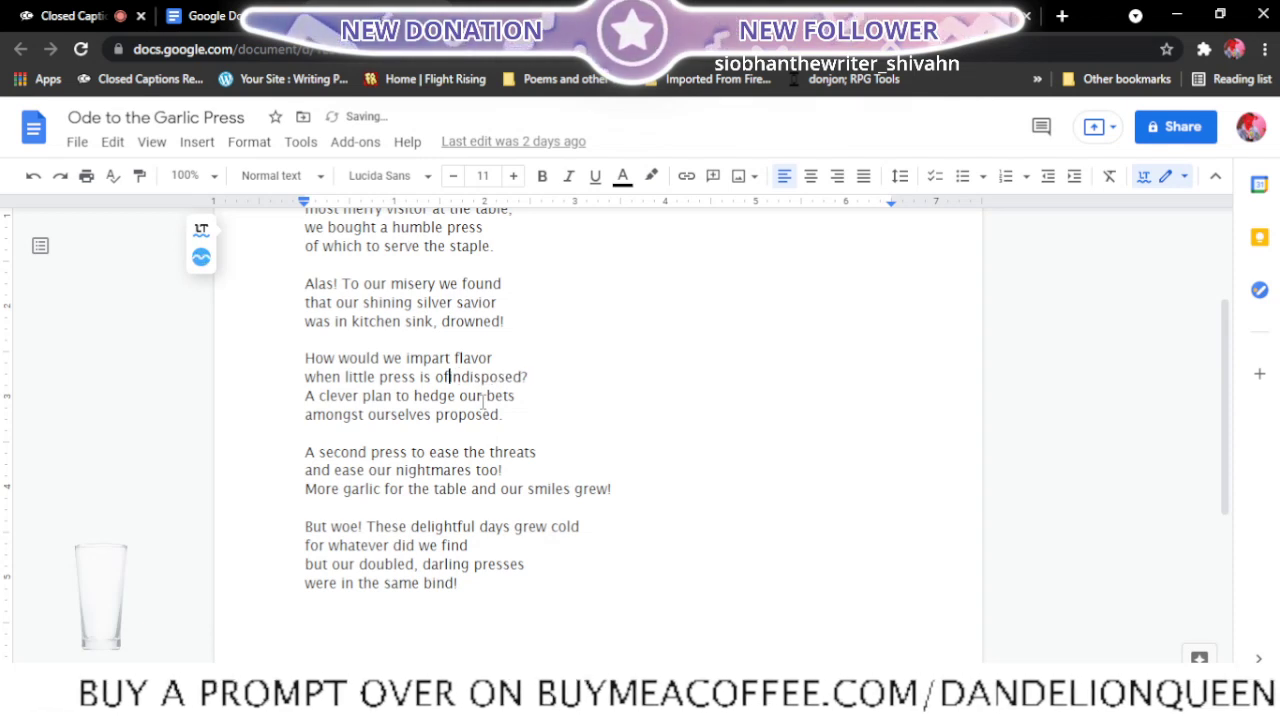
{"action": "type", "text": "t"}
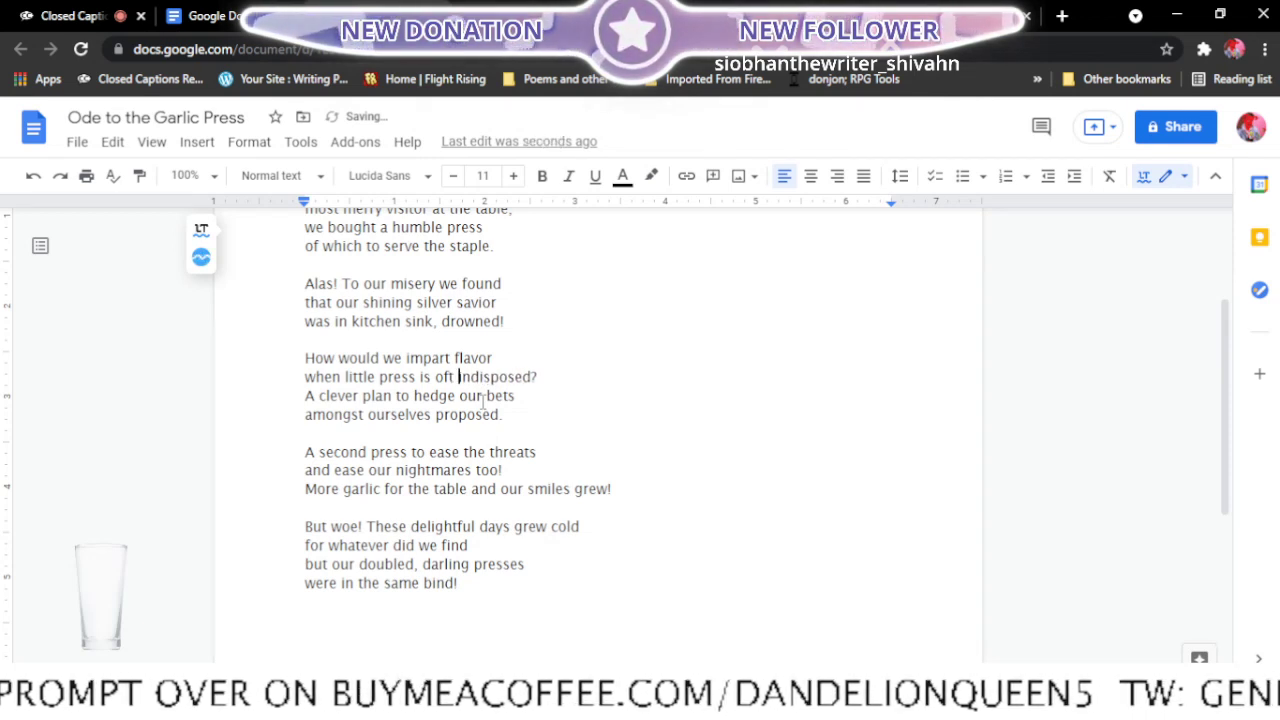
{"action": "scroll", "coordinate": [486, 400], "scroll_direction": "up", "scroll_amount": 3}
{"action": "scroll", "coordinate": [487, 386], "scroll_direction": "down", "scroll_amount": 1}
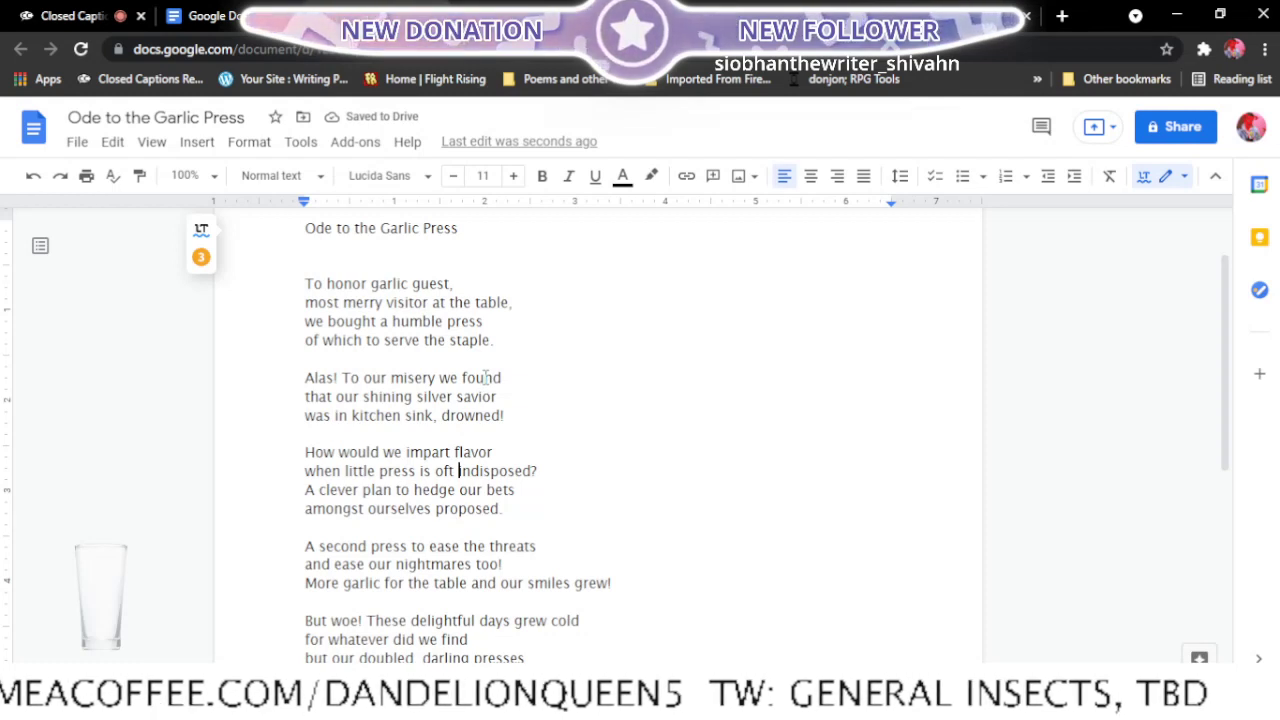
{"action": "scroll", "coordinate": [486, 377], "scroll_direction": "down", "scroll_amount": 5}
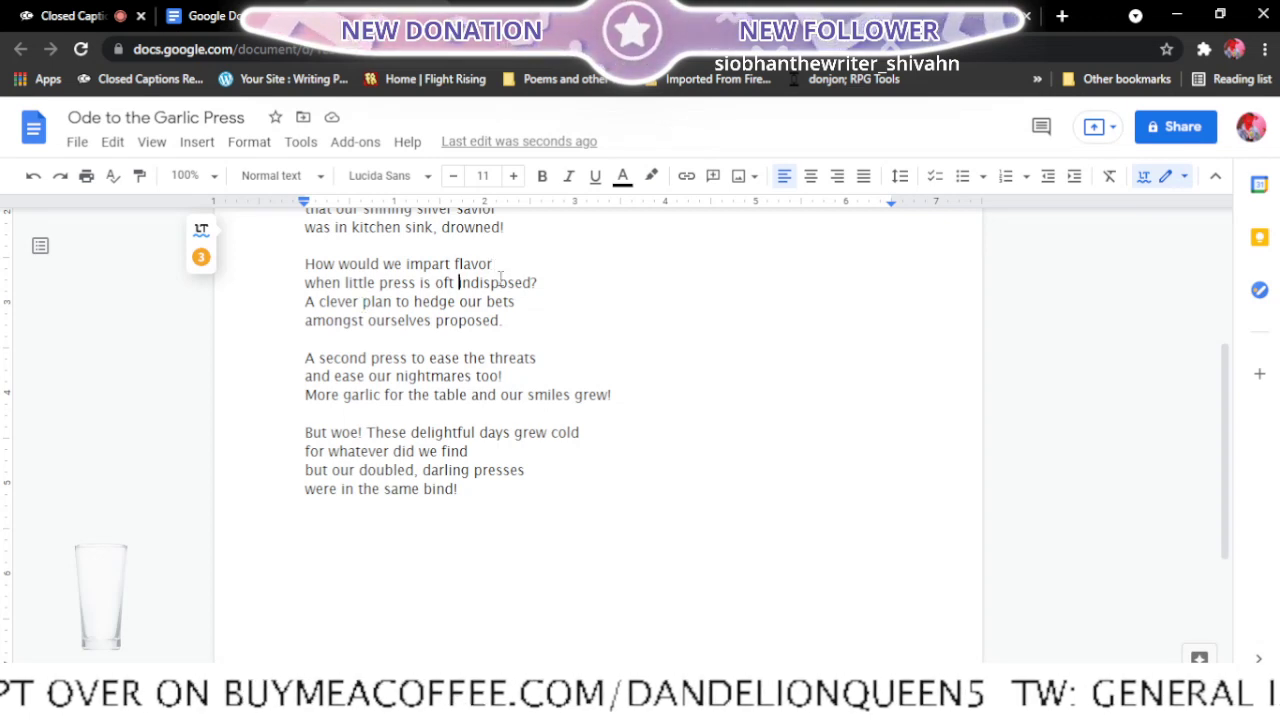
{"action": "scroll", "coordinate": [528, 321], "scroll_direction": "up", "scroll_amount": 1}
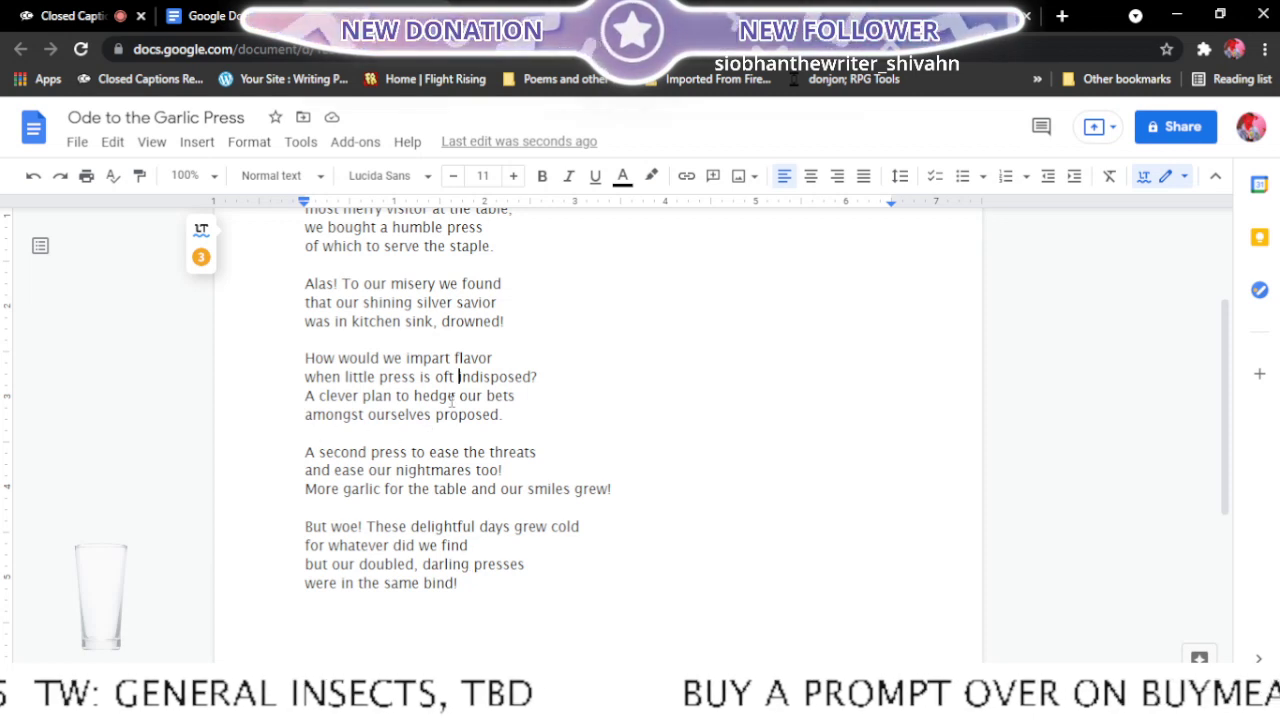
- Check the Final edits list for the next poem and open Squirrel on the Roof from the recent documents in a new tab
{"action": "left_click", "coordinate": [434, 16]}
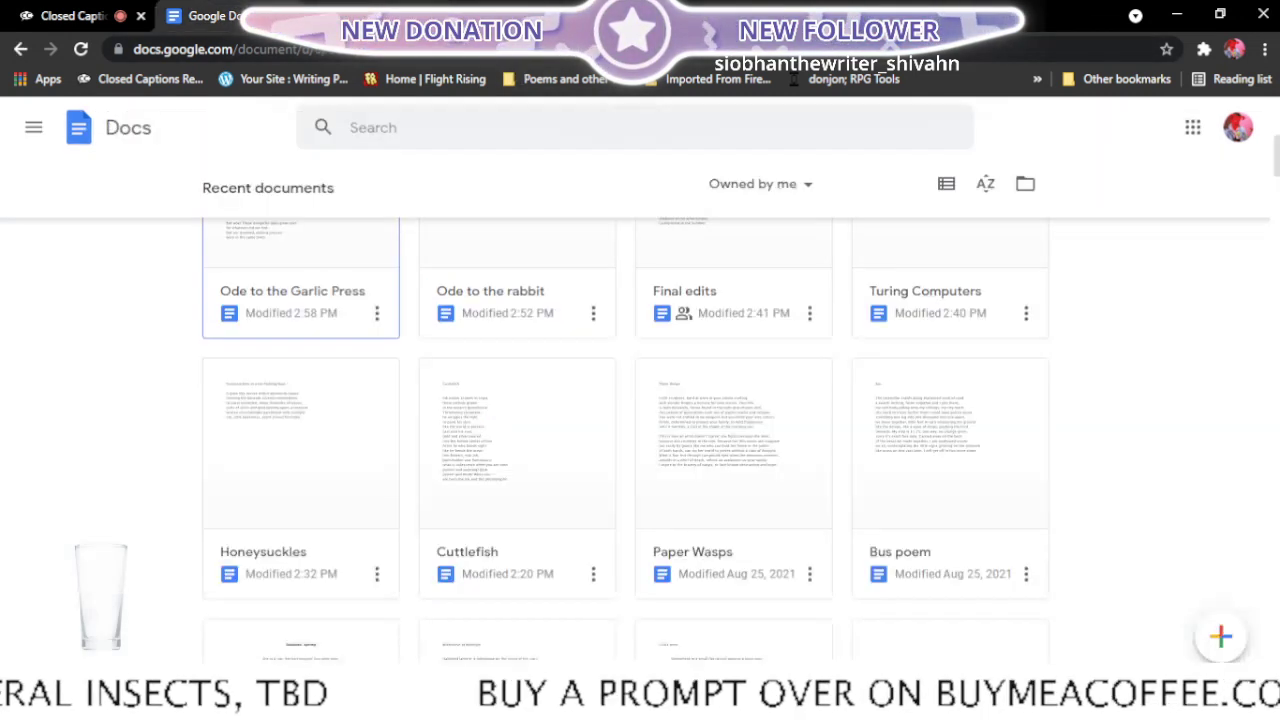
{"action": "left_click", "coordinate": [467, 8]}
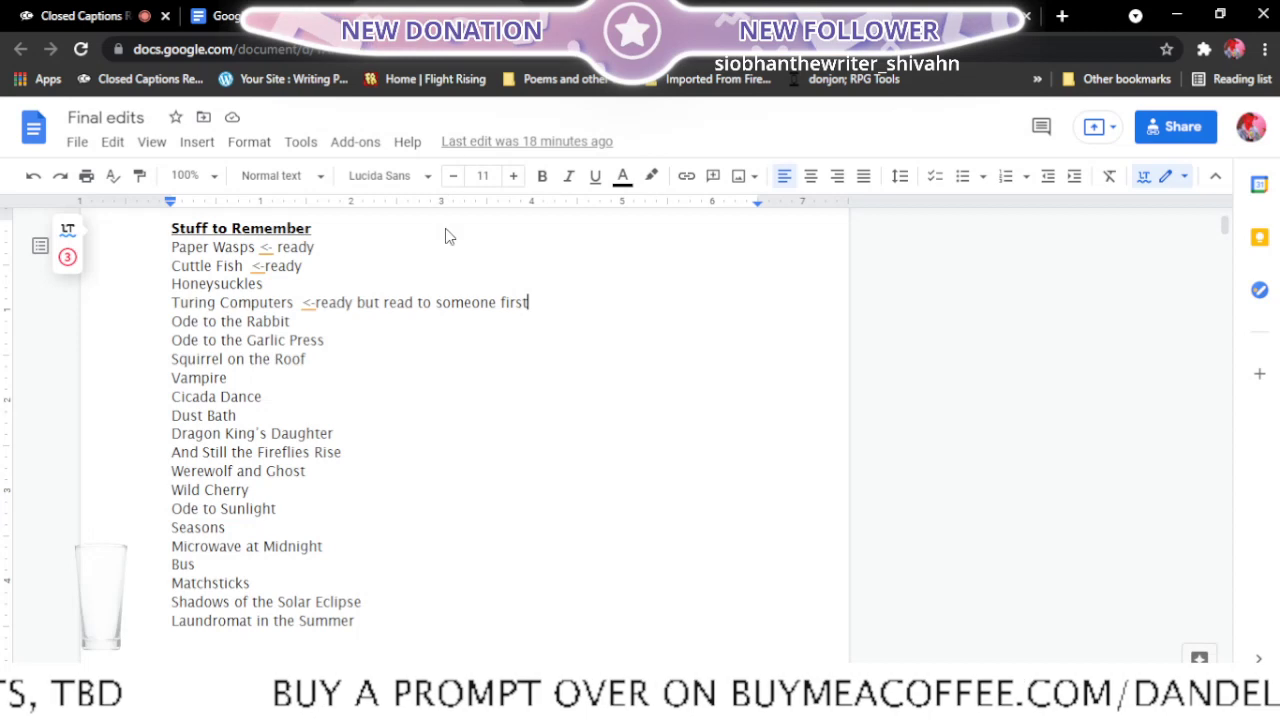
{"action": "left_click", "coordinate": [287, 8]}
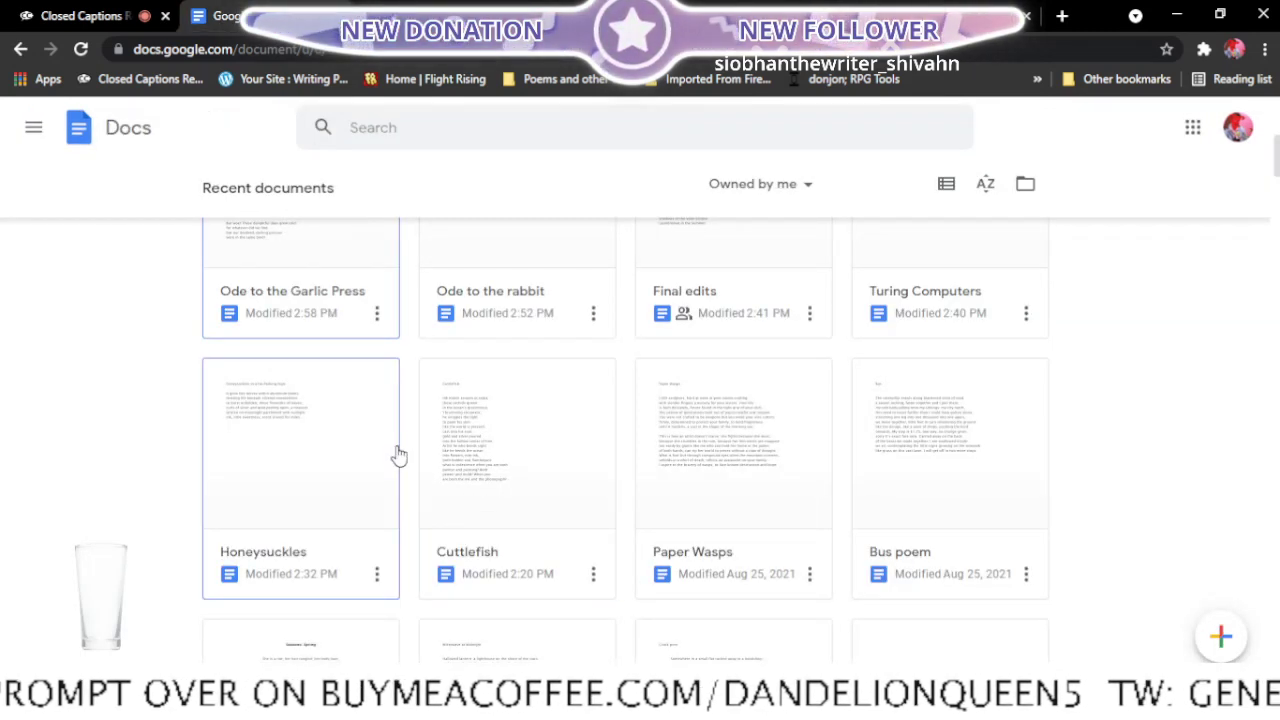
{"action": "scroll", "coordinate": [398, 456], "scroll_direction": "up", "scroll_amount": 4}
{"action": "scroll", "coordinate": [390, 458], "scroll_direction": "down", "scroll_amount": 3}
{"action": "scroll", "coordinate": [388, 460], "scroll_direction": "down", "scroll_amount": 5}
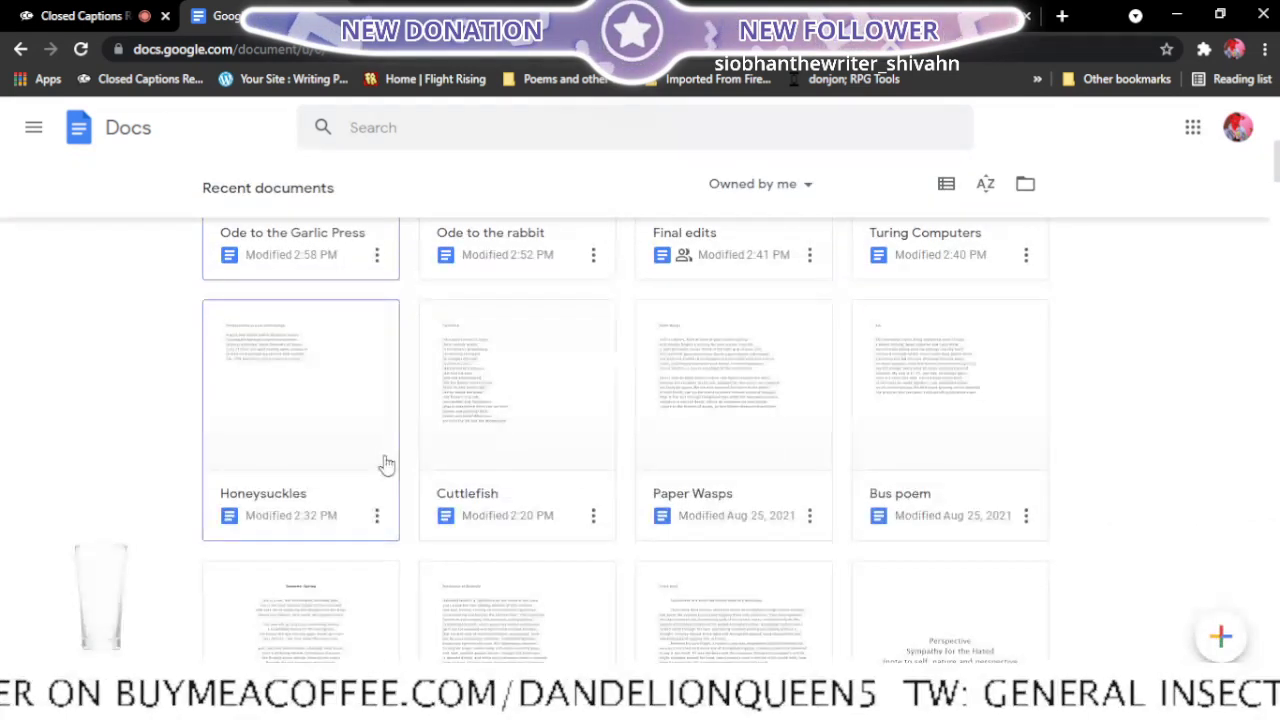
{"action": "scroll", "coordinate": [388, 463], "scroll_direction": "down", "scroll_amount": 3}
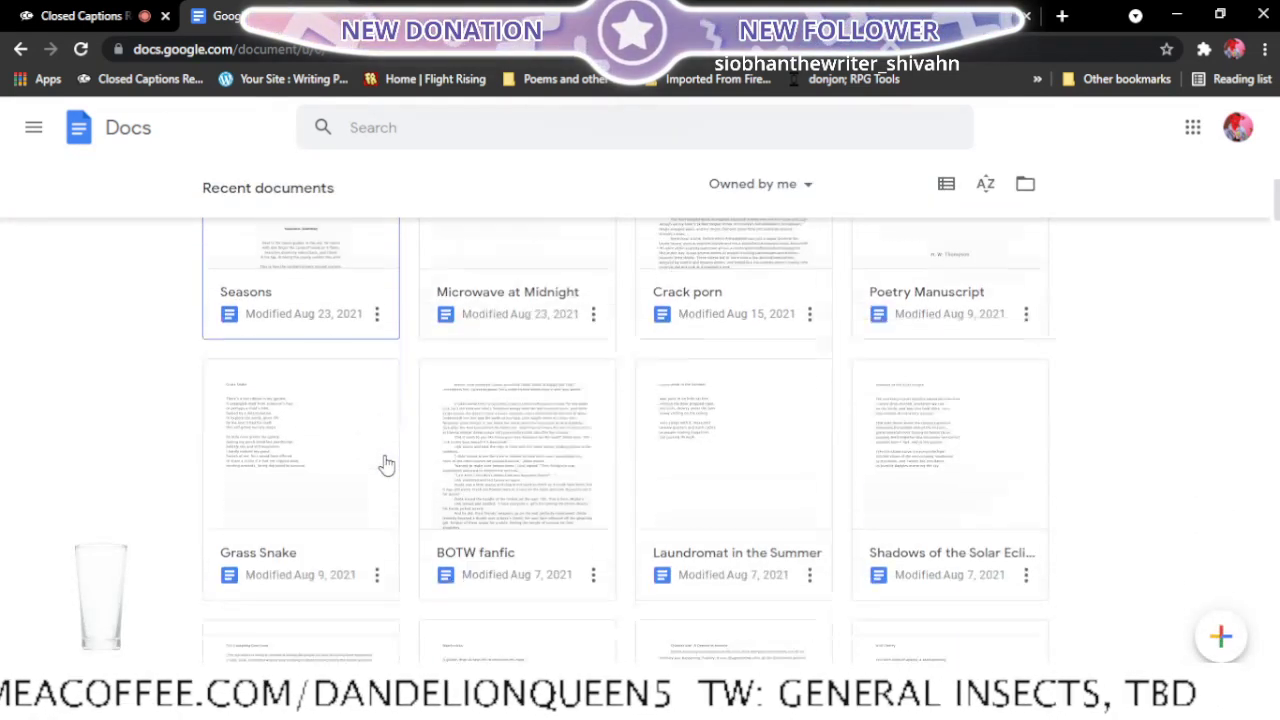
{"action": "scroll", "coordinate": [388, 463], "scroll_direction": "down", "scroll_amount": 2}
{"action": "scroll", "coordinate": [388, 463], "scroll_direction": "down", "scroll_amount": 2}
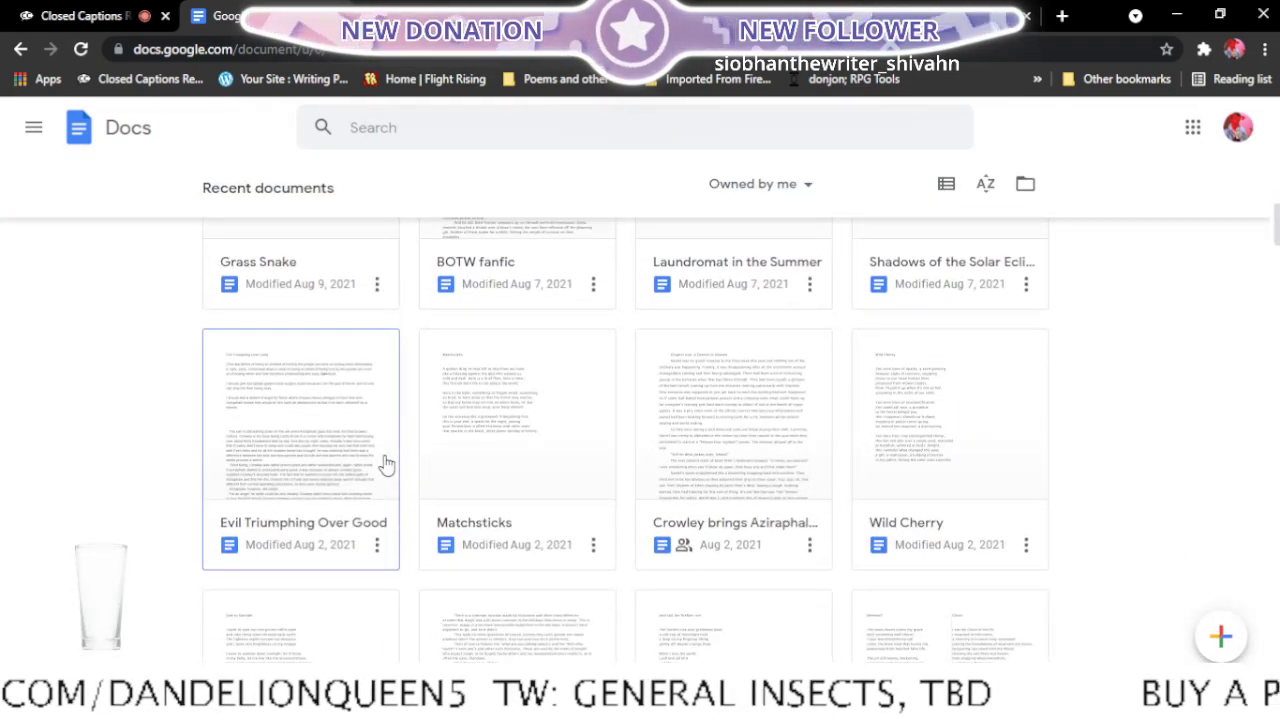
{"action": "scroll", "coordinate": [388, 463], "scroll_direction": "down", "scroll_amount": 2}
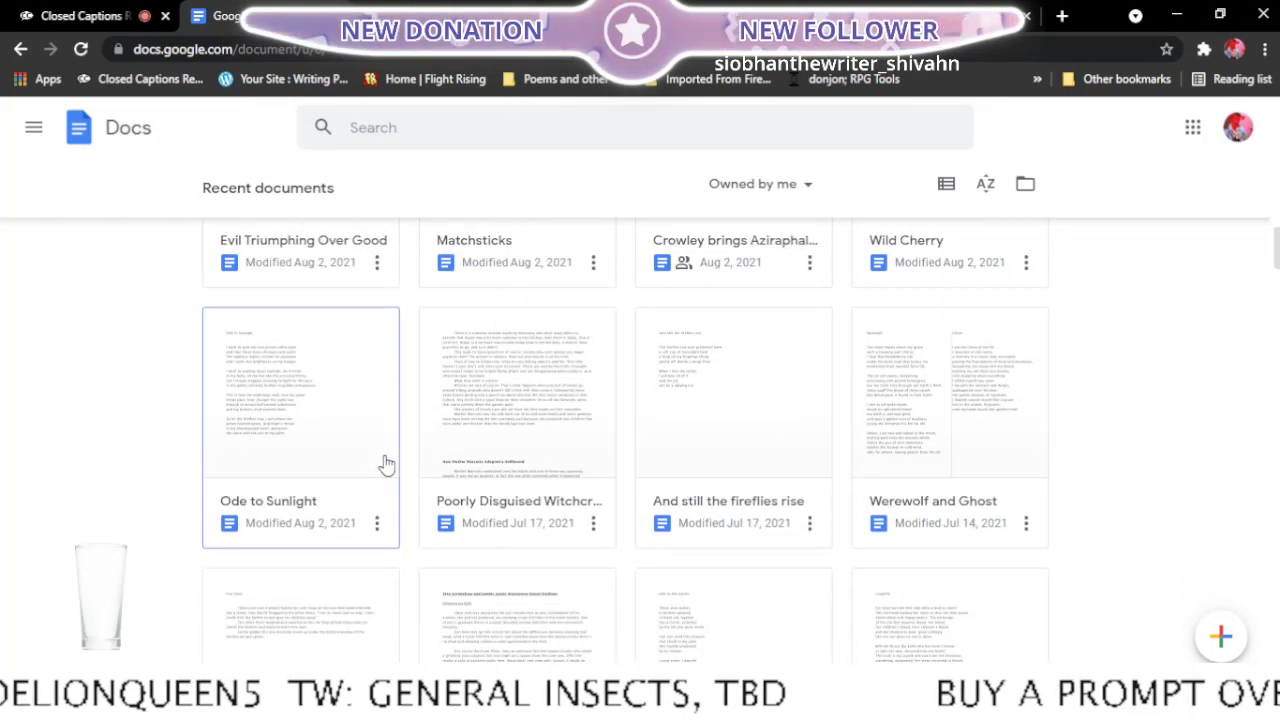
{"action": "scroll", "coordinate": [388, 463], "scroll_direction": "down", "scroll_amount": 3}
{"action": "scroll", "coordinate": [388, 463], "scroll_direction": "down", "scroll_amount": 1}
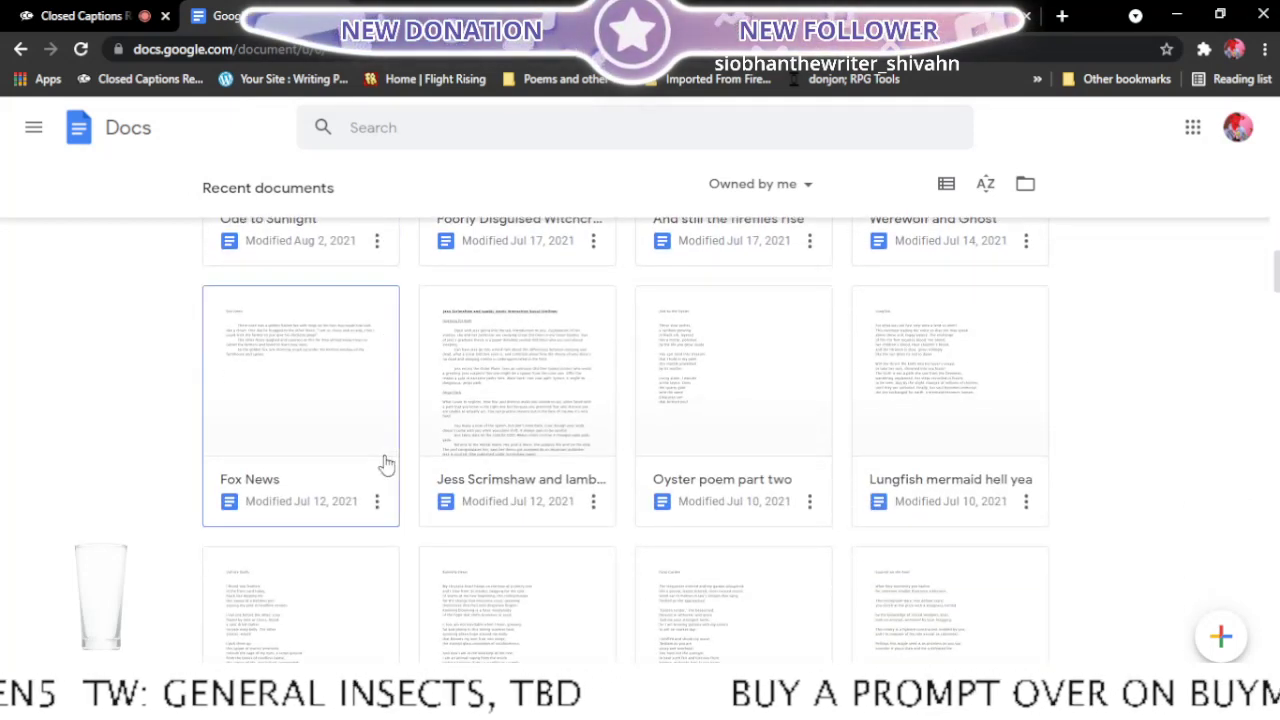
{"action": "scroll", "coordinate": [388, 463], "scroll_direction": "down", "scroll_amount": 3}
{"action": "scroll", "coordinate": [388, 463], "scroll_direction": "up", "scroll_amount": 1}
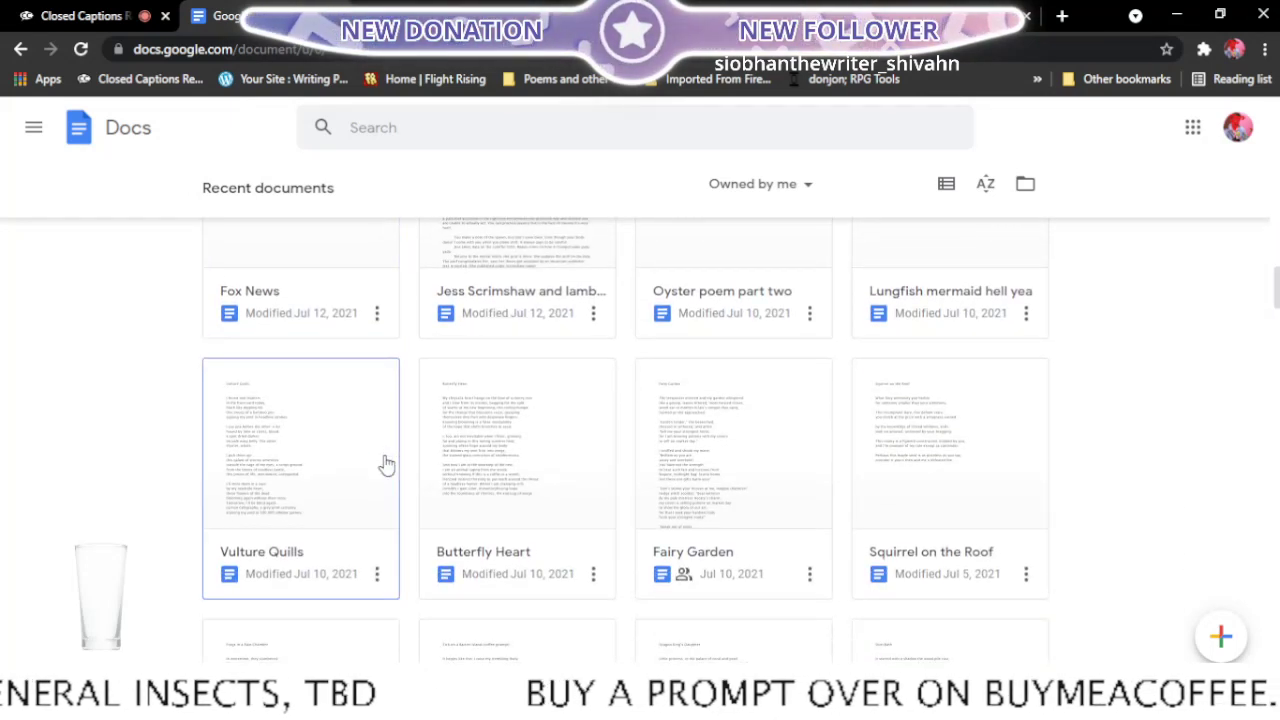
{"action": "scroll", "coordinate": [386, 465], "scroll_direction": "down", "scroll_amount": 1}
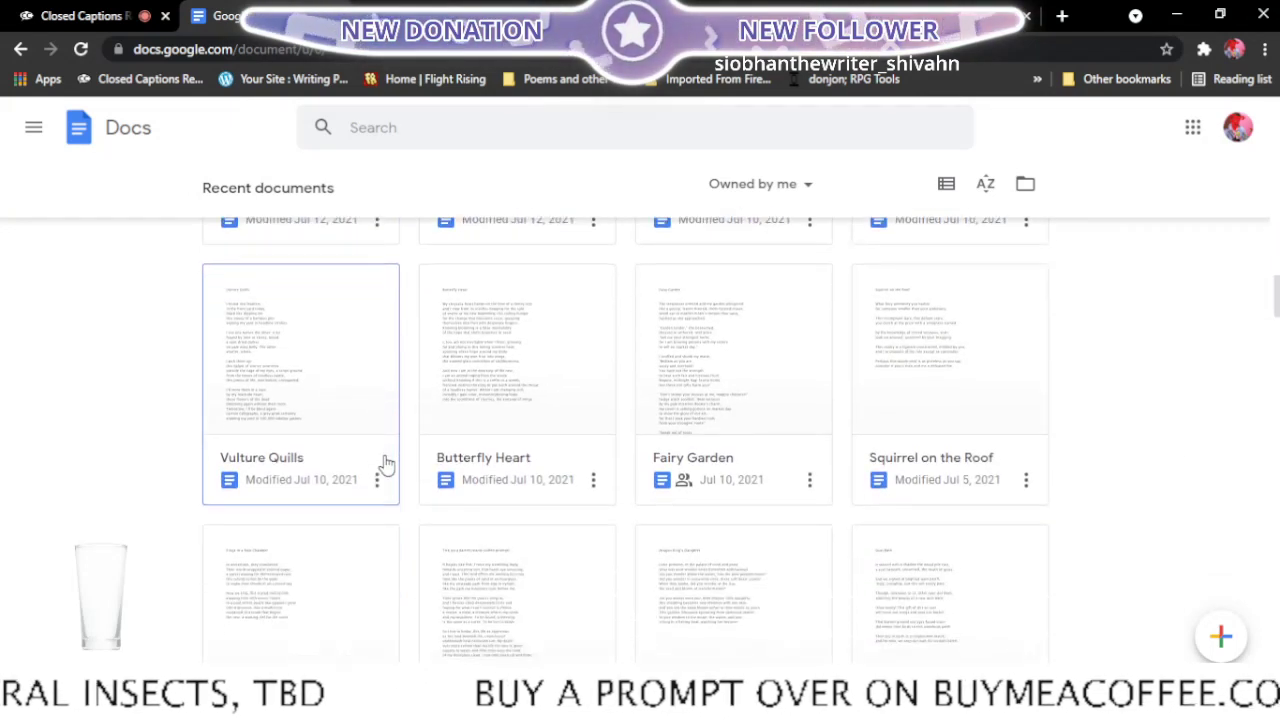
{"action": "right_click", "coordinate": [910, 502]}
{"action": "left_click", "coordinate": [928, 592]}
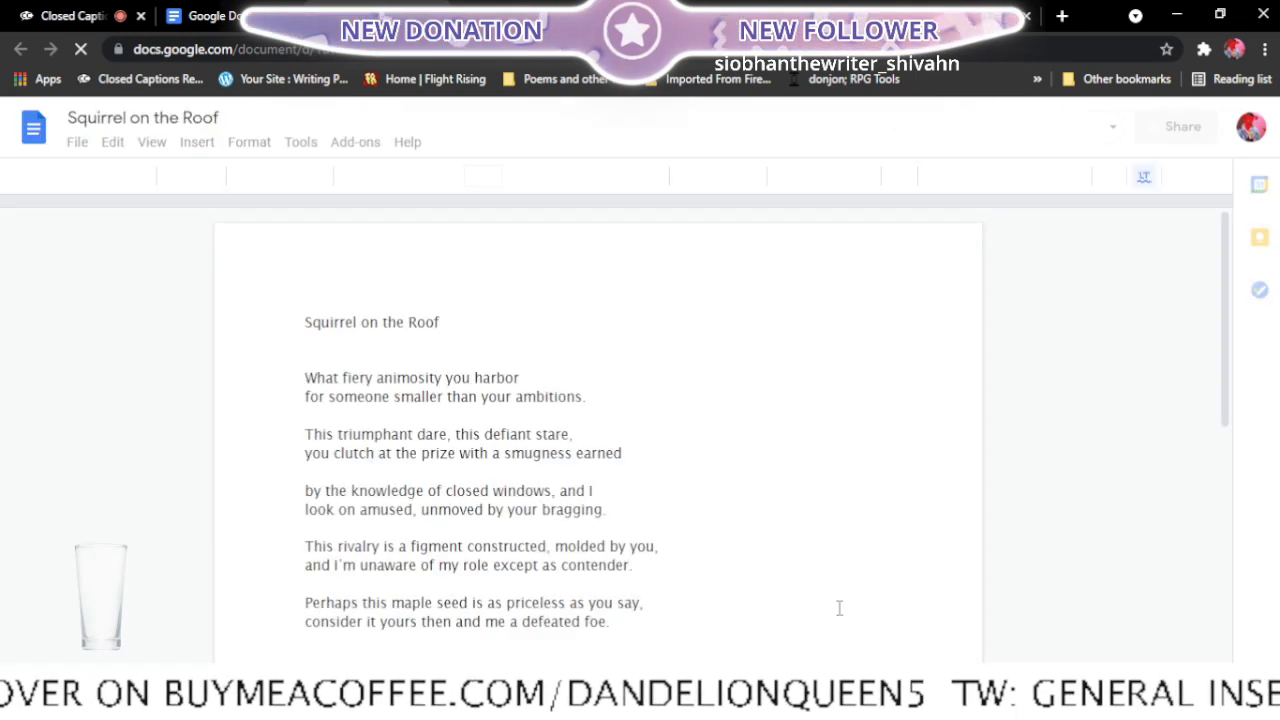
- Read Squirrel on the Roof and mark its entry in the Final edits list with "<-ready"
{"action": "scroll", "coordinate": [727, 448], "scroll_direction": "down", "scroll_amount": 1}
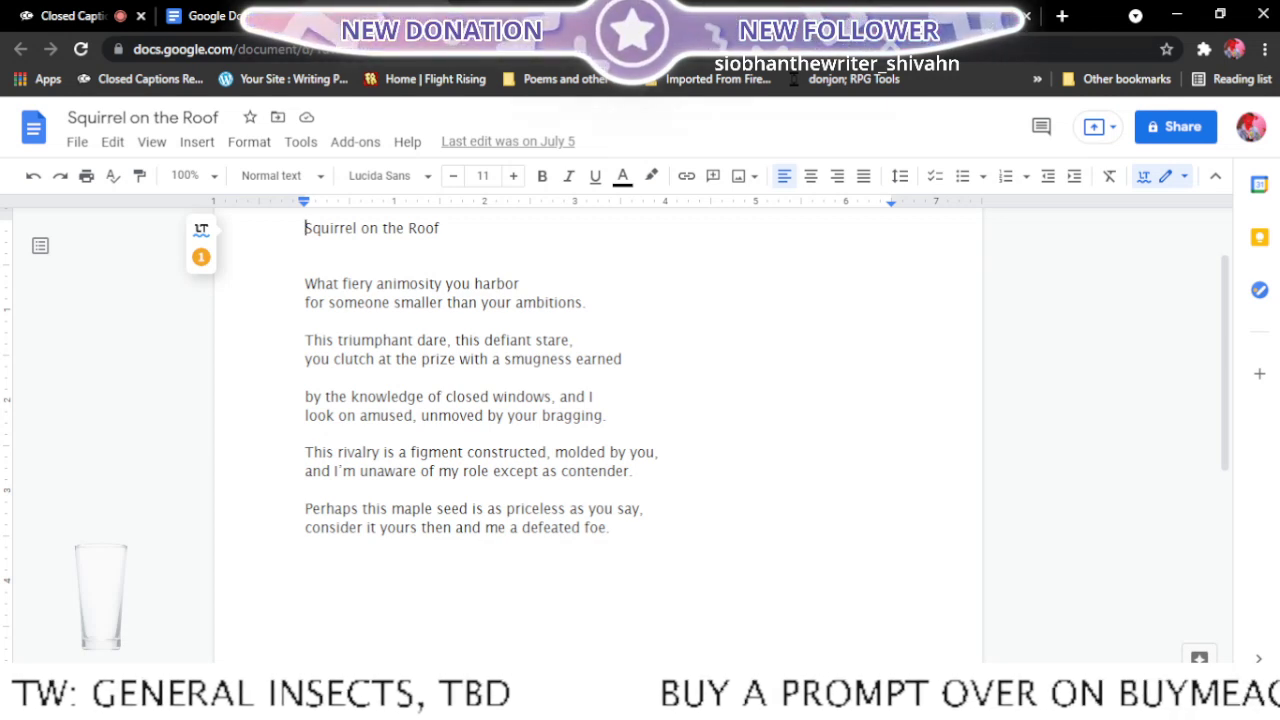
{"action": "left_click", "coordinate": [522, 16]}
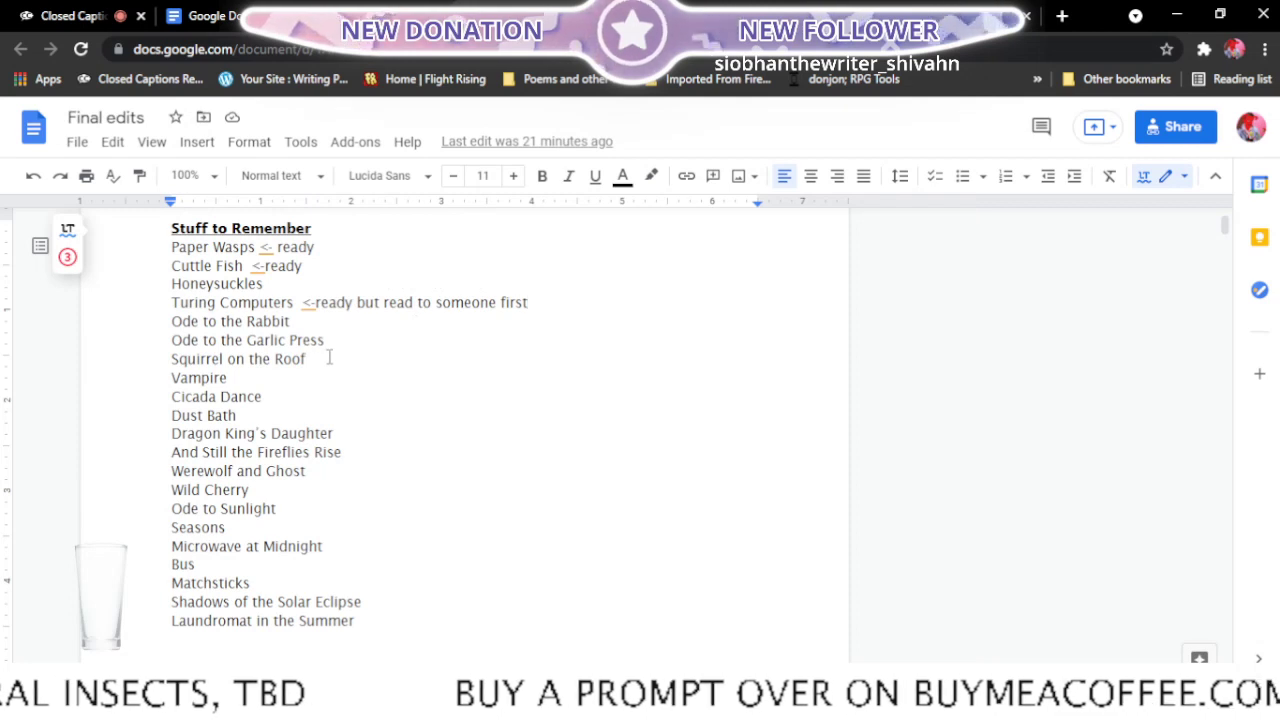
{"action": "left_click", "coordinate": [329, 357]}
{"action": "type", "text": "<-"}
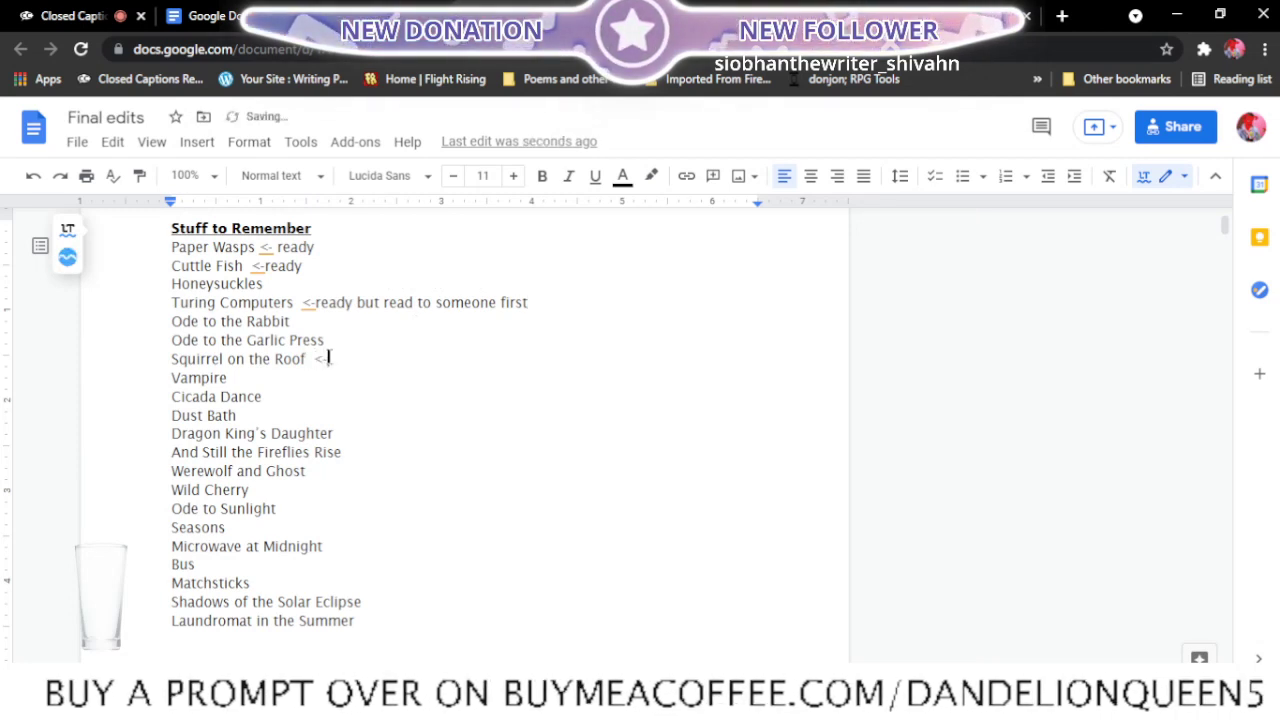
{"action": "type", "text": "ready"}
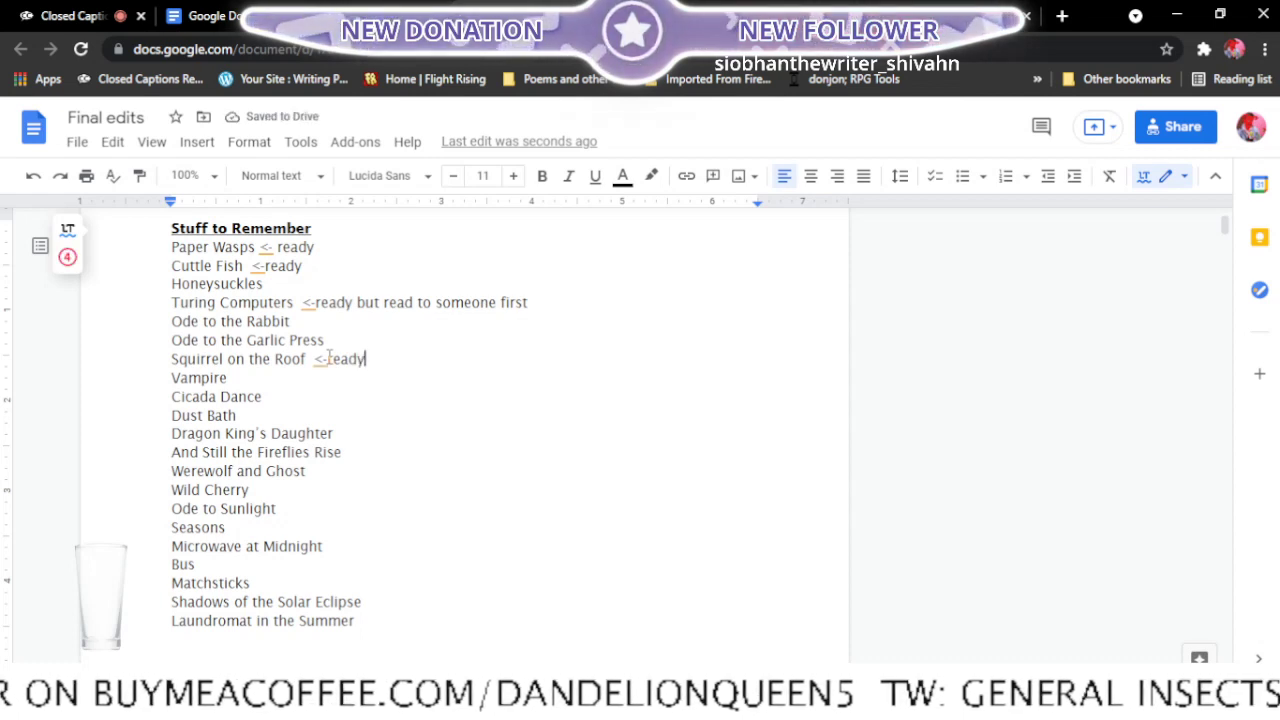
- Replace "defeated" with "vanquished" in the last line of Squirrel on the Roof and close the poem
{"action": "left_click", "coordinate": [425, 7]}
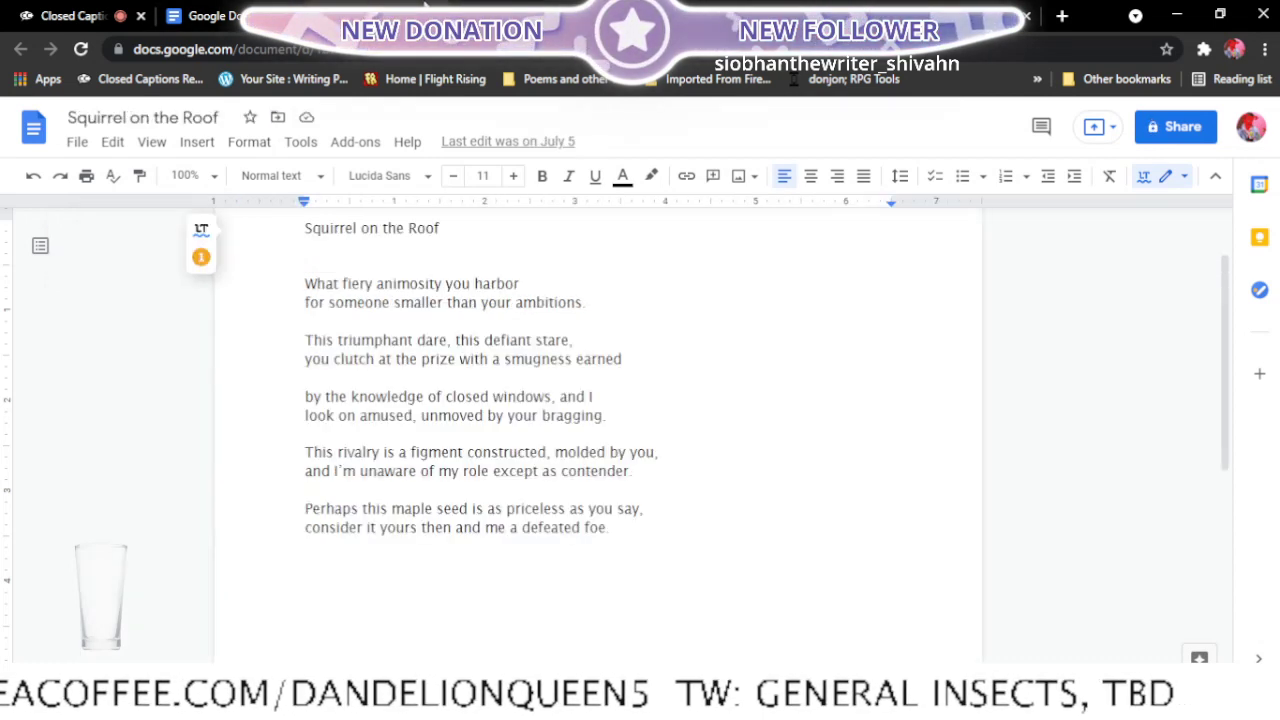
{"action": "left_click", "coordinate": [580, 530]}
{"action": "key", "text": "BackSpace"}
{"action": "key", "text": "BackSpace"}
{"action": "key", "text": "BackSpace"}
{"action": "key", "text": "BackSpace"}
{"action": "key", "text": "BackSpace"}
{"action": "key", "text": "BackSpace"}
{"action": "key", "text": "BackSpace"}
{"action": "key", "text": "BackSpace"}
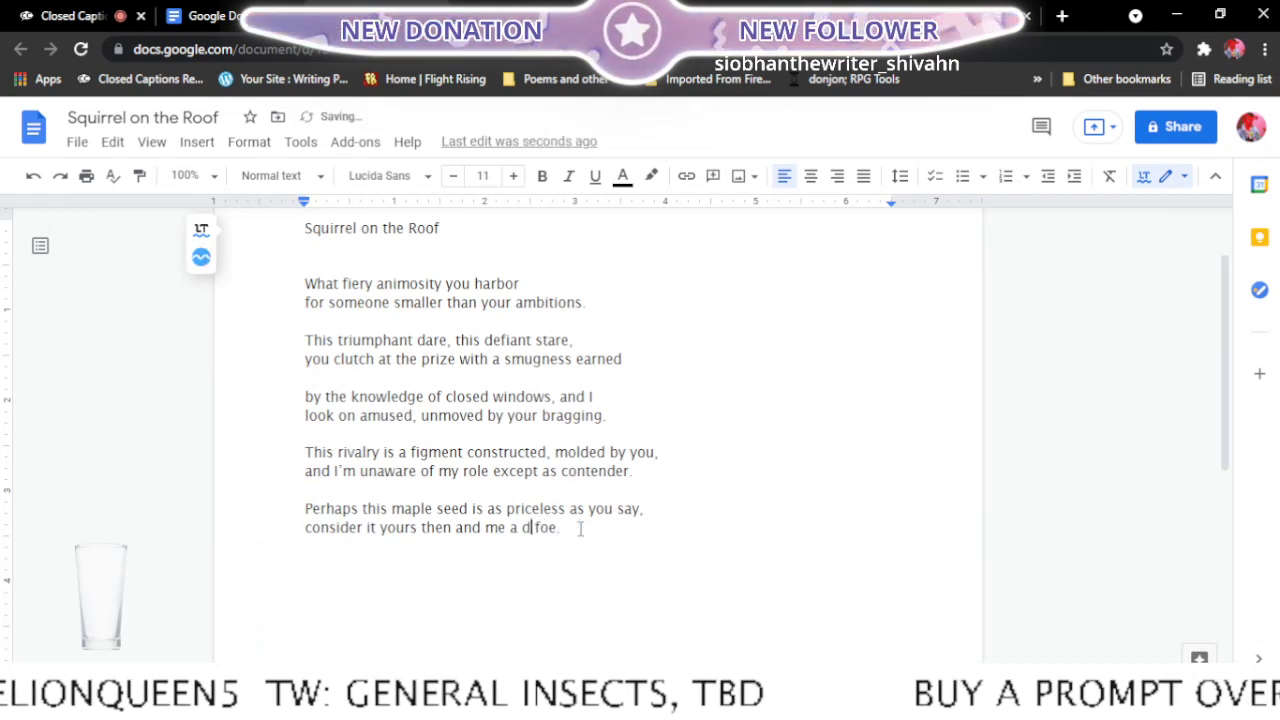
{"action": "type", "text": "van"}
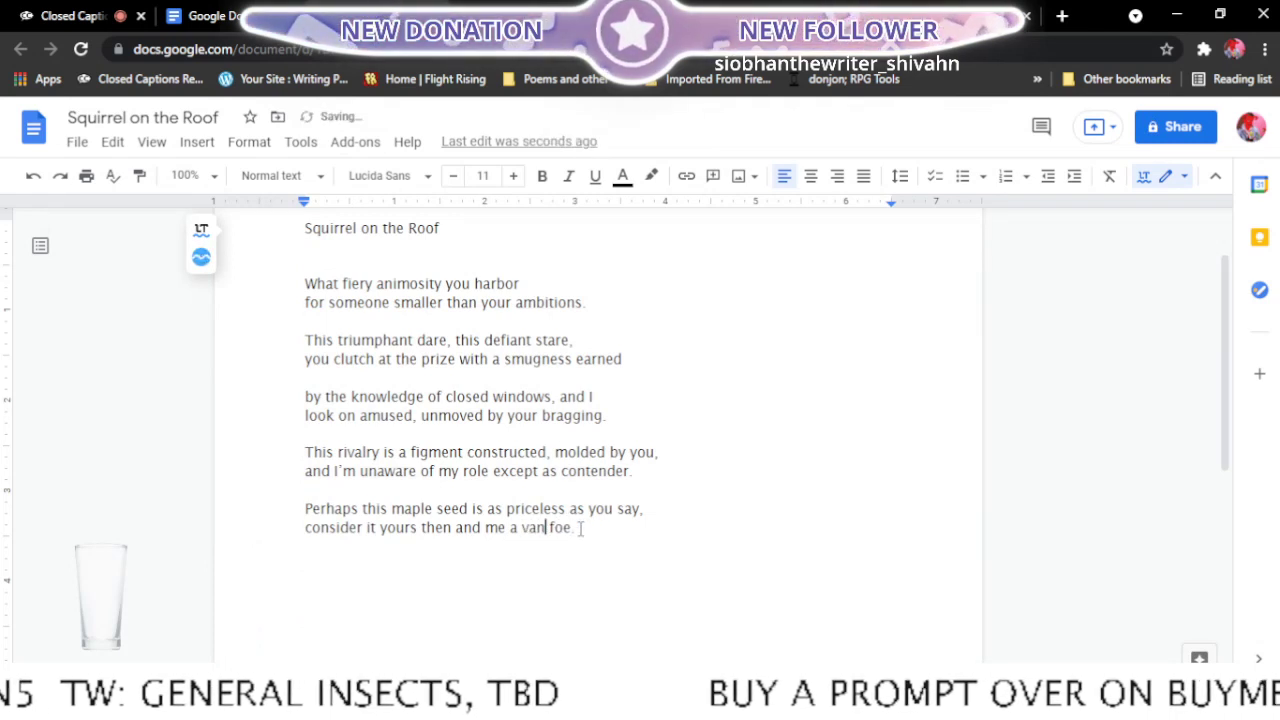
{"action": "type", "text": "quished"}
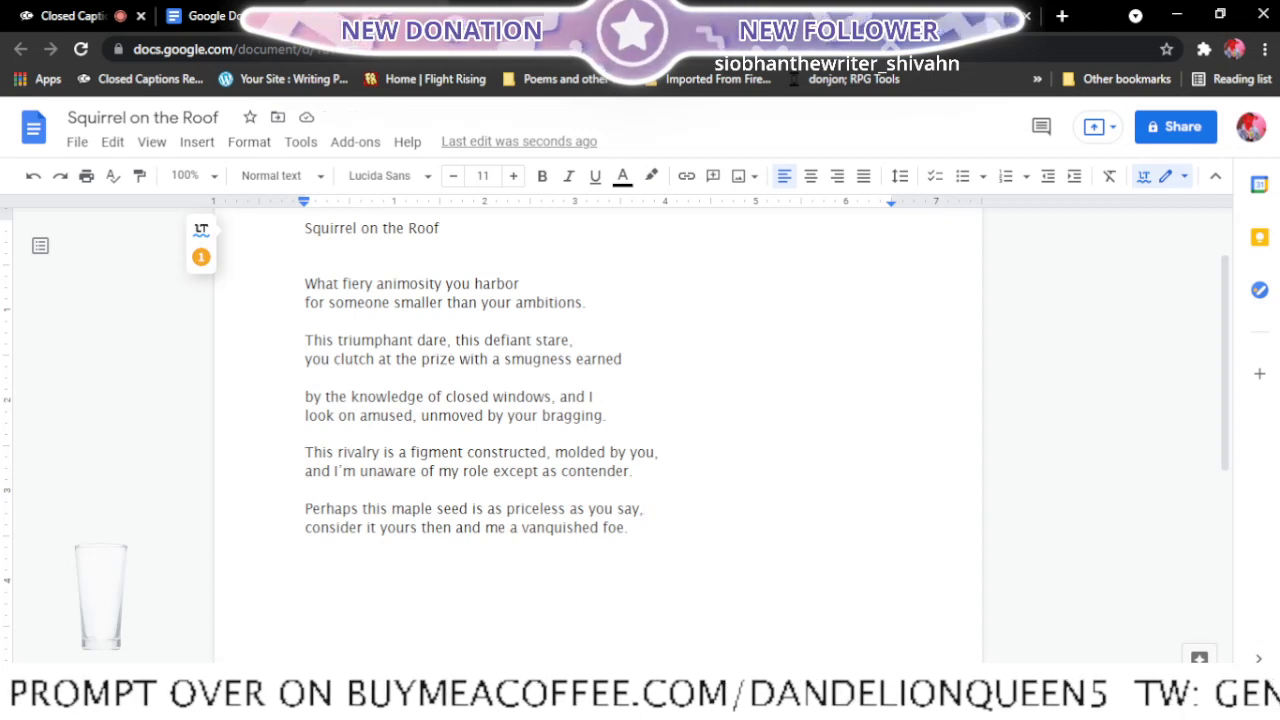
{"action": "key", "text": "ctrl+w"}
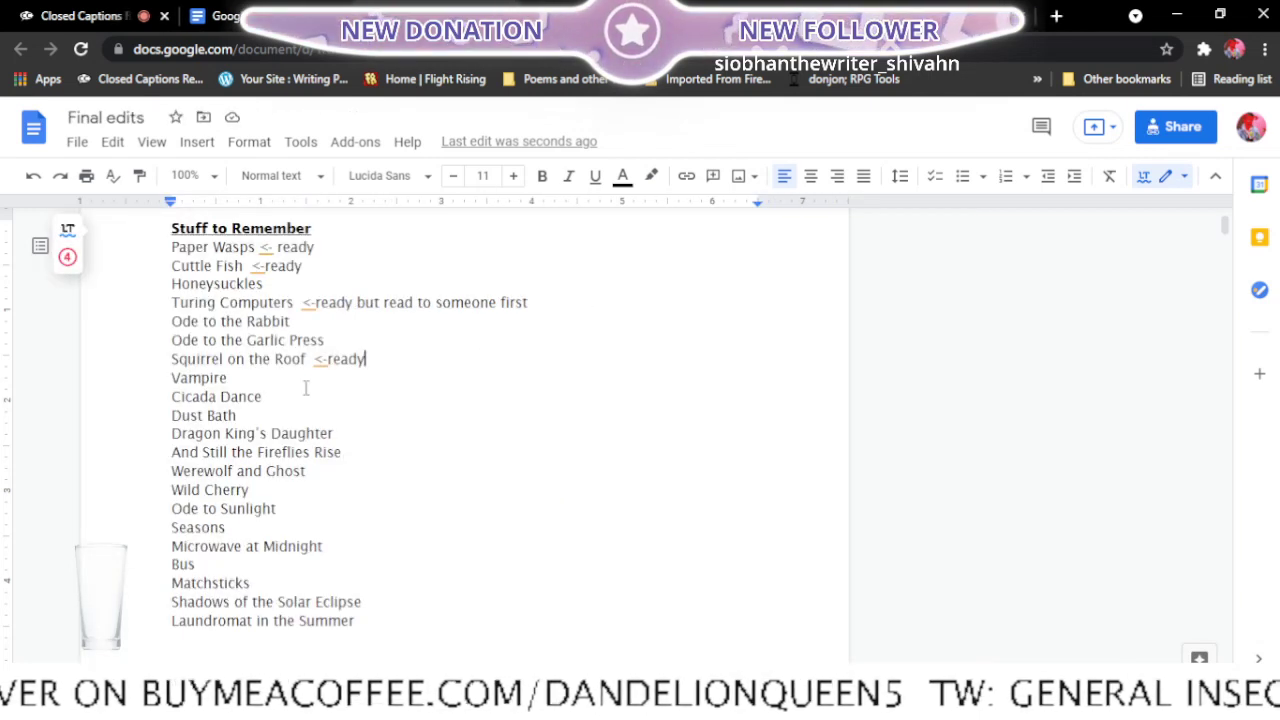
- Find the Vampire poem among the recent documents and open it in a new tab
{"action": "left_click", "coordinate": [280, 381]}
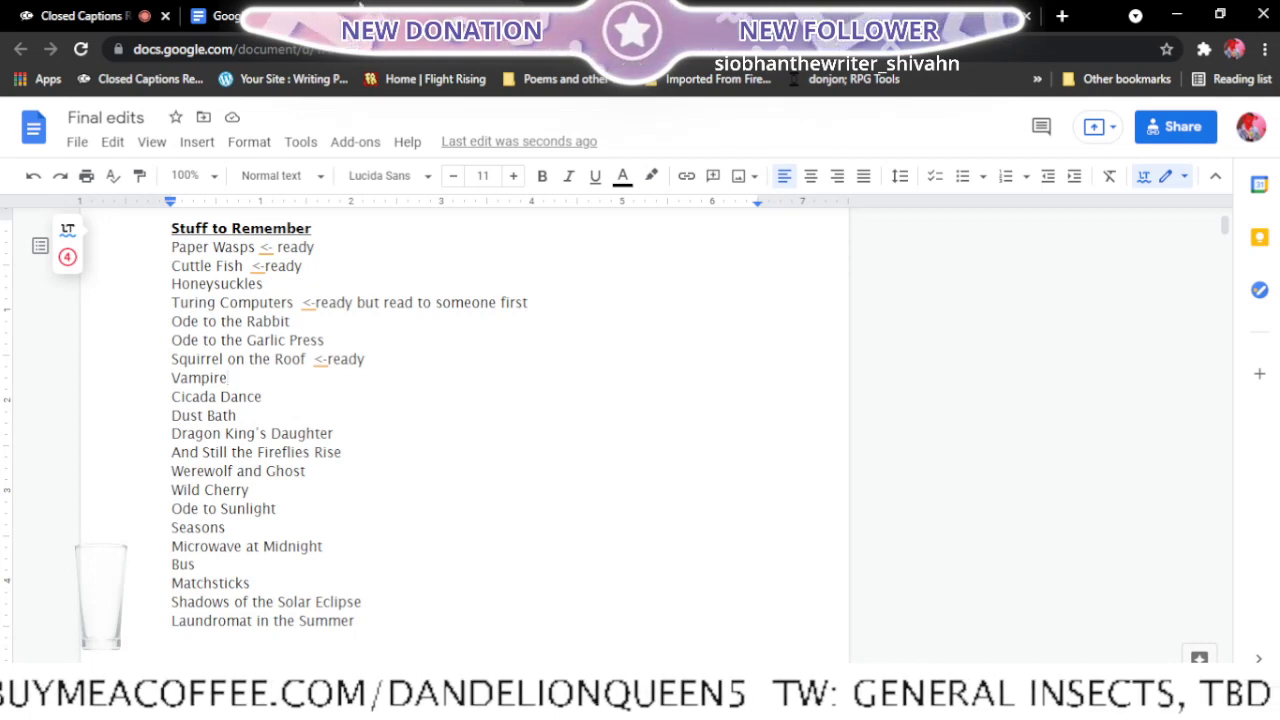
{"action": "left_click", "coordinate": [219, 9]}
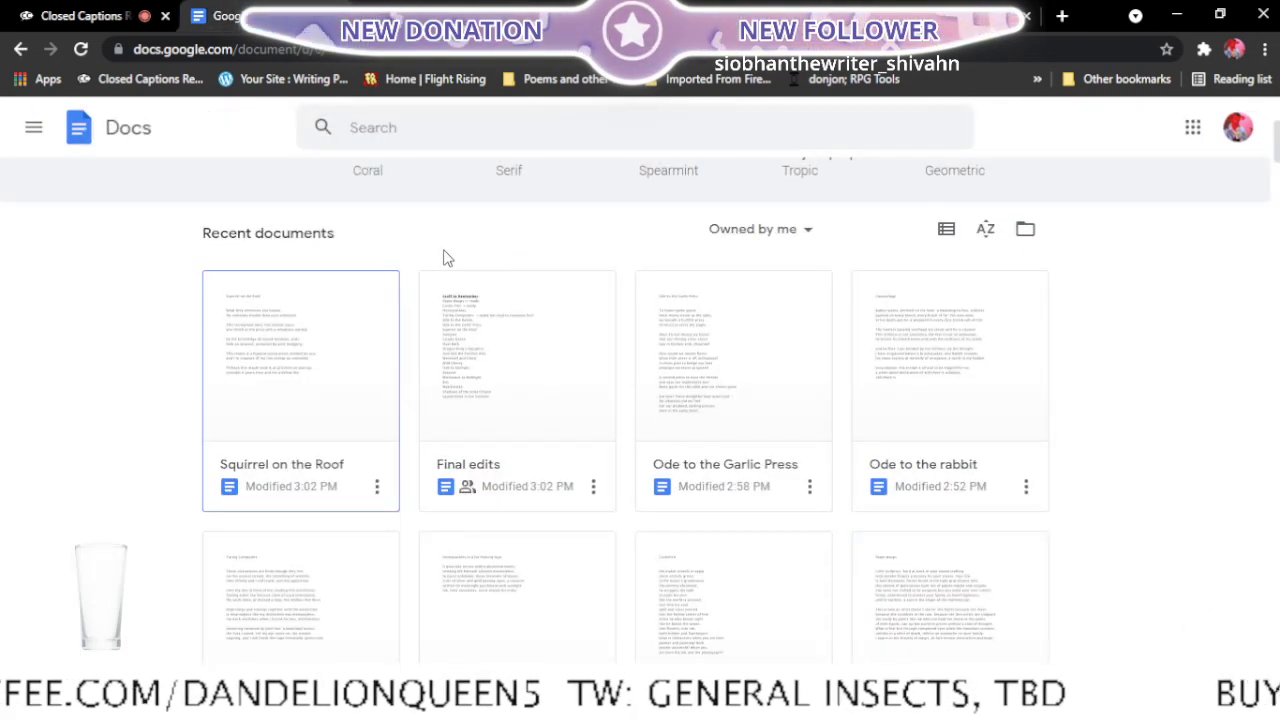
{"action": "scroll", "coordinate": [443, 254], "scroll_direction": "up", "scroll_amount": 2}
{"action": "scroll", "coordinate": [445, 256], "scroll_direction": "down", "scroll_amount": 4}
{"action": "scroll", "coordinate": [445, 263], "scroll_direction": "down", "scroll_amount": 2}
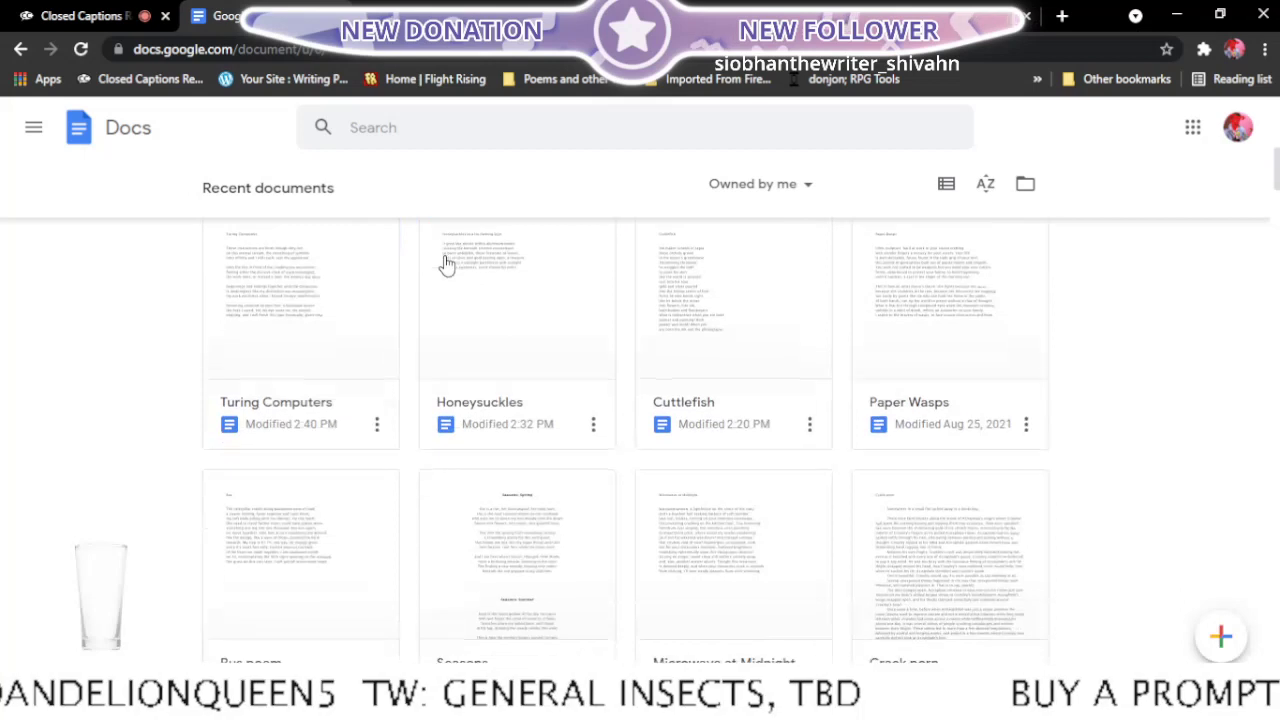
{"action": "scroll", "coordinate": [447, 271], "scroll_direction": "down", "scroll_amount": 2}
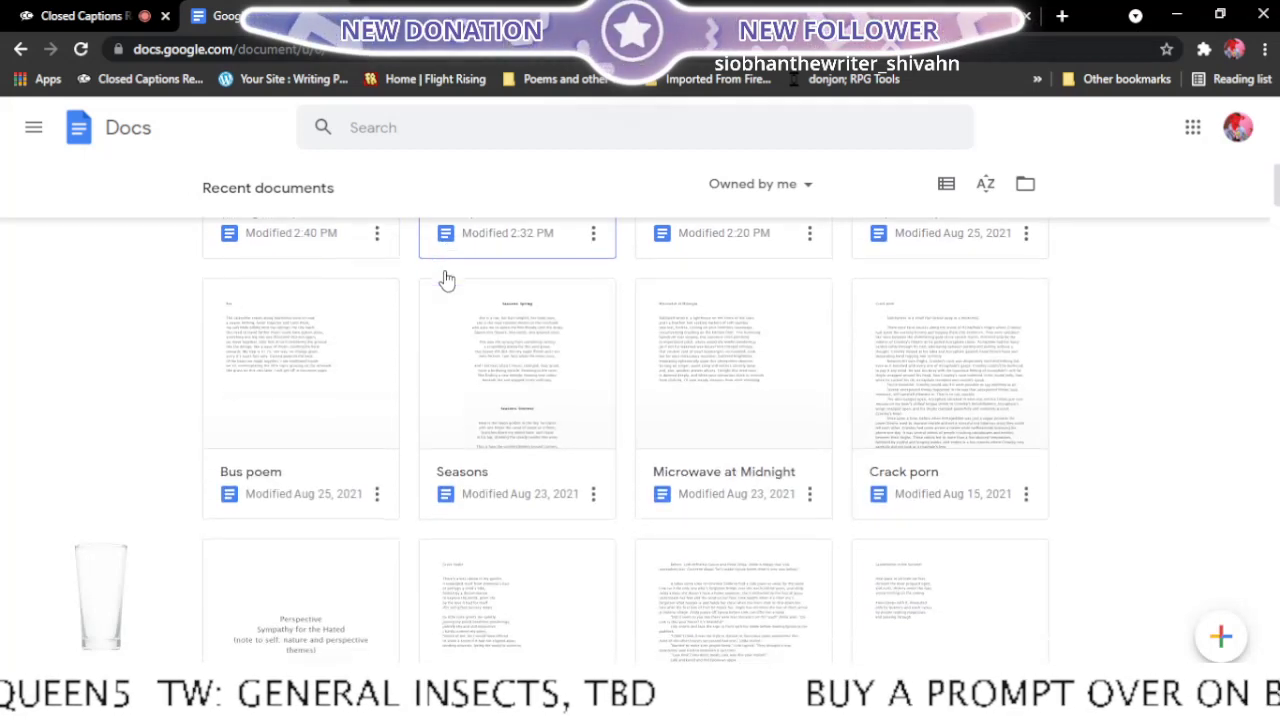
{"action": "scroll", "coordinate": [447, 279], "scroll_direction": "down", "scroll_amount": 3}
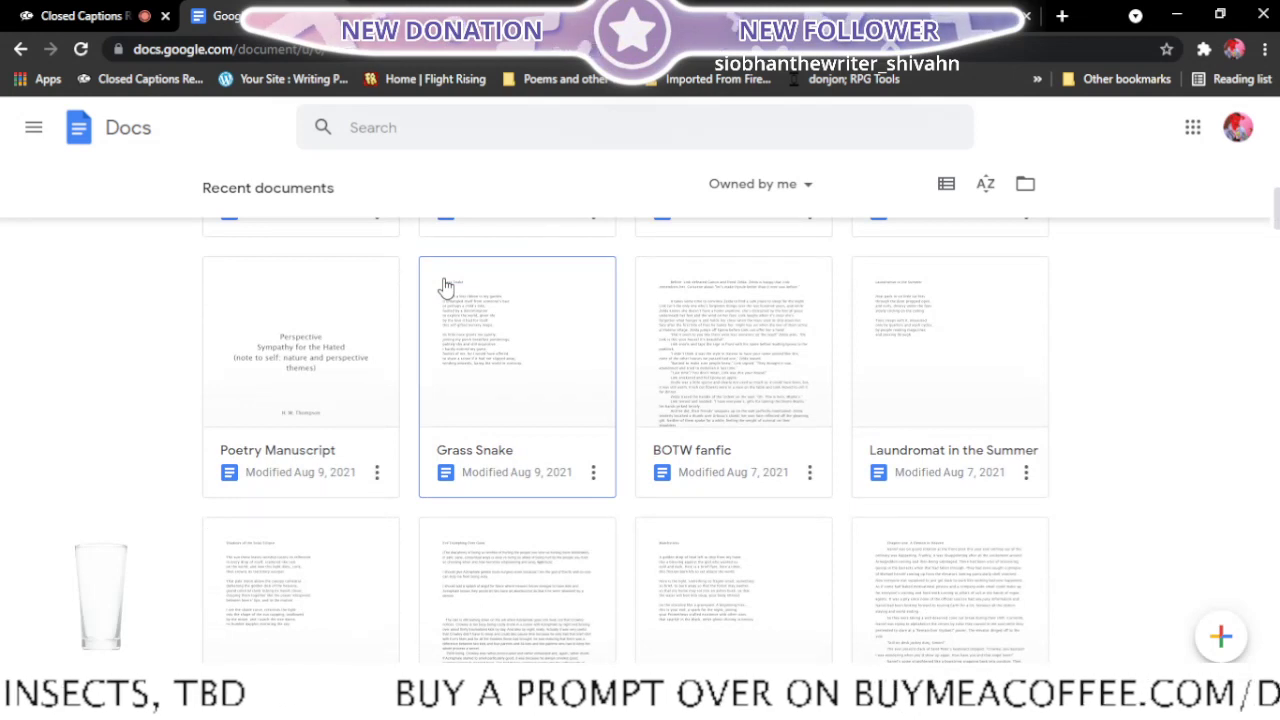
{"action": "scroll", "coordinate": [437, 305], "scroll_direction": "down", "scroll_amount": 2}
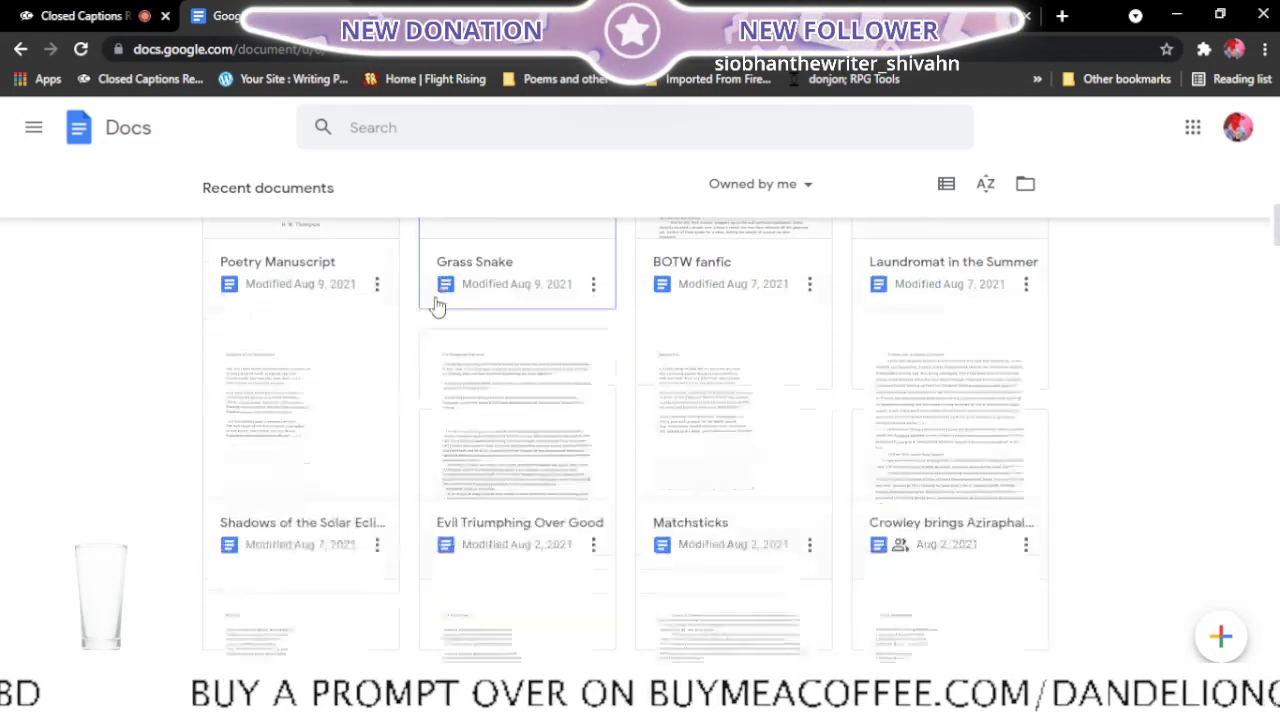
{"action": "scroll", "coordinate": [437, 305], "scroll_direction": "down", "scroll_amount": 1}
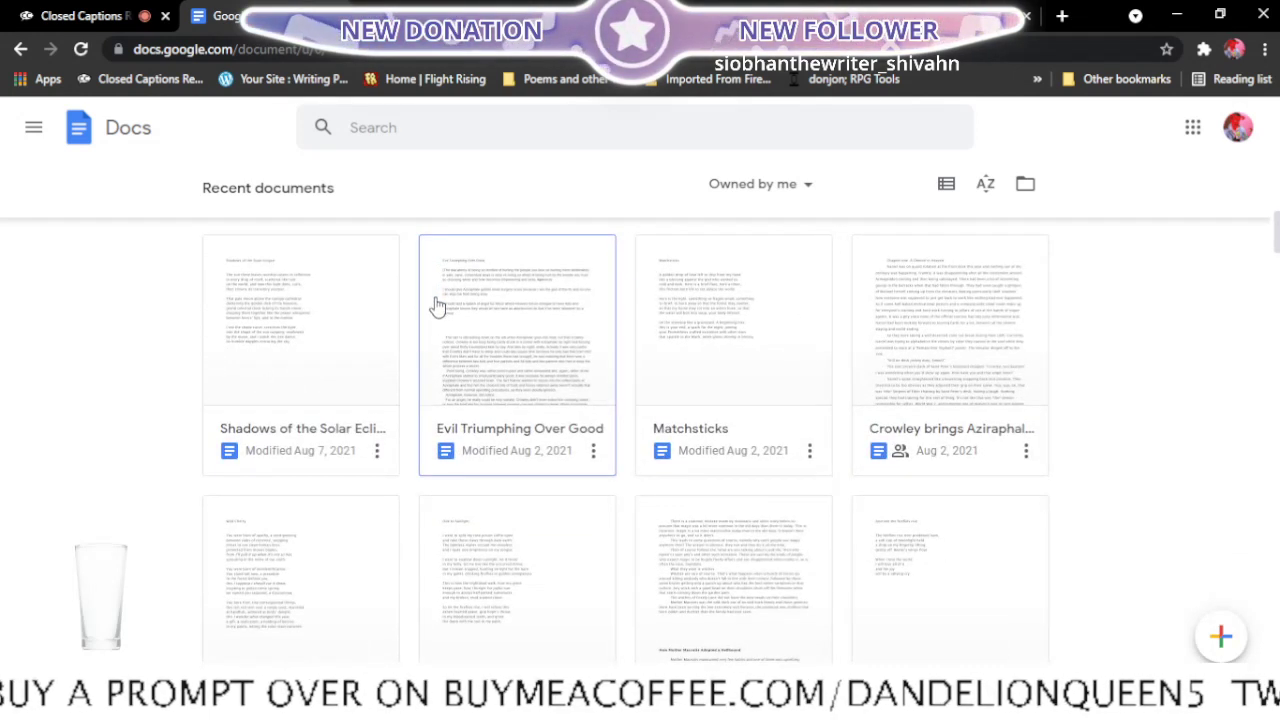
{"action": "scroll", "coordinate": [437, 305], "scroll_direction": "down", "scroll_amount": 1}
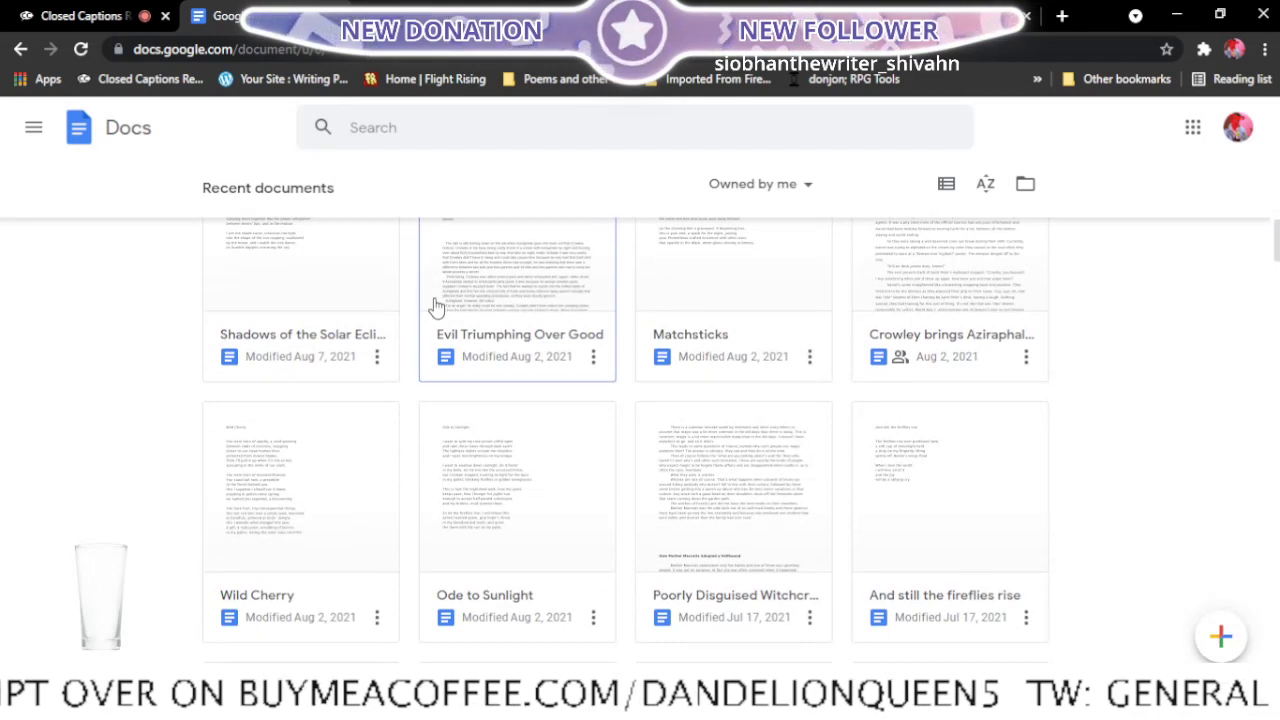
{"action": "scroll", "coordinate": [437, 305], "scroll_direction": "down", "scroll_amount": 3}
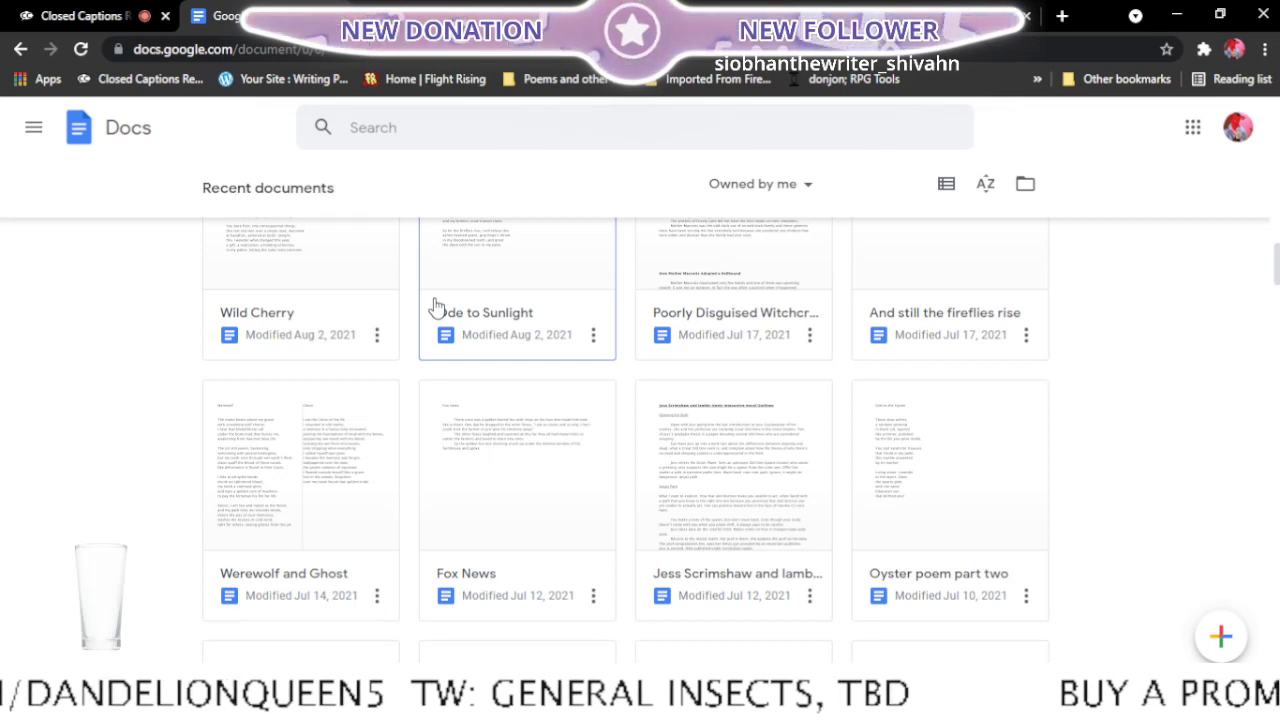
{"action": "scroll", "coordinate": [437, 305], "scroll_direction": "down", "scroll_amount": 3}
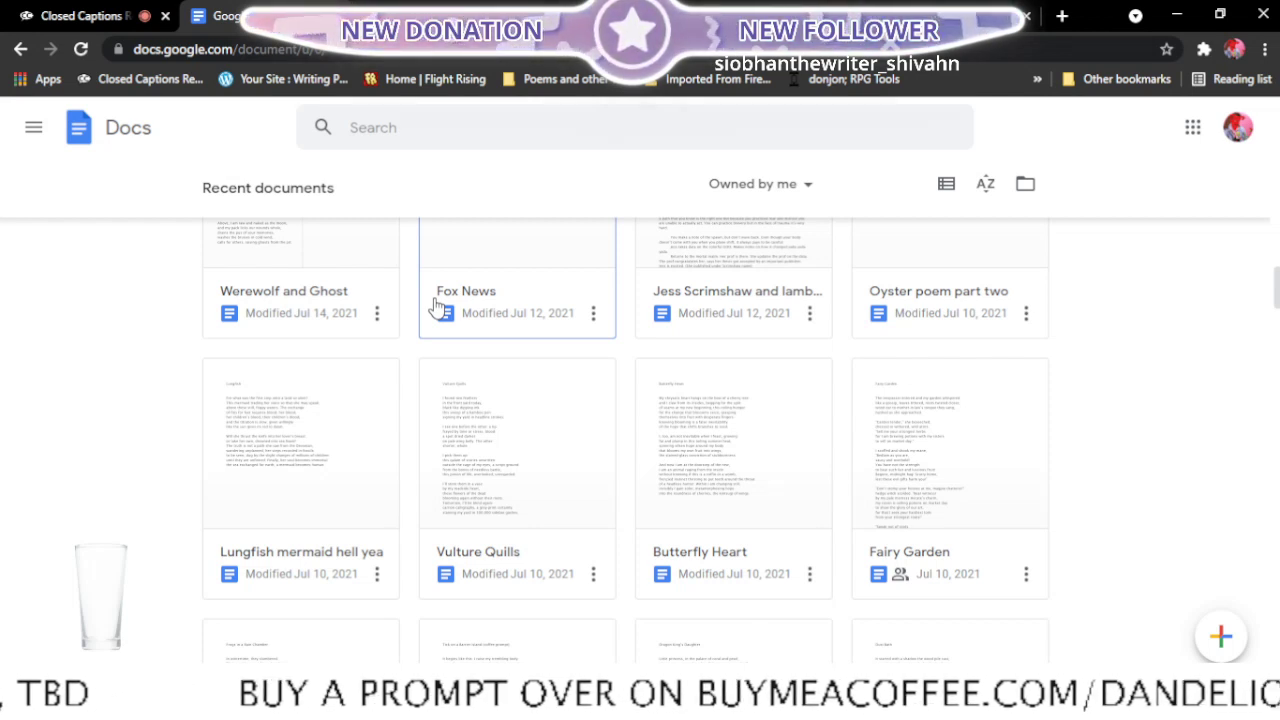
{"action": "scroll", "coordinate": [437, 305], "scroll_direction": "down", "scroll_amount": 5}
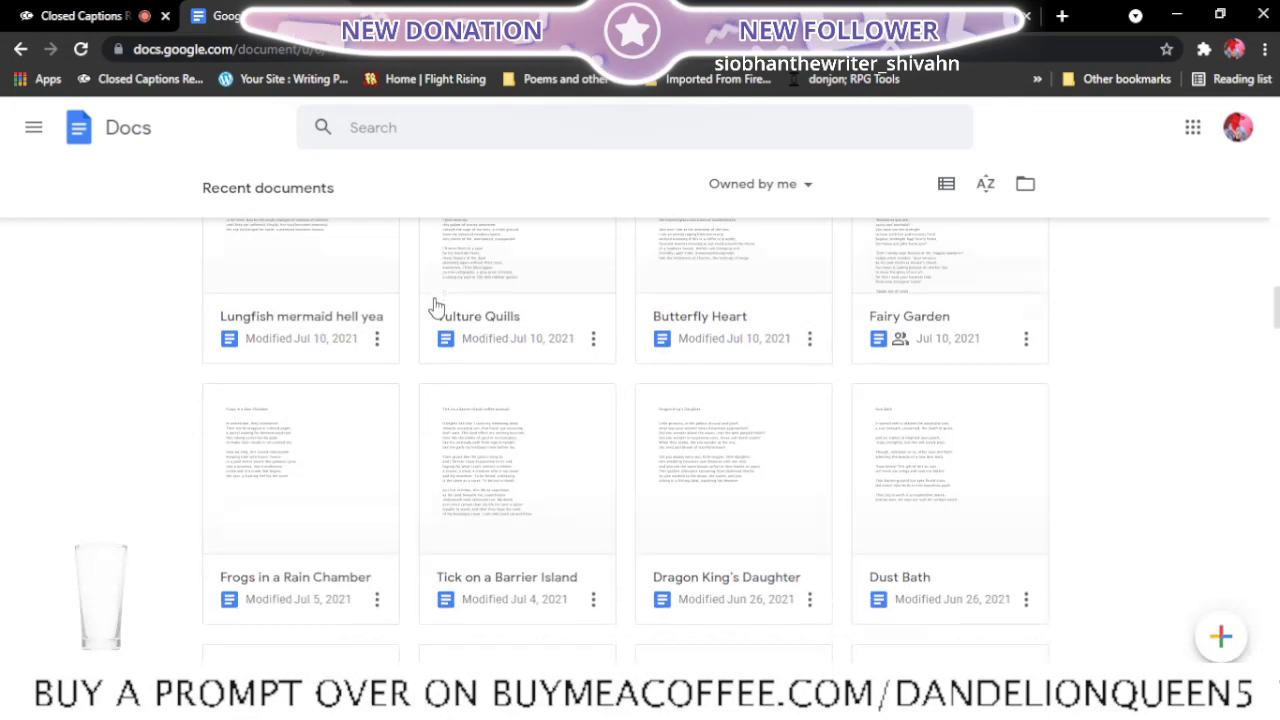
{"action": "scroll", "coordinate": [437, 308], "scroll_direction": "down", "scroll_amount": 2}
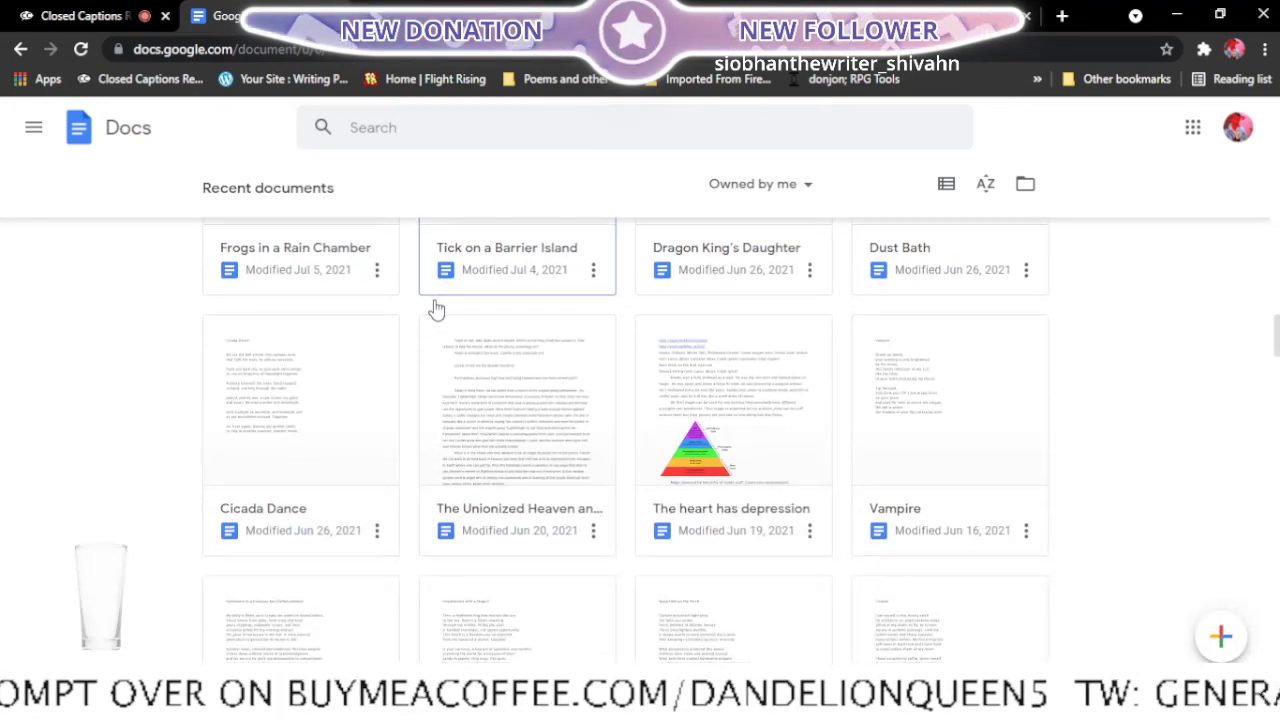
{"action": "right_click", "coordinate": [911, 531]}
{"action": "left_click", "coordinate": [883, 458]}
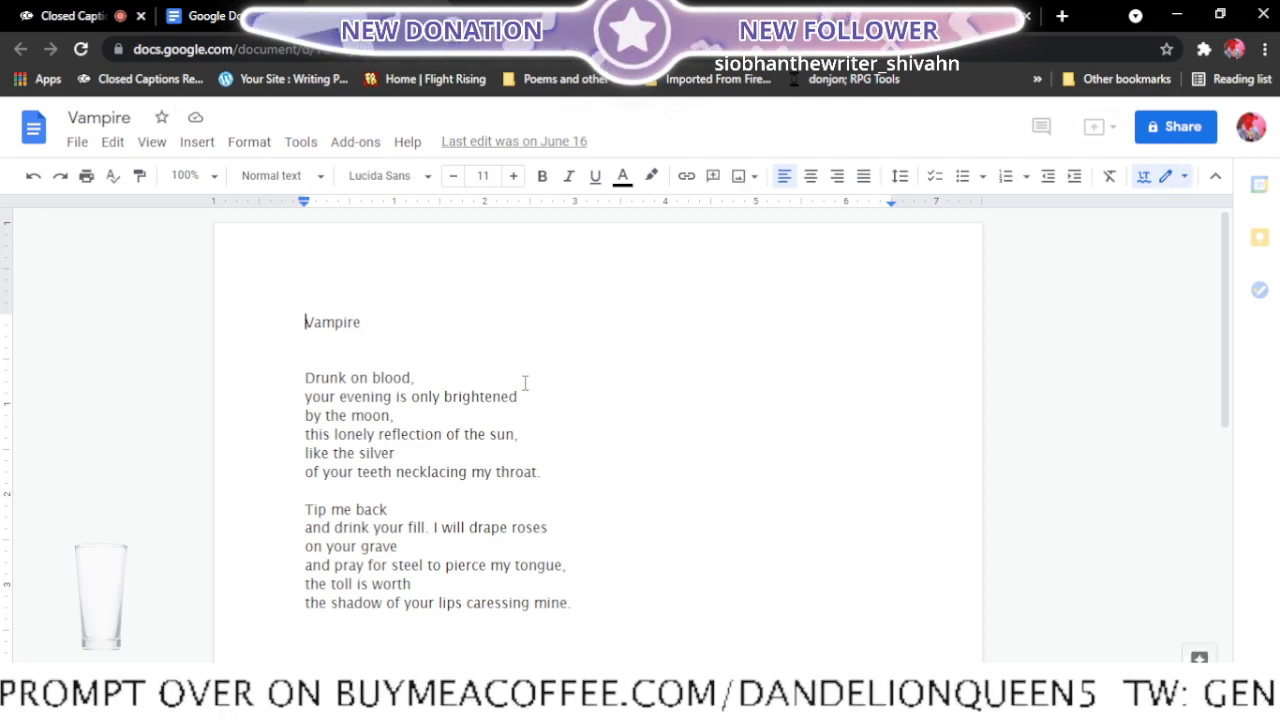
- Read Vampire and mark its entry in the Final edits list with "<- ready"
{"action": "scroll", "coordinate": [524, 383], "scroll_direction": "down", "scroll_amount": 1}
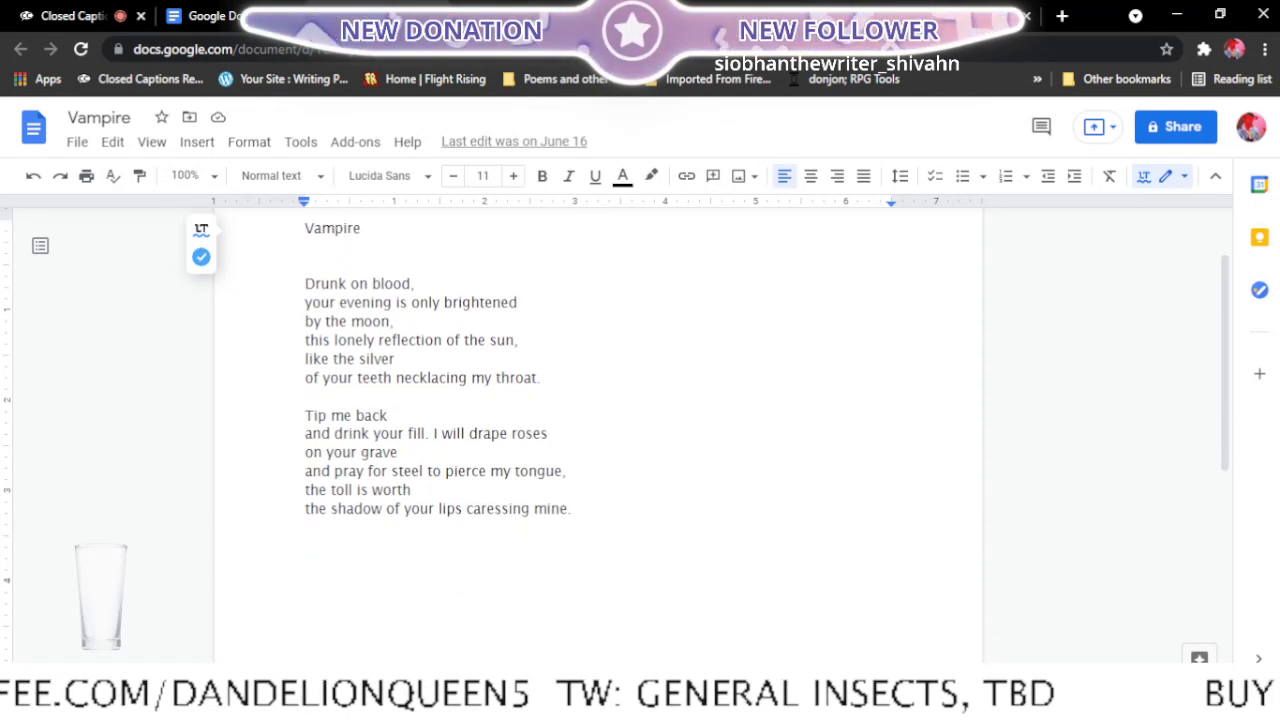
{"action": "left_click", "coordinate": [506, 18]}
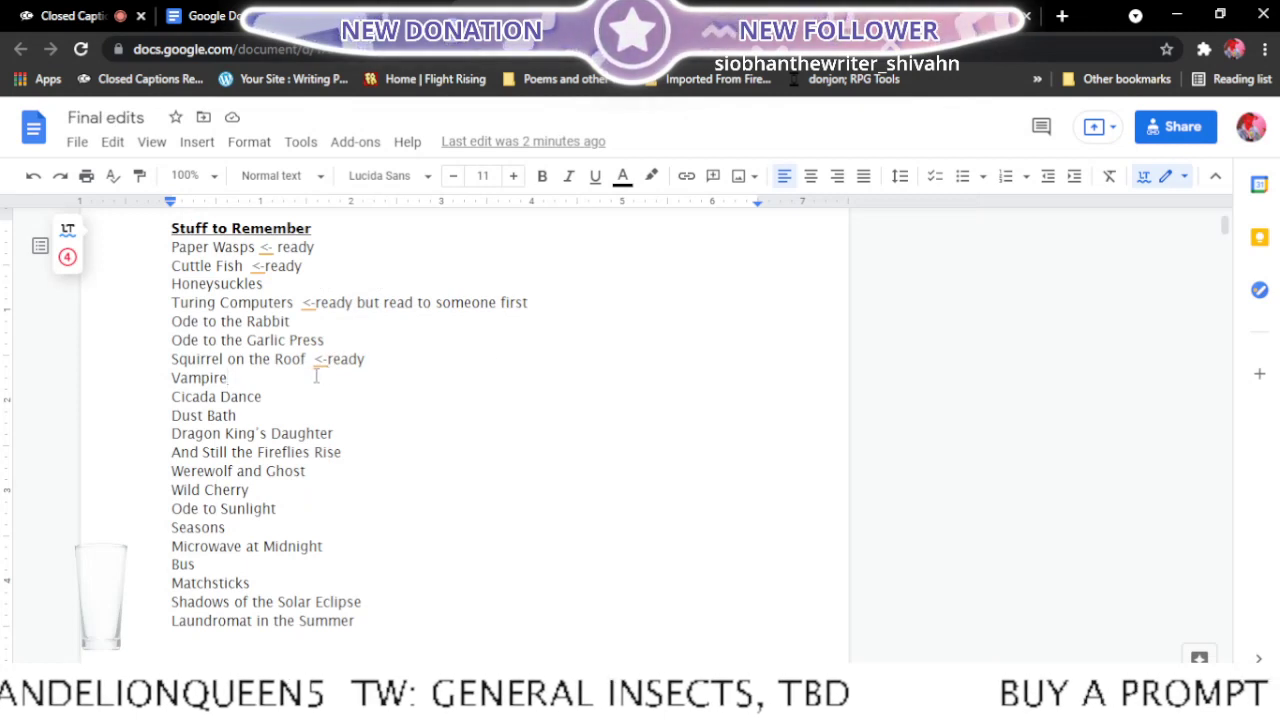
{"action": "left_click", "coordinate": [316, 376]}
{"action": "type", "text": "<"}
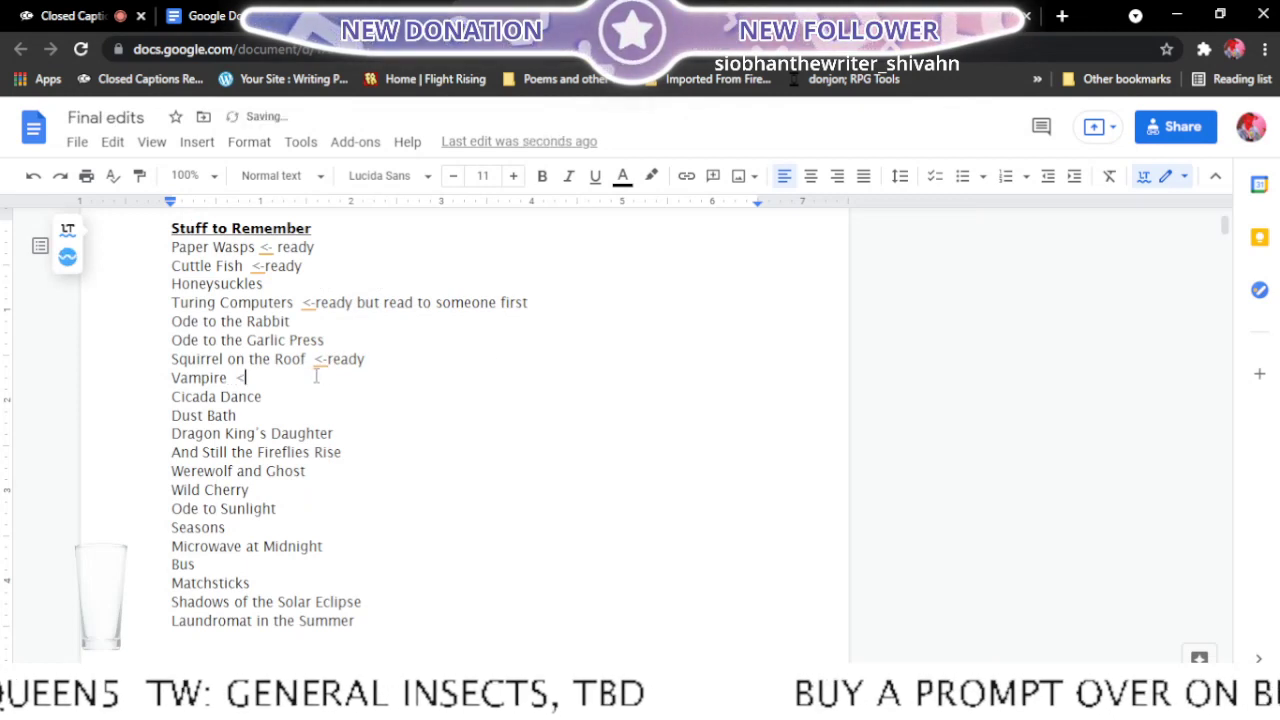
{"action": "type", "text": "- red"}
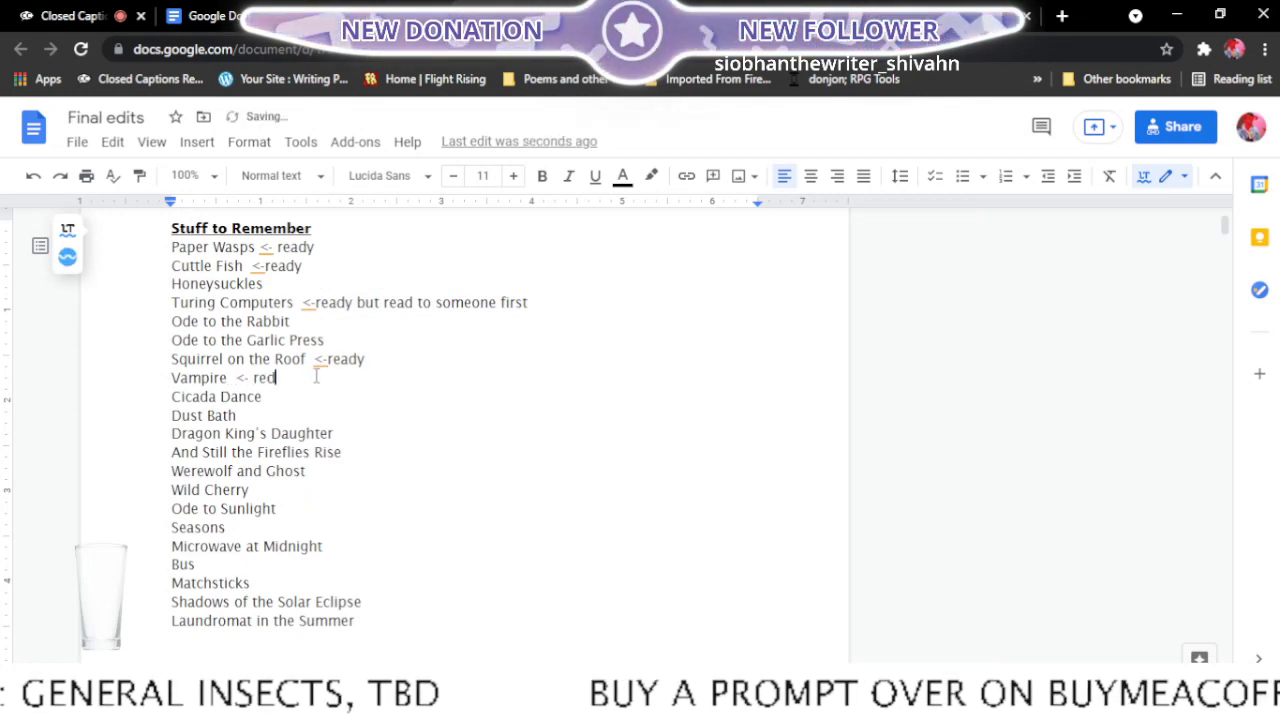
{"action": "key", "text": "BackSpace"}
{"action": "type", "text": "ady"}
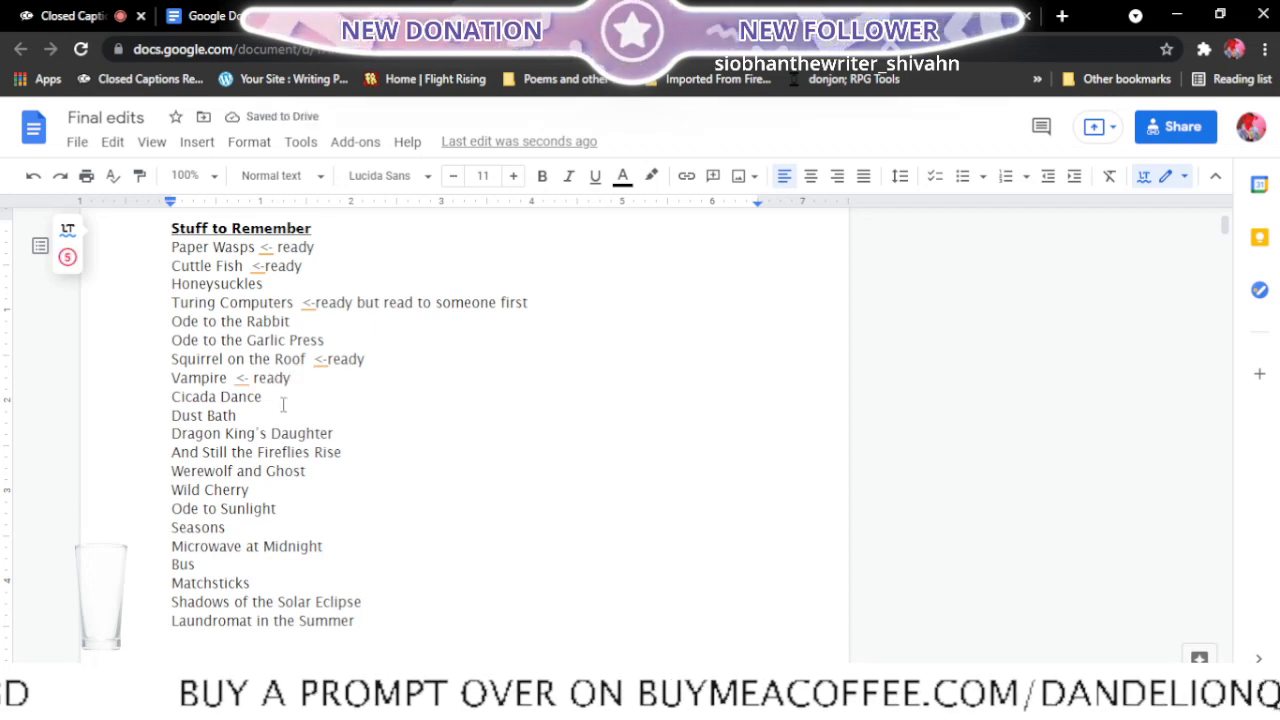
- Close the Vampire poem and open Cicada Dance, the next poem on the list, from the recent documents in a new tab
{"action": "left_click", "coordinate": [289, 400]}
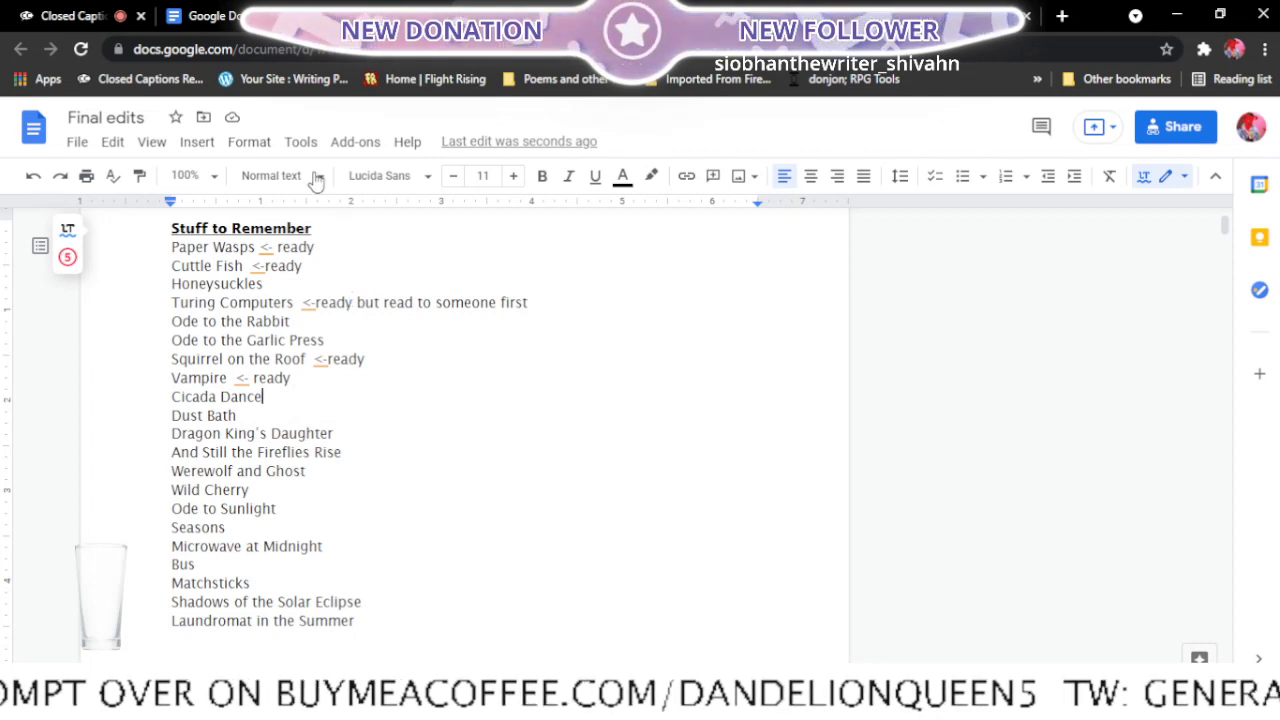
{"action": "left_click", "coordinate": [378, 10]}
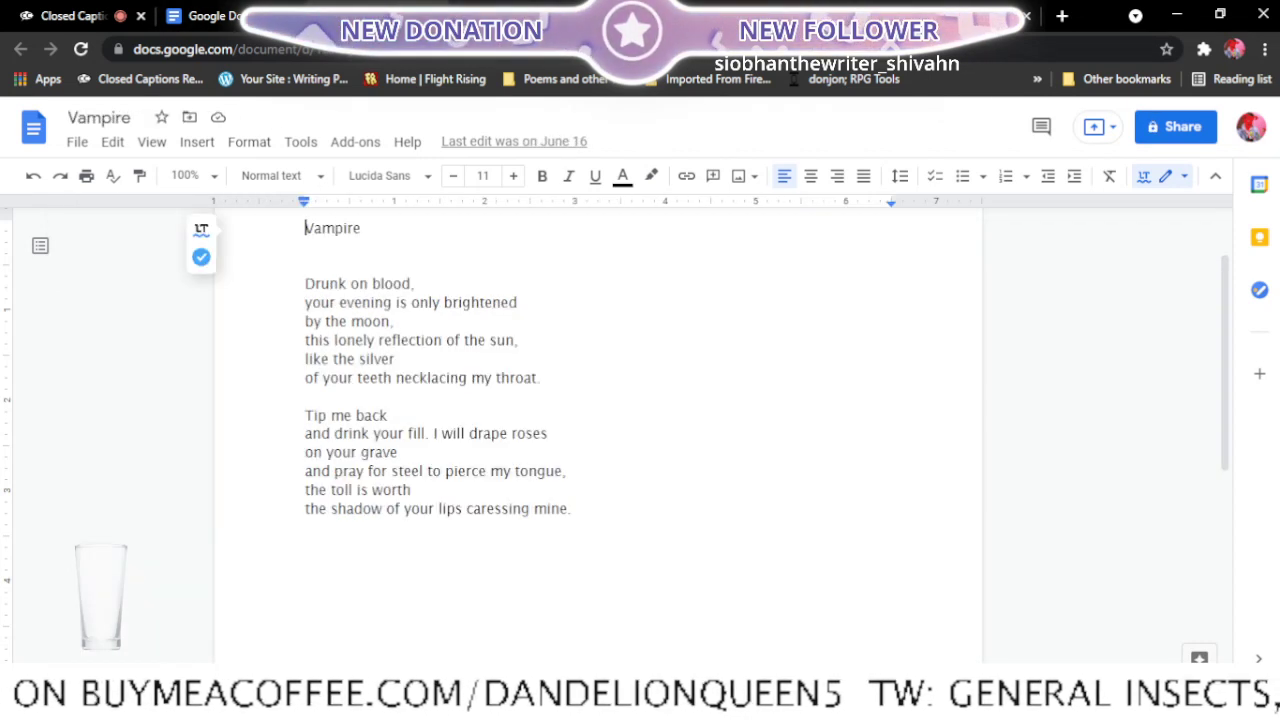
{"action": "left_click", "coordinate": [436, 16]}
{"action": "left_click", "coordinate": [272, 16]}
{"action": "scroll", "coordinate": [465, 250], "scroll_direction": "down", "scroll_amount": 1}
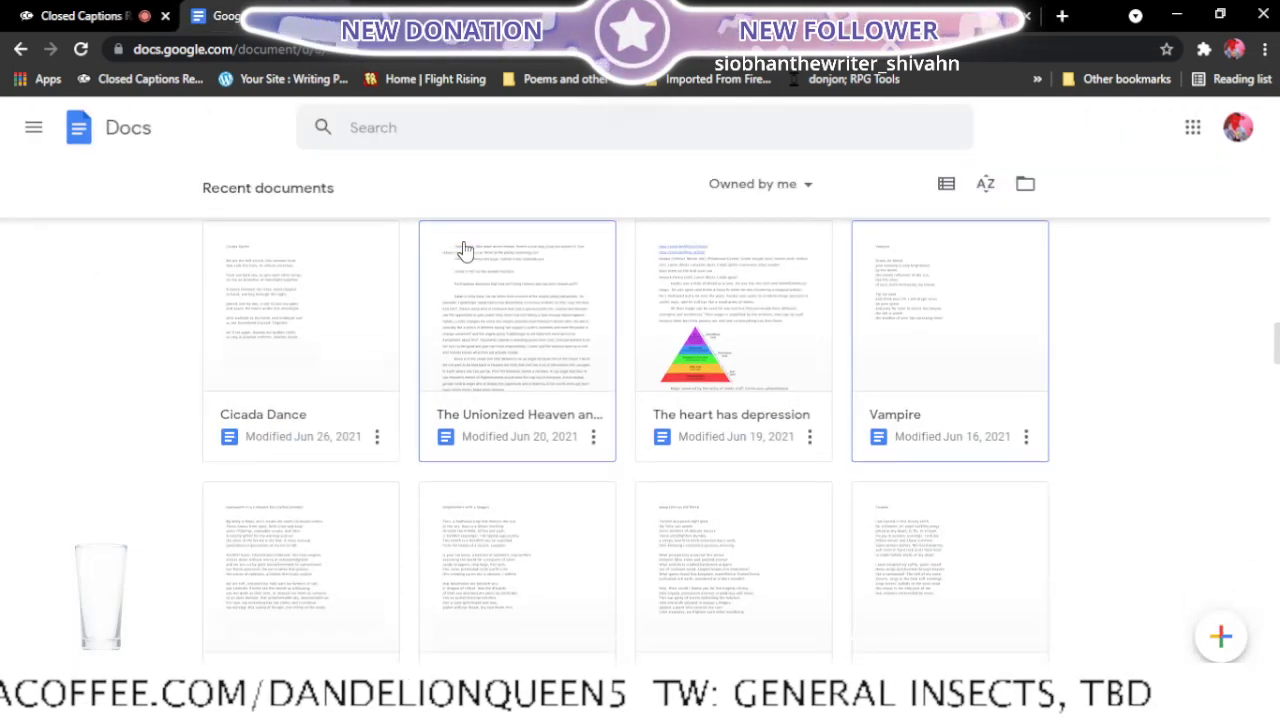
{"action": "scroll", "coordinate": [463, 251], "scroll_direction": "up", "scroll_amount": 2}
{"action": "scroll", "coordinate": [249, 580], "scroll_direction": "down", "scroll_amount": 1}
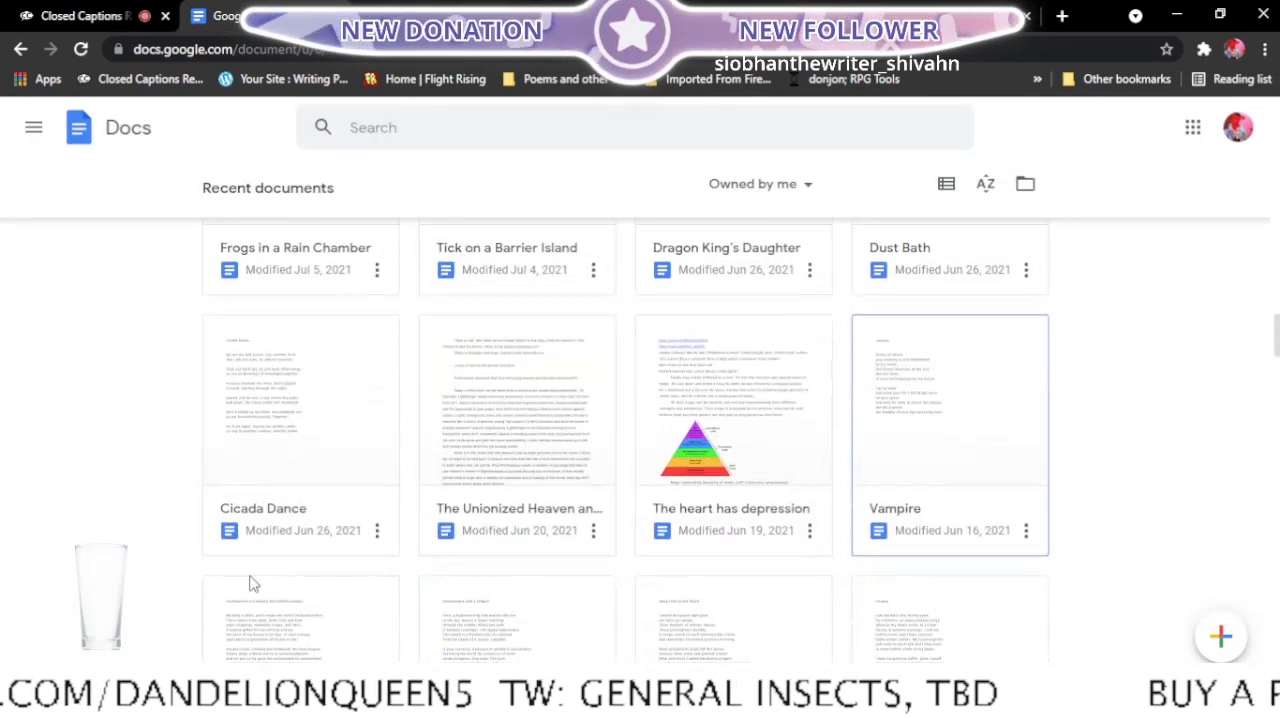
{"action": "right_click", "coordinate": [267, 520]}
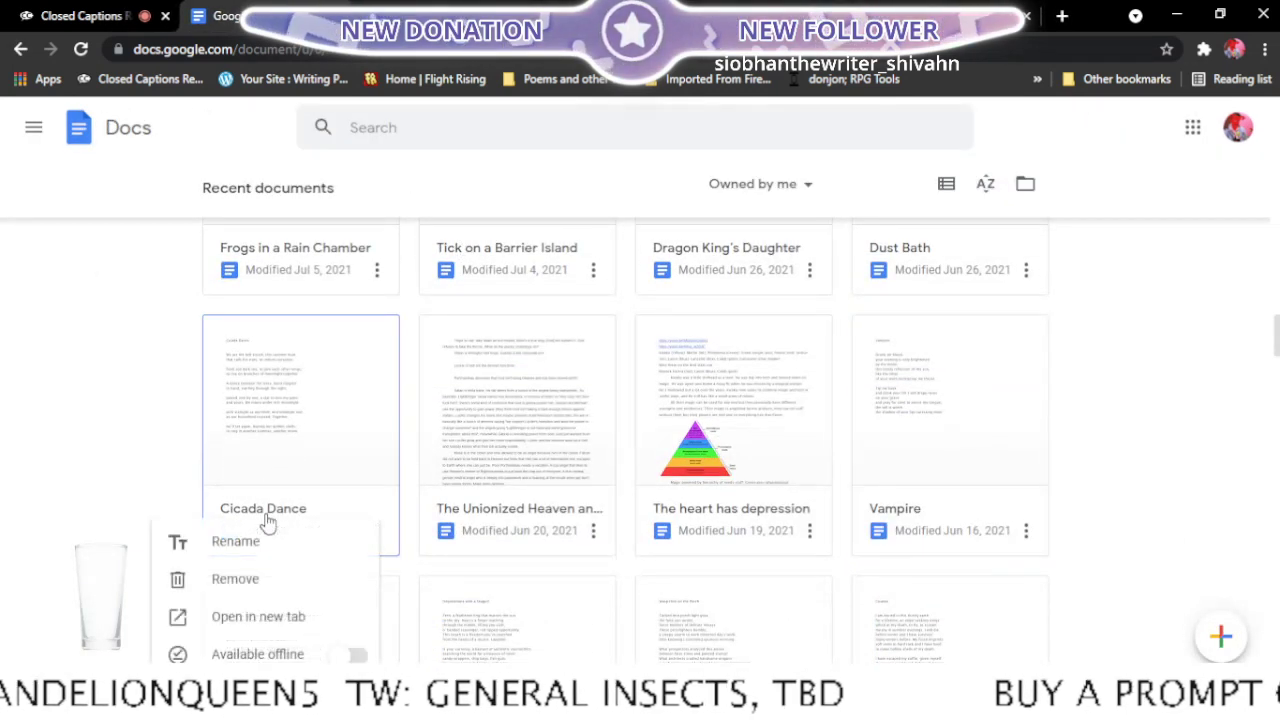
{"action": "left_click", "coordinate": [298, 616]}
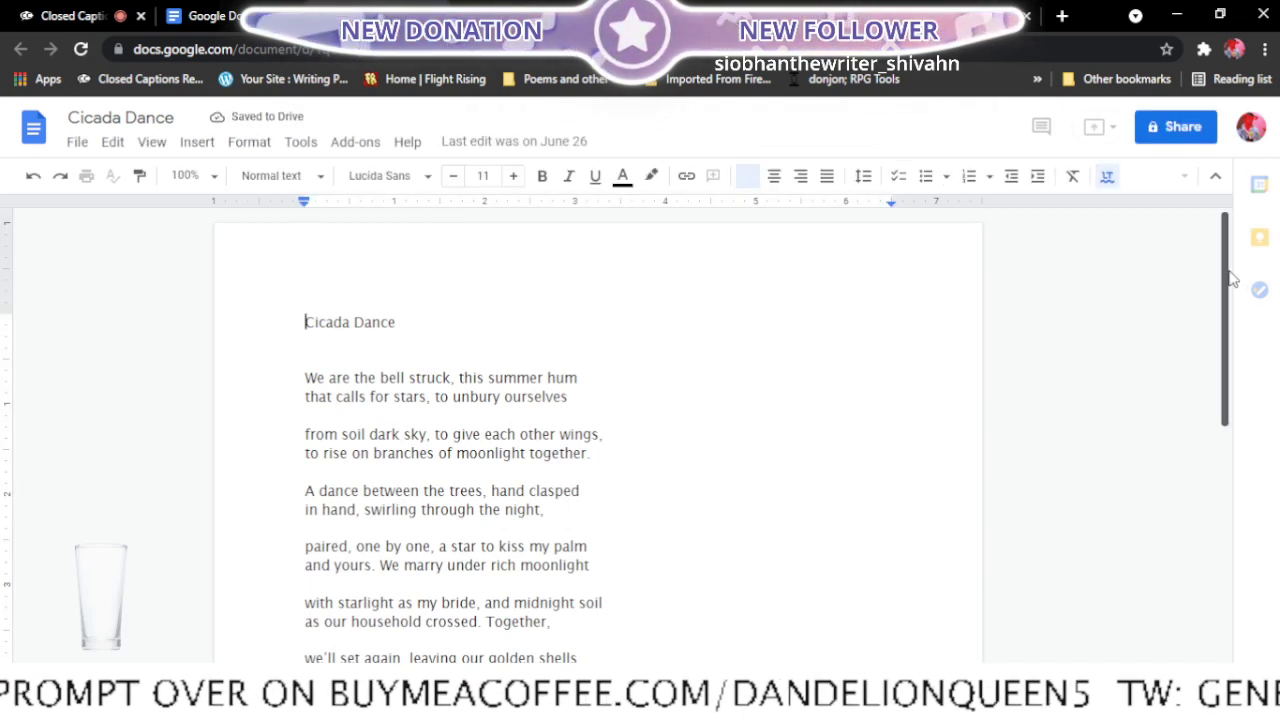
- Read Cicada Dance and hyphenate "soil dark" as "soil-dark" in the second stanza's first line
{"action": "scroll", "coordinate": [1232, 340], "scroll_direction": "down", "scroll_amount": 2}
{"action": "left_click_drag", "start_coordinate": [1231, 356], "coordinate": [1220, 307]}
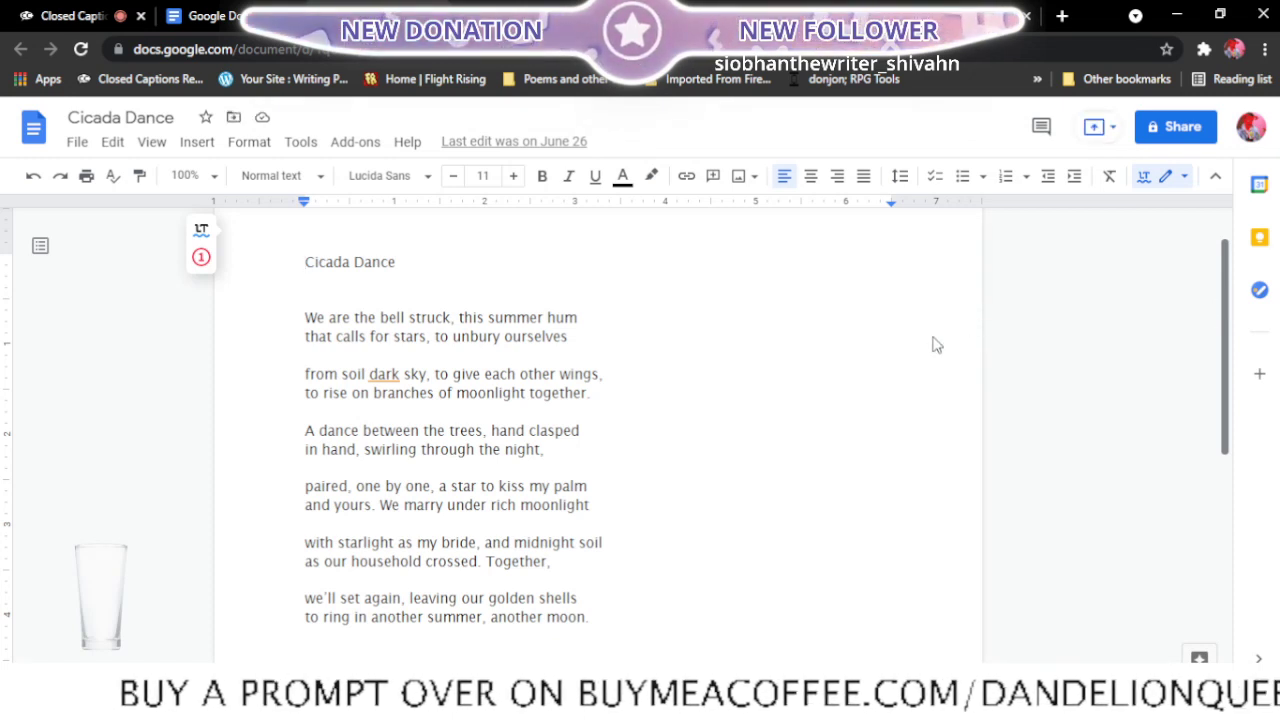
{"action": "left_click", "coordinate": [369, 373]}
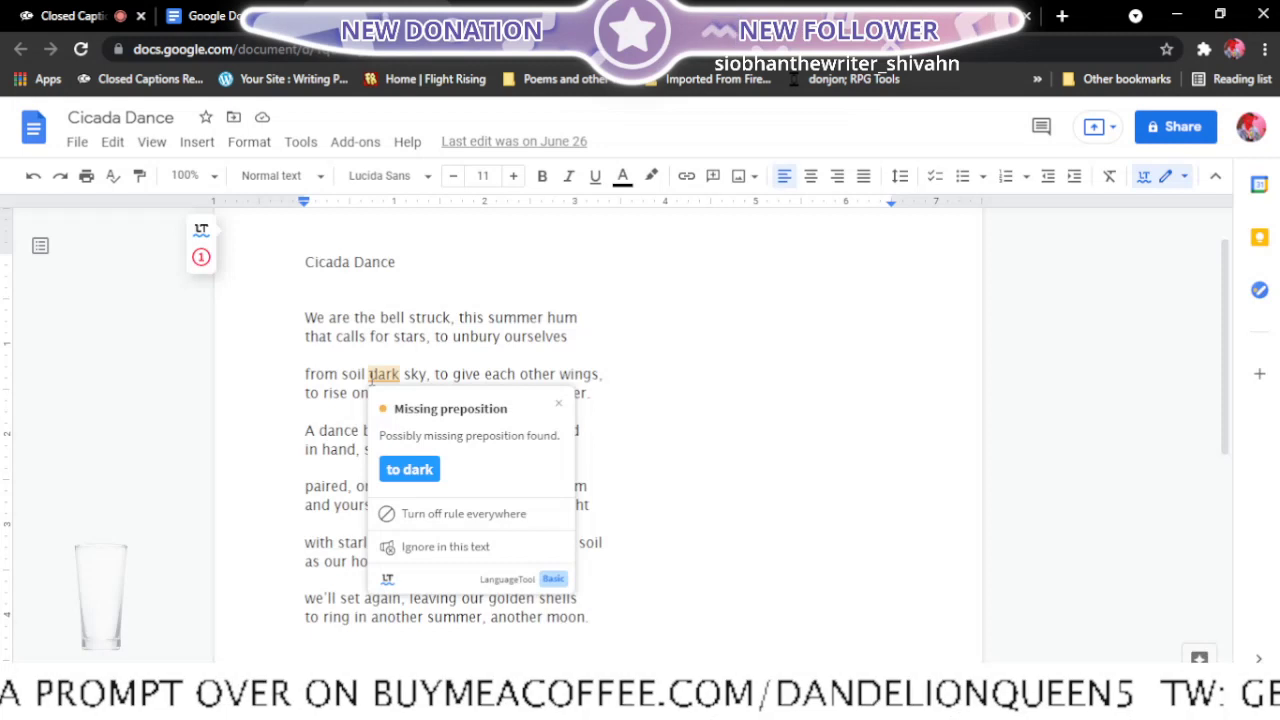
{"action": "key", "text": "BackSpace"}
{"action": "type", "text": "-"}
{"action": "left_click", "coordinate": [458, 375]}
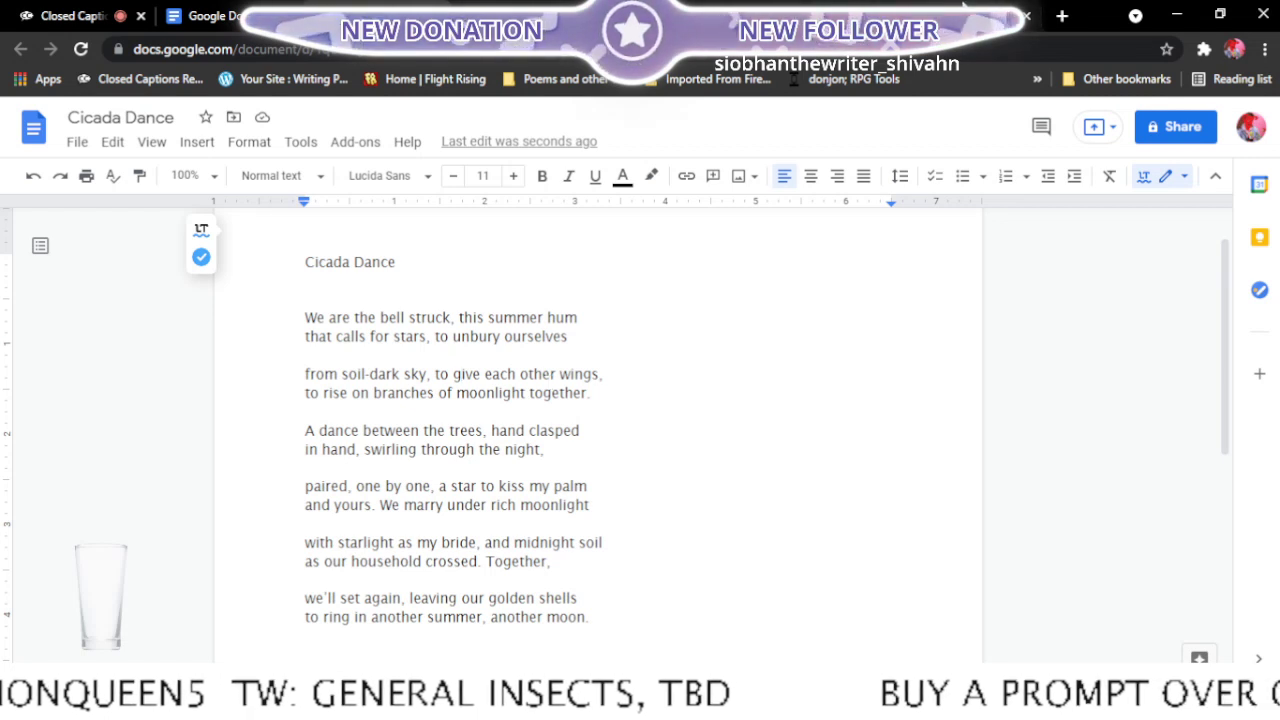
- Switch to Thesaurus.com and look up synonyms for "soil"
{"action": "left_click", "coordinate": [920, 14]}
{"action": "type", "text": "soil"}
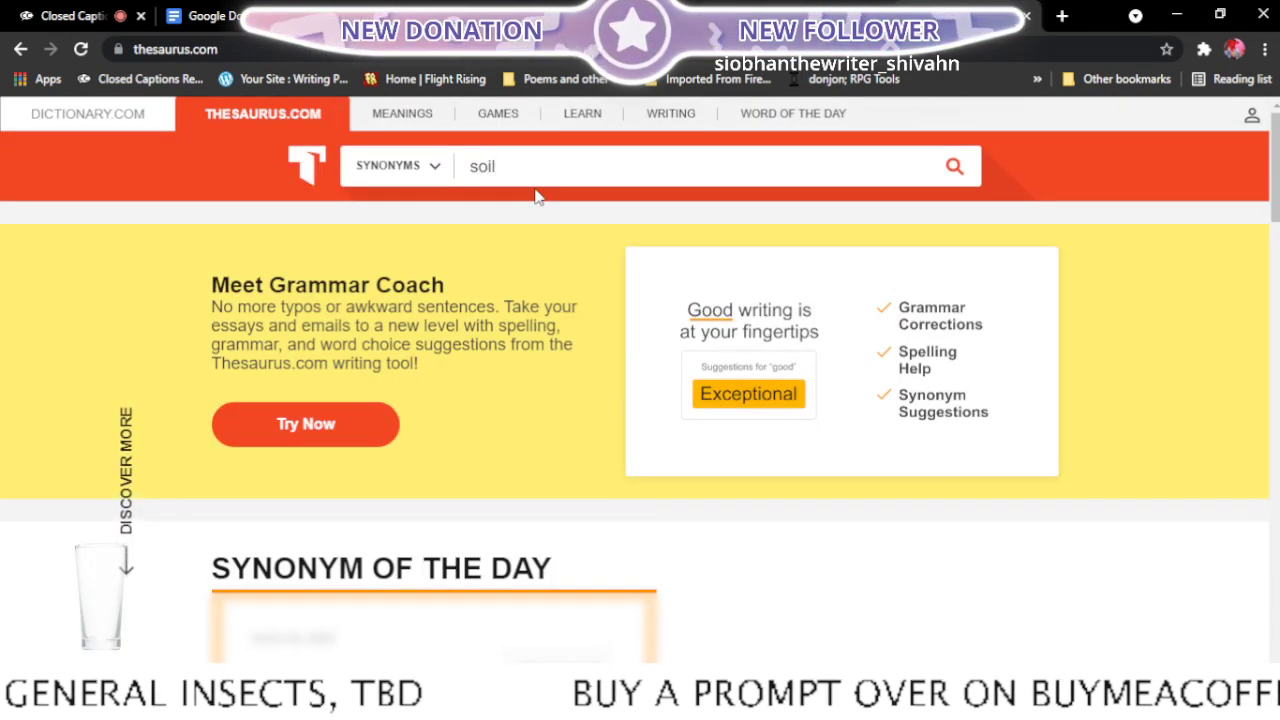
{"action": "key", "text": "Return"}
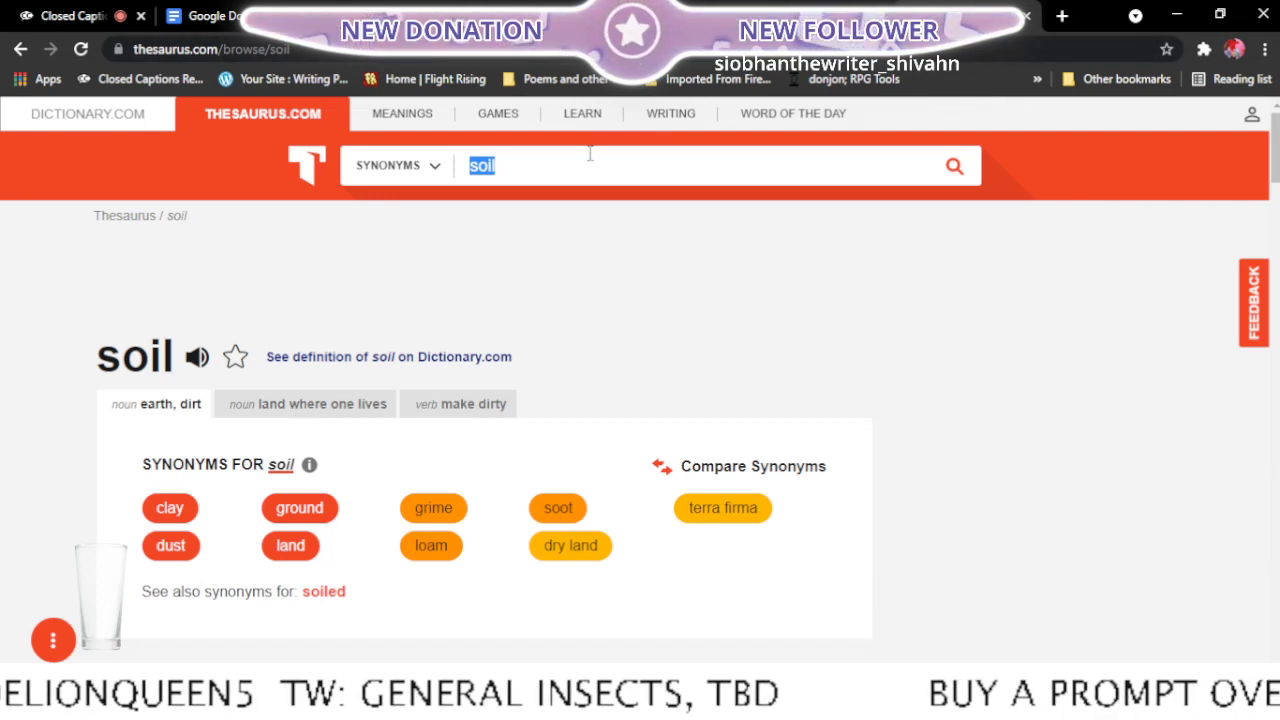
- Look up synonyms for "dirt" and compare the words under its grime, obscenity and soil senses
{"action": "type", "text": "dirt"}
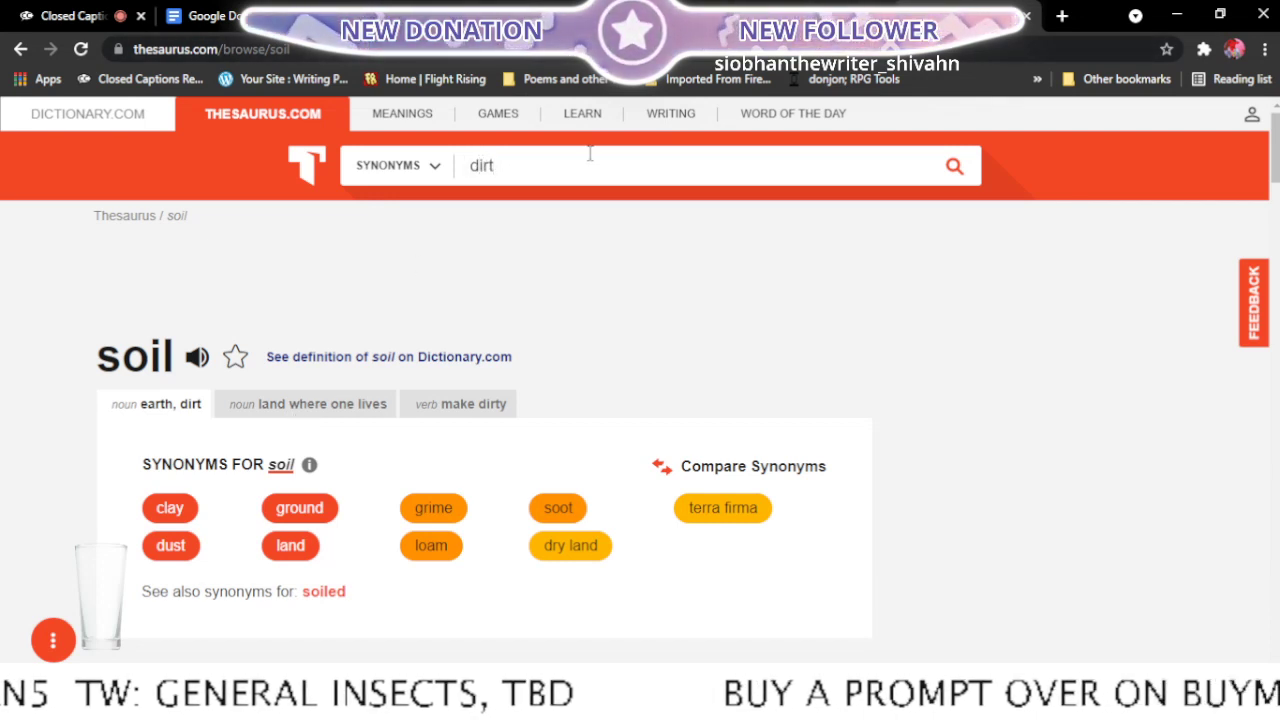
{"action": "key", "text": "Return"}
{"action": "scroll", "coordinate": [557, 310], "scroll_direction": "down", "scroll_amount": 2}
{"action": "scroll", "coordinate": [557, 310], "scroll_direction": "up", "scroll_amount": 2}
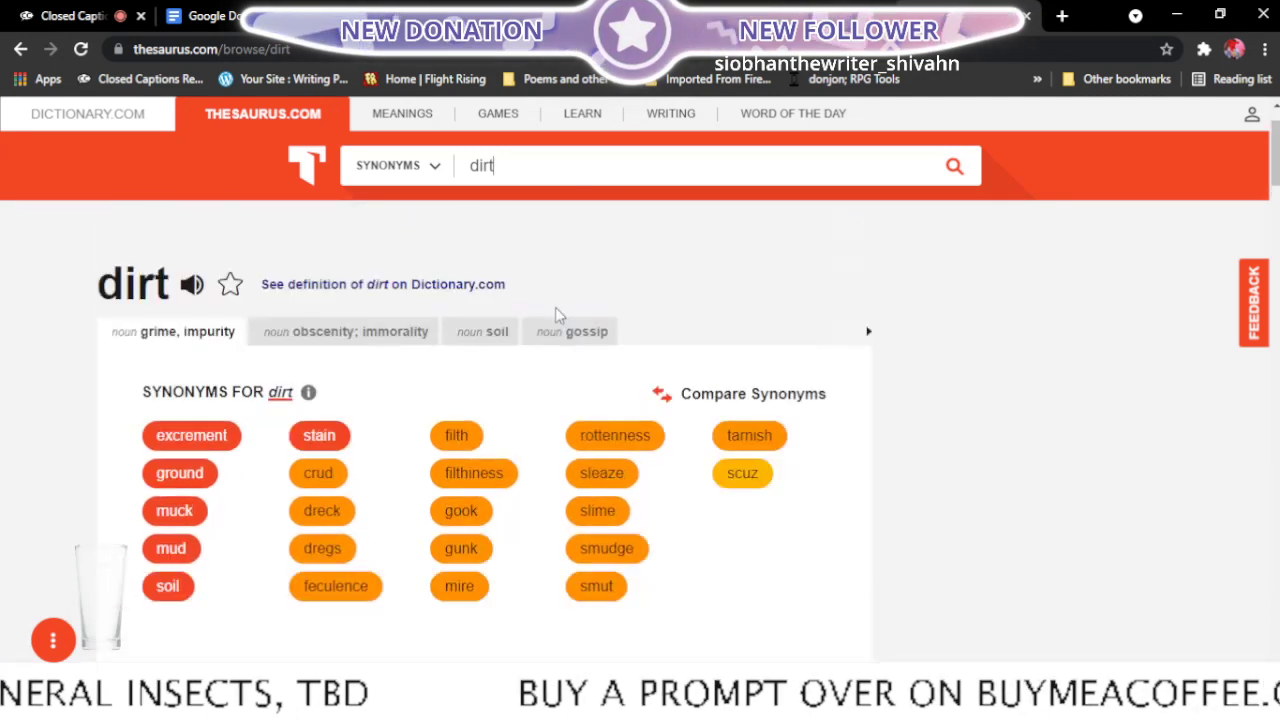
{"action": "scroll", "coordinate": [557, 310], "scroll_direction": "down", "scroll_amount": 1}
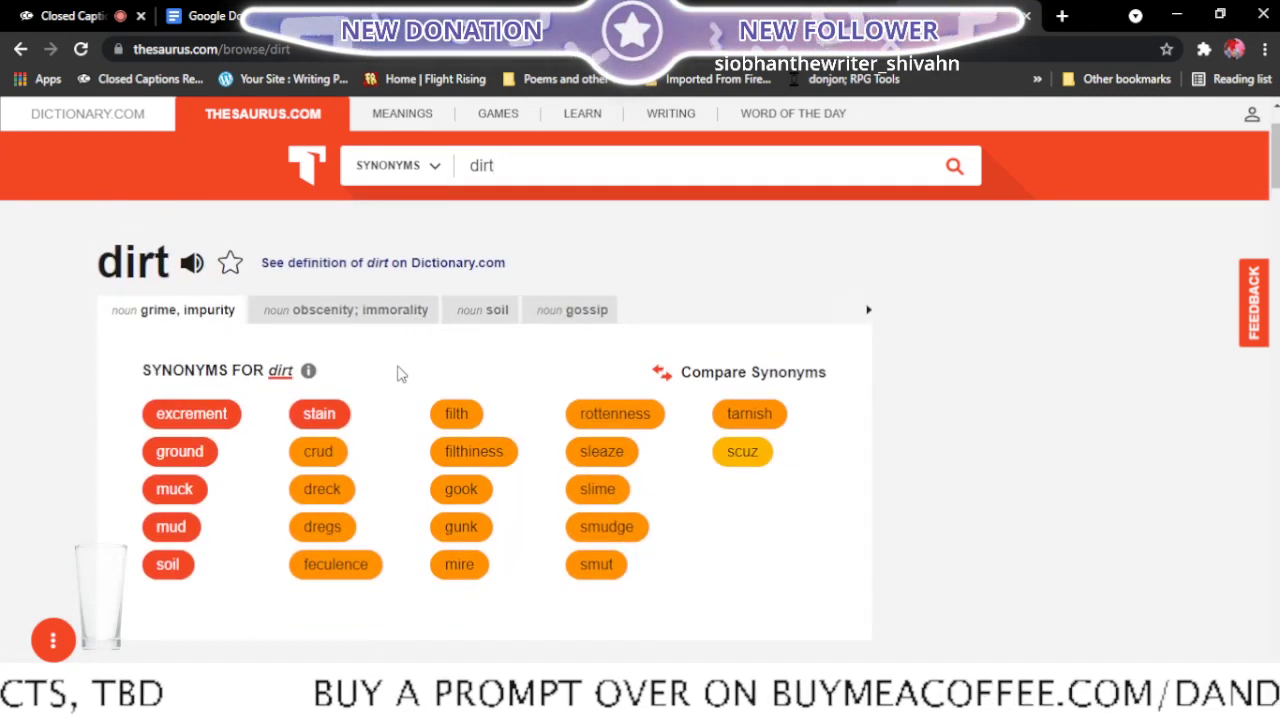
{"action": "left_click", "coordinate": [362, 318]}
{"action": "left_click", "coordinate": [371, 320]}
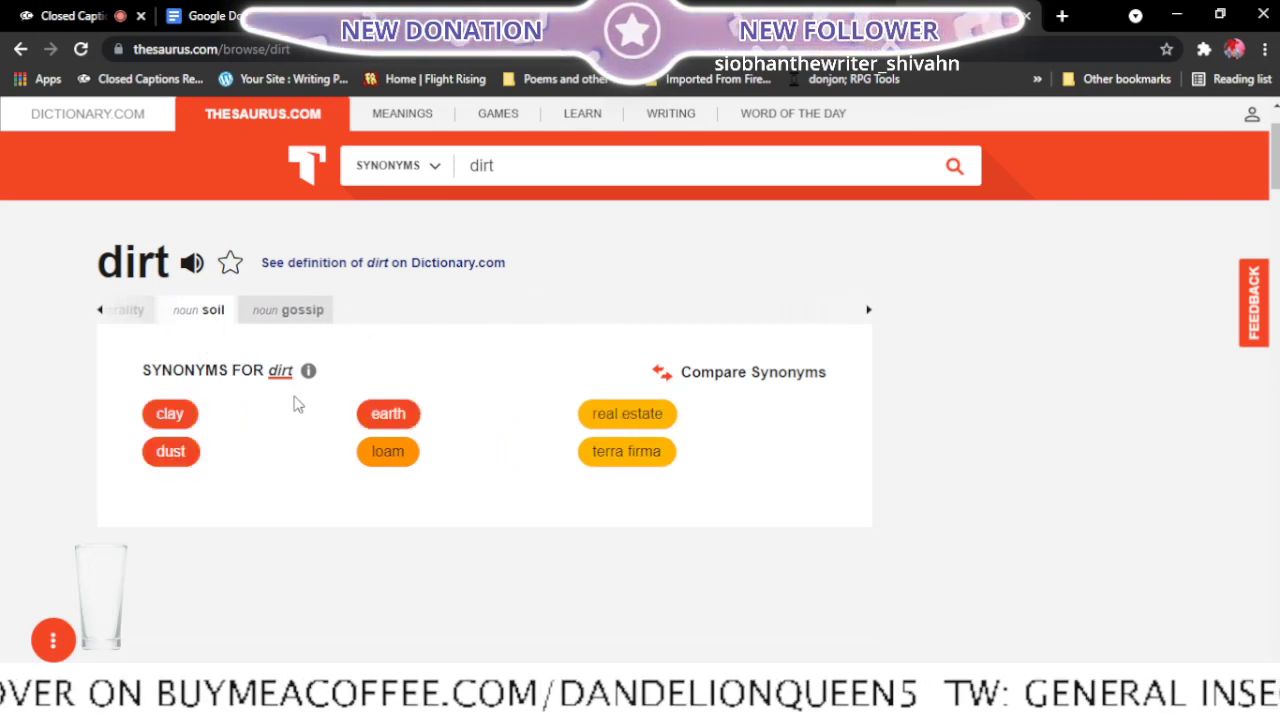
{"action": "left_click", "coordinate": [100, 311]}
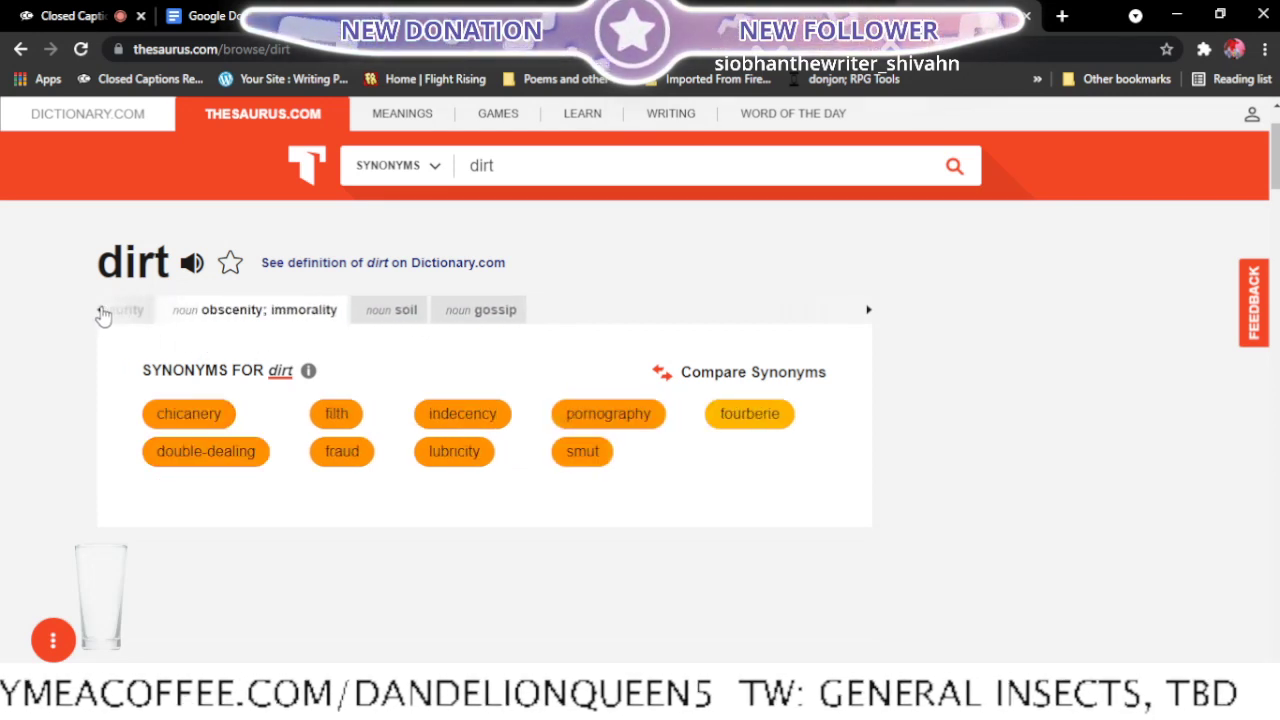
{"action": "left_click", "coordinate": [101, 313]}
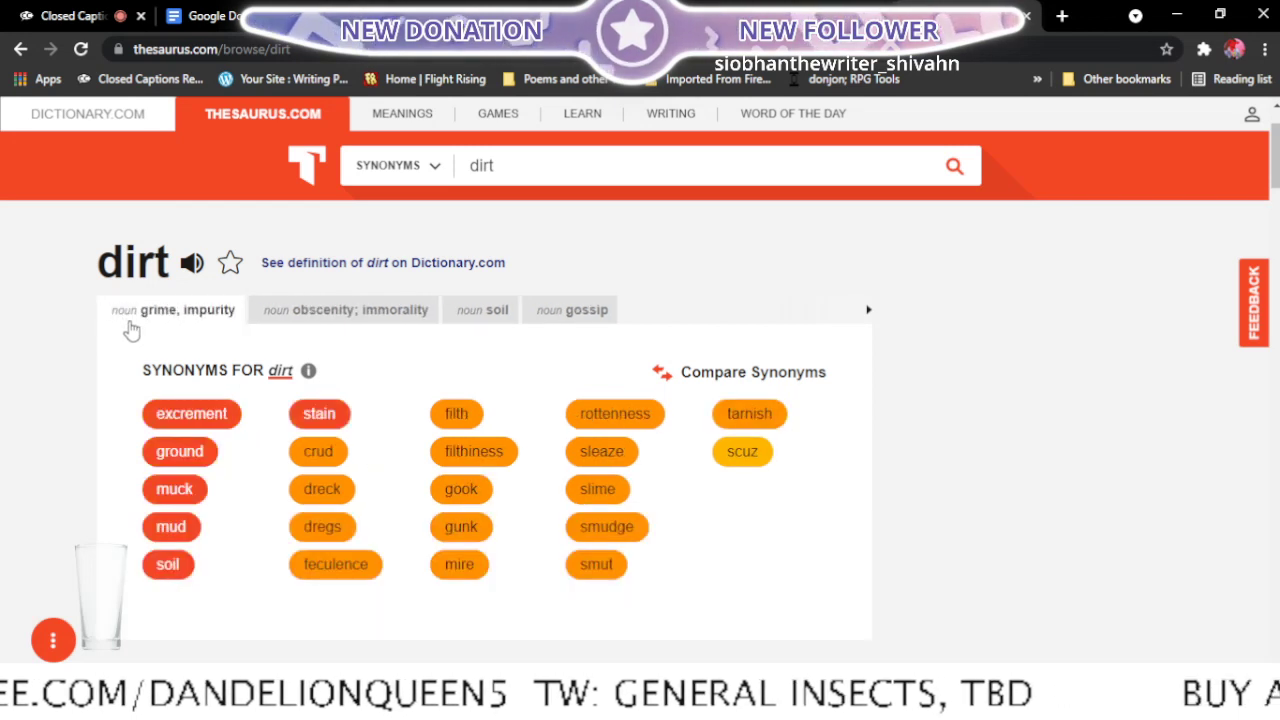
- Switch back to the Cicada Dance document and replace "soil" with "loam" after "midnight" in the fifth stanza
{"action": "left_click", "coordinate": [205, 16]}
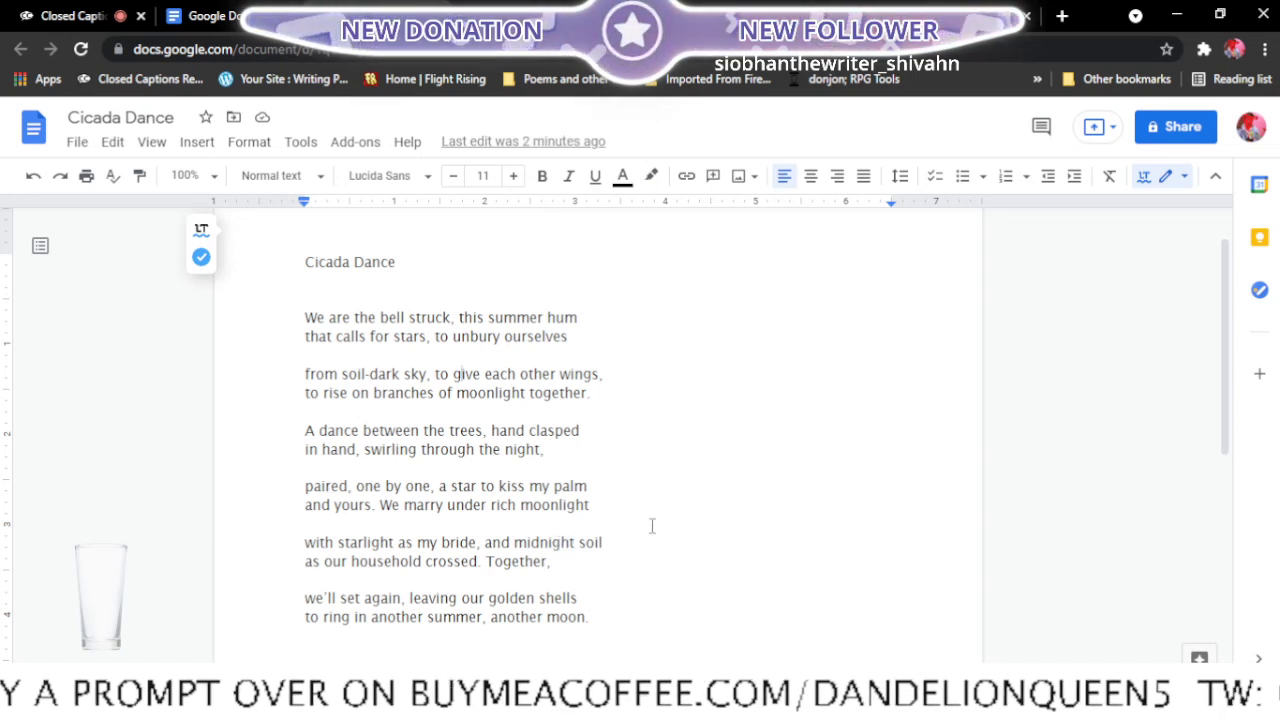
{"action": "left_click", "coordinate": [606, 543]}
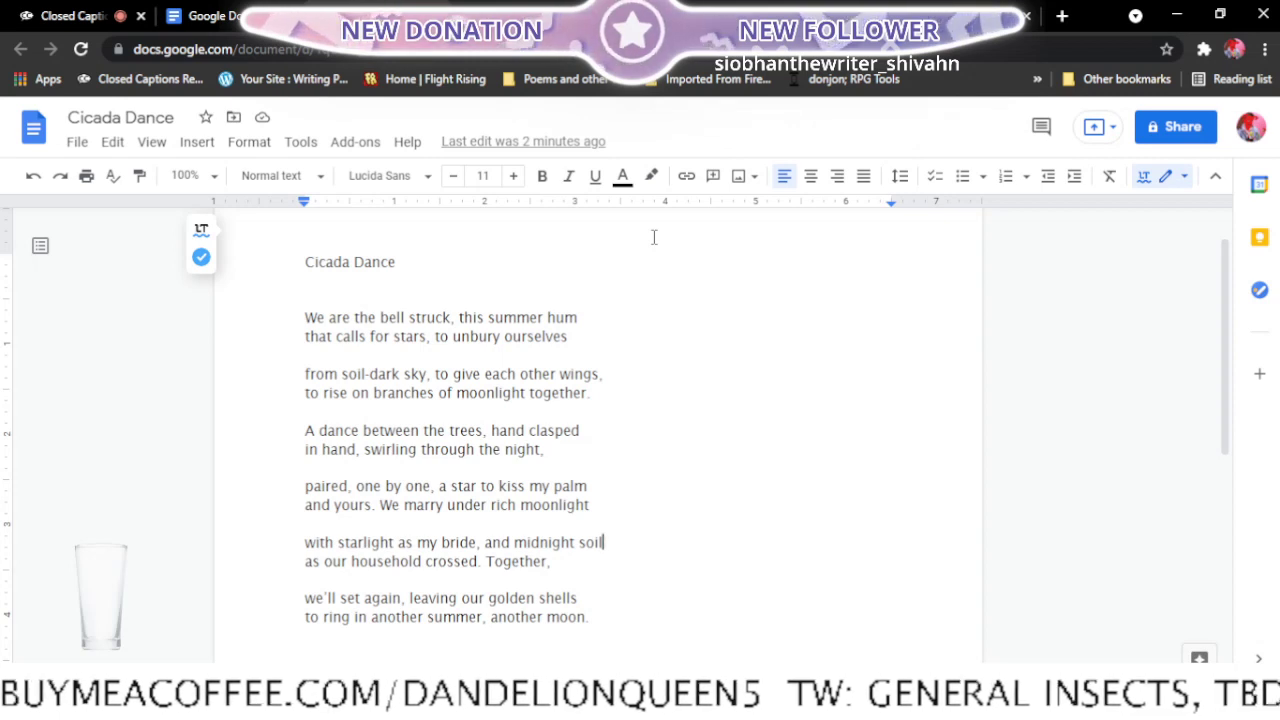
{"action": "key", "text": "BackSpace"}
{"action": "key", "text": "BackSpace"}
{"action": "key", "text": "BackSpace"}
{"action": "key", "text": "BackSpace"}
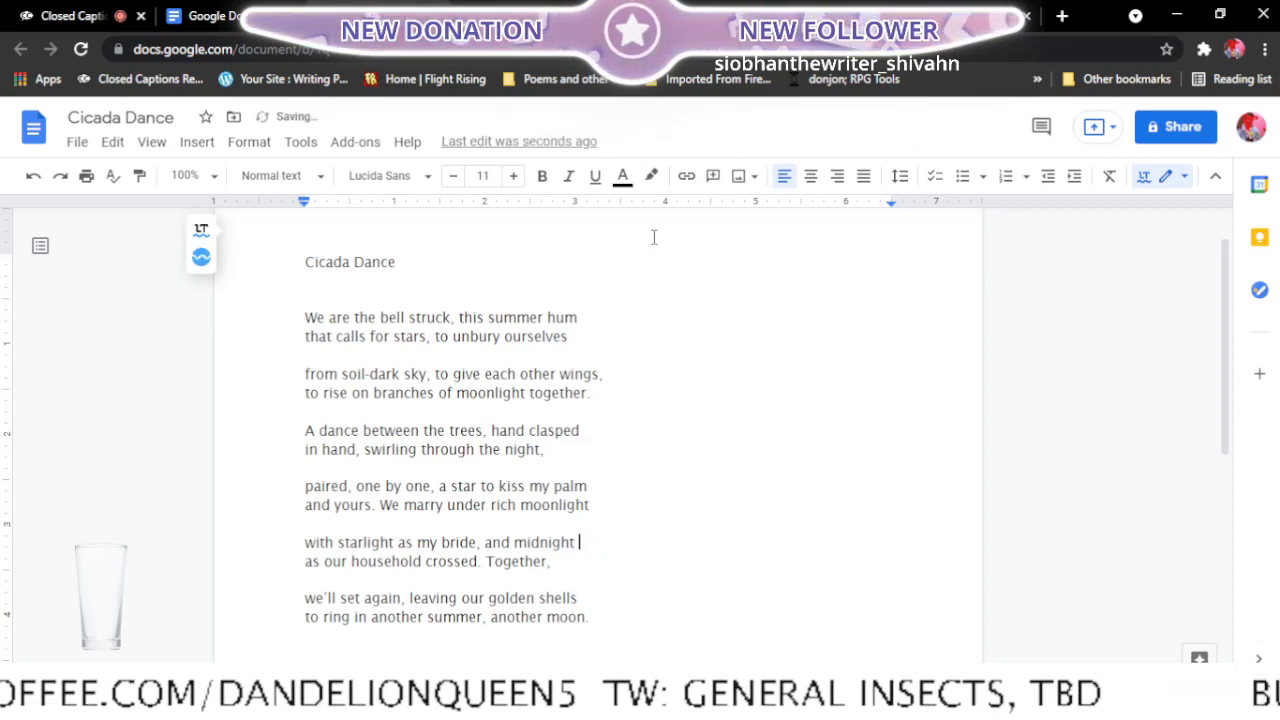
{"action": "type", "text": "loam"}
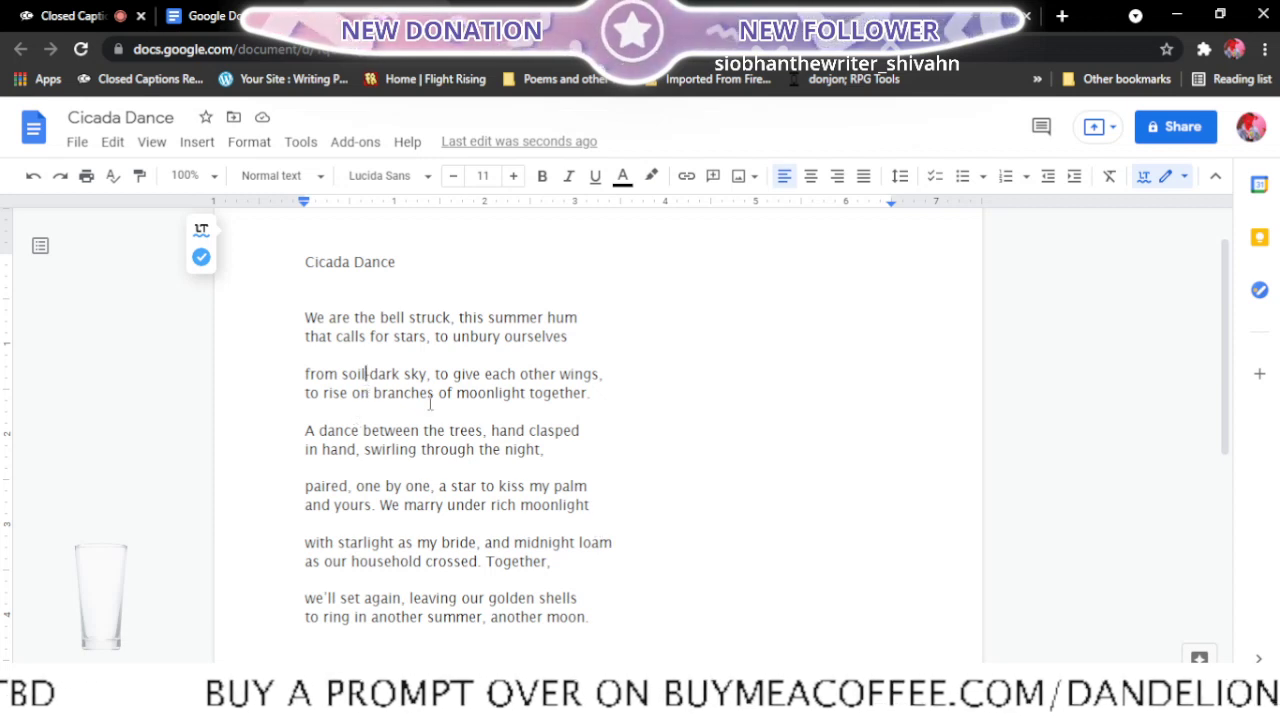
- Change "soil-dark" to "loam-dark" in the second stanza's first line
{"action": "key", "text": "BackSpace"}
{"action": "key", "text": "BackSpace"}
{"action": "key", "text": "BackSpace"}
{"action": "key", "text": "BackSpace"}
{"action": "key", "text": "BackSpace"}
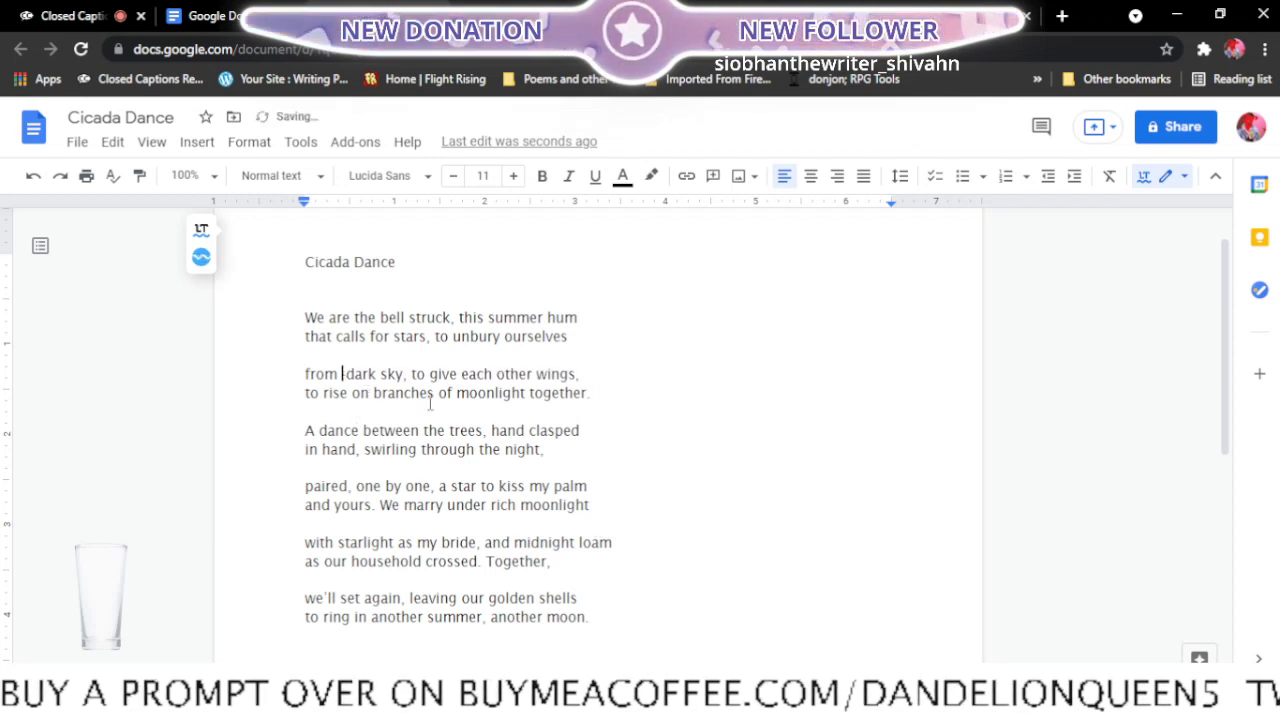
{"action": "type", "text": "loam-"}
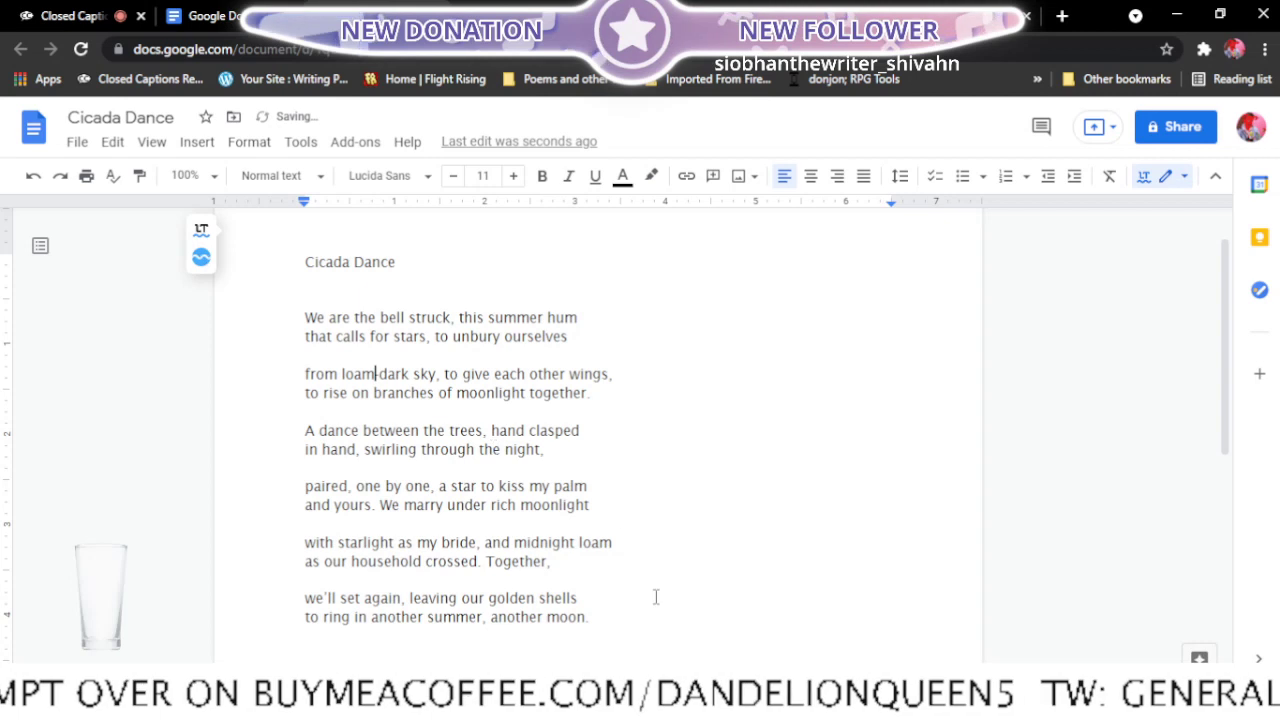
- Restore the word "soil" in place of "loam" after "midnight" in the fifth stanza
{"action": "left_click", "coordinate": [612, 542]}
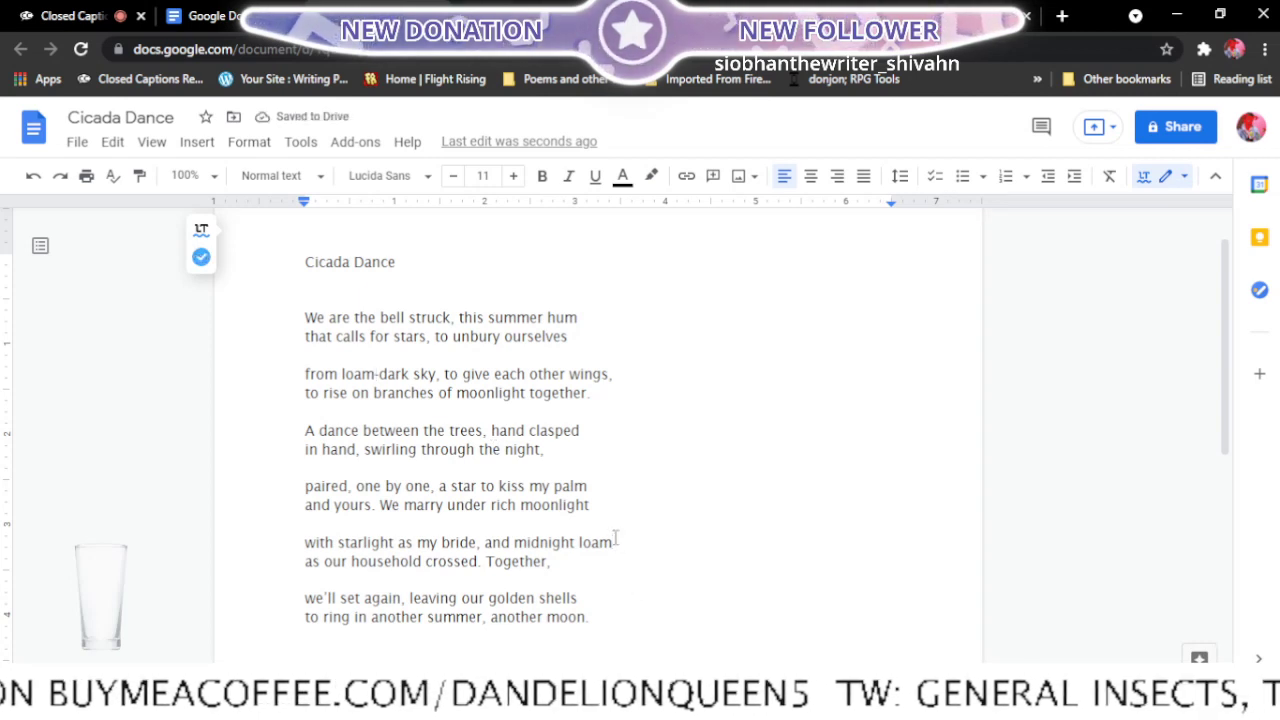
{"action": "key", "text": "BackSpace"}
{"action": "key", "text": "BackSpace"}
{"action": "key", "text": "BackSpace"}
{"action": "key", "text": "BackSpace"}
{"action": "type", "text": "soil"}
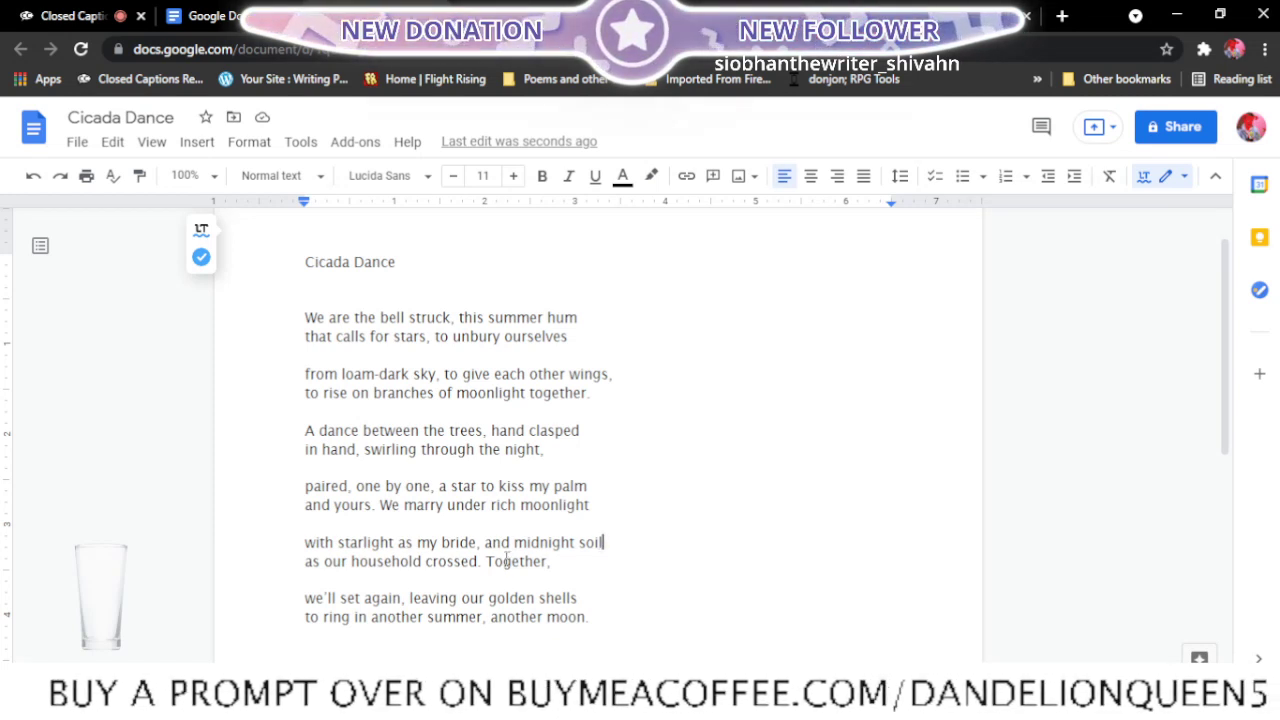
- Reread Cicada Dance and place the cursor after "our" in the line "as our household crossed"
{"action": "scroll", "coordinate": [507, 560], "scroll_direction": "down", "scroll_amount": 1}
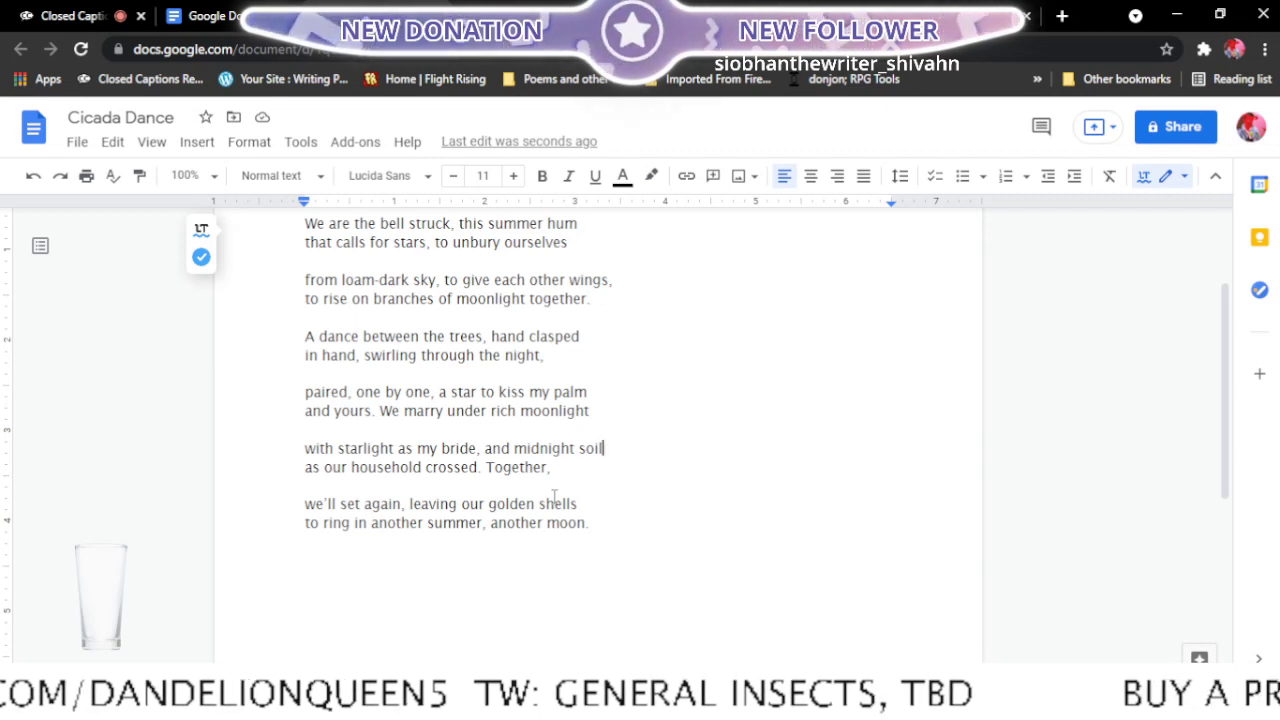
{"action": "scroll", "coordinate": [554, 497], "scroll_direction": "up", "scroll_amount": 1}
{"action": "scroll", "coordinate": [554, 497], "scroll_direction": "down", "scroll_amount": 1}
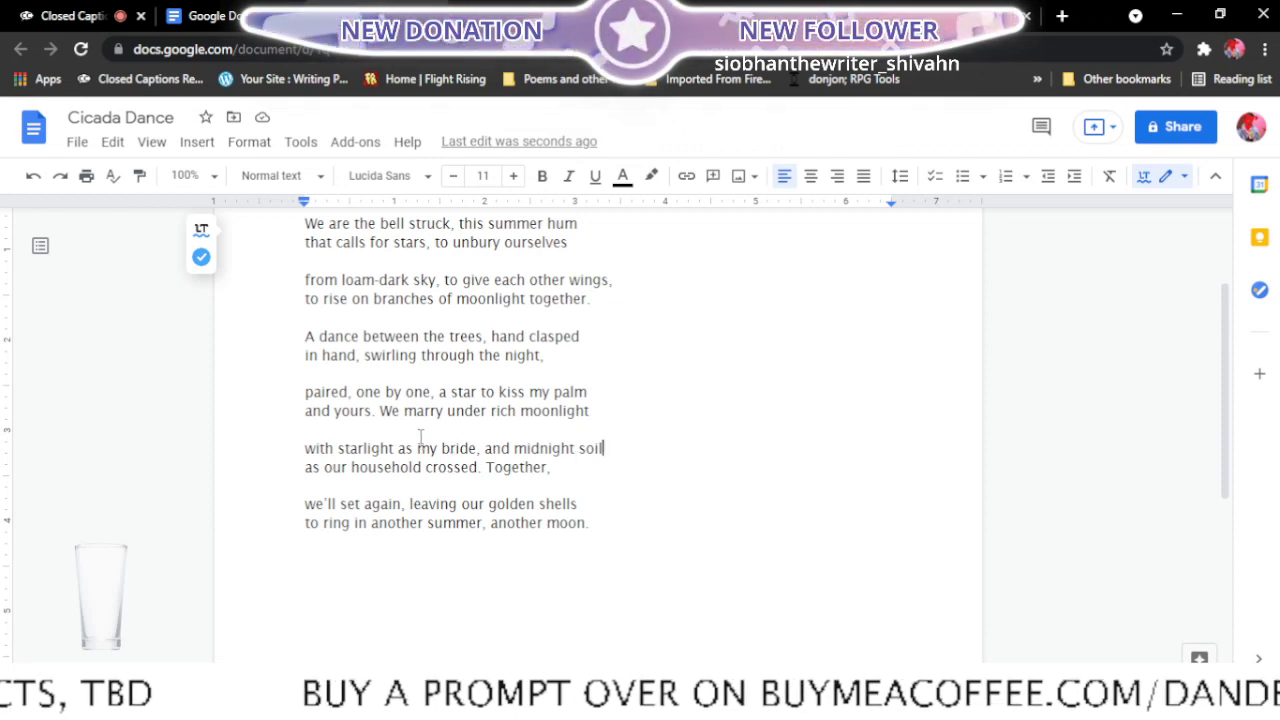
{"action": "scroll", "coordinate": [420, 440], "scroll_direction": "up", "scroll_amount": 2}
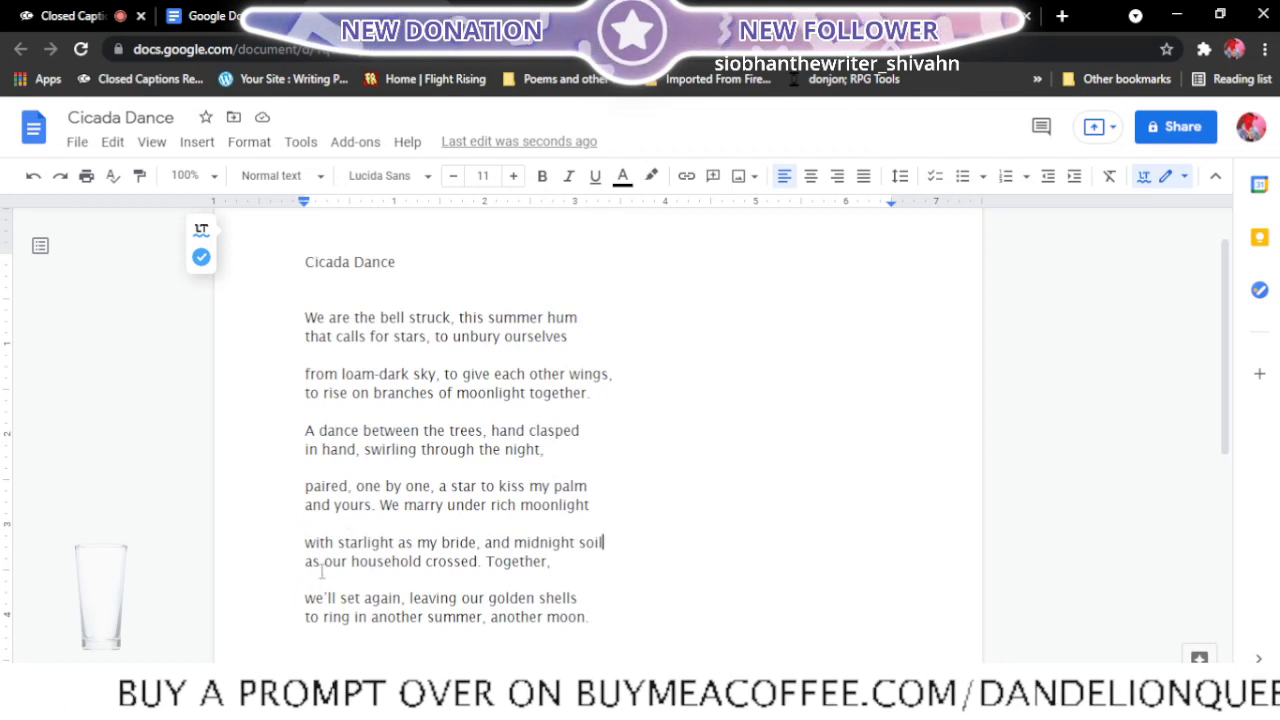
{"action": "left_click", "coordinate": [342, 564]}
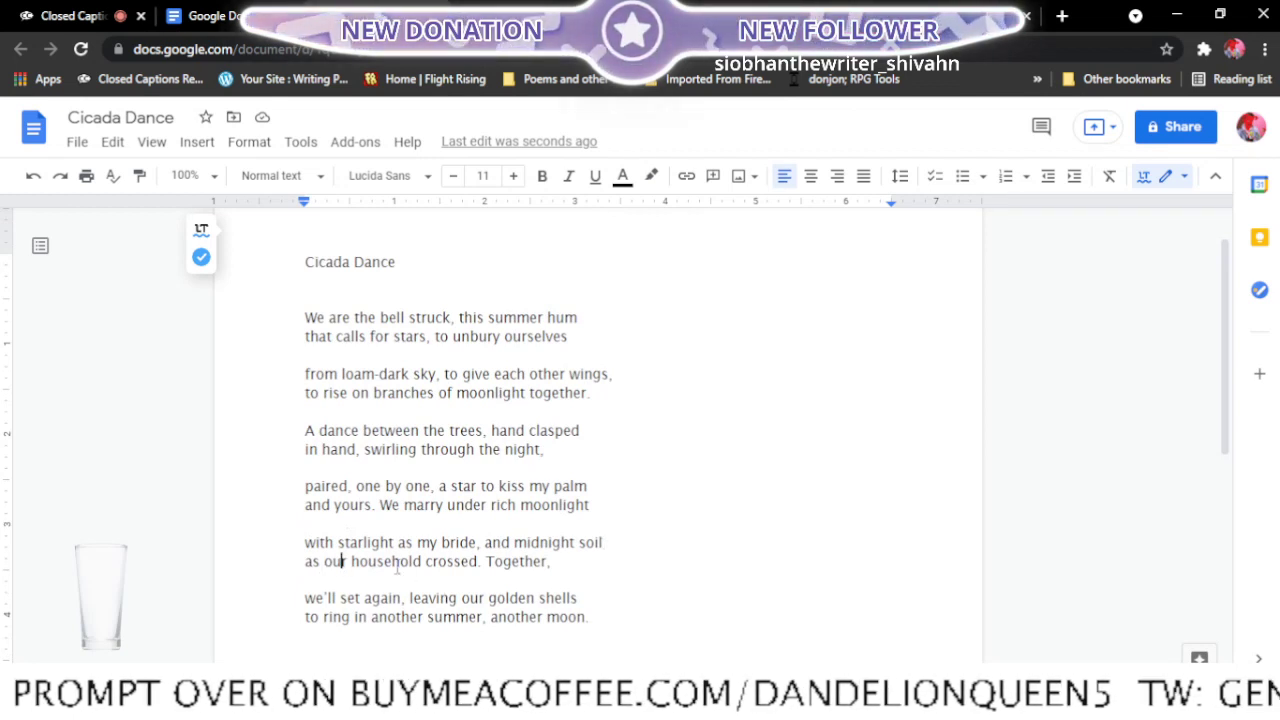
{"action": "key", "text": "Right"}
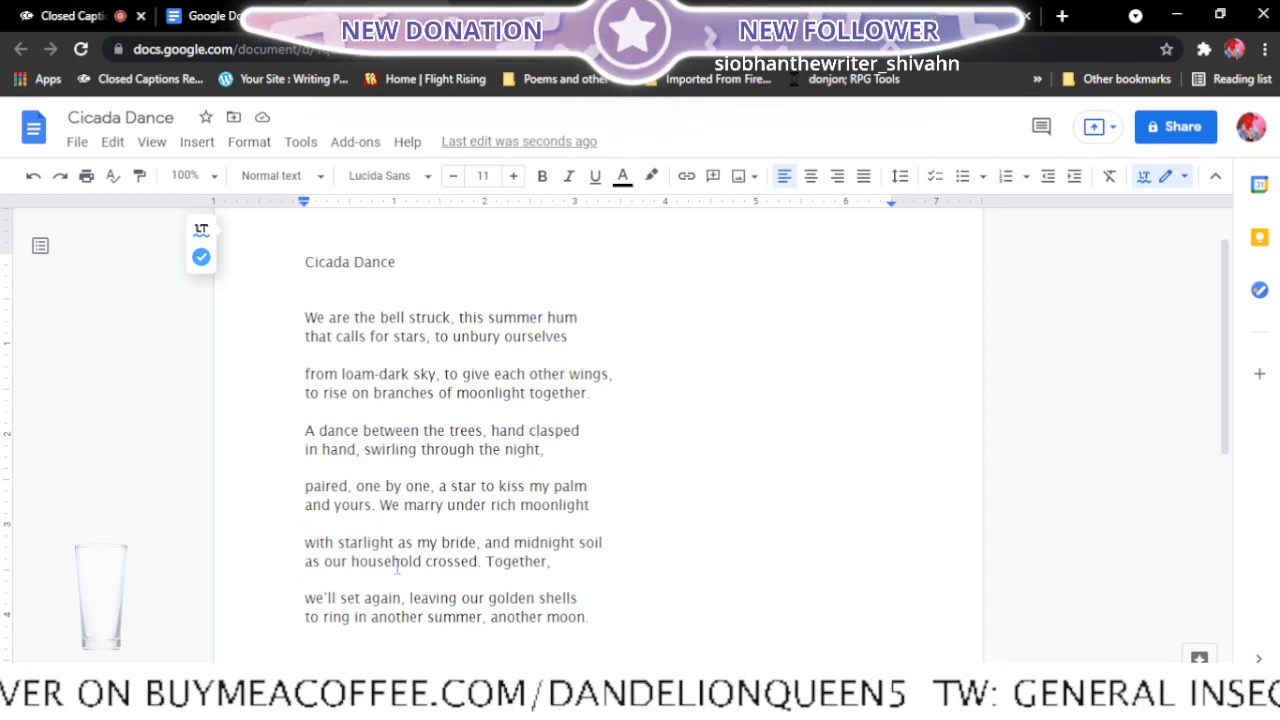
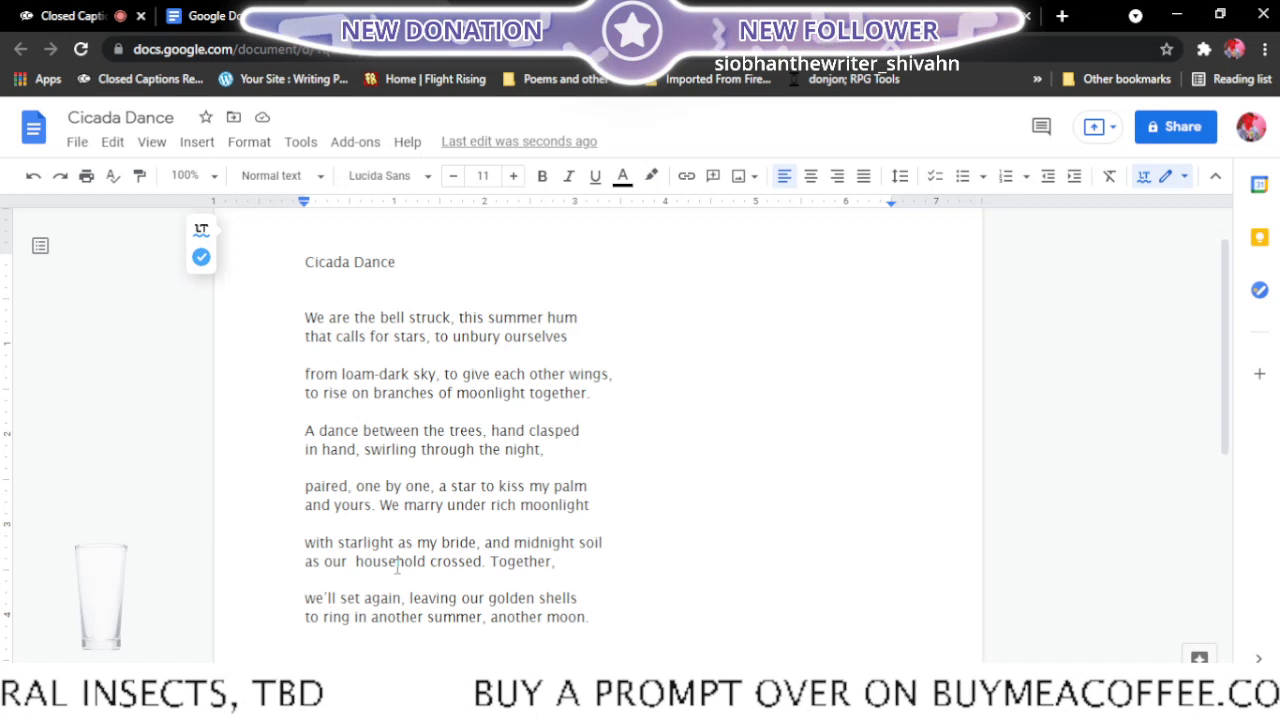
- Insert "shared" between "our" and "household" in the fifth stanza's second line
{"action": "type", "text": "shared"}
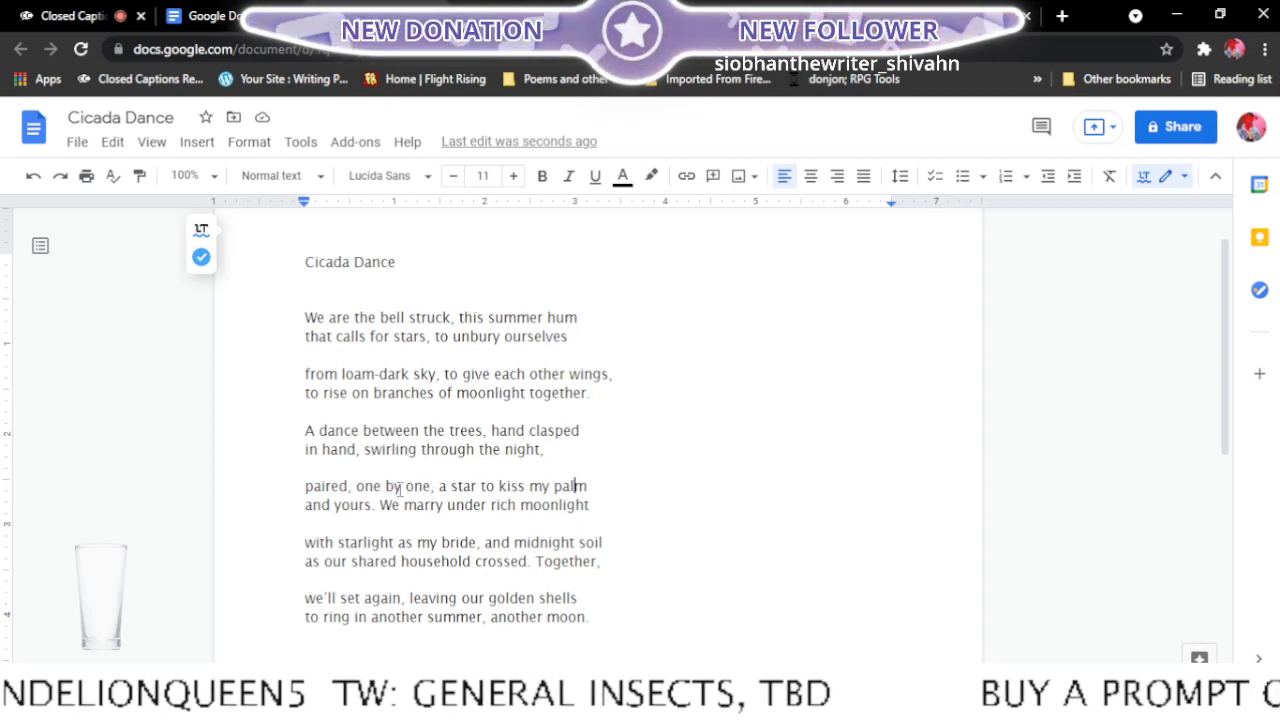
- Replace "one by one" with "swarms mixing" after "paired," in the fourth stanza's first line
{"action": "left_click", "coordinate": [432, 487]}
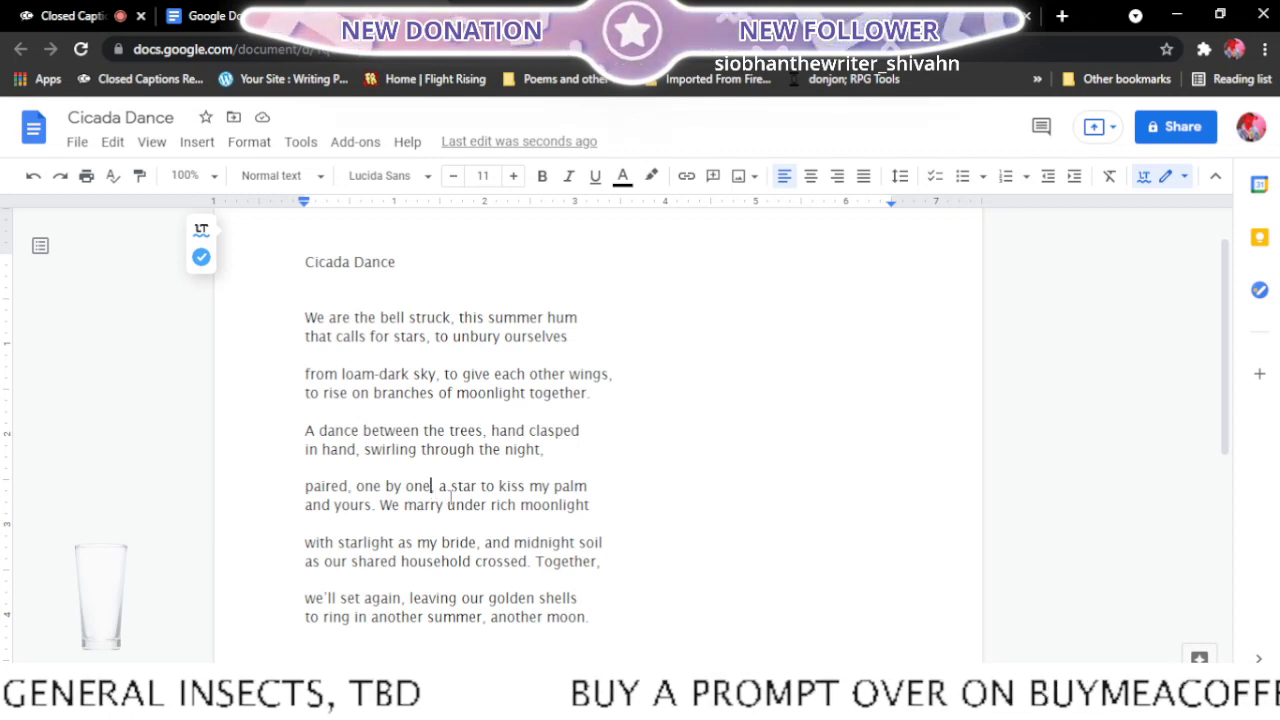
{"action": "type", "text": ","}
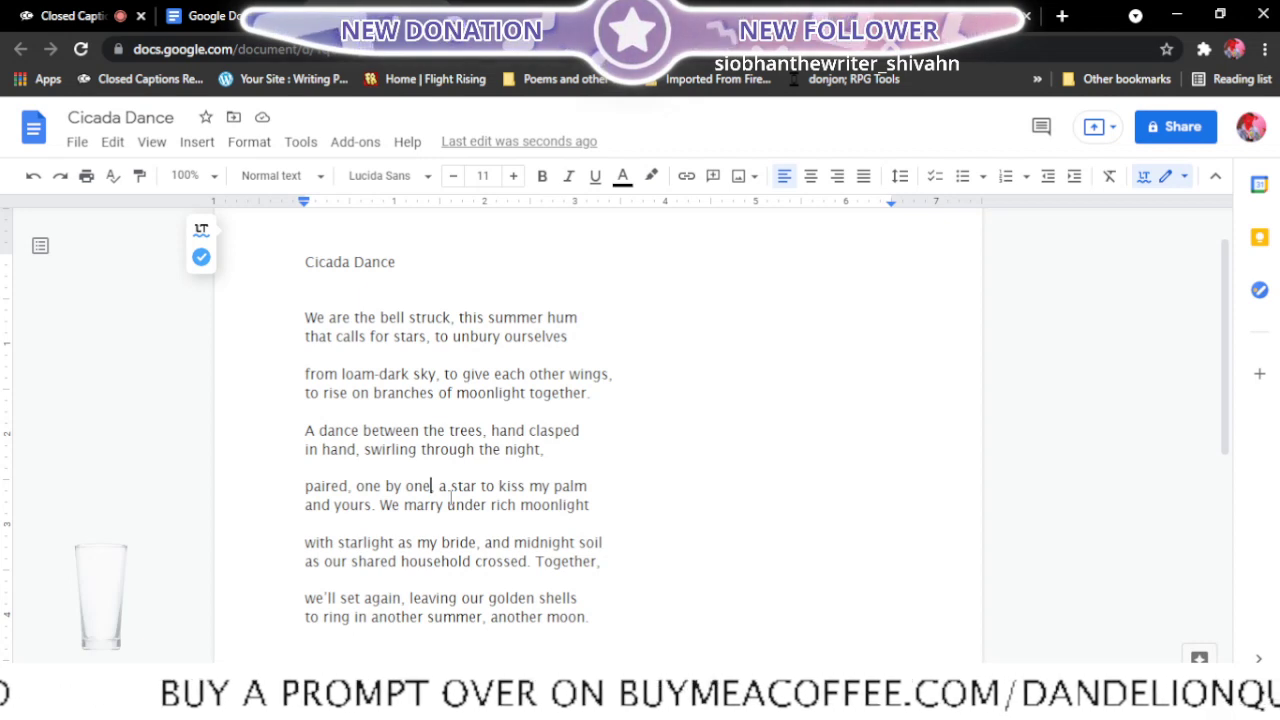
{"action": "key", "text": "BackSpace"}
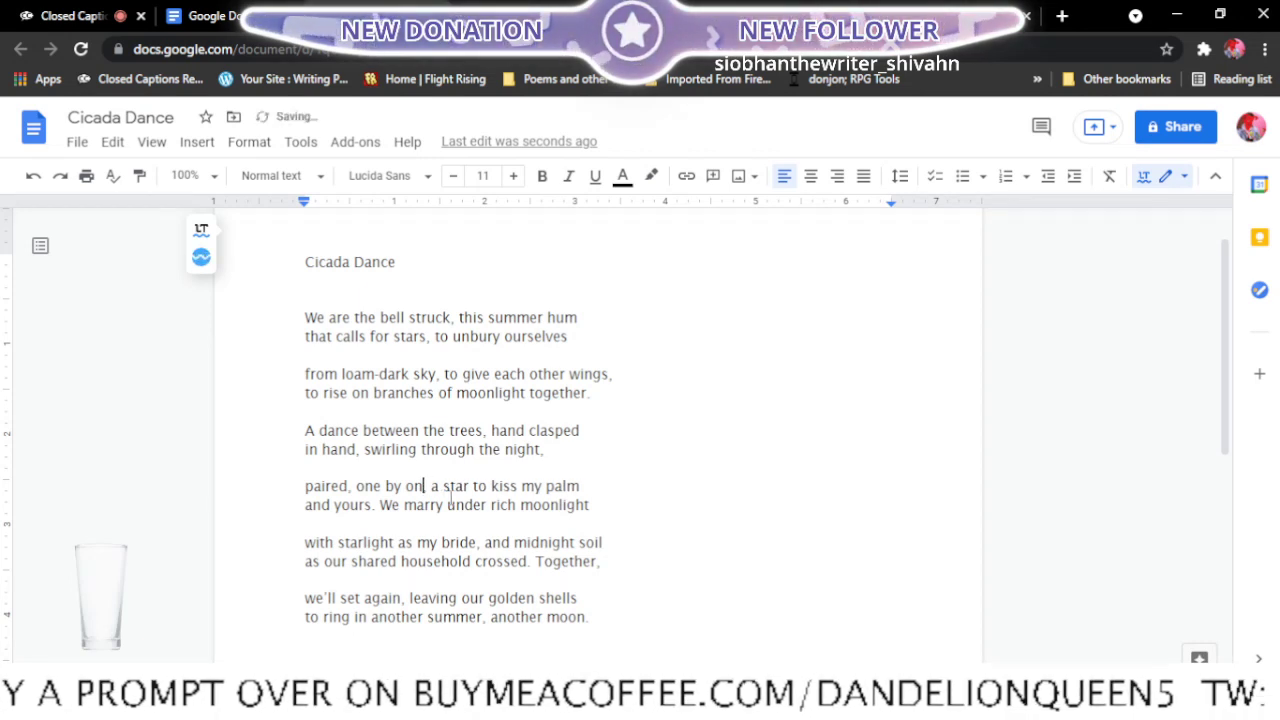
{"action": "key", "text": "BackSpace"}
{"action": "key", "text": "BackSpace"}
{"action": "key", "text": "BackSpace"}
{"action": "key", "text": "BackSpace"}
{"action": "key", "text": "BackSpace"}
{"action": "key", "text": "BackSpace"}
{"action": "key", "text": "BackSpace"}
{"action": "key", "text": "BackSpace"}
{"action": "key", "text": "BackSpace"}
{"action": "key", "text": "BackSpace"}
{"action": "key", "text": "BackSpace"}
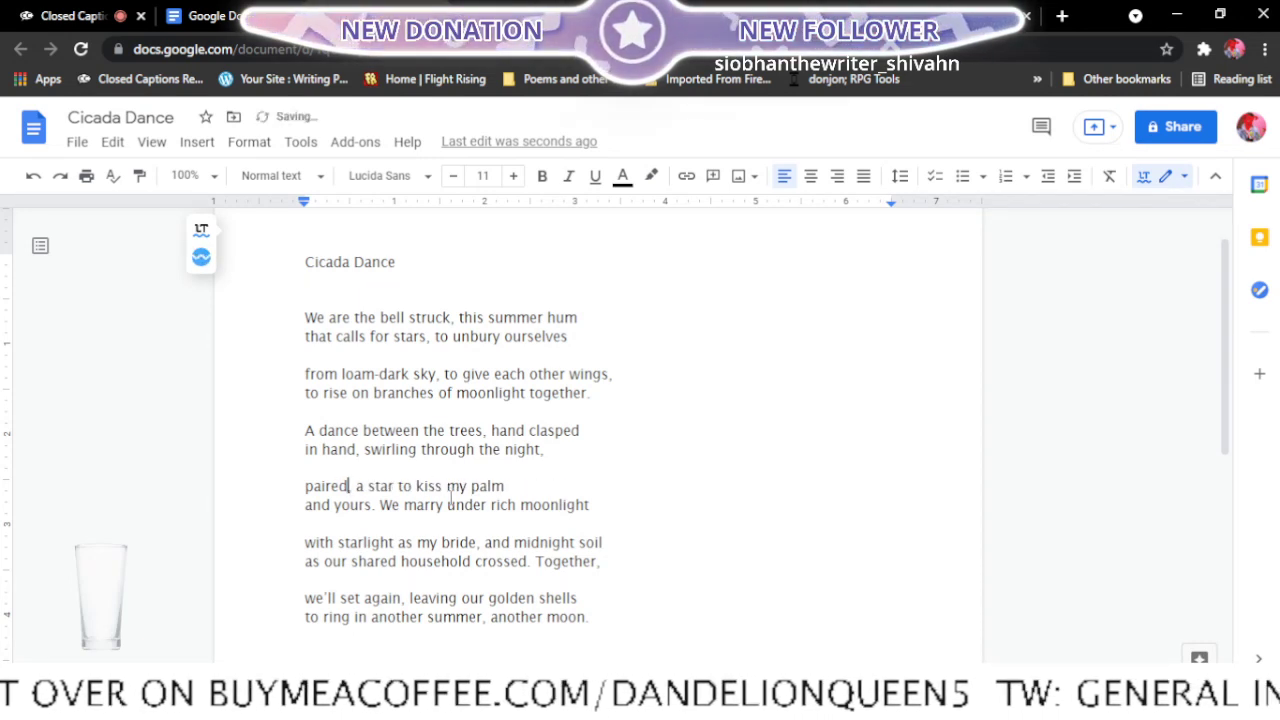
{"action": "type", "text": ","}
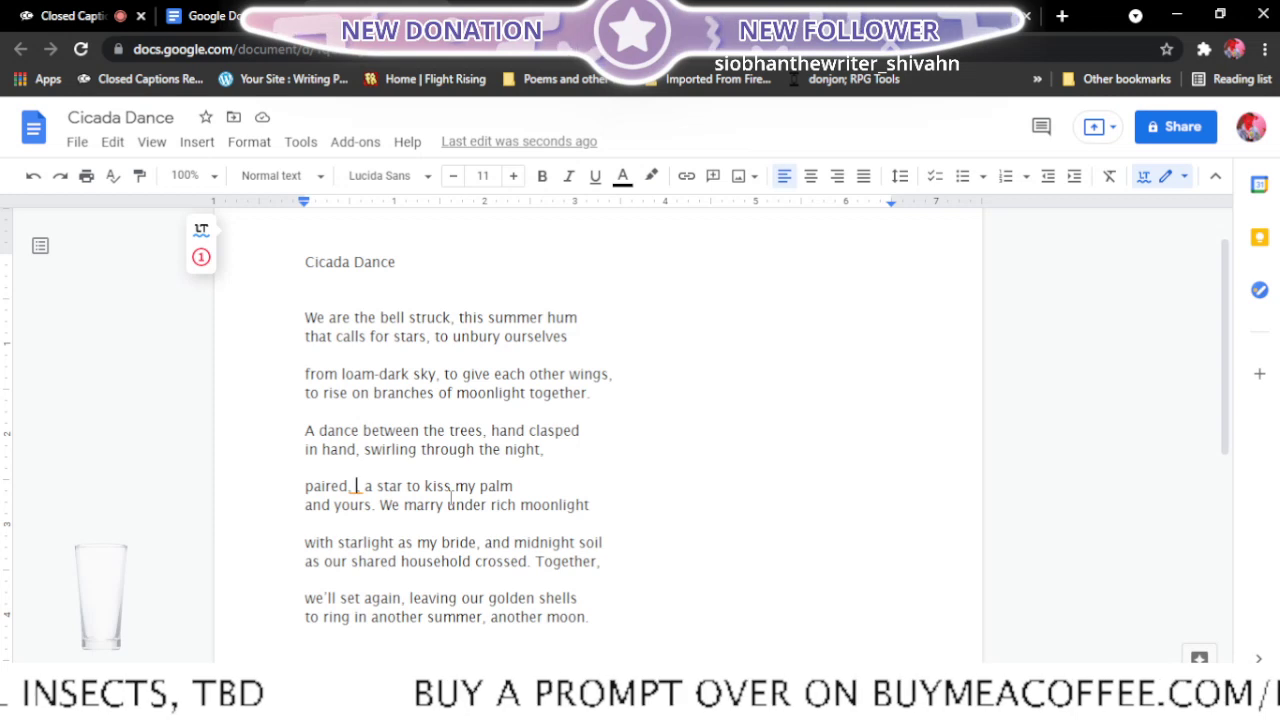
{"action": "type", "text": "swarms"}
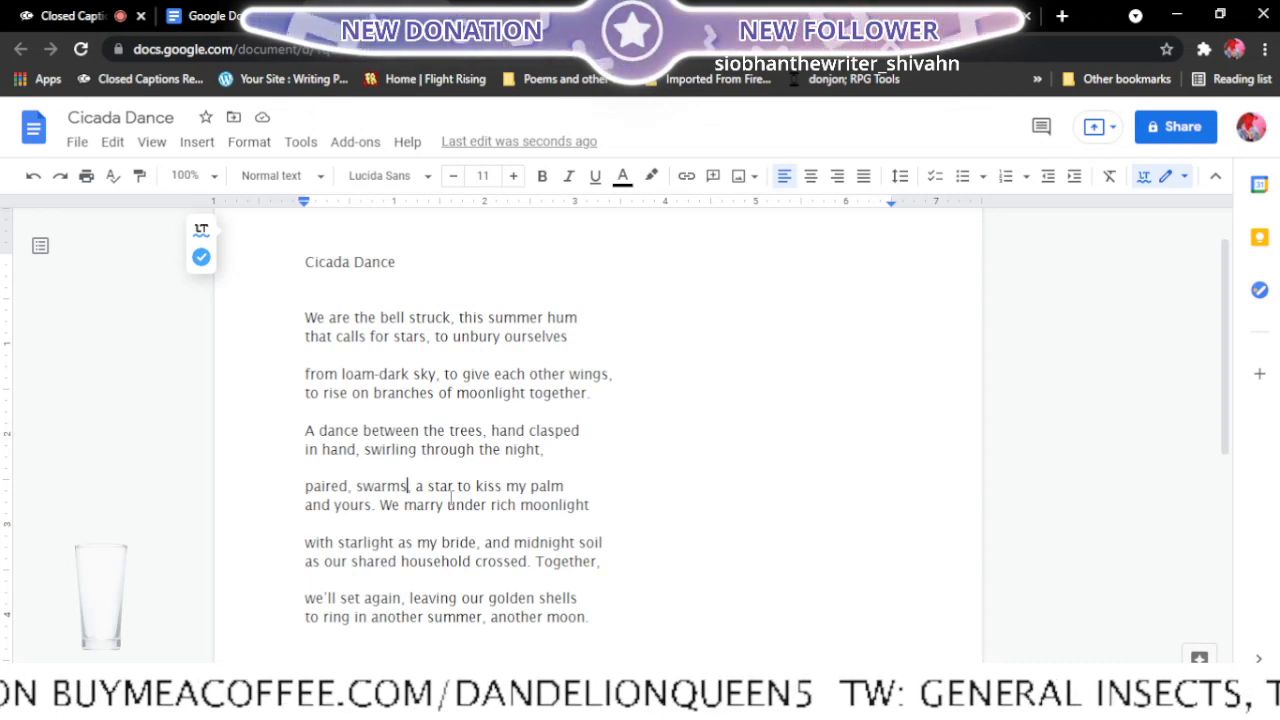
{"action": "type", "text": "mi"}
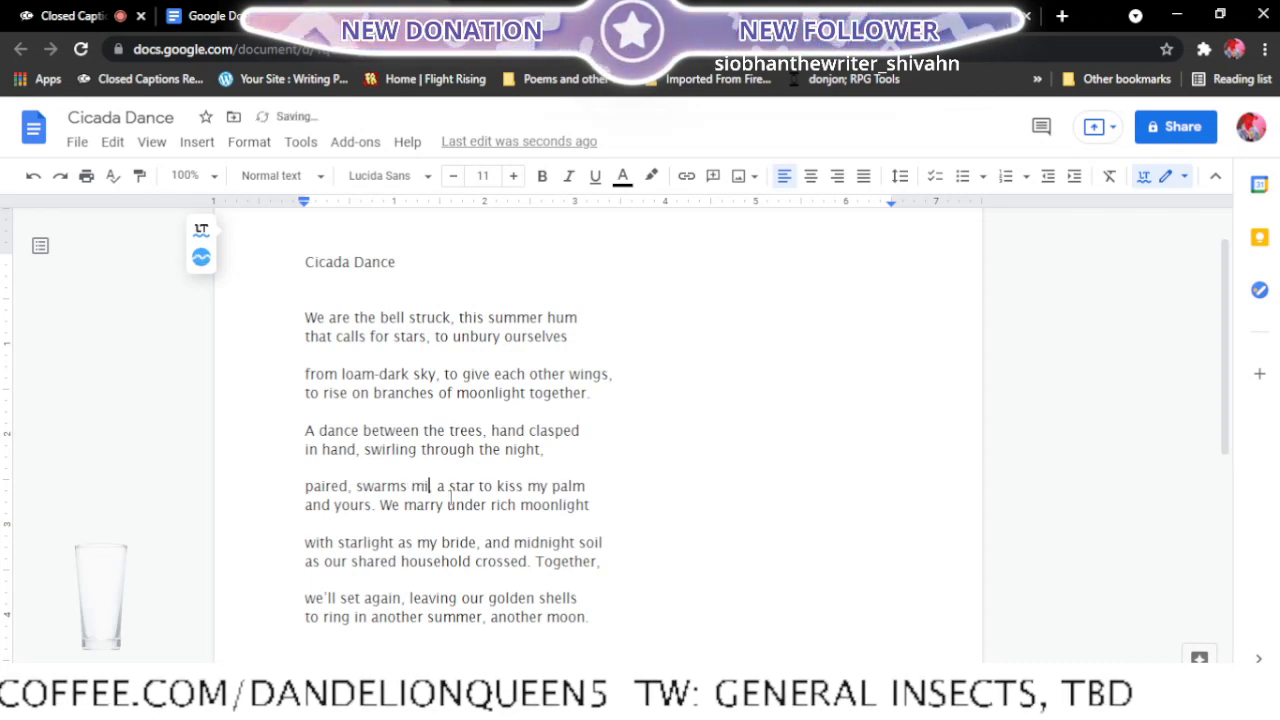
{"action": "type", "text": "xing,"}
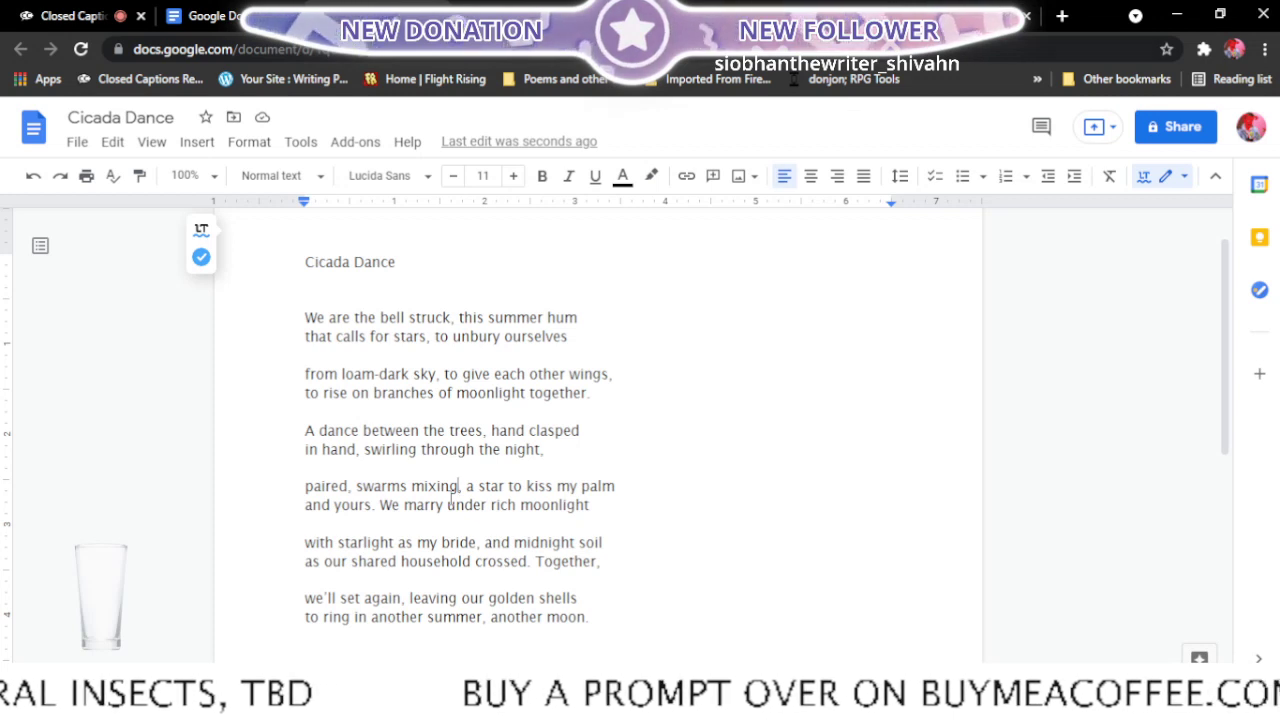
- Try "these lights mixing" in place of "swarms mixing" in the fourth stanza's first line
{"action": "key", "text": "BackSpace"}
{"action": "key", "text": "BackSpace"}
{"action": "key", "text": "BackSpace"}
{"action": "key", "text": "BackSpace"}
{"action": "key", "text": "BackSpace"}
{"action": "key", "text": "BackSpace"}
{"action": "key", "text": "BackSpace"}
{"action": "key", "text": "BackSpace"}
{"action": "key", "text": "BackSpace"}
{"action": "key", "text": "BackSpace"}
{"action": "key", "text": "BackSpace"}
{"action": "key", "text": "BackSpace"}
{"action": "key", "text": "BackSpace"}
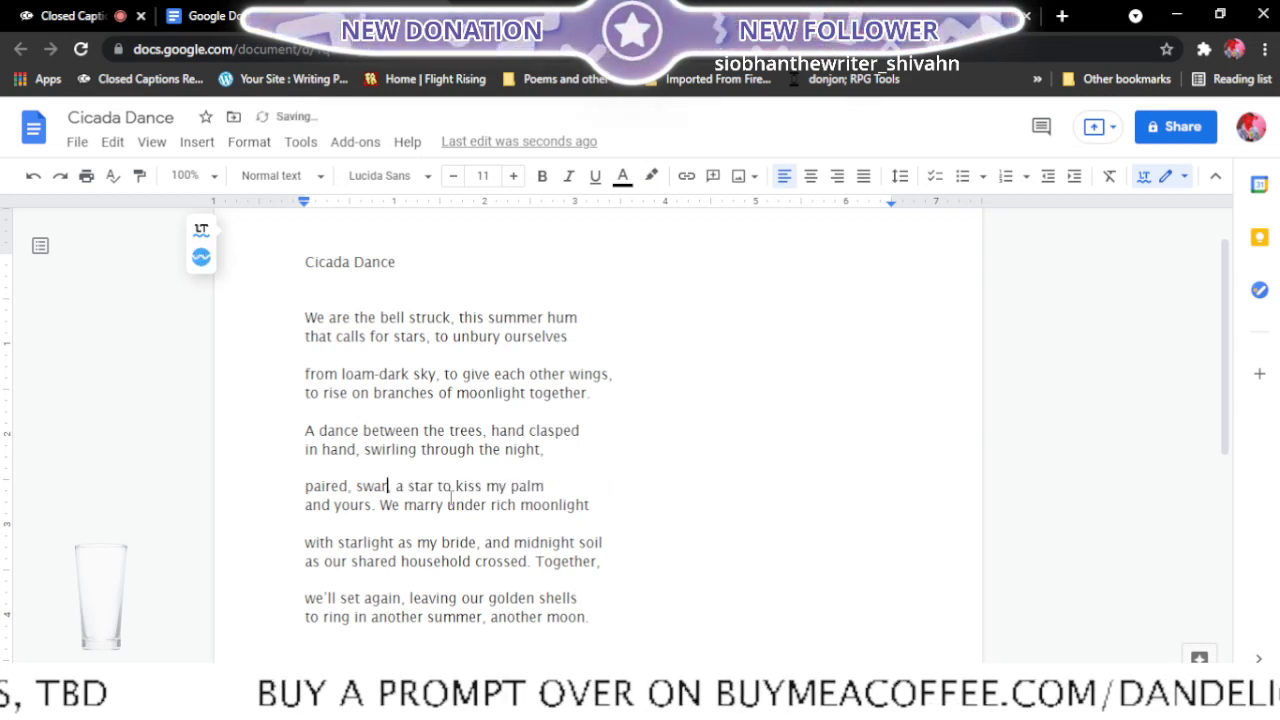
{"action": "type", "text": "these"}
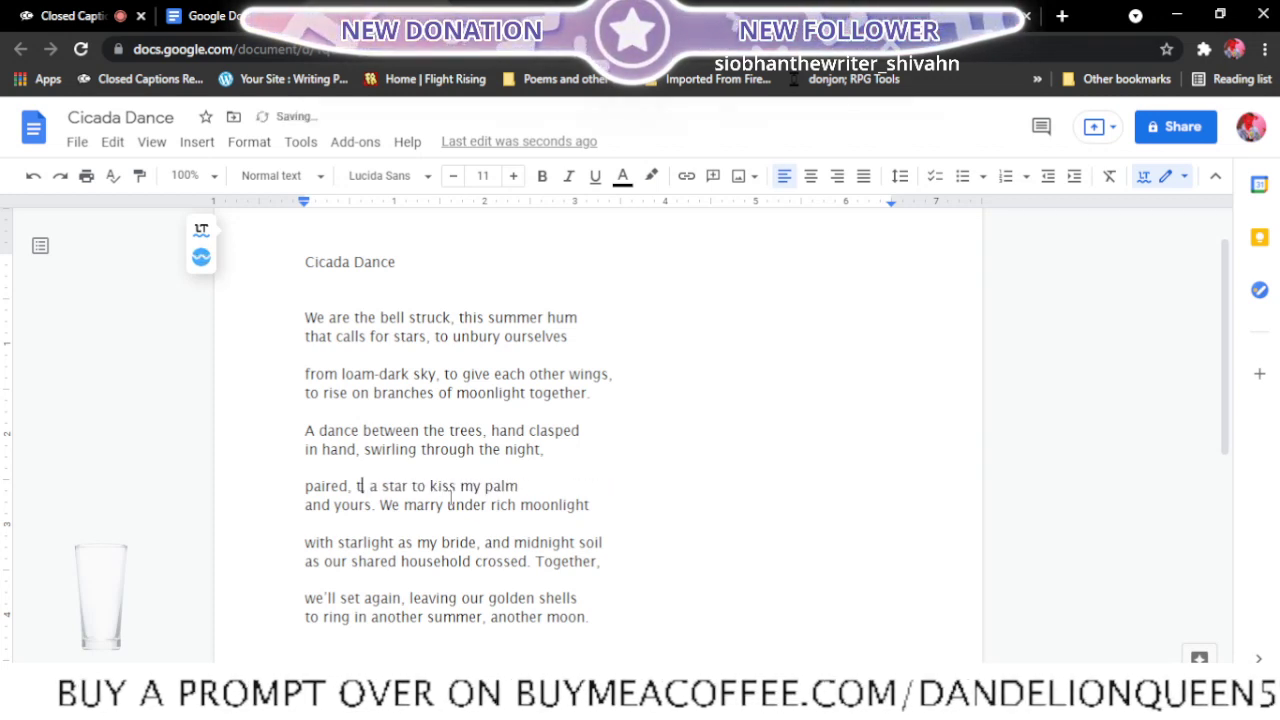
{"action": "type", "text": " light"}
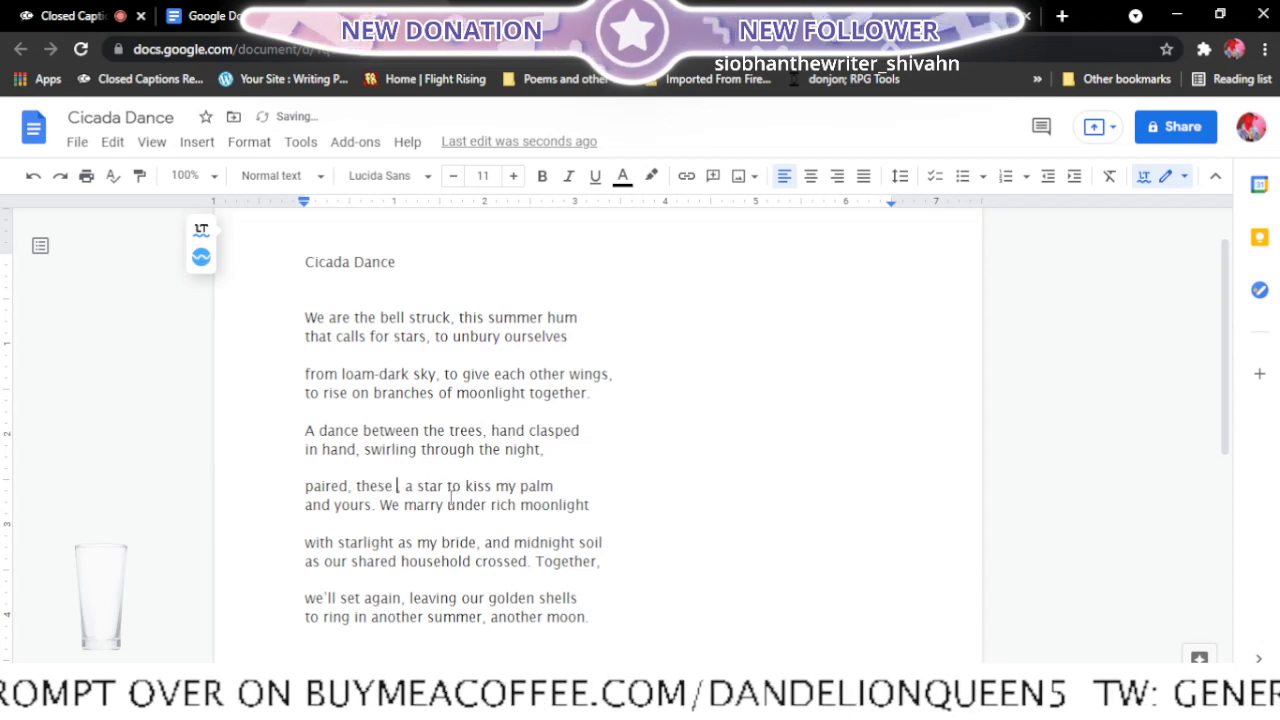
{"action": "type", "text": "s mix"}
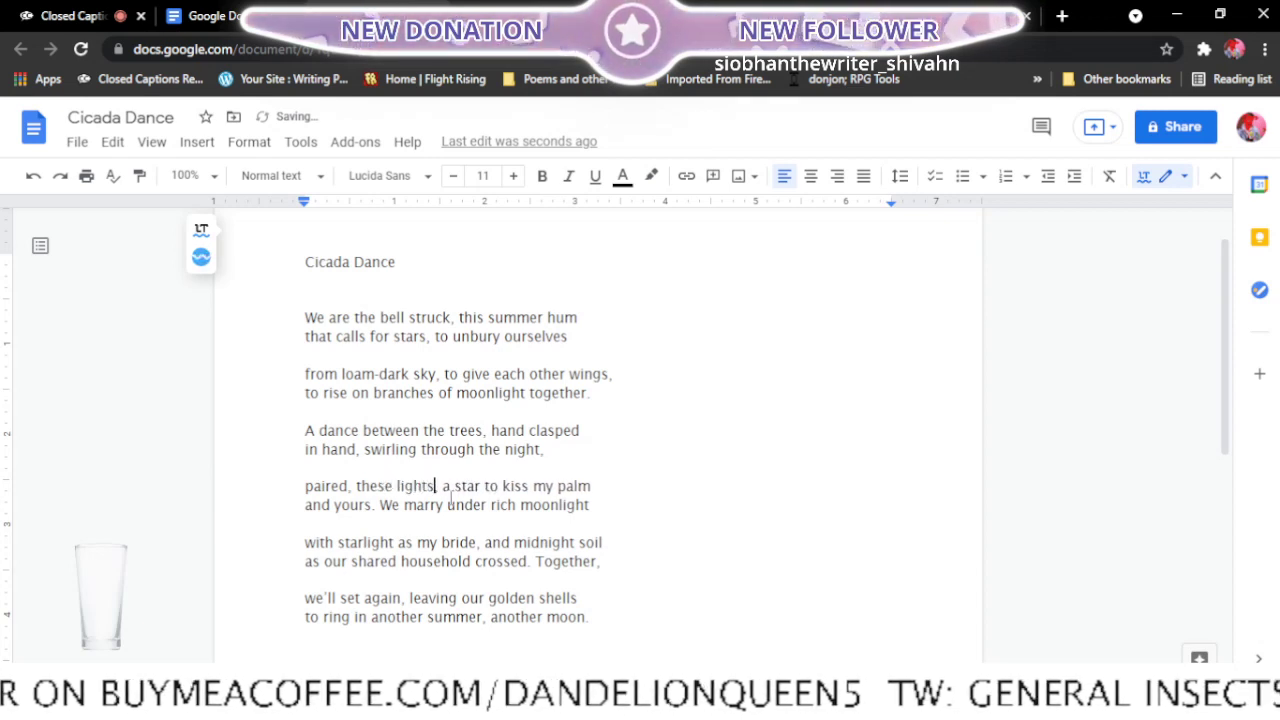
{"action": "type", "text": "ing,"}
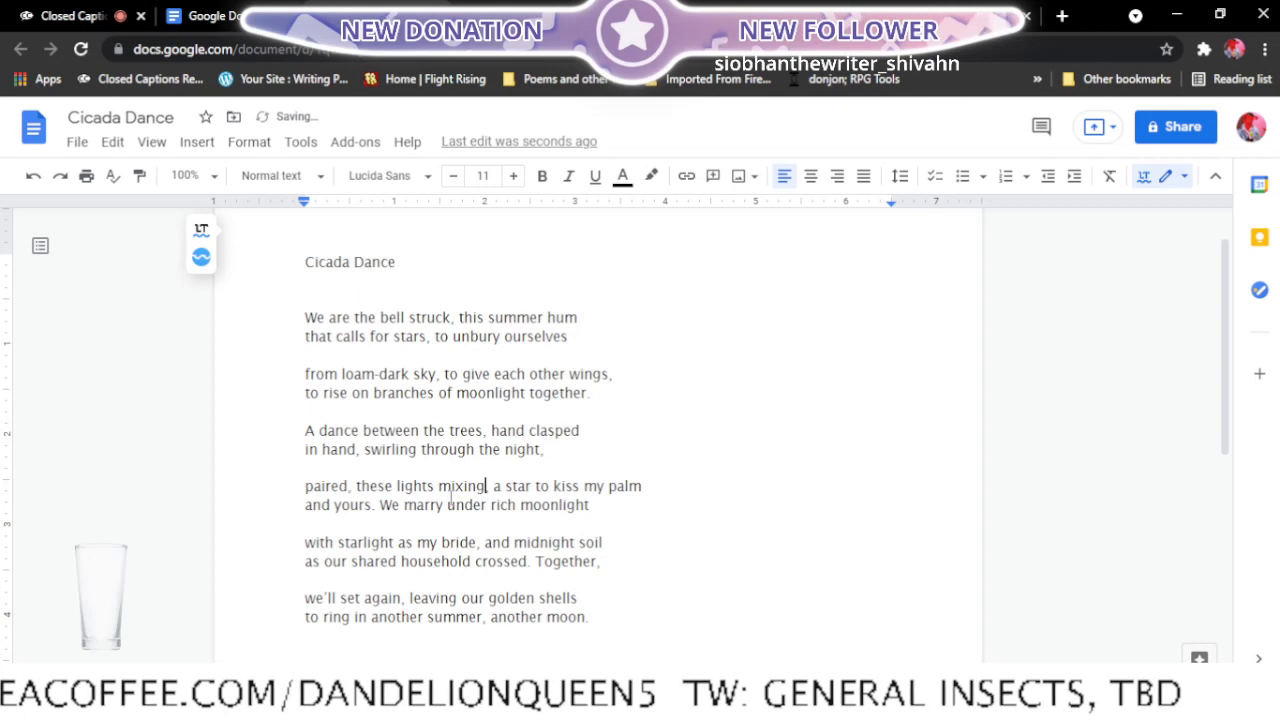
- Restore "swarms mixing" in place of "these lights mixing" after "paired," in the fourth stanza
{"action": "key", "text": "BackSpace"}
{"action": "key", "text": "BackSpace"}
{"action": "key", "text": "BackSpace"}
{"action": "key", "text": "BackSpace"}
{"action": "key", "text": "BackSpace"}
{"action": "key", "text": "BackSpace"}
{"action": "key", "text": "BackSpace"}
{"action": "key", "text": "BackSpace"}
{"action": "key", "text": "BackSpace"}
{"action": "key", "text": "BackSpace"}
{"action": "key", "text": "BackSpace"}
{"action": "key", "text": "BackSpace"}
{"action": "key", "text": "BackSpace"}
{"action": "key", "text": "BackSpace"}
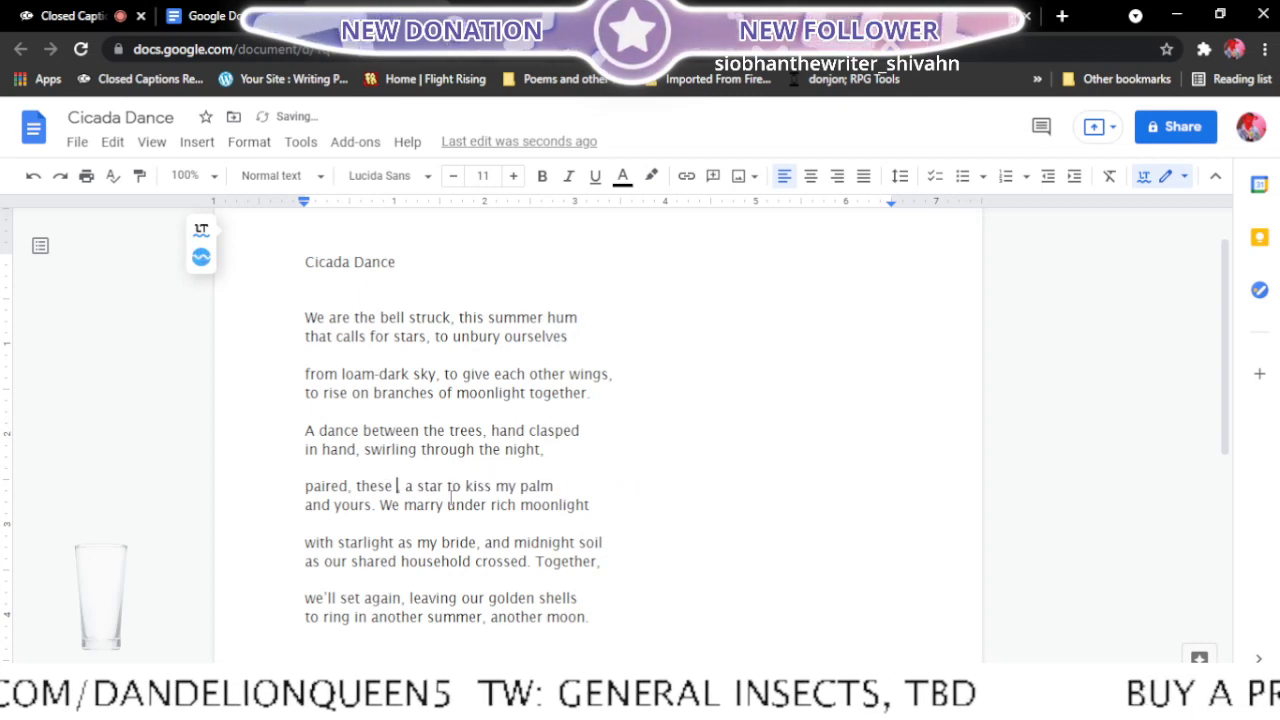
{"action": "key", "text": "BackSpace"}
{"action": "key", "text": "BackSpace"}
{"action": "key", "text": "BackSpace"}
{"action": "key", "text": "BackSpace"}
{"action": "key", "text": "BackSpace"}
{"action": "key", "text": "BackSpace"}
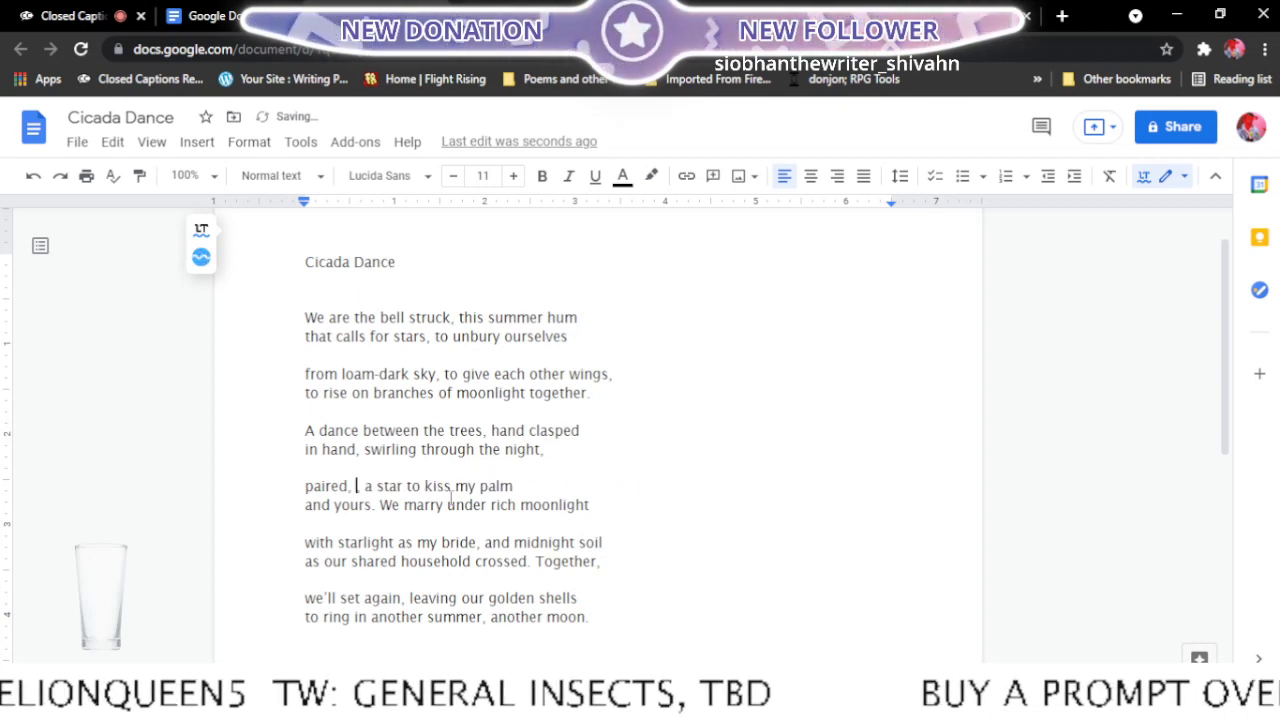
{"action": "type", "text": "swar"}
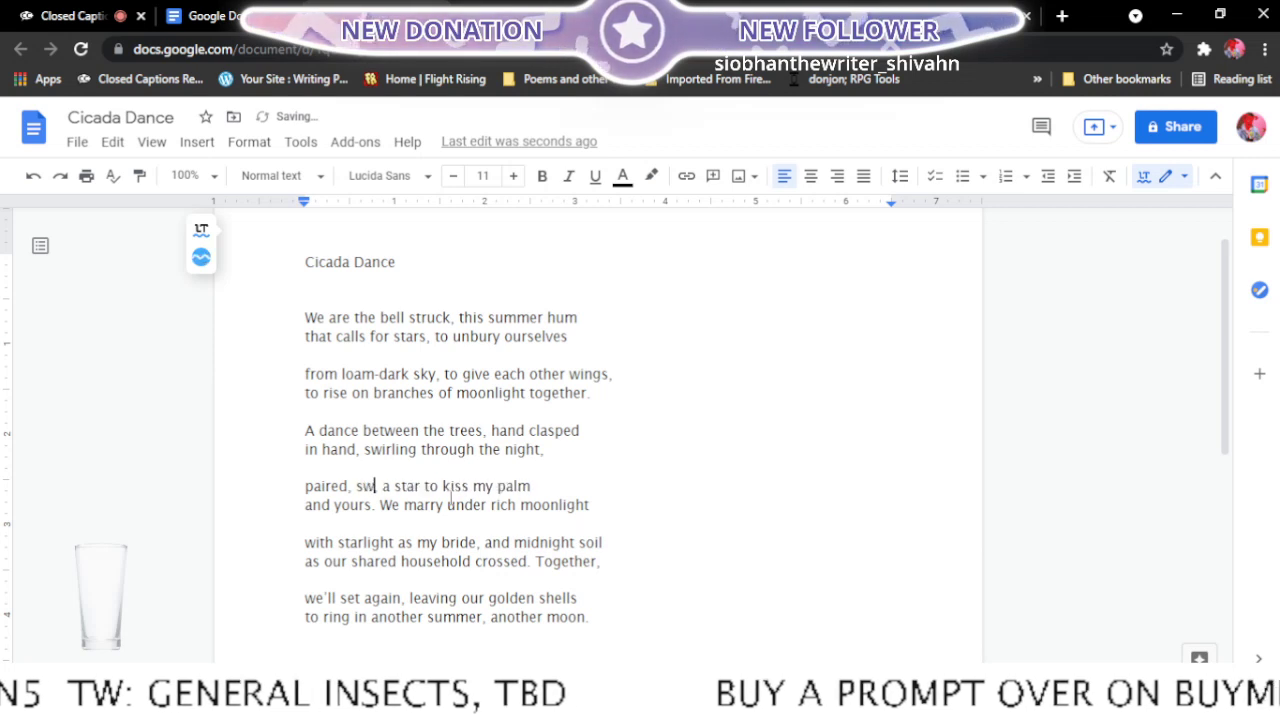
{"action": "type", "text": "ms "}
{"action": "type", "text": "mixing"}
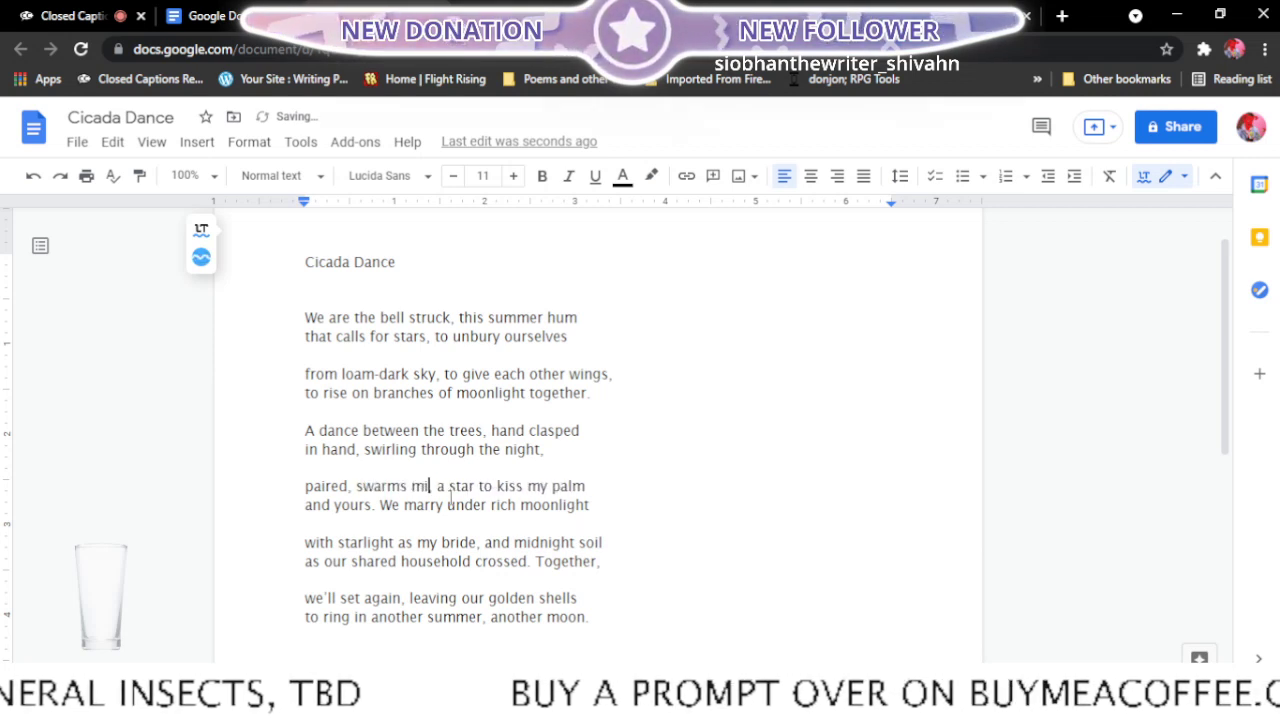
{"action": "type", "text": ","}
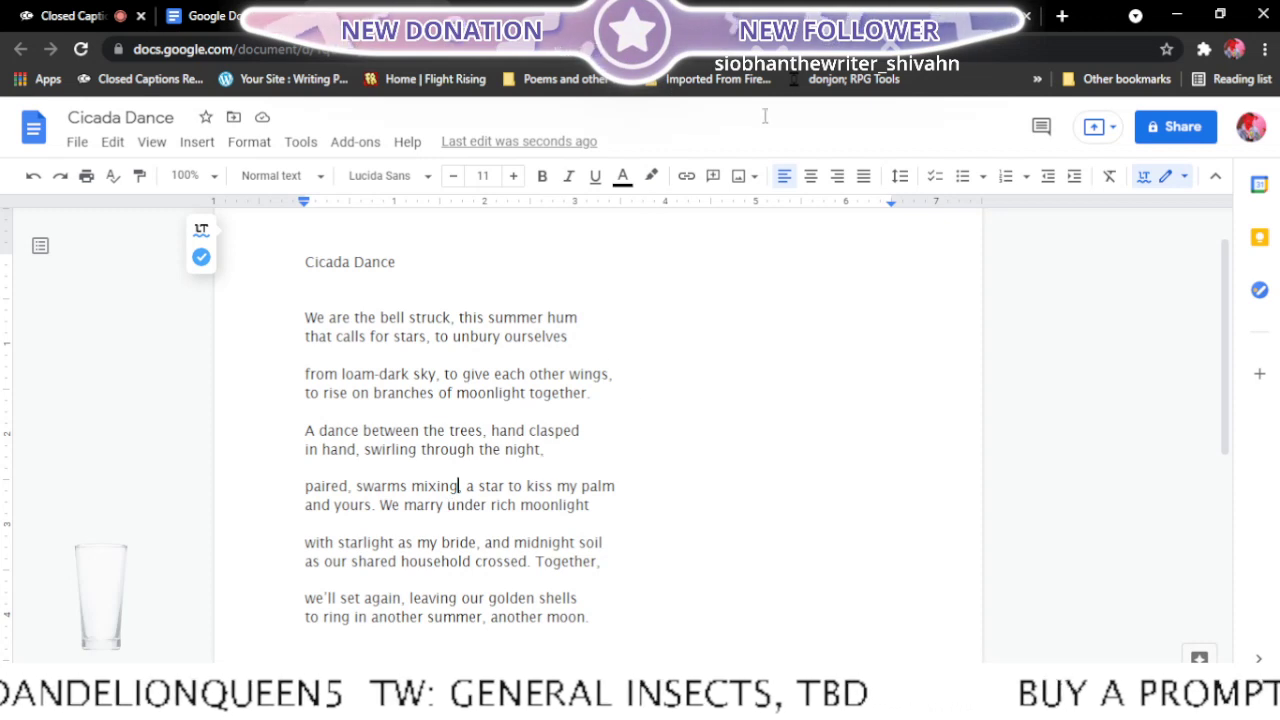
- Search RhymeZone for synonyms of "music", look over the related words, and return to the Cicada Dance document
{"action": "left_click", "coordinate": [860, 6]}
{"action": "left_click", "coordinate": [817, 6]}
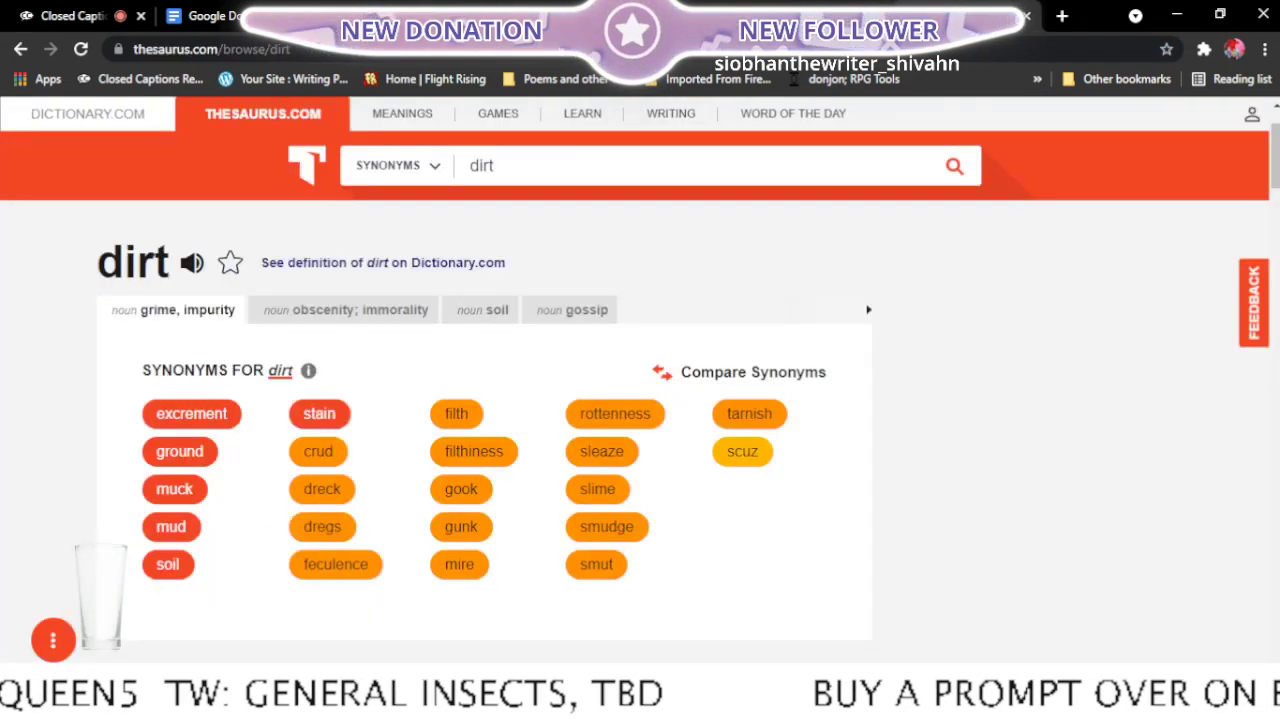
{"action": "left_click", "coordinate": [860, 6]}
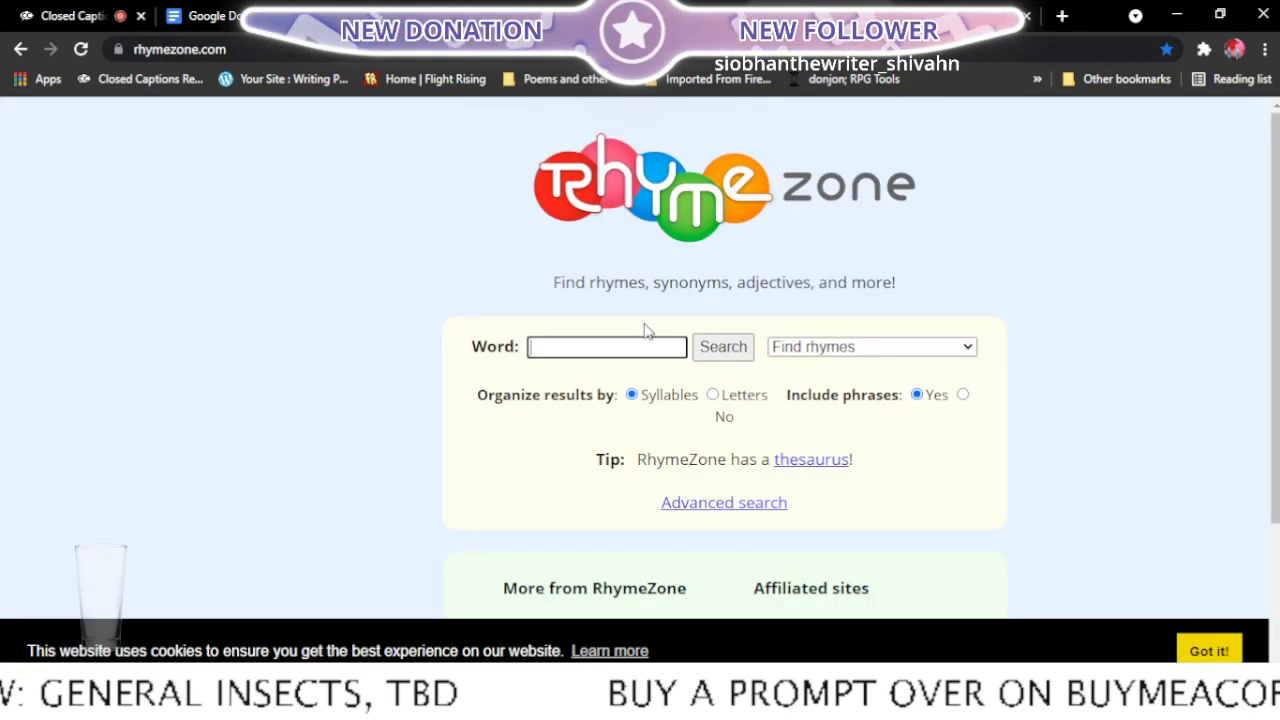
{"action": "type", "text": "music"}
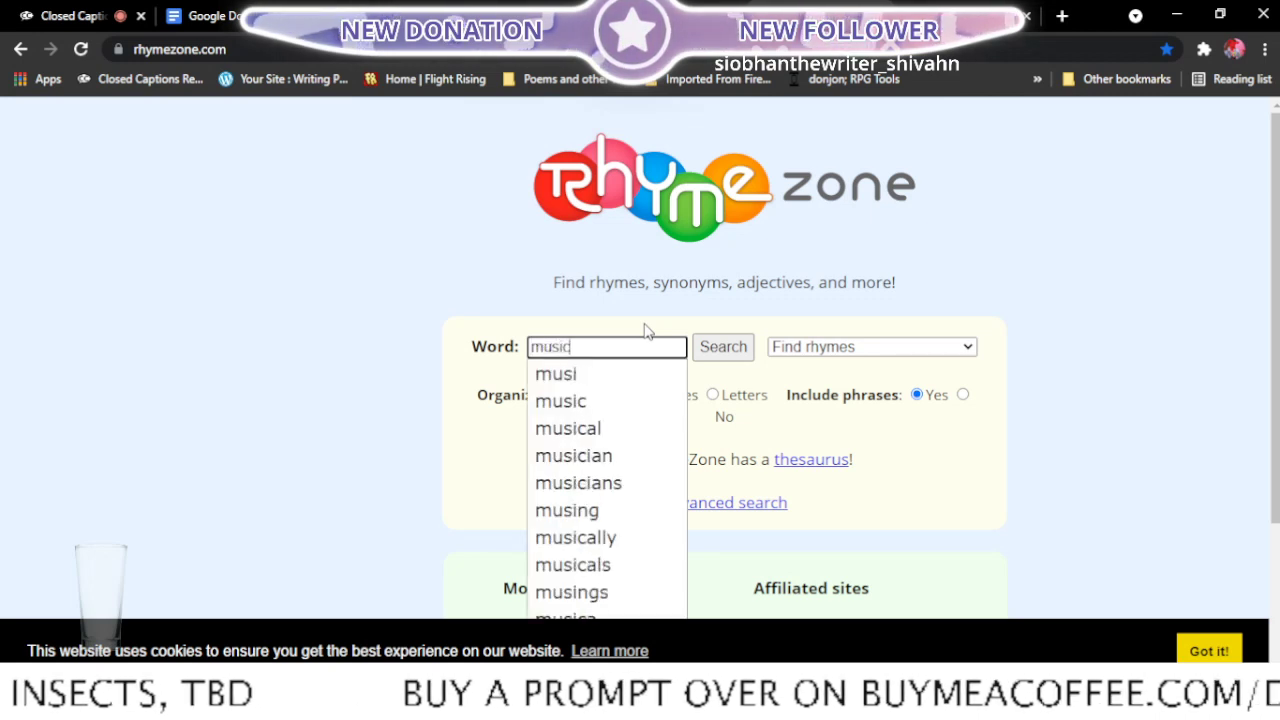
{"action": "left_click", "coordinate": [880, 347]}
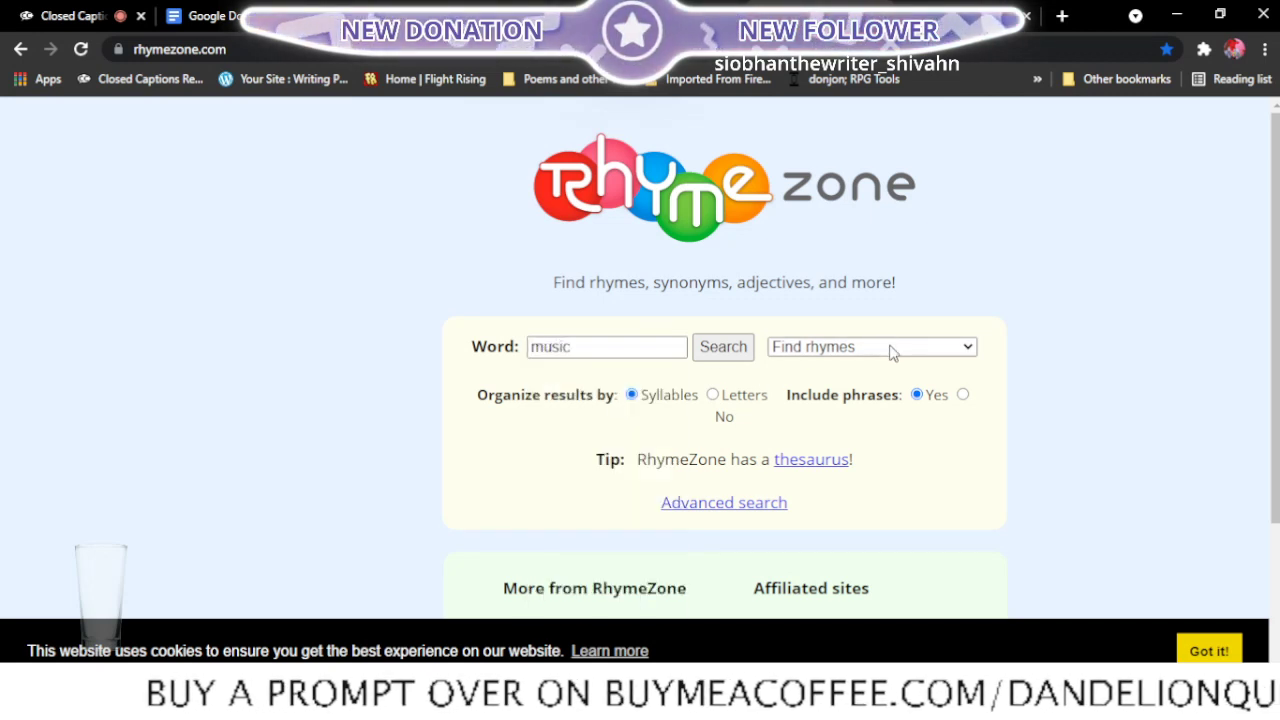
{"action": "left_click", "coordinate": [891, 220]}
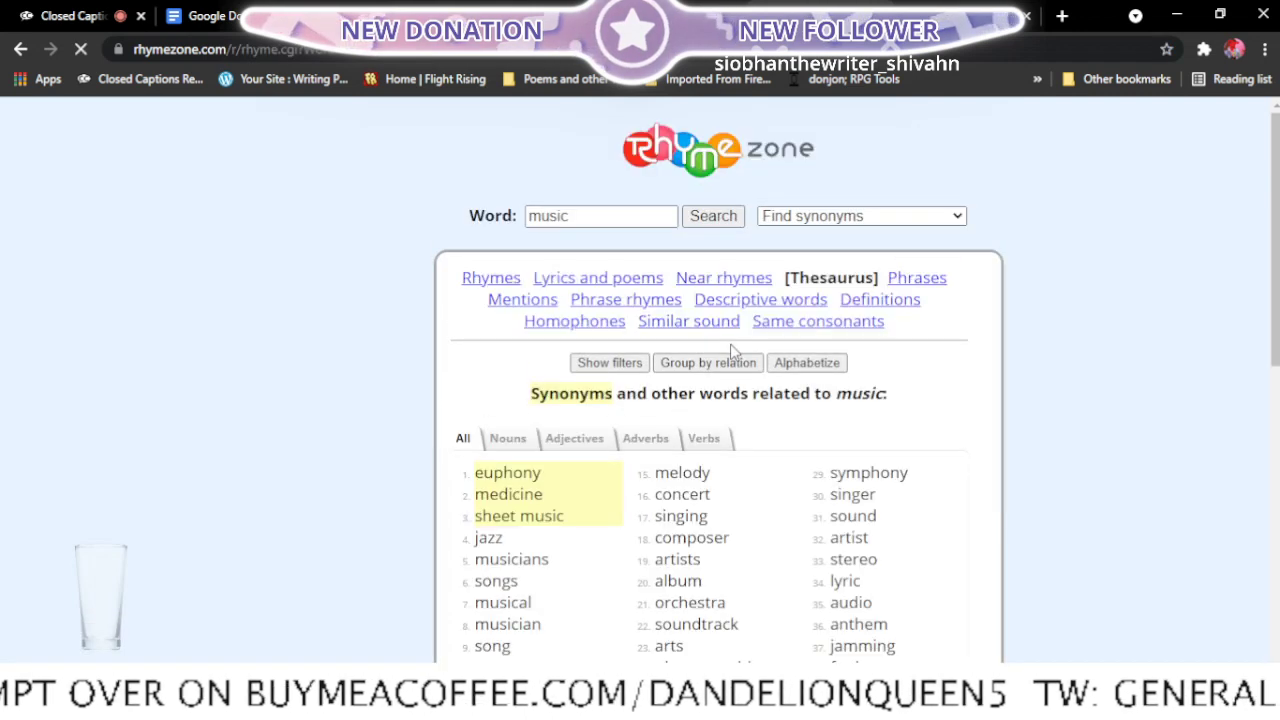
{"action": "scroll", "coordinate": [1044, 379], "scroll_direction": "down", "scroll_amount": 1}
{"action": "scroll", "coordinate": [1044, 379], "scroll_direction": "down", "scroll_amount": 2}
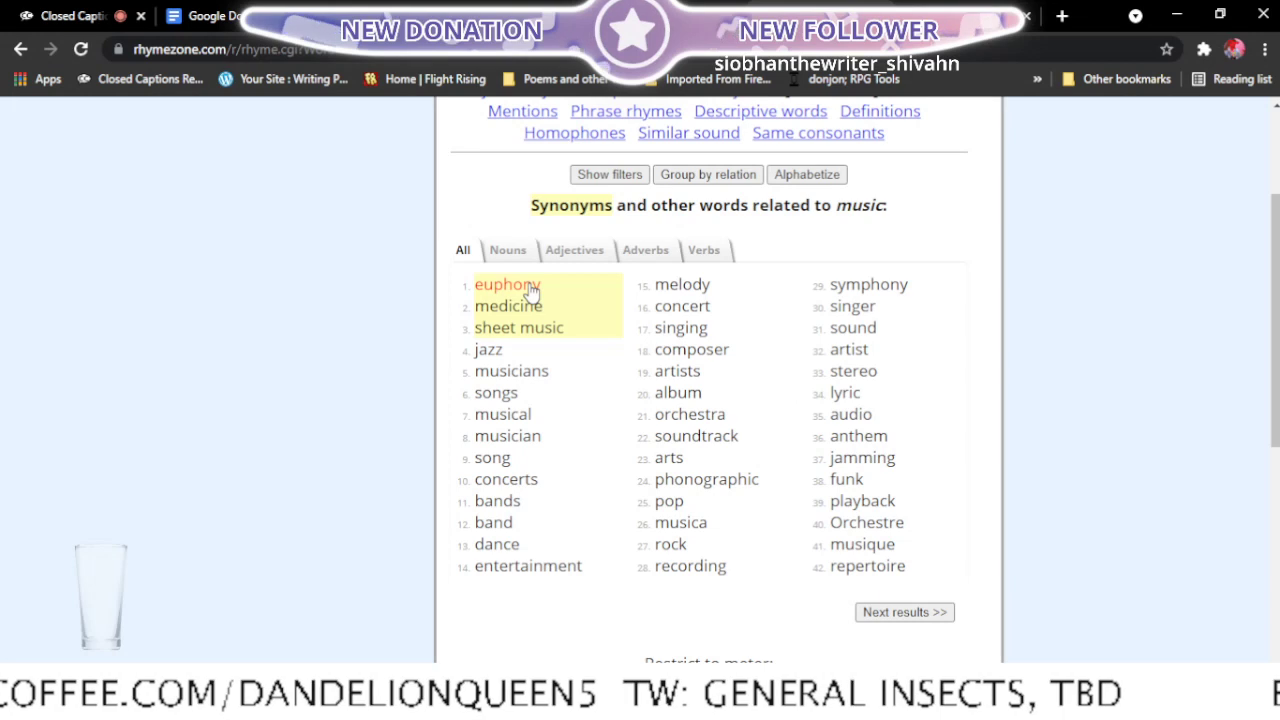
{"action": "mouse_move", "coordinate": [530, 288]}
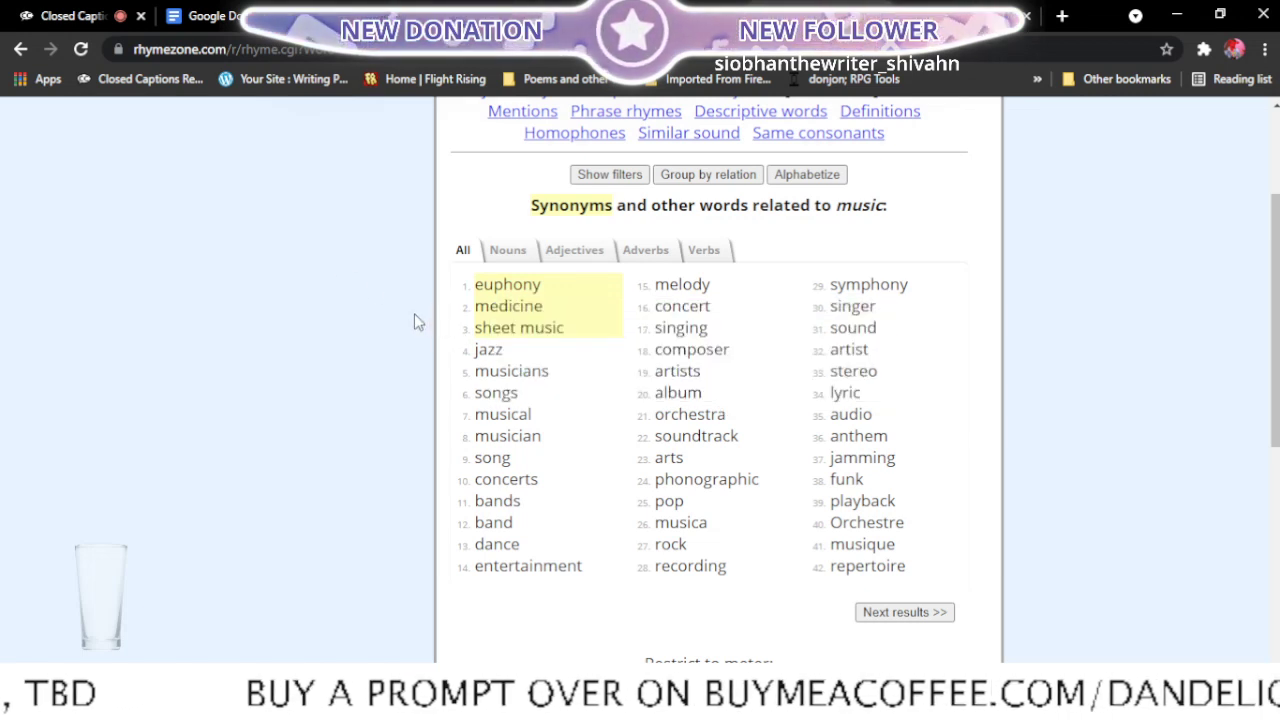
{"action": "left_click", "coordinate": [340, 9]}
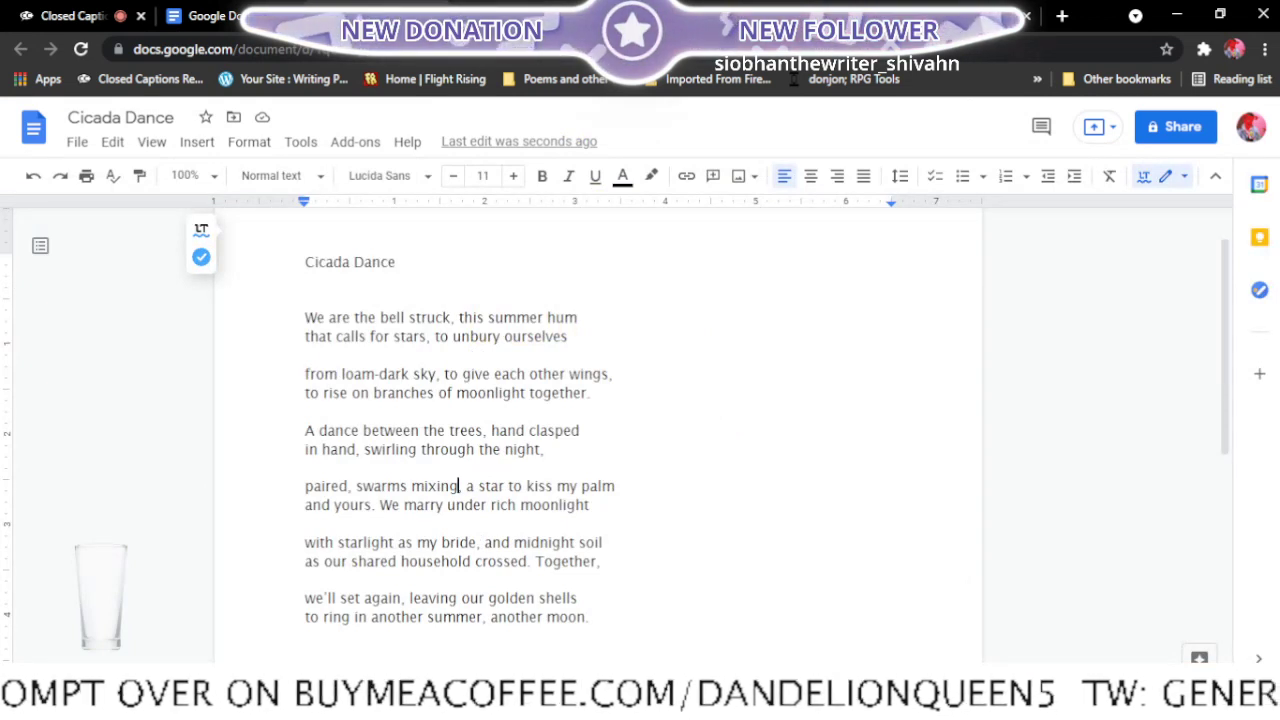
- Look up the definition and spoken pronunciation of "euphony" on Dictionary.com and return to the Cicada Dance document
{"action": "left_click", "coordinate": [783, 6]}
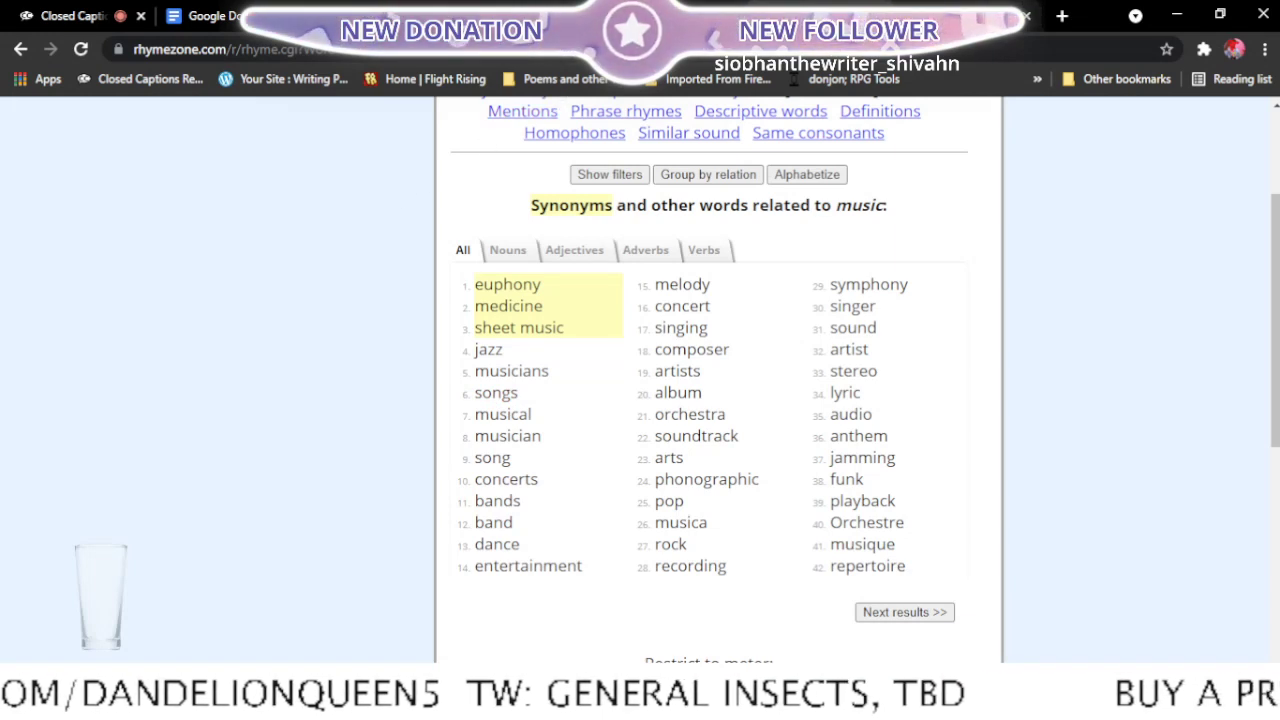
{"action": "left_click", "coordinate": [405, 16]}
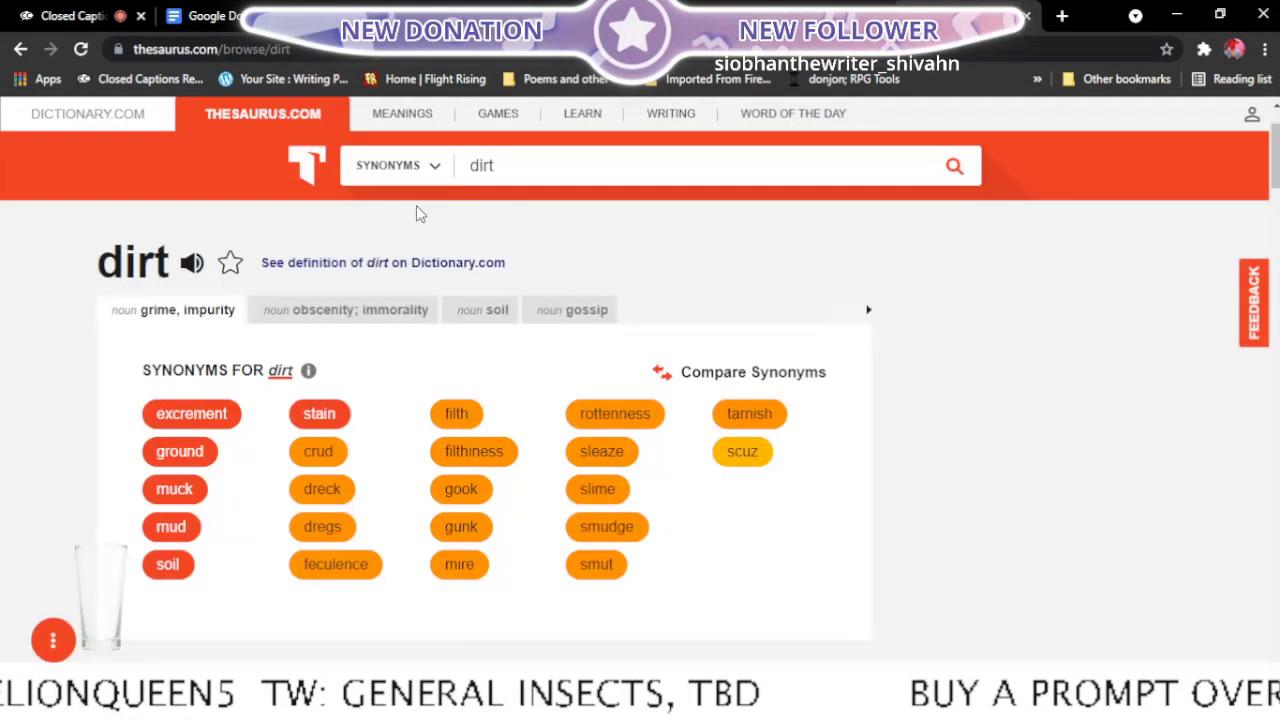
{"action": "left_click", "coordinate": [139, 121]}
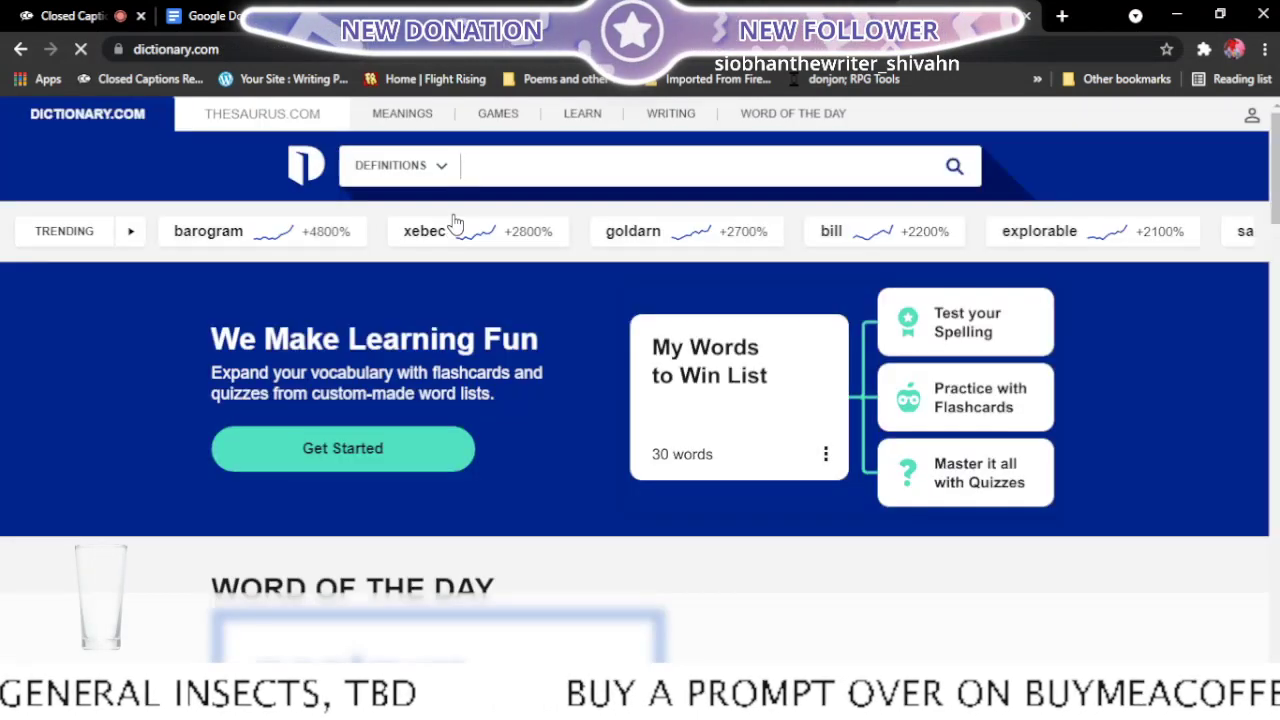
{"action": "left_click", "coordinate": [526, 171]}
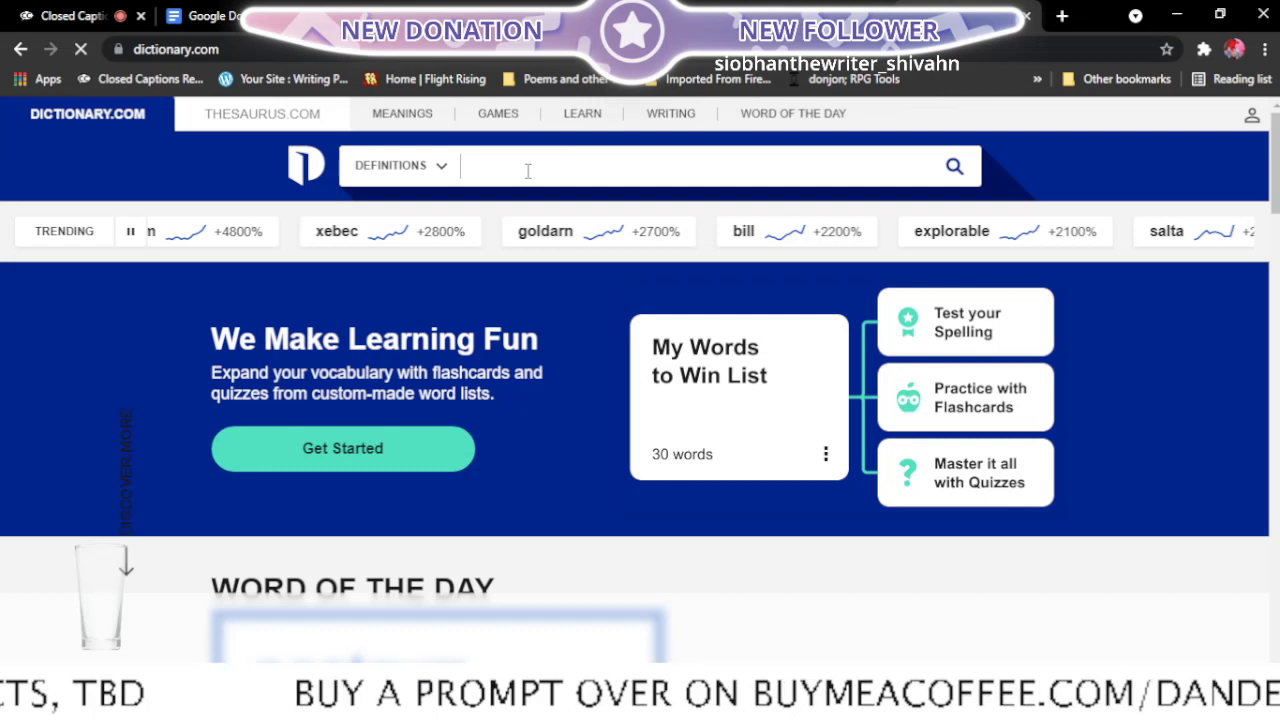
{"action": "type", "text": "euph"}
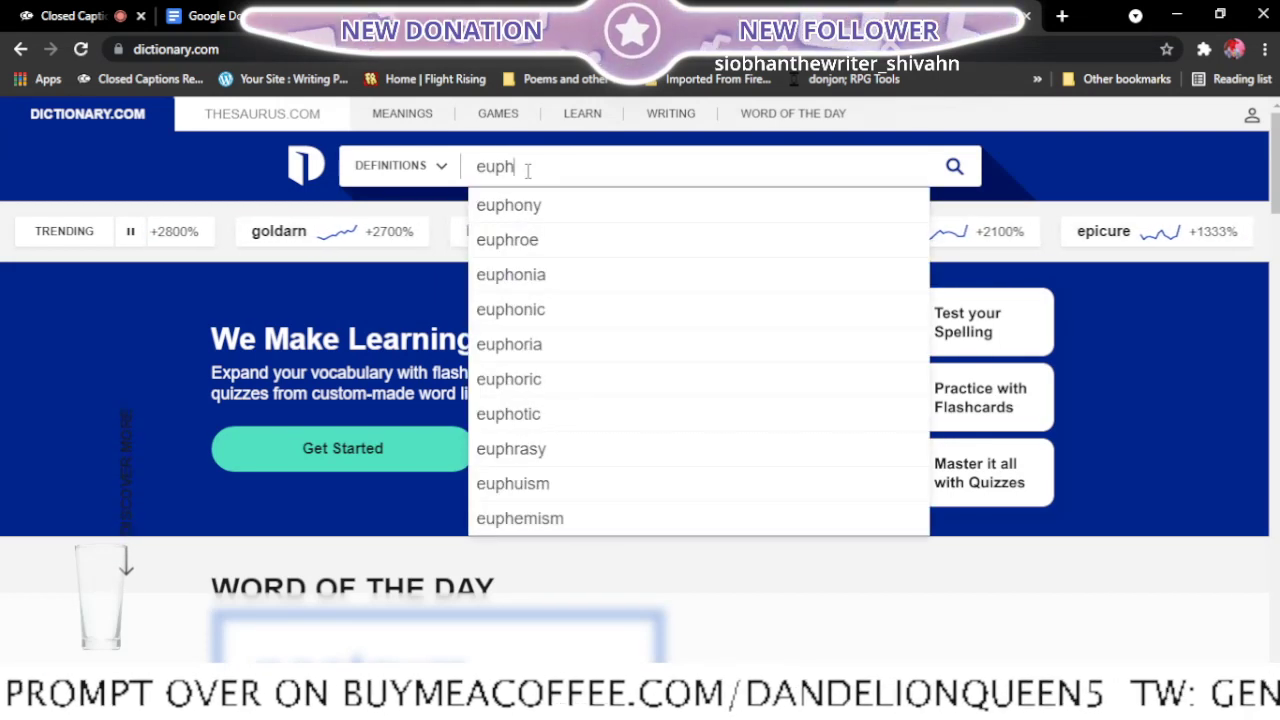
{"action": "left_click", "coordinate": [529, 206]}
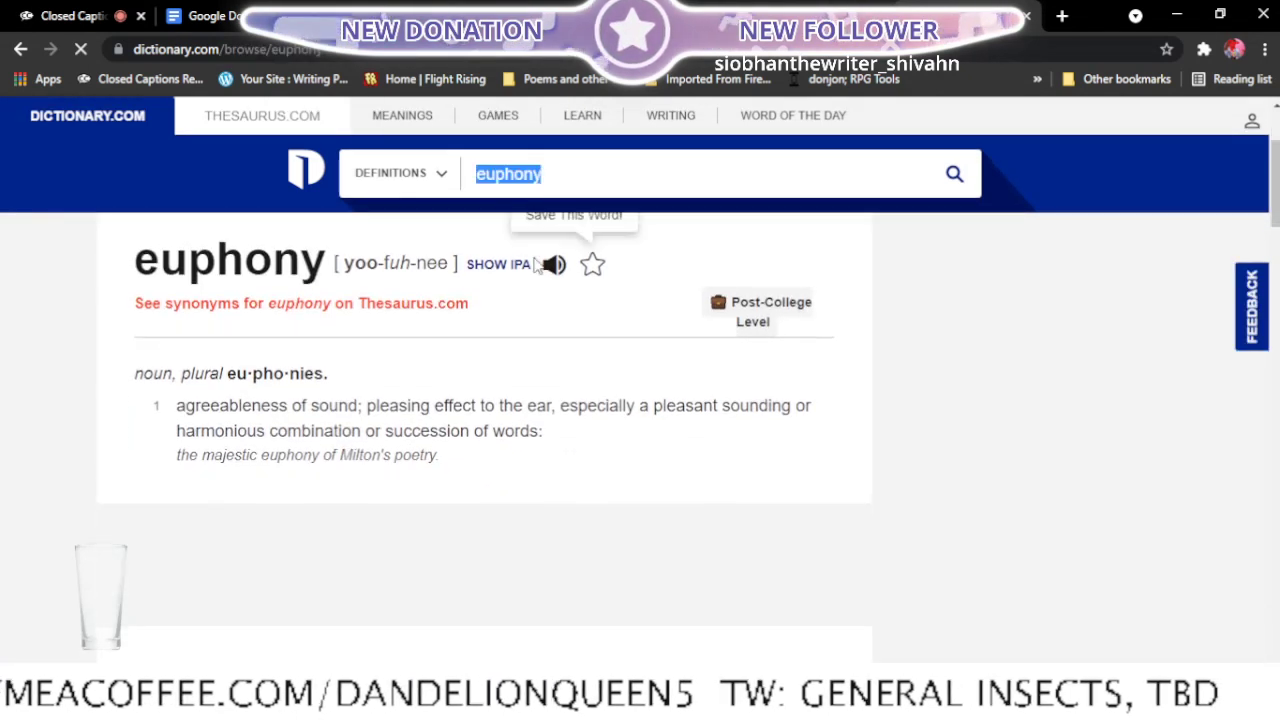
{"action": "left_click", "coordinate": [552, 270]}
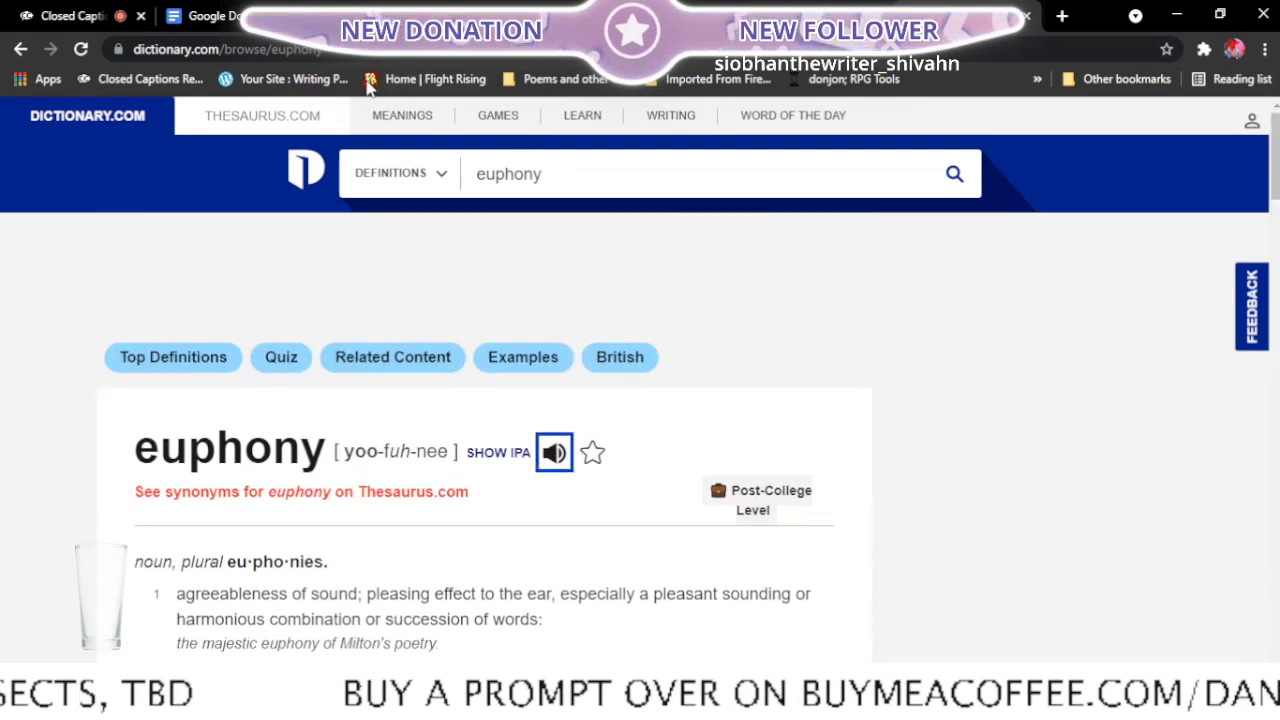
{"action": "left_click", "coordinate": [365, 10]}
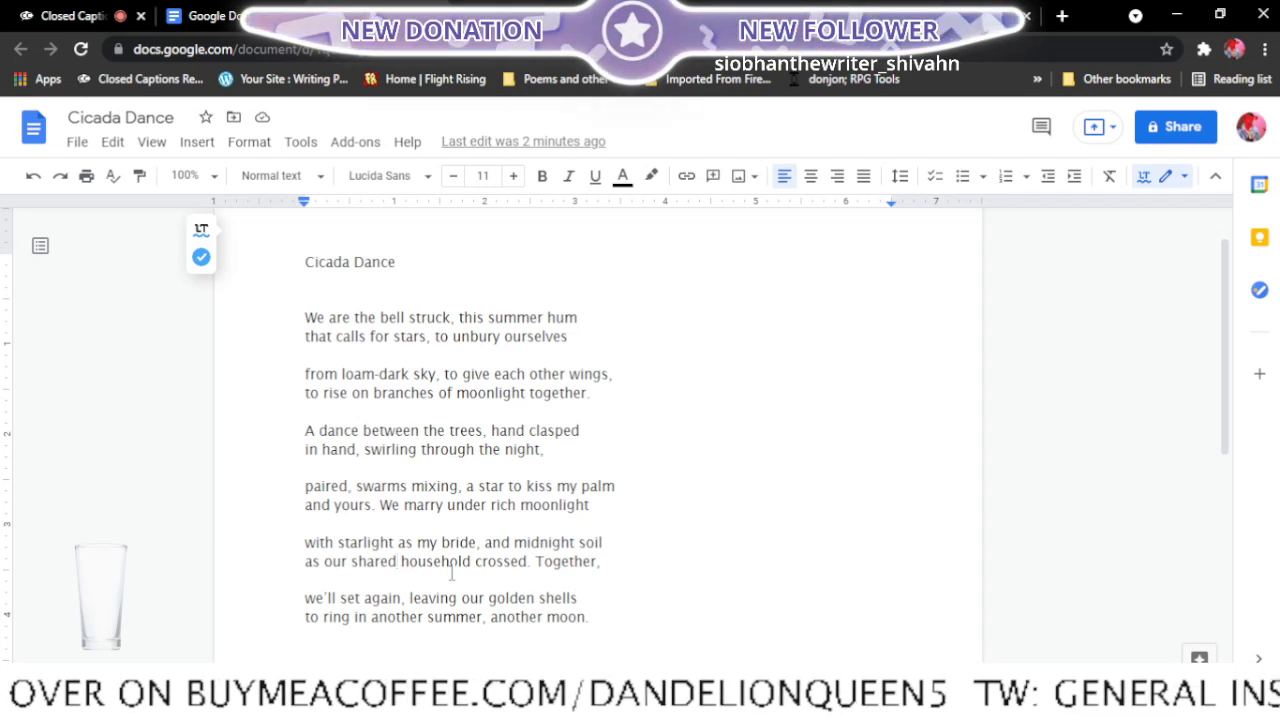
- Delete the word "shared" before "household" in the fifth stanza's second line
{"action": "key", "text": "BackSpace"}
{"action": "key", "text": "BackSpace"}
{"action": "key", "text": "BackSpace"}
{"action": "key", "text": "BackSpace"}
{"action": "key", "text": "BackSpace"}
{"action": "key", "text": "BackSpace"}
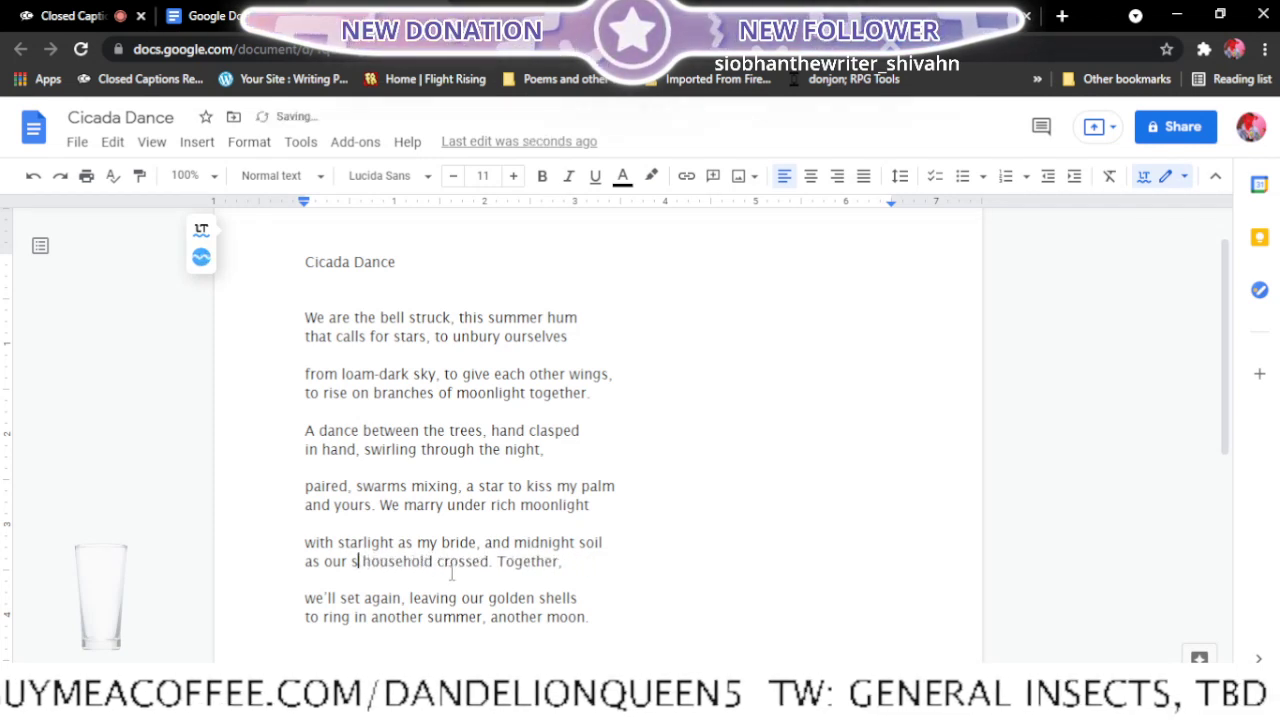
{"action": "key", "text": "BackSpace"}
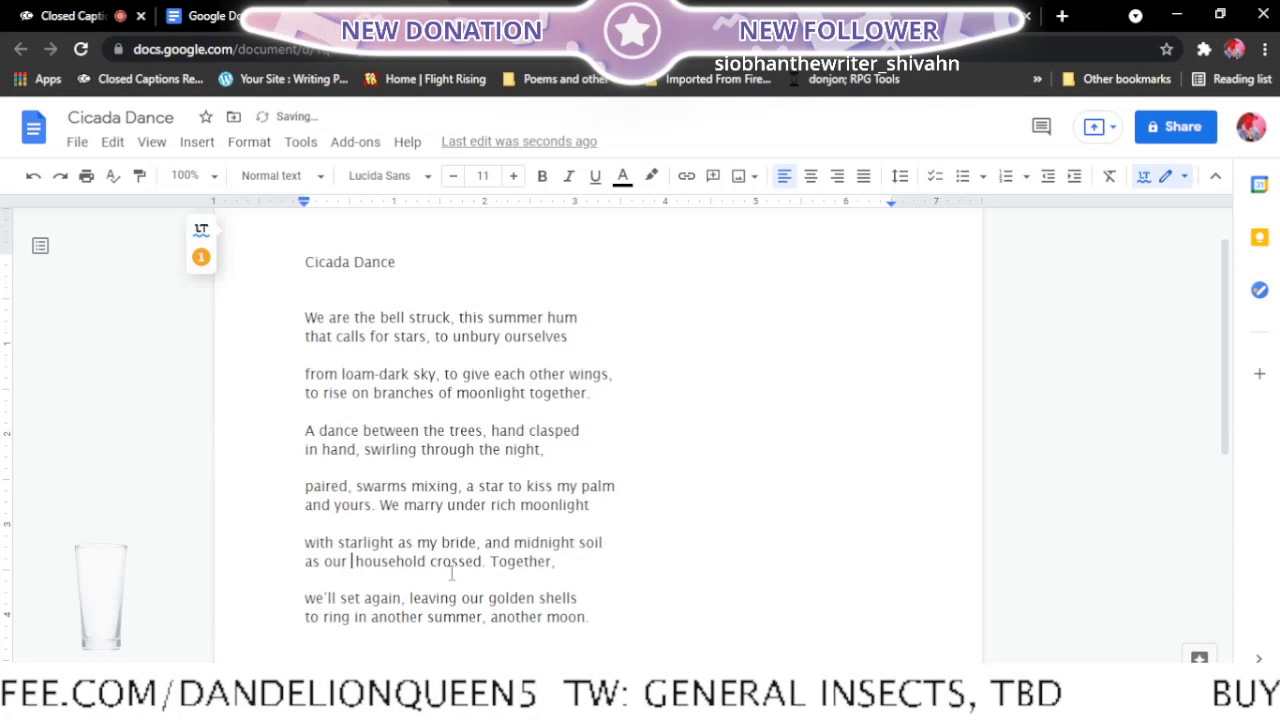
- Search Dictionary.com for "euphonous", open the suggested entry "euphonious" to read its definition, and return to the Cicada Dance document
{"action": "left_click", "coordinate": [934, 16]}
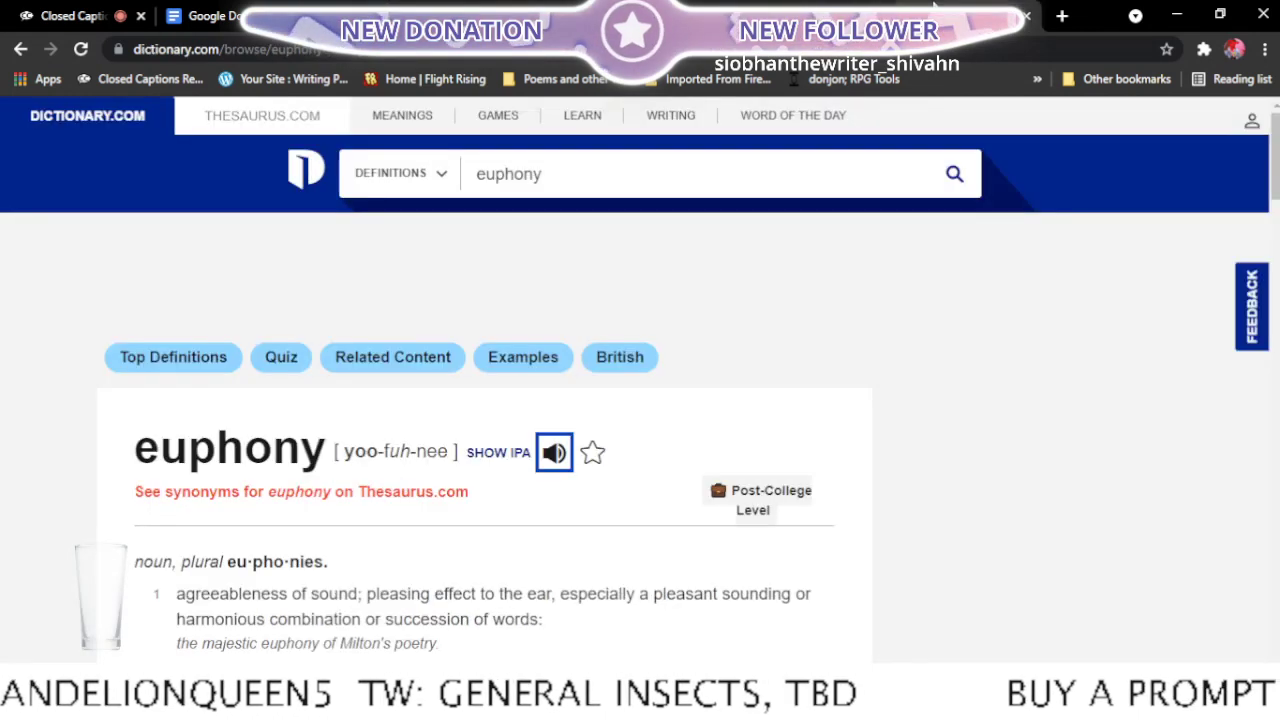
{"action": "scroll", "coordinate": [399, 545], "scroll_direction": "down", "scroll_amount": 1}
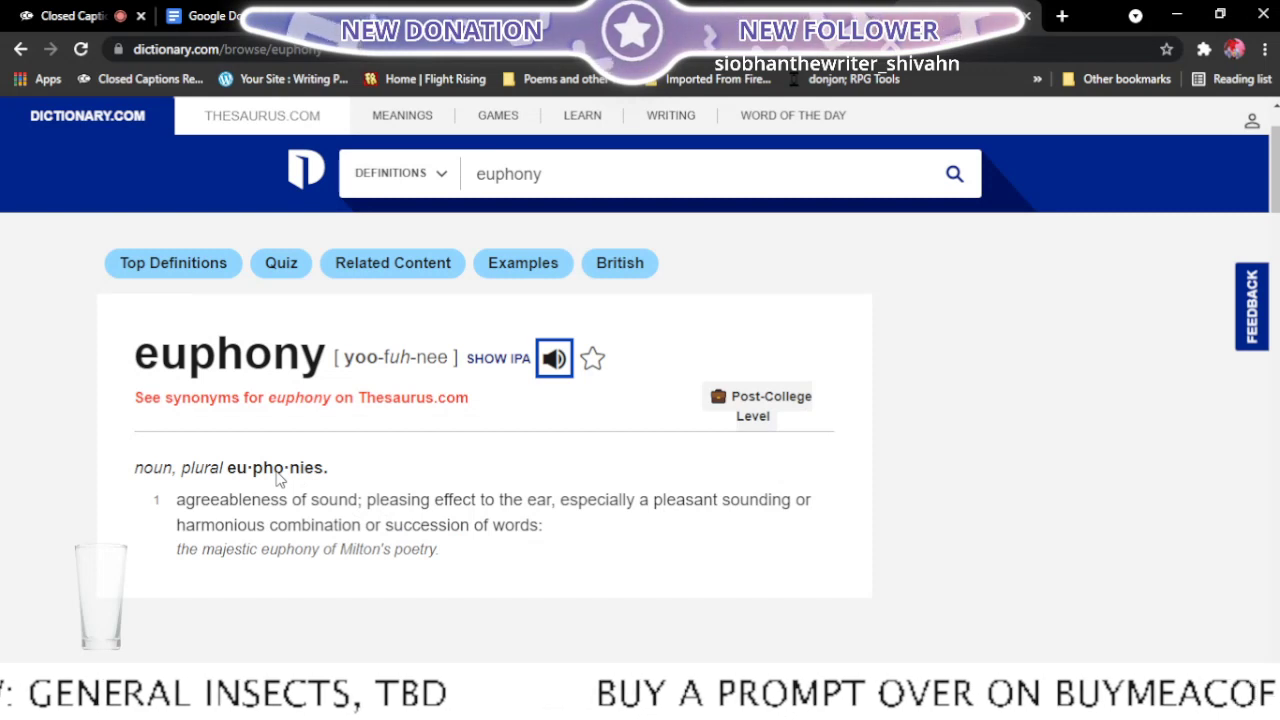
{"action": "left_click", "coordinate": [564, 178]}
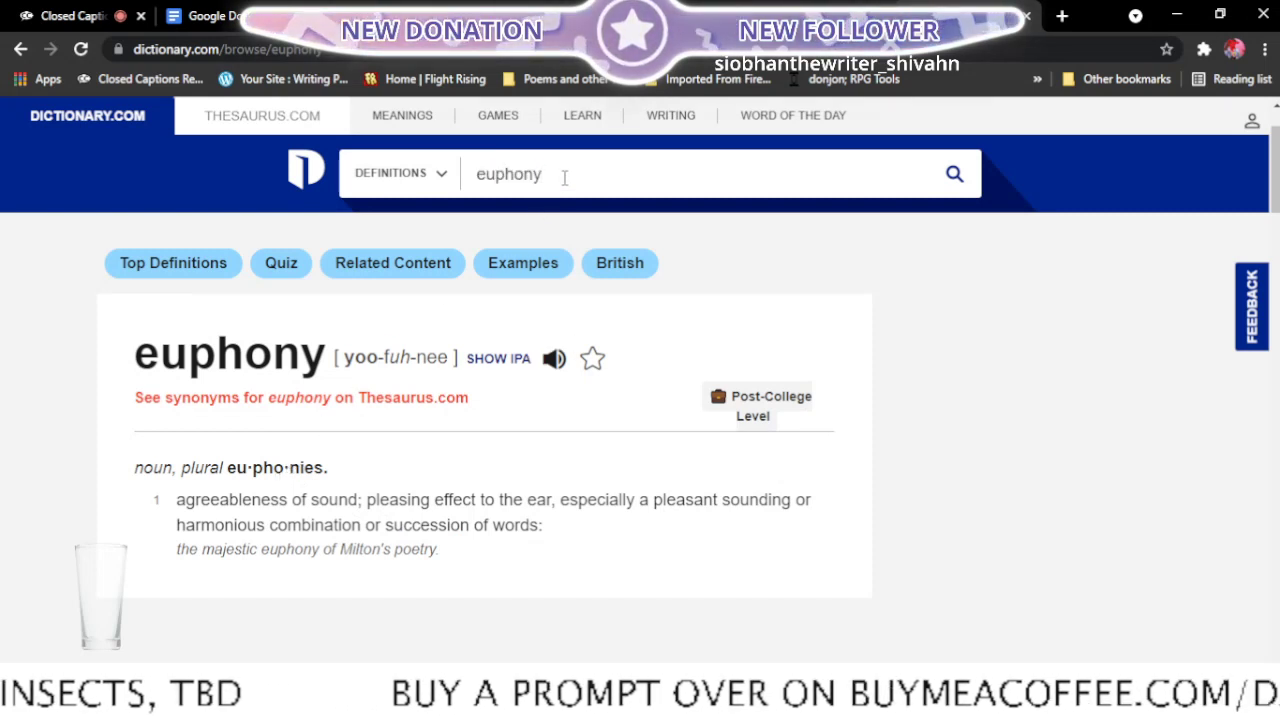
{"action": "type", "text": "ous"}
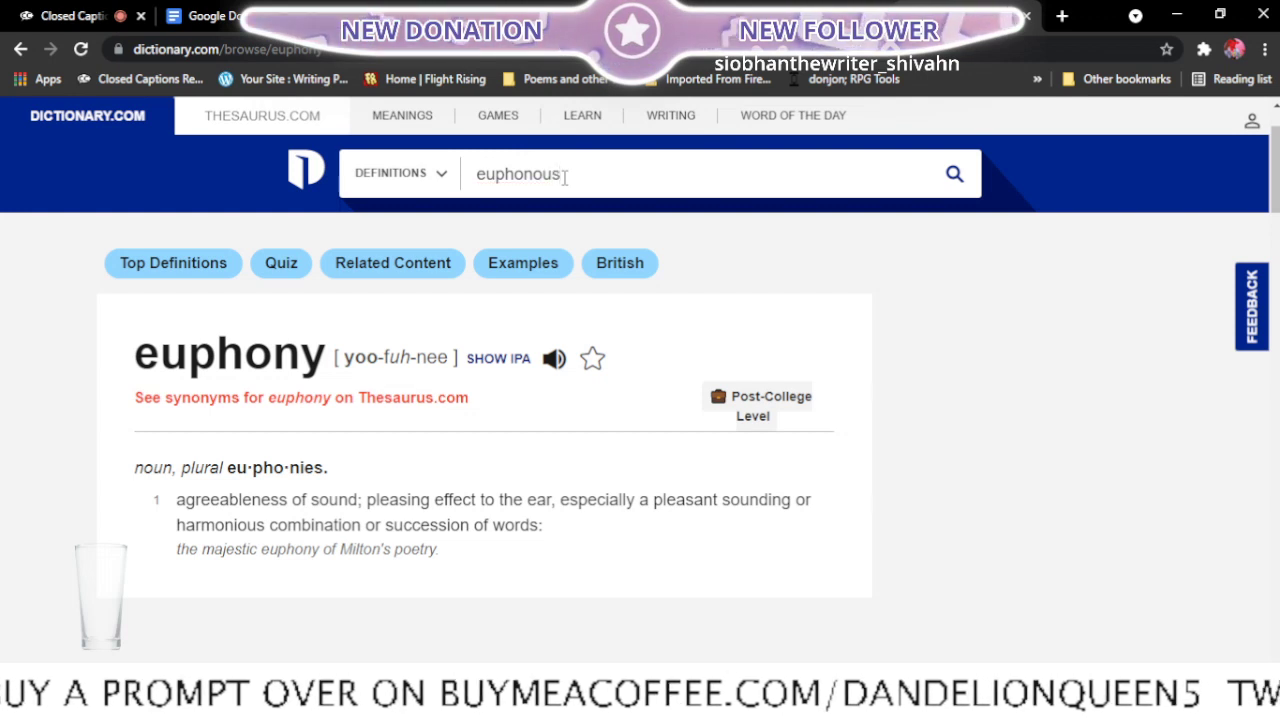
{"action": "key", "text": "Return"}
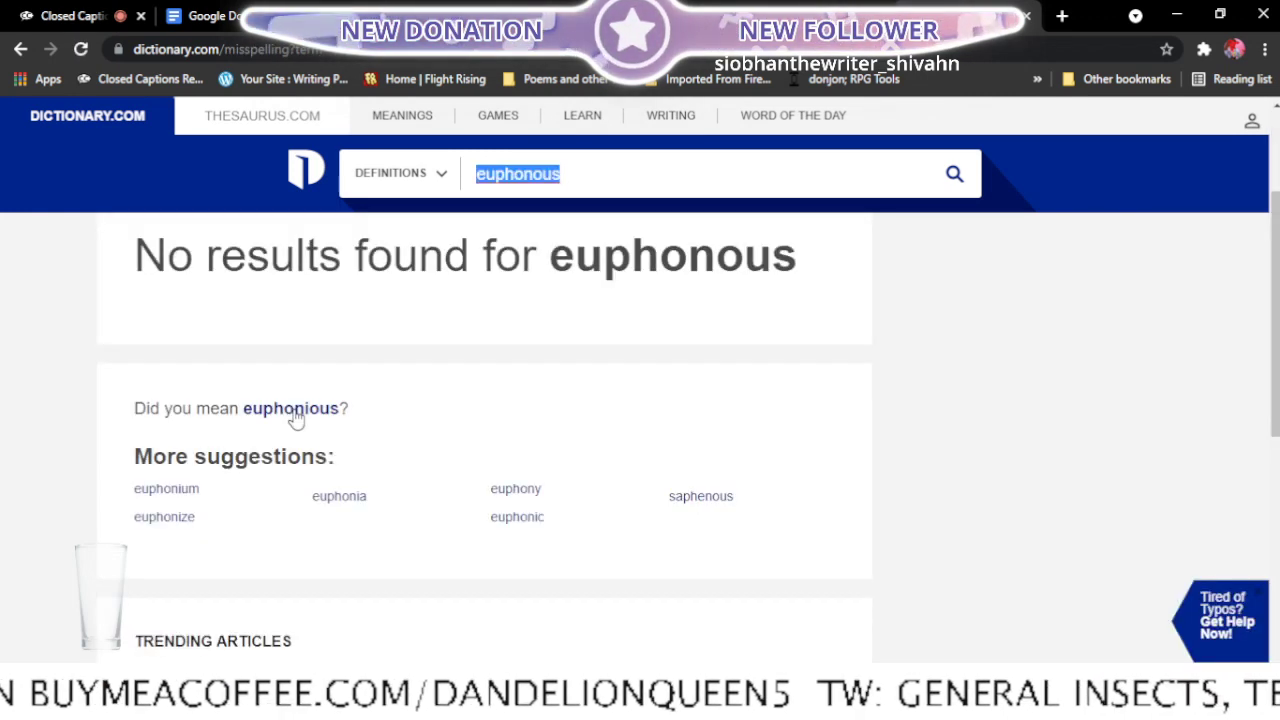
{"action": "left_click", "coordinate": [295, 410]}
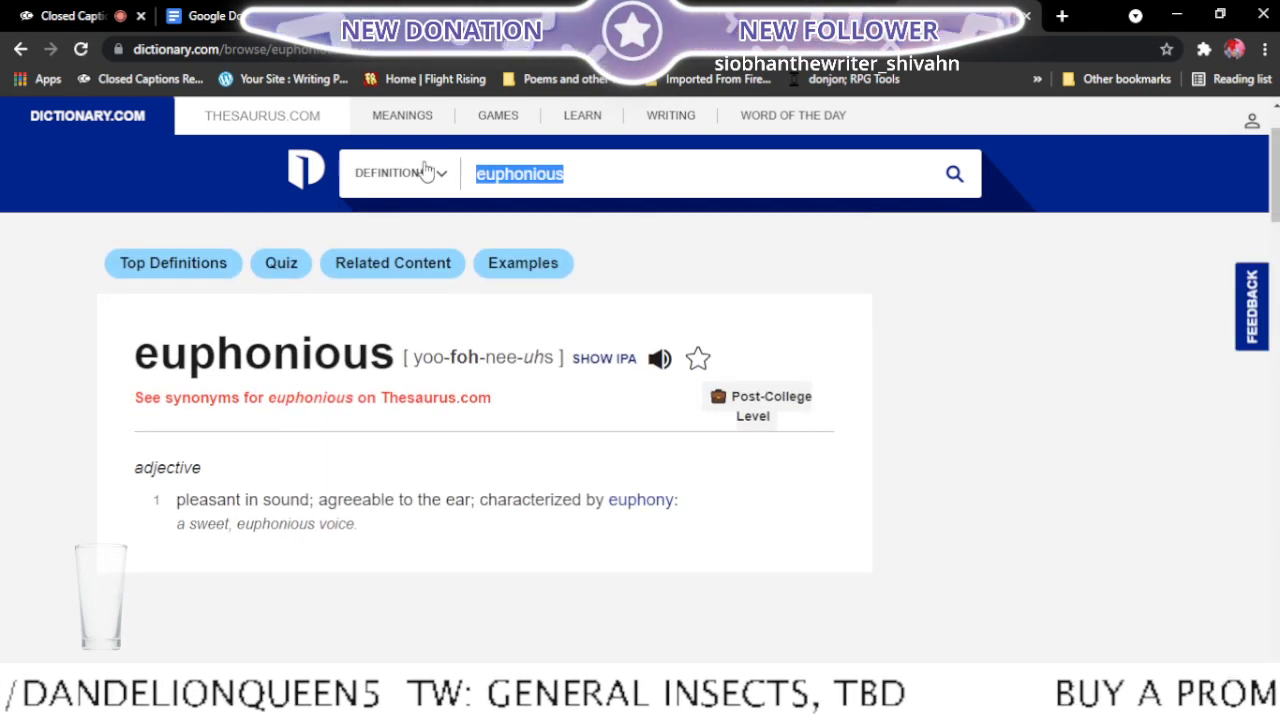
{"action": "left_click", "coordinate": [372, 10]}
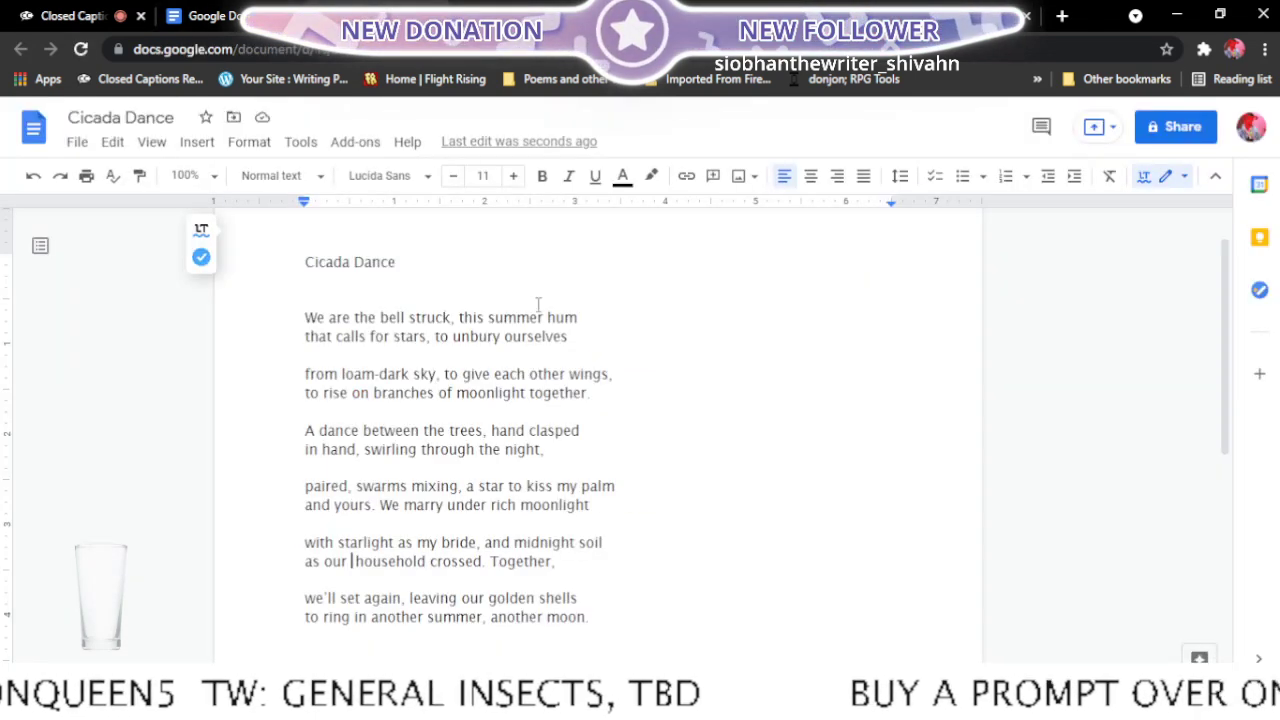
- Insert "euphonious" before "household" in the fifth stanza's second line
{"action": "type", "text": "eu"}
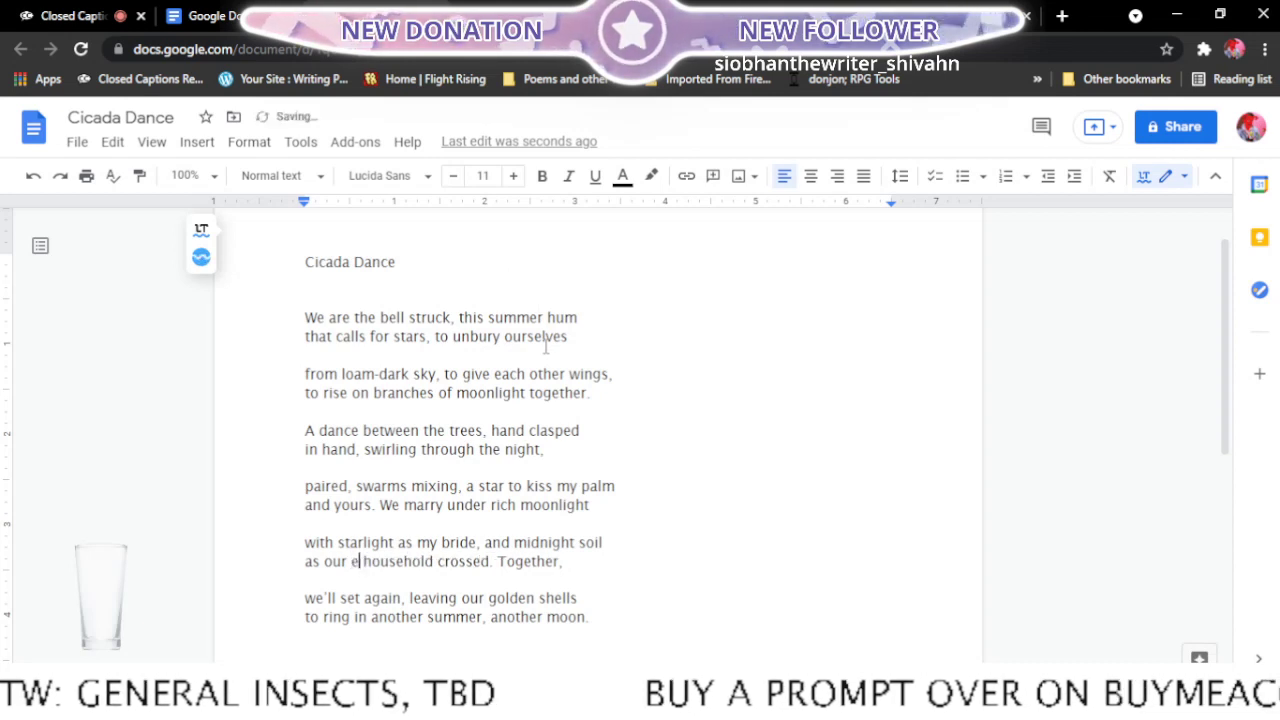
{"action": "type", "text": "phon"}
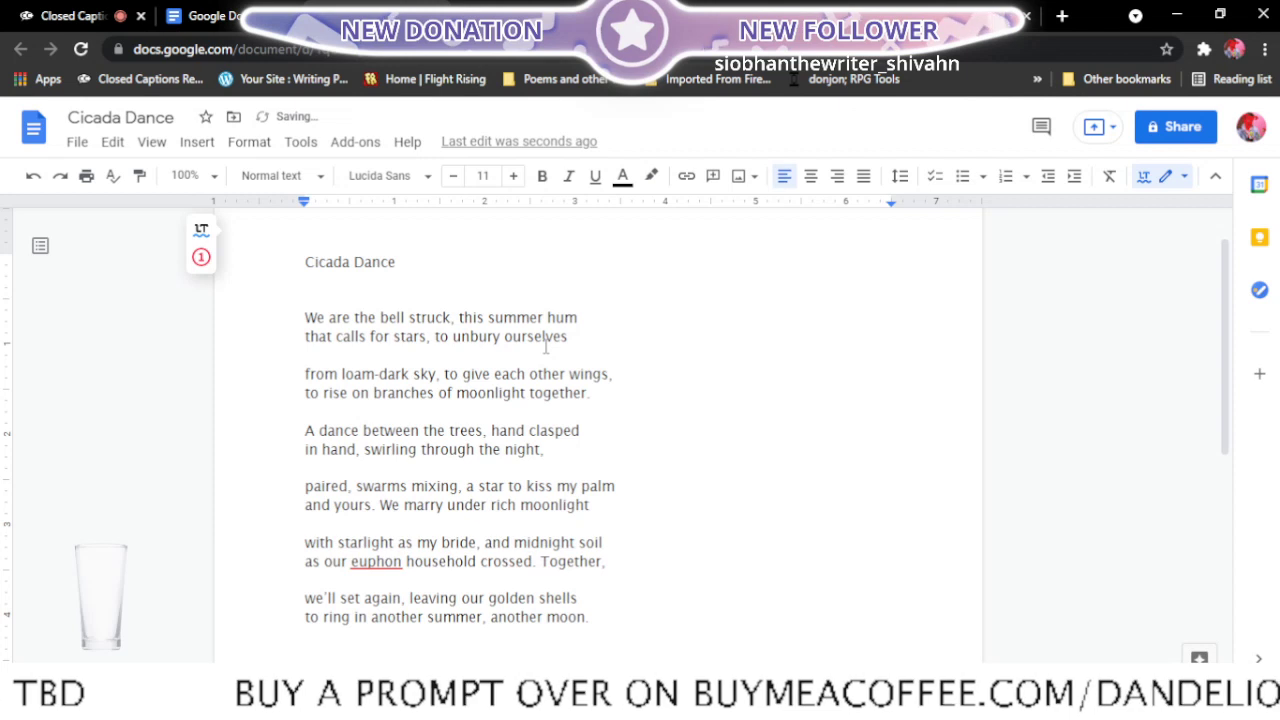
{"action": "type", "text": "ious"}
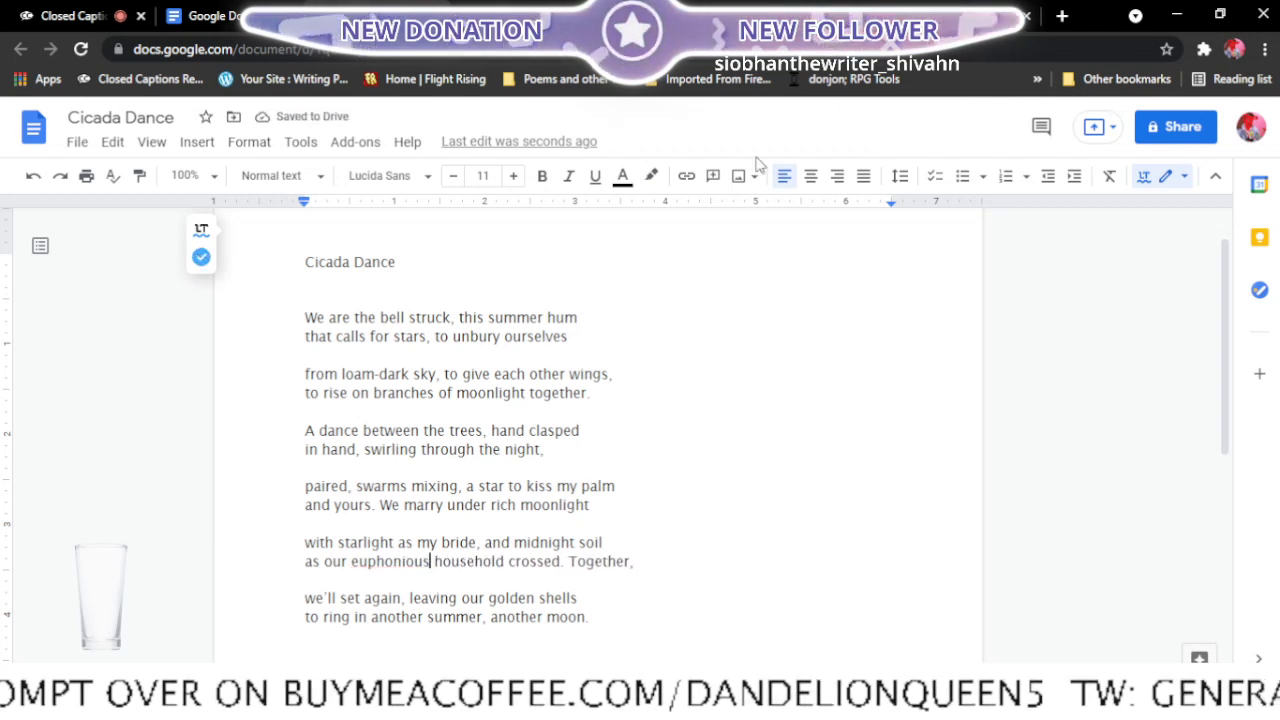
- Play the spoken pronunciation of "euphonious" on Dictionary.com and return to the Cicada Dance document
{"action": "left_click", "coordinate": [935, 16]}
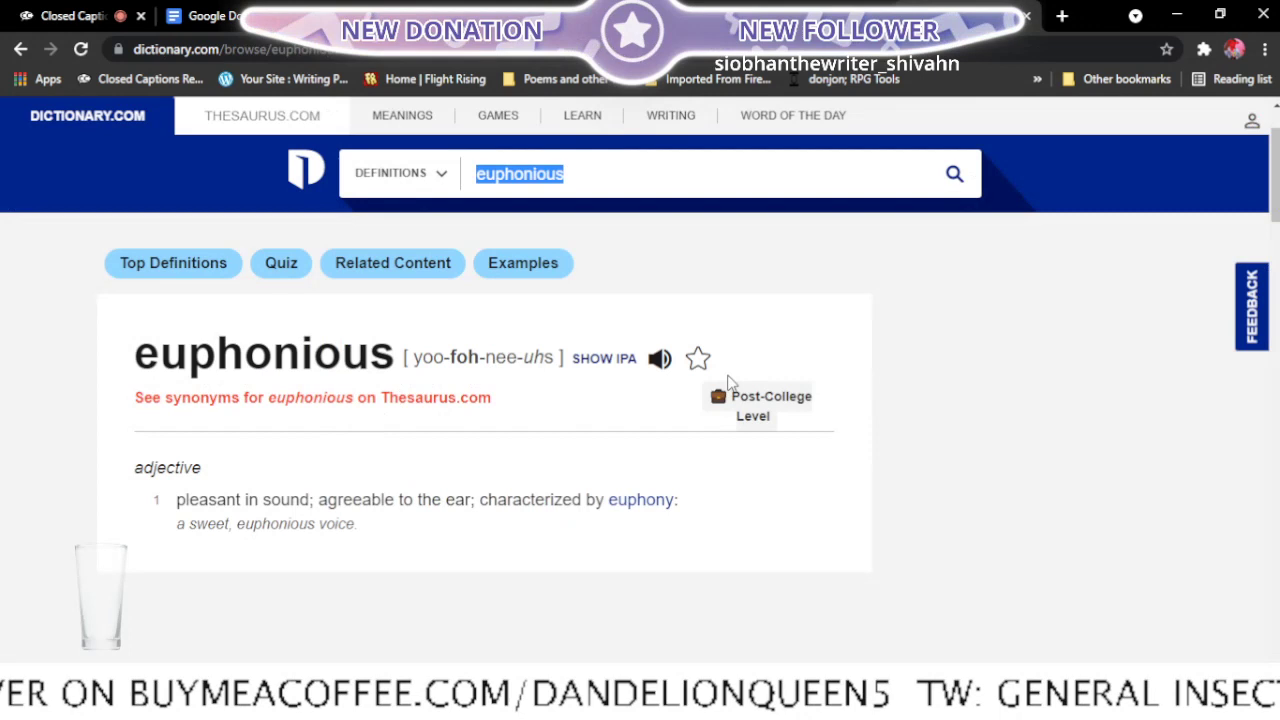
{"action": "left_click", "coordinate": [657, 362]}
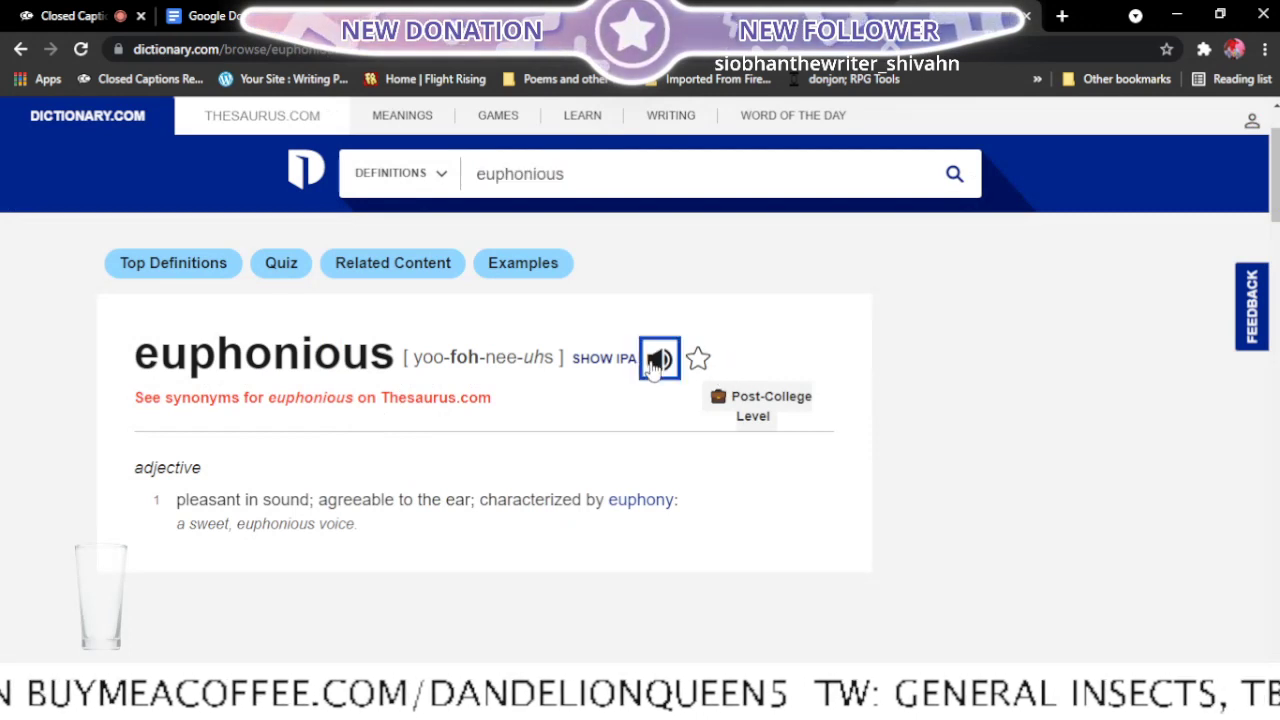
{"action": "left_click", "coordinate": [412, 8]}
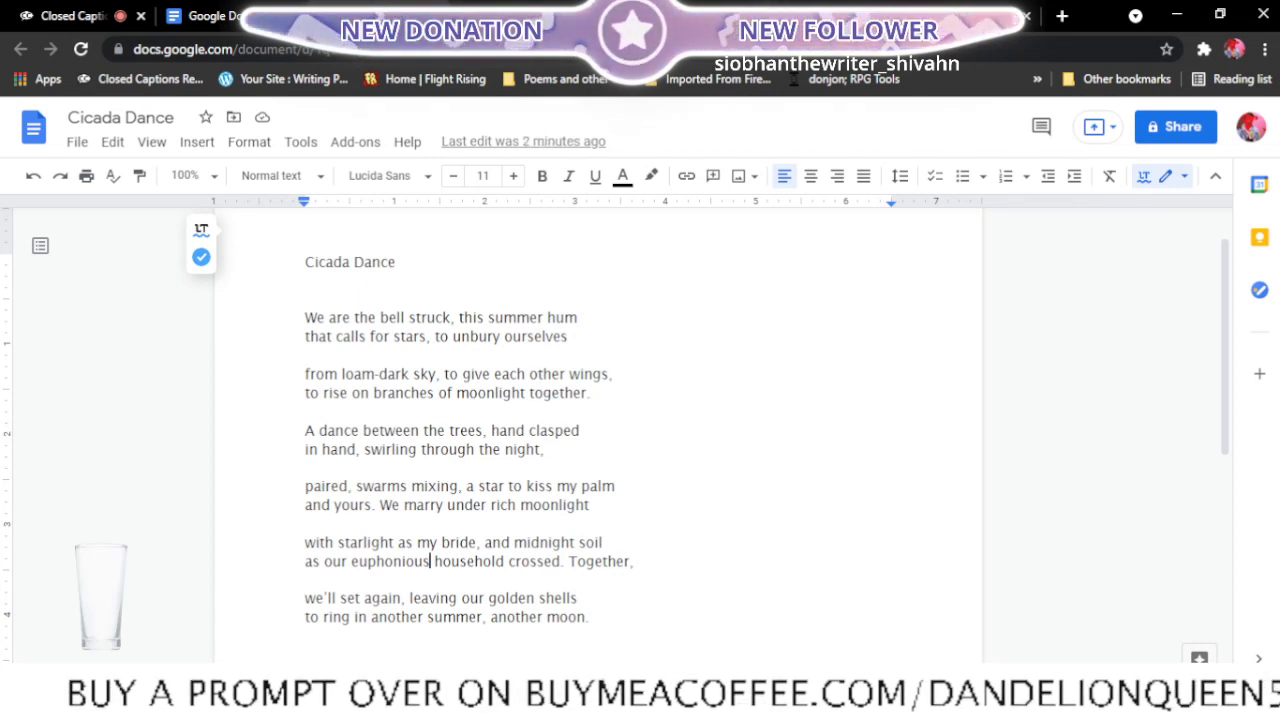
- Mark Cicada Dance with "<-ready" in the Final edits list and close the Cicada Dance document
{"action": "left_click", "coordinate": [541, 10]}
{"action": "left_click", "coordinate": [338, 394]}
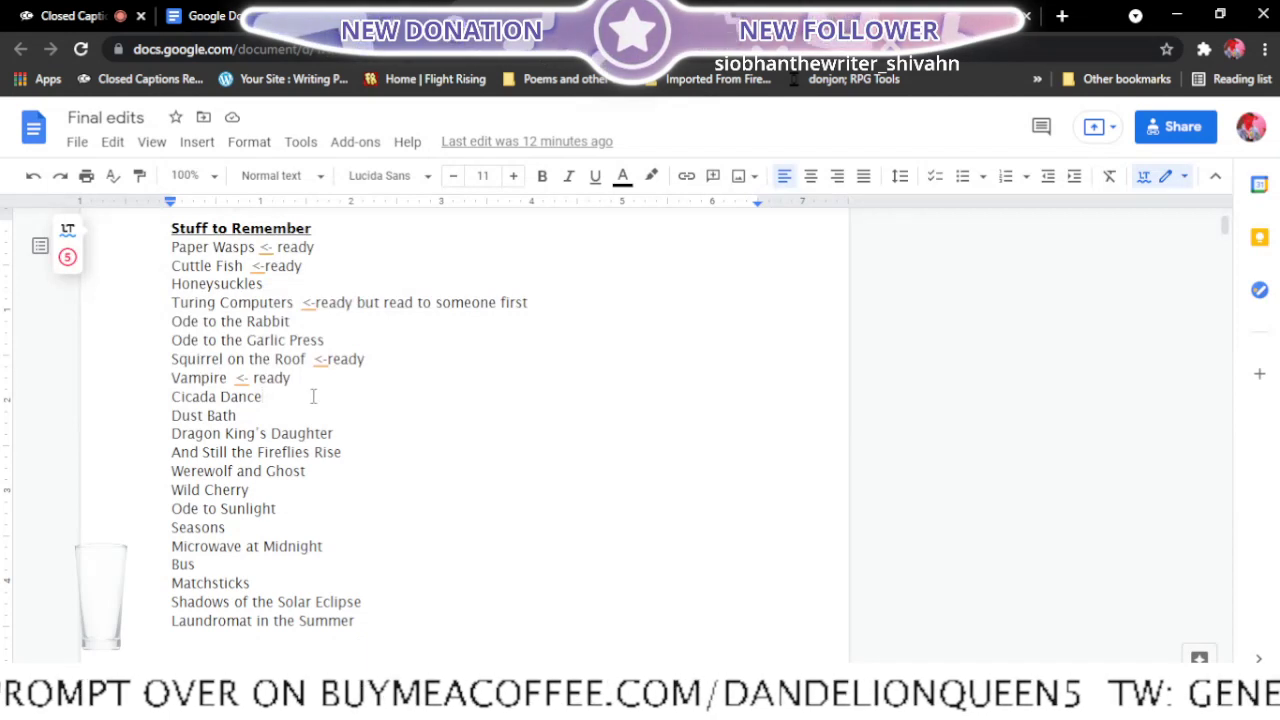
{"action": "type", "text": "<"}
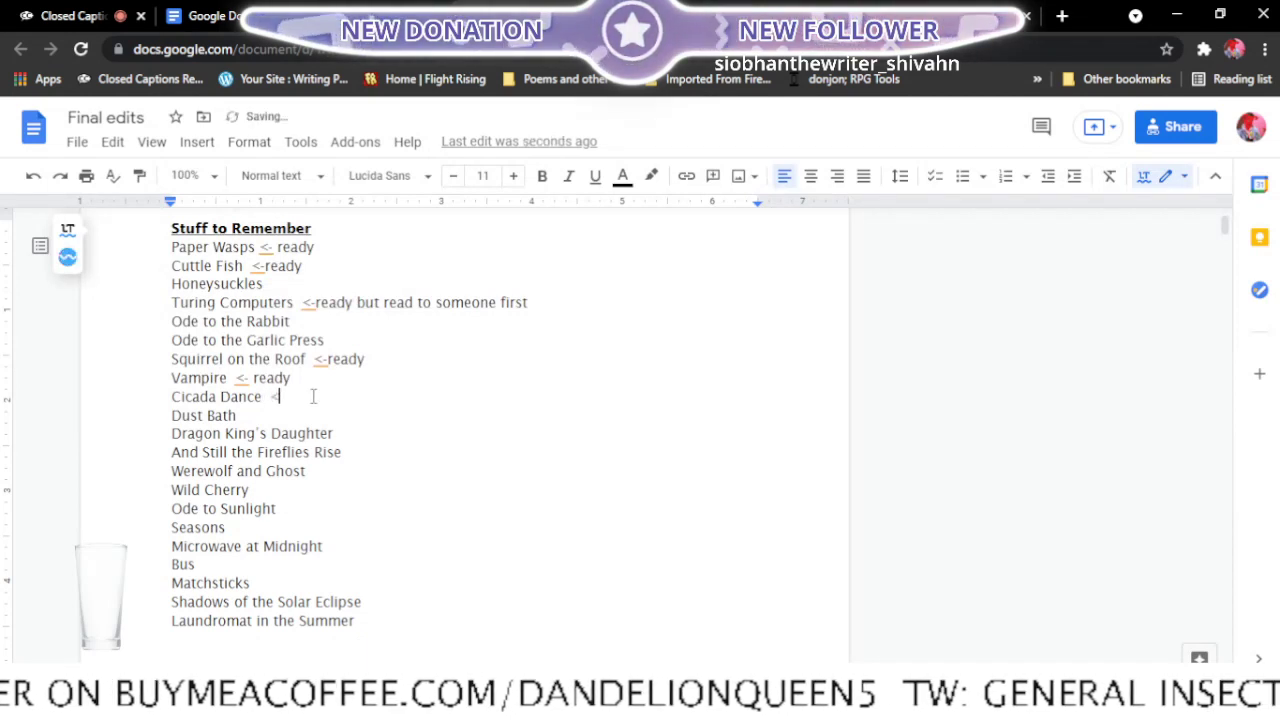
{"action": "type", "text": "-re"}
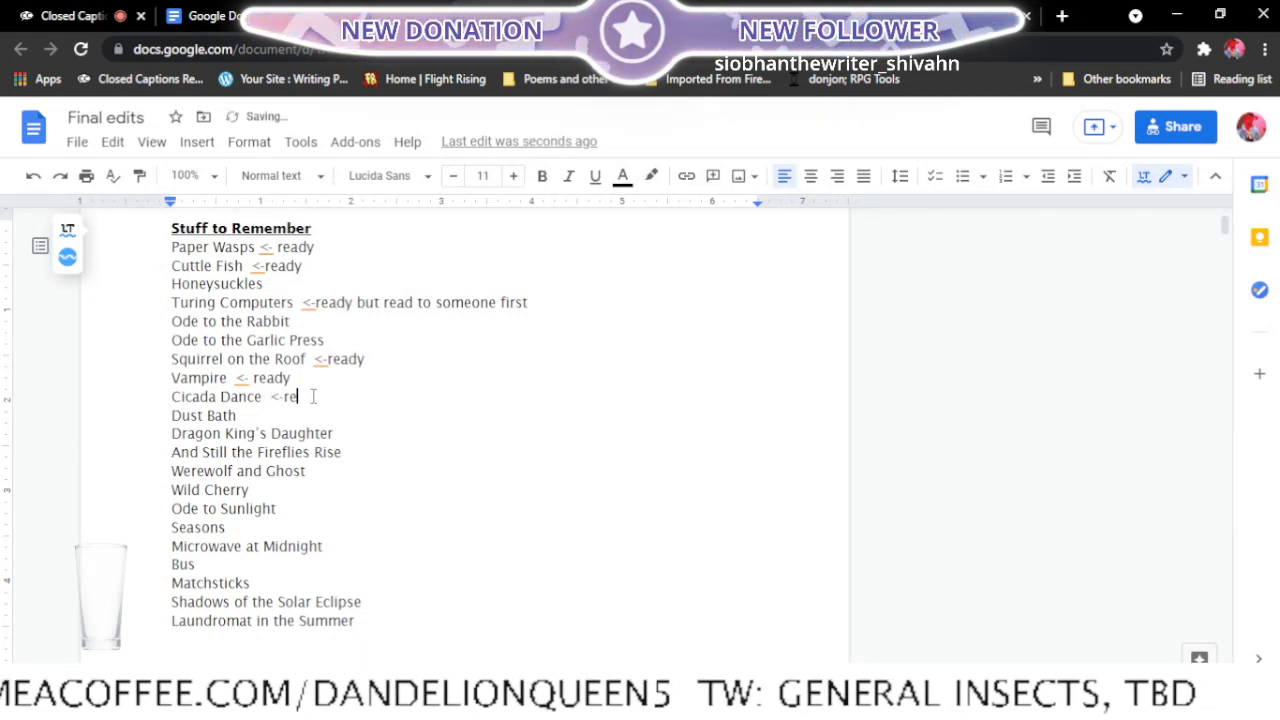
{"action": "type", "text": "ady"}
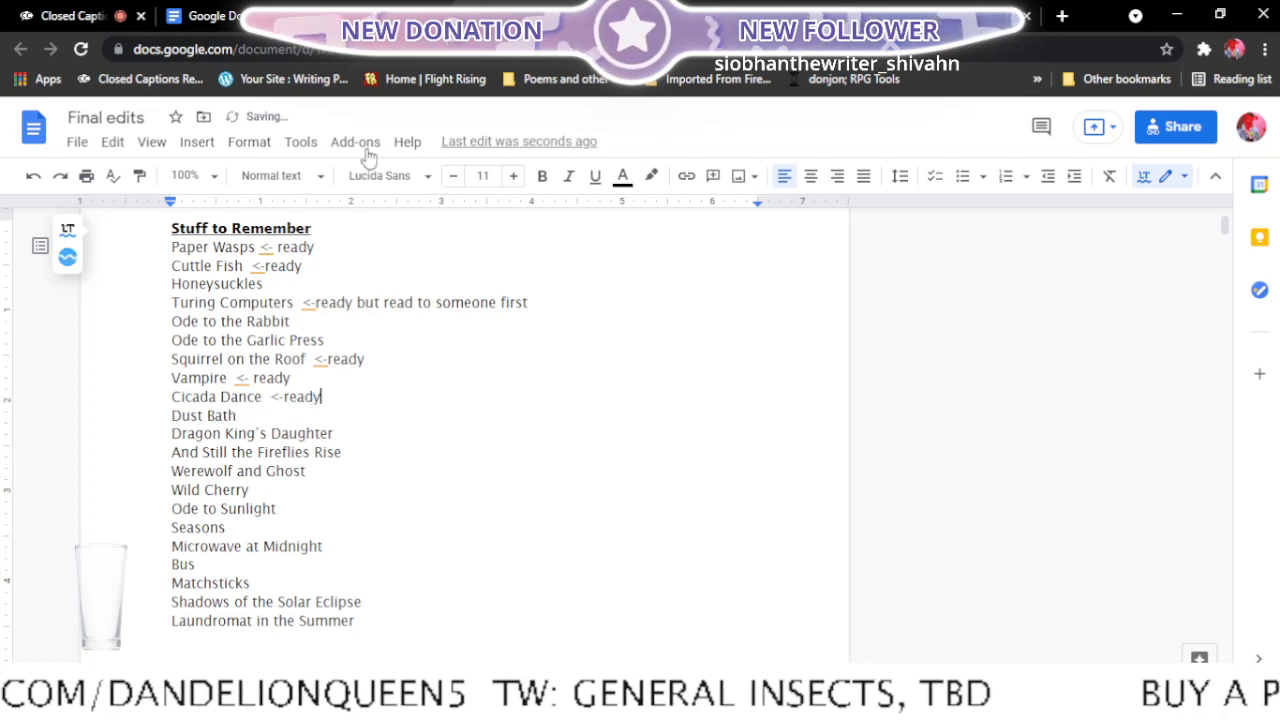
{"action": "left_click", "coordinate": [375, 9]}
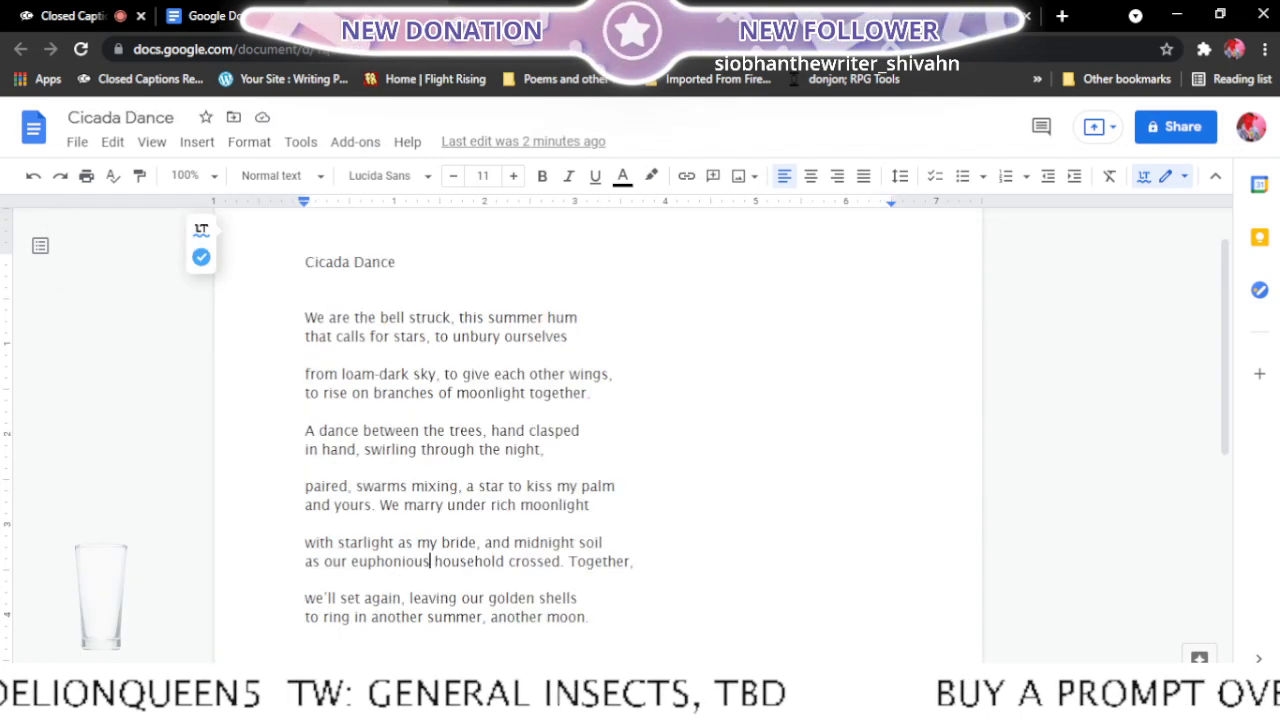
{"action": "left_click", "coordinate": [436, 16]}
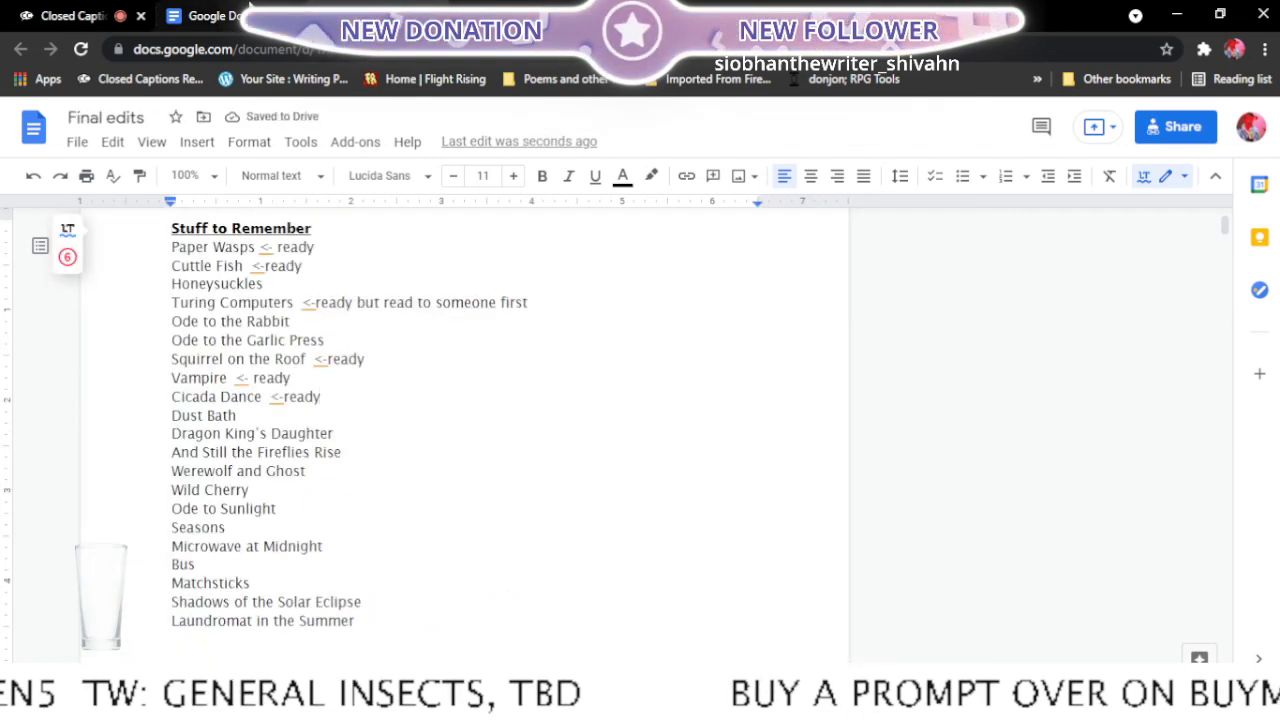
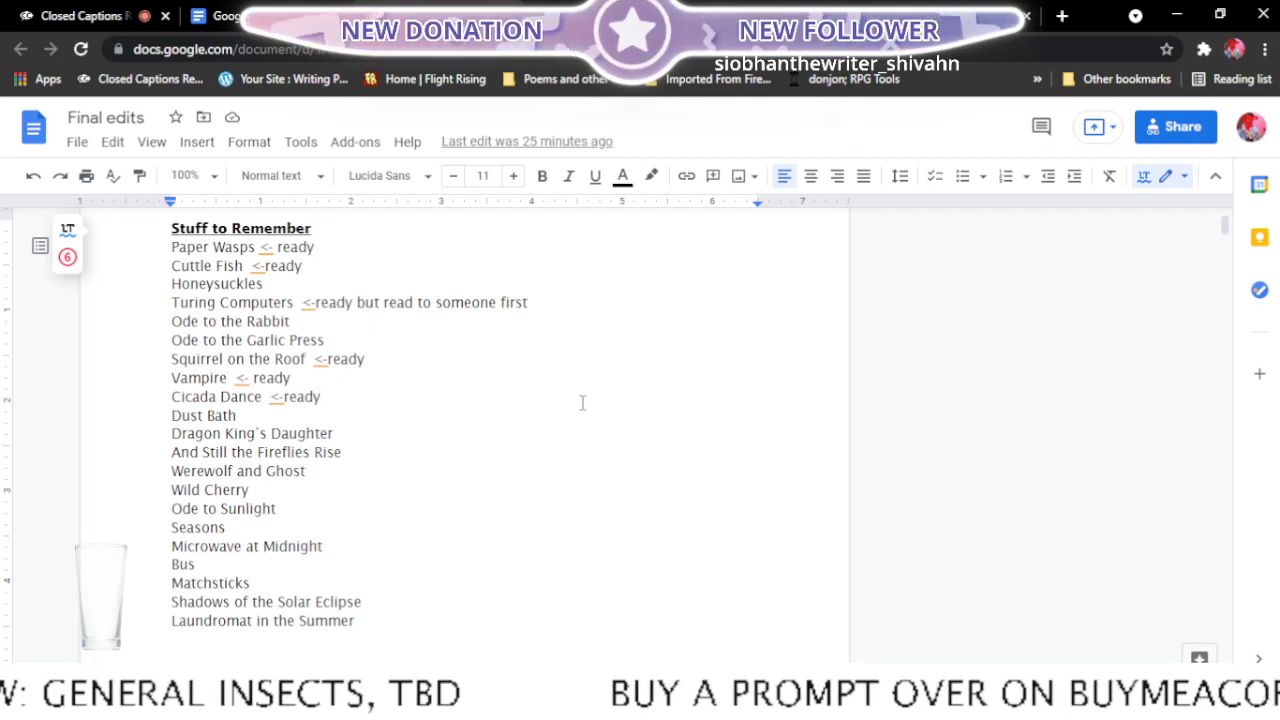
- Find the Dust Bath poem among the recent documents and open it in a new browser tab
{"action": "left_click", "coordinate": [244, 16]}
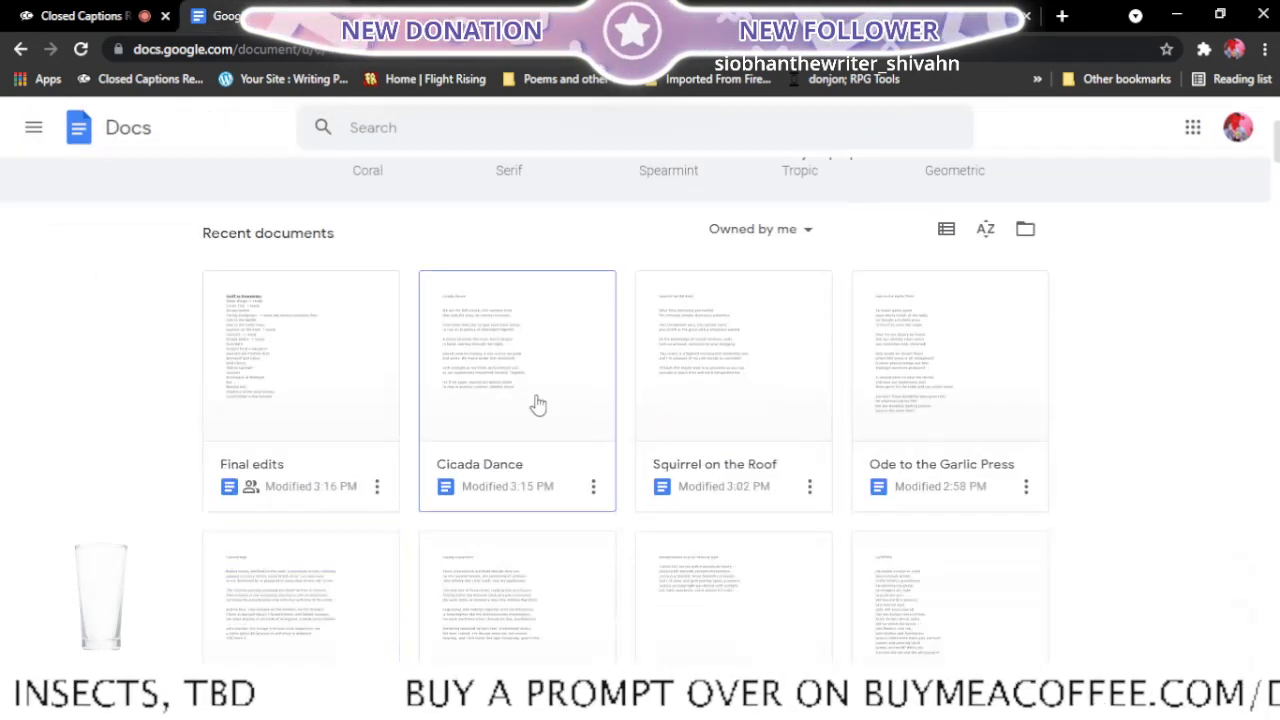
{"action": "scroll", "coordinate": [686, 480], "scroll_direction": "up", "scroll_amount": 3}
{"action": "scroll", "coordinate": [686, 480], "scroll_direction": "down", "scroll_amount": 3}
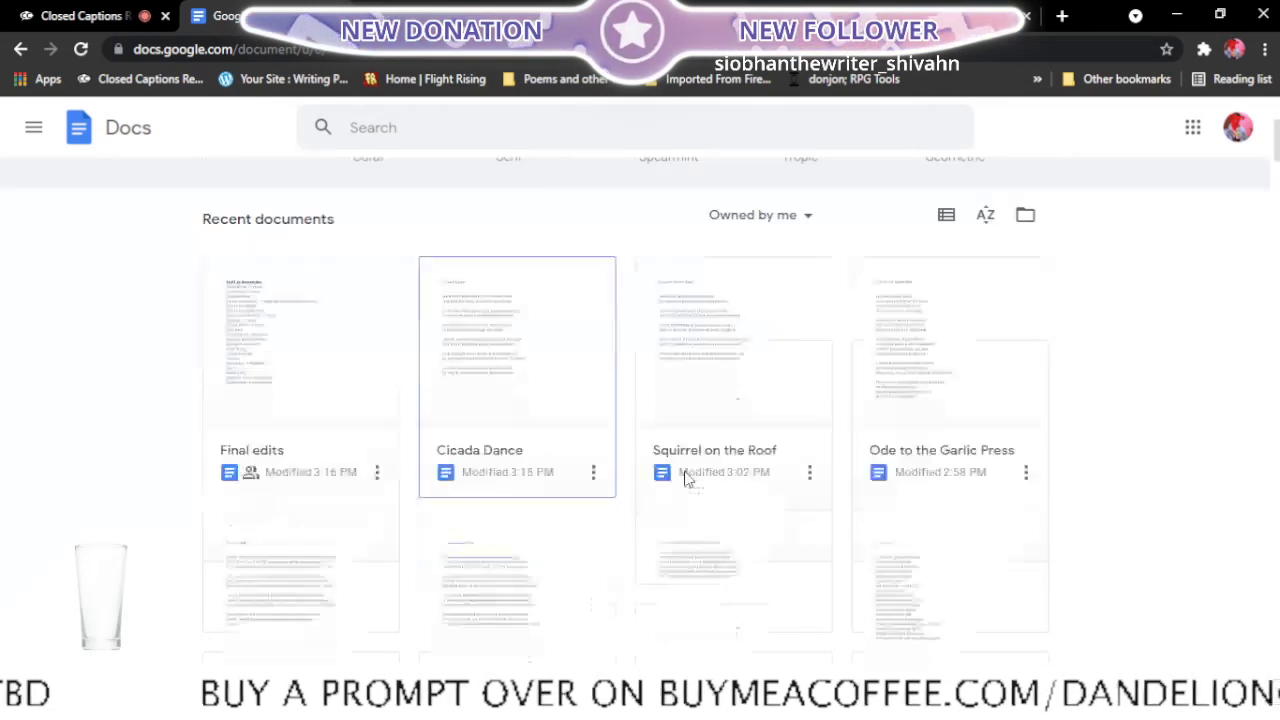
{"action": "scroll", "coordinate": [686, 480], "scroll_direction": "down", "scroll_amount": 5}
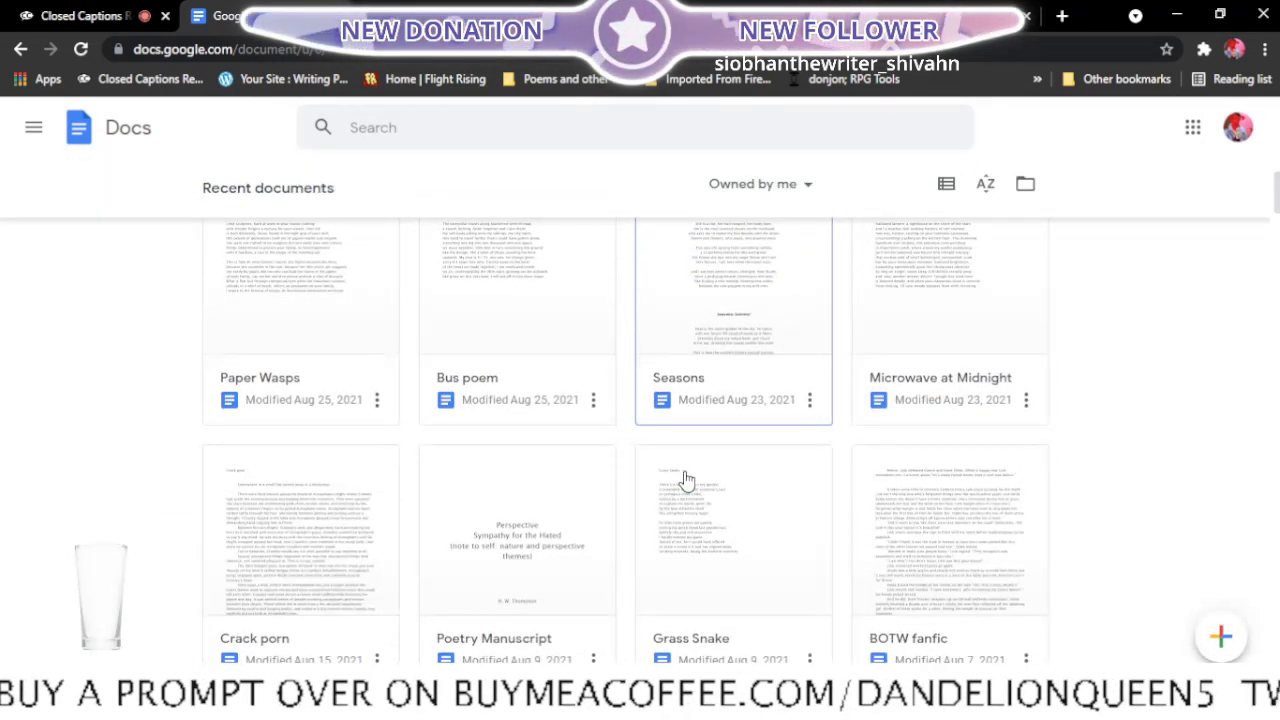
{"action": "scroll", "coordinate": [686, 480], "scroll_direction": "down", "scroll_amount": 2}
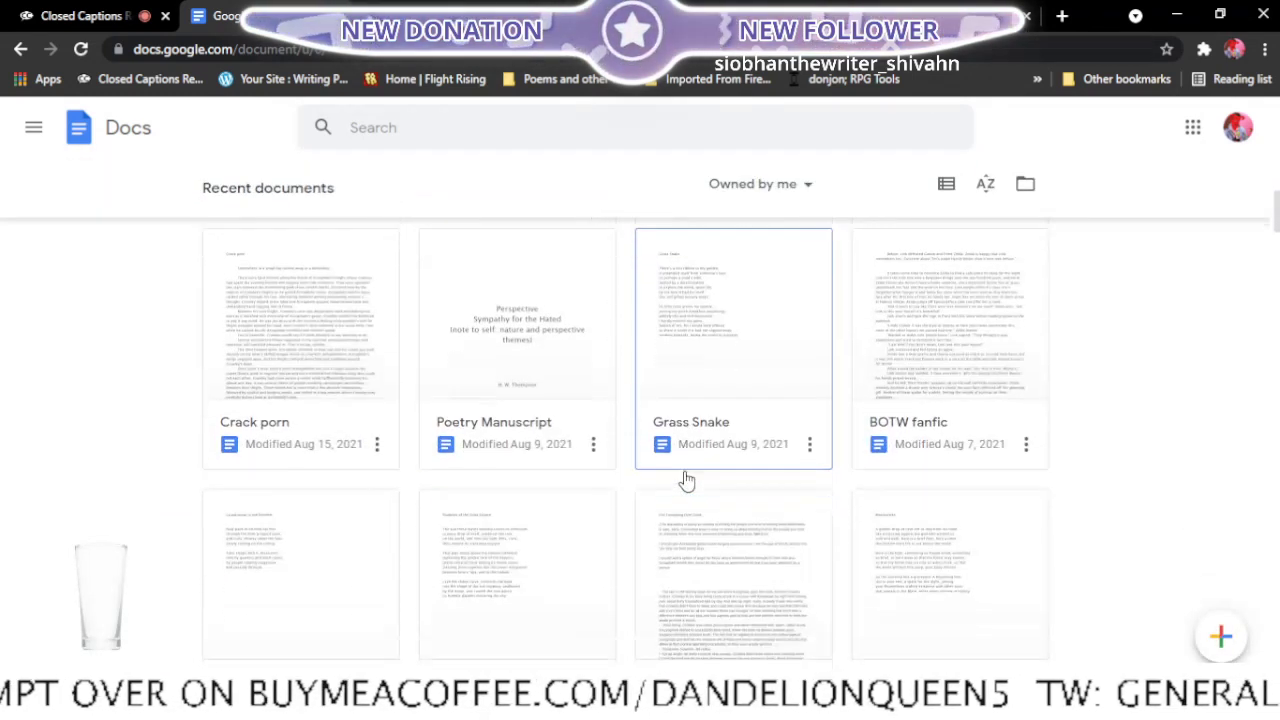
{"action": "scroll", "coordinate": [686, 480], "scroll_direction": "down", "scroll_amount": 5}
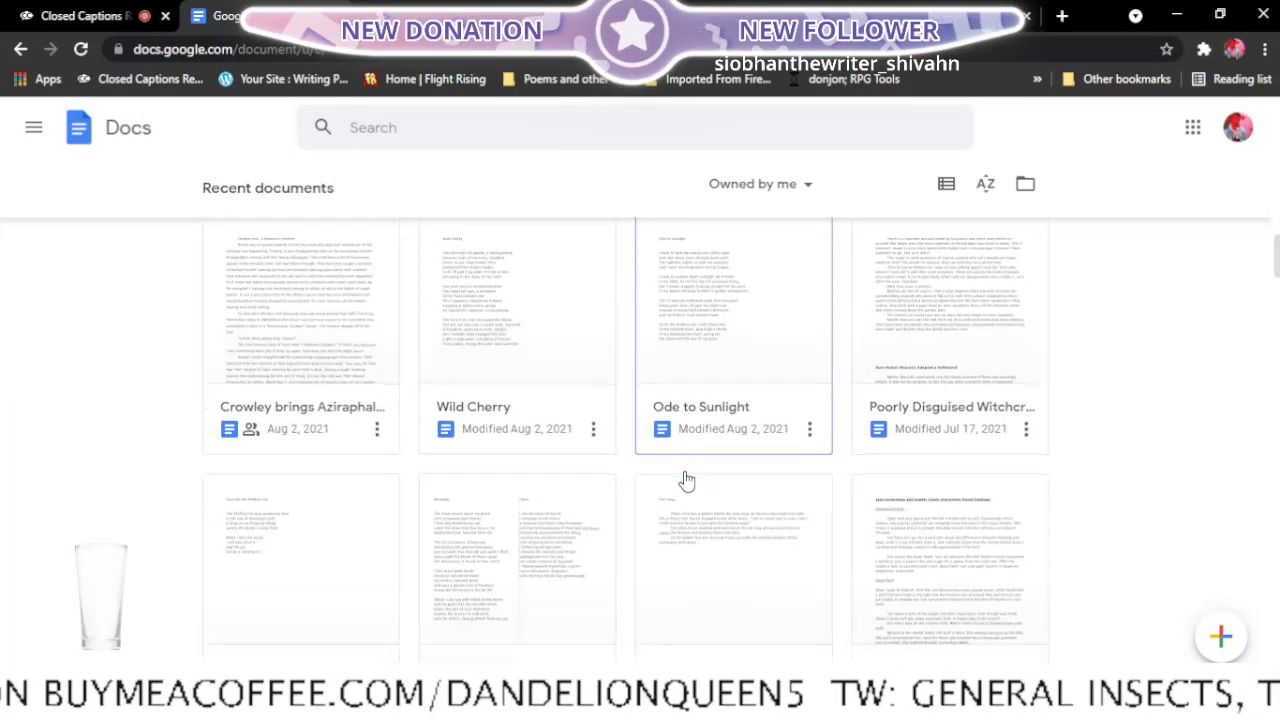
{"action": "scroll", "coordinate": [686, 480], "scroll_direction": "down", "scroll_amount": 3}
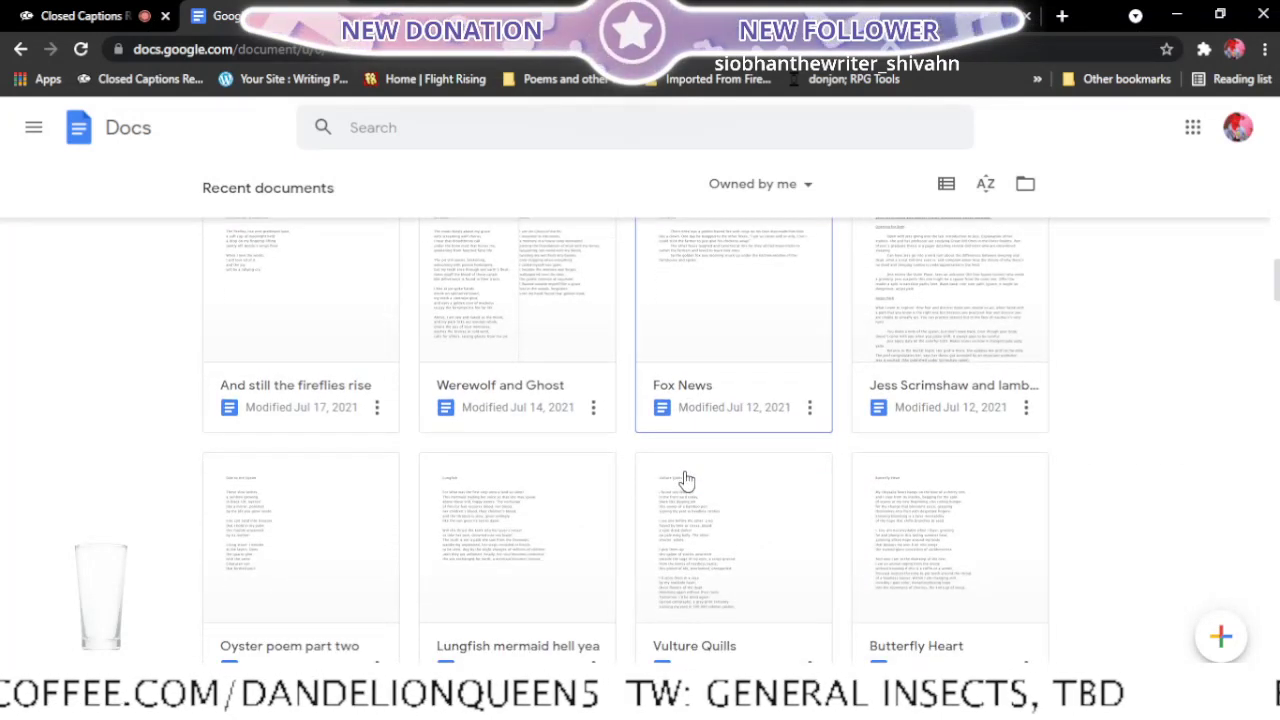
{"action": "scroll", "coordinate": [686, 480], "scroll_direction": "down", "scroll_amount": 4}
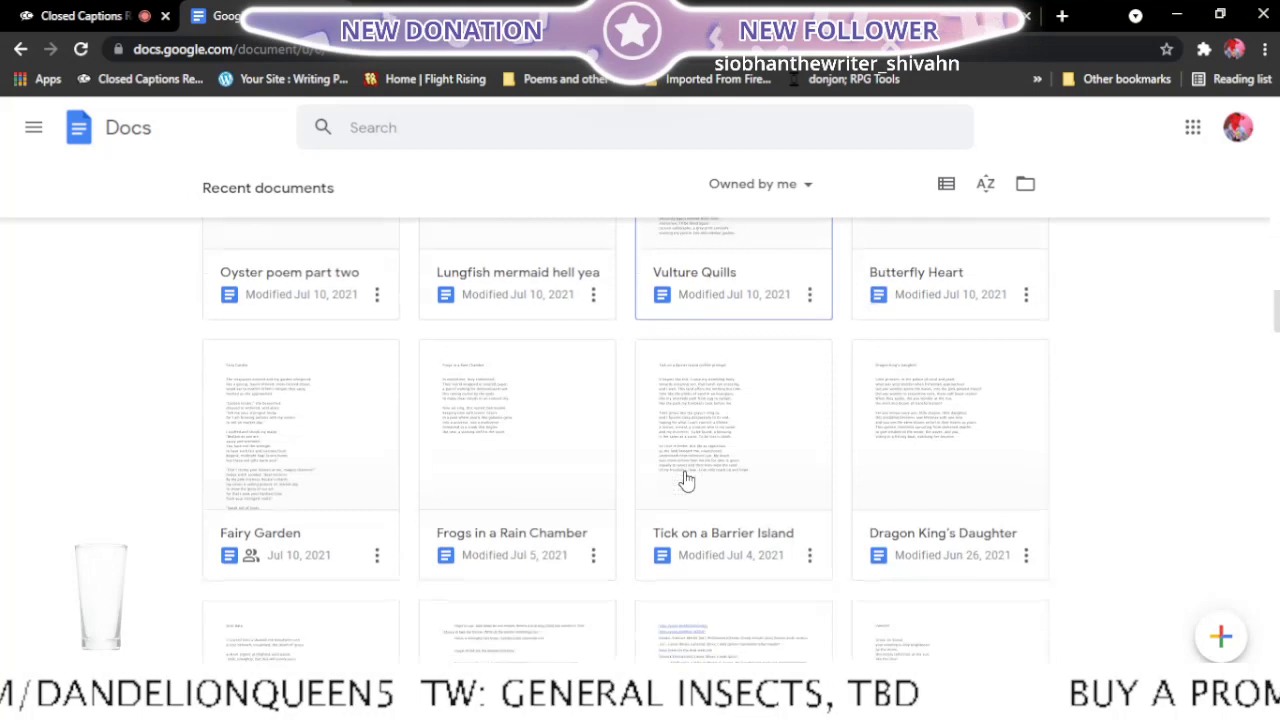
{"action": "scroll", "coordinate": [686, 480], "scroll_direction": "down", "scroll_amount": 1}
{"action": "scroll", "coordinate": [686, 480], "scroll_direction": "down", "scroll_amount": 2}
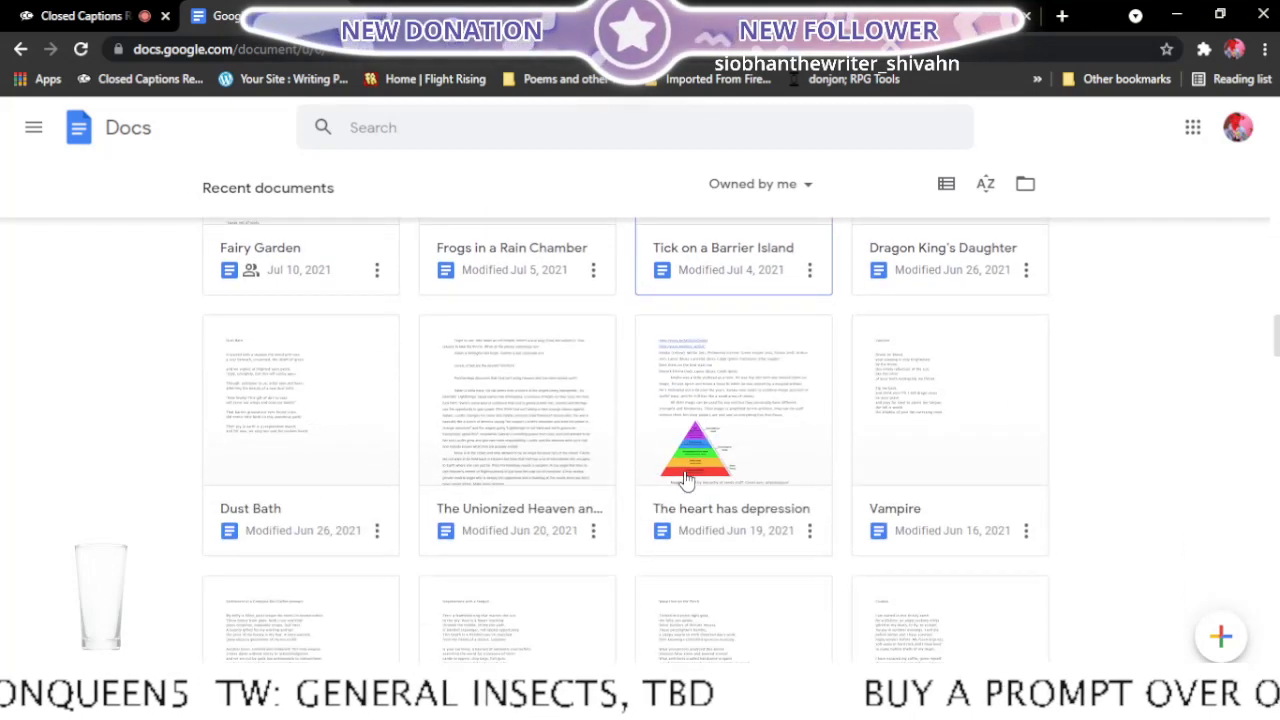
{"action": "right_click", "coordinate": [298, 528]}
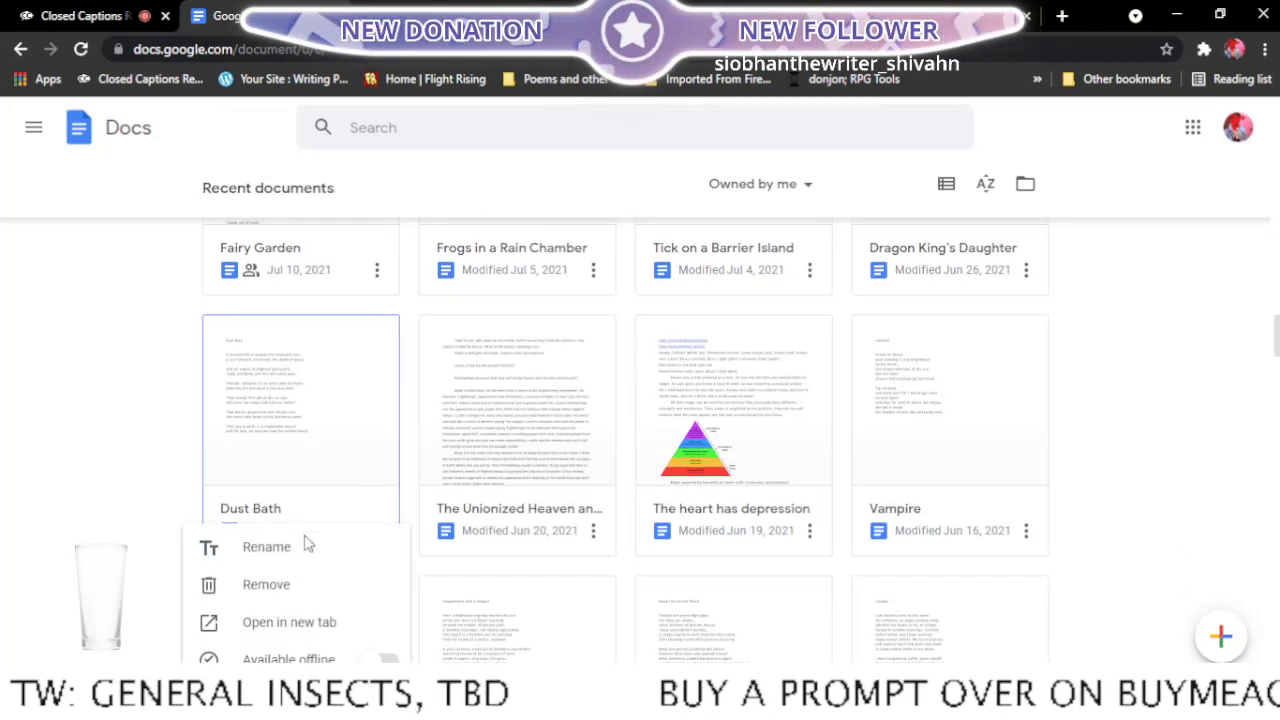
{"action": "left_click", "coordinate": [305, 622]}
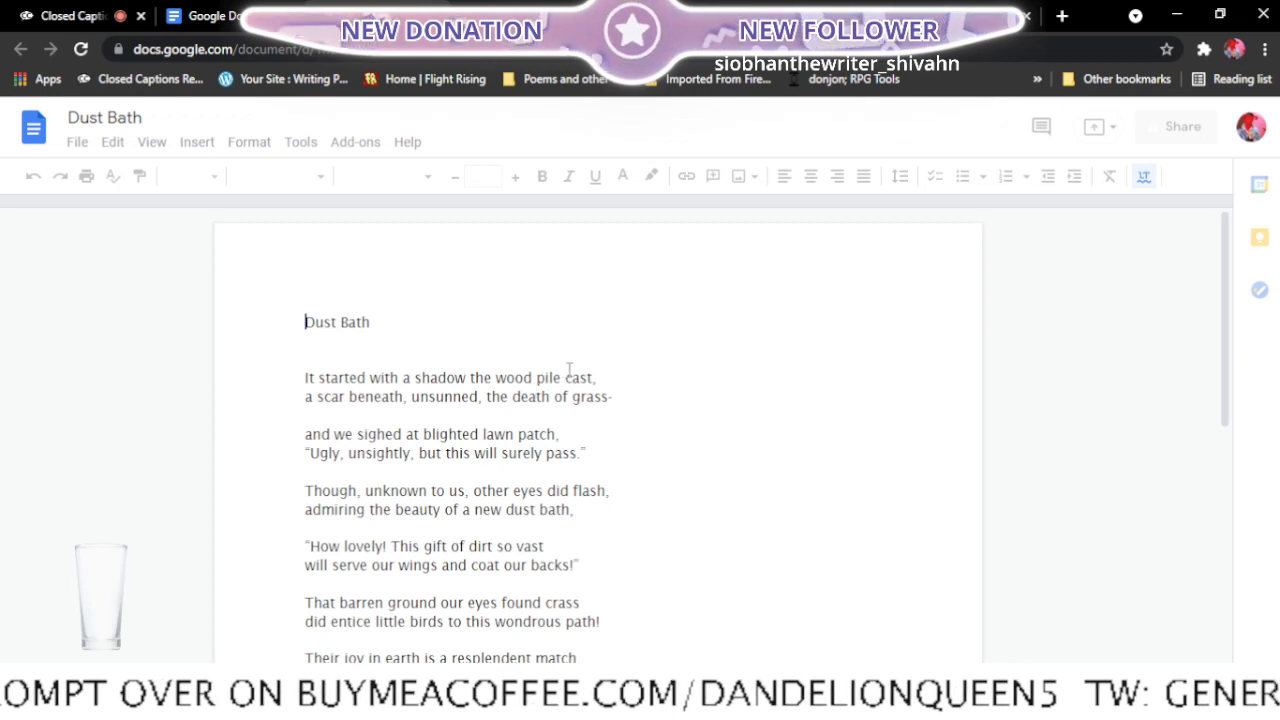
- Read through Dust Bath and replace the comma after "a new dust bath" in the third stanza with a period
{"action": "scroll", "coordinate": [694, 391], "scroll_direction": "down", "scroll_amount": 2}
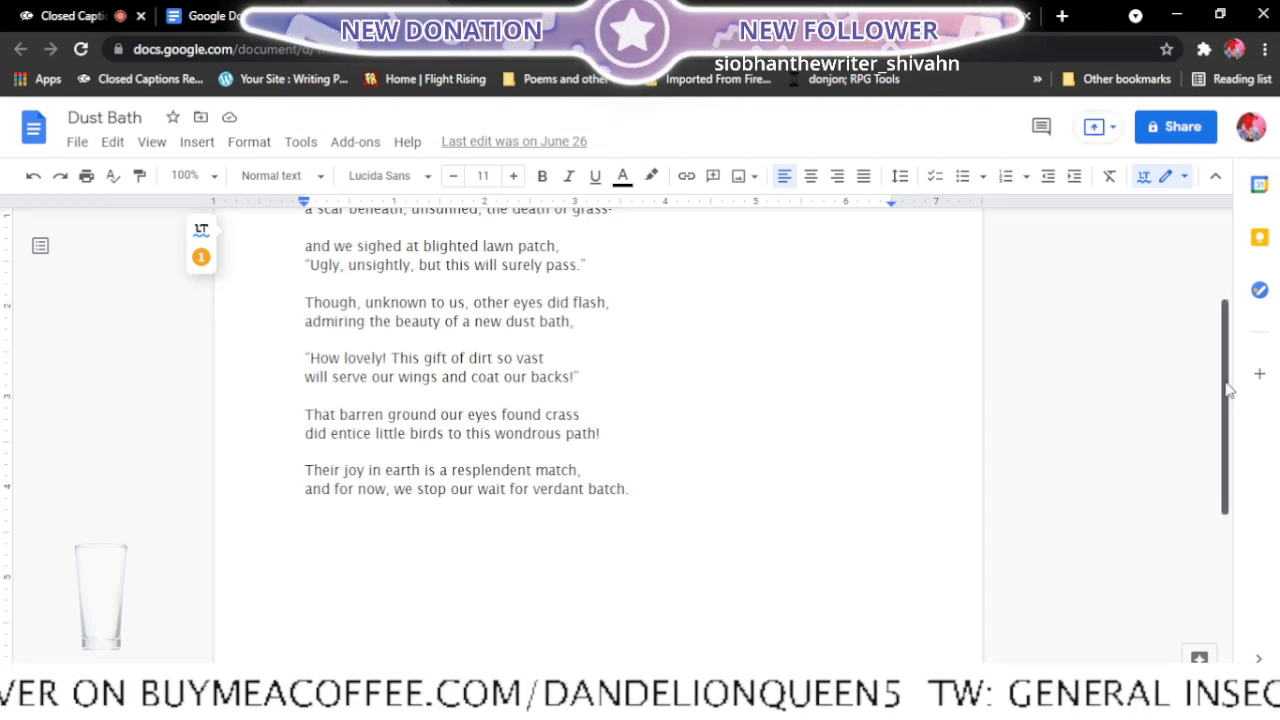
{"action": "left_click_drag", "start_coordinate": [1229, 380], "coordinate": [1226, 342]}
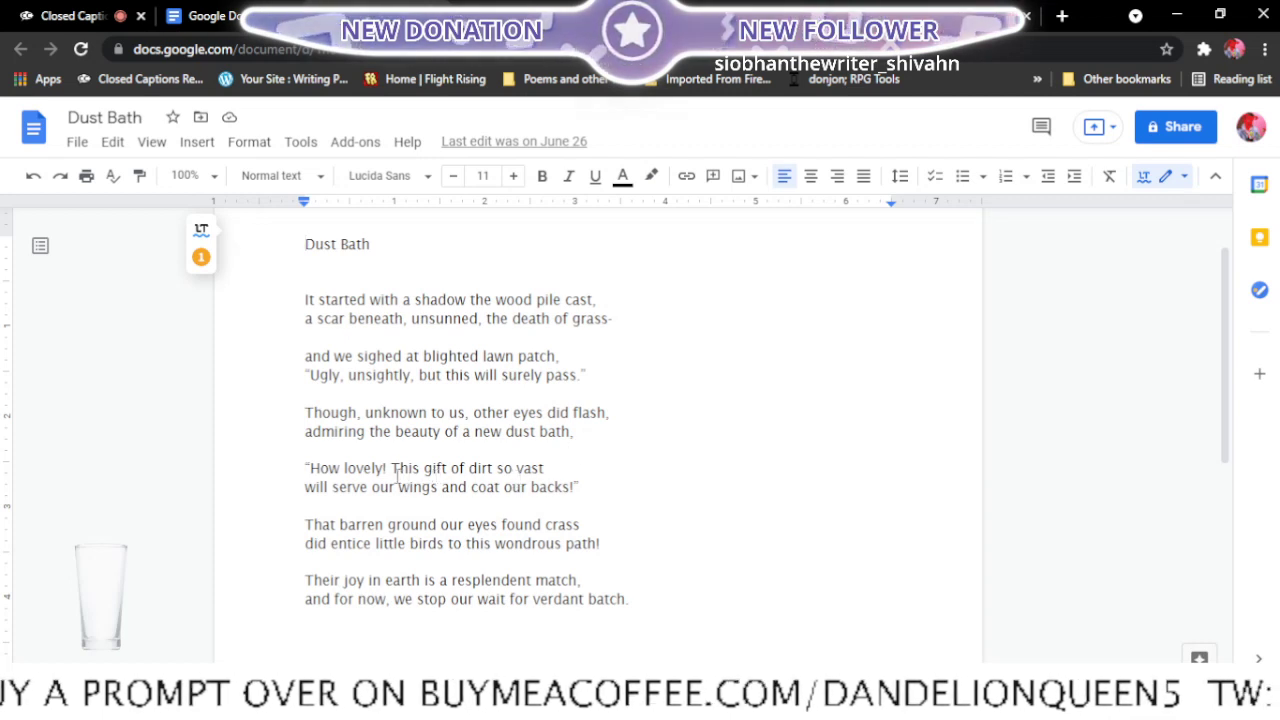
{"action": "left_click", "coordinate": [575, 432]}
{"action": "key", "text": "BackSpace"}
{"action": "type", "text": "."}
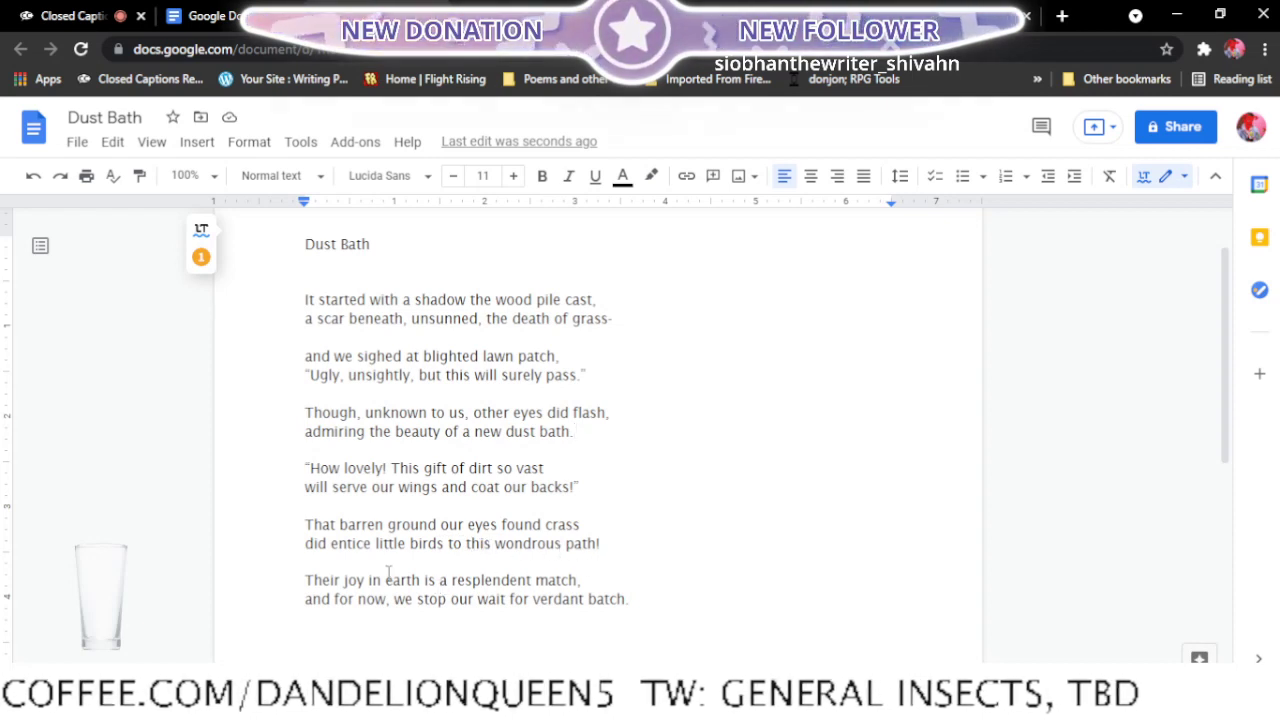
{"action": "scroll", "coordinate": [493, 437], "scroll_direction": "down", "scroll_amount": 1}
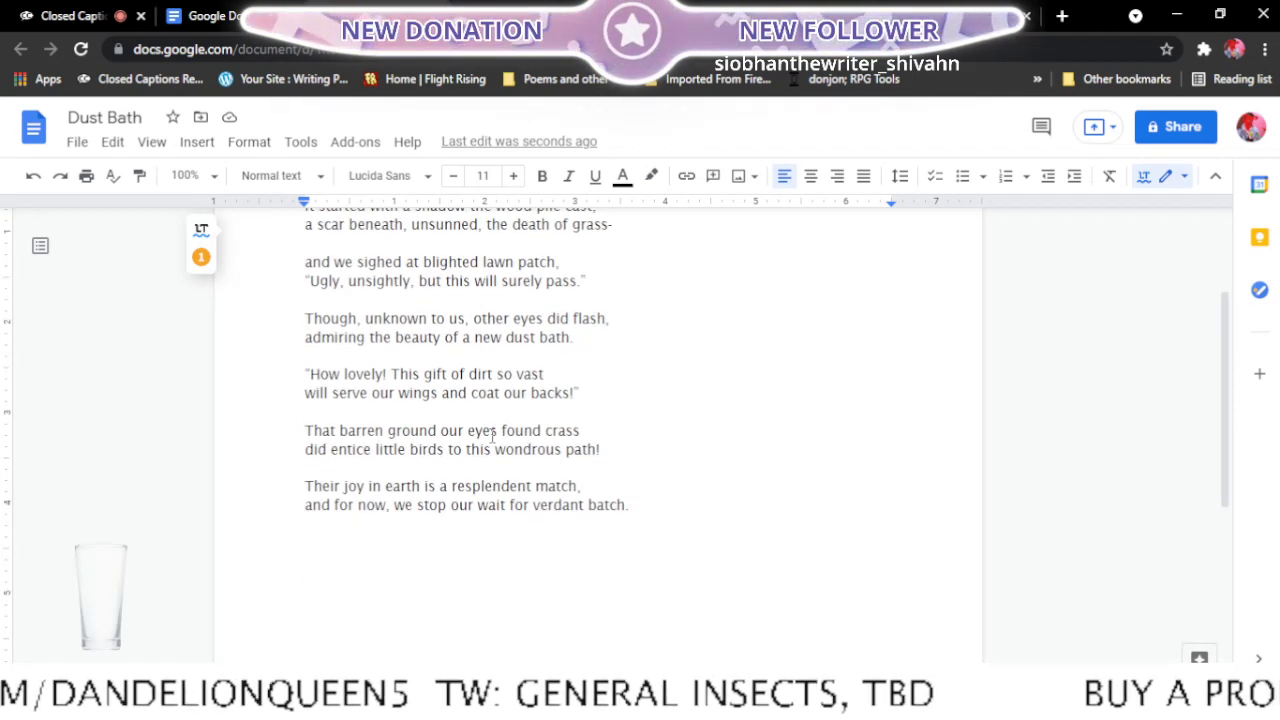
{"action": "scroll", "coordinate": [493, 437], "scroll_direction": "up", "scroll_amount": 1}
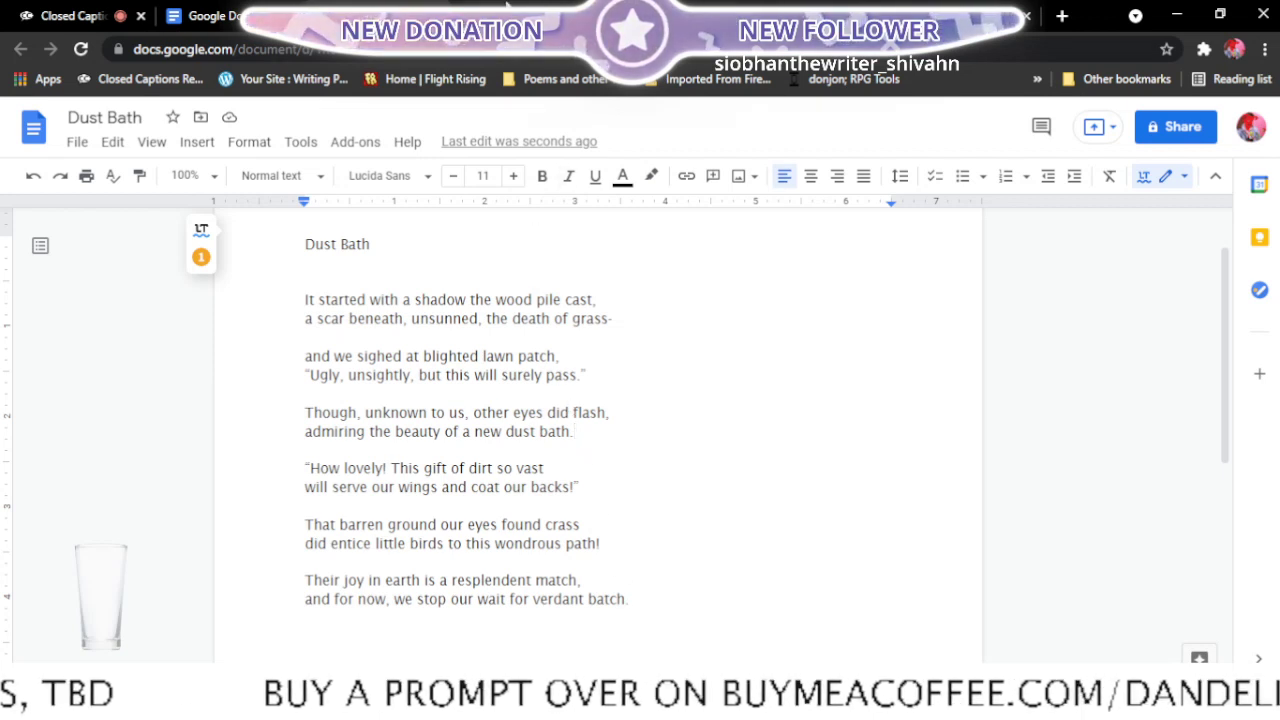
- Mark Dust Bath with "<-ready" in the Final edits list and close the Dust Bath document
{"action": "left_click", "coordinate": [507, 7]}
{"action": "left_click", "coordinate": [279, 414]}
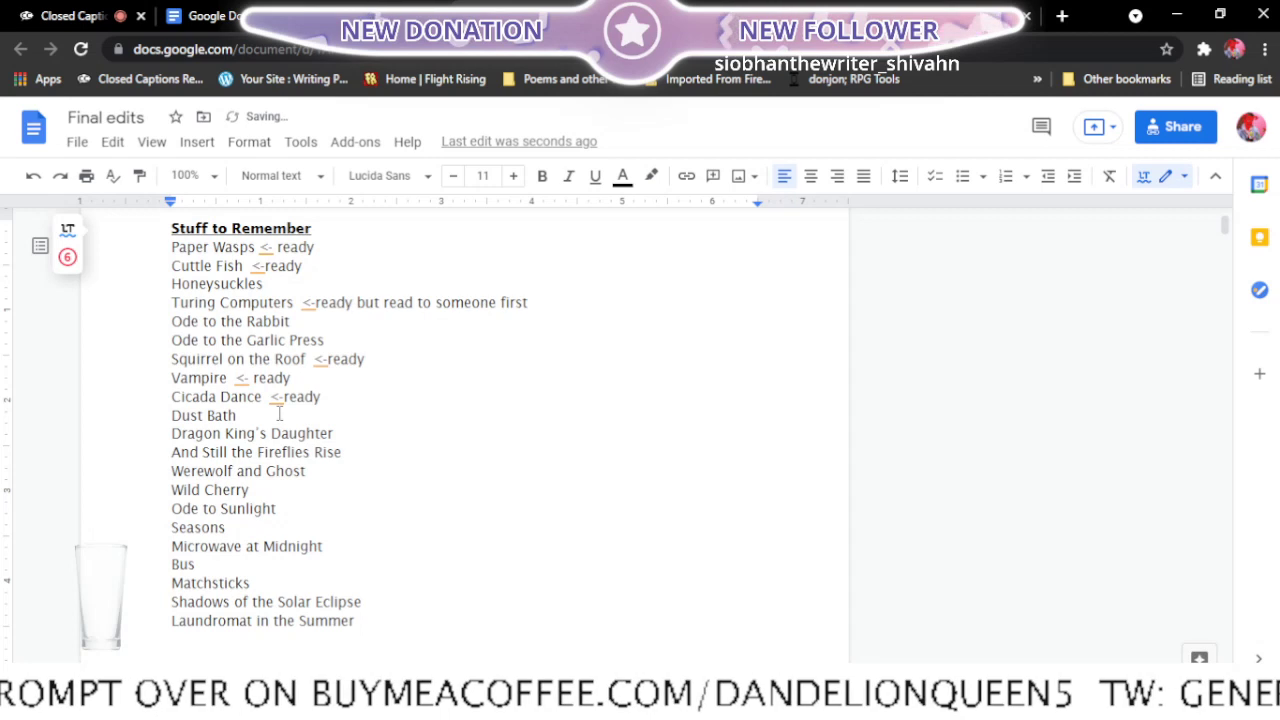
{"action": "type", "text": "<-read"}
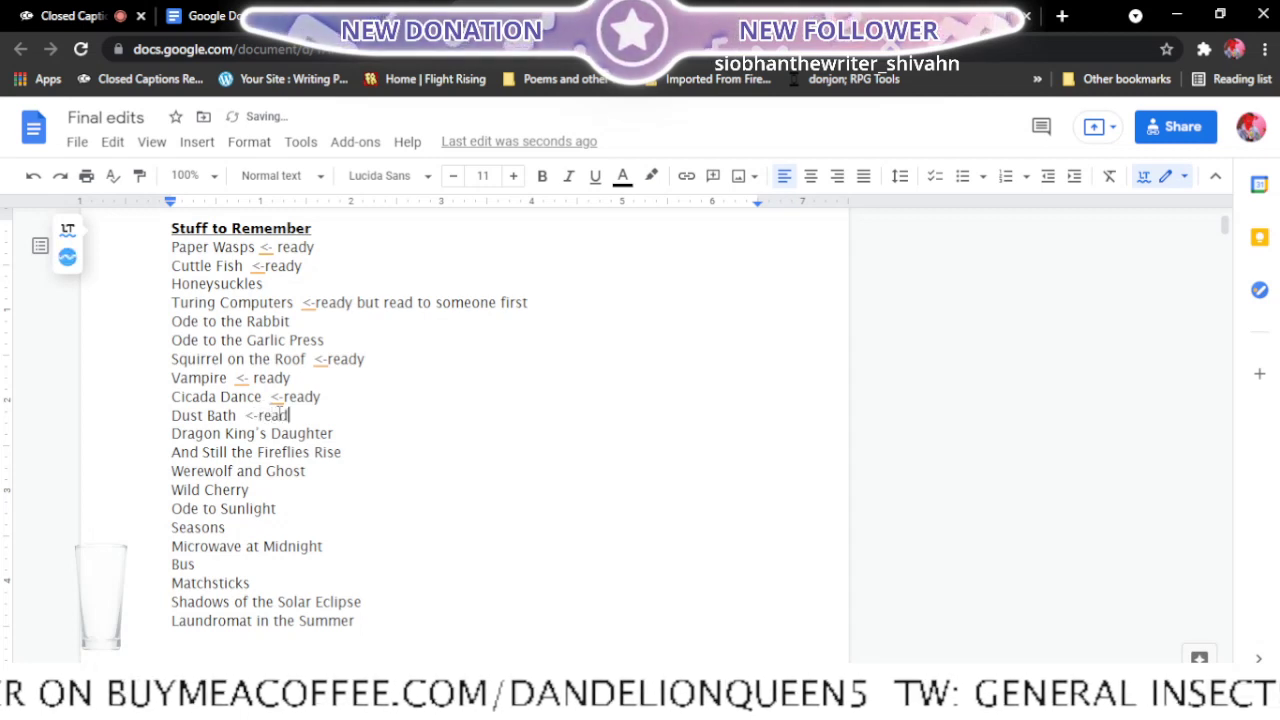
{"action": "type", "text": "y"}
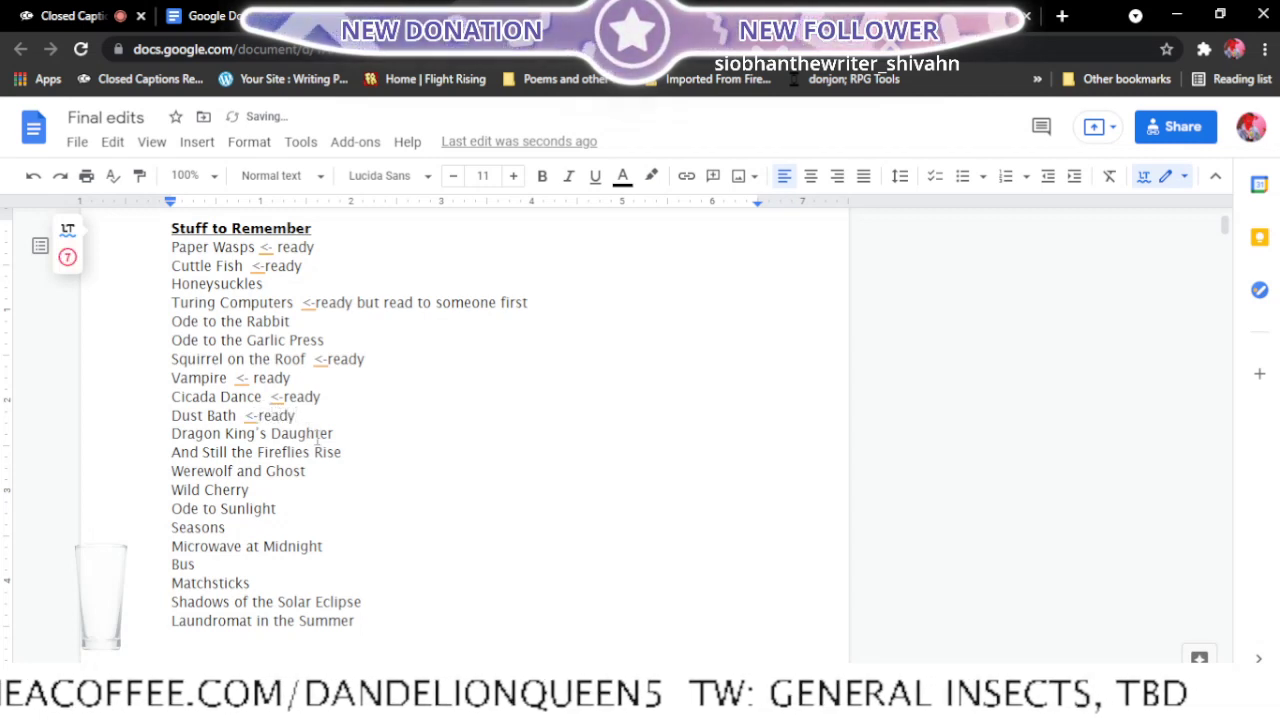
{"action": "left_click", "coordinate": [390, 15]}
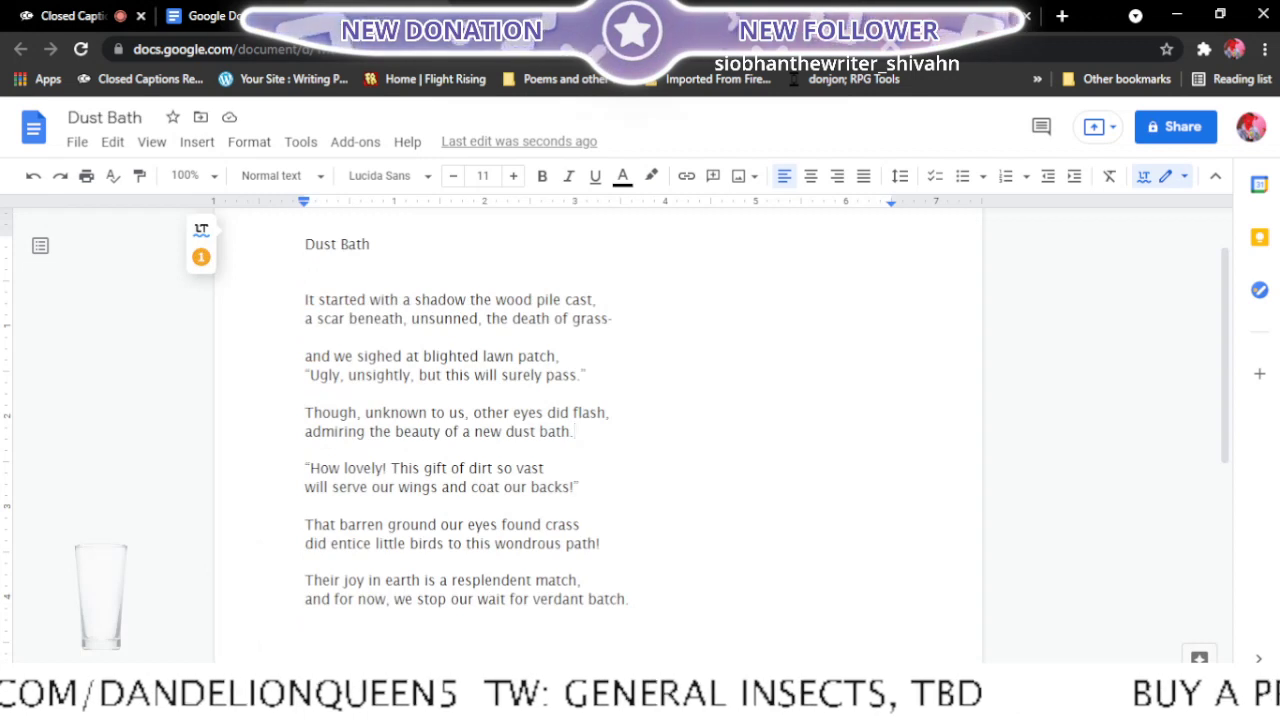
{"action": "left_click", "coordinate": [236, 13]}
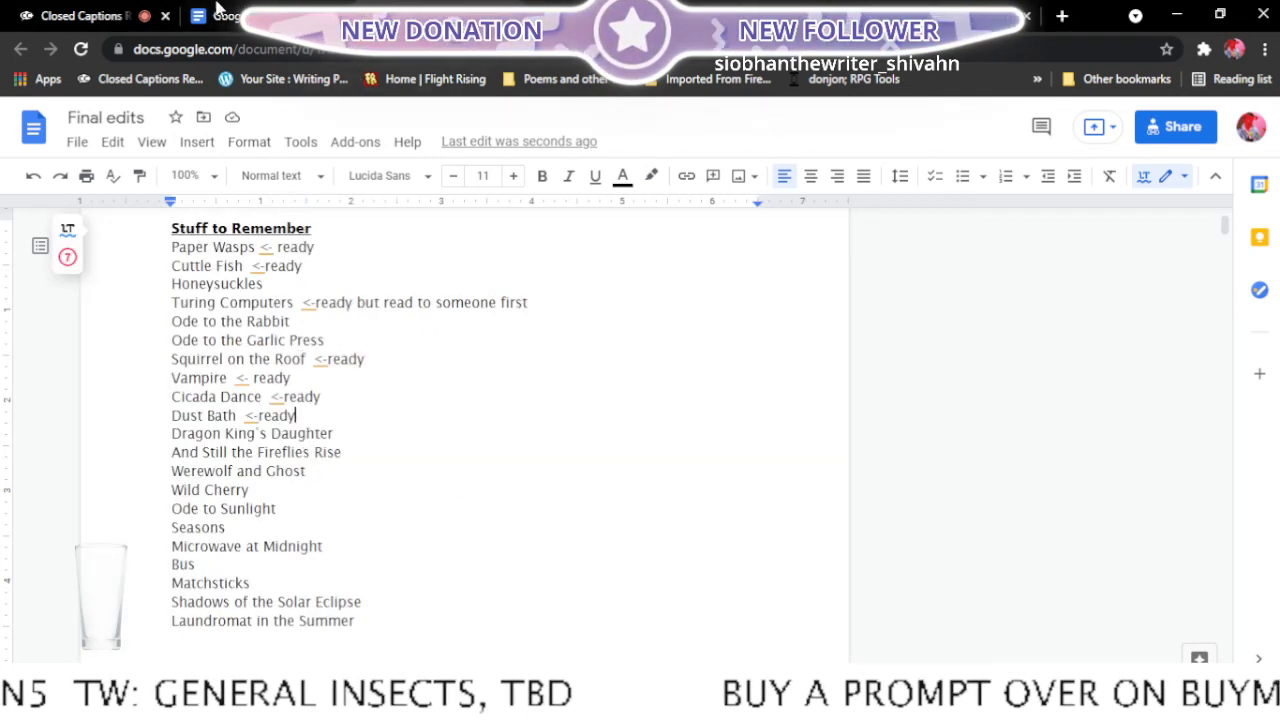
- Find the Dragon King's Daughter poem among the recent documents and open it in a new browser tab
{"action": "left_click", "coordinate": [215, 8]}
{"action": "scroll", "coordinate": [588, 442], "scroll_direction": "up", "scroll_amount": 2}
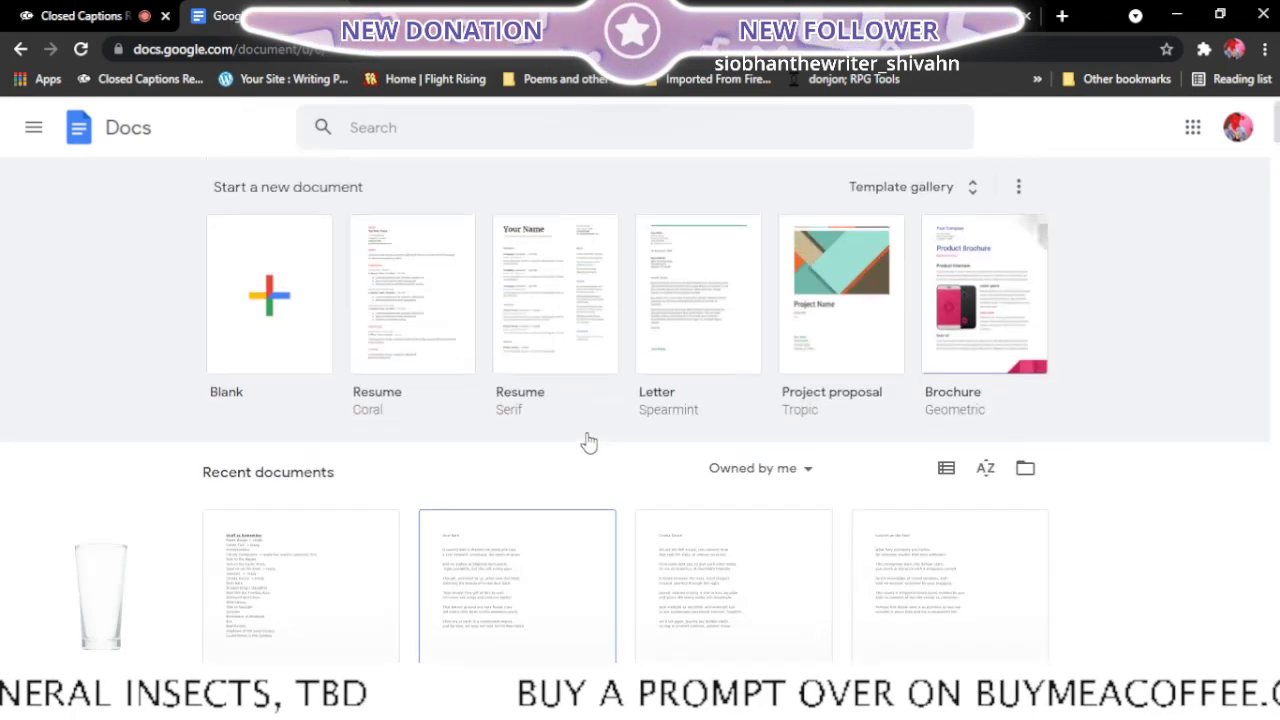
{"action": "scroll", "coordinate": [586, 443], "scroll_direction": "down", "scroll_amount": 3}
{"action": "scroll", "coordinate": [588, 442], "scroll_direction": "down", "scroll_amount": 2}
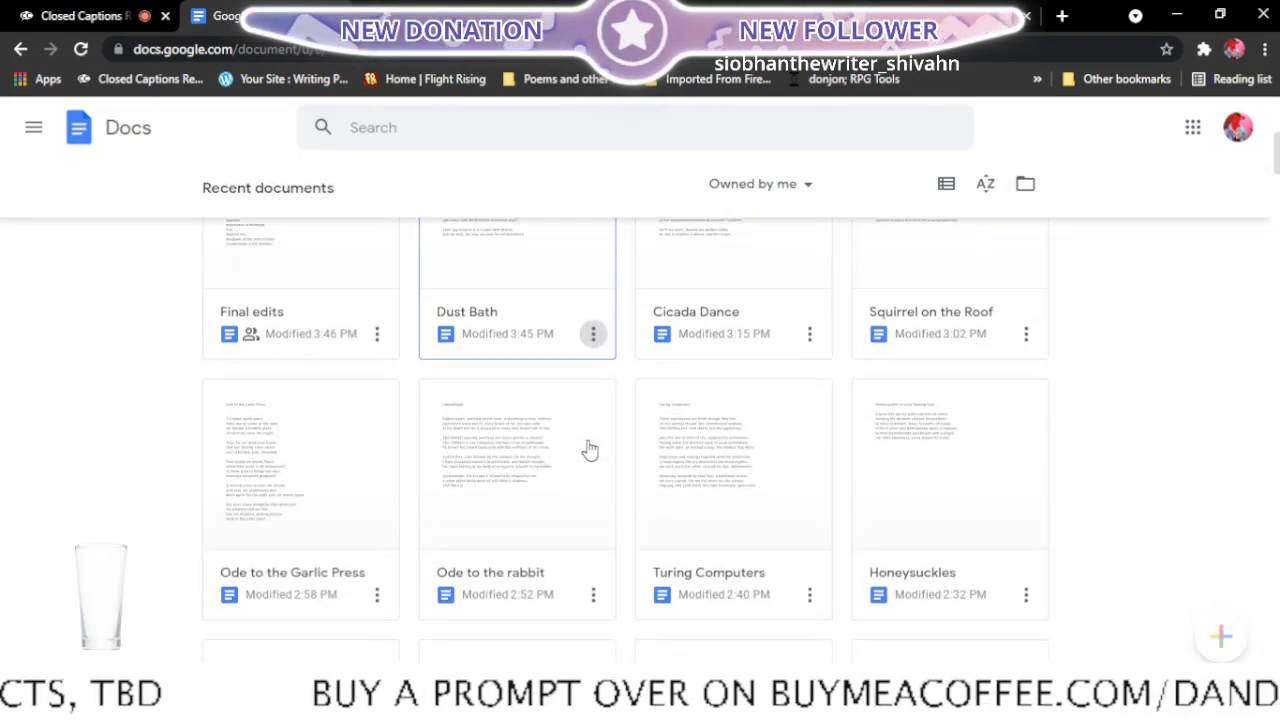
{"action": "scroll", "coordinate": [590, 450], "scroll_direction": "down", "scroll_amount": 2}
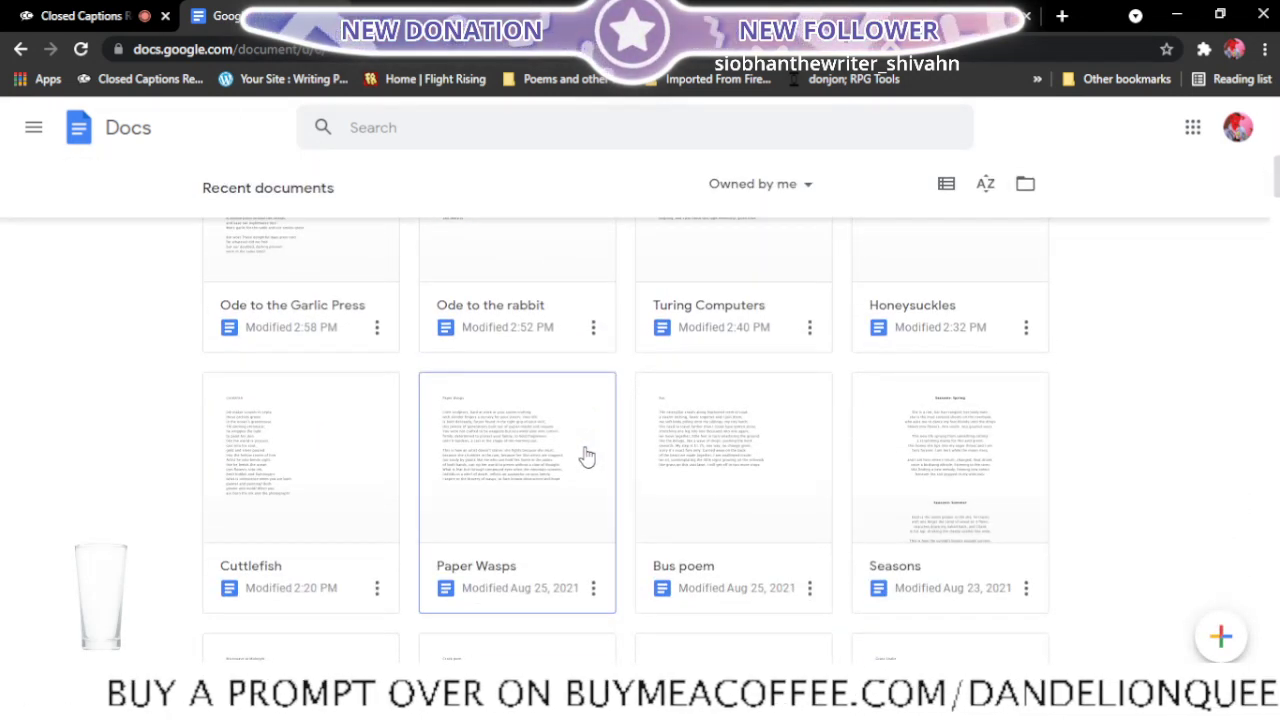
{"action": "scroll", "coordinate": [588, 455], "scroll_direction": "down", "scroll_amount": 4}
{"action": "scroll", "coordinate": [585, 462], "scroll_direction": "down", "scroll_amount": 4}
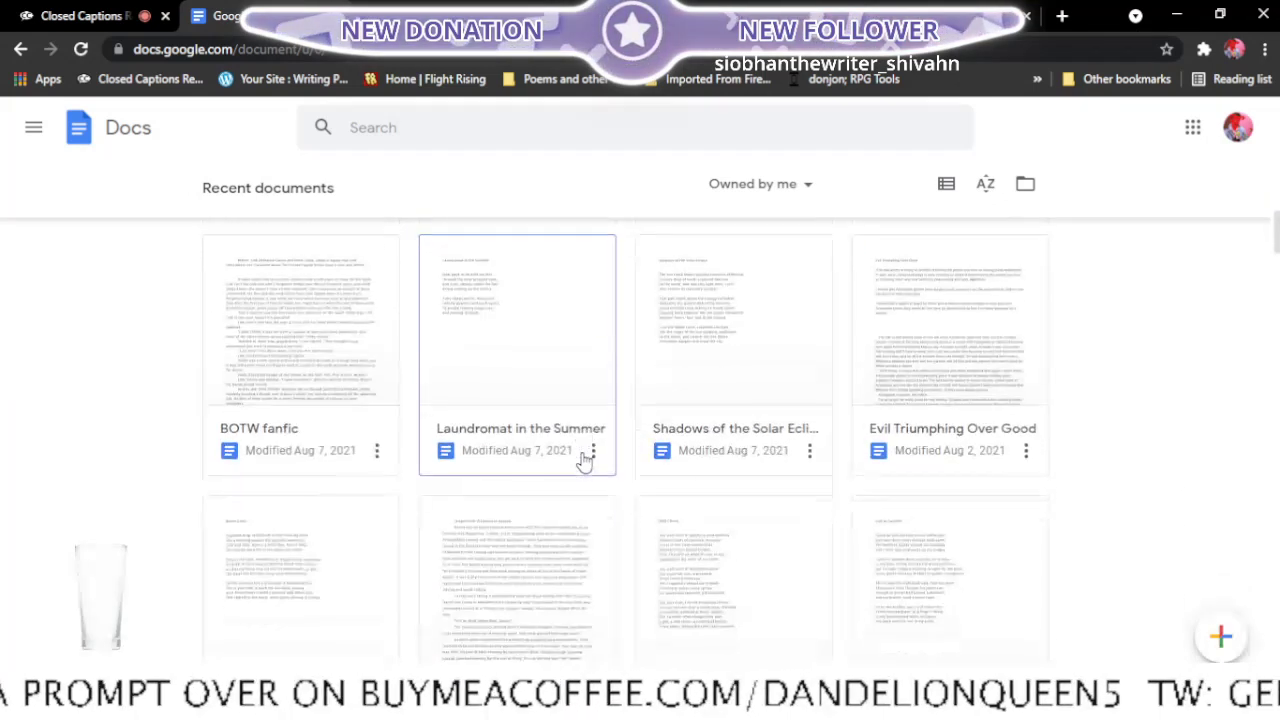
{"action": "scroll", "coordinate": [585, 462], "scroll_direction": "down", "scroll_amount": 8}
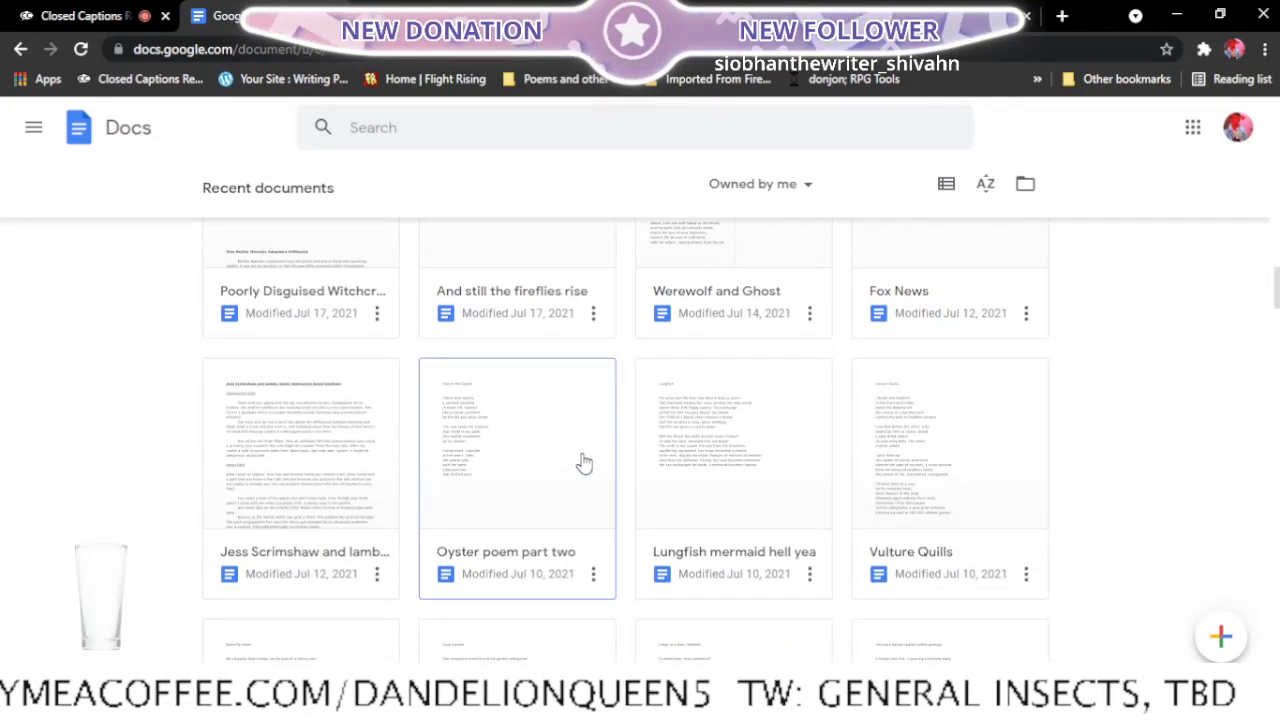
{"action": "scroll", "coordinate": [585, 462], "scroll_direction": "down", "scroll_amount": 3}
{"action": "scroll", "coordinate": [585, 462], "scroll_direction": "down", "scroll_amount": 3}
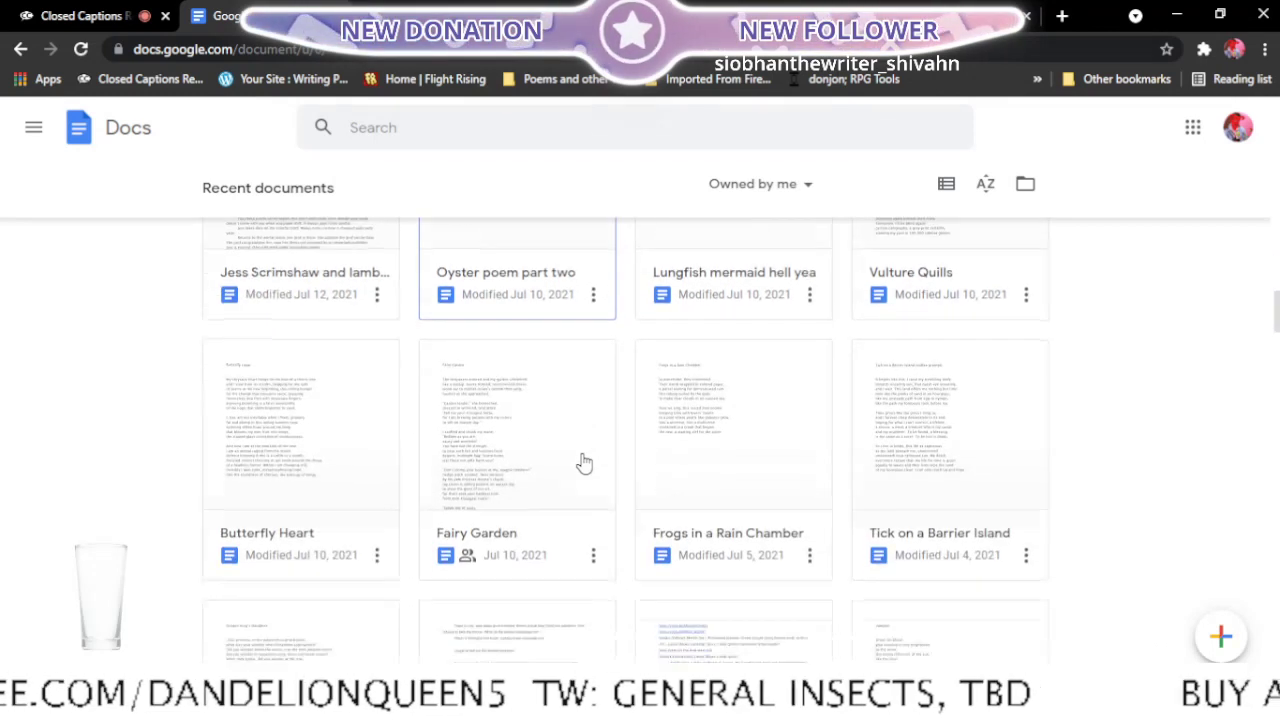
{"action": "scroll", "coordinate": [466, 471], "scroll_direction": "down", "scroll_amount": 3}
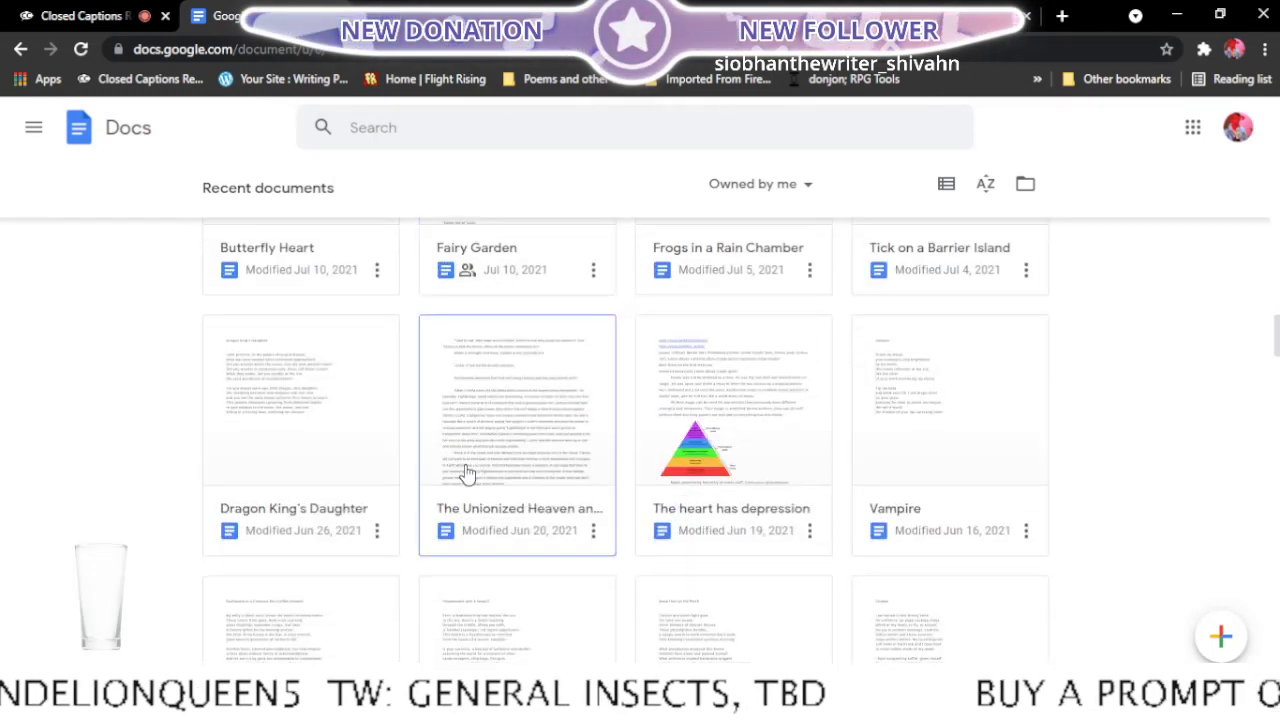
{"action": "right_click", "coordinate": [258, 520]}
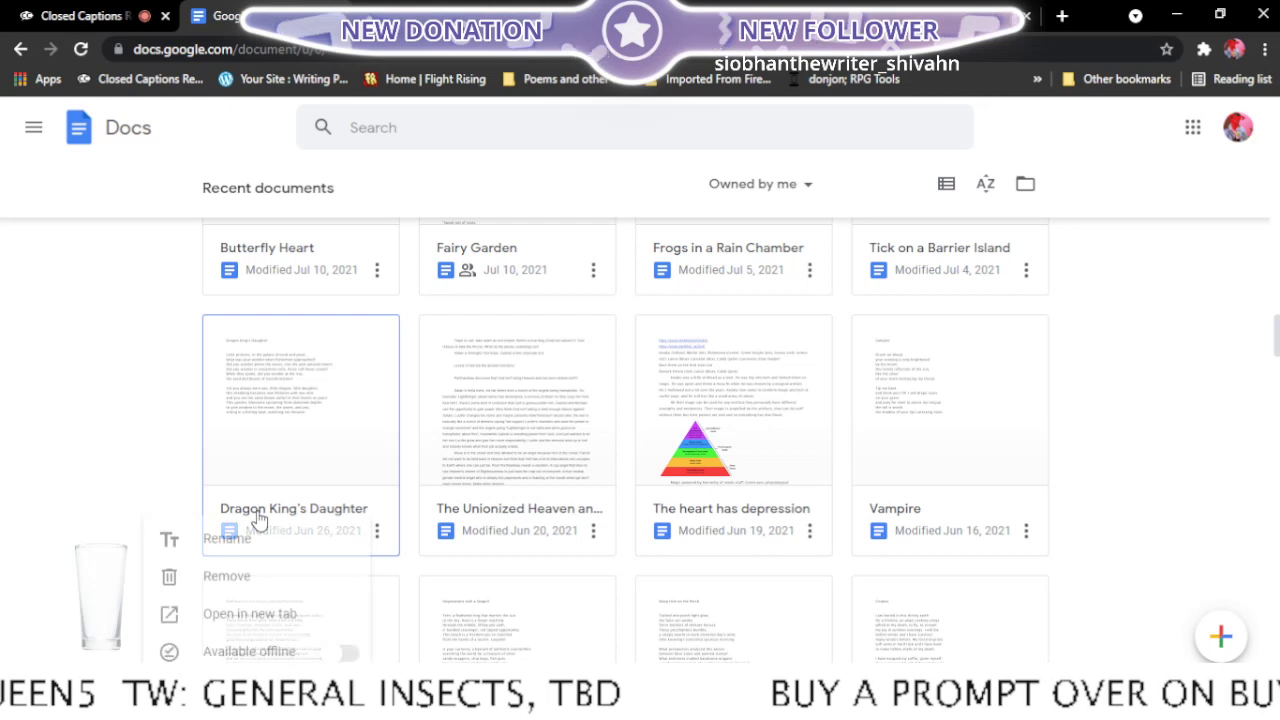
{"action": "left_click", "coordinate": [263, 612]}
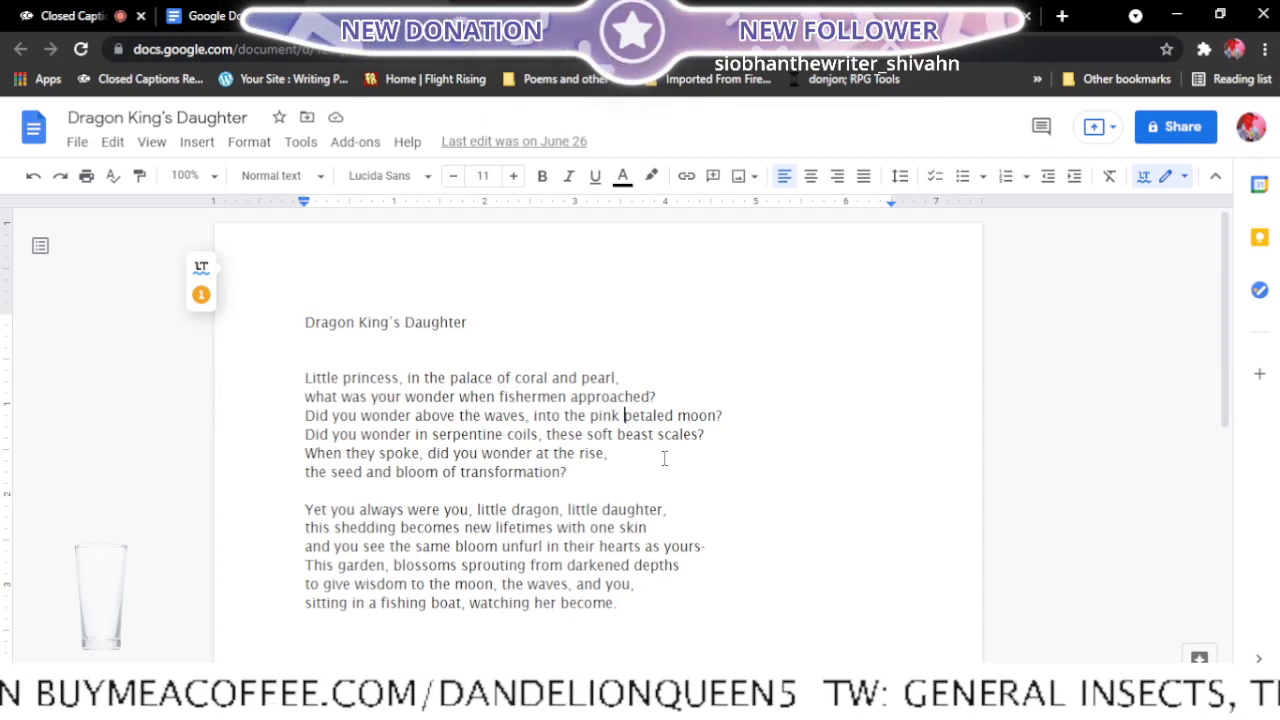
- Break the first stanza's third line after "into the pink" and join "petaled moon?" with the line that follows
{"action": "key", "text": "Return"}
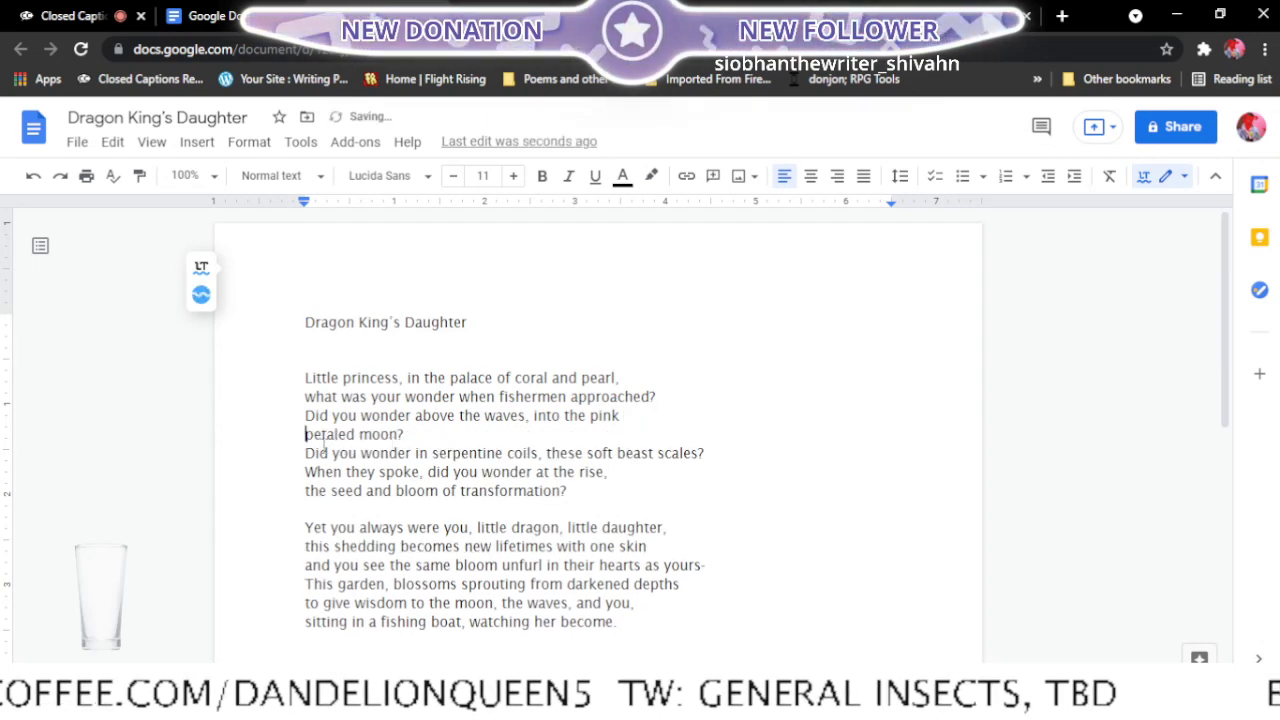
{"action": "left_click", "coordinate": [305, 453]}
{"action": "key", "text": "BackSpace"}
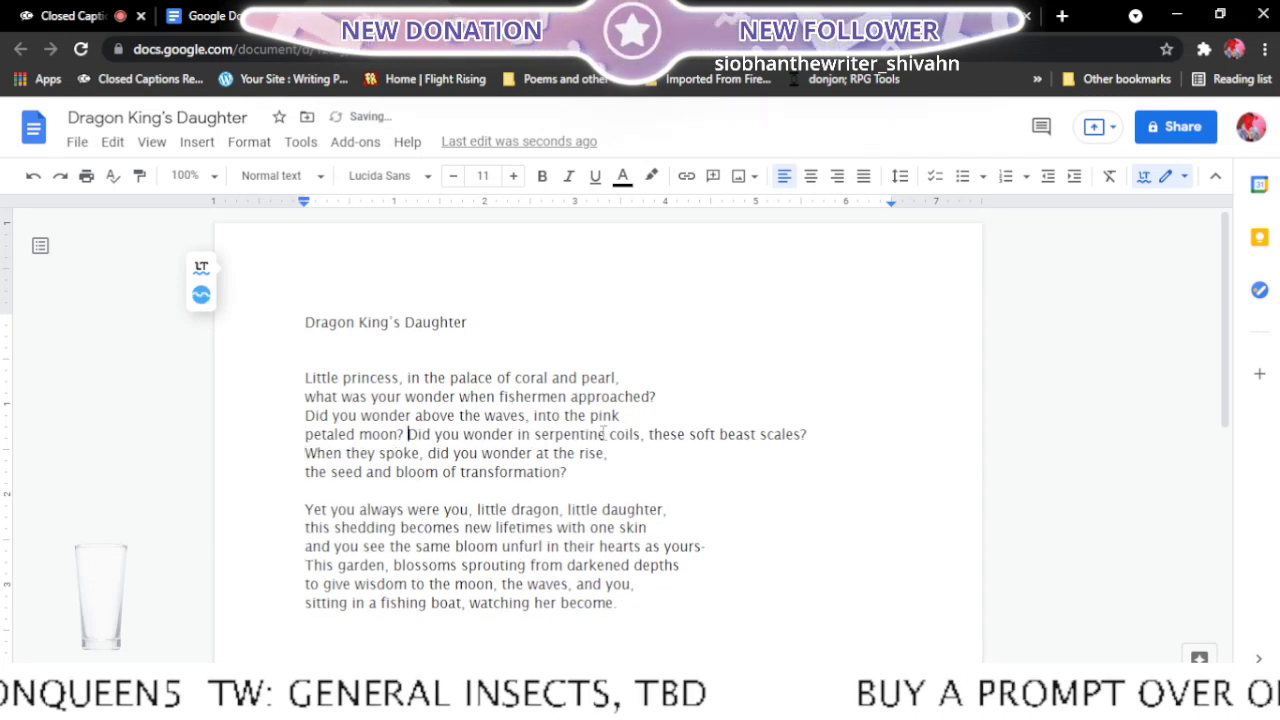
- Break the fourth line after "serpentine coils," and join "these soft beast scales?" with the "When they spoke" line
{"action": "left_click", "coordinate": [651, 437]}
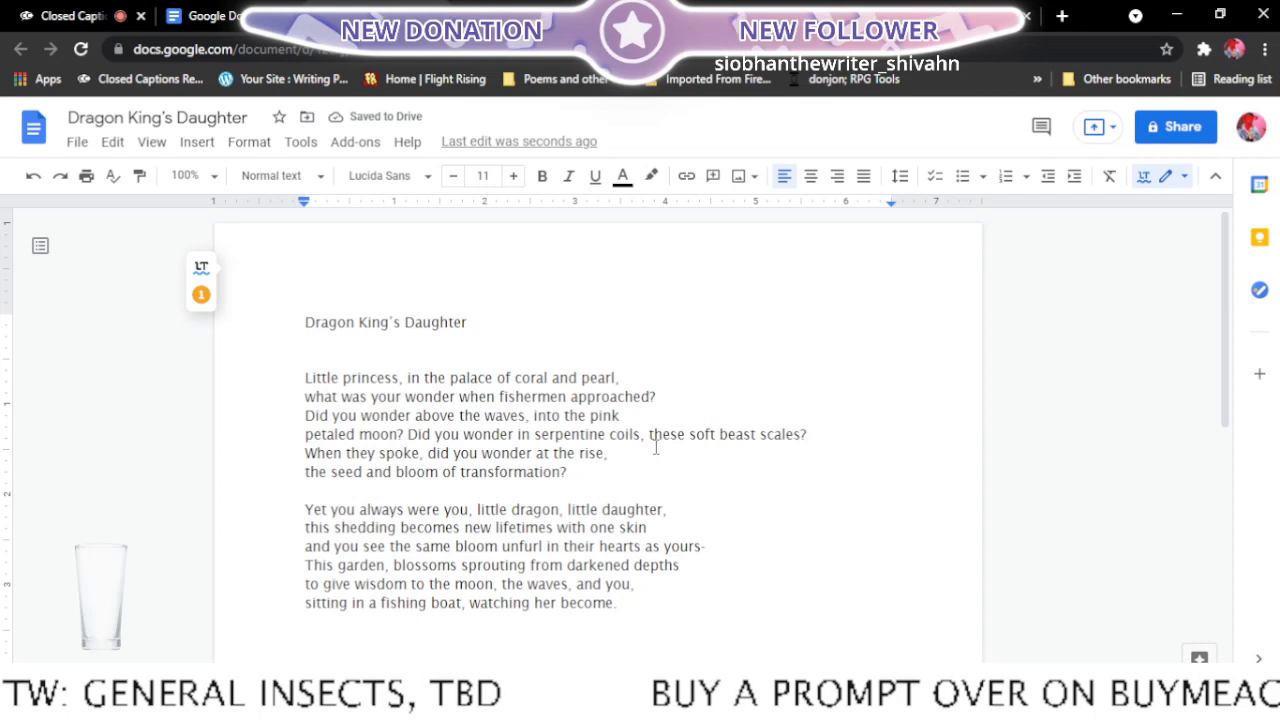
{"action": "key", "text": "Return"}
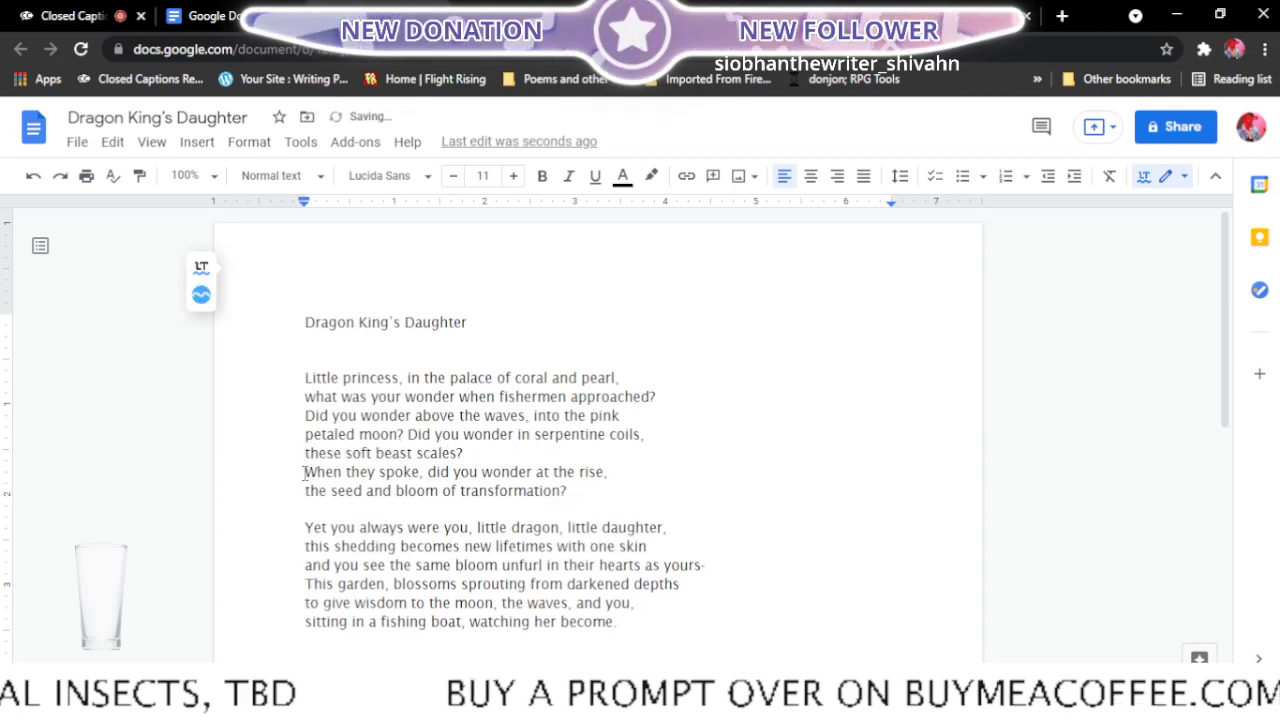
{"action": "left_click", "coordinate": [305, 472]}
{"action": "key", "text": "BackSpace"}
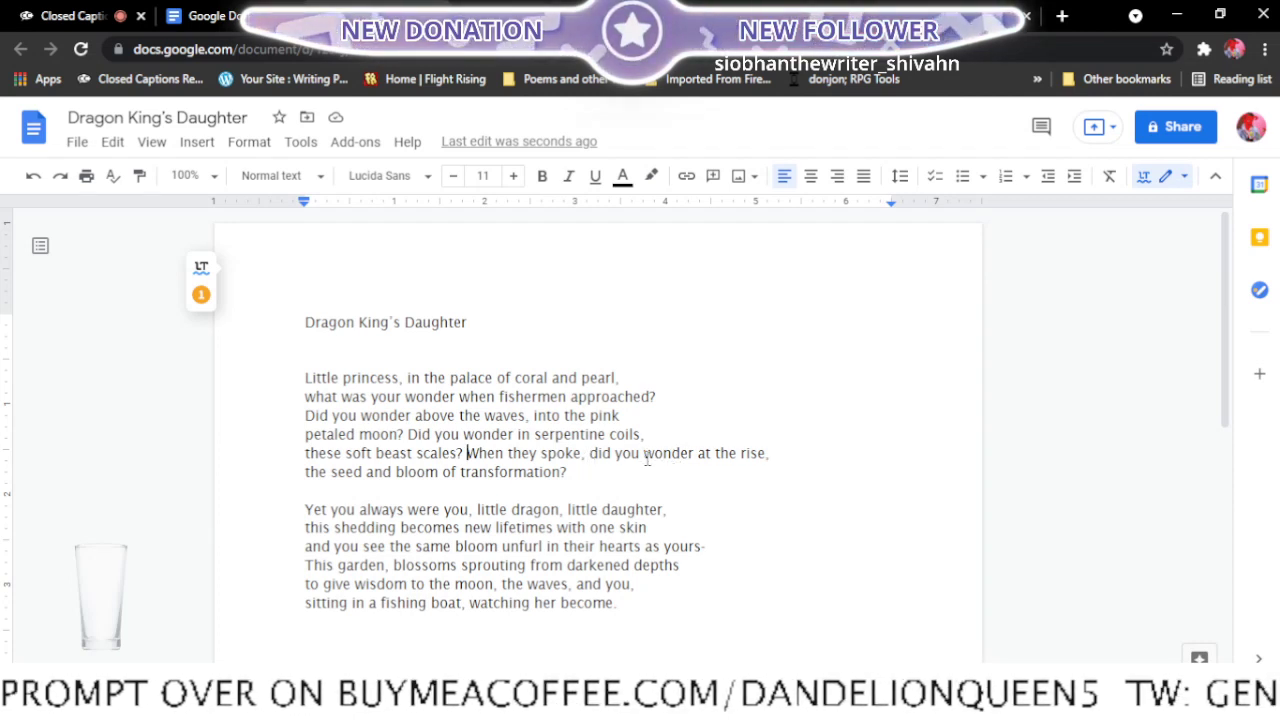
- Break the first stanza's fifth line after "did you" and join "wonder at the rise," with "the seed and bloom of transformation?"
{"action": "left_click", "coordinate": [644, 455]}
{"action": "key", "text": "Return"}
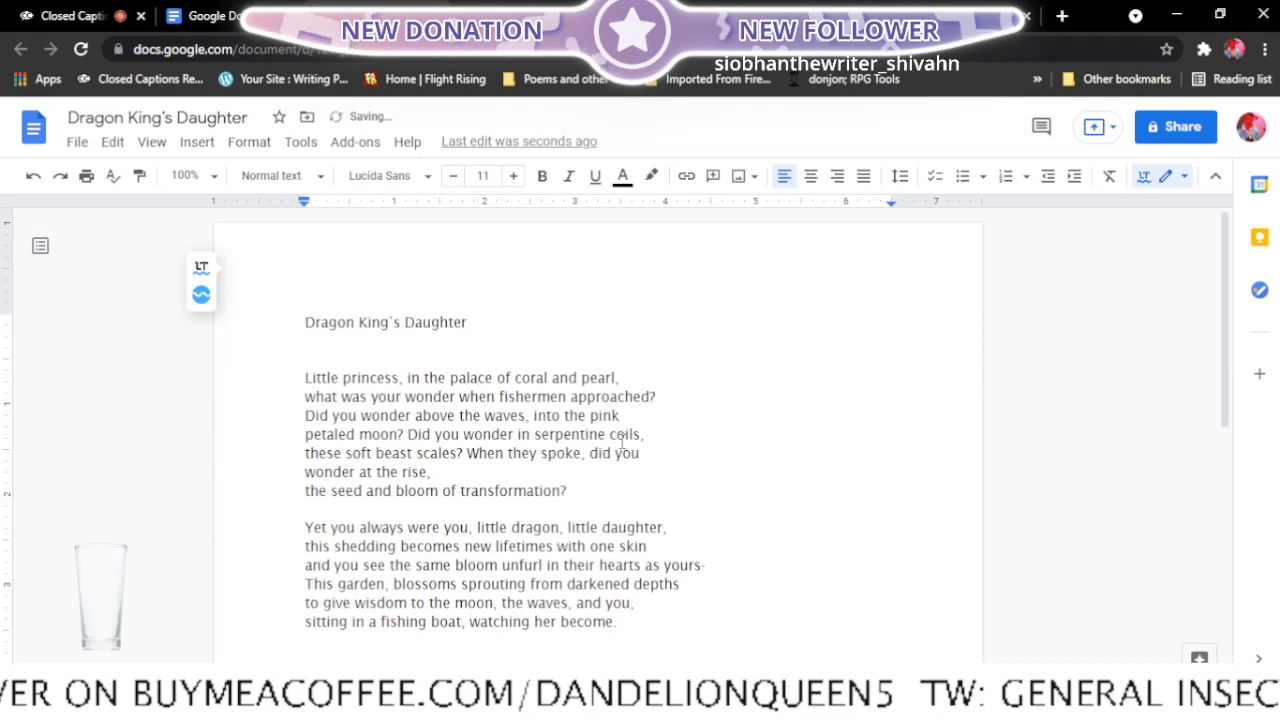
{"action": "left_click", "coordinate": [306, 489]}
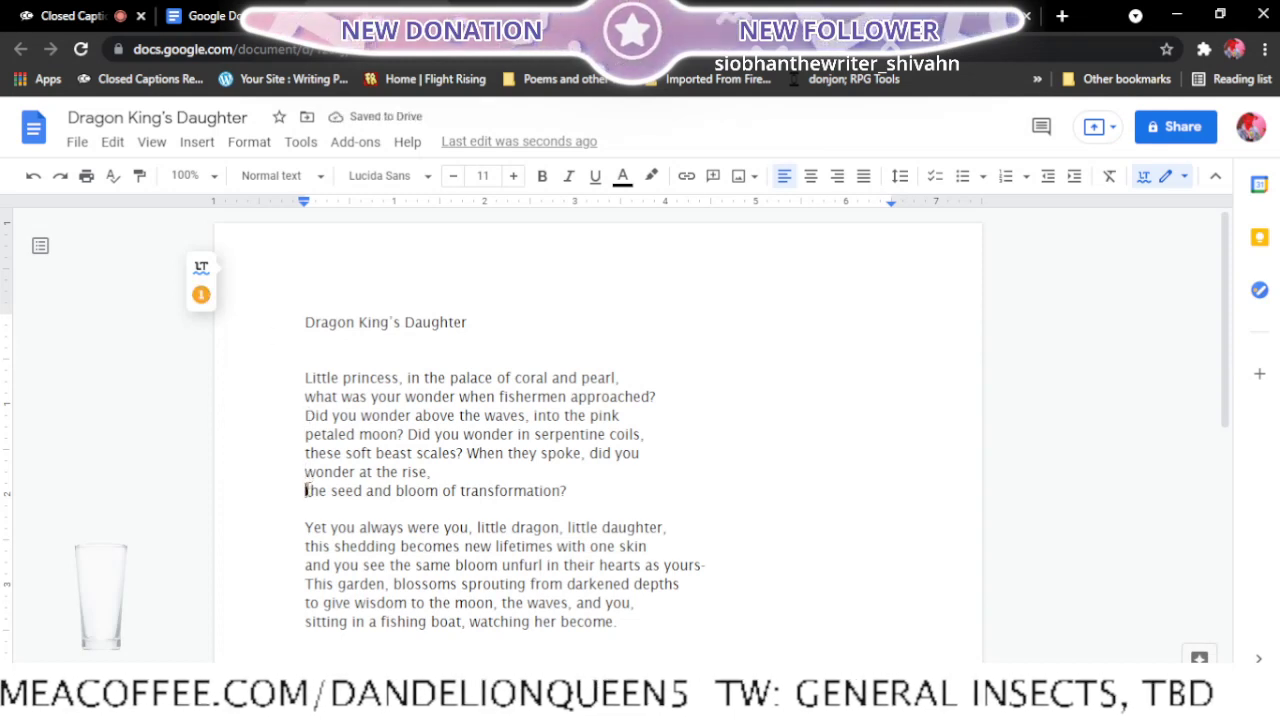
{"action": "key", "text": "BackSpace"}
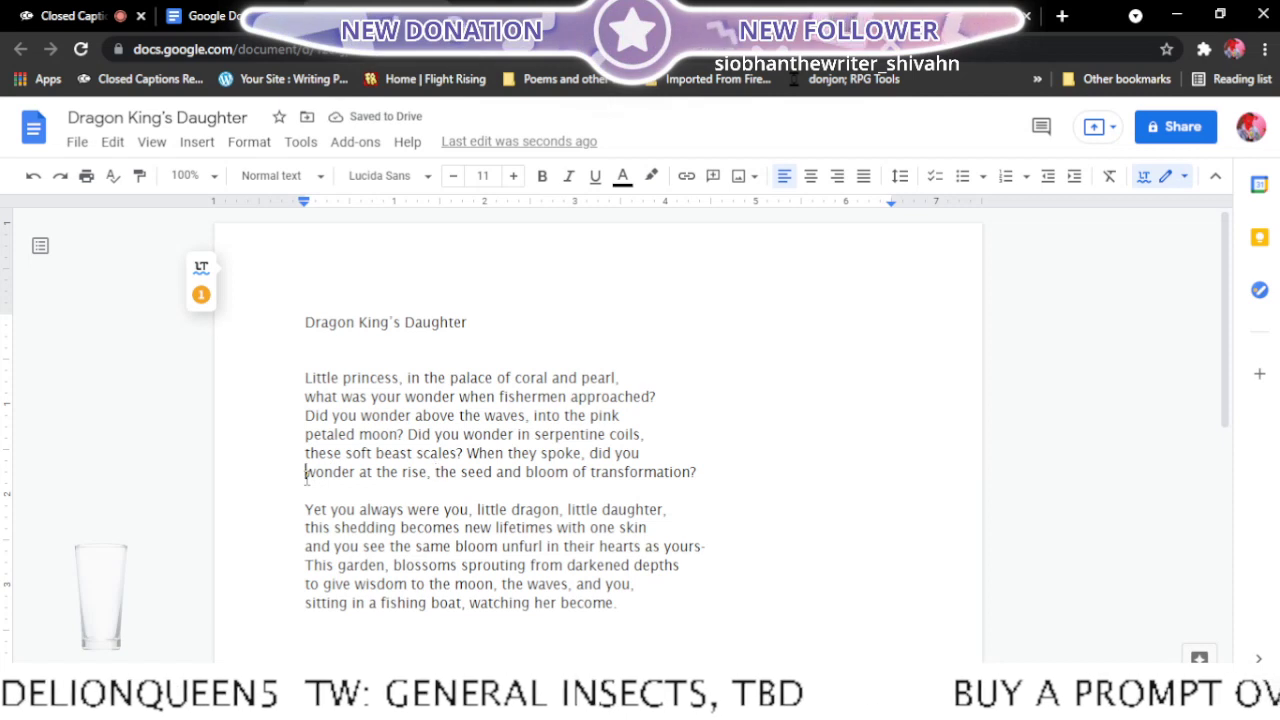
- Try breaking the fifth line after "wonder" and return the break to after "did you"
{"action": "key", "text": "BackSpace"}
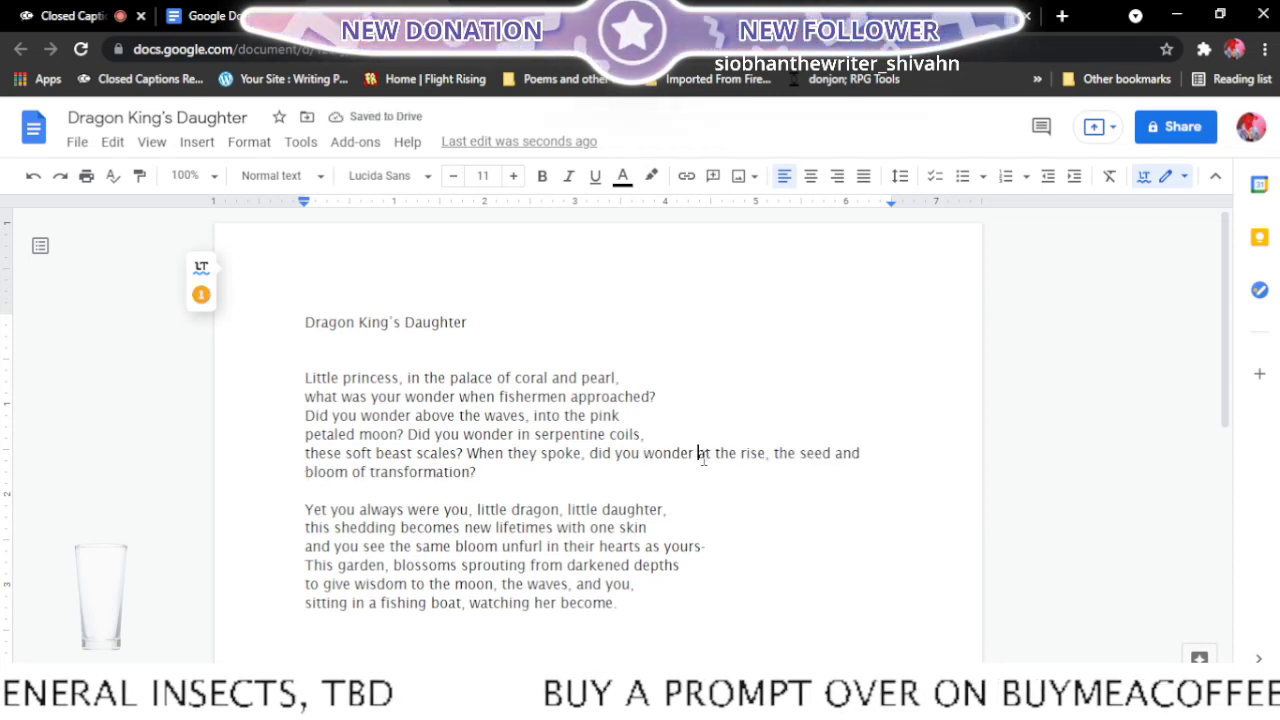
{"action": "key", "text": "Return"}
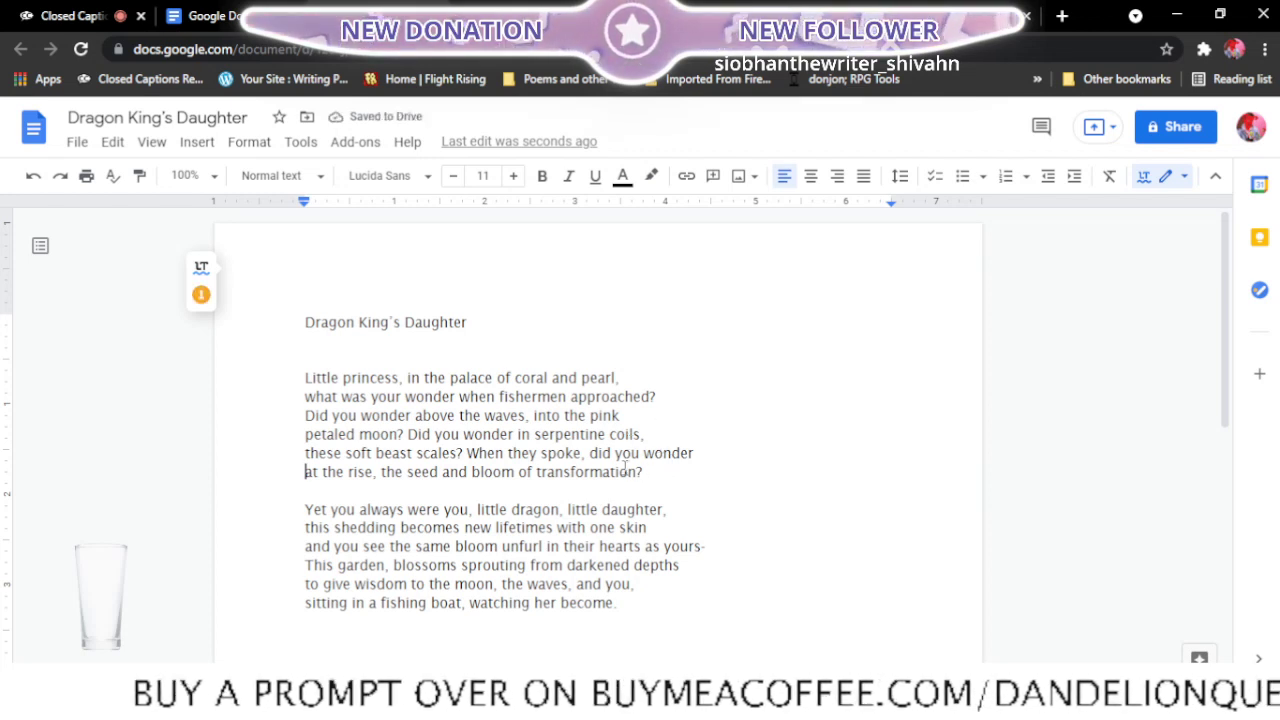
{"action": "left_click", "coordinate": [641, 453]}
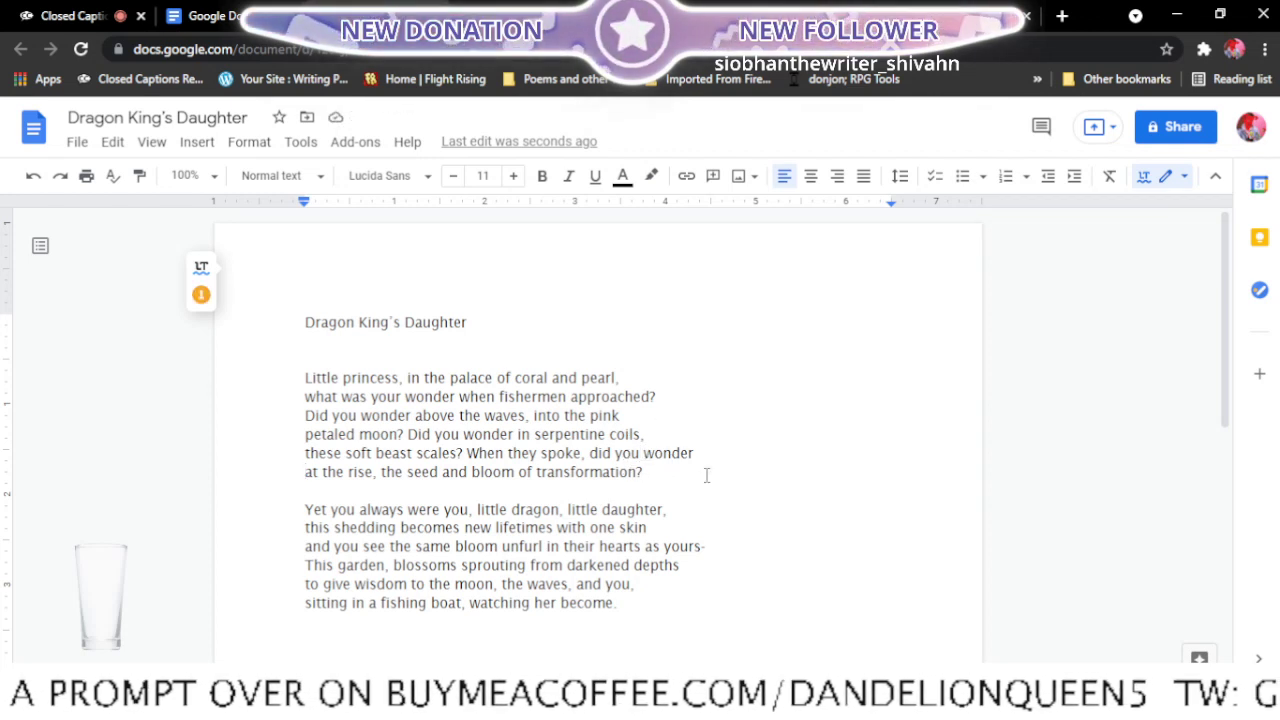
{"action": "key", "text": "Return"}
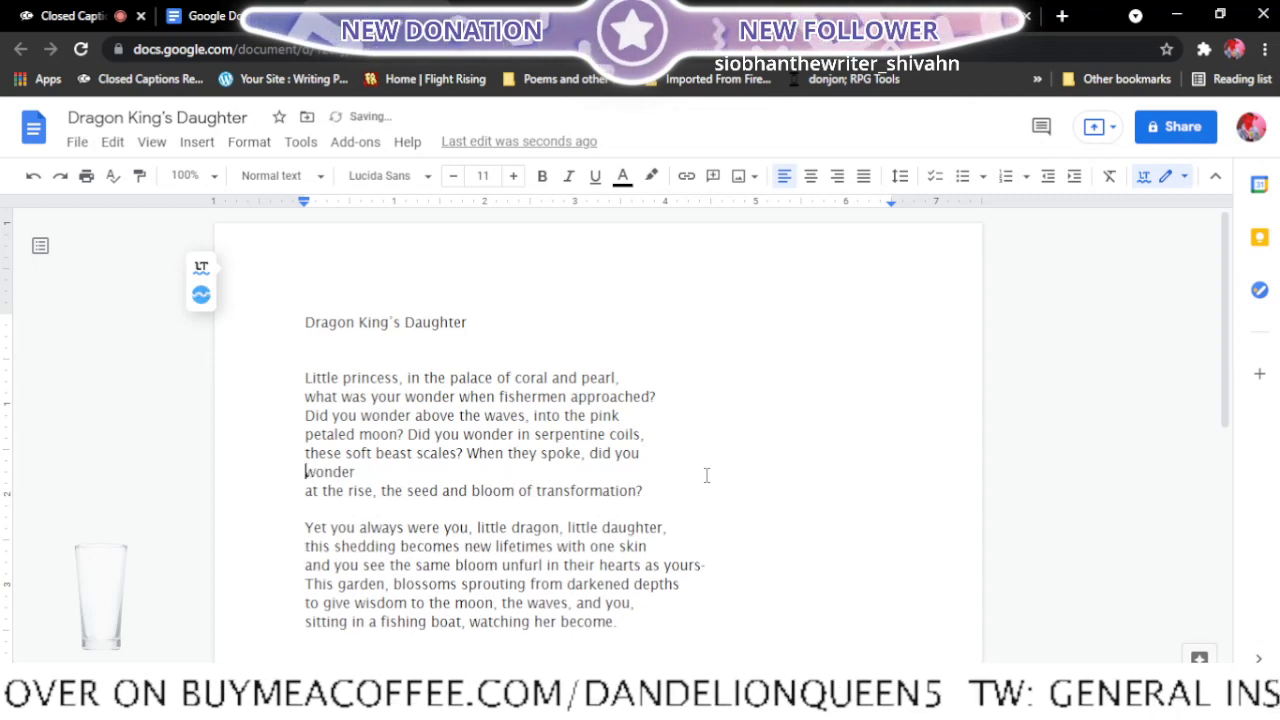
{"action": "left_click", "coordinate": [305, 490]}
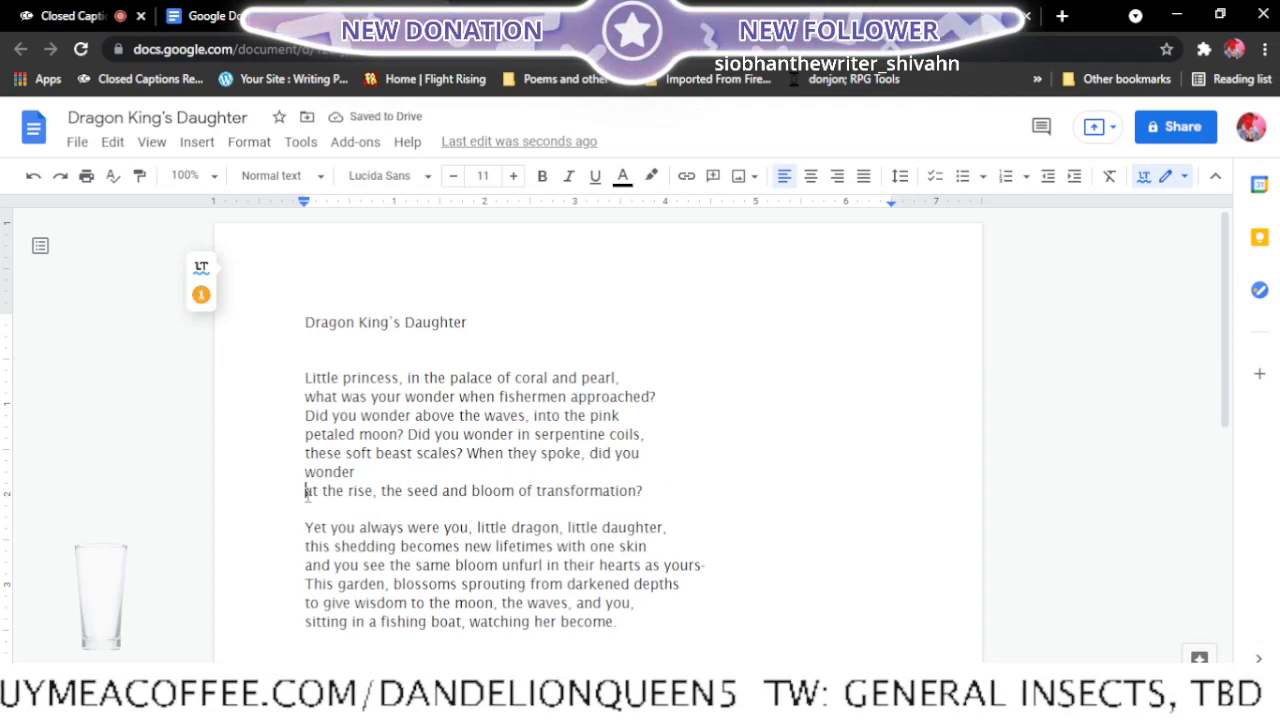
{"action": "key", "text": "BackSpace"}
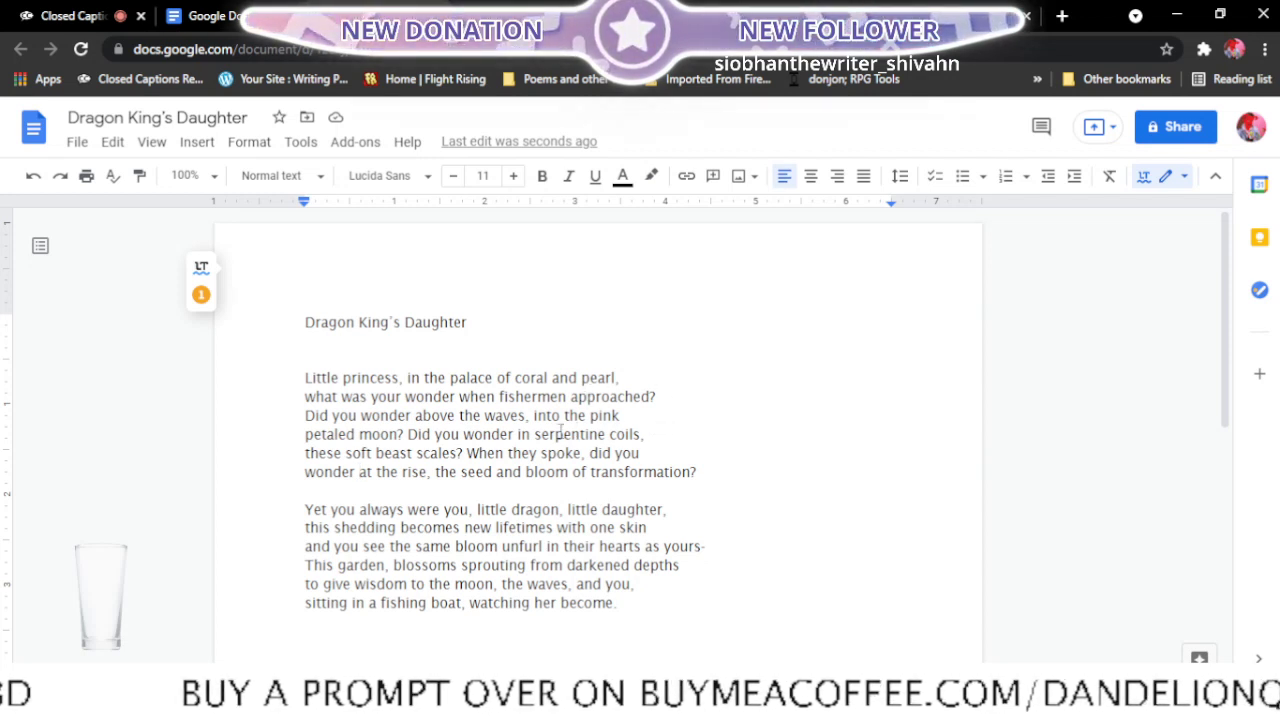
- Move "petaled" up to the end of the first stanza's third line and start the fourth line with "moon?"
{"action": "left_click", "coordinate": [306, 432]}
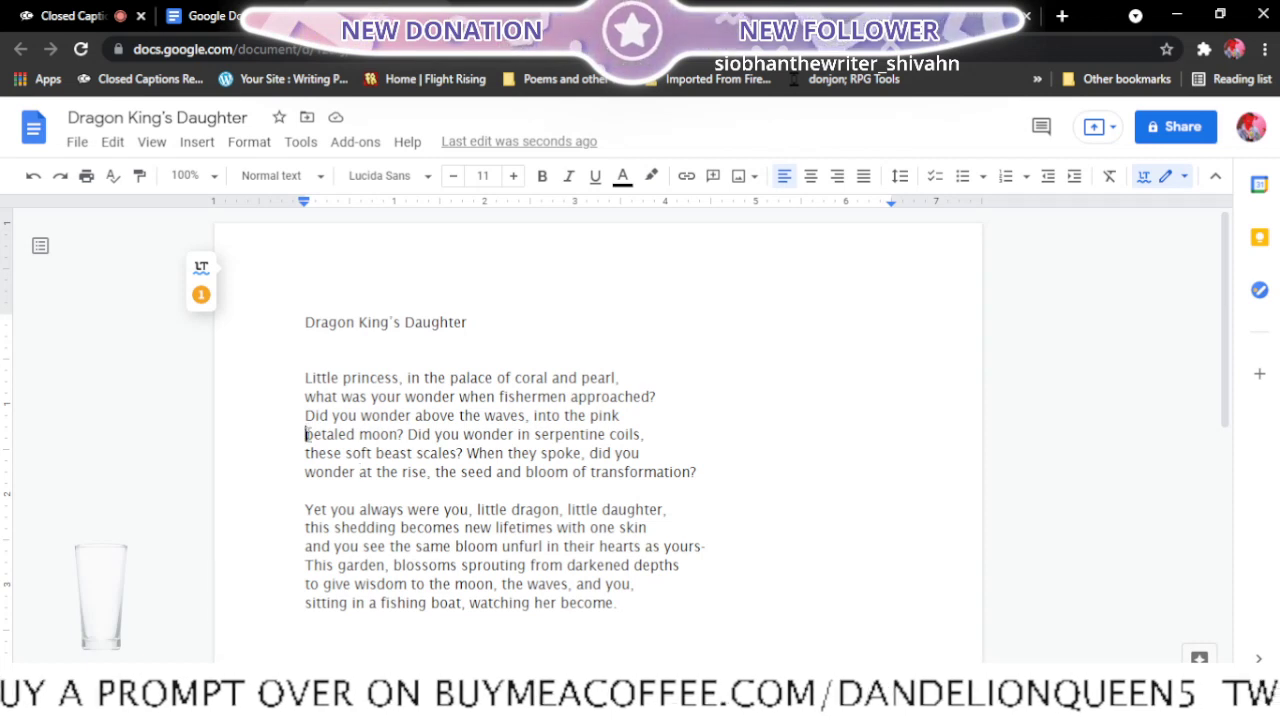
{"action": "key", "text": "BackSpace"}
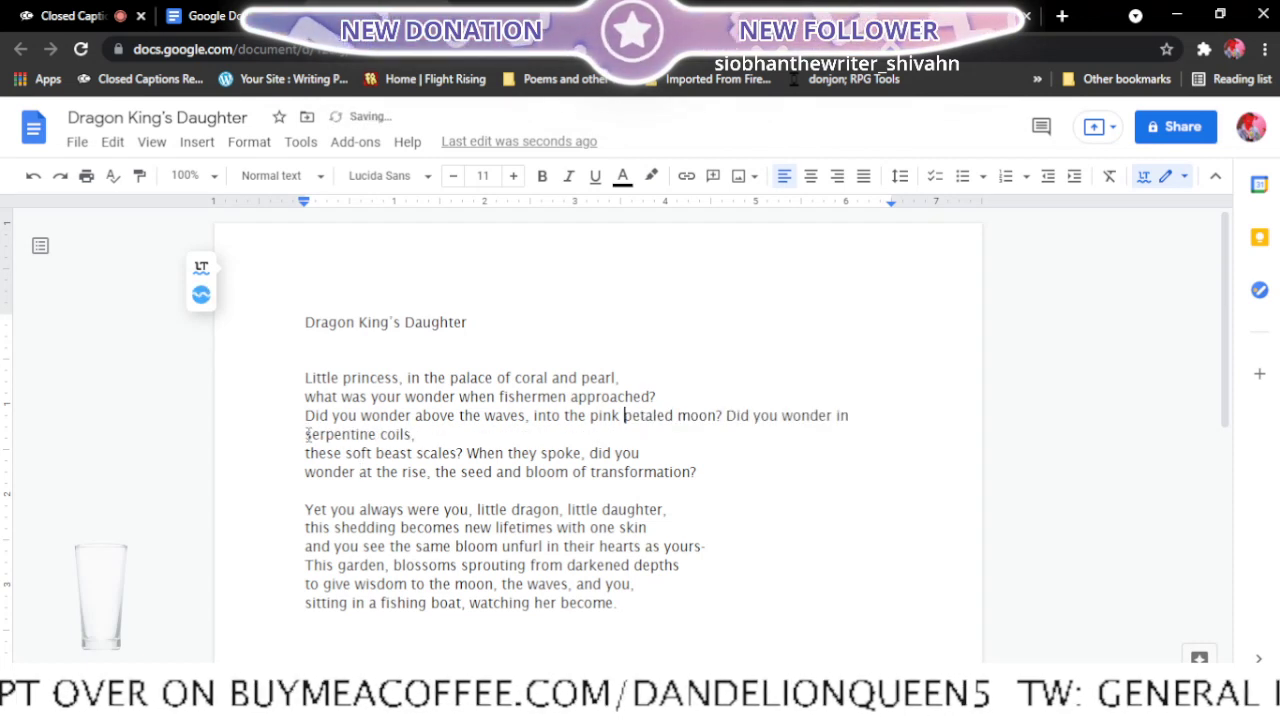
{"action": "left_click", "coordinate": [679, 415]}
{"action": "key", "text": "Return"}
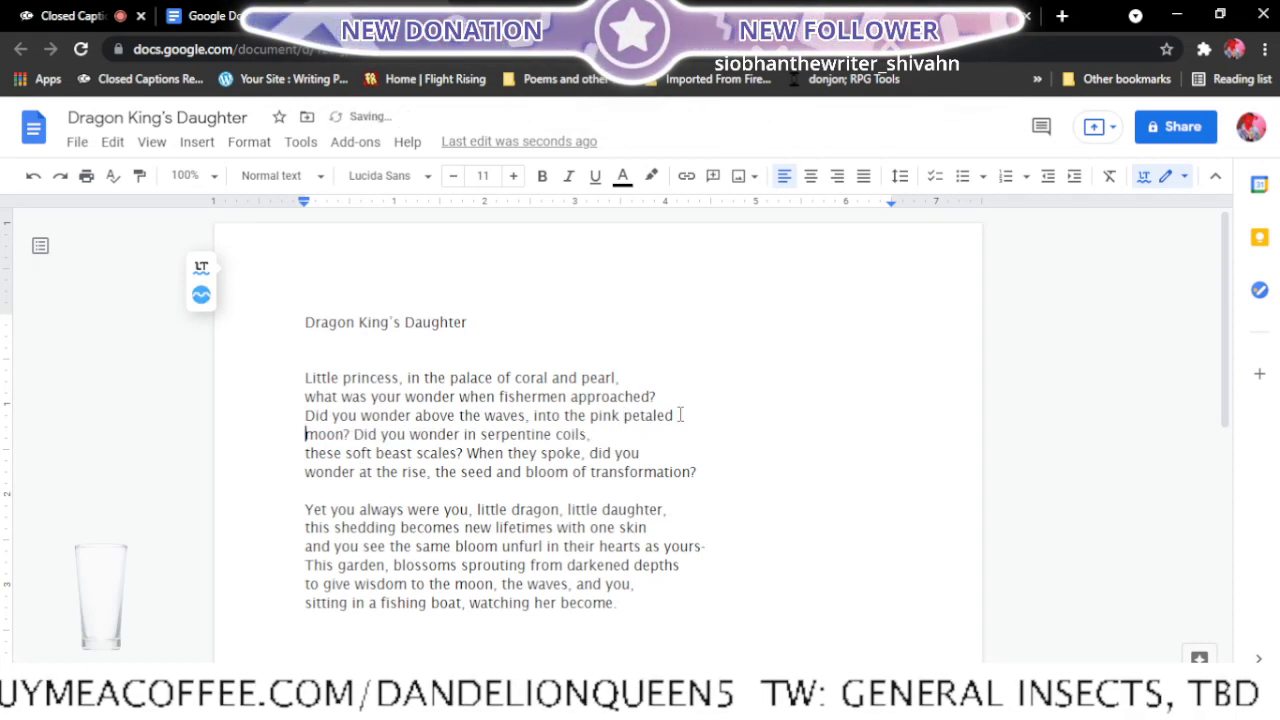
- Move "these soft" up to the end of the fourth line and break the fifth line after "did you wonder"
{"action": "left_click", "coordinate": [305, 452]}
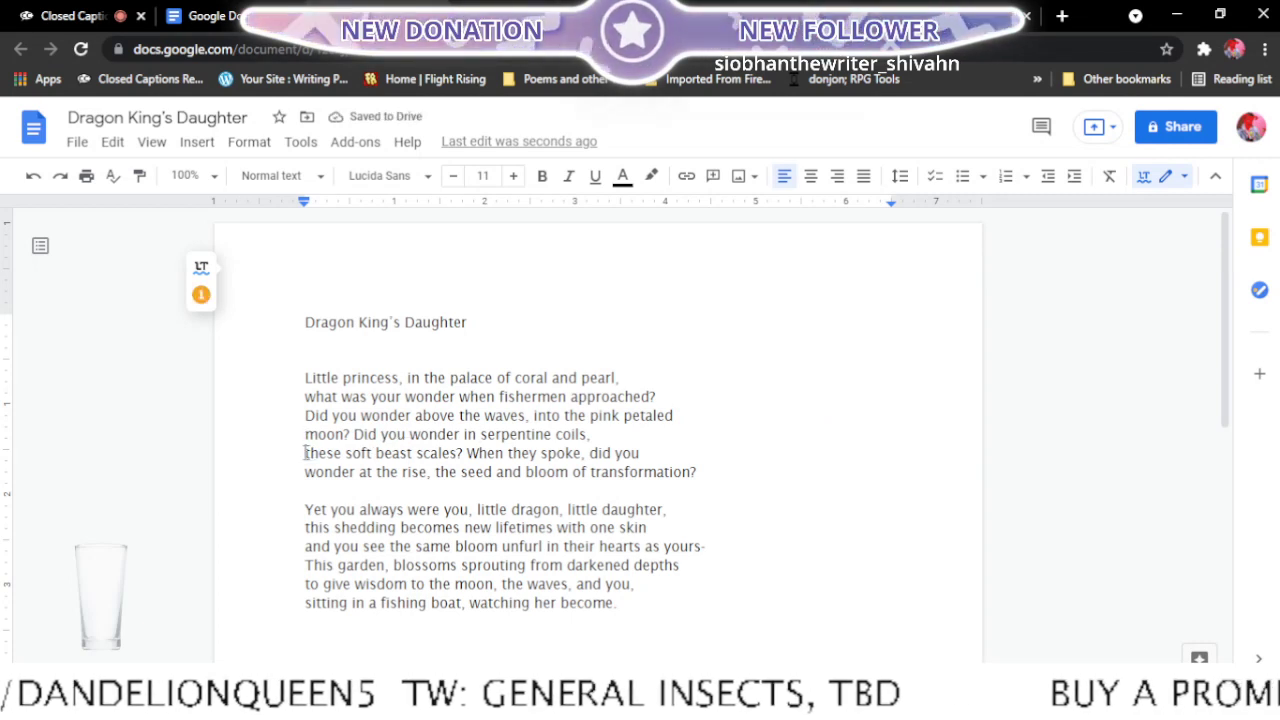
{"action": "key", "text": "BackSpace"}
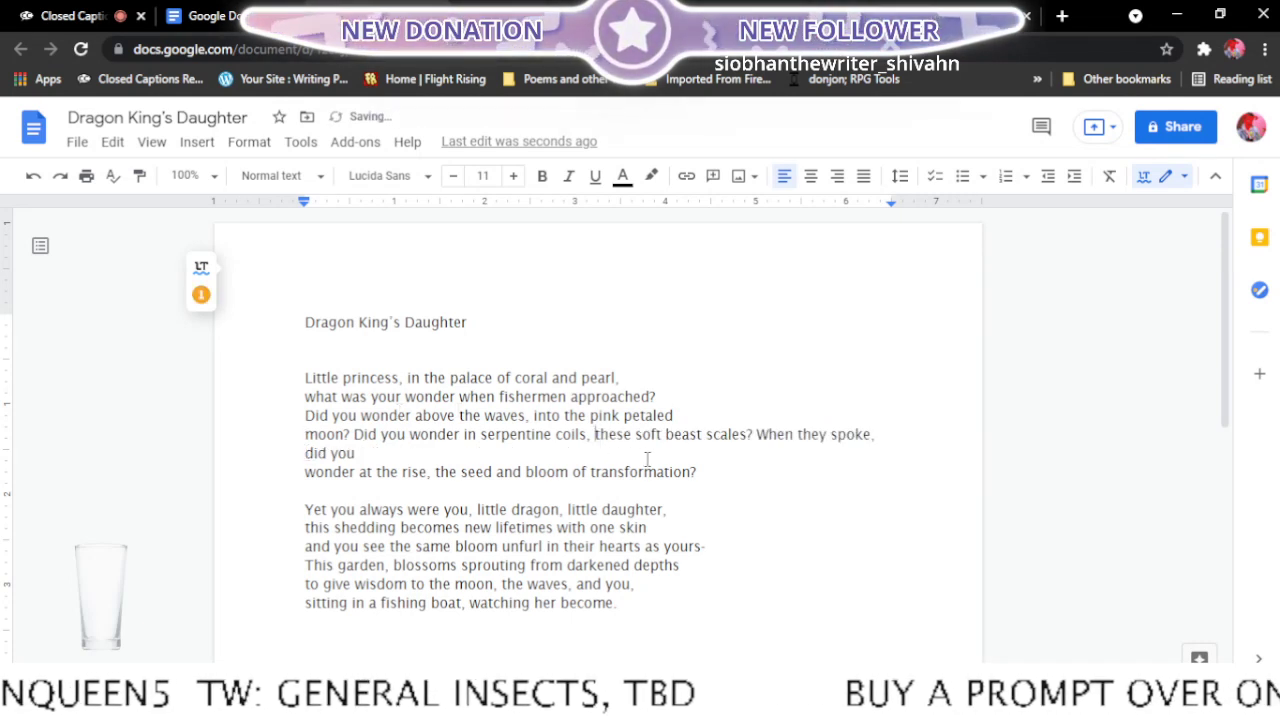
{"action": "left_click", "coordinate": [665, 438]}
{"action": "key", "text": "Return"}
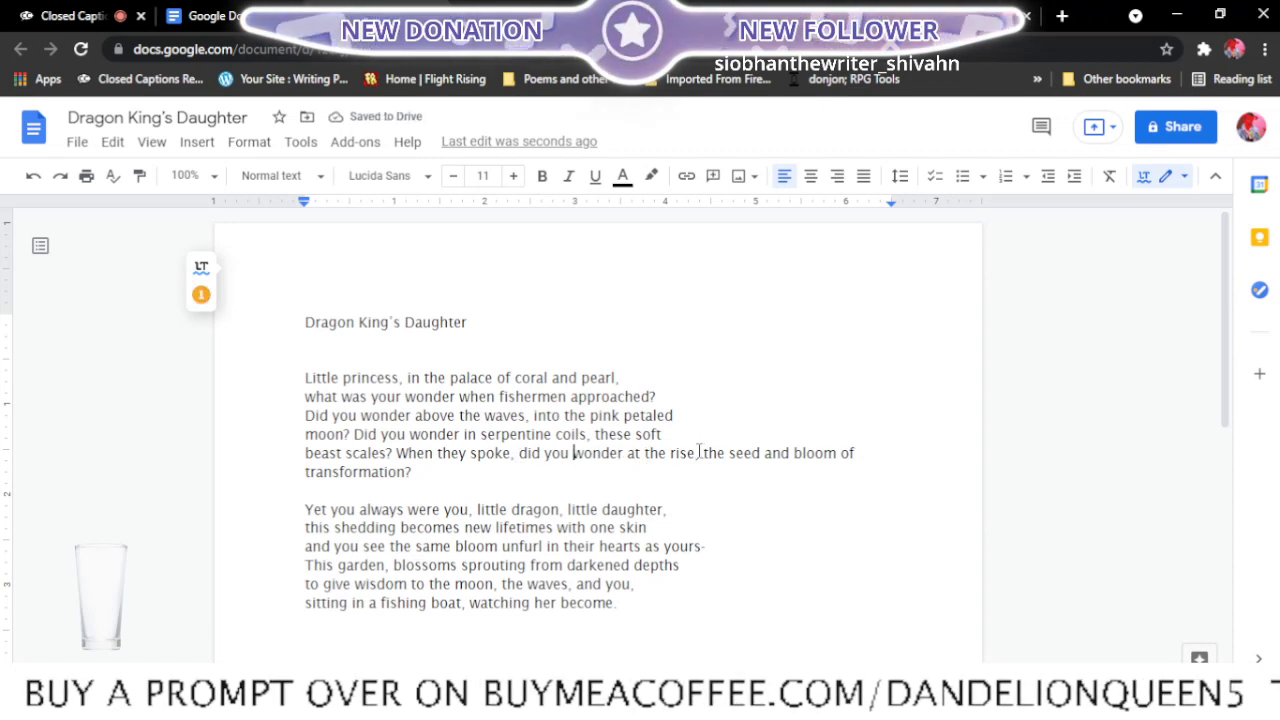
{"action": "left_click", "coordinate": [628, 453]}
{"action": "key", "text": "Return"}
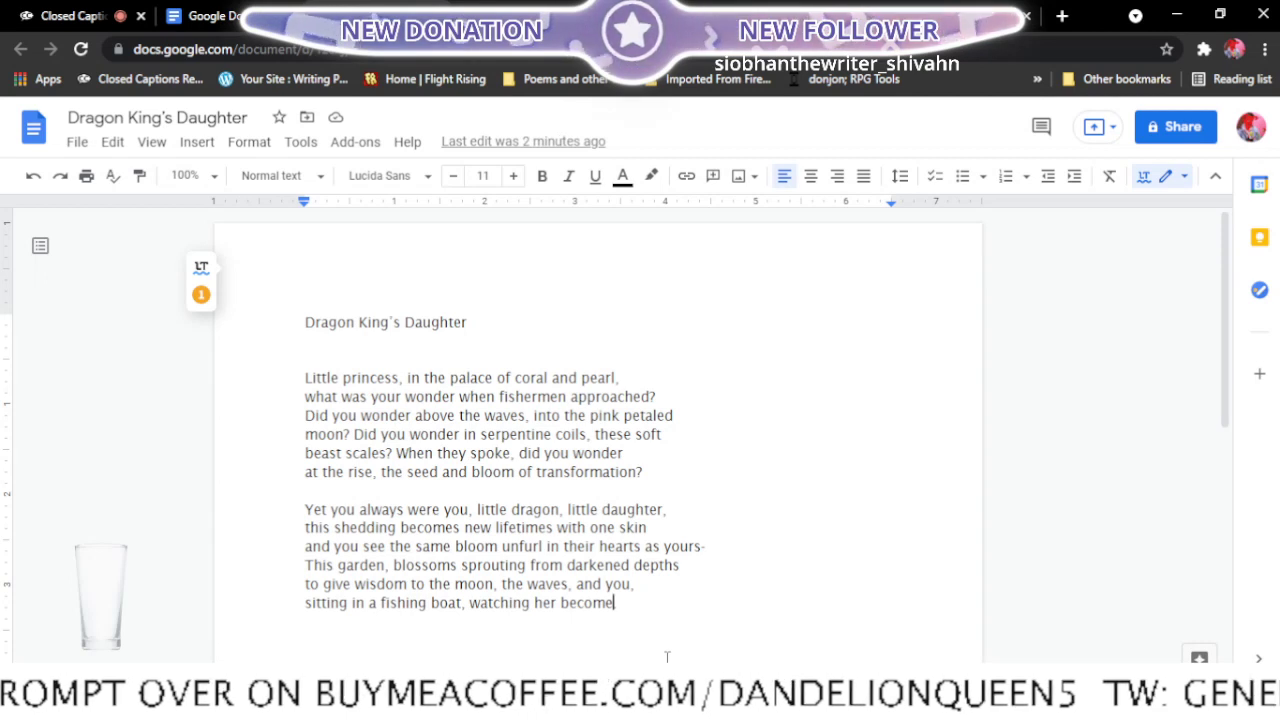
- Extend the ending of the poem's last line to read "watching her become light."
{"action": "type", "text": "."}
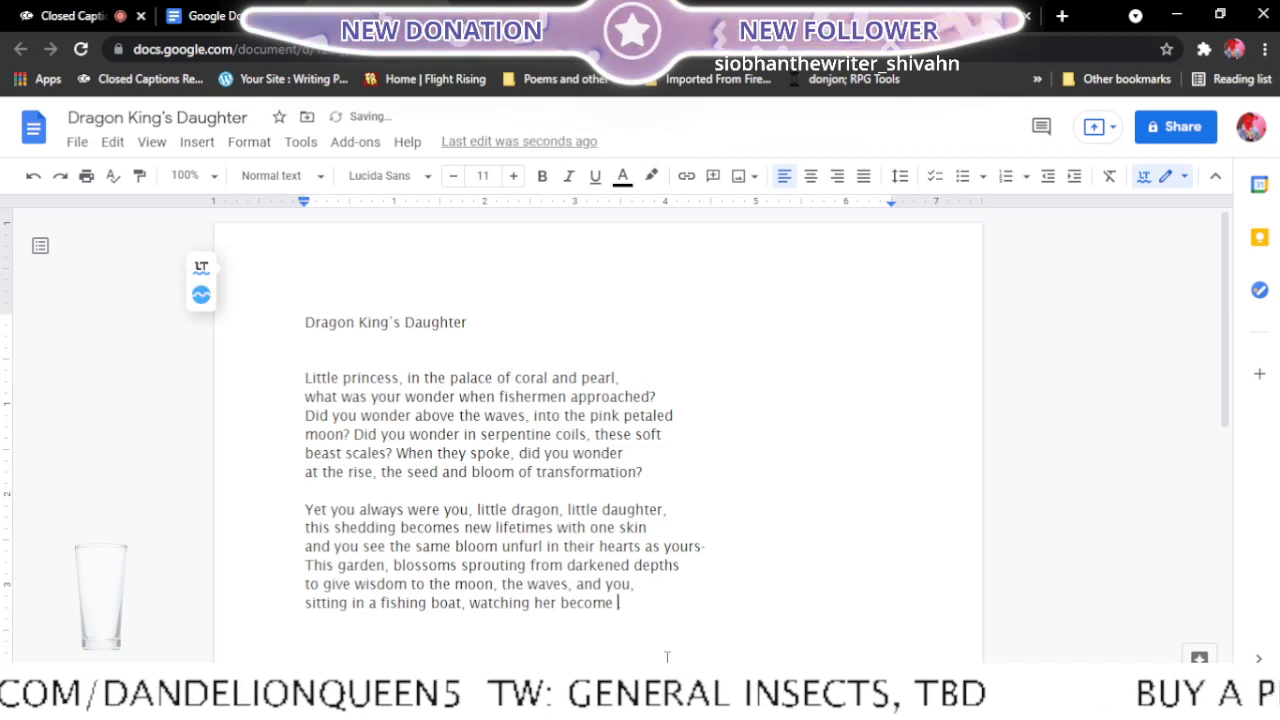
{"action": "type", "text": " light"}
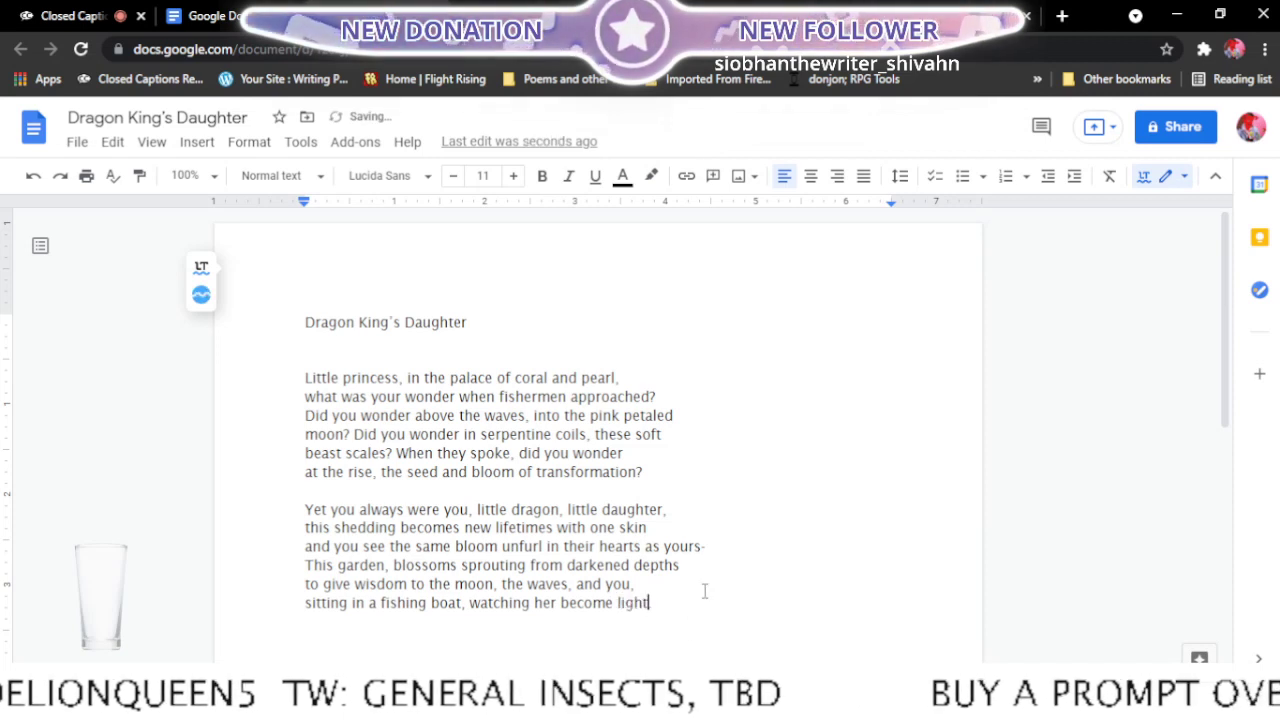
{"action": "type", "text": "."}
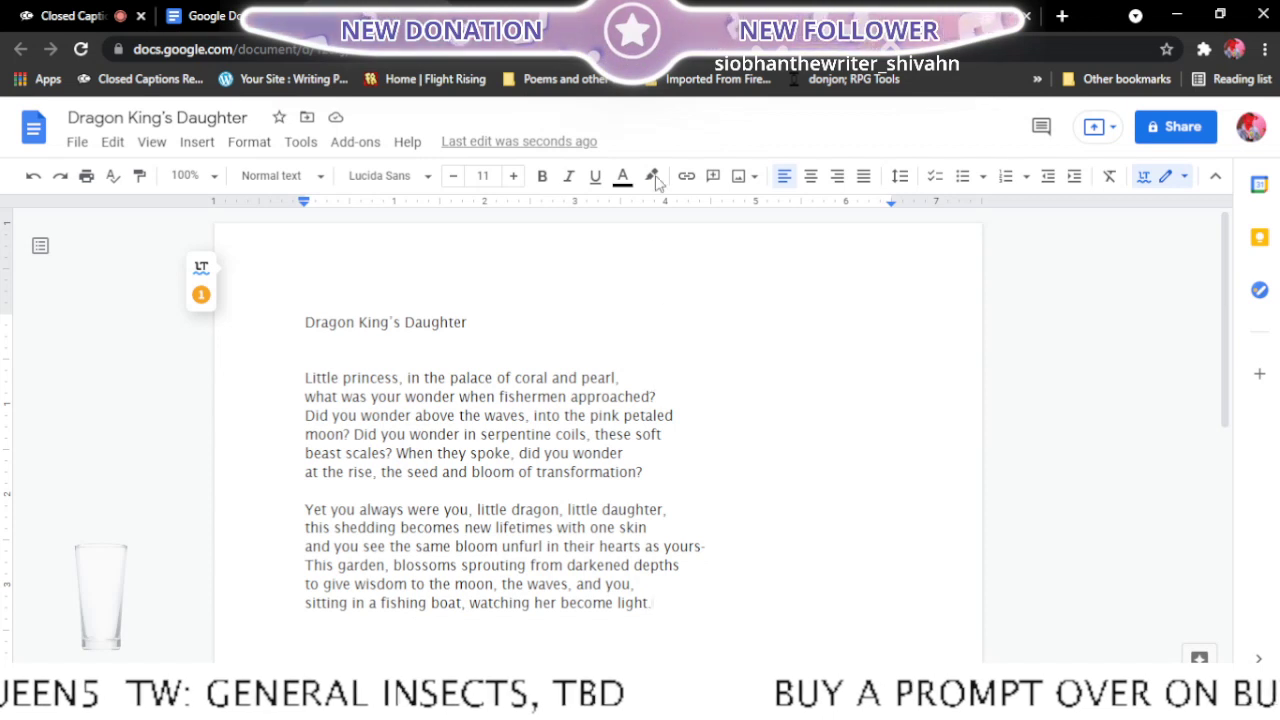
- Mark Dragon King's Daughter with "<- read to mom" in the Final edits list
{"action": "left_click", "coordinate": [535, 9]}
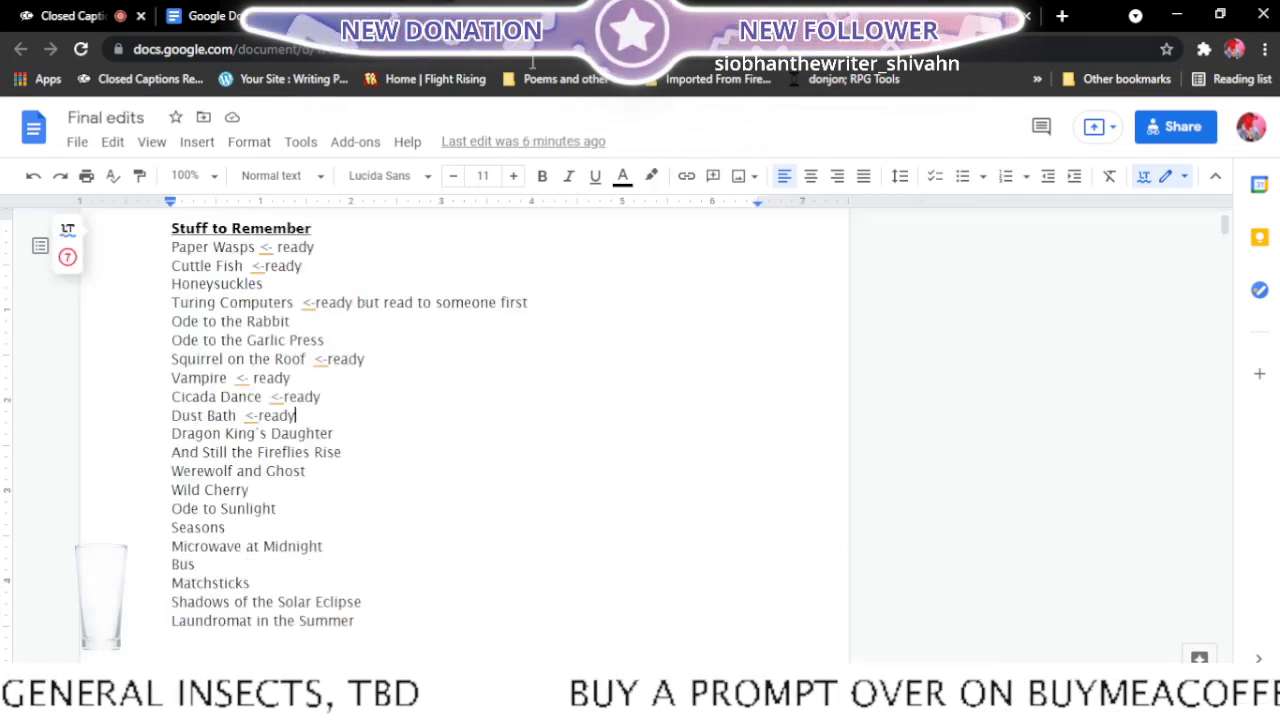
{"action": "left_click", "coordinate": [348, 436]}
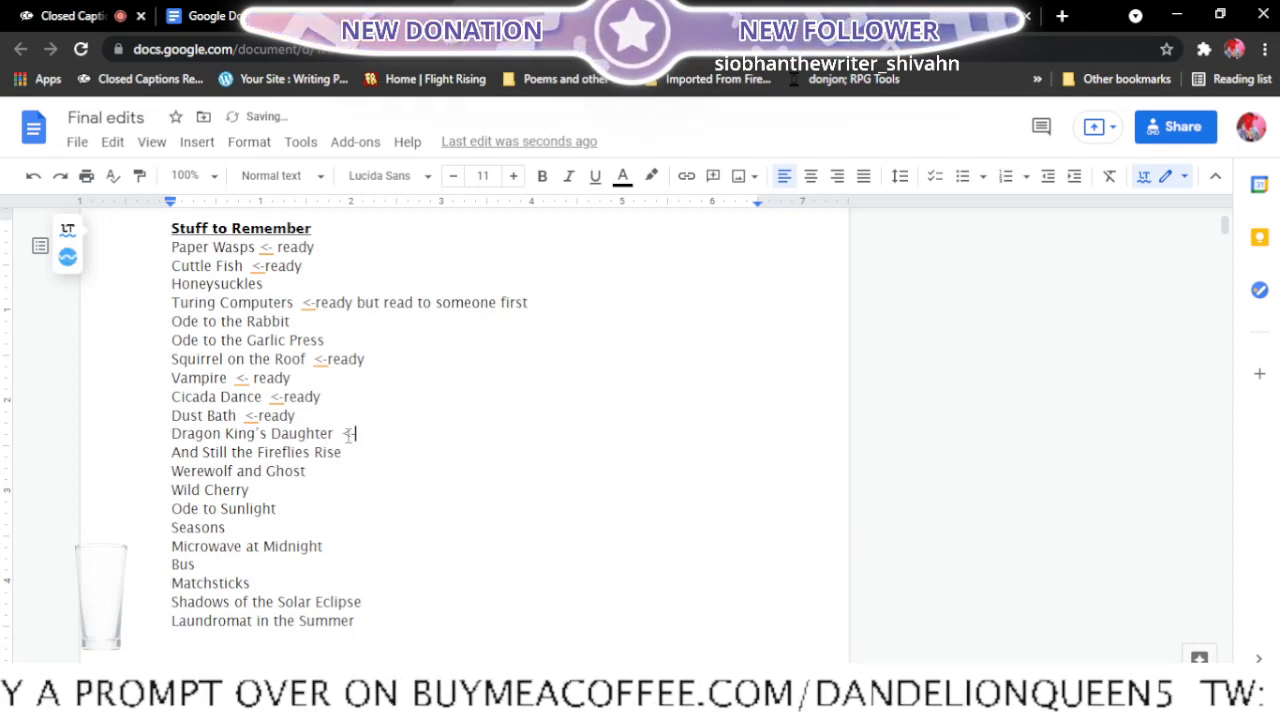
{"action": "type", "text": "<-"}
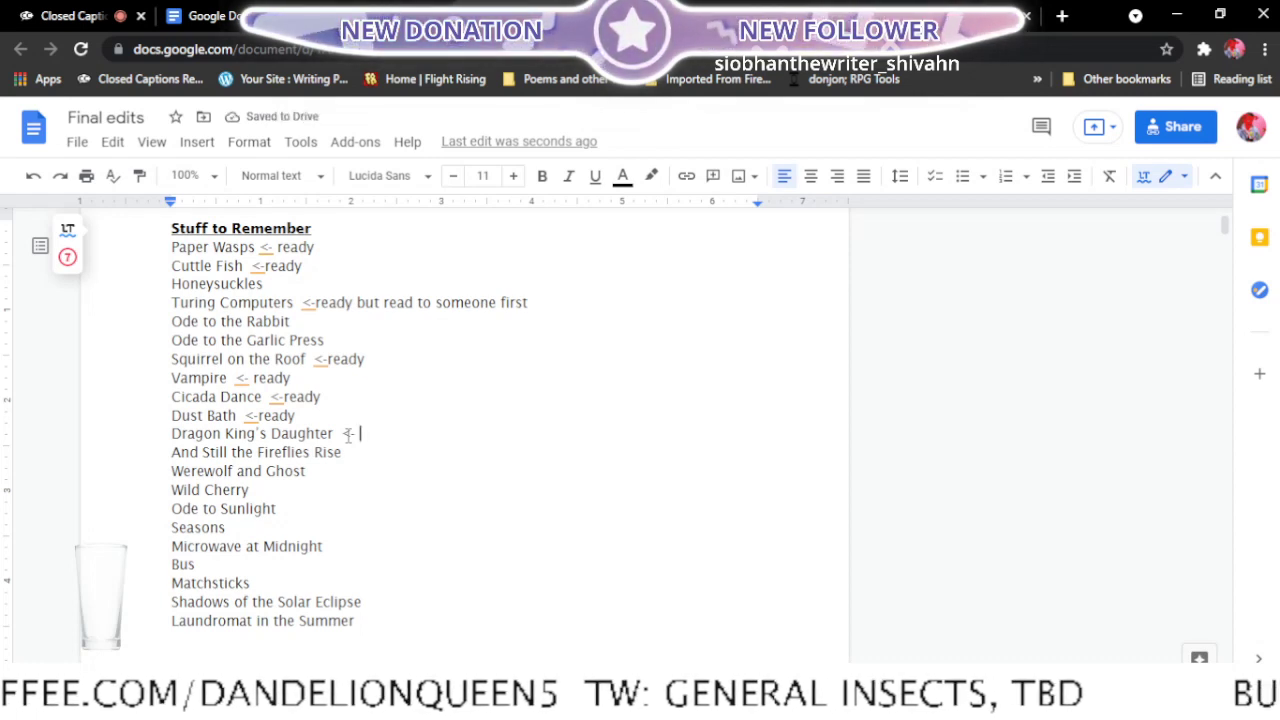
{"action": "type", "text": " read"}
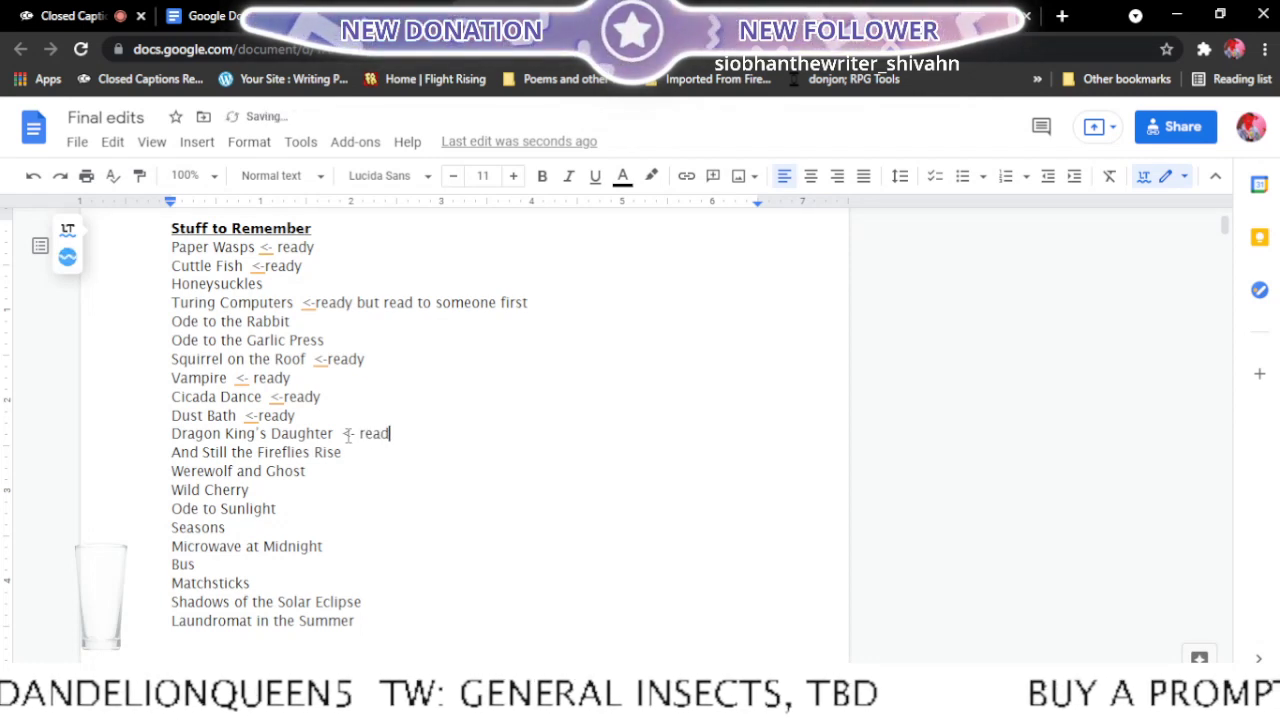
{"action": "type", "text": " to mom"}
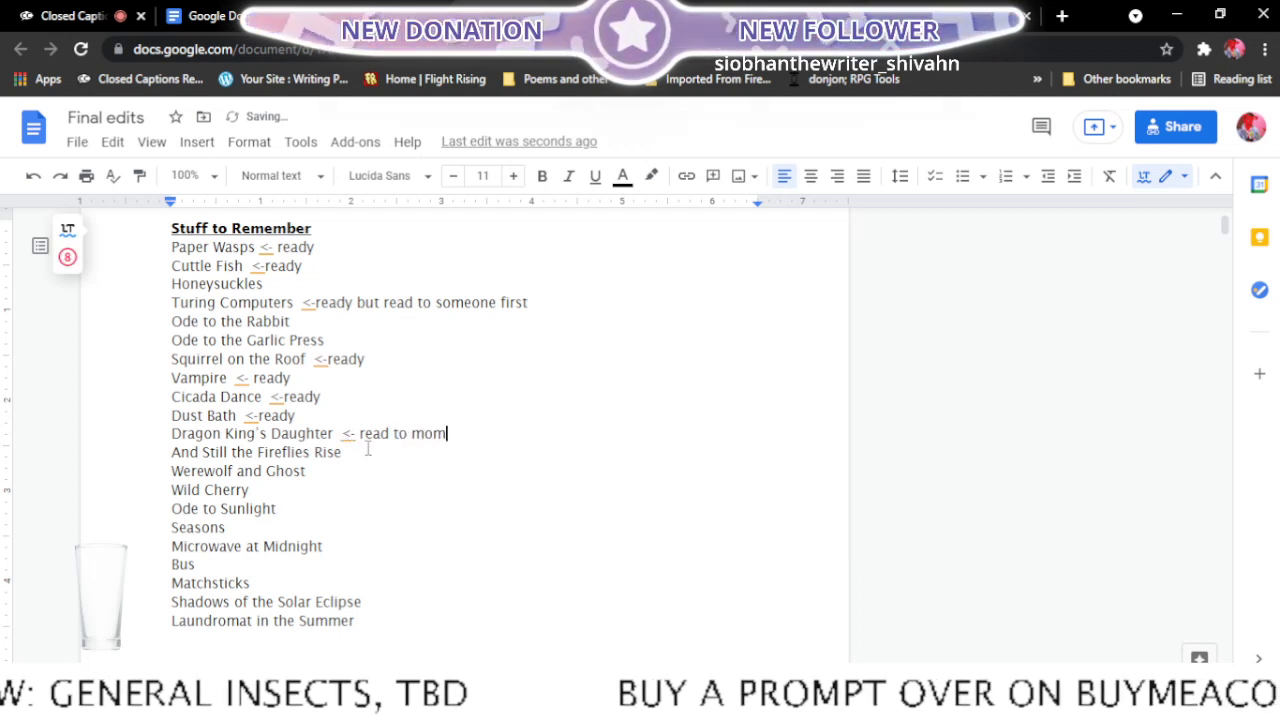
{"action": "key", "text": "Down"}
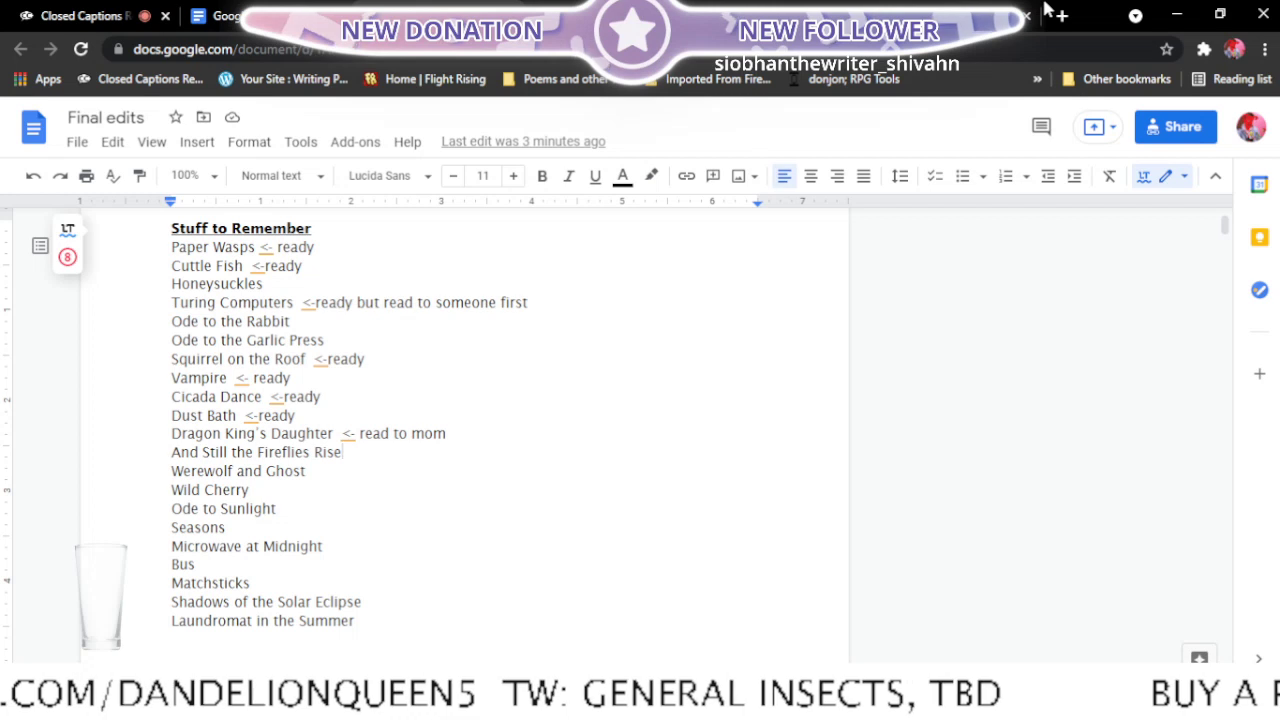
- Find the poem "And still the fireflies rise" among the recent documents and open it in a new tab
{"action": "left_click", "coordinate": [275, 15]}
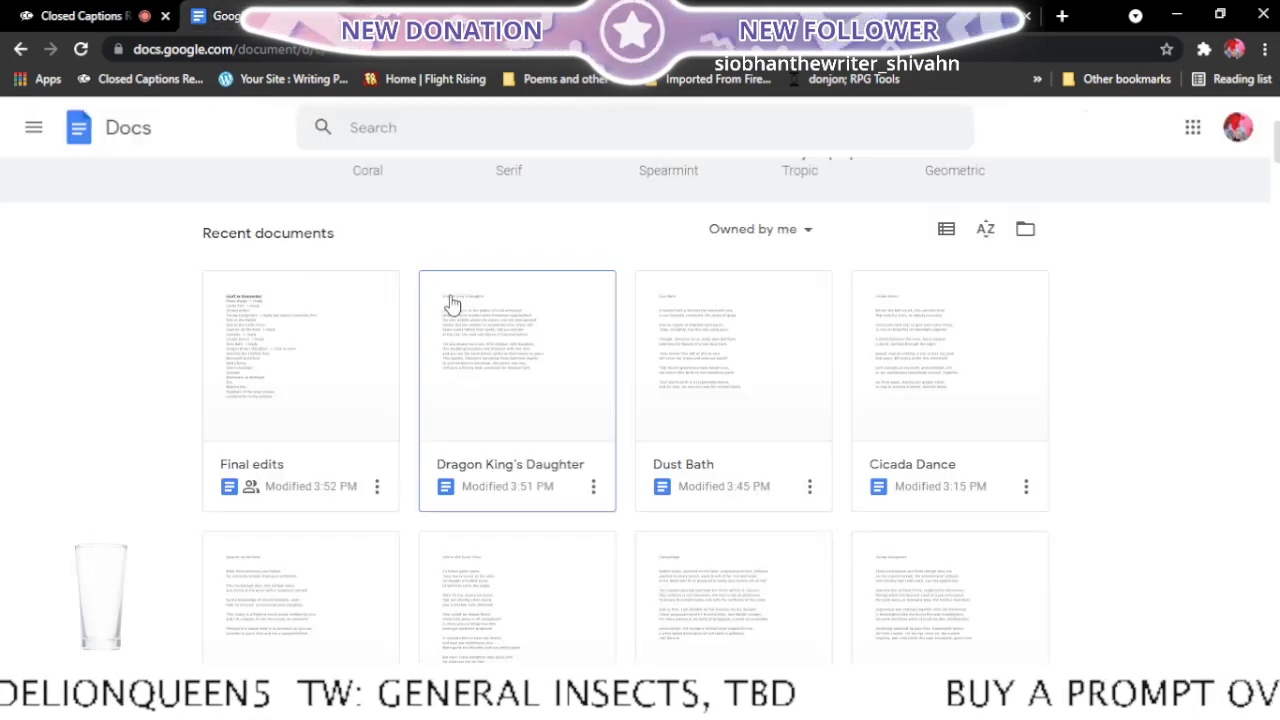
{"action": "scroll", "coordinate": [511, 350], "scroll_direction": "up", "scroll_amount": 2}
{"action": "scroll", "coordinate": [511, 350], "scroll_direction": "down", "scroll_amount": 3}
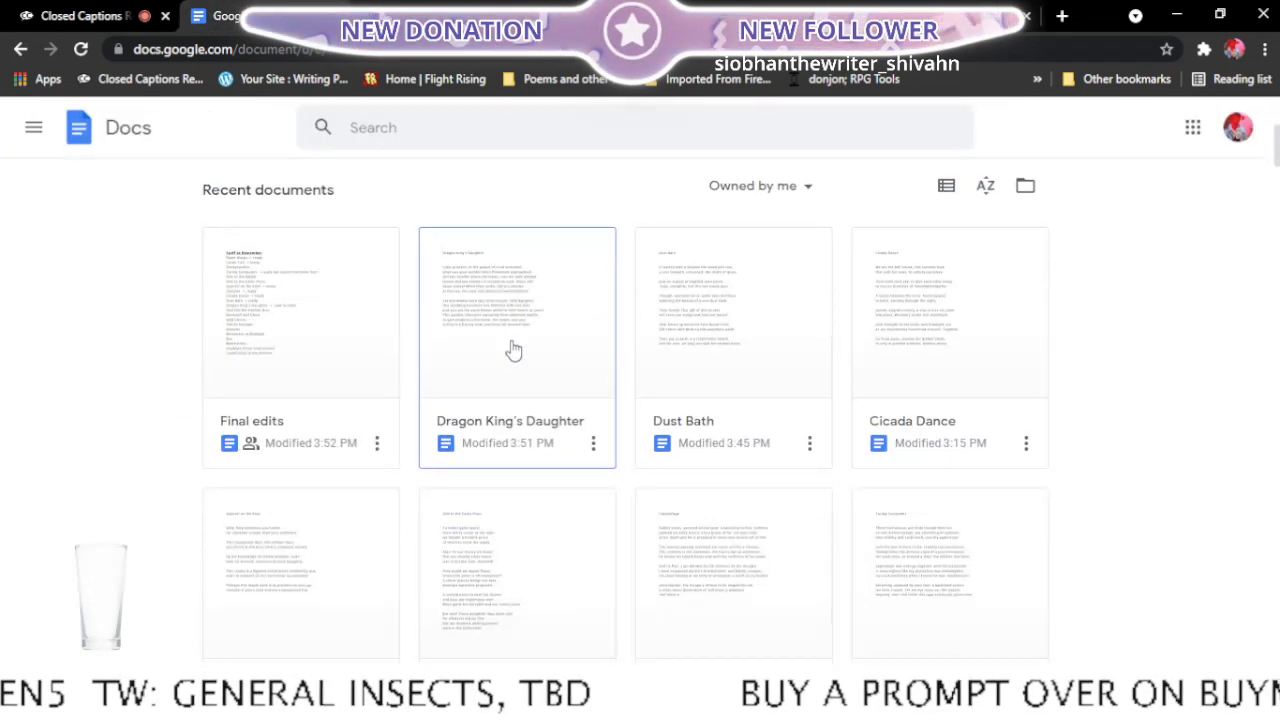
{"action": "scroll", "coordinate": [511, 350], "scroll_direction": "down", "scroll_amount": 2}
{"action": "scroll", "coordinate": [511, 347], "scroll_direction": "down", "scroll_amount": 3}
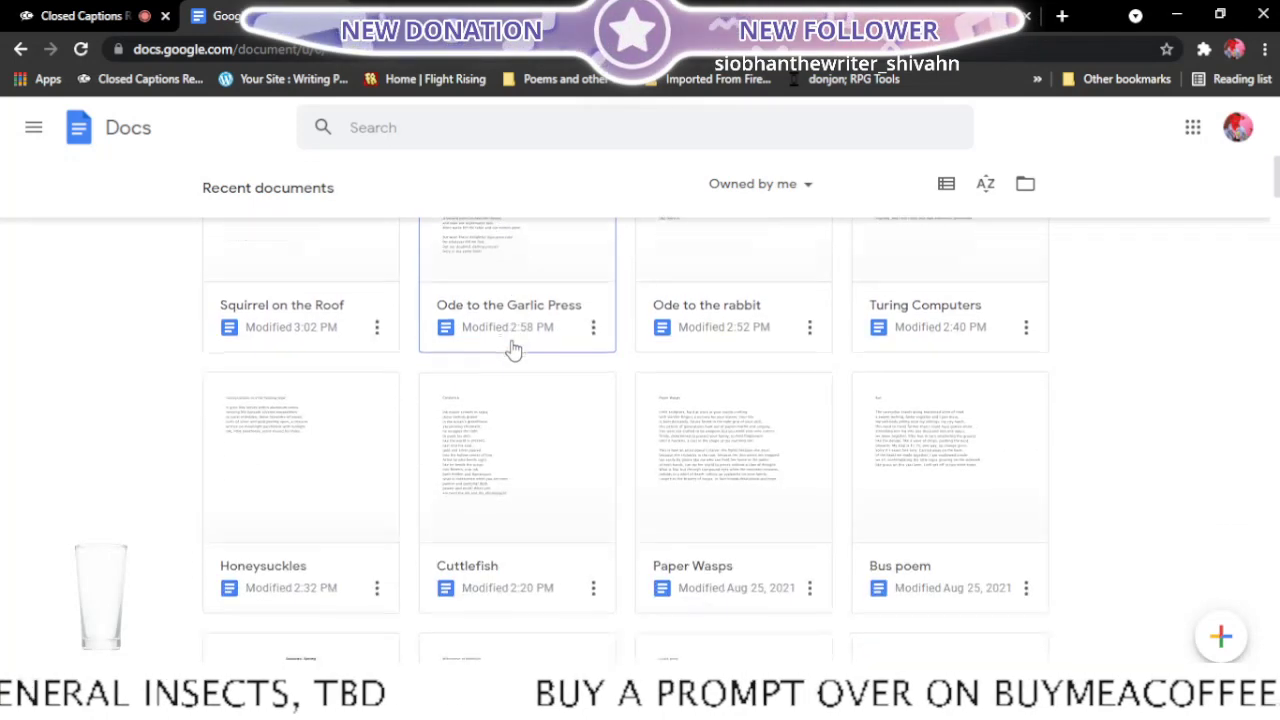
{"action": "scroll", "coordinate": [511, 347], "scroll_direction": "down", "scroll_amount": 2}
{"action": "scroll", "coordinate": [511, 347], "scroll_direction": "down", "scroll_amount": 2}
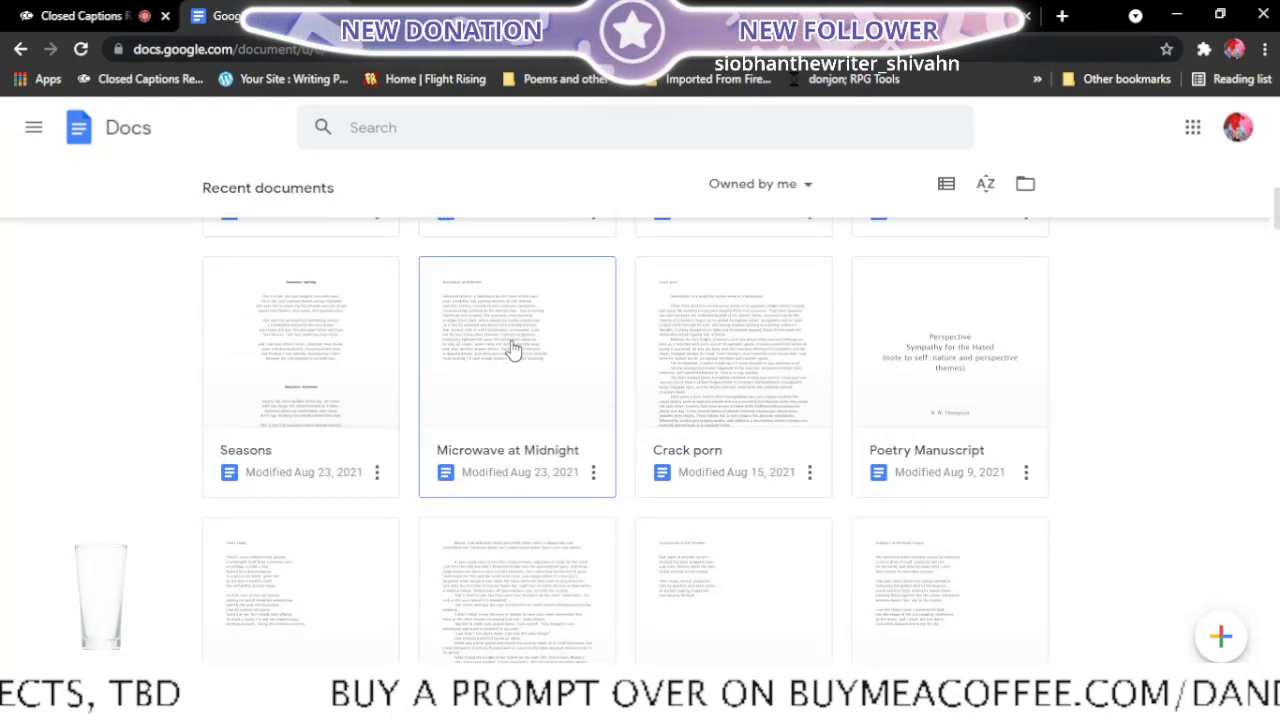
{"action": "scroll", "coordinate": [511, 347], "scroll_direction": "down", "scroll_amount": 2}
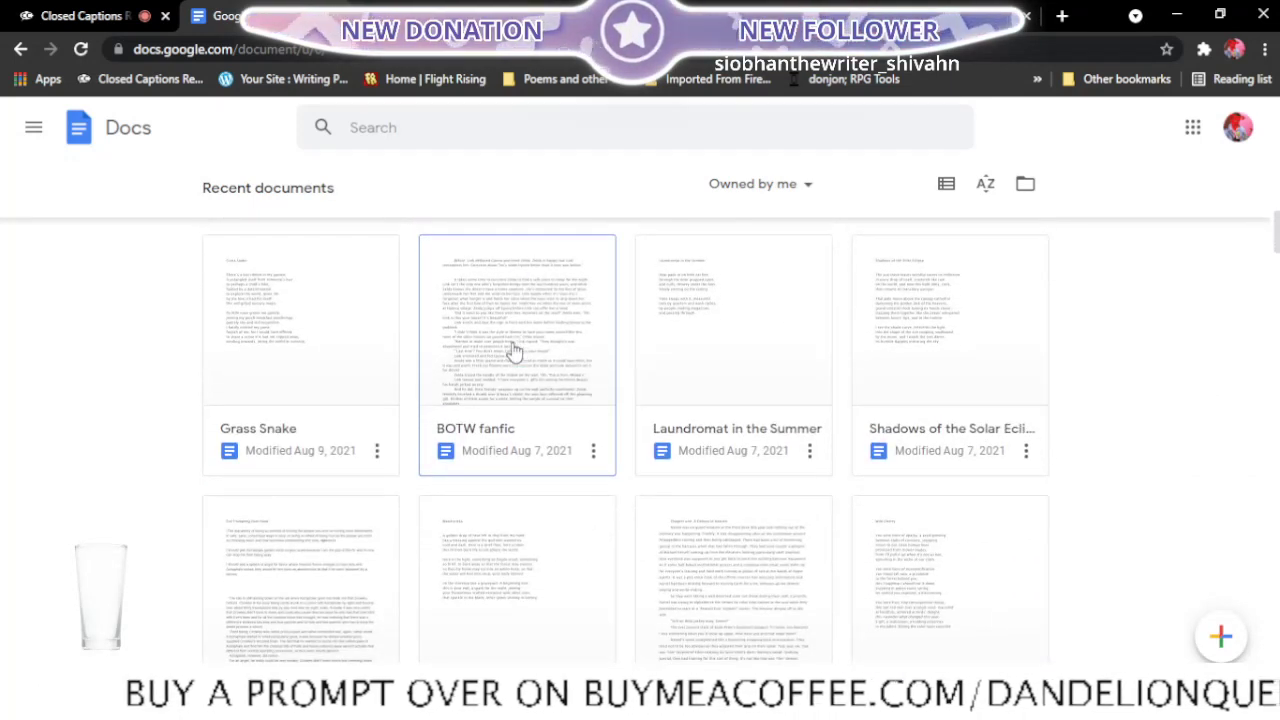
{"action": "scroll", "coordinate": [513, 350], "scroll_direction": "down", "scroll_amount": 1}
{"action": "scroll", "coordinate": [513, 350], "scroll_direction": "down", "scroll_amount": 1}
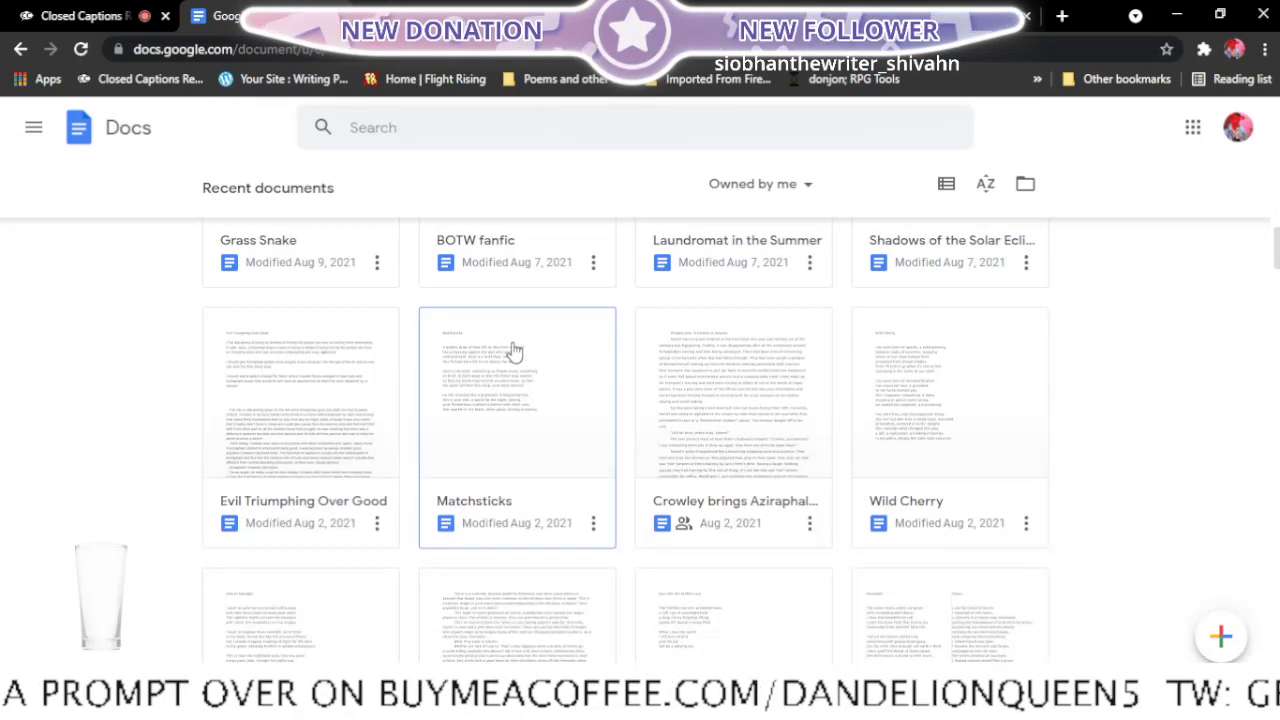
{"action": "scroll", "coordinate": [513, 350], "scroll_direction": "down", "scroll_amount": 3}
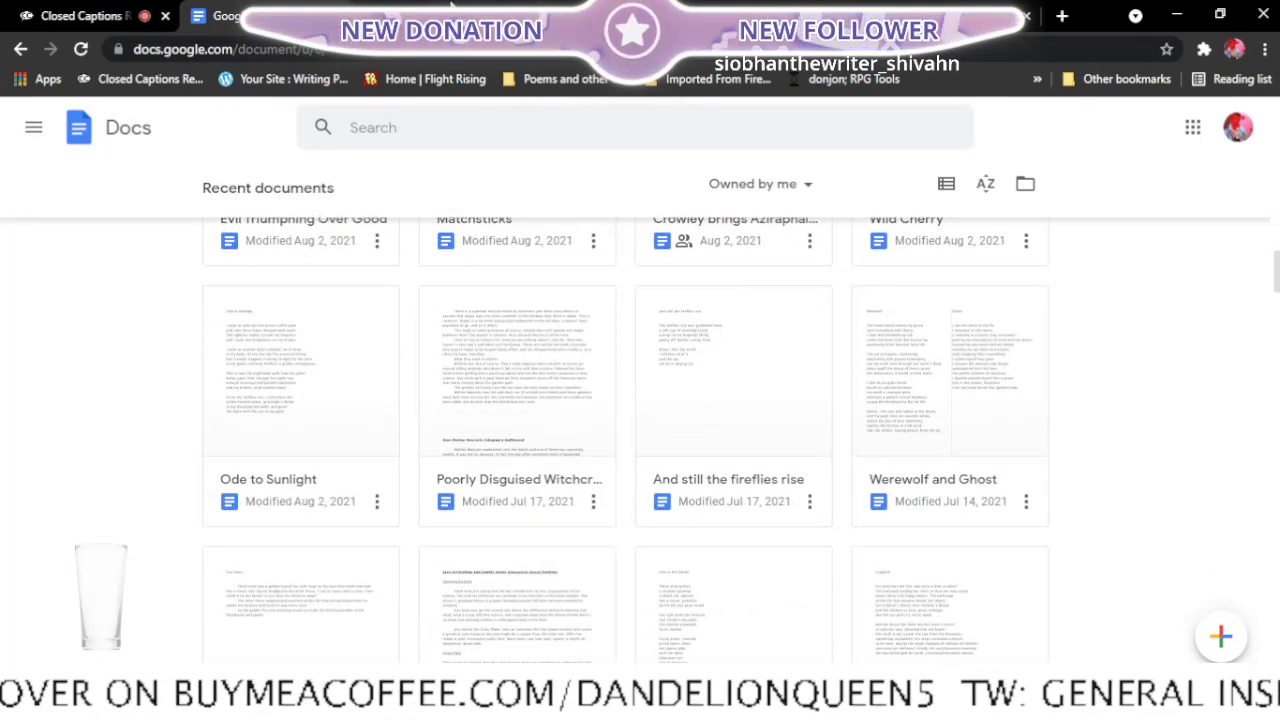
{"action": "left_click", "coordinate": [440, 16]}
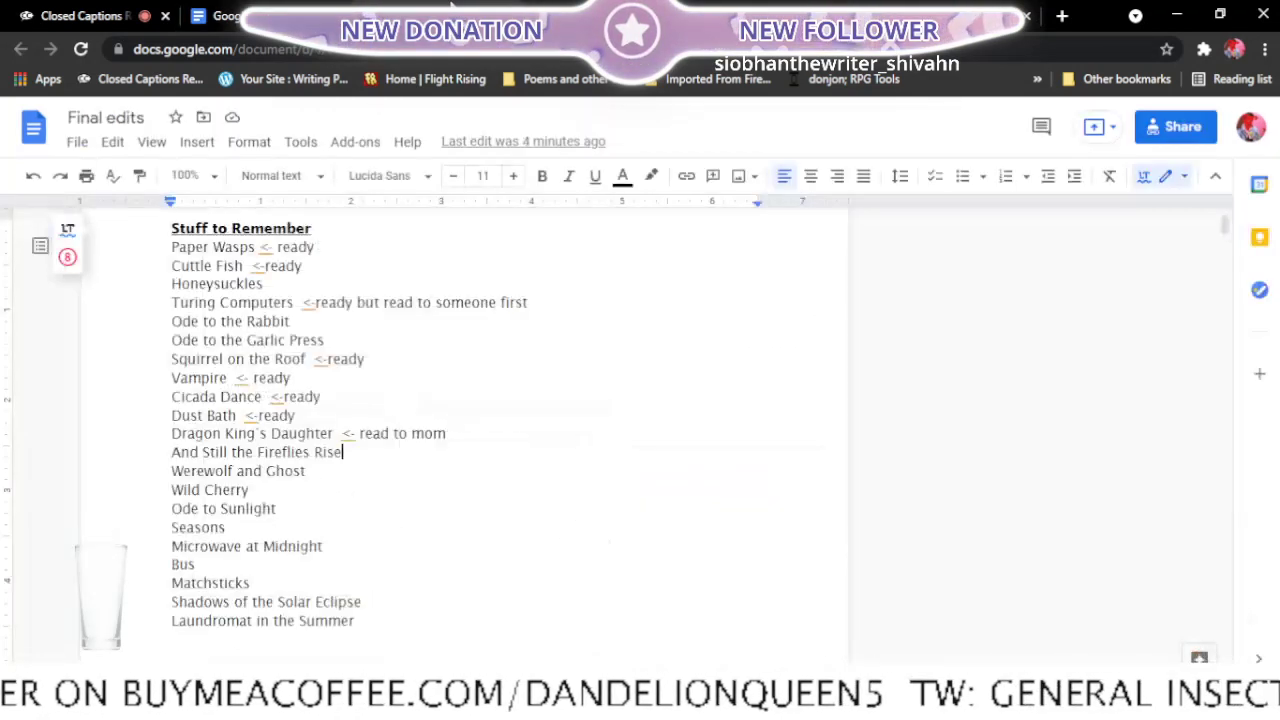
{"action": "left_click", "coordinate": [213, 16]}
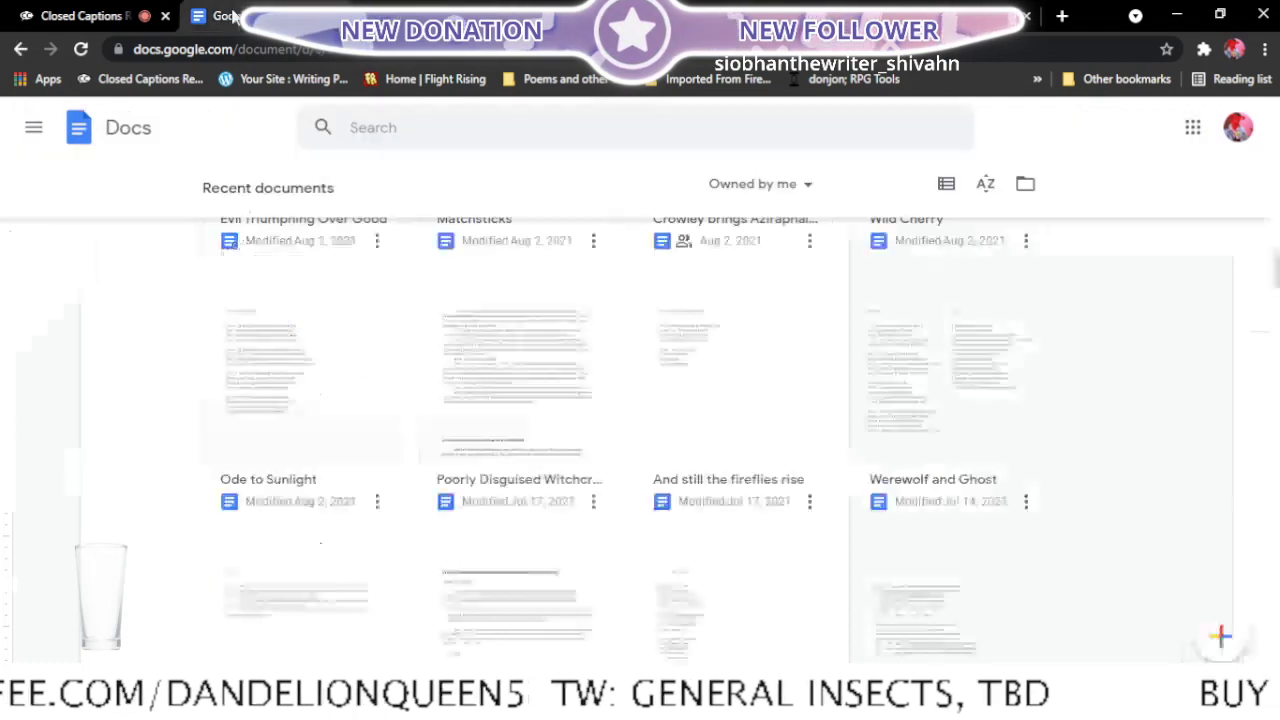
{"action": "scroll", "coordinate": [424, 340], "scroll_direction": "down", "scroll_amount": 2}
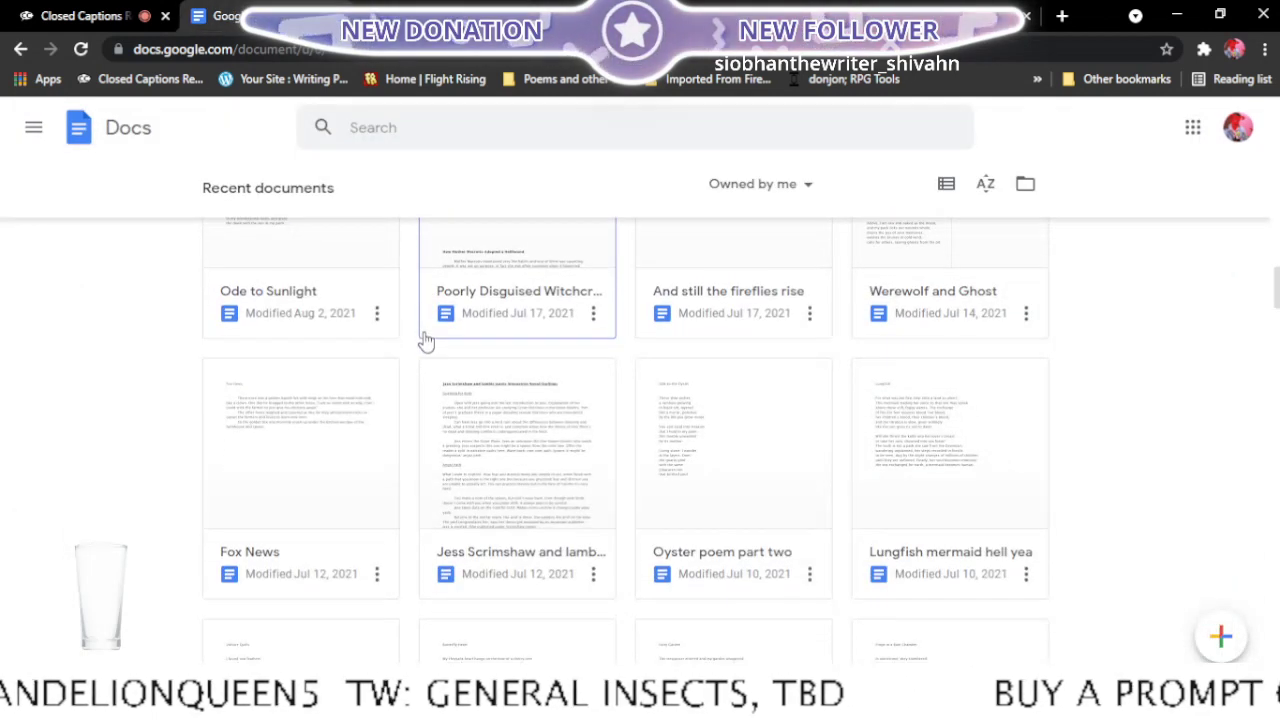
{"action": "scroll", "coordinate": [667, 479], "scroll_direction": "up", "scroll_amount": 3}
{"action": "right_click", "coordinate": [680, 497]}
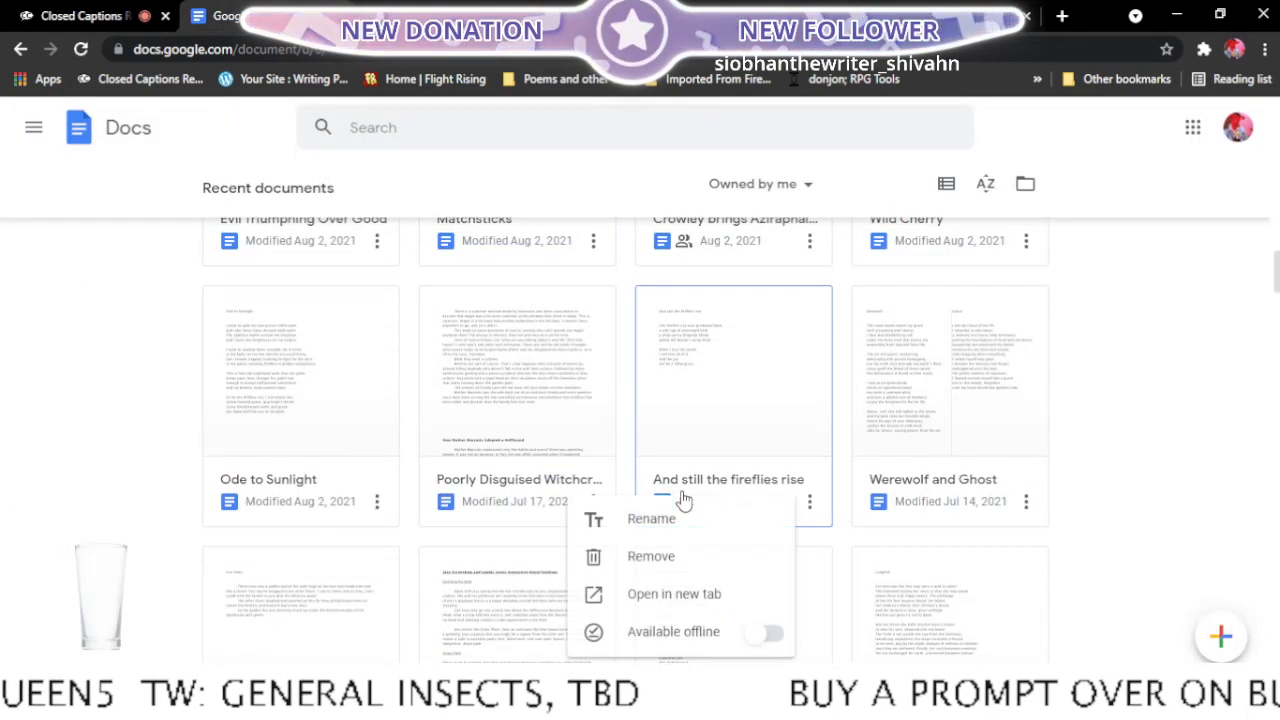
{"action": "left_click", "coordinate": [674, 591]}
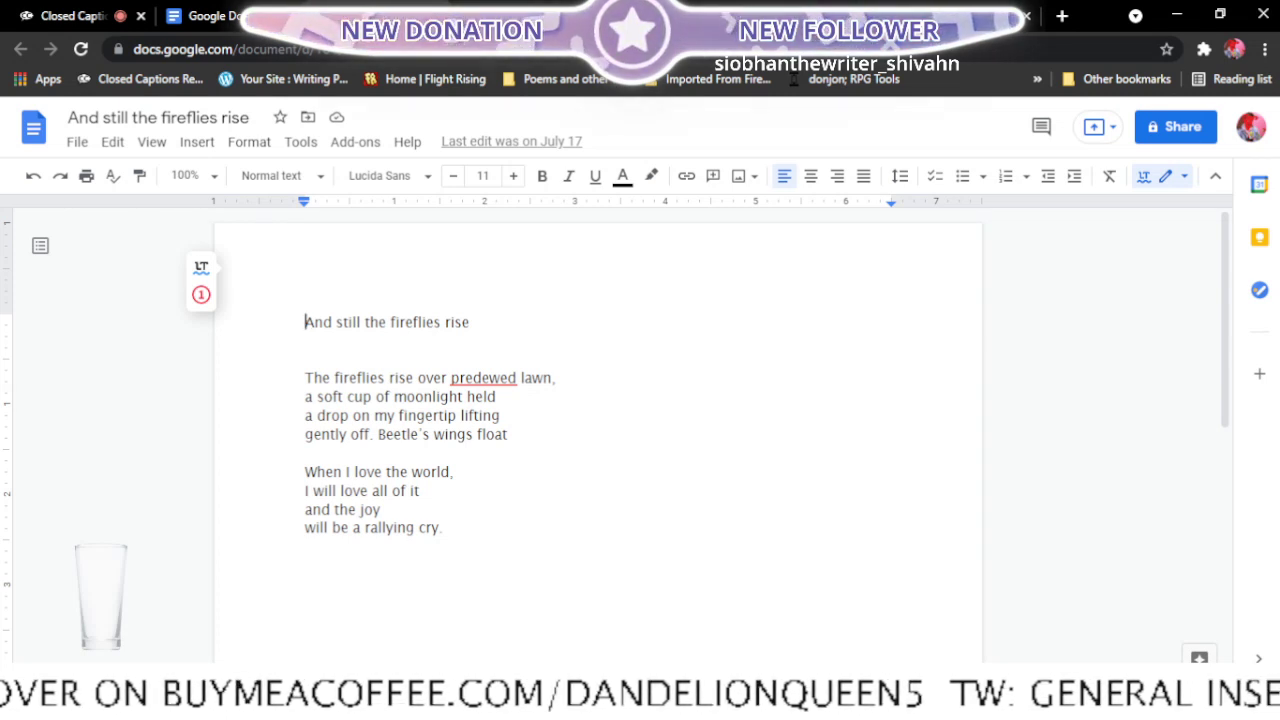
- Close the fireflies poem and delete the "And Still the Fireflies Rise" line from the Final edits list
{"action": "left_click", "coordinate": [435, 16]}
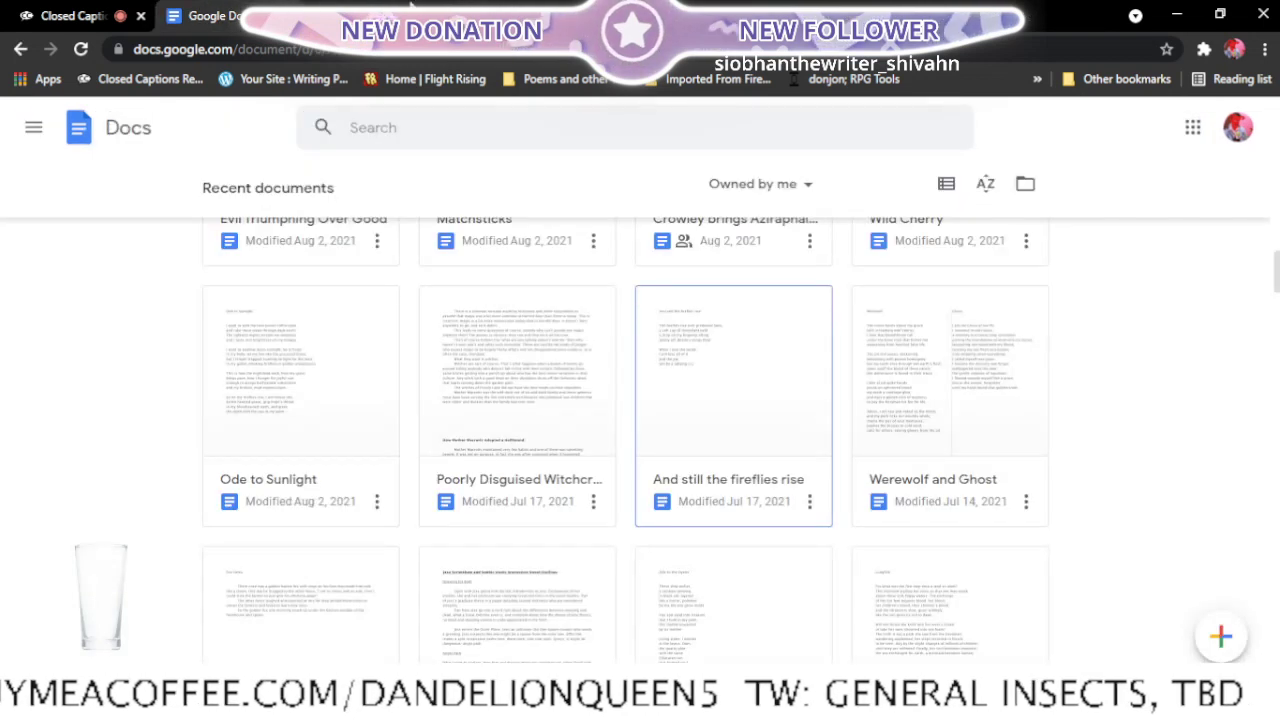
{"action": "left_click", "coordinate": [380, 16]}
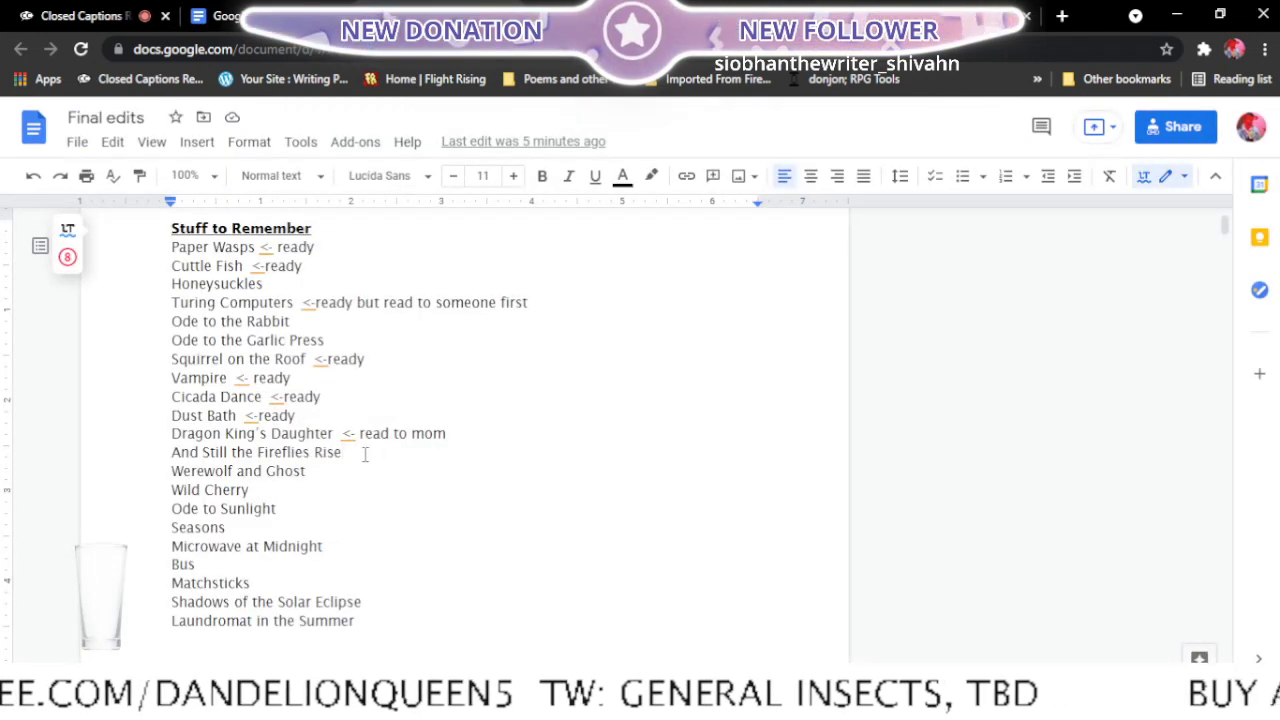
{"action": "left_click_drag", "start_coordinate": [343, 452], "coordinate": [164, 460]}
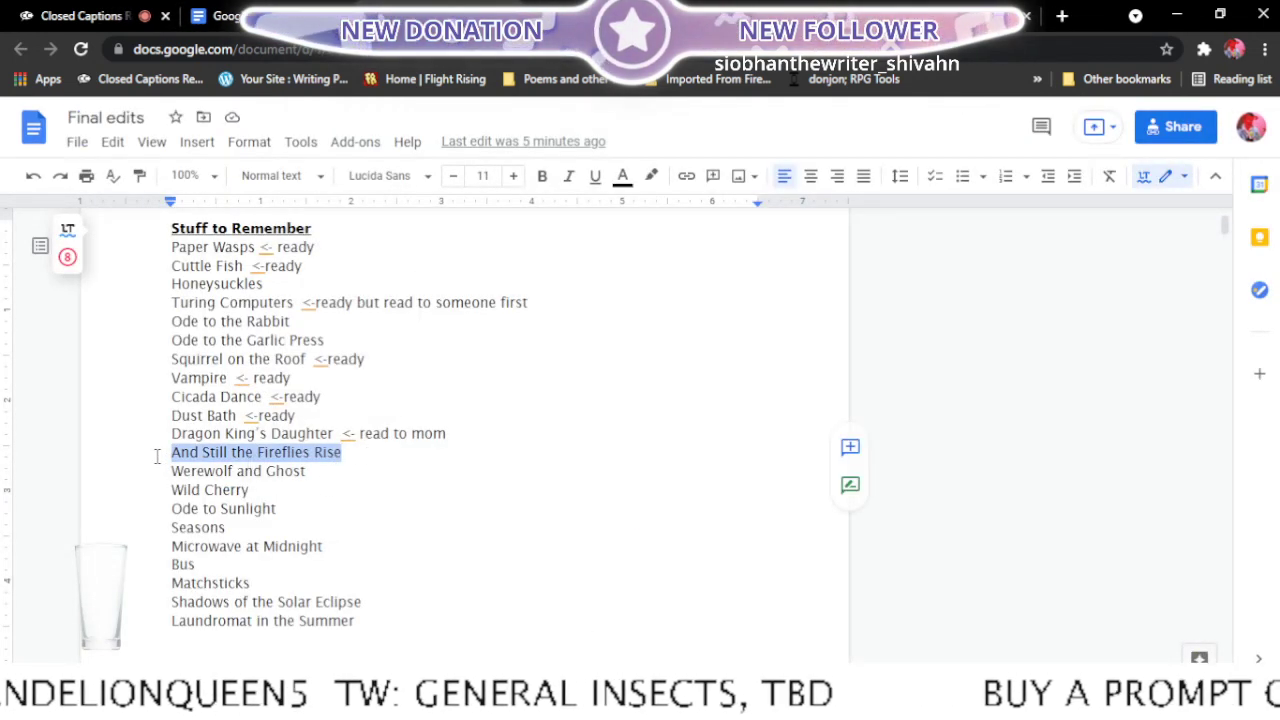
{"action": "key", "text": "BackSpace"}
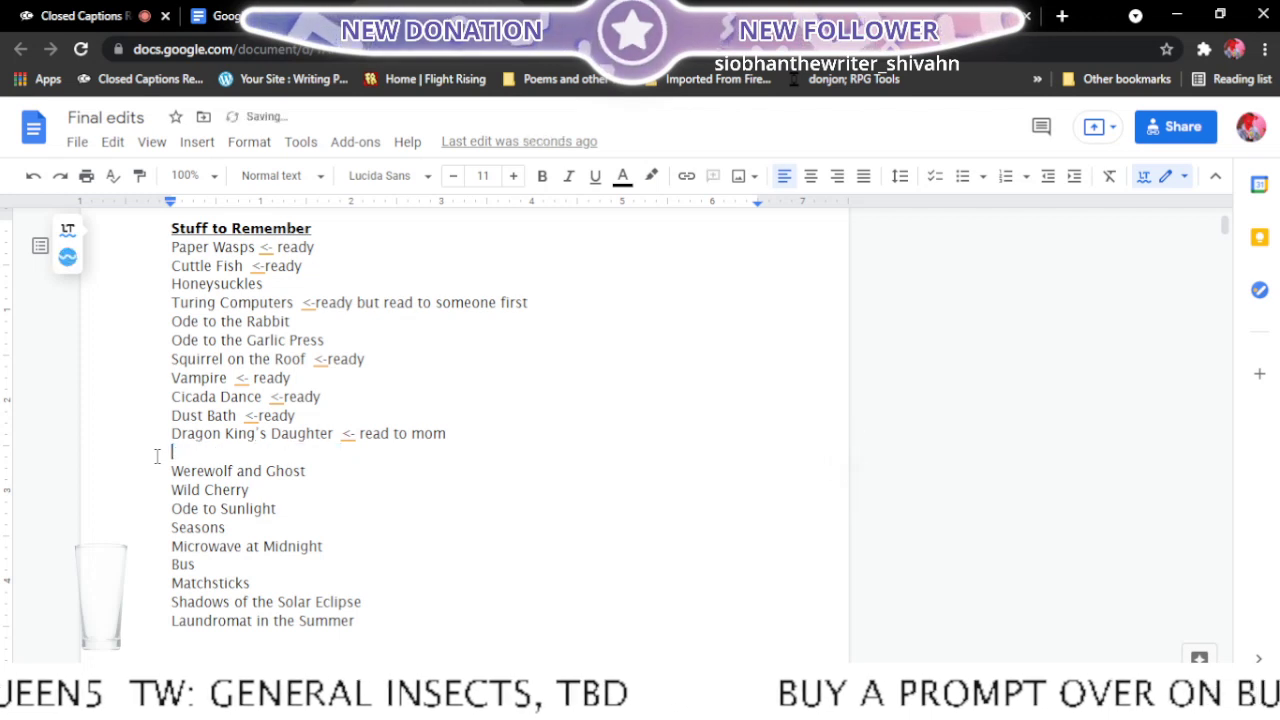
{"action": "key", "text": "BackSpace"}
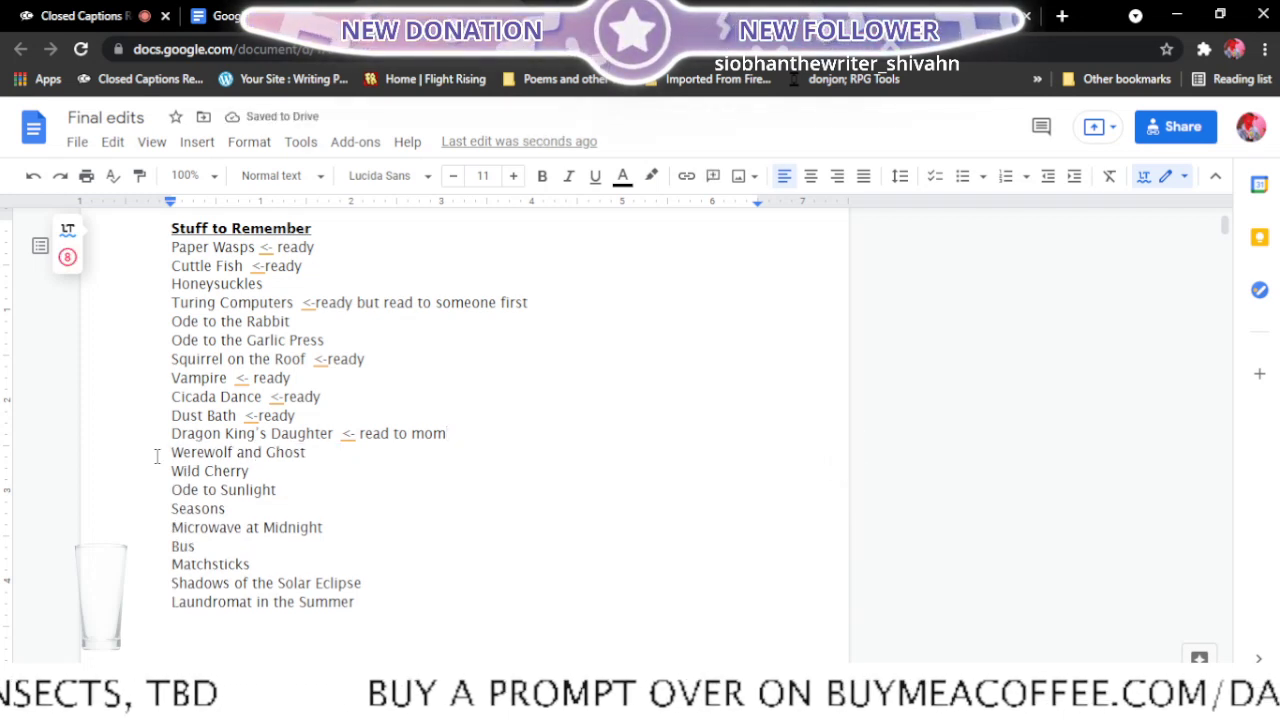
- Open the Werewolf and Ghost poem from the recent documents in a new tab
{"action": "left_click", "coordinate": [220, 16]}
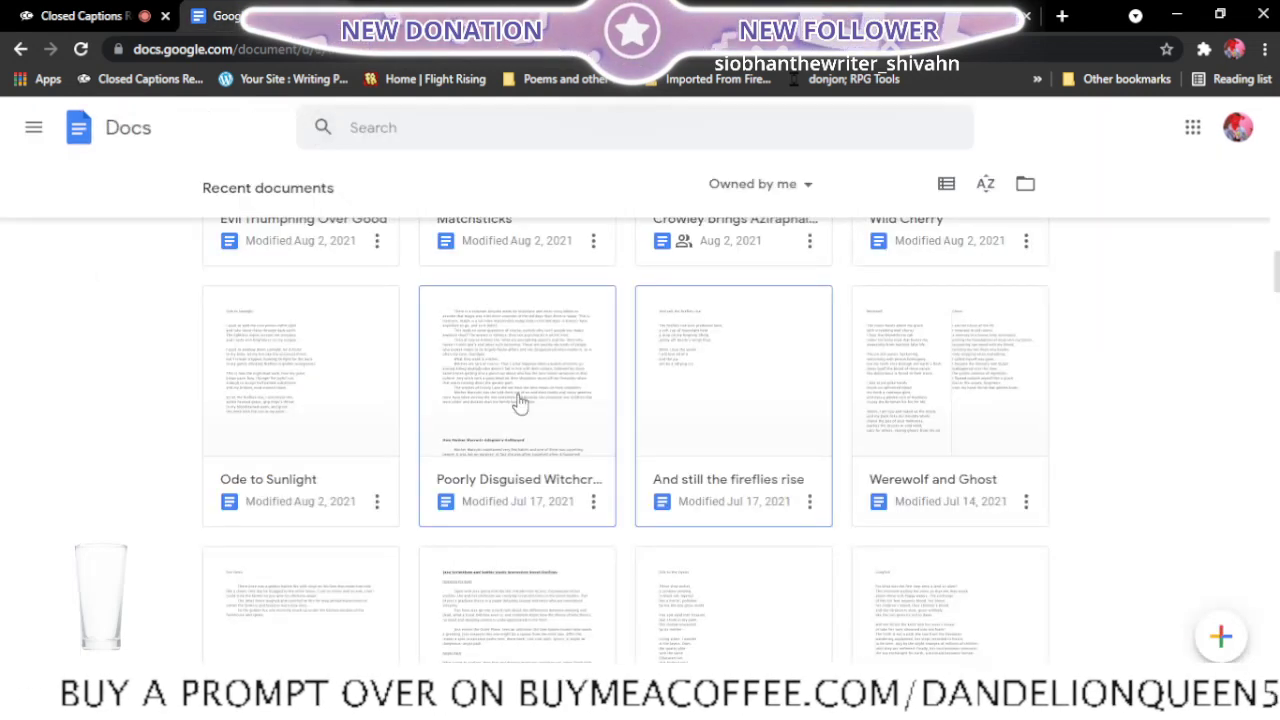
{"action": "right_click", "coordinate": [966, 497]}
{"action": "left_click", "coordinate": [975, 593]}
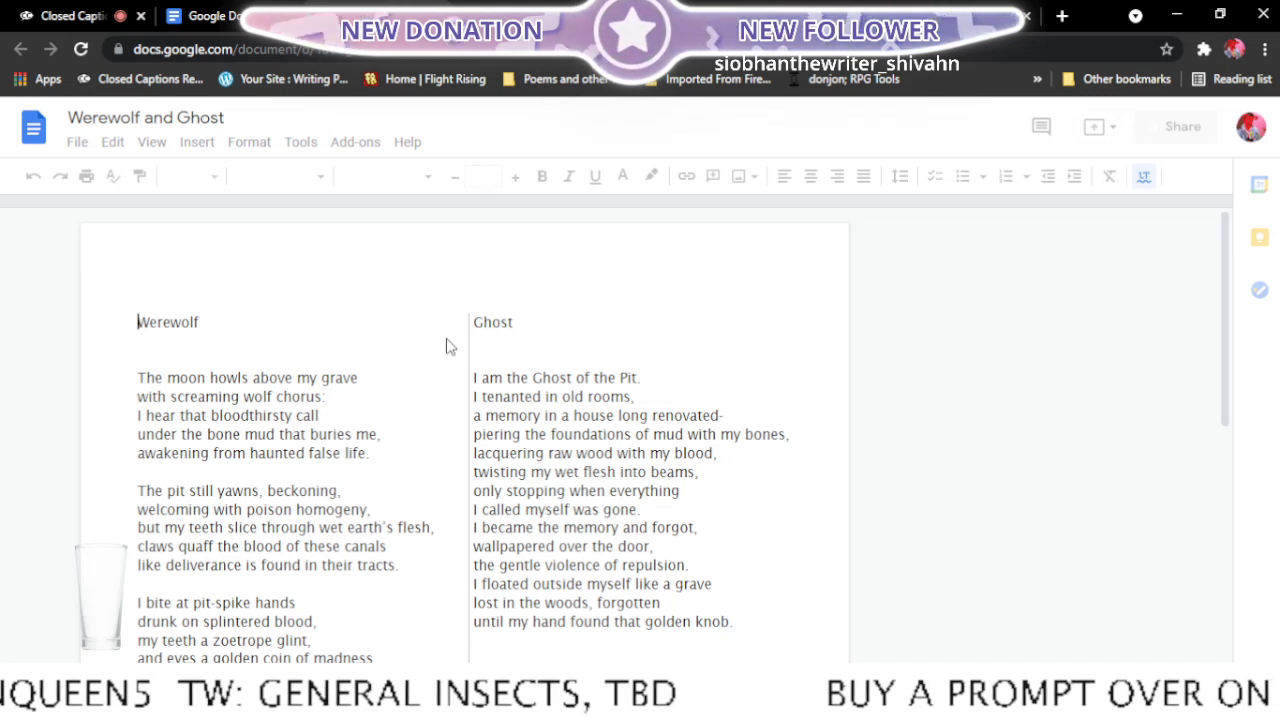
- Read through both columns of the Werewolf and Ghost poem to judge what needs revising
{"action": "scroll", "coordinate": [449, 346], "scroll_direction": "down", "scroll_amount": 3}
{"action": "scroll", "coordinate": [786, 545], "scroll_direction": "down", "scroll_amount": 2}
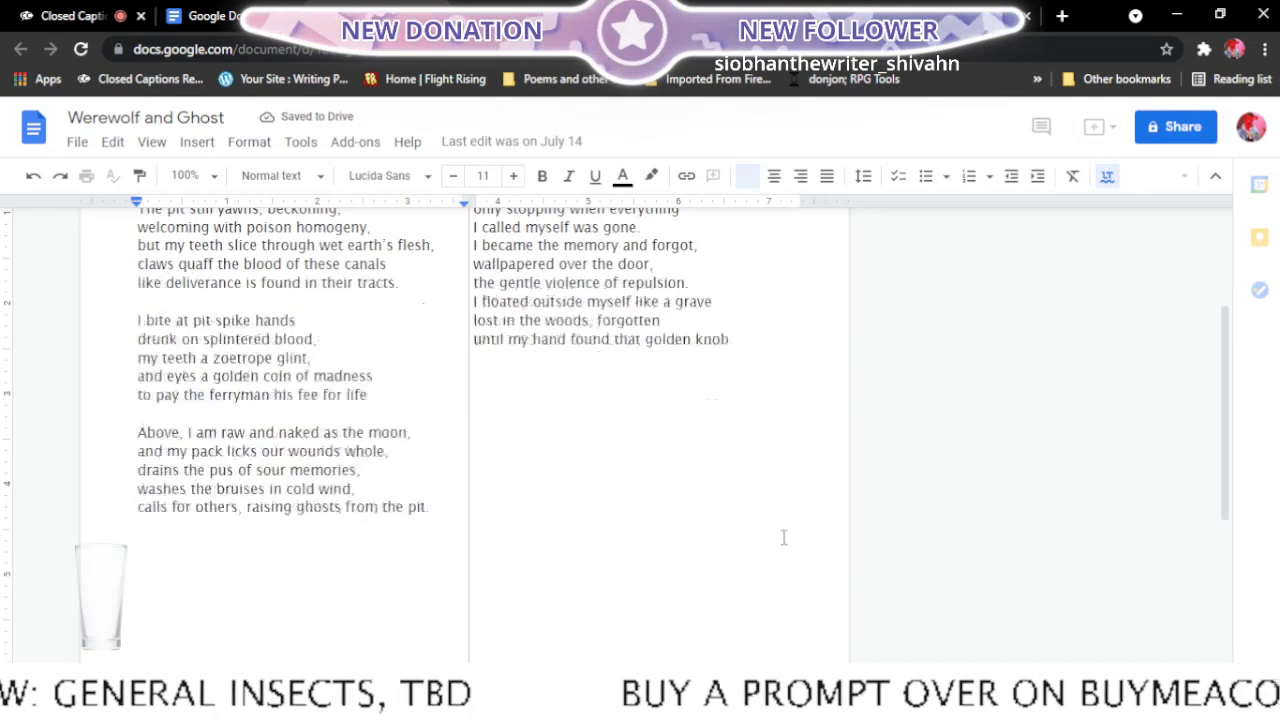
{"action": "scroll", "coordinate": [786, 545], "scroll_direction": "up", "scroll_amount": 3}
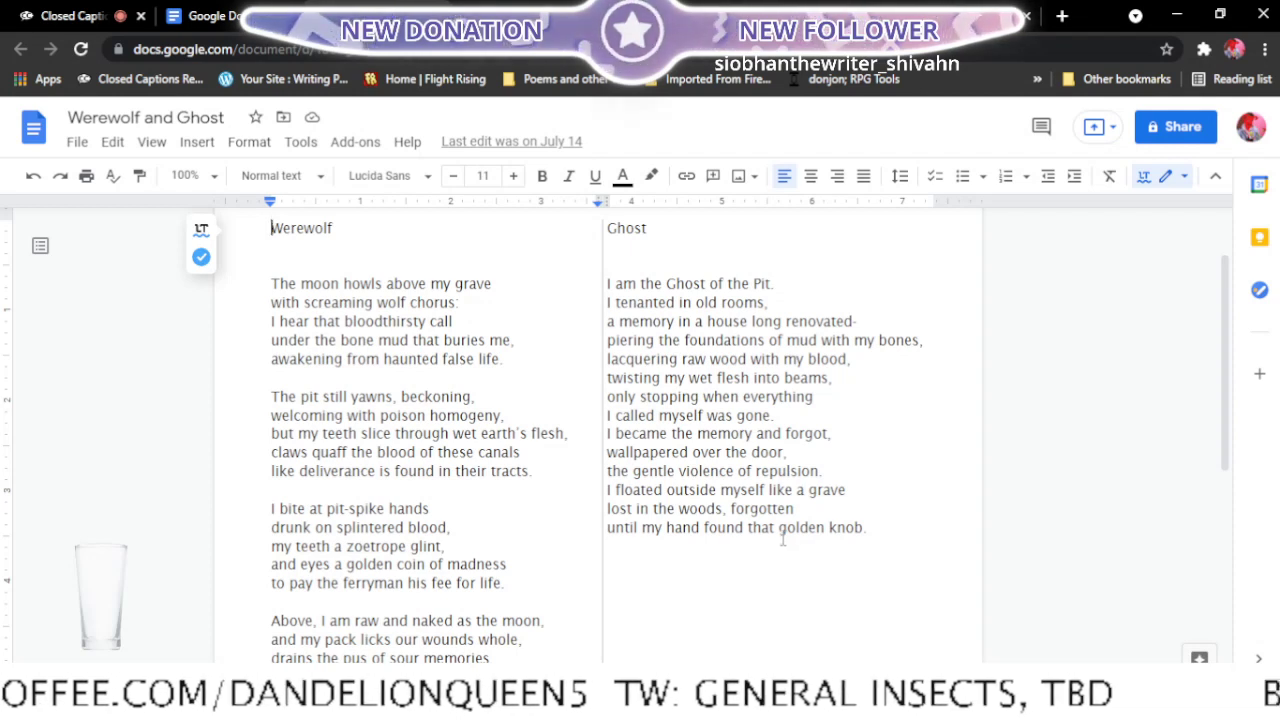
{"action": "scroll", "coordinate": [455, 348], "scroll_direction": "down", "scroll_amount": 2}
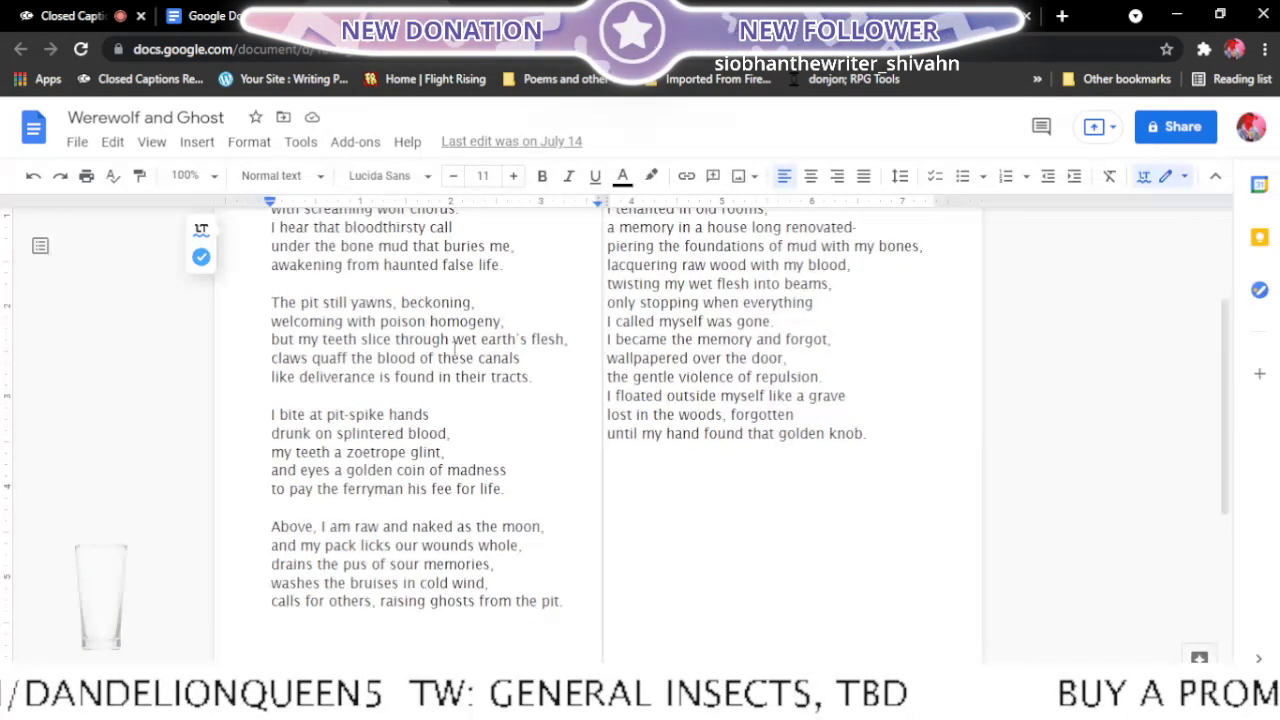
{"action": "scroll", "coordinate": [560, 514], "scroll_direction": "down", "scroll_amount": 2}
{"action": "scroll", "coordinate": [560, 514], "scroll_direction": "up", "scroll_amount": 3}
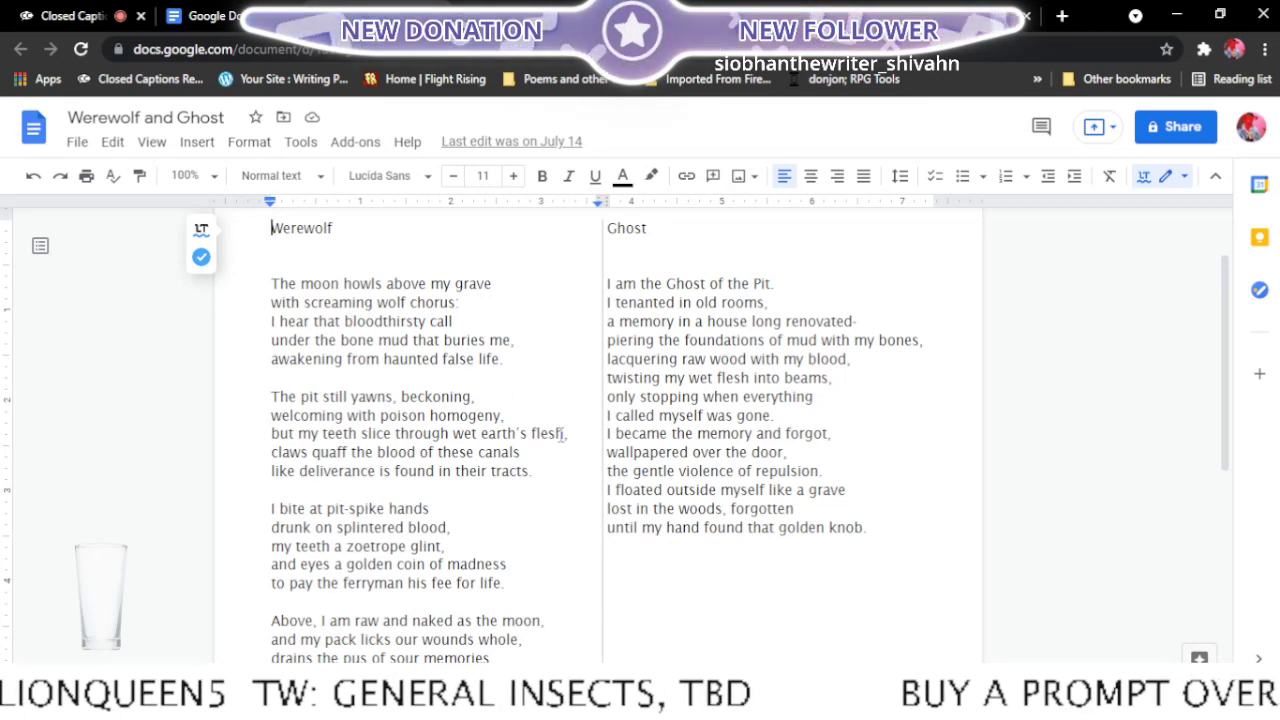
{"action": "scroll", "coordinate": [480, 378], "scroll_direction": "down", "scroll_amount": 1}
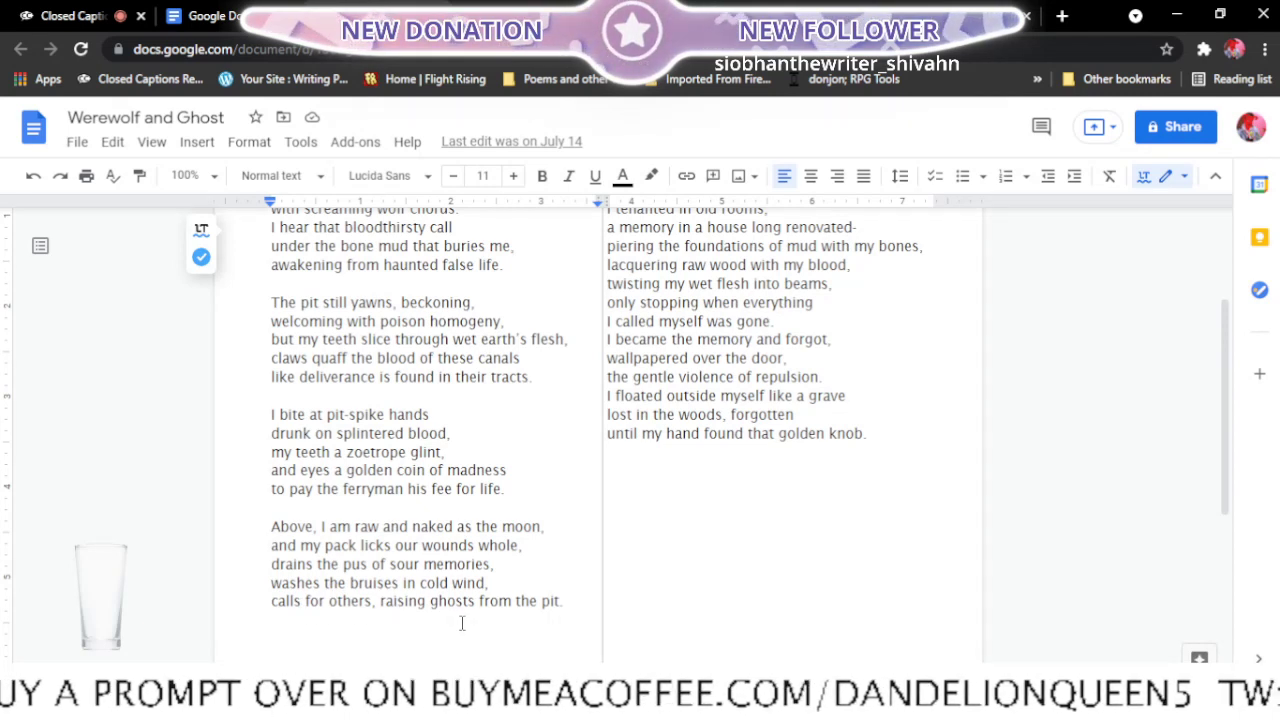
{"action": "scroll", "coordinate": [462, 623], "scroll_direction": "up", "scroll_amount": 2}
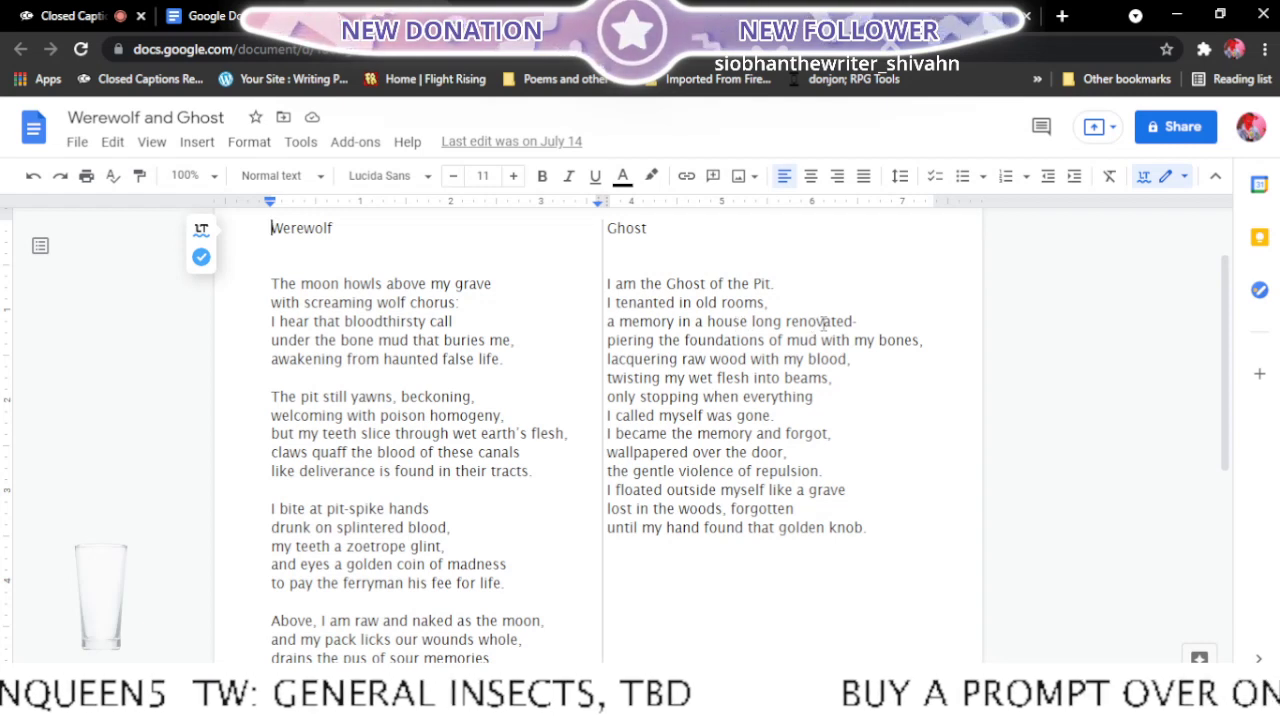
- Move "a memory" up to the end of the Ghost column's second line and start the third line with "in a house"
{"action": "left_click", "coordinate": [609, 322]}
{"action": "key", "text": "BackSpace"}
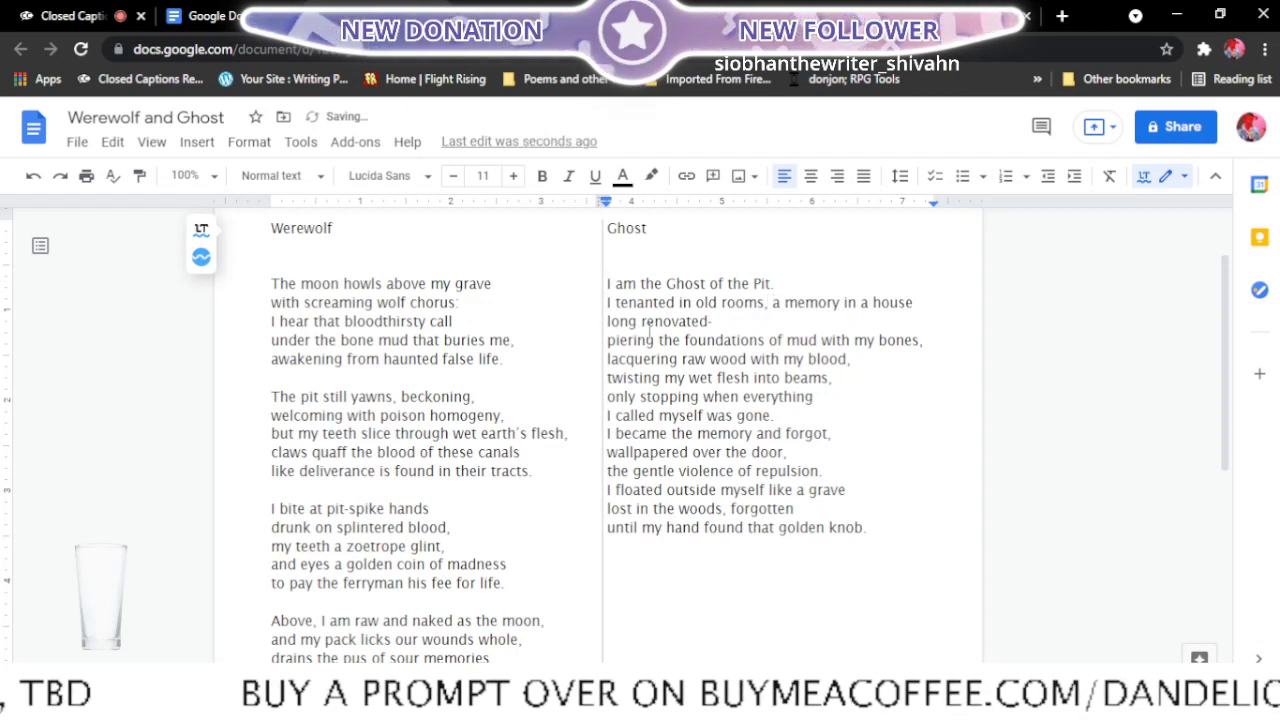
{"action": "left_click", "coordinate": [843, 303]}
{"action": "key", "text": "Return"}
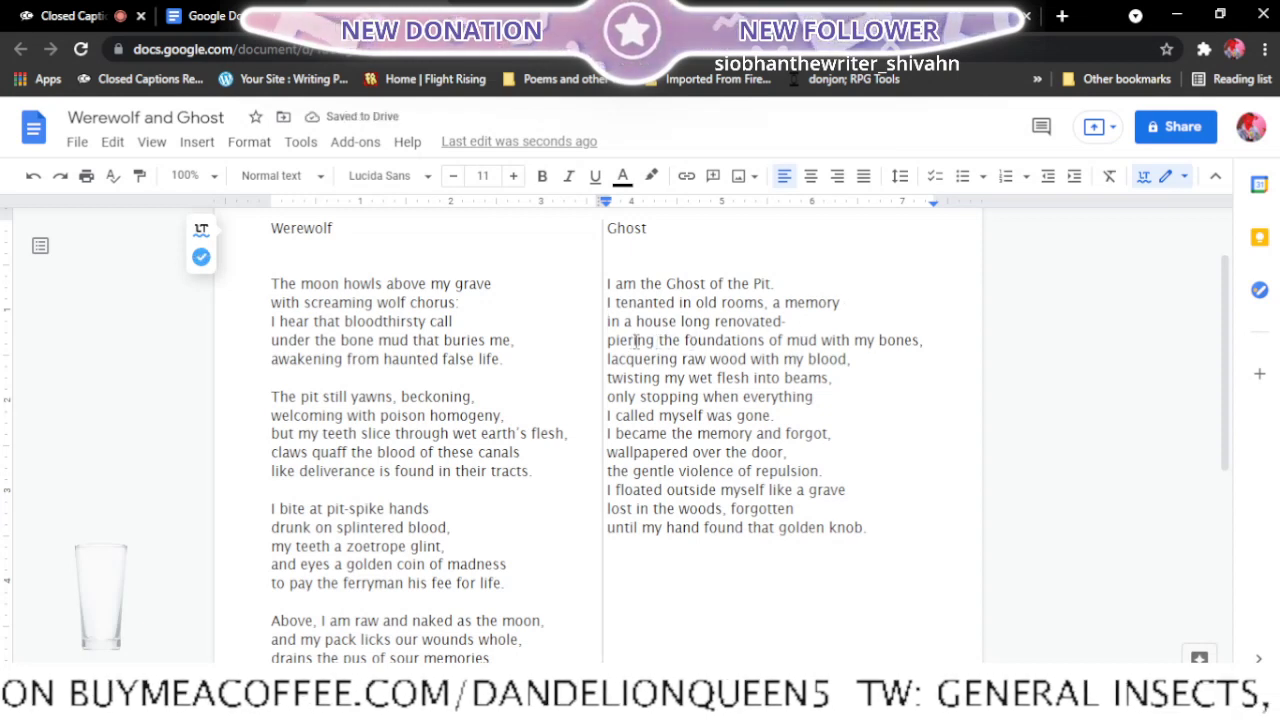
- Replace the dash after "renovated" with a colon and move "piering" up to the end of that line, breaking before "the foundations"
{"action": "left_click", "coordinate": [791, 322]}
{"action": "key", "text": "BackSpace"}
{"action": "type", "text": "."}
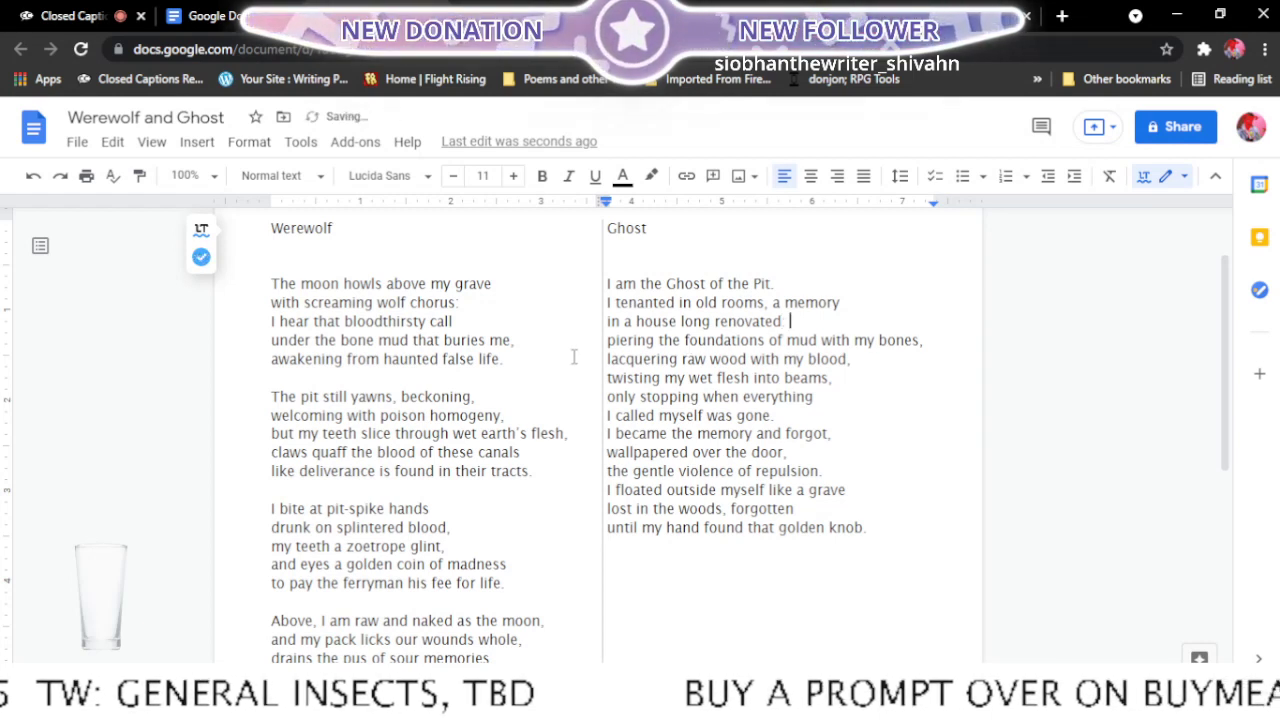
{"action": "left_click", "coordinate": [609, 340]}
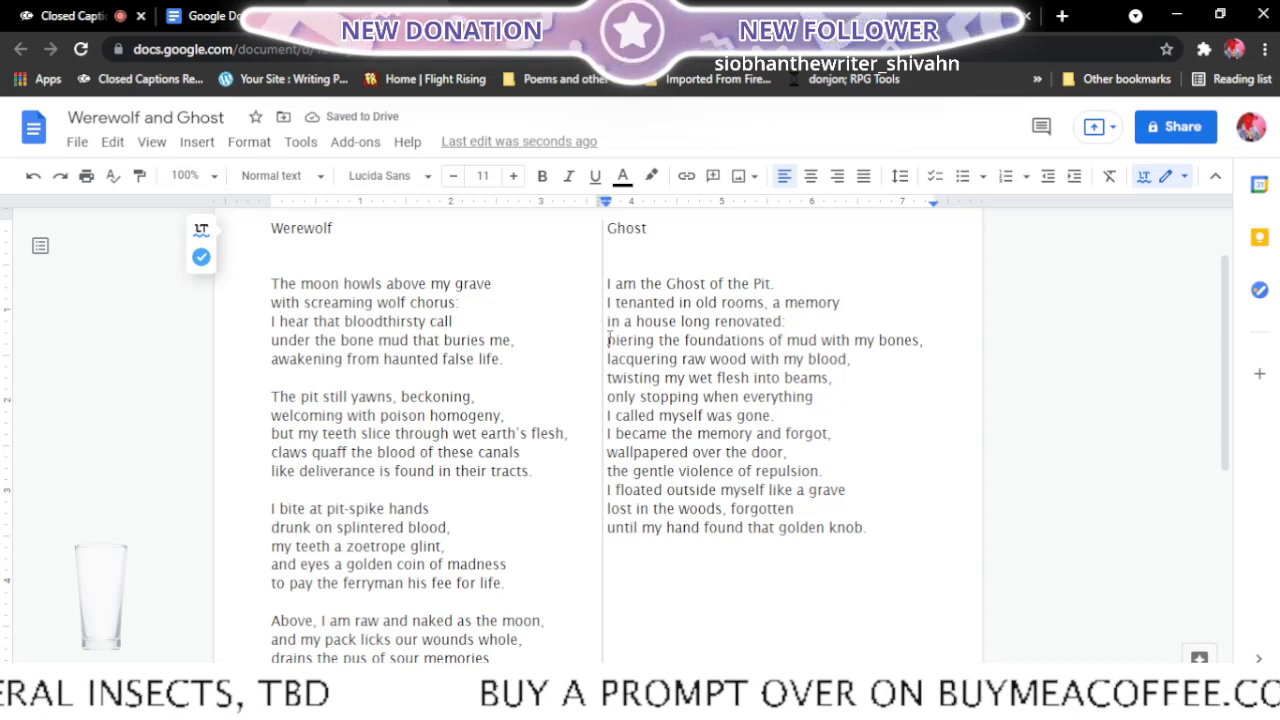
{"action": "key", "text": "BackSpace"}
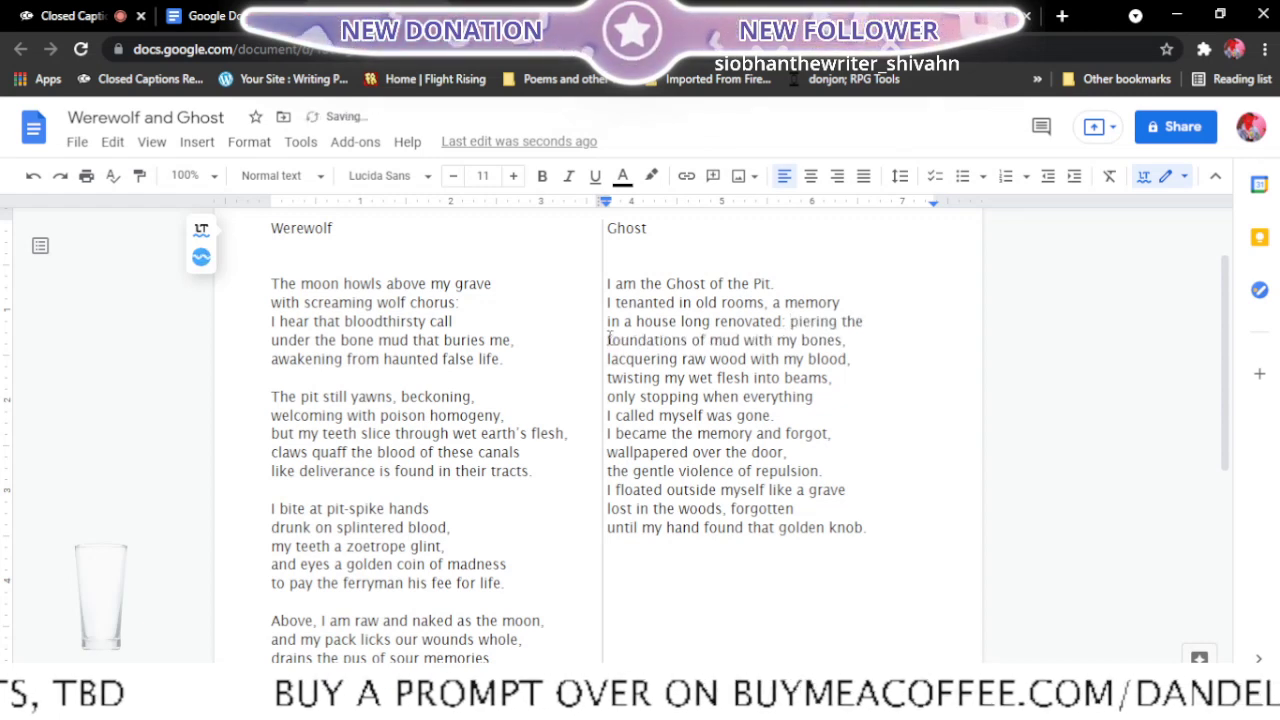
{"action": "left_click", "coordinate": [843, 322]}
{"action": "key", "text": "Return"}
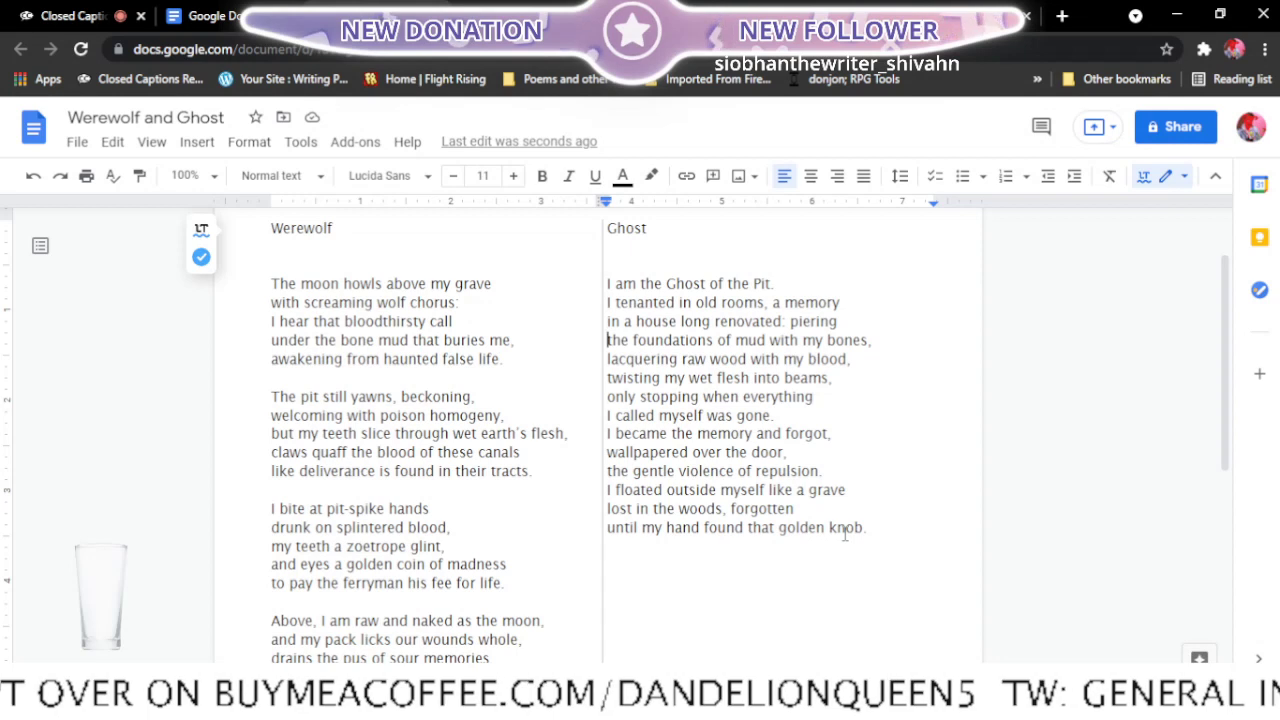
- Return to the Final edits list and add the note "<-ready, maybe send to magazine" after Werewolf and Ghost
{"action": "scroll", "coordinate": [845, 533], "scroll_direction": "down", "scroll_amount": 3}
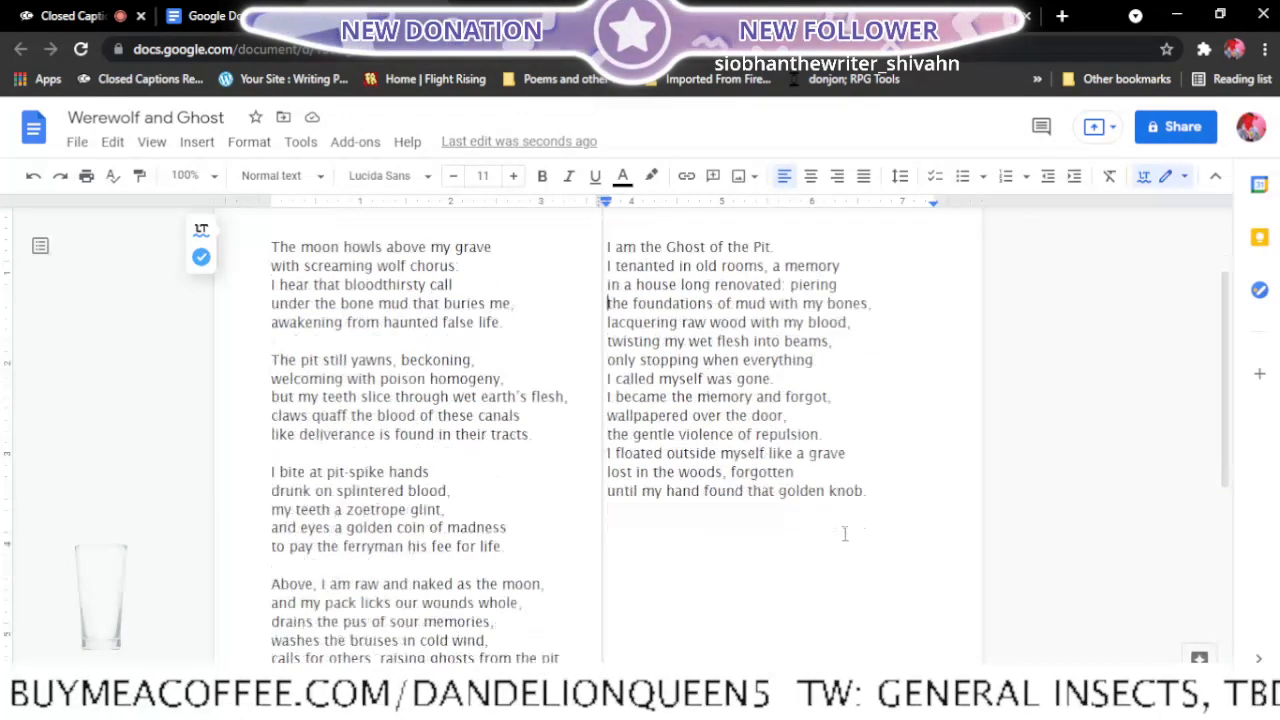
{"action": "scroll", "coordinate": [845, 533], "scroll_direction": "up", "scroll_amount": 4}
{"action": "scroll", "coordinate": [846, 534], "scroll_direction": "down", "scroll_amount": 1}
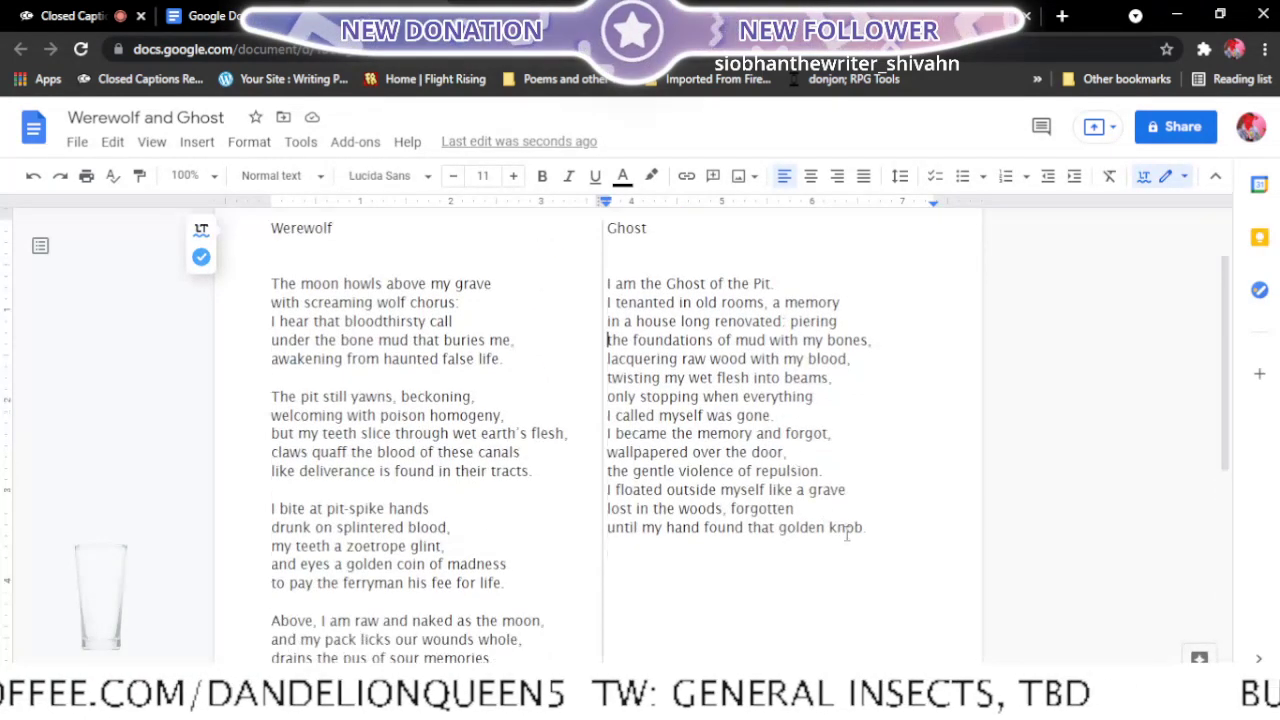
{"action": "left_click", "coordinate": [540, 16]}
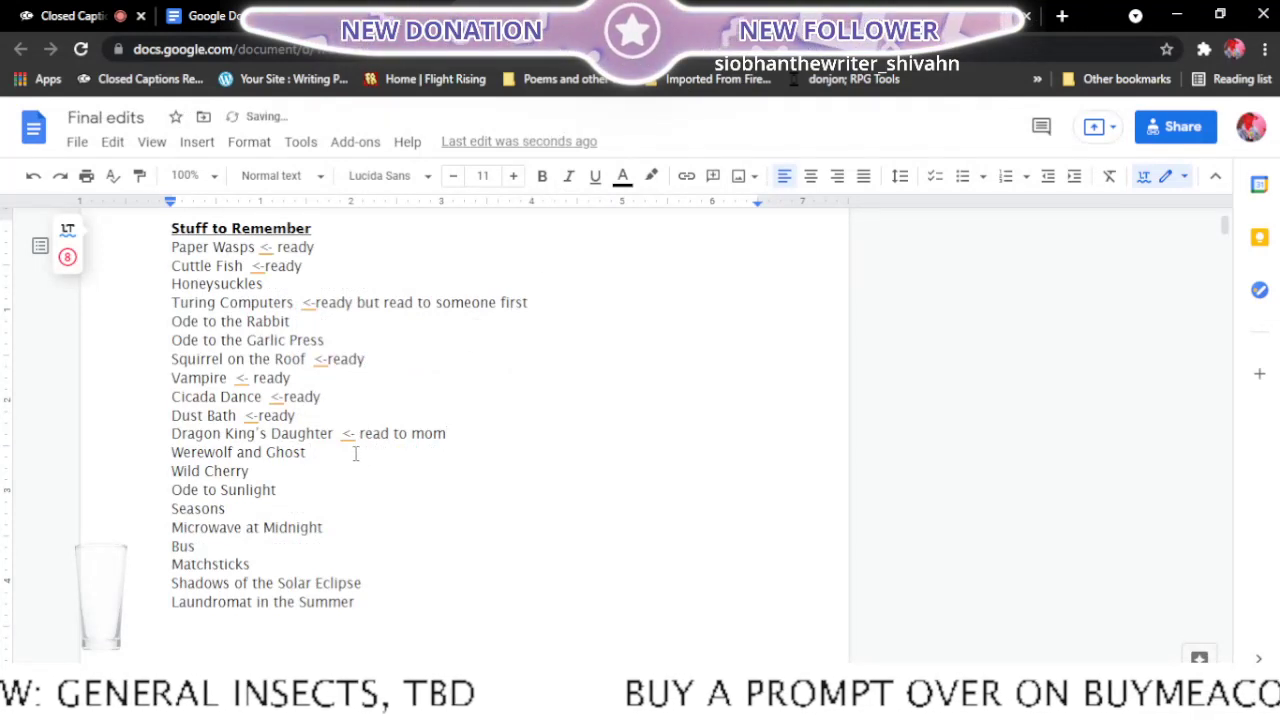
{"action": "type", "text": "<-re"}
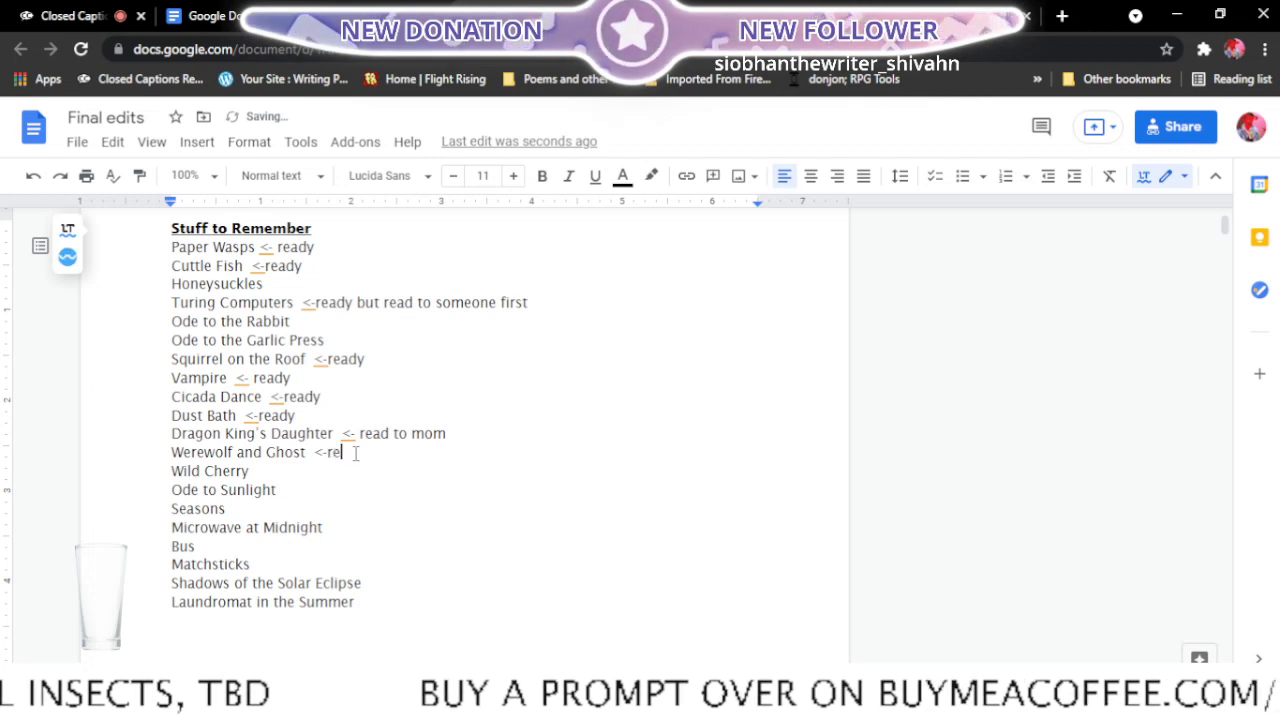
{"action": "type", "text": "ady"}
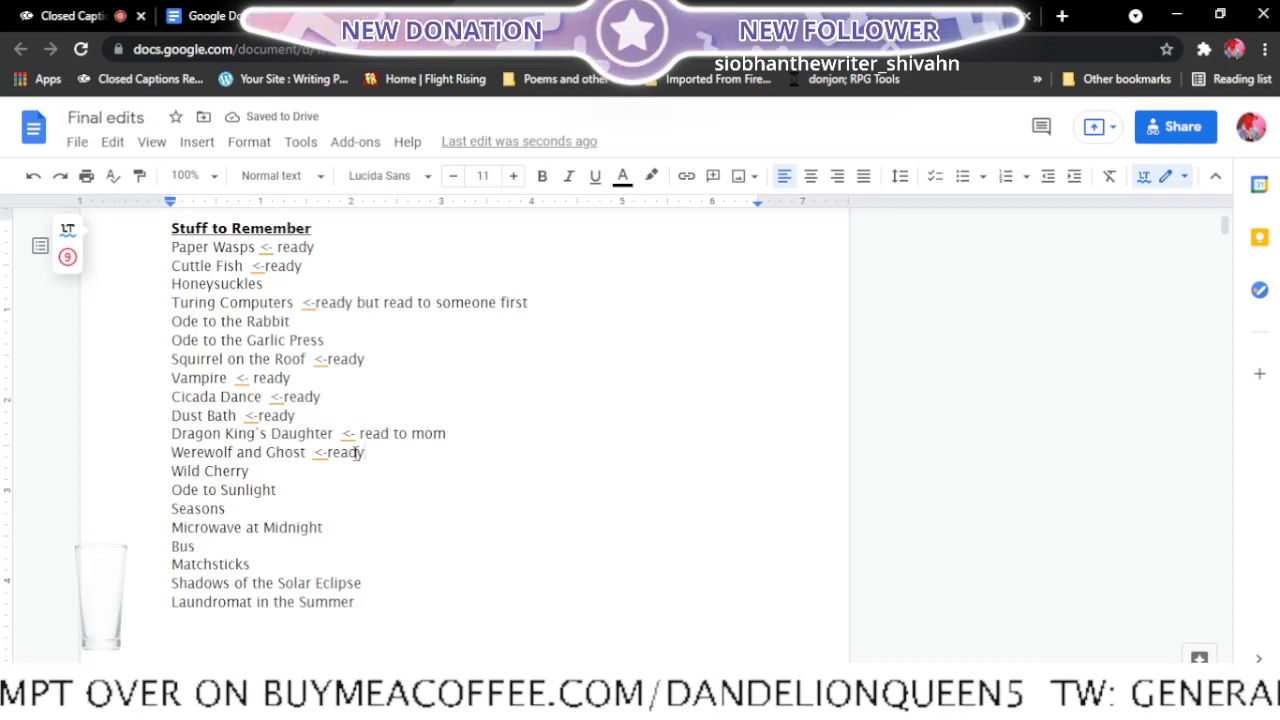
{"action": "type", "text": ", ma"}
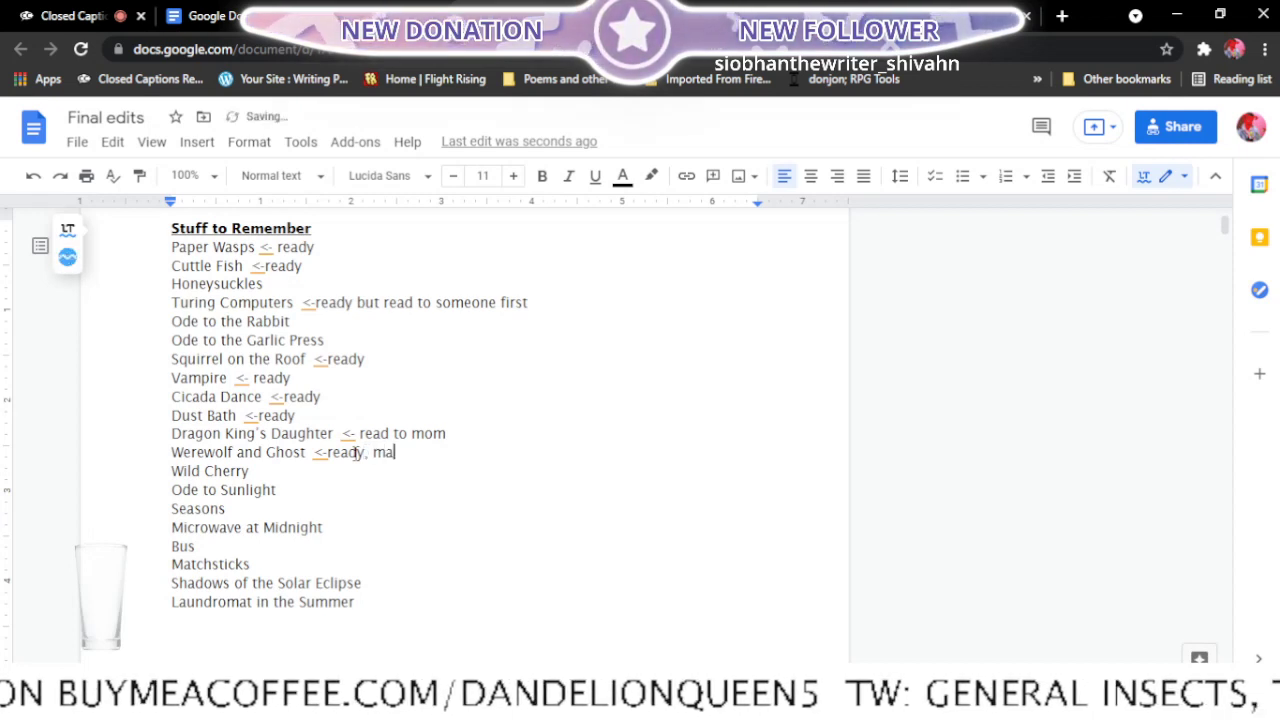
{"action": "type", "text": "ybe send"}
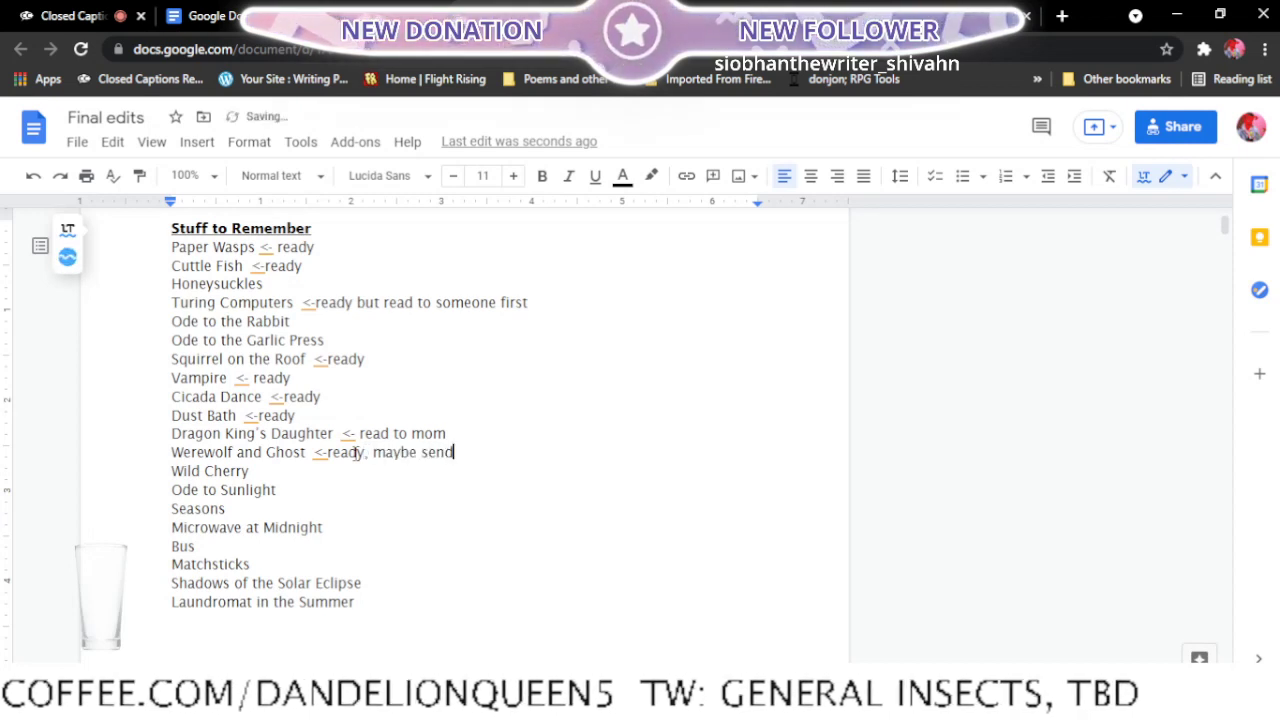
{"action": "type", "text": " to ma"}
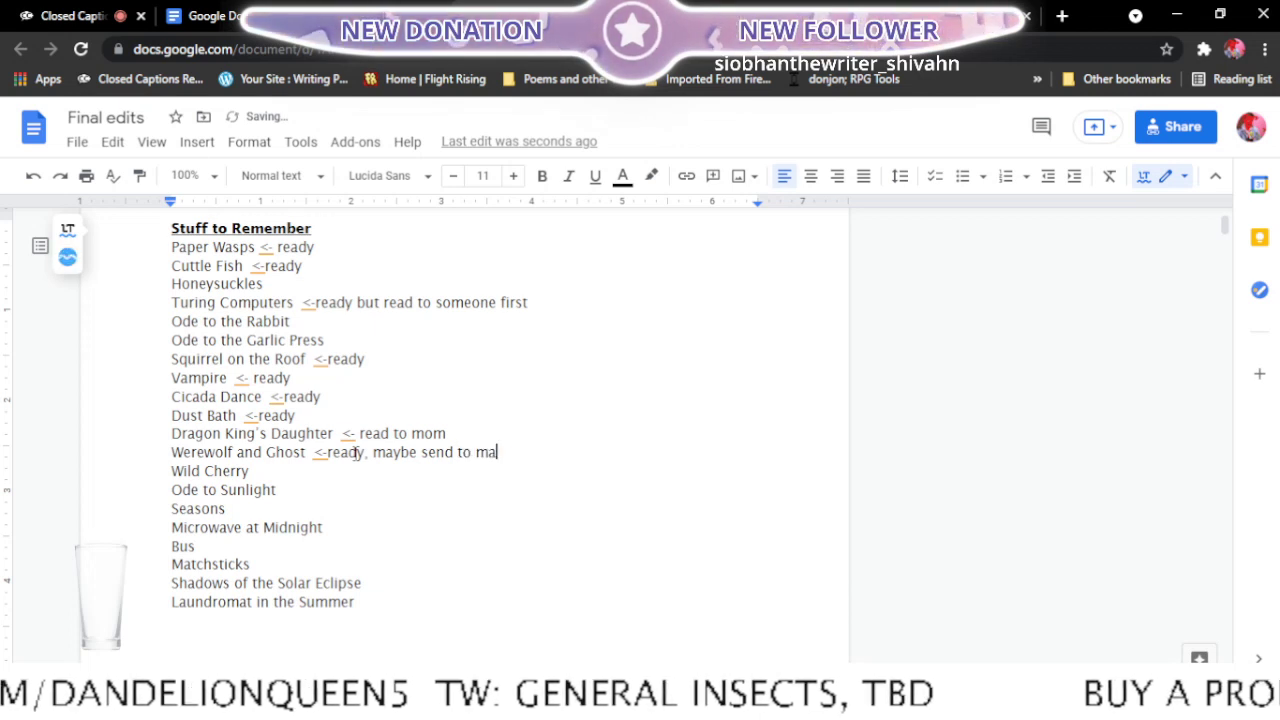
{"action": "type", "text": "gazin"}
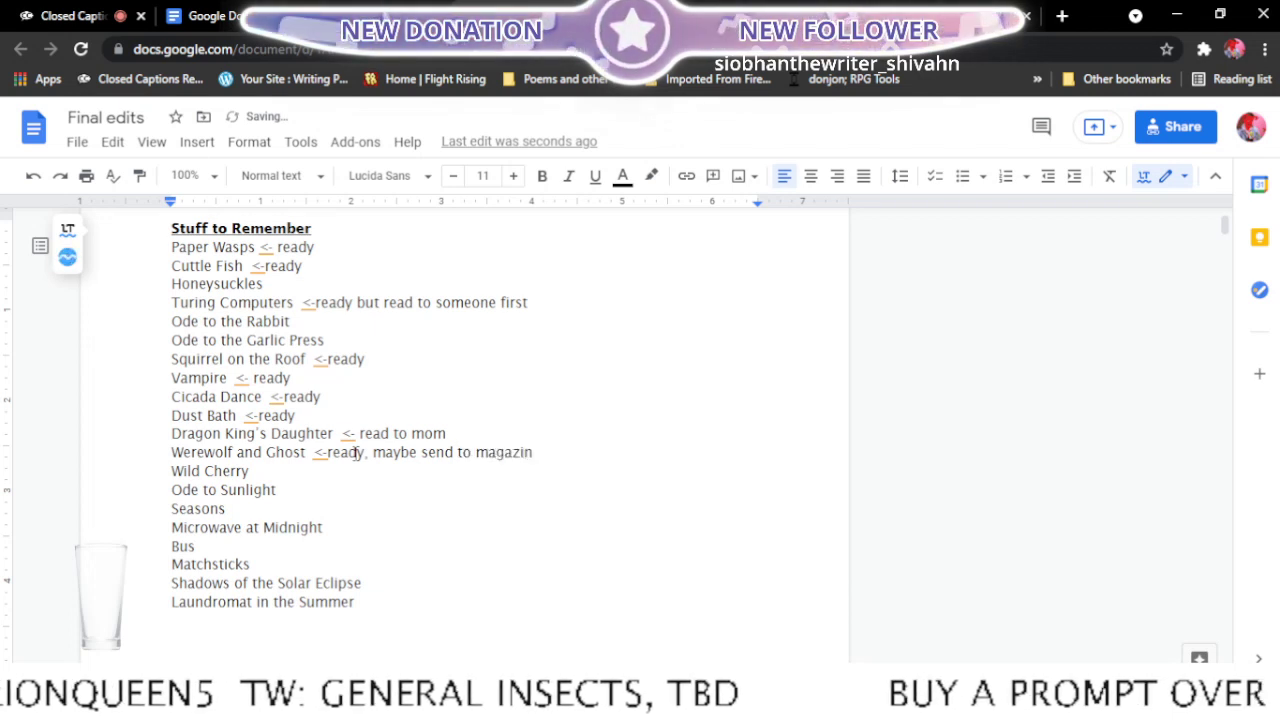
{"action": "type", "text": "e"}
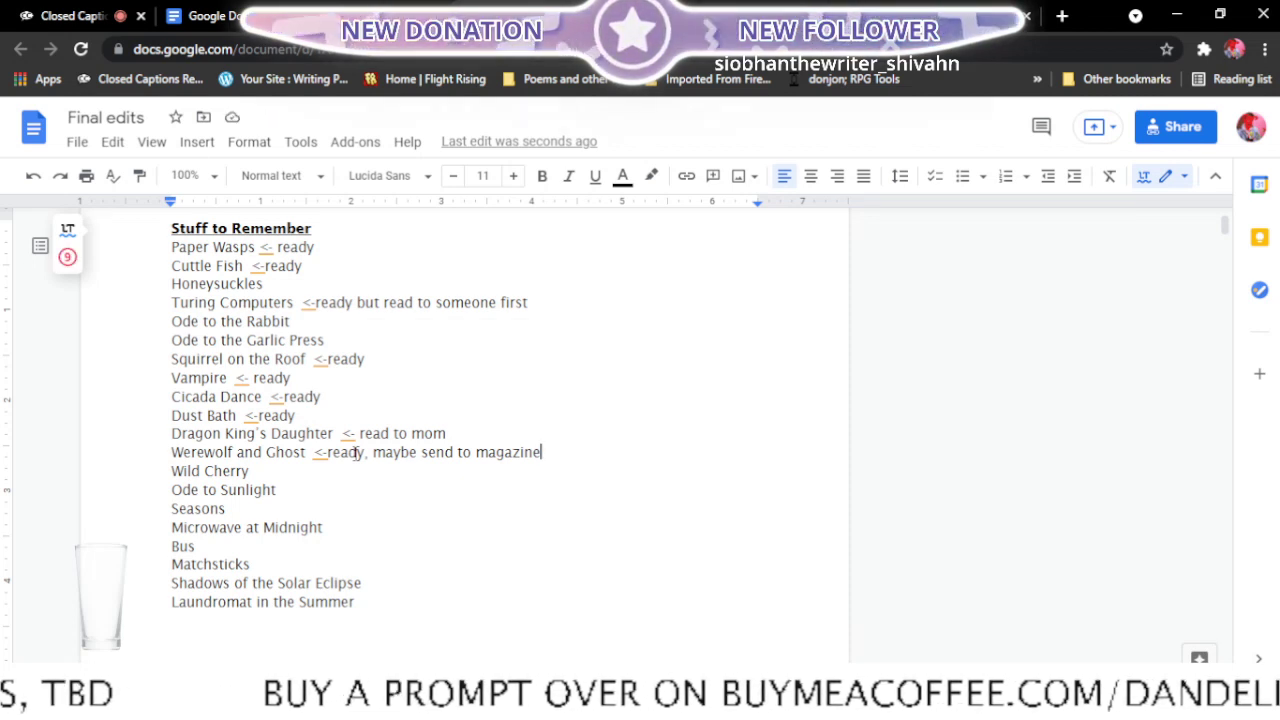
{"action": "left_click", "coordinate": [310, 468]}
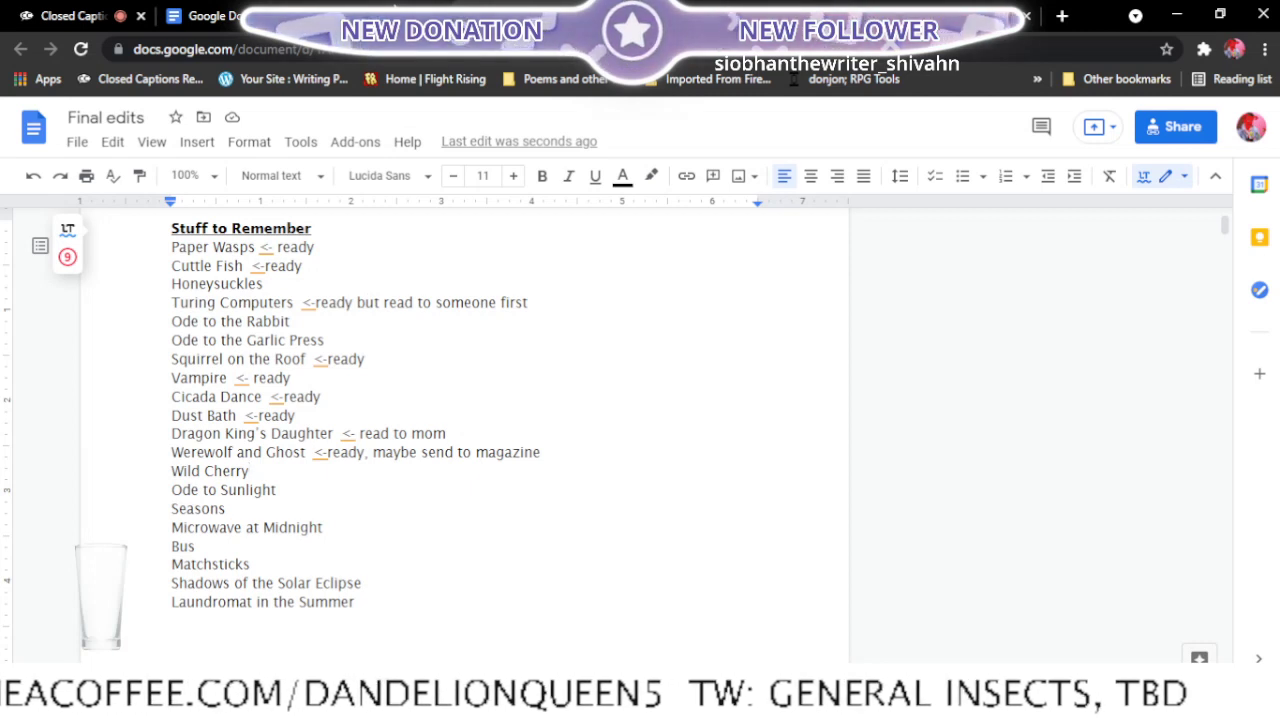
- Close the Werewolf and Ghost document and open the Wild Cherry poem from the recent documents in a new tab
{"action": "key", "text": "ctrl+Tab"}
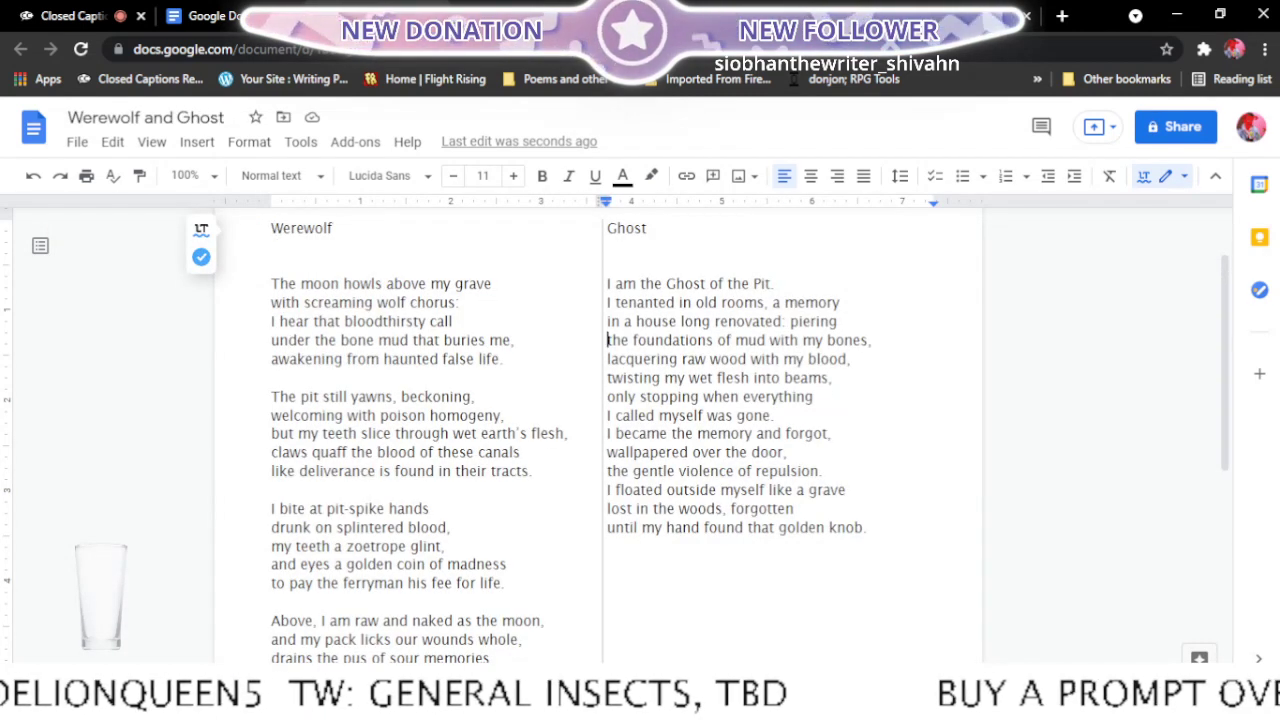
{"action": "left_click", "coordinate": [1027, 16]}
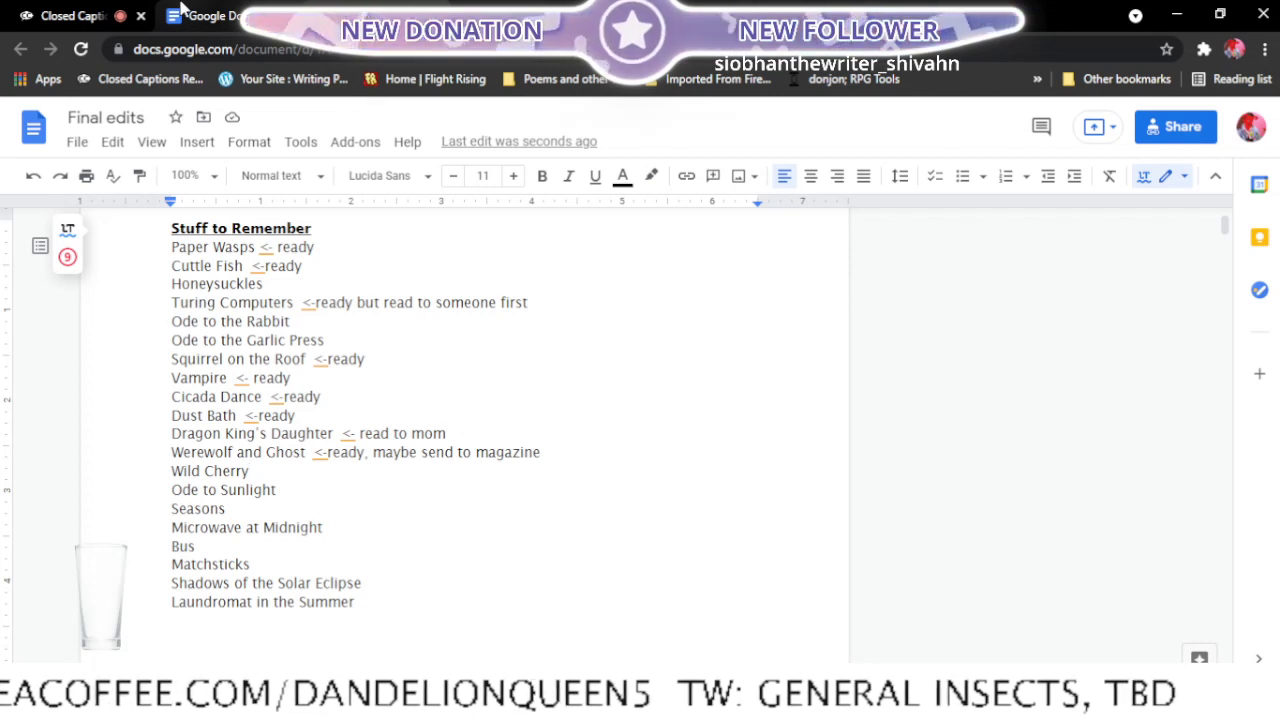
{"action": "left_click", "coordinate": [183, 9]}
{"action": "scroll", "coordinate": [517, 308], "scroll_direction": "up", "scroll_amount": 2}
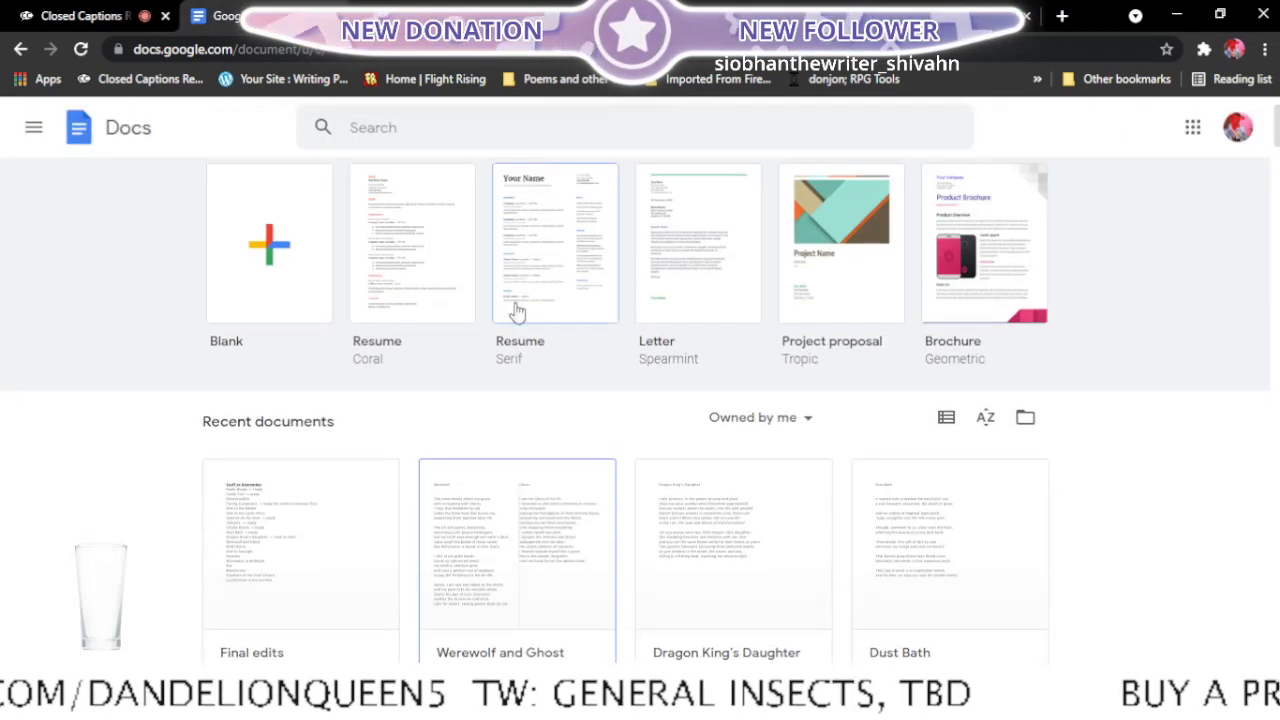
{"action": "scroll", "coordinate": [515, 320], "scroll_direction": "down", "scroll_amount": 3}
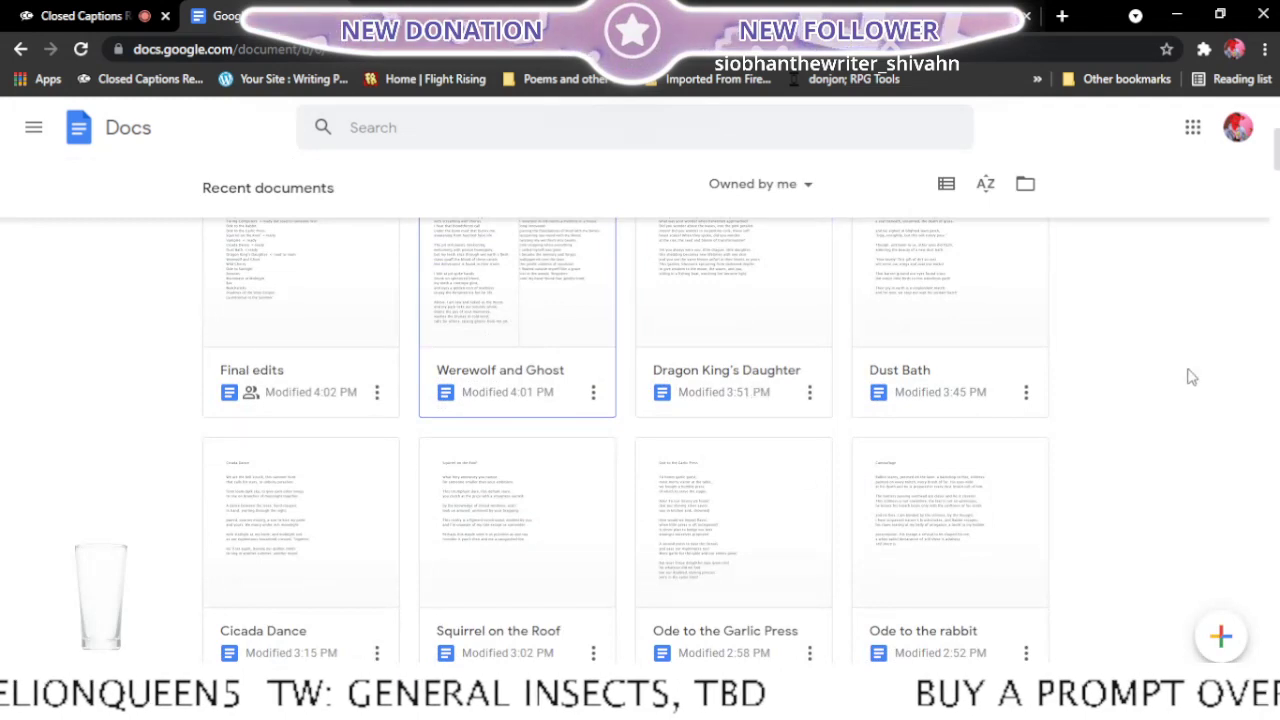
{"action": "scroll", "coordinate": [1191, 376], "scroll_direction": "down", "scroll_amount": 2}
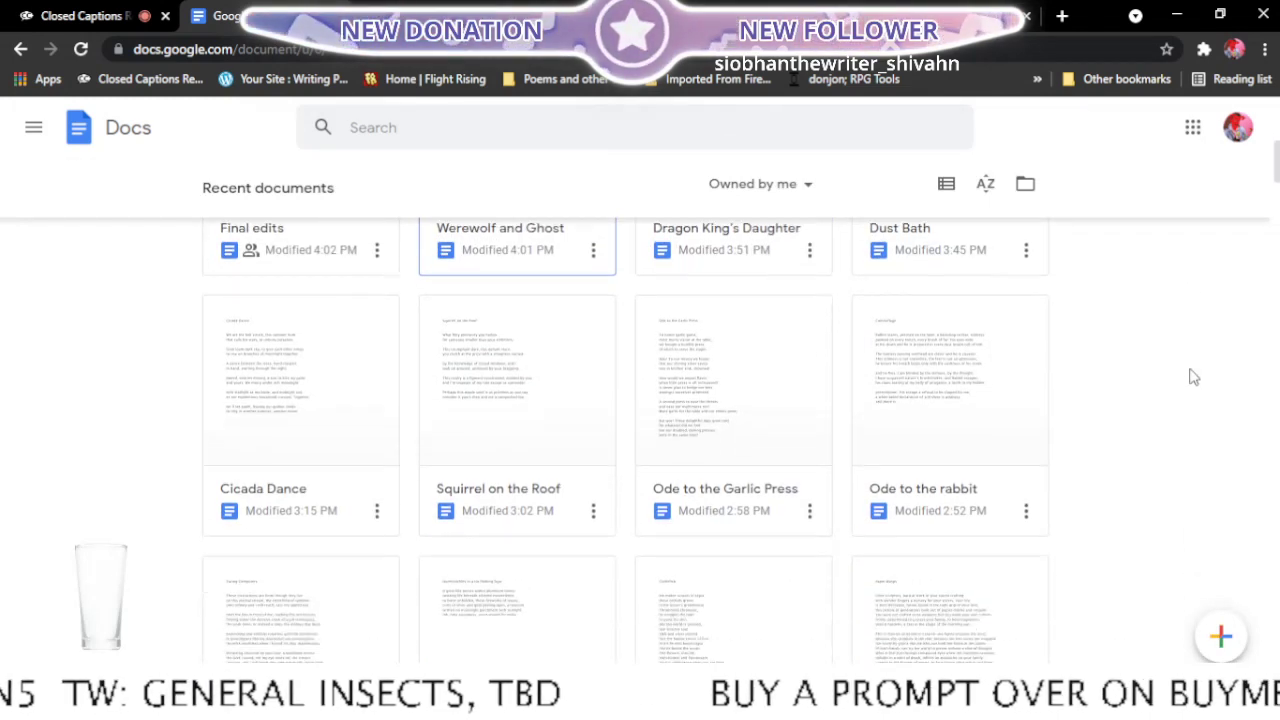
{"action": "scroll", "coordinate": [1192, 377], "scroll_direction": "up", "scroll_amount": 1}
{"action": "scroll", "coordinate": [1160, 400], "scroll_direction": "down", "scroll_amount": 3}
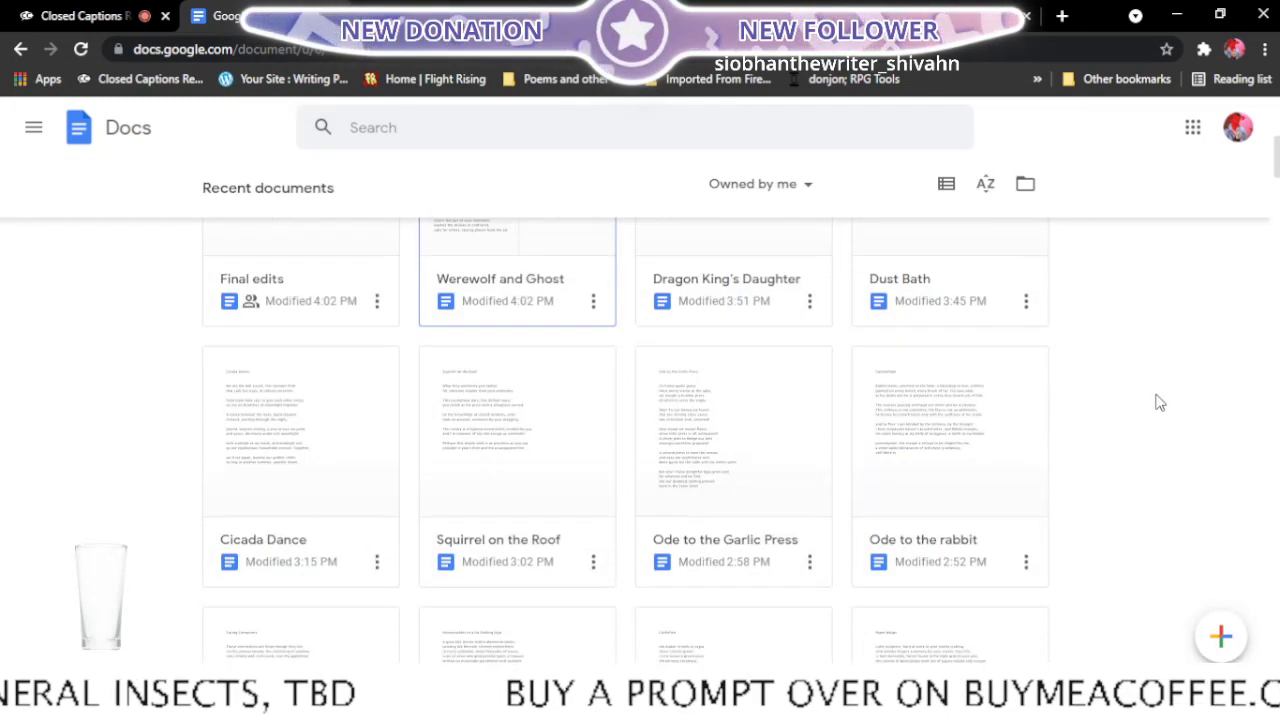
{"action": "scroll", "coordinate": [1158, 403], "scroll_direction": "down", "scroll_amount": 3}
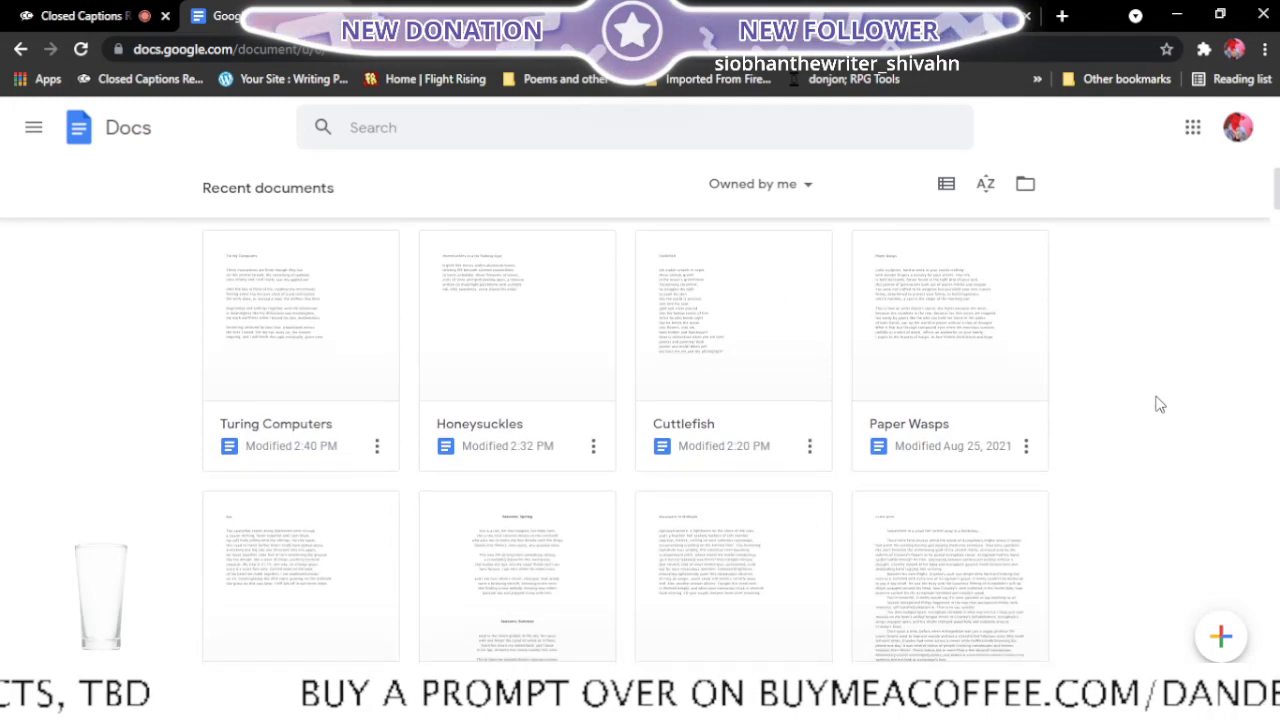
{"action": "scroll", "coordinate": [1158, 405], "scroll_direction": "down", "scroll_amount": 3}
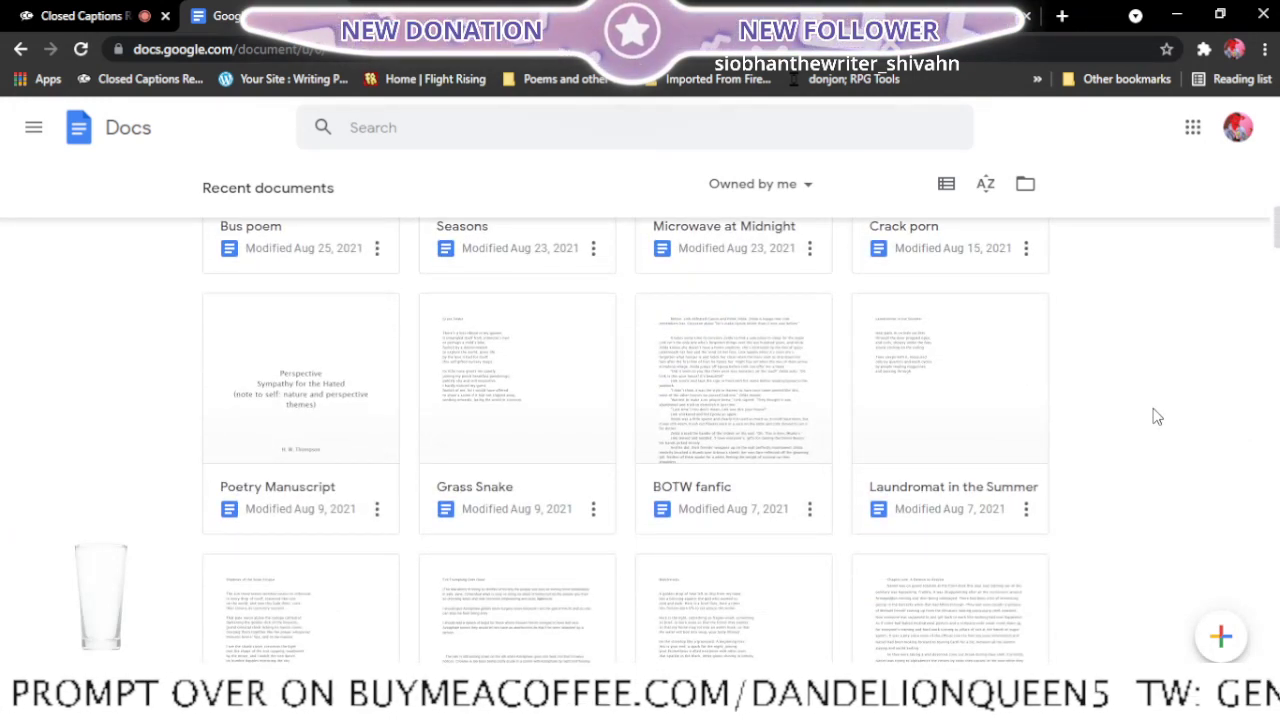
{"action": "scroll", "coordinate": [1140, 403], "scroll_direction": "down", "scroll_amount": 3}
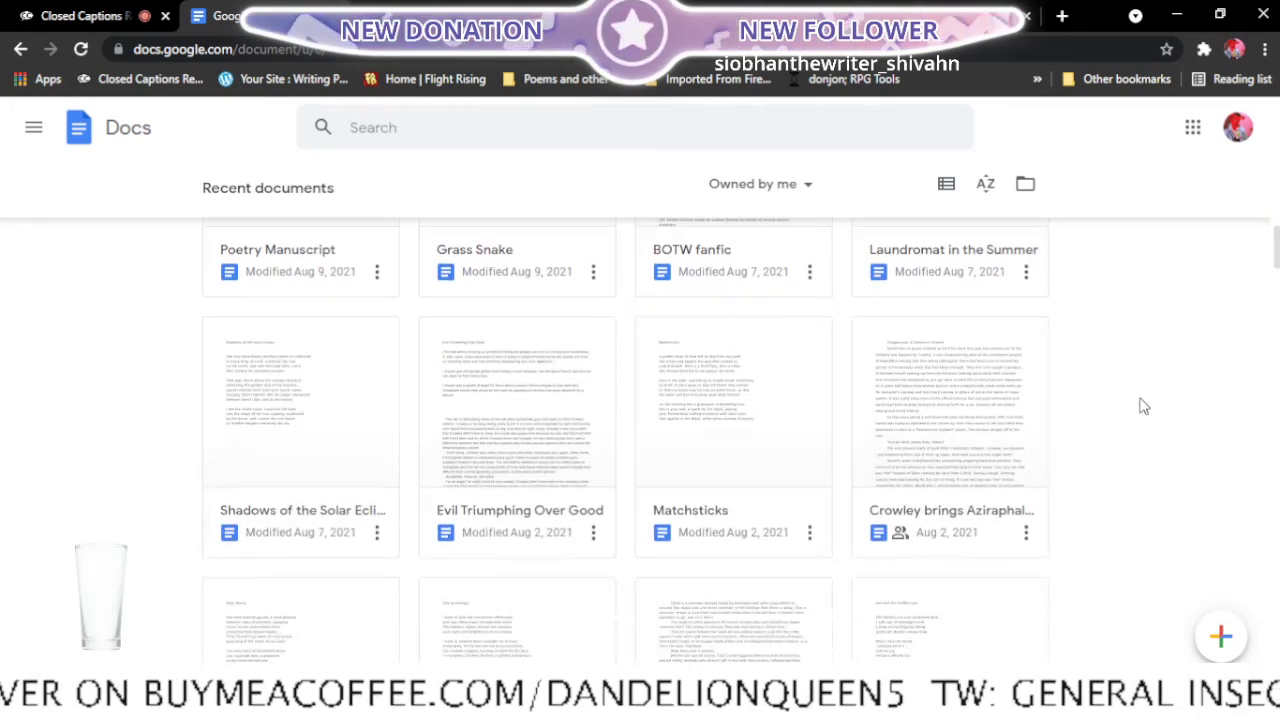
{"action": "scroll", "coordinate": [1144, 406], "scroll_direction": "down", "scroll_amount": 3}
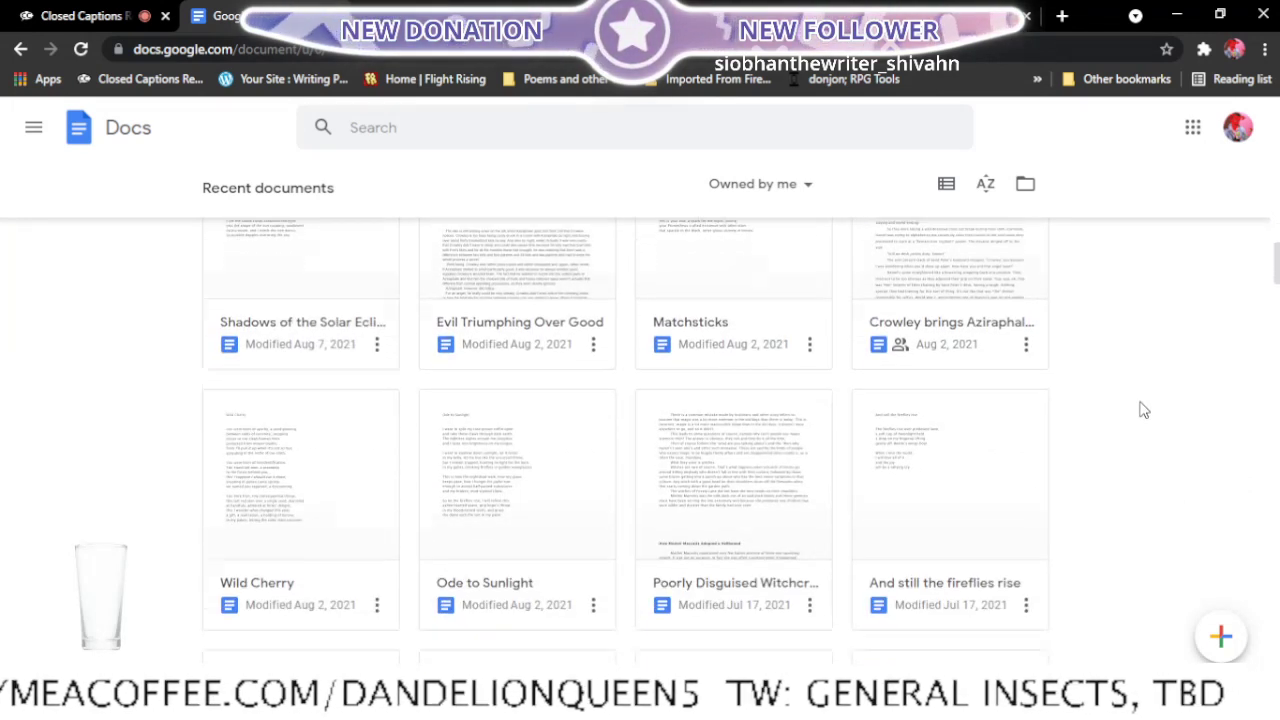
{"action": "scroll", "coordinate": [1144, 410], "scroll_direction": "down", "scroll_amount": 2}
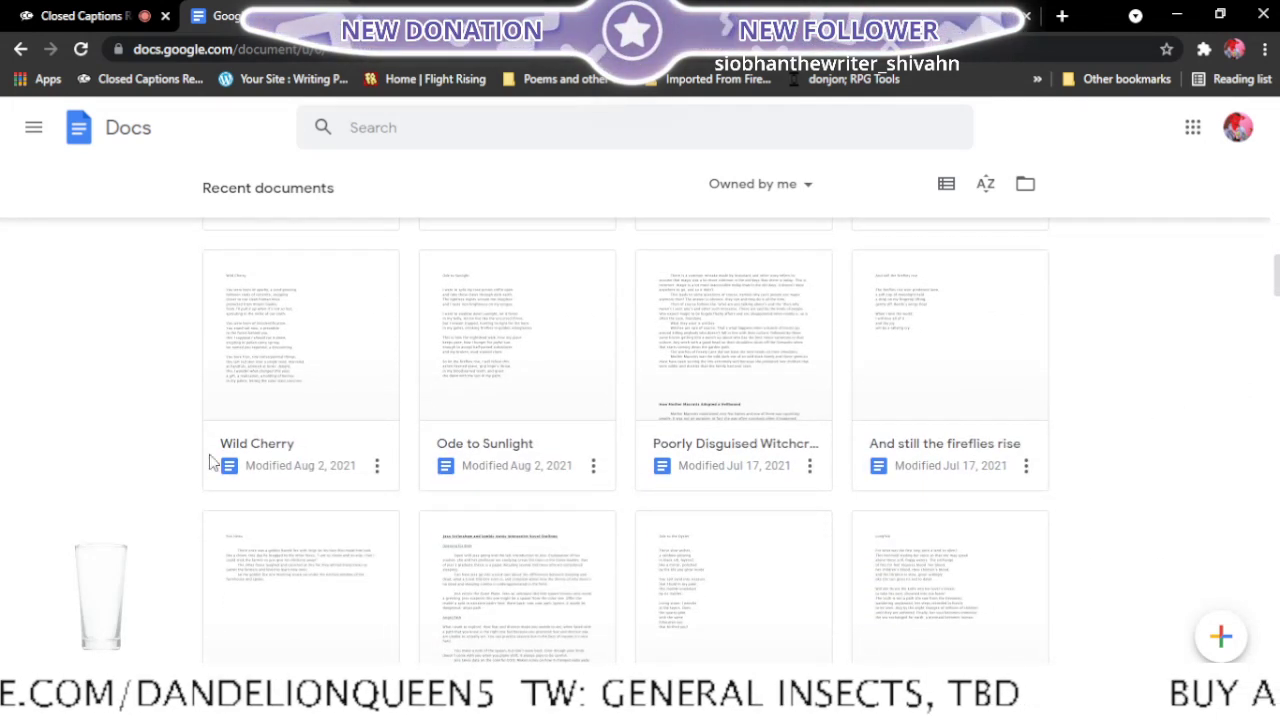
{"action": "left_click", "coordinate": [376, 465]}
{"action": "left_click", "coordinate": [306, 562]}
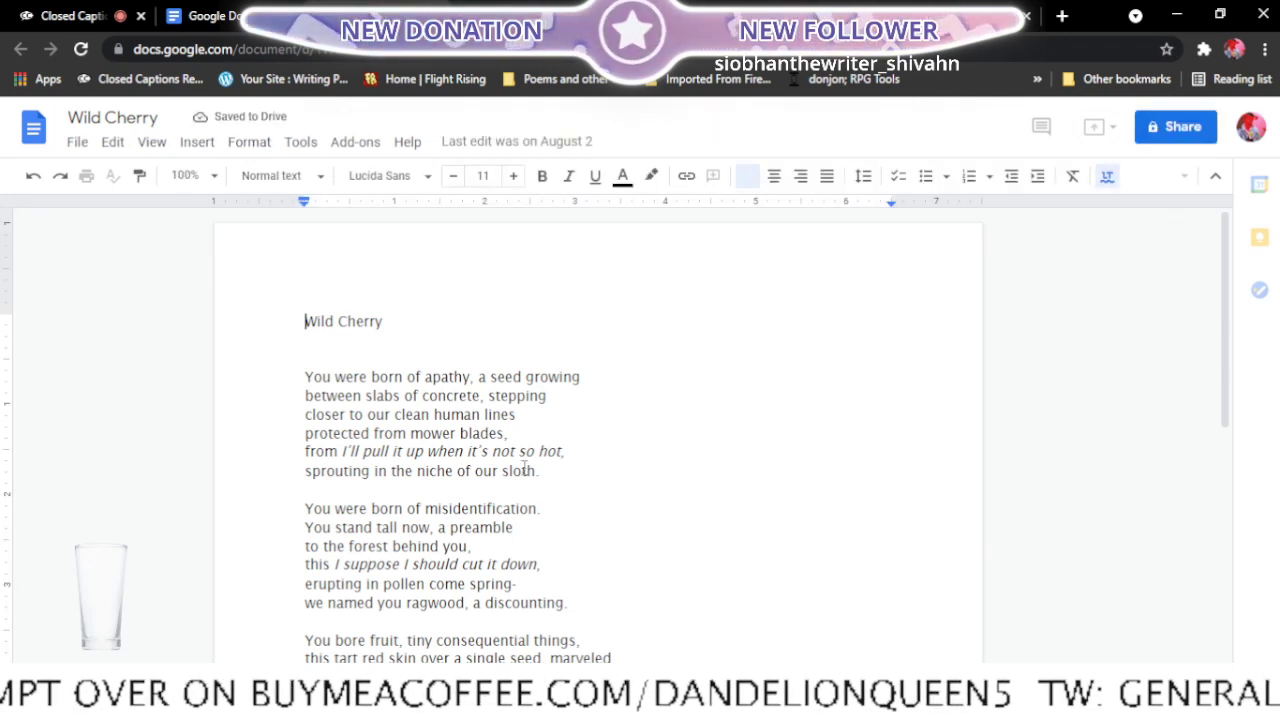
- Read through the stanzas of the Wild Cherry poem to judge what needs revising
{"action": "scroll", "coordinate": [525, 468], "scroll_direction": "down", "scroll_amount": 3}
{"action": "scroll", "coordinate": [525, 468], "scroll_direction": "up", "scroll_amount": 1}
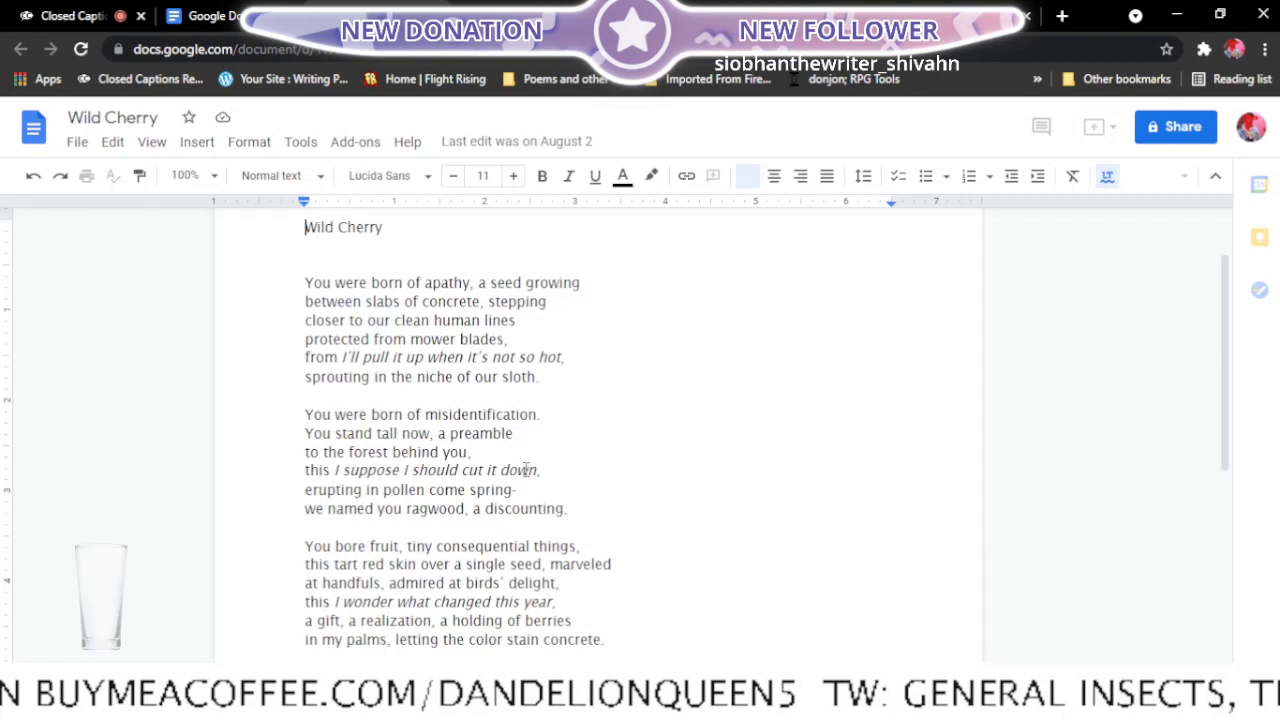
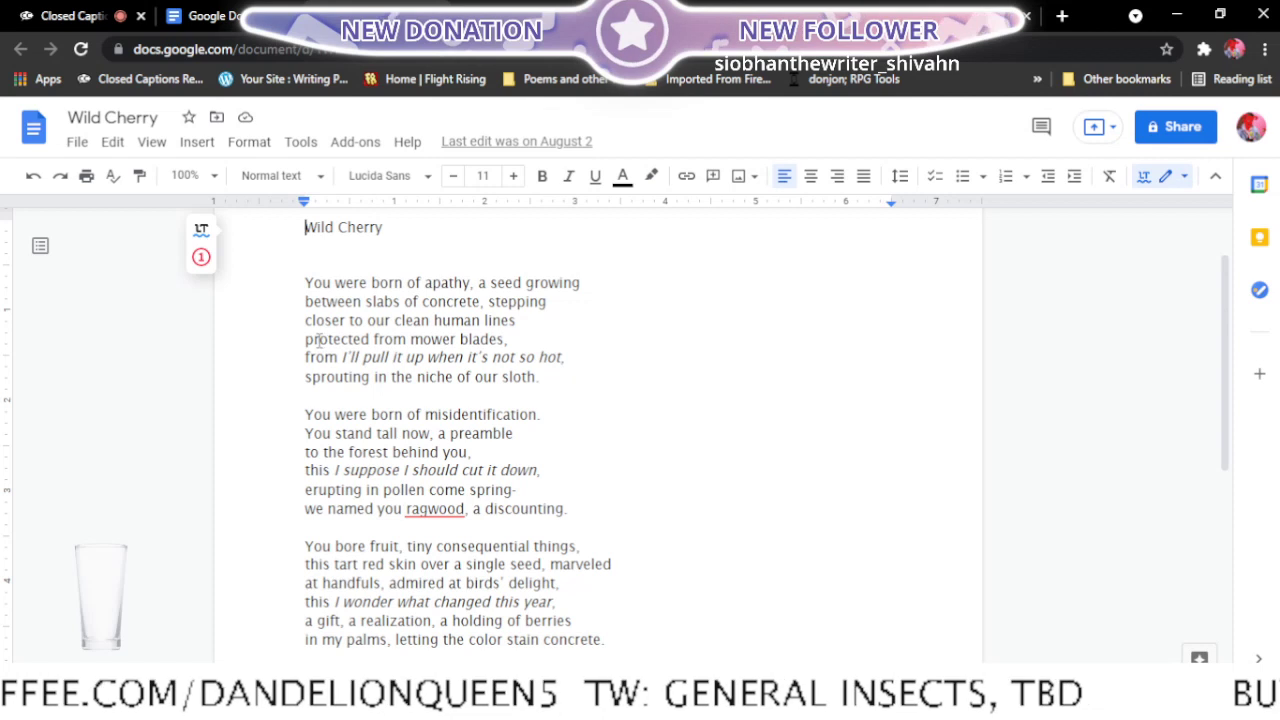
- Add a comma after "closer to our clean human lines" in the first stanza and look over the rest of the poem
{"action": "left_click", "coordinate": [538, 322]}
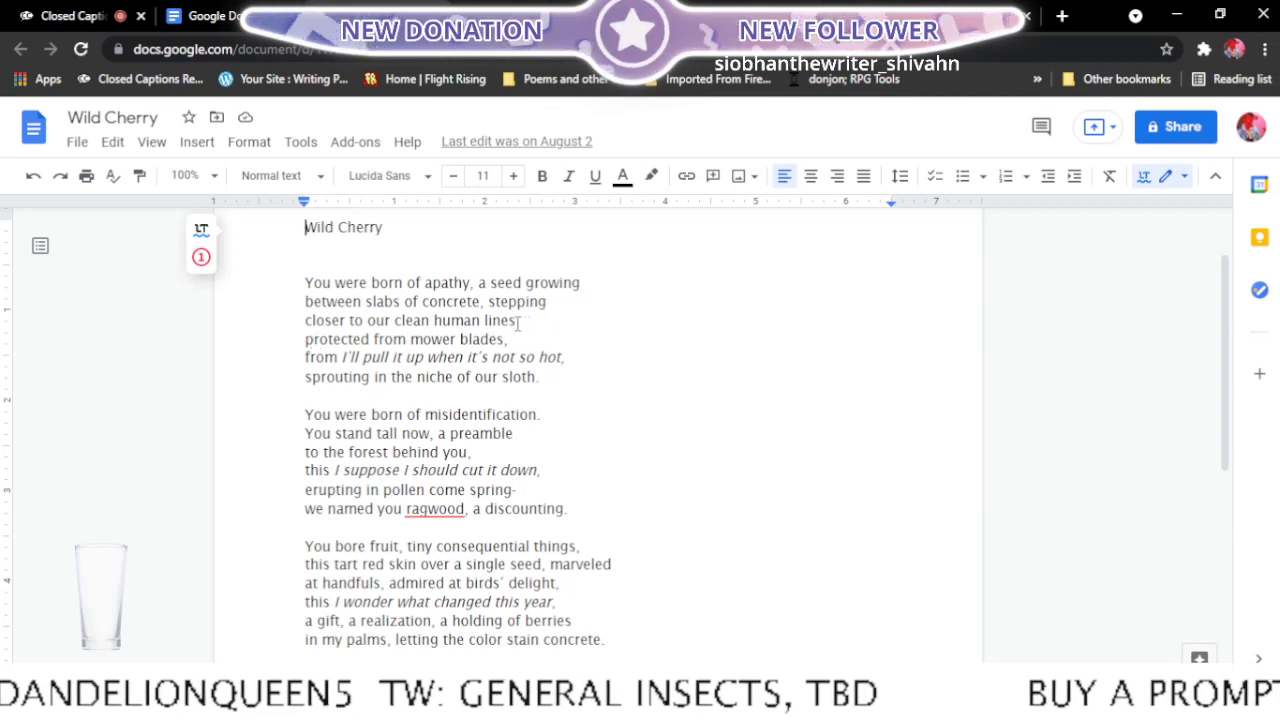
{"action": "type", "text": ","}
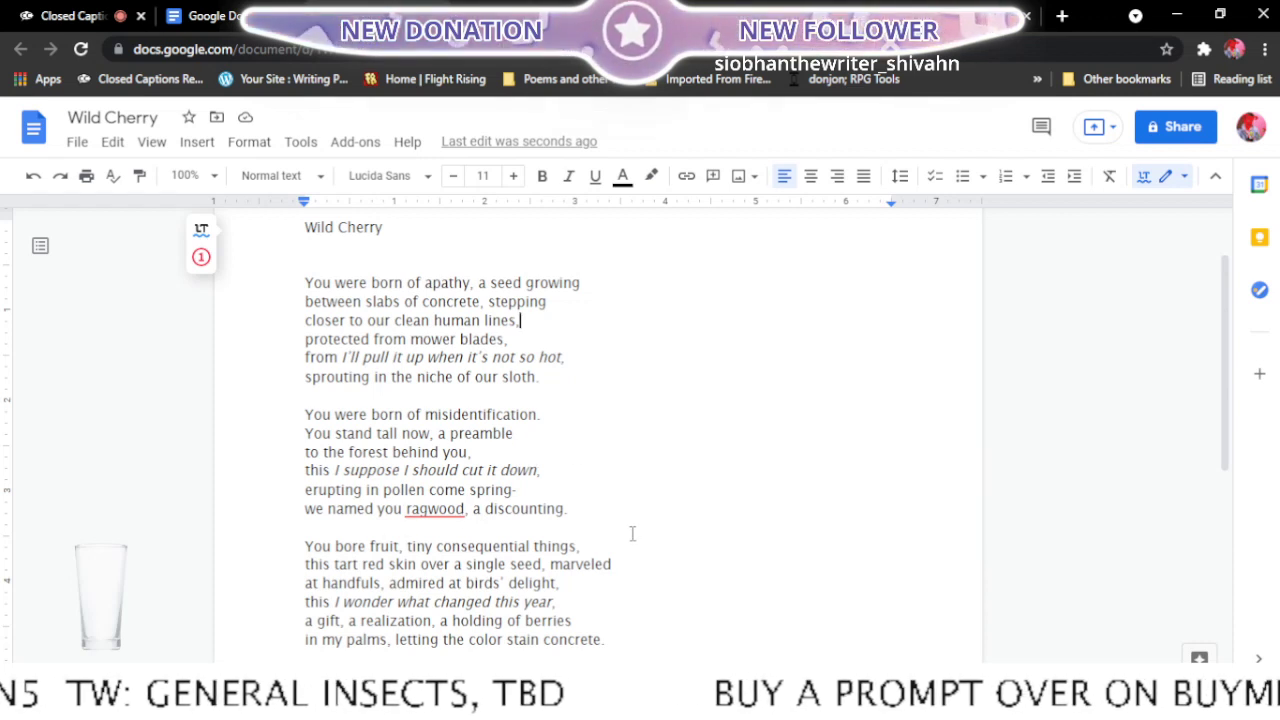
{"action": "scroll", "coordinate": [632, 534], "scroll_direction": "down", "scroll_amount": 2}
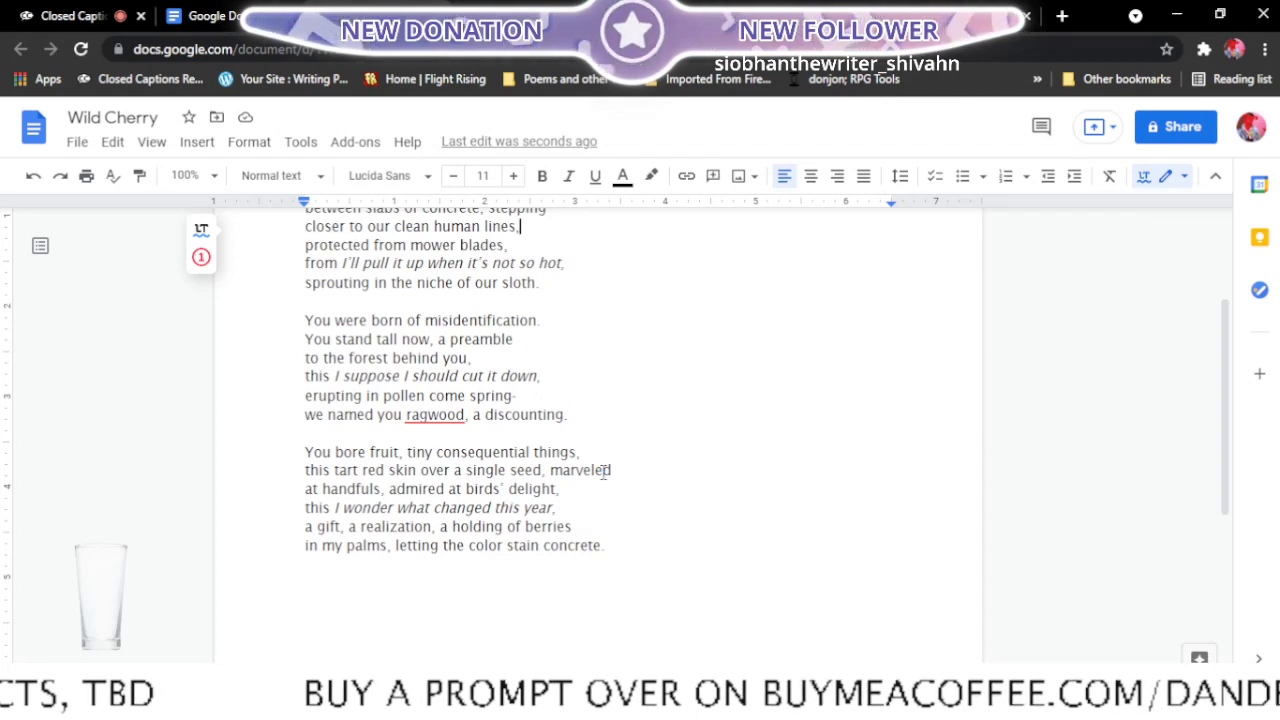
{"action": "scroll", "coordinate": [656, 540], "scroll_direction": "up", "scroll_amount": 2}
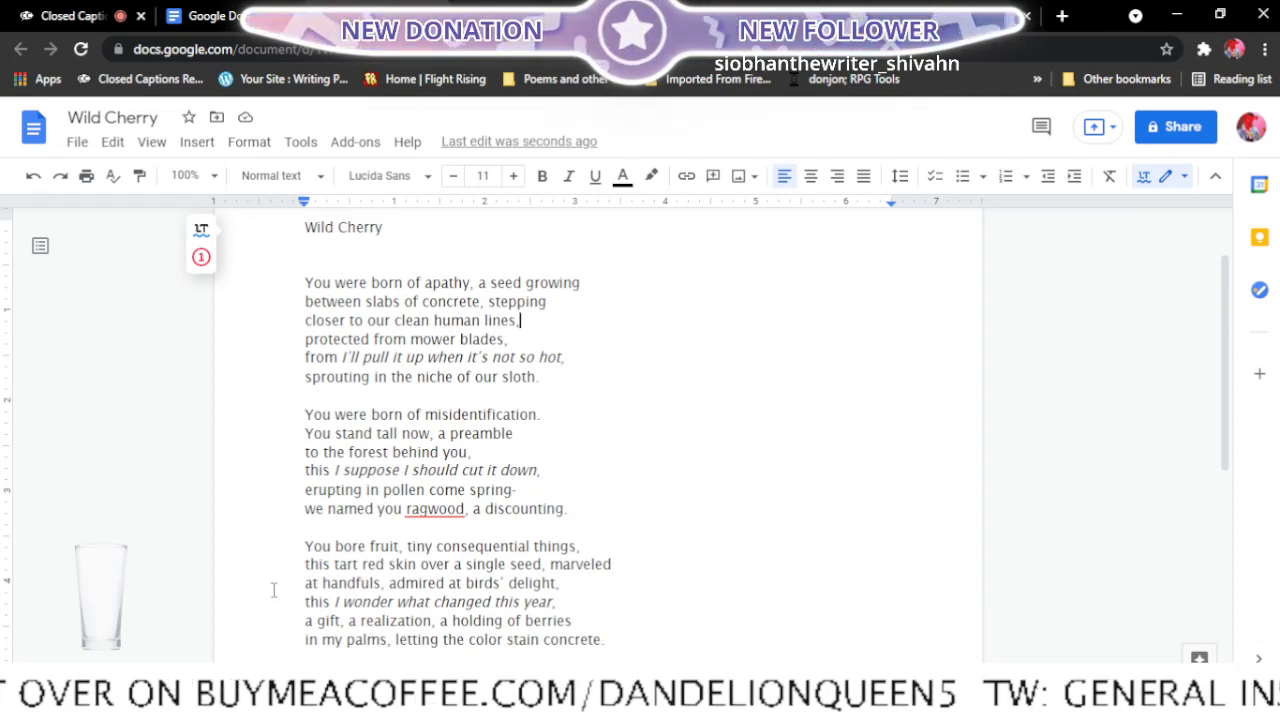
- Try moving "marveled" down to start the "at handfuls" line in the third stanza, and restore the original line break
{"action": "left_click", "coordinate": [551, 565]}
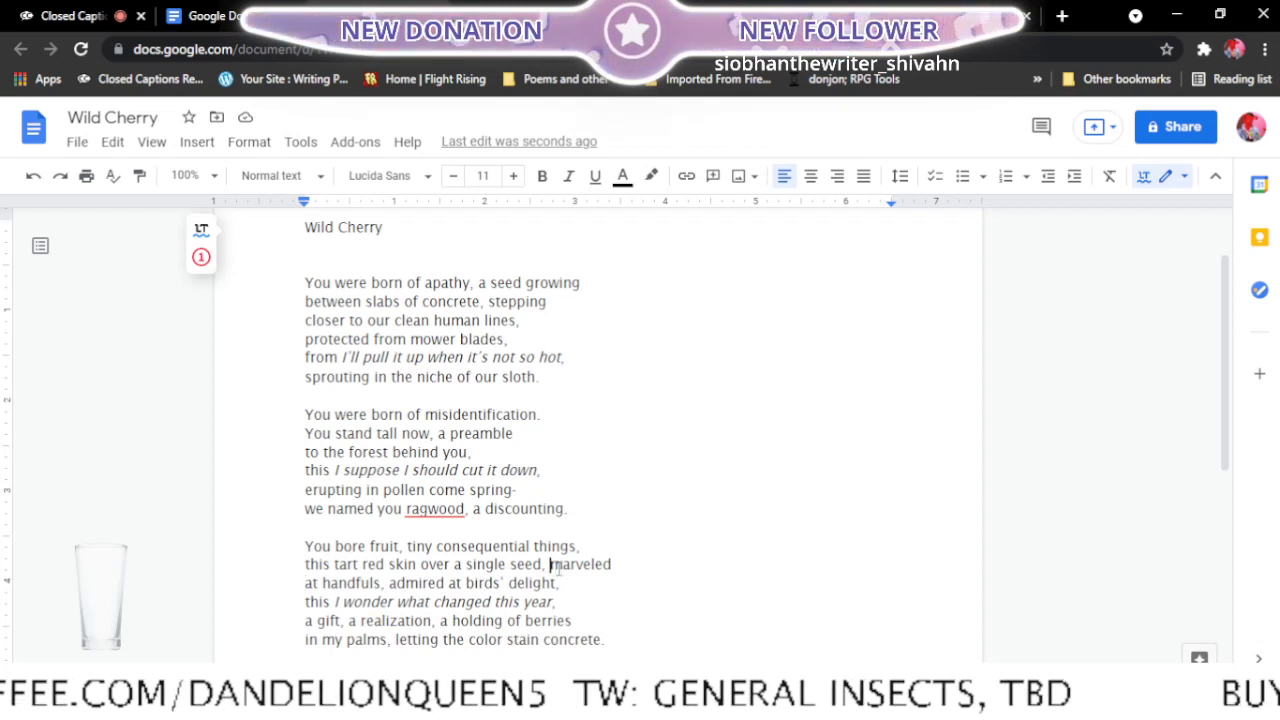
{"action": "key", "text": "Return"}
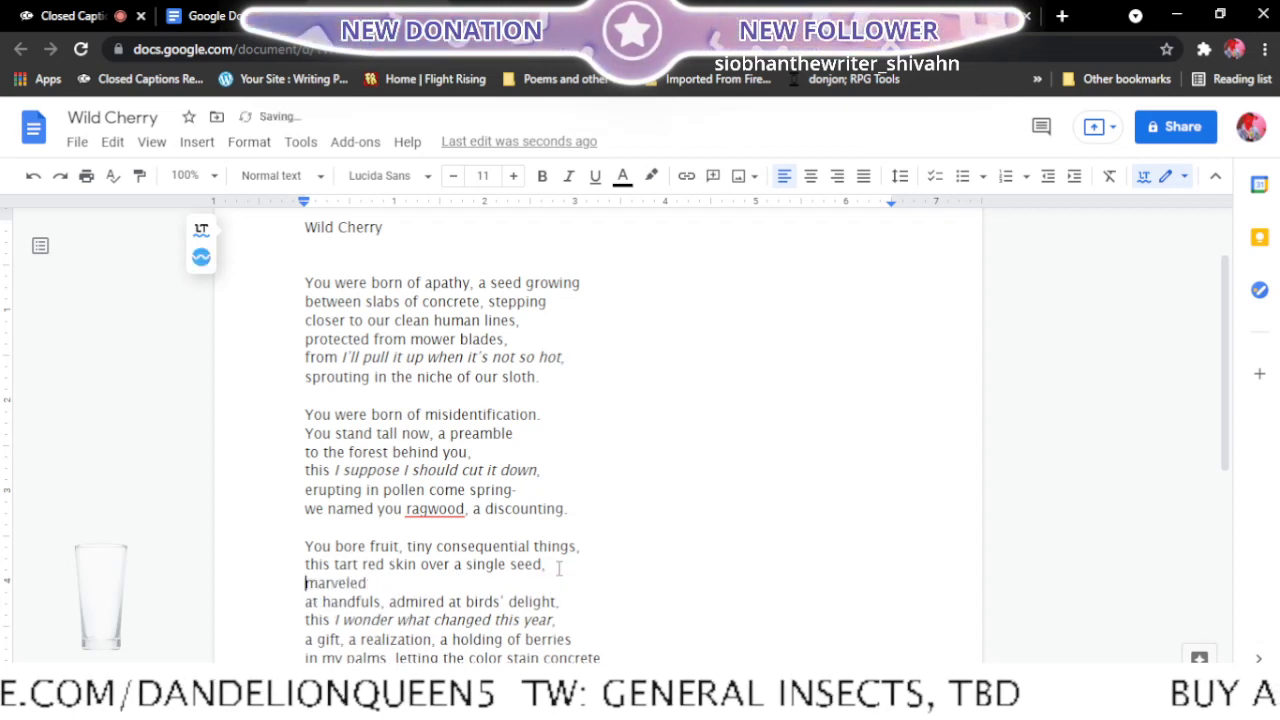
{"action": "left_click", "coordinate": [306, 602]}
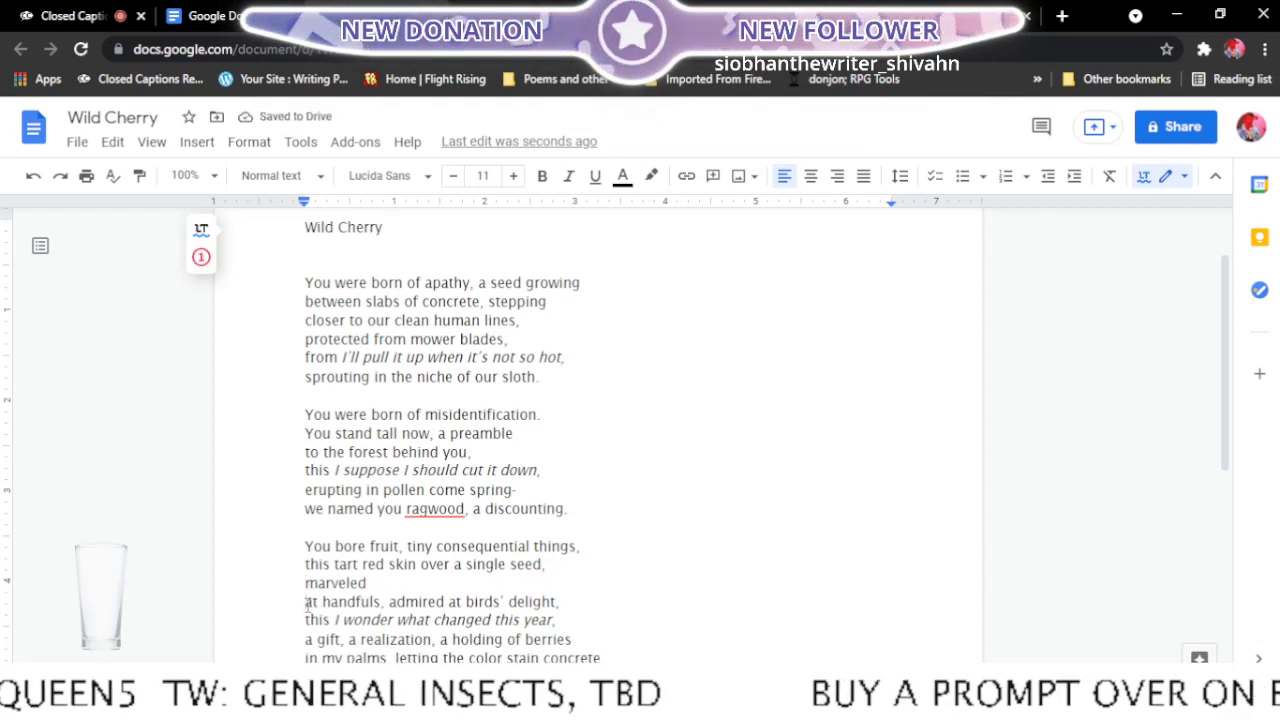
{"action": "key", "text": "BackSpace"}
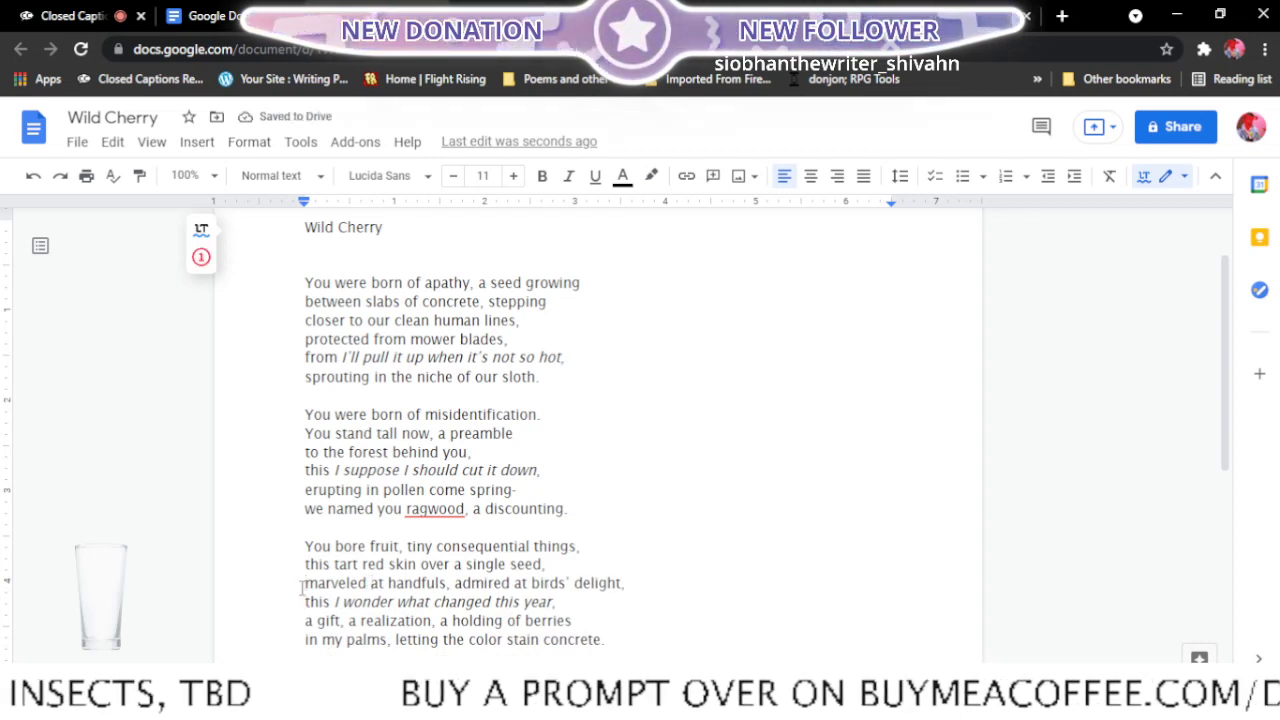
{"action": "left_click", "coordinate": [304, 584]}
{"action": "key", "text": "BackSpace"}
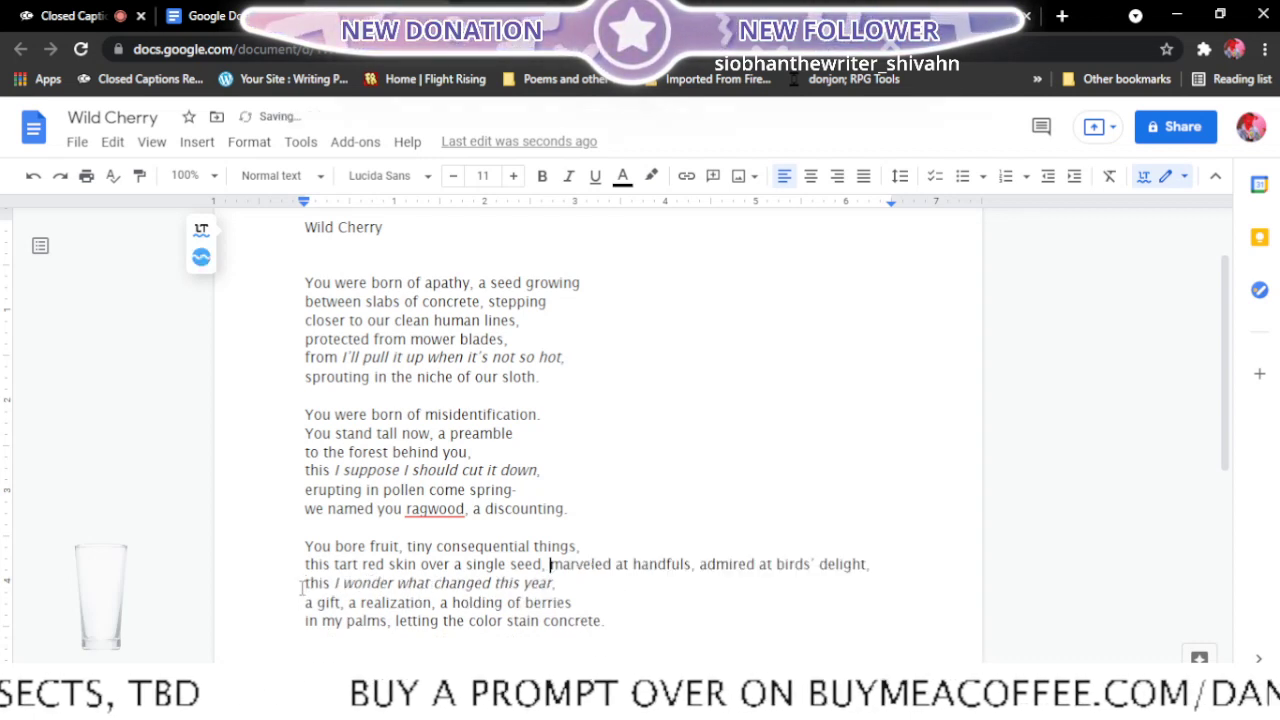
{"action": "left_click", "coordinate": [615, 565]}
{"action": "key", "text": "Return"}
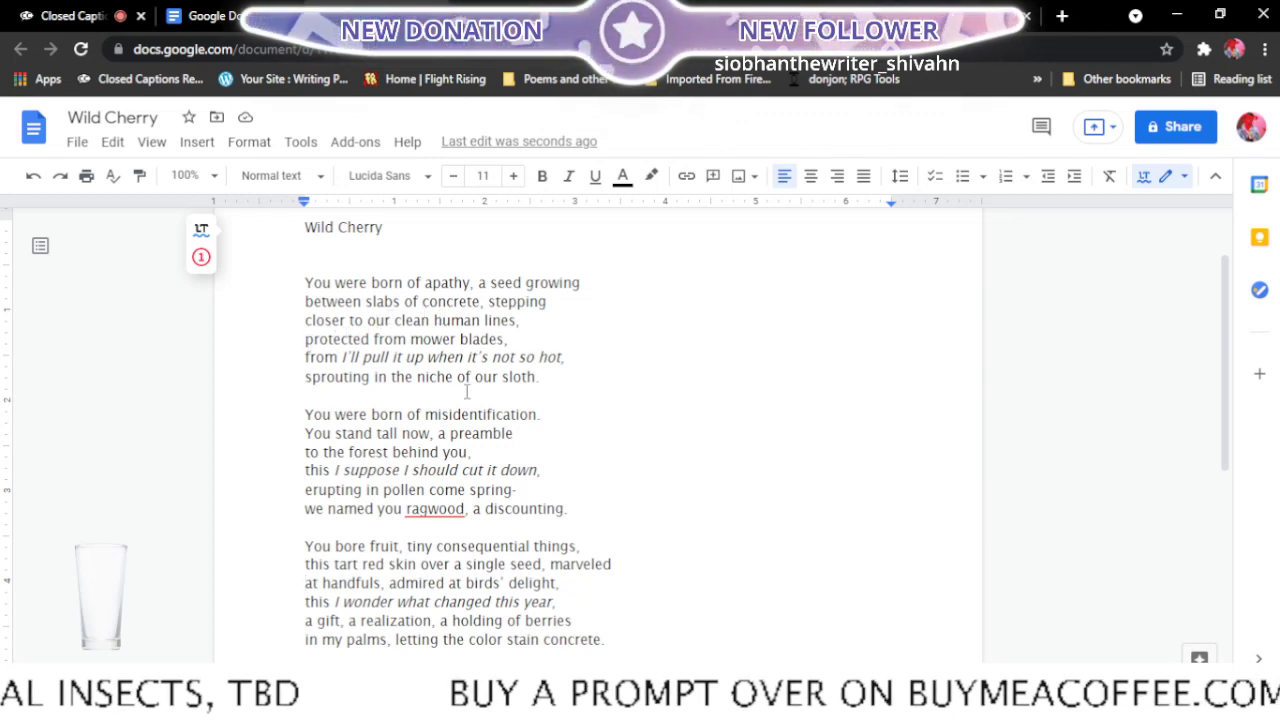
- Move "protected" up to the end of the "clean human lines," line, breaking before "from mower blades"
{"action": "key", "text": "BackSpace"}
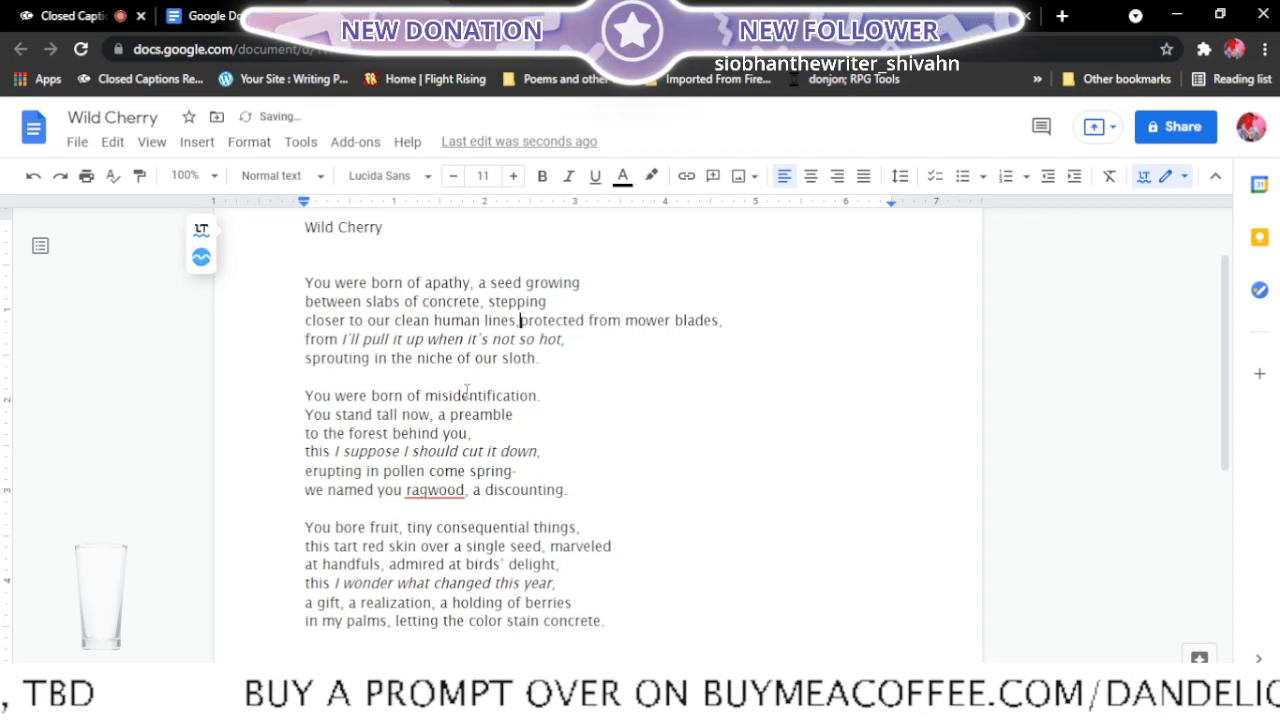
{"action": "left_click", "coordinate": [593, 321]}
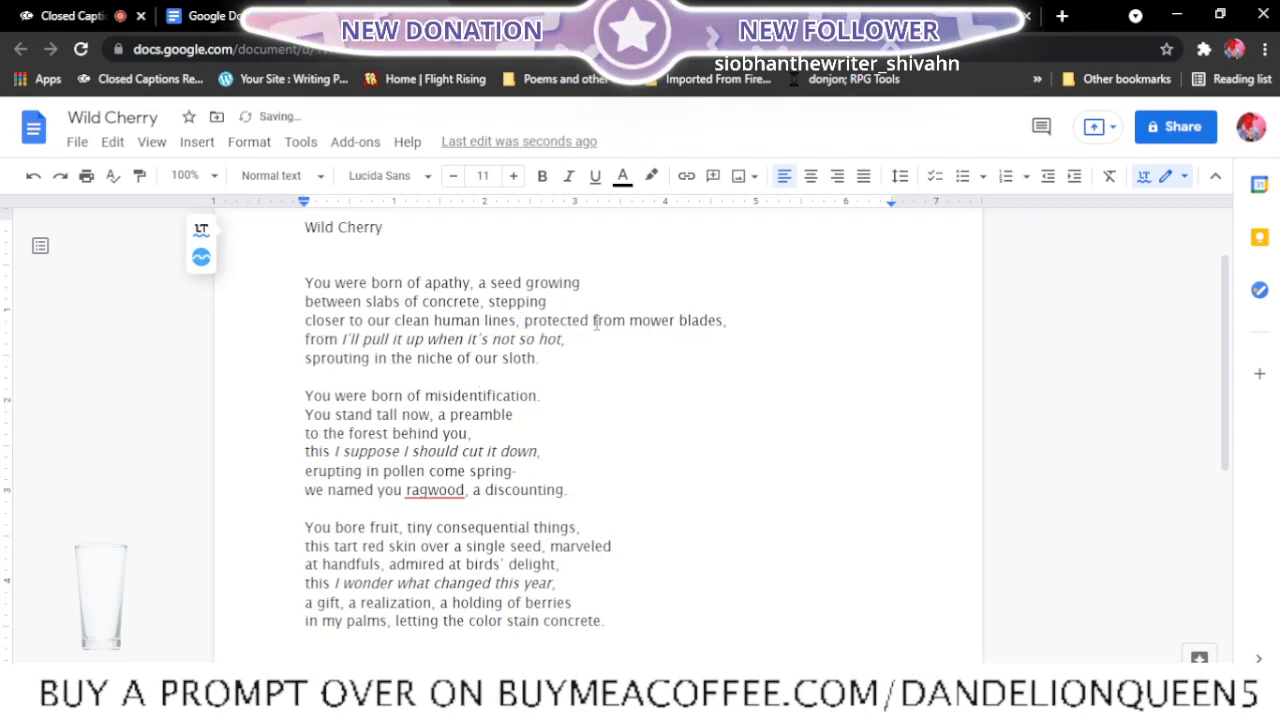
{"action": "key", "text": "Return"}
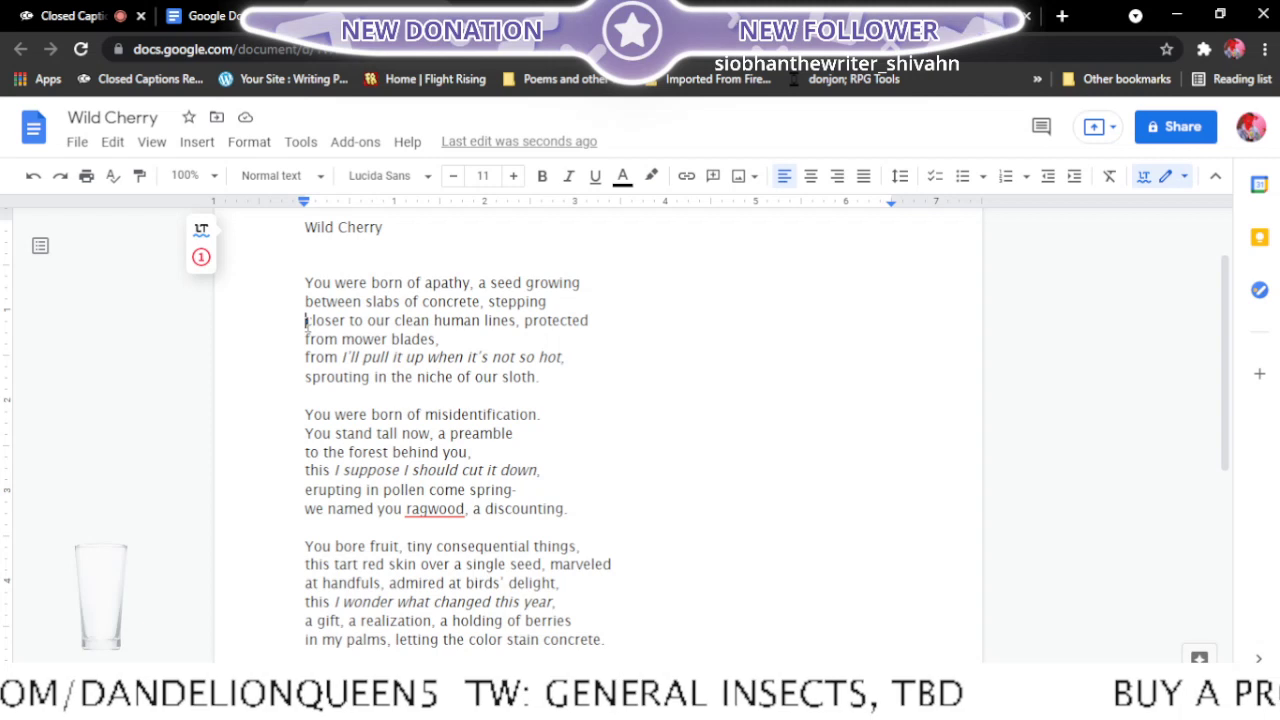
- Move "closer" up to follow "stepping" in the first stanza, breaking before "to our clean human lines"
{"action": "left_click", "coordinate": [306, 320]}
{"action": "key", "text": "BackSpace"}
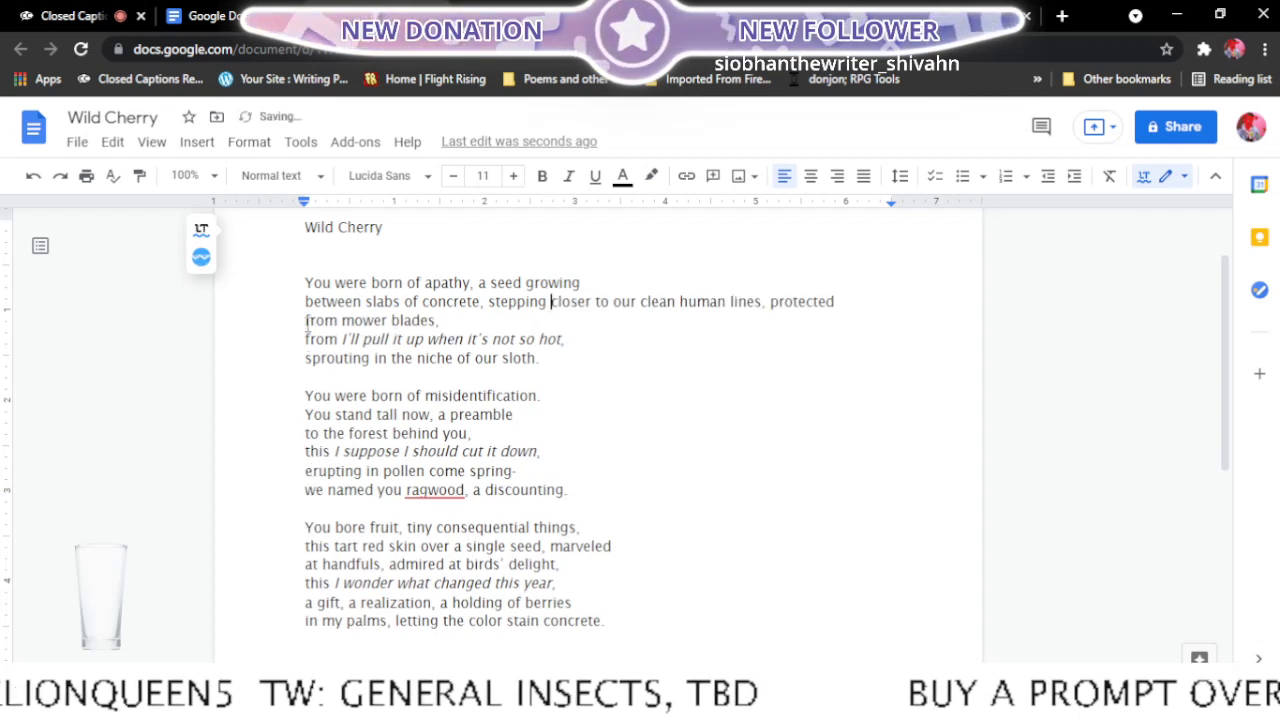
{"action": "left_click", "coordinate": [596, 301]}
{"action": "key", "text": "Return"}
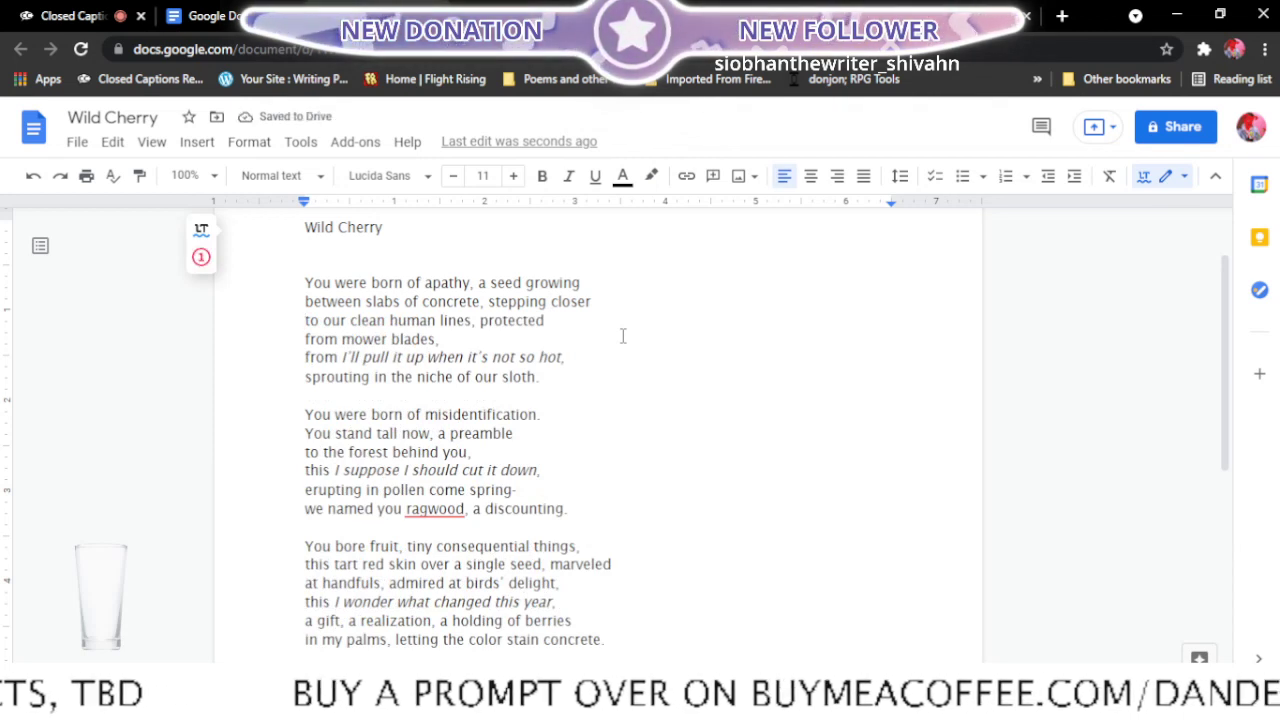
- Try running "from mower blades," on after "protected", and put the line break back
{"action": "left_click", "coordinate": [300, 339]}
{"action": "key", "text": "BackSpace"}
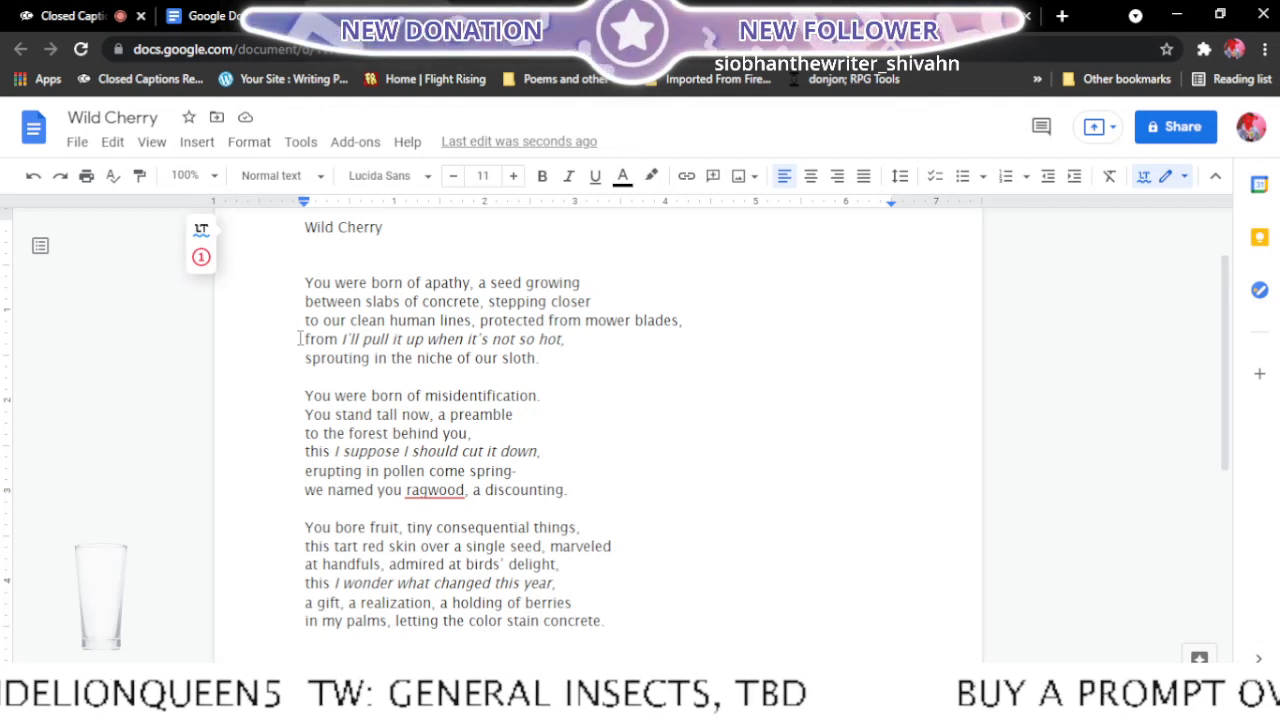
{"action": "key", "text": "Return"}
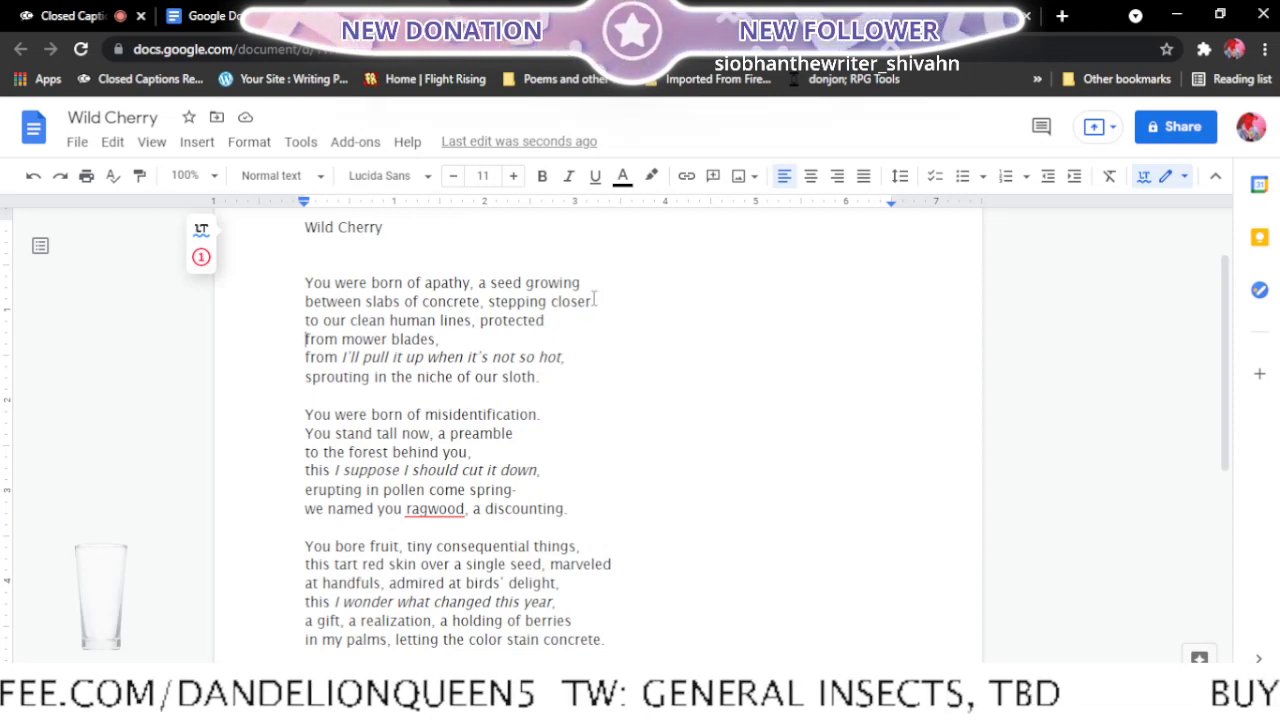
- Try ending the second stanza's second line after "to the forest", and restore the break after "a preamble"
{"action": "left_click", "coordinate": [301, 449]}
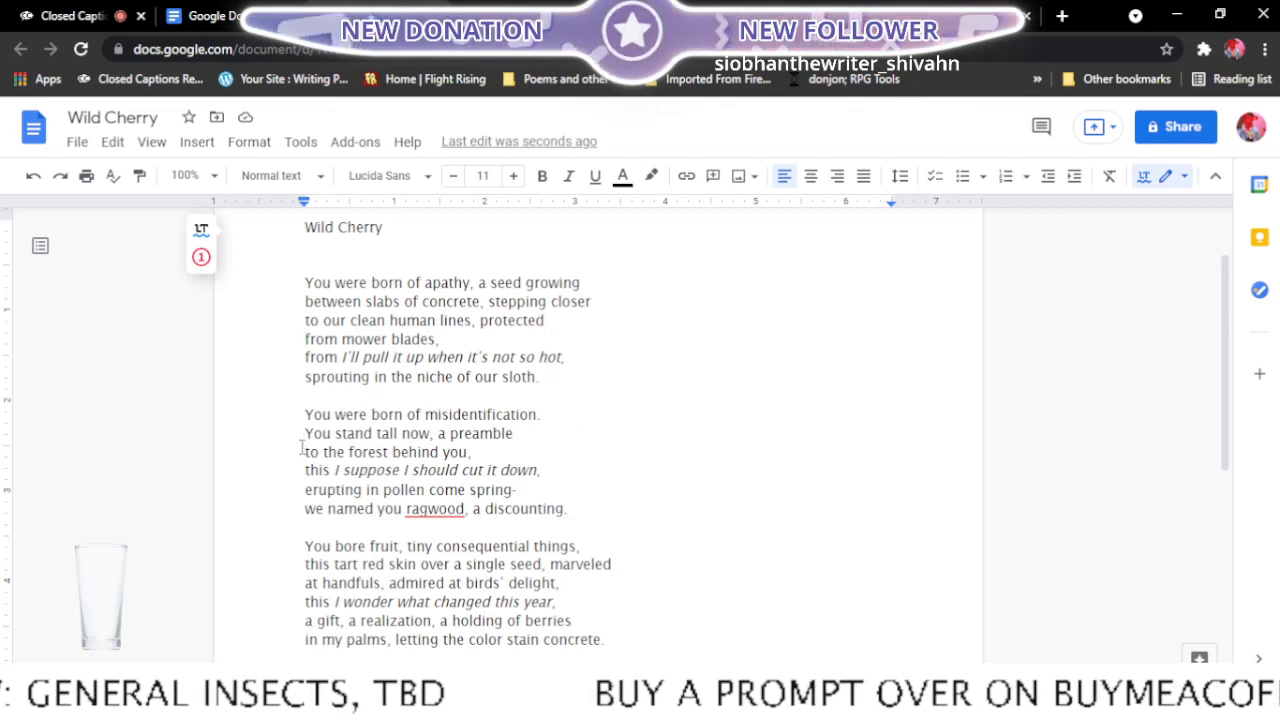
{"action": "key", "text": "BackSpace"}
{"action": "key", "text": "BackSpace"}
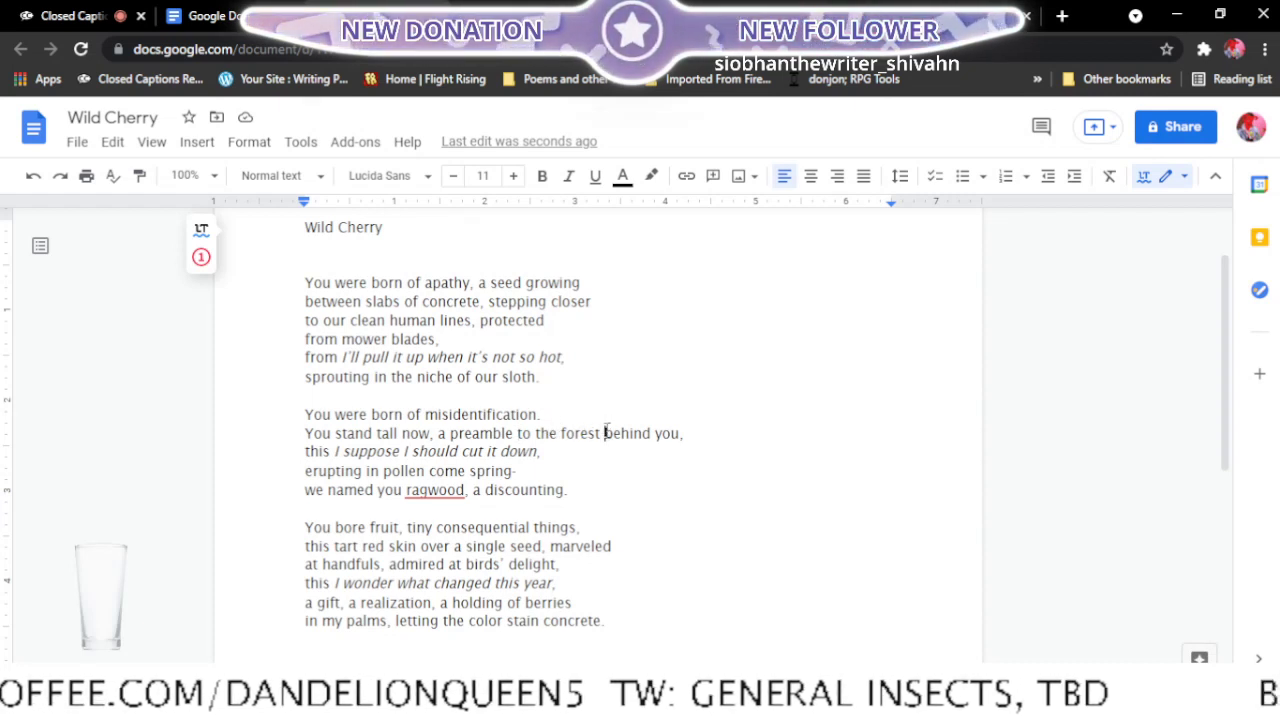
{"action": "left_click", "coordinate": [604, 433]}
{"action": "key", "text": "Return"}
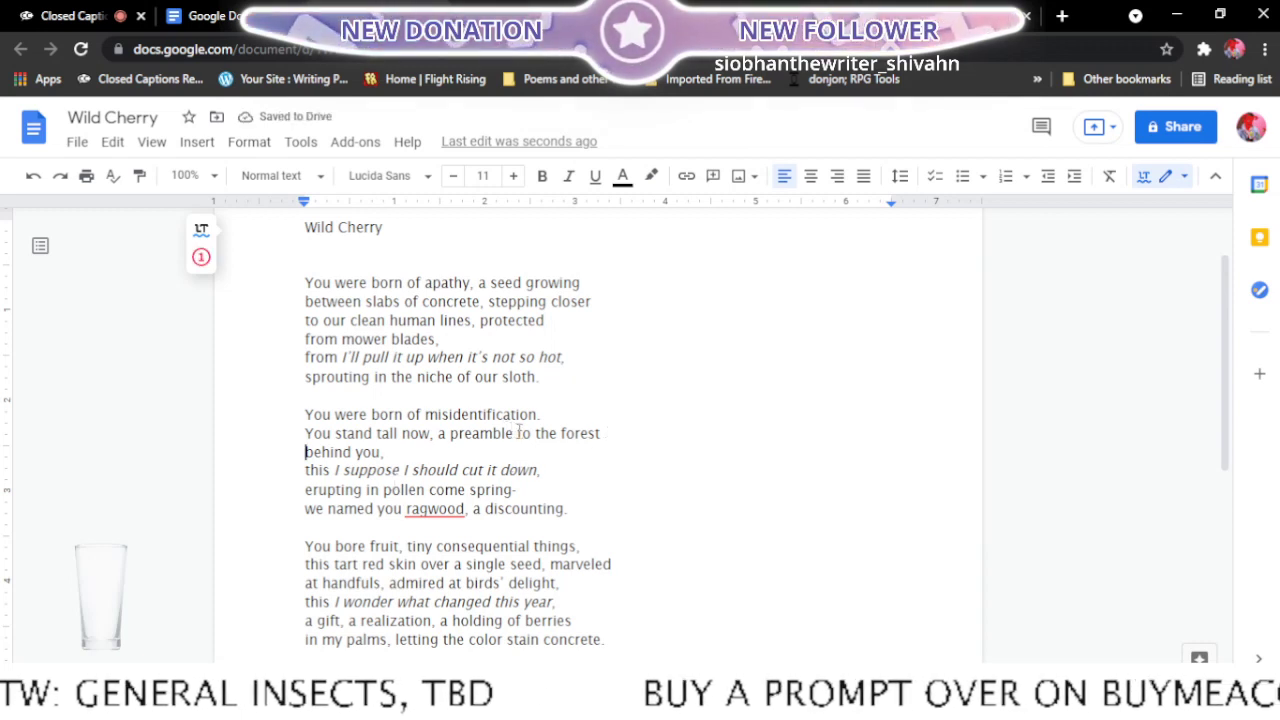
{"action": "key", "text": "Return"}
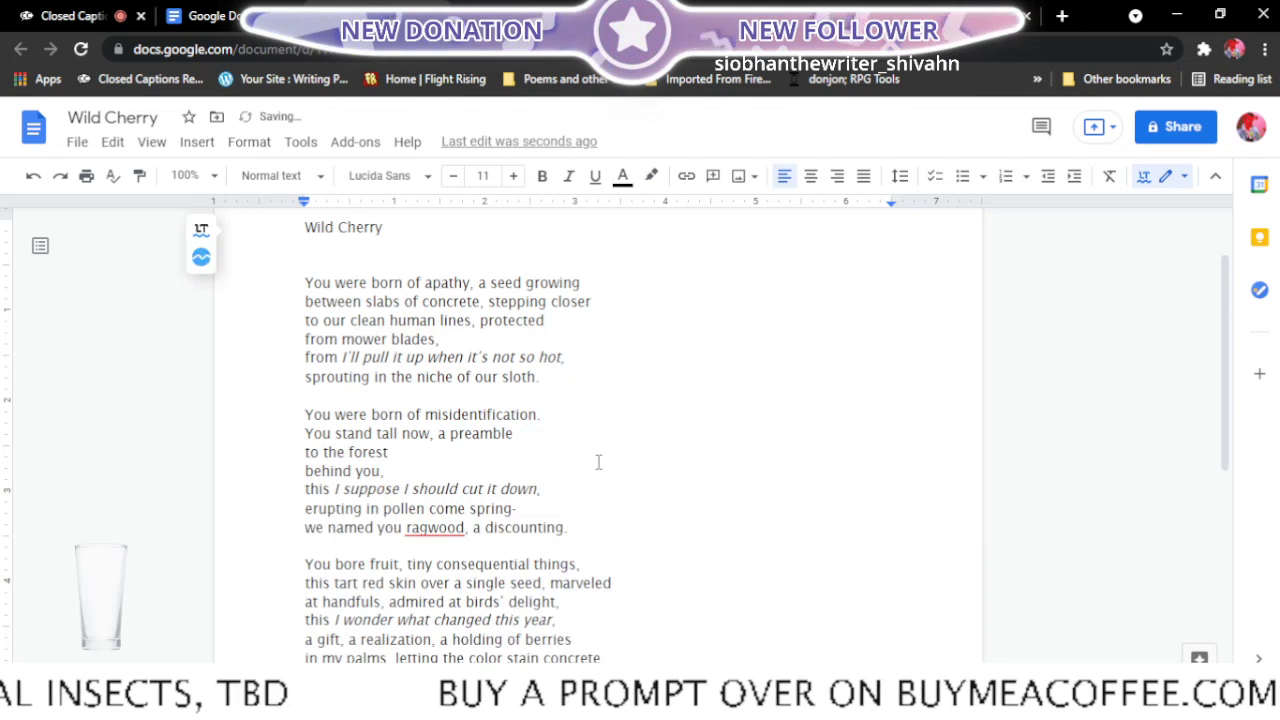
{"action": "left_click", "coordinate": [297, 470]}
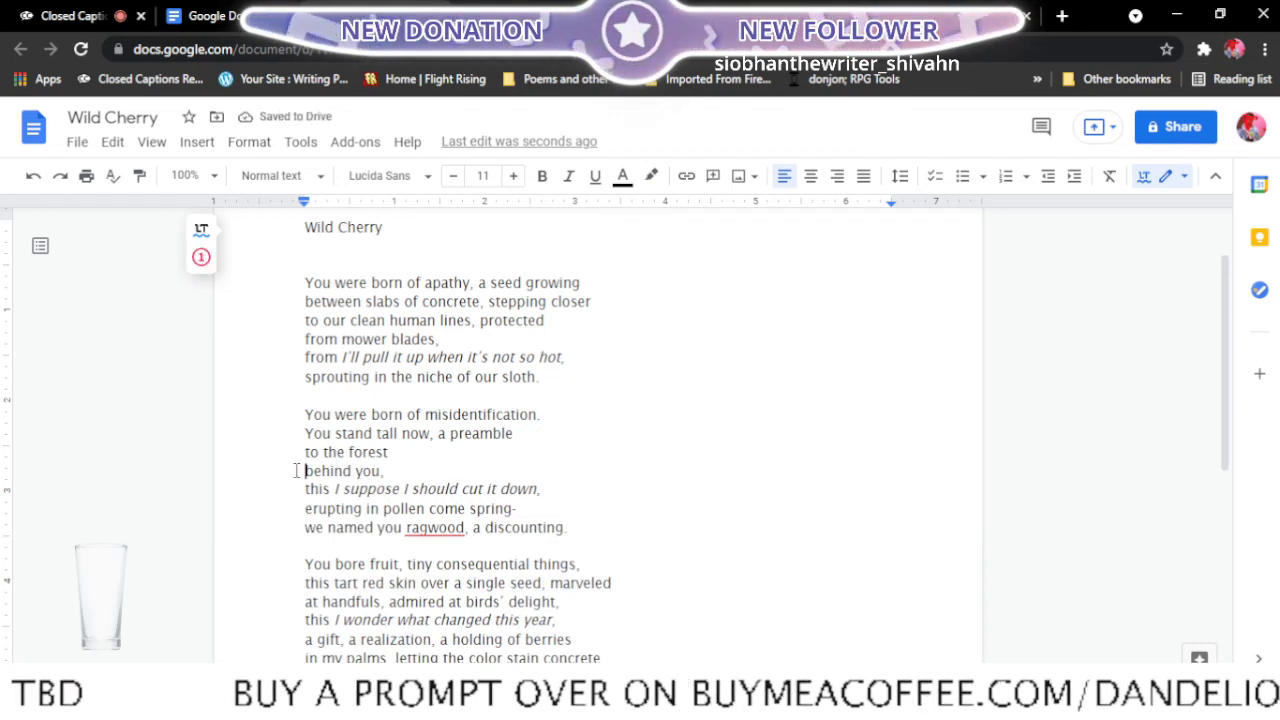
{"action": "key", "text": "BackSpace"}
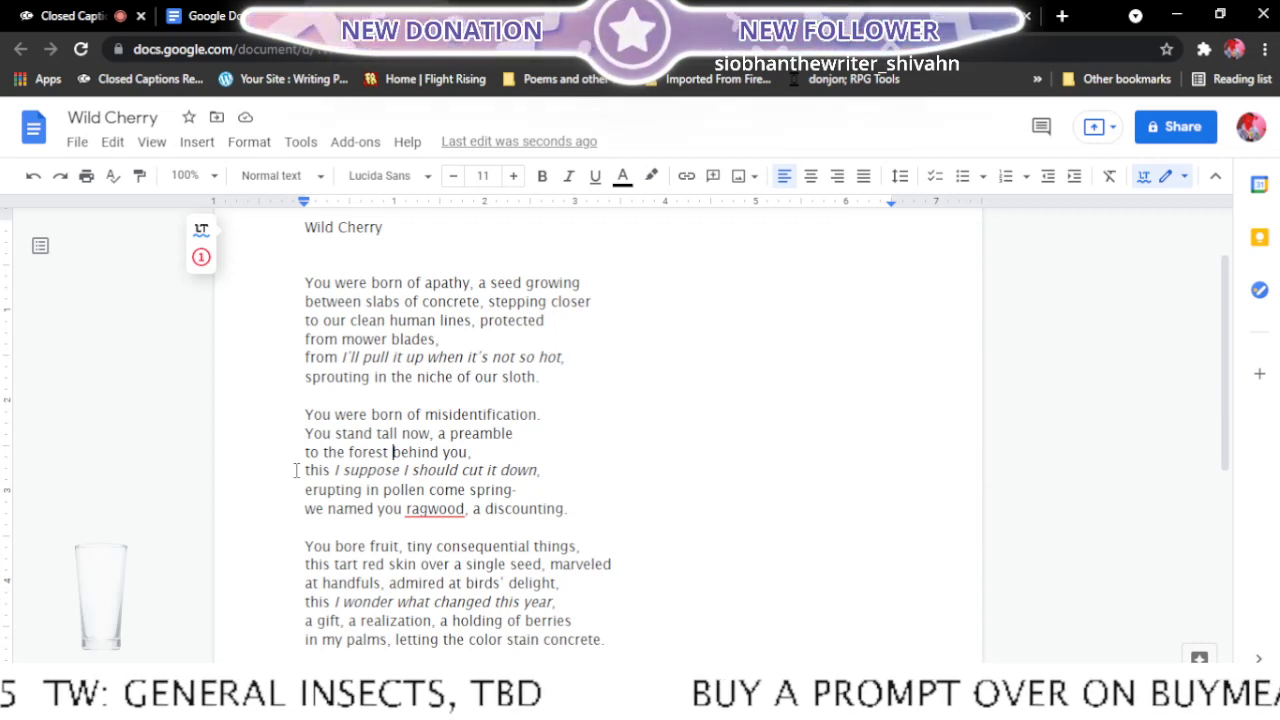
- Join "from I'll pull it up" to the "from mower blades," line and break before "when it's not so hot"
{"action": "left_click", "coordinate": [296, 357]}
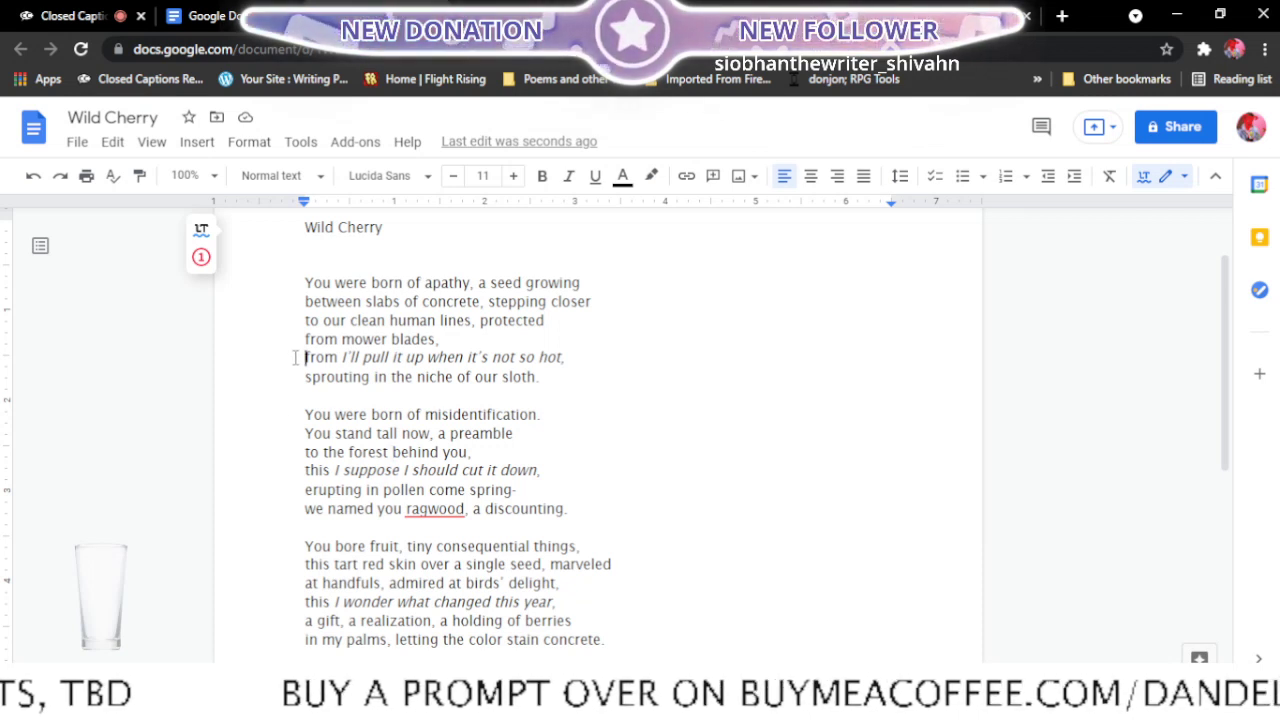
{"action": "key", "text": "BackSpace"}
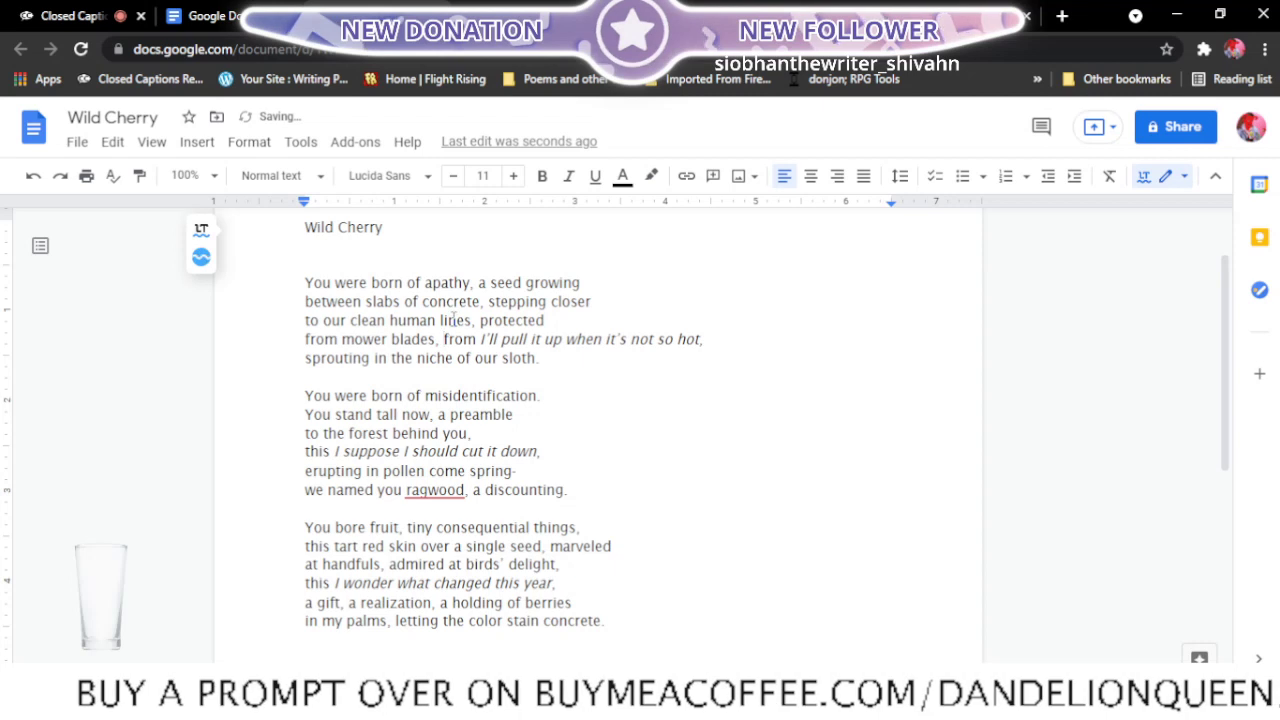
{"action": "left_click", "coordinate": [566, 340]}
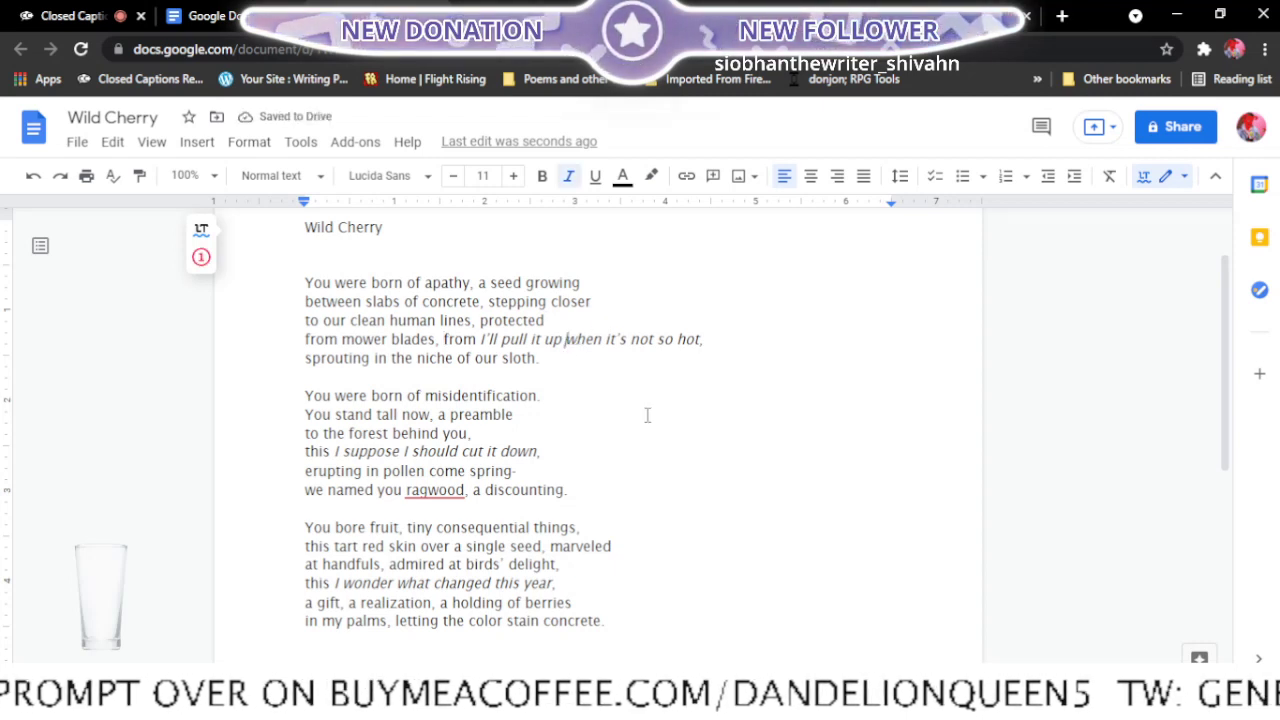
{"action": "key", "text": "Return"}
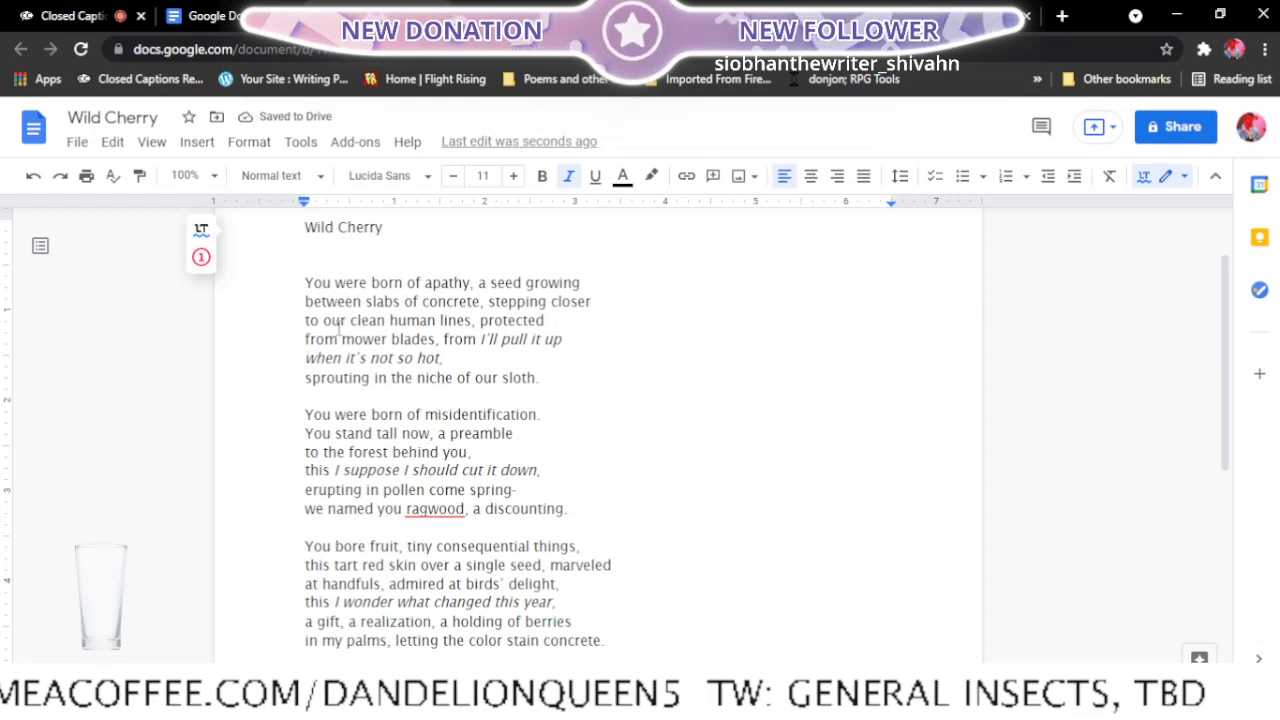
- Try joining the whole "from mower blades, from I'll pull it up" line to the one above, and split them again before "from mower blades"
{"action": "key", "text": "Up"}
{"action": "key", "text": "Up"}
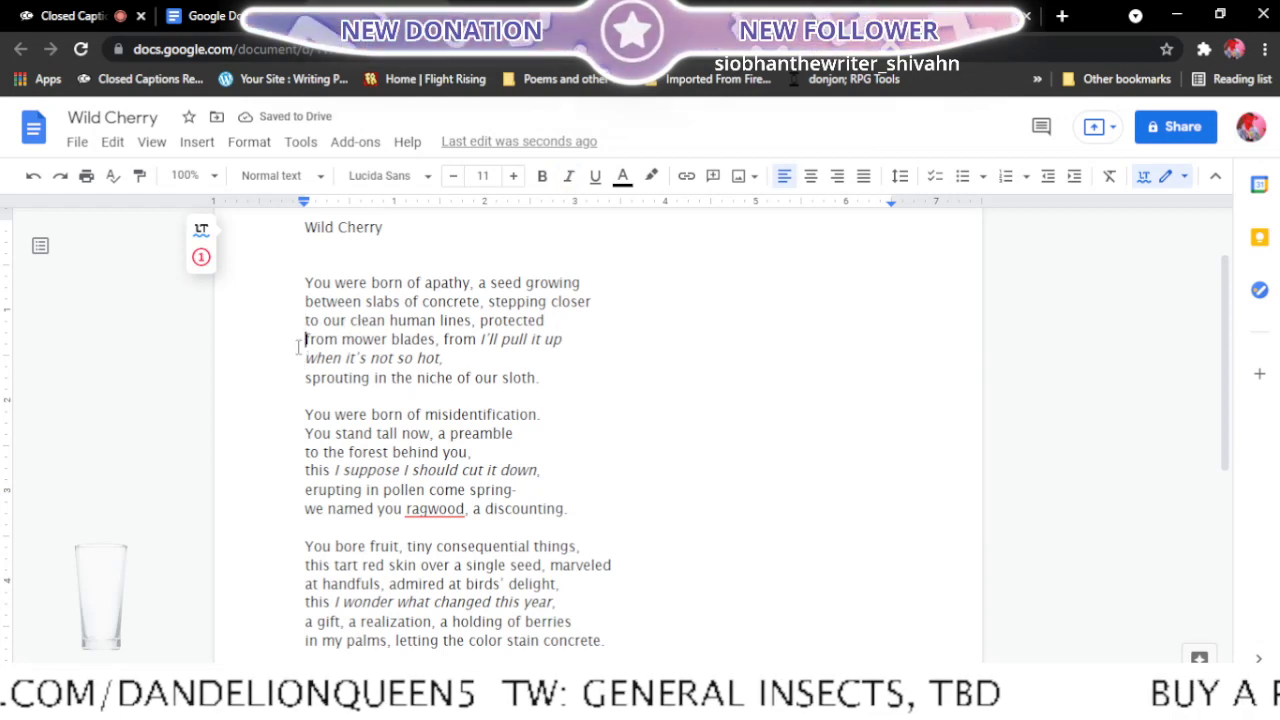
{"action": "key", "text": "BackSpace"}
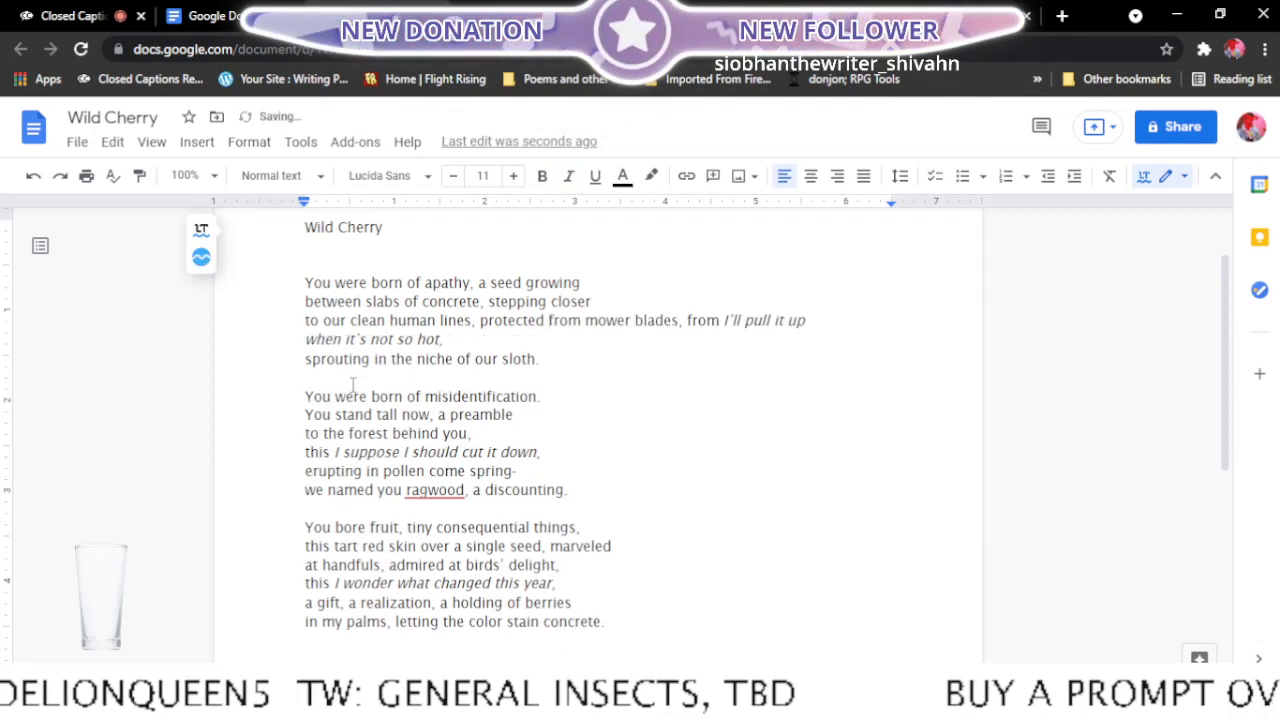
{"action": "key", "text": "Return"}
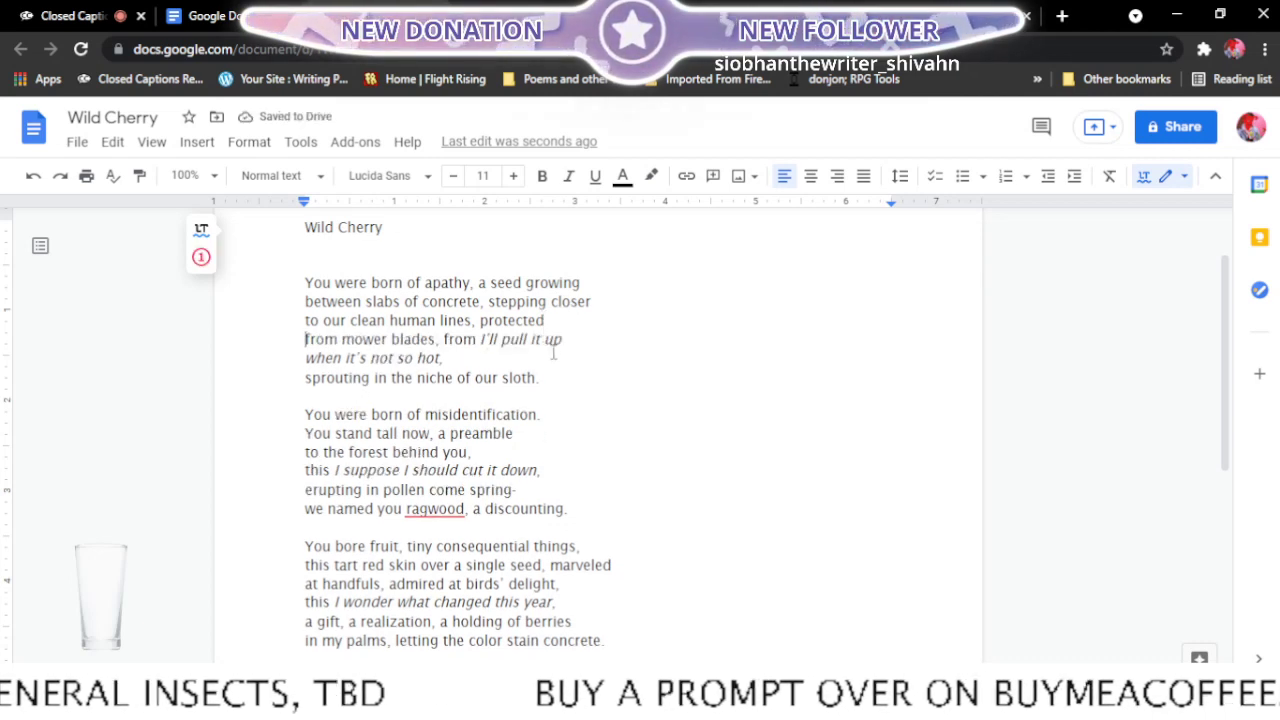
- Move "closer" back down to the start of the "to our clean human lines, protected" line
{"action": "left_click", "coordinate": [550, 301]}
{"action": "key", "text": "Return"}
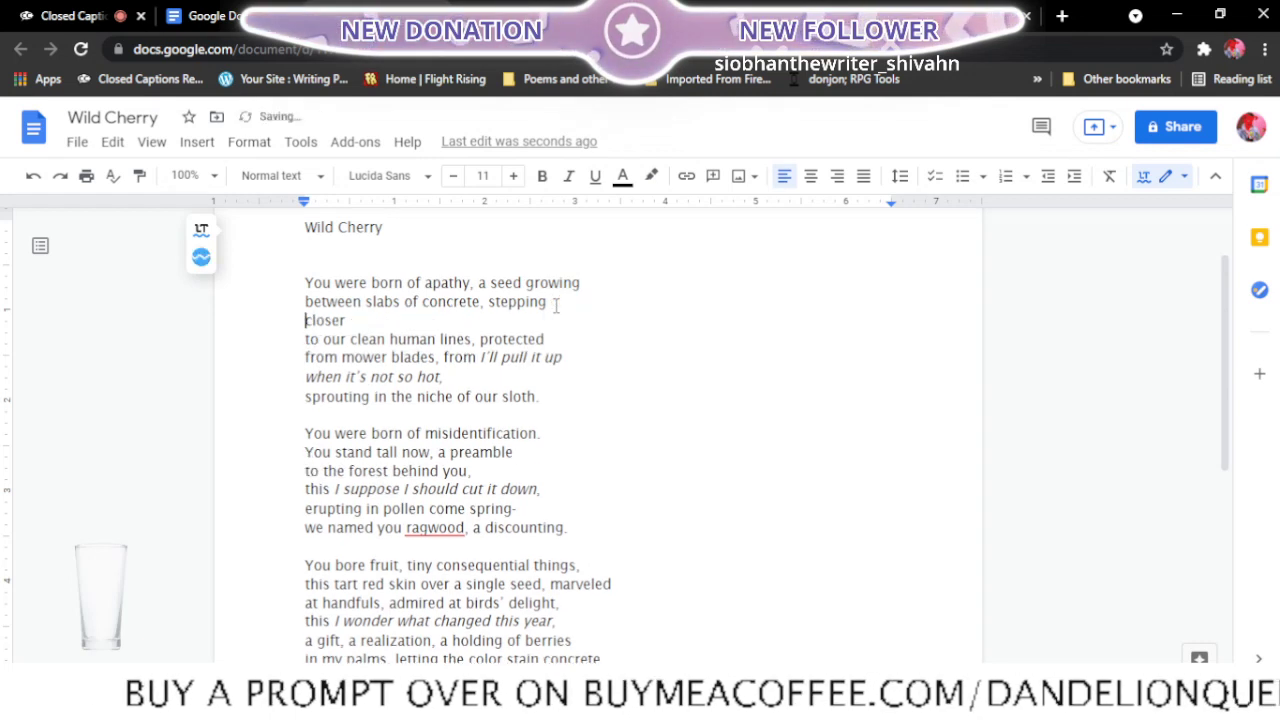
{"action": "left_click", "coordinate": [304, 337]}
{"action": "key", "text": "BackSpace"}
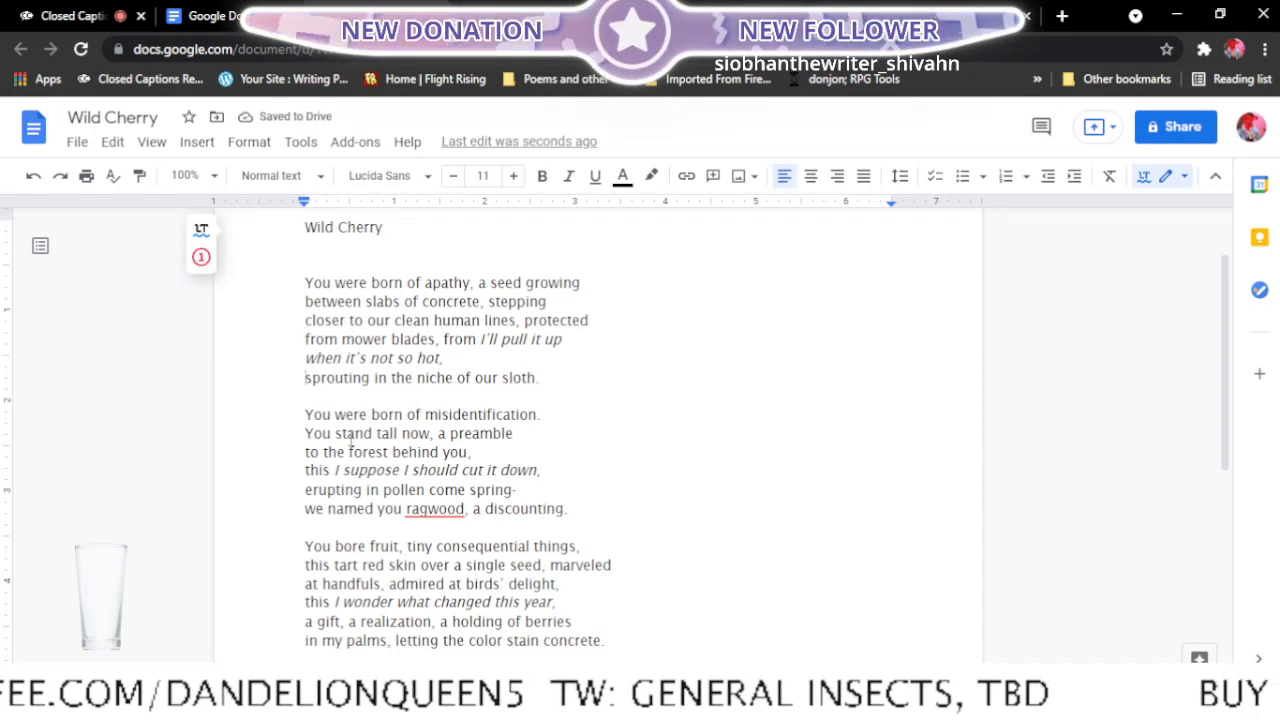
- Move "sprouting in the niche" up to follow "when it's not so hot,", leaving "of our sloth." as the stanza's last line
{"action": "key", "text": "BackSpace"}
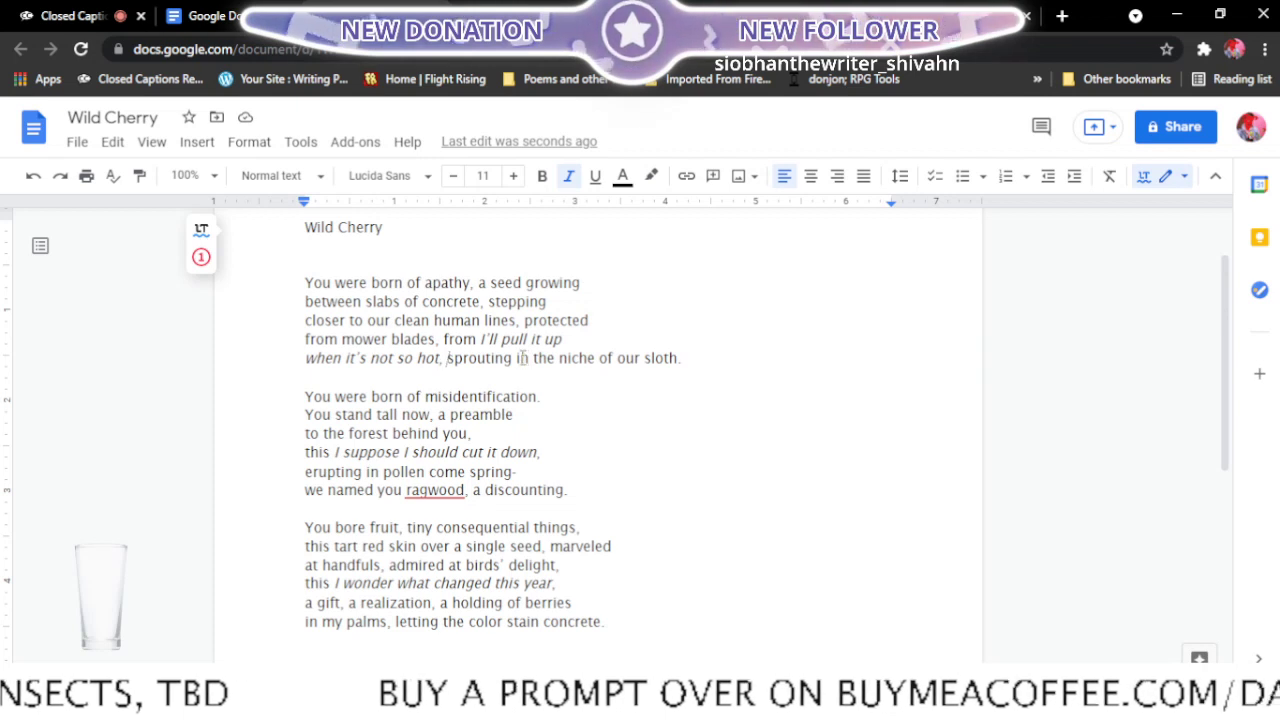
{"action": "left_click", "coordinate": [600, 360]}
{"action": "key", "text": "Return"}
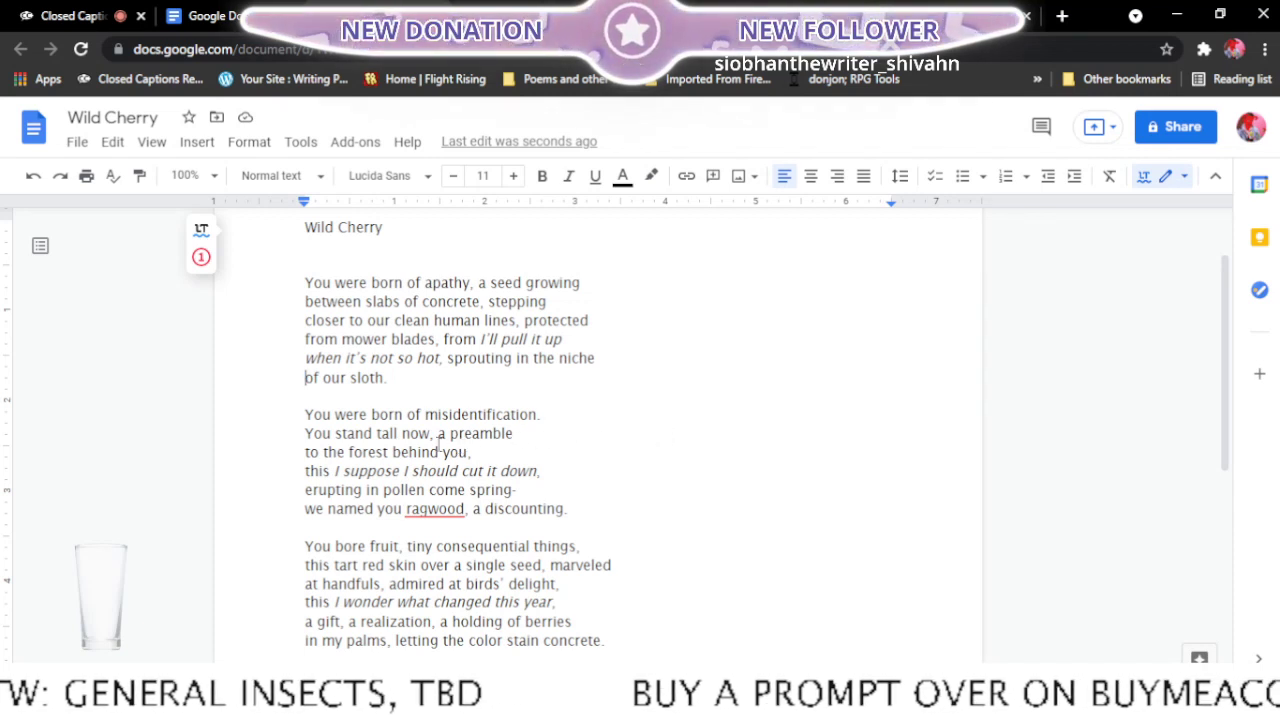
- In the second stanza, move "You stand" up after "misidentification." and join "to the forest behind you," to the "tall now, a preamble" line
{"action": "left_click", "coordinate": [306, 432]}
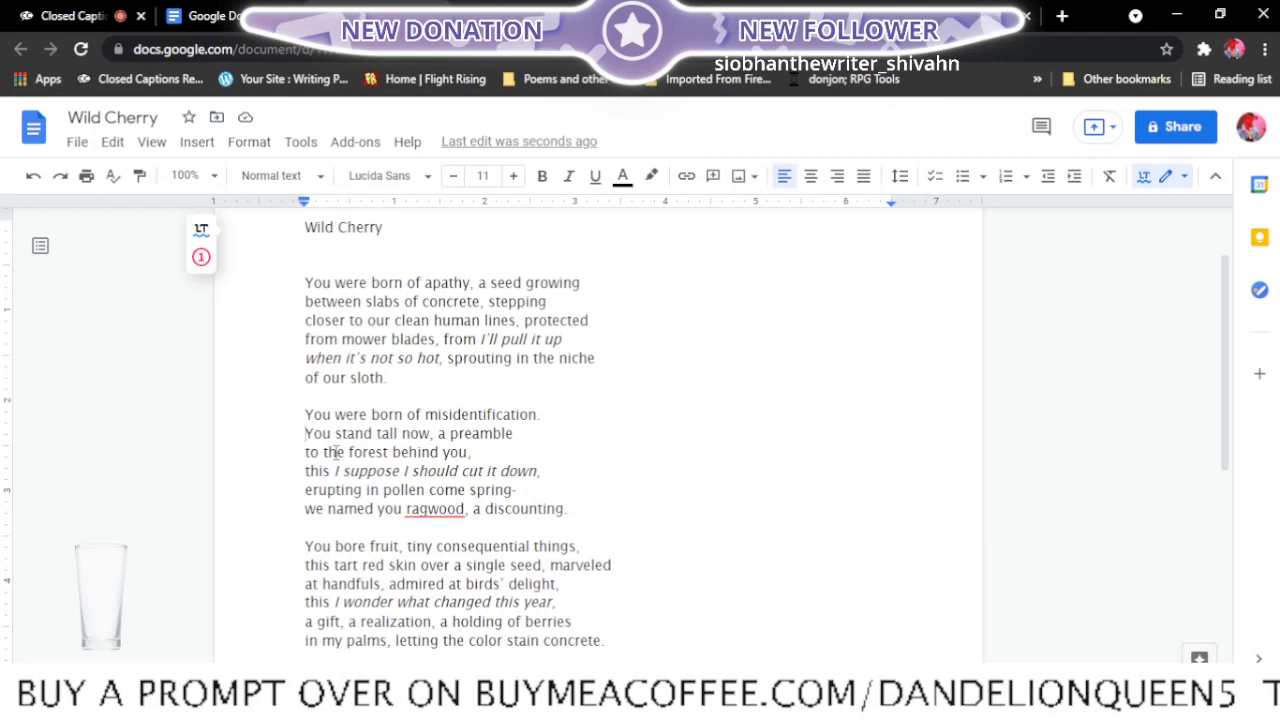
{"action": "key", "text": "BackSpace"}
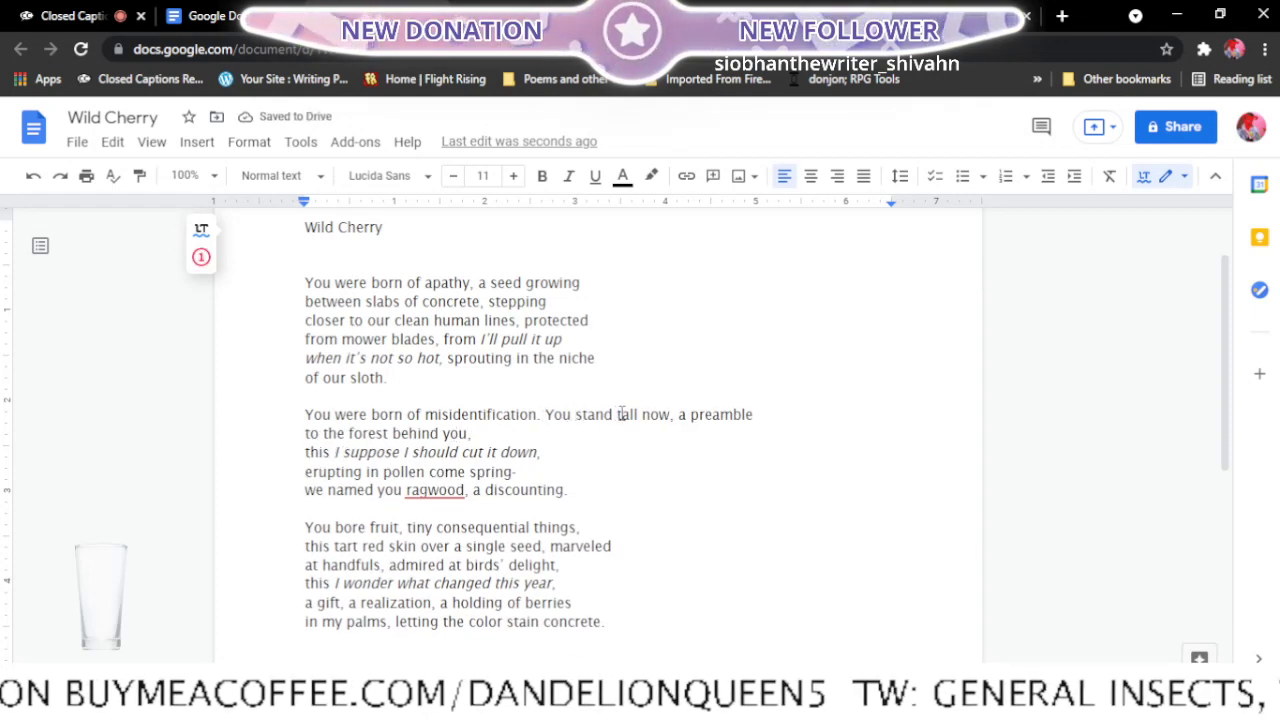
{"action": "left_click", "coordinate": [619, 414]}
{"action": "key", "text": "Return"}
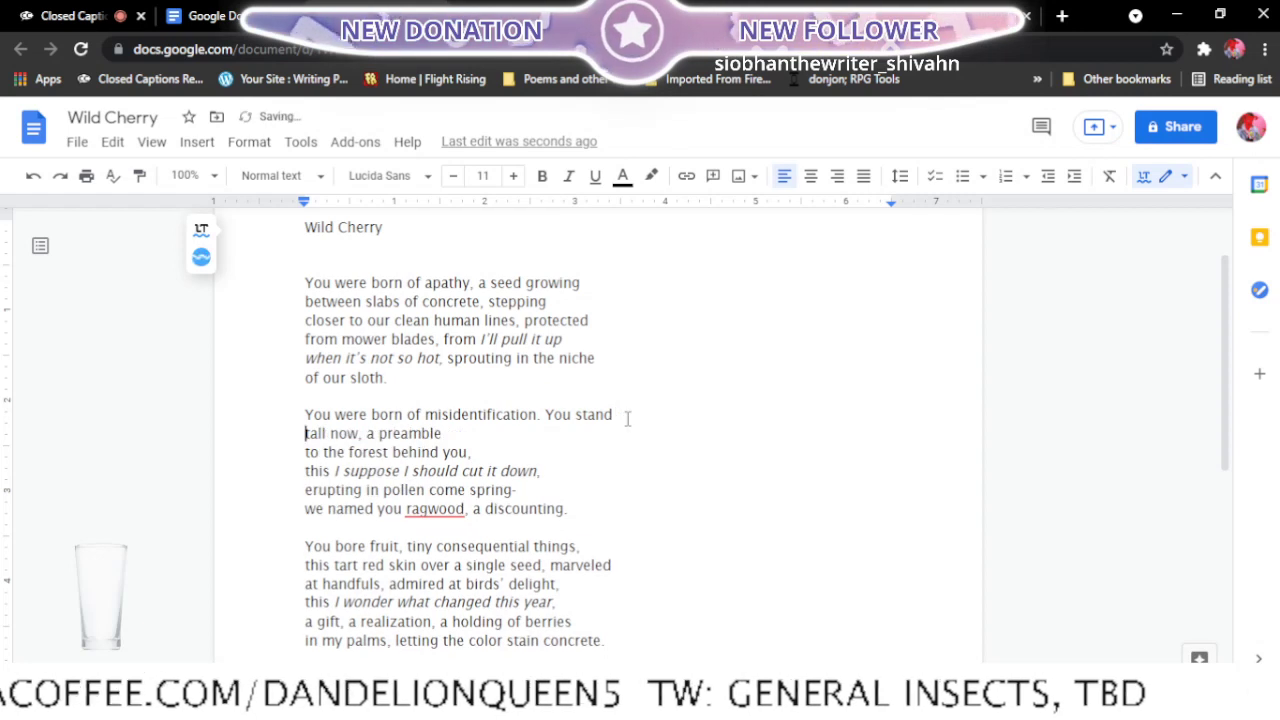
{"action": "left_click", "coordinate": [304, 452]}
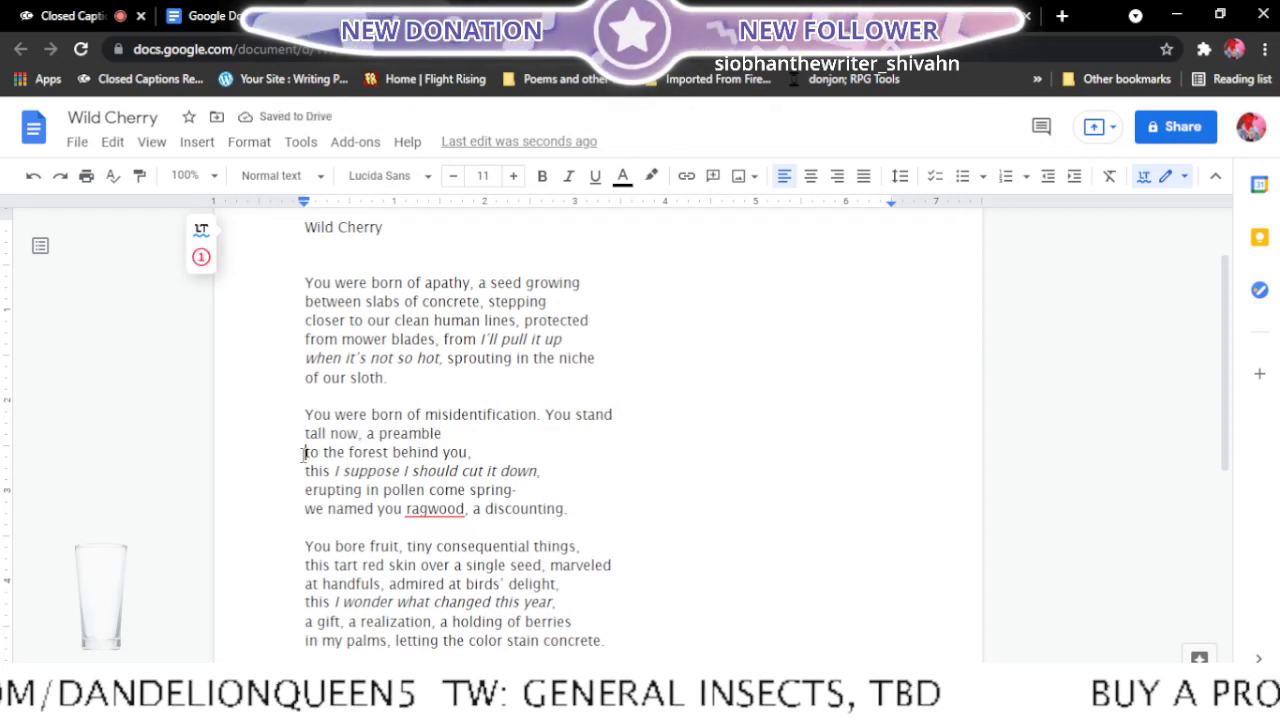
{"action": "key", "text": "BackSpace"}
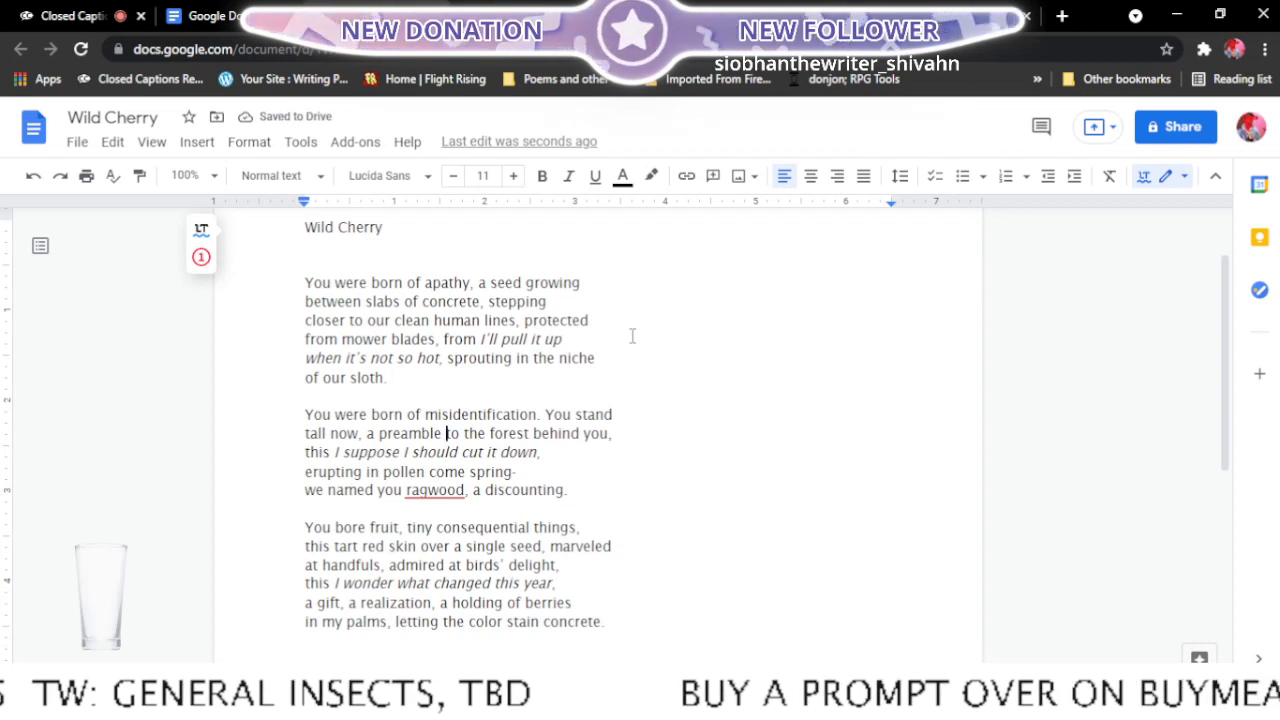
- Move "erupting" up to follow "I suppose I should cut it down,", leaving "in pollen come spring" at the start of the following line
{"action": "left_click", "coordinate": [302, 471]}
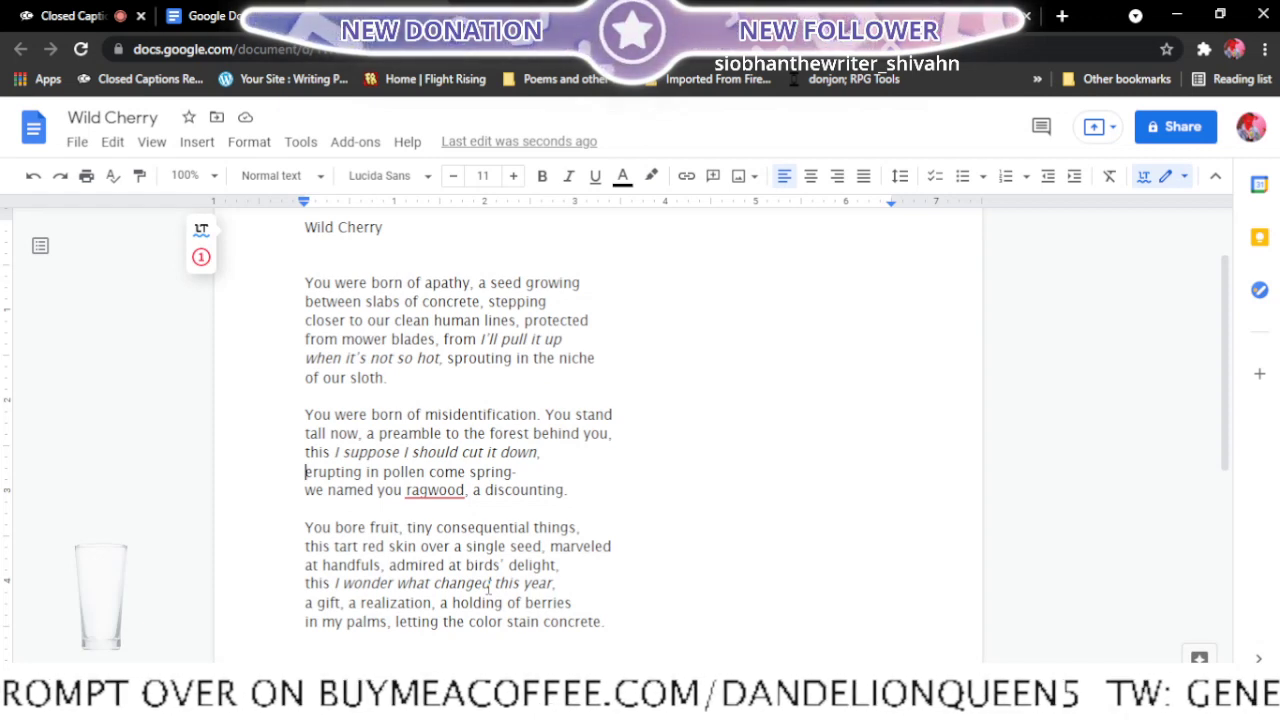
{"action": "key", "text": "BackSpace"}
{"action": "type", "text": ","}
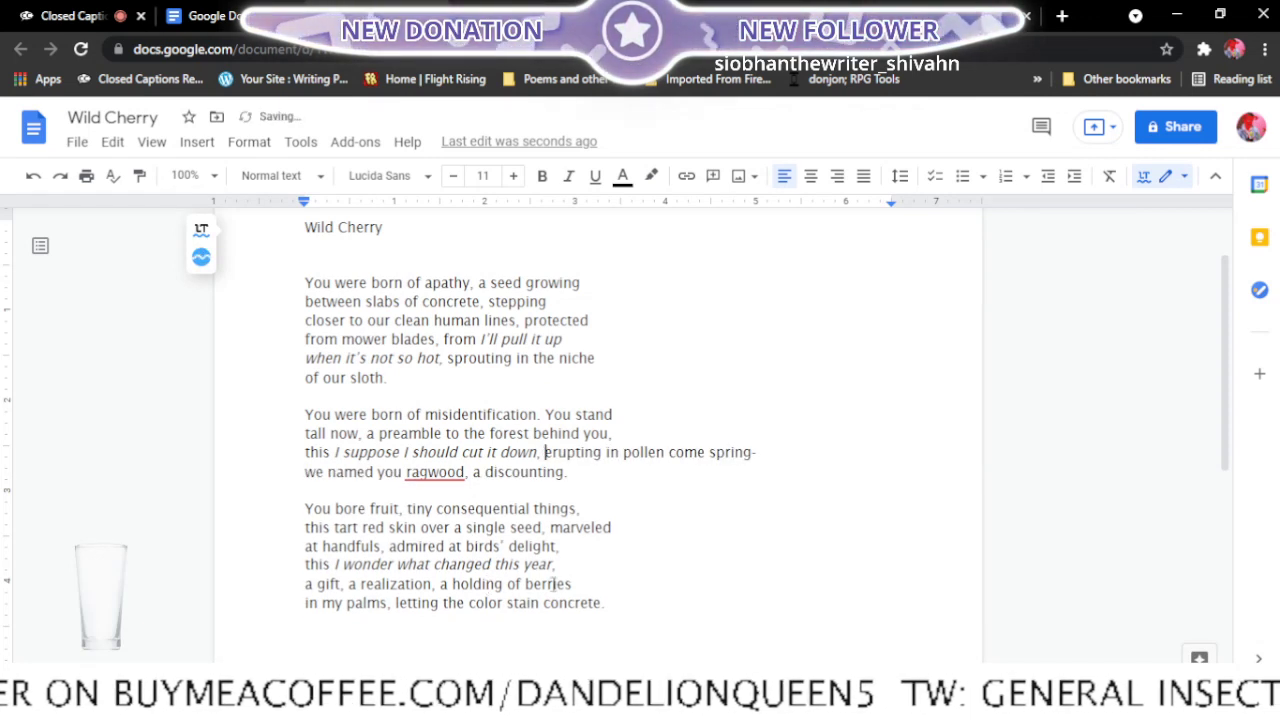
{"action": "left_click", "coordinate": [607, 452]}
{"action": "key", "text": "Return"}
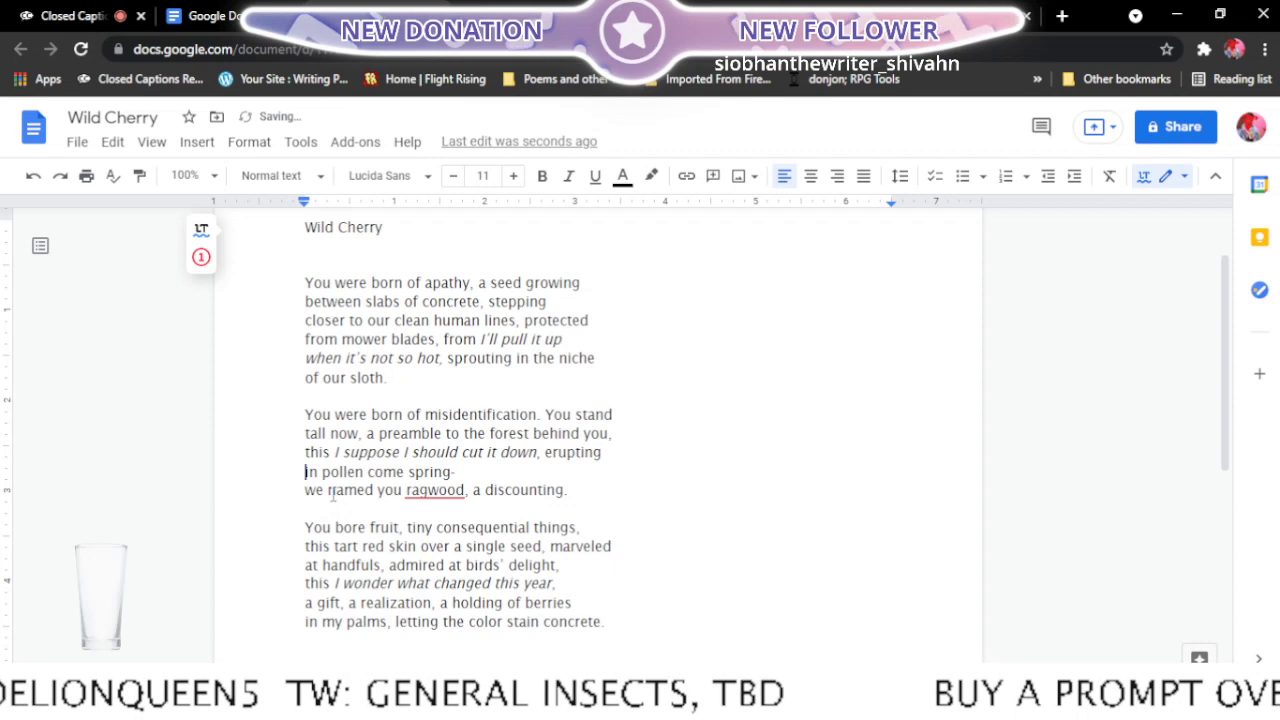
- Replace the dash after "spring" with a colon and move "we named you ragwood," up beside it, leaving "a discounting." as the stanza's last line
{"action": "left_click", "coordinate": [460, 471]}
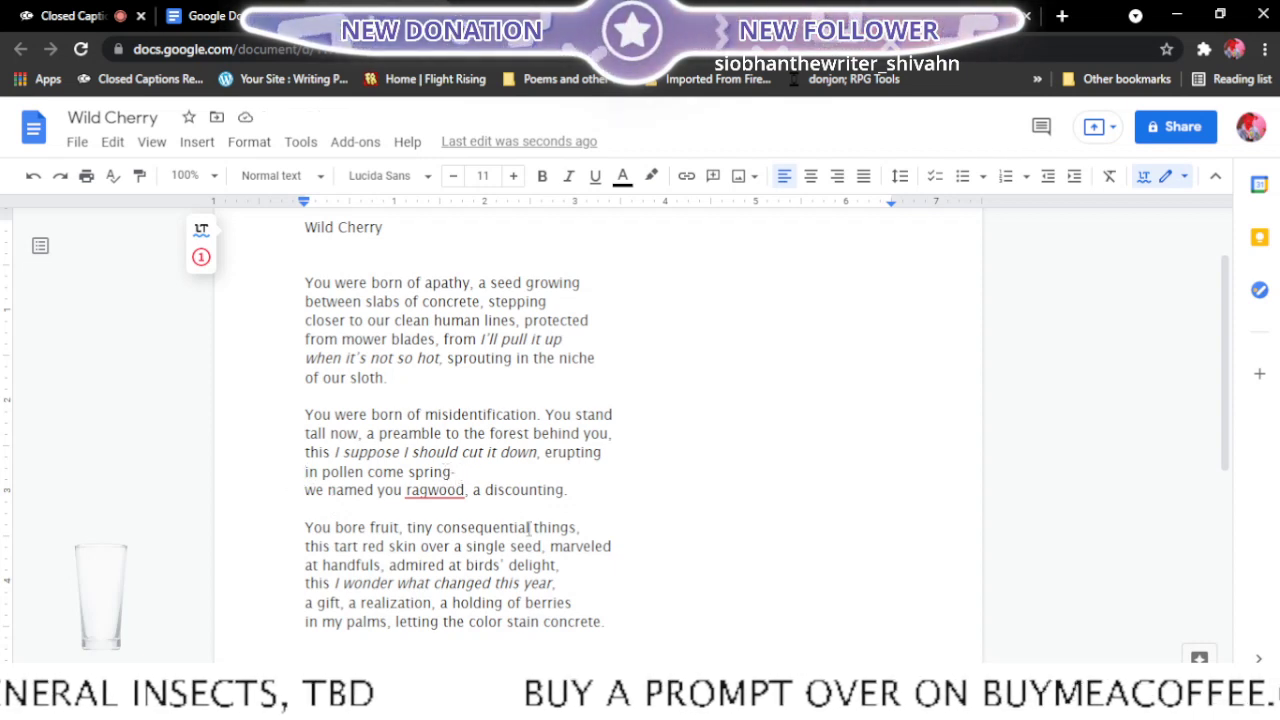
{"action": "key", "text": "BackSpace"}
{"action": "key", "text": "BackSpace"}
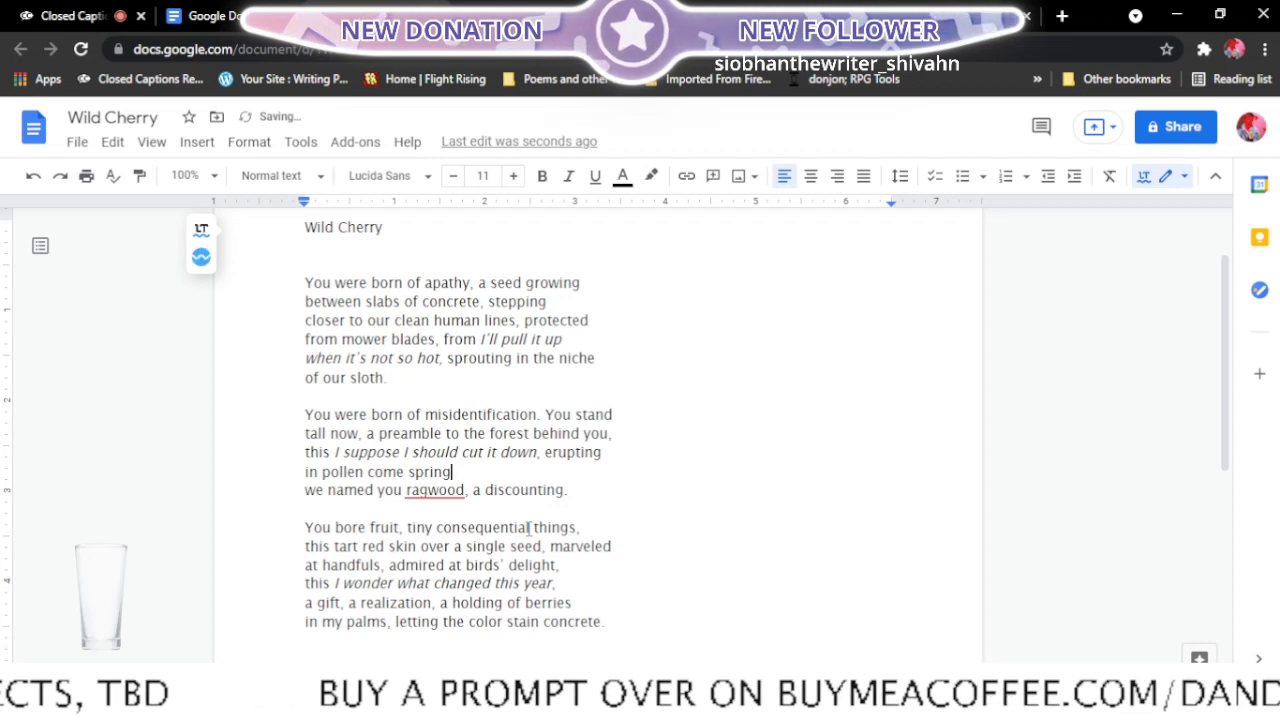
{"action": "left_click", "coordinate": [301, 489]}
{"action": "key", "text": "BackSpace"}
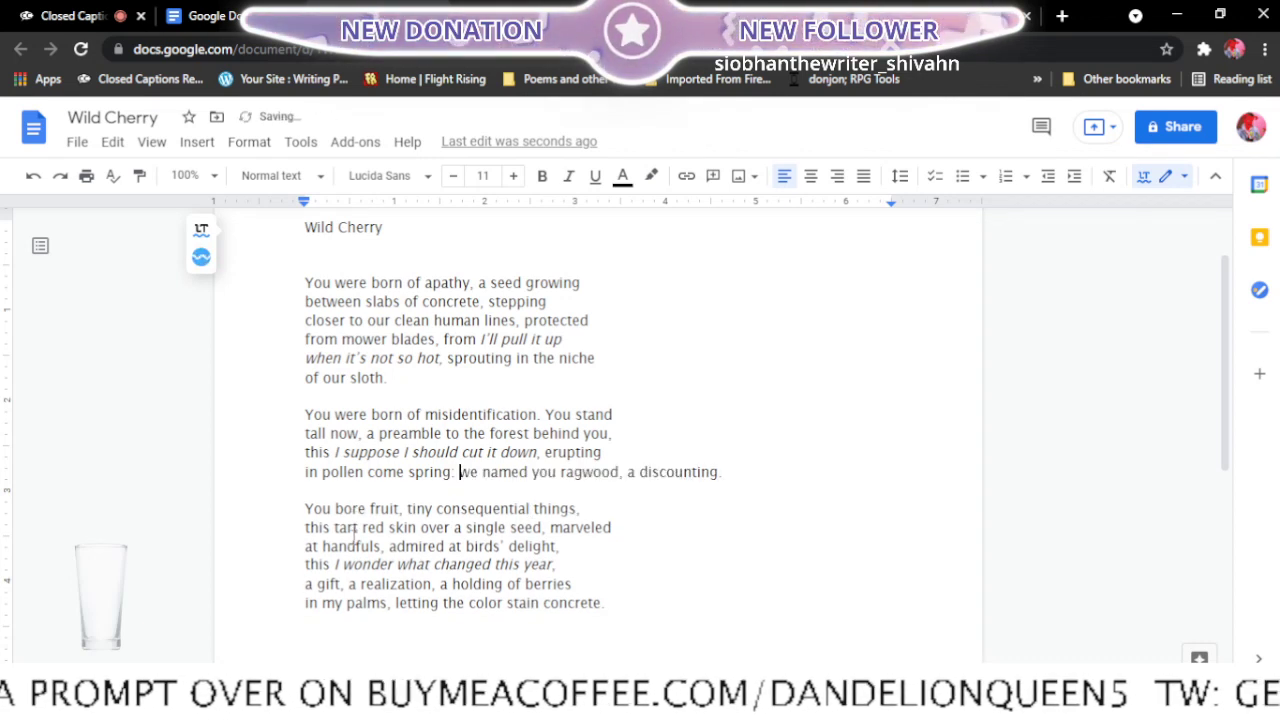
{"action": "left_click", "coordinate": [628, 471]}
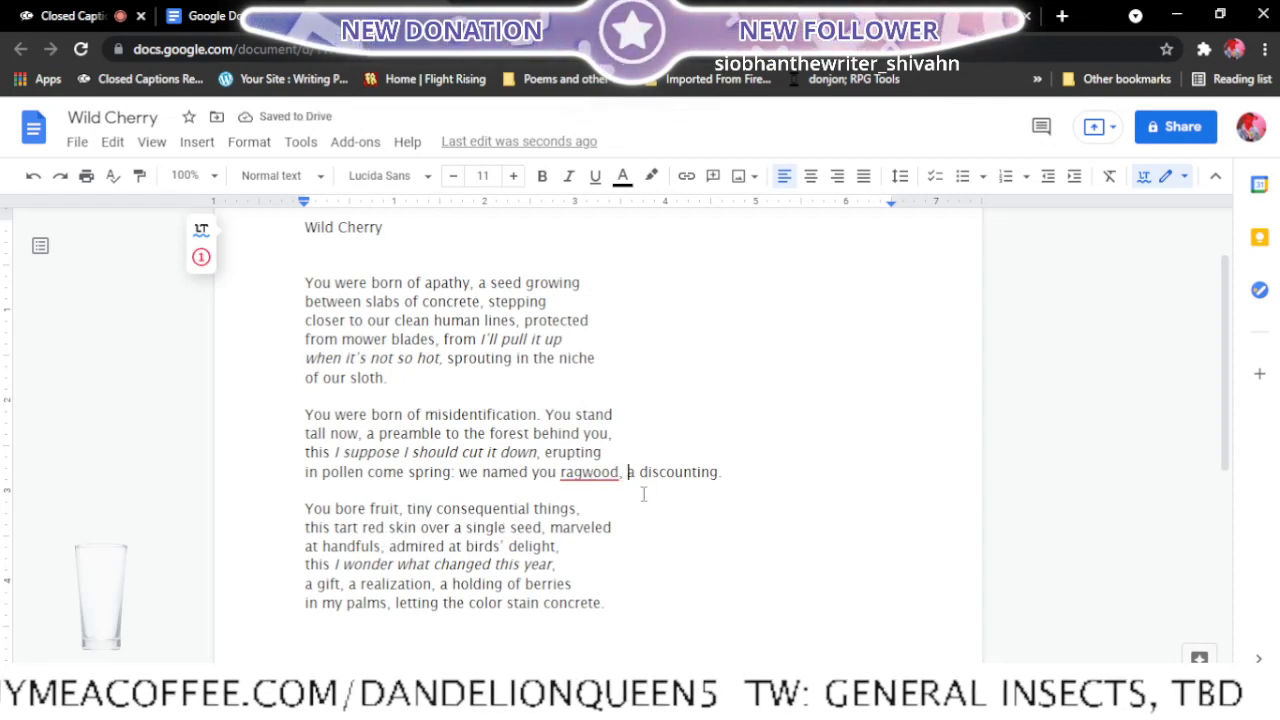
{"action": "key", "text": "Return"}
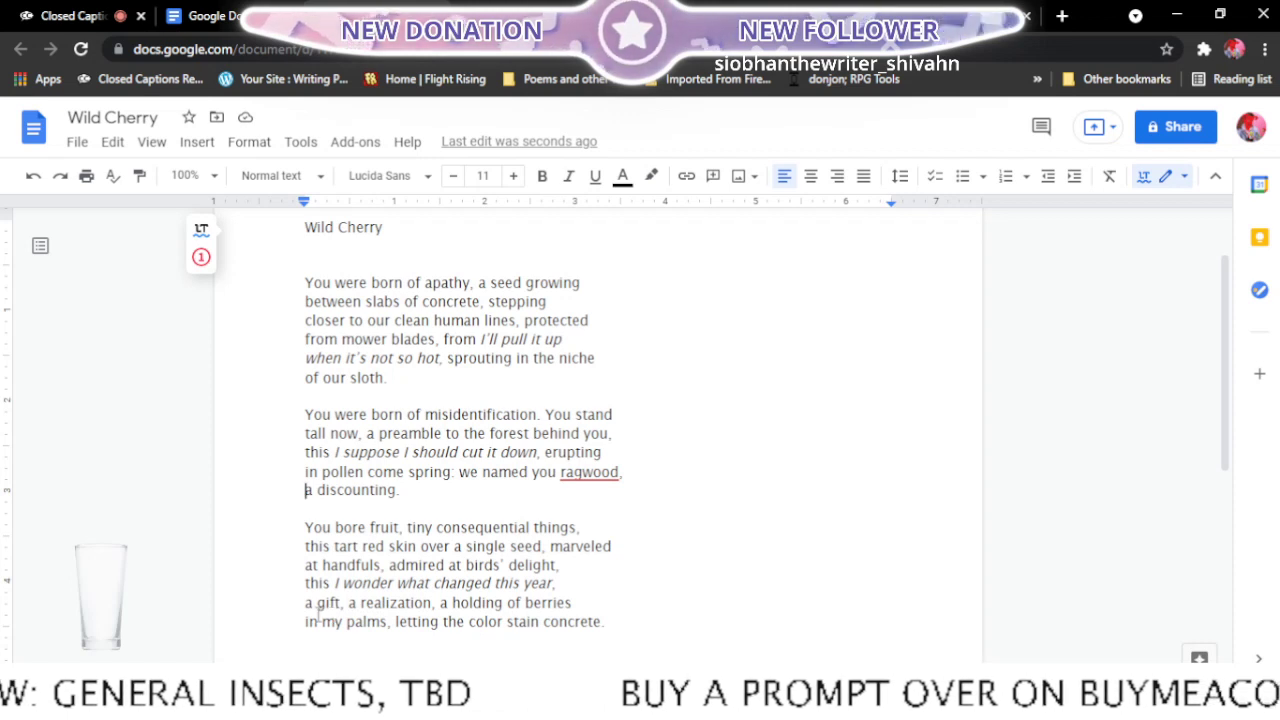
- In the third stanza, move "a gift," up to follow "I wonder what changed this year,", starting the following line with "a realization"
{"action": "left_click", "coordinate": [305, 603]}
{"action": "key", "text": "Delete"}
{"action": "key", "text": "Delete"}
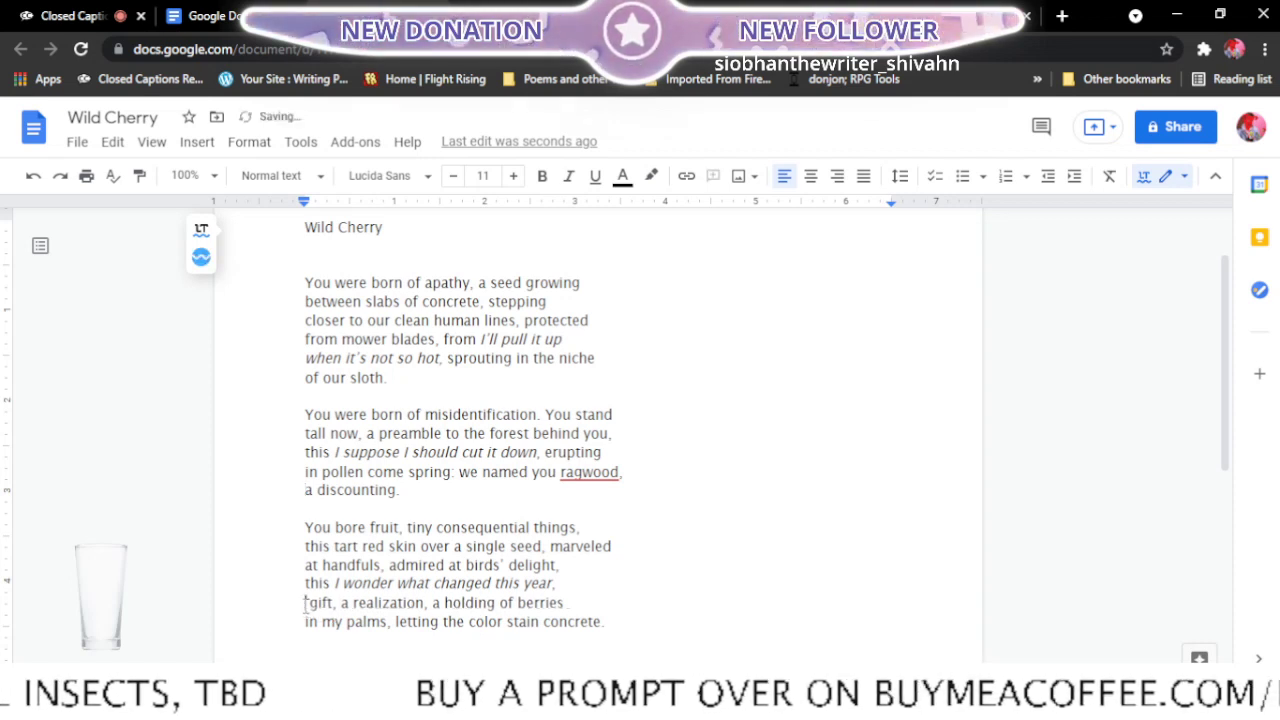
{"action": "key", "text": "BackSpace"}
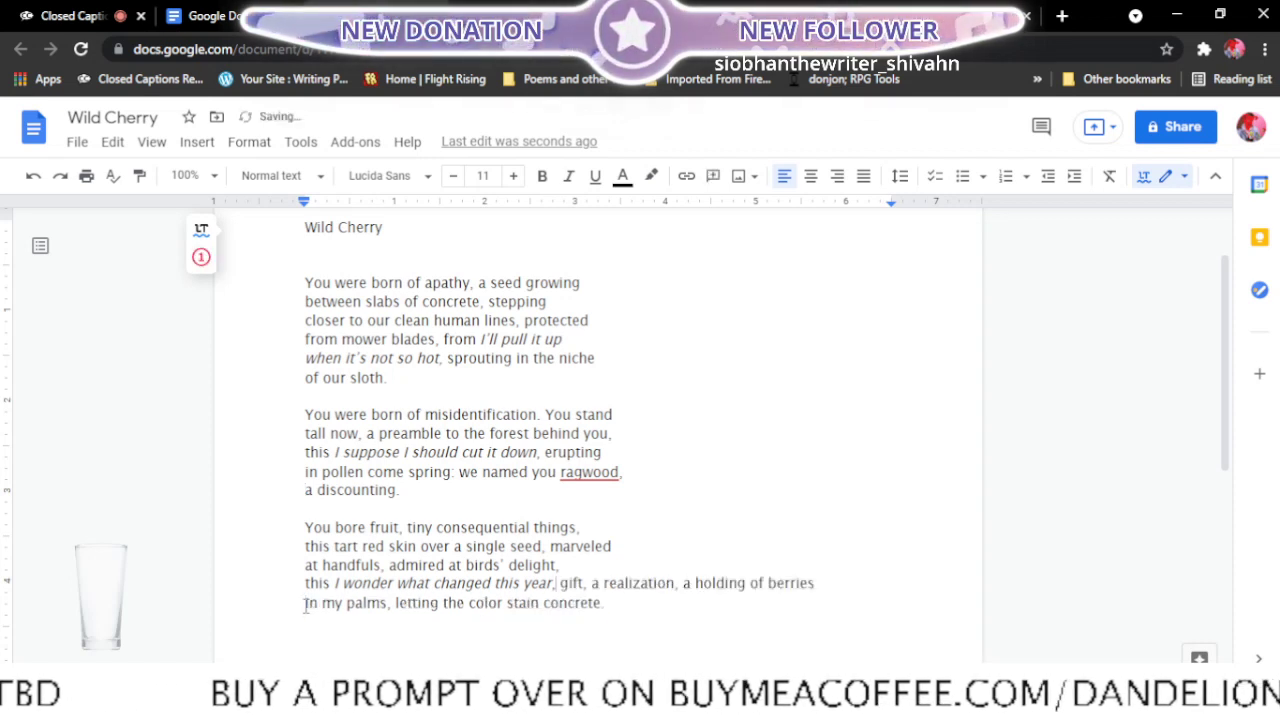
{"action": "type", "text": "a"}
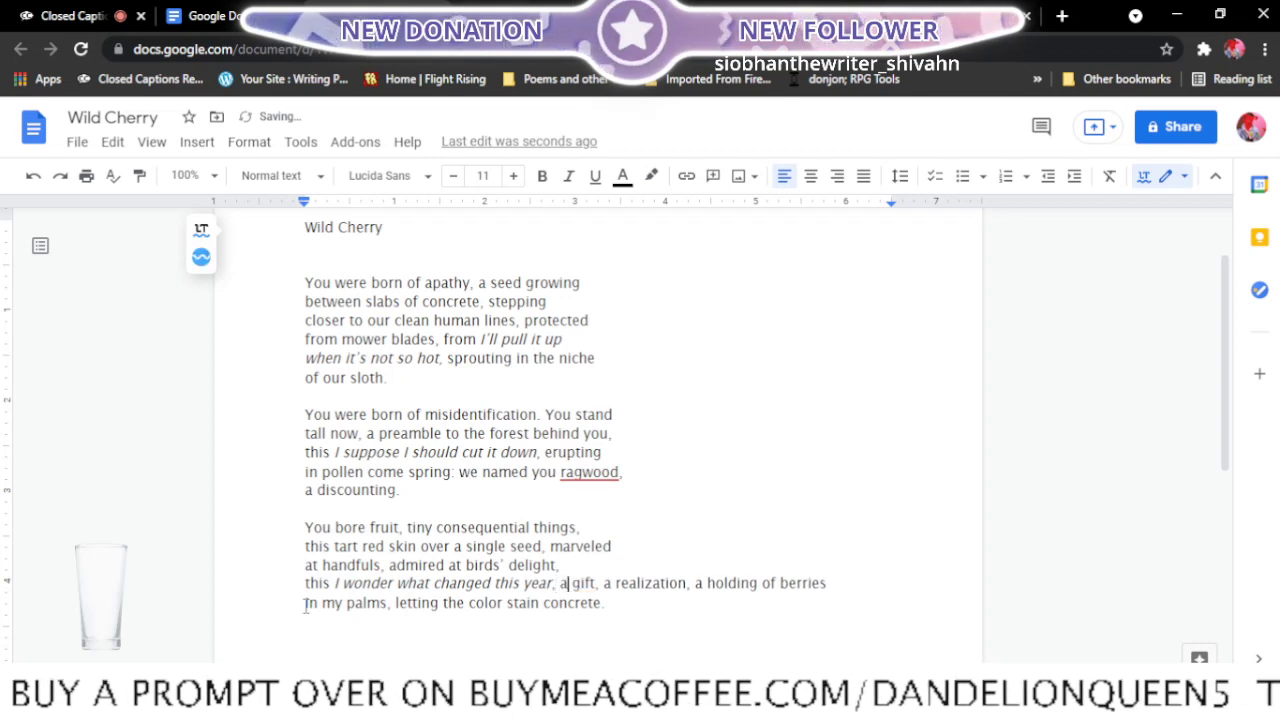
{"action": "left_click", "coordinate": [603, 583]}
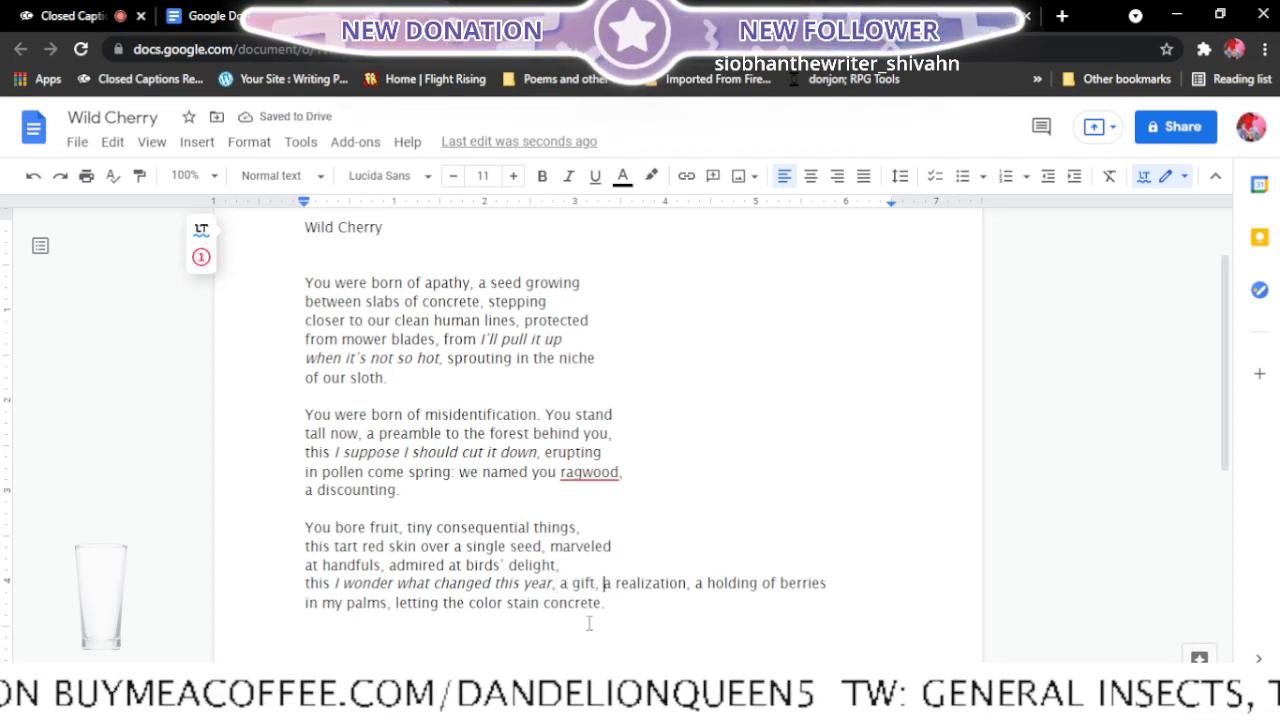
{"action": "key", "text": "Return"}
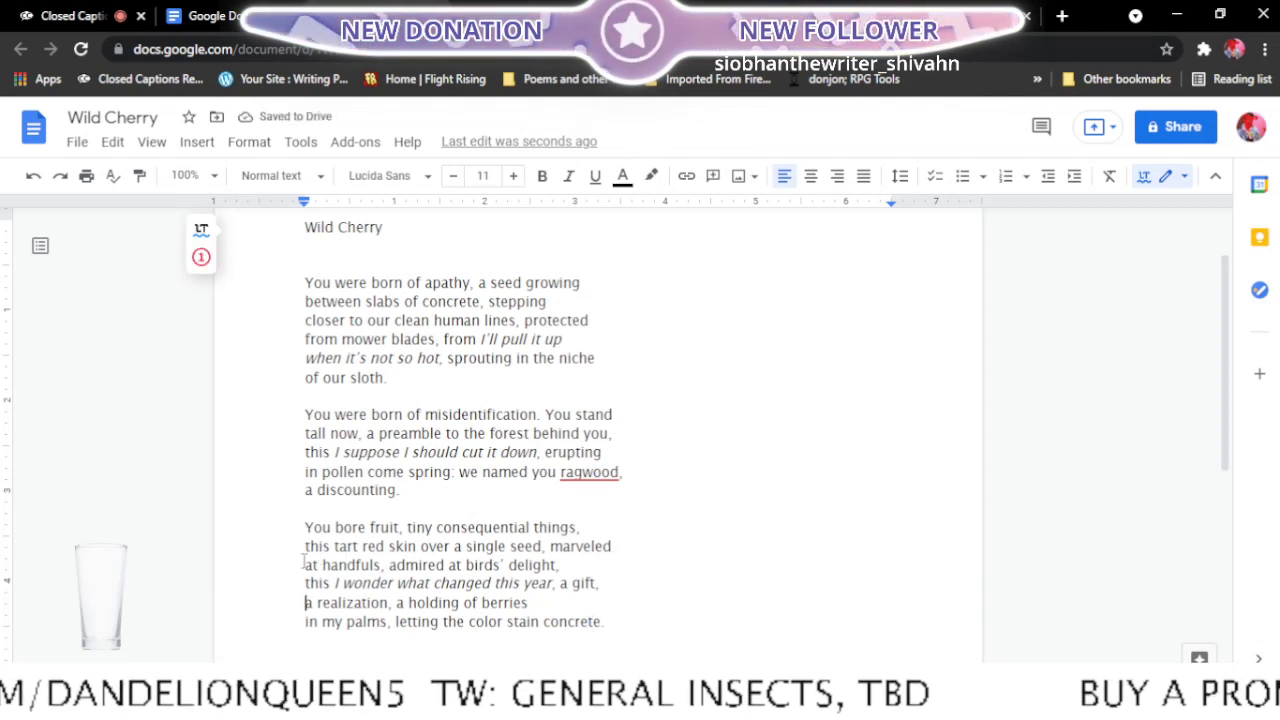
- Move "in my palms," up to follow "a holding of berries", leaving "letting the color stain concrete." as the stanza's last line
{"action": "left_click", "coordinate": [303, 621]}
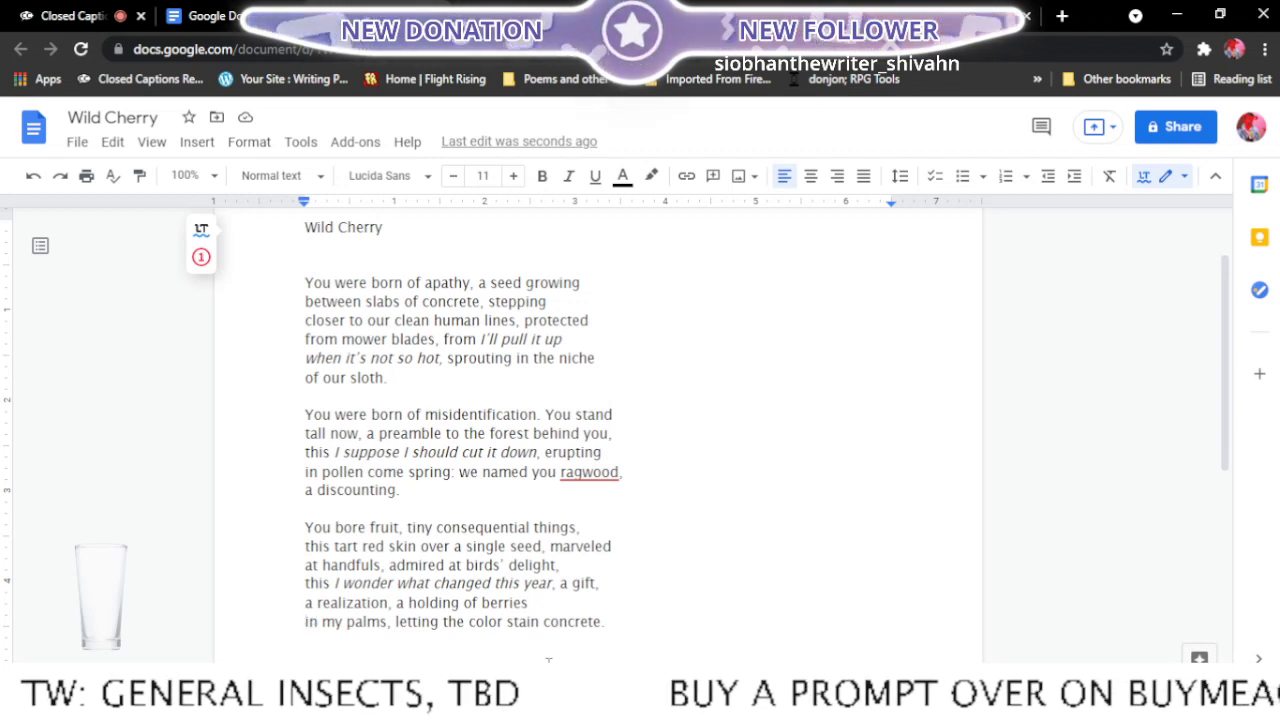
{"action": "key", "text": "BackSpace"}
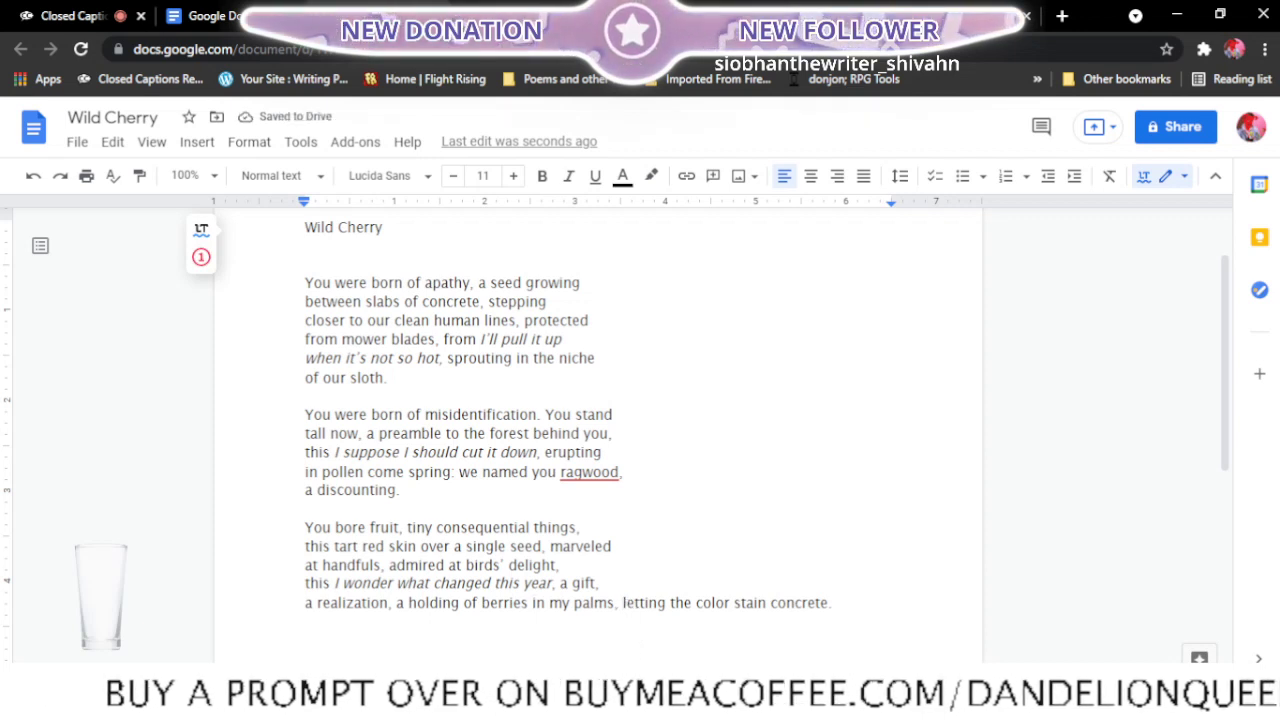
{"action": "left_click", "coordinate": [621, 603]}
{"action": "key", "text": "Return"}
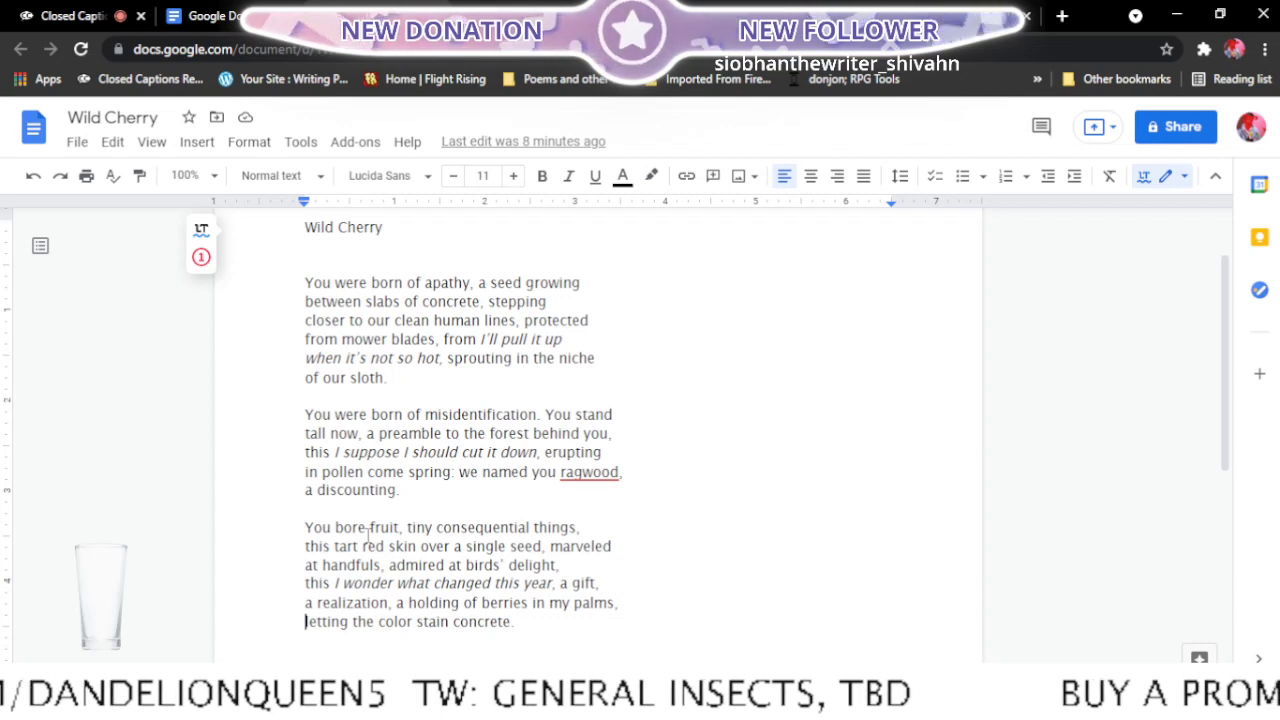
- Check the Final edits list for the poem after Wild Cherry and open Ode to Sunlight from the recent documents in a new tab
{"action": "left_click", "coordinate": [546, 8]}
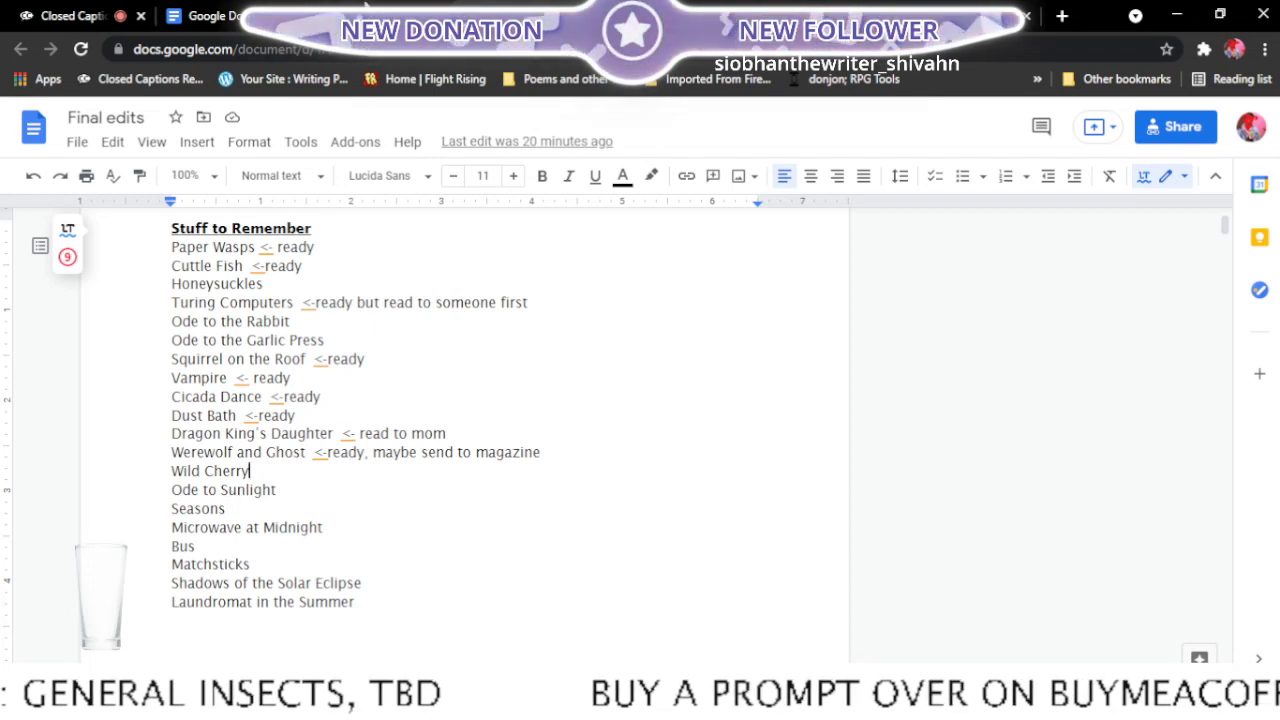
{"action": "left_click", "coordinate": [545, 16]}
{"action": "left_click", "coordinate": [583, 16]}
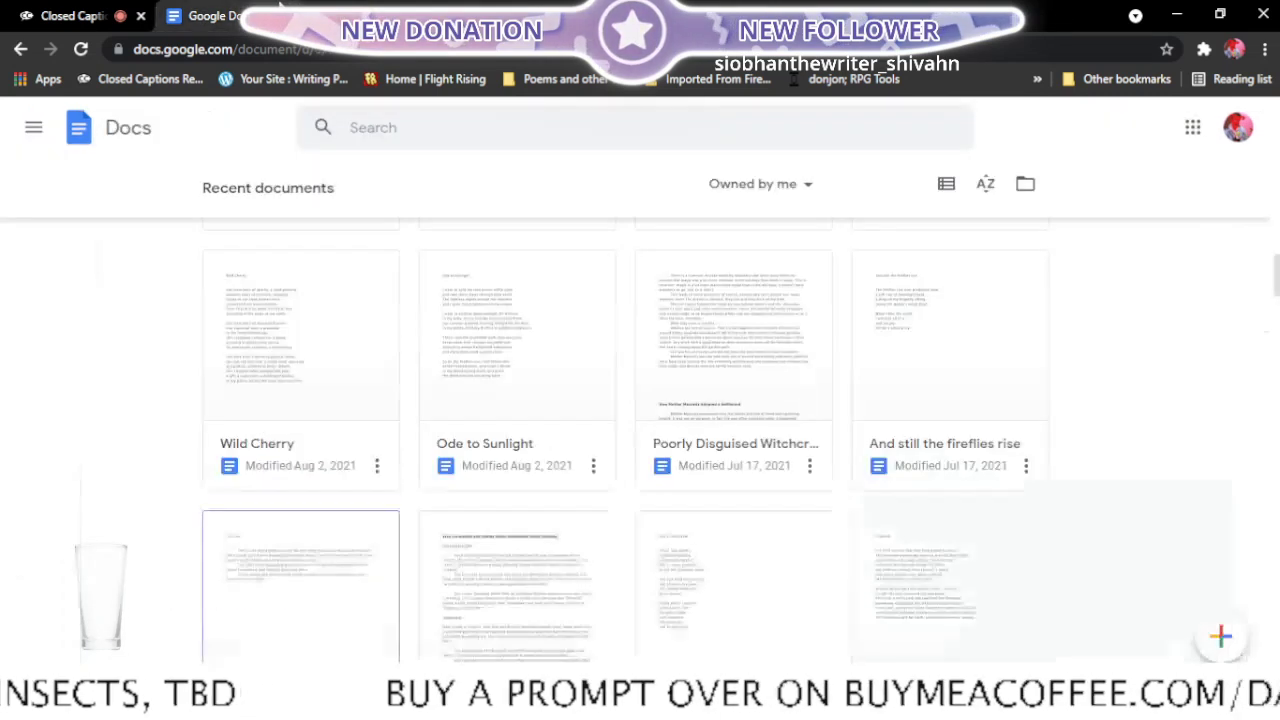
{"action": "scroll", "coordinate": [557, 383], "scroll_direction": "up", "scroll_amount": 3}
{"action": "scroll", "coordinate": [560, 383], "scroll_direction": "down", "scroll_amount": 5}
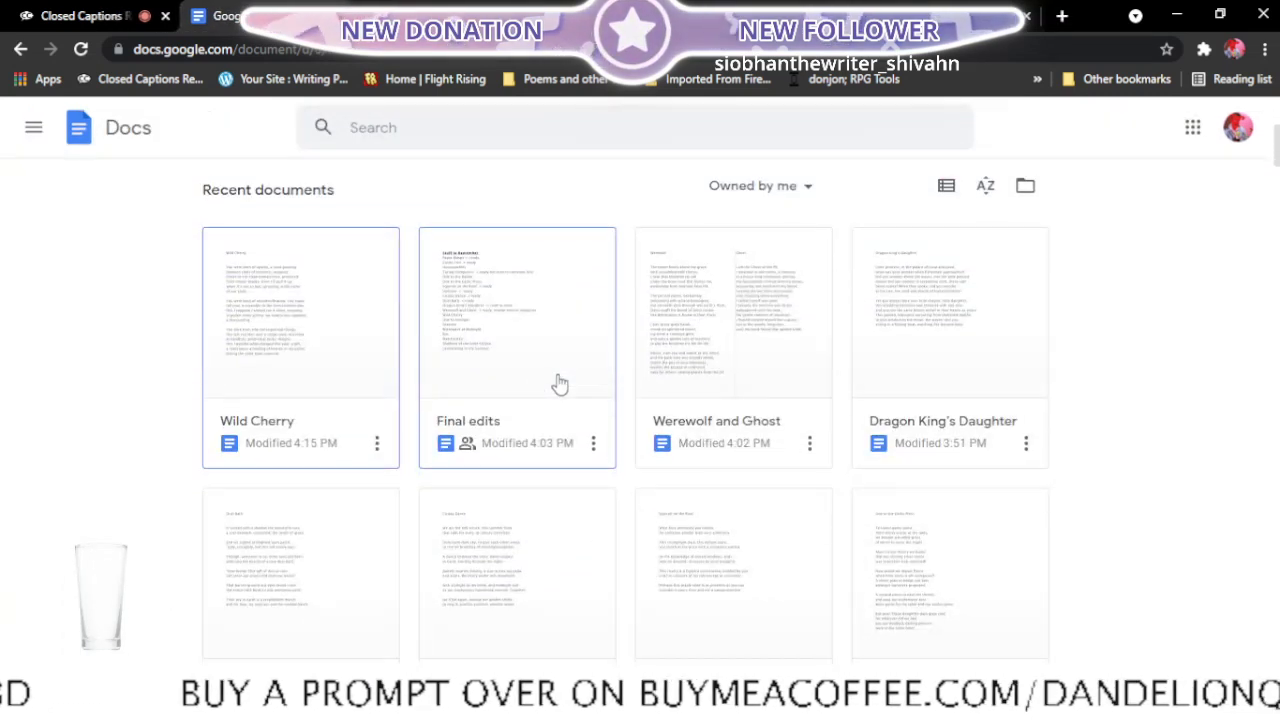
{"action": "scroll", "coordinate": [558, 385], "scroll_direction": "down", "scroll_amount": 3}
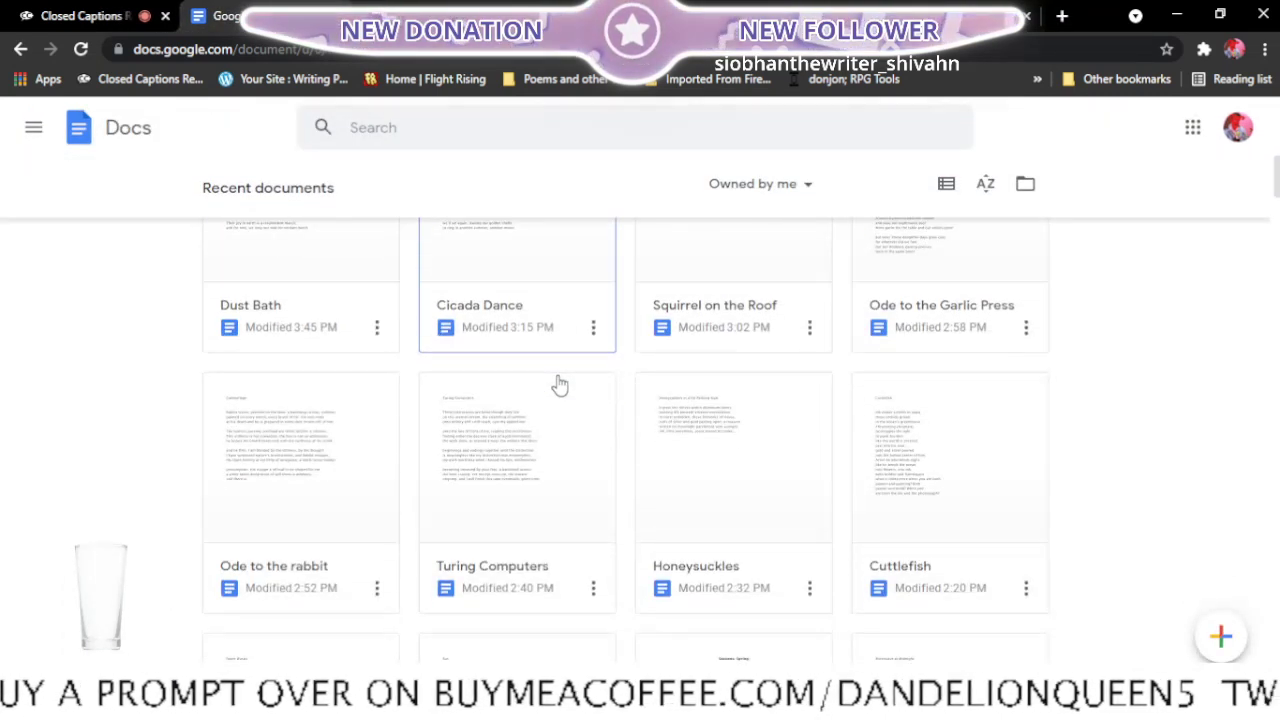
{"action": "scroll", "coordinate": [555, 390], "scroll_direction": "down", "scroll_amount": 1}
{"action": "scroll", "coordinate": [555, 390], "scroll_direction": "down", "scroll_amount": 2}
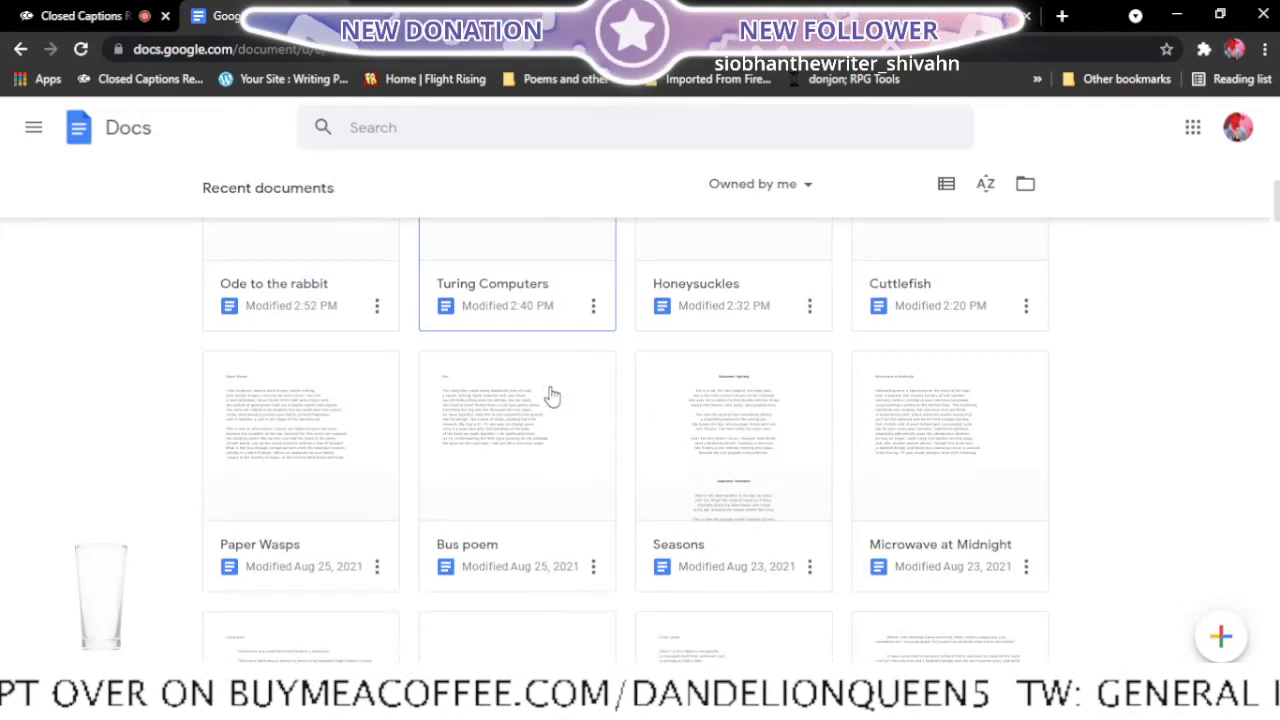
{"action": "scroll", "coordinate": [552, 395], "scroll_direction": "down", "scroll_amount": 3}
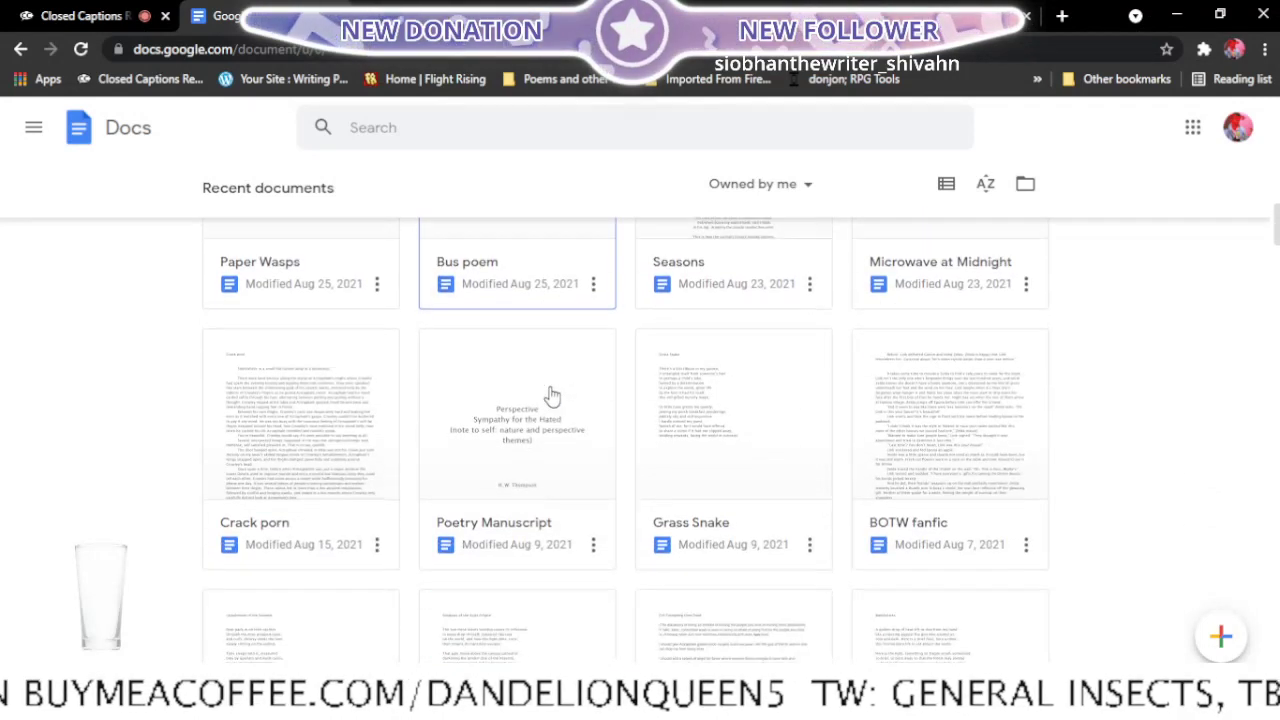
{"action": "scroll", "coordinate": [552, 395], "scroll_direction": "down", "scroll_amount": 1}
{"action": "scroll", "coordinate": [552, 395], "scroll_direction": "down", "scroll_amount": 2}
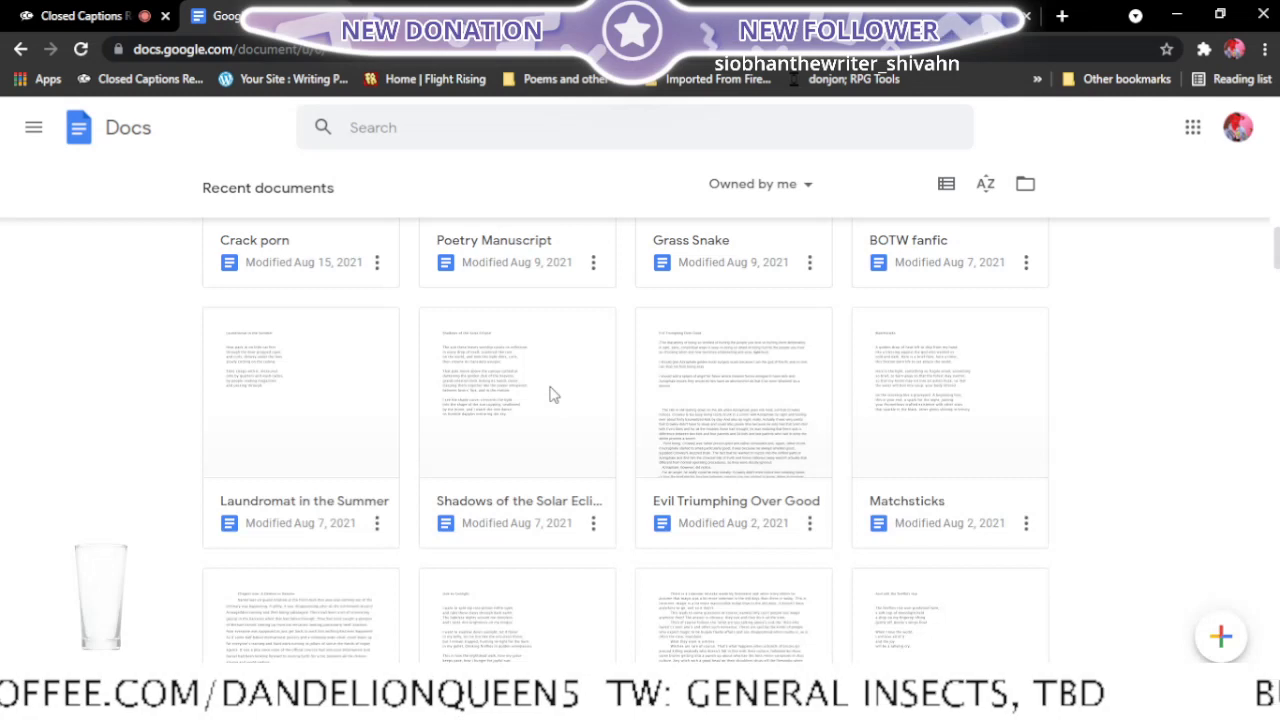
{"action": "scroll", "coordinate": [552, 395], "scroll_direction": "down", "scroll_amount": 1}
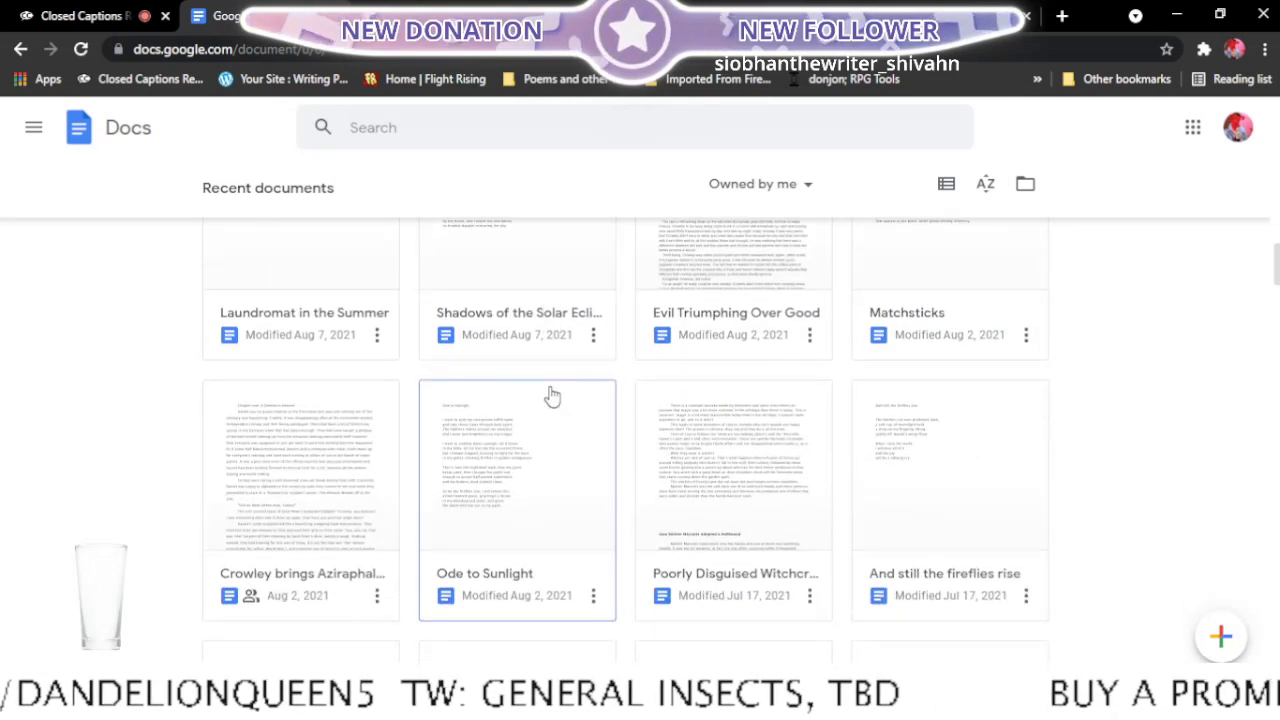
{"action": "scroll", "coordinate": [552, 395], "scroll_direction": "down", "scroll_amount": 1}
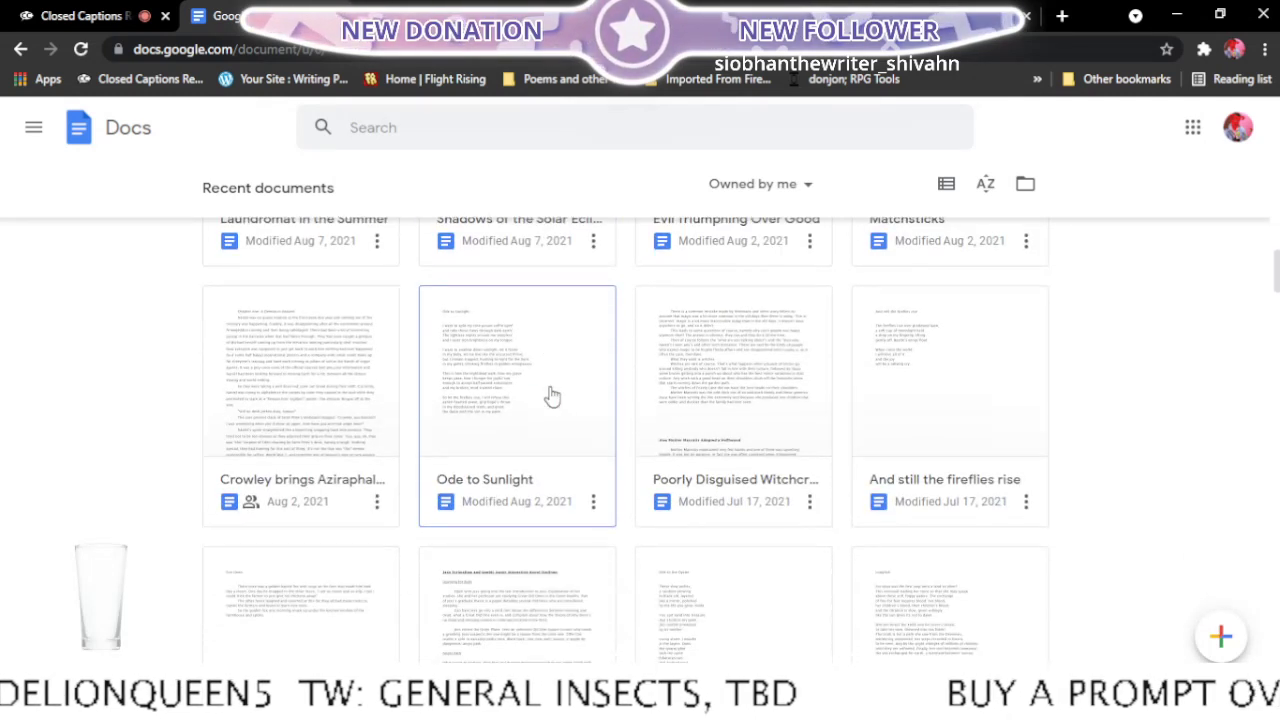
{"action": "right_click", "coordinate": [537, 476]}
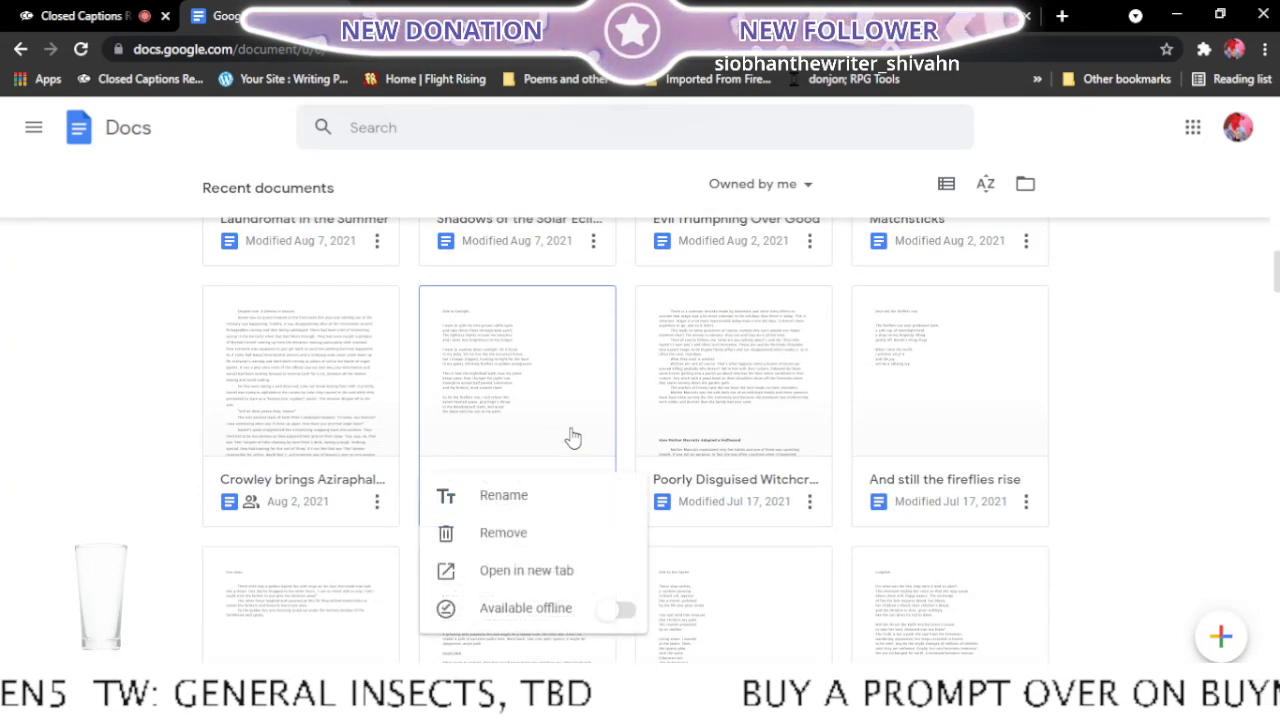
{"action": "left_click", "coordinate": [587, 571]}
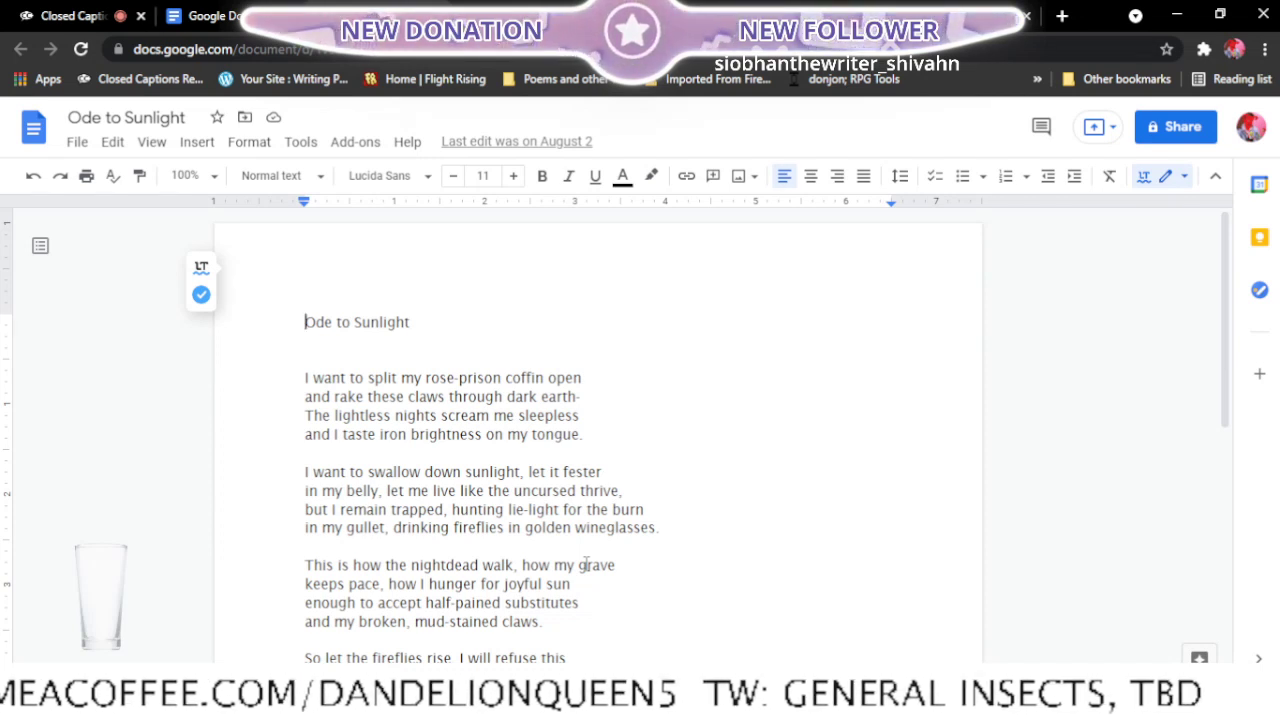
- In the second stanza, move "in my belly," up to the first line and start the second line with "let me live"
{"action": "scroll", "coordinate": [498, 658], "scroll_direction": "down", "scroll_amount": 1}
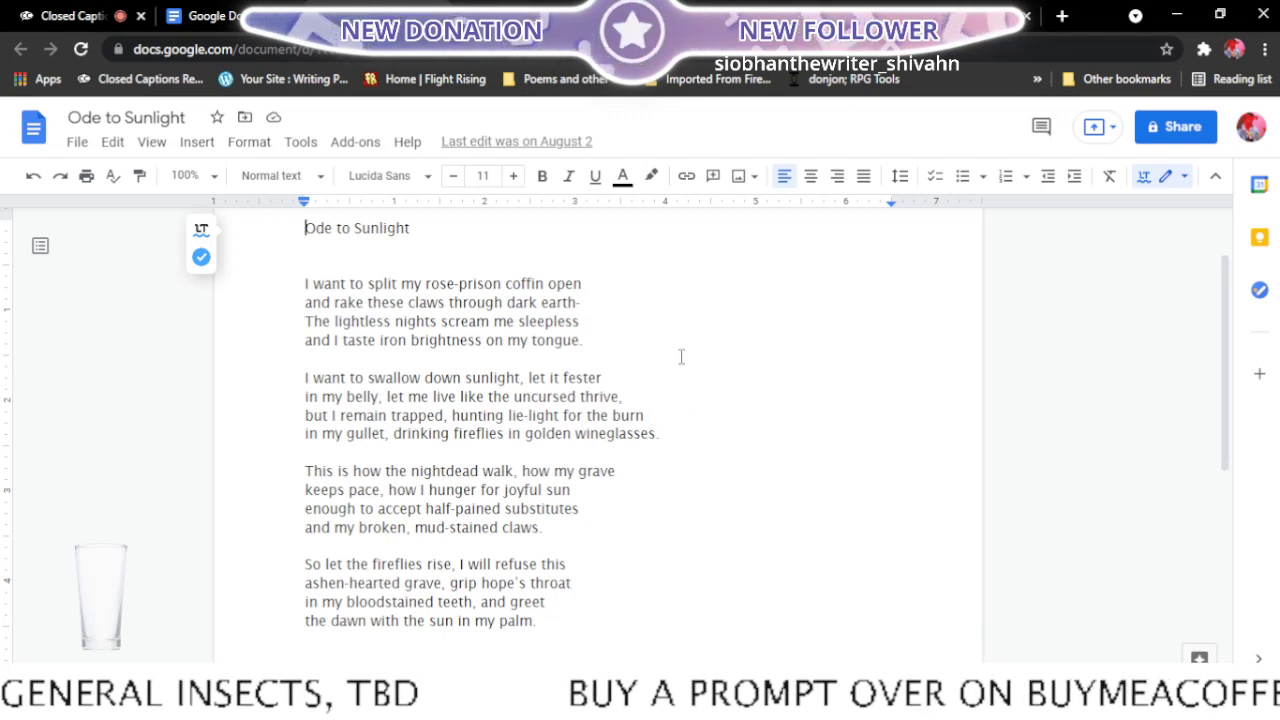
{"action": "left_click", "coordinate": [314, 396]}
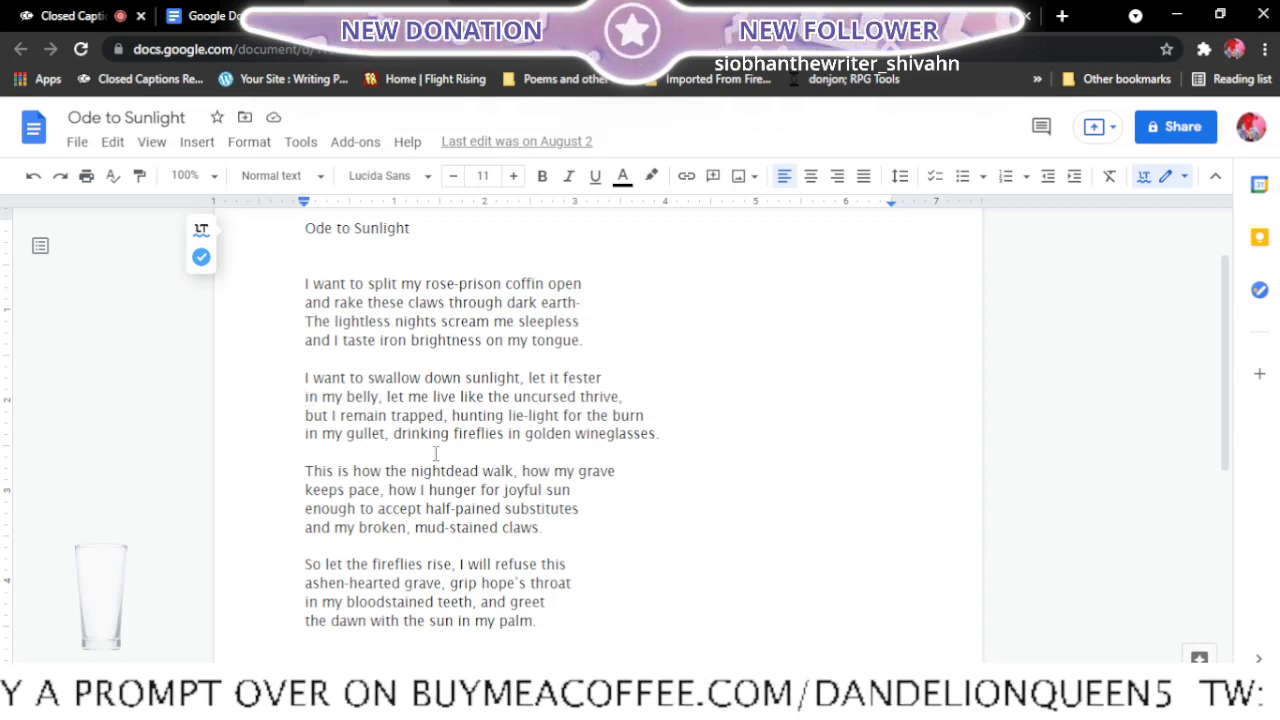
{"action": "key", "text": "BackSpace"}
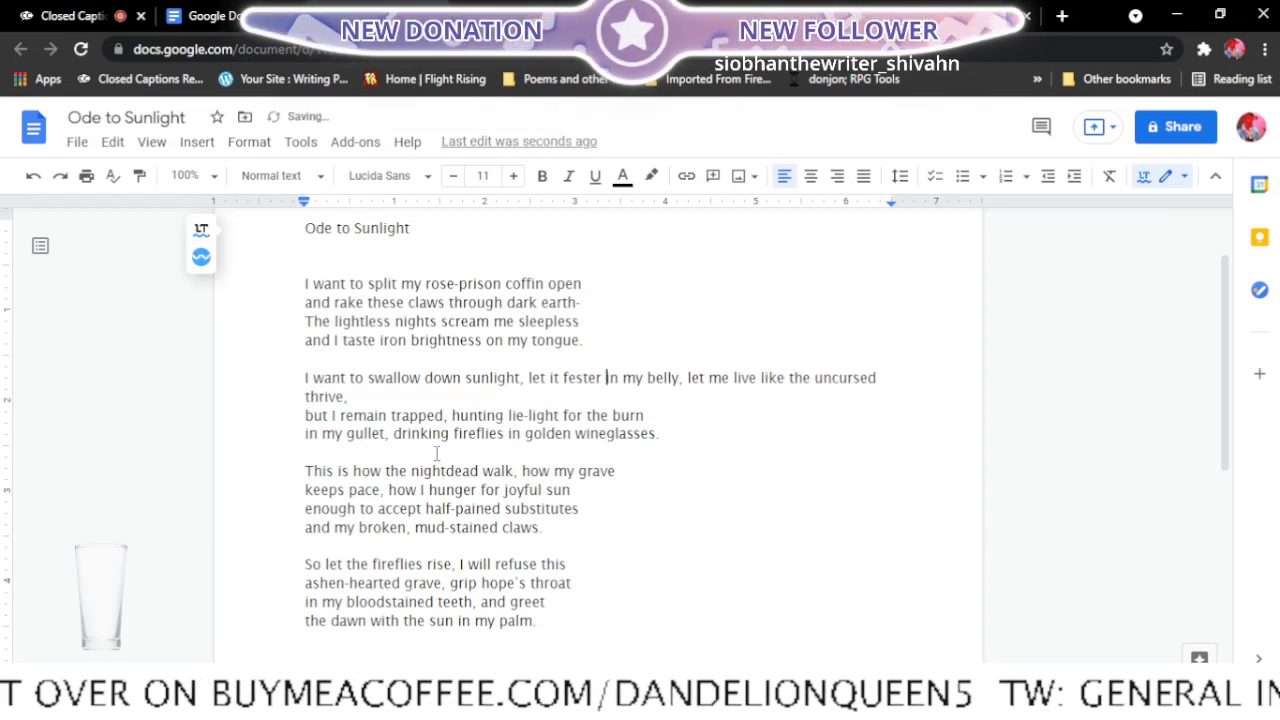
{"action": "left_click", "coordinate": [688, 381]}
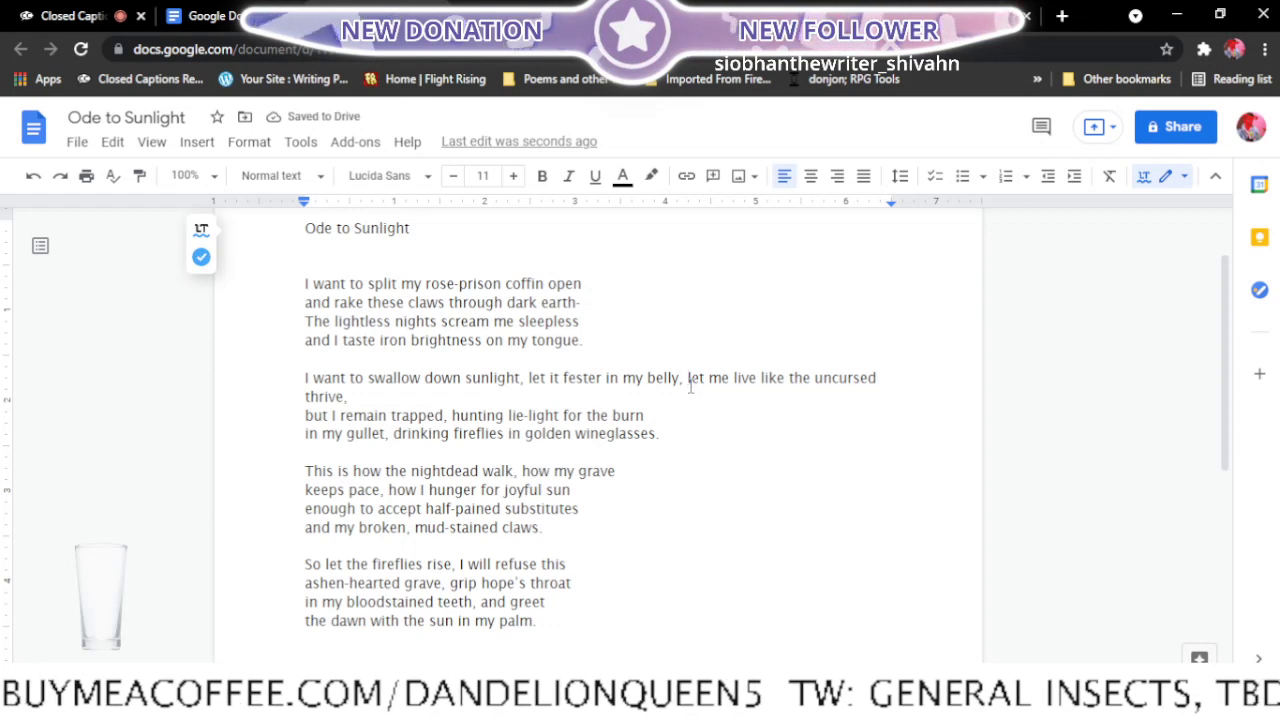
{"action": "key", "text": "Return"}
{"action": "key", "text": "Down"}
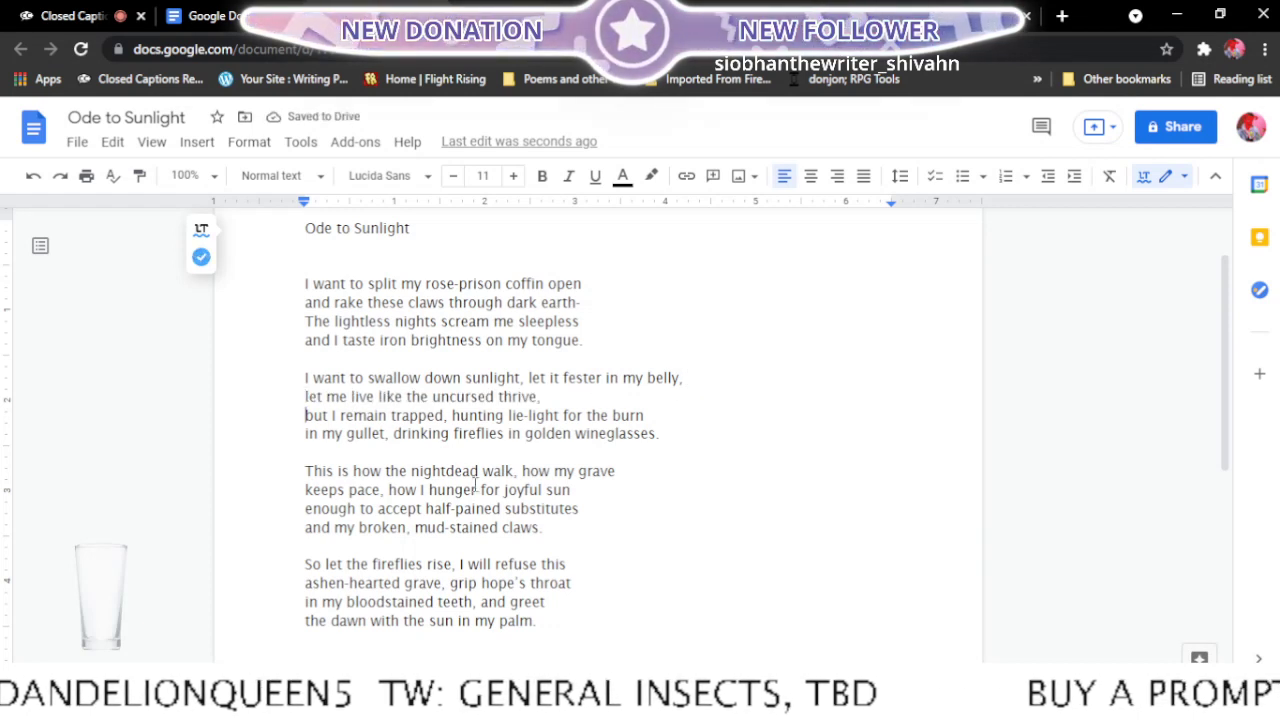
- End the second stanza's second line after "but I remain trapped," and its third after "drinking fireflies", leaving "in golden wineglasses." as the last line
{"action": "key", "text": "BackSpace"}
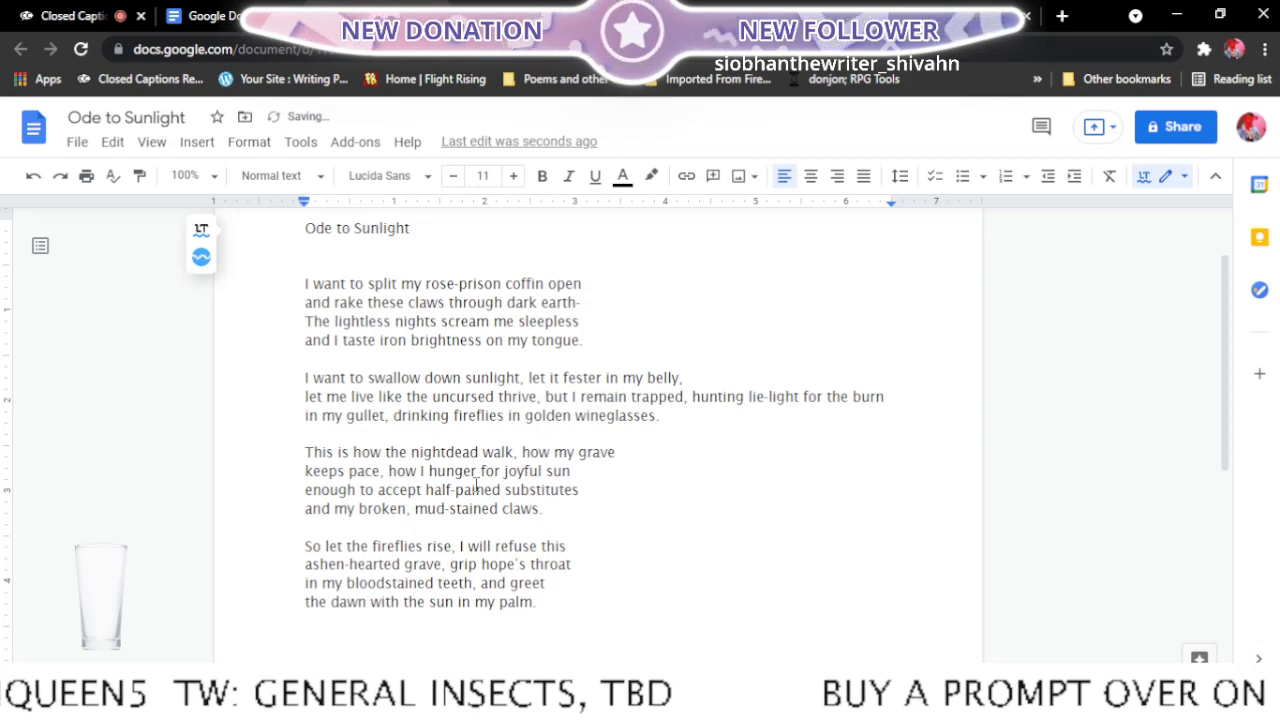
{"action": "left_click", "coordinate": [692, 397]}
{"action": "key", "text": "Return"}
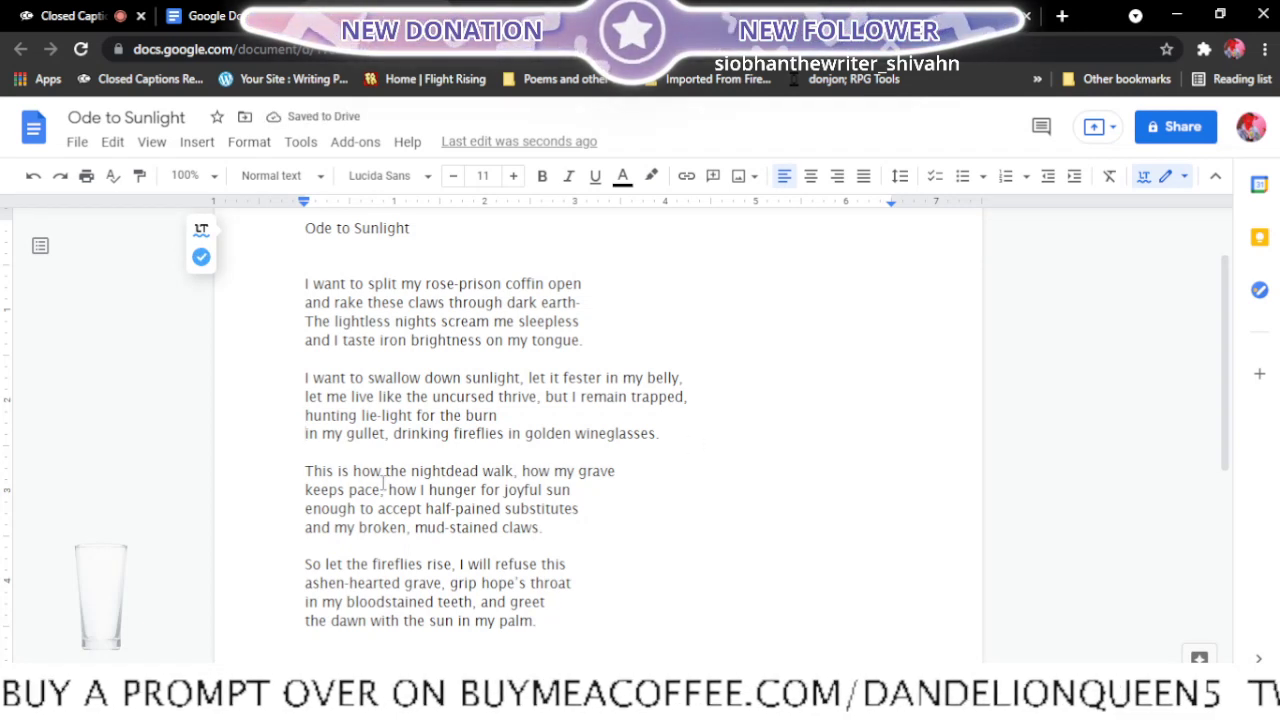
{"action": "key", "text": "BackSpace"}
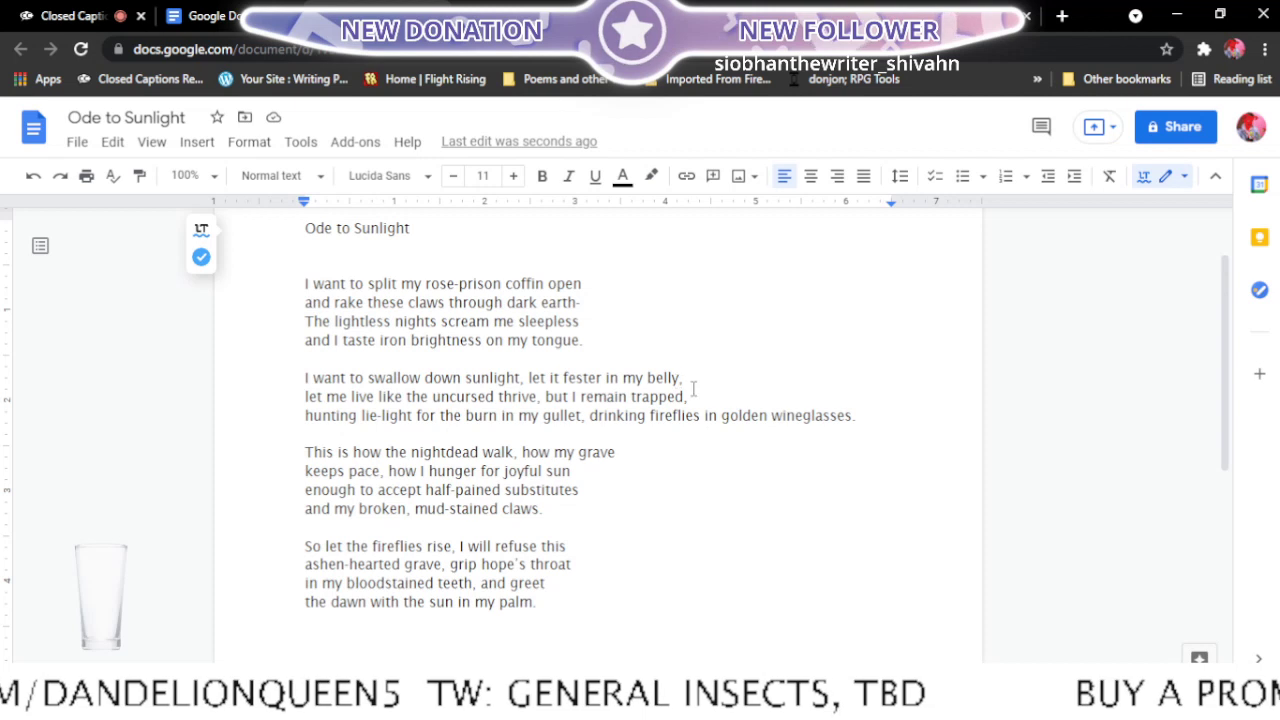
{"action": "left_click_drag", "start_coordinate": [703, 415], "coordinate": [771, 466]}
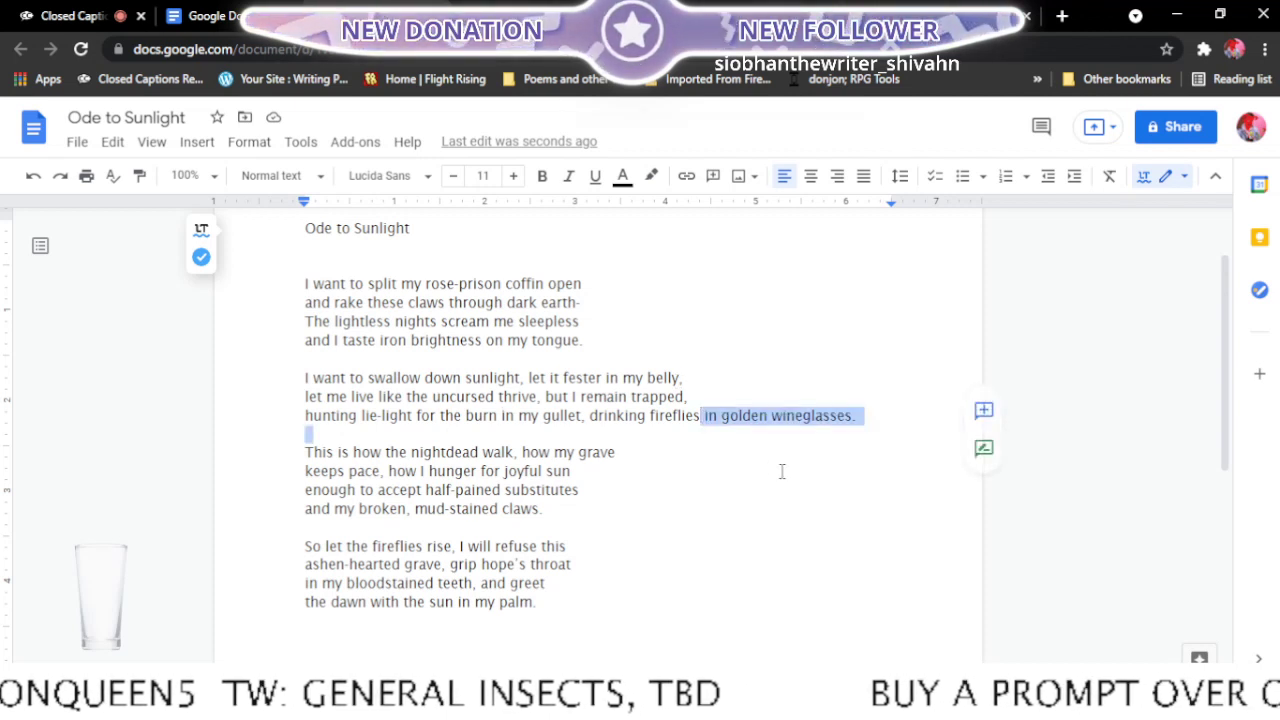
{"action": "left_click", "coordinate": [709, 416]}
{"action": "key", "text": "Return"}
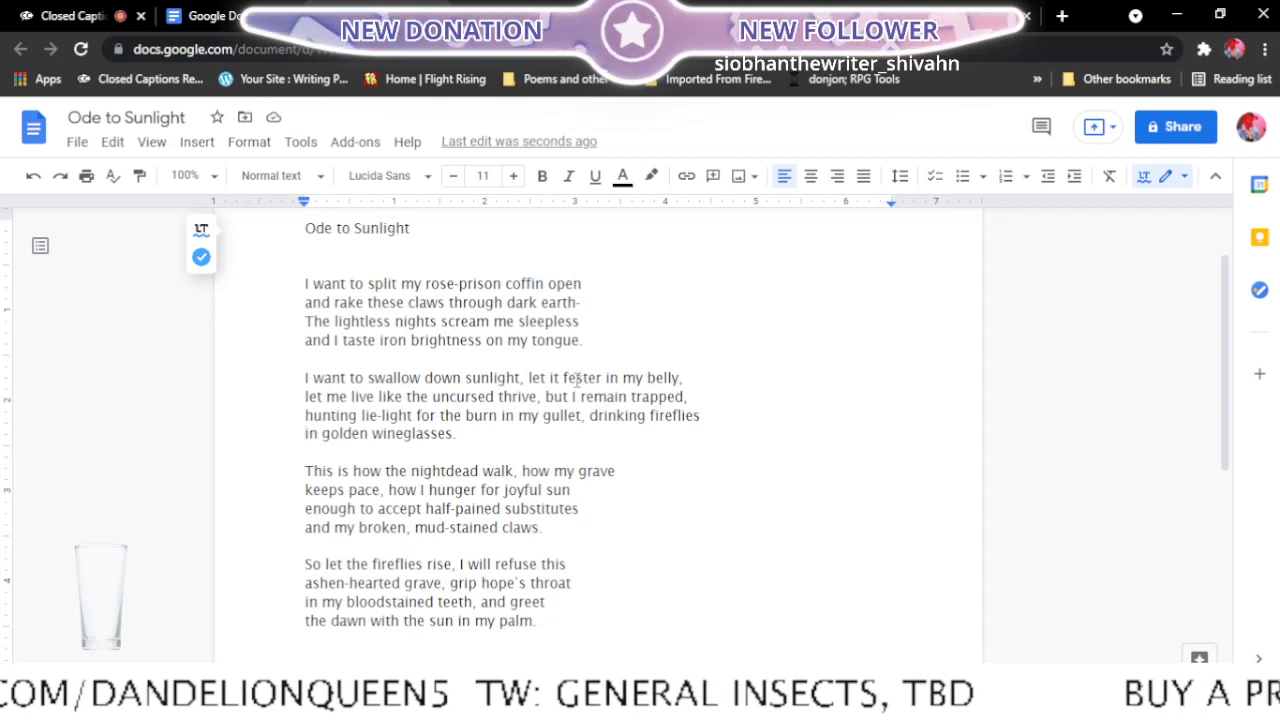
- Put "in my belly," back at the start of the second stanza's second line and end that line after "like the uncursed"
{"action": "left_click", "coordinate": [604, 378]}
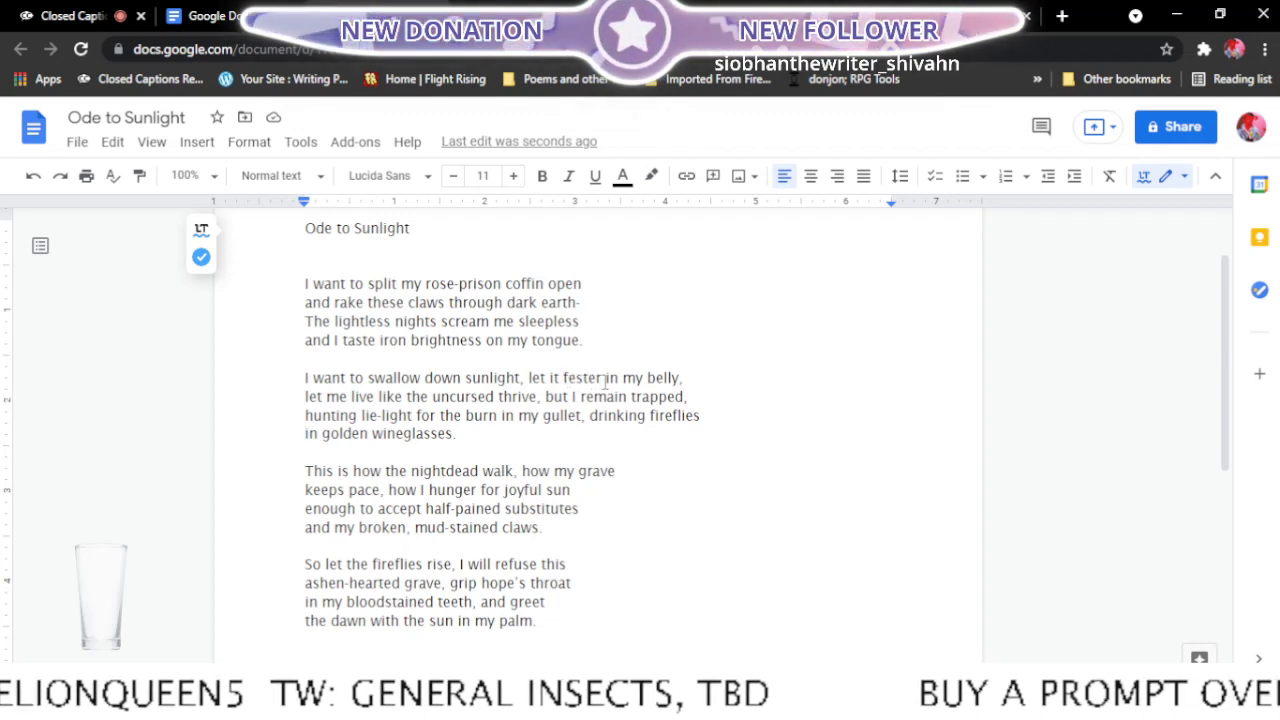
{"action": "key", "text": "Return"}
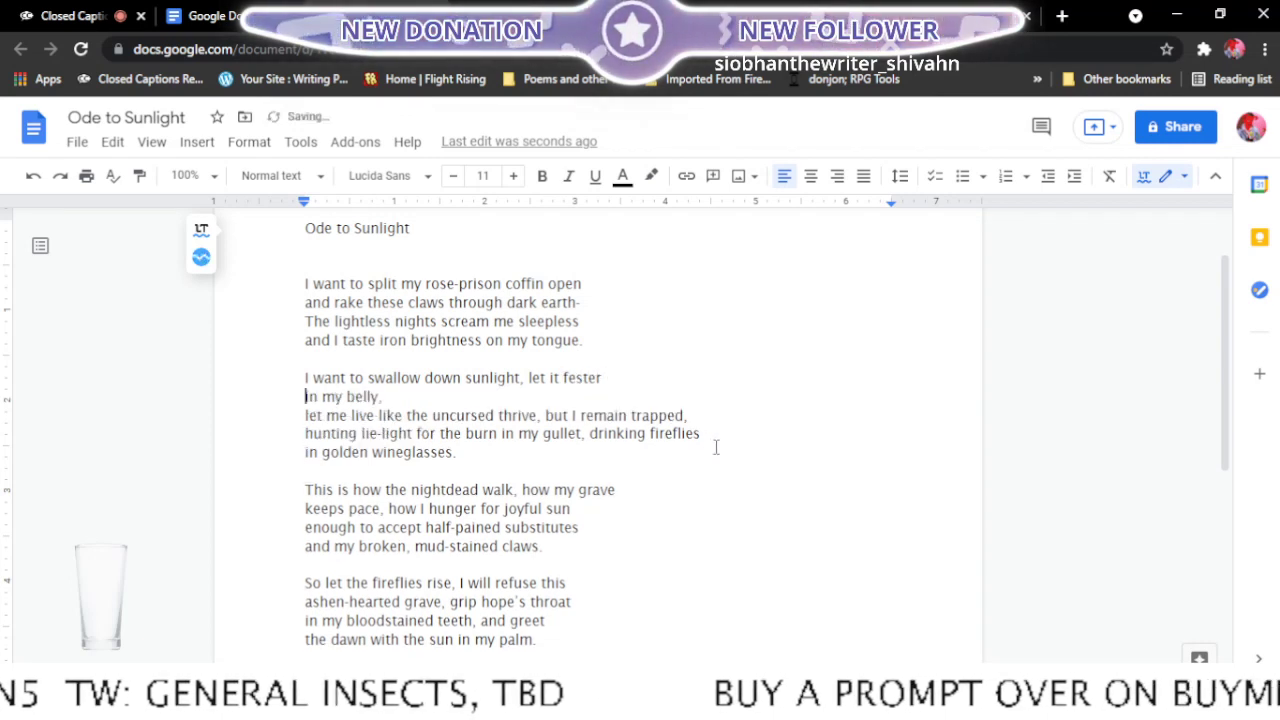
{"action": "left_click", "coordinate": [307, 415]}
{"action": "key", "text": "BackSpace"}
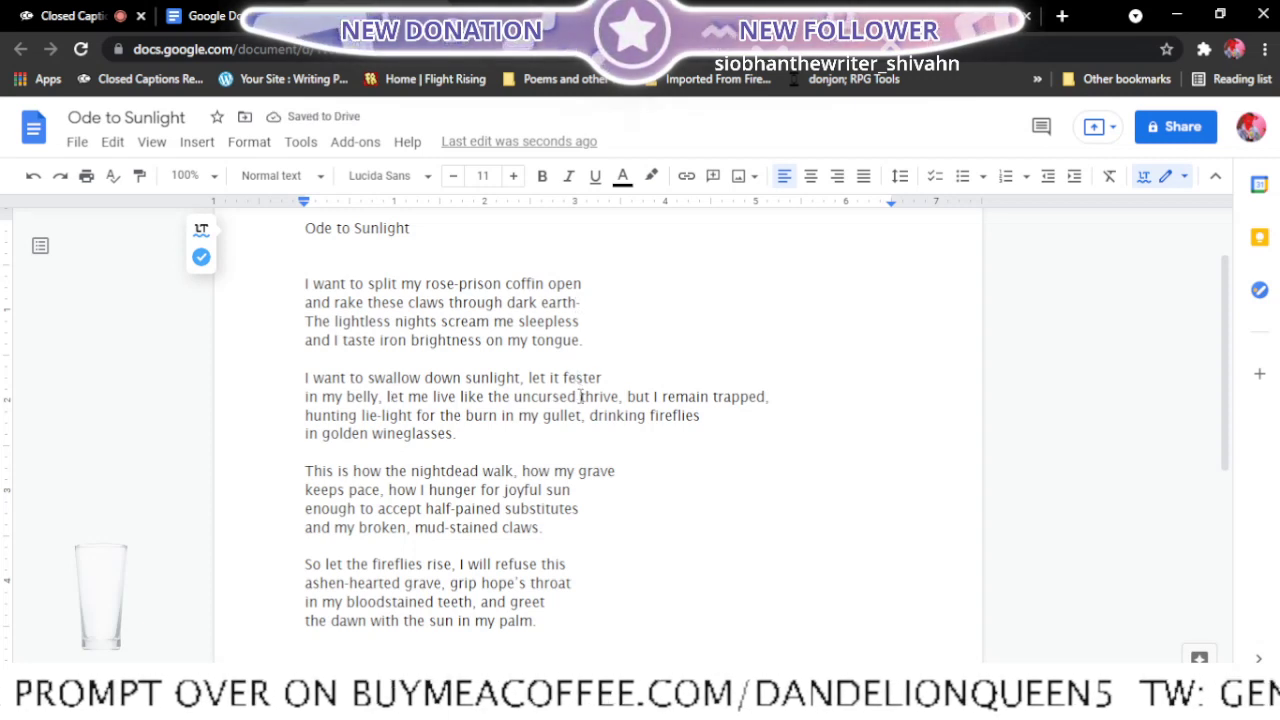
{"action": "left_click", "coordinate": [580, 396]}
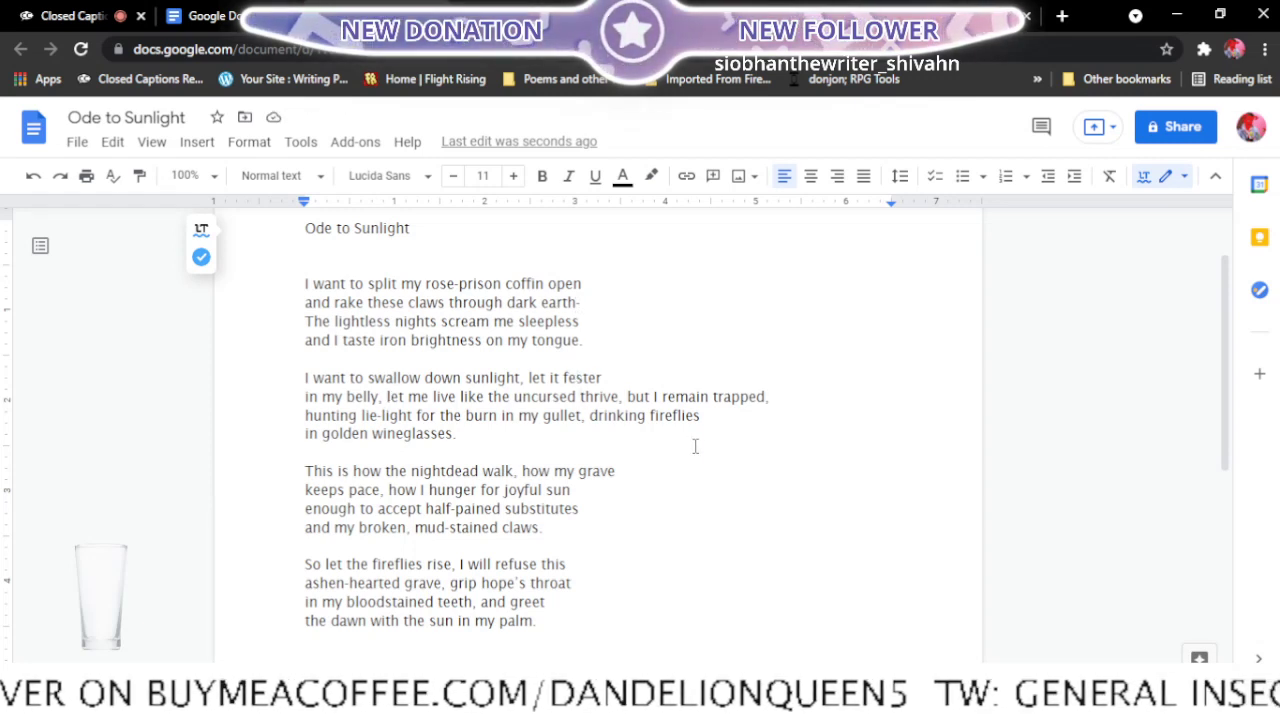
{"action": "key", "text": "Return"}
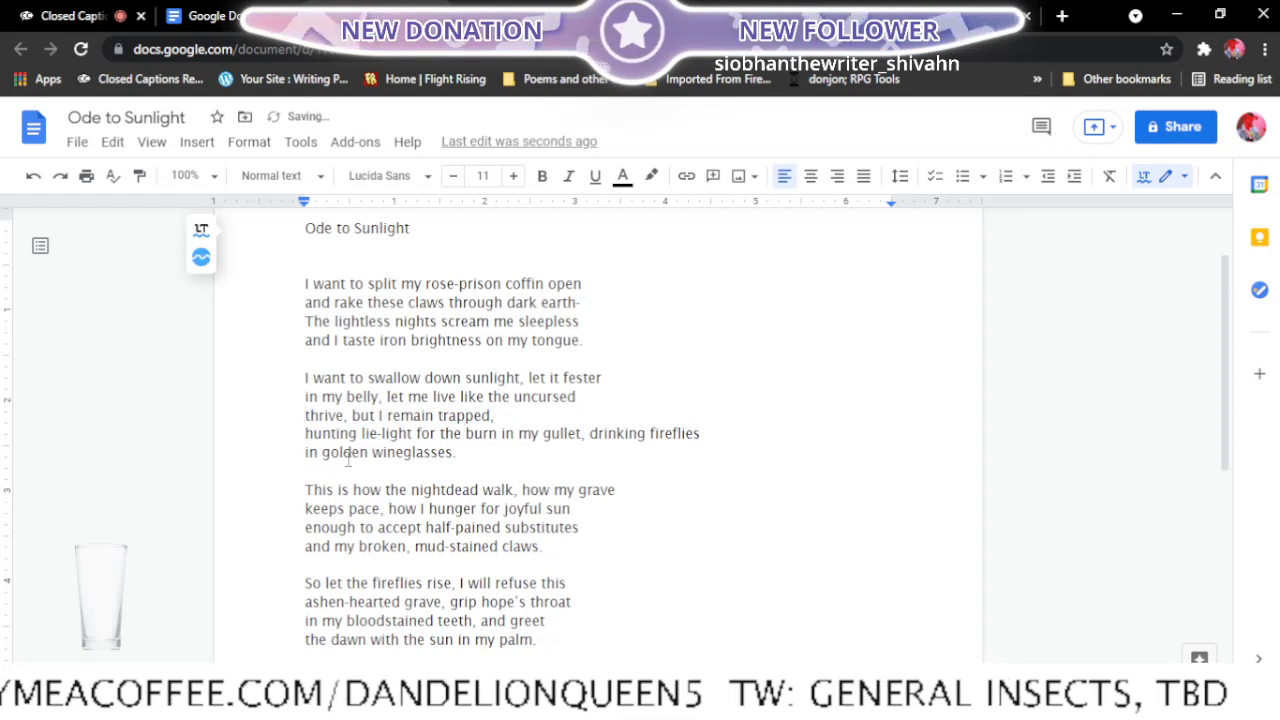
- Join "hunting lie-light" to the line ending "but I remain trapped," and start the following line with "for the burn"
{"action": "key", "text": "Down"}
{"action": "key", "text": "BackSpace"}
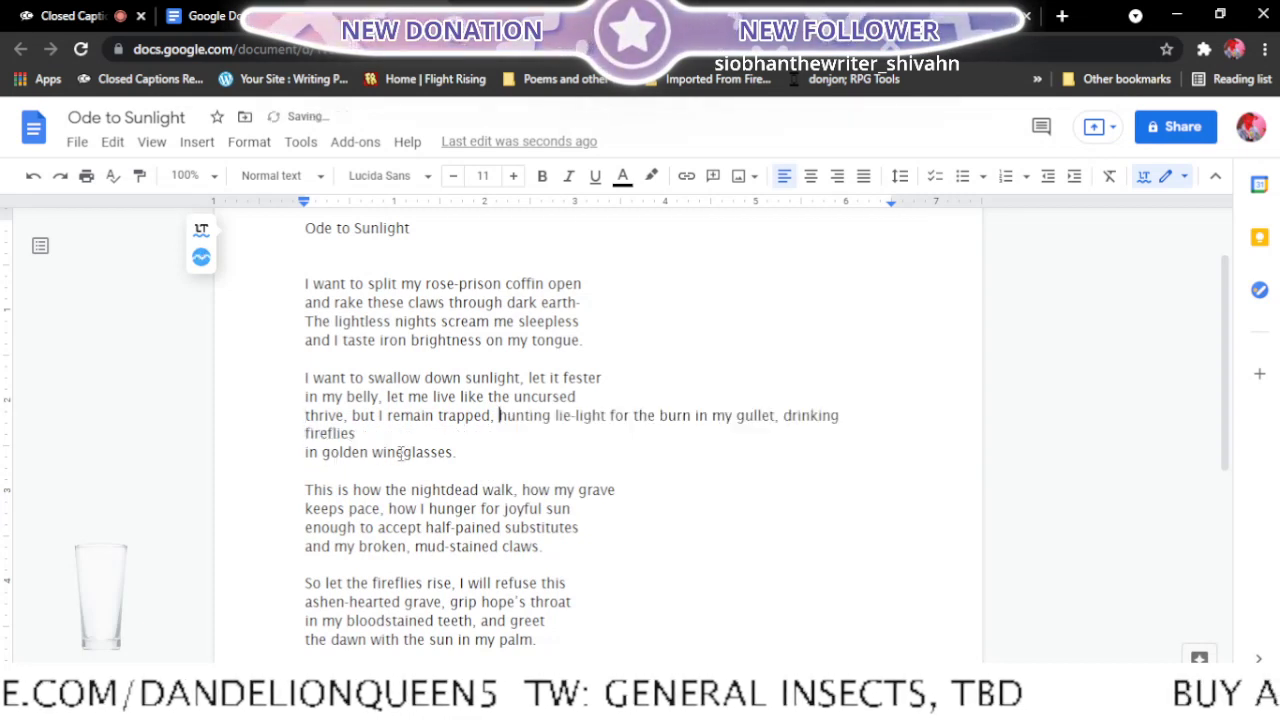
{"action": "left_click", "coordinate": [610, 415]}
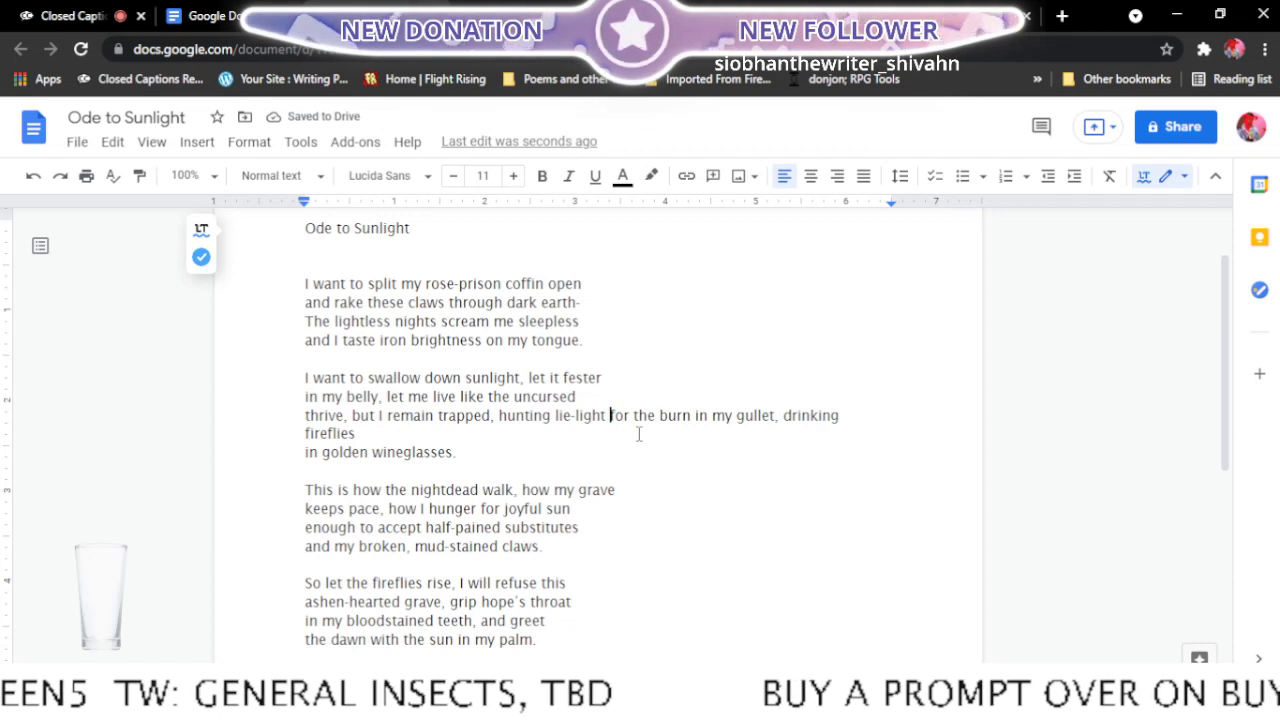
{"action": "key", "text": "Return"}
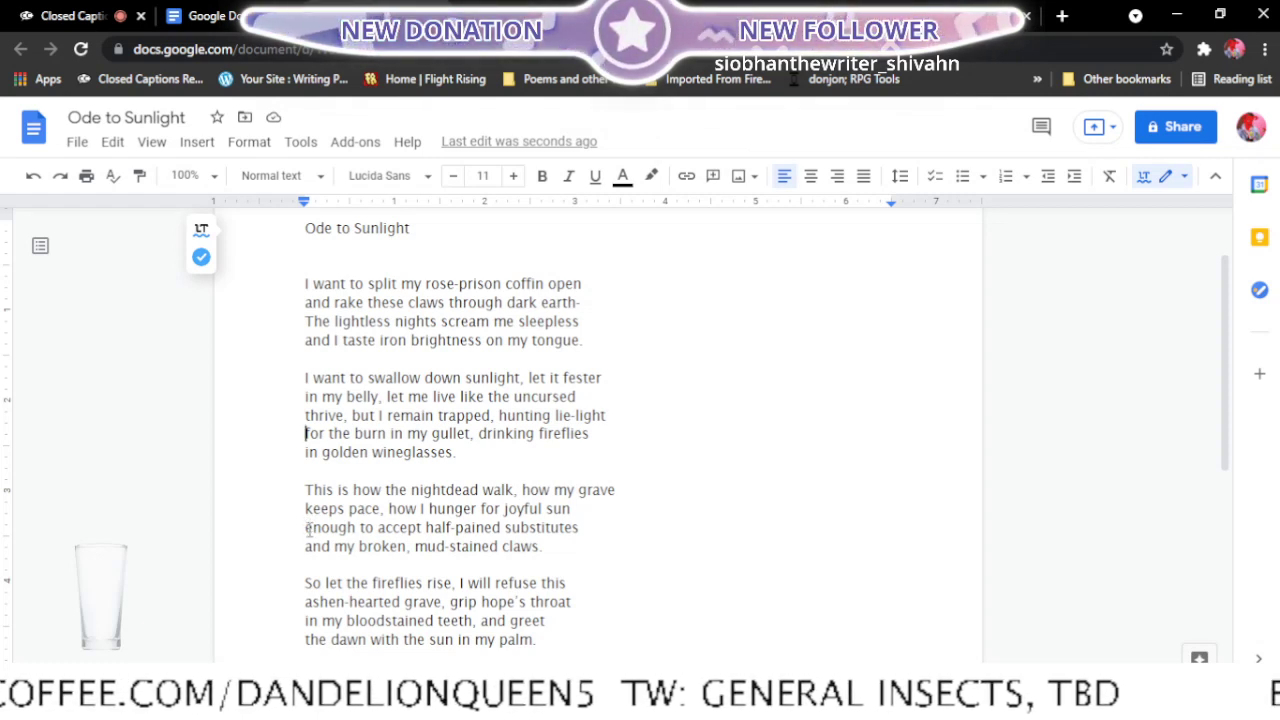
- In the third stanza, end the second line after "joyful sun enough" and the third after "my broken,", leaving "mud-stained claws." as the last line
{"action": "left_click", "coordinate": [308, 531]}
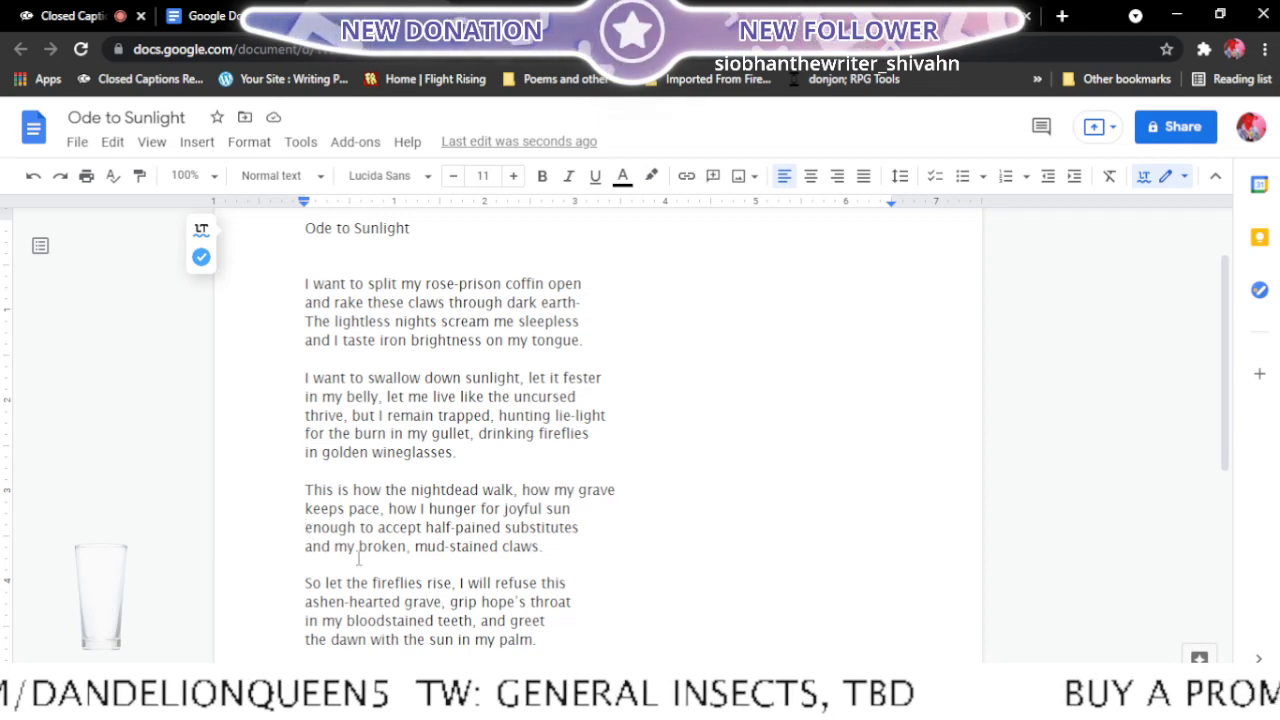
{"action": "key", "text": "BackSpace"}
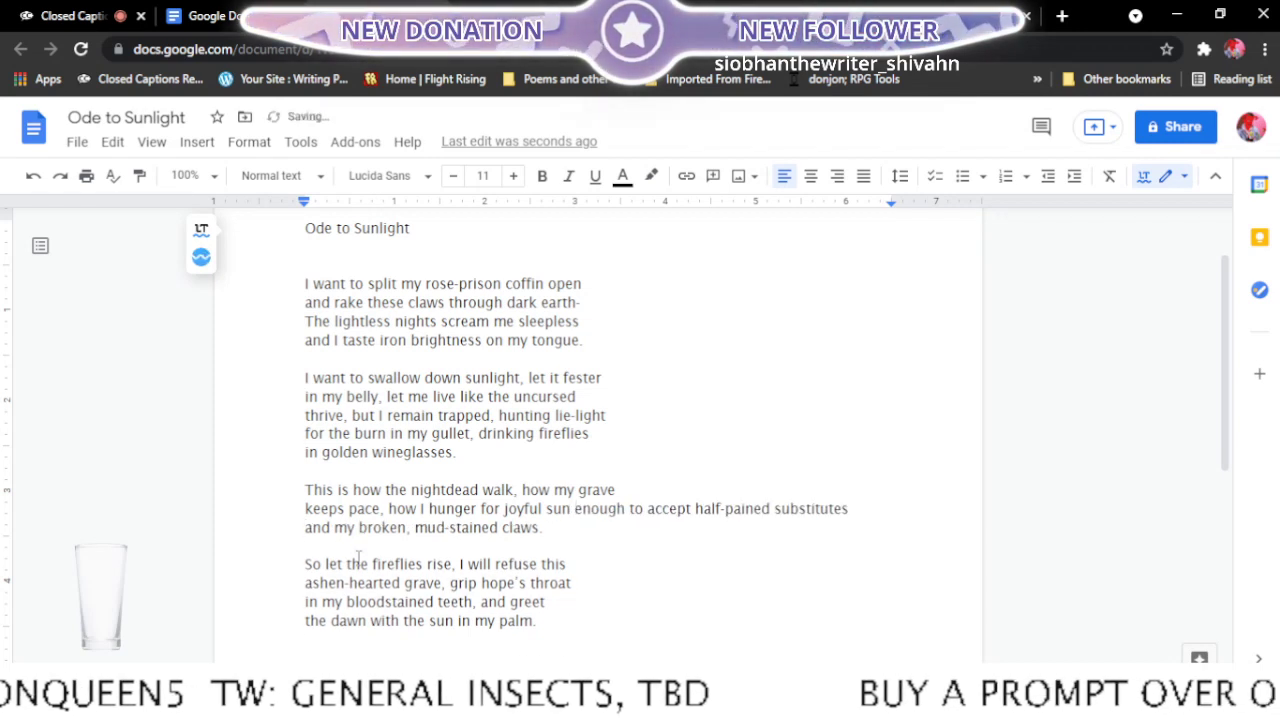
{"action": "left_click", "coordinate": [630, 508]}
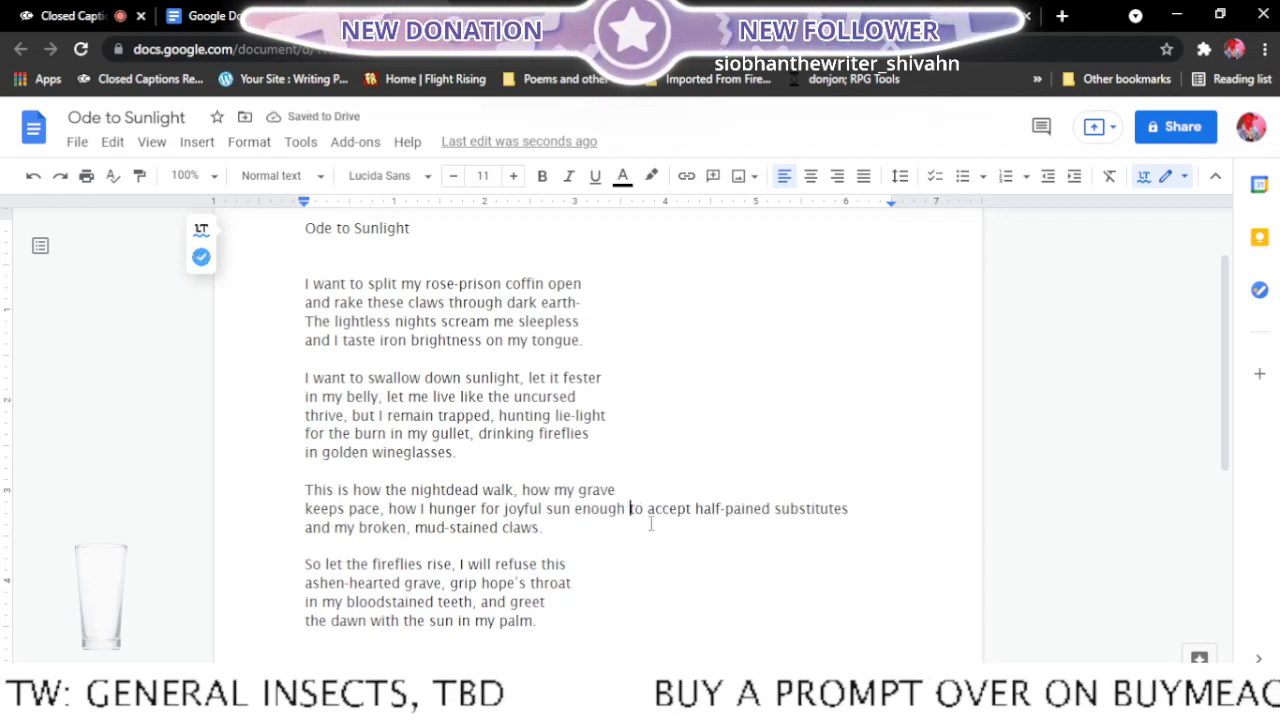
{"action": "key", "text": "Return"}
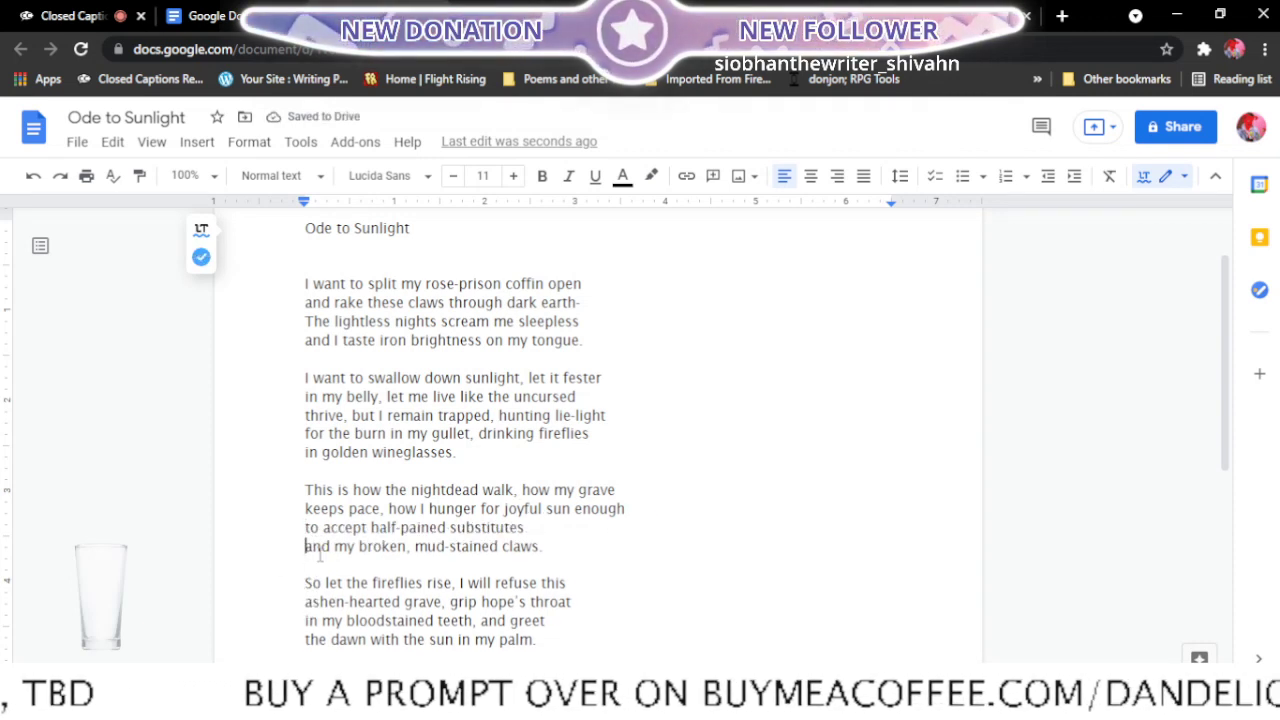
{"action": "key", "text": "BackSpace"}
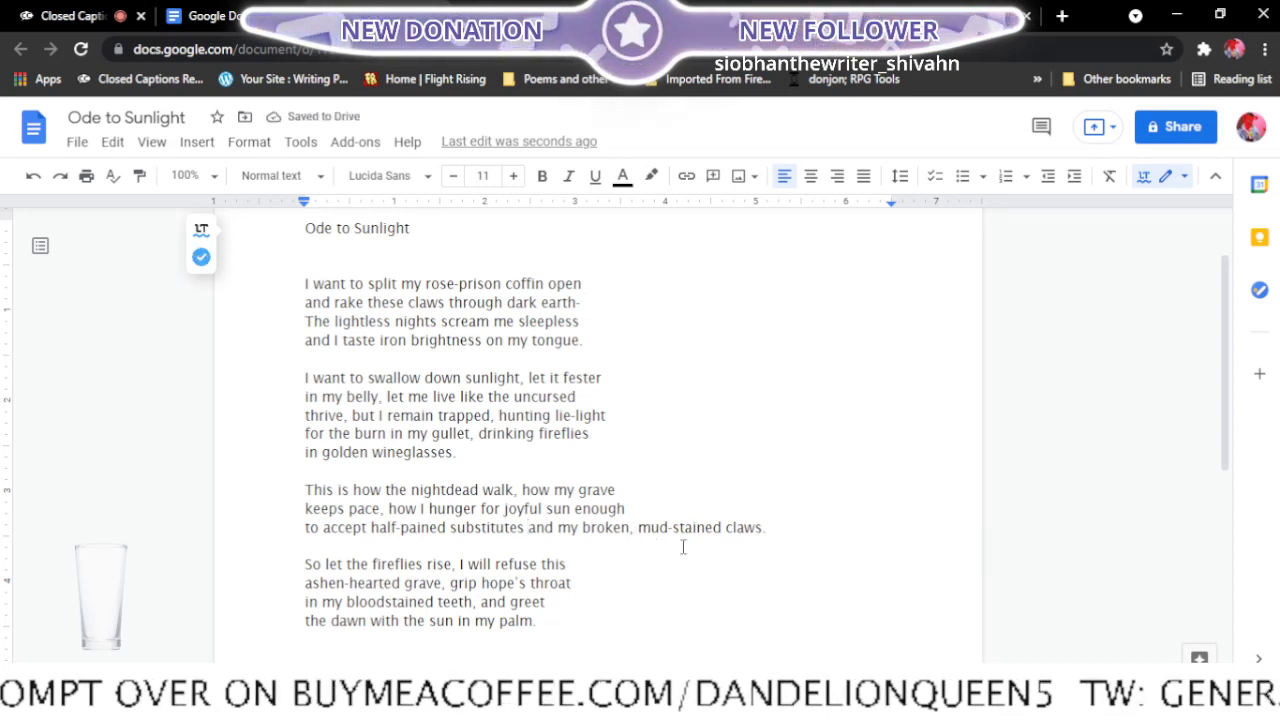
{"action": "key", "text": "Return"}
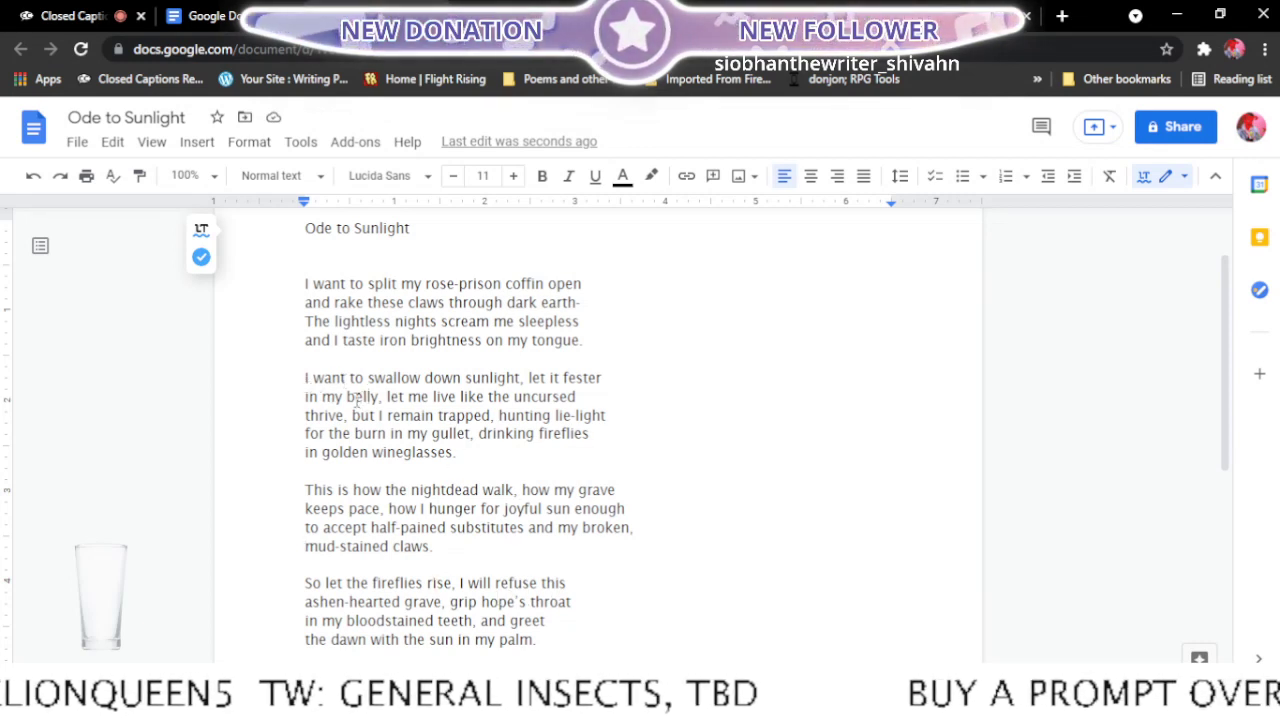
- Restore the second stanza to four lines by ending the second at "thrive,", the third at "the burn" and the last at "in golden wineglasses."
{"action": "left_click", "coordinate": [305, 414]}
{"action": "key", "text": "BackSpace"}
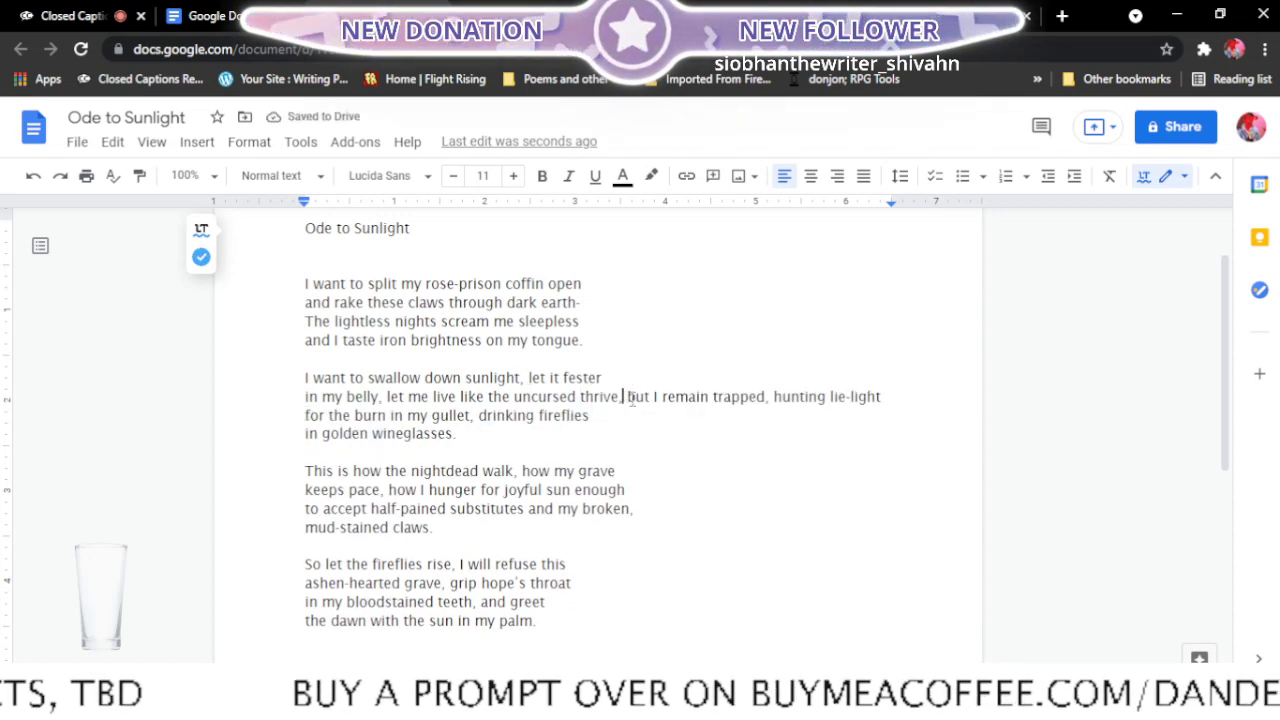
{"action": "key", "text": "Return"}
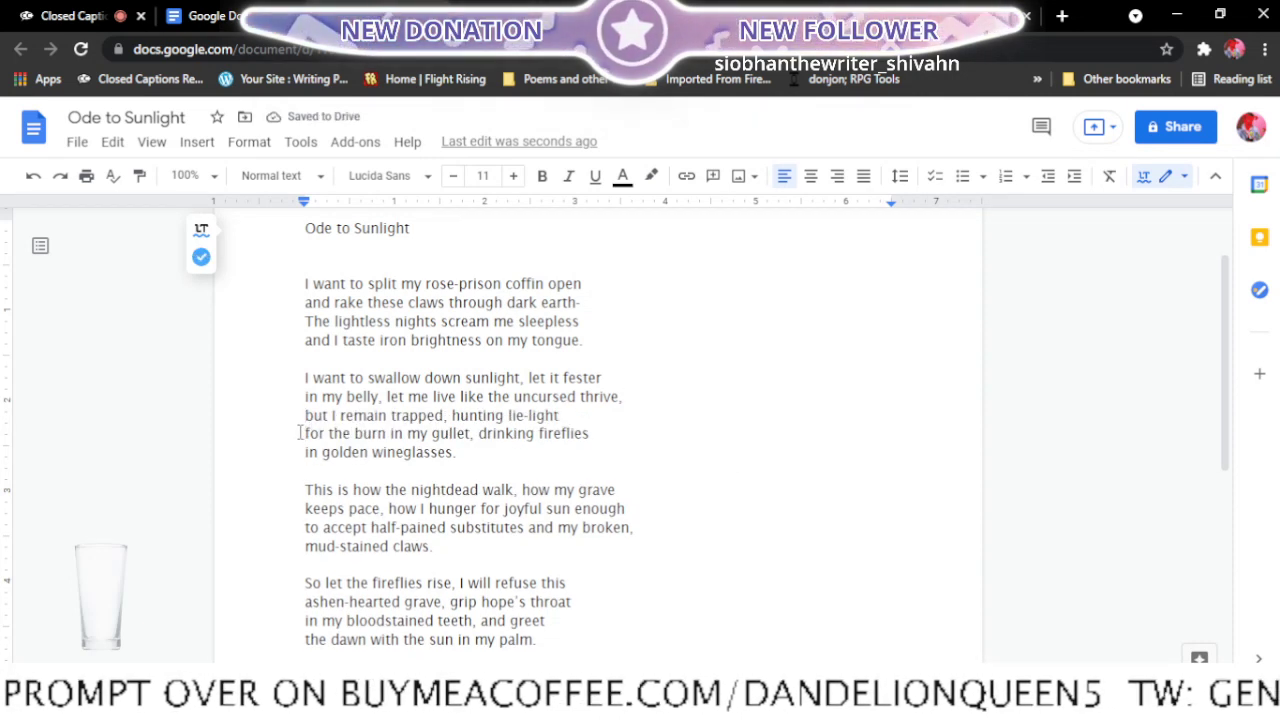
{"action": "key", "text": "BackSpace"}
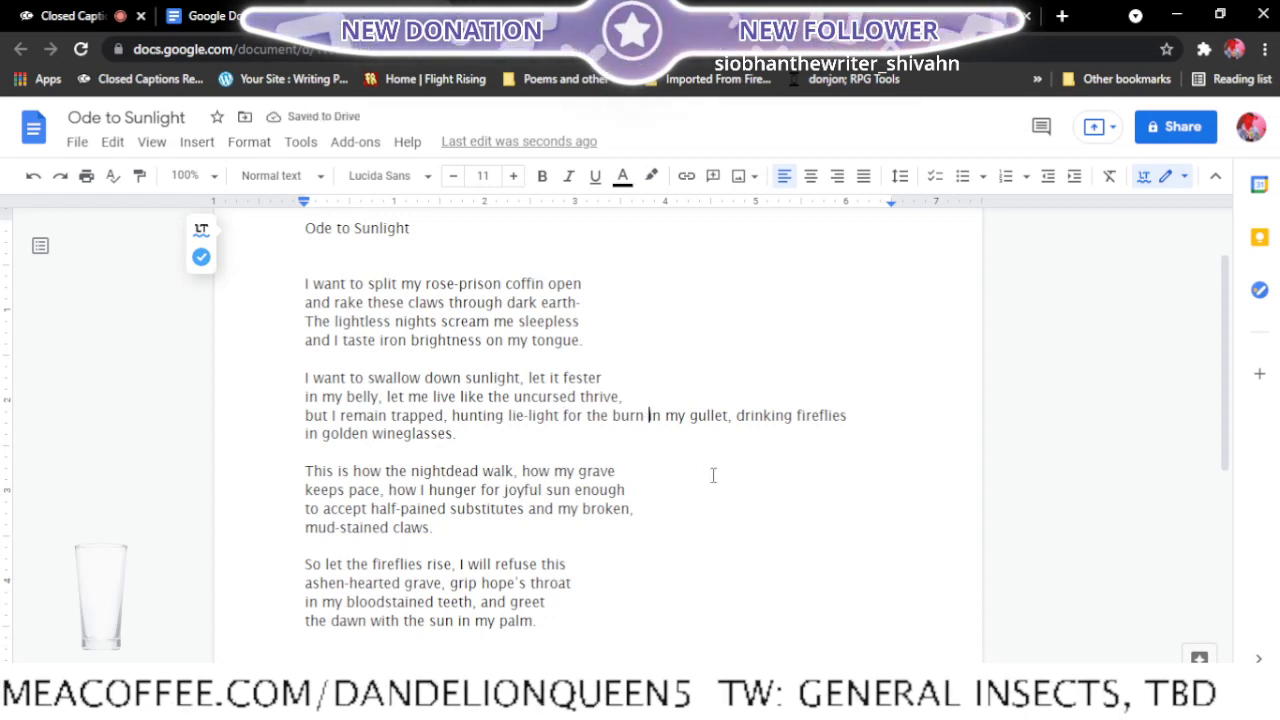
{"action": "key", "text": "Return"}
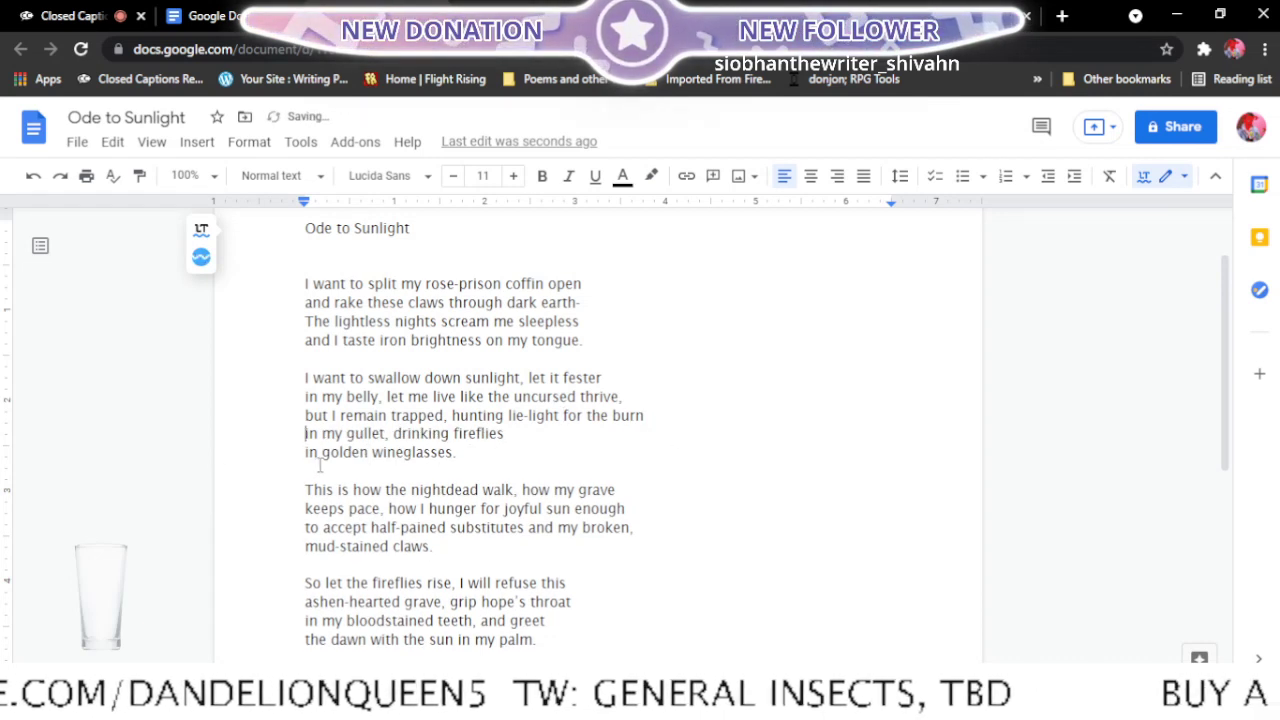
{"action": "key", "text": "BackSpace"}
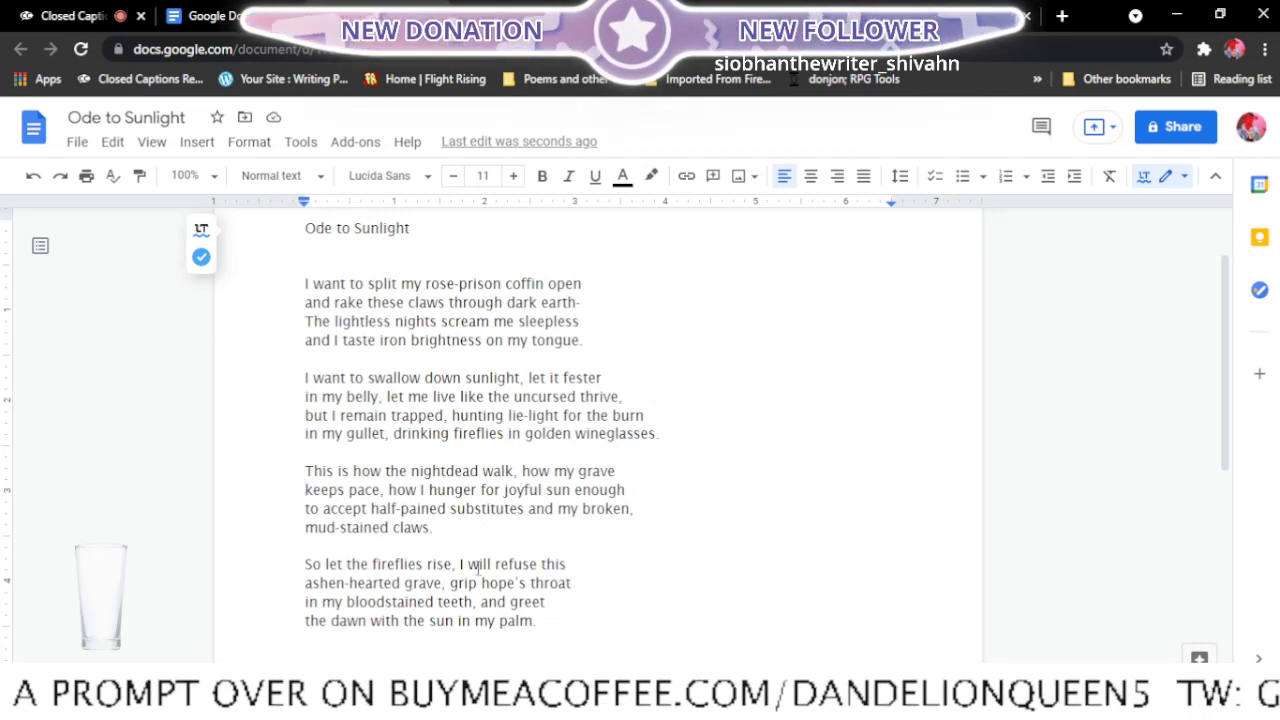
- Try running the third stanza's first two lines together and restore the break before "keeps pace,"
{"action": "key", "text": "BackSpace"}
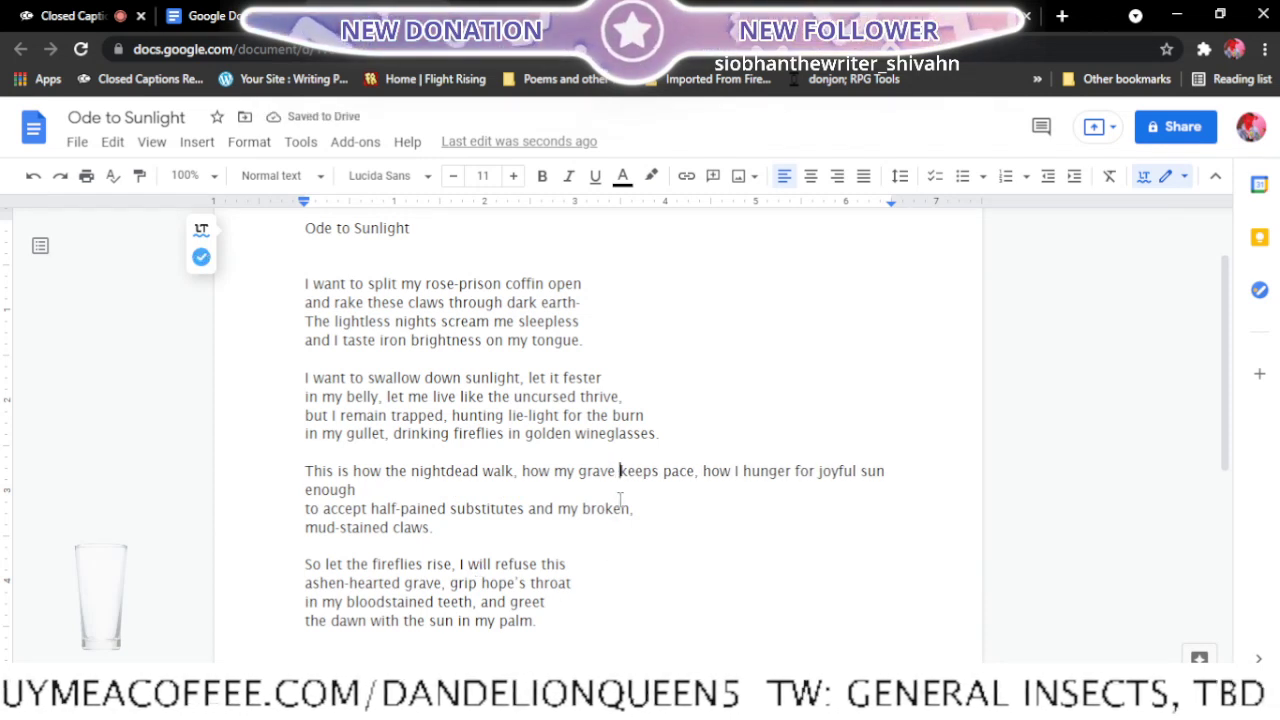
{"action": "key", "text": "Return"}
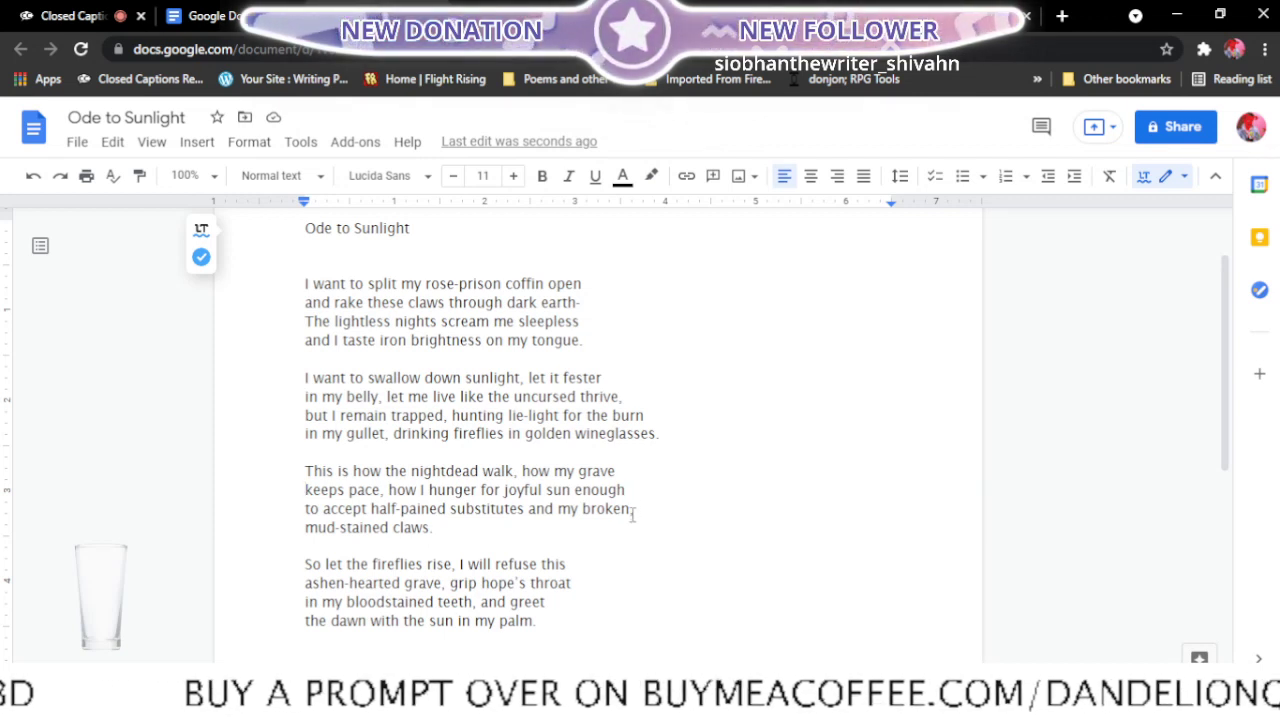
- In the fourth stanza, end the first line after "this ashen-hearted" and the second after "in my bloodstained teeth,"
{"action": "left_click", "coordinate": [302, 583]}
{"action": "key", "text": "BackSpace"}
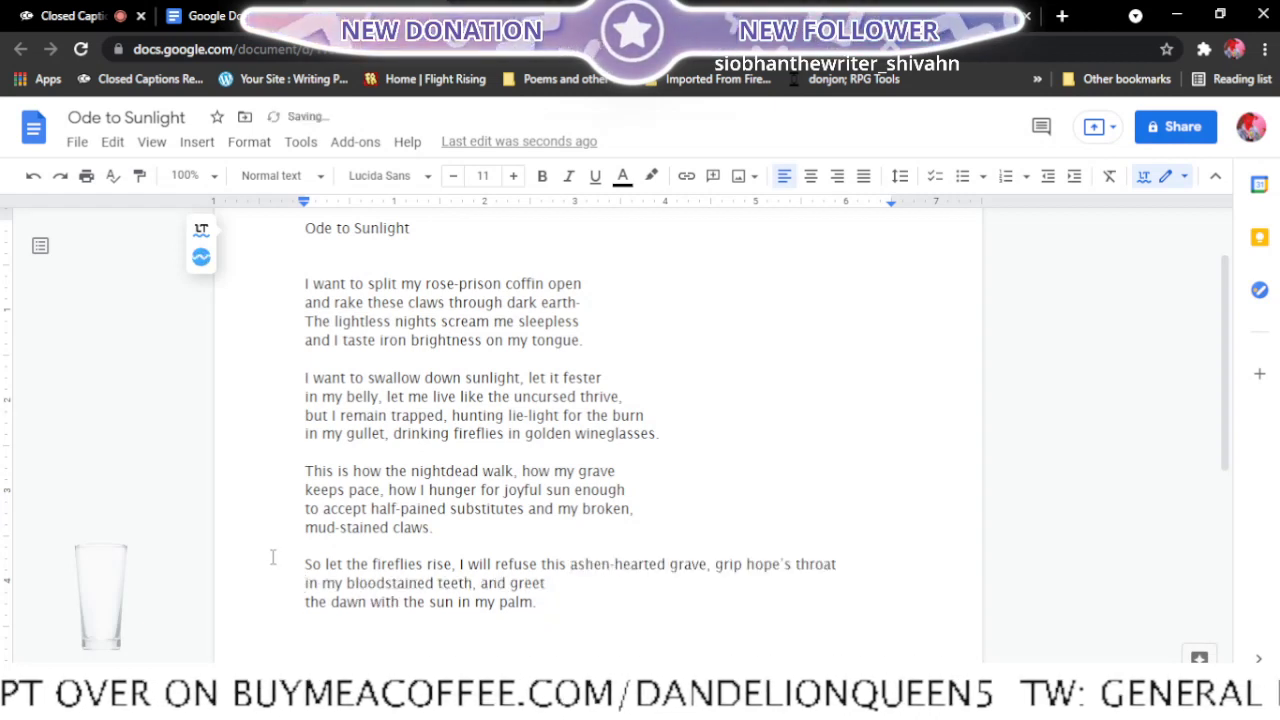
{"action": "left_click", "coordinate": [670, 565]}
{"action": "key", "text": "Return"}
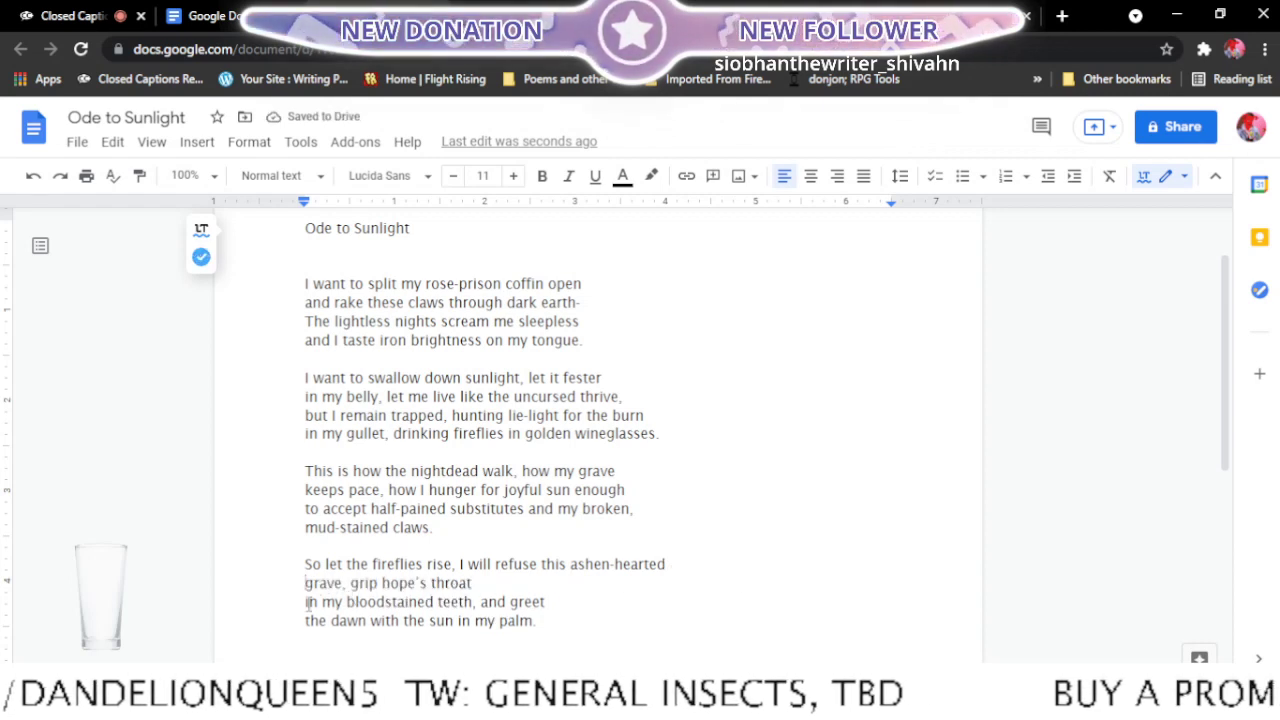
{"action": "left_click", "coordinate": [306, 602]}
{"action": "key", "text": "BackSpace"}
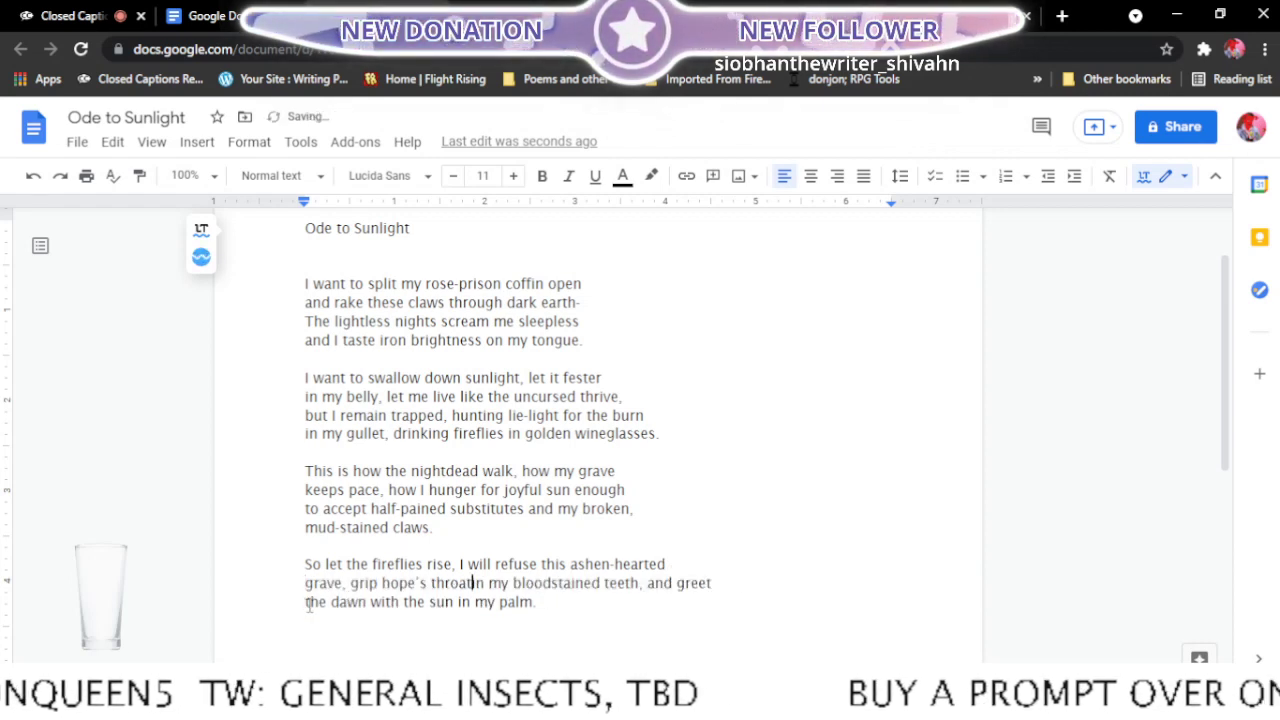
{"action": "left_click", "coordinate": [652, 583]}
{"action": "key", "text": "Return"}
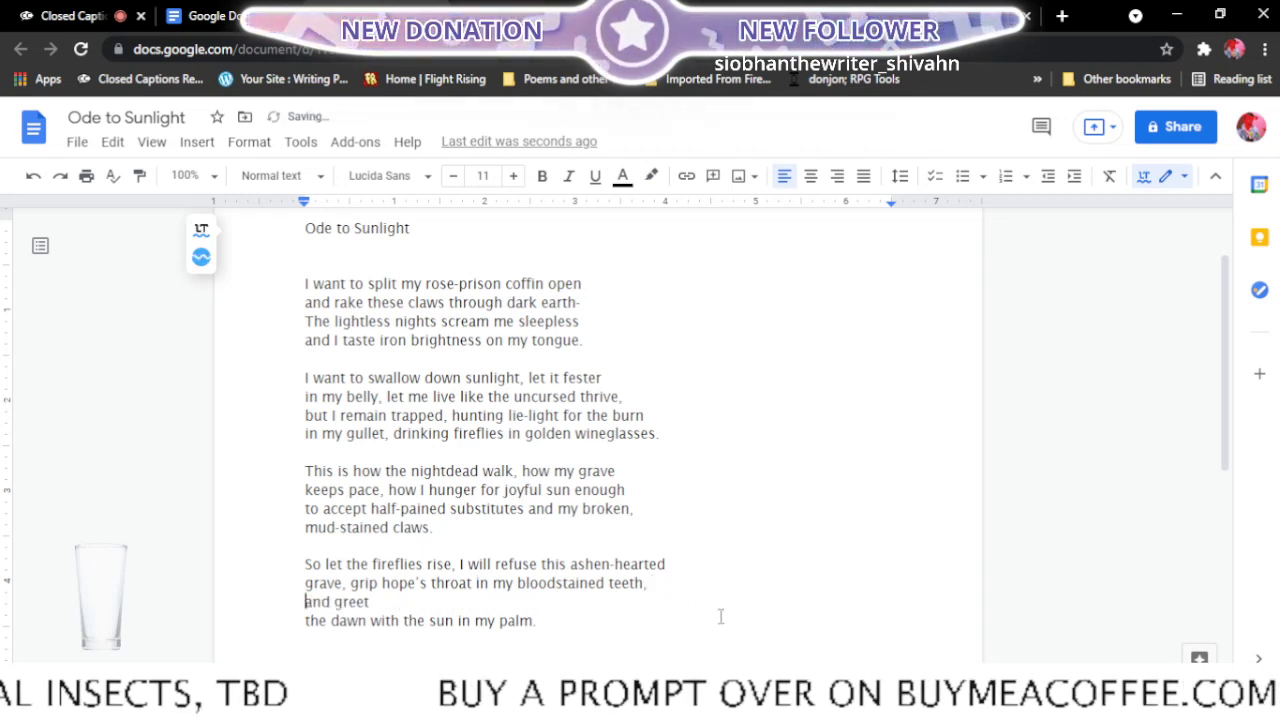
- Join the fourth stanza's last two lines so that it ends with "and greet the dawn with the sun in my palm."
{"action": "left_click", "coordinate": [304, 621]}
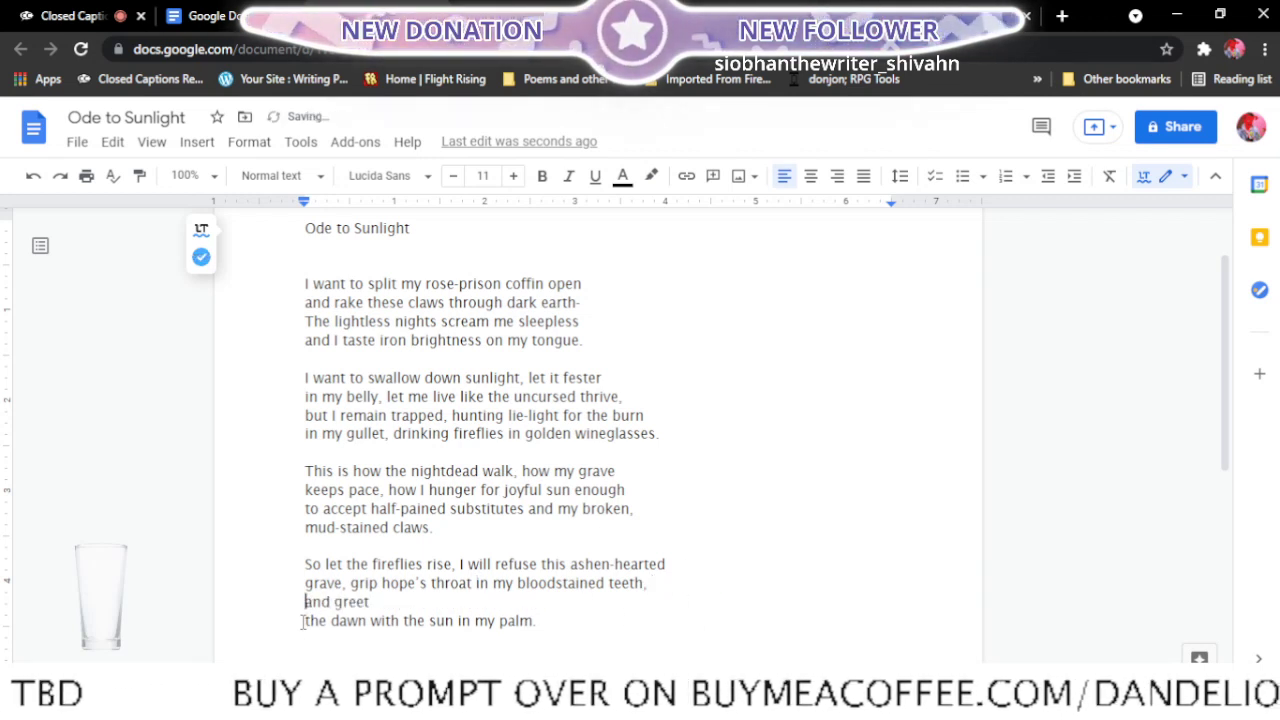
{"action": "key", "text": "BackSpace"}
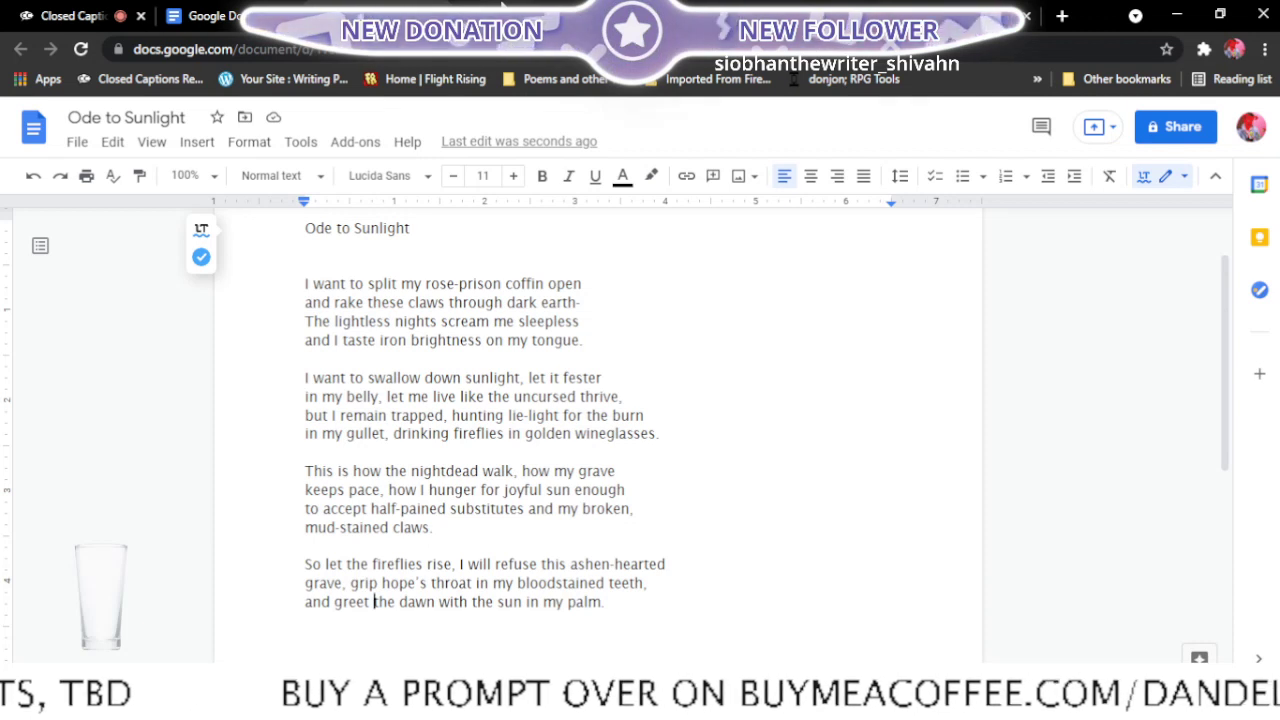
- Check the Final edits list for the poems that follow Ode to Sunlight
{"action": "left_click", "coordinate": [503, 8]}
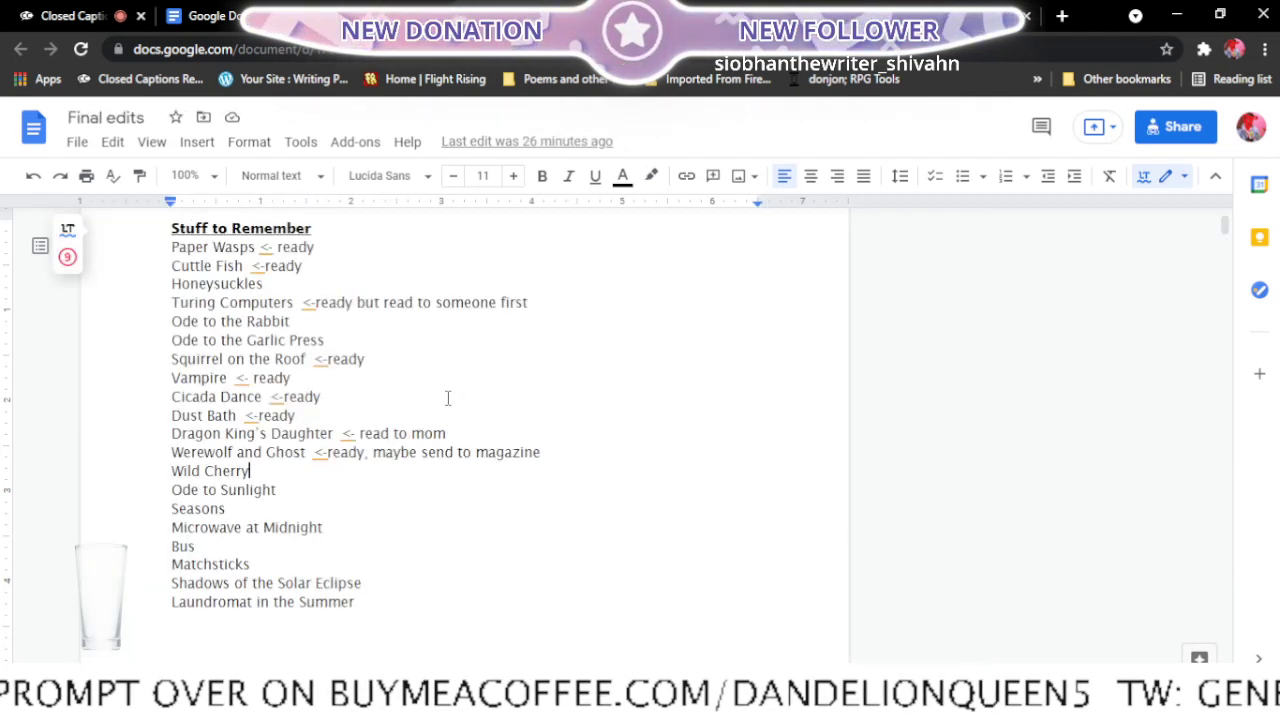
{"action": "left_click", "coordinate": [241, 510]}
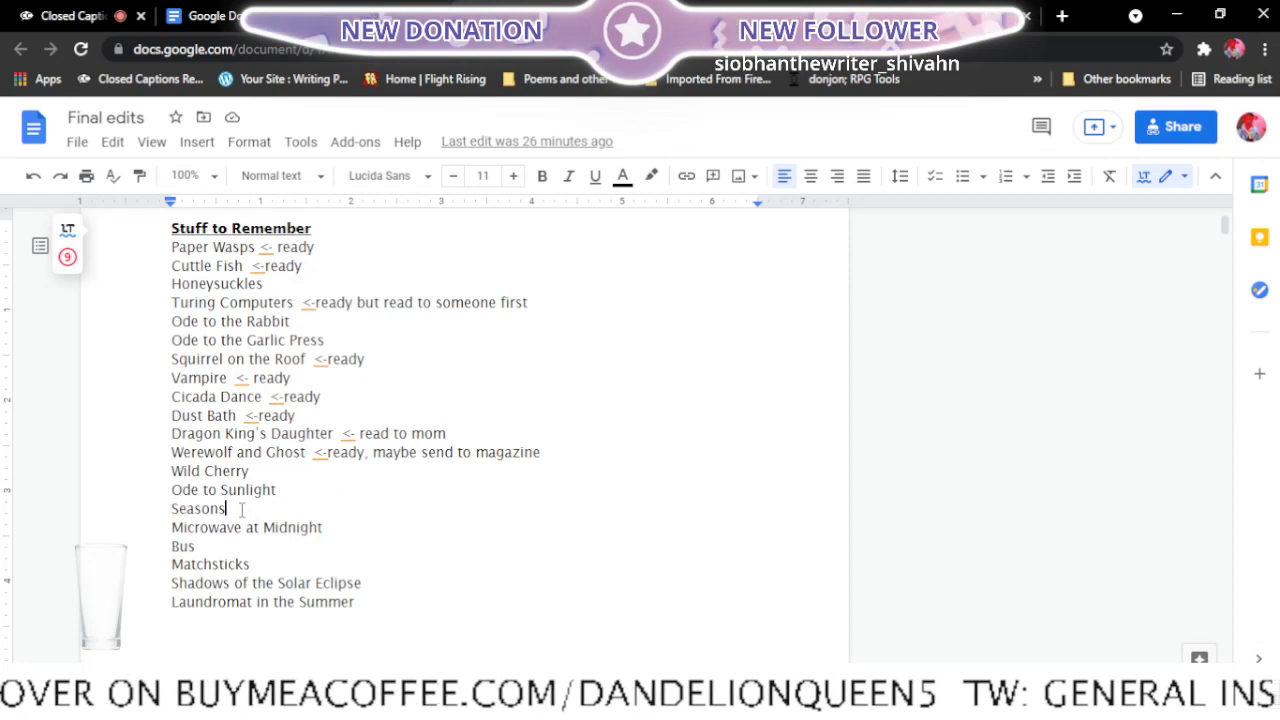
{"action": "left_click", "coordinate": [336, 526]}
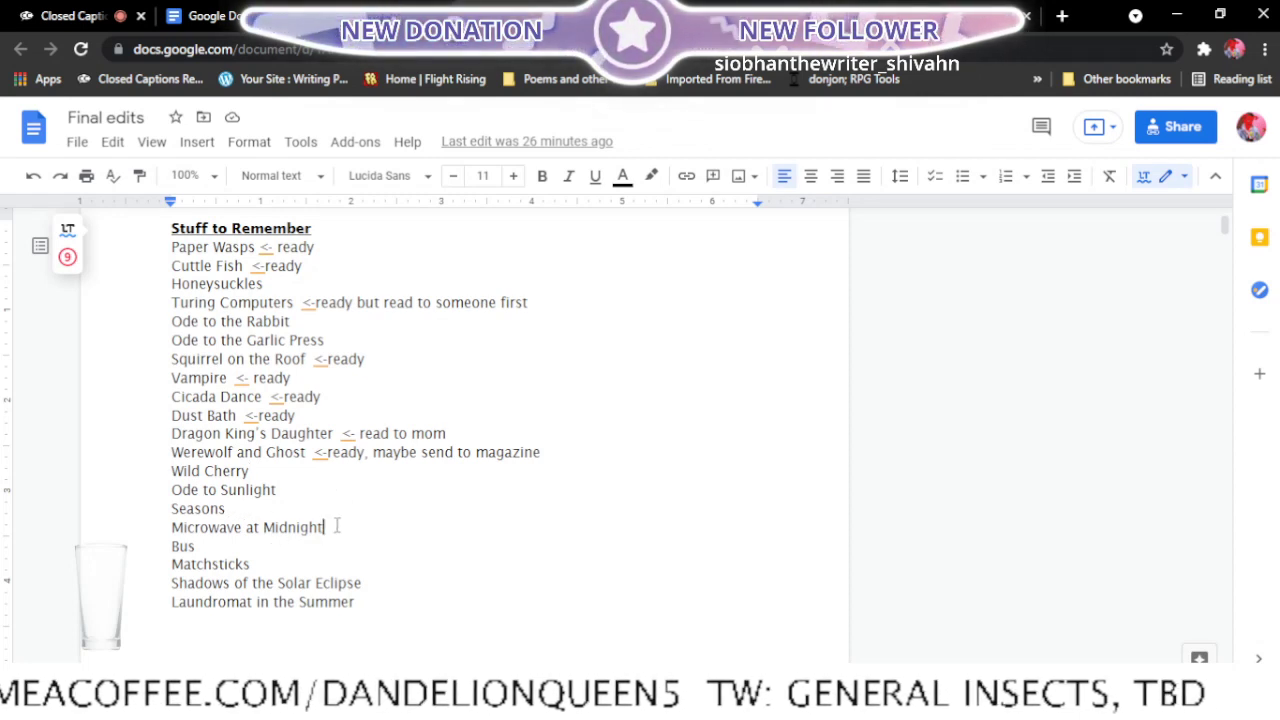
{"action": "double_click", "coordinate": [337, 526]}
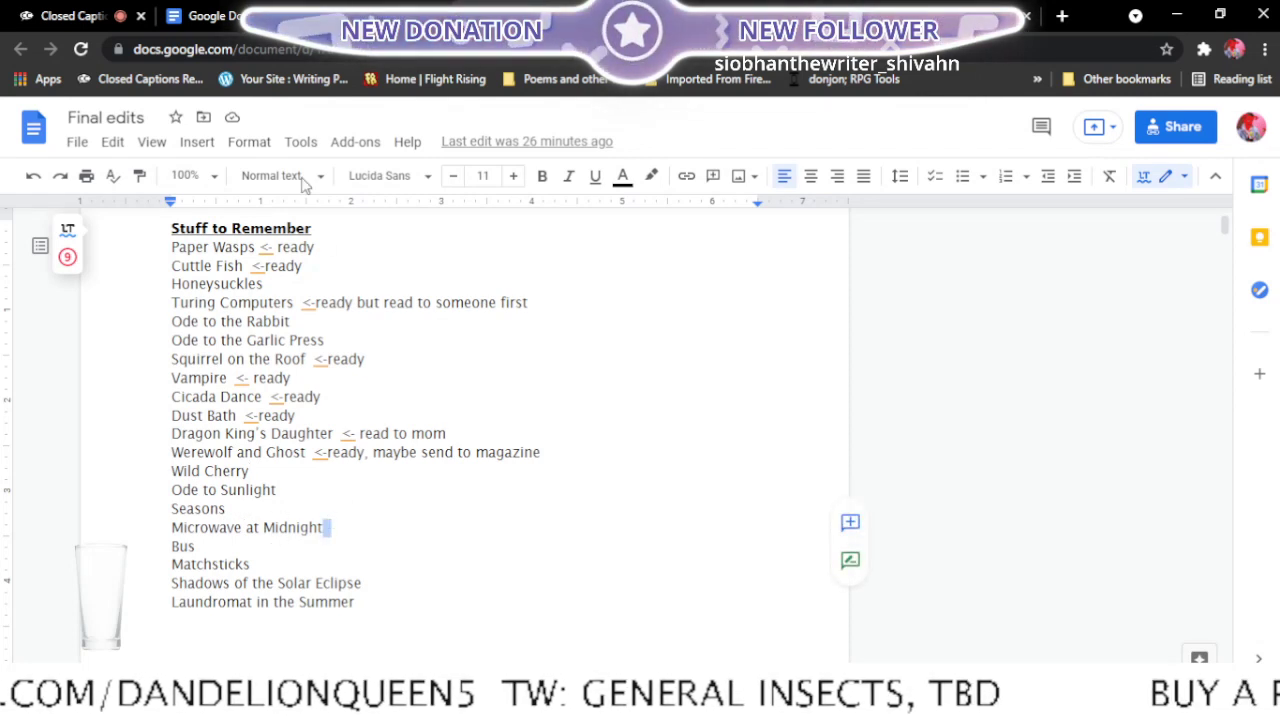
- Close the Ode to Sunlight document and open Microwave at Midnight from the recent documents
{"action": "left_click", "coordinate": [425, 7]}
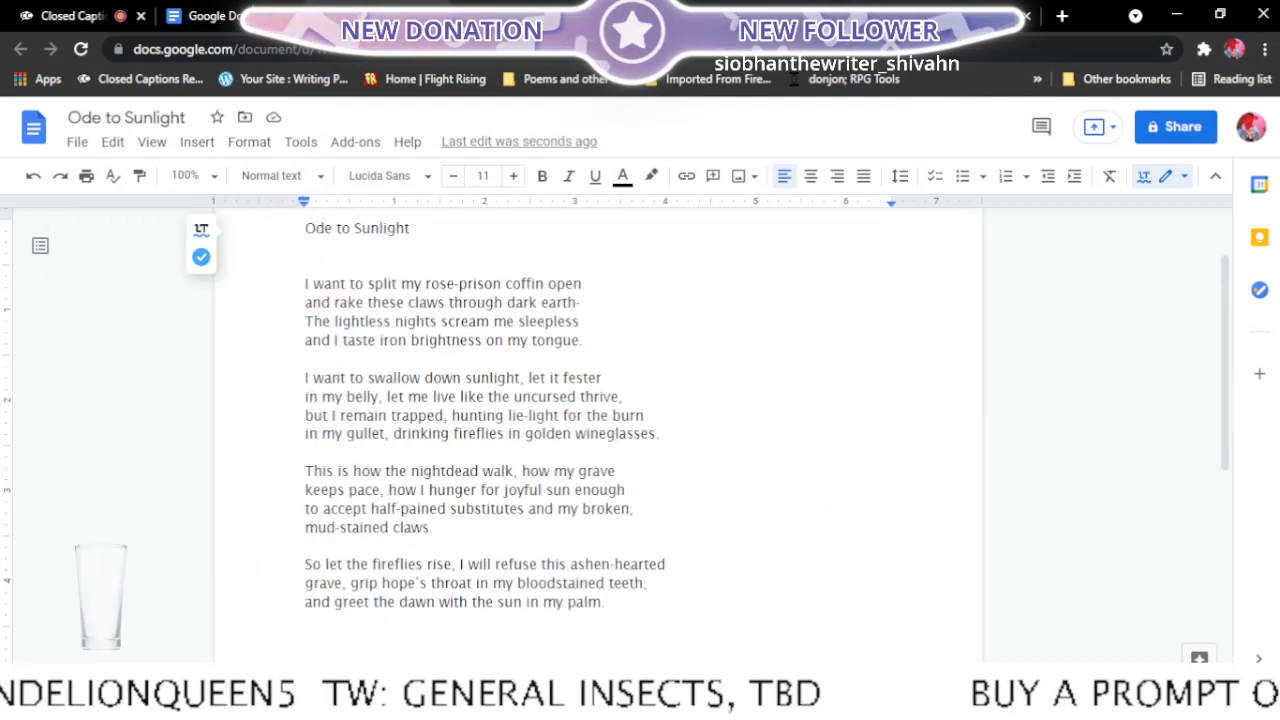
{"action": "key", "text": "ctrl+w"}
{"action": "key", "text": "ctrl+w"}
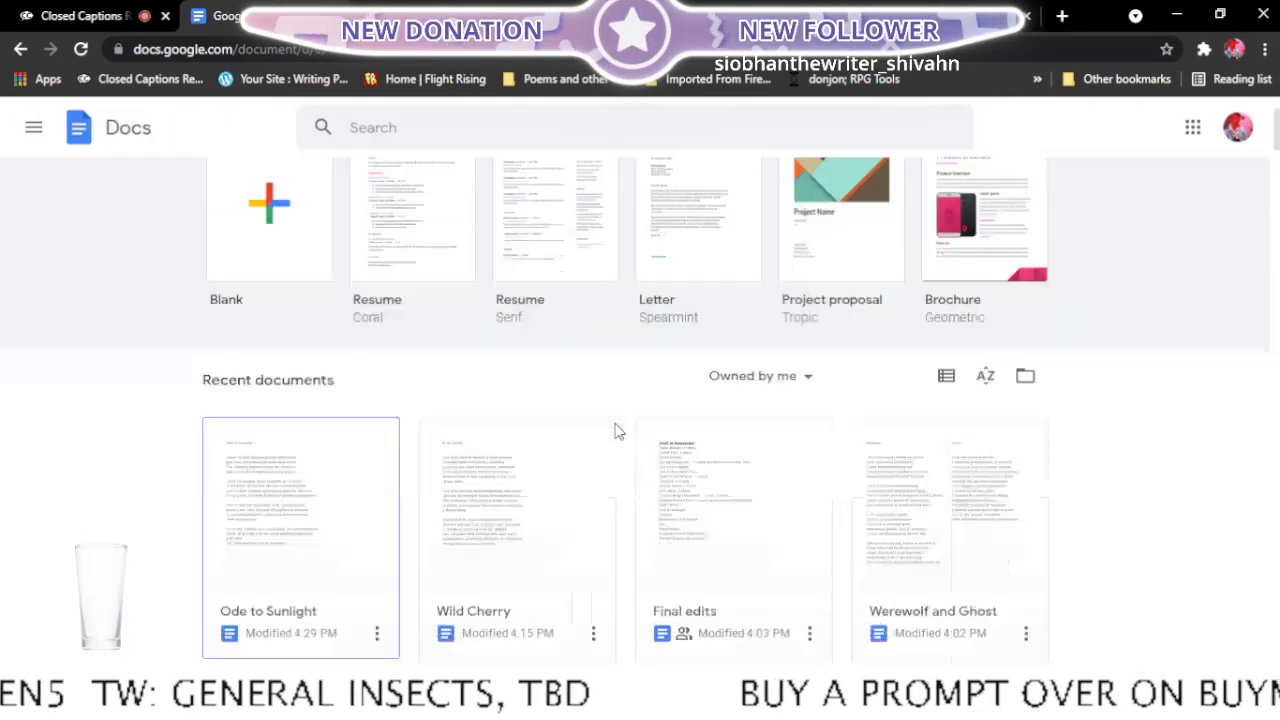
{"action": "scroll", "coordinate": [617, 430], "scroll_direction": "down", "scroll_amount": 5}
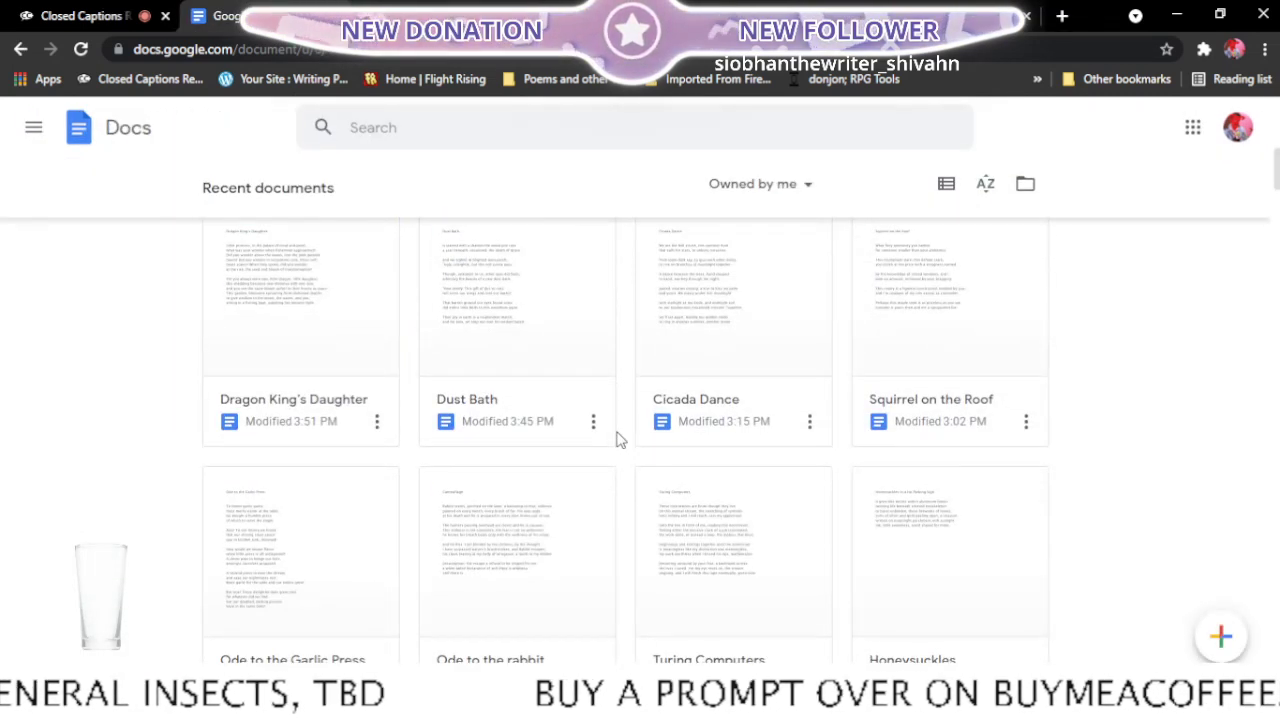
{"action": "scroll", "coordinate": [617, 440], "scroll_direction": "down", "scroll_amount": 4}
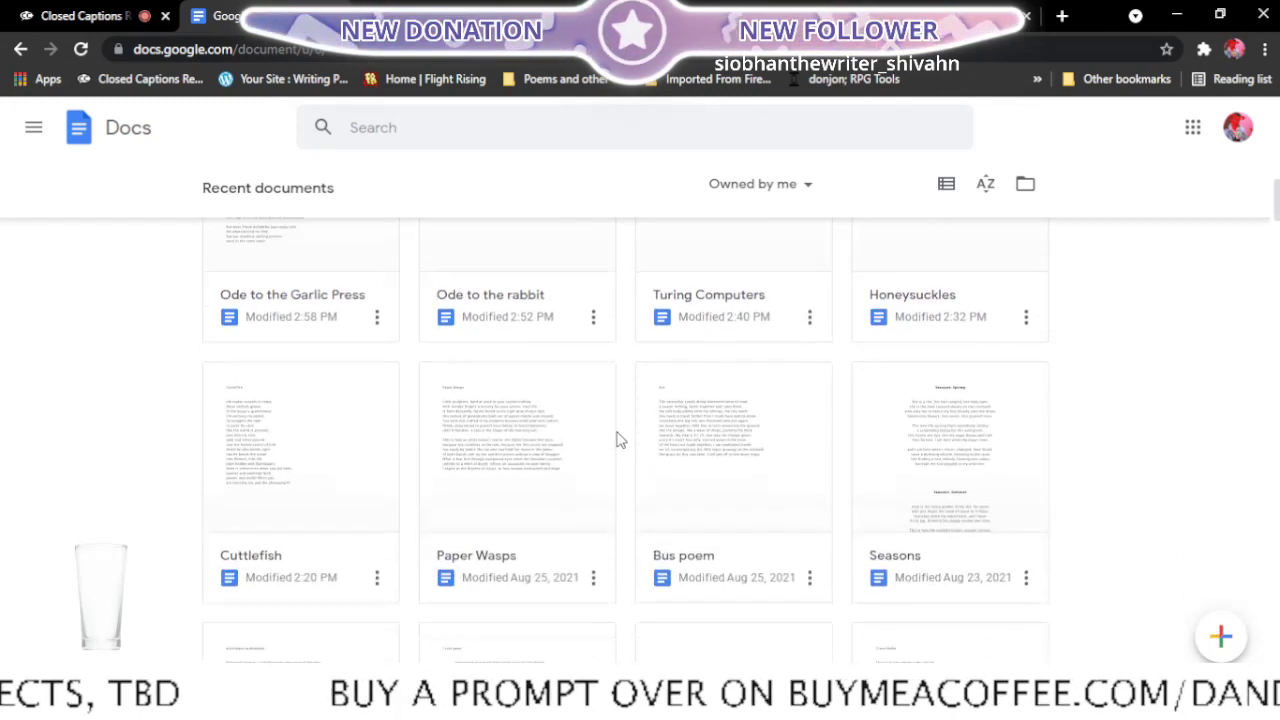
{"action": "scroll", "coordinate": [617, 440], "scroll_direction": "down", "scroll_amount": 1}
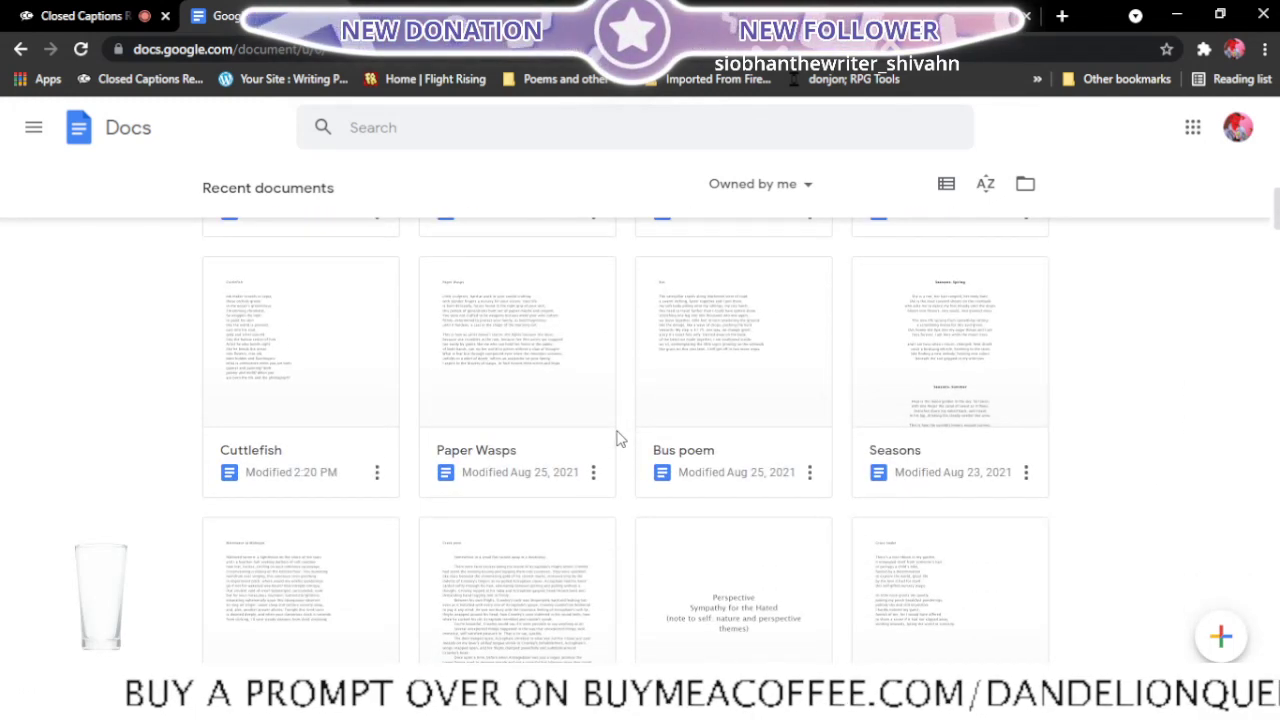
{"action": "scroll", "coordinate": [617, 440], "scroll_direction": "down", "scroll_amount": 2}
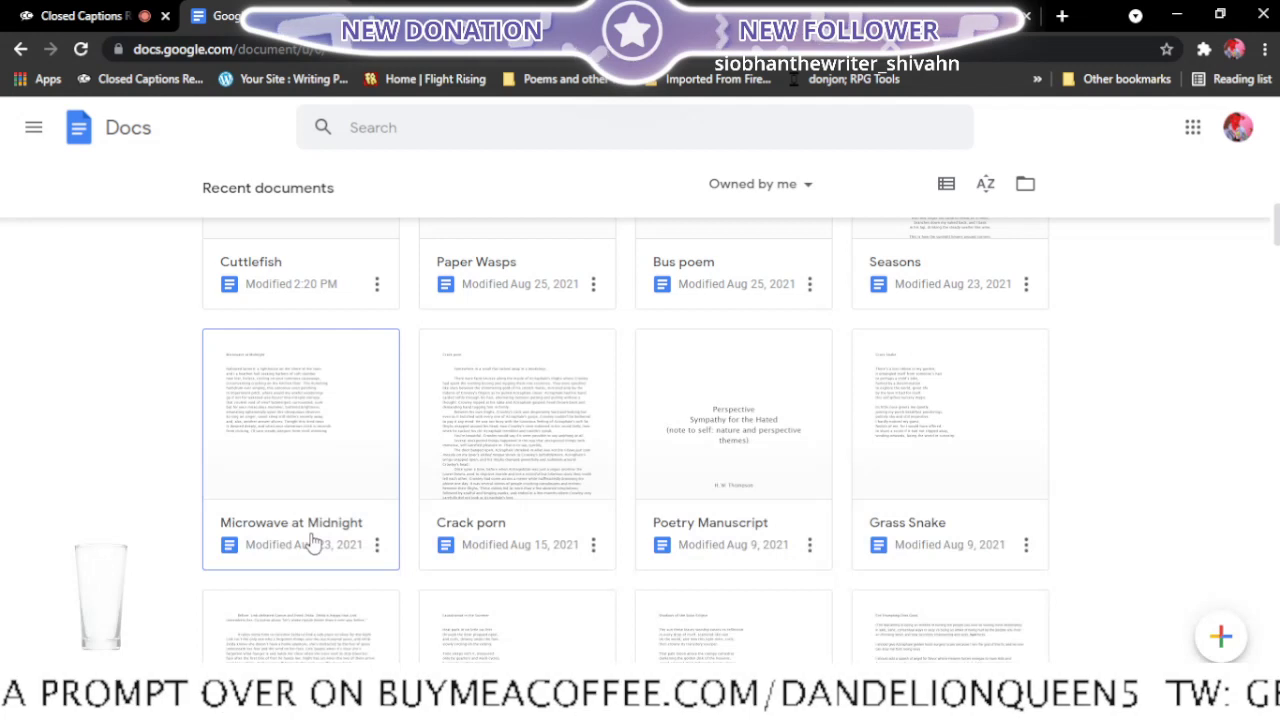
{"action": "left_click", "coordinate": [377, 544]}
{"action": "left_click", "coordinate": [325, 464]}
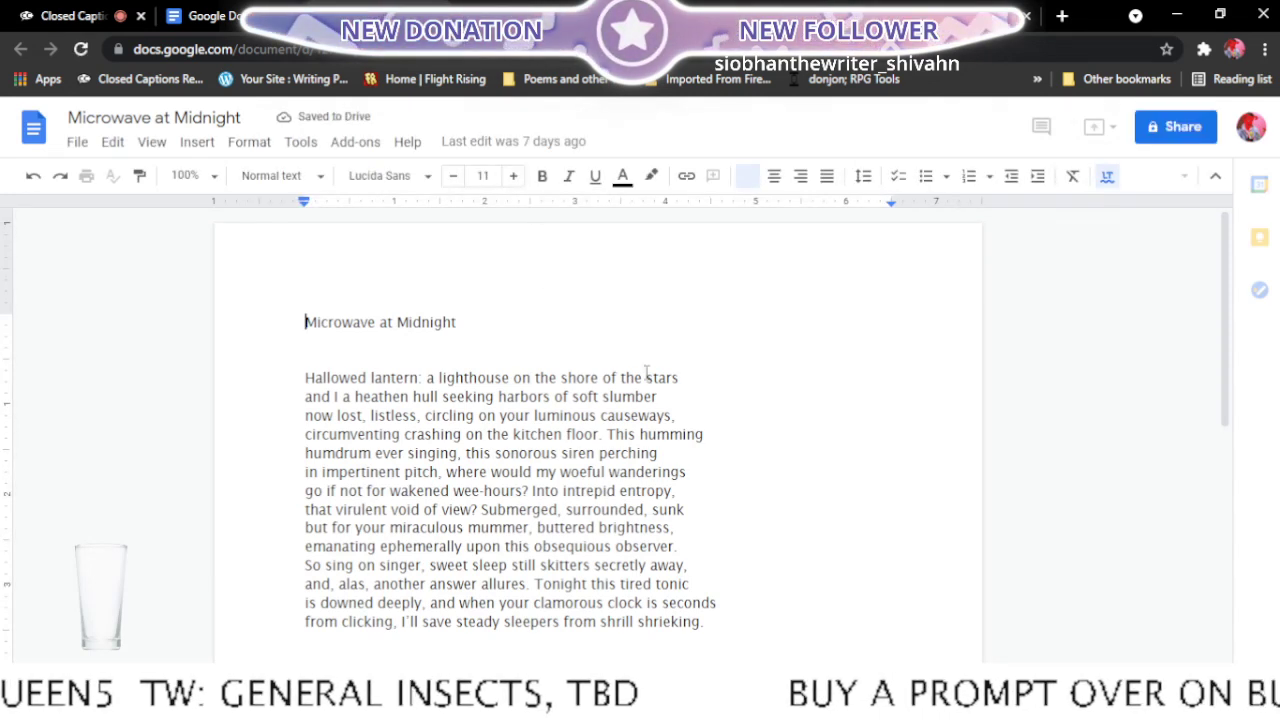
- Search the Microwave at Midnight poem for the word "guide"
{"action": "scroll", "coordinate": [647, 372], "scroll_direction": "down", "scroll_amount": 1}
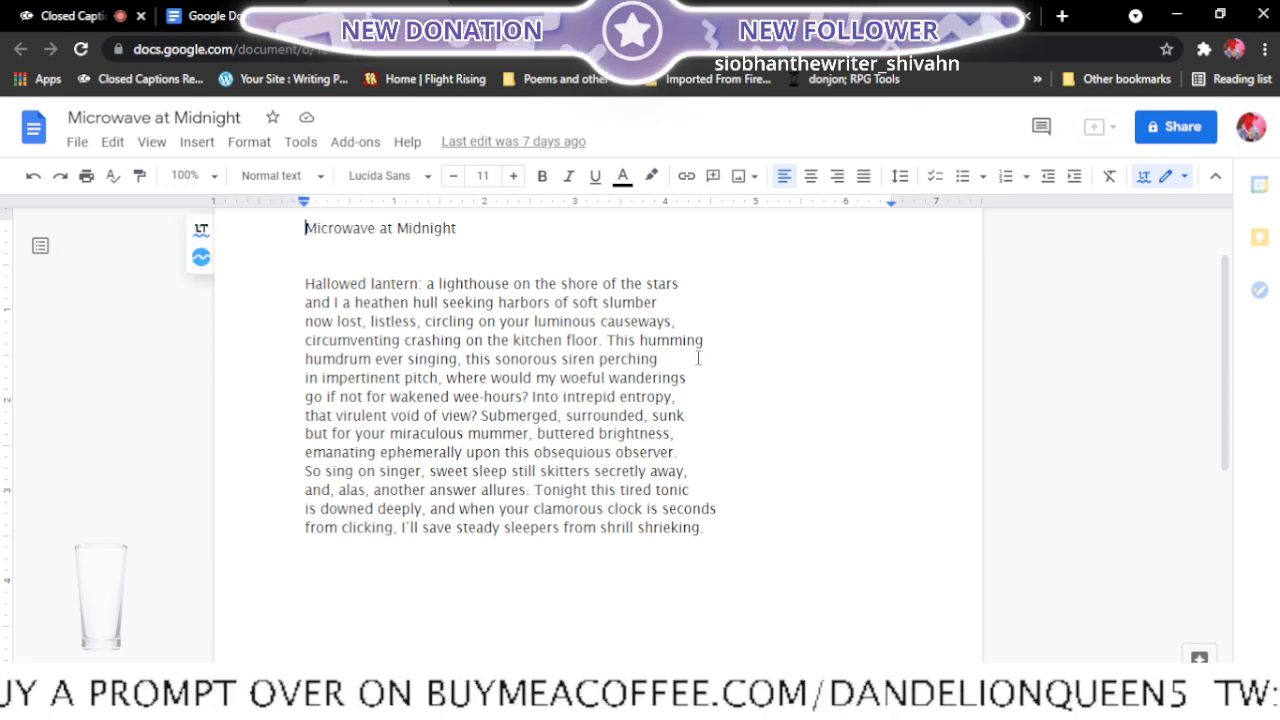
{"action": "key", "text": "ctrl+f"}
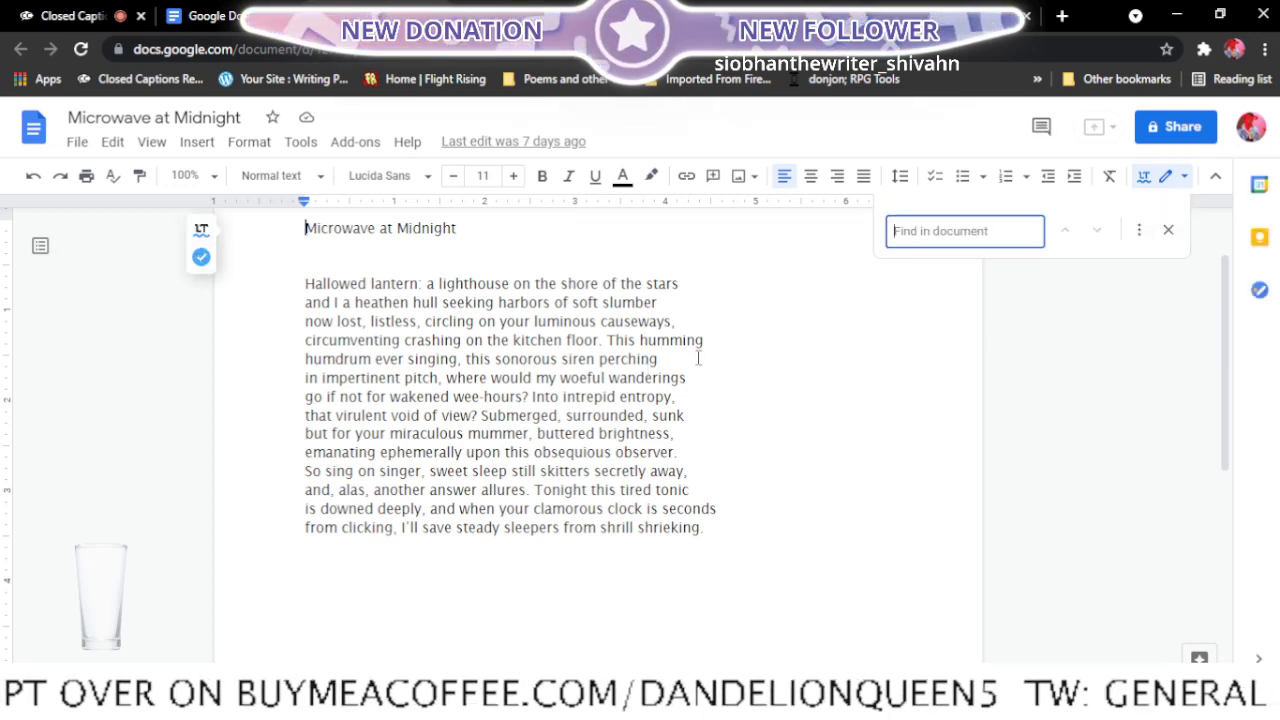
{"action": "type", "text": "guide"}
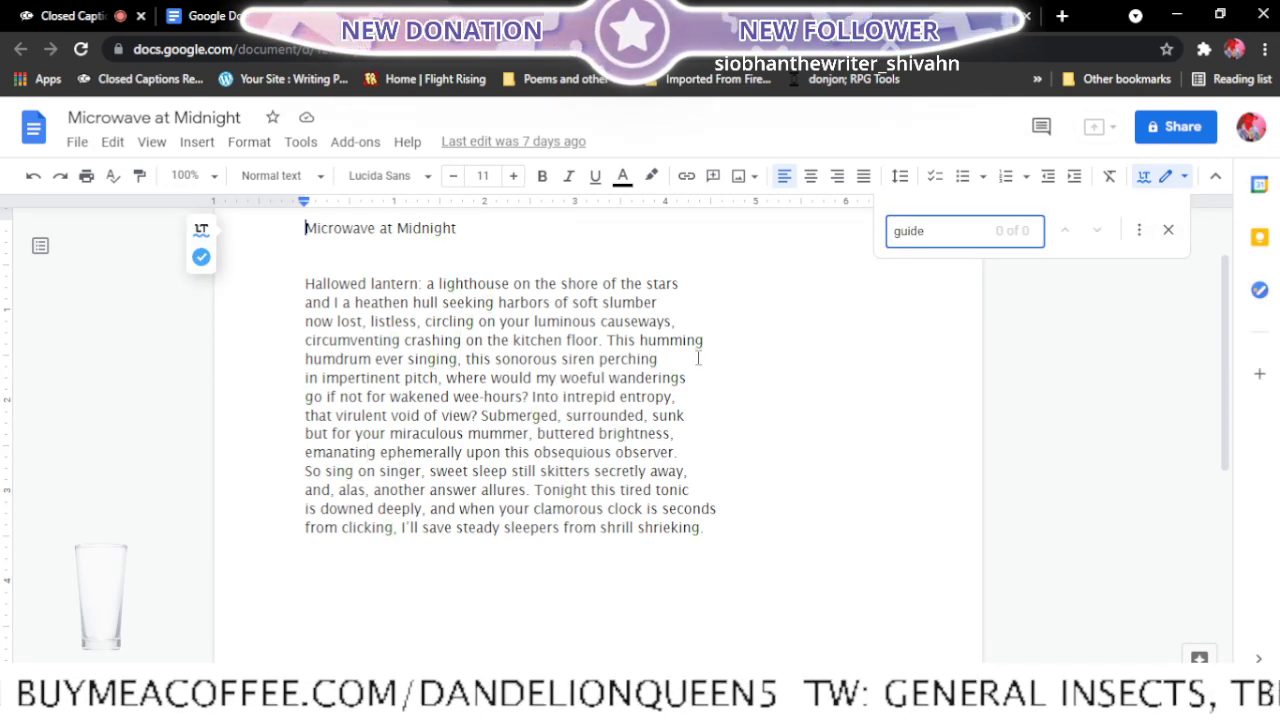
- Replace "lantern" with "guide" in the poem's first line, keeping the colon after it
{"action": "left_click", "coordinate": [421, 284]}
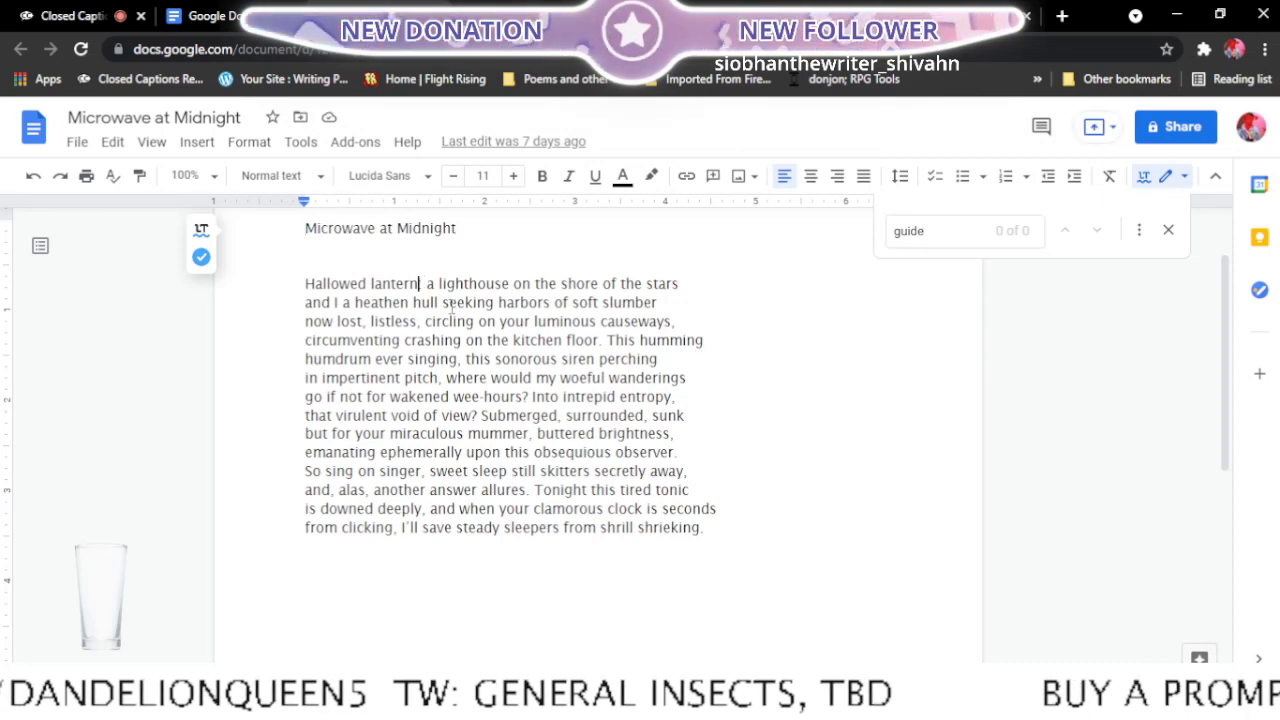
{"action": "key", "text": "BackSpace"}
{"action": "key", "text": "BackSpace"}
{"action": "key", "text": "BackSpace"}
{"action": "key", "text": "BackSpace"}
{"action": "key", "text": "BackSpace"}
{"action": "key", "text": "BackSpace"}
{"action": "key", "text": "BackSpace"}
{"action": "key", "text": "BackSpace"}
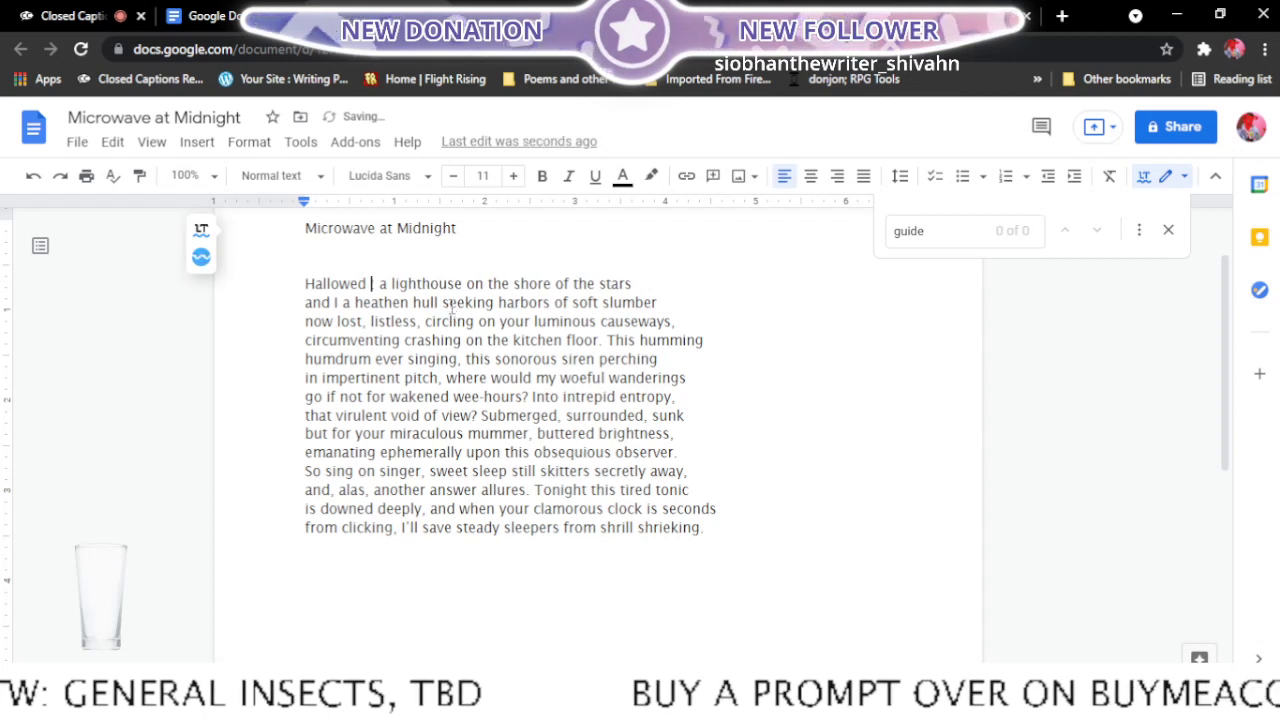
{"action": "type", "text": "guid"}
{"action": "type", "text": "e:"}
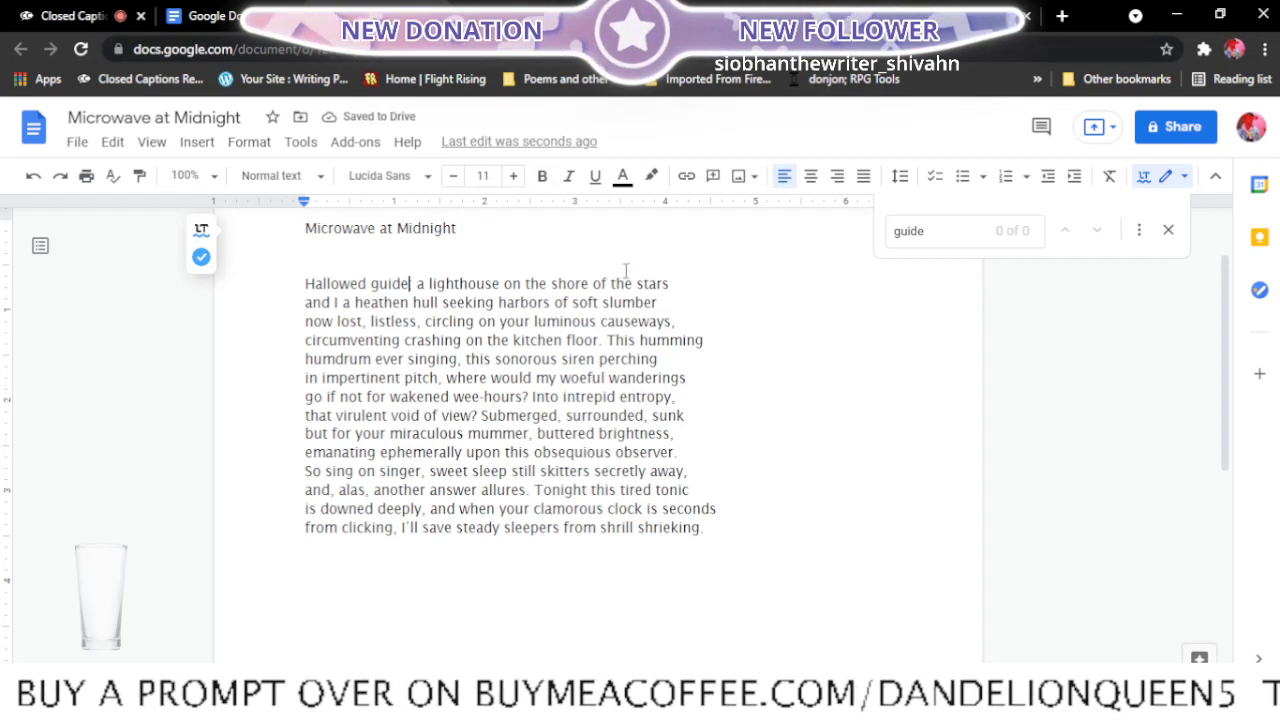
- Look up "guide" on Thesaurus.com, review its noun and verb synonyms, and return to the poem
{"action": "left_click", "coordinate": [950, 17]}
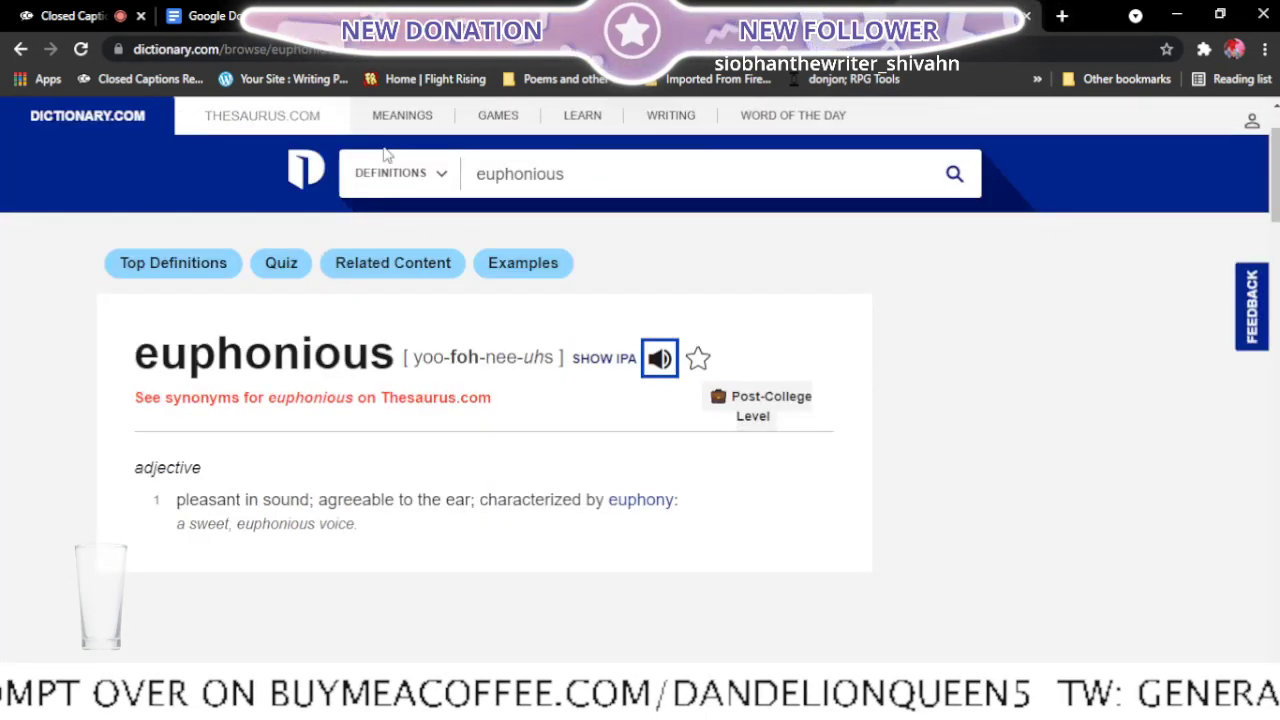
{"action": "left_click", "coordinate": [302, 128]}
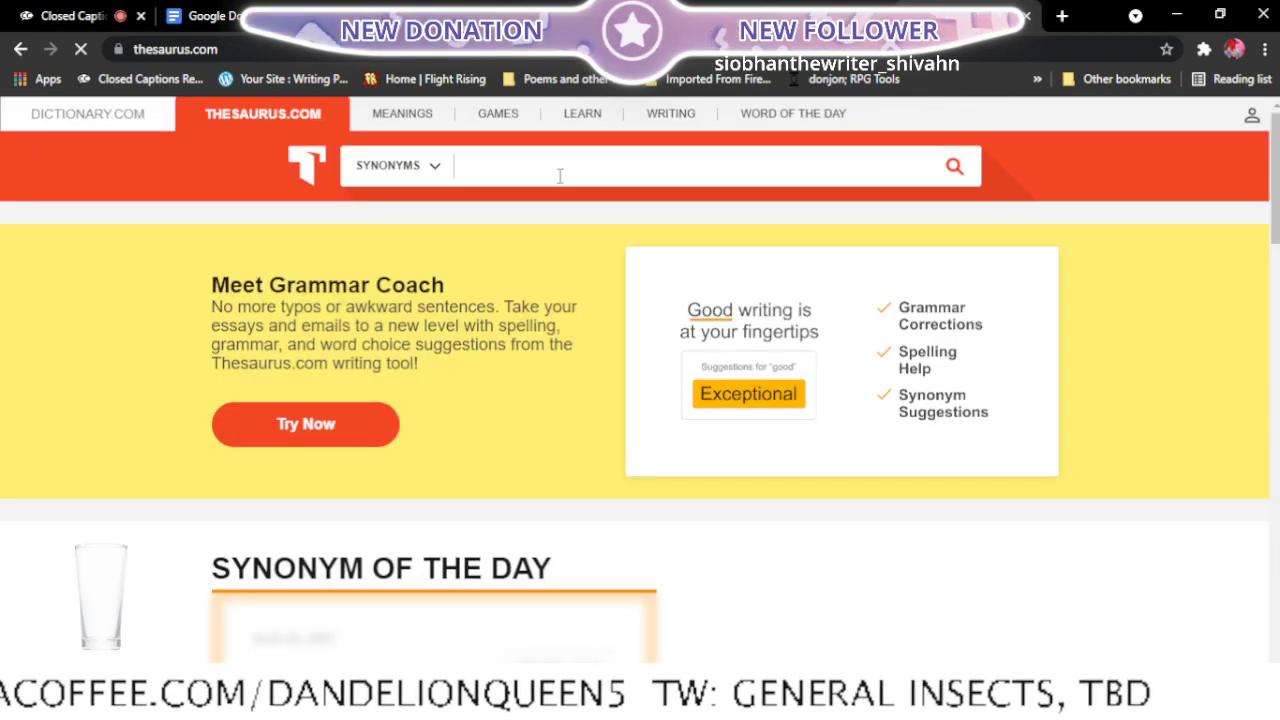
{"action": "type", "text": "guid"}
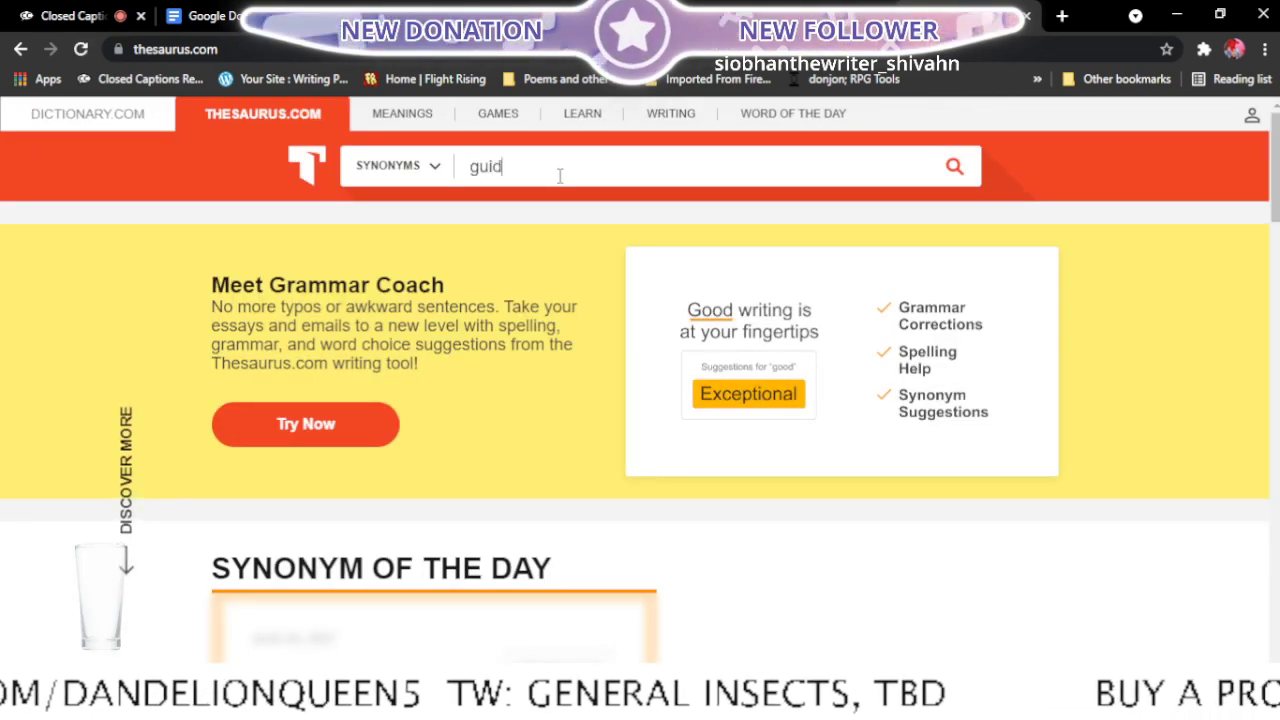
{"action": "type", "text": "e"}
{"action": "key", "text": "Return"}
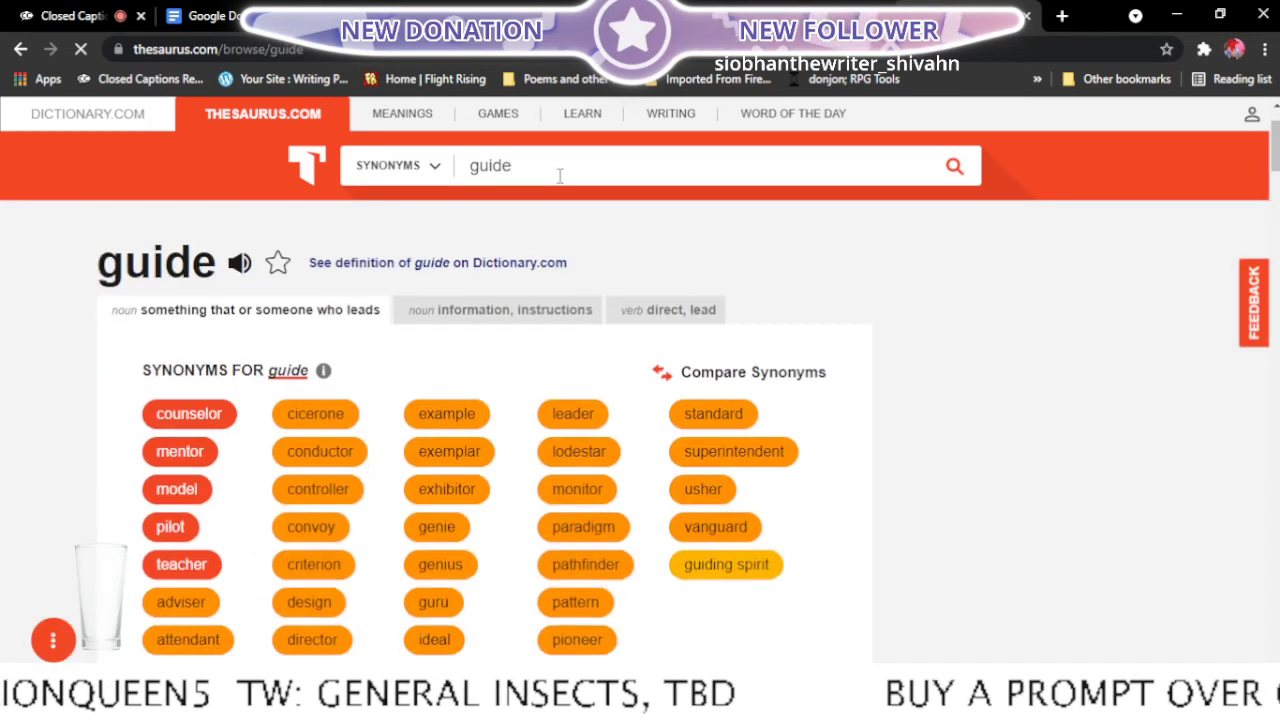
{"action": "scroll", "coordinate": [565, 181], "scroll_direction": "down", "scroll_amount": 2}
{"action": "scroll", "coordinate": [565, 181], "scroll_direction": "up", "scroll_amount": 1}
{"action": "double_click", "coordinate": [565, 181]}
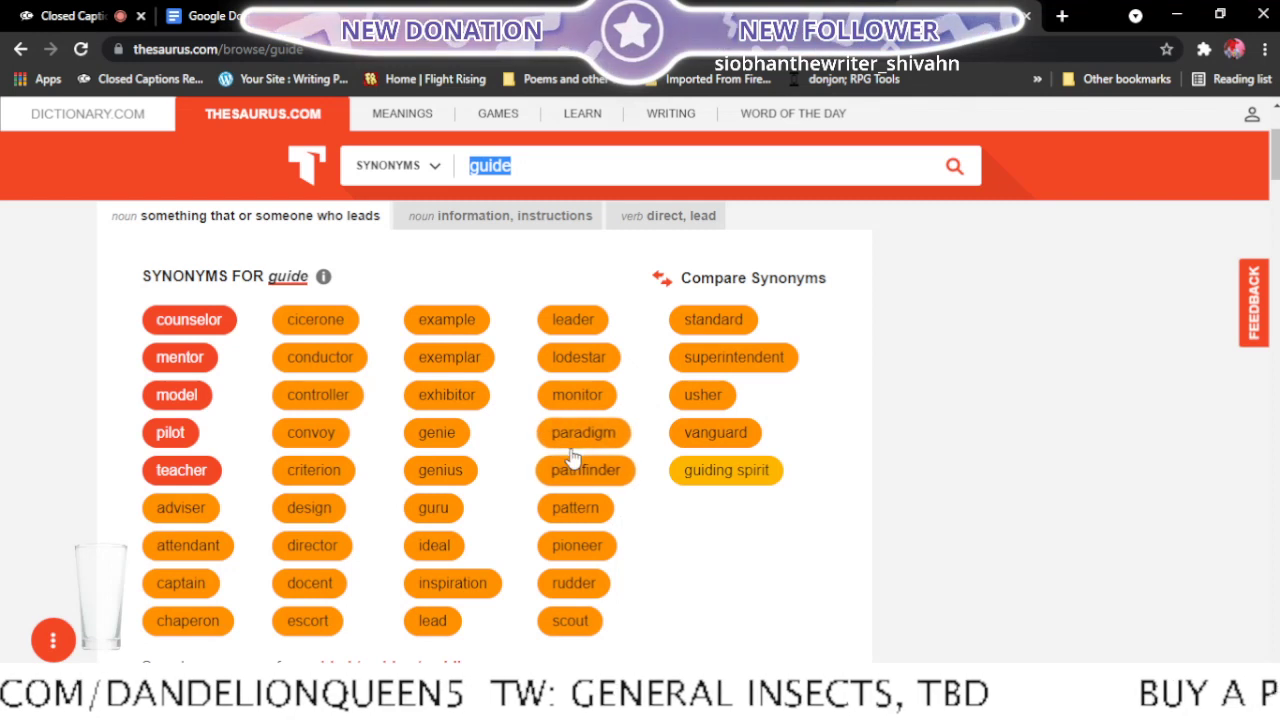
{"action": "left_click", "coordinate": [550, 216]}
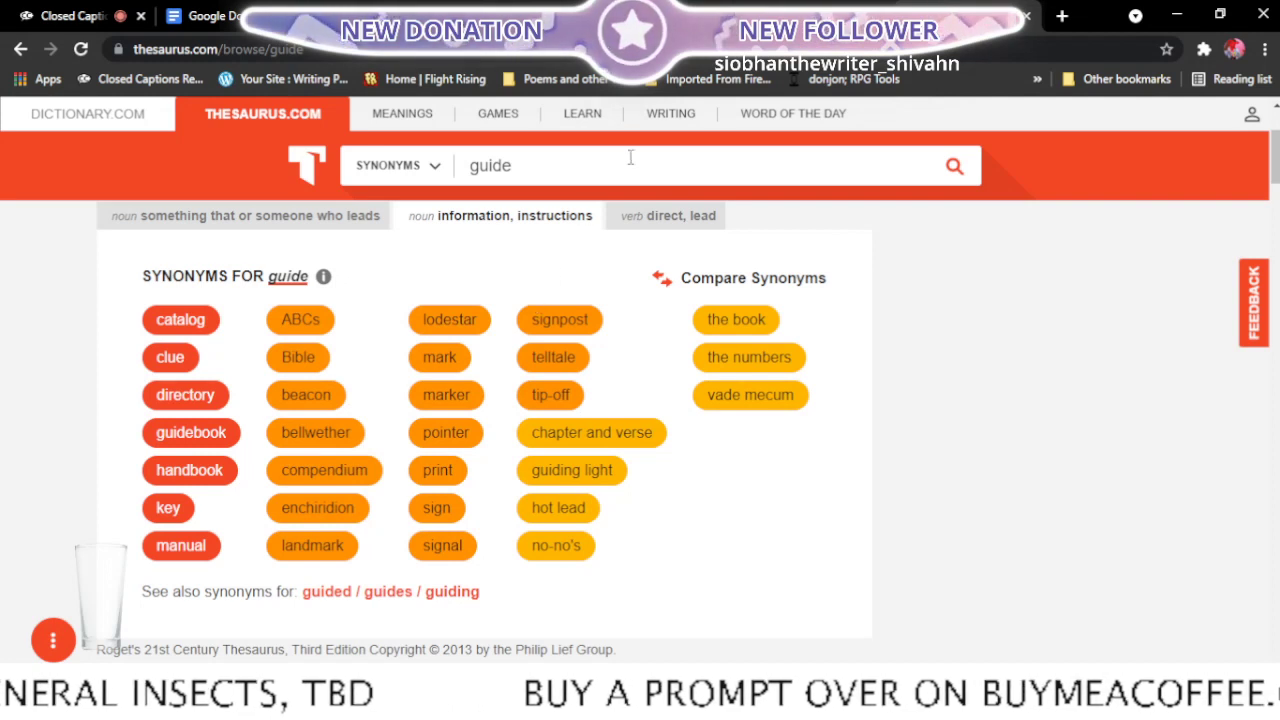
{"action": "left_click", "coordinate": [655, 218]}
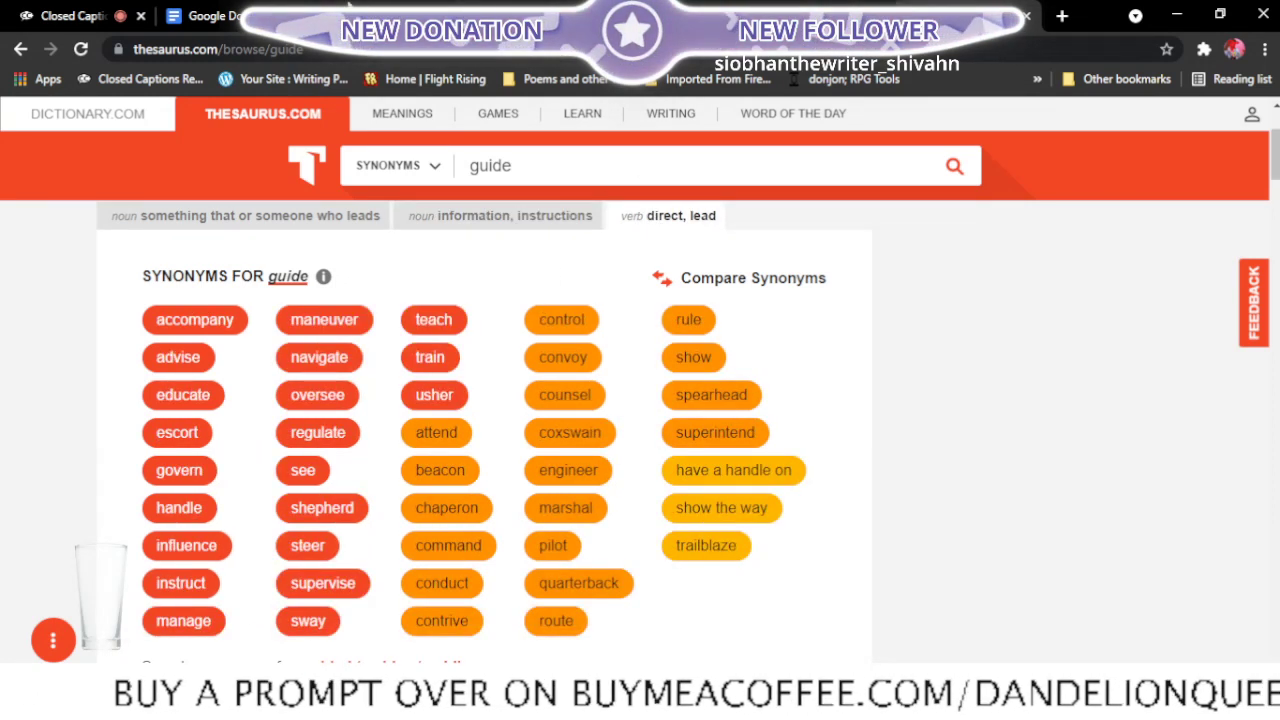
{"action": "left_click", "coordinate": [344, 10]}
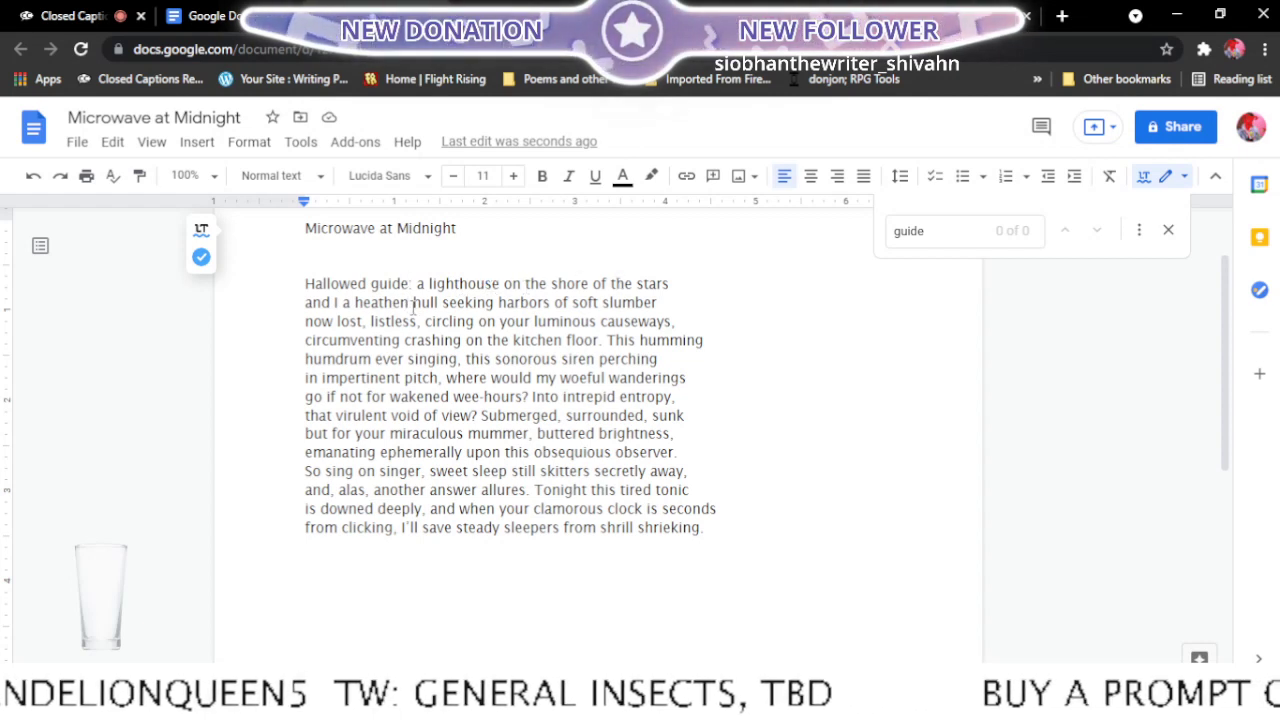
{"action": "type", "text": ":"}
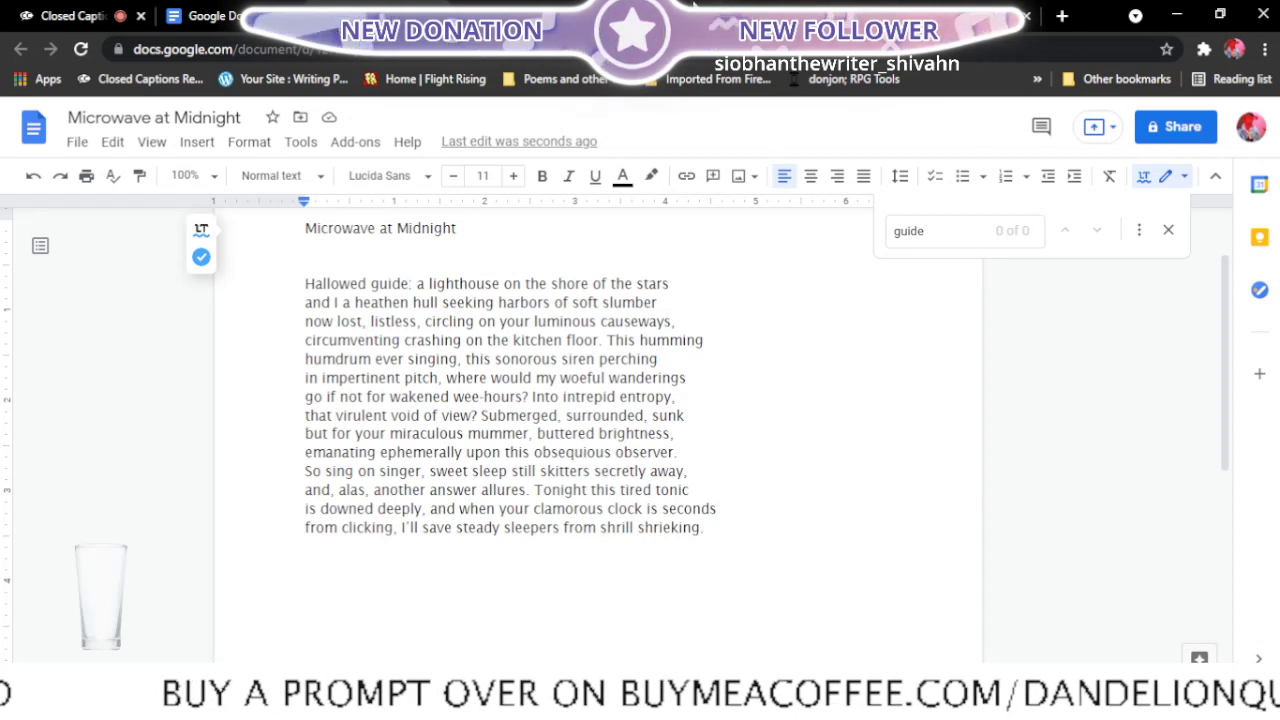
- Switch to the Tip of My Tongue word finder and search for words starting with "h"
{"action": "left_click", "coordinate": [693, 8]}
{"action": "scroll", "coordinate": [289, 428], "scroll_direction": "down", "scroll_amount": 3}
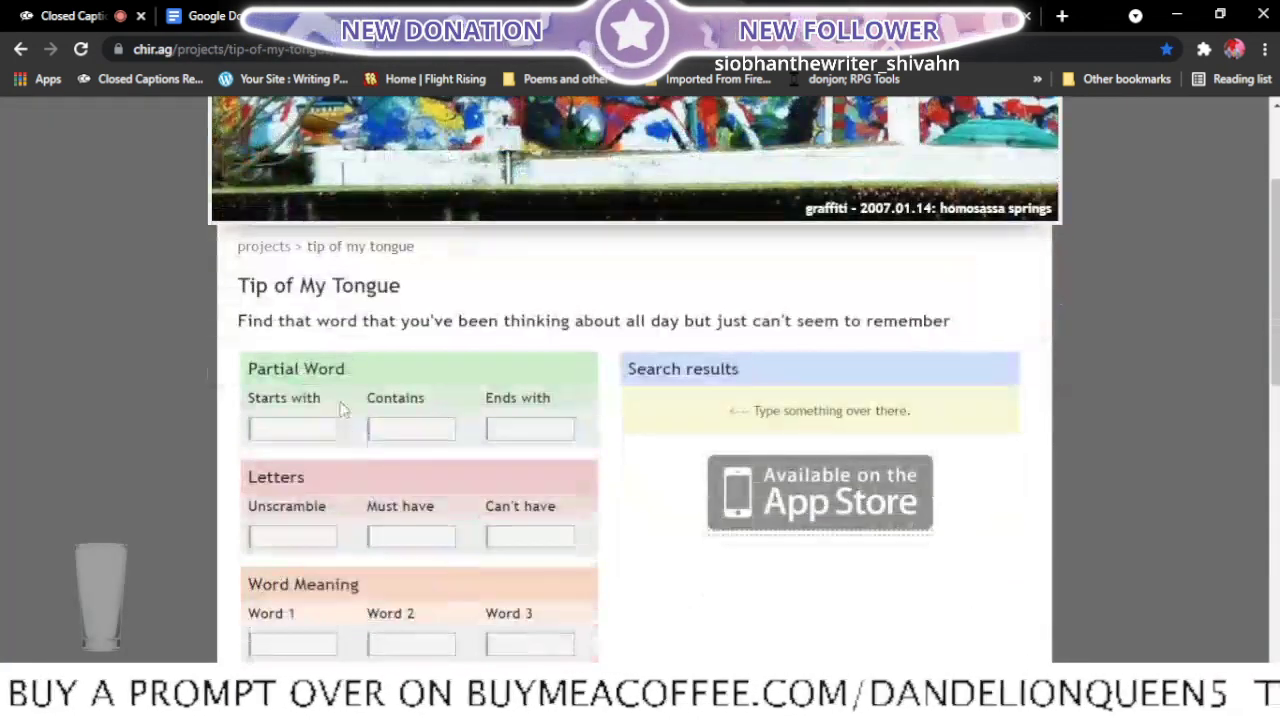
{"action": "left_click", "coordinate": [289, 428]}
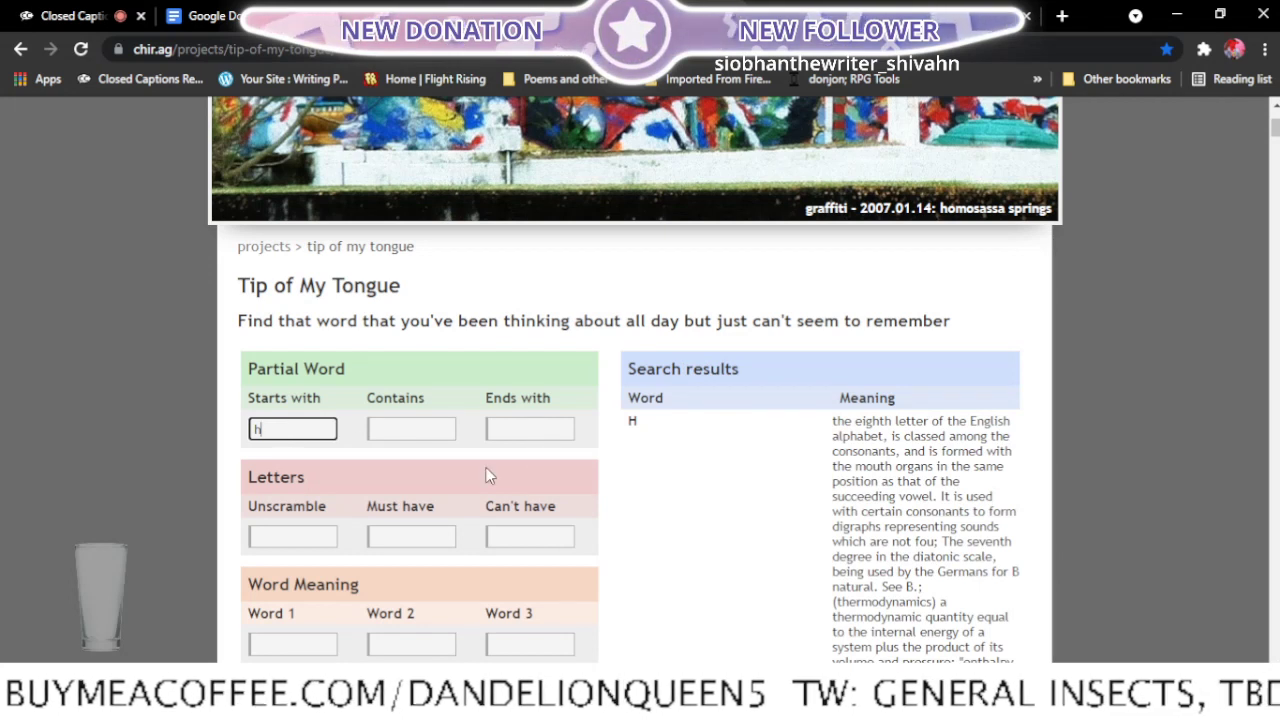
- Read through the alphabetical list of h-words and their meanings for a word that could suit the poem's opening line
{"action": "scroll", "coordinate": [486, 460], "scroll_direction": "down", "scroll_amount": 2}
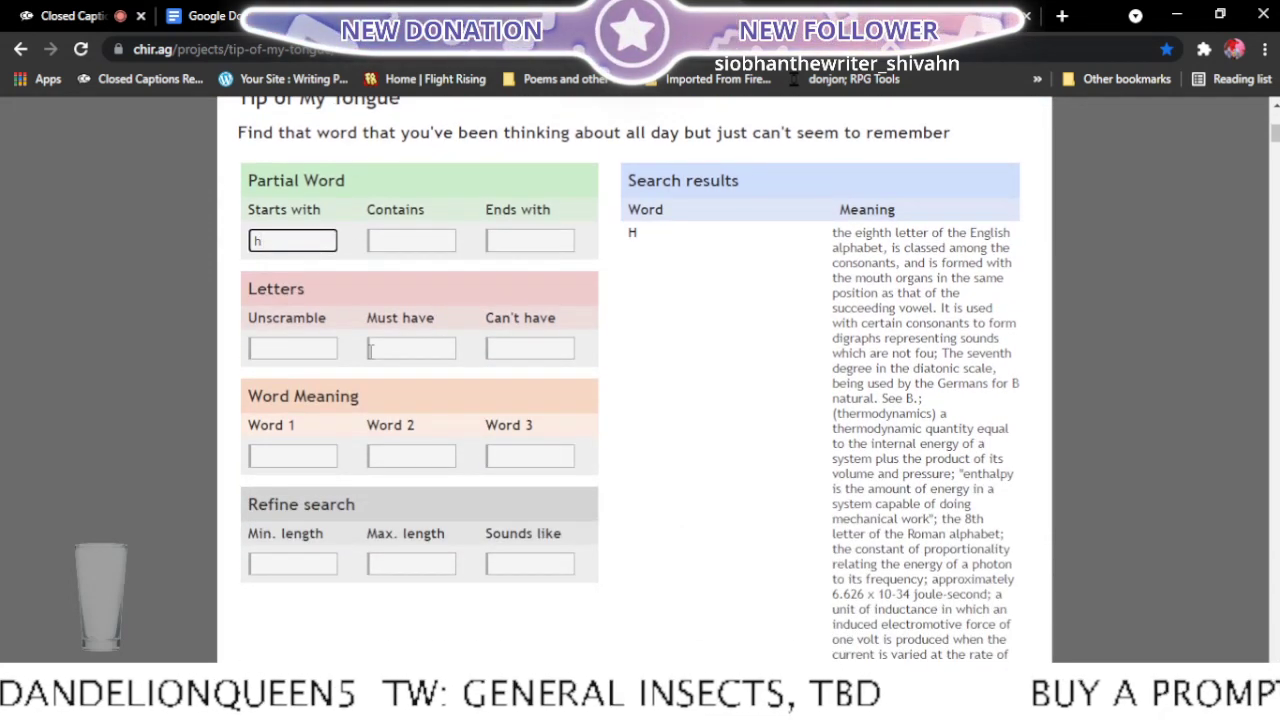
{"action": "scroll", "coordinate": [738, 471], "scroll_direction": "down", "scroll_amount": 1}
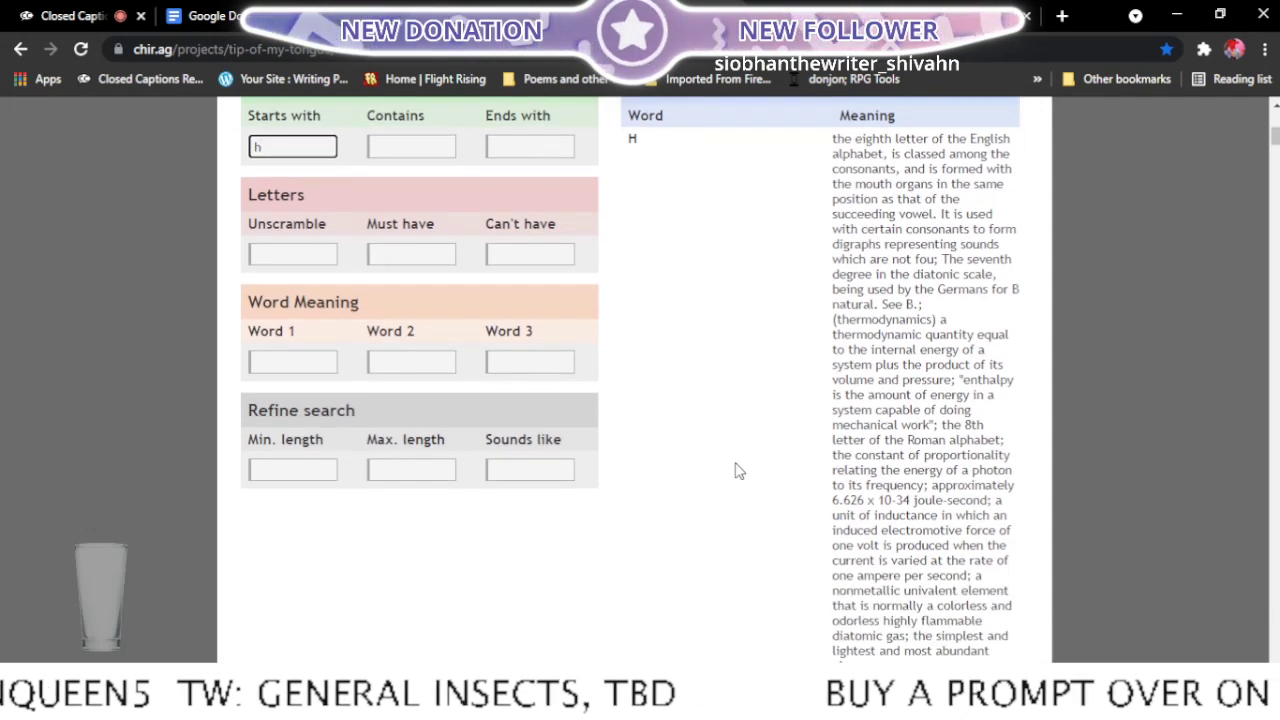
{"action": "scroll", "coordinate": [738, 471], "scroll_direction": "down", "scroll_amount": 5}
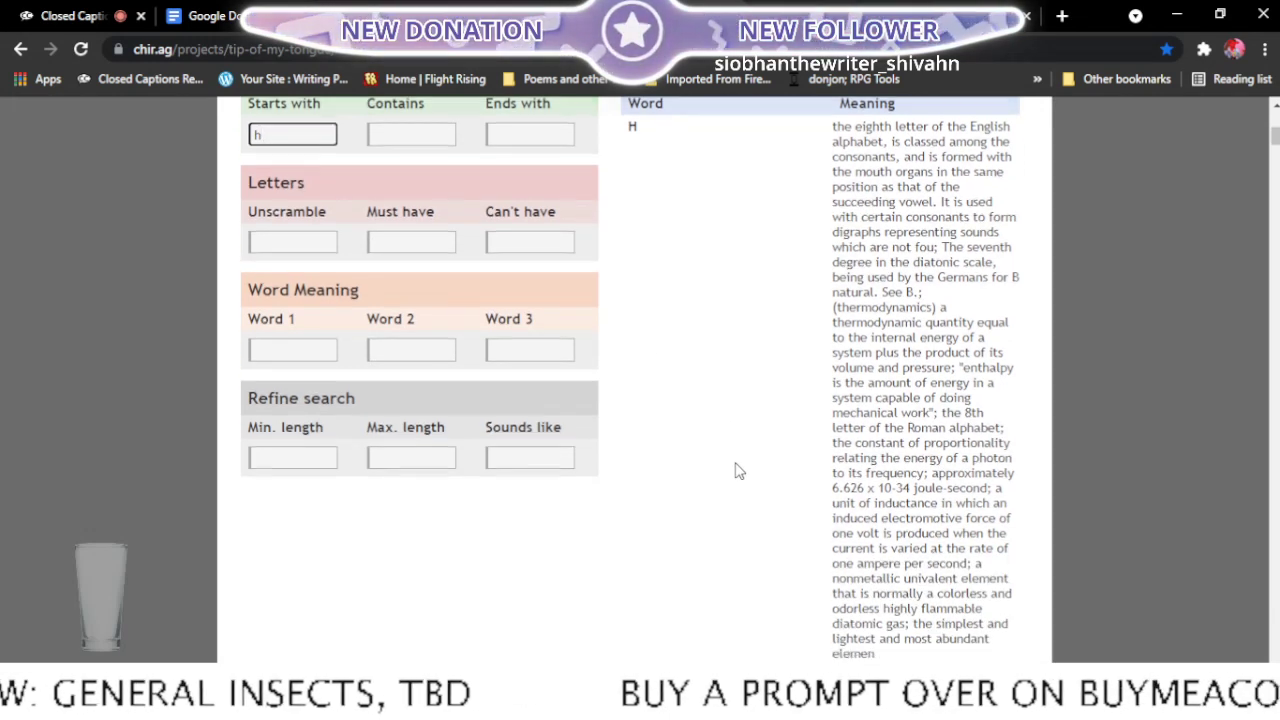
{"action": "scroll", "coordinate": [738, 471], "scroll_direction": "down", "scroll_amount": 3}
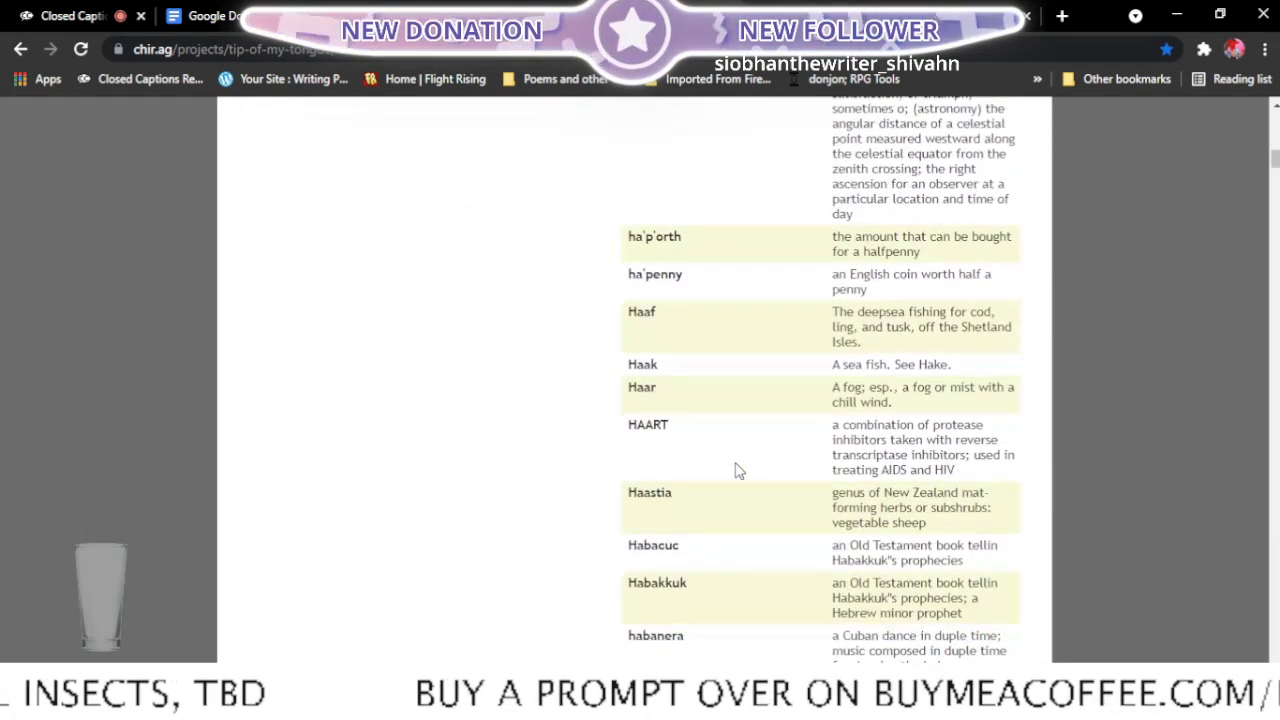
{"action": "scroll", "coordinate": [738, 471], "scroll_direction": "down", "scroll_amount": 6}
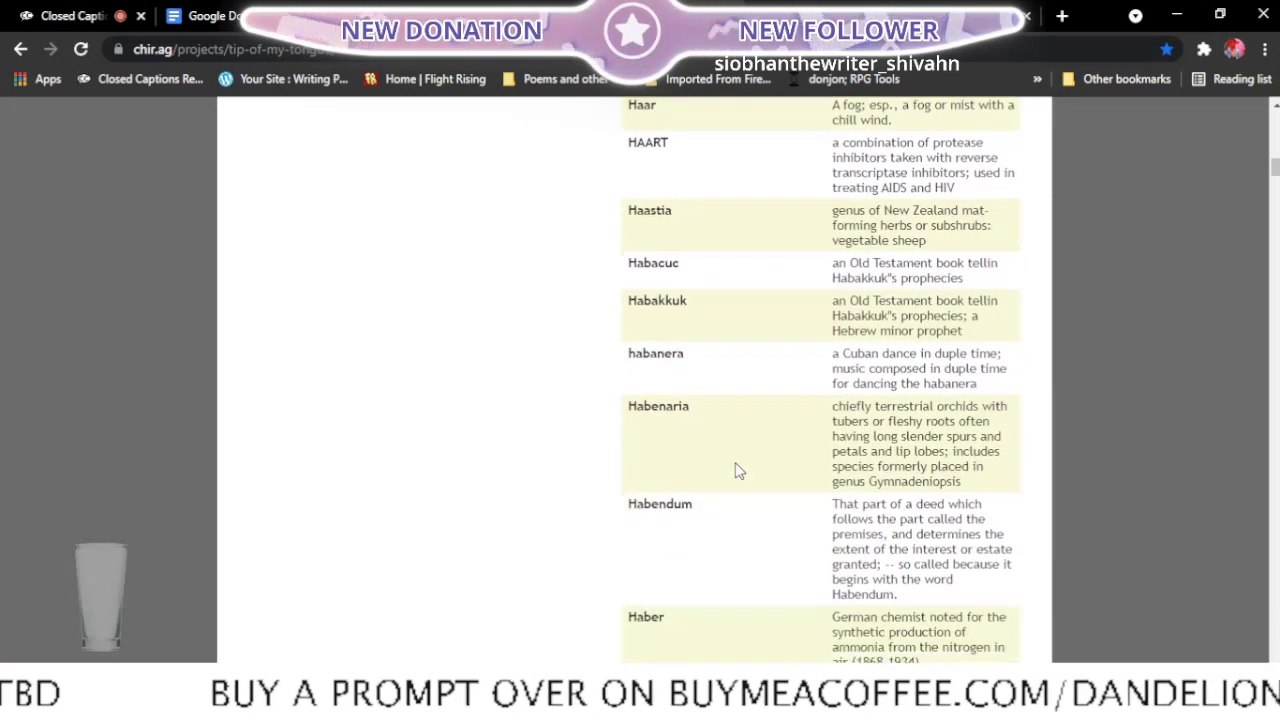
{"action": "scroll", "coordinate": [743, 469], "scroll_direction": "down", "scroll_amount": 3}
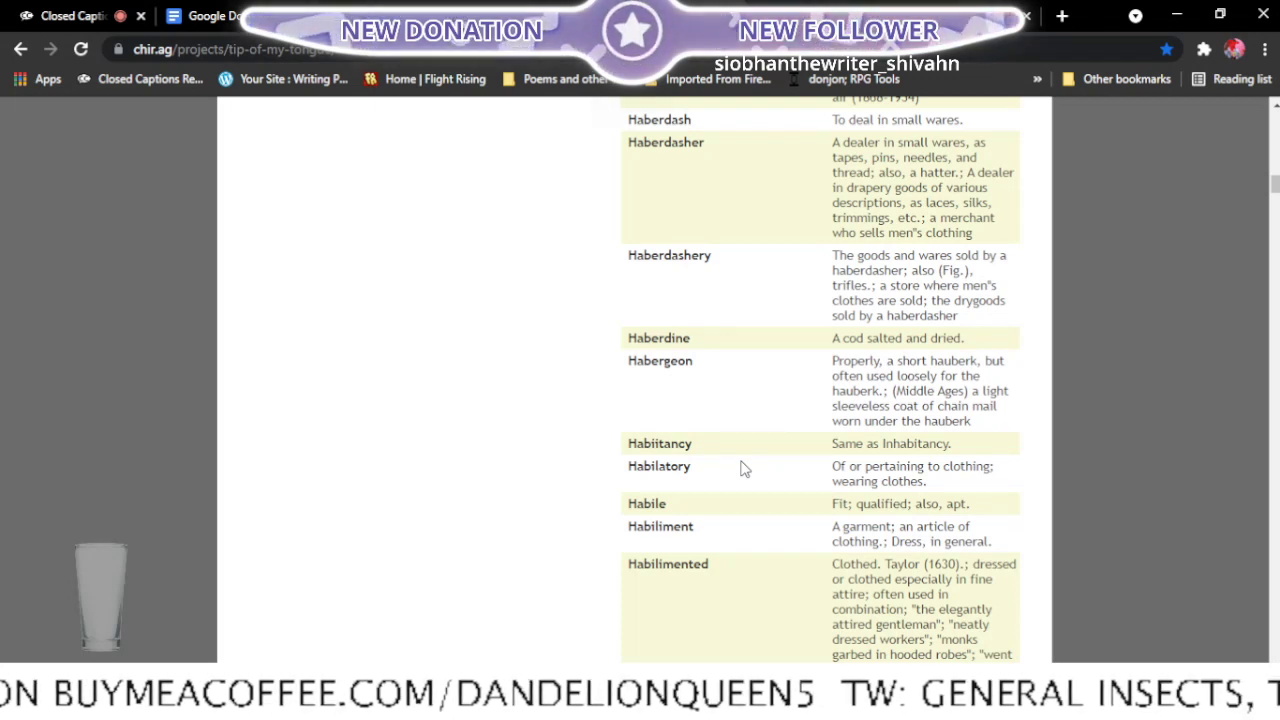
{"action": "scroll", "coordinate": [743, 469], "scroll_direction": "down", "scroll_amount": 3}
{"action": "scroll", "coordinate": [743, 469], "scroll_direction": "down", "scroll_amount": 1}
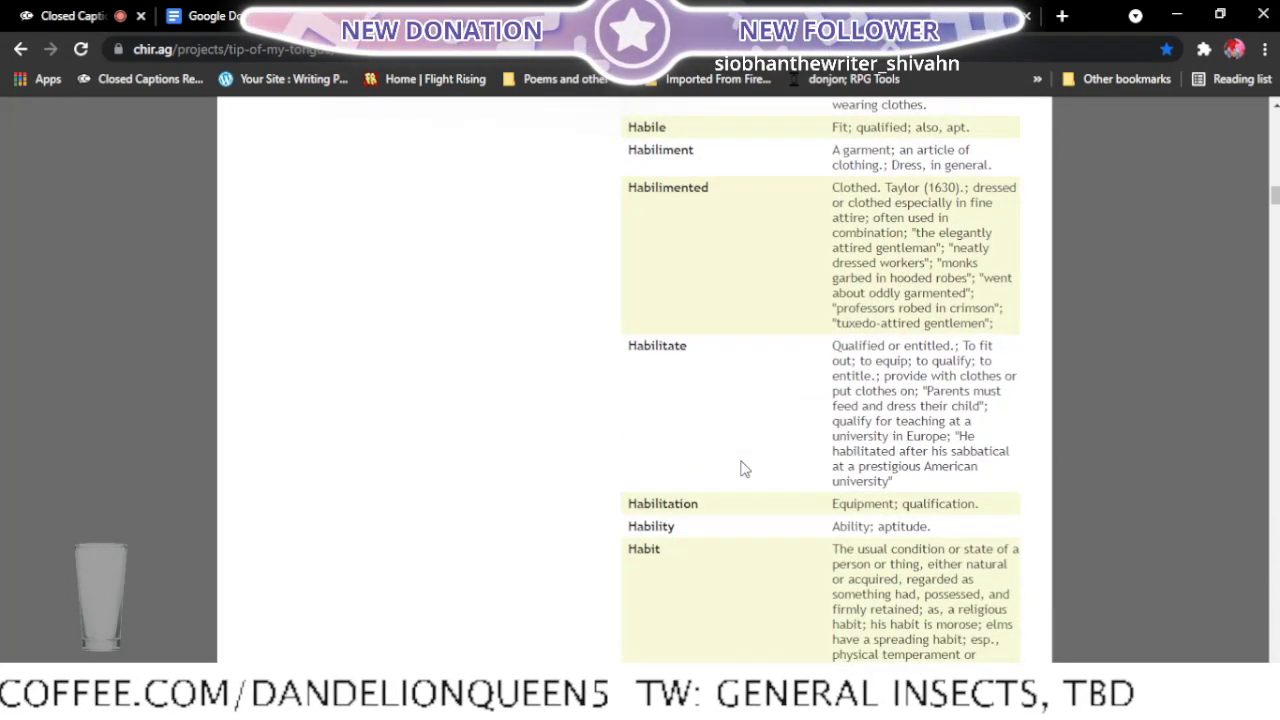
{"action": "scroll", "coordinate": [743, 469], "scroll_direction": "down", "scroll_amount": 5}
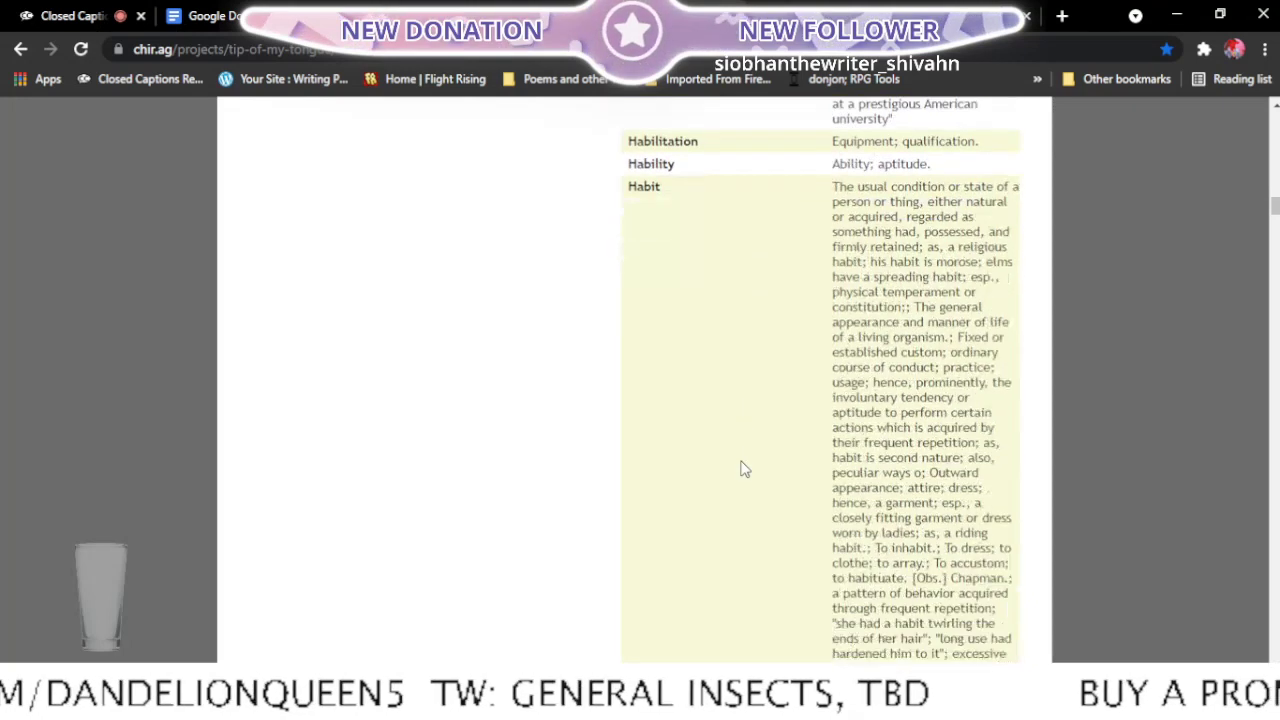
{"action": "scroll", "coordinate": [743, 469], "scroll_direction": "down", "scroll_amount": 4}
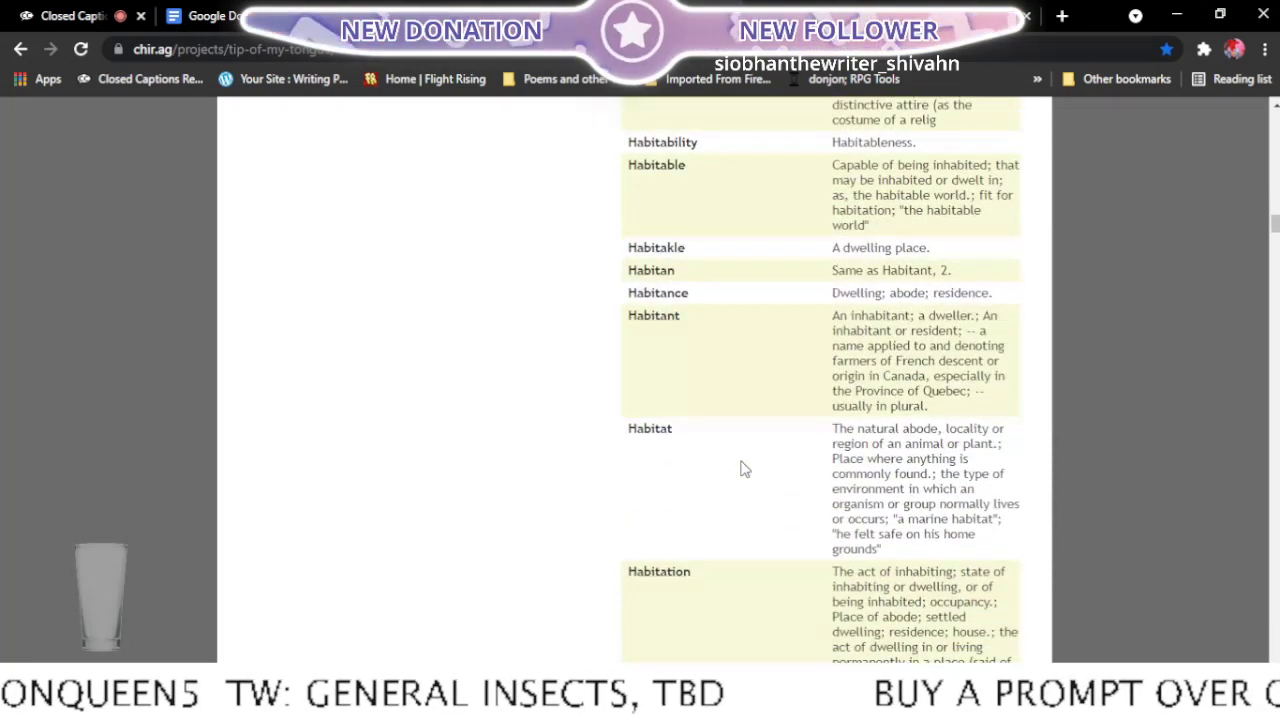
{"action": "scroll", "coordinate": [743, 469], "scroll_direction": "down", "scroll_amount": 7}
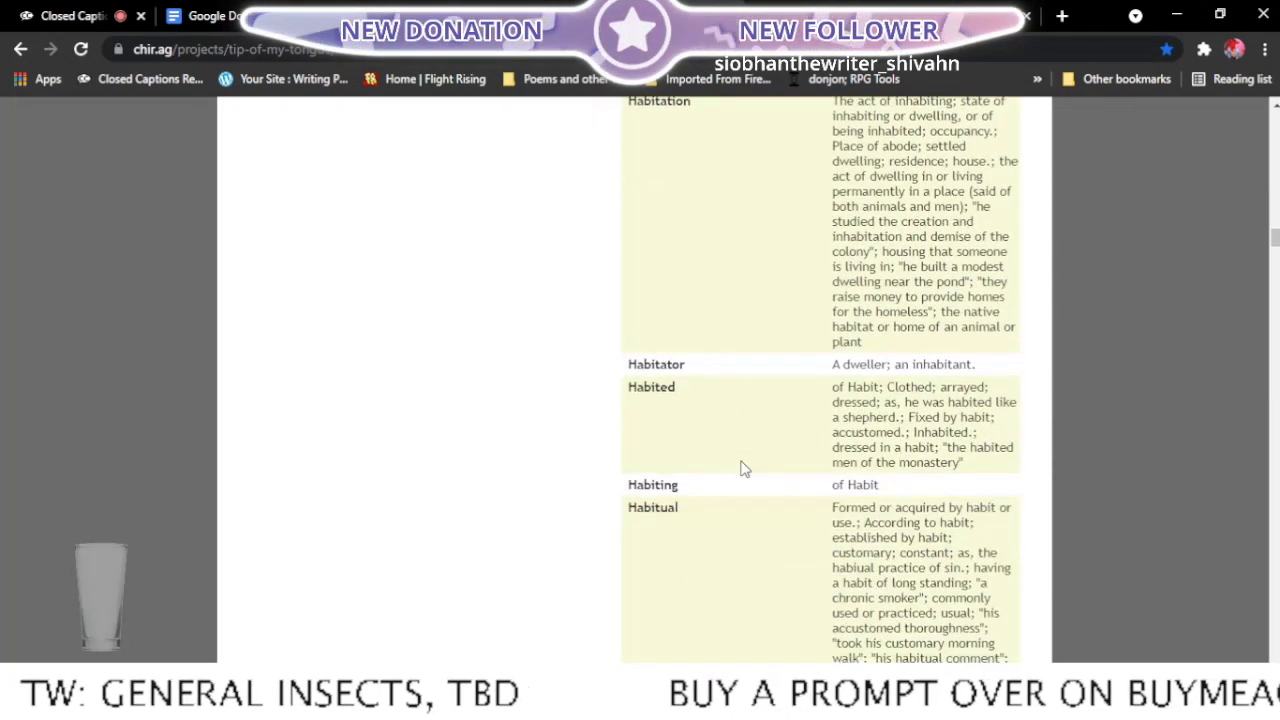
{"action": "scroll", "coordinate": [743, 469], "scroll_direction": "down", "scroll_amount": 1}
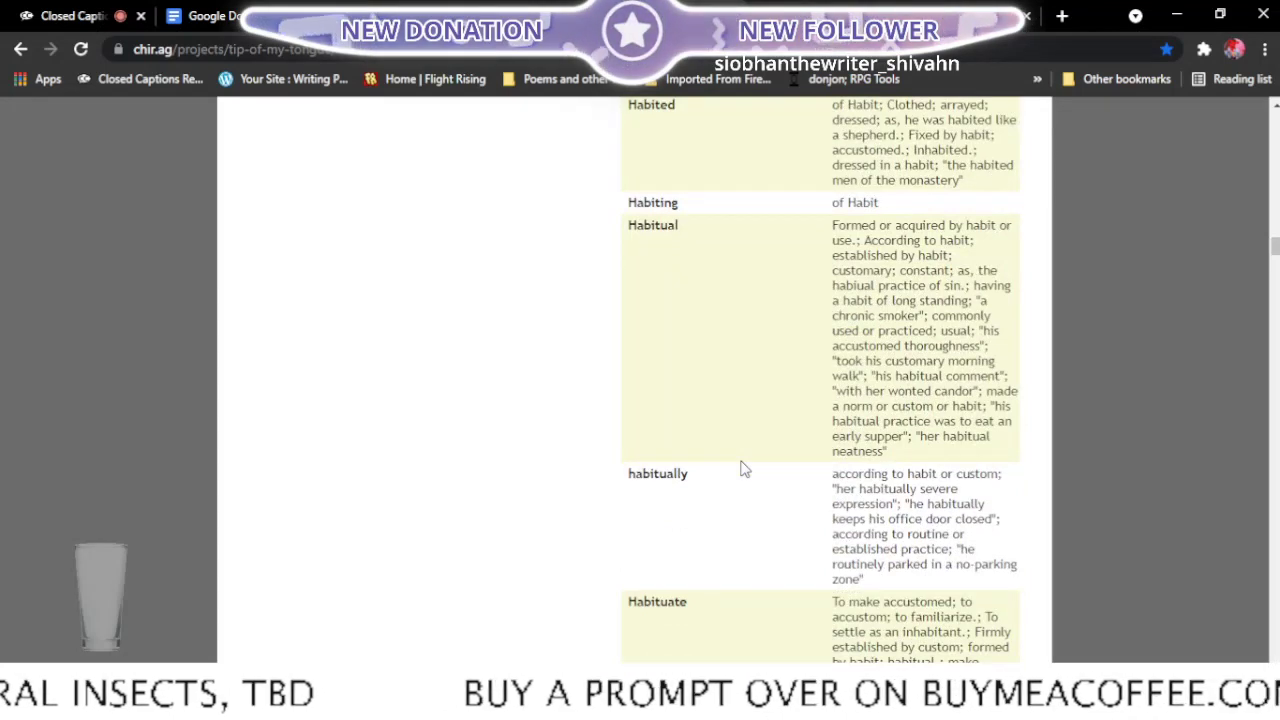
{"action": "scroll", "coordinate": [738, 470], "scroll_direction": "down", "scroll_amount": 3}
{"action": "scroll", "coordinate": [734, 467], "scroll_direction": "down", "scroll_amount": 3}
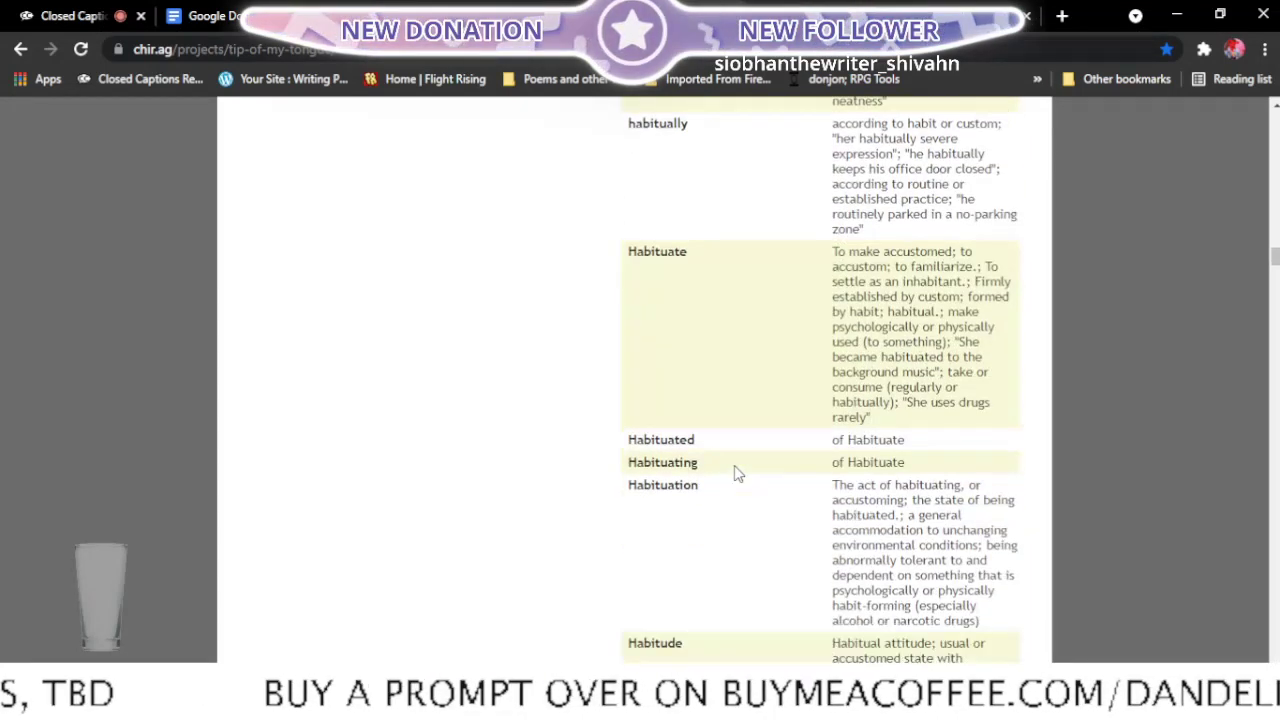
{"action": "scroll", "coordinate": [736, 475], "scroll_direction": "down", "scroll_amount": 1}
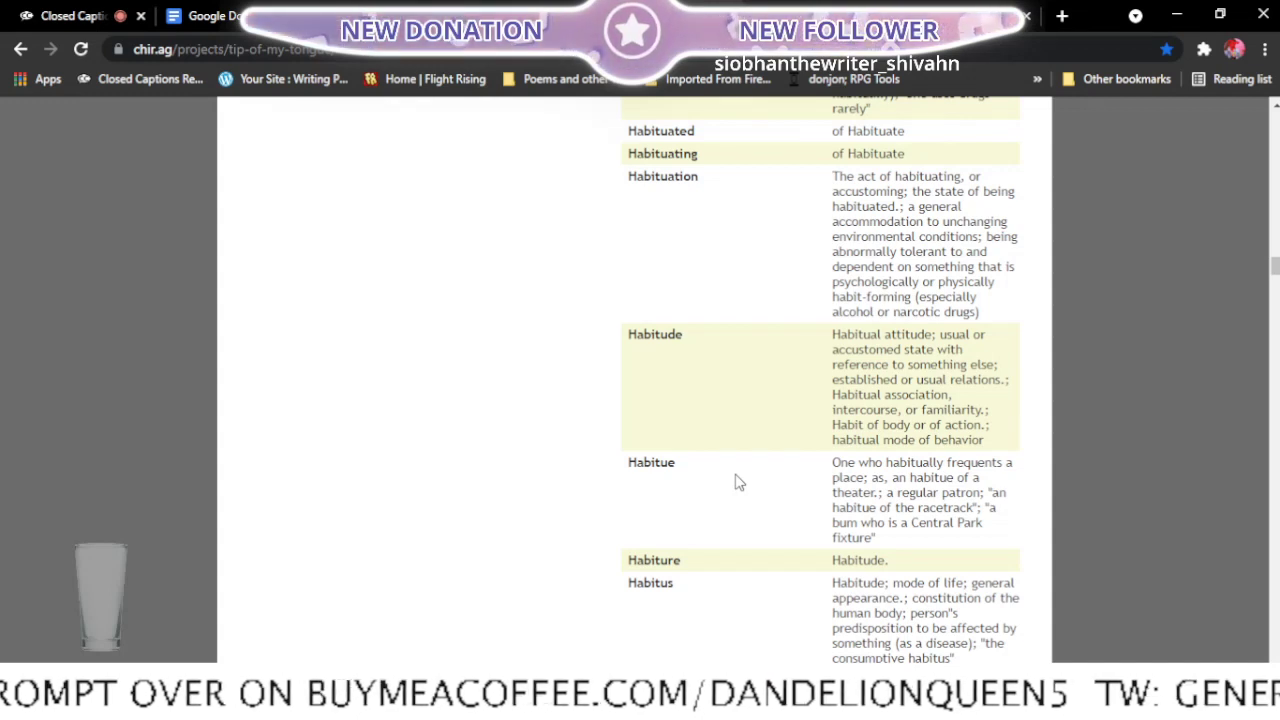
{"action": "scroll", "coordinate": [736, 482], "scroll_direction": "down", "scroll_amount": 2}
{"action": "scroll", "coordinate": [735, 482], "scroll_direction": "down", "scroll_amount": 1}
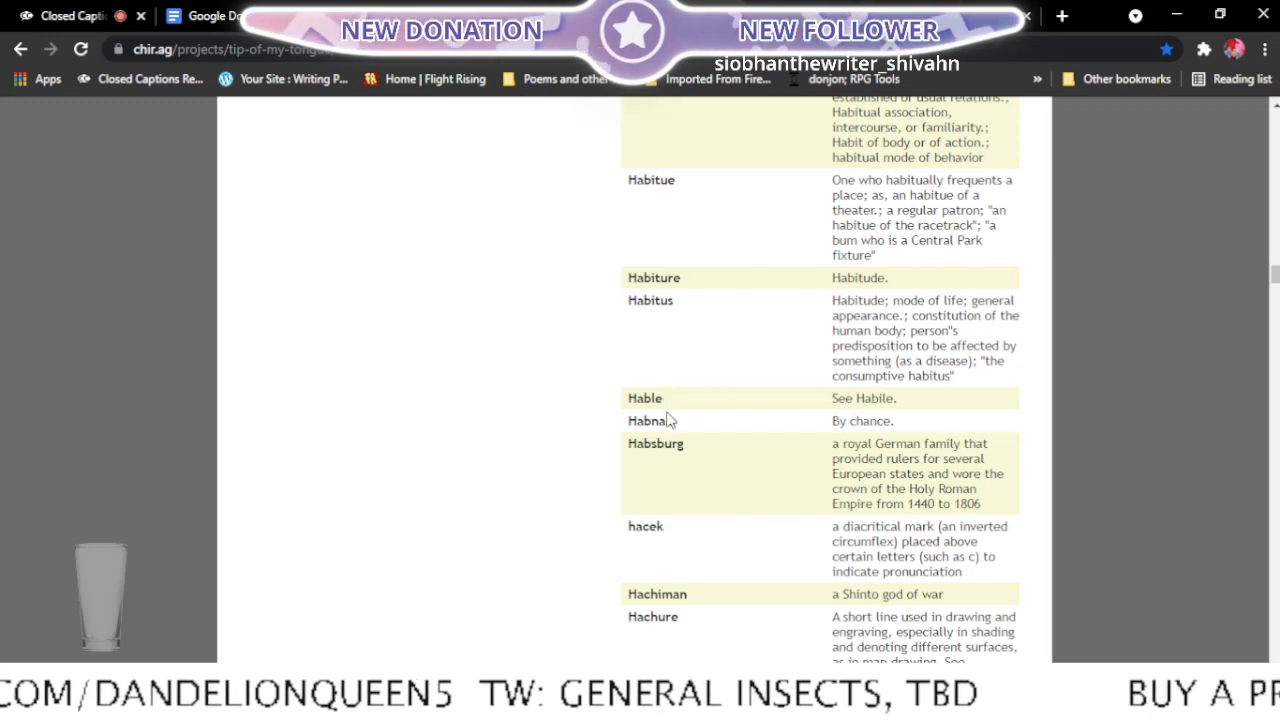
{"action": "scroll", "coordinate": [670, 420], "scroll_direction": "down", "scroll_amount": 2}
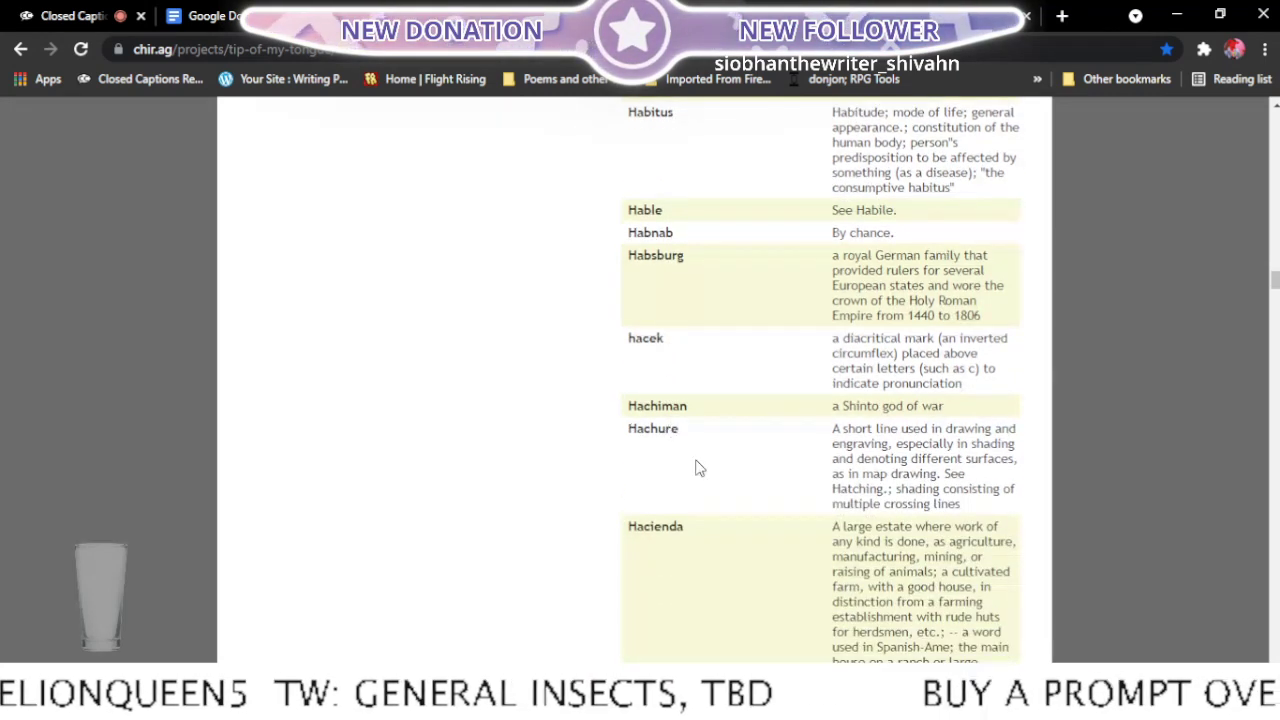
{"action": "scroll", "coordinate": [694, 466], "scroll_direction": "down", "scroll_amount": 3}
{"action": "scroll", "coordinate": [703, 468], "scroll_direction": "down", "scroll_amount": 8}
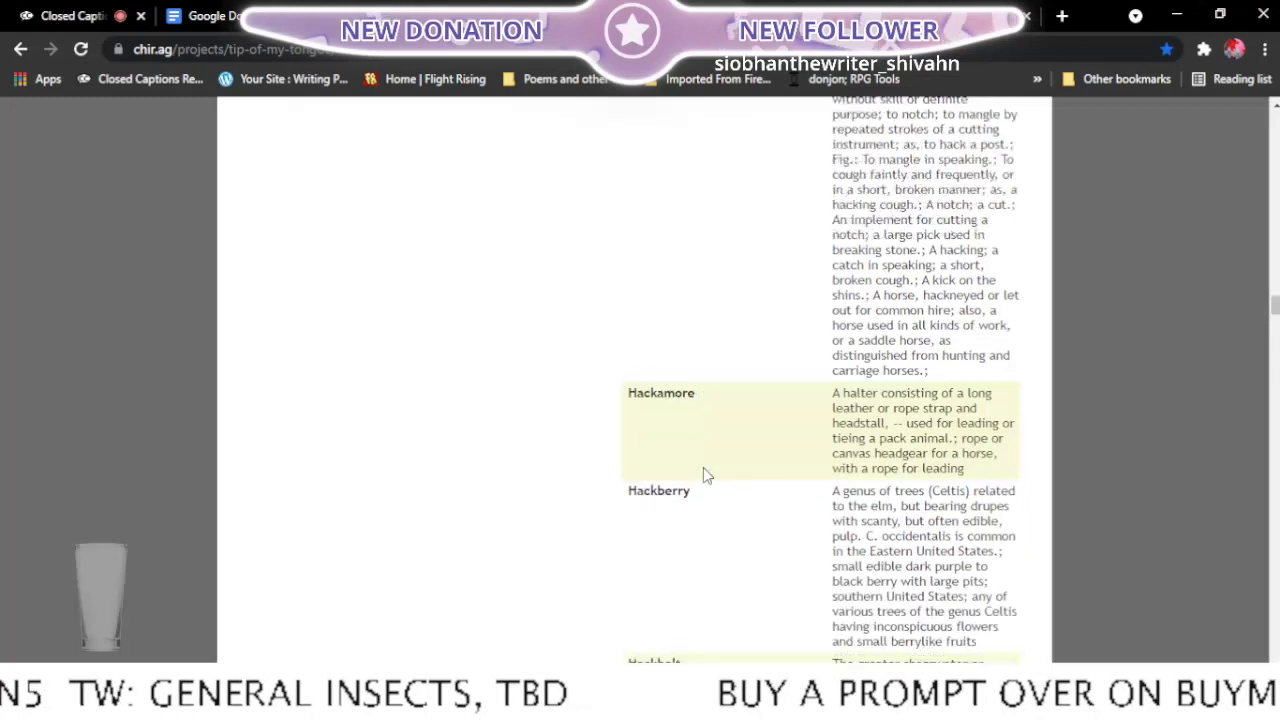
{"action": "scroll", "coordinate": [703, 468], "scroll_direction": "down", "scroll_amount": 4}
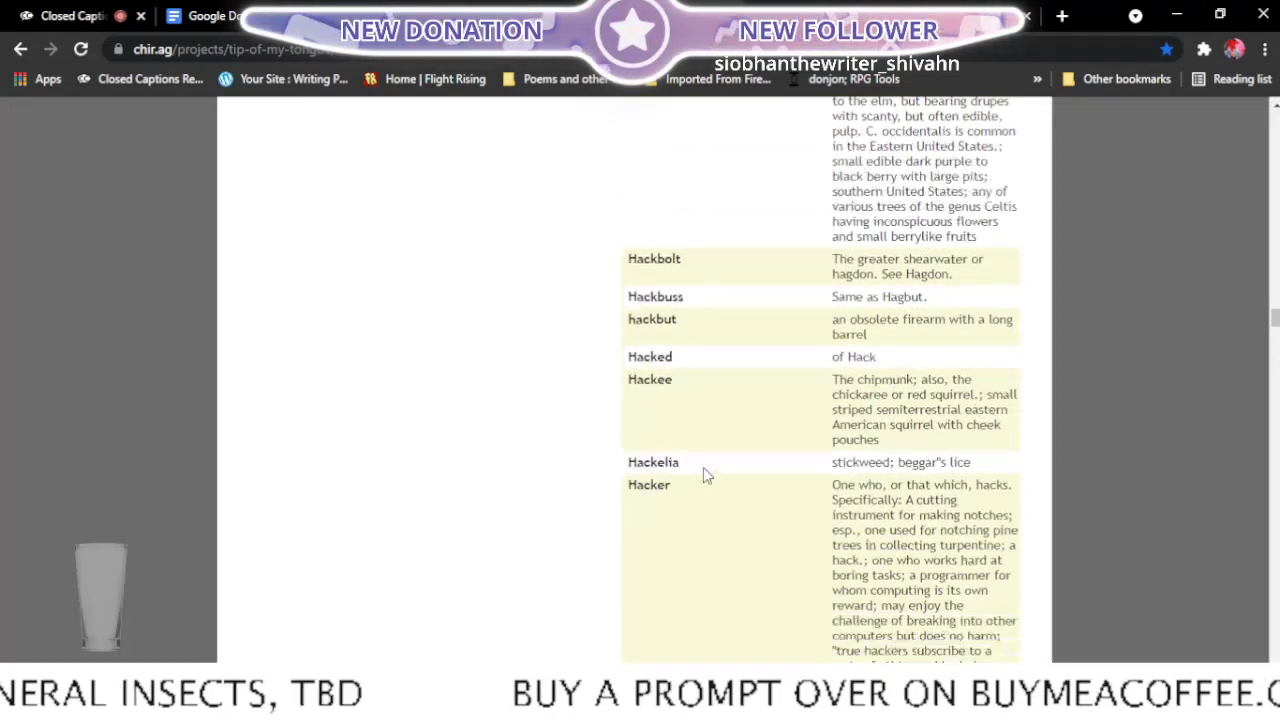
{"action": "scroll", "coordinate": [703, 475], "scroll_direction": "down", "scroll_amount": 3}
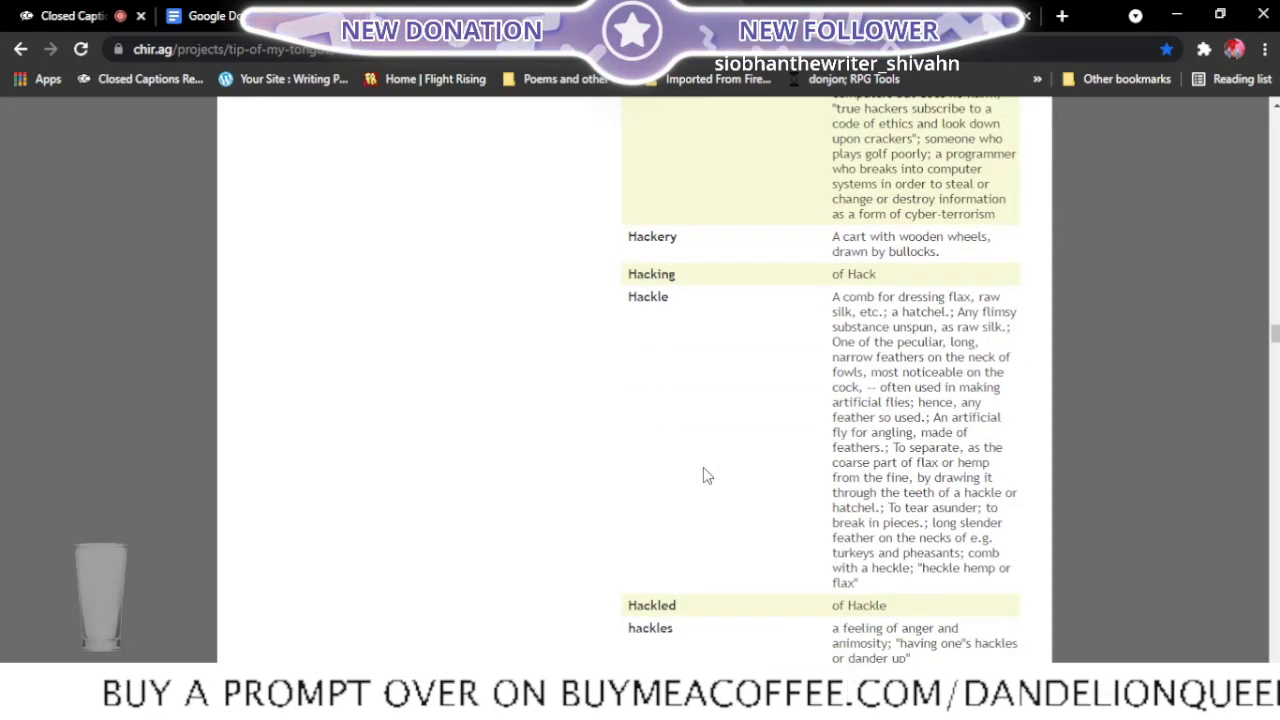
{"action": "scroll", "coordinate": [703, 475], "scroll_direction": "down", "scroll_amount": 2}
{"action": "scroll", "coordinate": [703, 475], "scroll_direction": "down", "scroll_amount": 2}
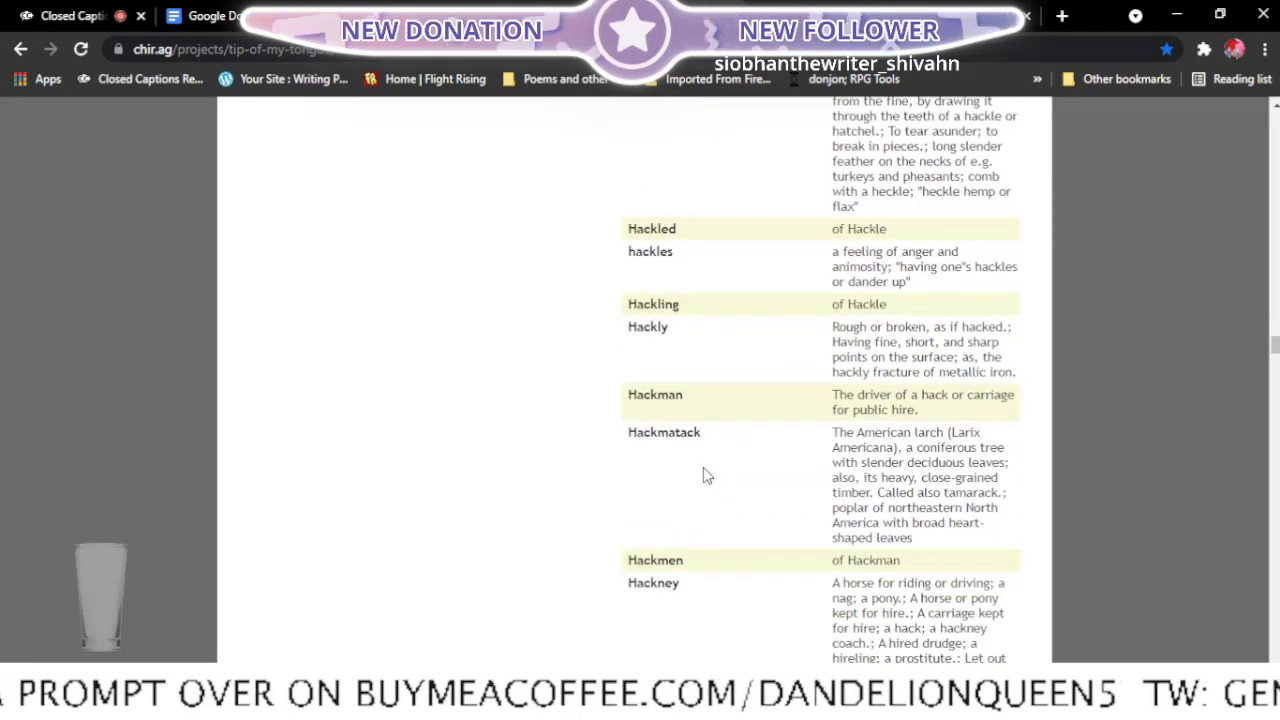
{"action": "scroll", "coordinate": [703, 467], "scroll_direction": "down", "scroll_amount": 5}
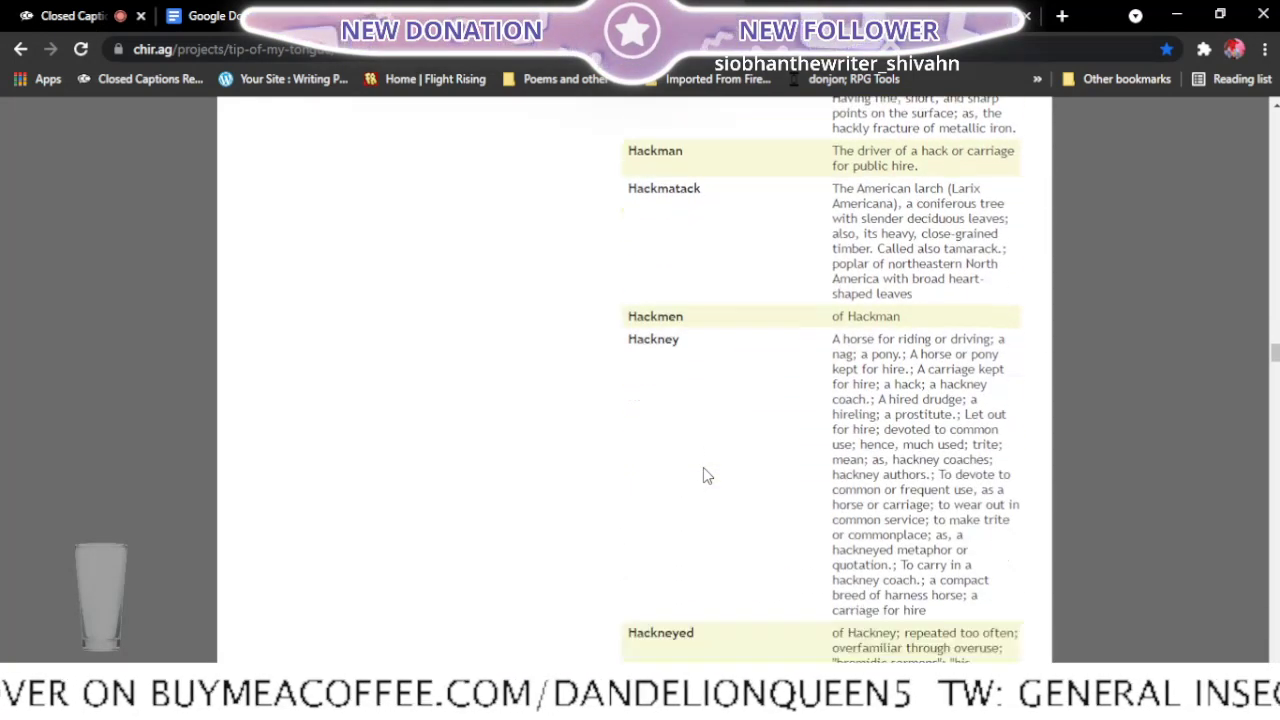
{"action": "scroll", "coordinate": [703, 467], "scroll_direction": "down", "scroll_amount": 2}
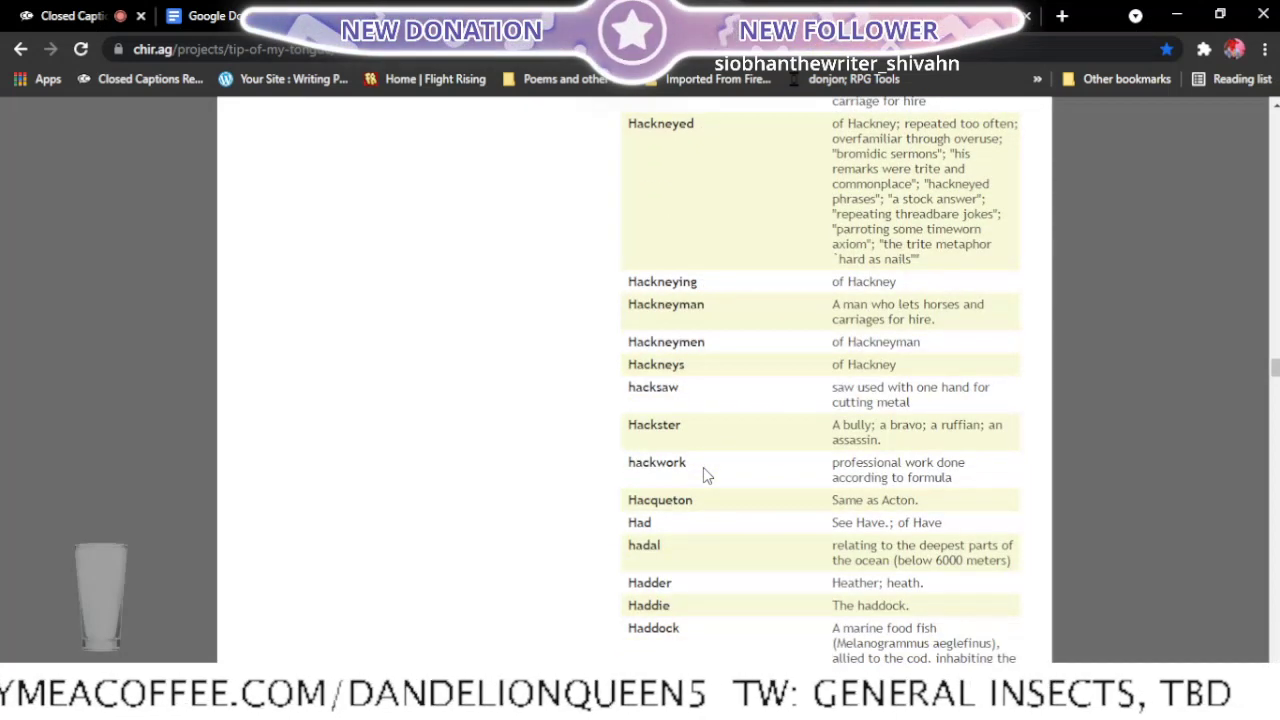
{"action": "scroll", "coordinate": [703, 475], "scroll_direction": "down", "scroll_amount": 2}
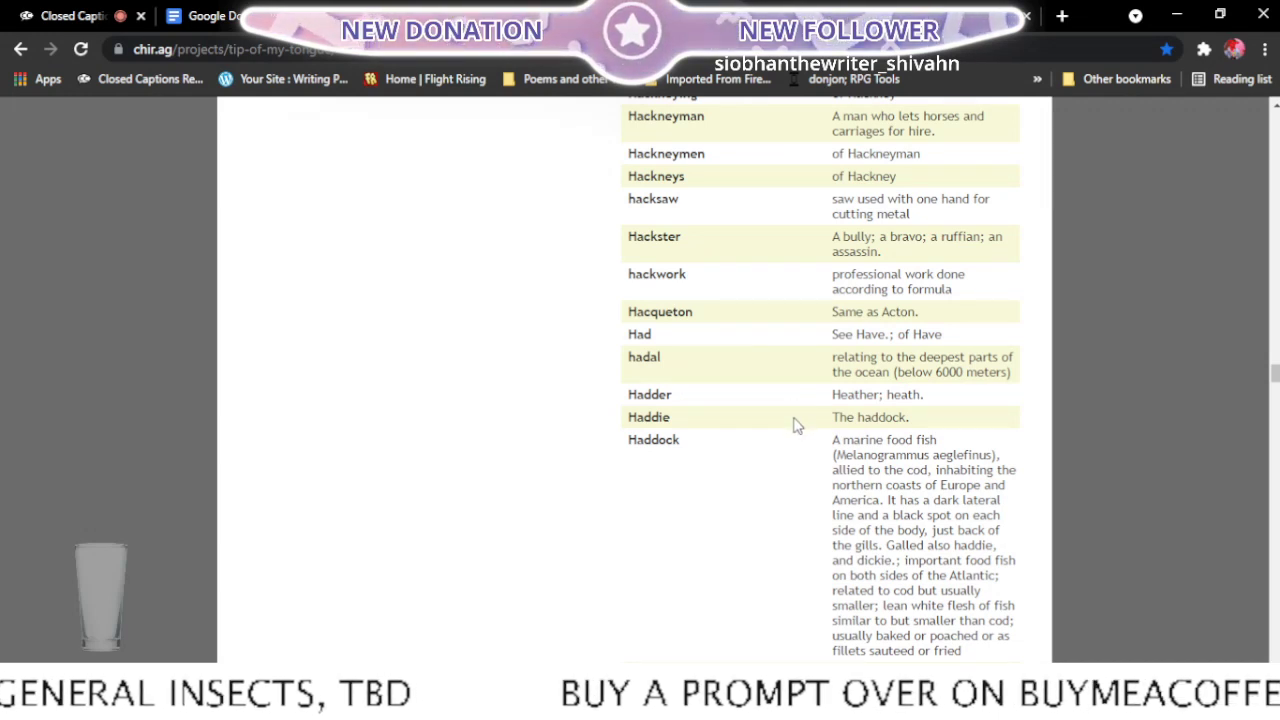
{"action": "scroll", "coordinate": [797, 427], "scroll_direction": "down", "scroll_amount": 2}
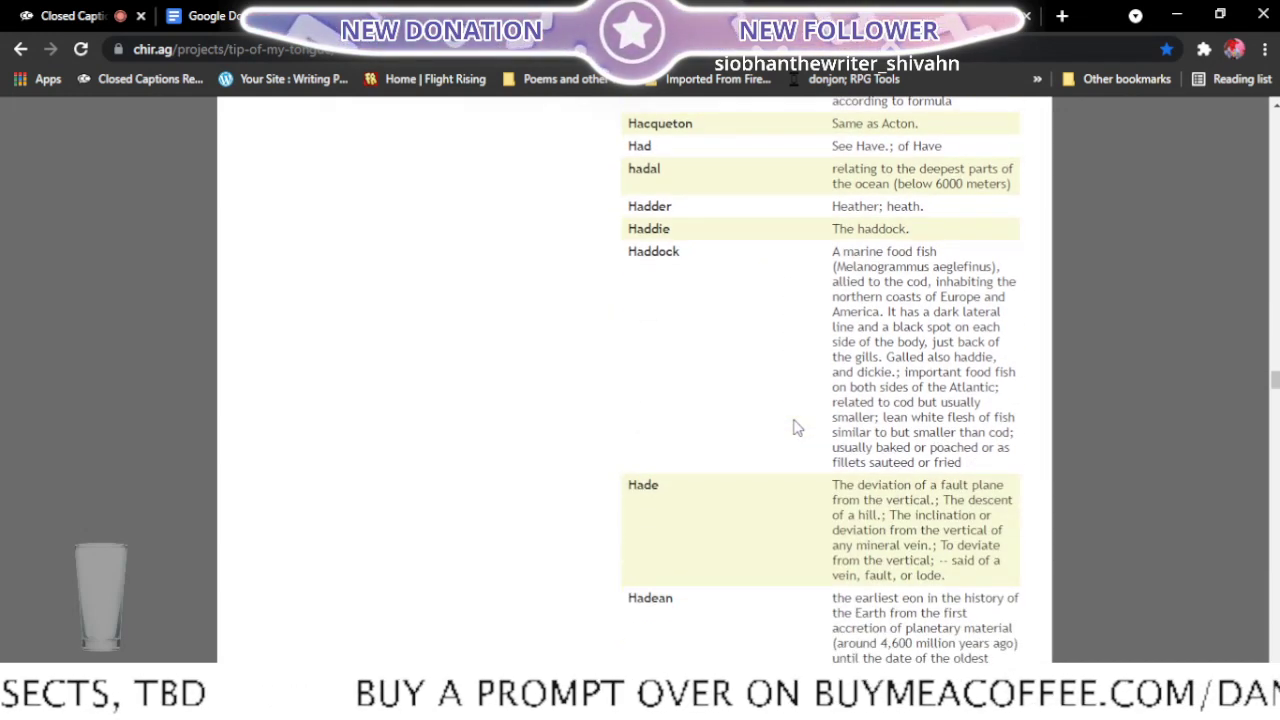
{"action": "scroll", "coordinate": [797, 427], "scroll_direction": "down", "scroll_amount": 2}
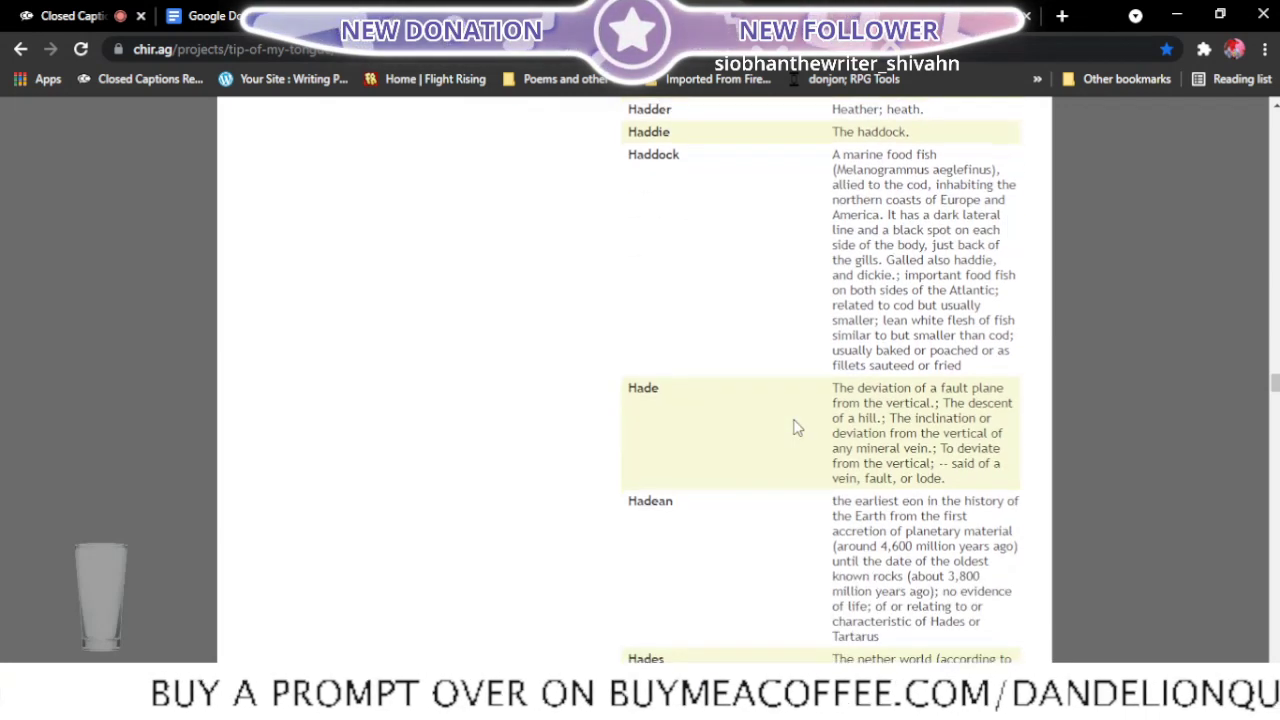
{"action": "scroll", "coordinate": [797, 427], "scroll_direction": "down", "scroll_amount": 2}
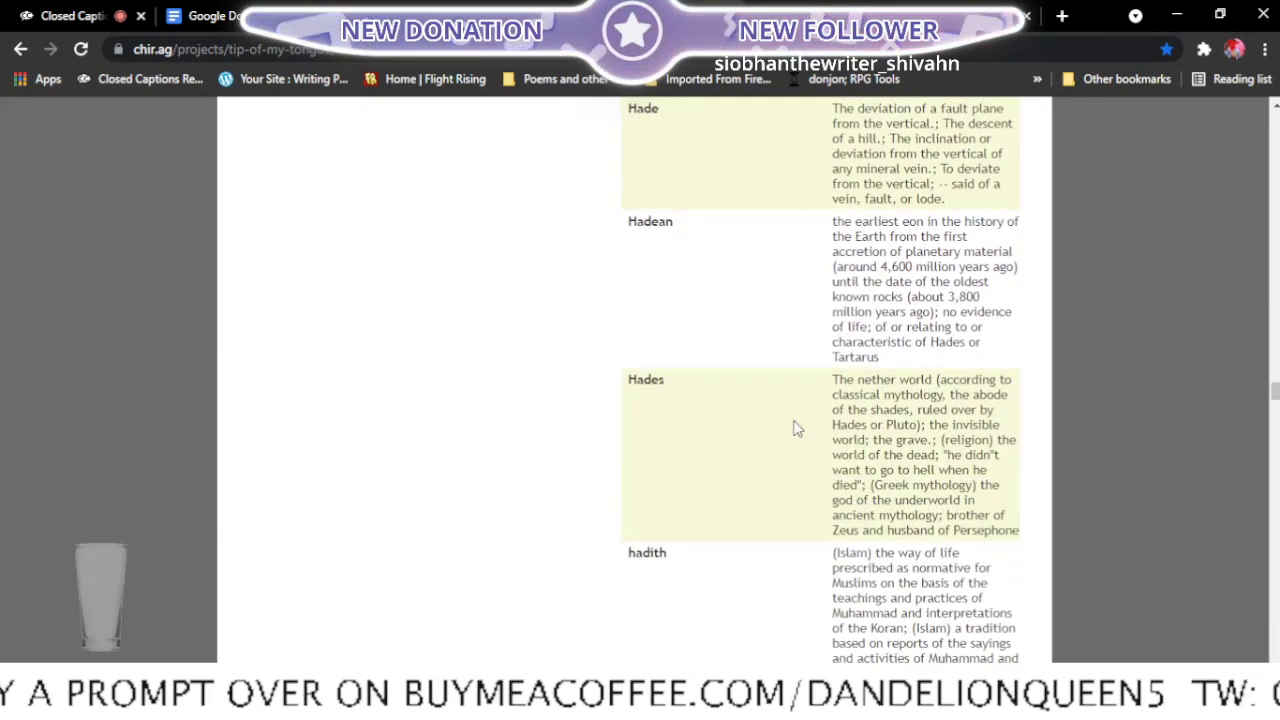
{"action": "scroll", "coordinate": [806, 555], "scroll_direction": "down", "scroll_amount": 3}
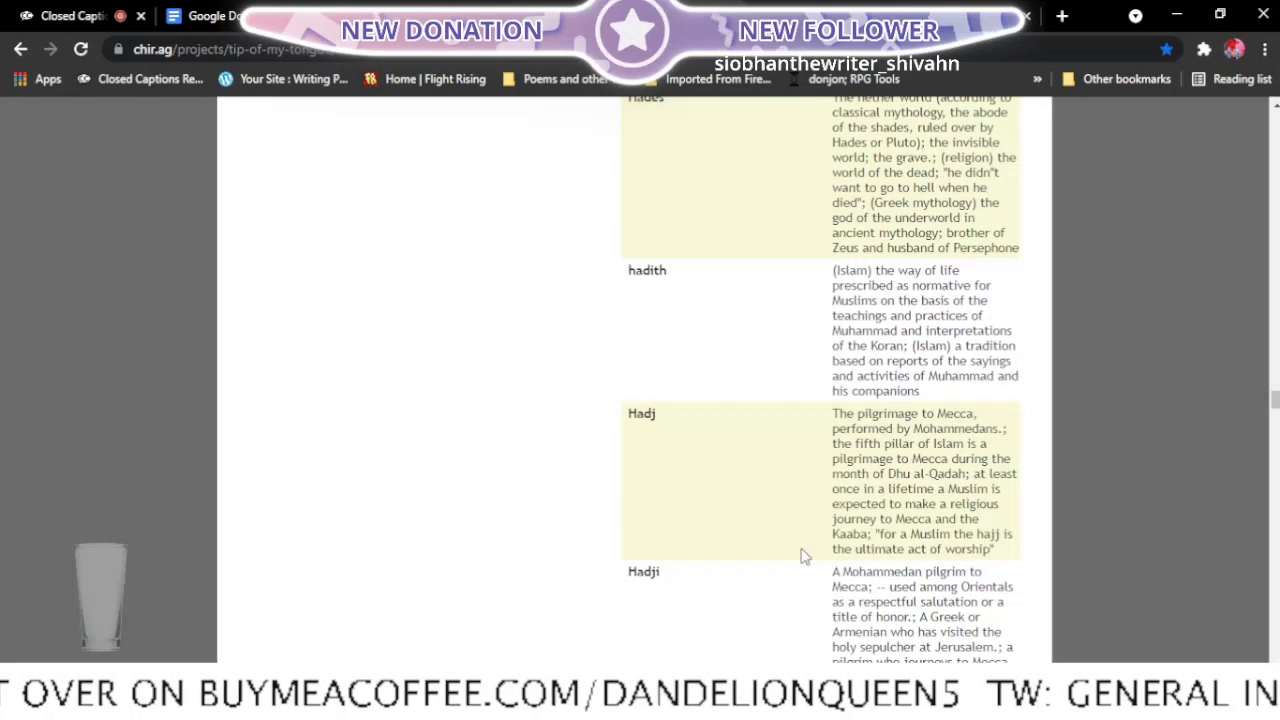
{"action": "scroll", "coordinate": [803, 556], "scroll_direction": "down", "scroll_amount": 4}
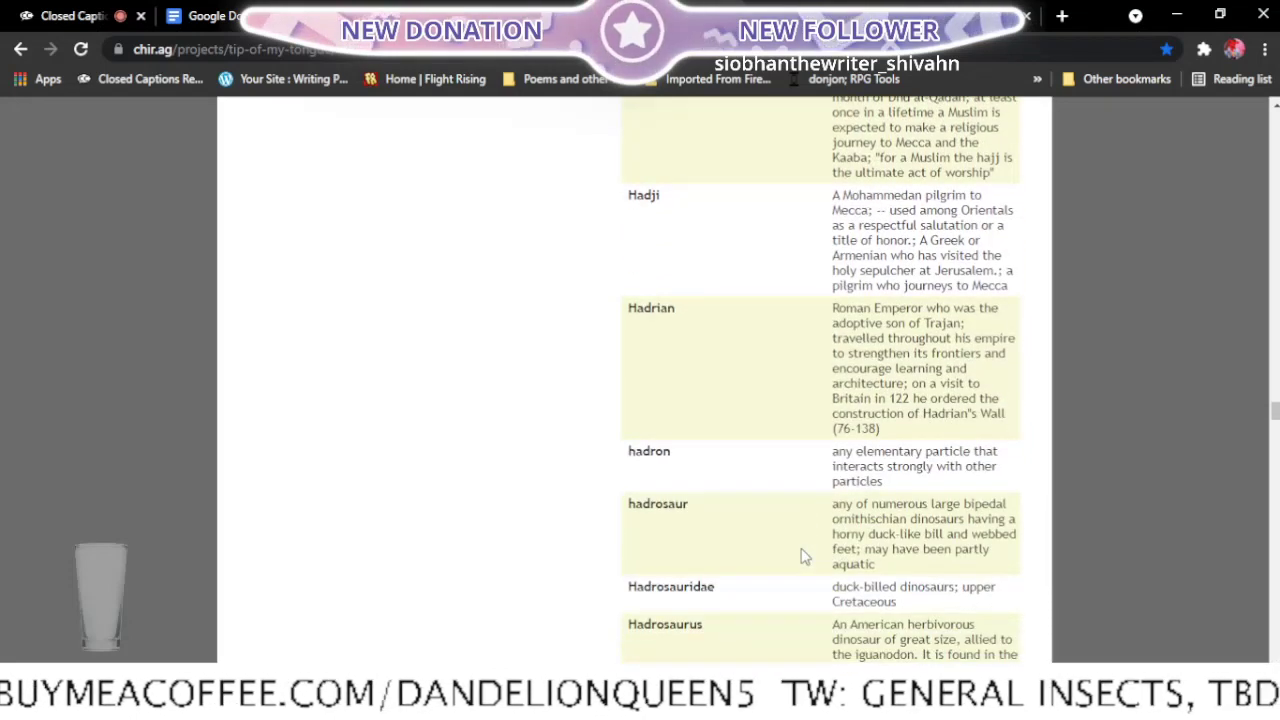
{"action": "scroll", "coordinate": [803, 556], "scroll_direction": "down", "scroll_amount": 3}
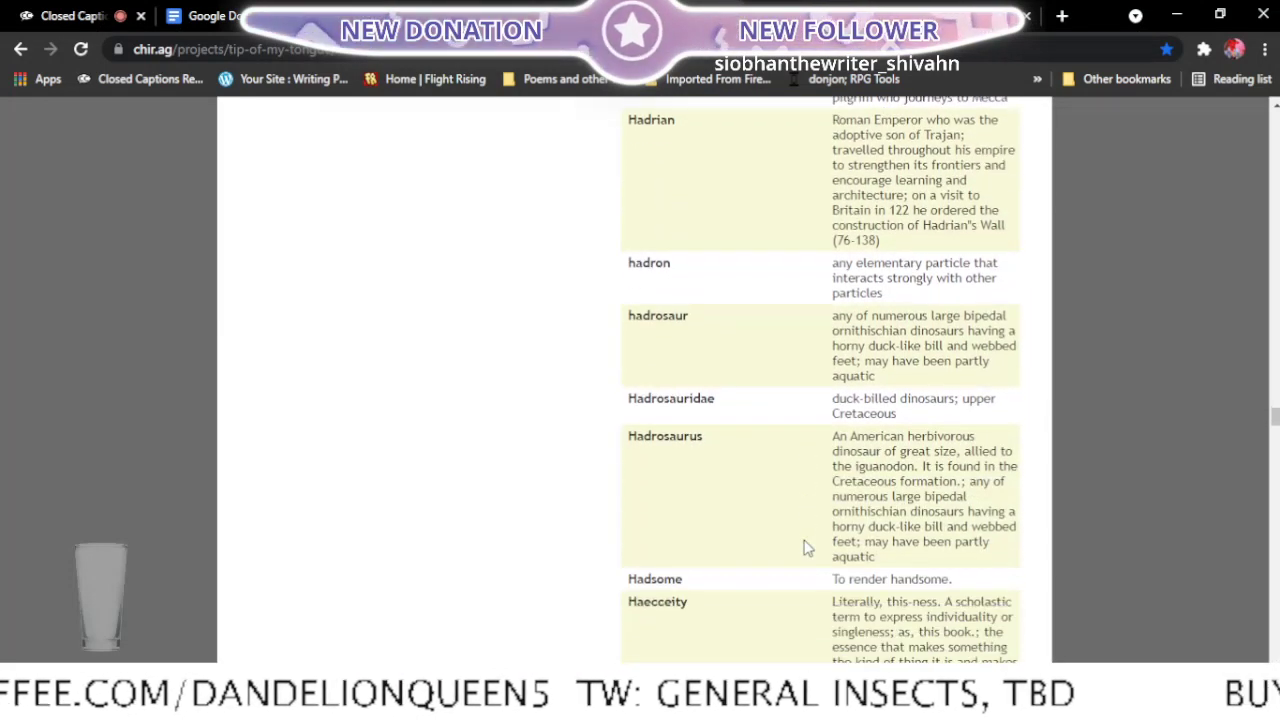
{"action": "scroll", "coordinate": [808, 548], "scroll_direction": "down", "scroll_amount": 3}
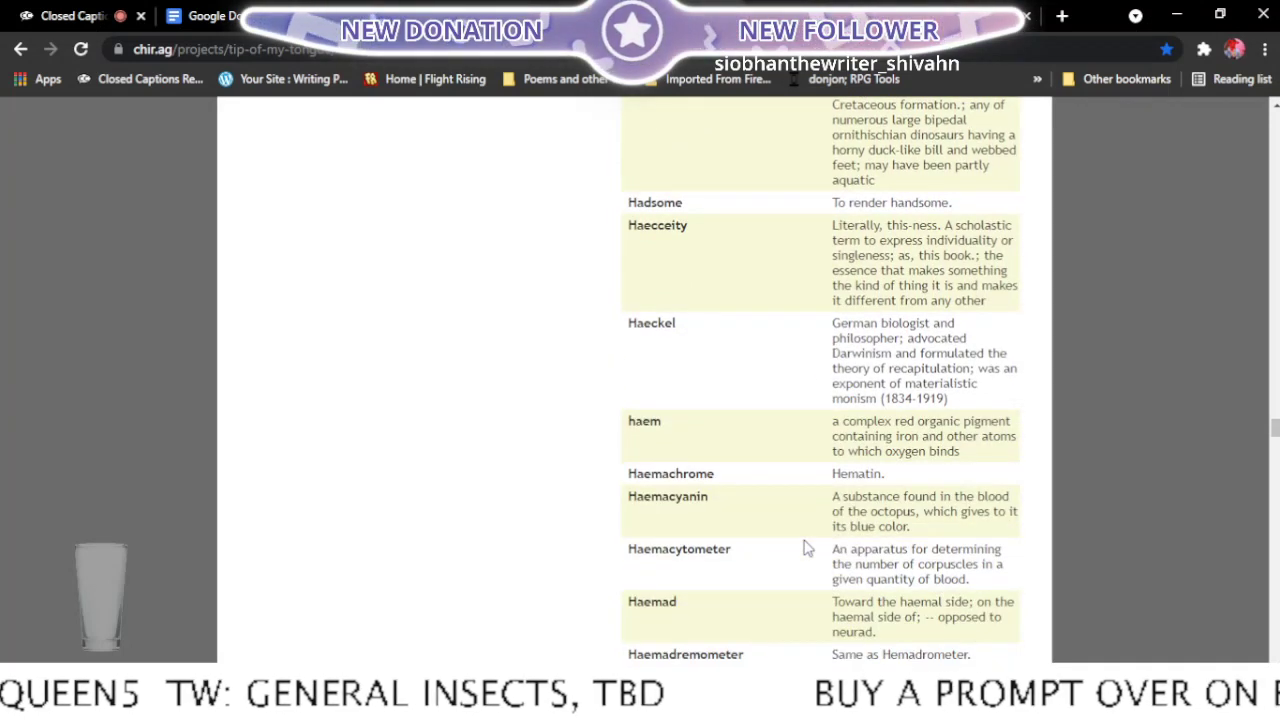
{"action": "scroll", "coordinate": [808, 548], "scroll_direction": "down", "scroll_amount": 4}
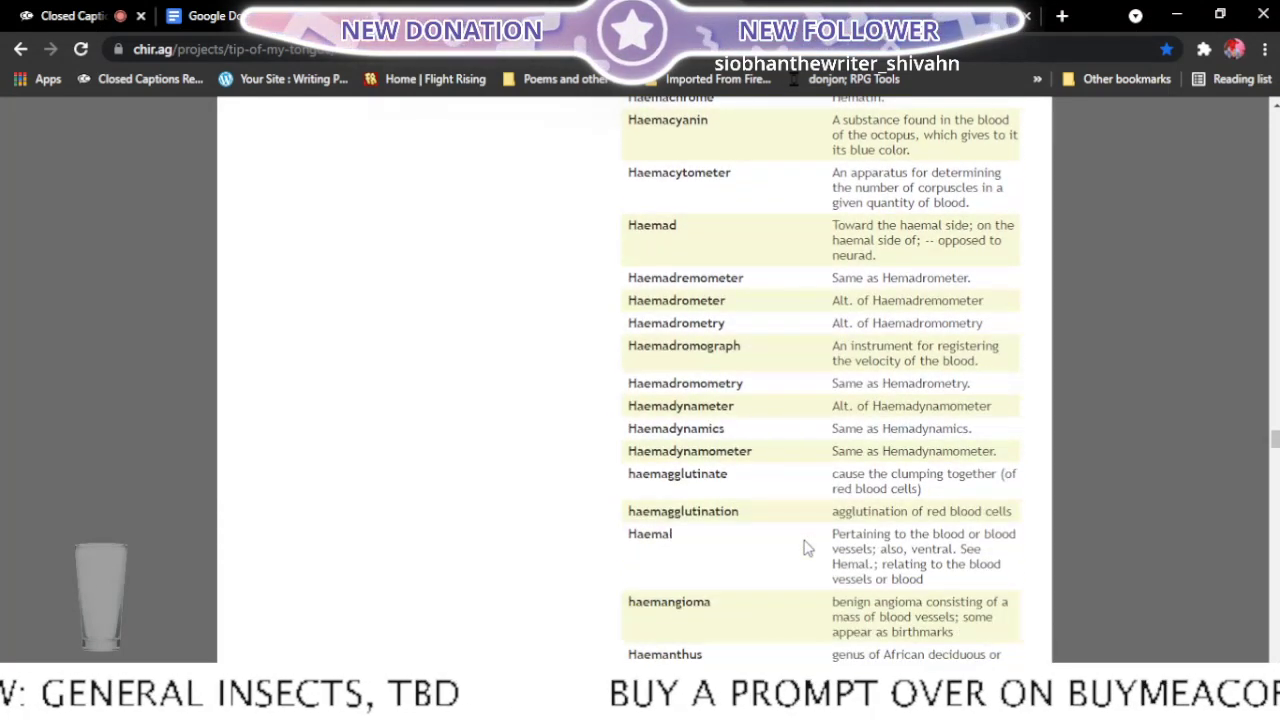
{"action": "scroll", "coordinate": [808, 548], "scroll_direction": "down", "scroll_amount": 2}
{"action": "scroll", "coordinate": [808, 548], "scroll_direction": "down", "scroll_amount": 6}
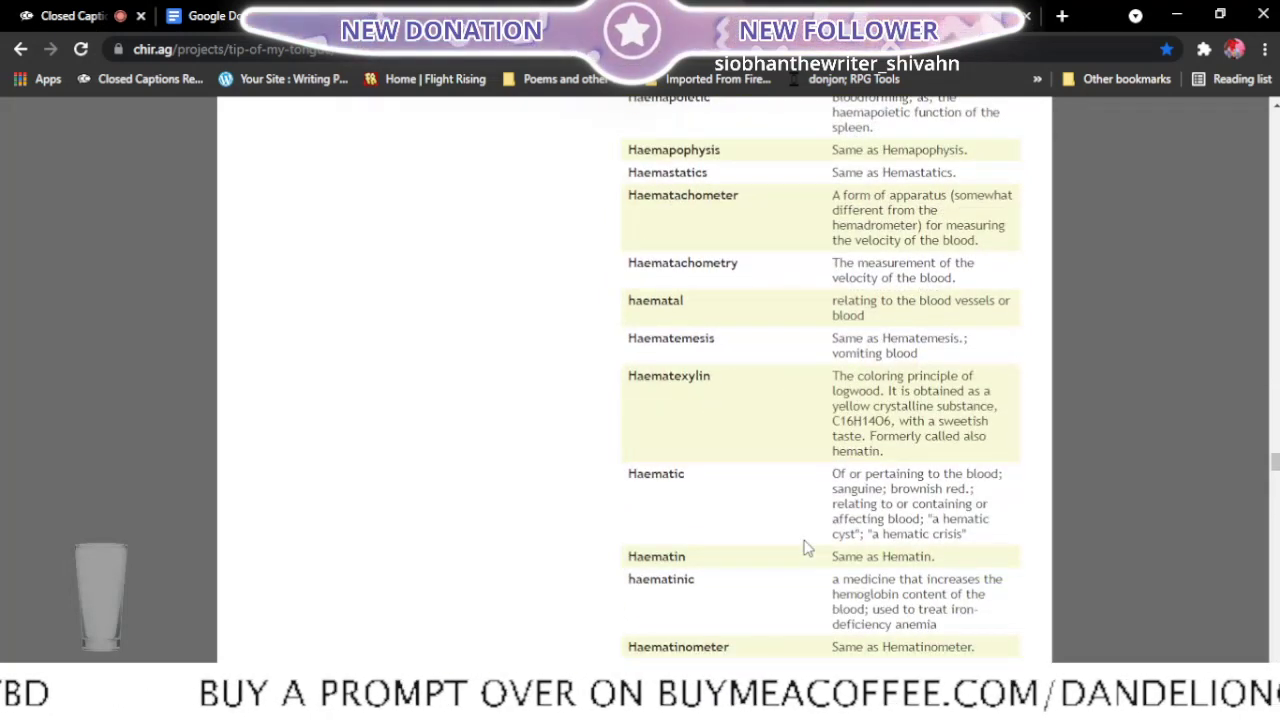
{"action": "scroll", "coordinate": [808, 548], "scroll_direction": "down", "scroll_amount": 3}
{"action": "scroll", "coordinate": [808, 548], "scroll_direction": "down", "scroll_amount": 6}
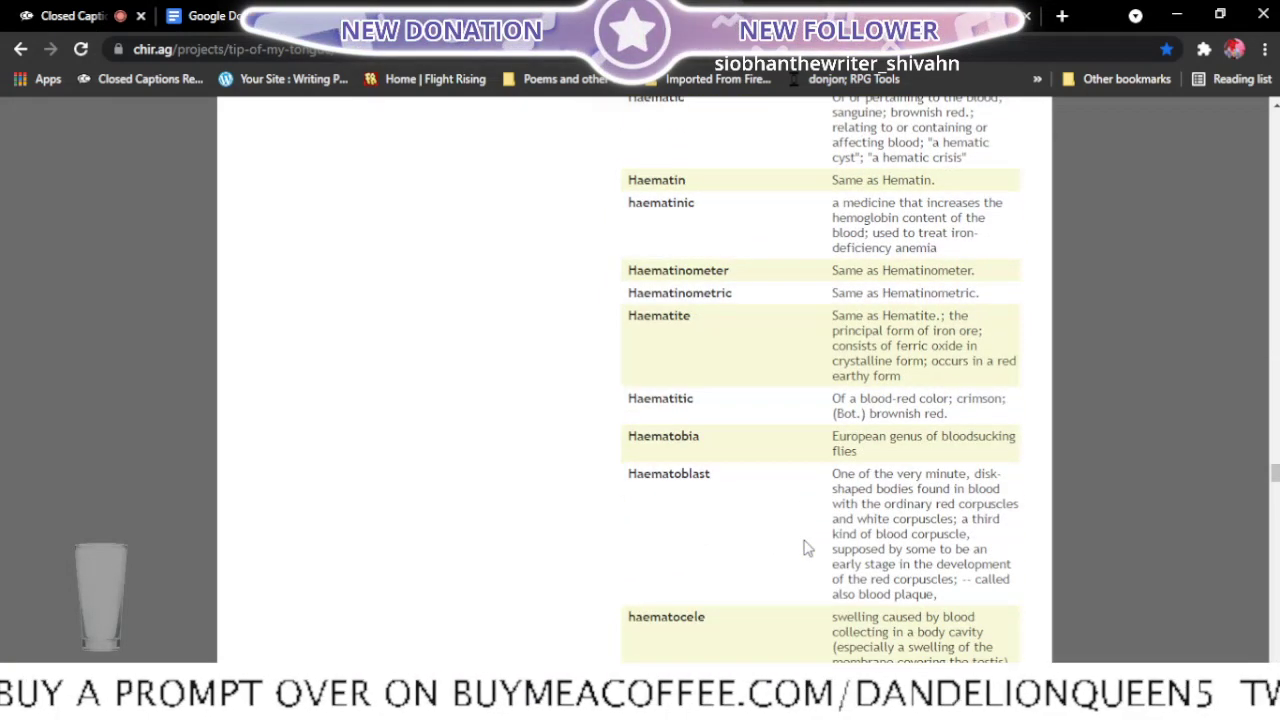
{"action": "scroll", "coordinate": [808, 548], "scroll_direction": "down", "scroll_amount": 5}
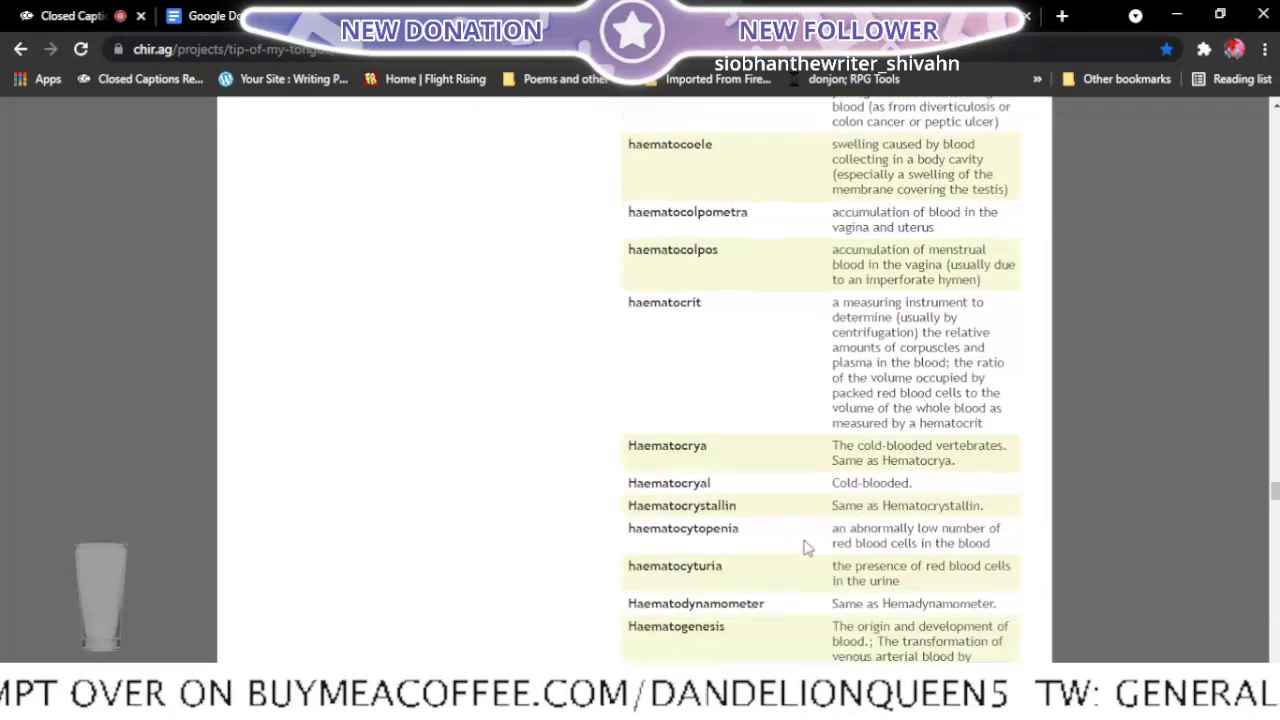
- Skim the "haem-" entries in the h-word results for a word that could fit the poem
{"action": "scroll", "coordinate": [808, 548], "scroll_direction": "down", "scroll_amount": 3}
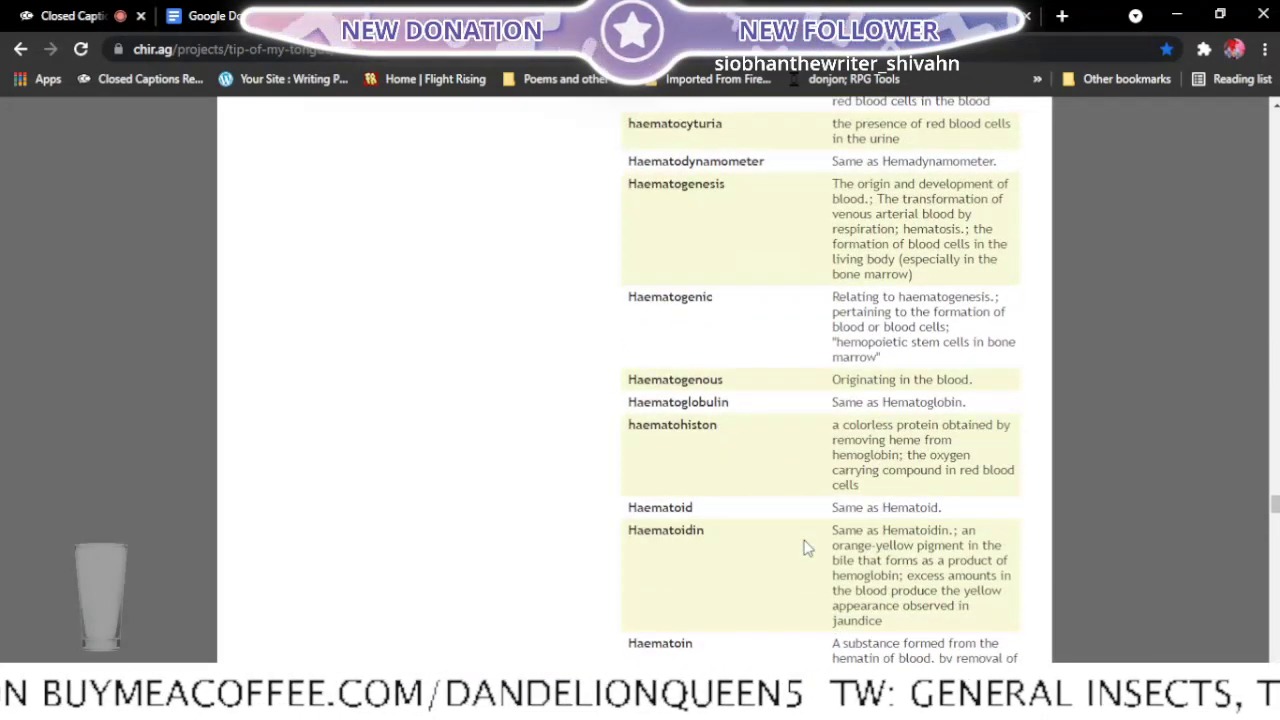
{"action": "scroll", "coordinate": [808, 548], "scroll_direction": "down", "scroll_amount": 4}
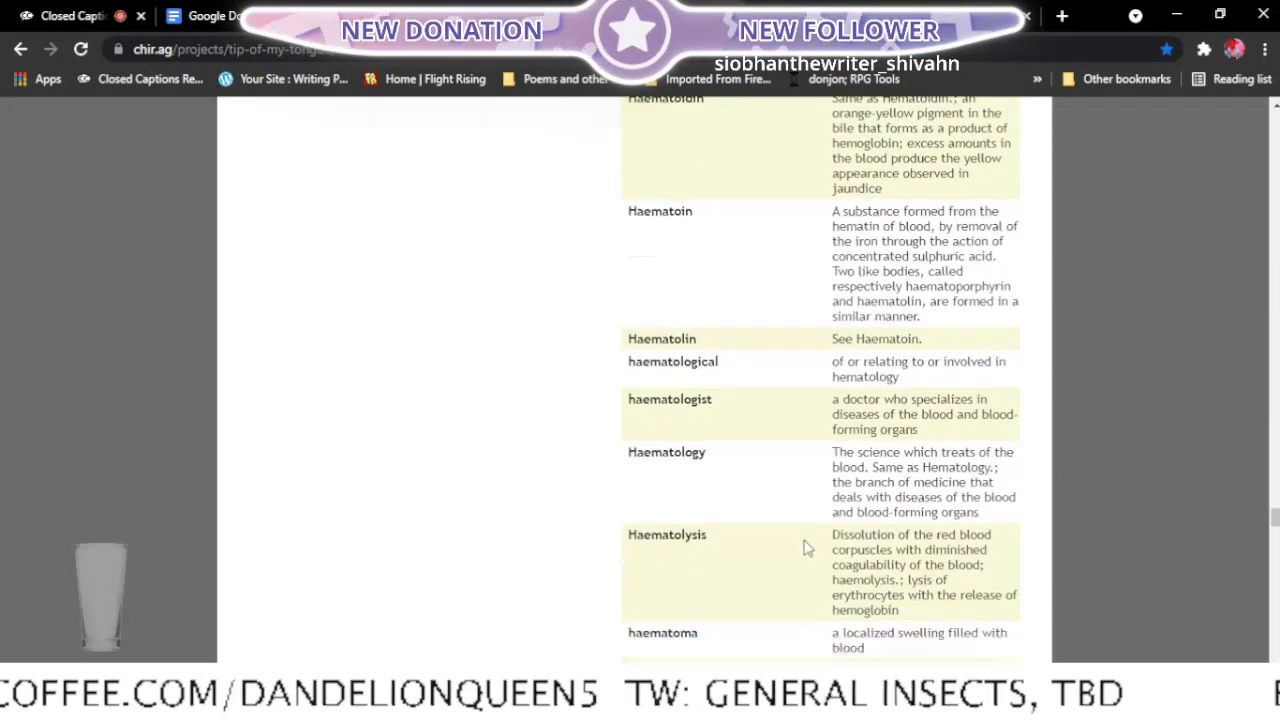
{"action": "scroll", "coordinate": [808, 548], "scroll_direction": "down", "scroll_amount": 4}
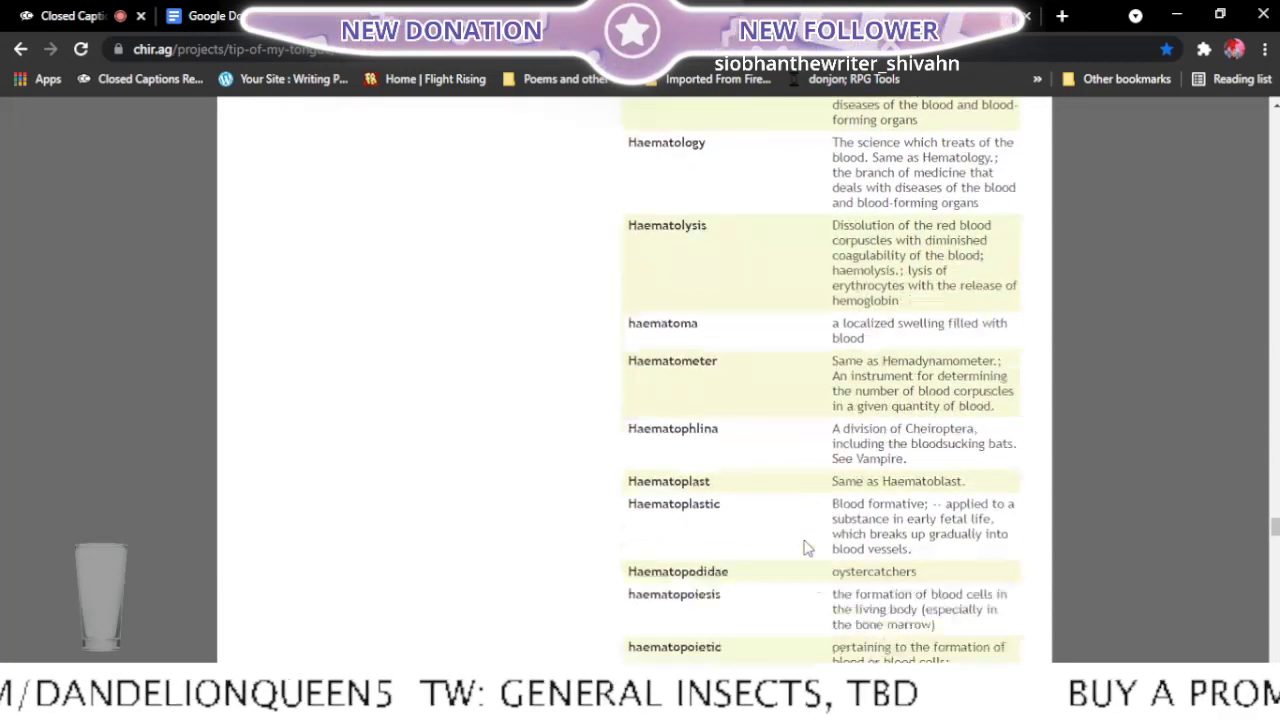
{"action": "scroll", "coordinate": [808, 548], "scroll_direction": "down", "scroll_amount": 6}
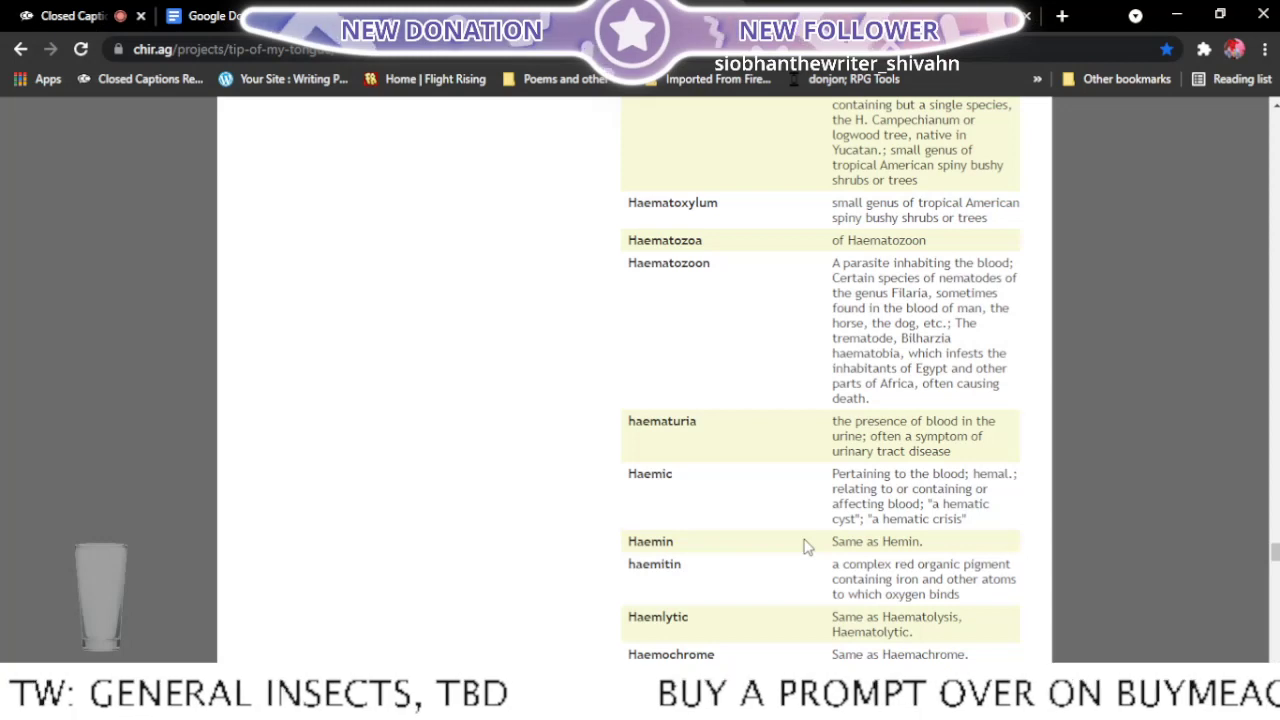
{"action": "scroll", "coordinate": [808, 548], "scroll_direction": "down", "scroll_amount": 1}
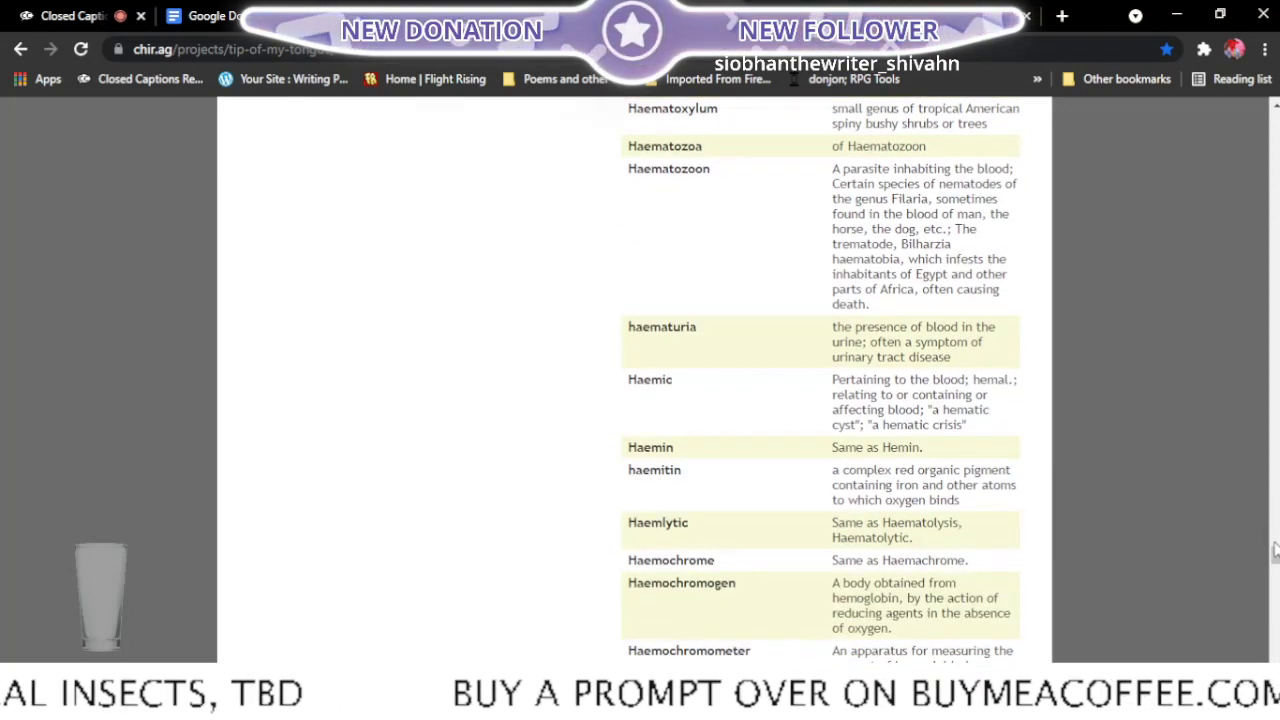
- Narrow the word search to words that start with "h" and contain "l"
{"action": "left_click_drag", "start_coordinate": [1273, 548], "coordinate": [1274, 129]}
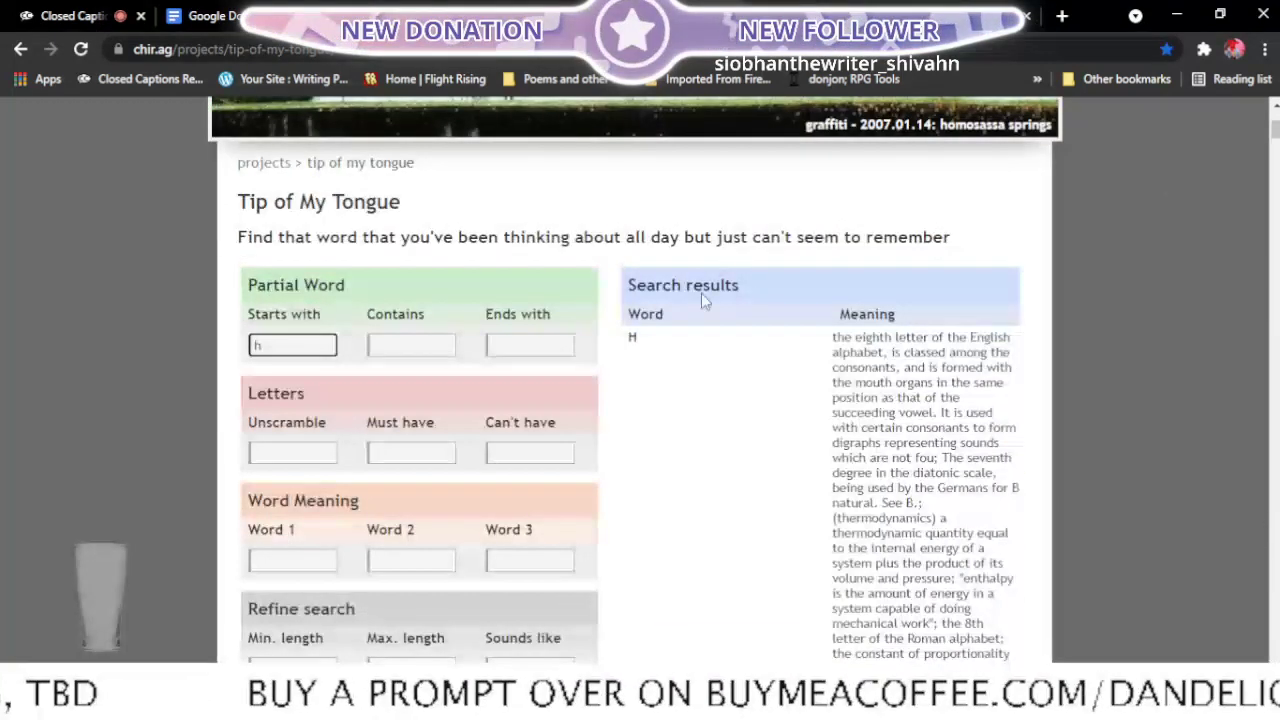
{"action": "left_click", "coordinate": [427, 345]}
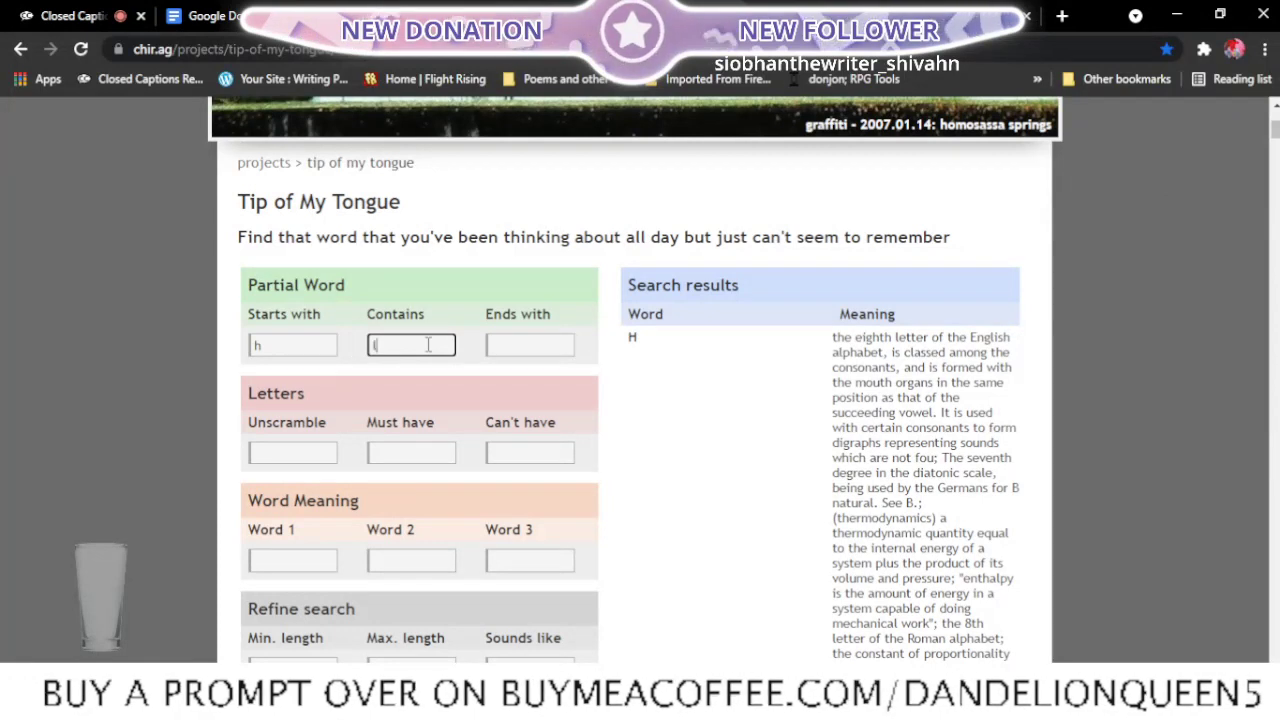
{"action": "scroll", "coordinate": [758, 395], "scroll_direction": "down", "scroll_amount": 1}
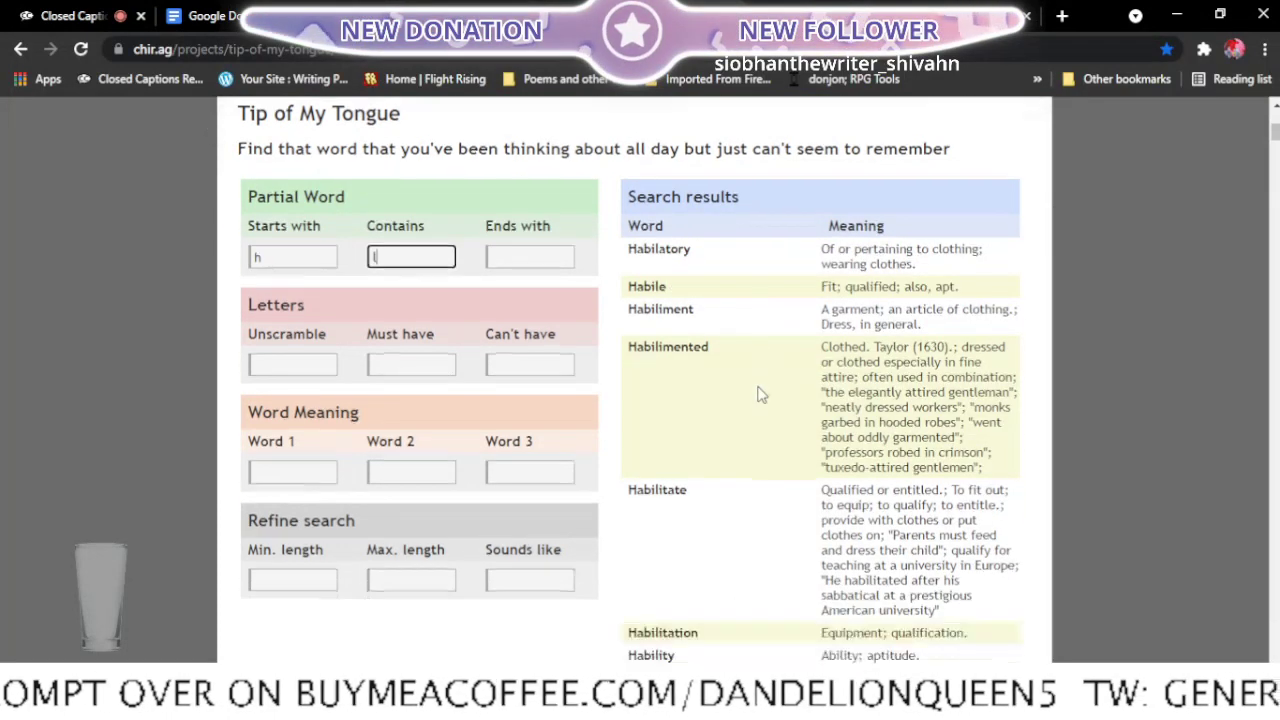
- Read through the narrowed list of h-words containing "l" and their meanings for a word that suits the poem
{"action": "scroll", "coordinate": [758, 395], "scroll_direction": "down", "scroll_amount": 5}
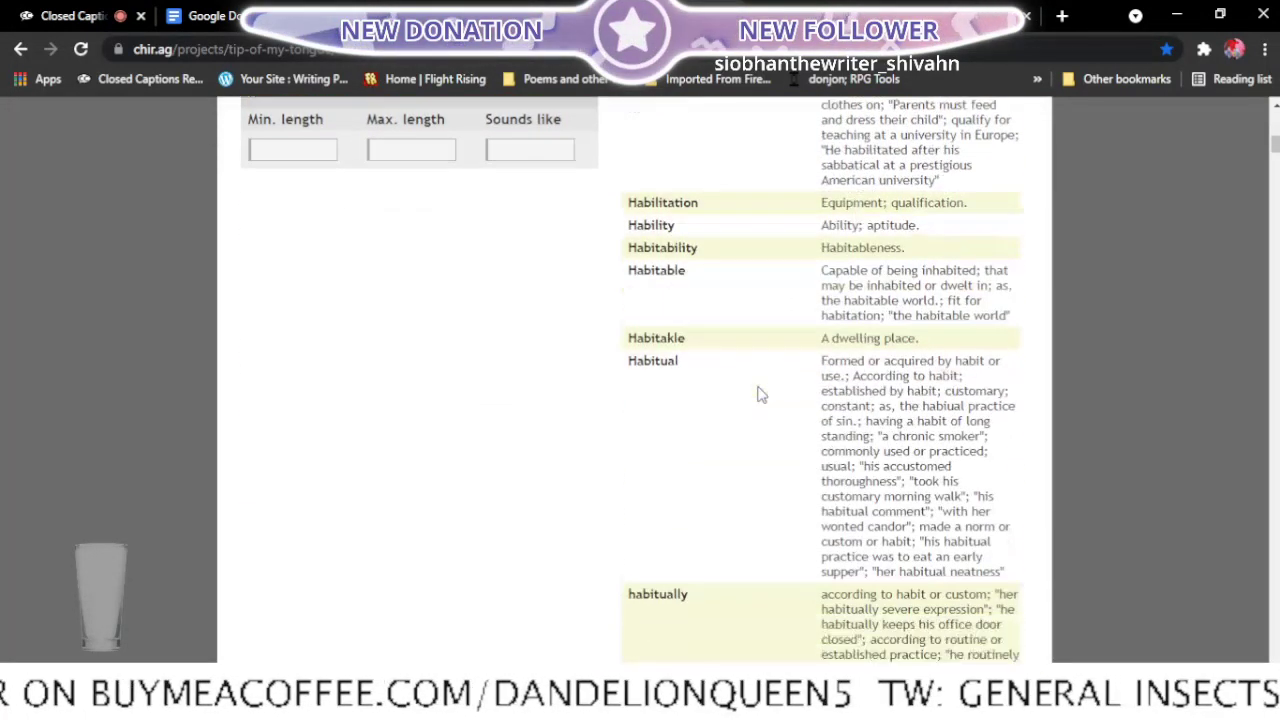
{"action": "scroll", "coordinate": [758, 395], "scroll_direction": "down", "scroll_amount": 6}
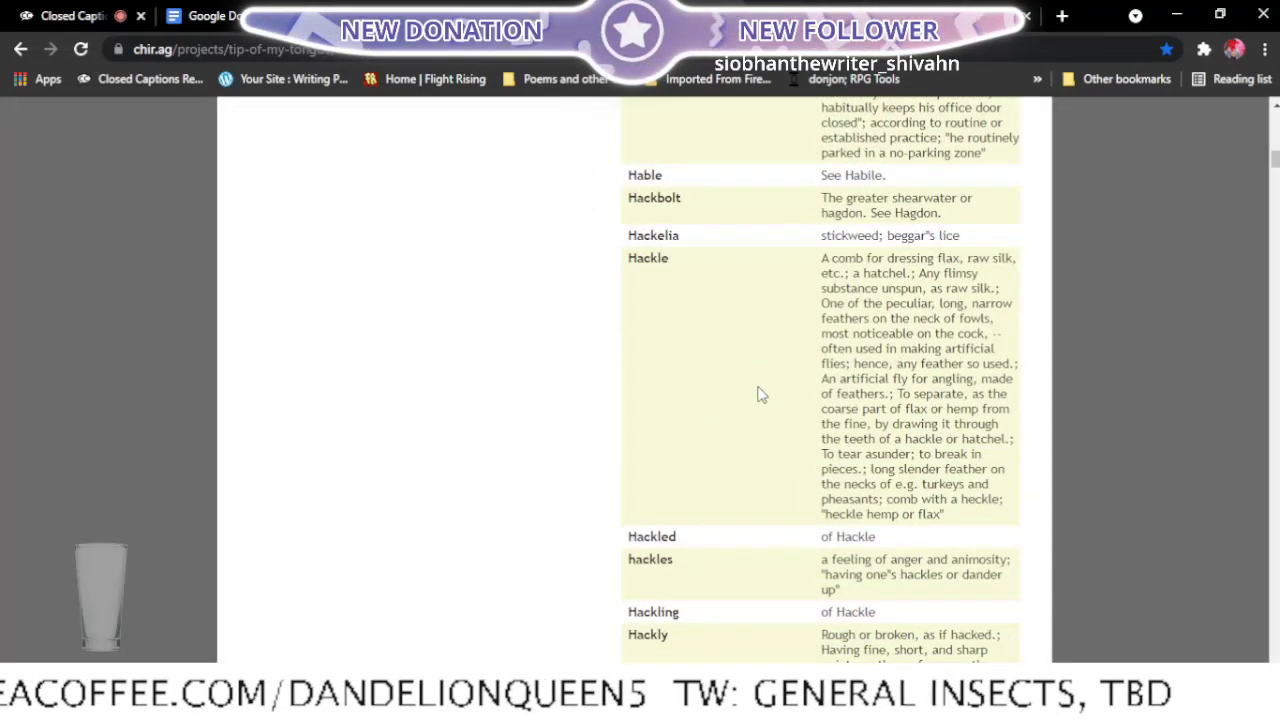
{"action": "scroll", "coordinate": [758, 395], "scroll_direction": "down", "scroll_amount": 3}
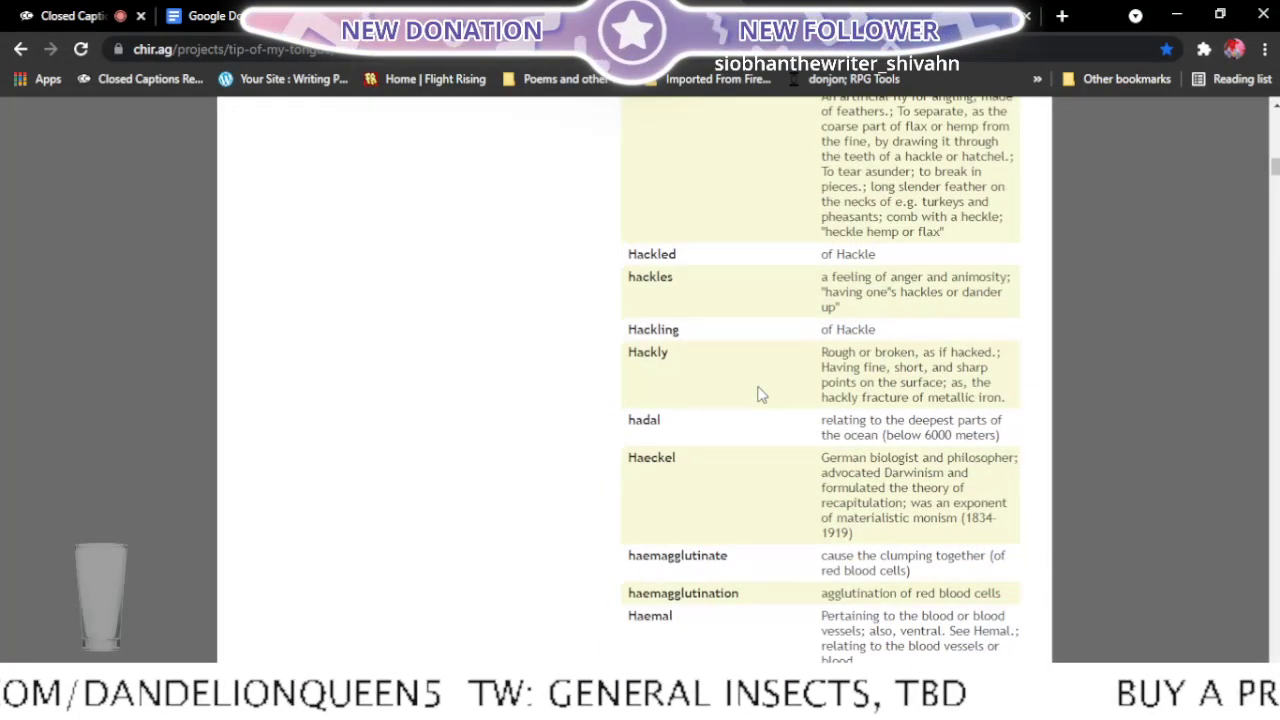
{"action": "scroll", "coordinate": [758, 395], "scroll_direction": "down", "scroll_amount": 3}
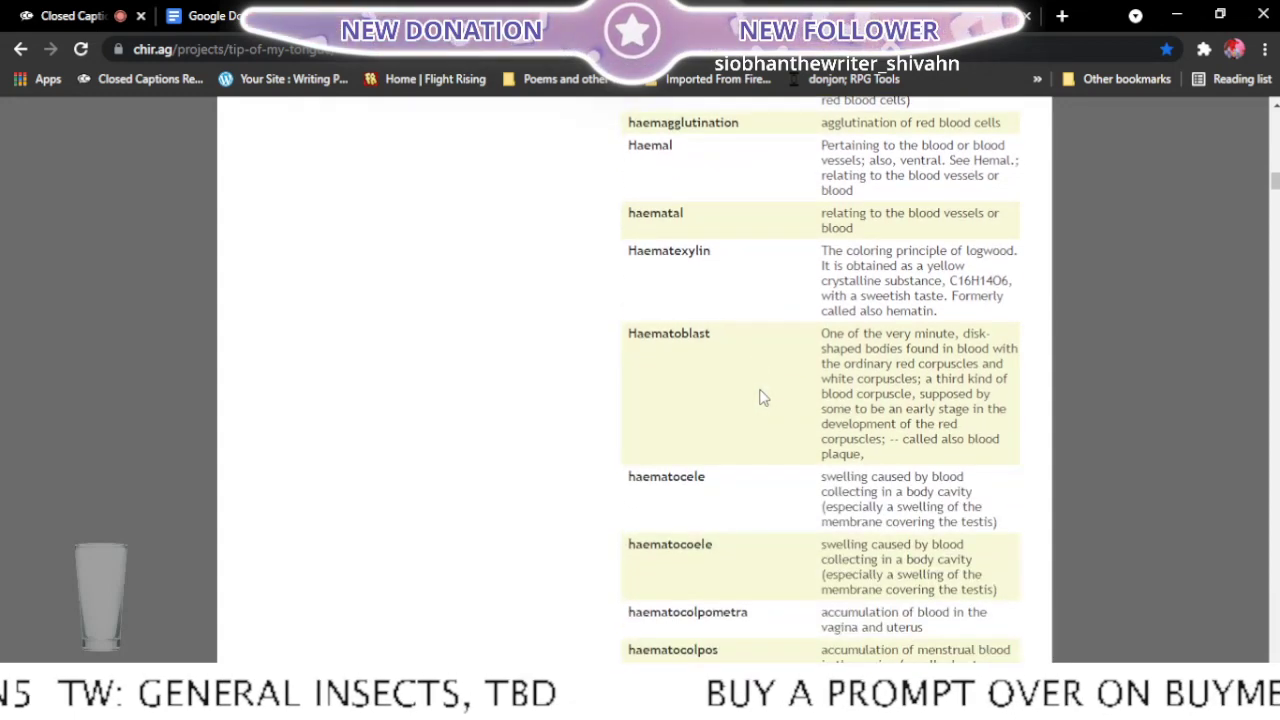
{"action": "scroll", "coordinate": [758, 397], "scroll_direction": "down", "scroll_amount": 2}
{"action": "scroll", "coordinate": [758, 397], "scroll_direction": "down", "scroll_amount": 5}
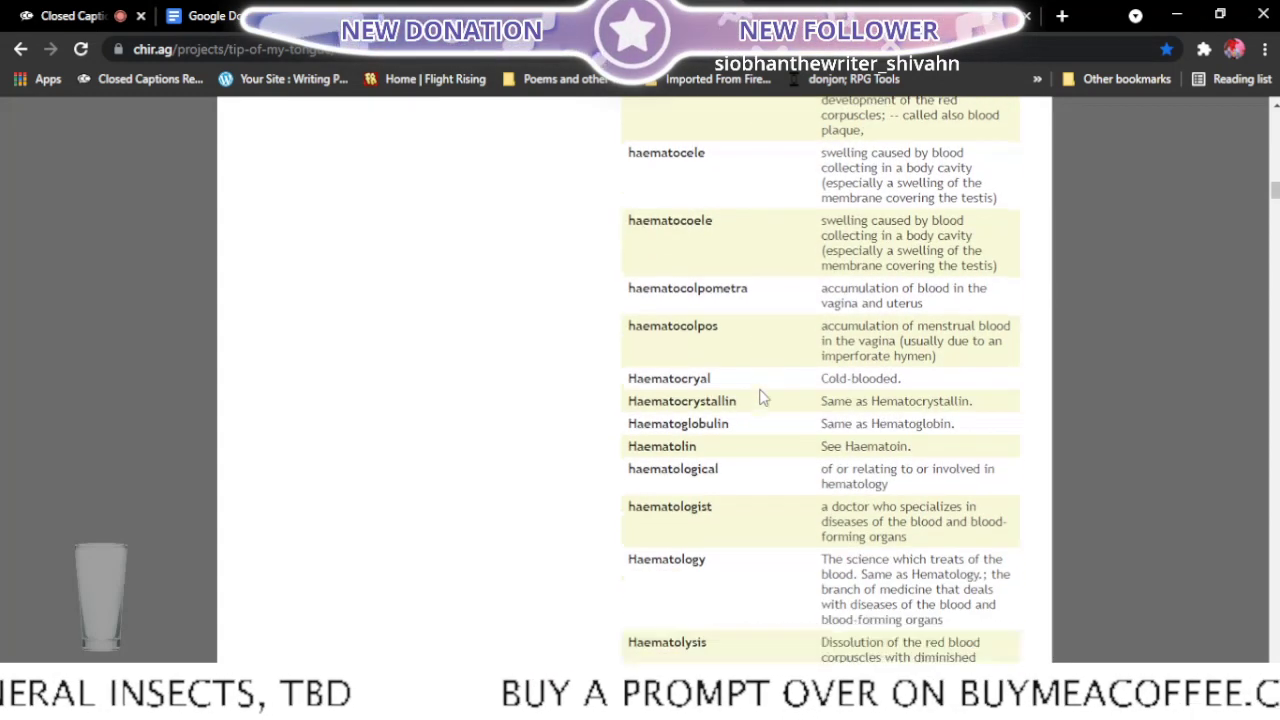
{"action": "scroll", "coordinate": [761, 399], "scroll_direction": "down", "scroll_amount": 6}
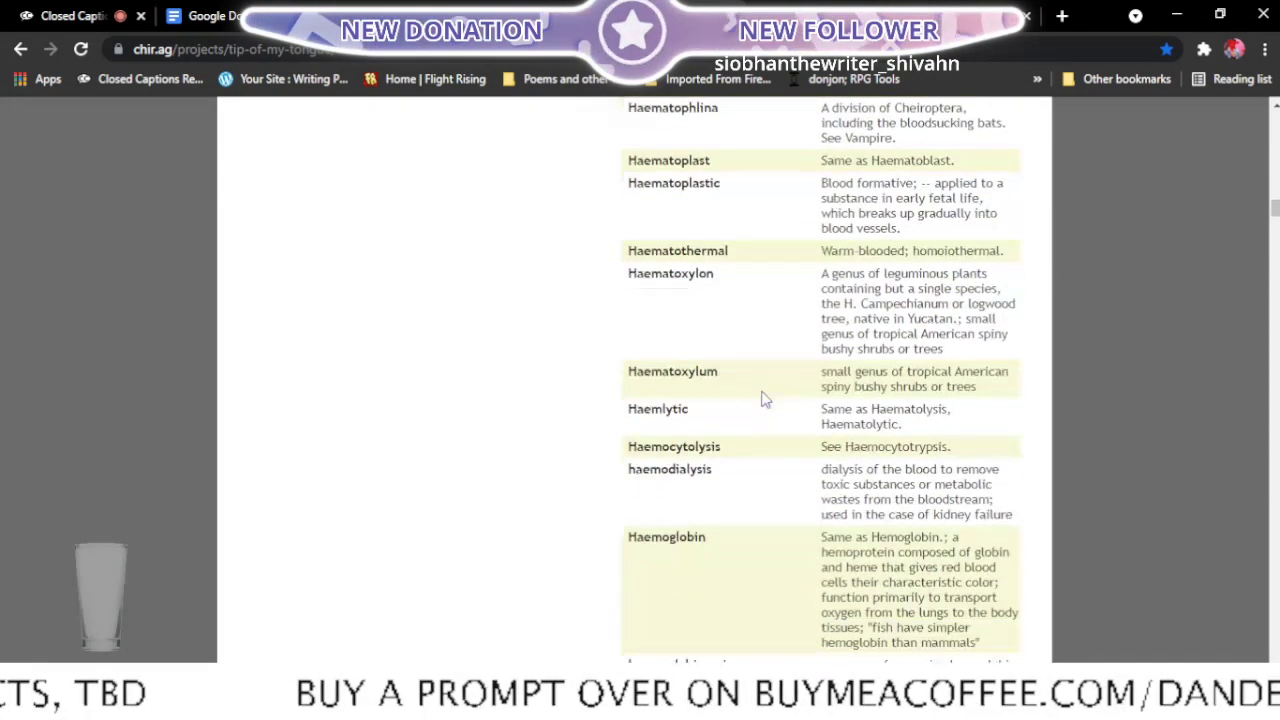
{"action": "scroll", "coordinate": [766, 400], "scroll_direction": "down", "scroll_amount": 3}
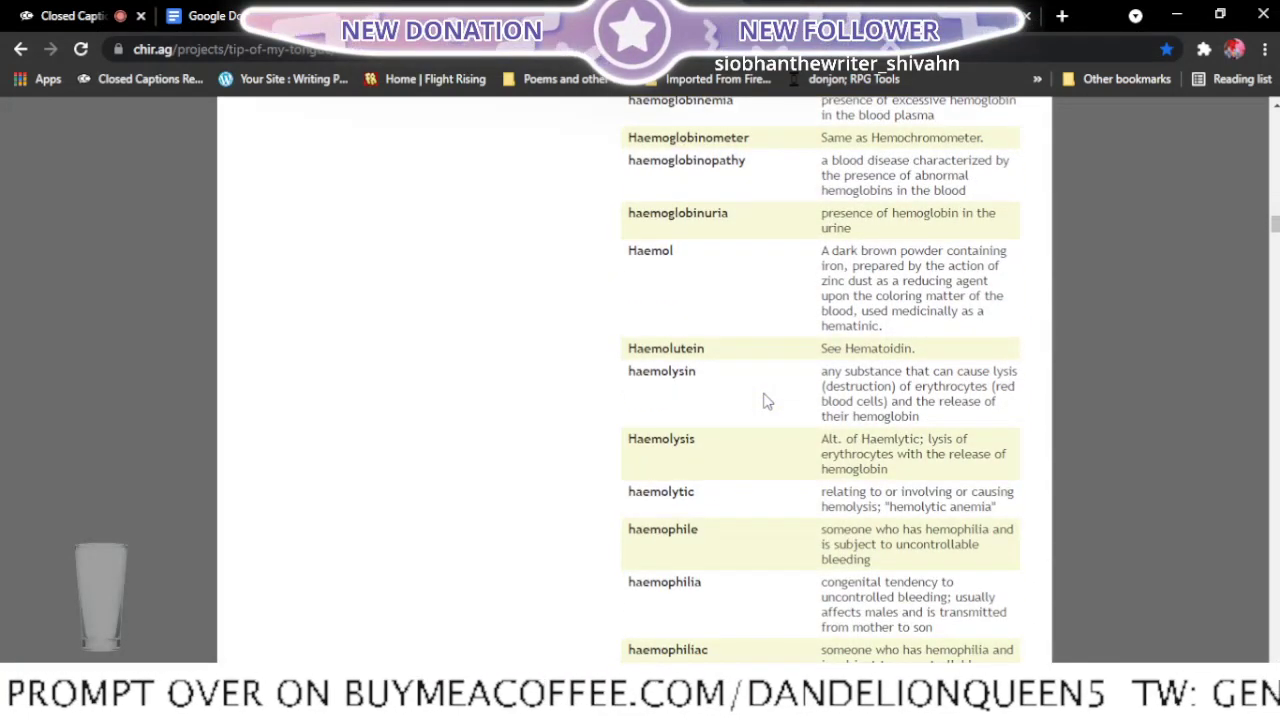
{"action": "scroll", "coordinate": [766, 400], "scroll_direction": "down", "scroll_amount": 3}
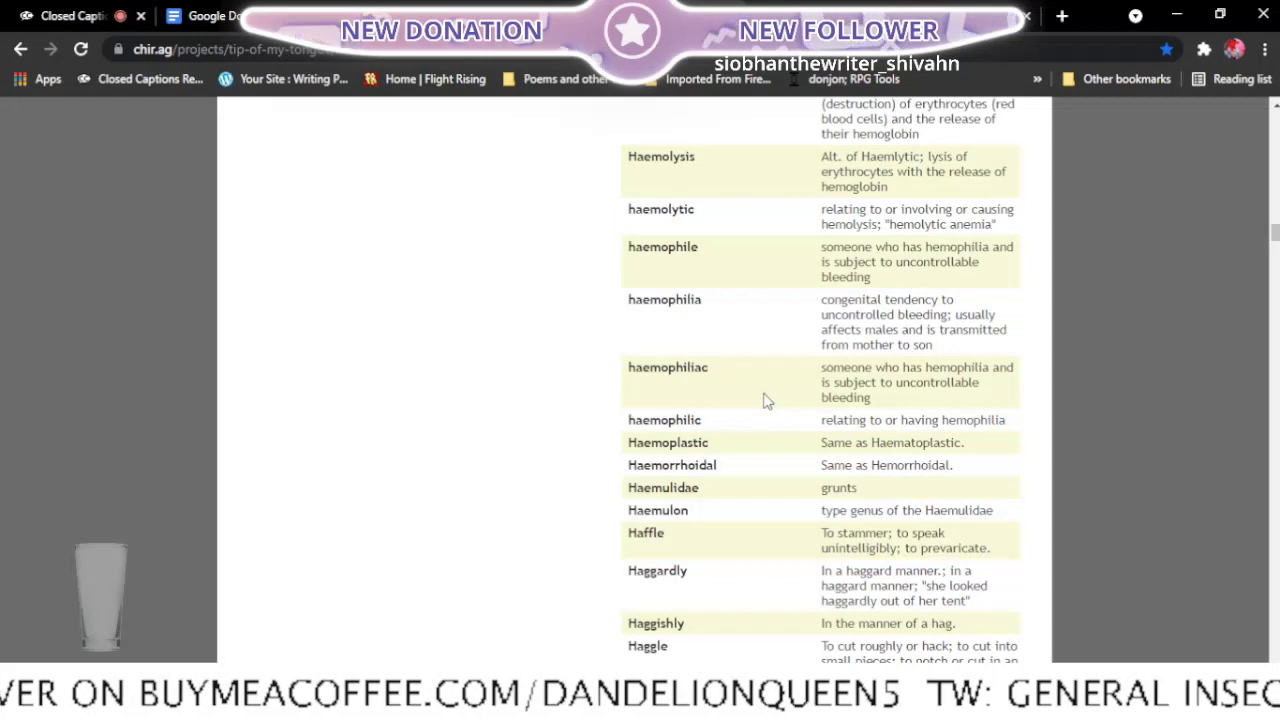
{"action": "scroll", "coordinate": [766, 400], "scroll_direction": "down", "scroll_amount": 1}
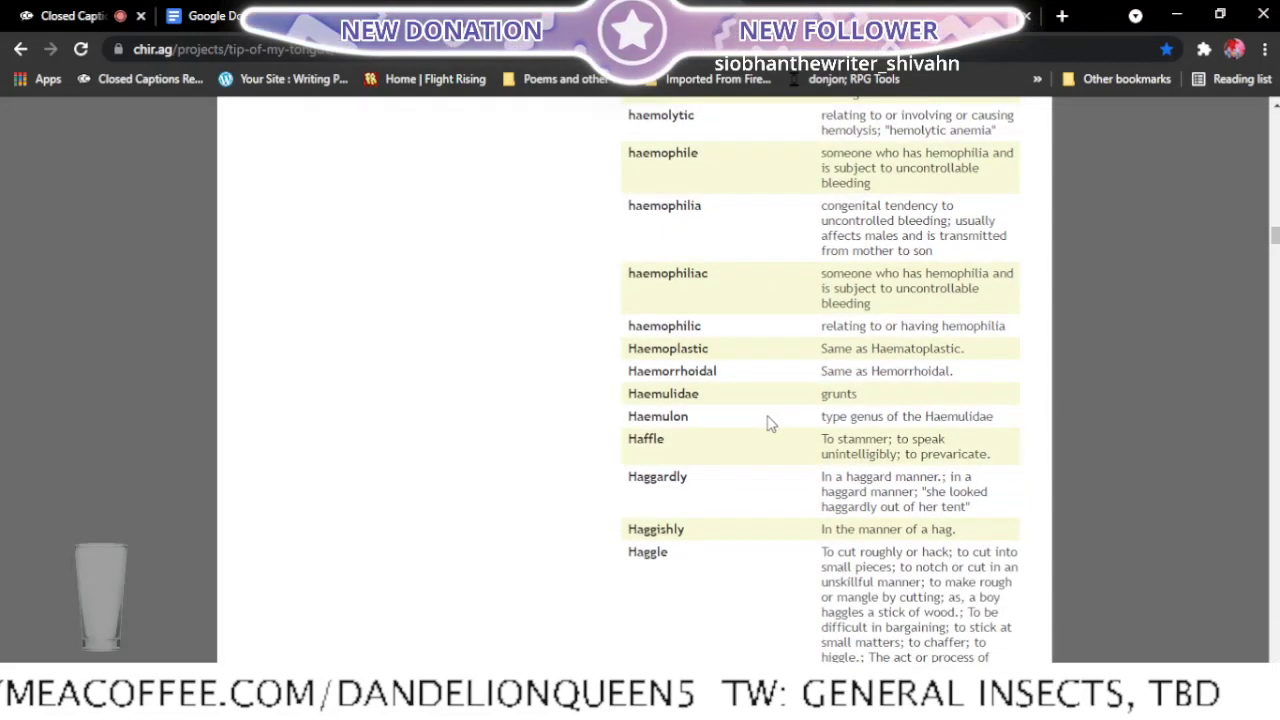
{"action": "scroll", "coordinate": [771, 423], "scroll_direction": "down", "scroll_amount": 3}
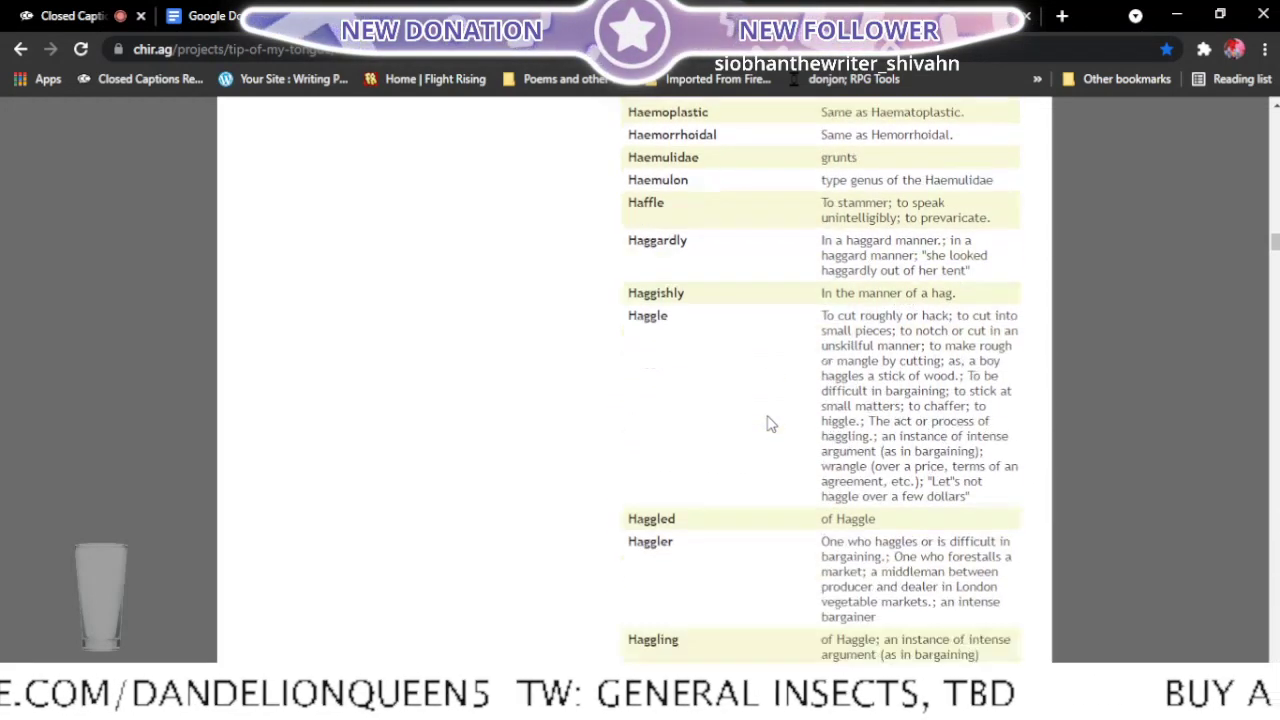
{"action": "scroll", "coordinate": [771, 423], "scroll_direction": "down", "scroll_amount": 4}
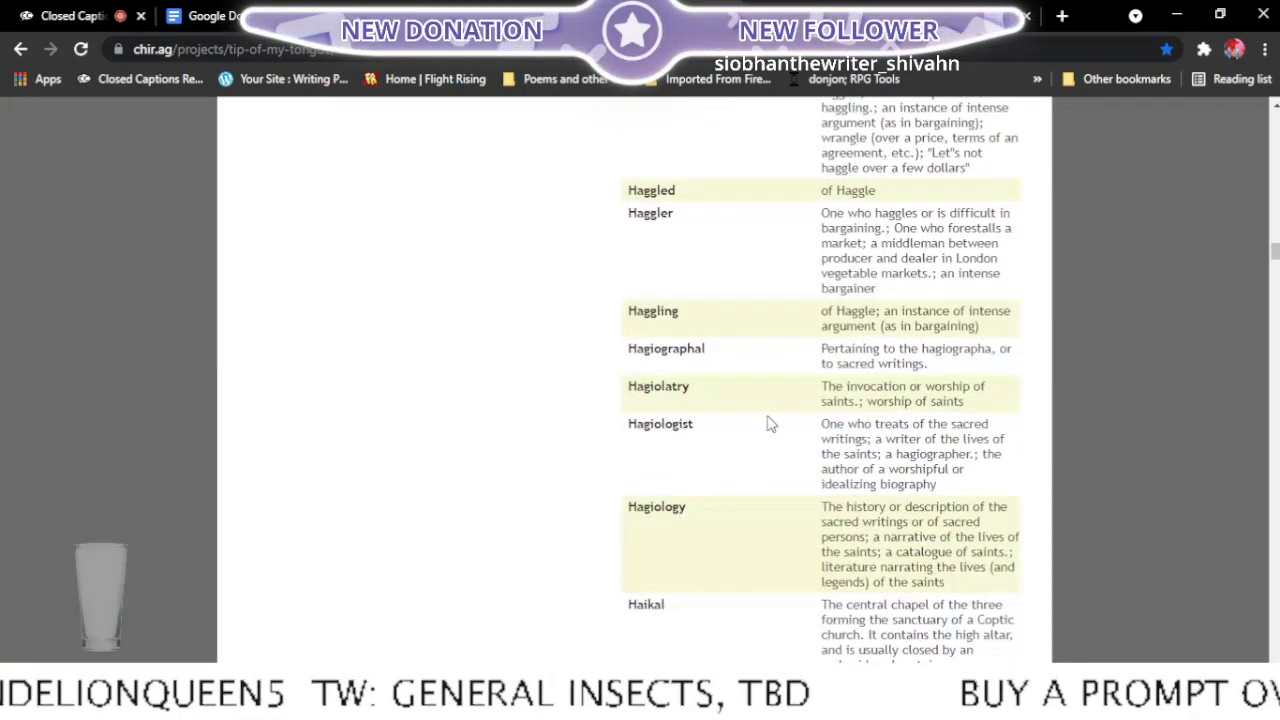
{"action": "scroll", "coordinate": [771, 423], "scroll_direction": "down", "scroll_amount": 1}
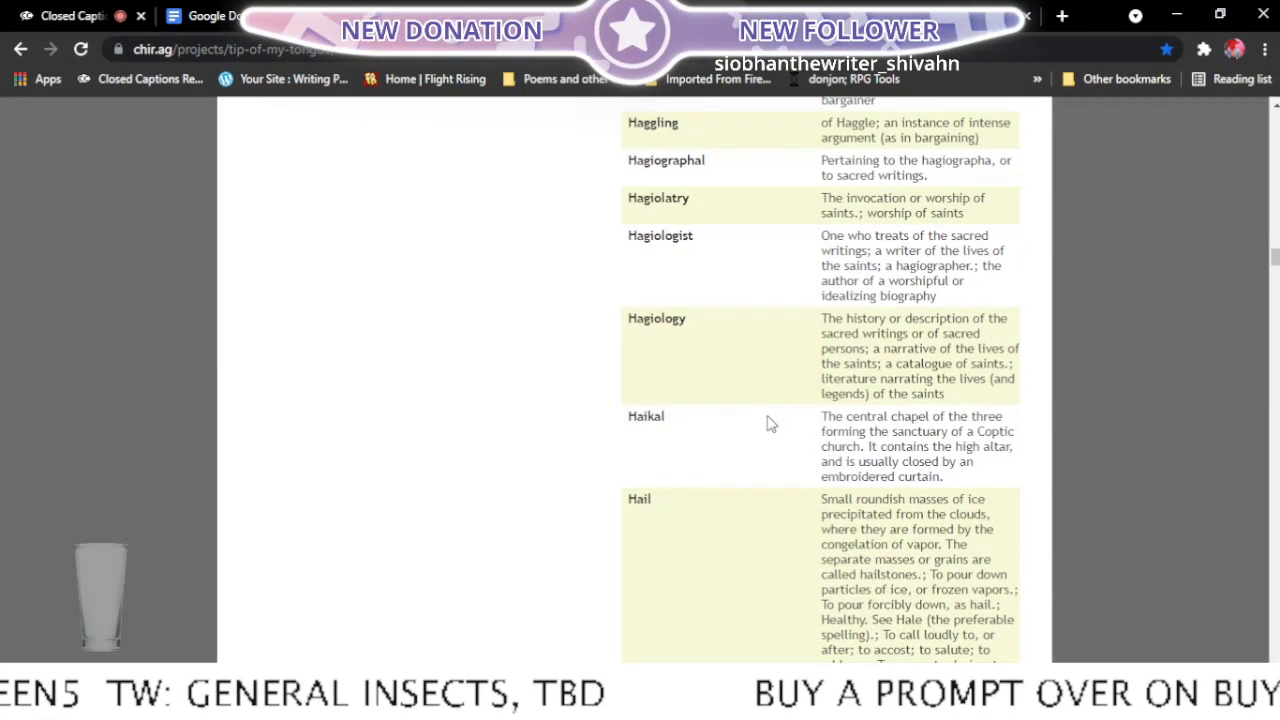
{"action": "scroll", "coordinate": [771, 423], "scroll_direction": "down", "scroll_amount": 5}
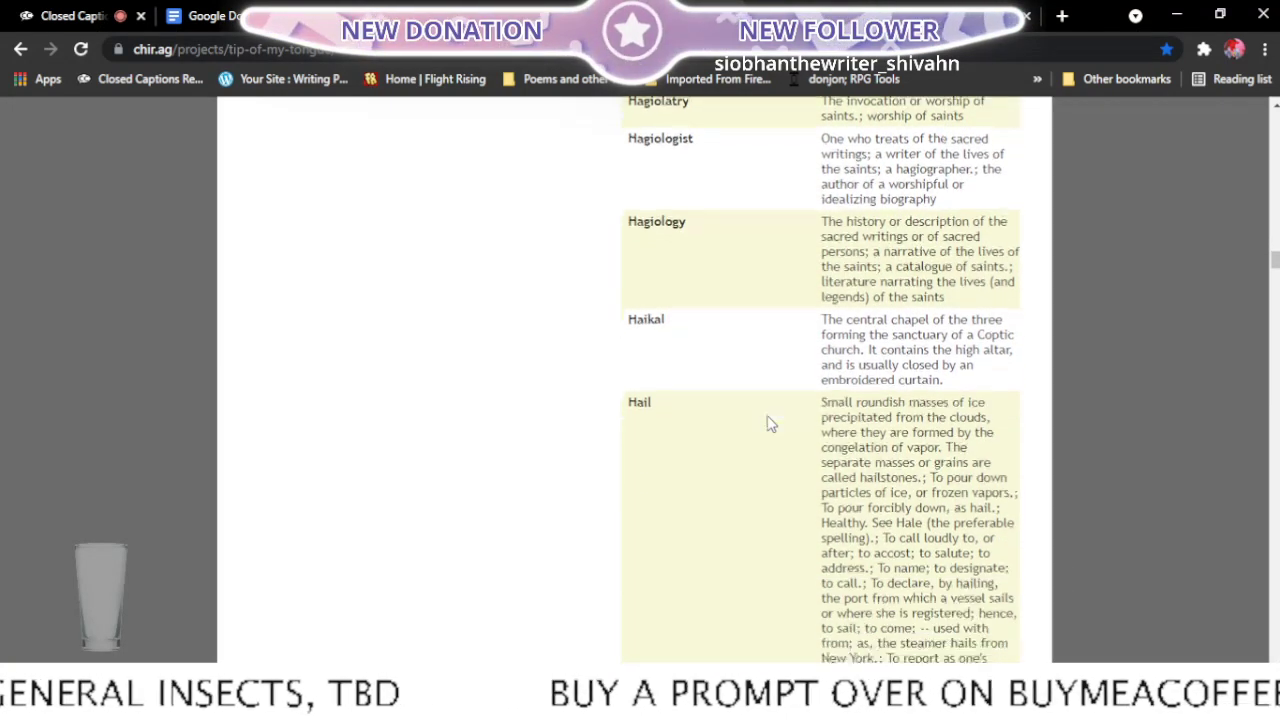
{"action": "scroll", "coordinate": [771, 423], "scroll_direction": "down", "scroll_amount": 3}
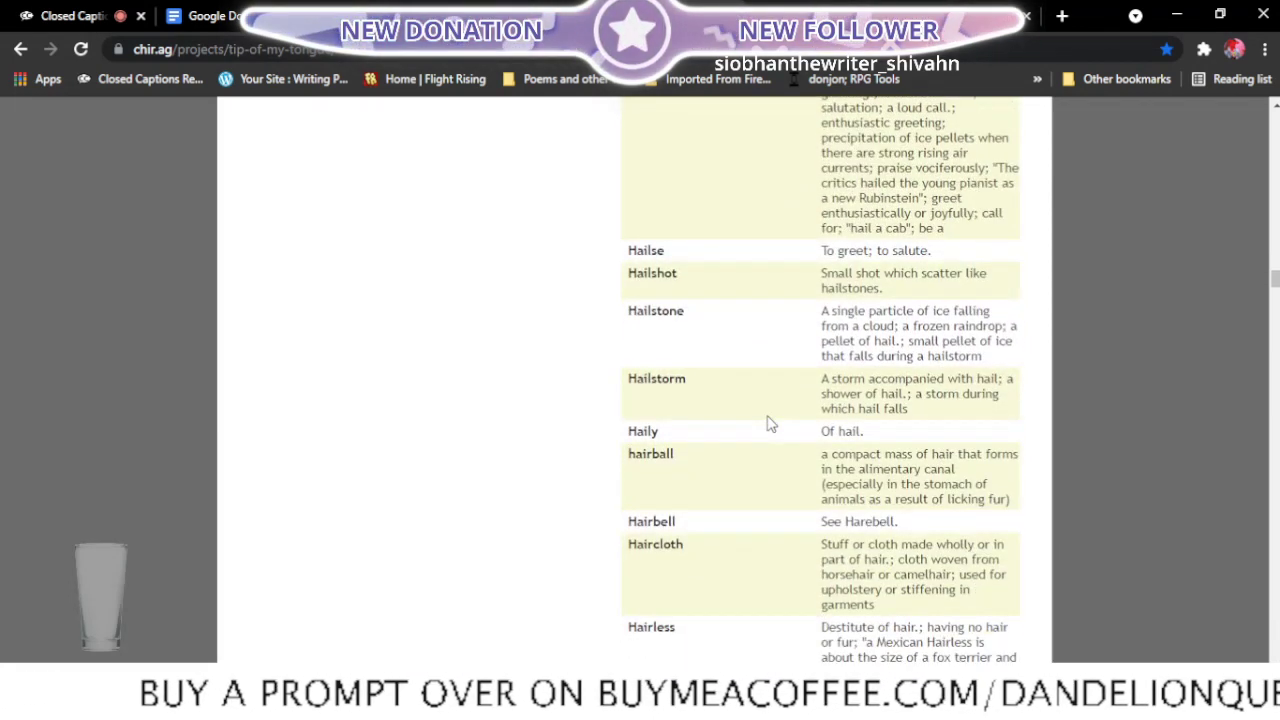
{"action": "scroll", "coordinate": [771, 423], "scroll_direction": "down", "scroll_amount": 1}
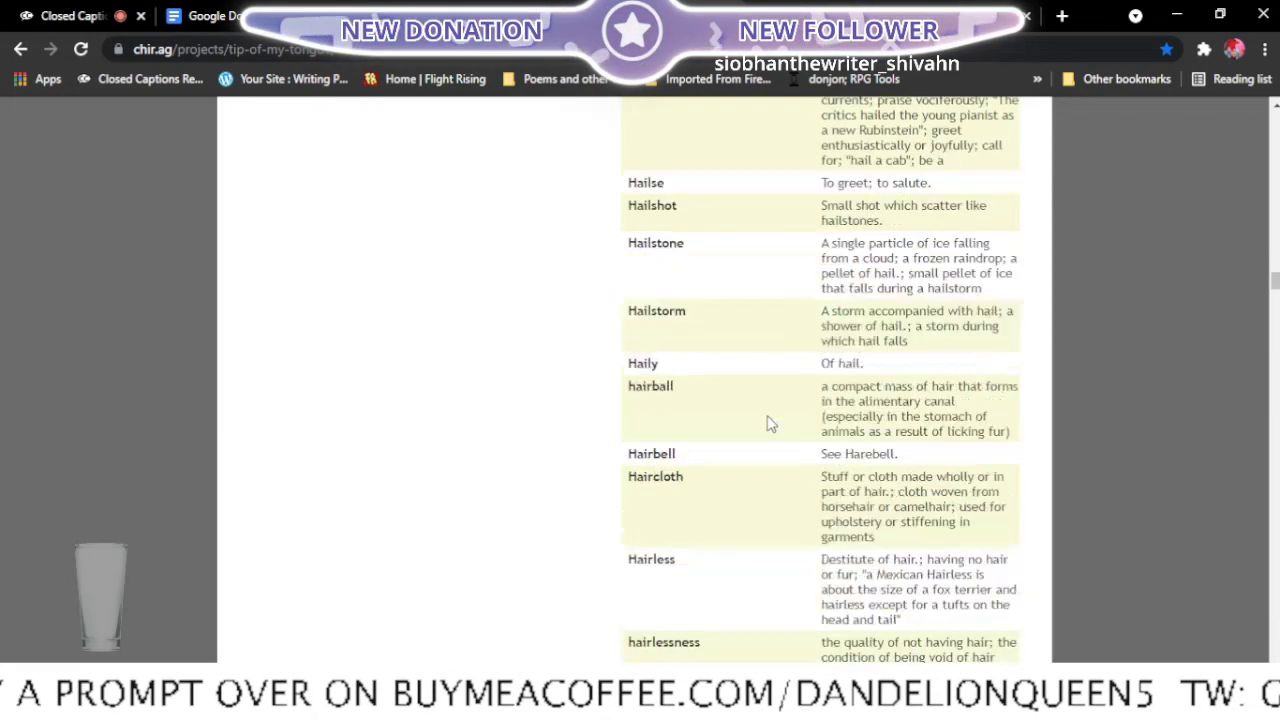
{"action": "scroll", "coordinate": [771, 423], "scroll_direction": "down", "scroll_amount": 2}
{"action": "scroll", "coordinate": [771, 423], "scroll_direction": "down", "scroll_amount": 4}
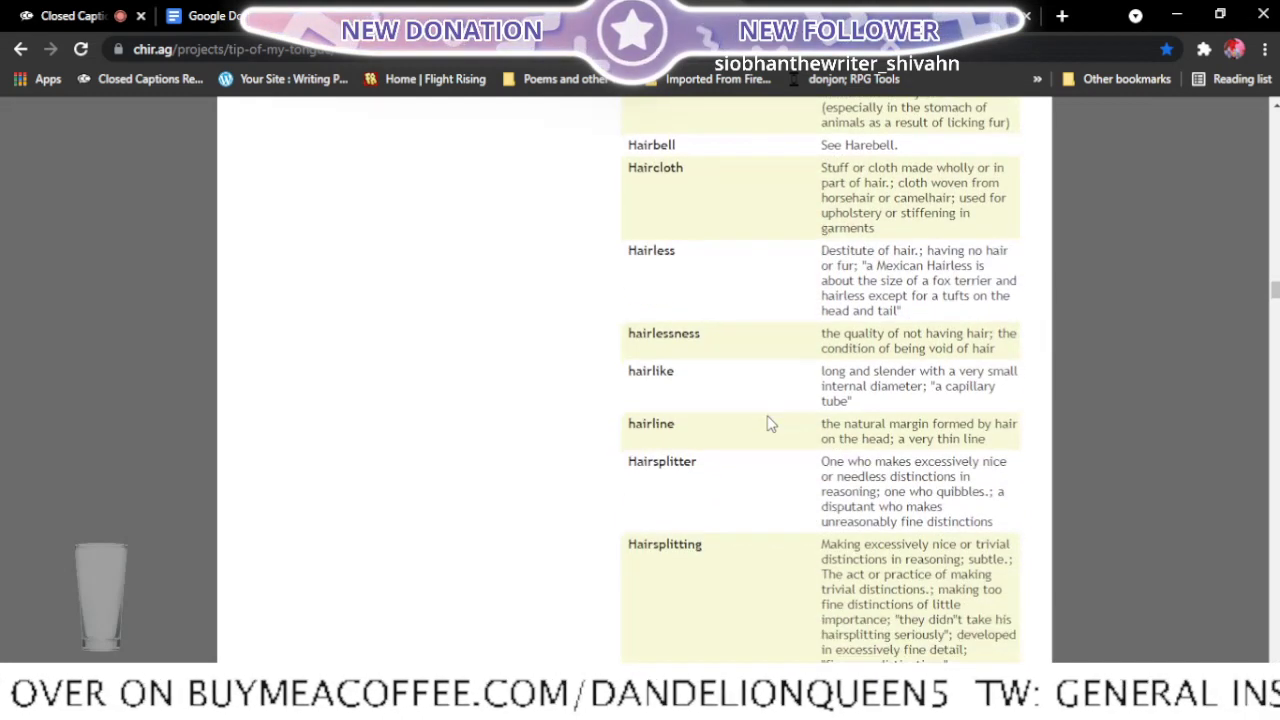
{"action": "scroll", "coordinate": [771, 423], "scroll_direction": "down", "scroll_amount": 4}
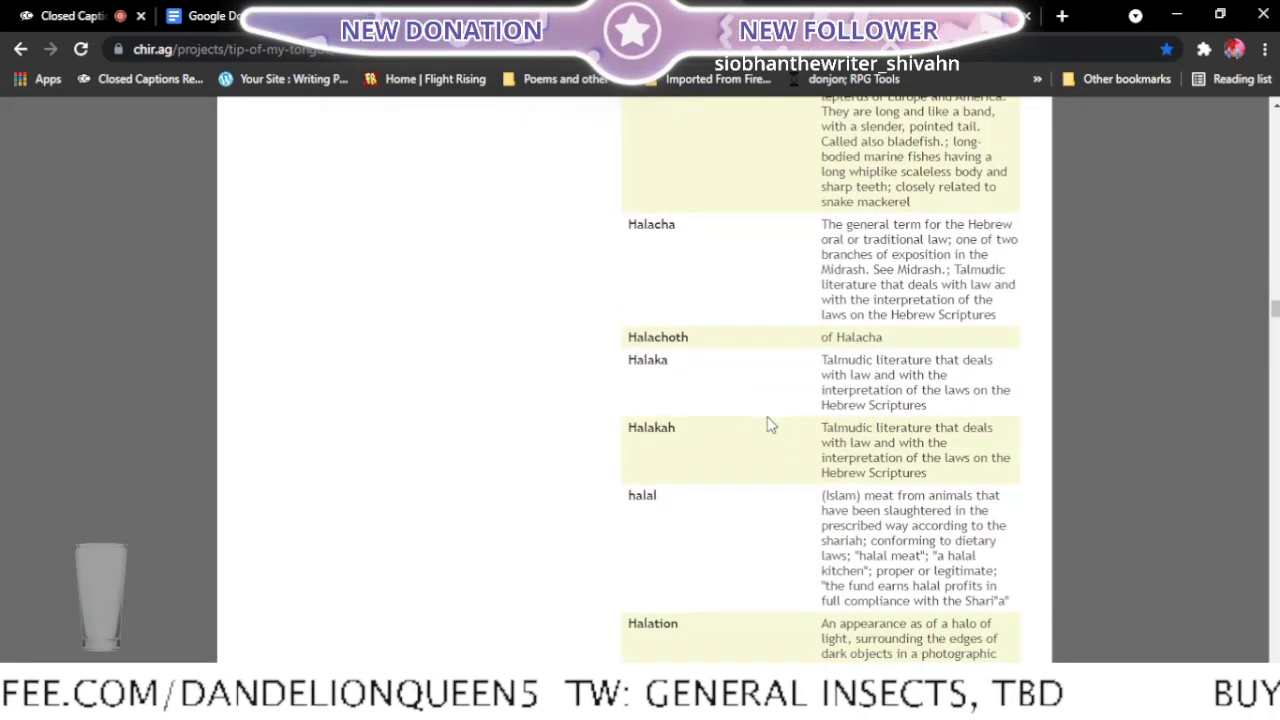
{"action": "scroll", "coordinate": [771, 425], "scroll_direction": "down", "scroll_amount": 5}
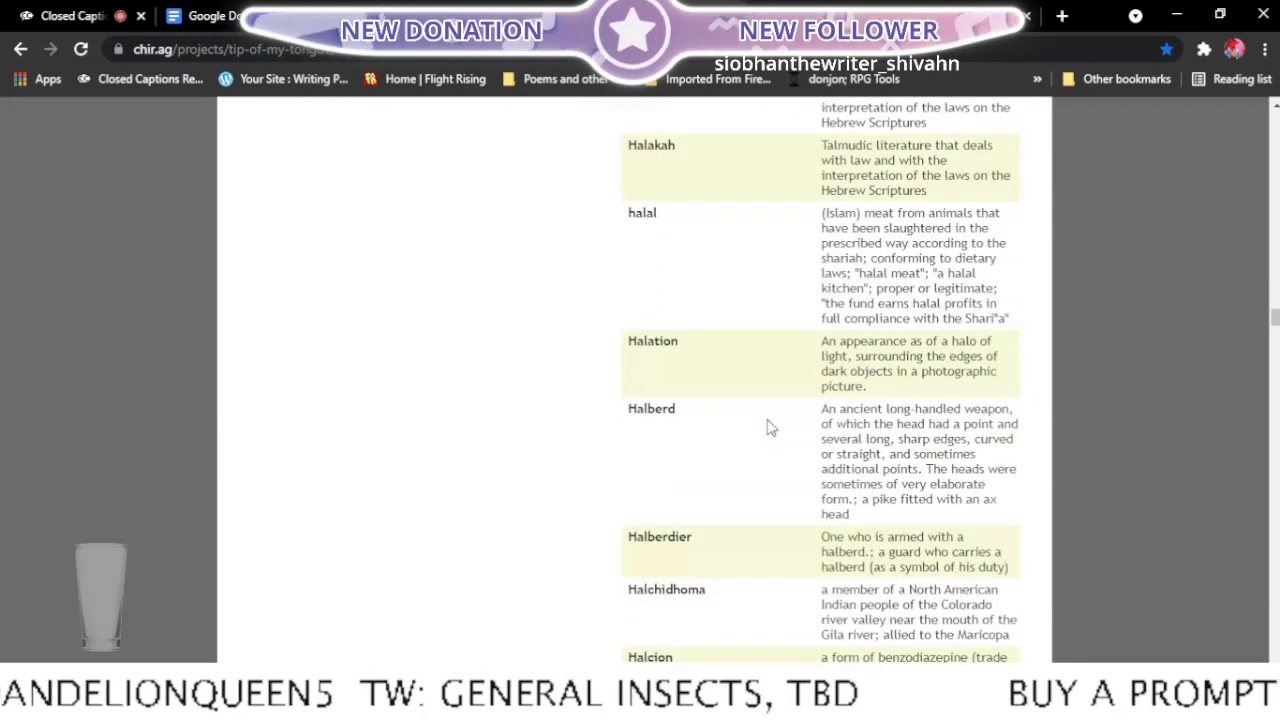
{"action": "scroll", "coordinate": [771, 428], "scroll_direction": "down", "scroll_amount": 6}
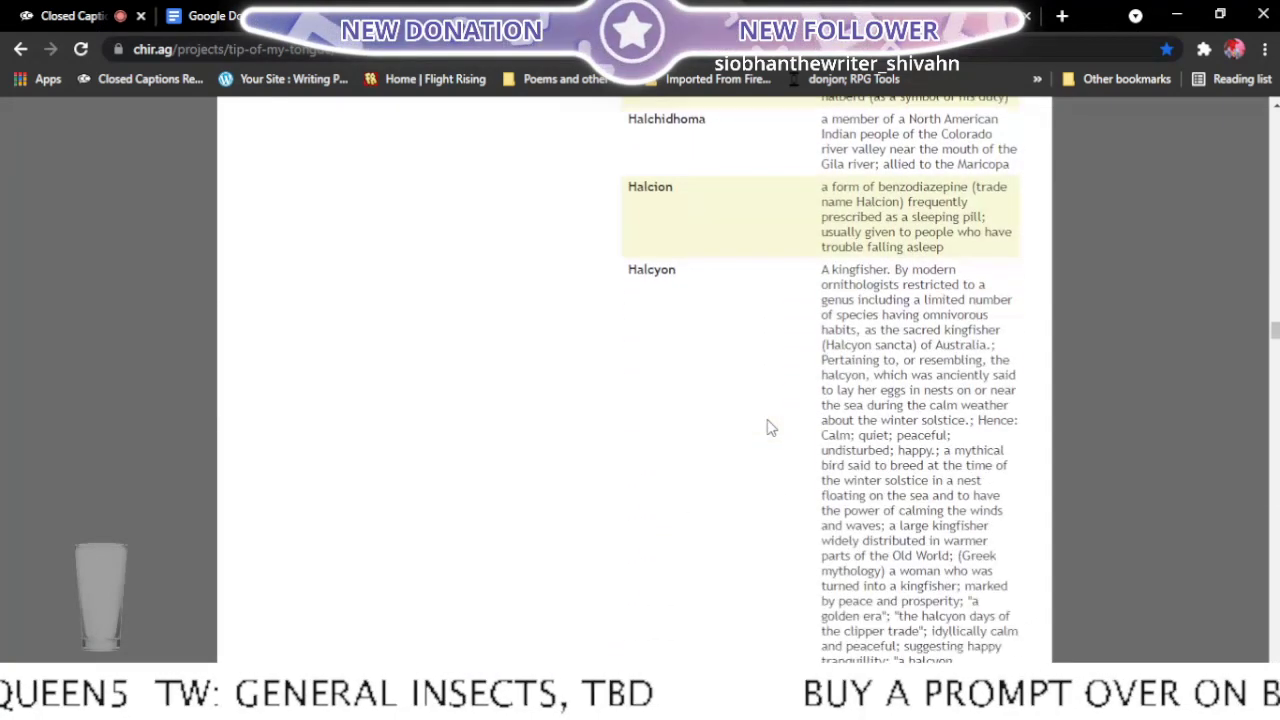
{"action": "scroll", "coordinate": [771, 428], "scroll_direction": "down", "scroll_amount": 5}
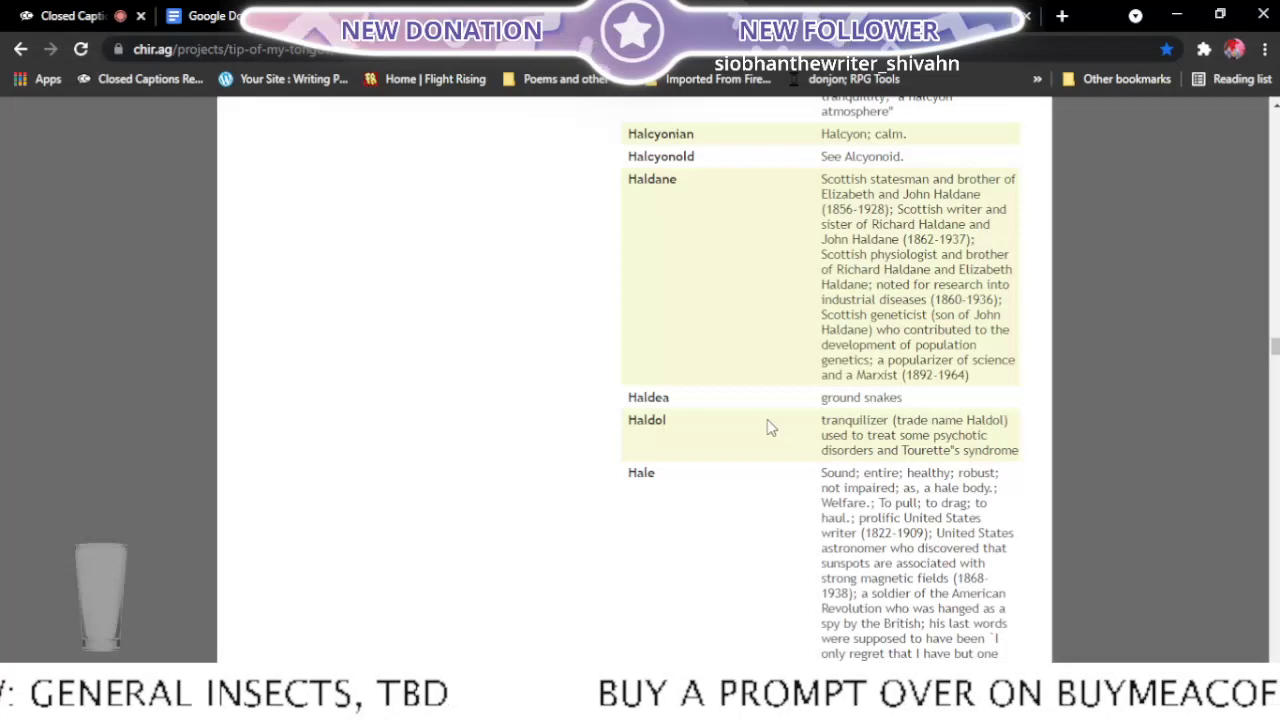
{"action": "scroll", "coordinate": [771, 428], "scroll_direction": "down", "scroll_amount": 4}
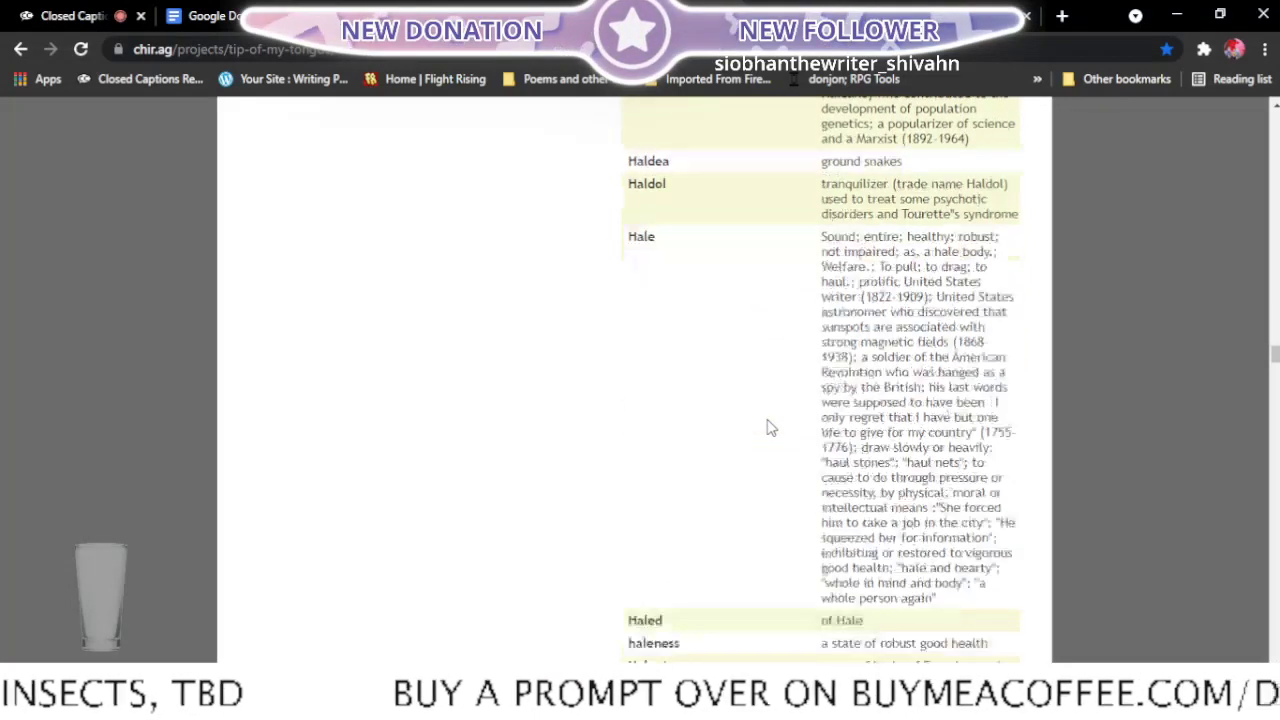
{"action": "scroll", "coordinate": [771, 428], "scroll_direction": "down", "scroll_amount": 1}
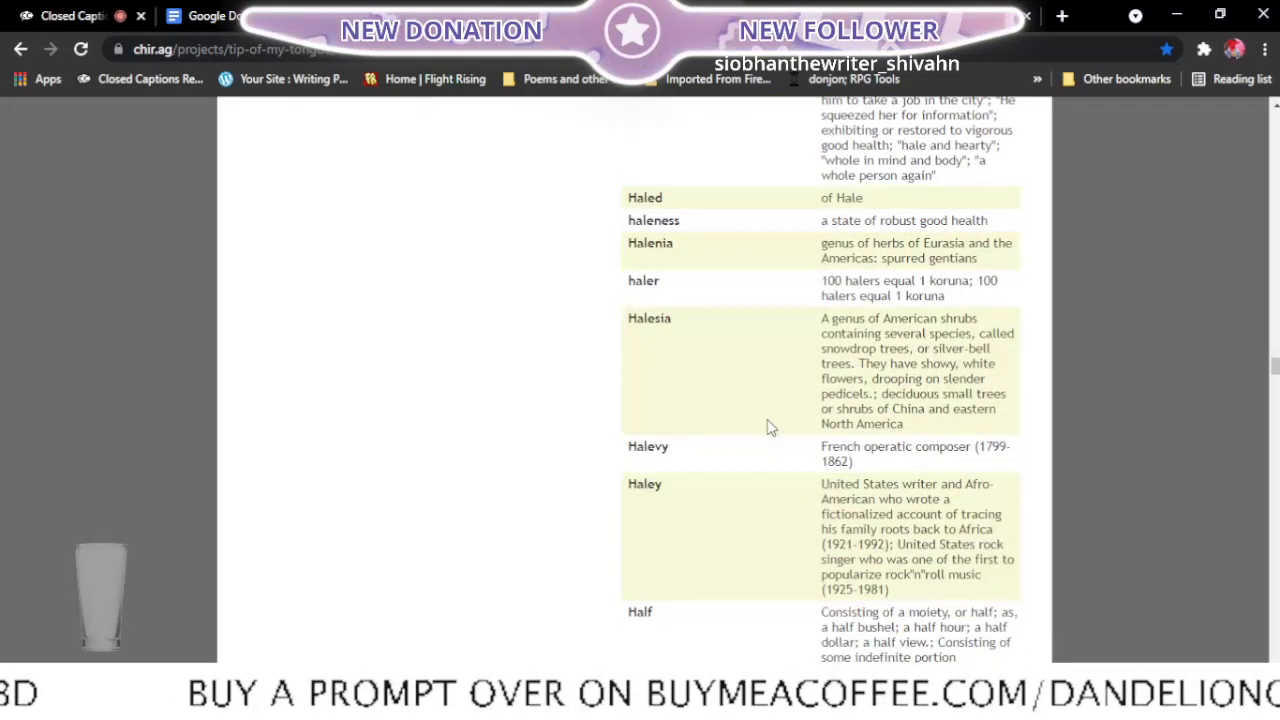
{"action": "scroll", "coordinate": [771, 428], "scroll_direction": "down", "scroll_amount": 4}
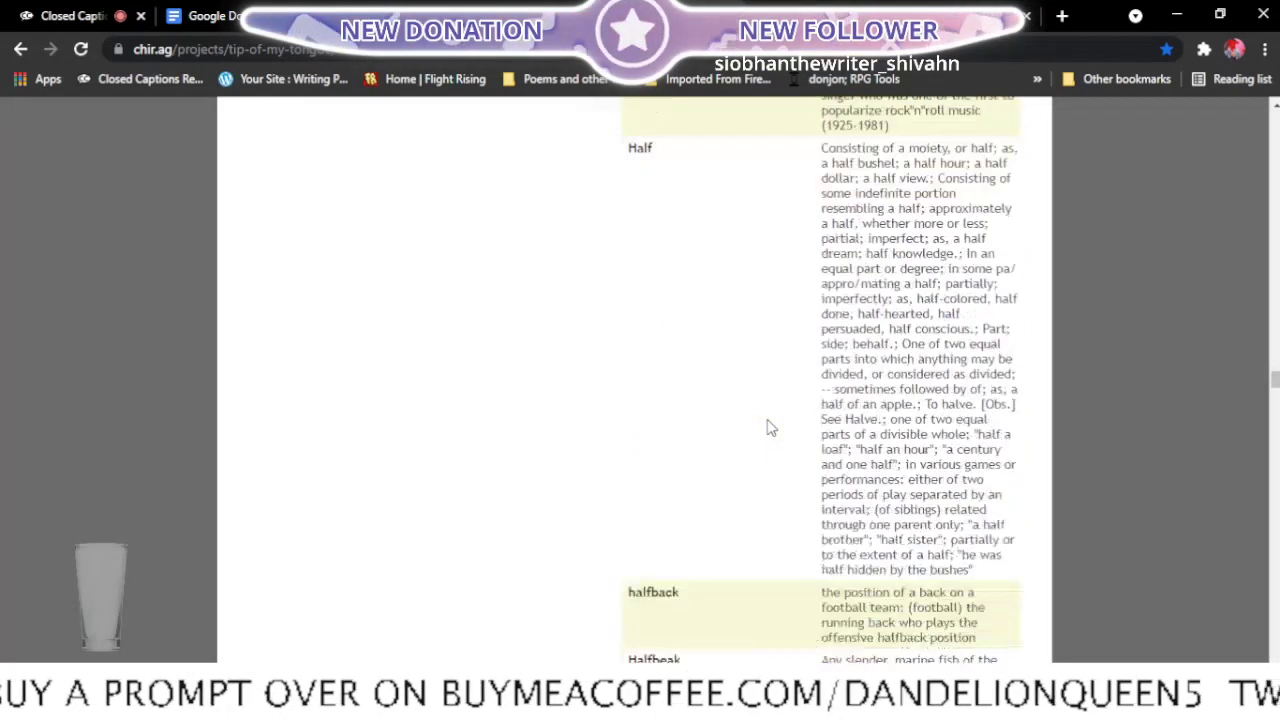
{"action": "scroll", "coordinate": [771, 428], "scroll_direction": "down", "scroll_amount": 5}
{"action": "scroll", "coordinate": [771, 428], "scroll_direction": "down", "scroll_amount": 2}
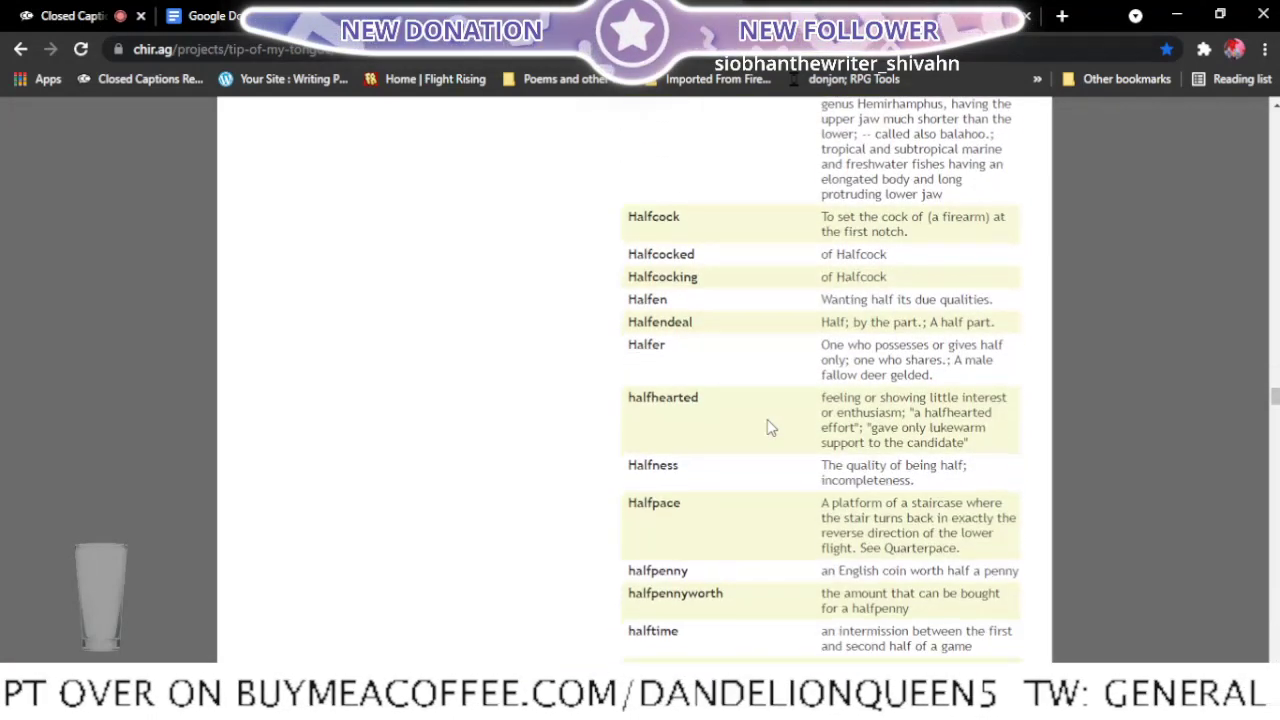
{"action": "scroll", "coordinate": [771, 428], "scroll_direction": "down", "scroll_amount": 2}
{"action": "scroll", "coordinate": [771, 428], "scroll_direction": "down", "scroll_amount": 5}
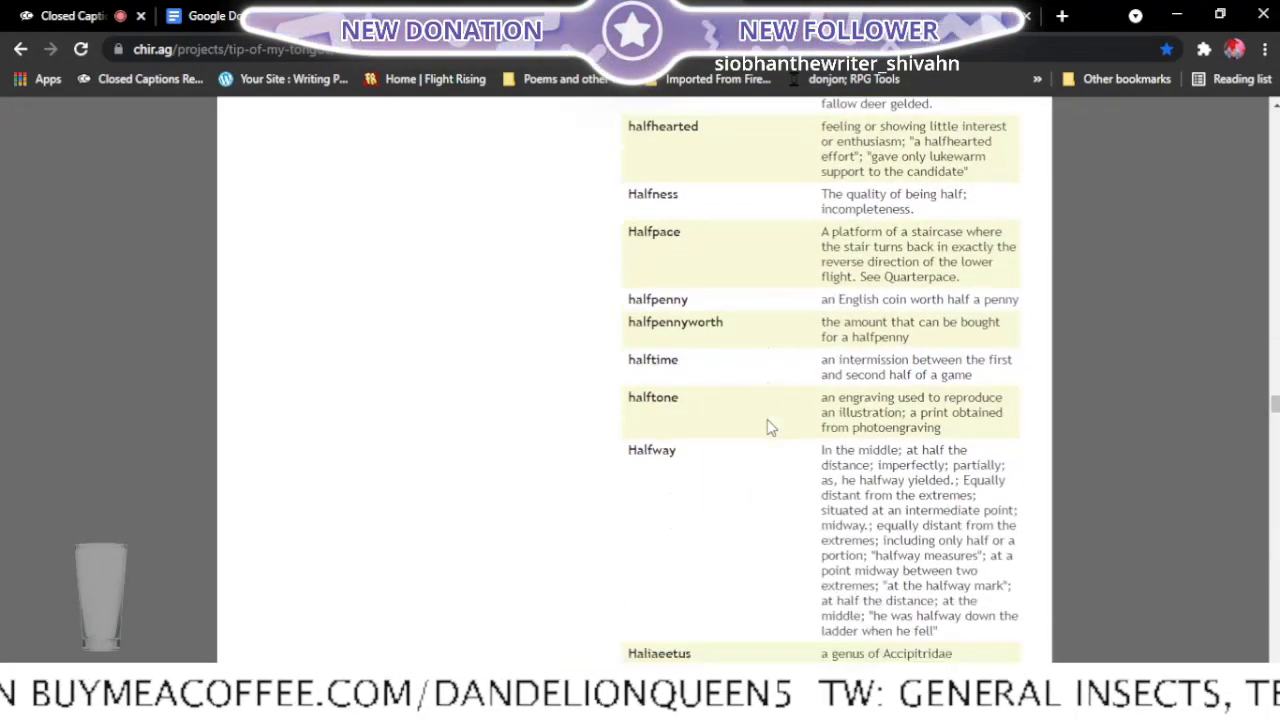
{"action": "scroll", "coordinate": [771, 428], "scroll_direction": "down", "scroll_amount": 1}
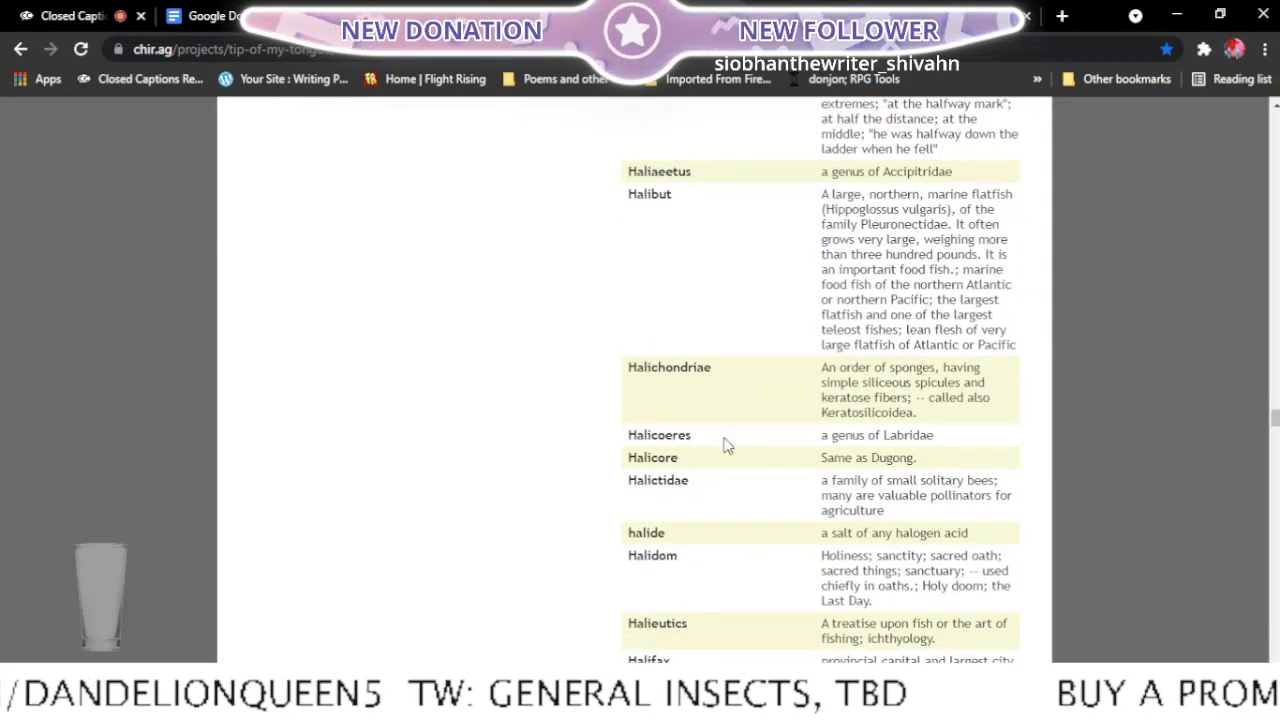
{"action": "scroll", "coordinate": [728, 444], "scroll_direction": "down", "scroll_amount": 2}
{"action": "scroll", "coordinate": [728, 446], "scroll_direction": "down", "scroll_amount": 1}
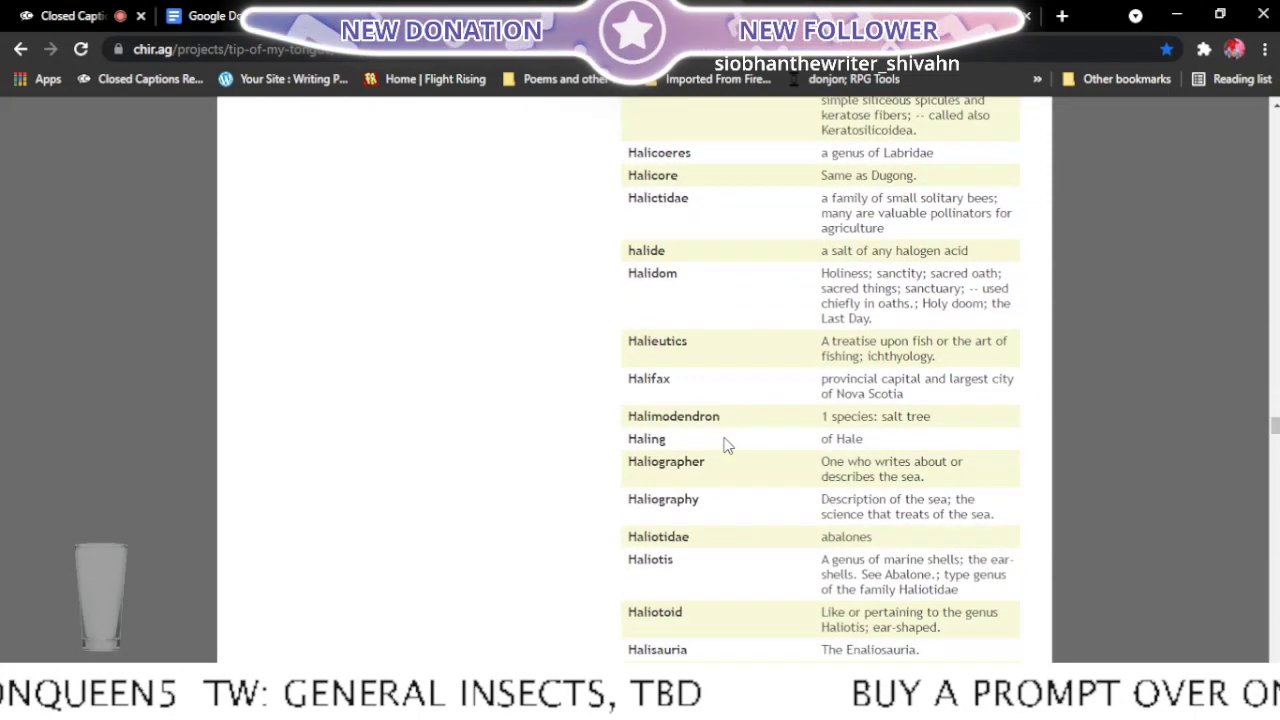
- Read the h-word entries and meanings from "Halictidae" to "Halloo" for a word that could replace "guide" in the poem
{"action": "scroll", "coordinate": [728, 446], "scroll_direction": "down", "scroll_amount": 1}
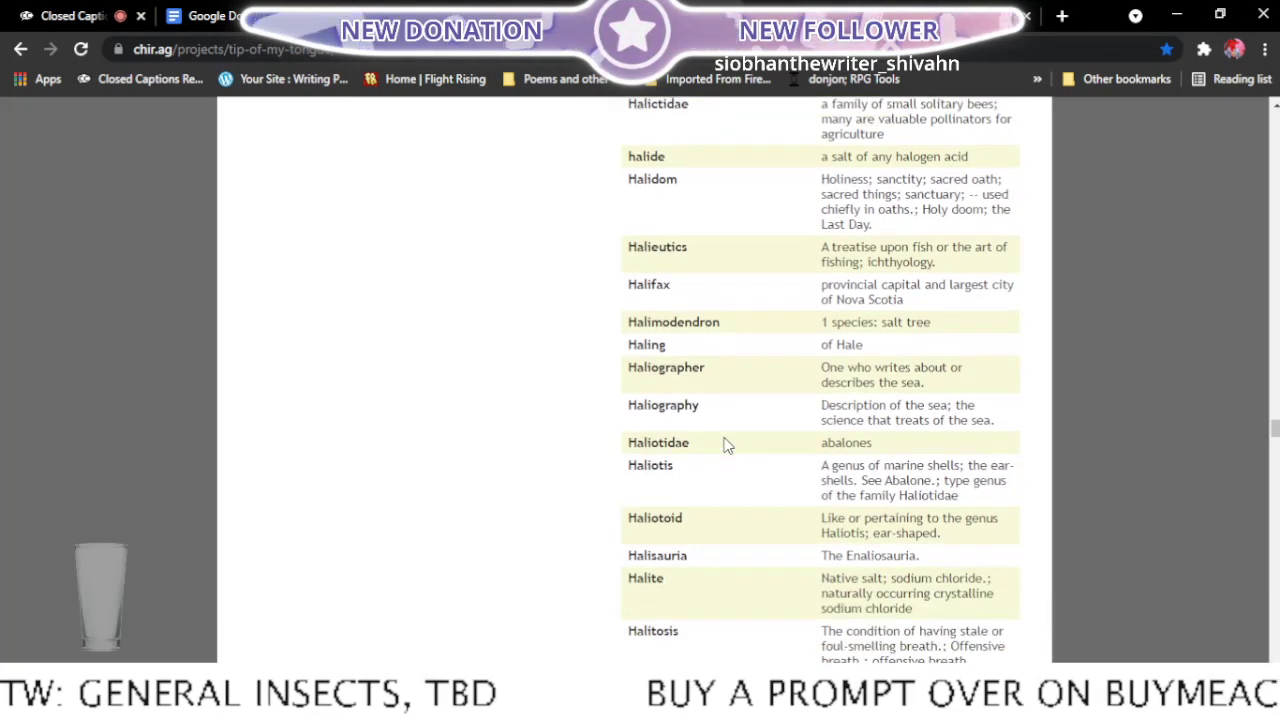
{"action": "scroll", "coordinate": [728, 446], "scroll_direction": "down", "scroll_amount": 1}
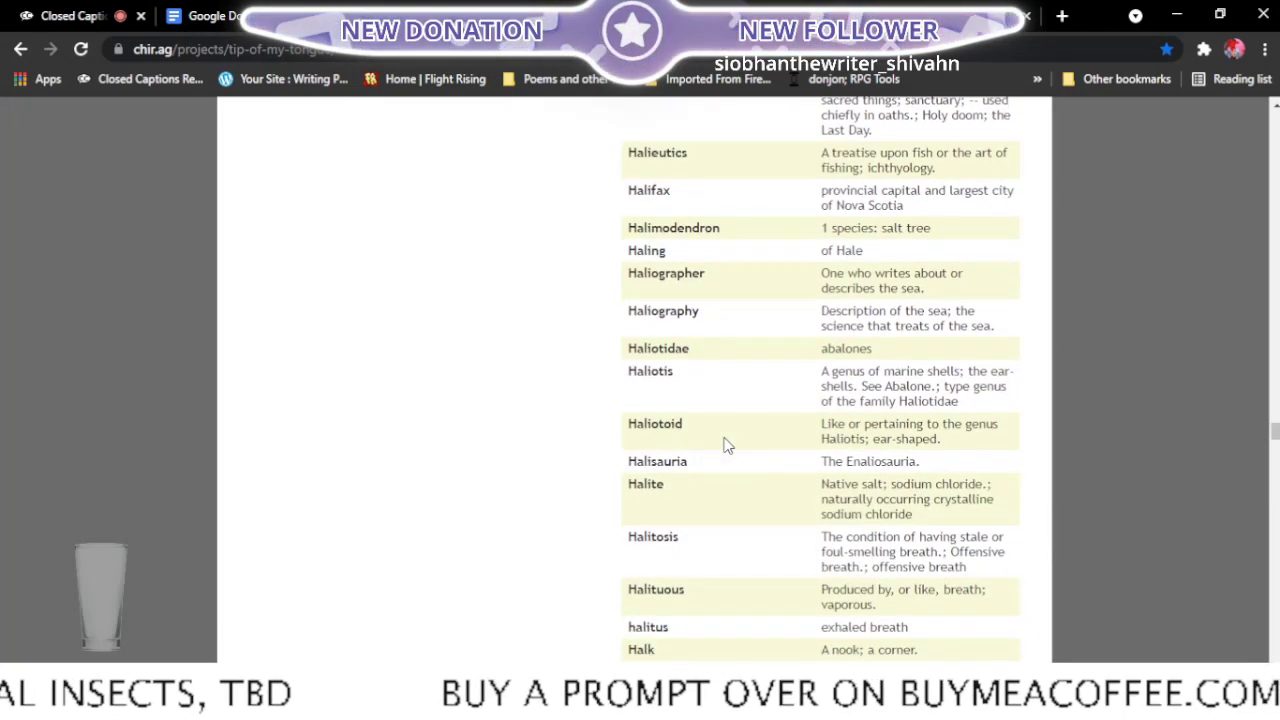
{"action": "scroll", "coordinate": [728, 446], "scroll_direction": "down", "scroll_amount": 1}
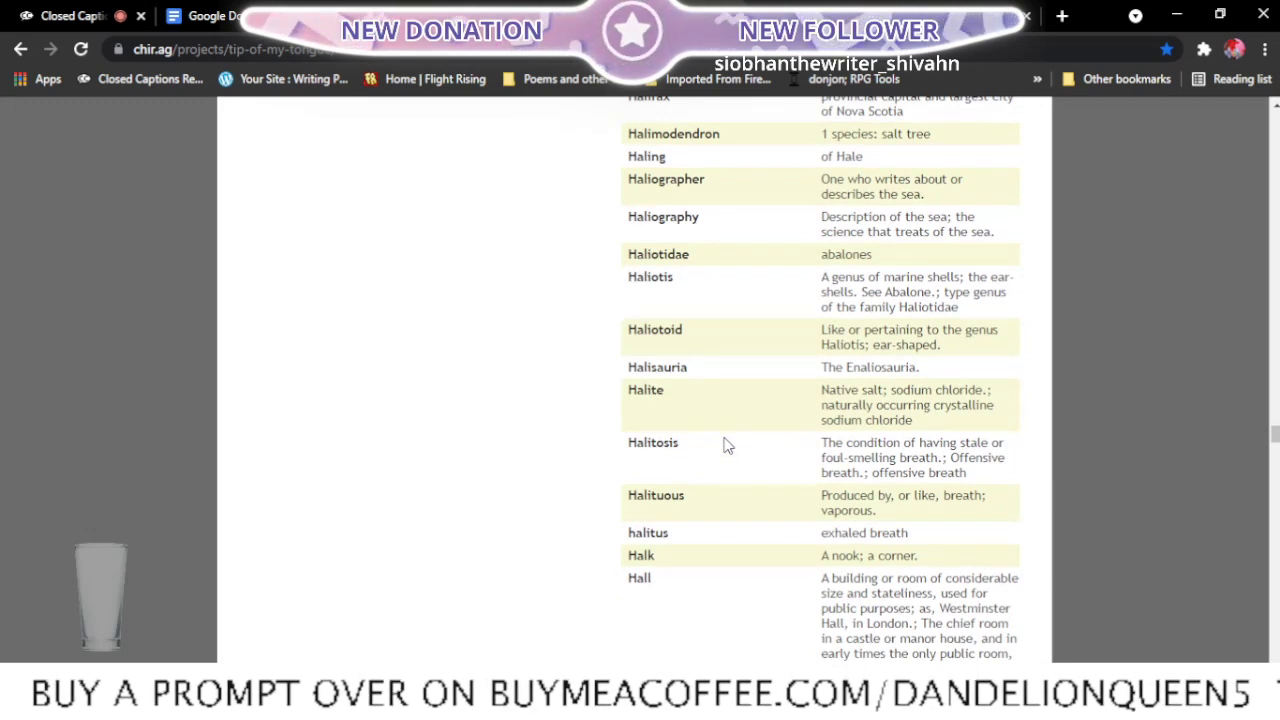
{"action": "scroll", "coordinate": [728, 446], "scroll_direction": "down", "scroll_amount": 2}
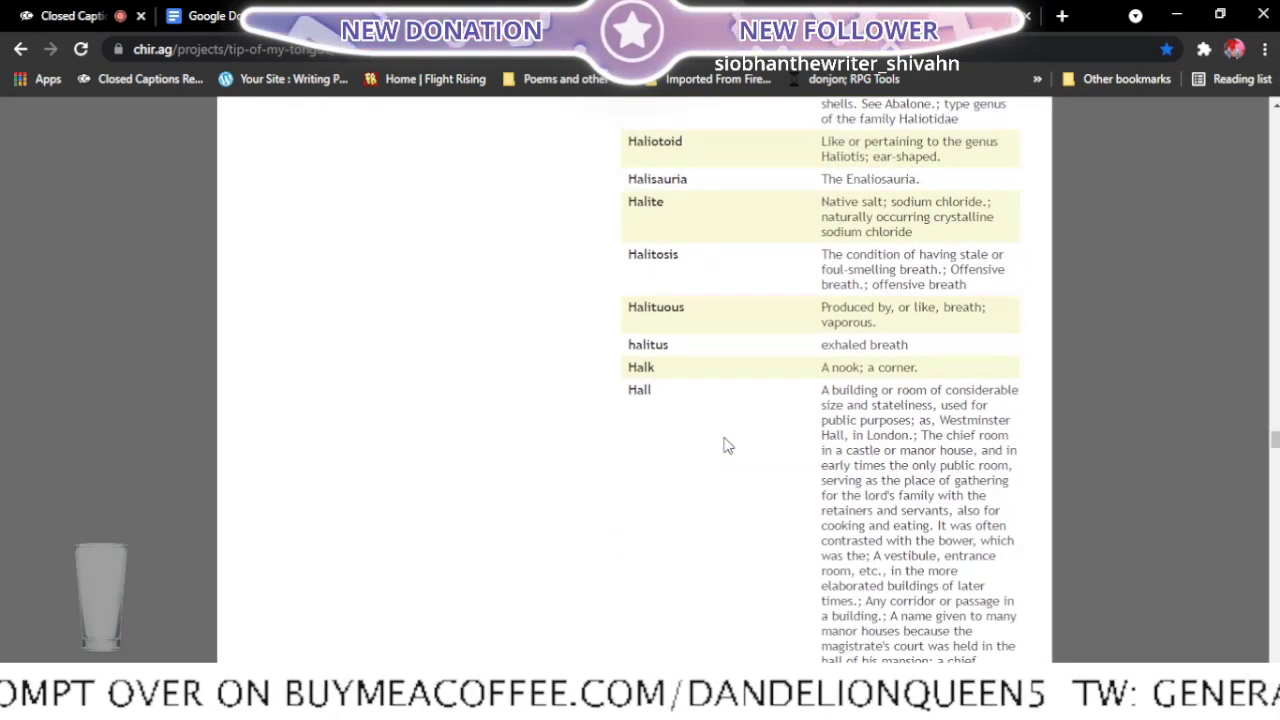
{"action": "scroll", "coordinate": [728, 446], "scroll_direction": "down", "scroll_amount": 2}
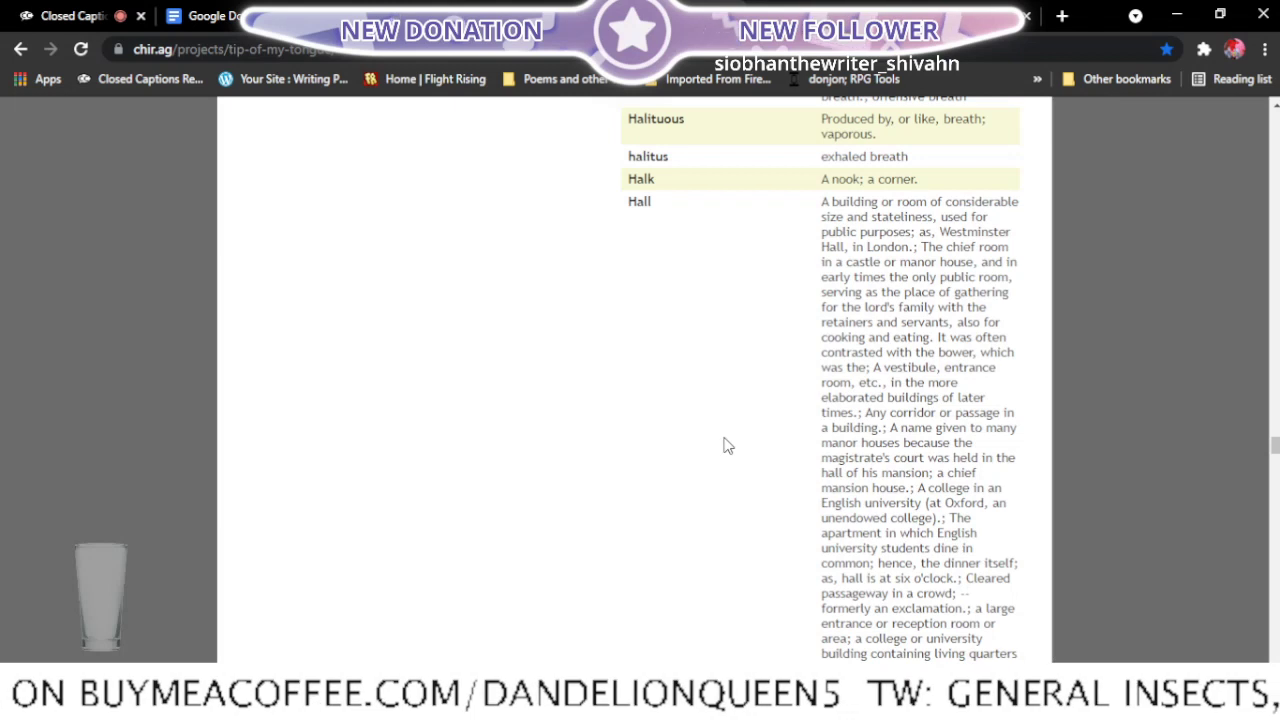
{"action": "scroll", "coordinate": [728, 446], "scroll_direction": "down", "scroll_amount": 2}
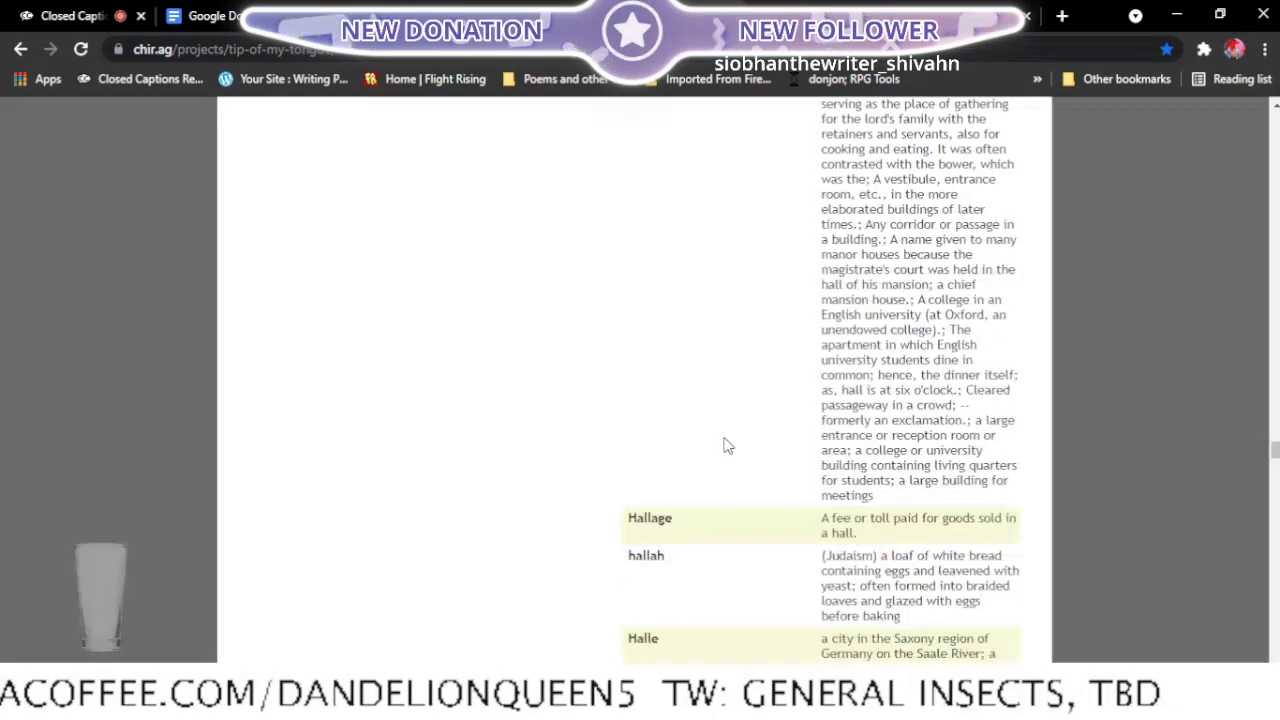
{"action": "scroll", "coordinate": [728, 446], "scroll_direction": "down", "scroll_amount": 2}
{"action": "scroll", "coordinate": [728, 446], "scroll_direction": "down", "scroll_amount": 2}
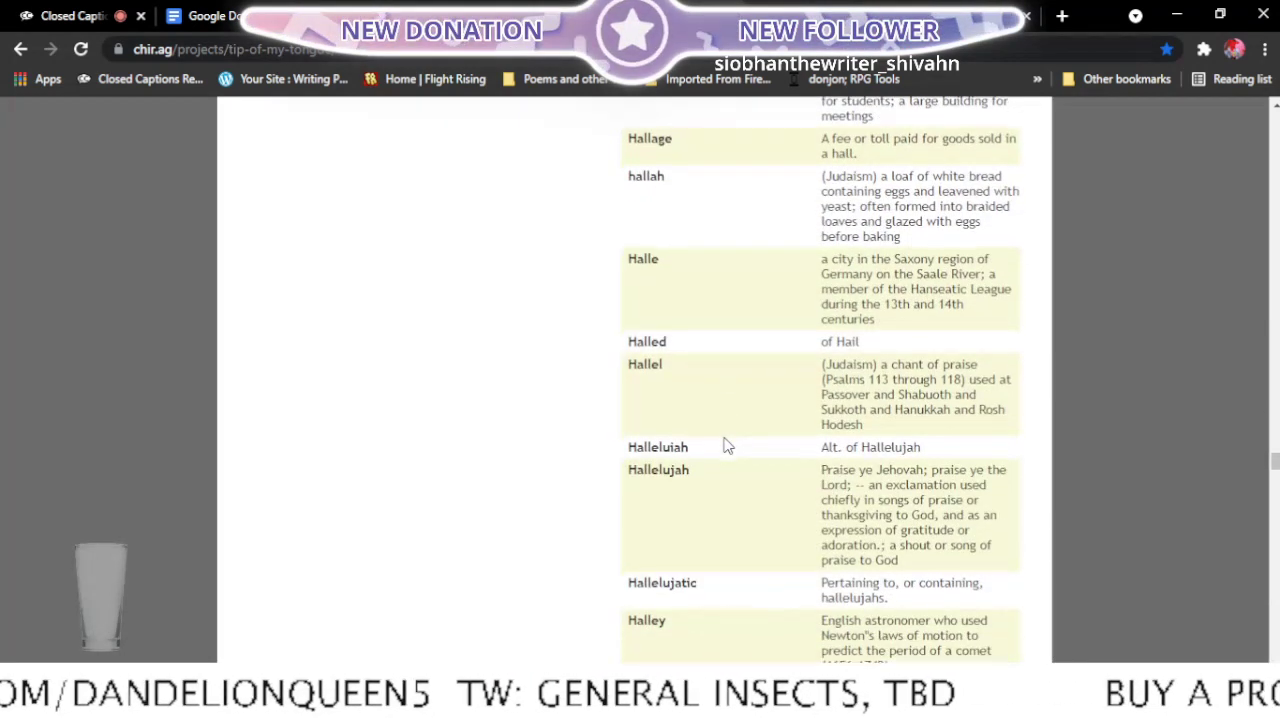
{"action": "scroll", "coordinate": [728, 446], "scroll_direction": "down", "scroll_amount": 3}
{"action": "scroll", "coordinate": [728, 446], "scroll_direction": "down", "scroll_amount": 2}
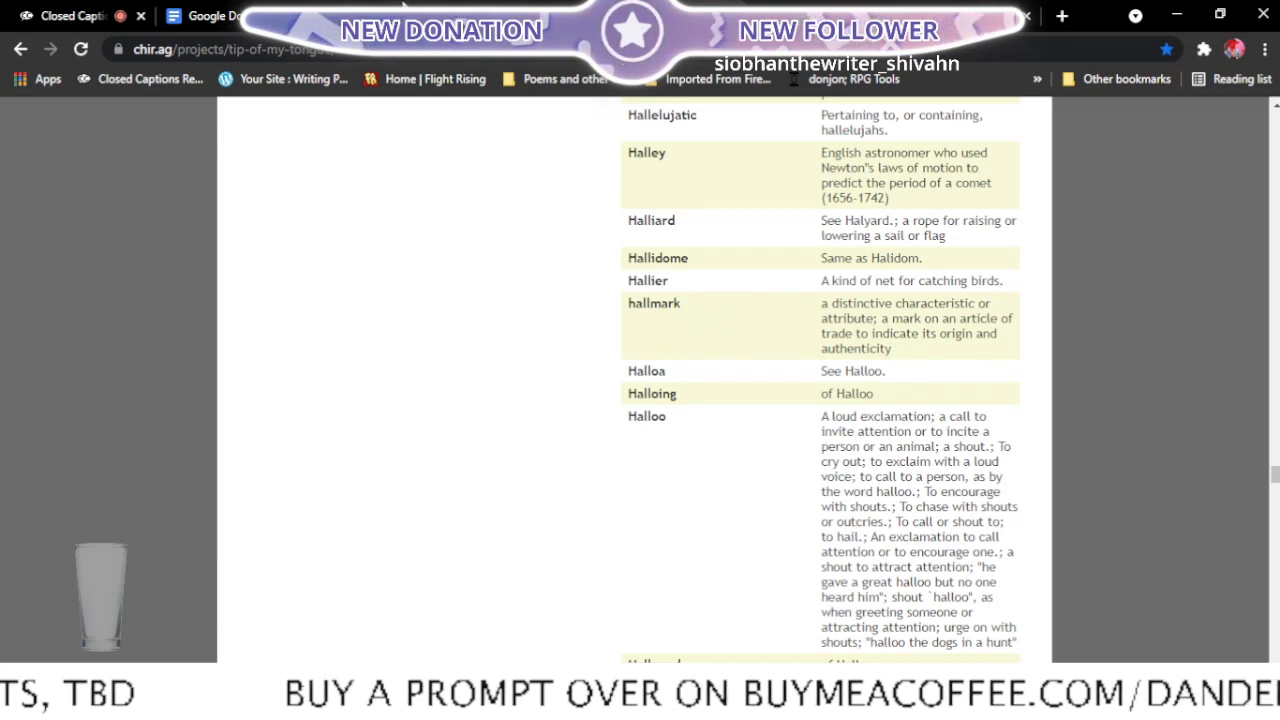
- Recheck the opening line of Microwave at Midnight and read the h-word entries from "Halloo" to "Haloid" for a fitting word
{"action": "left_click", "coordinate": [402, 16]}
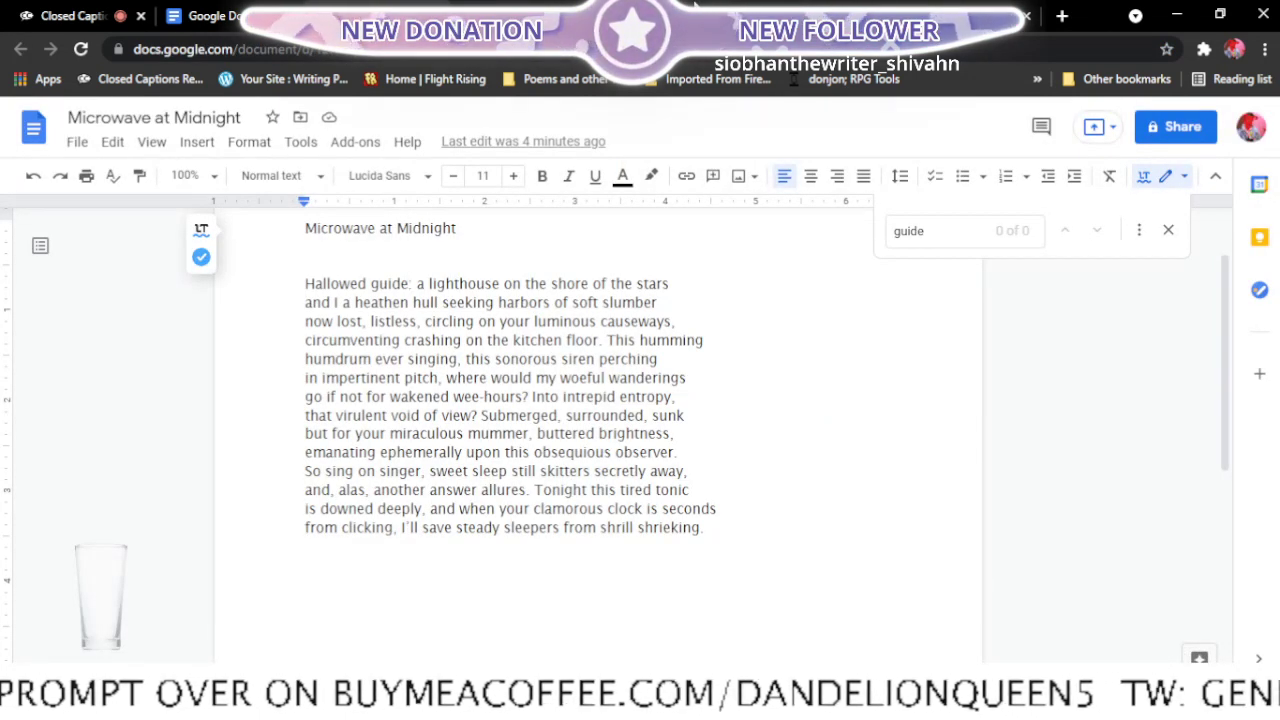
{"action": "type", "text": ":"}
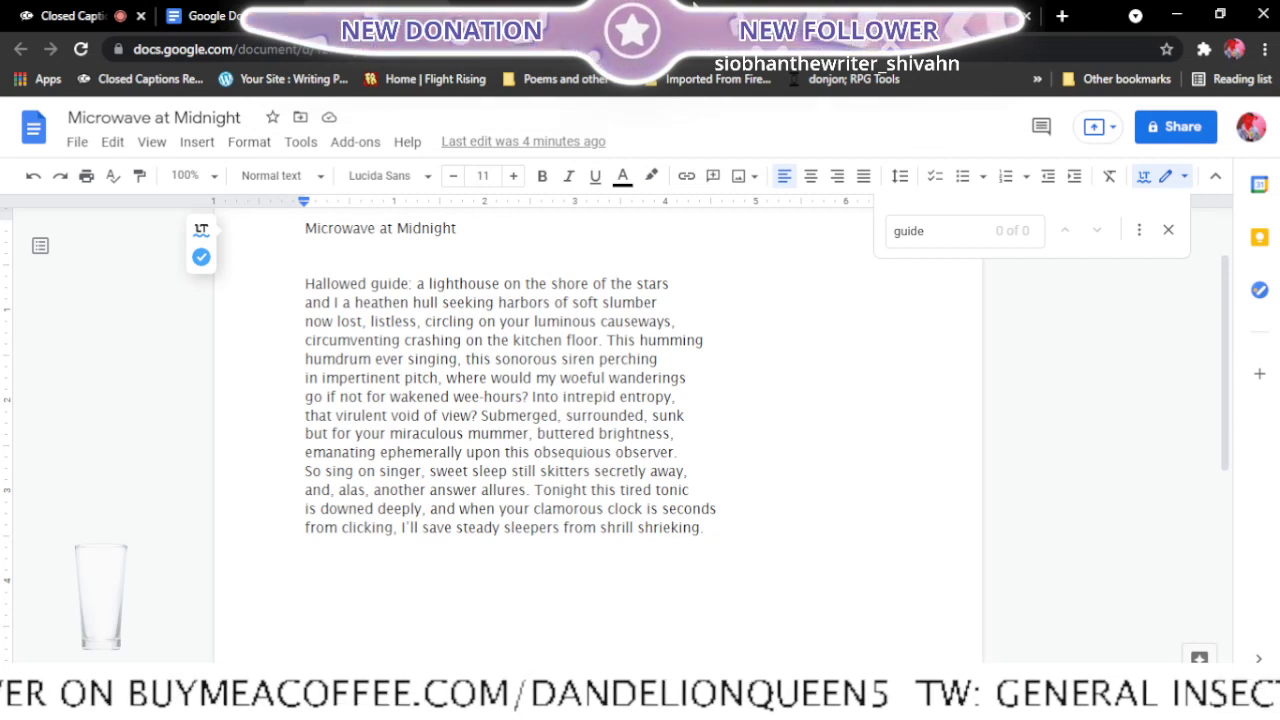
{"action": "left_click", "coordinate": [694, 7]}
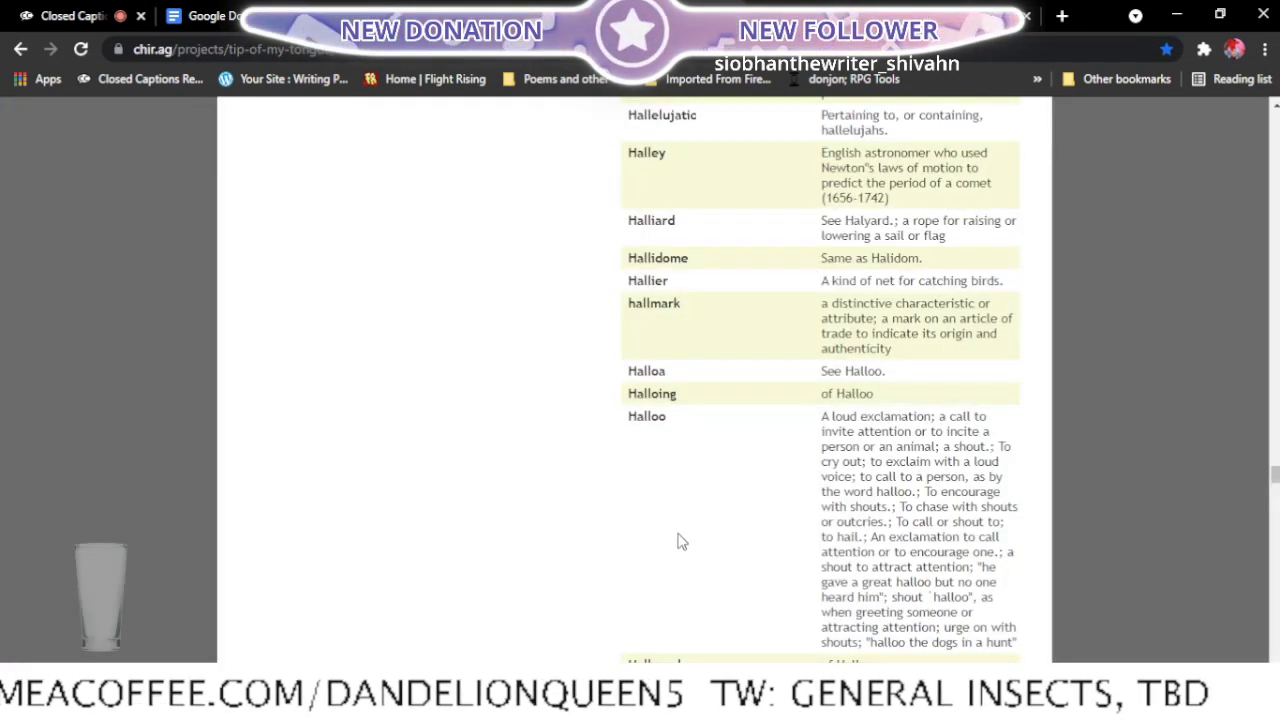
{"action": "scroll", "coordinate": [679, 534], "scroll_direction": "down", "scroll_amount": 2}
{"action": "scroll", "coordinate": [679, 541], "scroll_direction": "down", "scroll_amount": 3}
{"action": "scroll", "coordinate": [679, 541], "scroll_direction": "down", "scroll_amount": 1}
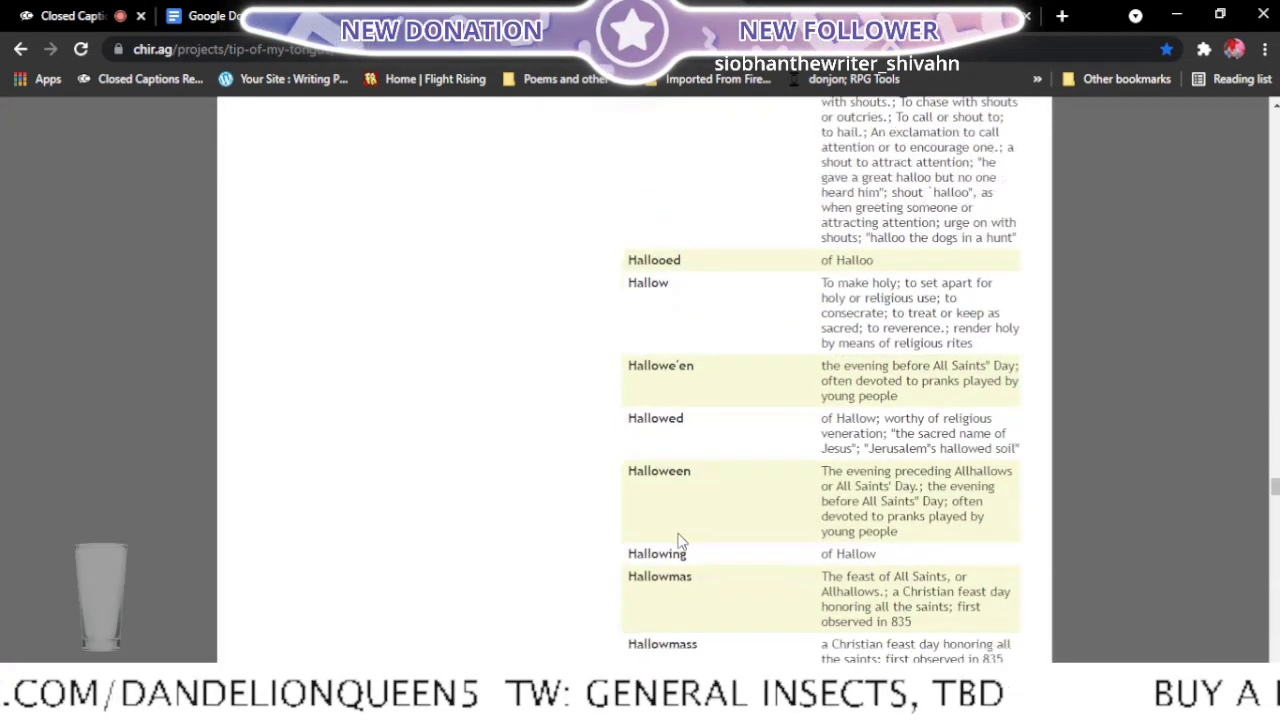
{"action": "scroll", "coordinate": [679, 541], "scroll_direction": "down", "scroll_amount": 1}
{"action": "scroll", "coordinate": [679, 541], "scroll_direction": "down", "scroll_amount": 1}
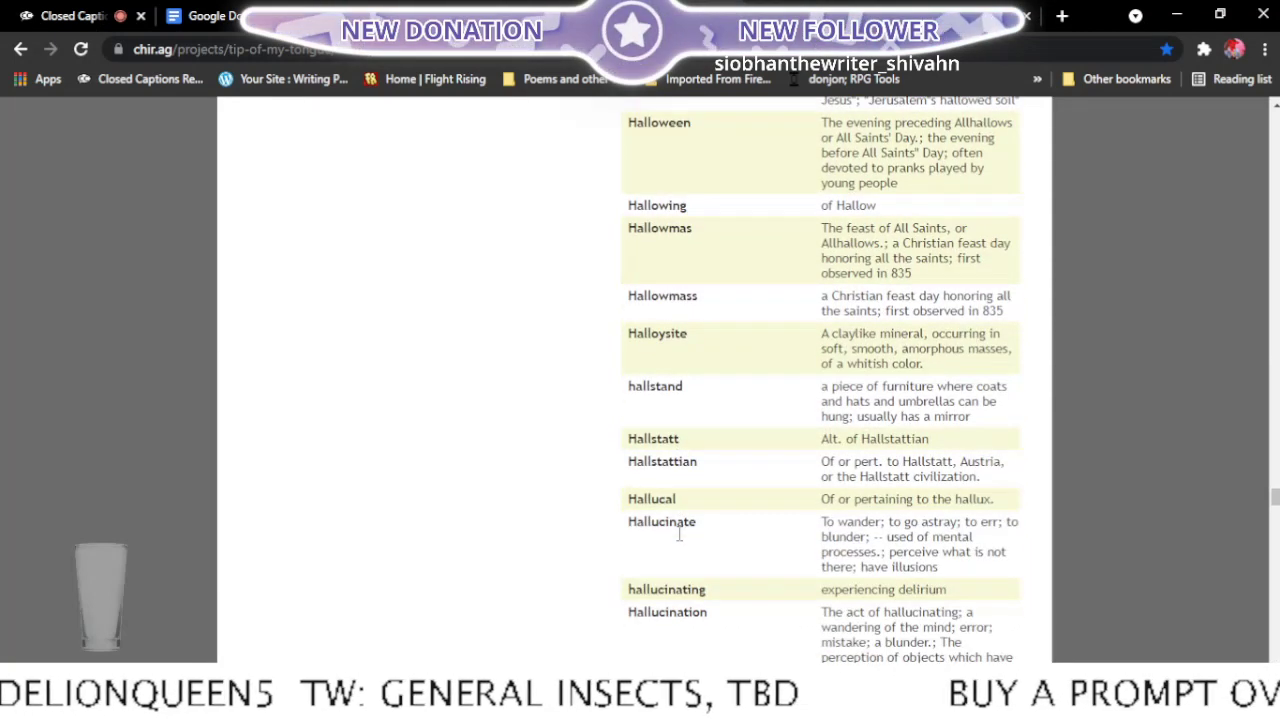
{"action": "scroll", "coordinate": [679, 541], "scroll_direction": "down", "scroll_amount": 1}
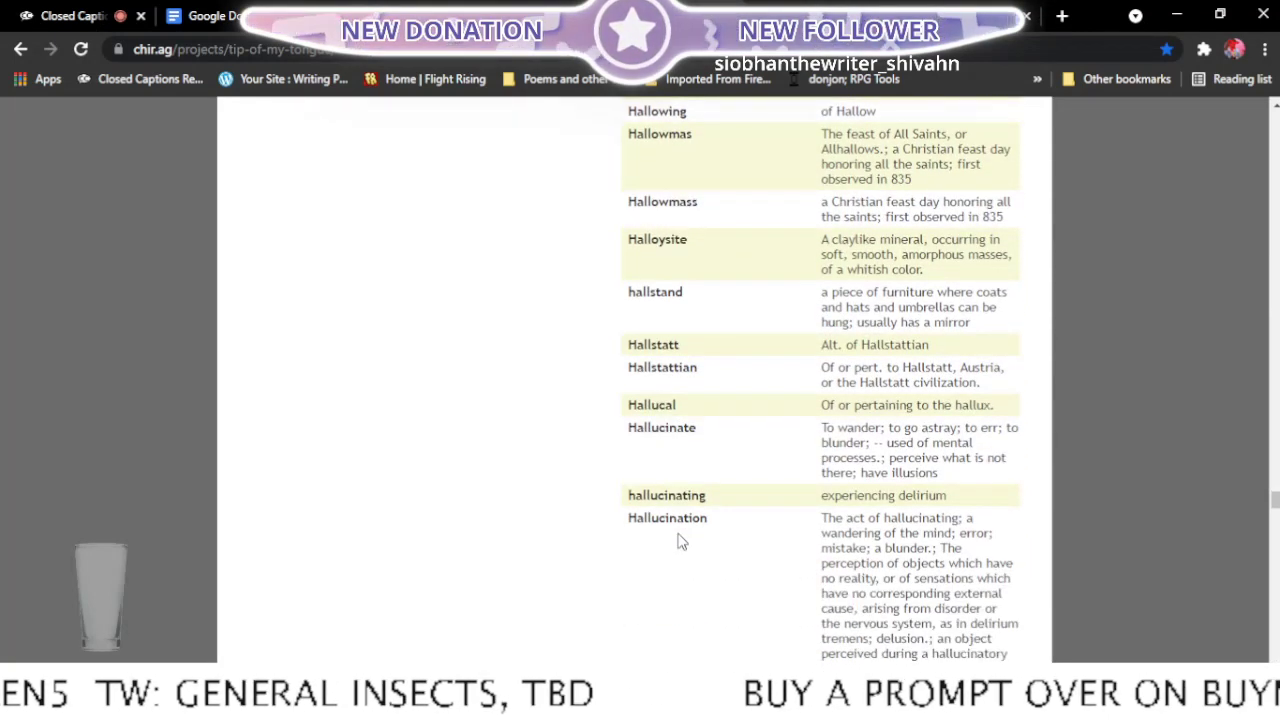
{"action": "scroll", "coordinate": [679, 541], "scroll_direction": "down", "scroll_amount": 6}
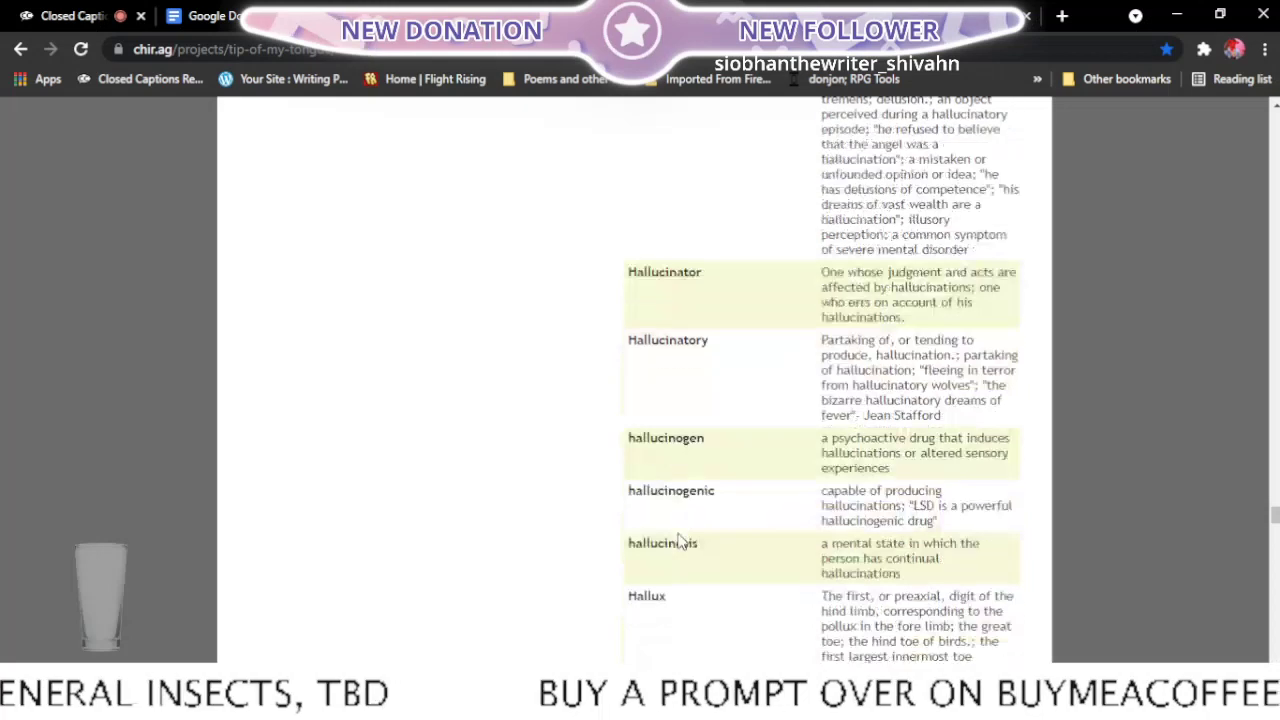
{"action": "scroll", "coordinate": [679, 541], "scroll_direction": "down", "scroll_amount": 2}
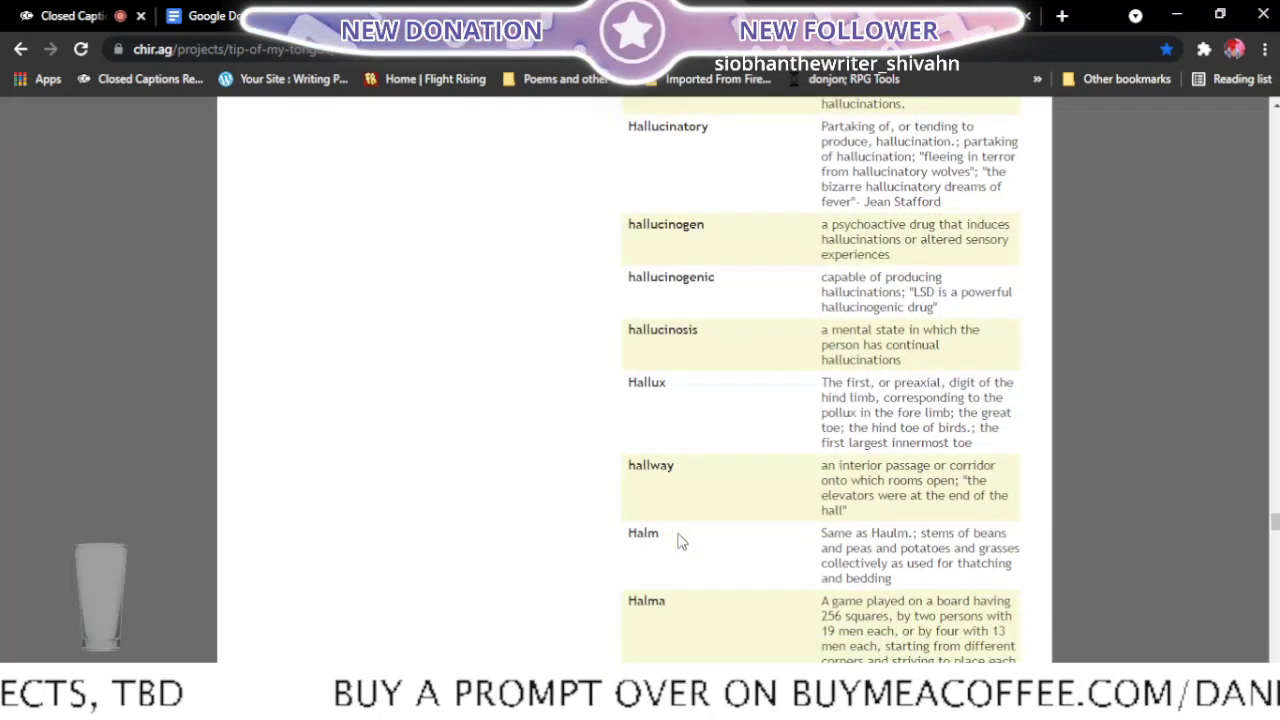
{"action": "scroll", "coordinate": [679, 541], "scroll_direction": "down", "scroll_amount": 2}
{"action": "scroll", "coordinate": [679, 541], "scroll_direction": "down", "scroll_amount": 5}
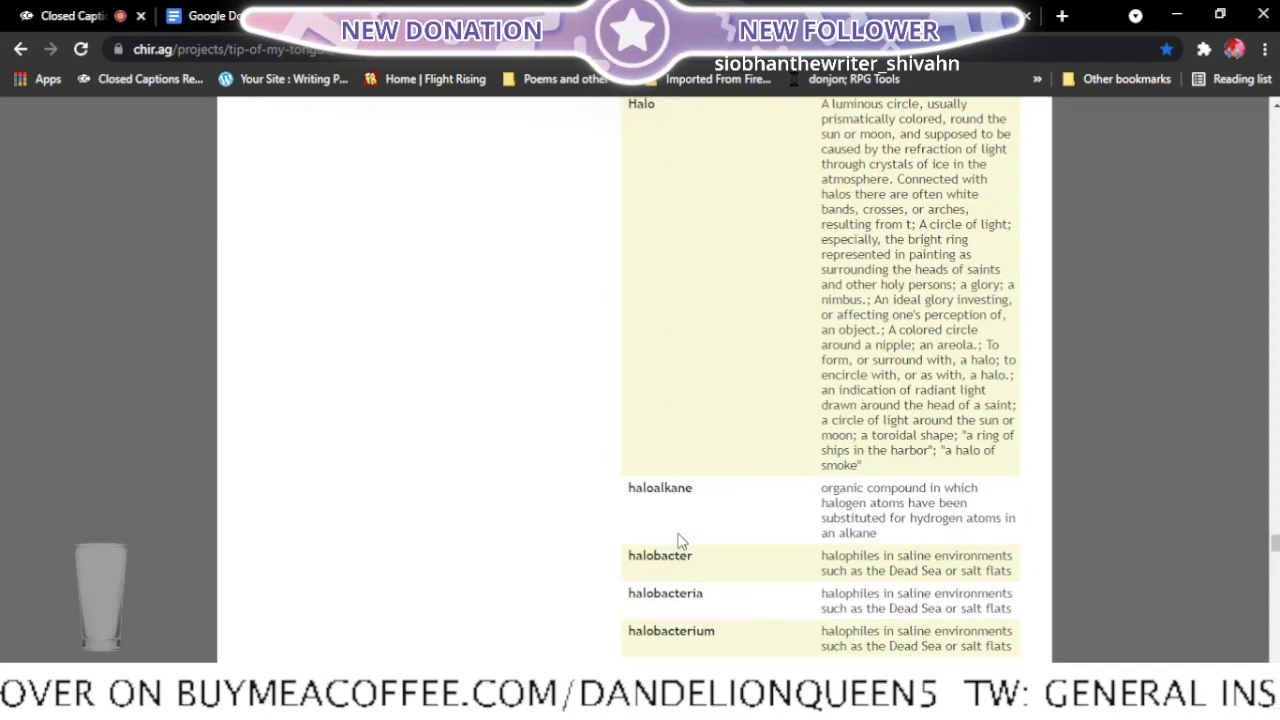
{"action": "scroll", "coordinate": [679, 541], "scroll_direction": "down", "scroll_amount": 5}
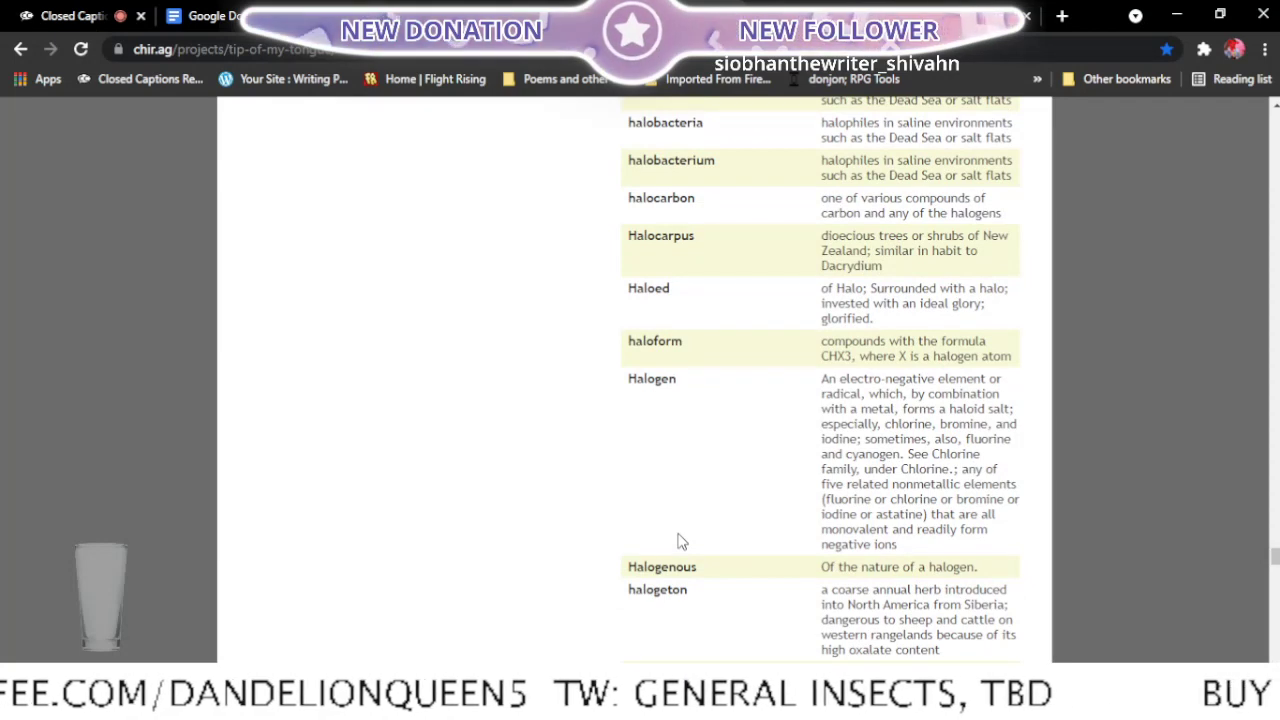
{"action": "scroll", "coordinate": [679, 541], "scroll_direction": "down", "scroll_amount": 1}
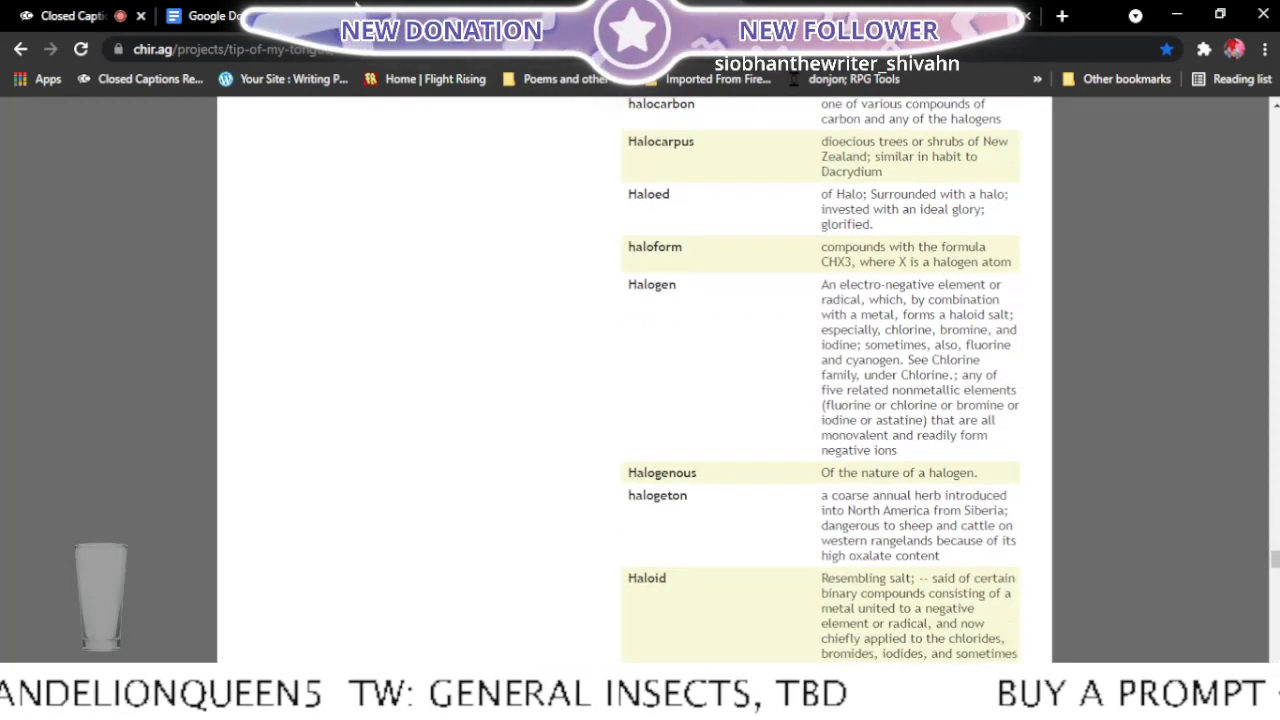
- Replace "guide" with "hallmark" in the opening line of Microwave at Midnight, correcting its spelling
{"action": "left_click", "coordinate": [215, 15]}
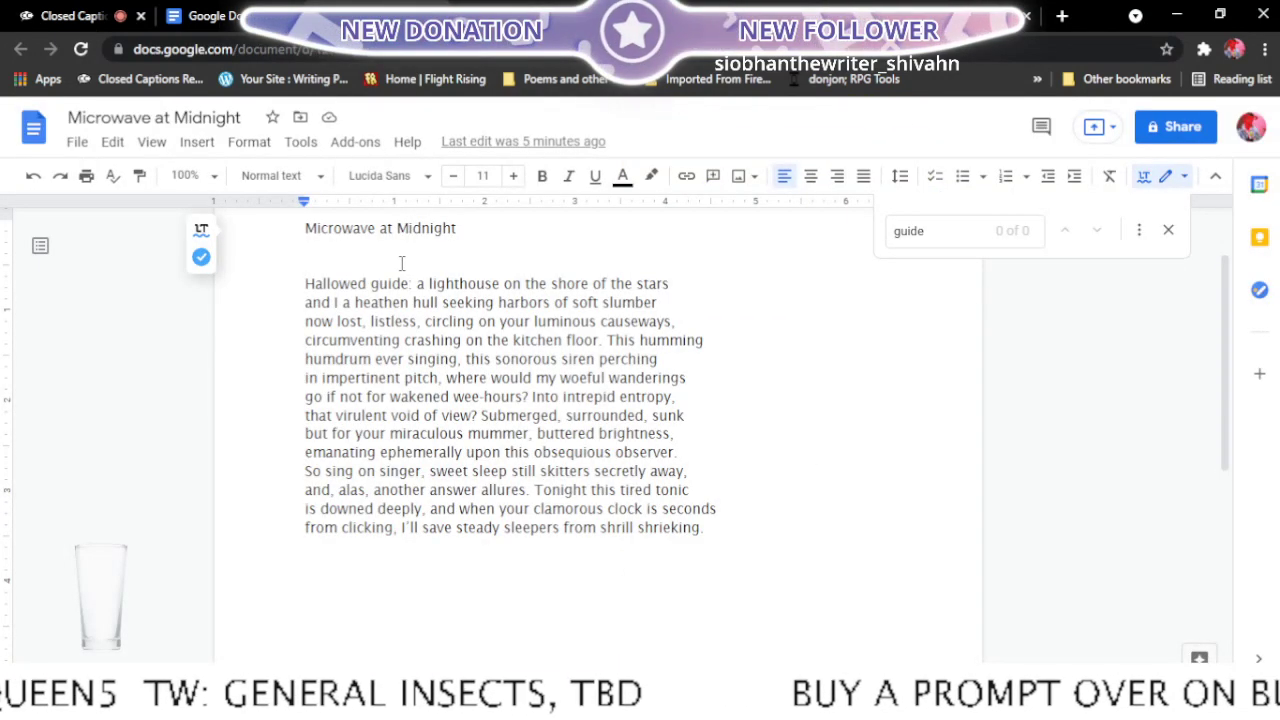
{"action": "key", "text": "BackSpace"}
{"action": "key", "text": "BackSpace"}
{"action": "key", "text": "BackSpace"}
{"action": "key", "text": "BackSpace"}
{"action": "key", "text": "BackSpace"}
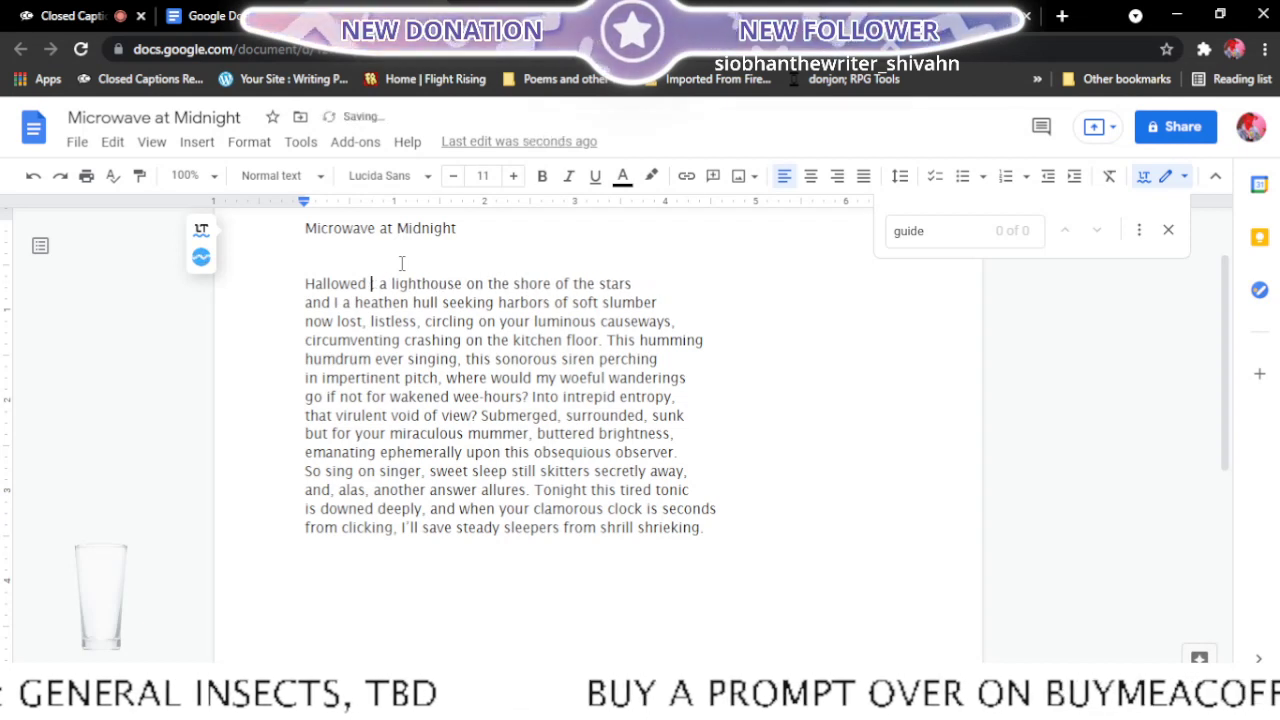
{"action": "type", "text": "halmark:"}
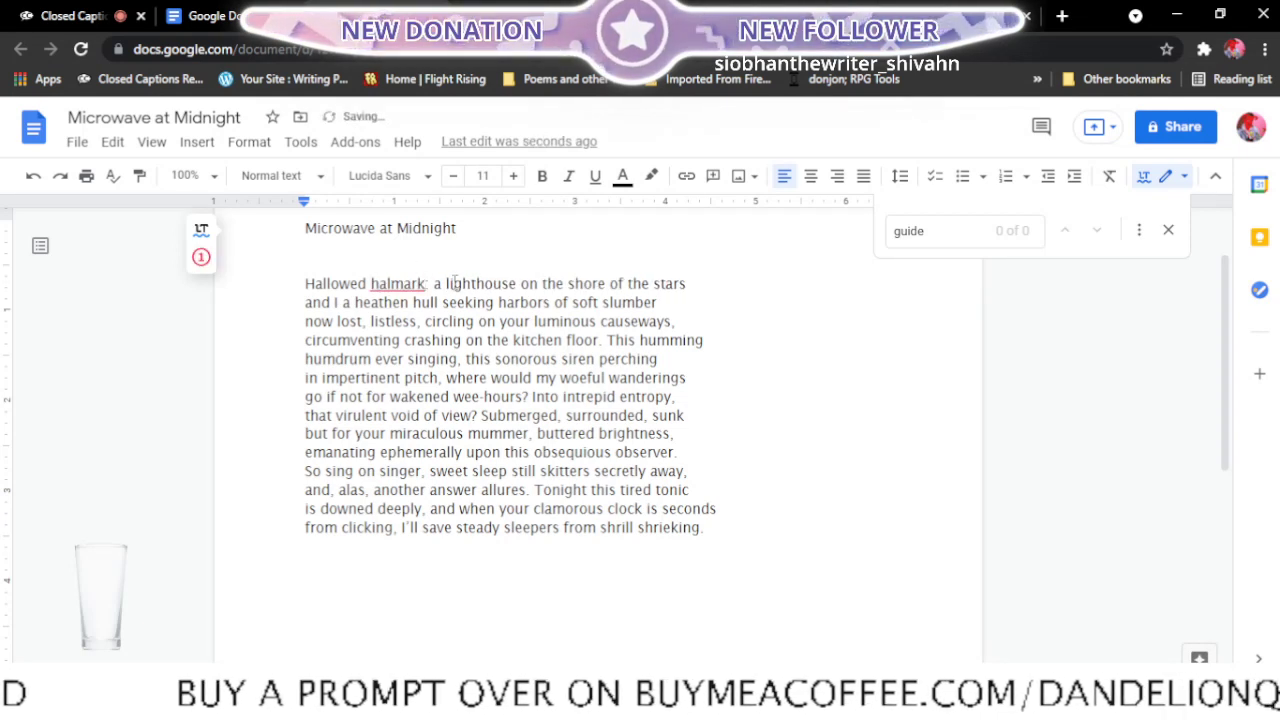
{"action": "left_click", "coordinate": [412, 284]}
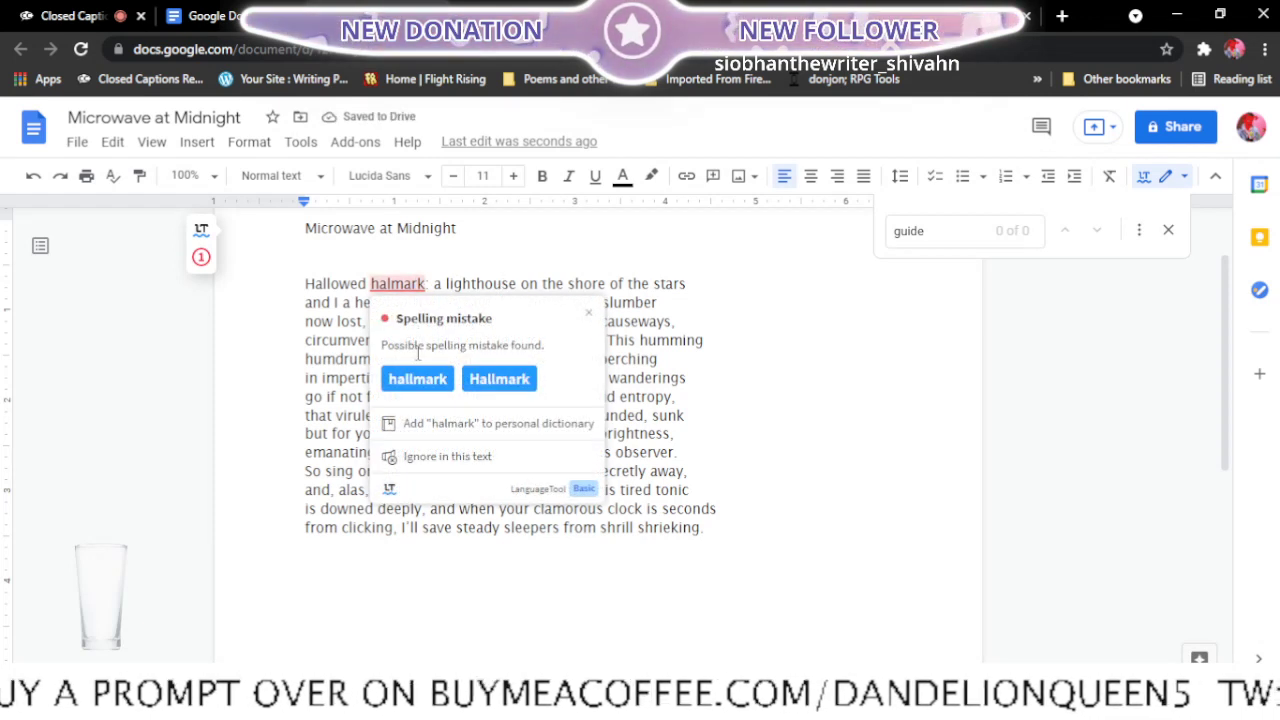
{"action": "left_click", "coordinate": [515, 282]}
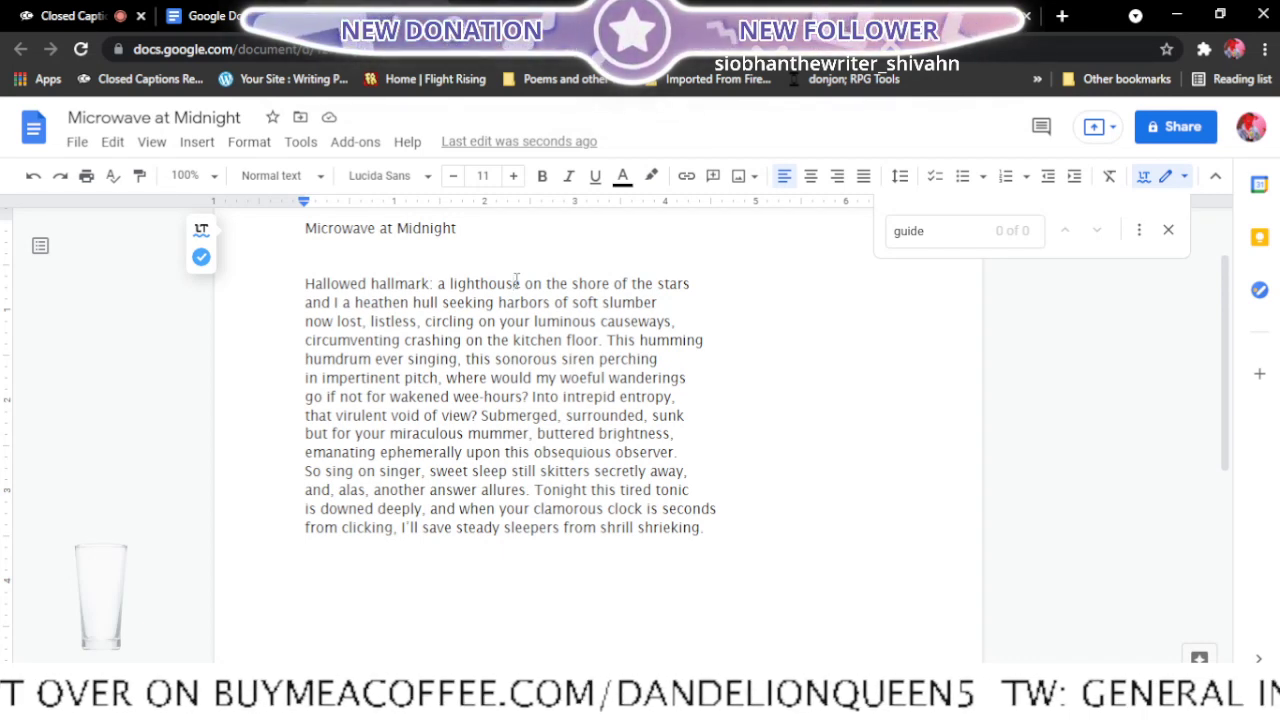
- Add the note "<- ready, read to someone" after Microwave at Midnight in the Final edits list
{"action": "left_click", "coordinate": [380, 16]}
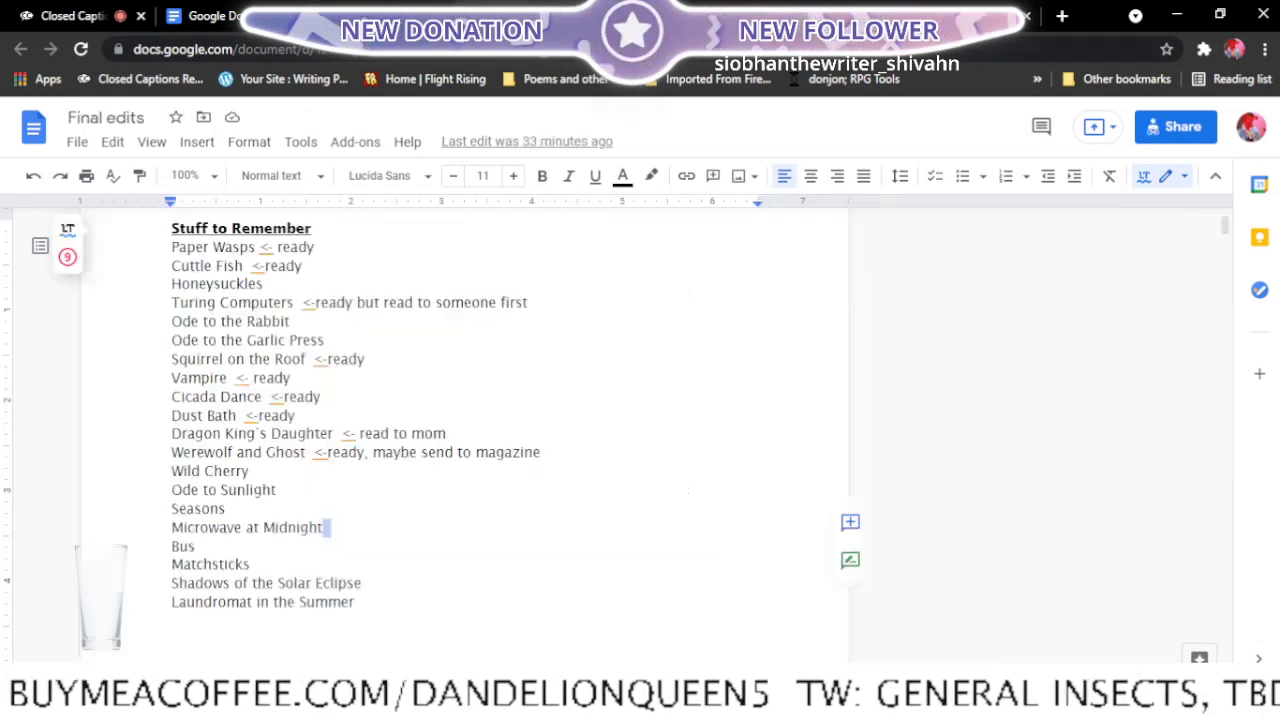
{"action": "left_click", "coordinate": [349, 536]}
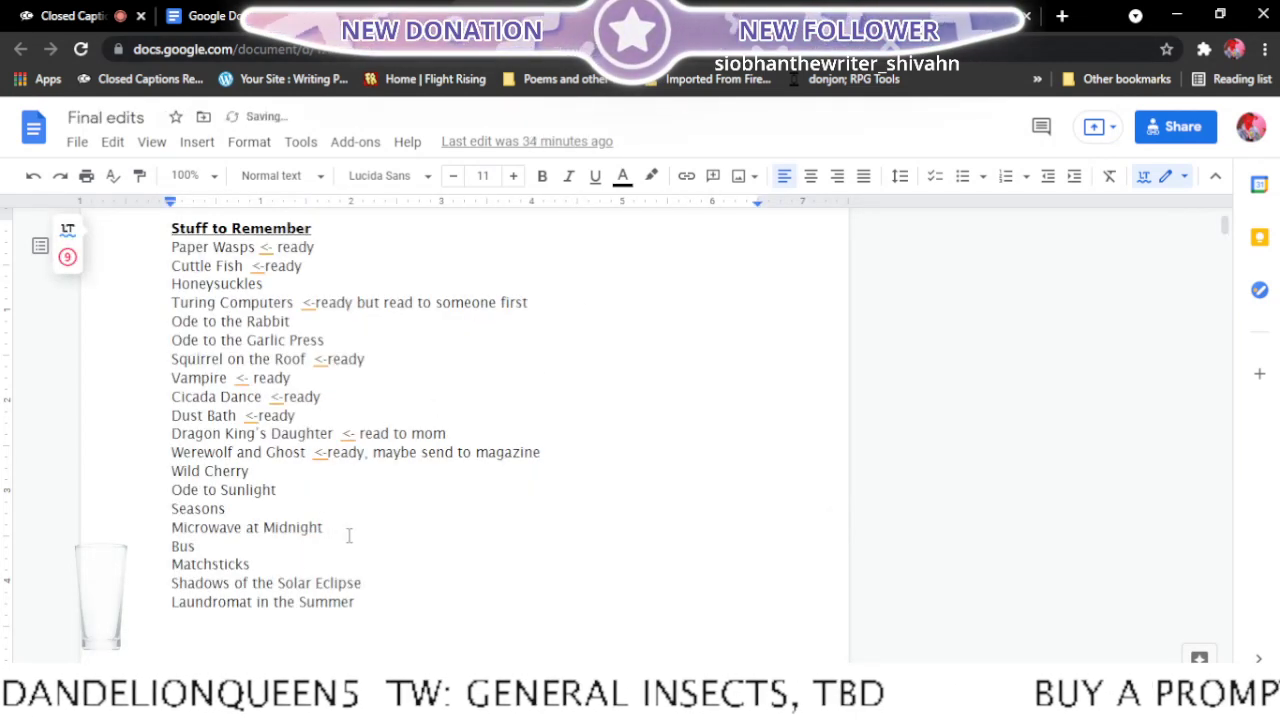
{"action": "type", "text": "<"}
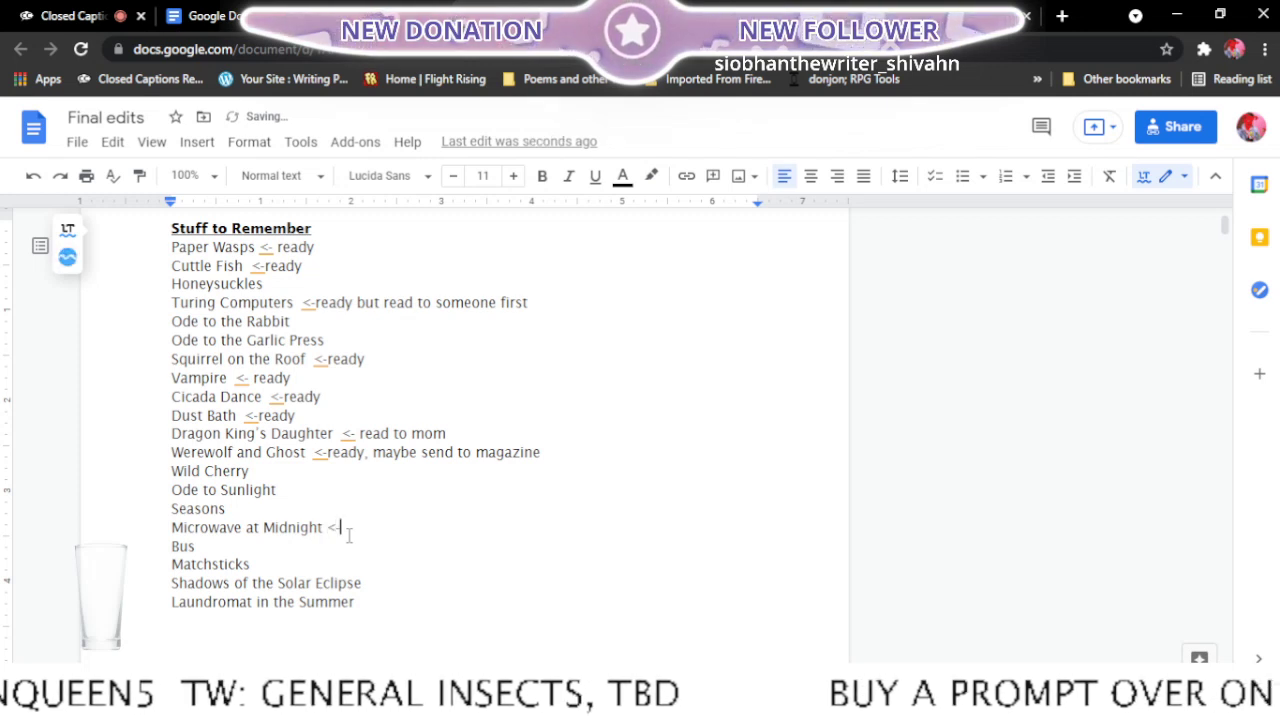
{"action": "type", "text": "- ready"}
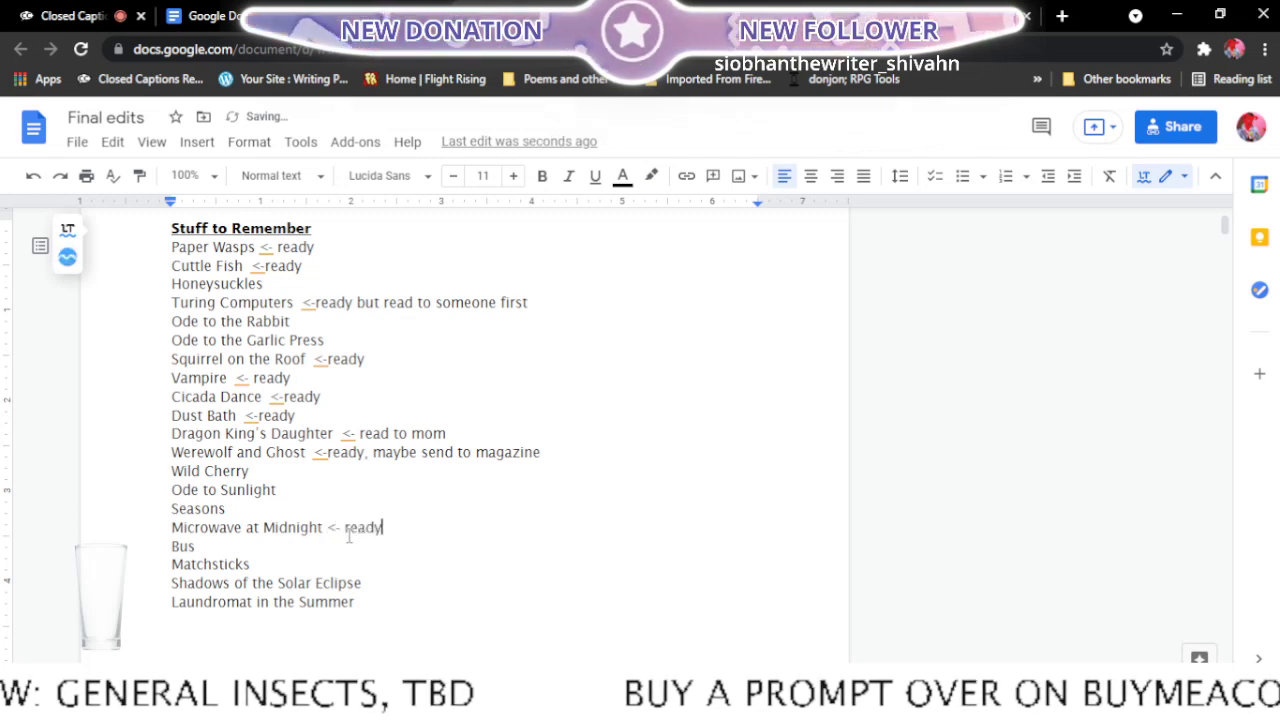
{"action": "type", "text": ", read"}
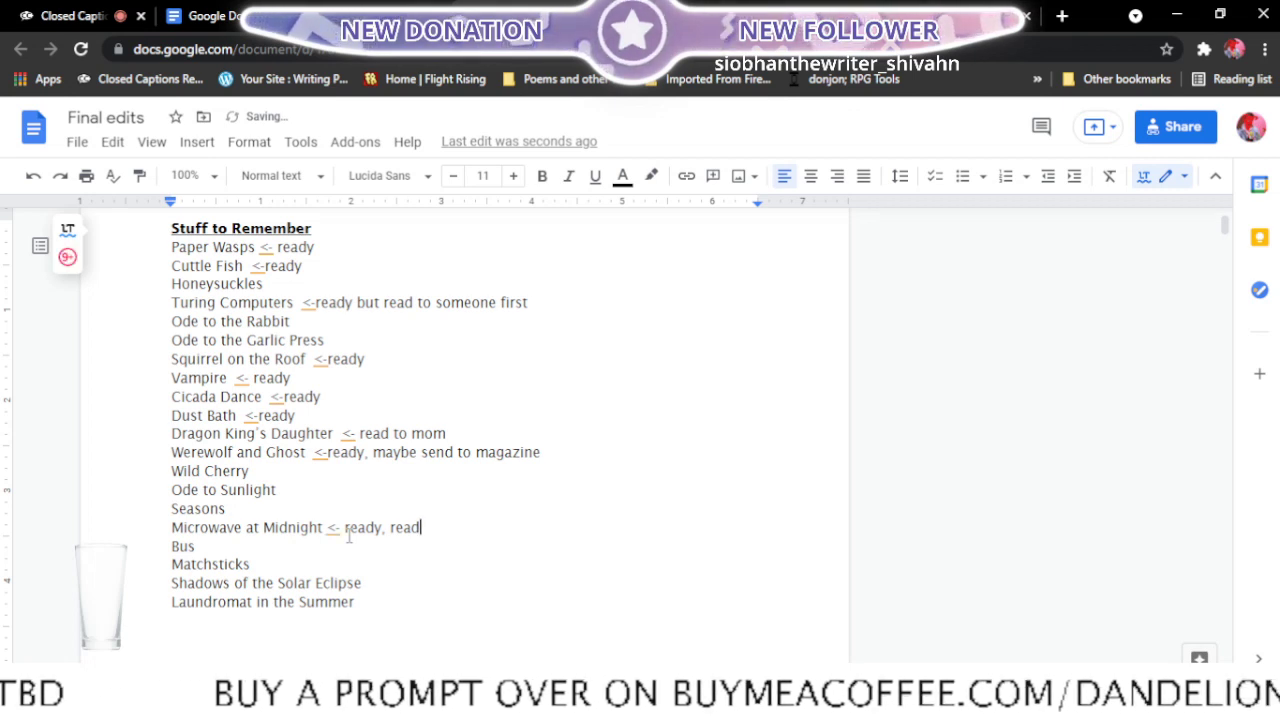
{"action": "type", "text": " to someone"}
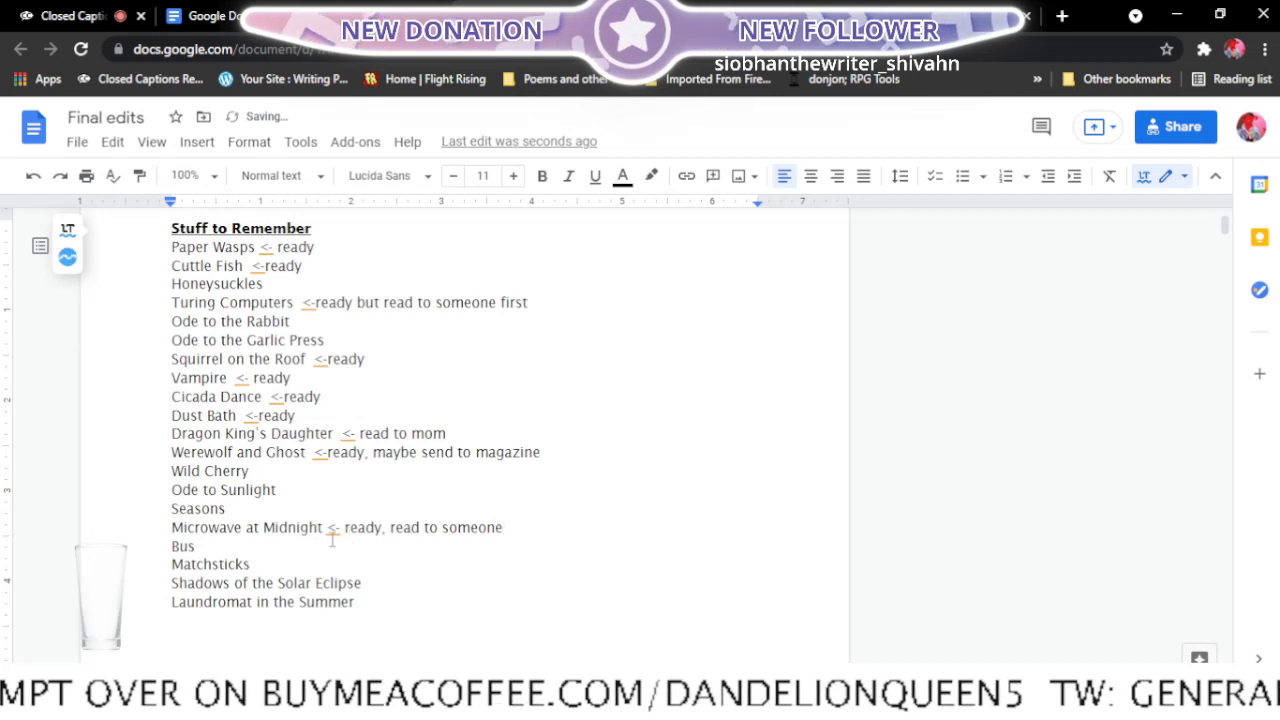
- Close Microwave at Midnight and open Bus poem from the recent documents in a new tab
{"action": "left_click", "coordinate": [400, 10]}
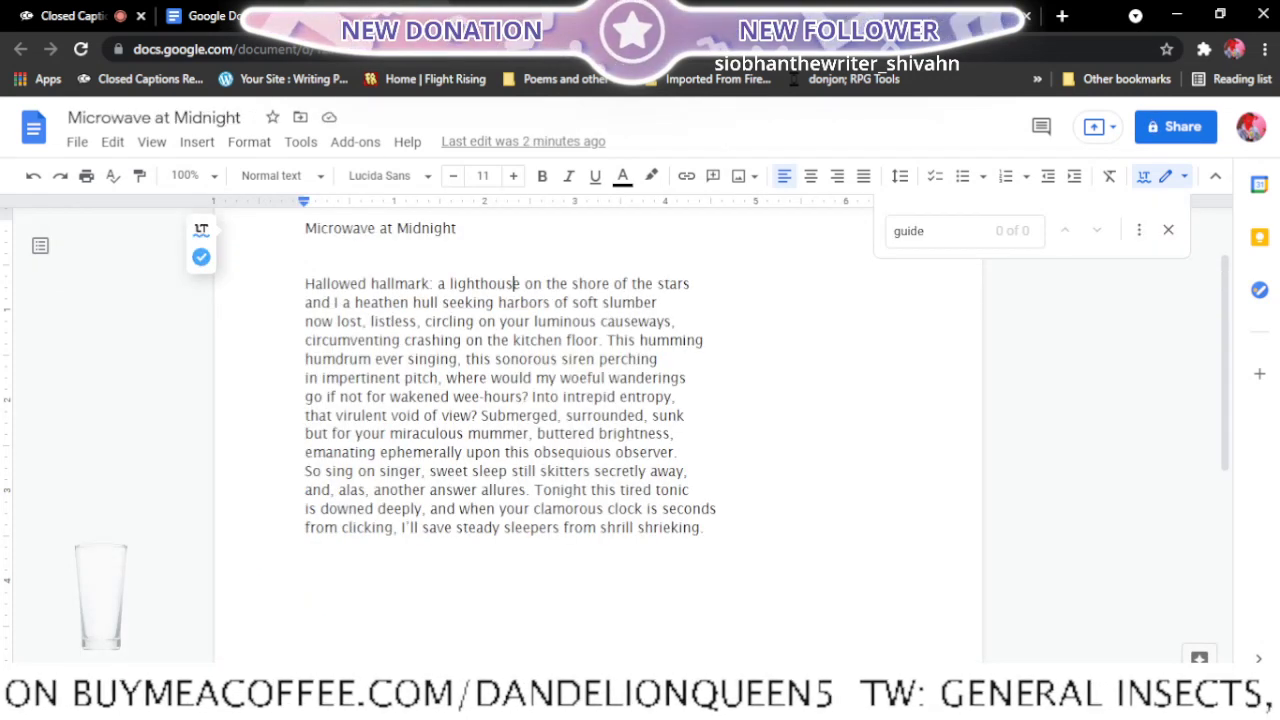
{"action": "left_click", "coordinate": [436, 15]}
{"action": "left_click", "coordinate": [294, 8]}
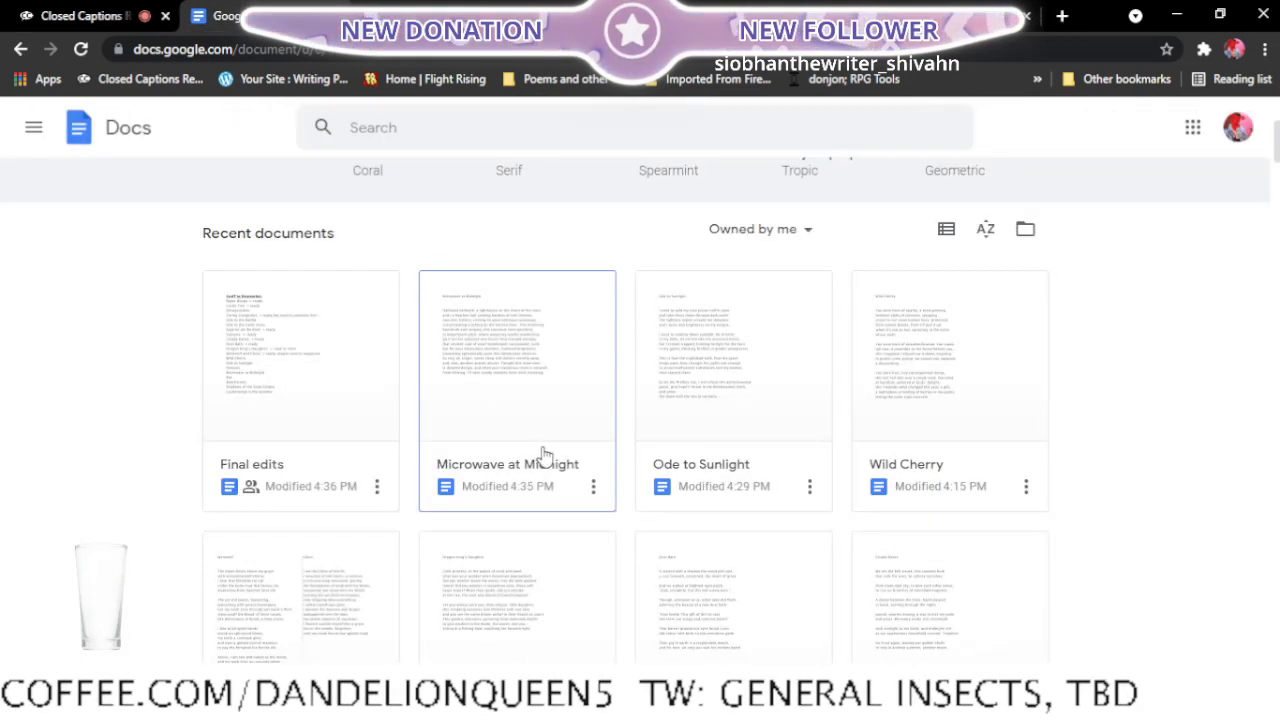
{"action": "scroll", "coordinate": [543, 456], "scroll_direction": "up", "scroll_amount": 4}
{"action": "scroll", "coordinate": [543, 456], "scroll_direction": "down", "scroll_amount": 6}
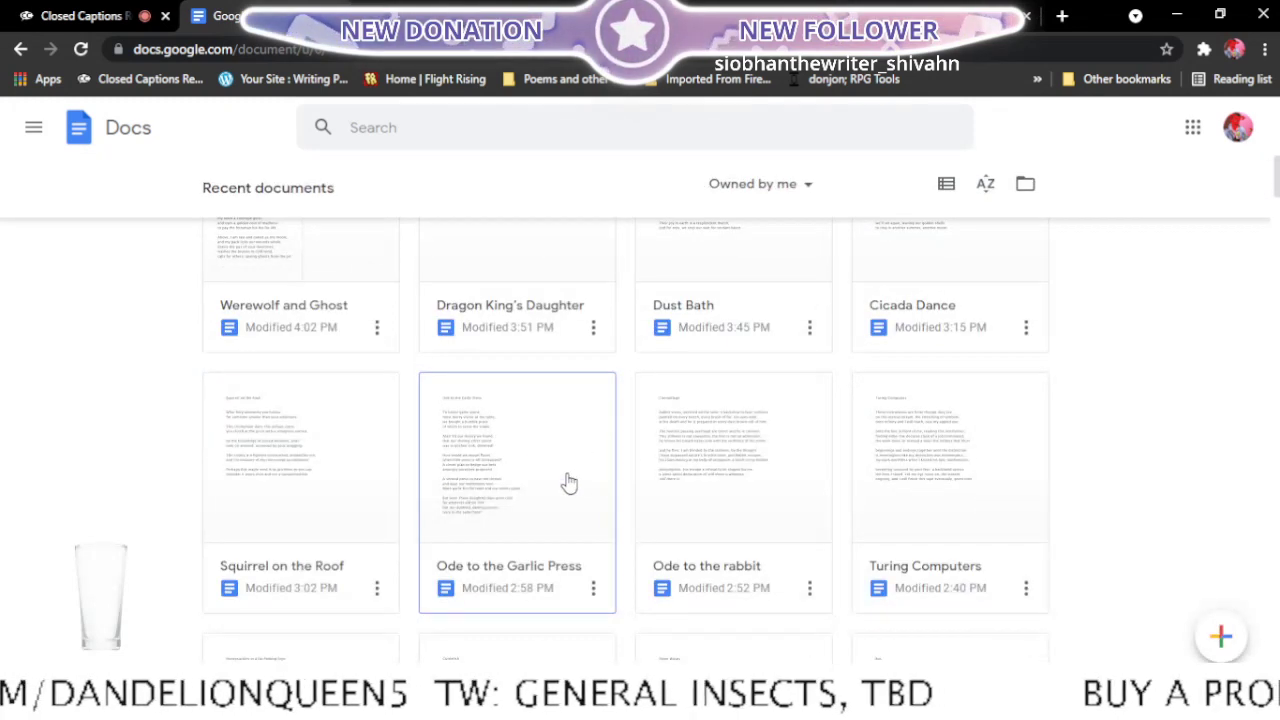
{"action": "scroll", "coordinate": [584, 442], "scroll_direction": "down", "scroll_amount": 3}
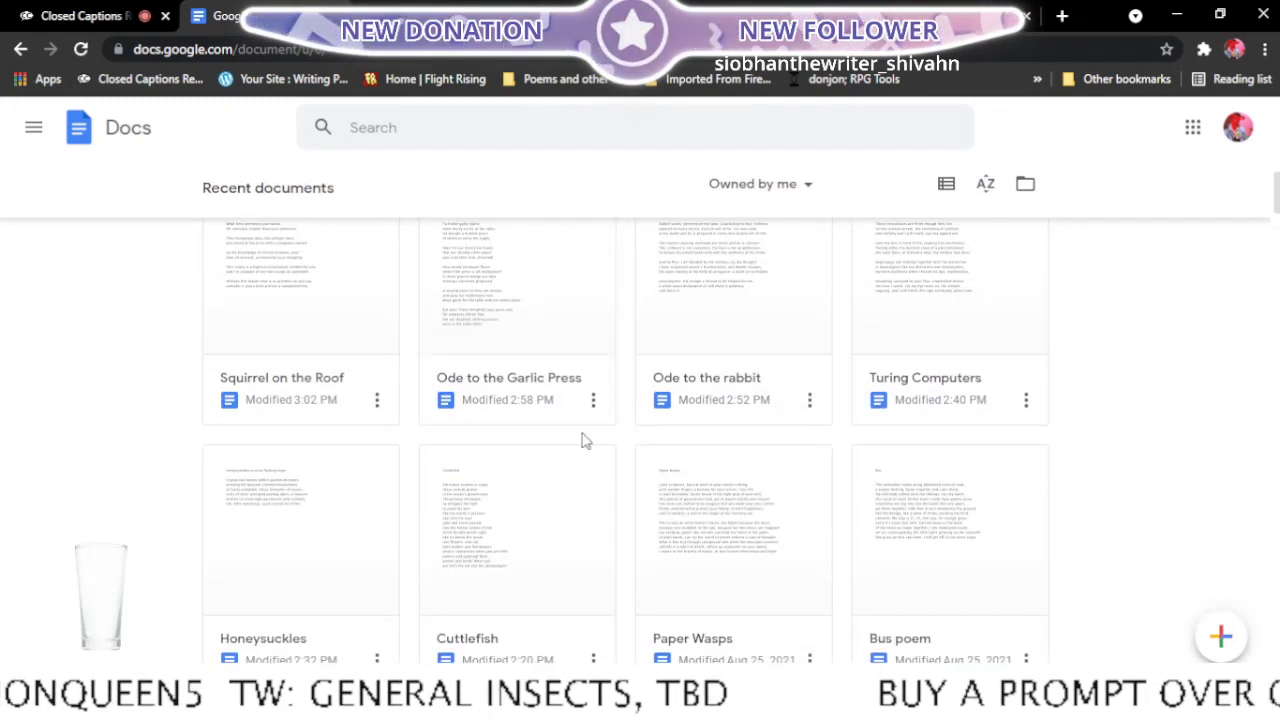
{"action": "scroll", "coordinate": [584, 441], "scroll_direction": "down", "scroll_amount": 2}
{"action": "scroll", "coordinate": [584, 441], "scroll_direction": "down", "scroll_amount": 2}
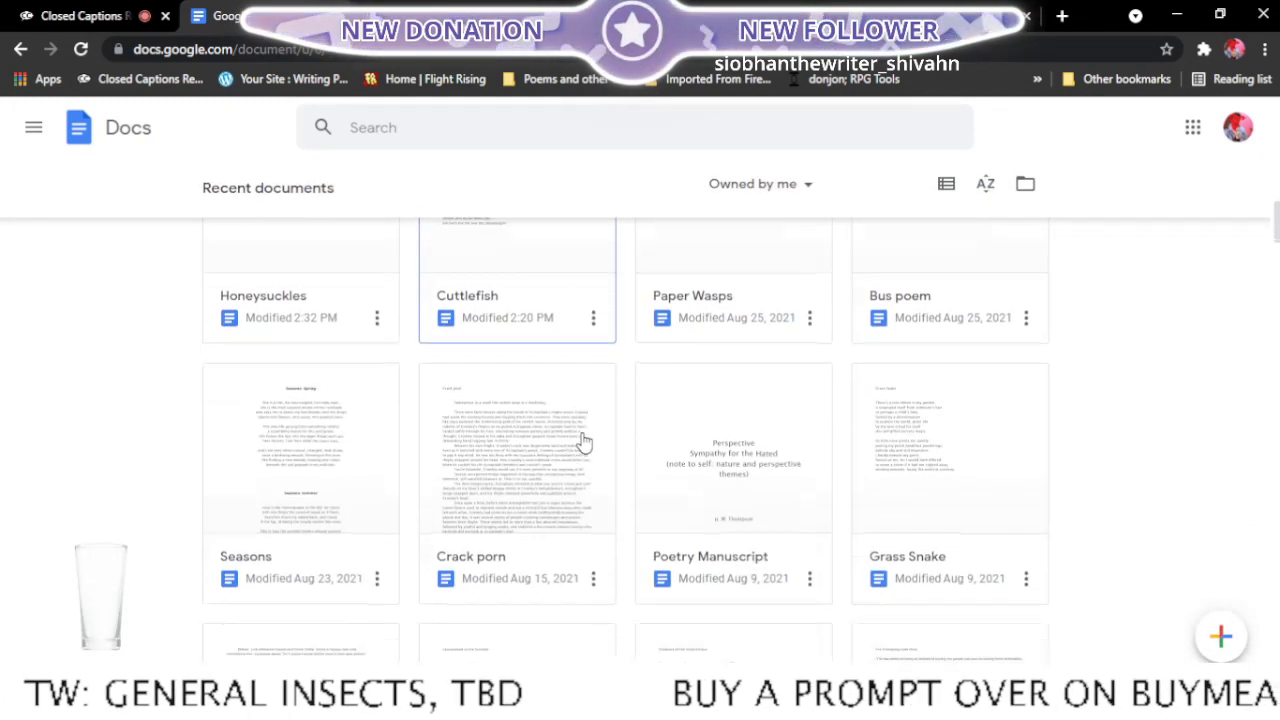
{"action": "right_click", "coordinate": [929, 300]}
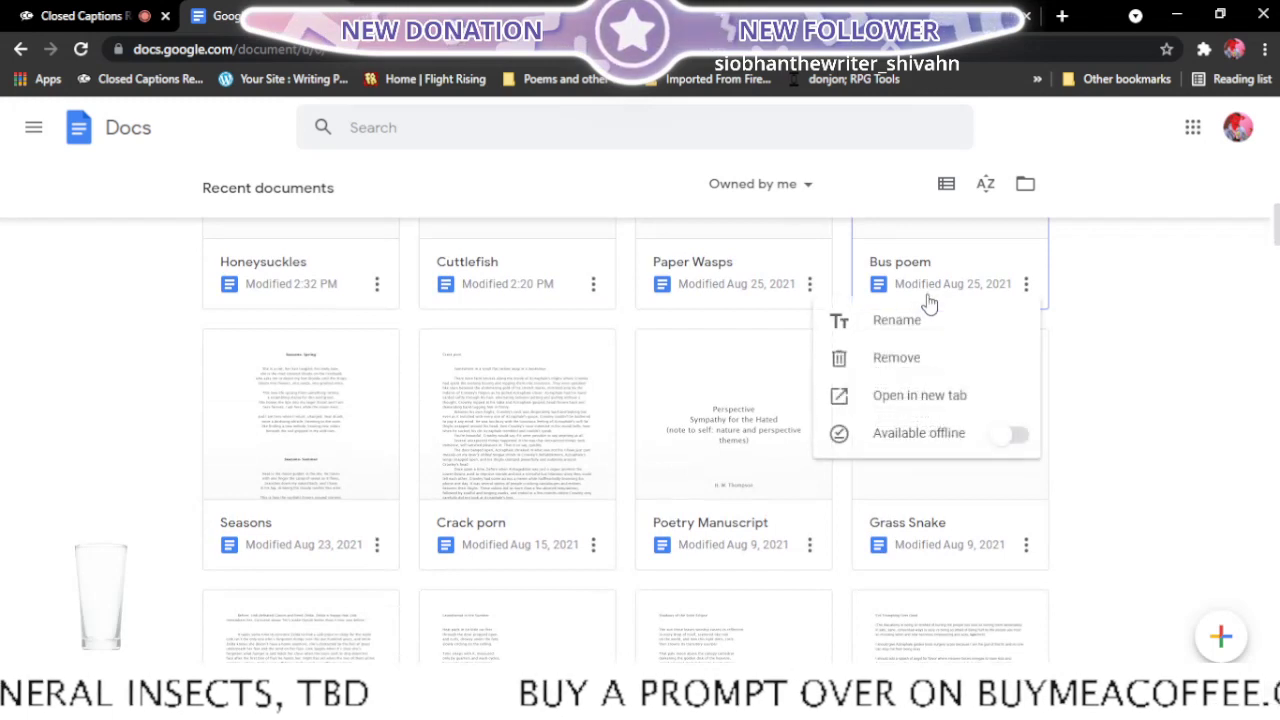
{"action": "left_click", "coordinate": [907, 398]}
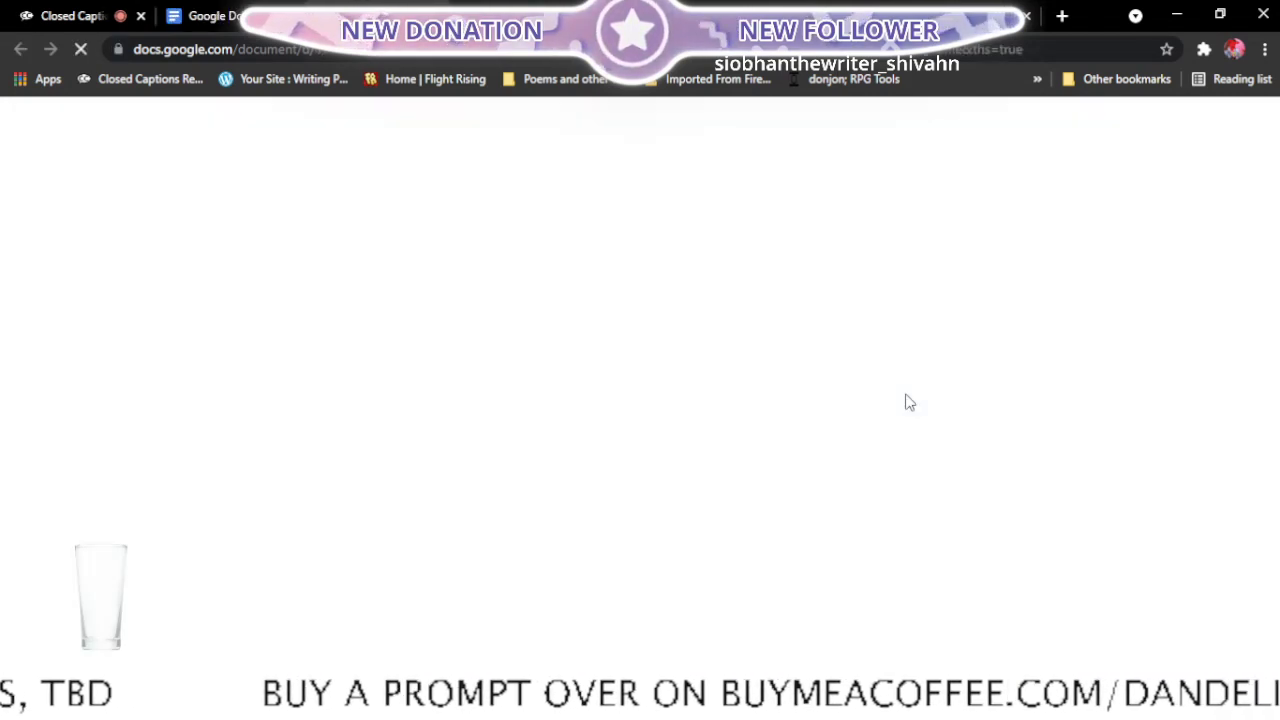
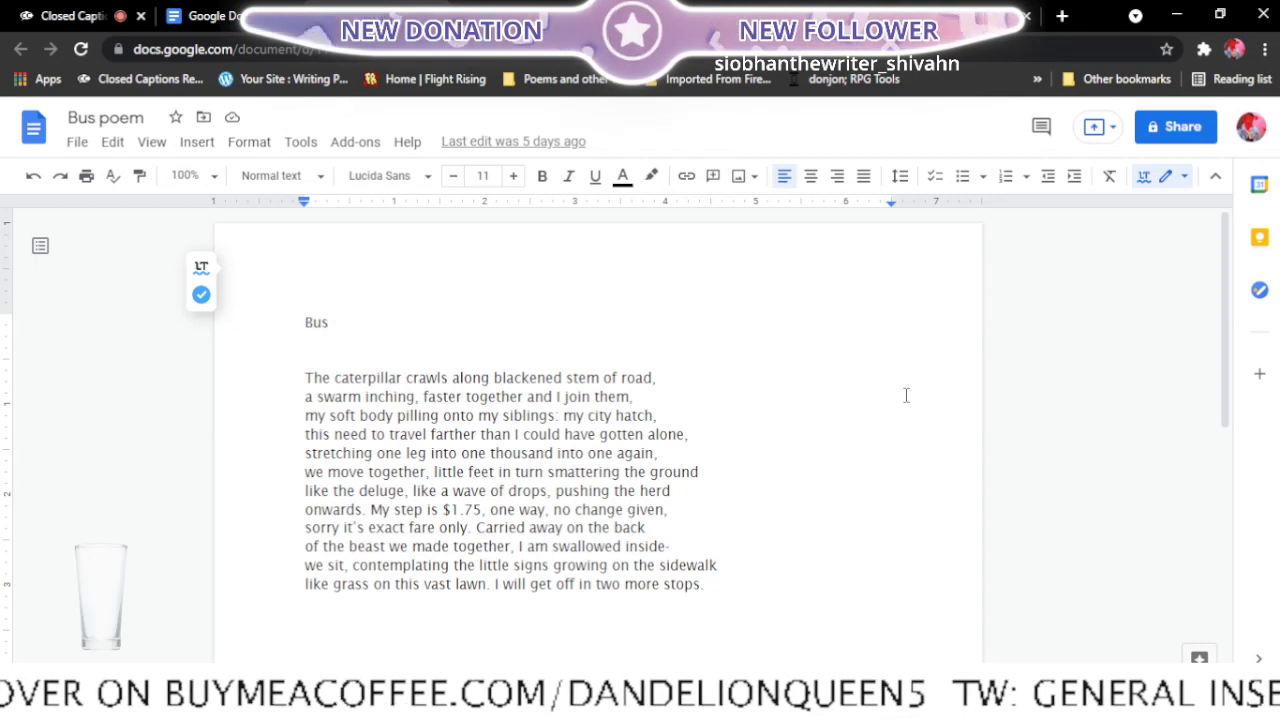
- Read through Bus poem from title to last line and check its entry in the Final edits list
{"action": "scroll", "coordinate": [720, 396], "scroll_direction": "down", "scroll_amount": 2}
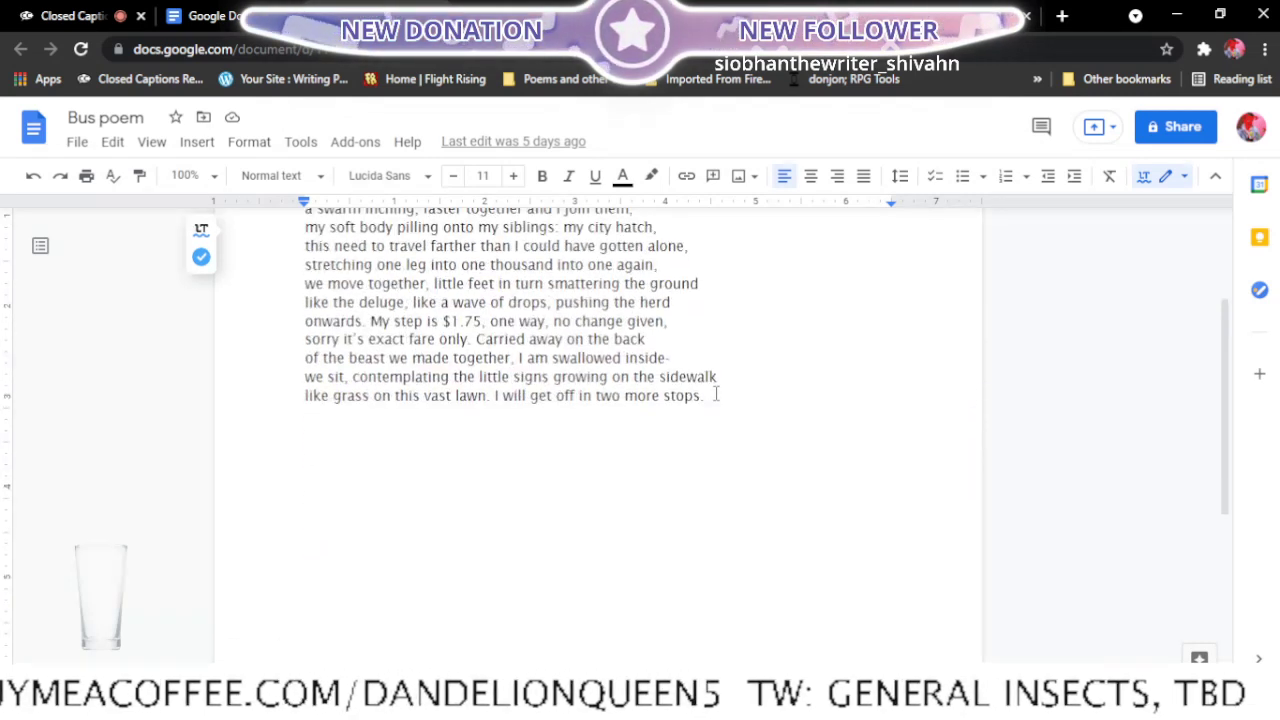
{"action": "scroll", "coordinate": [716, 394], "scroll_direction": "up", "scroll_amount": 2}
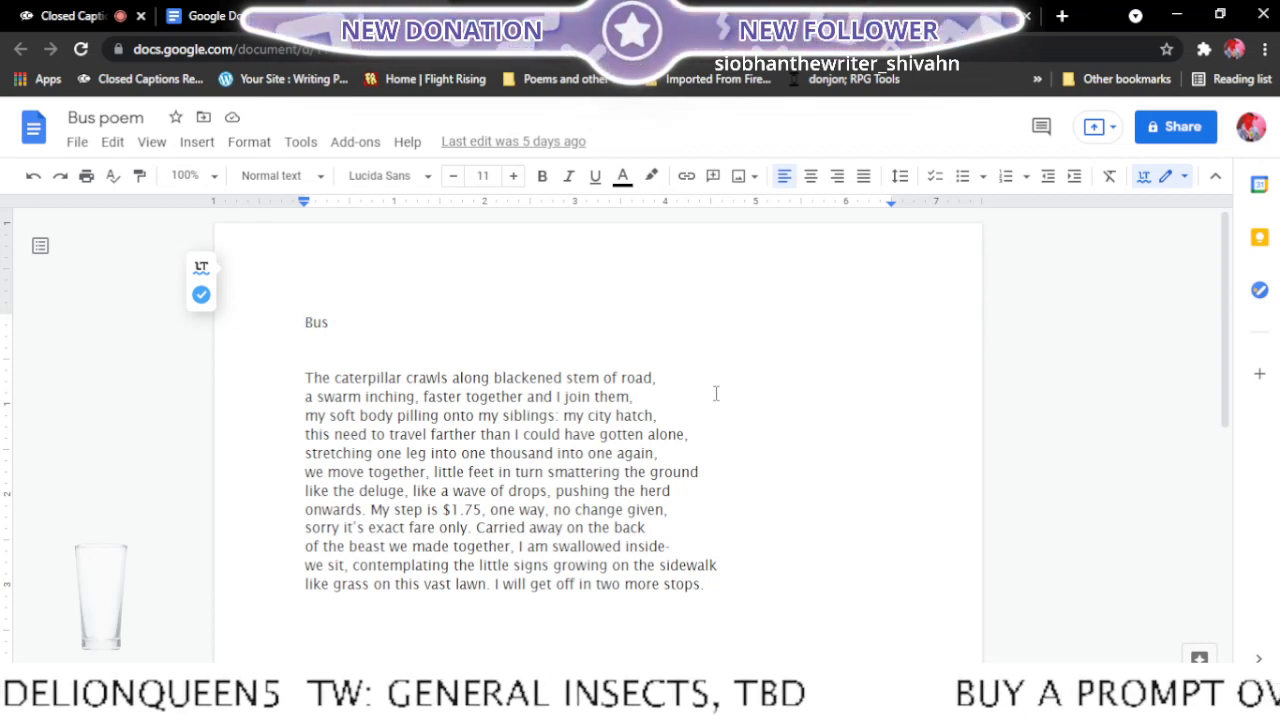
{"action": "scroll", "coordinate": [716, 393], "scroll_direction": "down", "scroll_amount": 1}
{"action": "scroll", "coordinate": [716, 393], "scroll_direction": "up", "scroll_amount": 1}
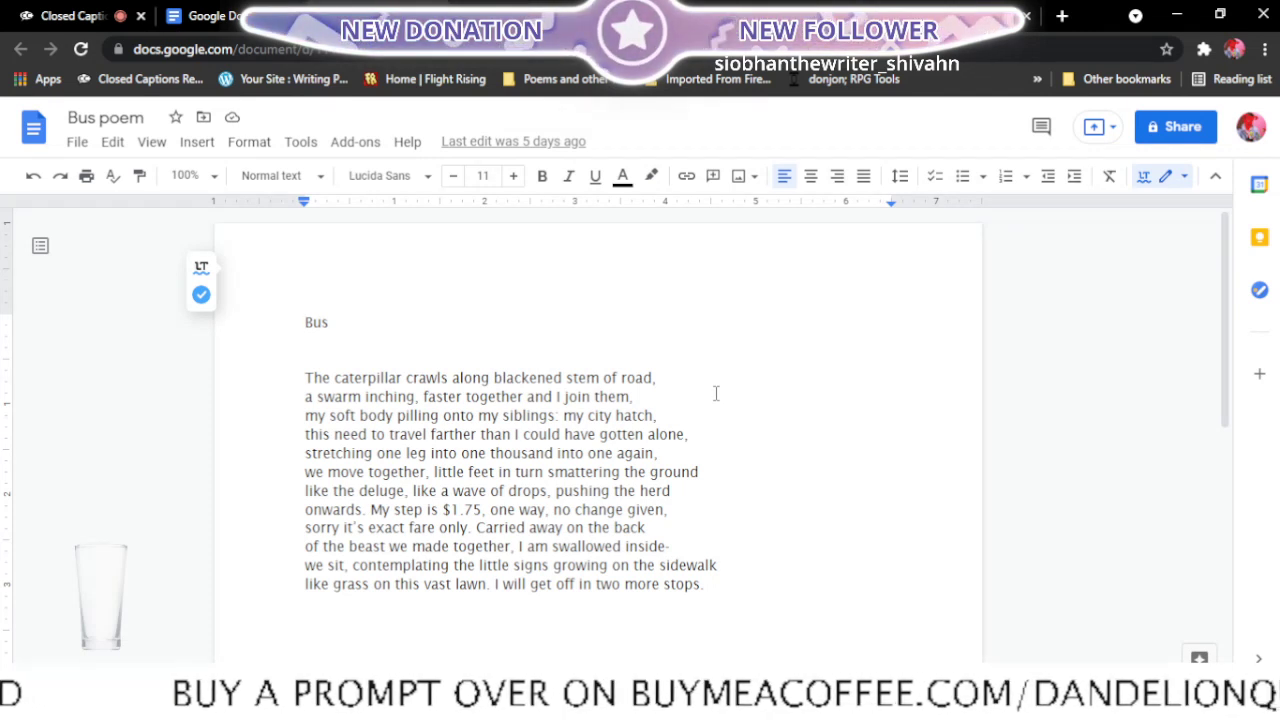
{"action": "scroll", "coordinate": [710, 393], "scroll_direction": "down", "scroll_amount": 1}
{"action": "scroll", "coordinate": [703, 392], "scroll_direction": "up", "scroll_amount": 1}
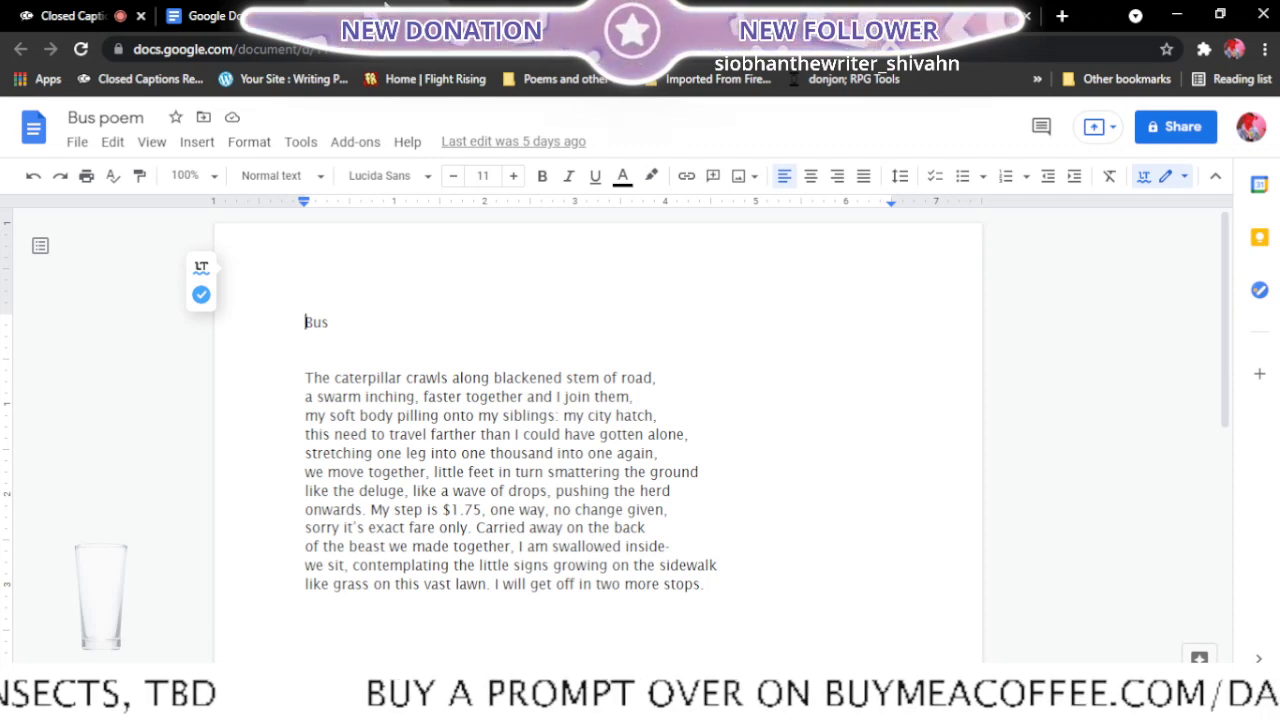
{"action": "left_click", "coordinate": [350, 14]}
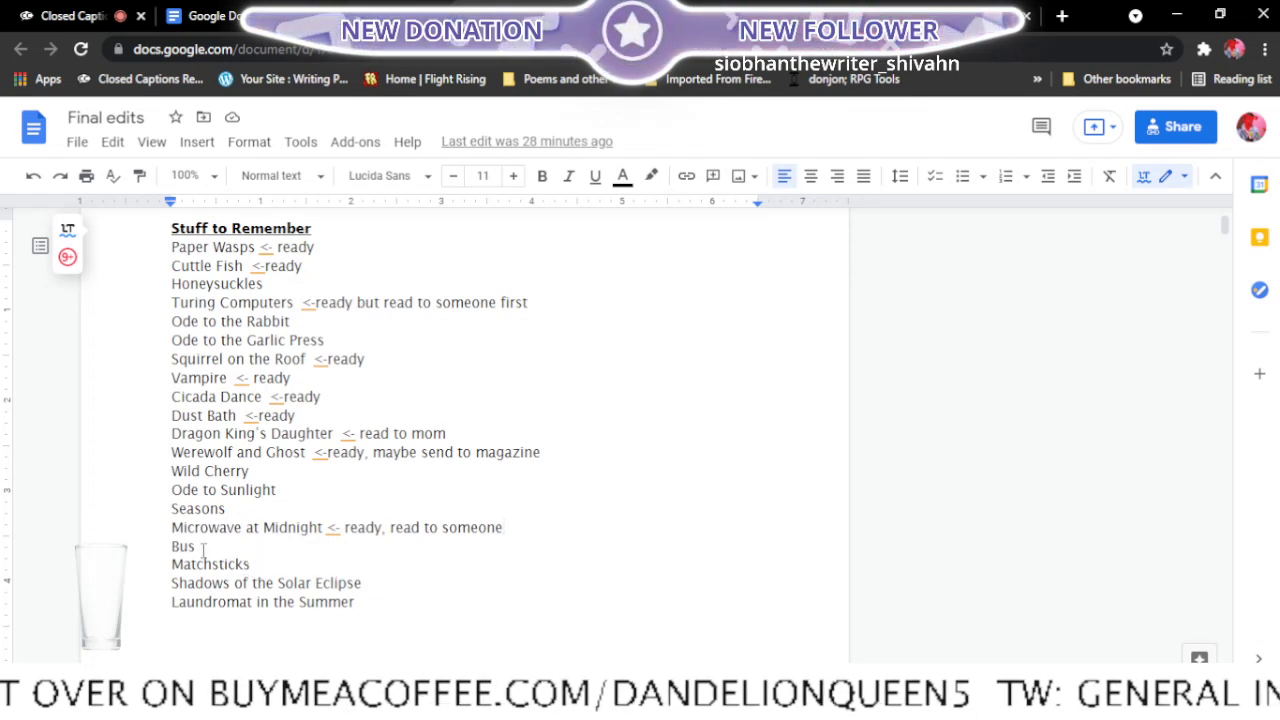
{"action": "left_click", "coordinate": [352, 8]}
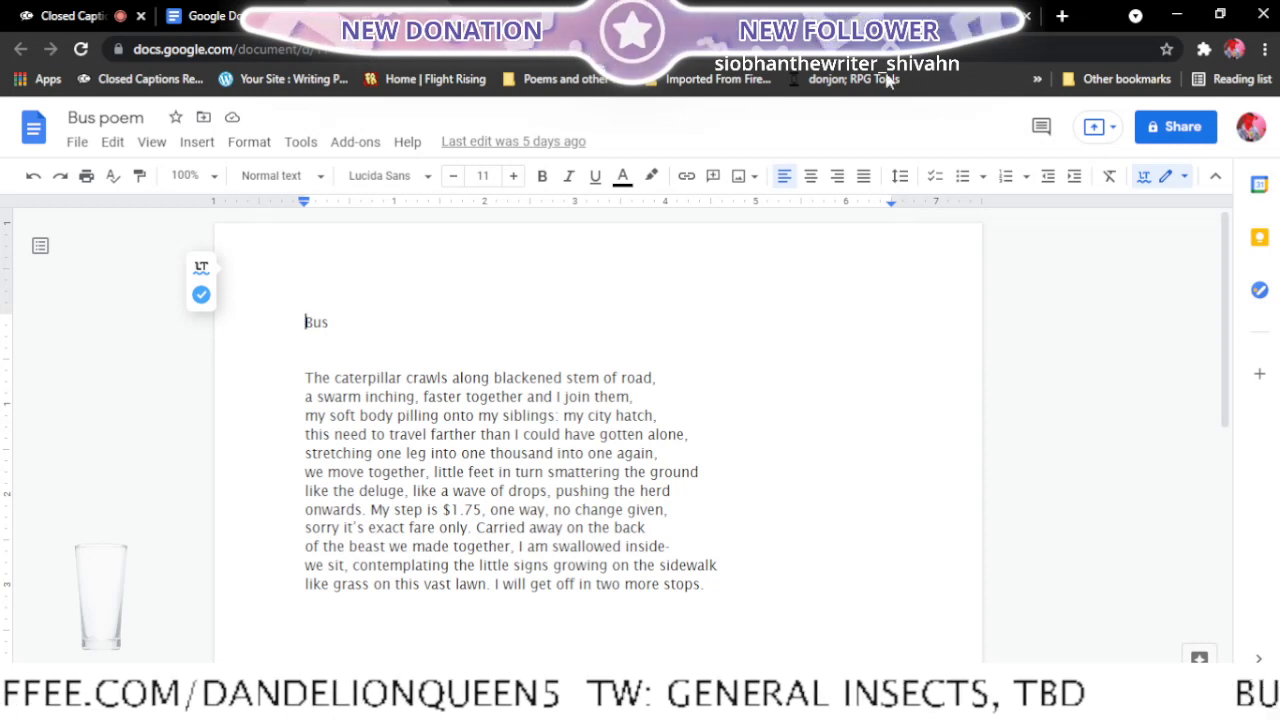
{"action": "left_click", "coordinate": [517, 6]}
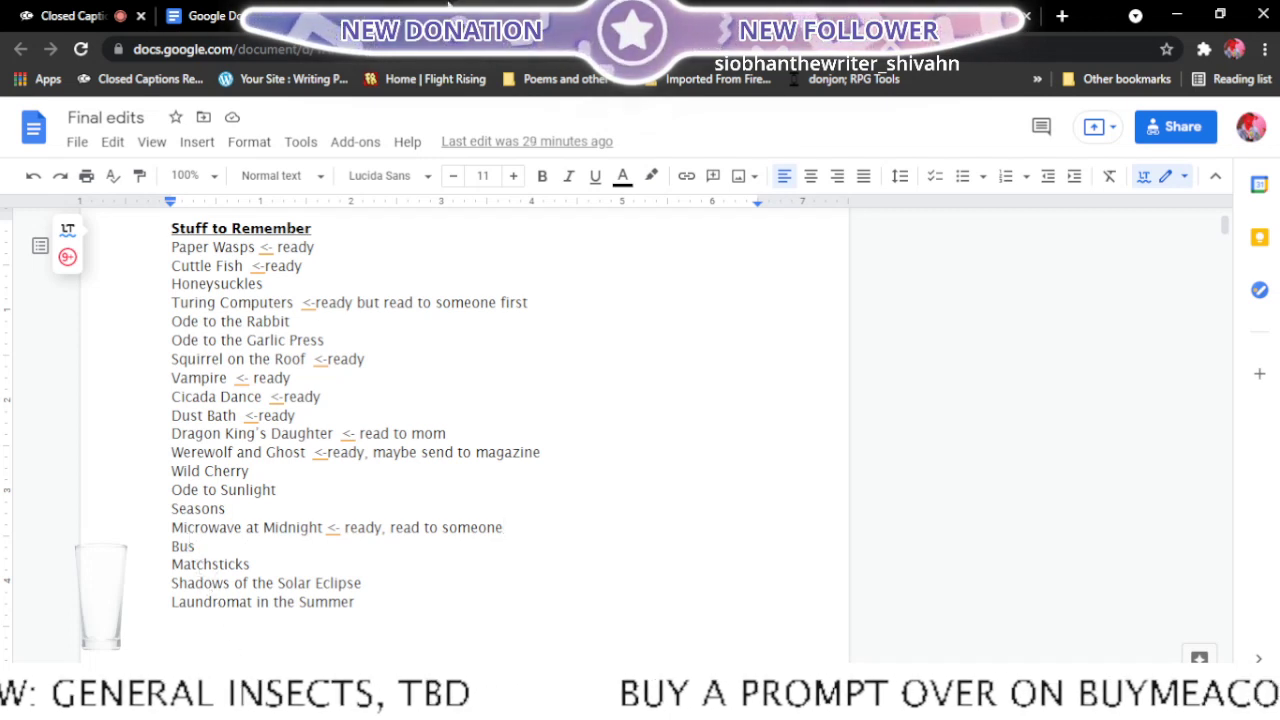
- Replace "the" with "a" before "deluge" in the seventh line of Bus poem
{"action": "left_click", "coordinate": [357, 6]}
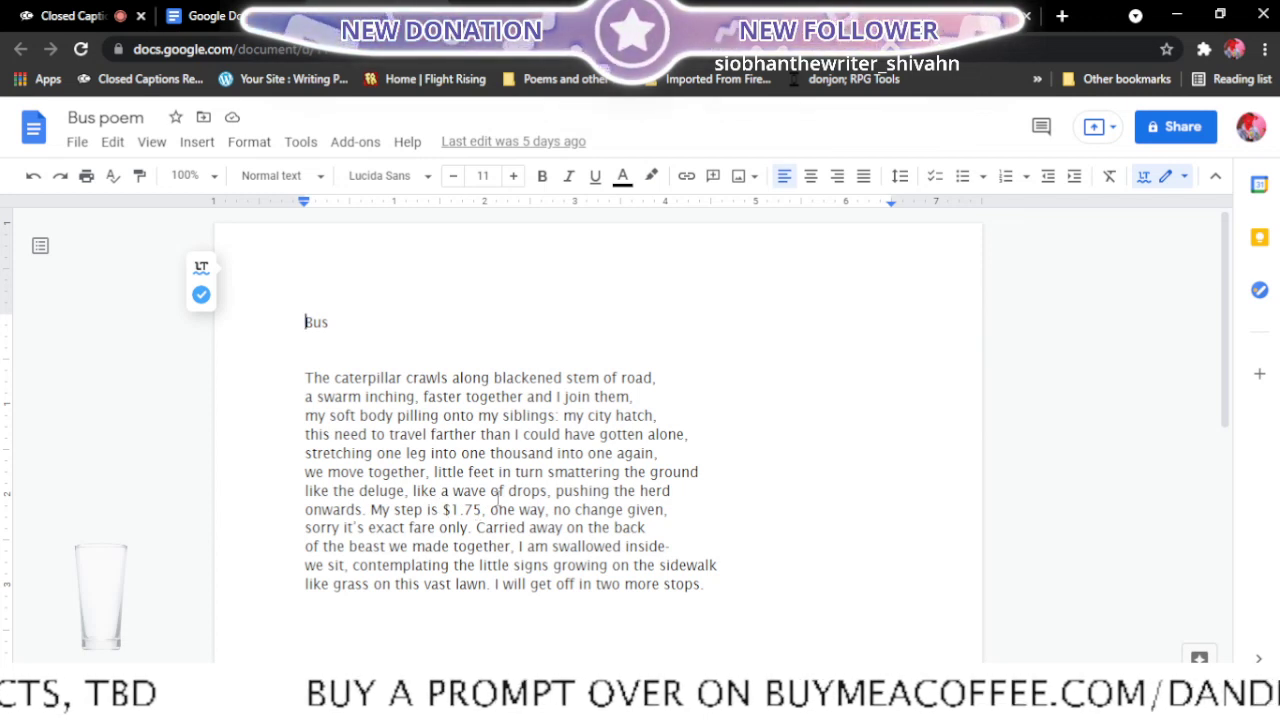
{"action": "left_click", "coordinate": [353, 490]}
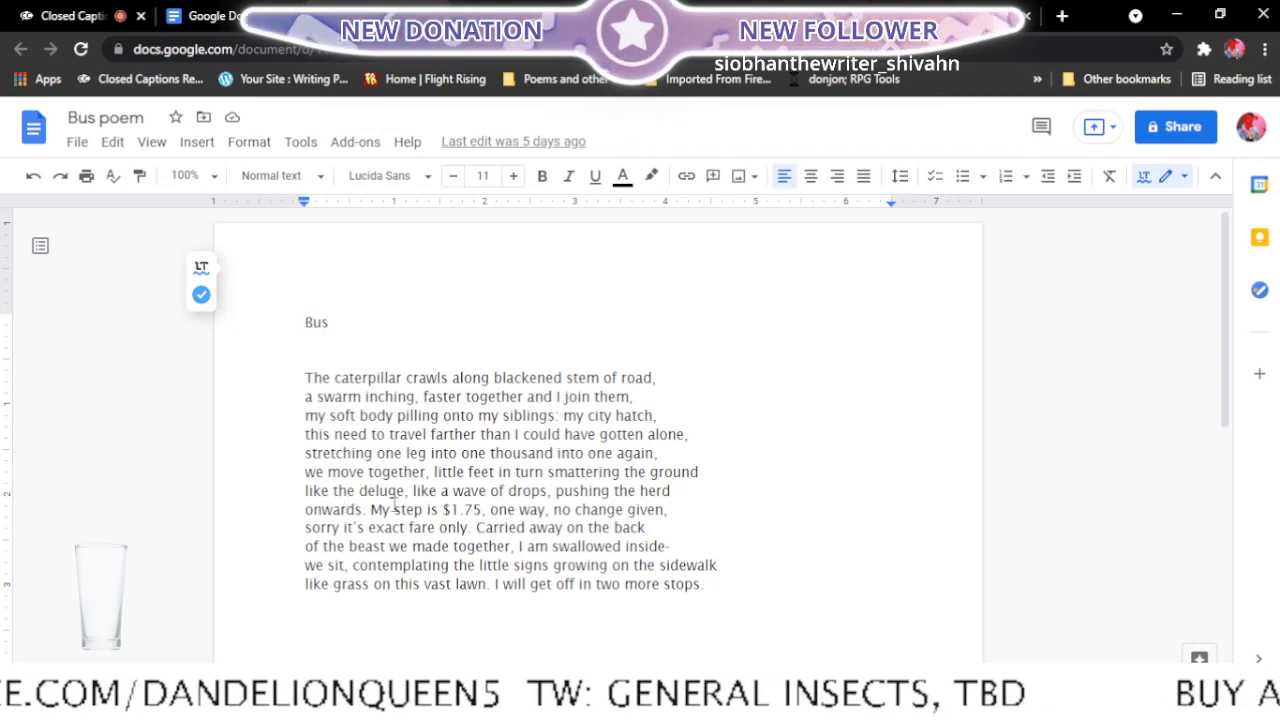
{"action": "key", "text": "BackSpace"}
{"action": "key", "text": "BackSpace"}
{"action": "key", "text": "BackSpace"}
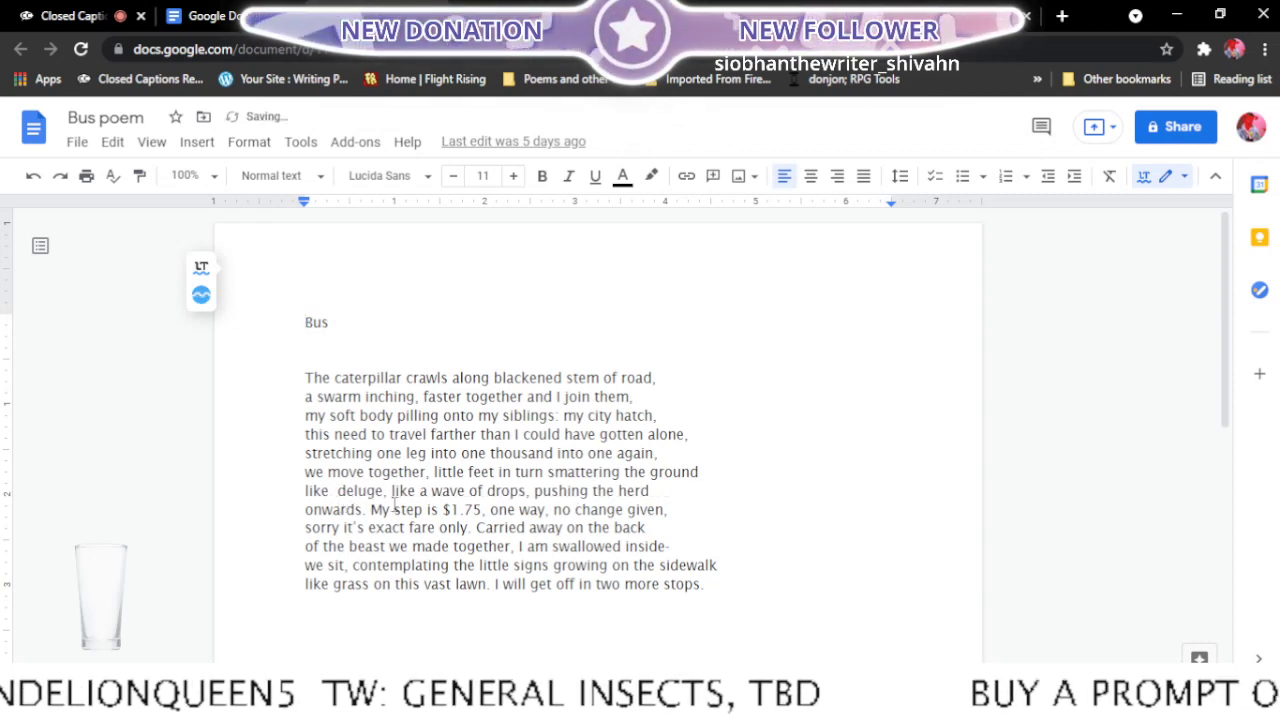
{"action": "type", "text": "a"}
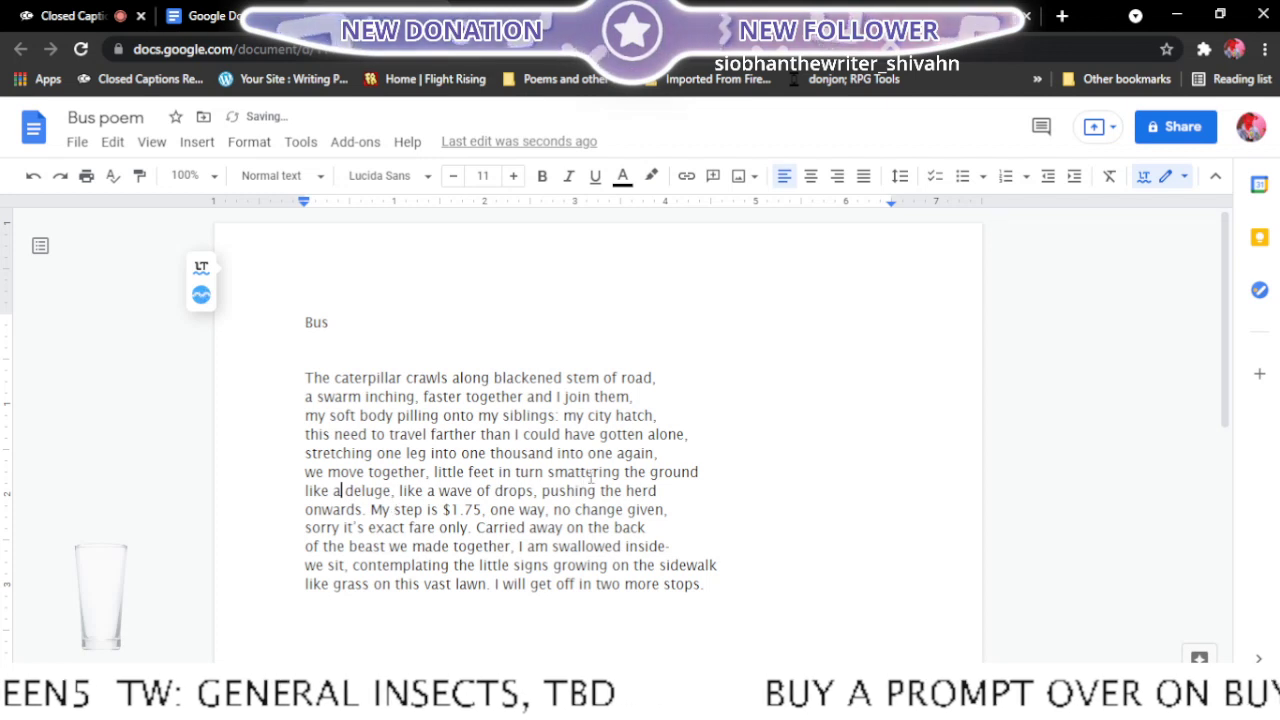
{"action": "left_click", "coordinate": [682, 501]}
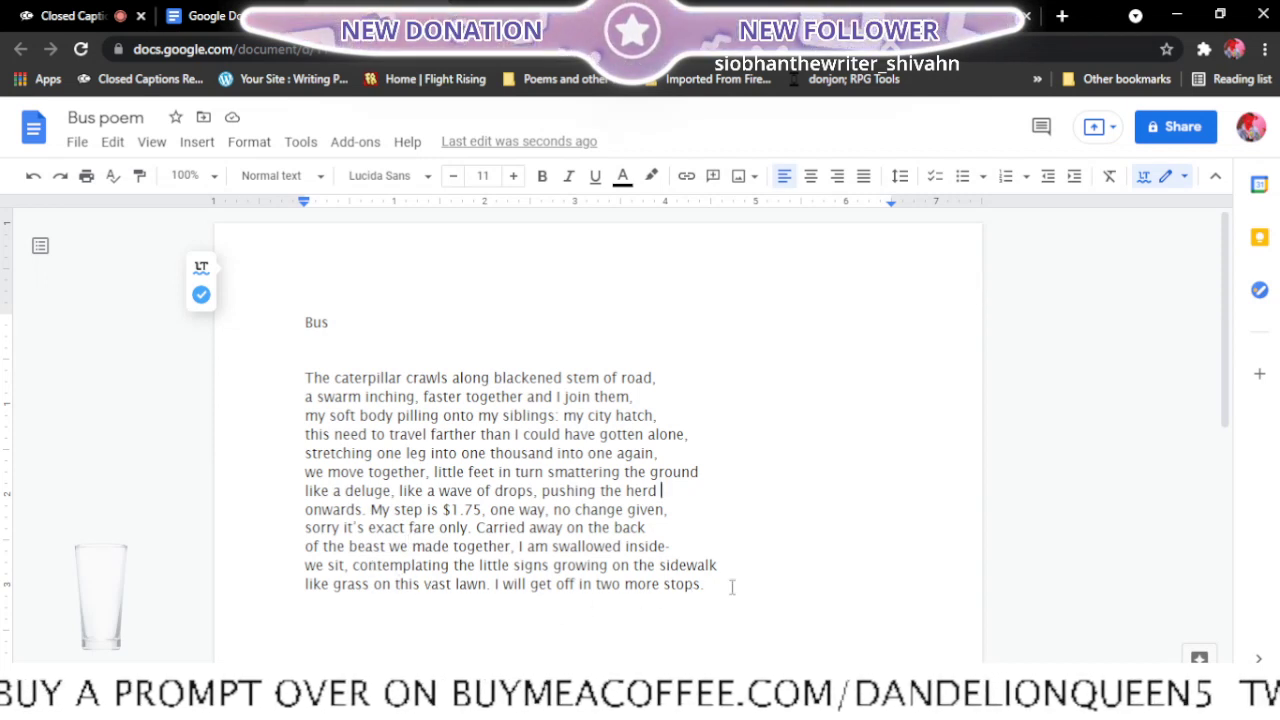
- Add the note "<-ready, maybe send to magazine" after Bus in the Final edits list
{"action": "left_click", "coordinate": [500, 17]}
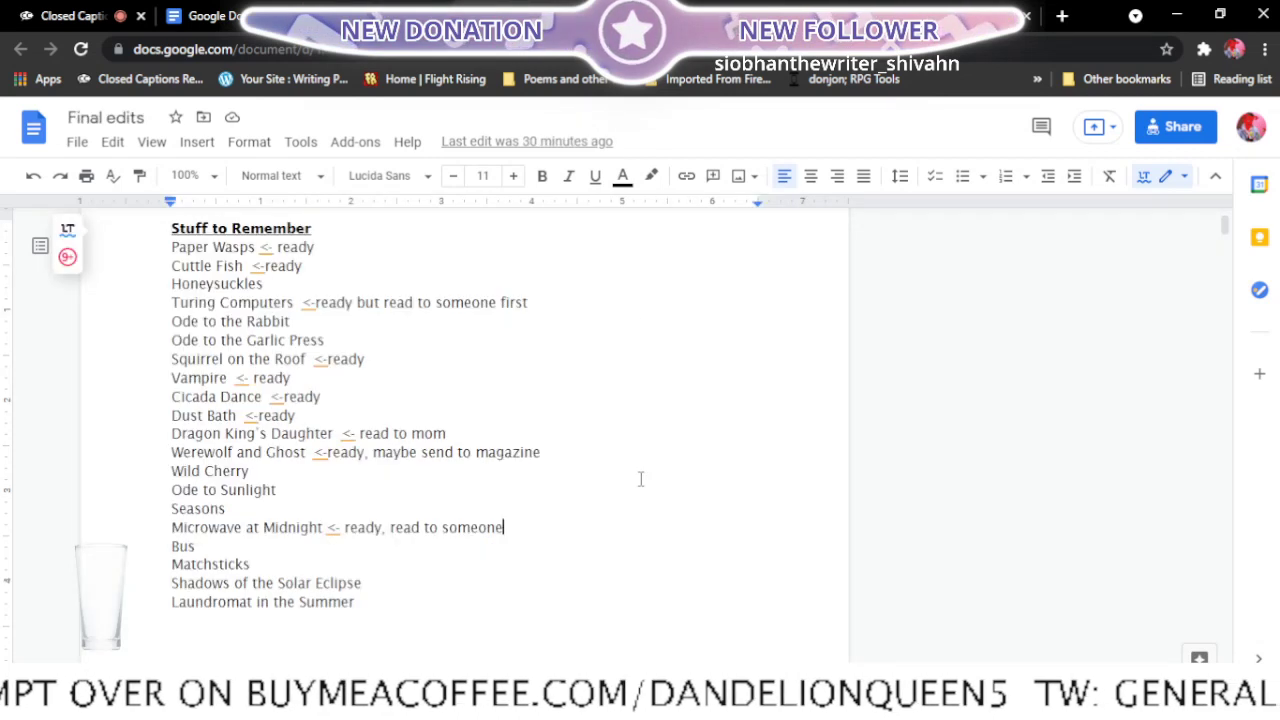
{"action": "left_click", "coordinate": [384, 553]}
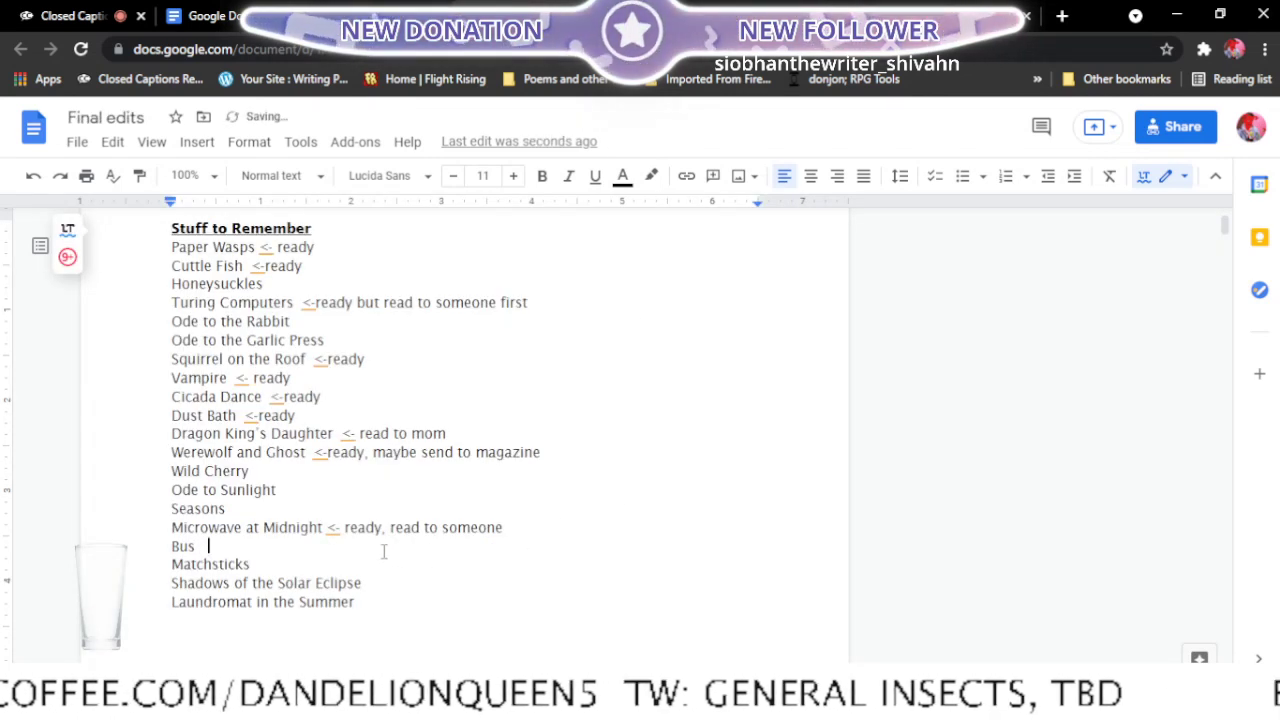
{"action": "type", "text": "<"}
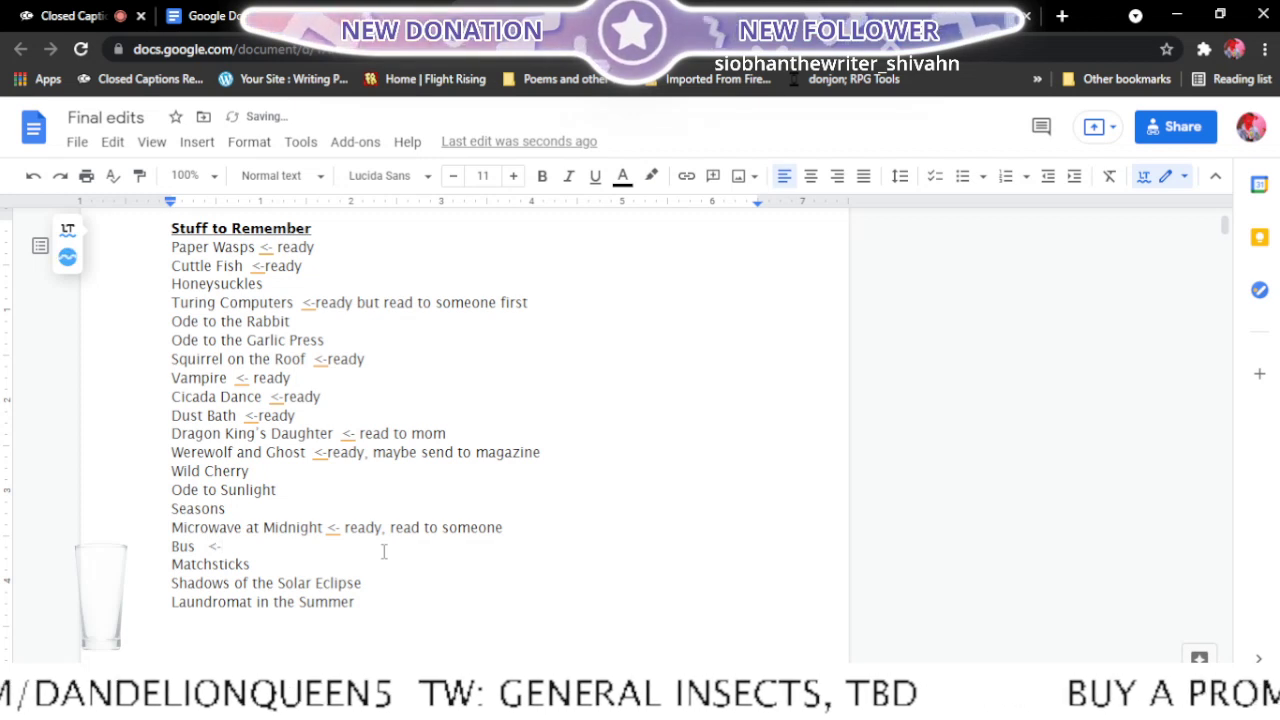
{"action": "type", "text": "-read"}
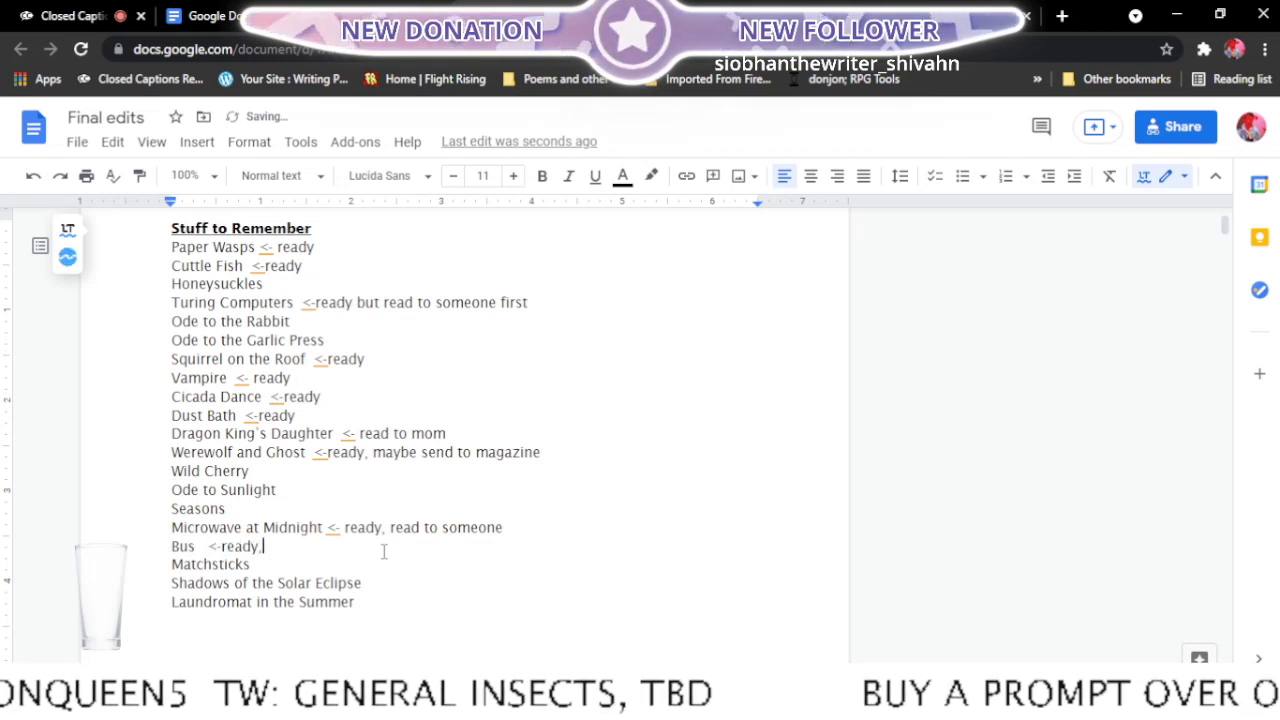
{"action": "type", "text": "y, "}
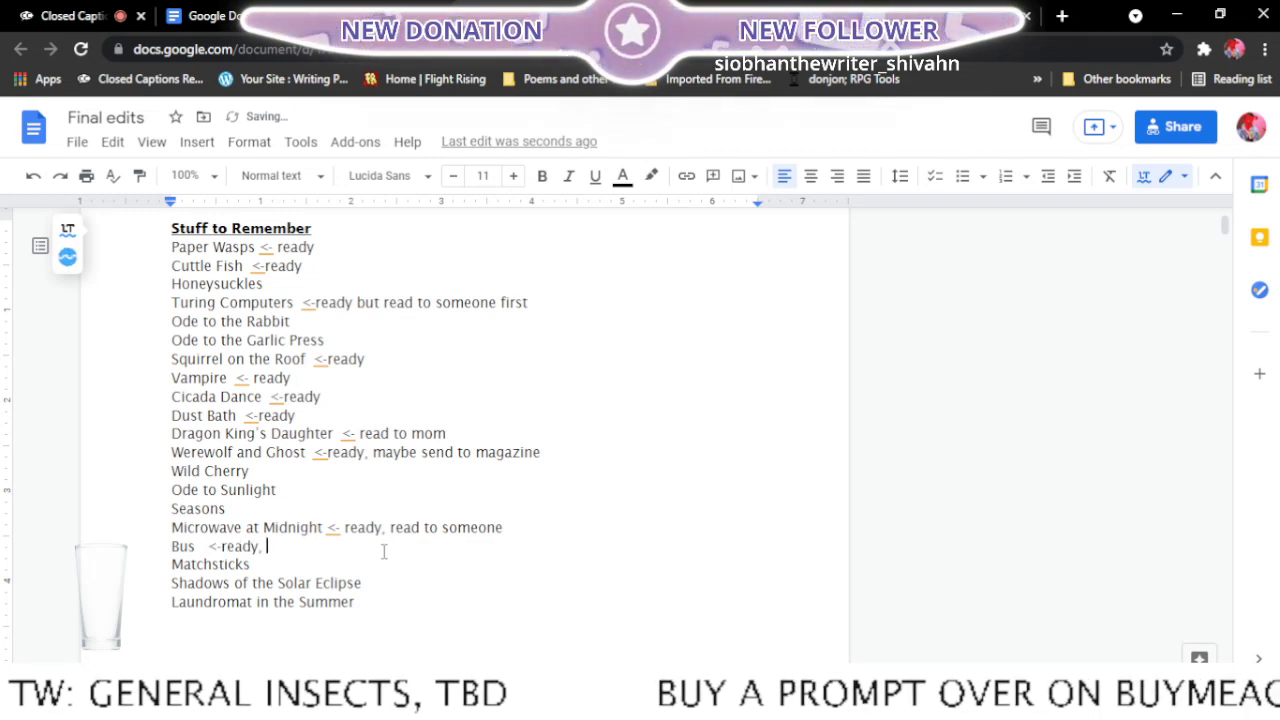
{"action": "type", "text": "maybe pub"}
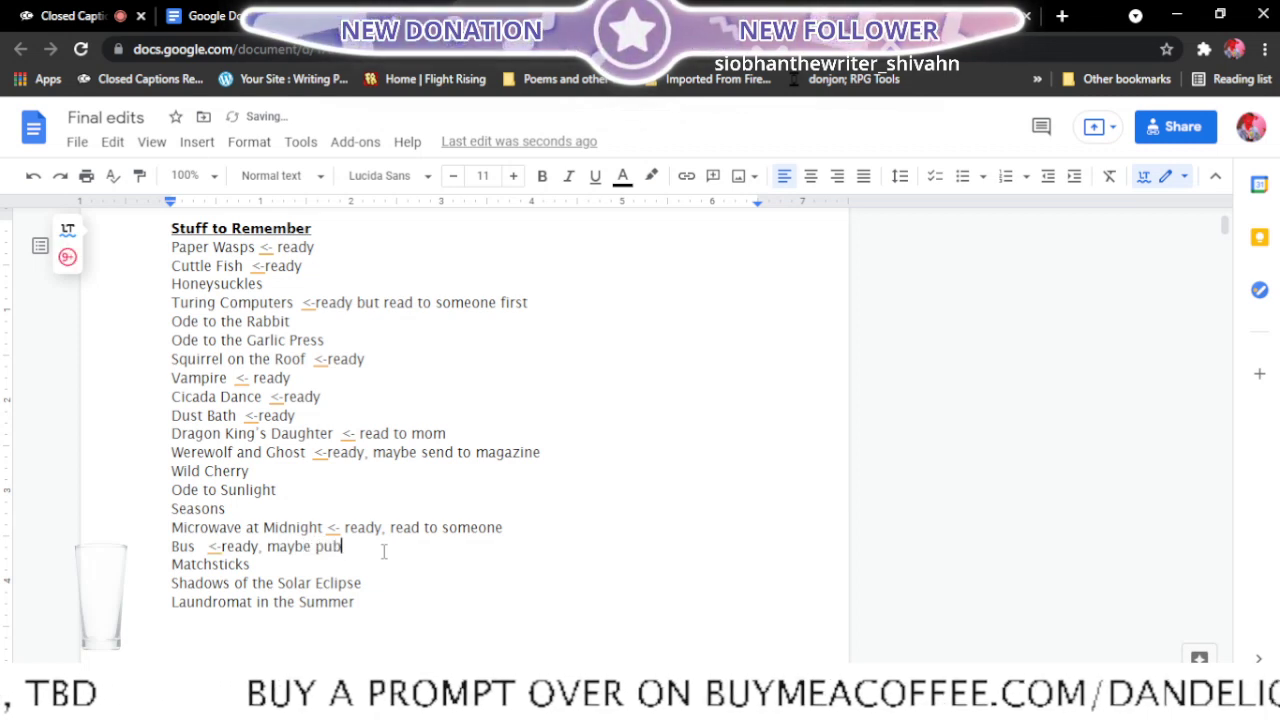
{"action": "type", "text": "lish to"}
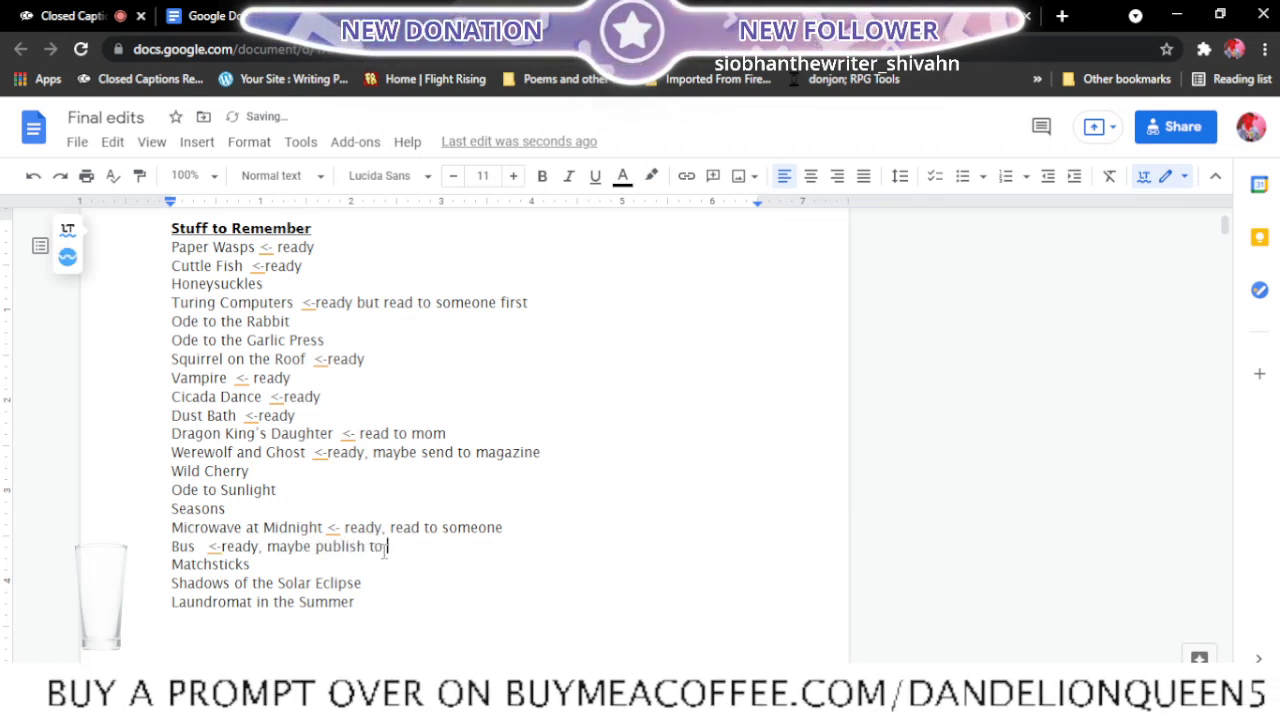
{"action": "type", "text": " m"}
{"action": "key", "text": "ctrl+BackSpace"}
{"action": "key", "text": "ctrl+BackSpace"}
{"action": "key", "text": "ctrl+BackSpace"}
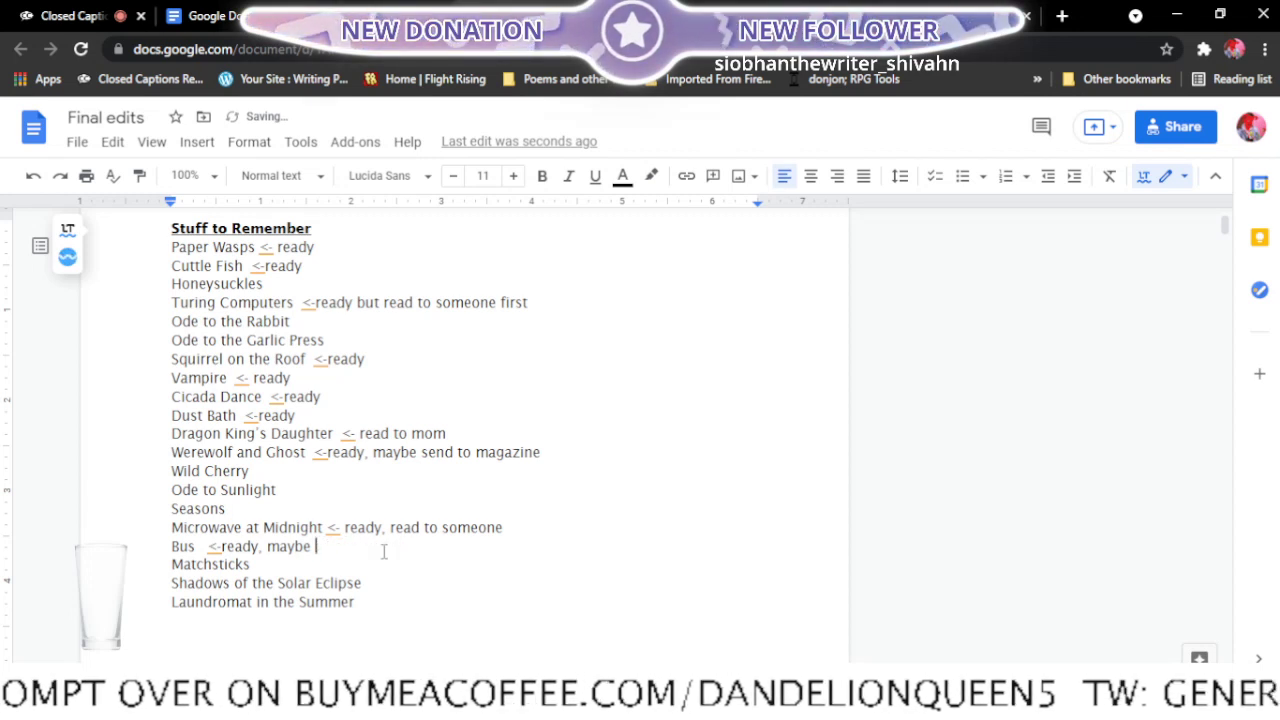
{"action": "type", "text": "send t"}
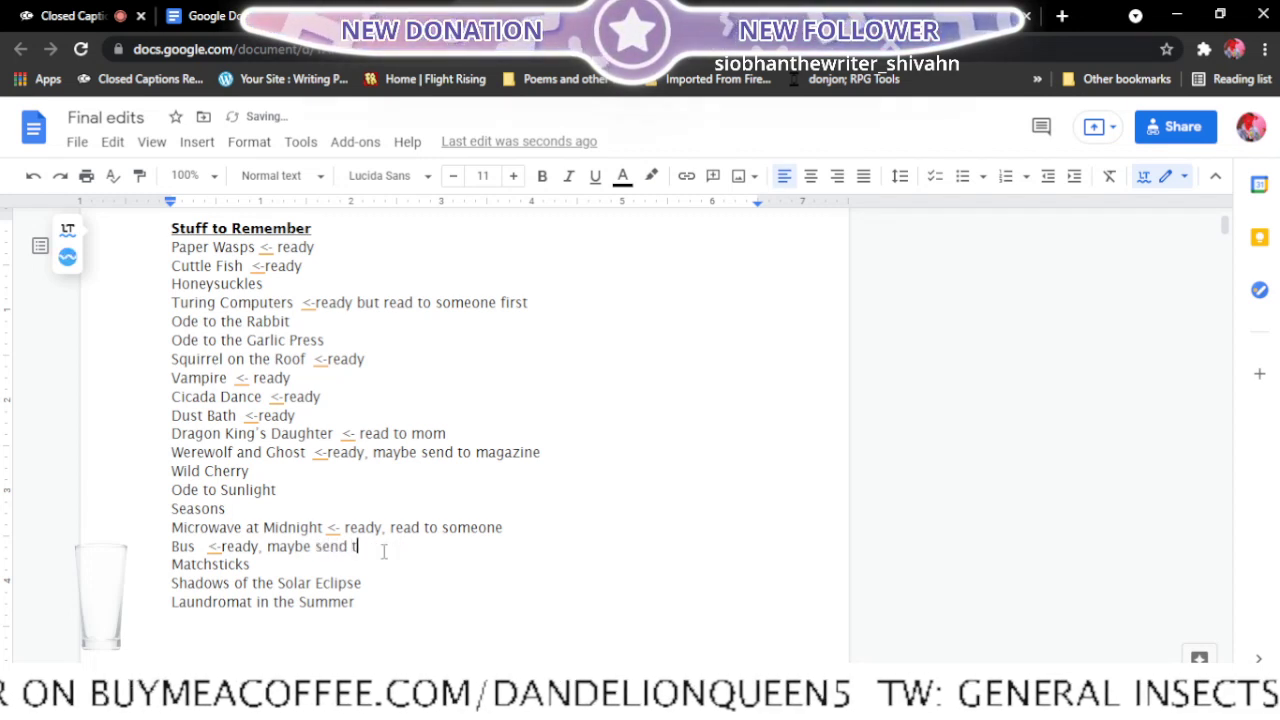
{"action": "type", "text": "o magazine"}
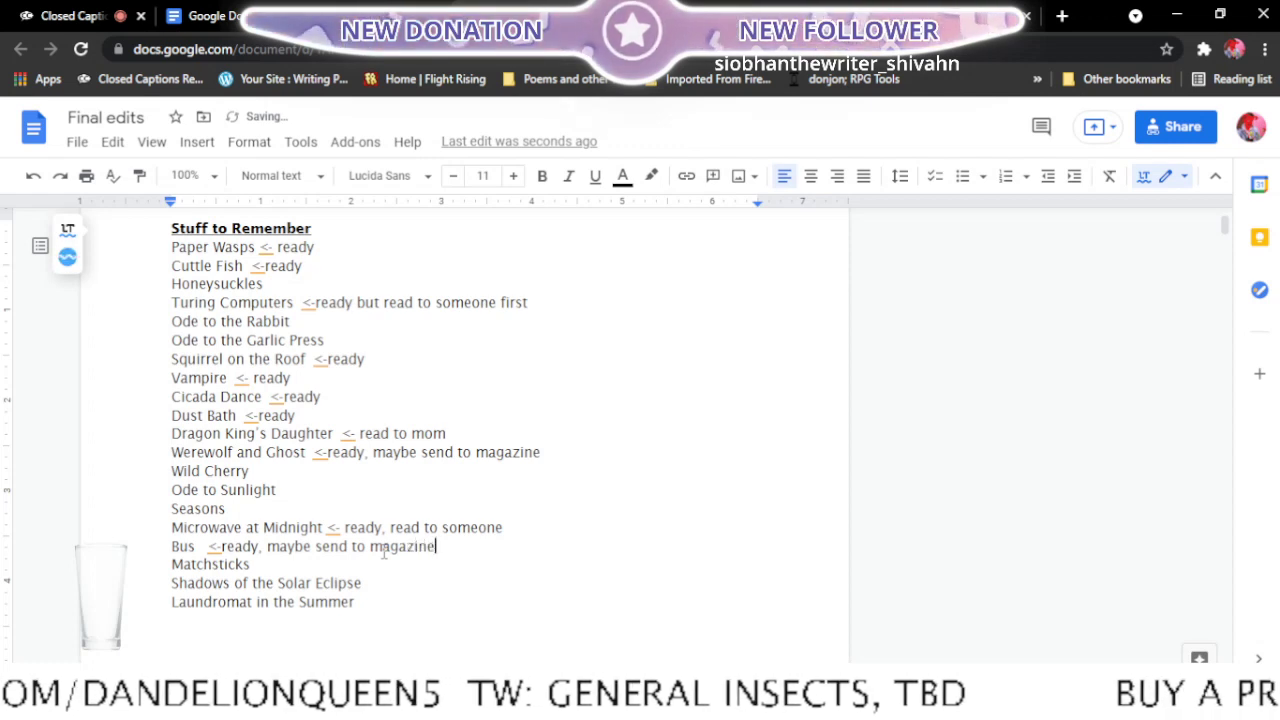
{"action": "left_click", "coordinate": [278, 568]}
- Close Bus poem and open Matchsticks from the recent documents in a new tab
{"action": "left_click", "coordinate": [520, 16]}
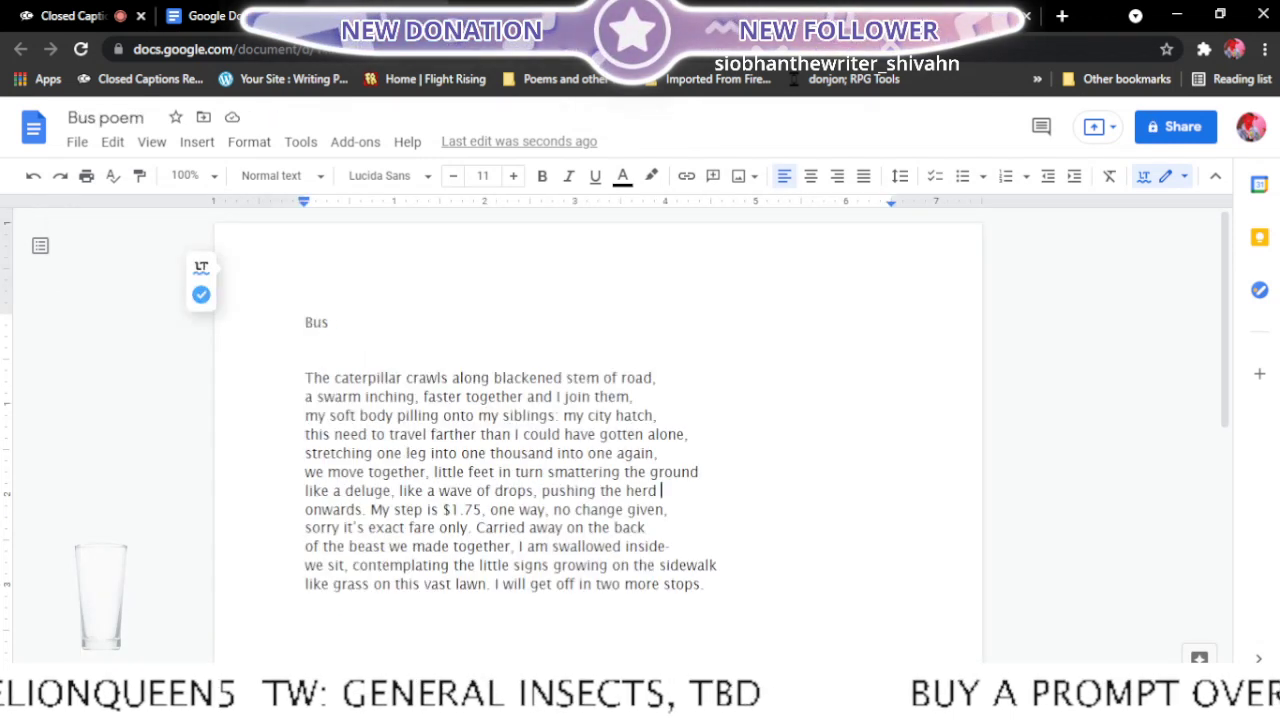
{"action": "left_click", "coordinate": [583, 16]}
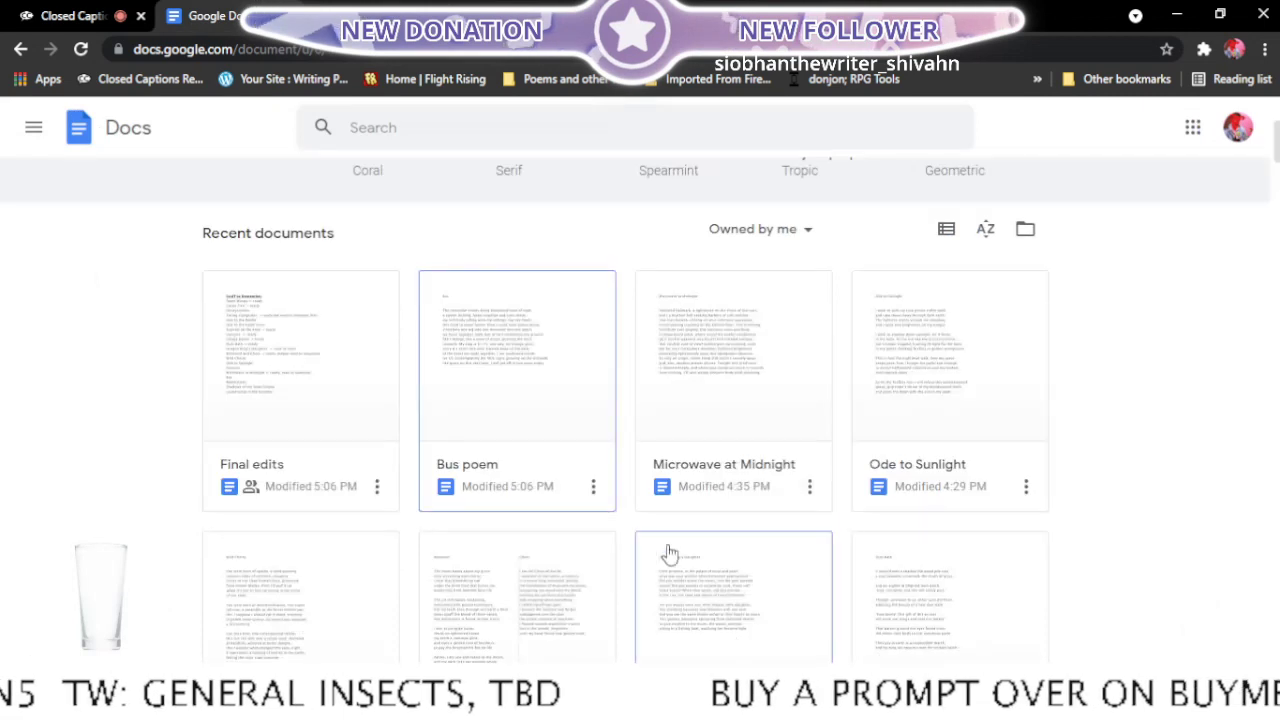
{"action": "scroll", "coordinate": [697, 553], "scroll_direction": "up", "scroll_amount": 3}
{"action": "scroll", "coordinate": [697, 553], "scroll_direction": "down", "scroll_amount": 5}
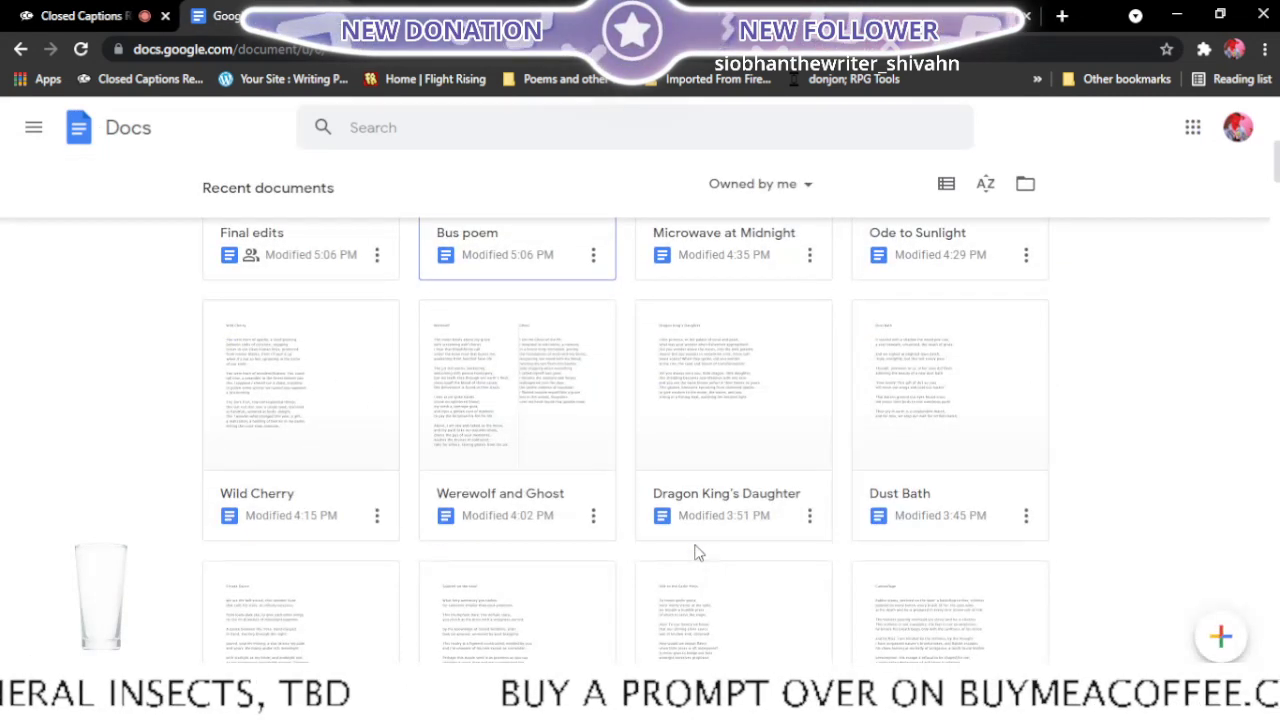
{"action": "scroll", "coordinate": [550, 553], "scroll_direction": "down", "scroll_amount": 2}
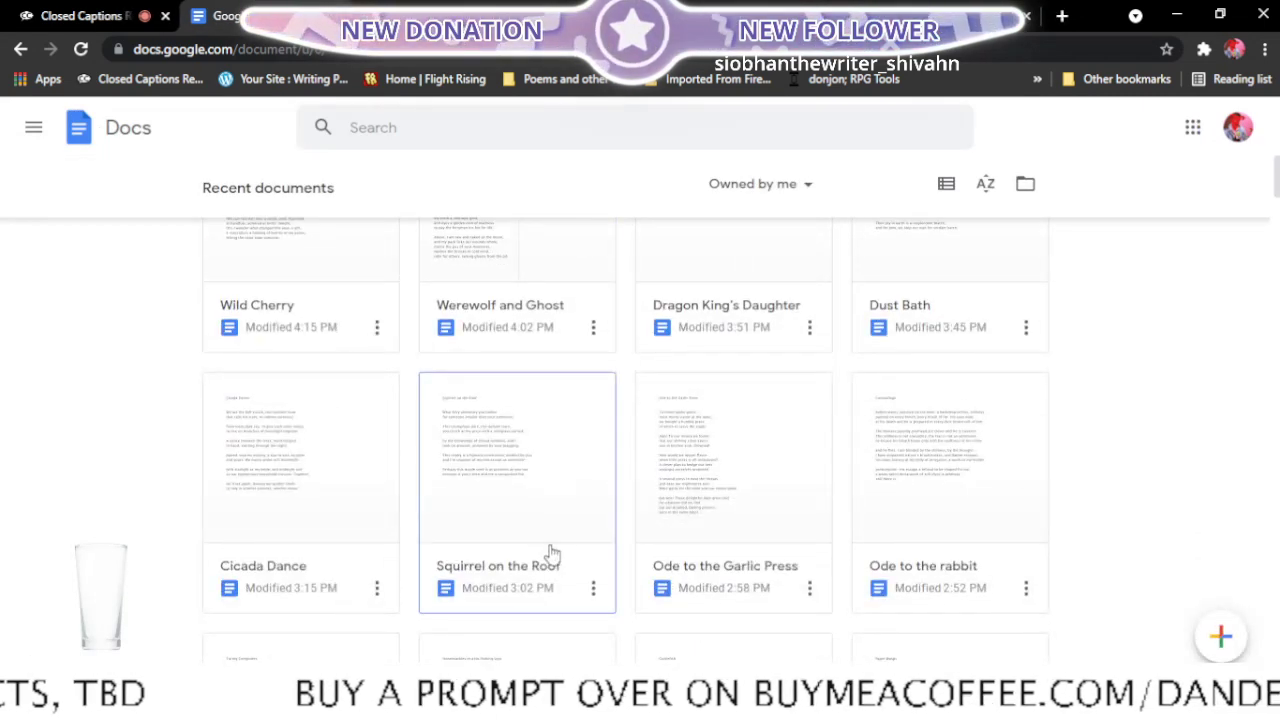
{"action": "scroll", "coordinate": [550, 553], "scroll_direction": "down", "scroll_amount": 2}
{"action": "scroll", "coordinate": [550, 553], "scroll_direction": "down", "scroll_amount": 3}
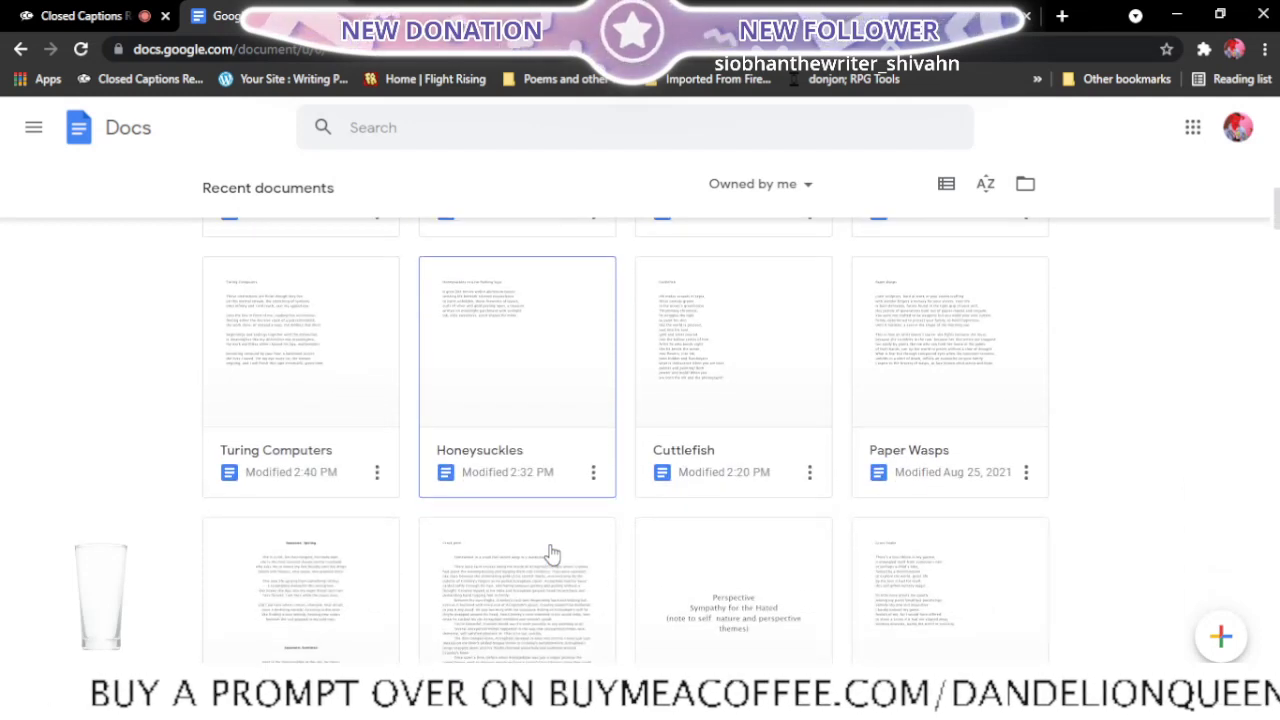
{"action": "scroll", "coordinate": [551, 553], "scroll_direction": "down", "scroll_amount": 2}
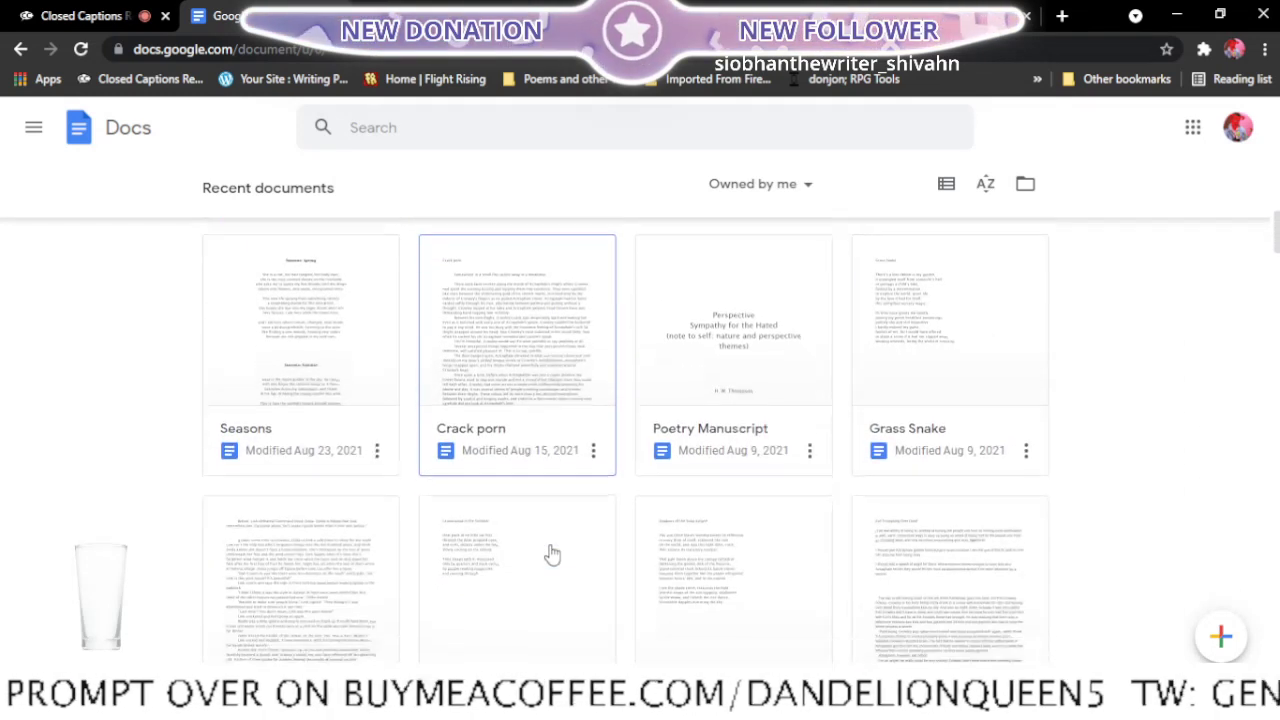
{"action": "scroll", "coordinate": [551, 553], "scroll_direction": "down", "scroll_amount": 2}
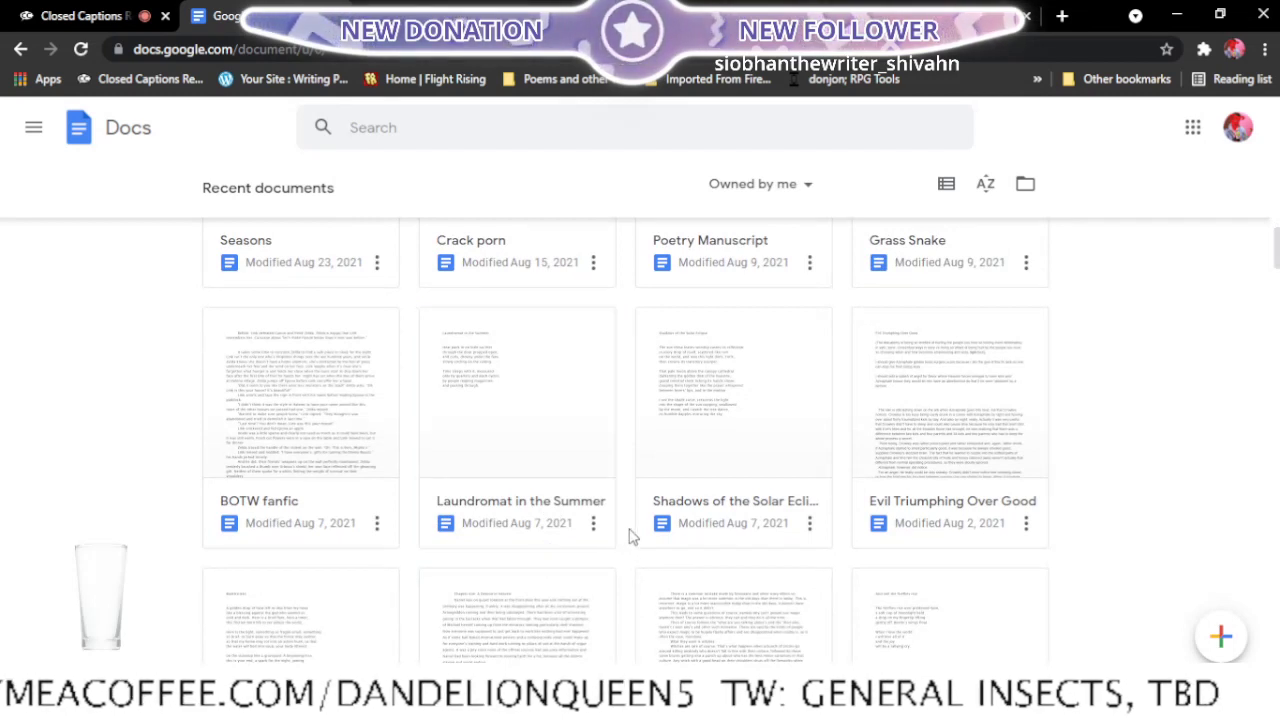
{"action": "scroll", "coordinate": [631, 541], "scroll_direction": "down", "scroll_amount": 2}
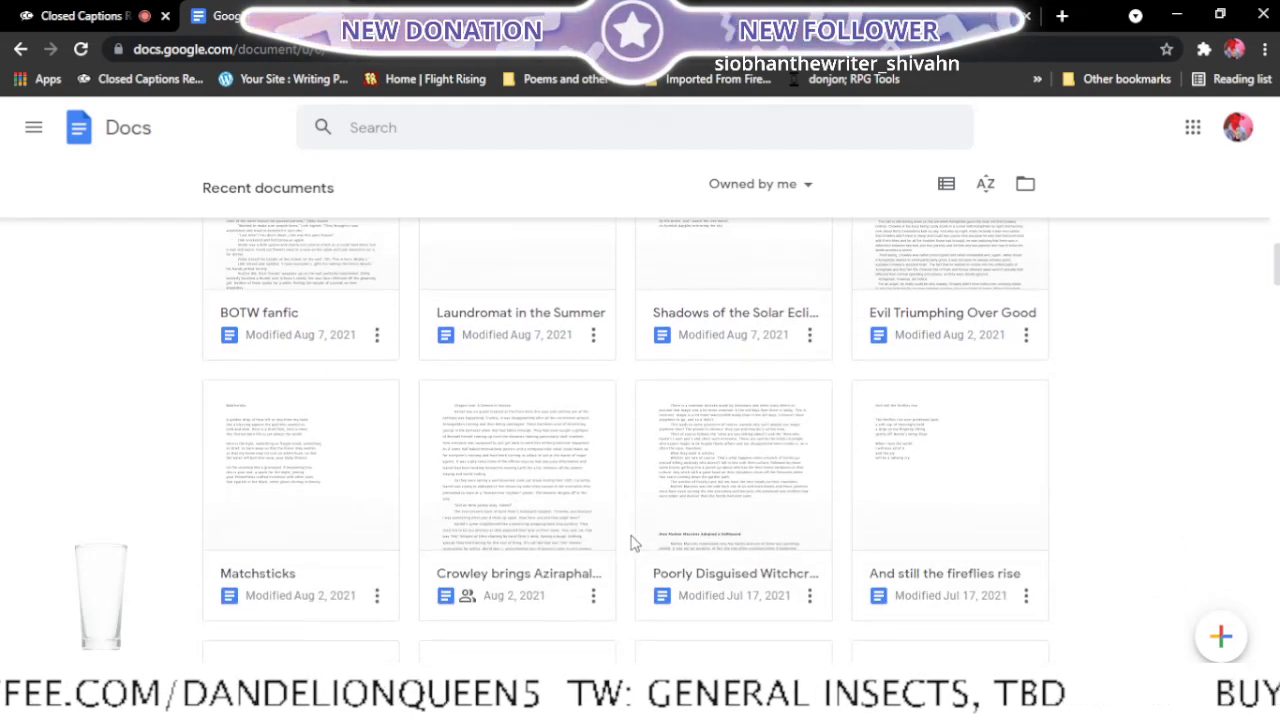
{"action": "right_click", "coordinate": [300, 597]}
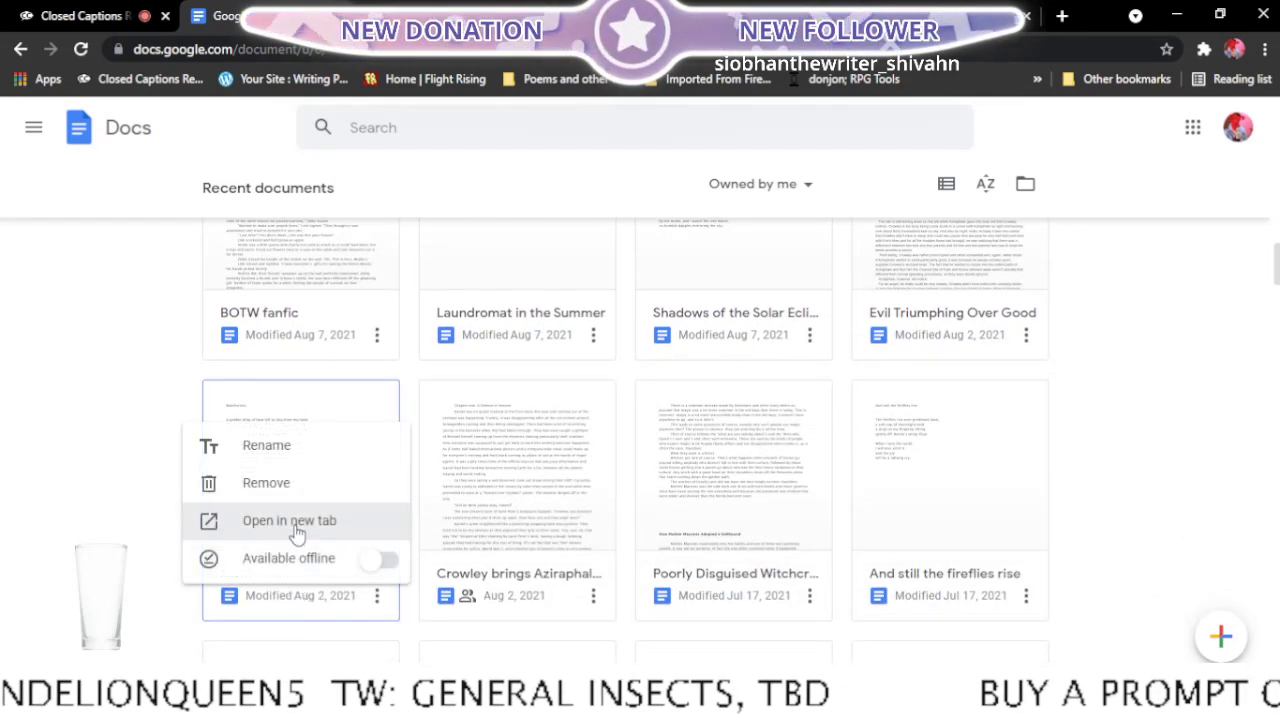
{"action": "left_click", "coordinate": [293, 522]}
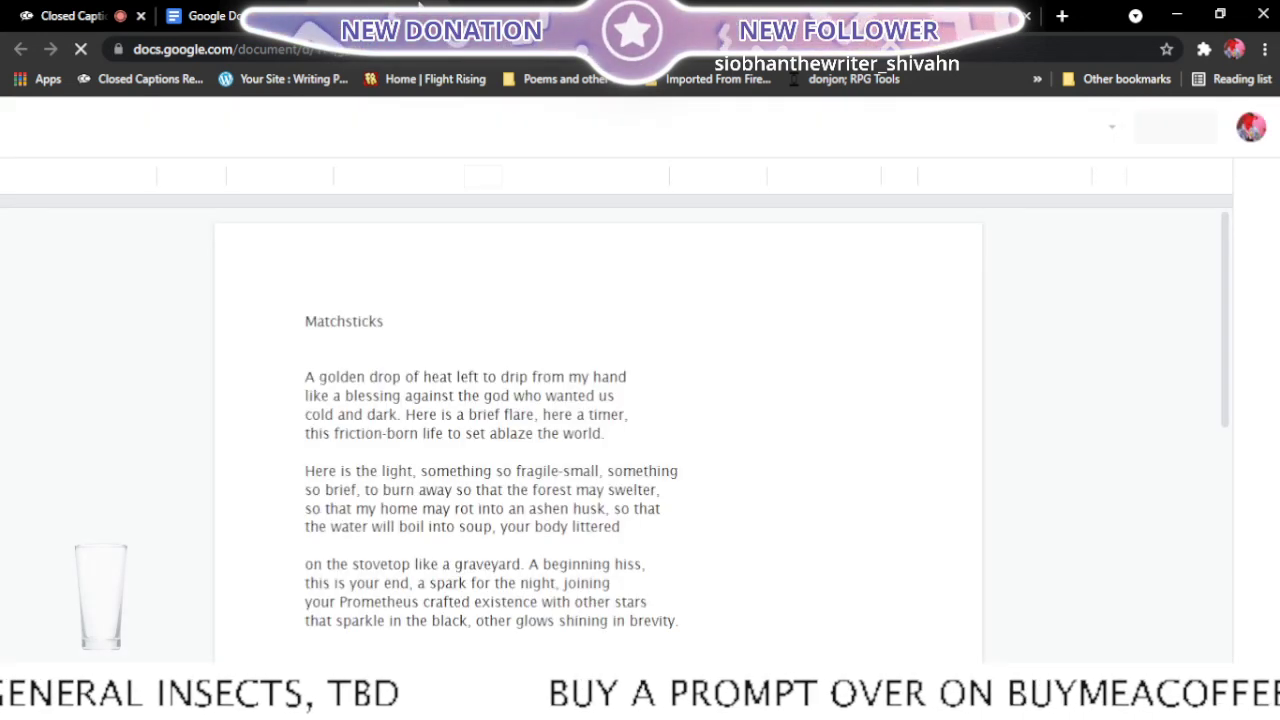
- Read through Matchsticks to its last line and check its entry in the Final edits list
{"action": "scroll", "coordinate": [500, 240], "scroll_direction": "down", "scroll_amount": 1}
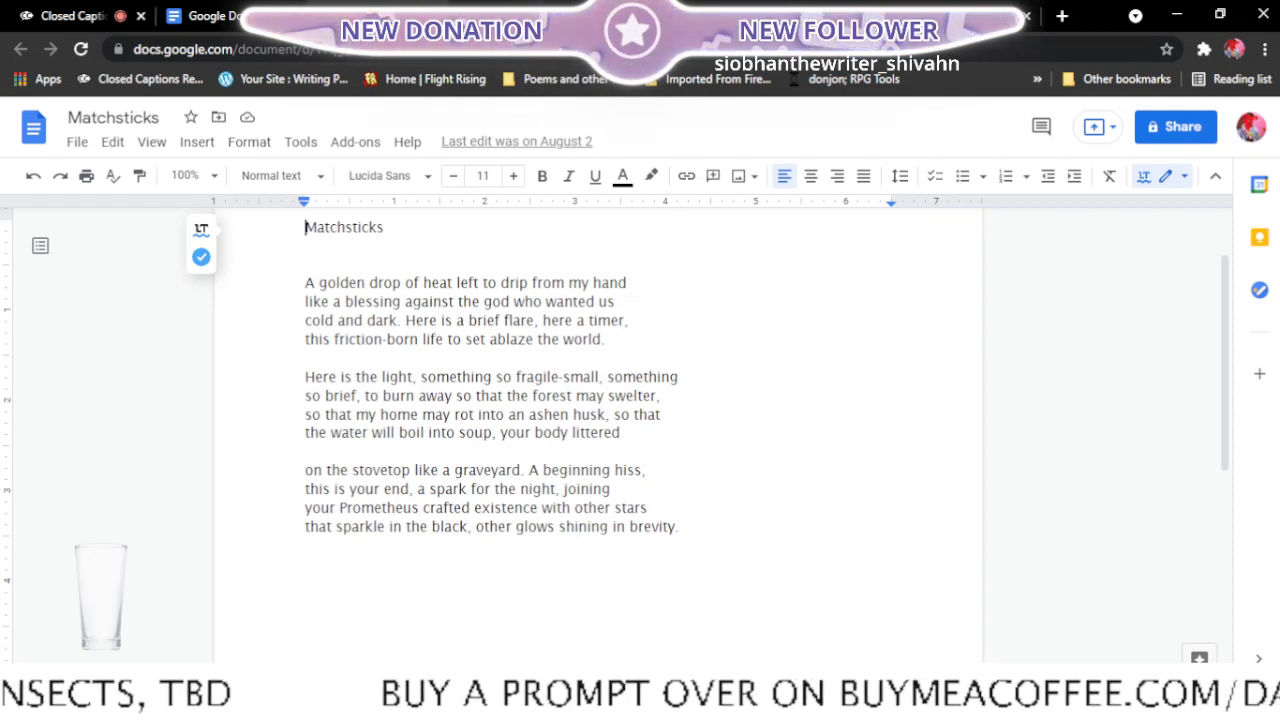
{"action": "left_click", "coordinate": [525, 16]}
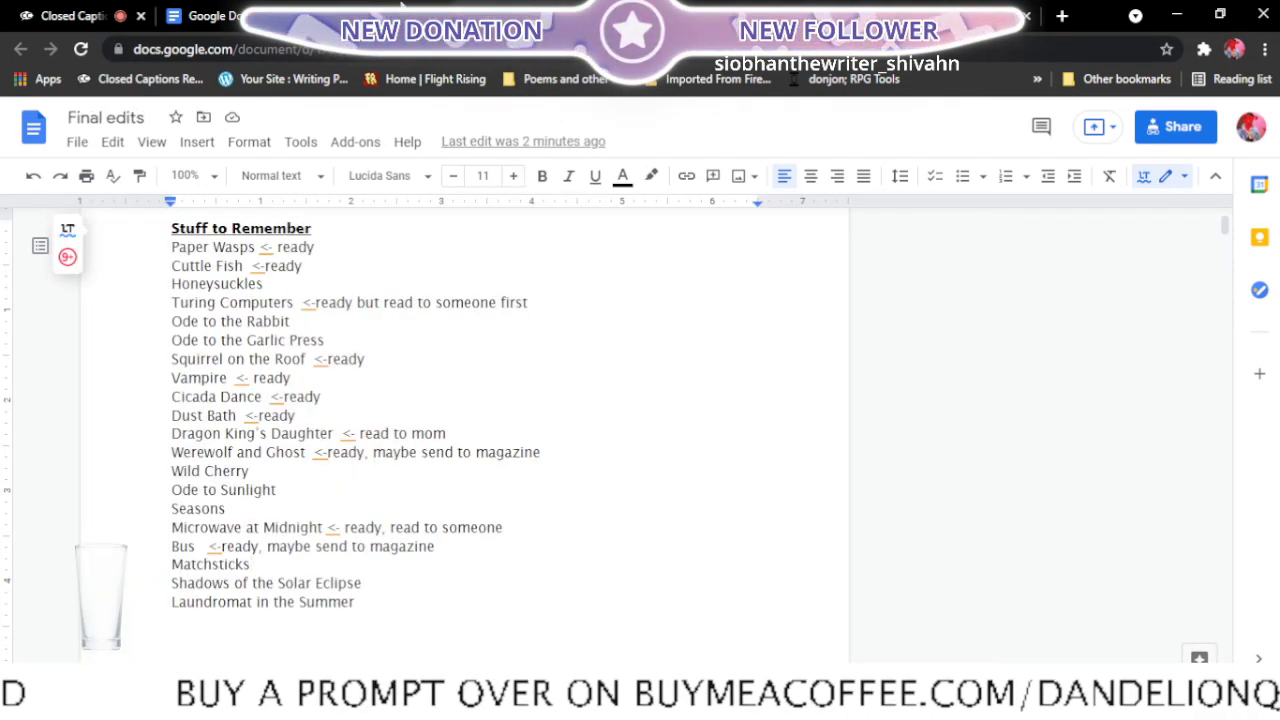
- Find Shadows of the Solar Eclipse among the recent documents and open it in a new tab
{"action": "left_click", "coordinate": [206, 15]}
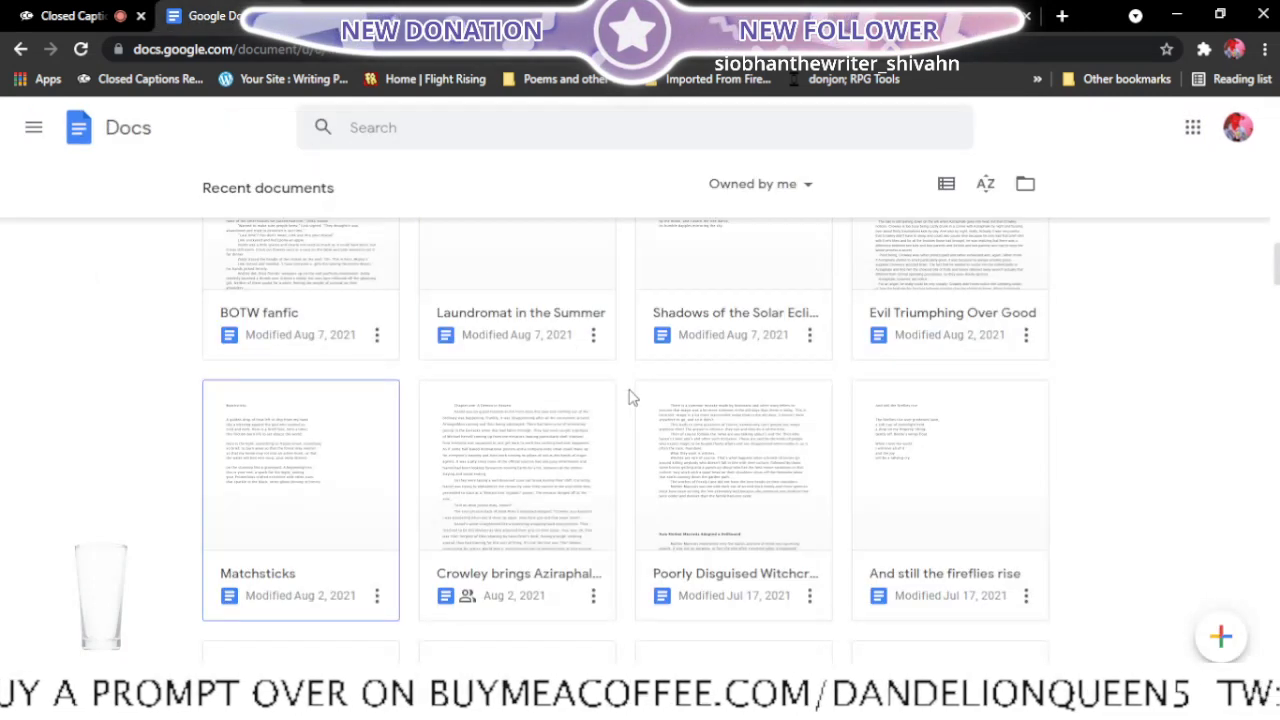
{"action": "scroll", "coordinate": [632, 398], "scroll_direction": "up", "scroll_amount": 9}
{"action": "scroll", "coordinate": [632, 398], "scroll_direction": "up", "scroll_amount": 10}
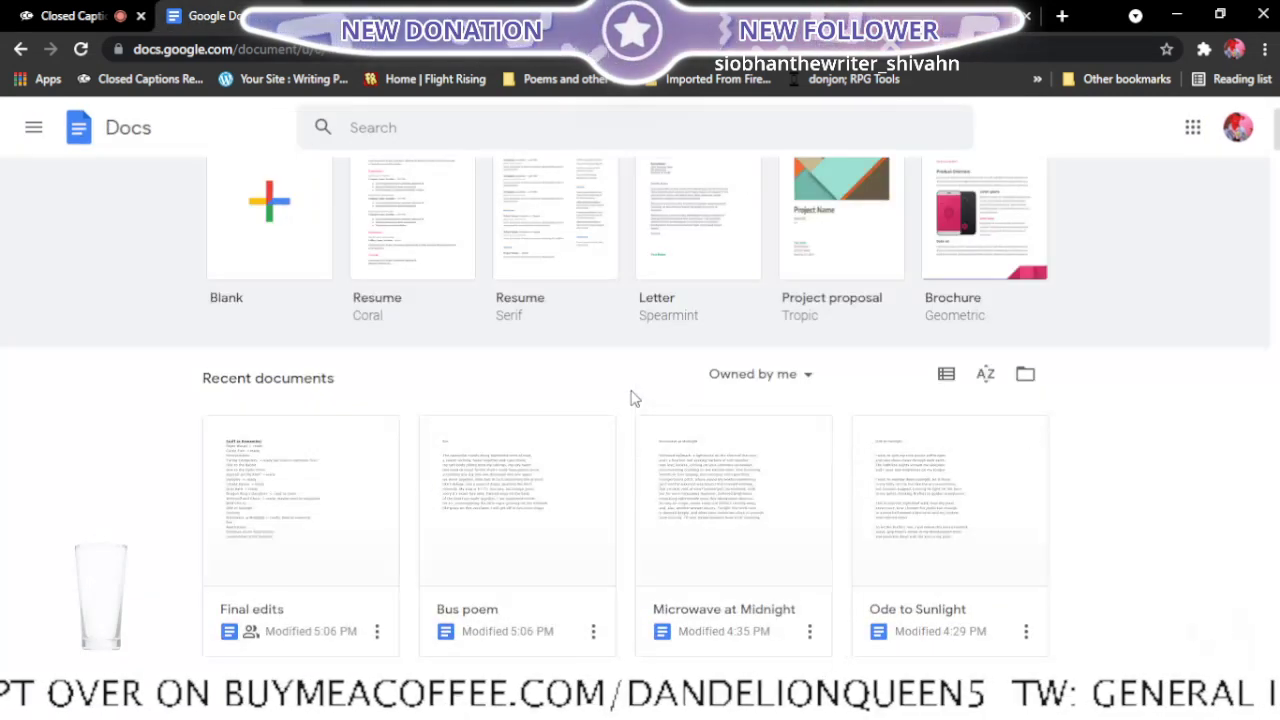
{"action": "scroll", "coordinate": [632, 398], "scroll_direction": "down", "scroll_amount": 4}
{"action": "scroll", "coordinate": [632, 398], "scroll_direction": "down", "scroll_amount": 5}
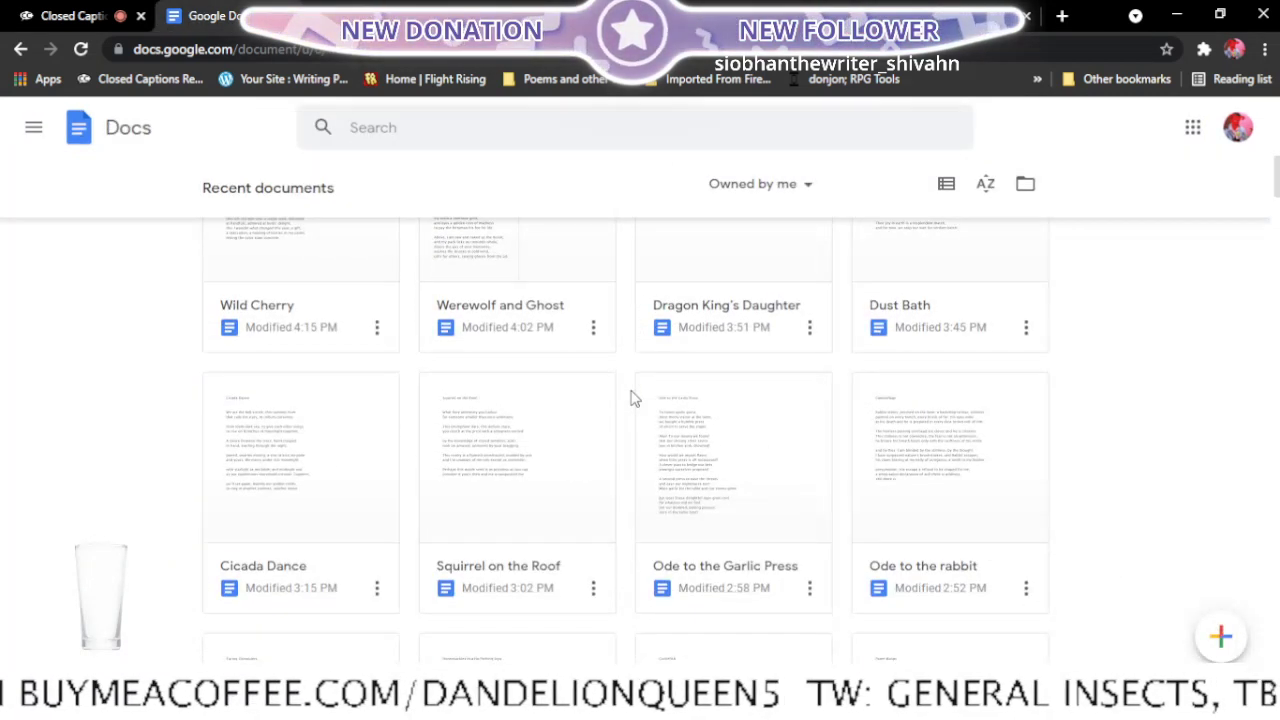
{"action": "scroll", "coordinate": [632, 398], "scroll_direction": "down", "scroll_amount": 2}
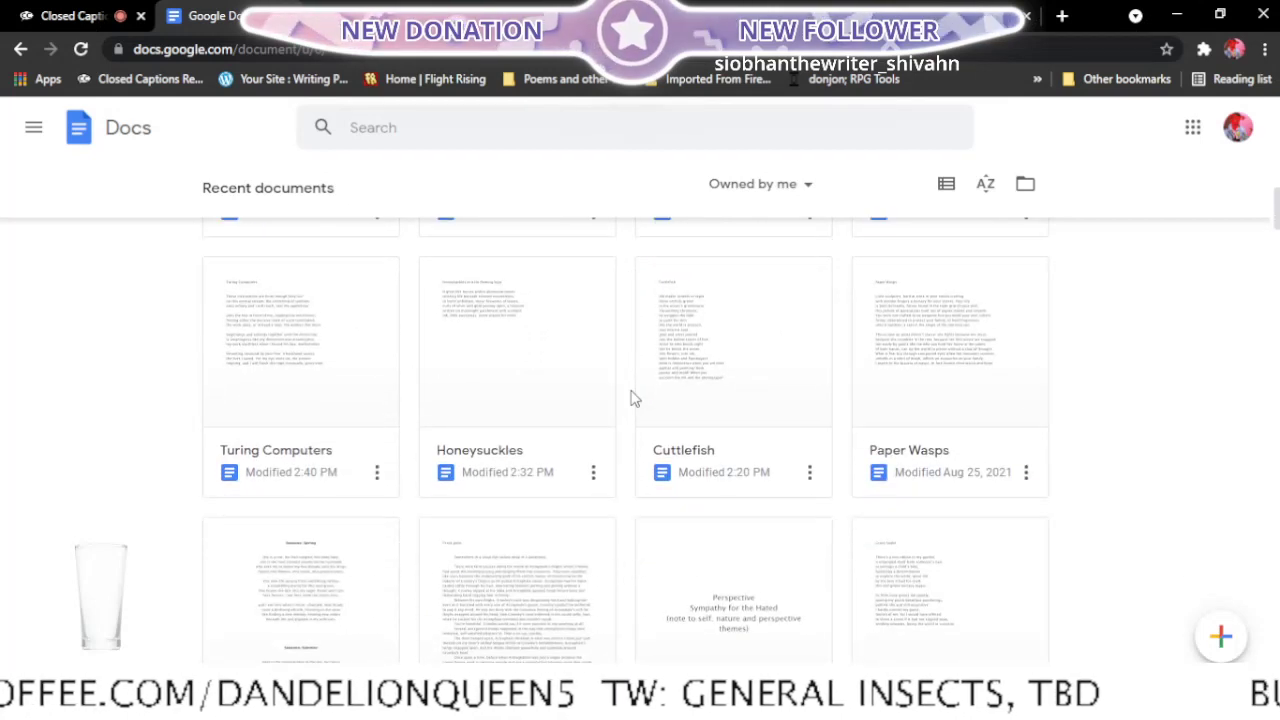
{"action": "scroll", "coordinate": [632, 398], "scroll_direction": "down", "scroll_amount": 5}
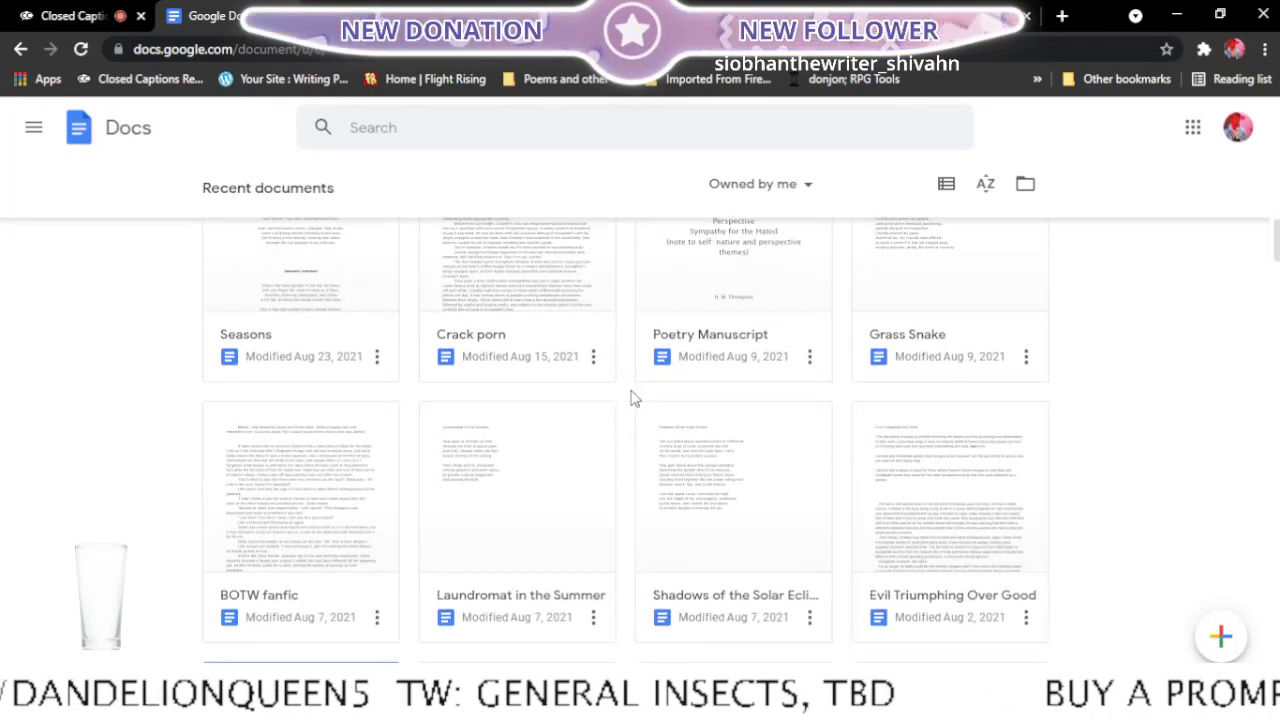
{"action": "scroll", "coordinate": [630, 398], "scroll_direction": "down", "scroll_amount": 1}
{"action": "scroll", "coordinate": [631, 397], "scroll_direction": "down", "scroll_amount": 1}
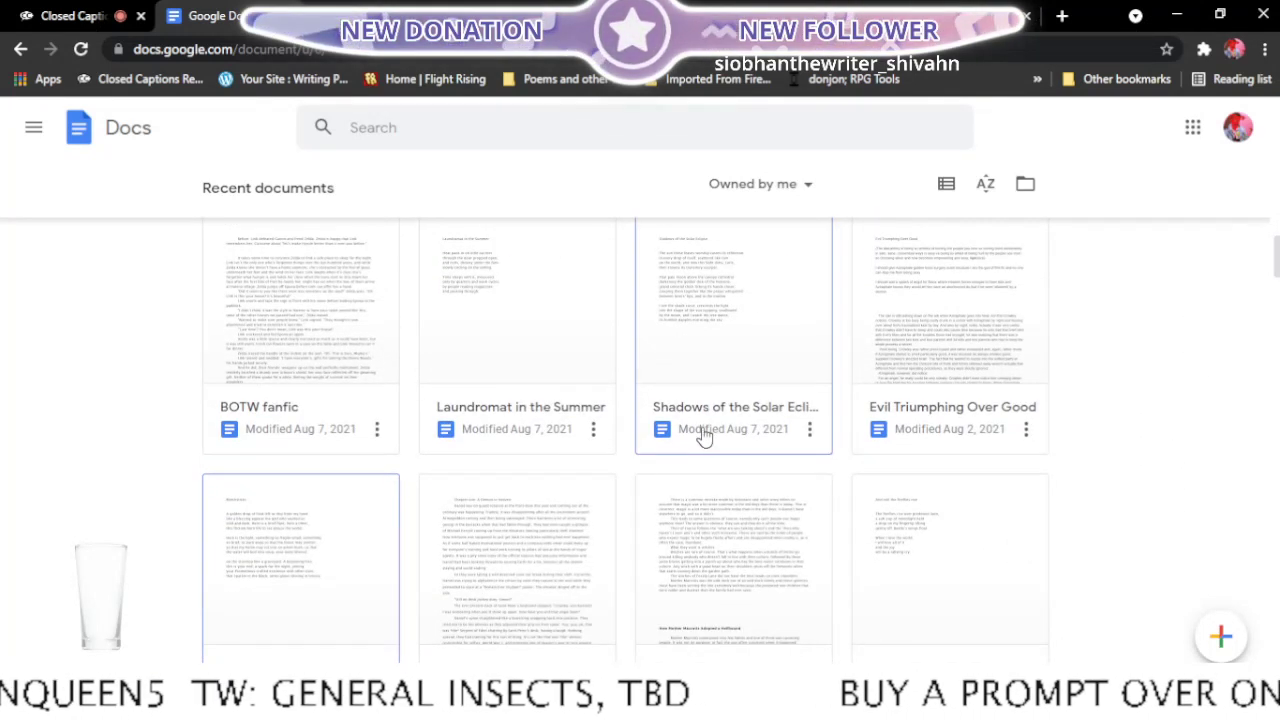
{"action": "left_click", "coordinate": [809, 428]}
{"action": "left_click", "coordinate": [717, 531]}
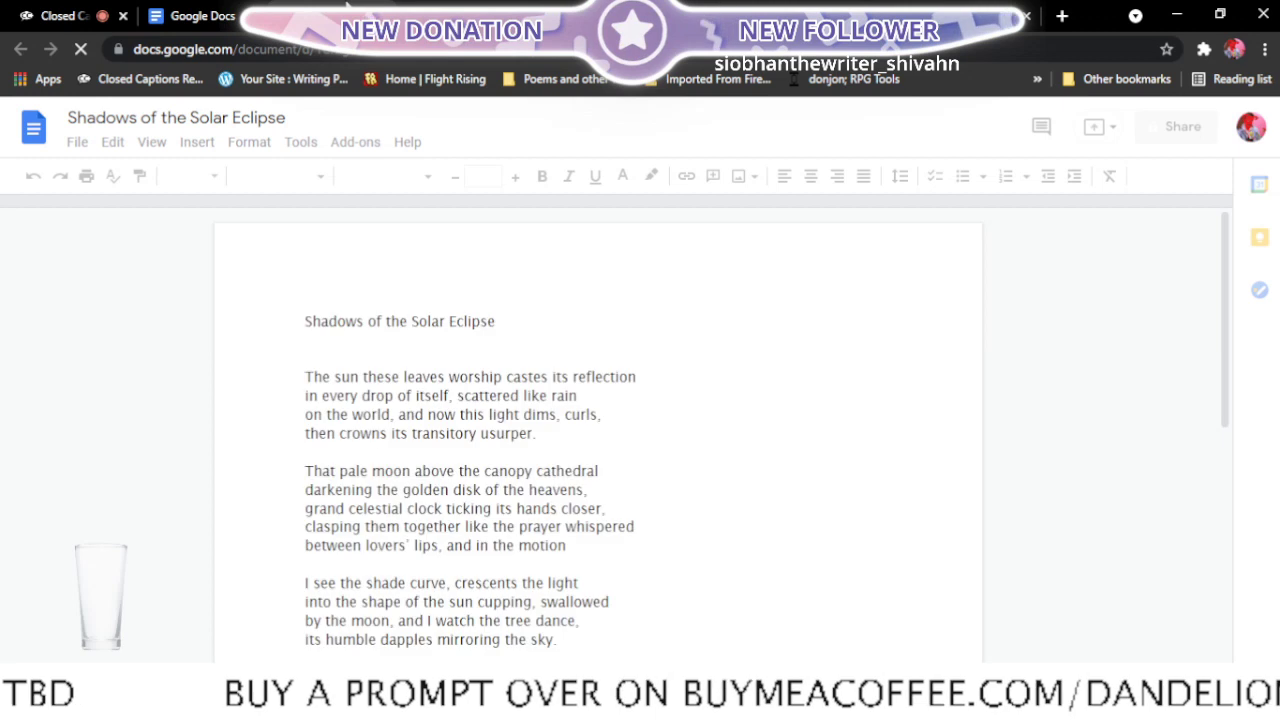
- Read through Shadows of the Solar Eclipse and ignore the missing-preposition suggestion for "the" in its third stanza
{"action": "scroll", "coordinate": [477, 248], "scroll_direction": "down", "scroll_amount": 1}
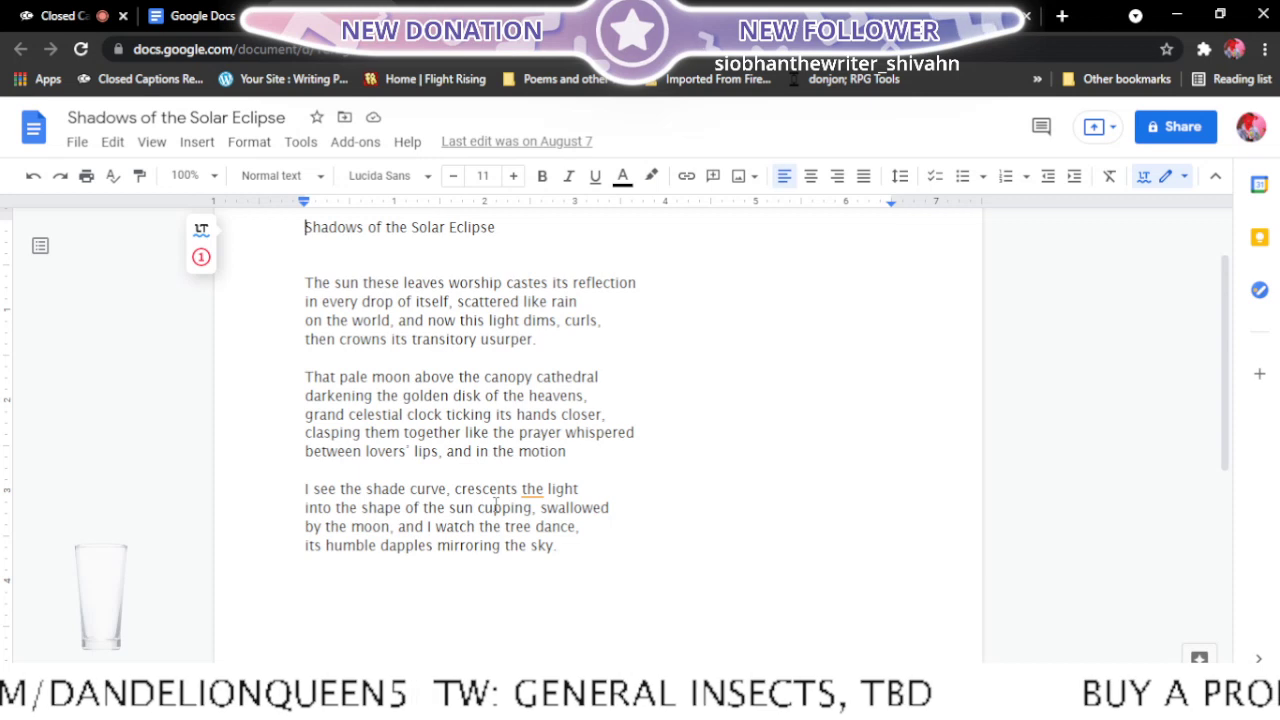
{"action": "left_click", "coordinate": [535, 490]}
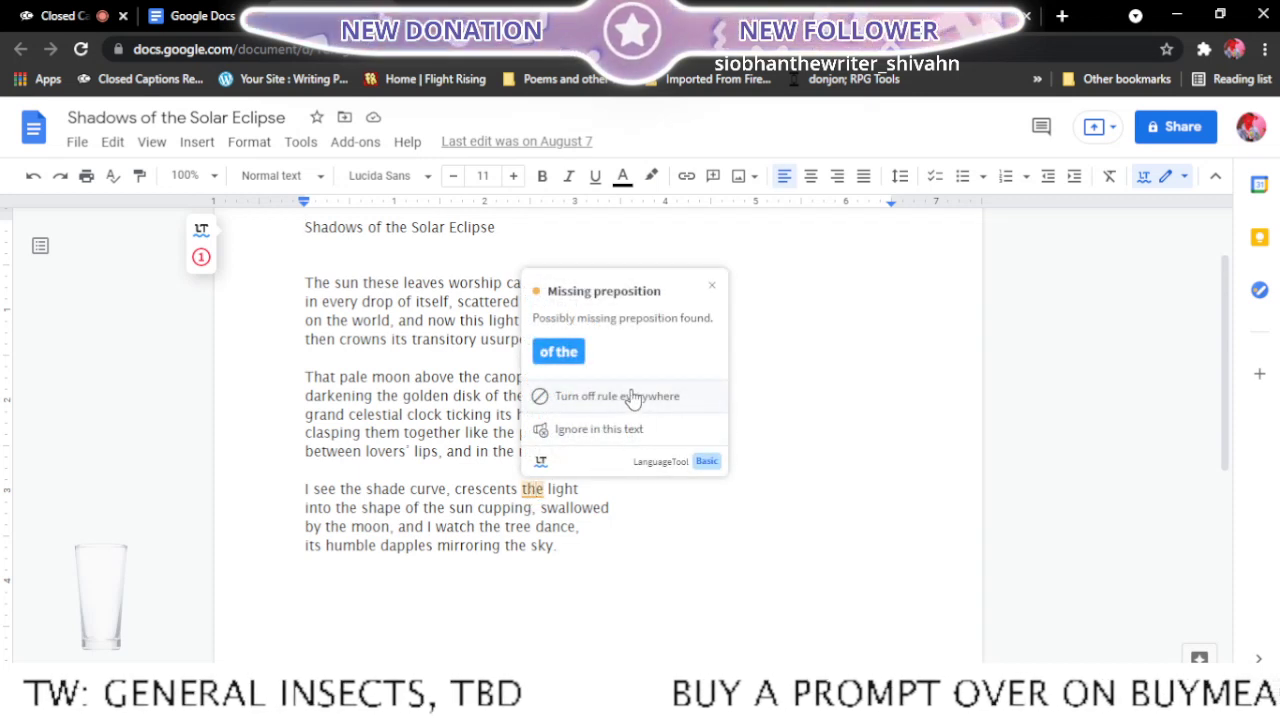
{"action": "left_click", "coordinate": [638, 432]}
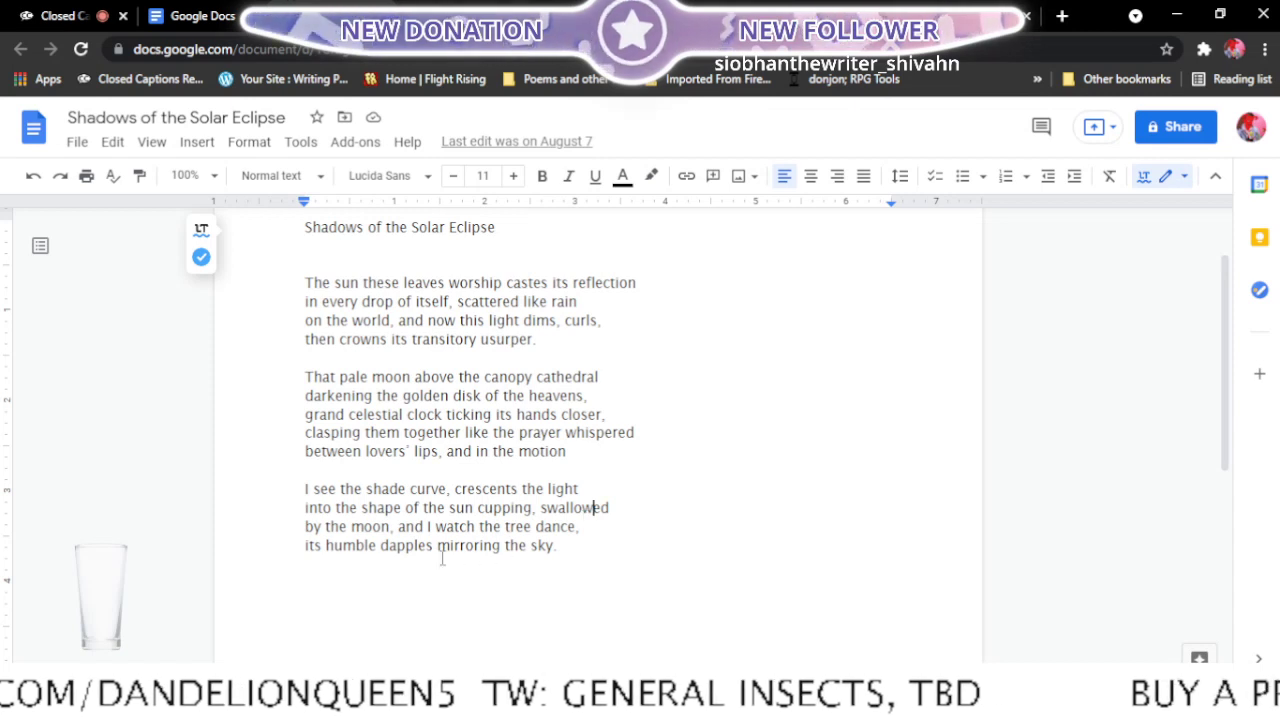
{"action": "scroll", "coordinate": [580, 557], "scroll_direction": "down", "scroll_amount": 1}
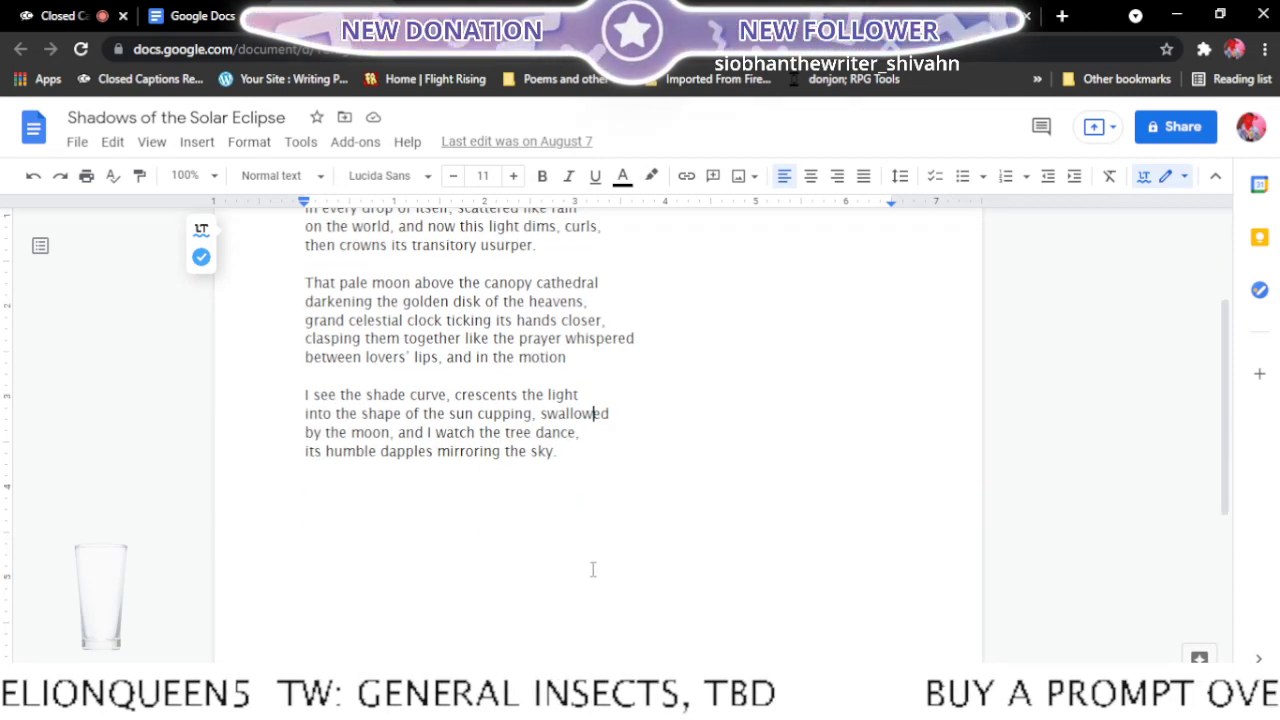
{"action": "scroll", "coordinate": [580, 568], "scroll_direction": "up", "scroll_amount": 3}
{"action": "scroll", "coordinate": [592, 569], "scroll_direction": "down", "scroll_amount": 1}
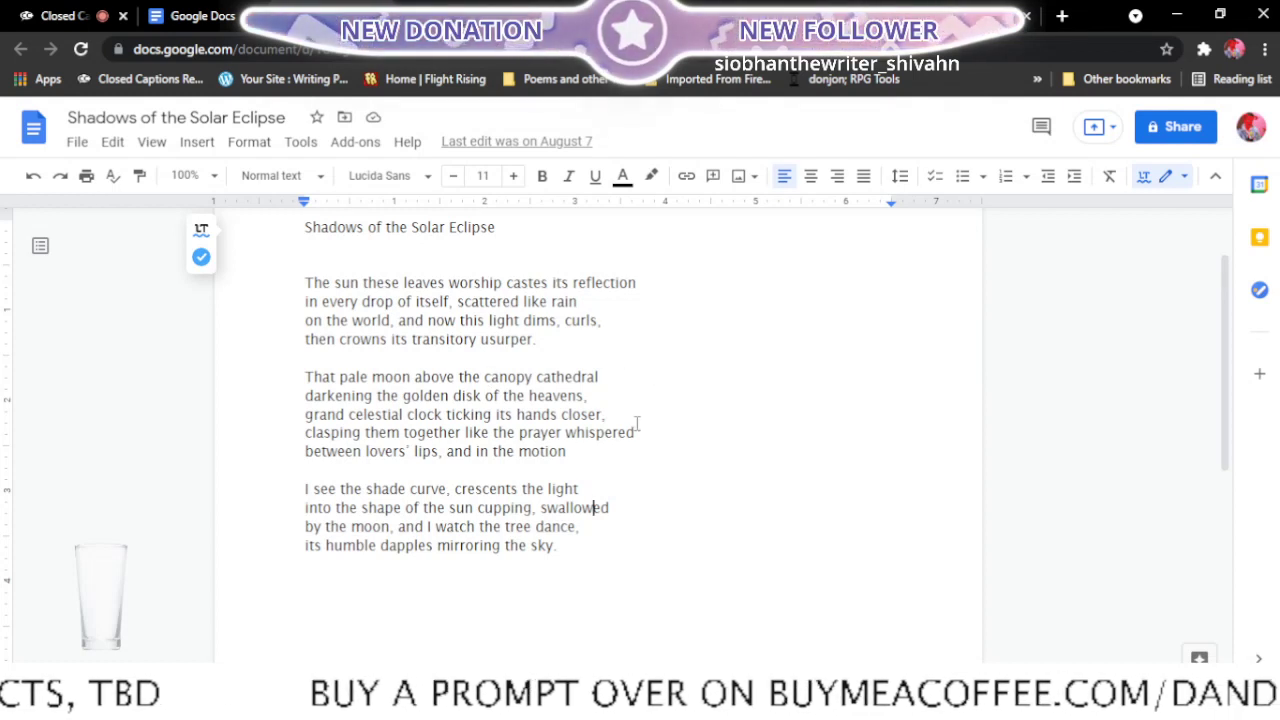
- Check the Final edits list for the next poem and open Laundromat in the Summer in a new tab
{"action": "left_click", "coordinate": [500, 16]}
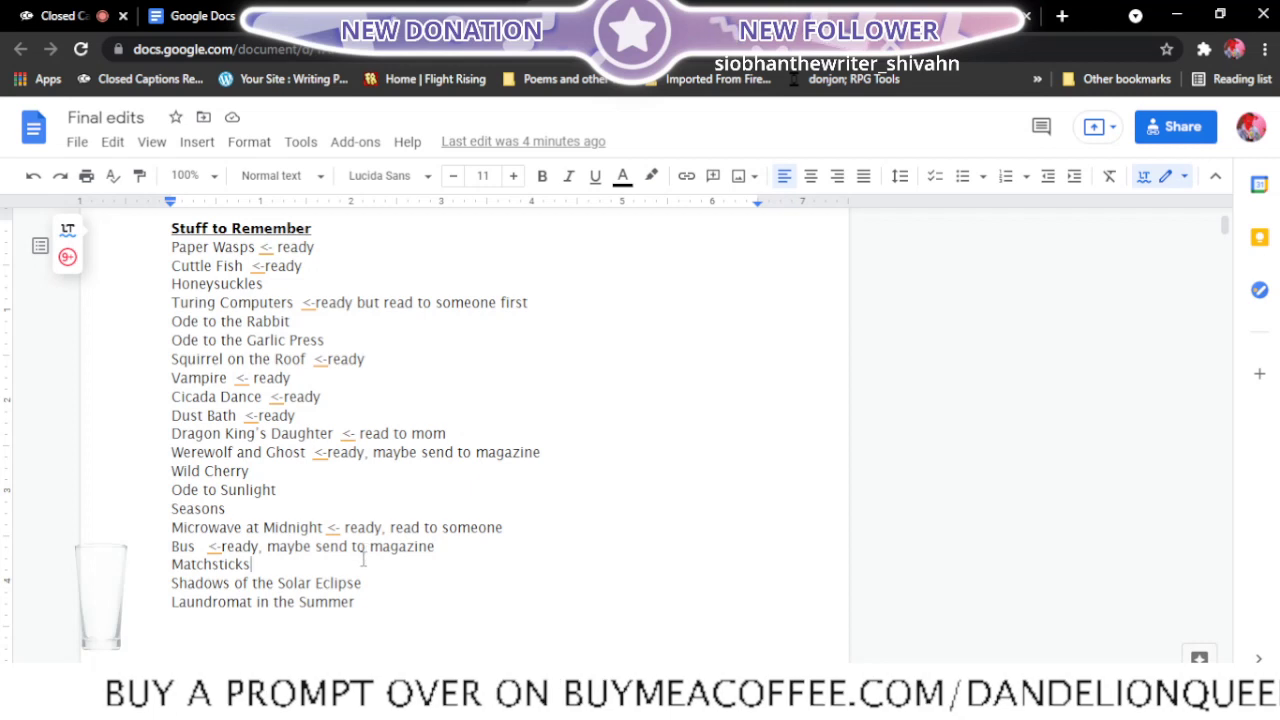
{"action": "left_click", "coordinate": [222, 11]}
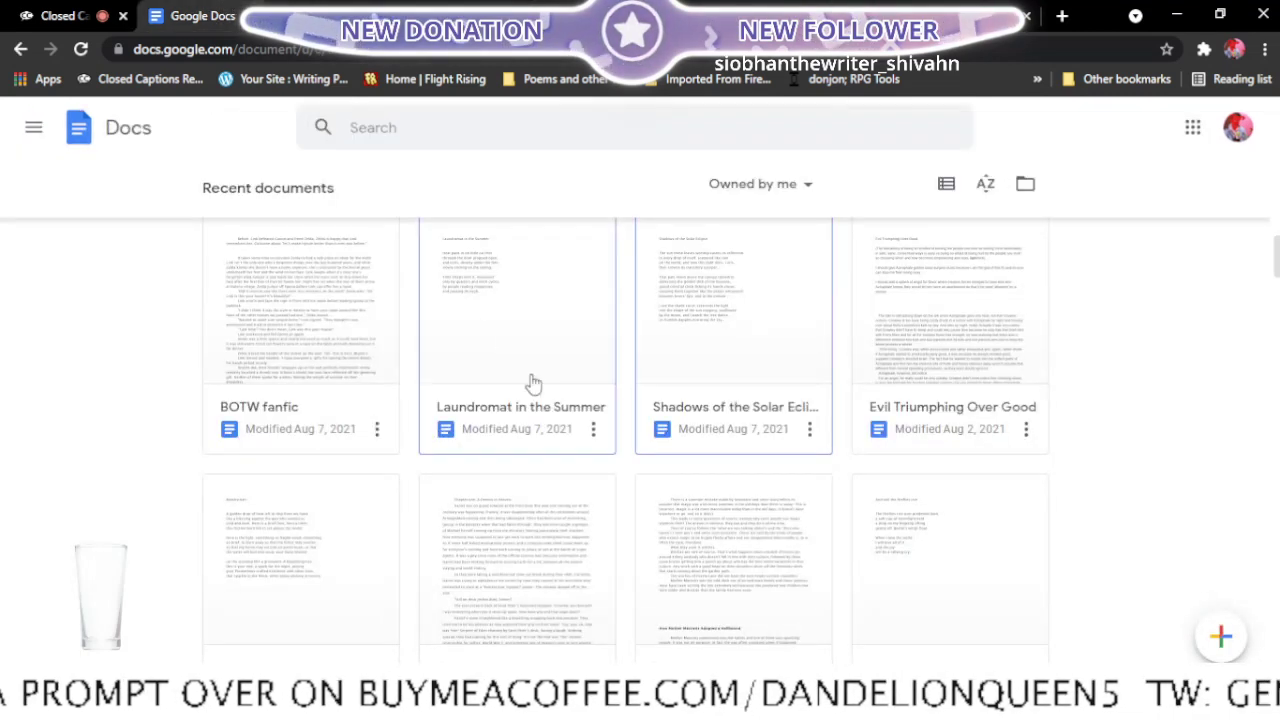
{"action": "right_click", "coordinate": [502, 438]}
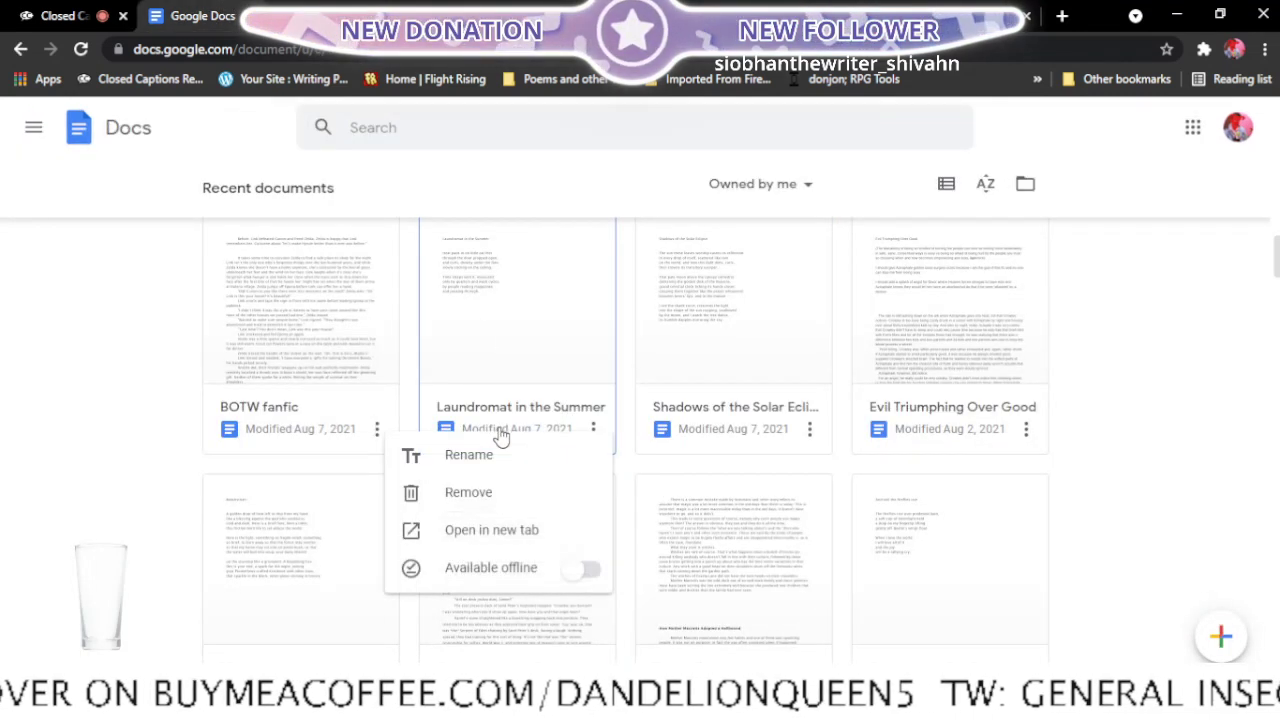
{"action": "left_click", "coordinate": [506, 550]}
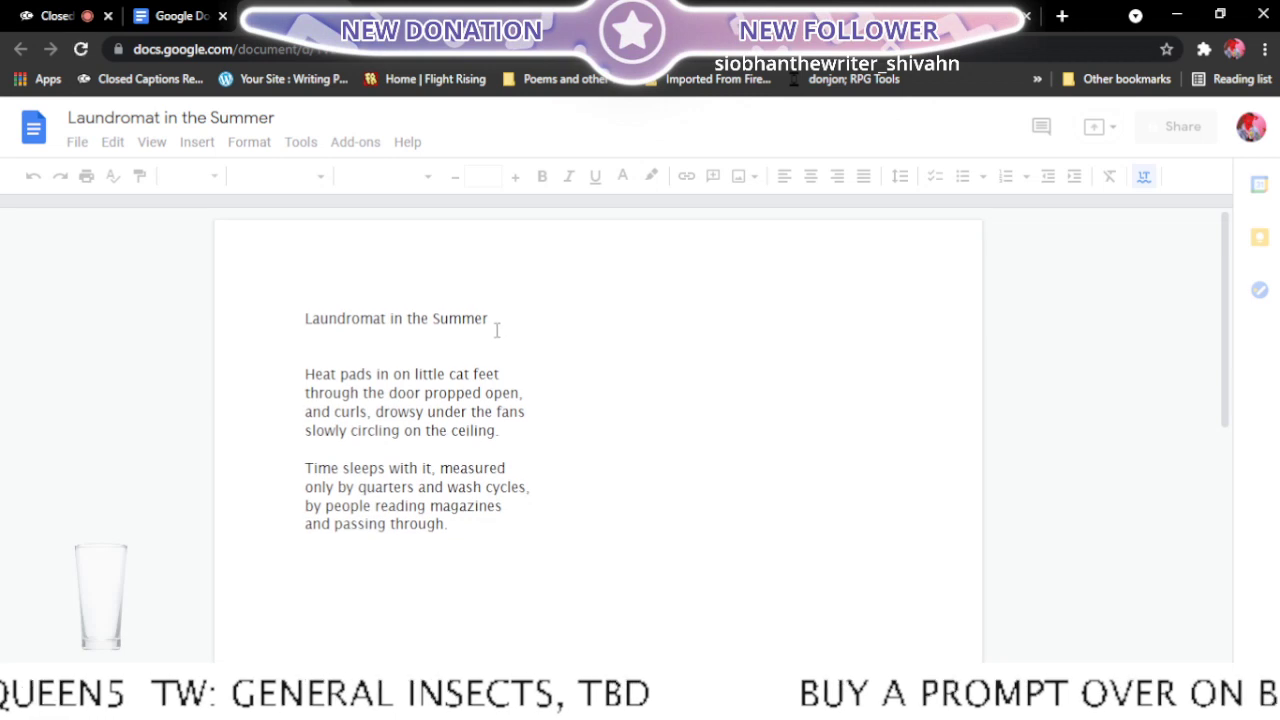
- Read through Laundromat in the Summer from its title to the last line
{"action": "scroll", "coordinate": [497, 323], "scroll_direction": "down", "scroll_amount": 1}
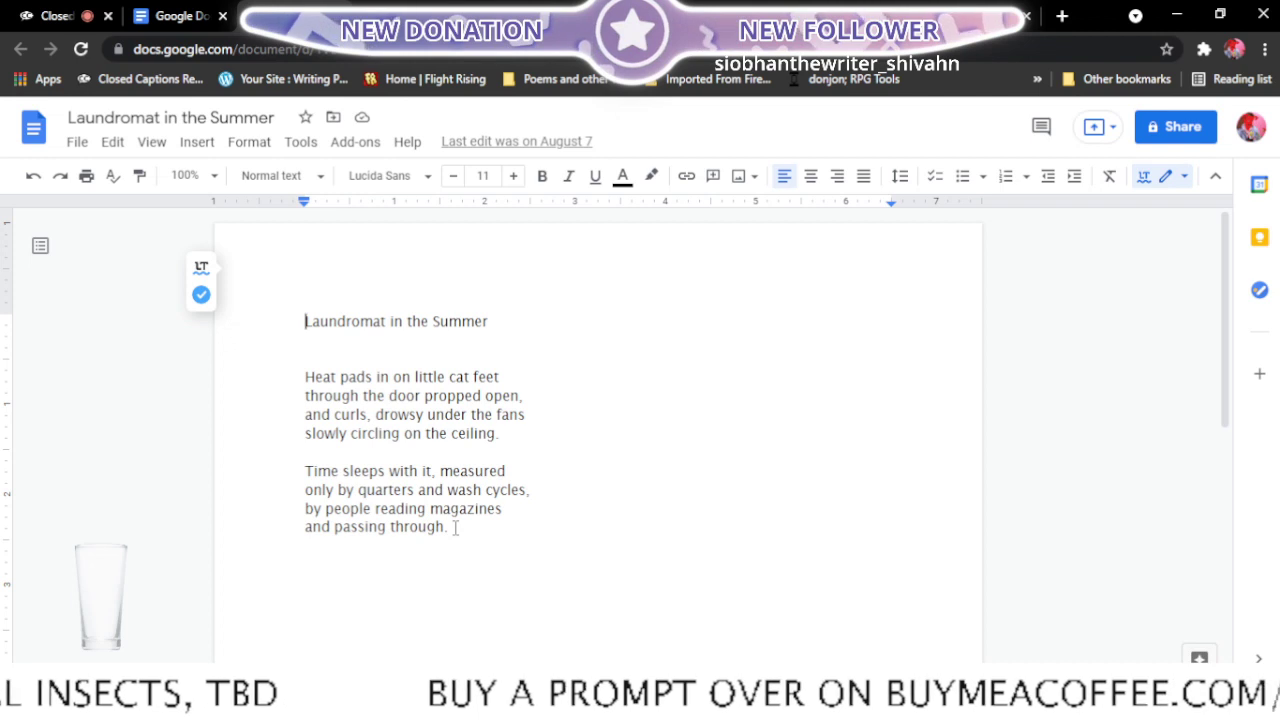
{"action": "left_click", "coordinate": [491, 535]}
{"action": "scroll", "coordinate": [491, 535], "scroll_direction": "down", "scroll_amount": 1}
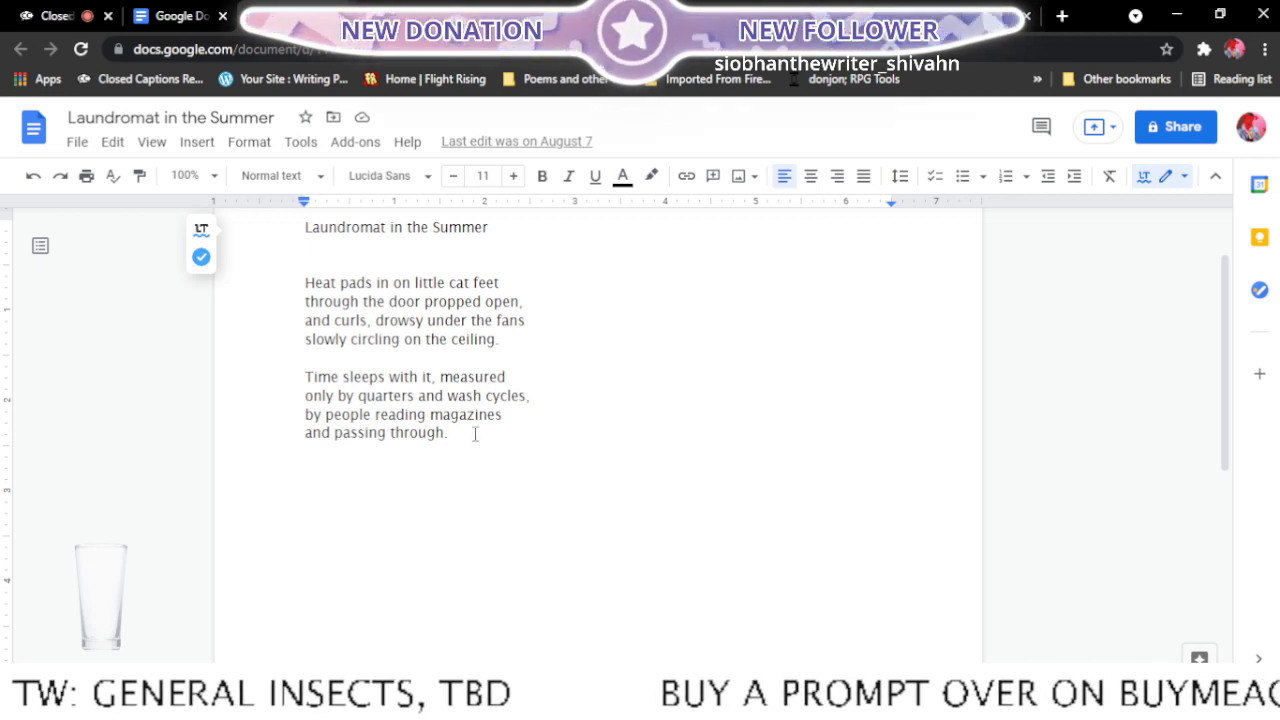
{"action": "scroll", "coordinate": [474, 430], "scroll_direction": "up", "scroll_amount": 2}
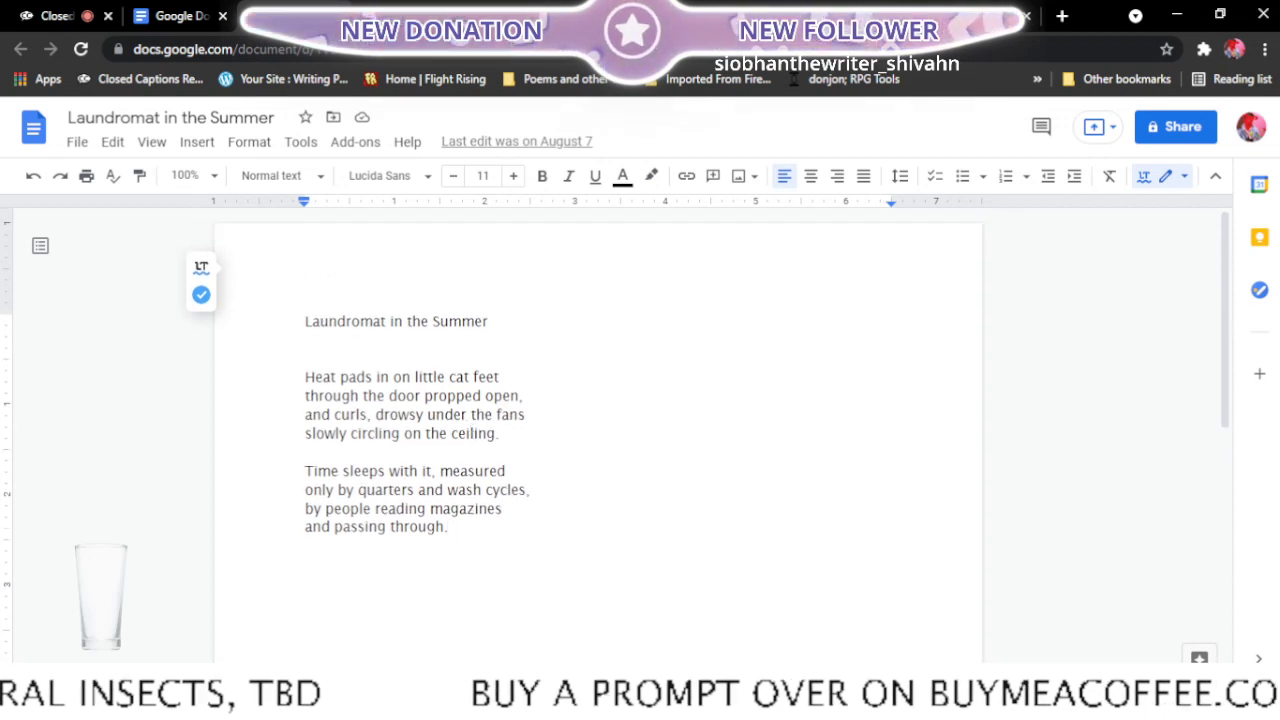
- Check the remaining entries in the Final edits list and return to the Matchsticks document
{"action": "left_click", "coordinate": [580, 16]}
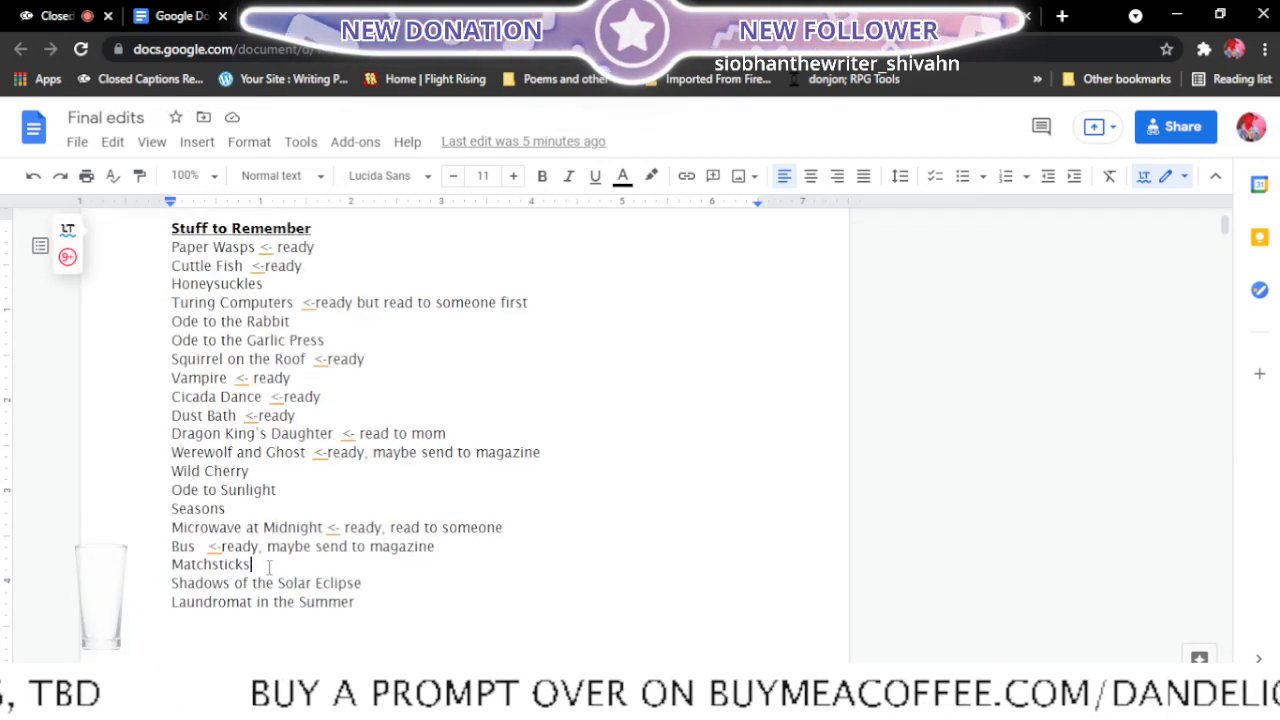
{"action": "left_click", "coordinate": [188, 10]}
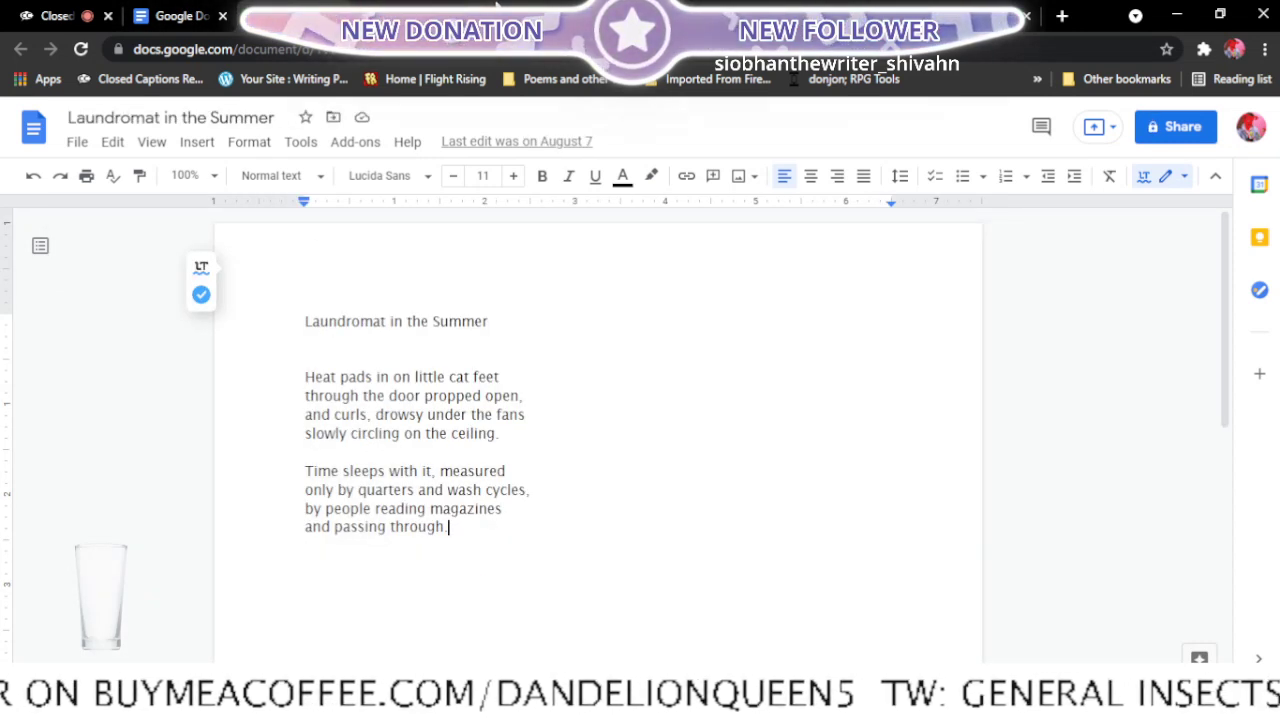
{"action": "left_click", "coordinate": [497, 6]}
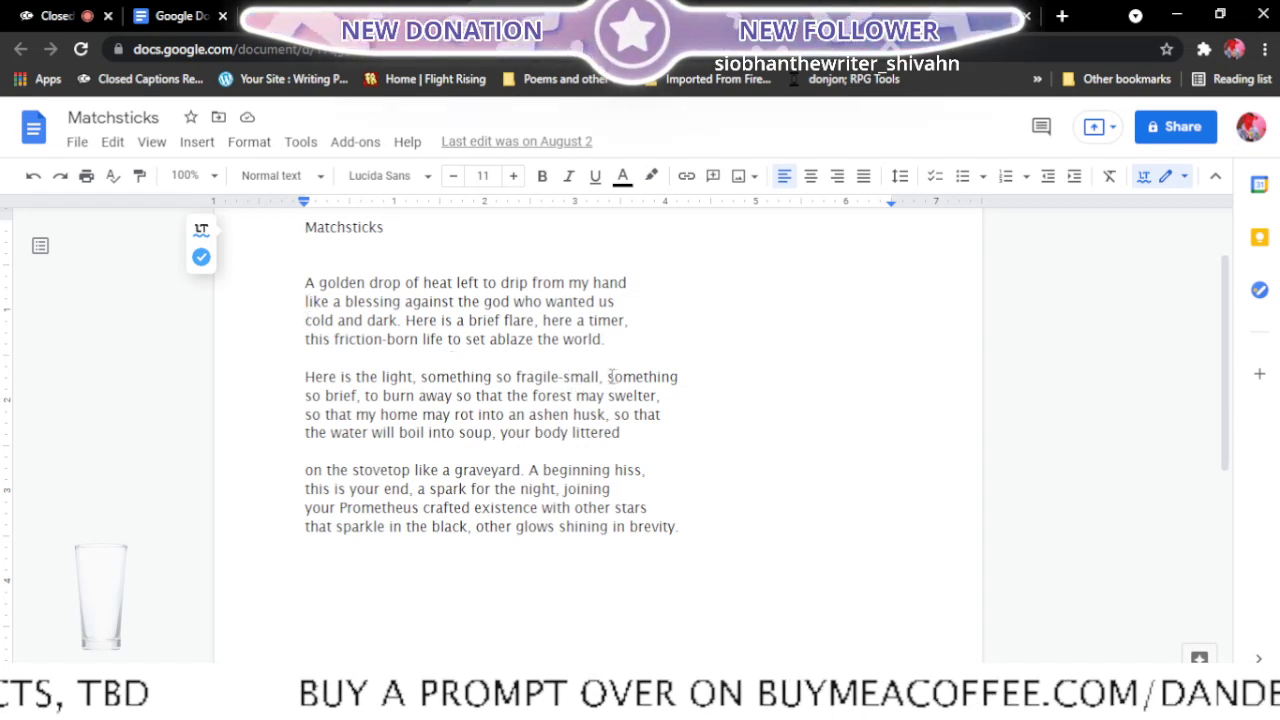
- In the second stanza of Matchsticks, move the final "something" of the first line to the start of the second line
{"action": "left_click", "coordinate": [609, 377]}
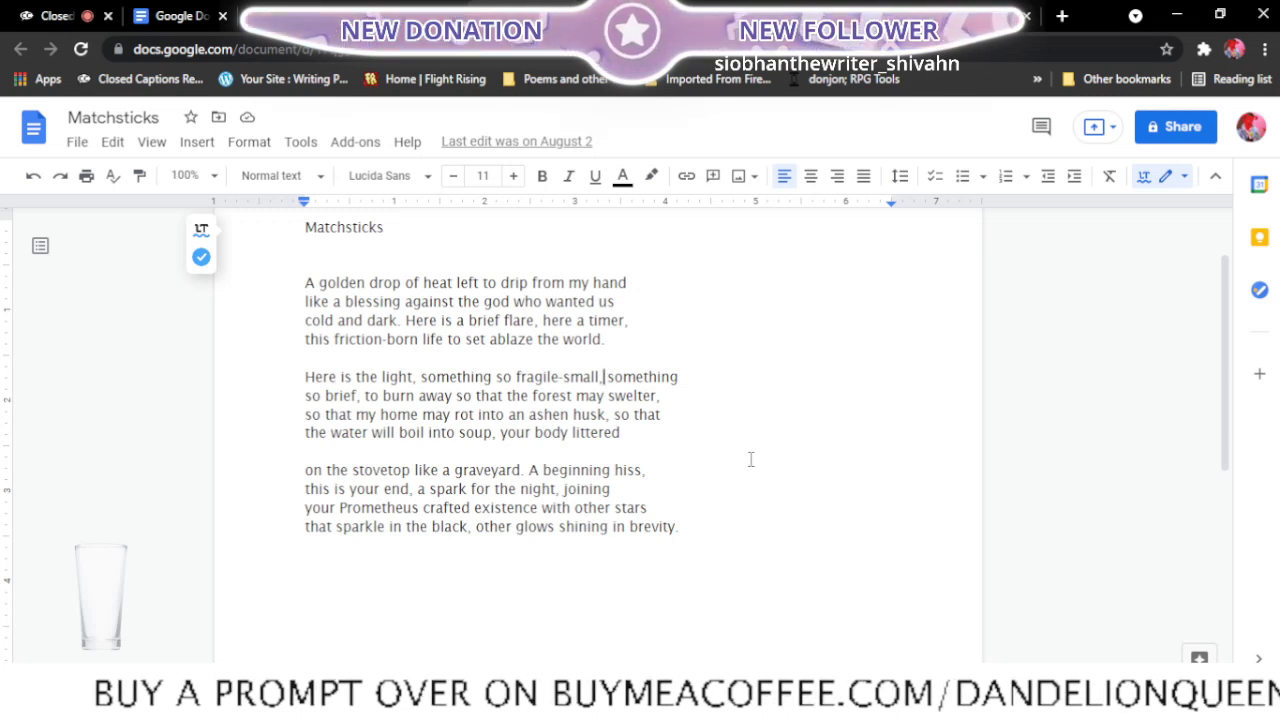
{"action": "key", "text": "Return"}
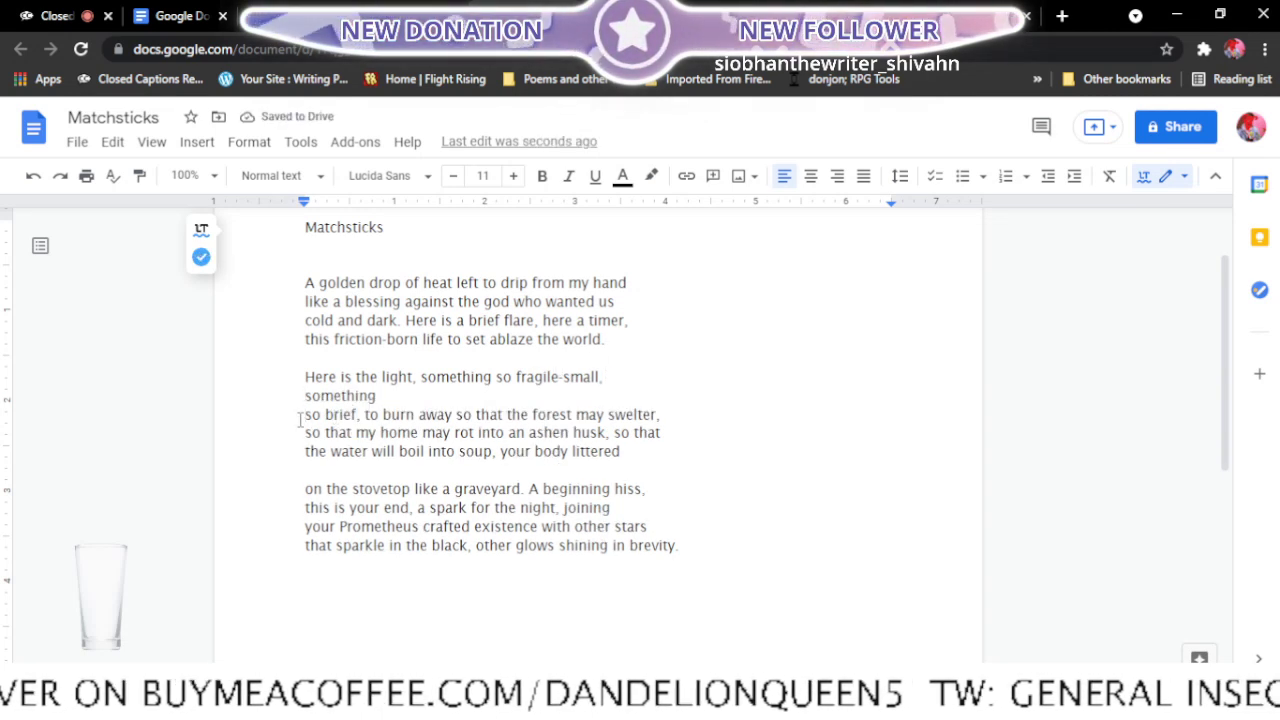
{"action": "left_click", "coordinate": [300, 420]}
{"action": "key", "text": "BackSpace"}
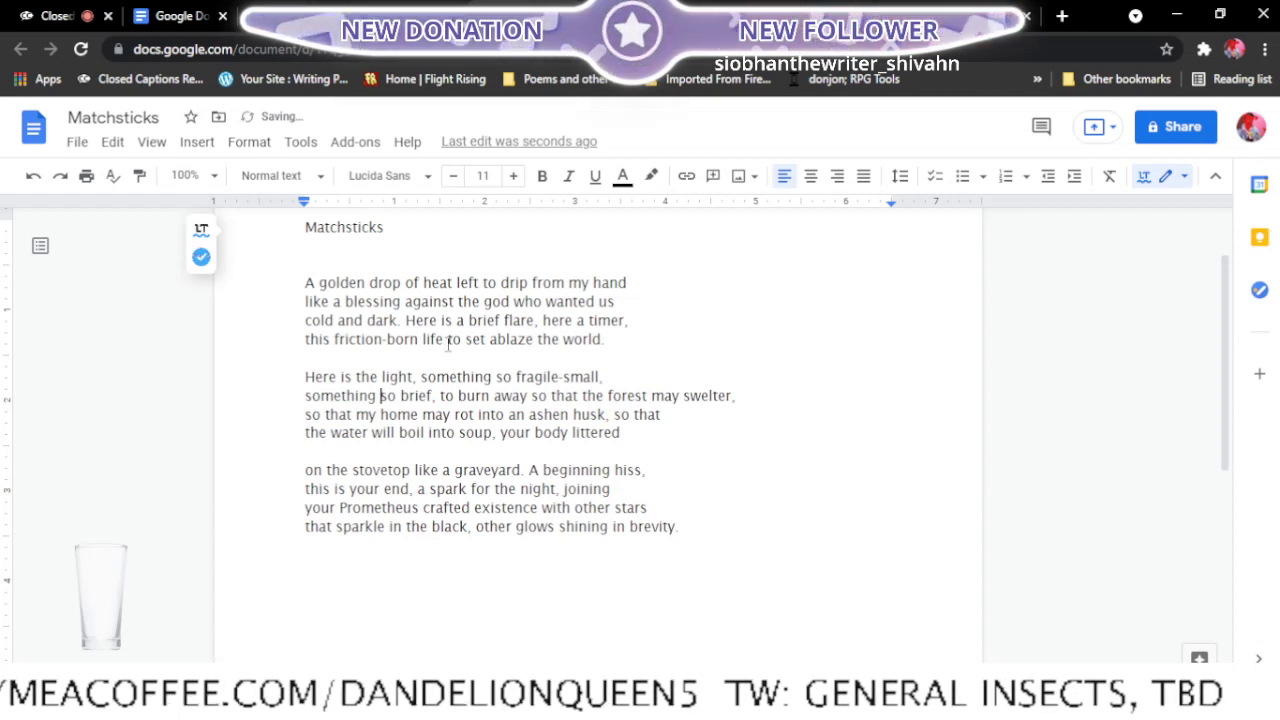
- In the second stanza, move "may swelter," to the start of the third line and "husk, so that" to the start of the fourth
{"action": "left_click", "coordinate": [652, 396]}
{"action": "key", "text": "Return"}
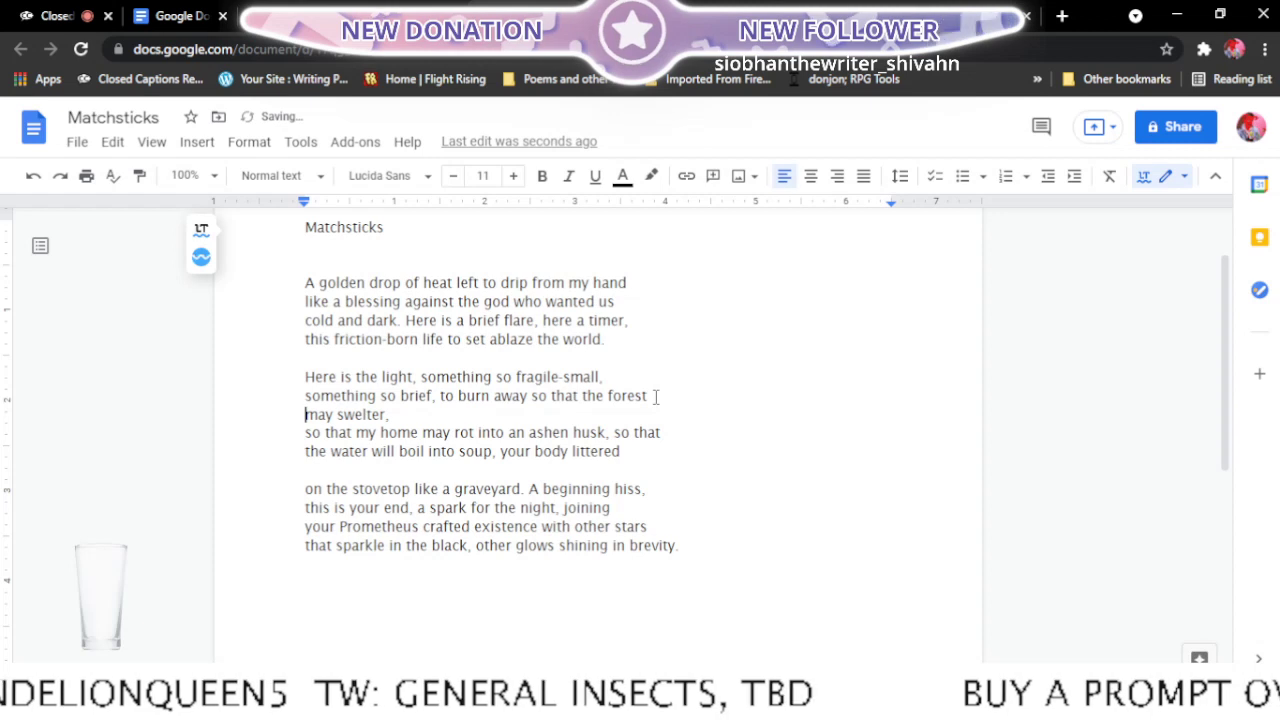
{"action": "left_click", "coordinate": [305, 432]}
{"action": "key", "text": "BackSpace"}
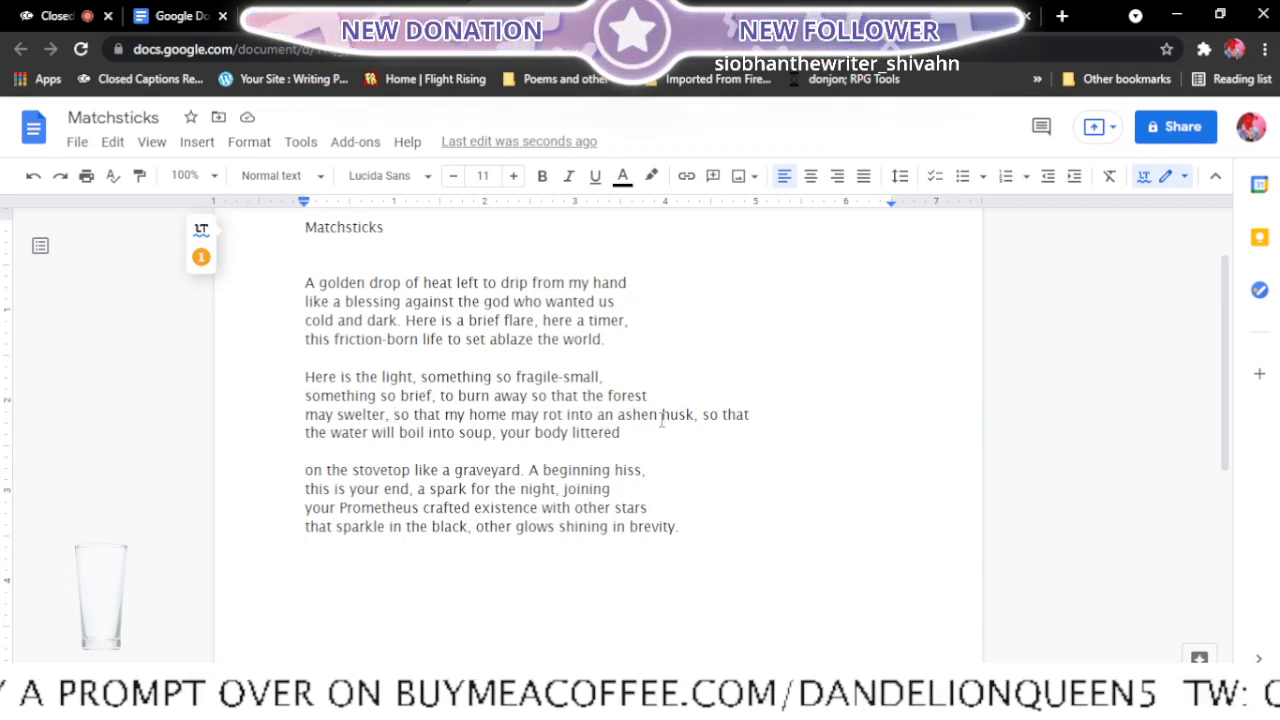
{"action": "key", "text": "Return"}
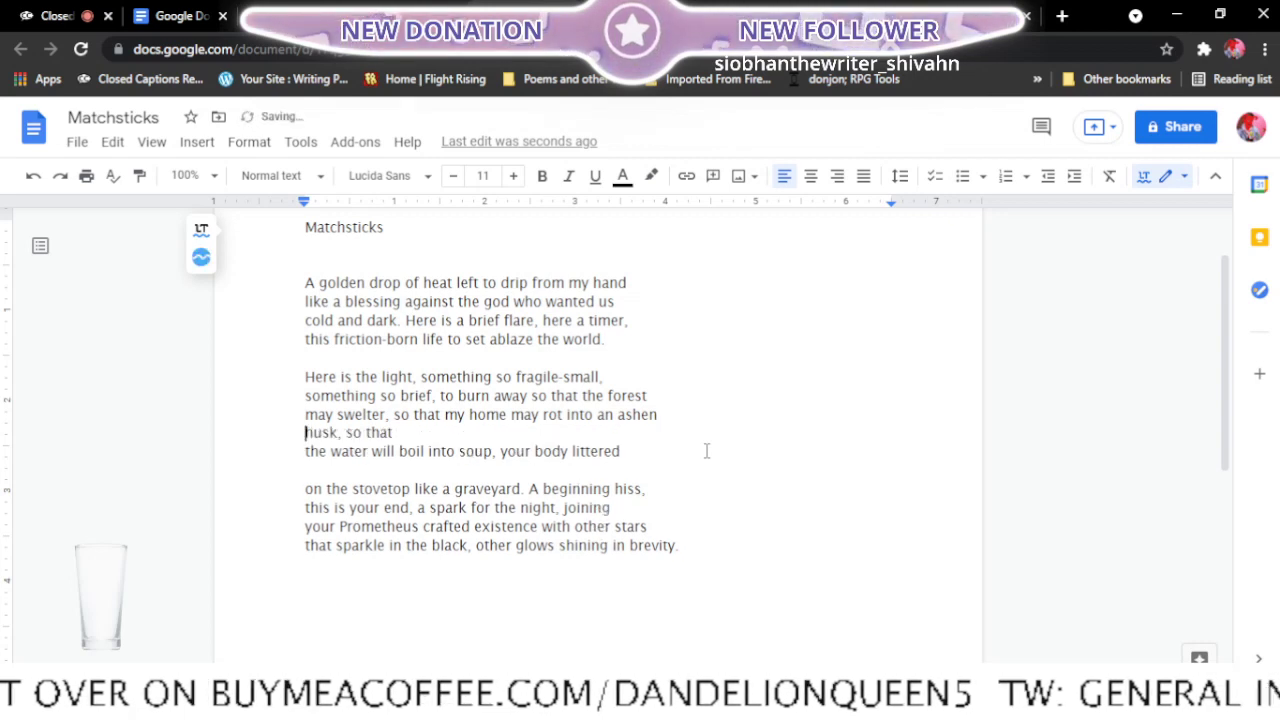
{"action": "left_click", "coordinate": [298, 442]}
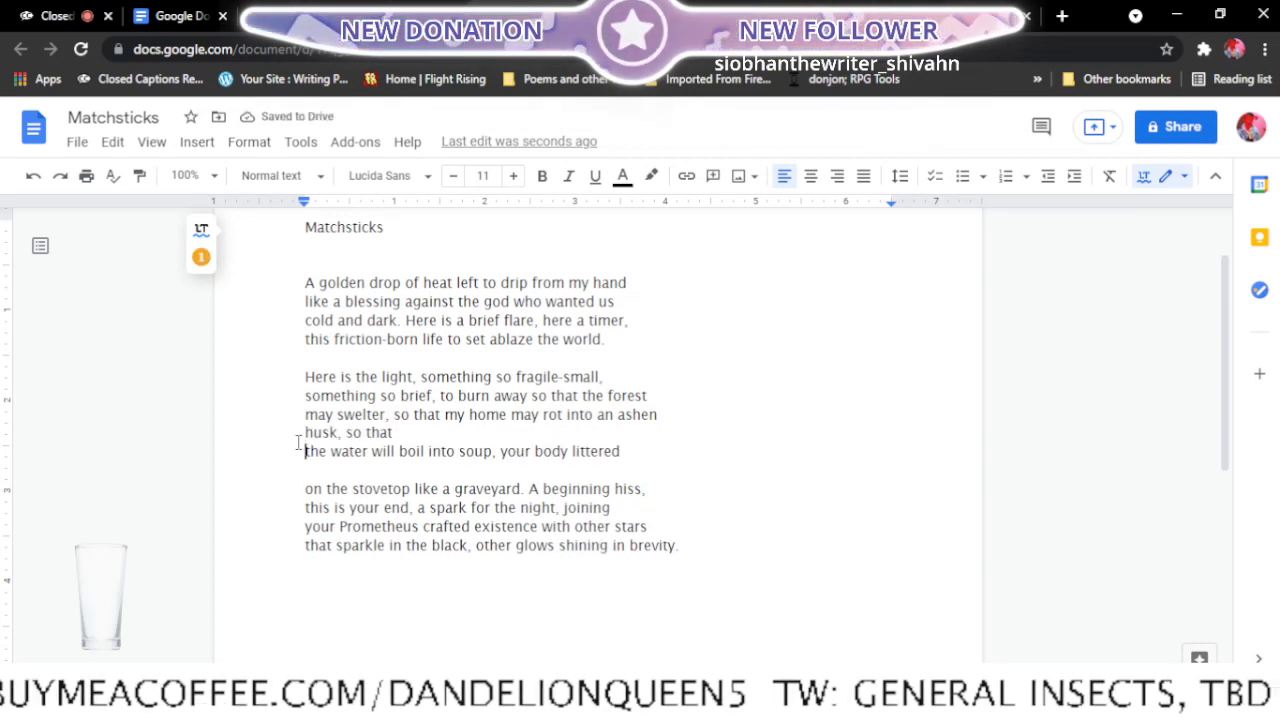
{"action": "key", "text": "BackSpace"}
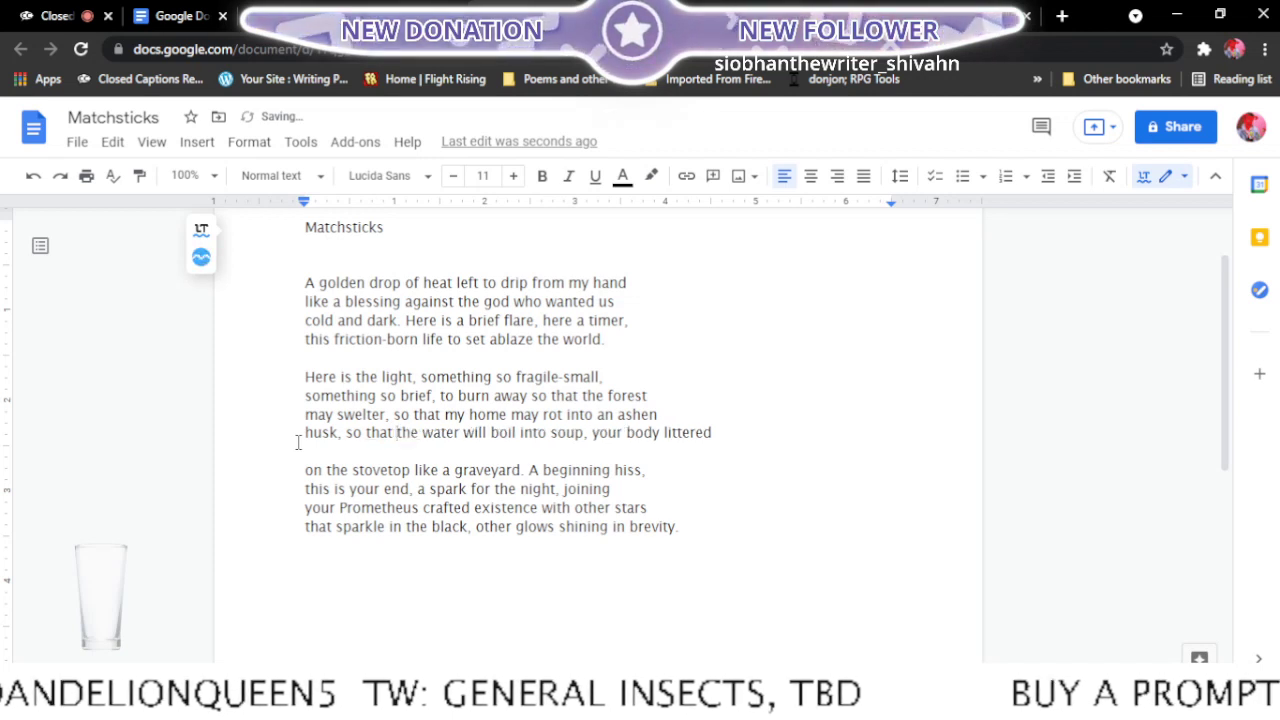
- Move "something" back to the end of the second stanza's first line, so the second line starts with "so brief"
{"action": "left_click", "coordinate": [302, 396]}
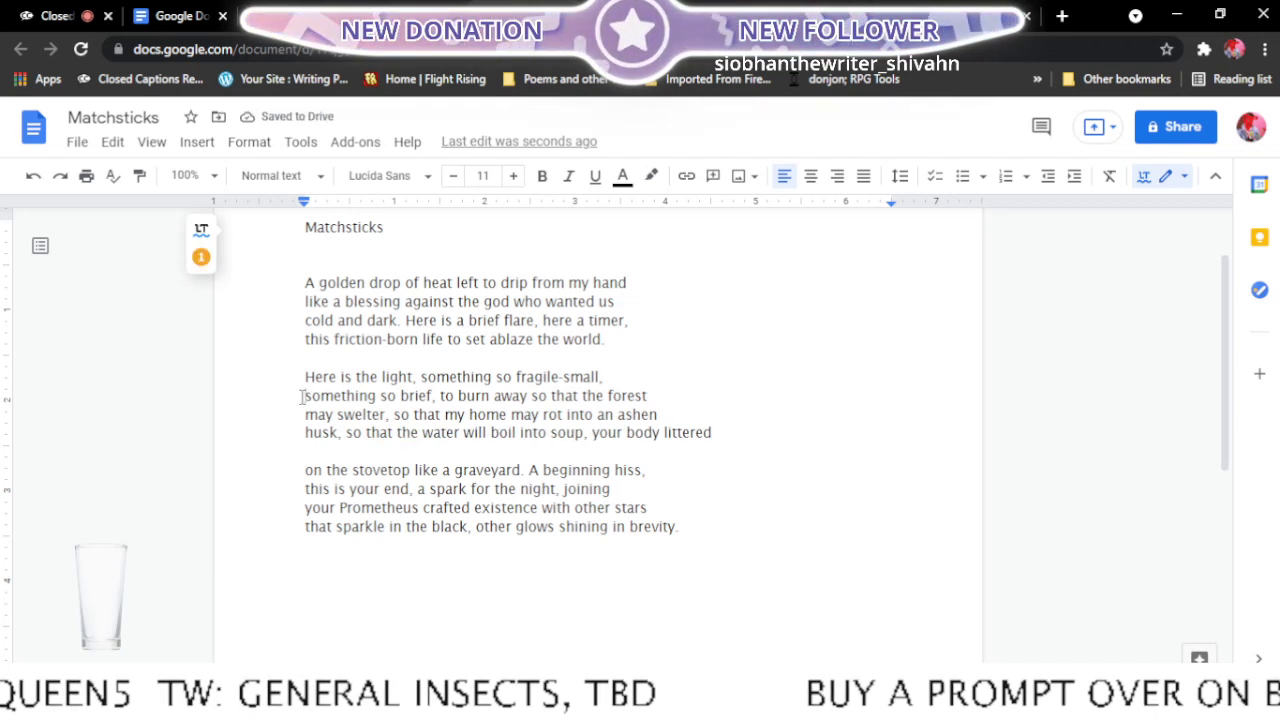
{"action": "key", "text": "BackSpace"}
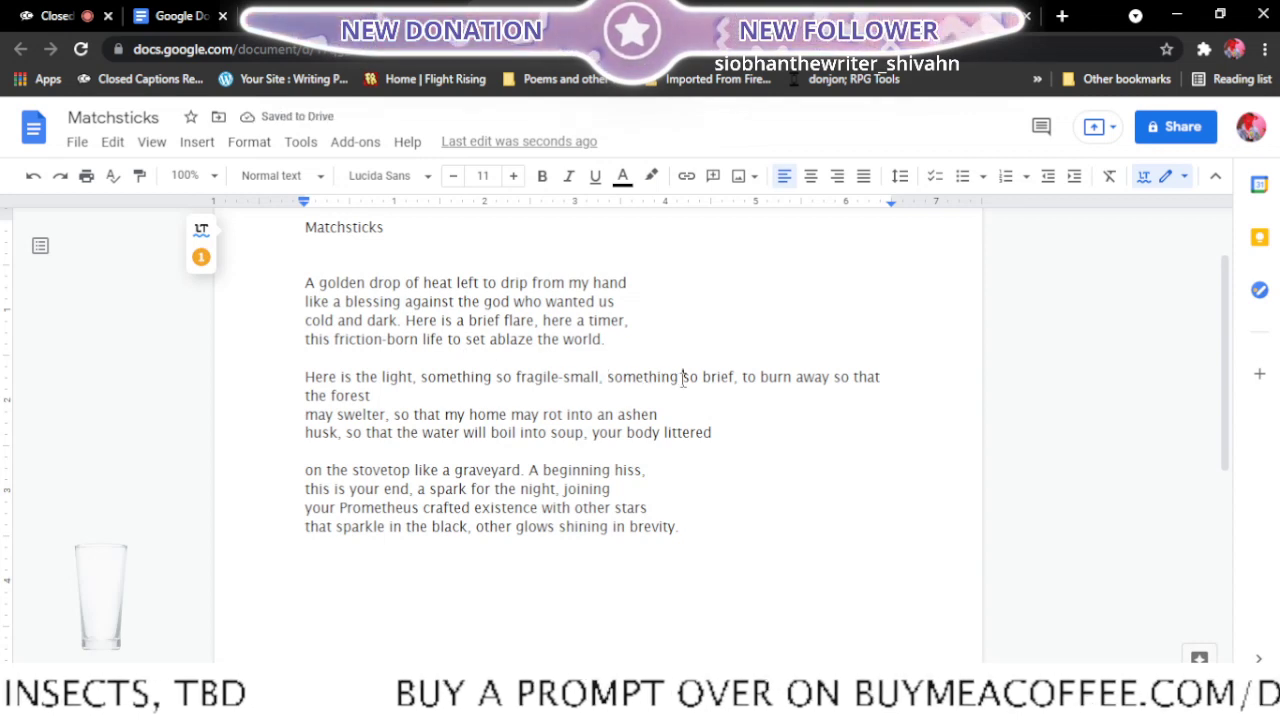
{"action": "key", "text": "Return"}
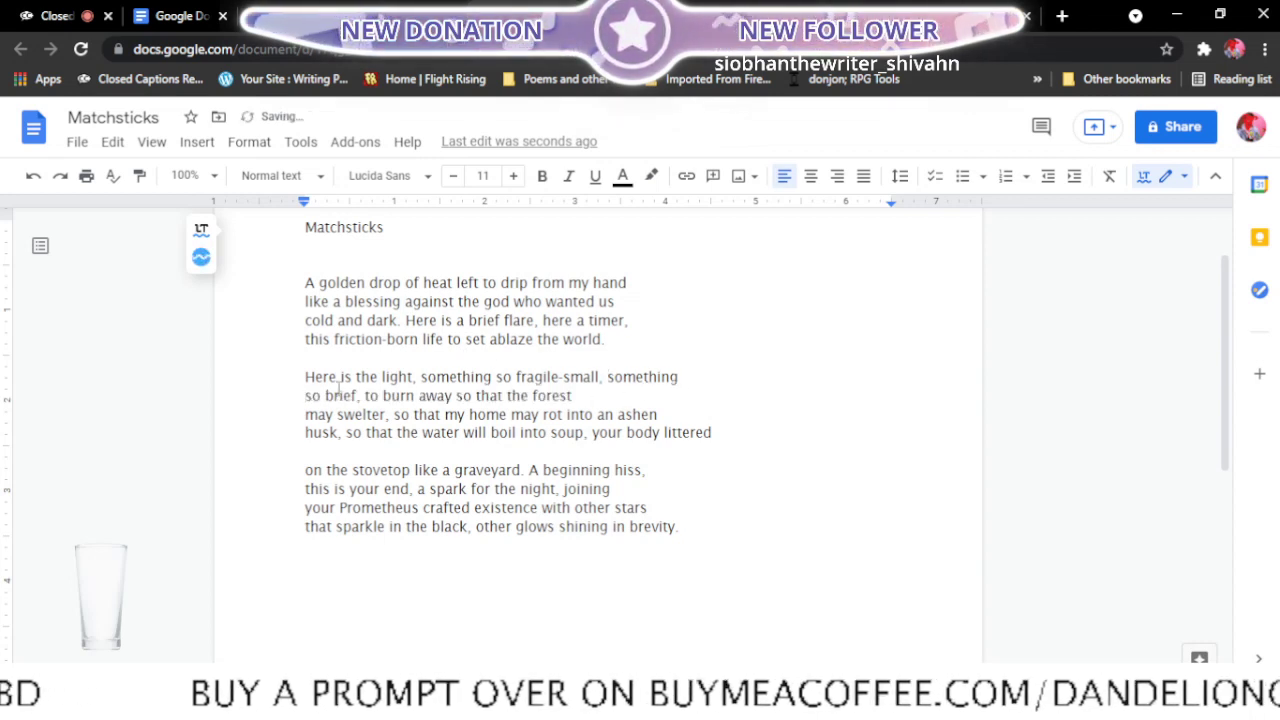
- In the second stanza, end the second line after "may swelter," and the third after "ashen husk," so both following lines start with "so that"
{"action": "left_click", "coordinate": [307, 413]}
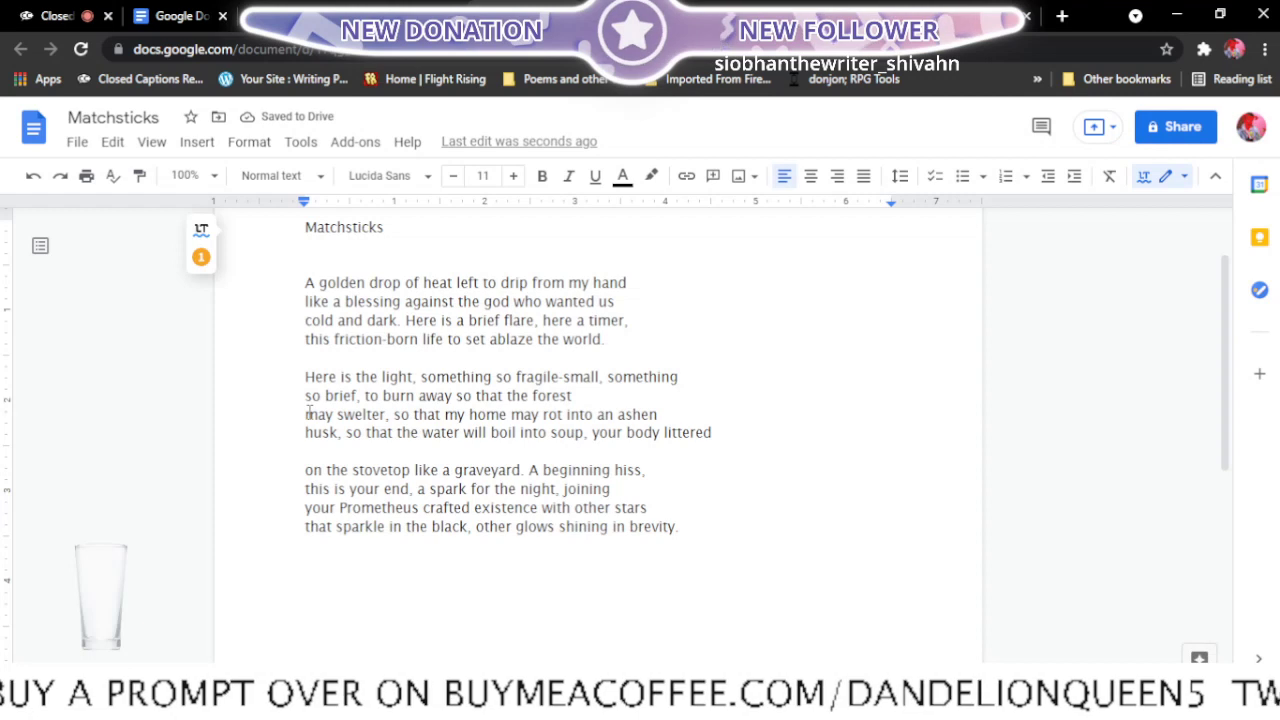
{"action": "key", "text": "BackSpace"}
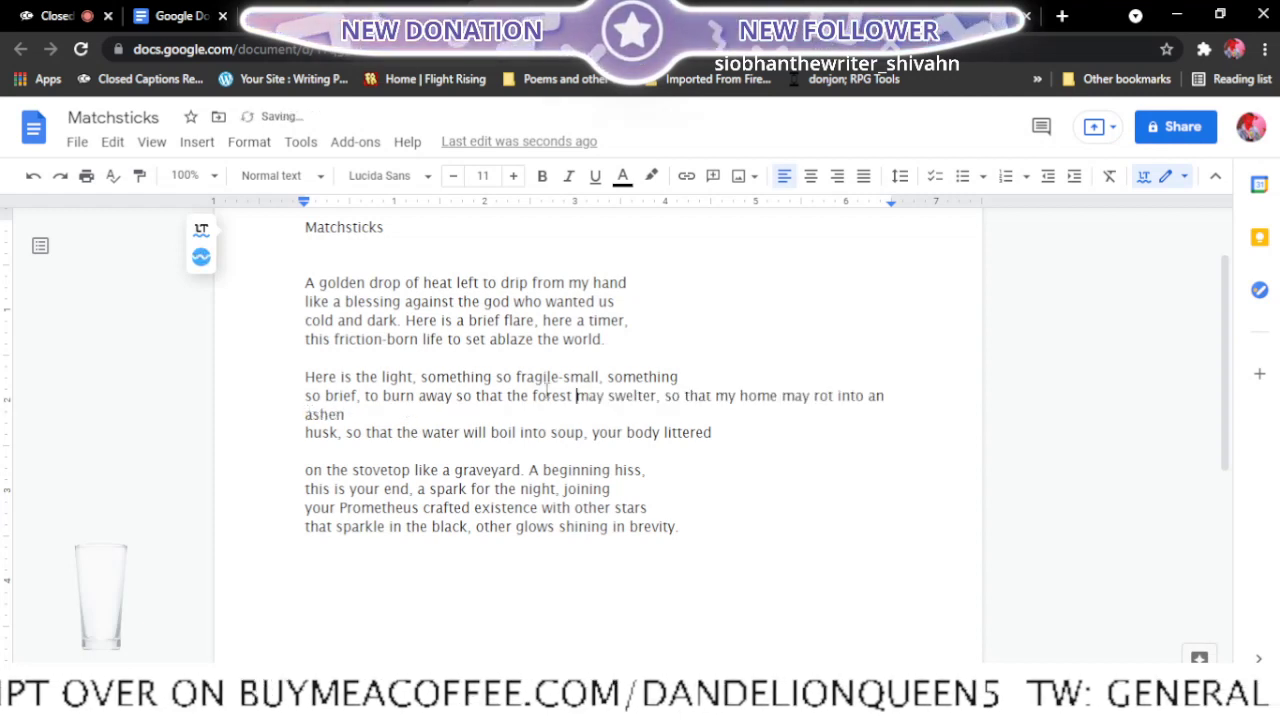
{"action": "left_click", "coordinate": [666, 395]}
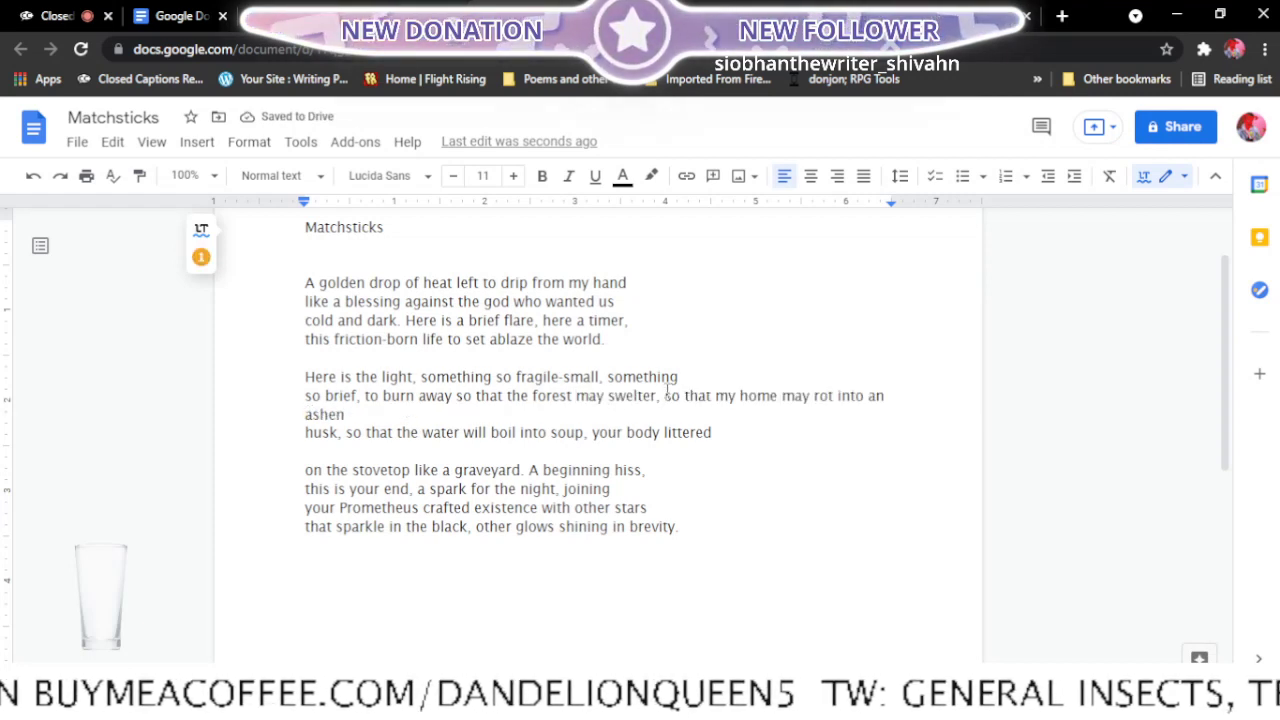
{"action": "key", "text": "Return"}
{"action": "key", "text": "Down"}
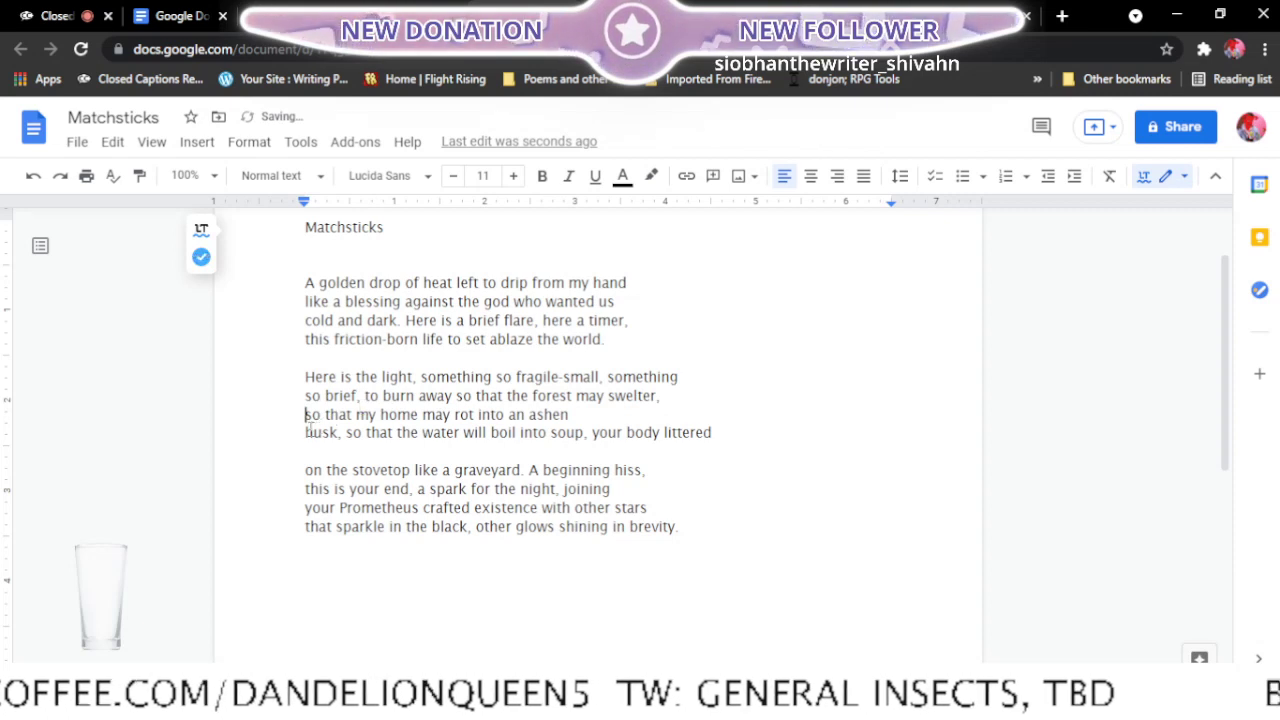
{"action": "key", "text": "BackSpace"}
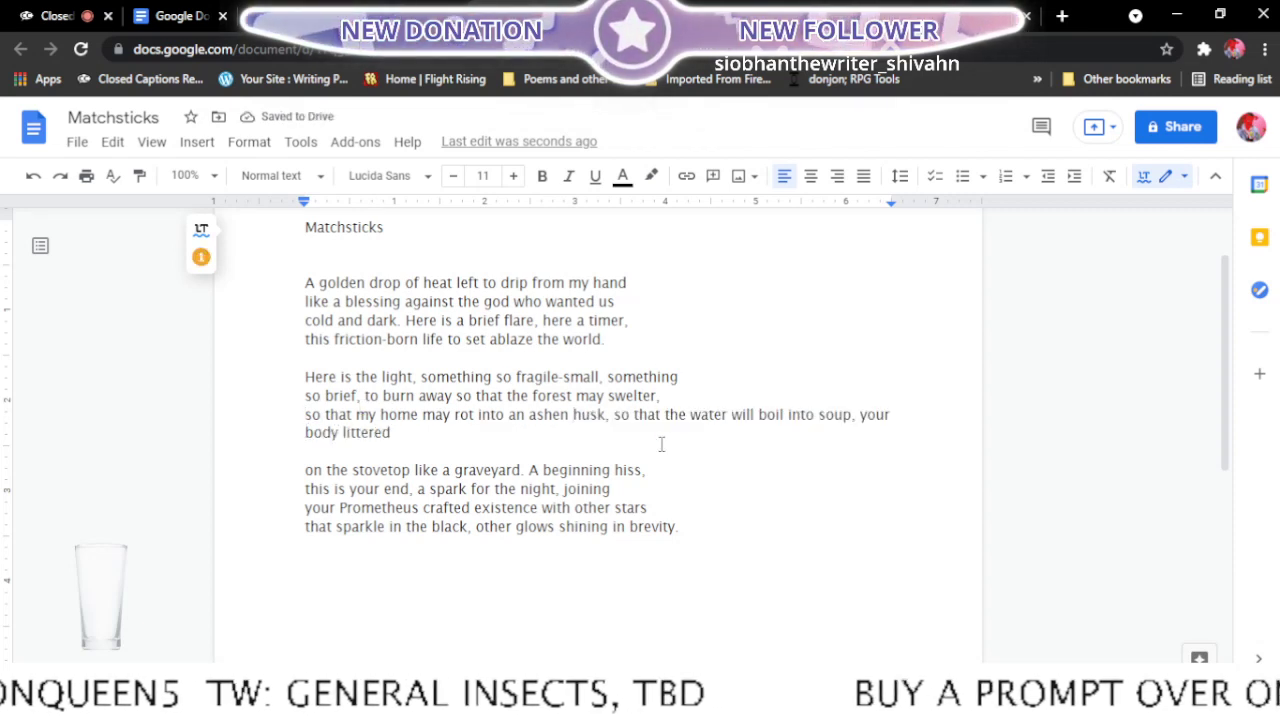
{"action": "left_click", "coordinate": [614, 414]}
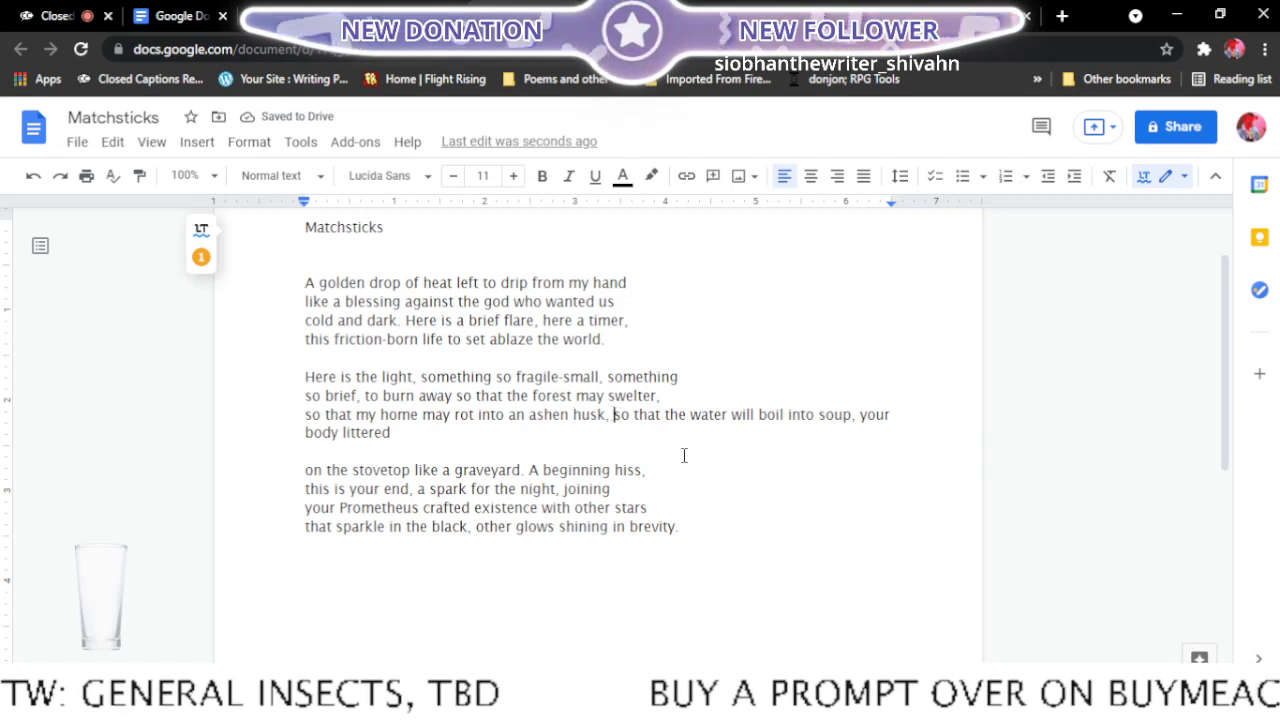
{"action": "key", "text": "Return"}
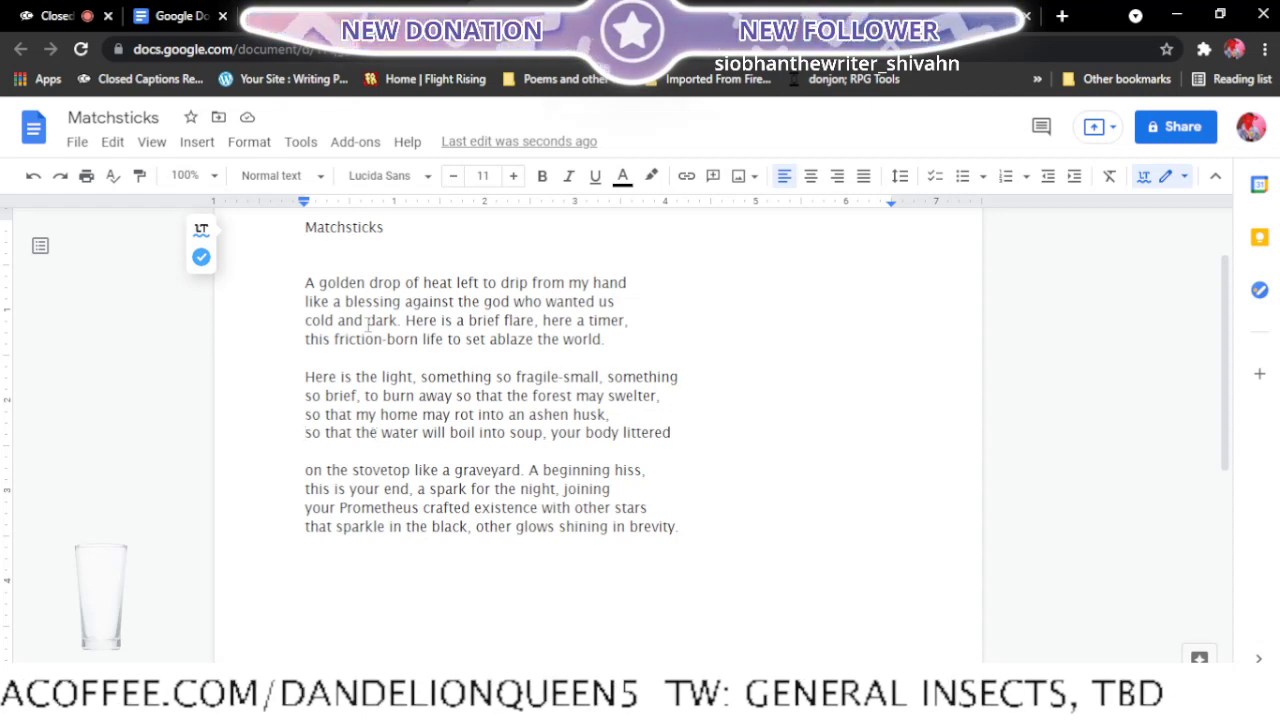
- In the first stanza, end the first line after "like a blessing" and the second line after "Here is a brief flare,"
{"action": "left_click", "coordinate": [300, 301]}
{"action": "key", "text": "BackSpace"}
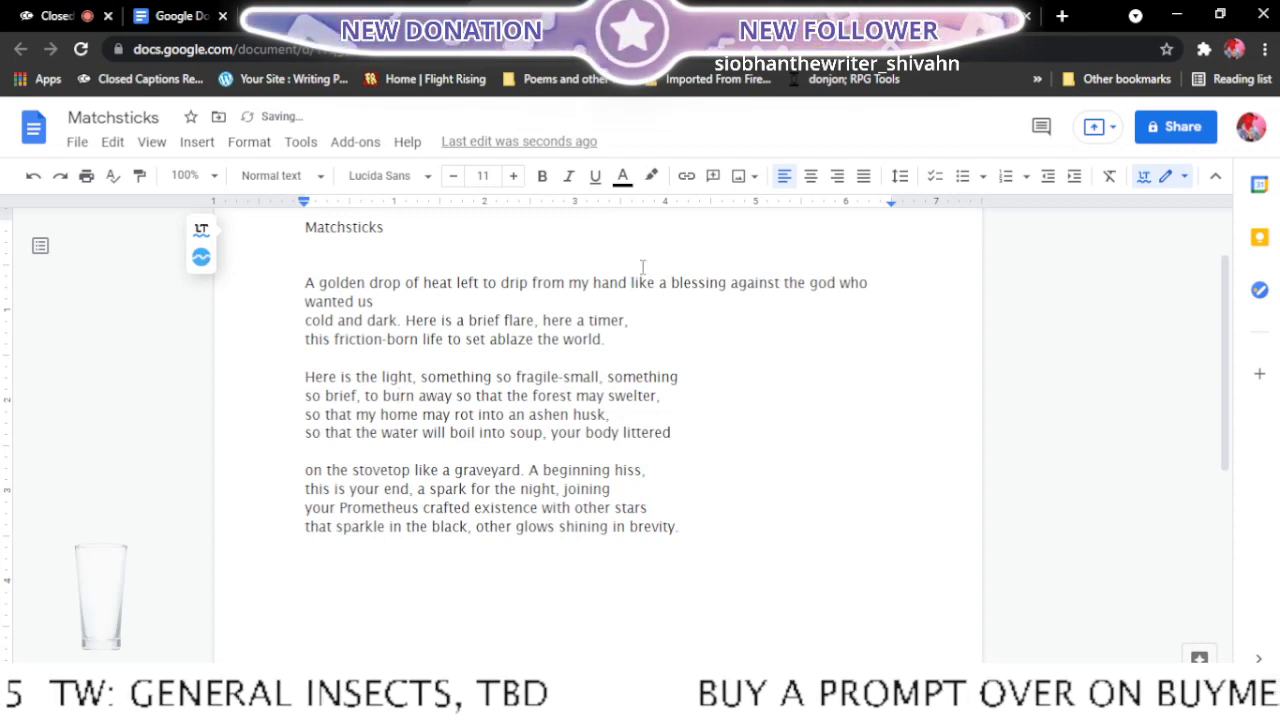
{"action": "left_click", "coordinate": [731, 283]}
{"action": "key", "text": "Return"}
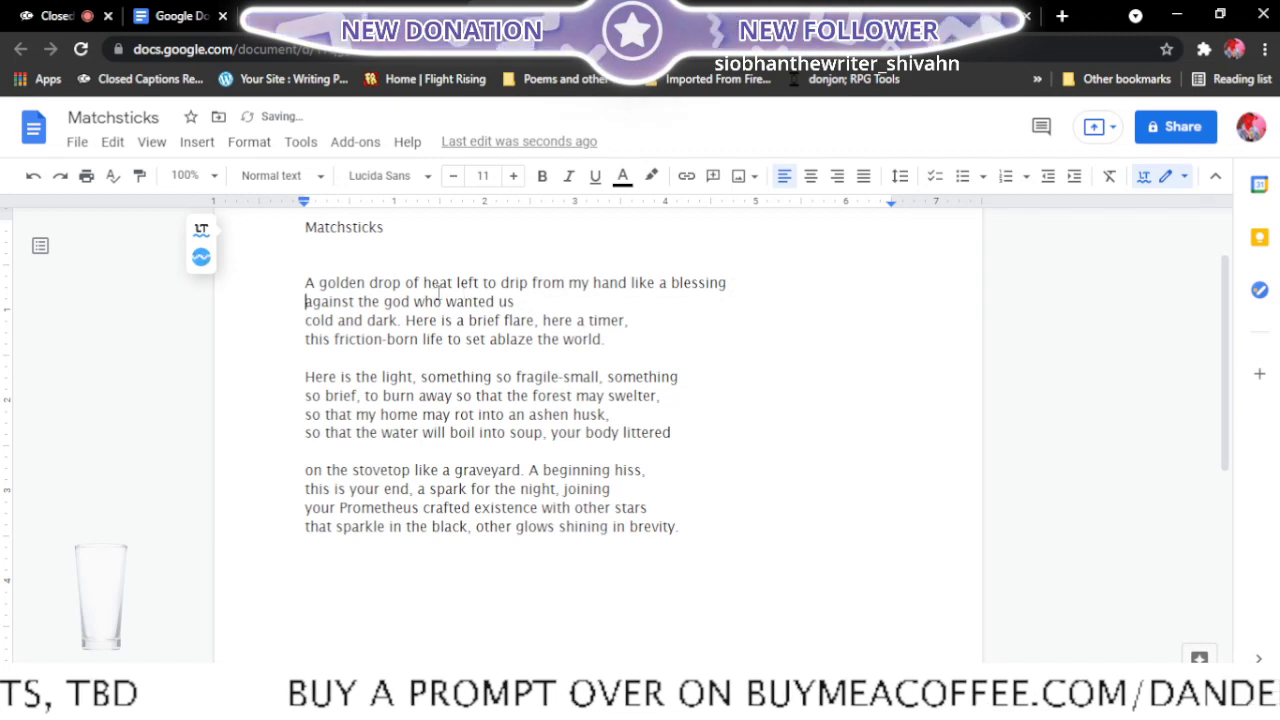
{"action": "left_click", "coordinate": [303, 320]}
{"action": "key", "text": "BackSpace"}
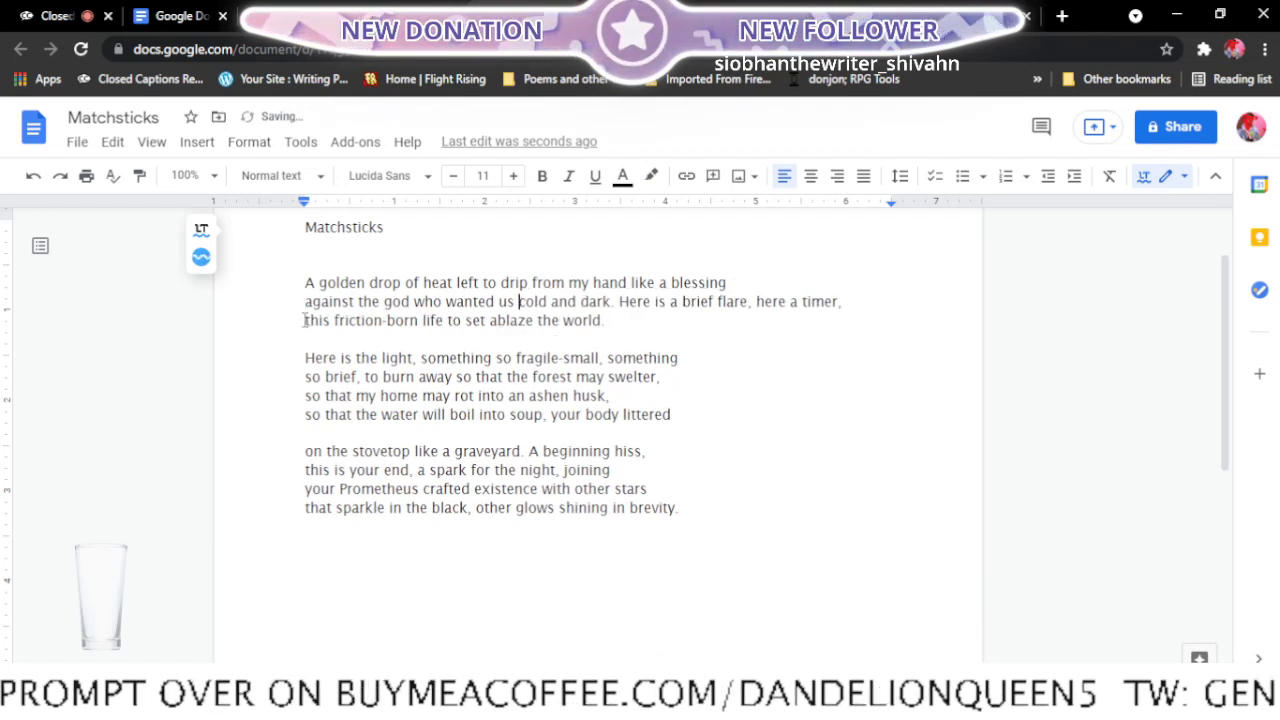
{"action": "left_click", "coordinate": [756, 302]}
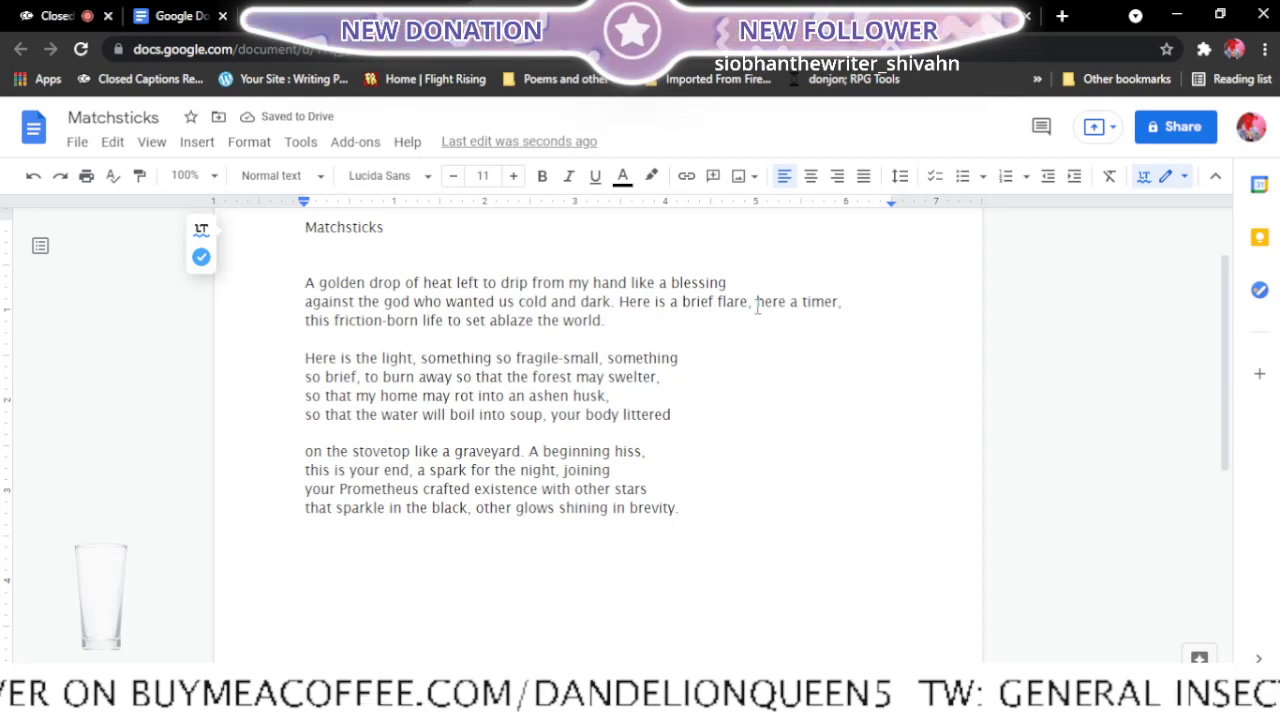
{"action": "key", "text": "Return"}
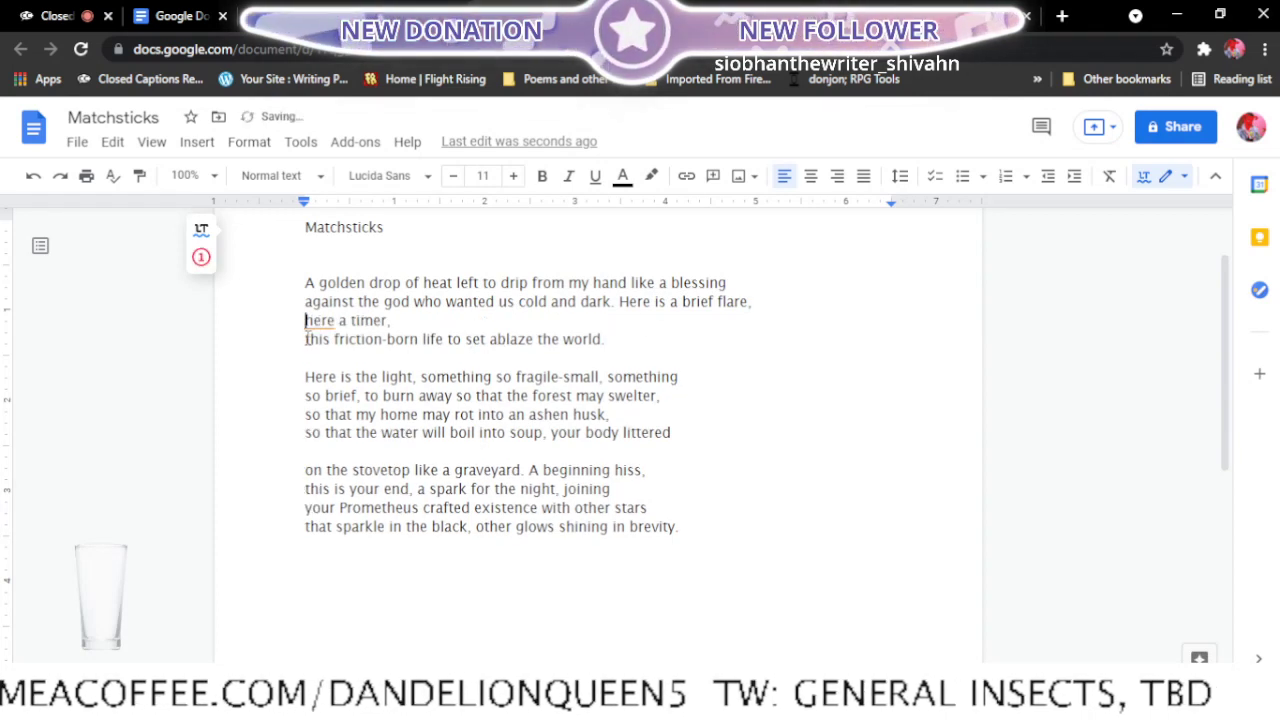
- Join "here a timer," with the first stanza's last line and ignore the grammar suggestion for "here" in this text
{"action": "left_click", "coordinate": [307, 339]}
{"action": "key", "text": "BackSpace"}
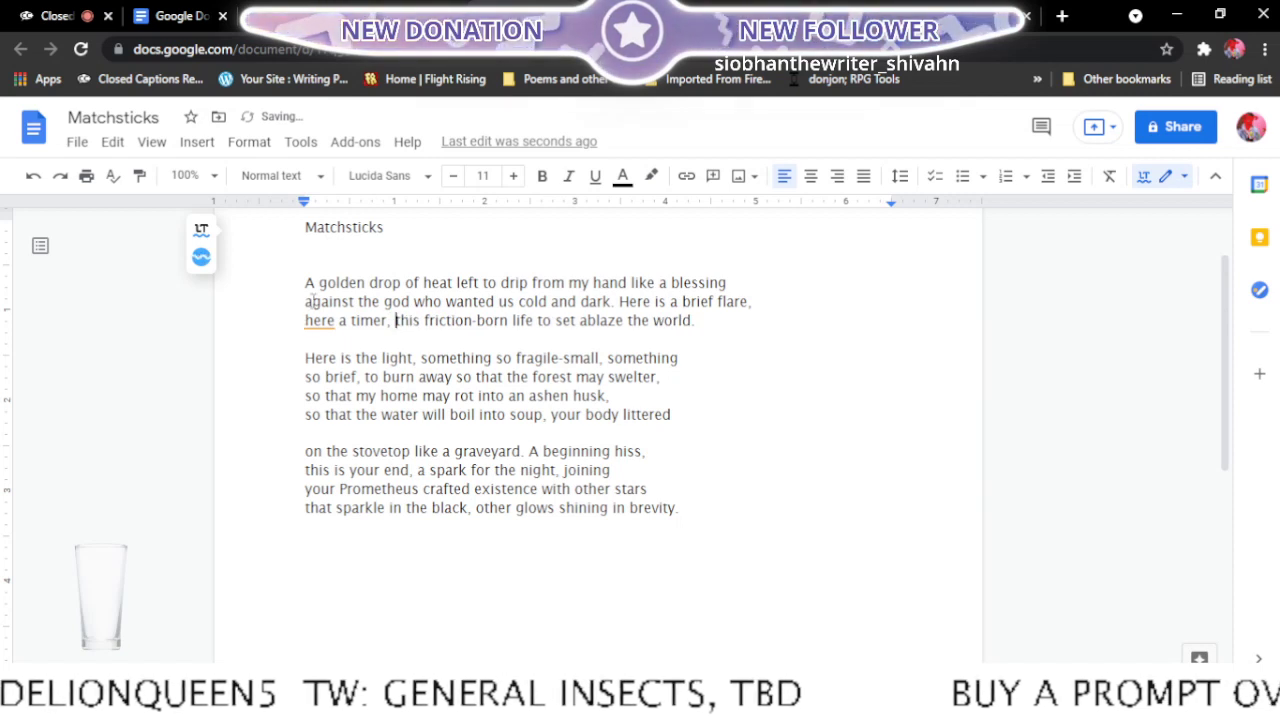
{"action": "left_click", "coordinate": [320, 320]}
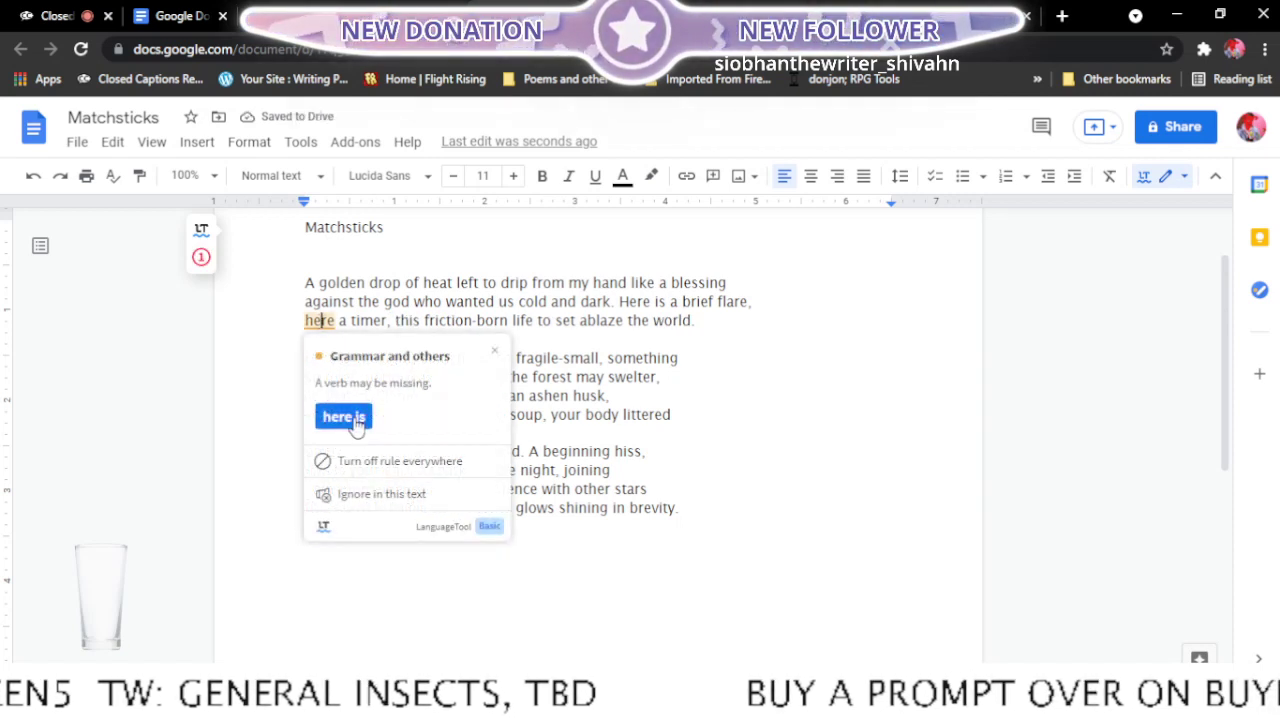
{"action": "left_click", "coordinate": [378, 494]}
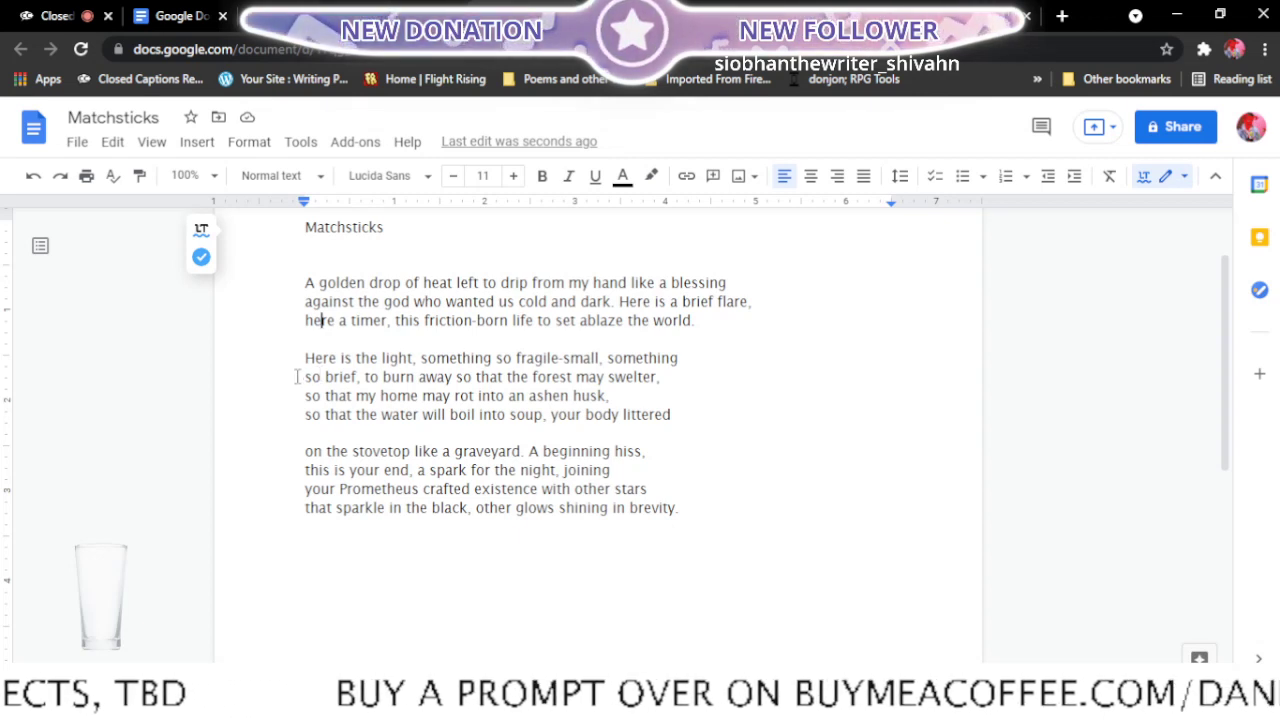
- In the second stanza, end the first line after "something so brief," and the second line after "so that my home"
{"action": "key", "text": "BackSpace"}
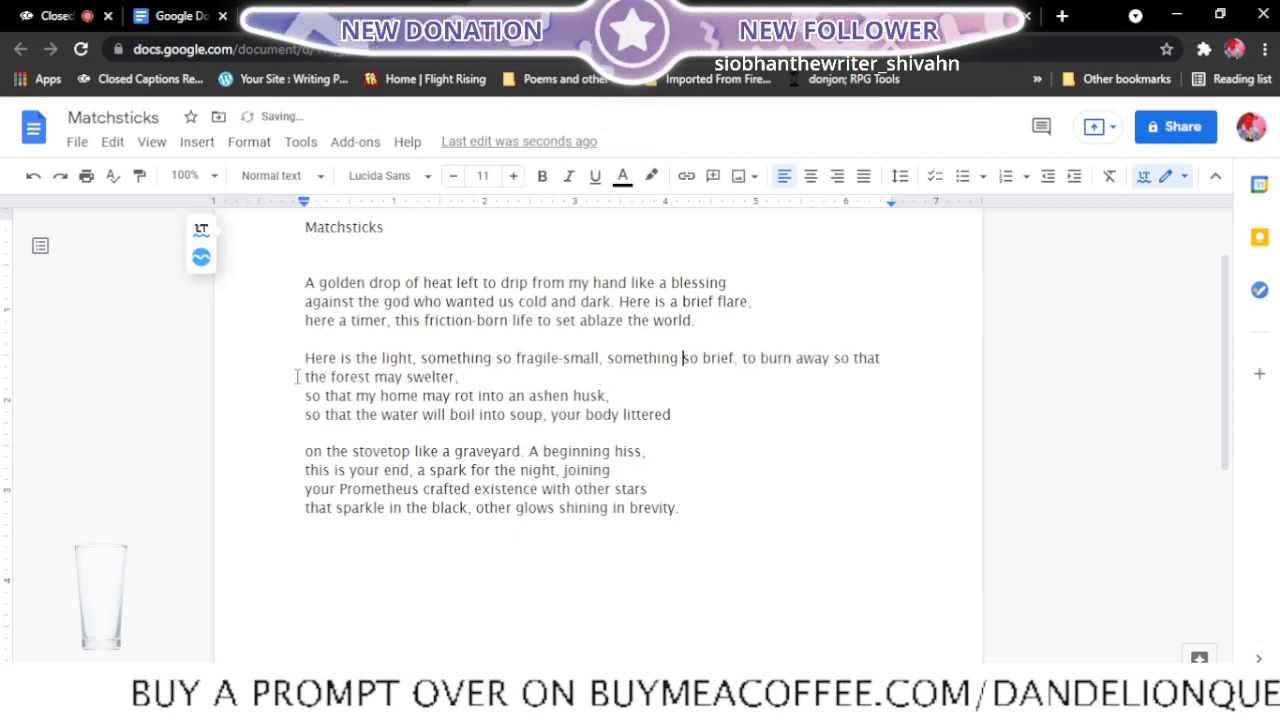
{"action": "left_click", "coordinate": [742, 358]}
{"action": "key", "text": "Return"}
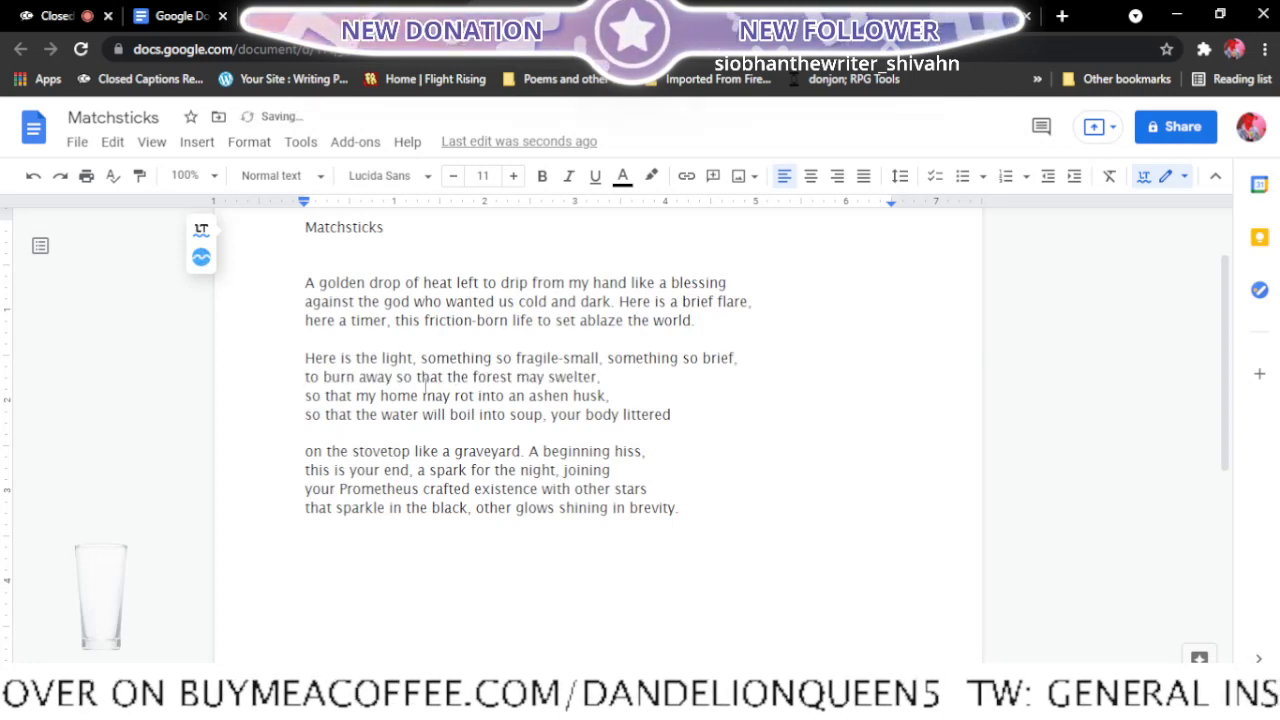
{"action": "left_click", "coordinate": [305, 396]}
{"action": "key", "text": "BackSpace"}
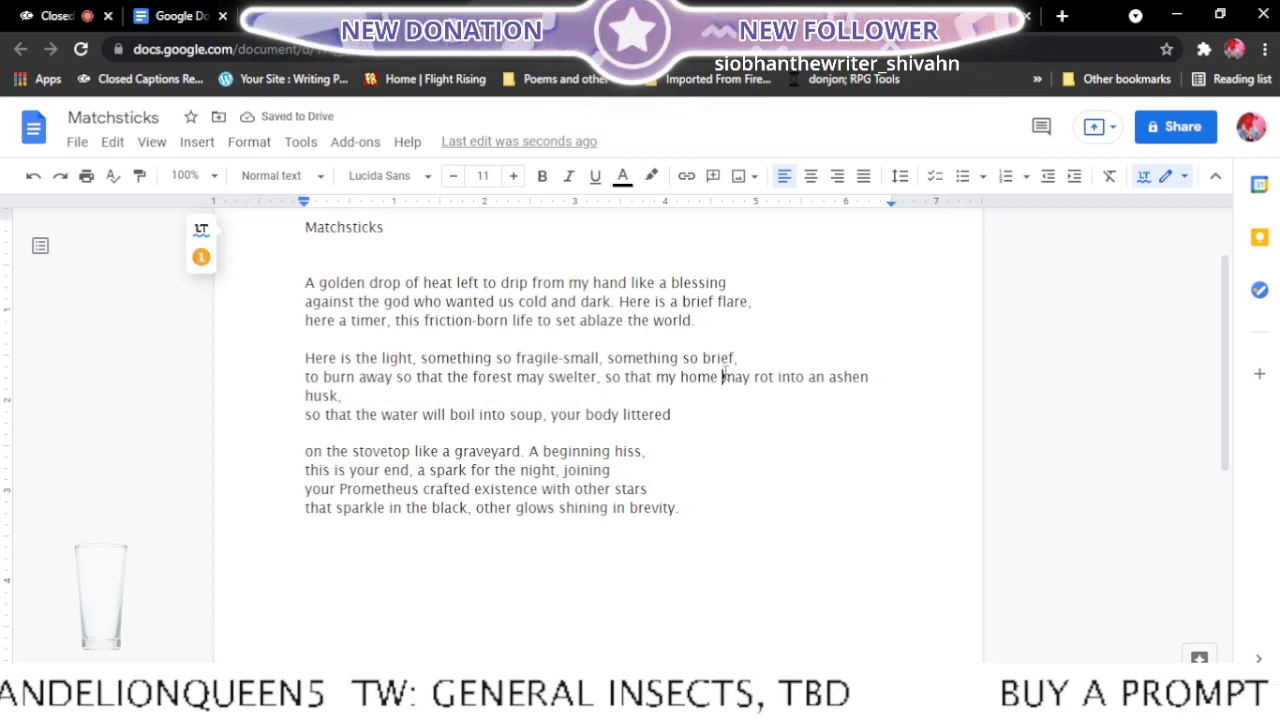
{"action": "left_click", "coordinate": [724, 377]}
{"action": "key", "text": "Return"}
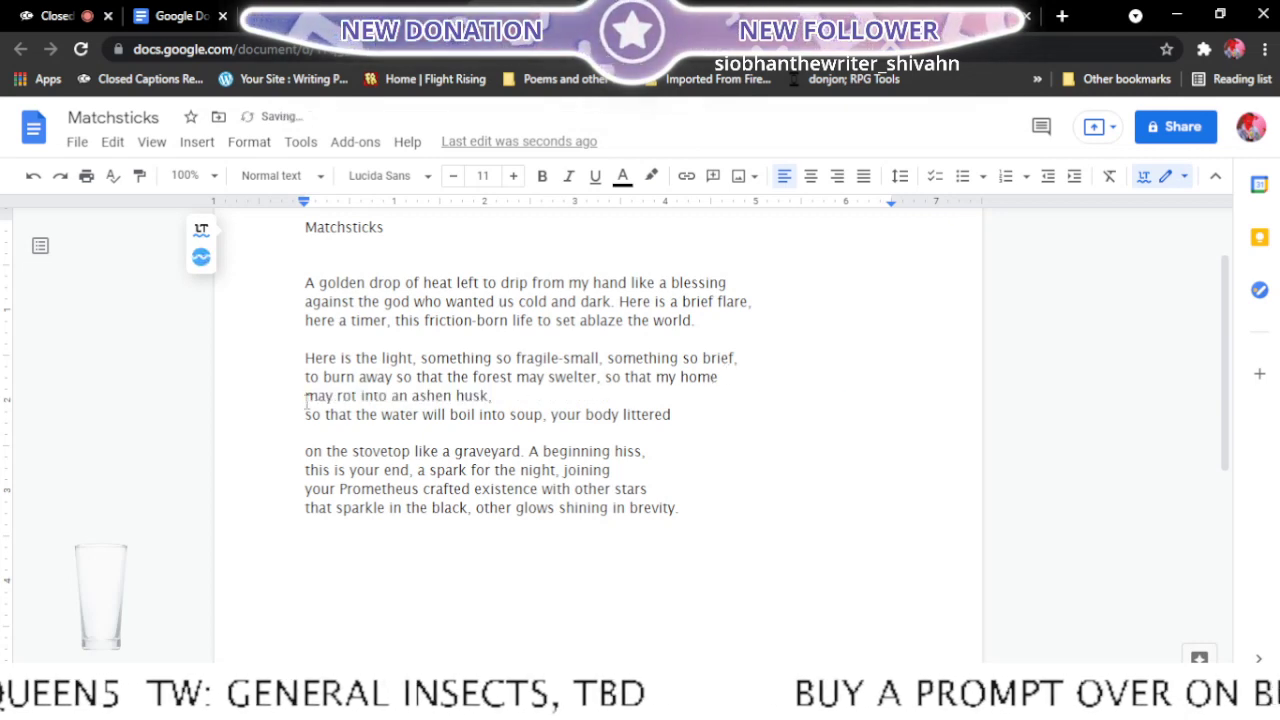
- Join the second stanza's last two lines, then separate "your body littered" from the stanza with a blank line
{"action": "left_click", "coordinate": [298, 414]}
{"action": "key", "text": "BackSpace"}
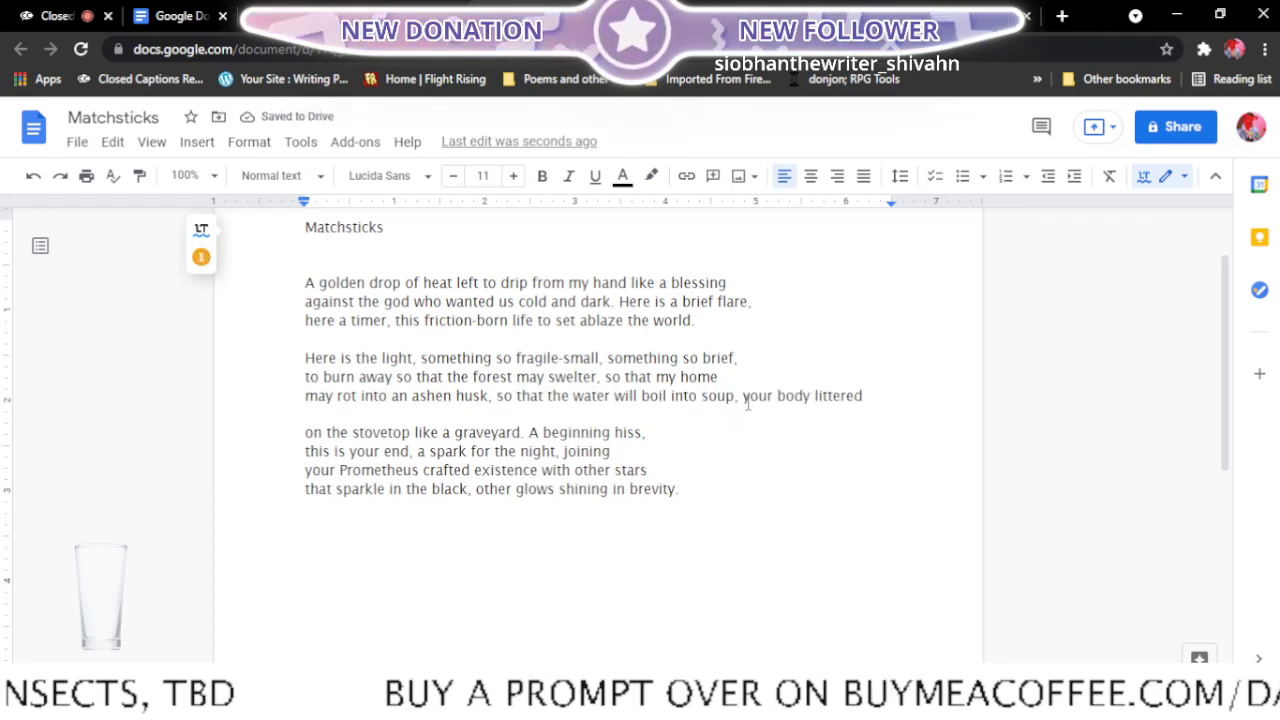
{"action": "left_click", "coordinate": [742, 396]}
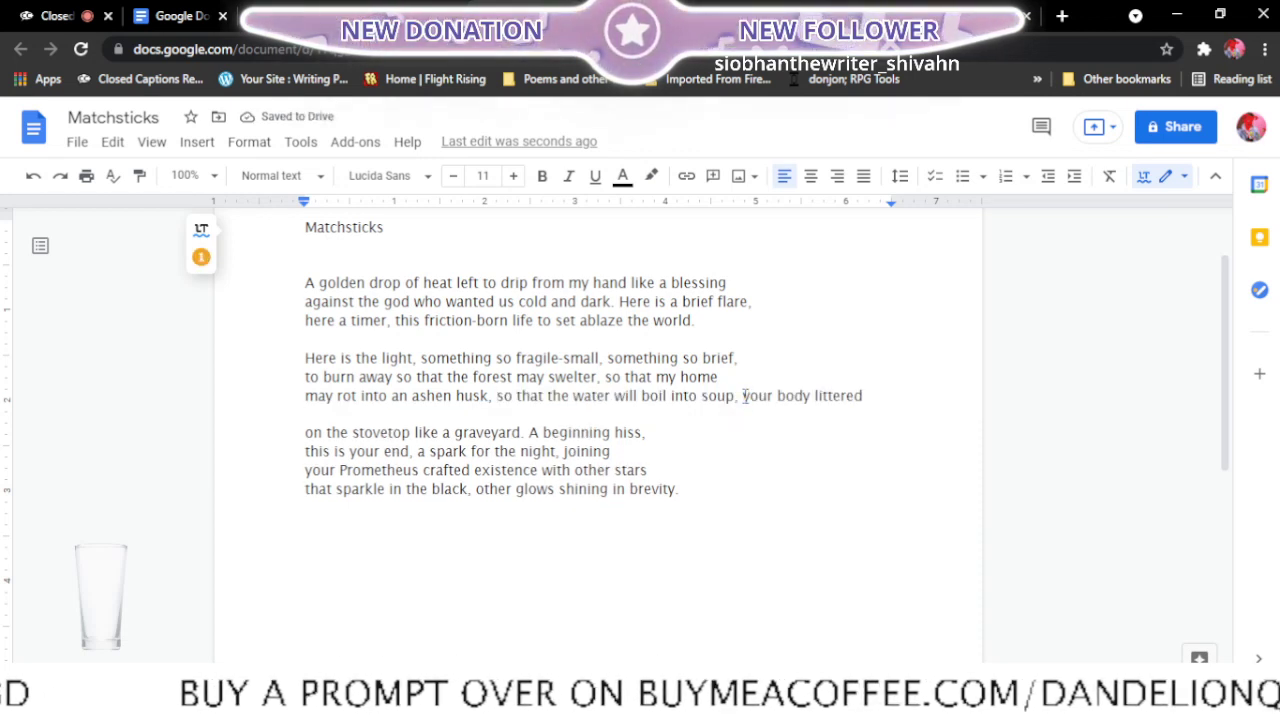
{"action": "key", "text": "Return"}
{"action": "key", "text": "Return"}
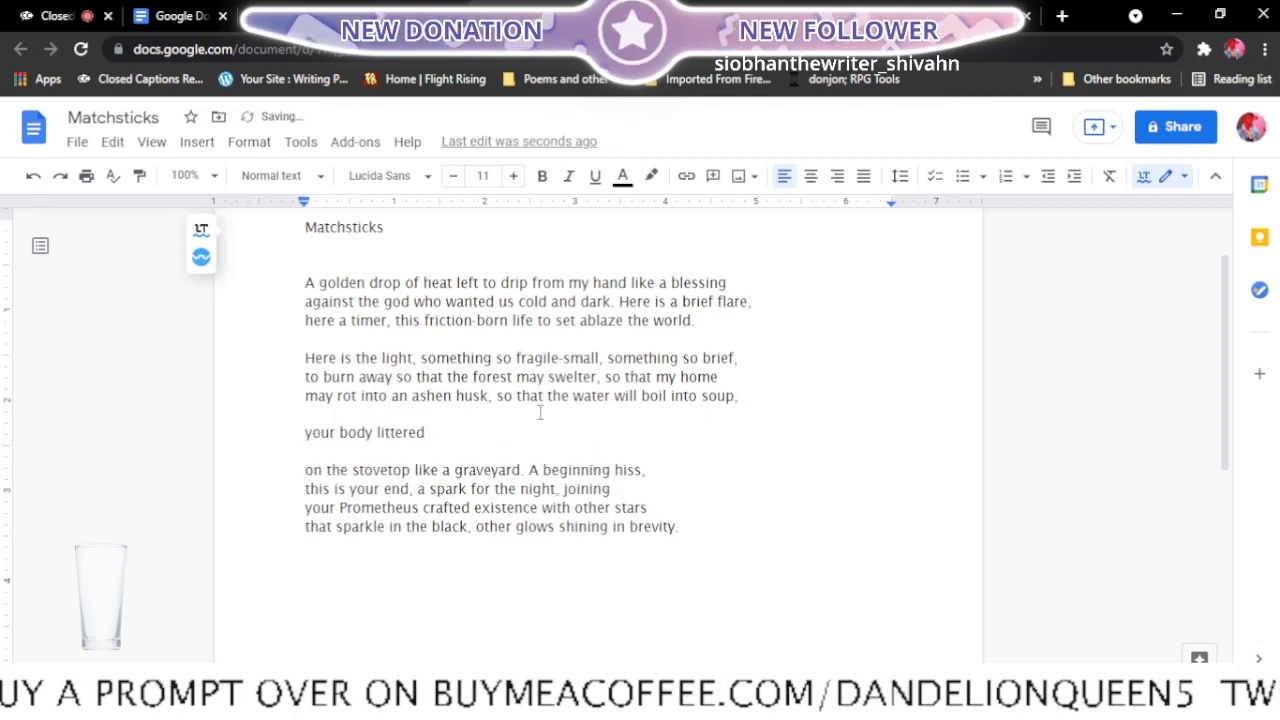
- Merge "your body littered" into the third stanza's first line and move "hiss," to the start of the line beginning "this is your end"
{"action": "left_click", "coordinate": [317, 453]}
{"action": "key", "text": "BackSpace"}
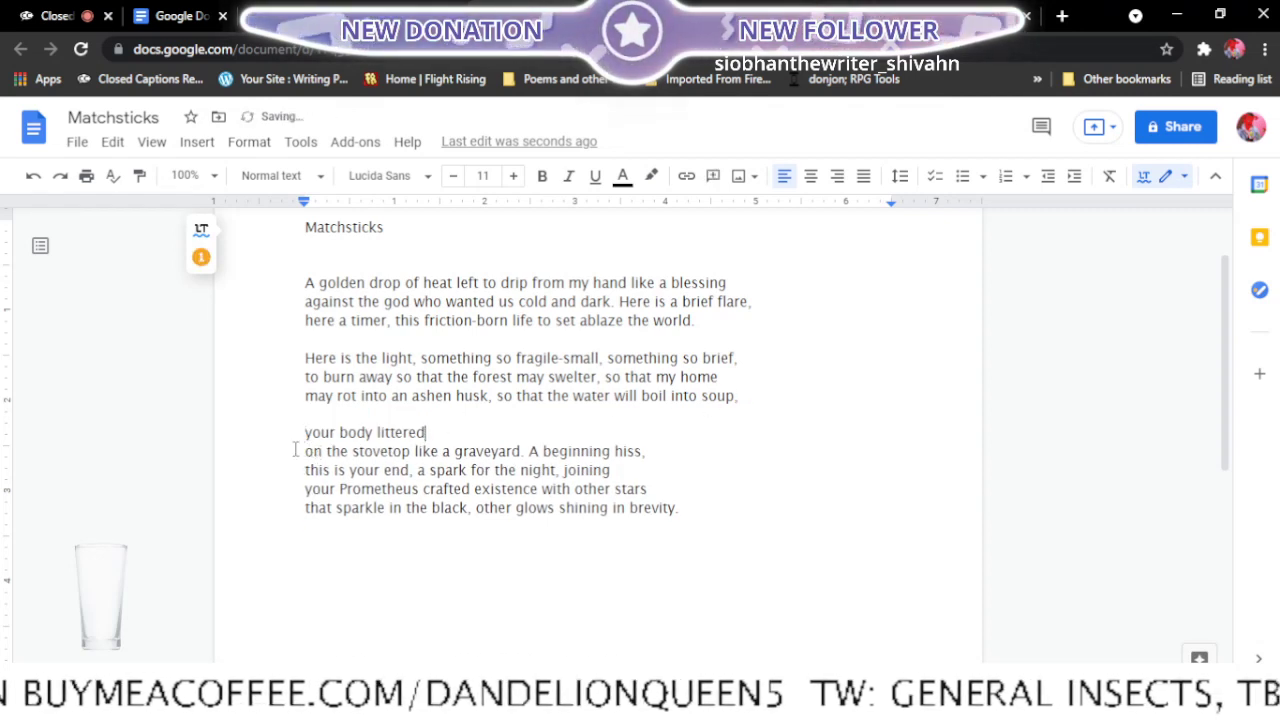
{"action": "key", "text": "Delete"}
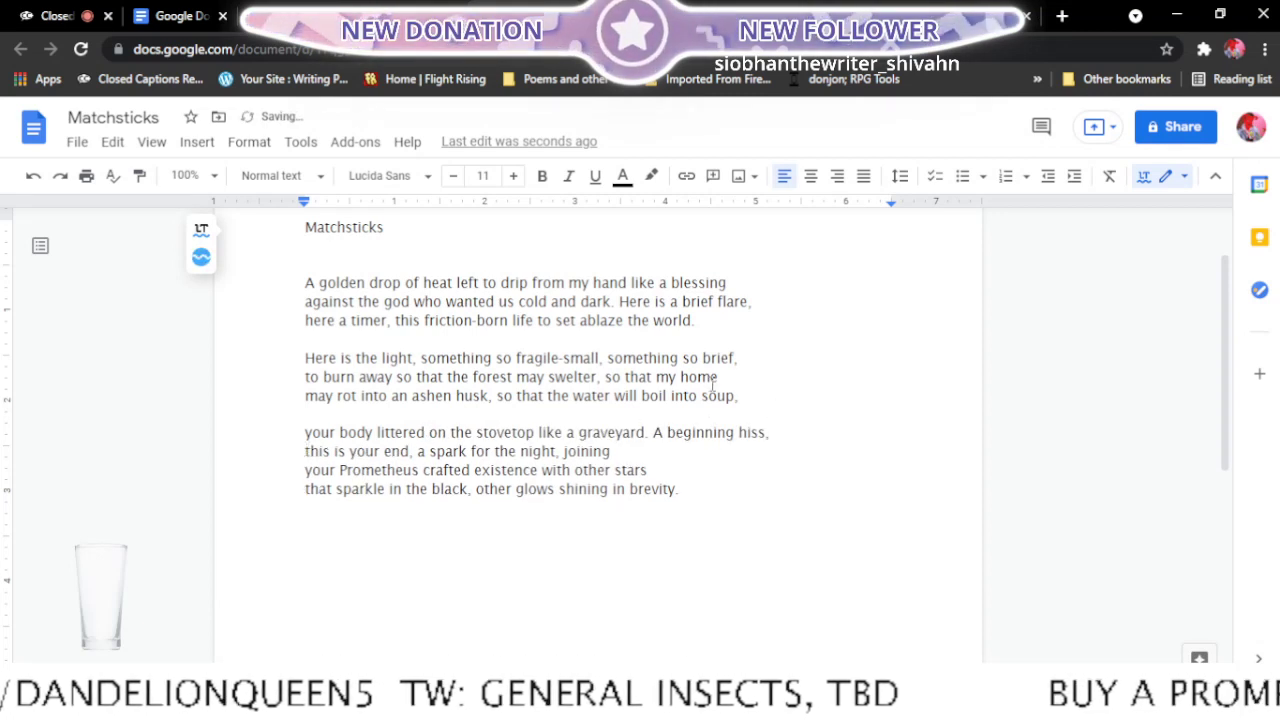
{"action": "left_click", "coordinate": [738, 432]}
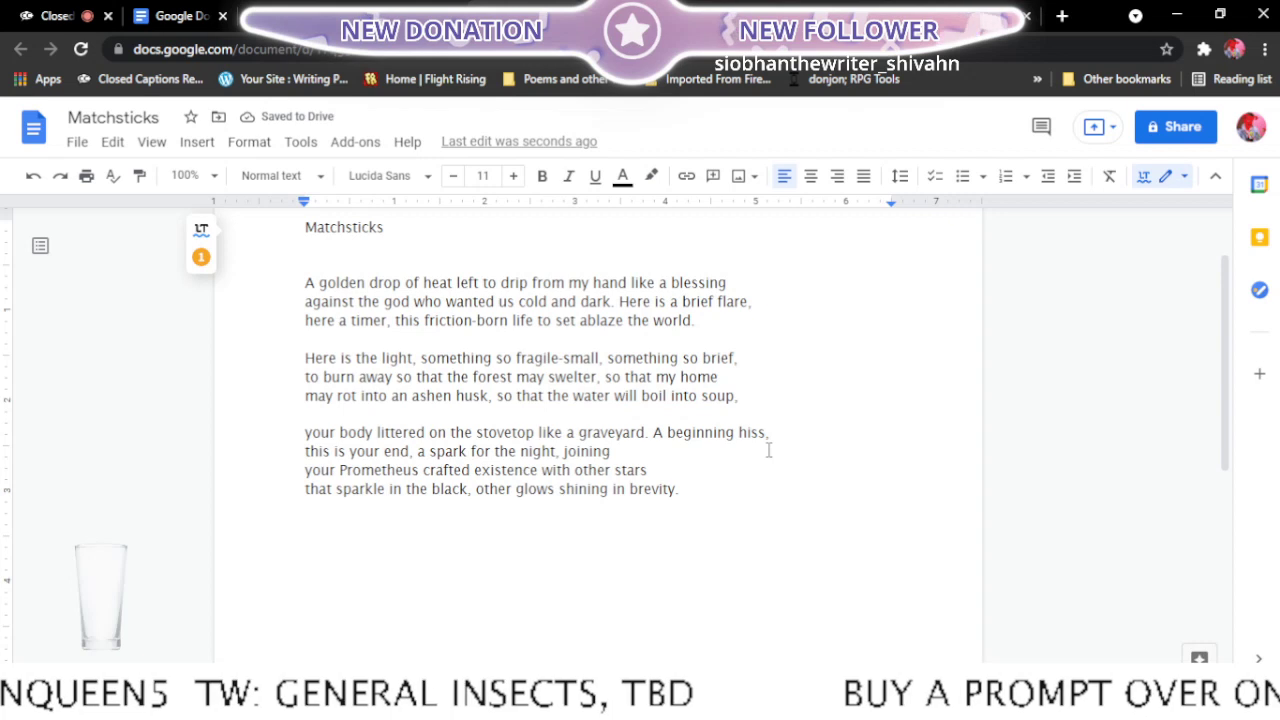
{"action": "key", "text": "Return"}
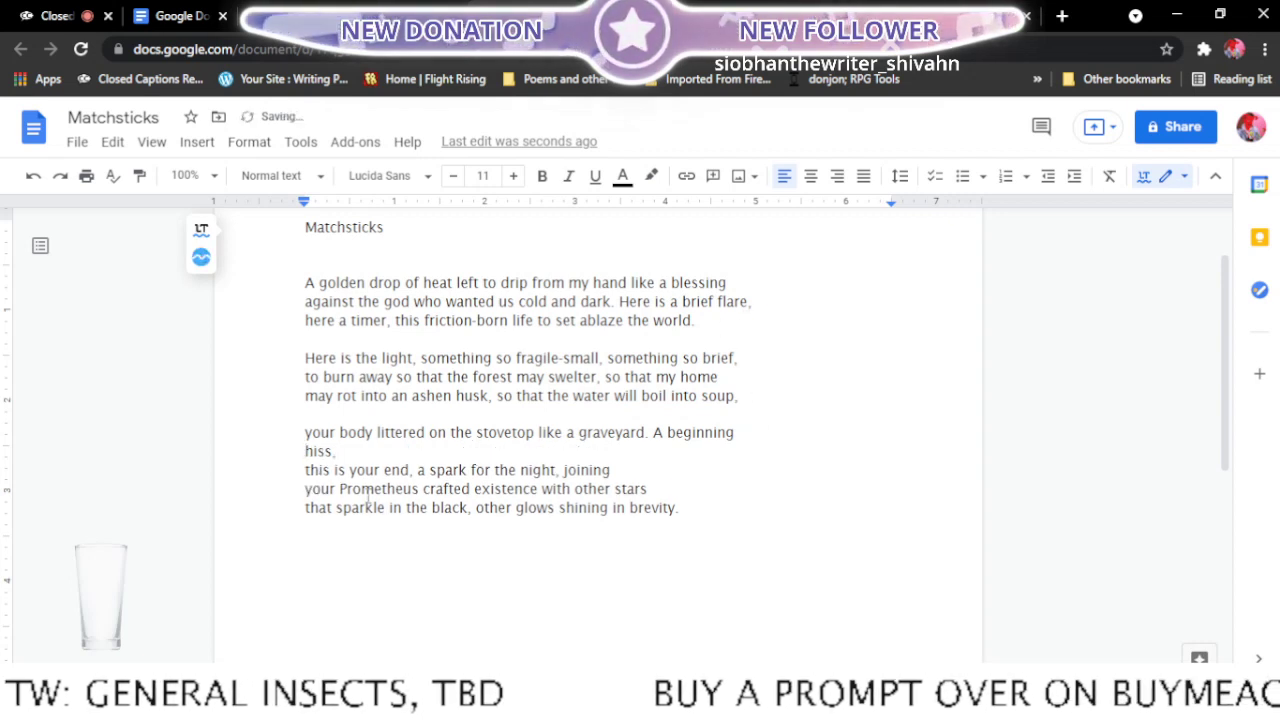
{"action": "left_click", "coordinate": [305, 470]}
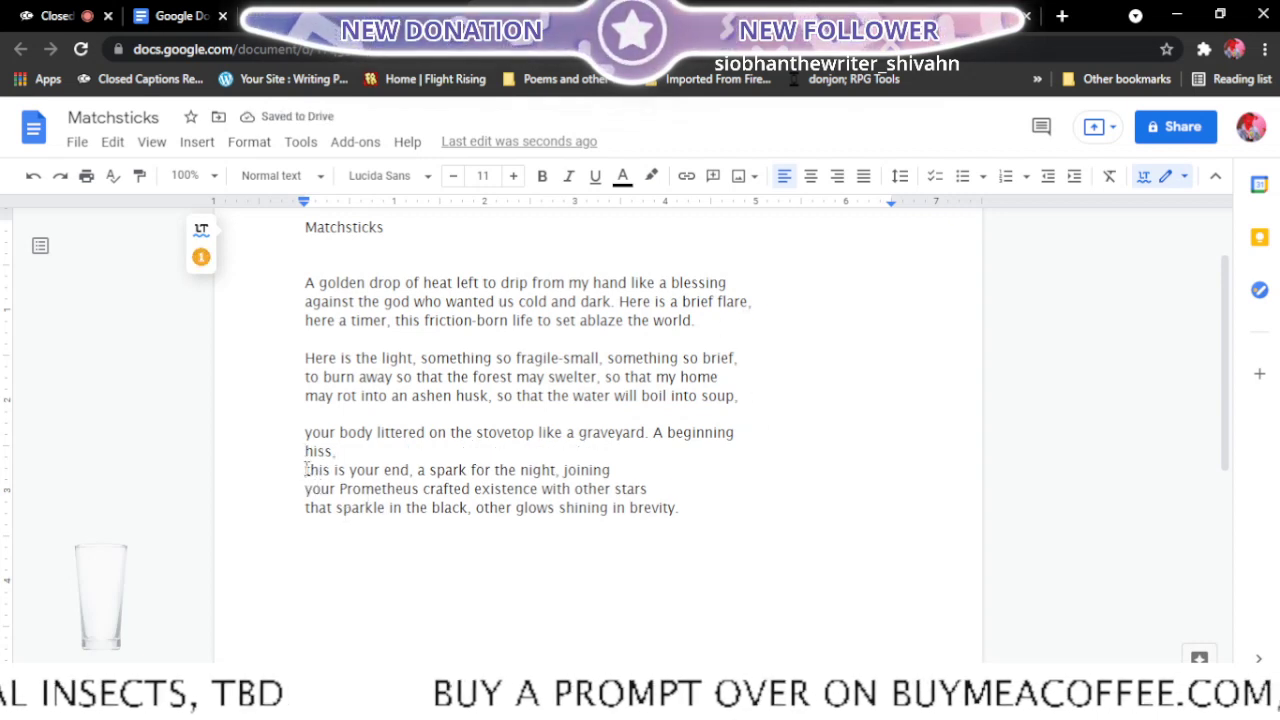
{"action": "key", "text": "BackSpace"}
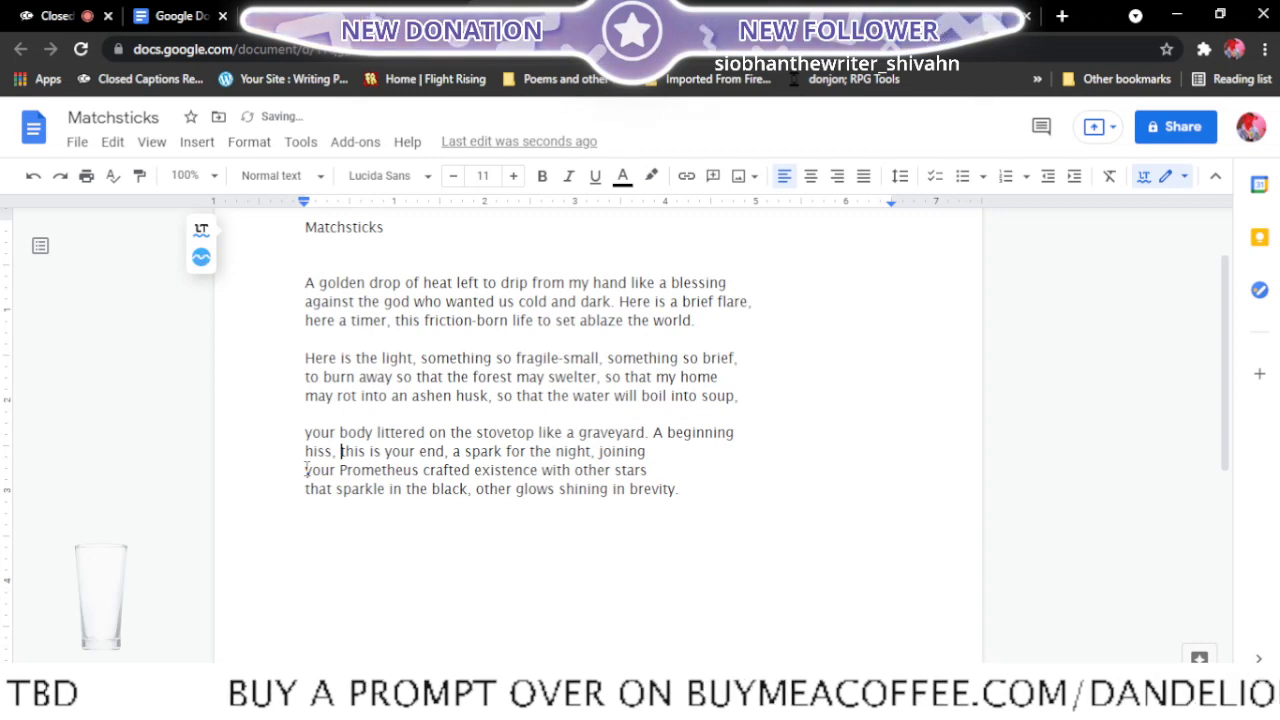
- In the third stanza, move "your Prometheus" up to the end of the second line, so the third line starts with "crafted existence"
{"action": "left_click", "coordinate": [306, 469]}
{"action": "key", "text": "BackSpace"}
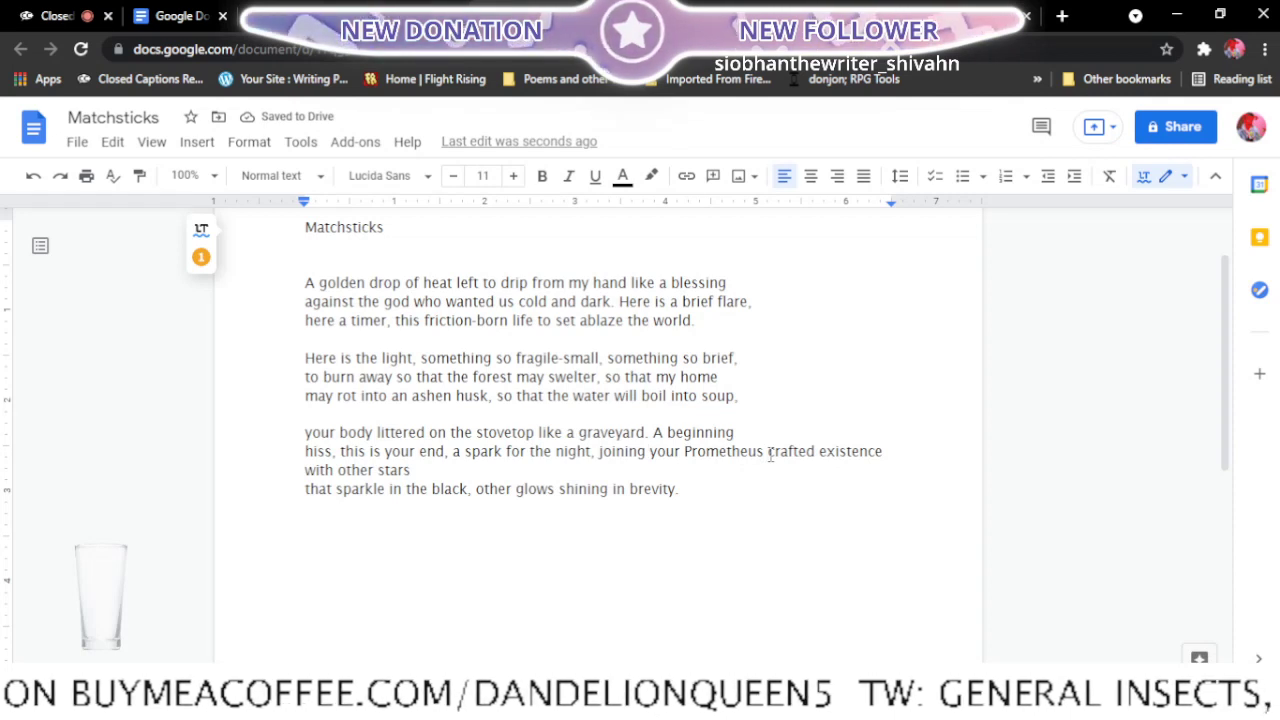
{"action": "left_click", "coordinate": [769, 453]}
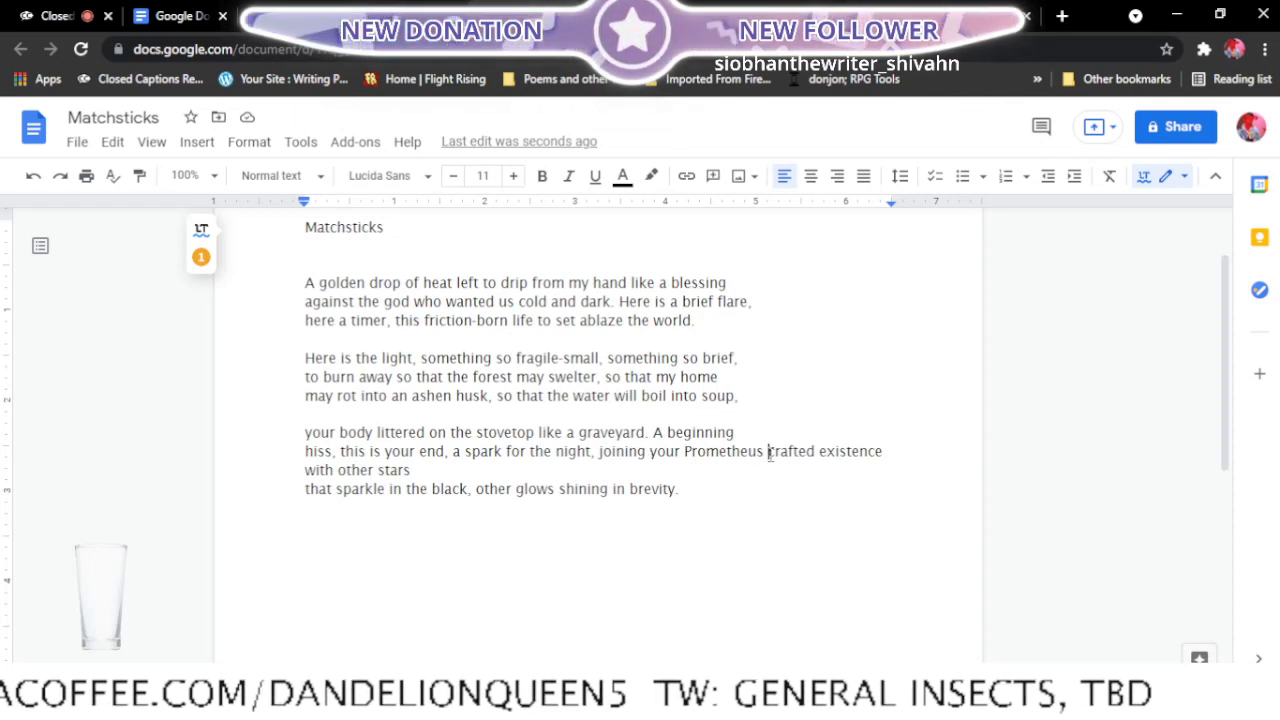
{"action": "key", "text": "Return"}
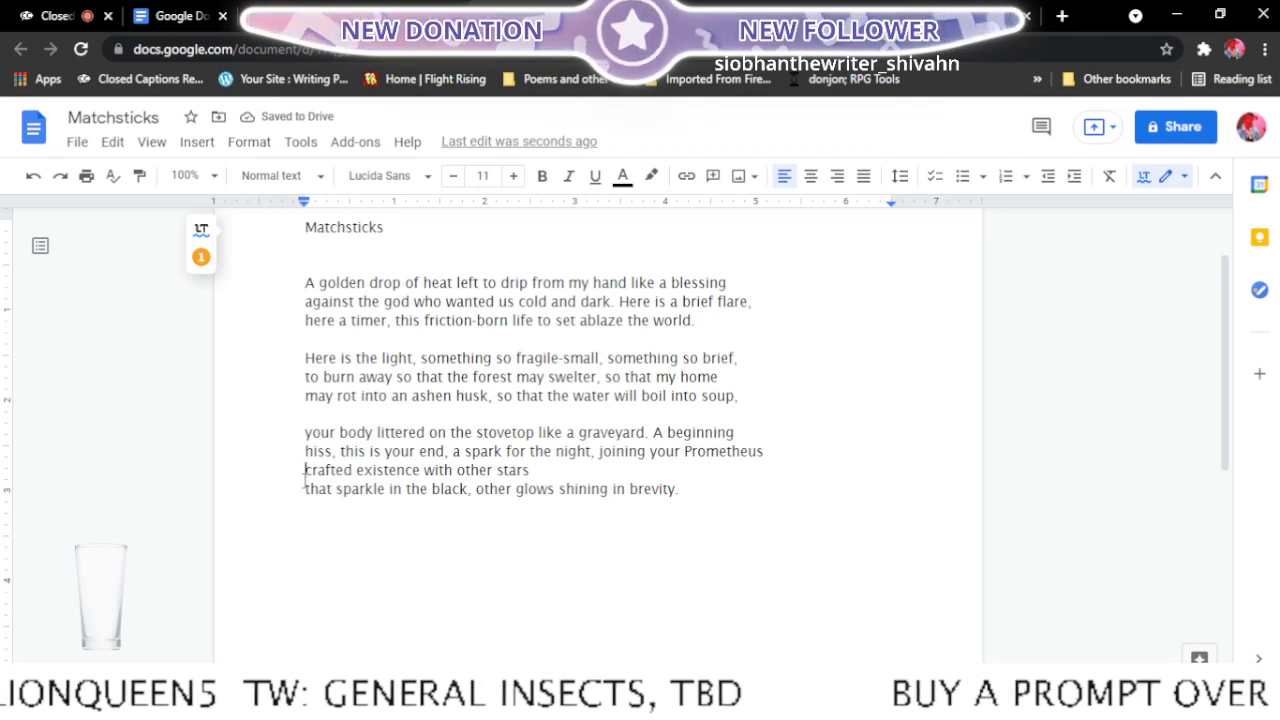
- Extend the third stanza's third line through "in the black," and set "other glows shining in brevity." apart as a final line after a blank line
{"action": "key", "text": "BackSpace"}
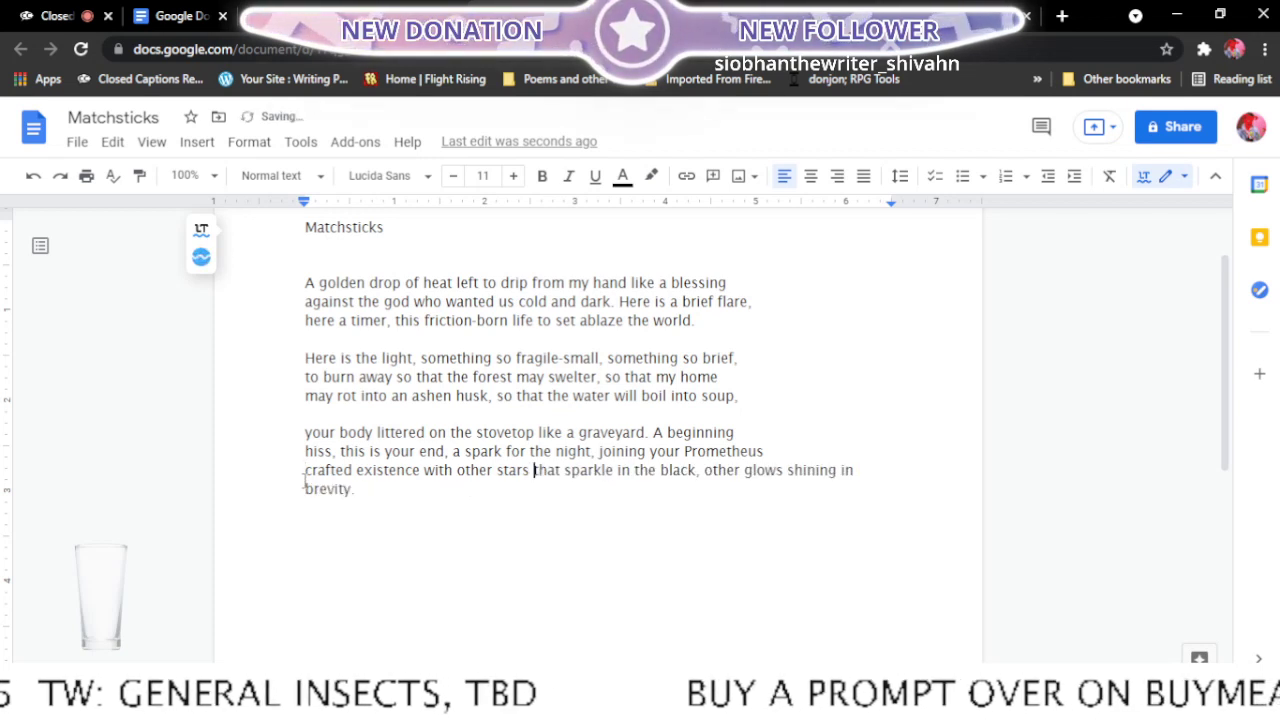
{"action": "left_click", "coordinate": [706, 473]}
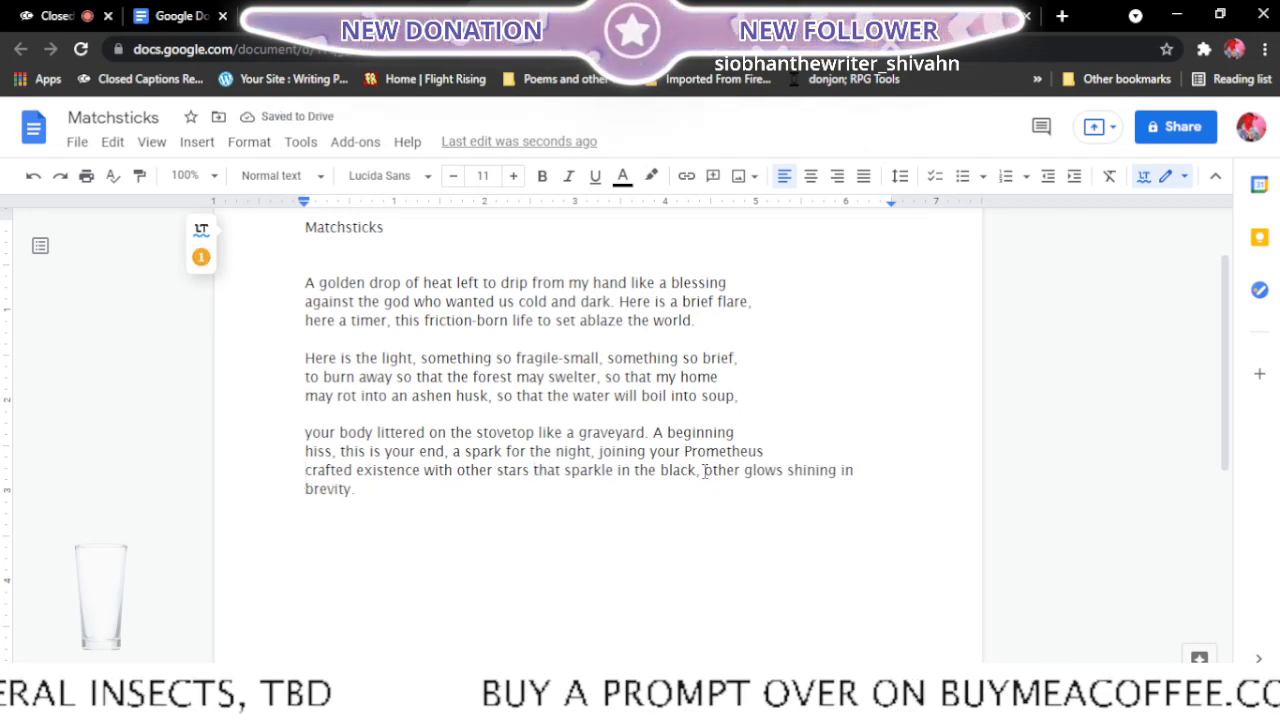
{"action": "key", "text": "Return"}
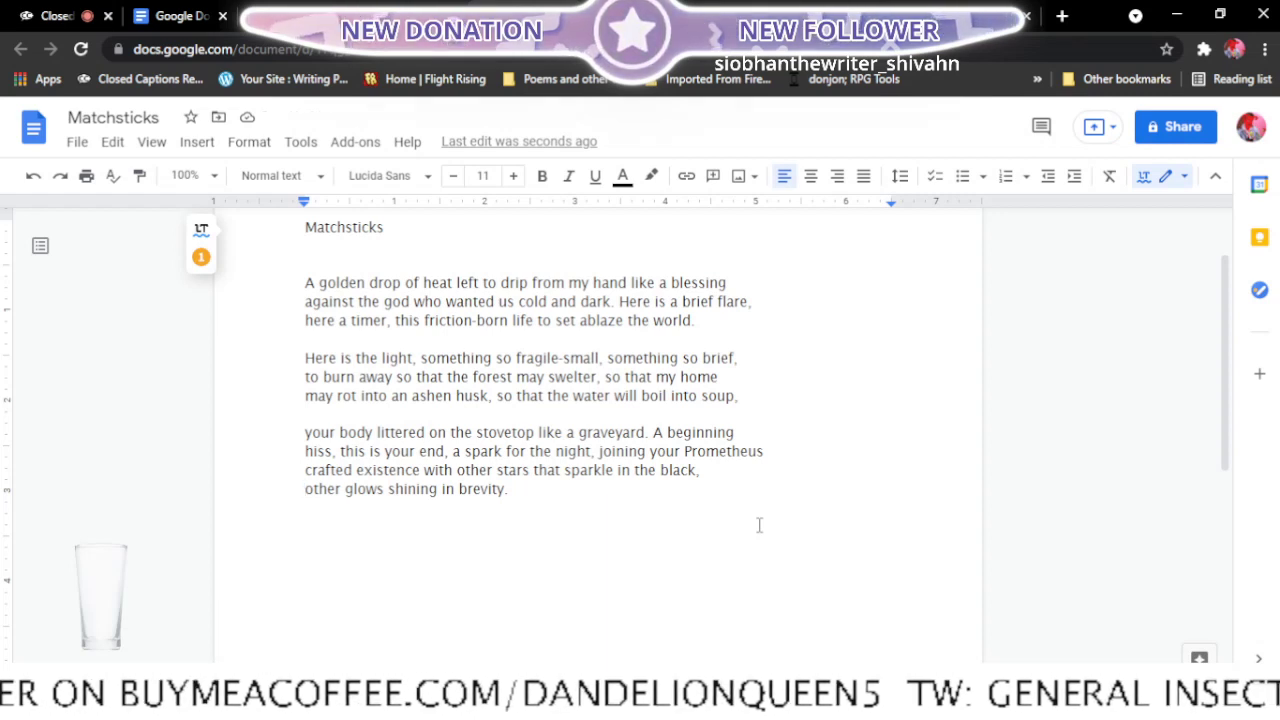
{"action": "key", "text": "Return"}
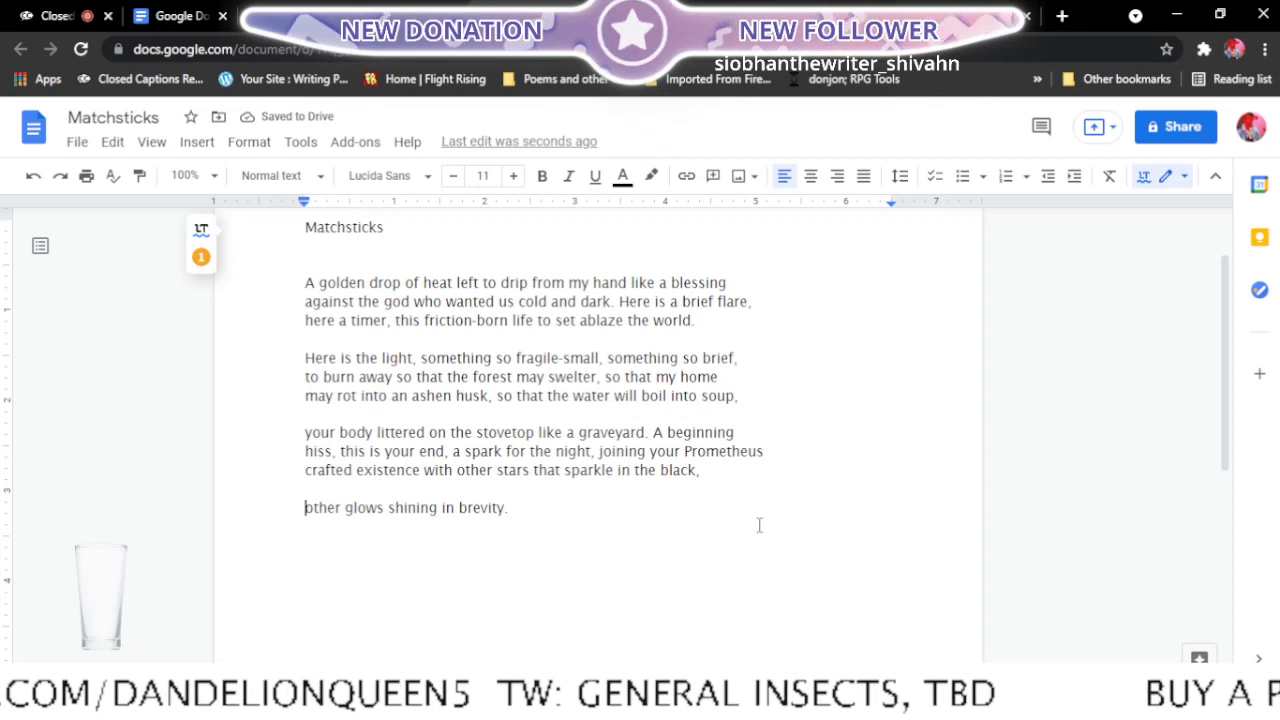
- Extend the third stanza's last line through "other glows" and leave "shining in brevity." as the separate closing line
{"action": "key", "text": "BackSpace"}
{"action": "key", "text": "BackSpace"}
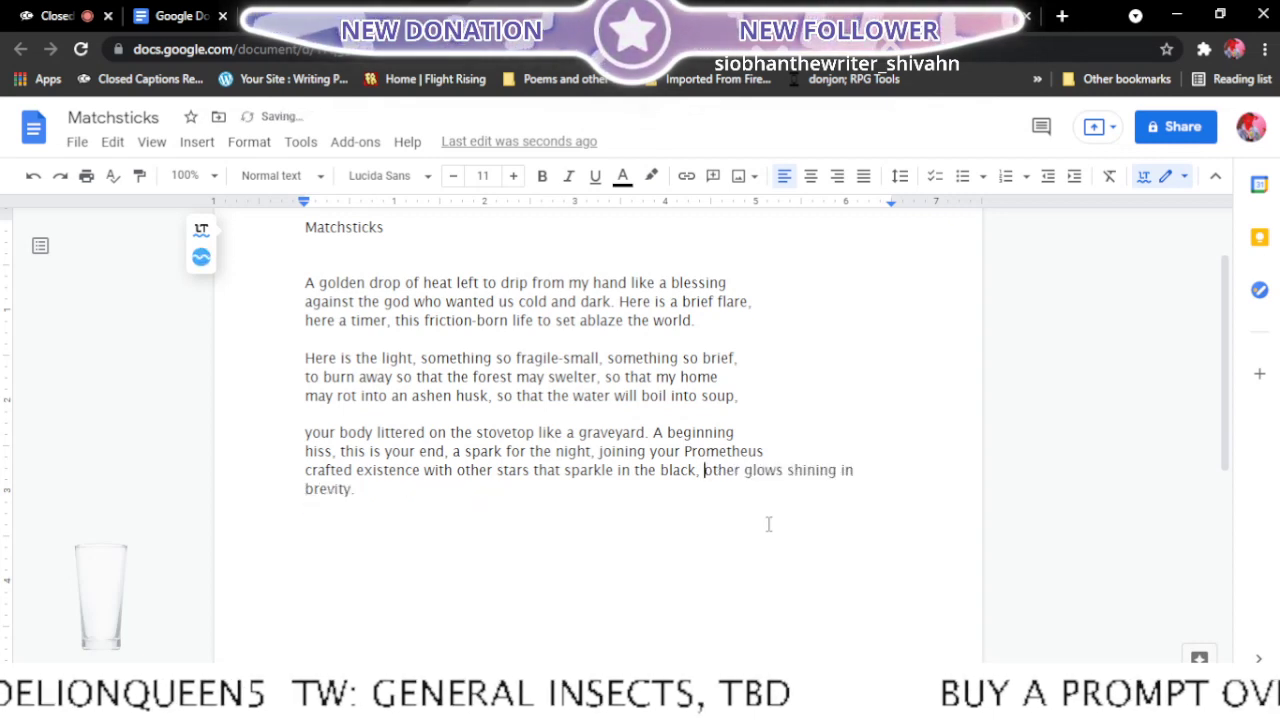
{"action": "left_click", "coordinate": [789, 469]}
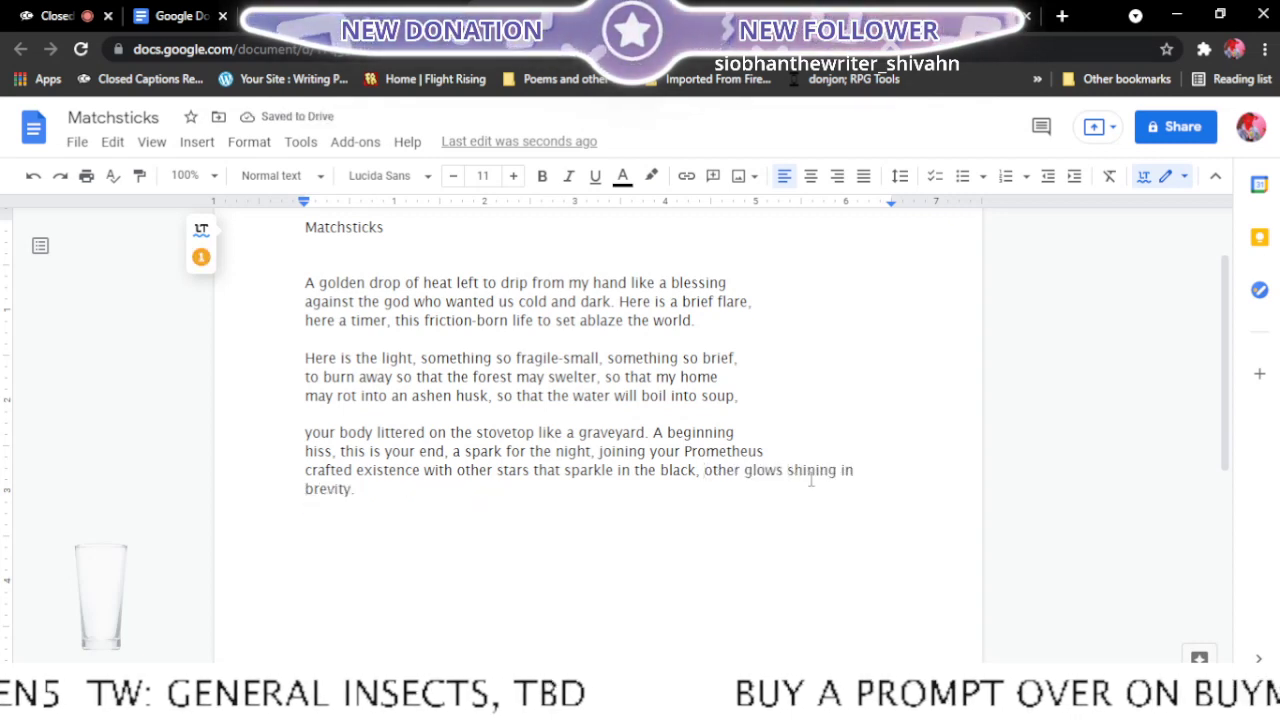
{"action": "key", "text": "Return"}
{"action": "key", "text": "Return"}
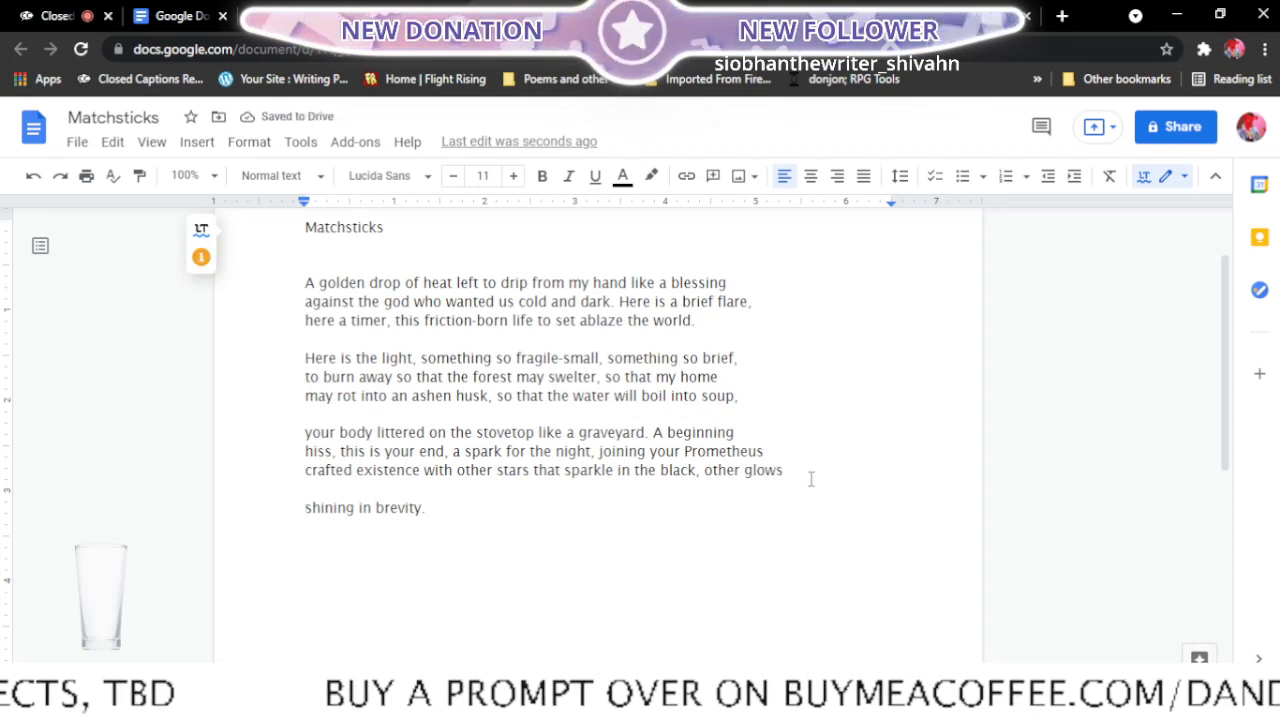
- Move "Here" up to the end of the first stanza so the second stanza starts with "is the light"
{"action": "left_click", "coordinate": [307, 358]}
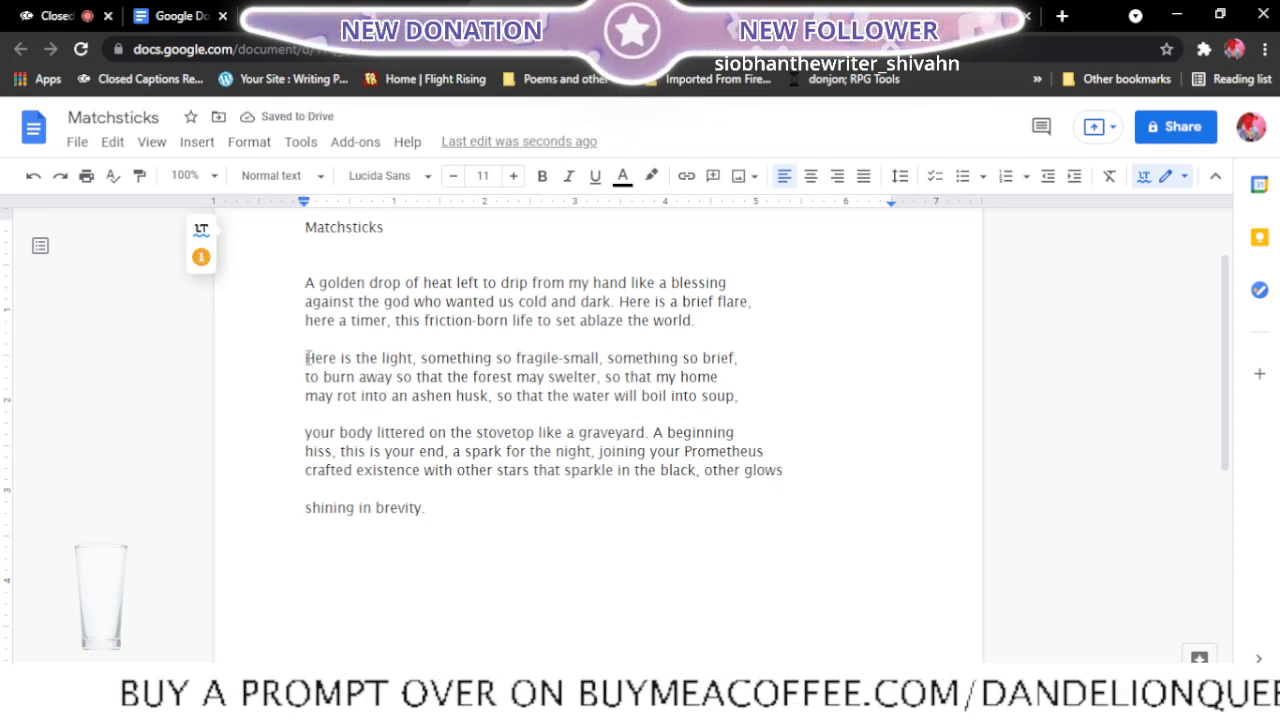
{"action": "key", "text": "BackSpace"}
{"action": "key", "text": "BackSpace"}
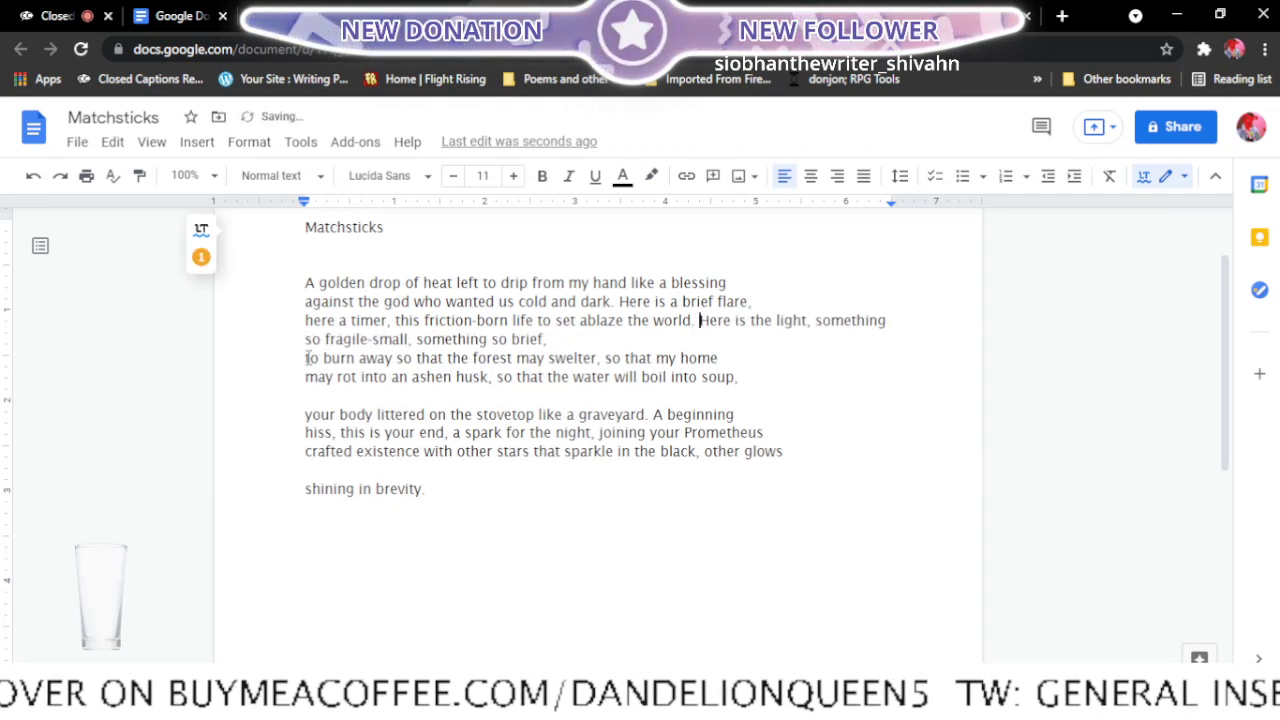
{"action": "left_click", "coordinate": [736, 322]}
{"action": "key", "text": "Return"}
{"action": "key", "text": "Return"}
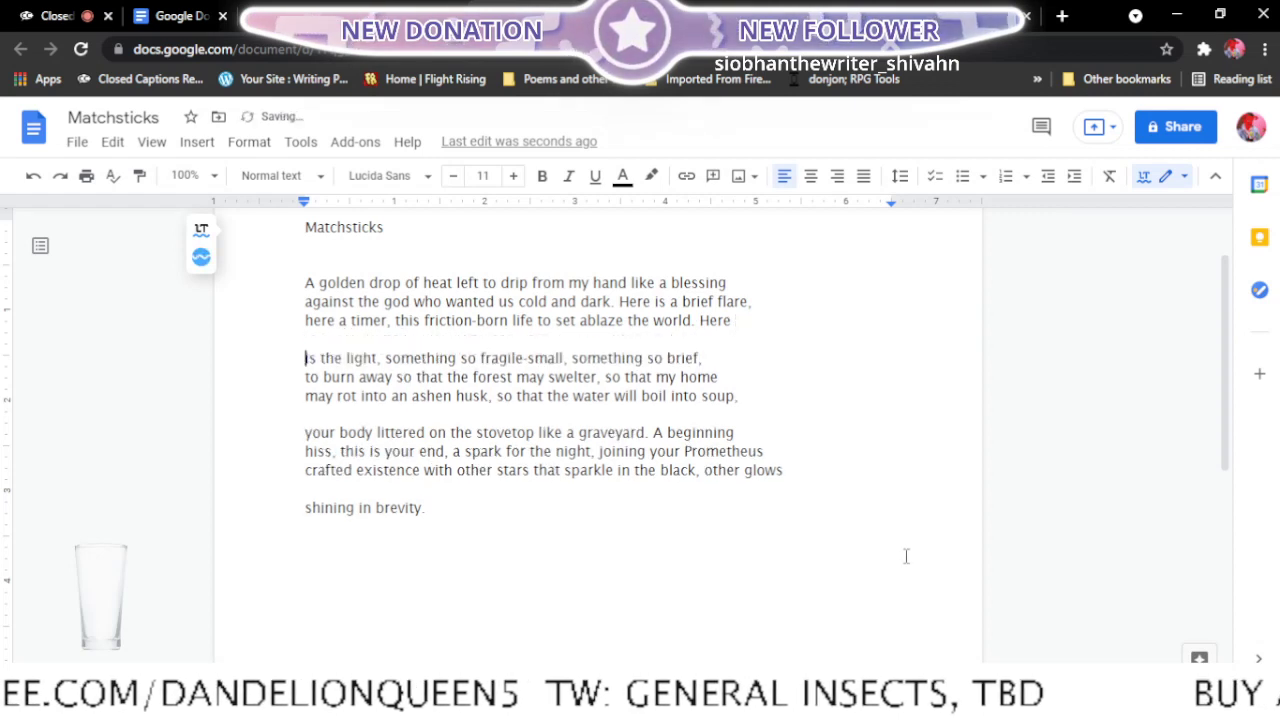
- In the second stanza, move "to burn" up to the end of the first line and "may rot" up to the end of the second
{"action": "left_click", "coordinate": [304, 376]}
{"action": "key", "text": "BackSpace"}
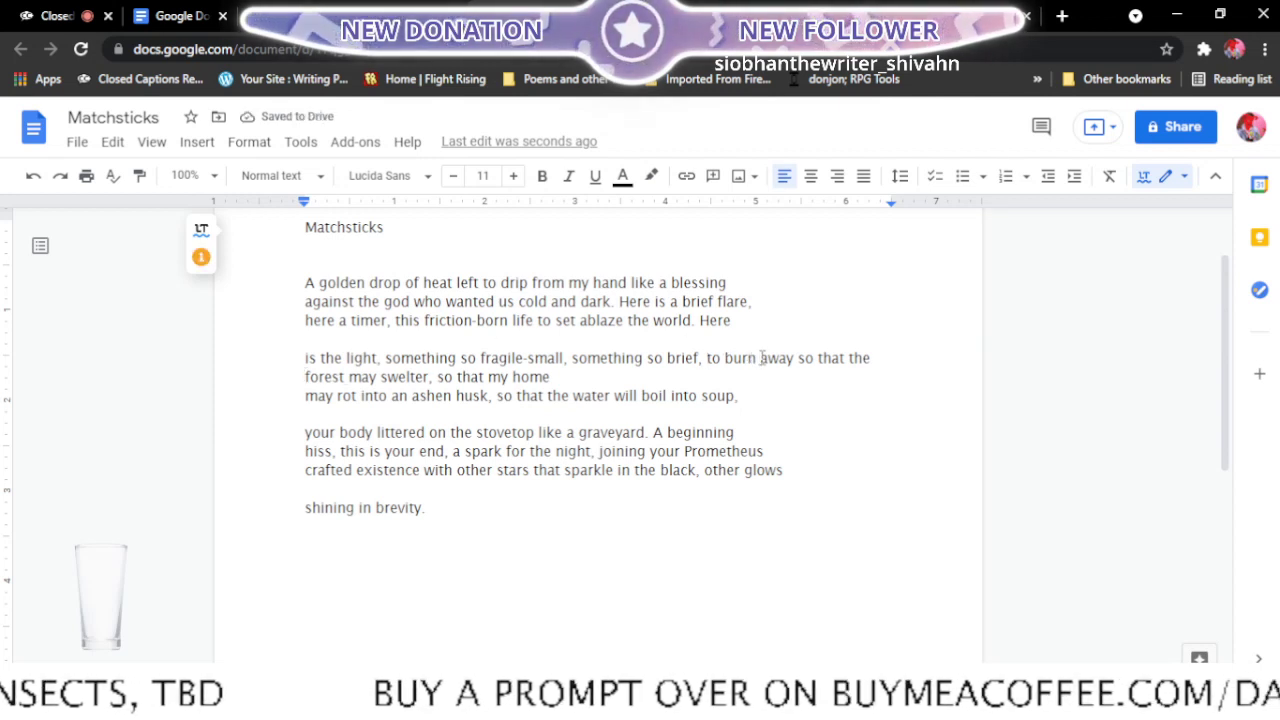
{"action": "left_click", "coordinate": [762, 357]}
{"action": "key", "text": "Return"}
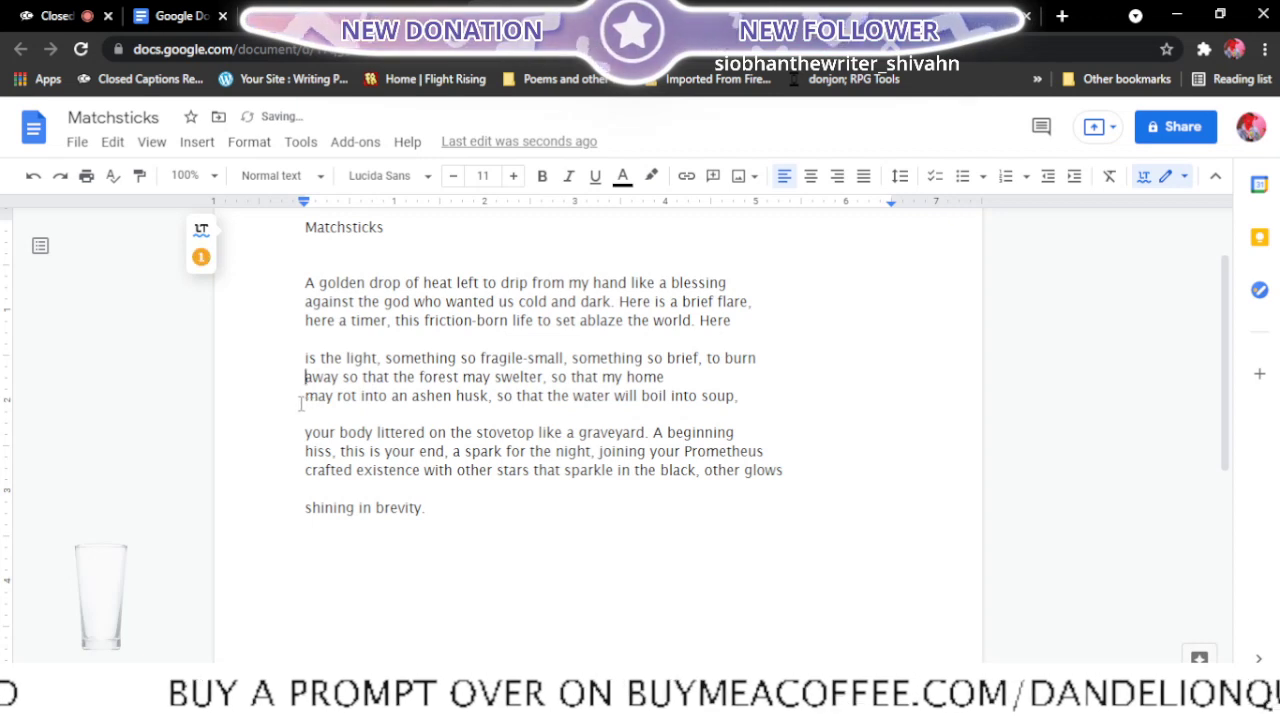
{"action": "left_click", "coordinate": [300, 401]}
{"action": "key", "text": "BackSpace"}
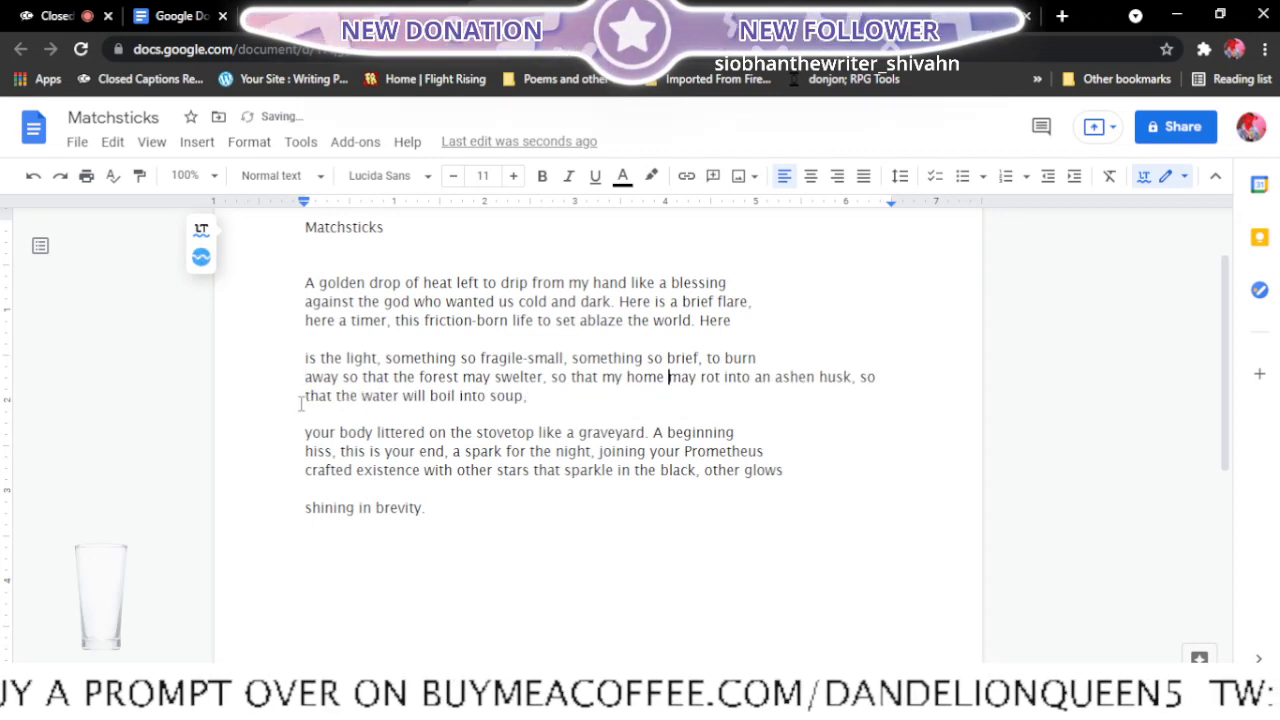
{"action": "left_click", "coordinate": [724, 377]}
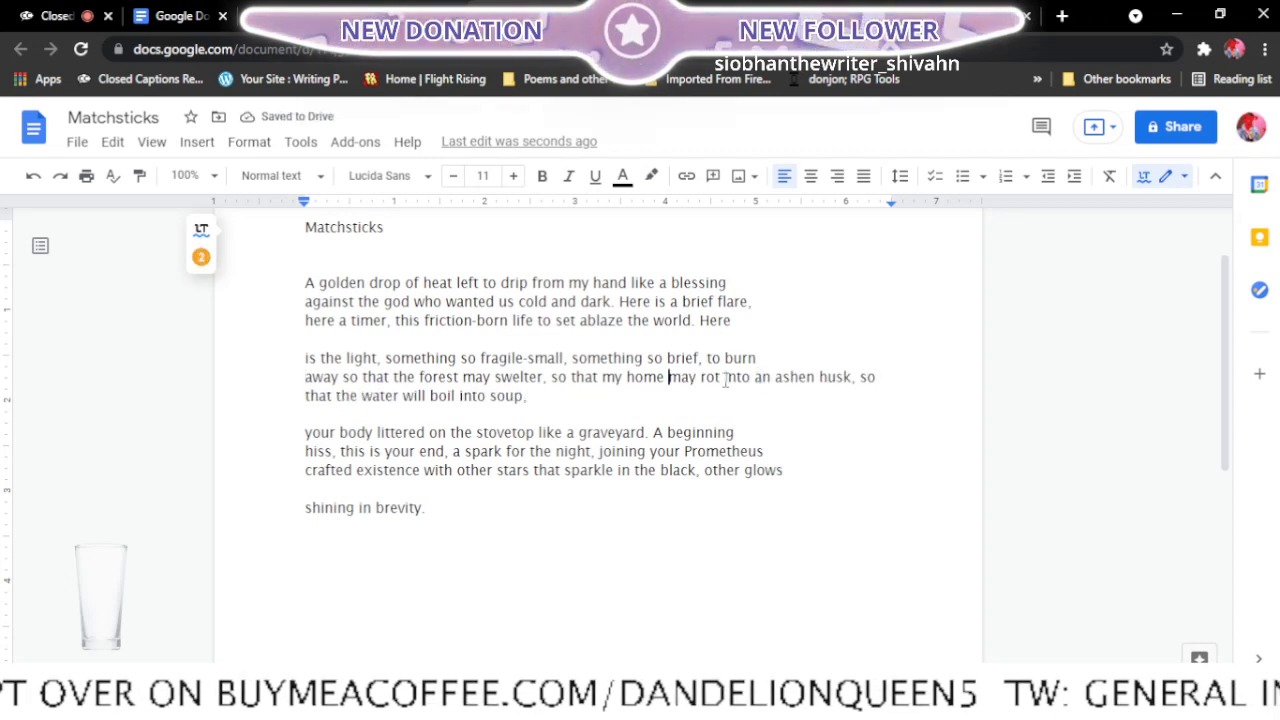
{"action": "key", "text": "Return"}
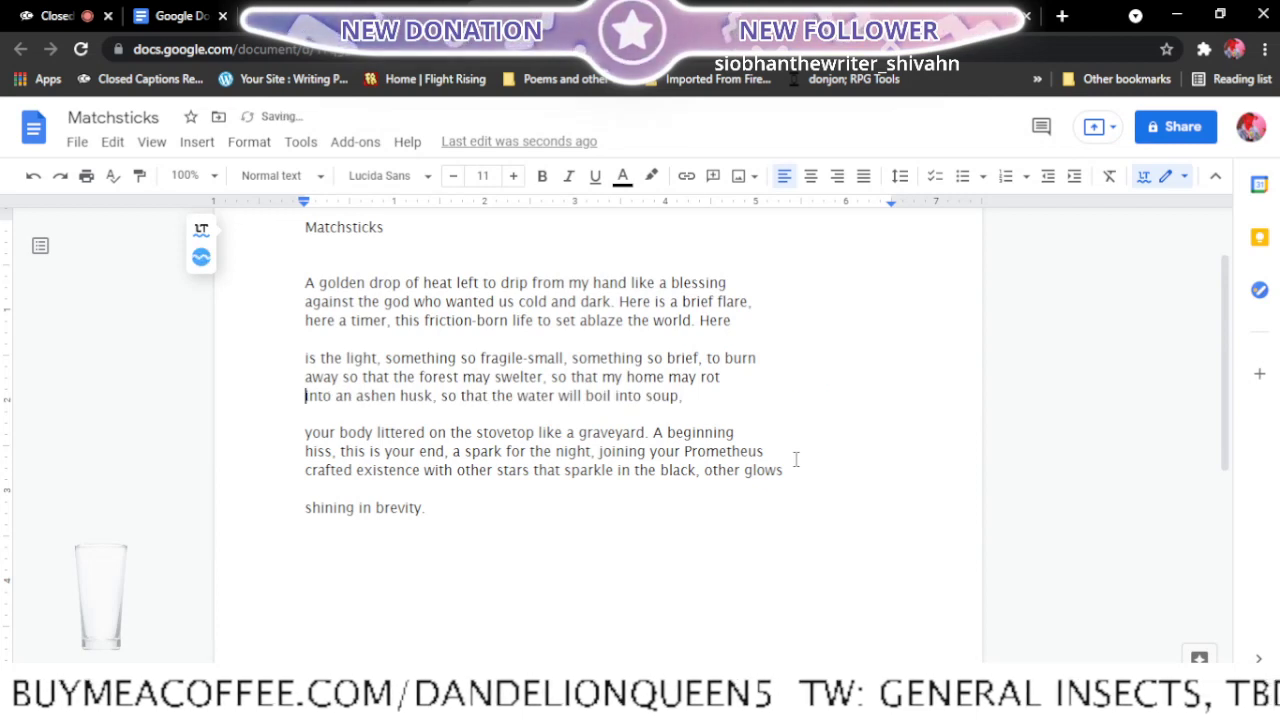
- Move "your body" up to the end of the second stanza so the third stanza starts with "littered on the stovetop"
{"action": "left_click", "coordinate": [306, 432]}
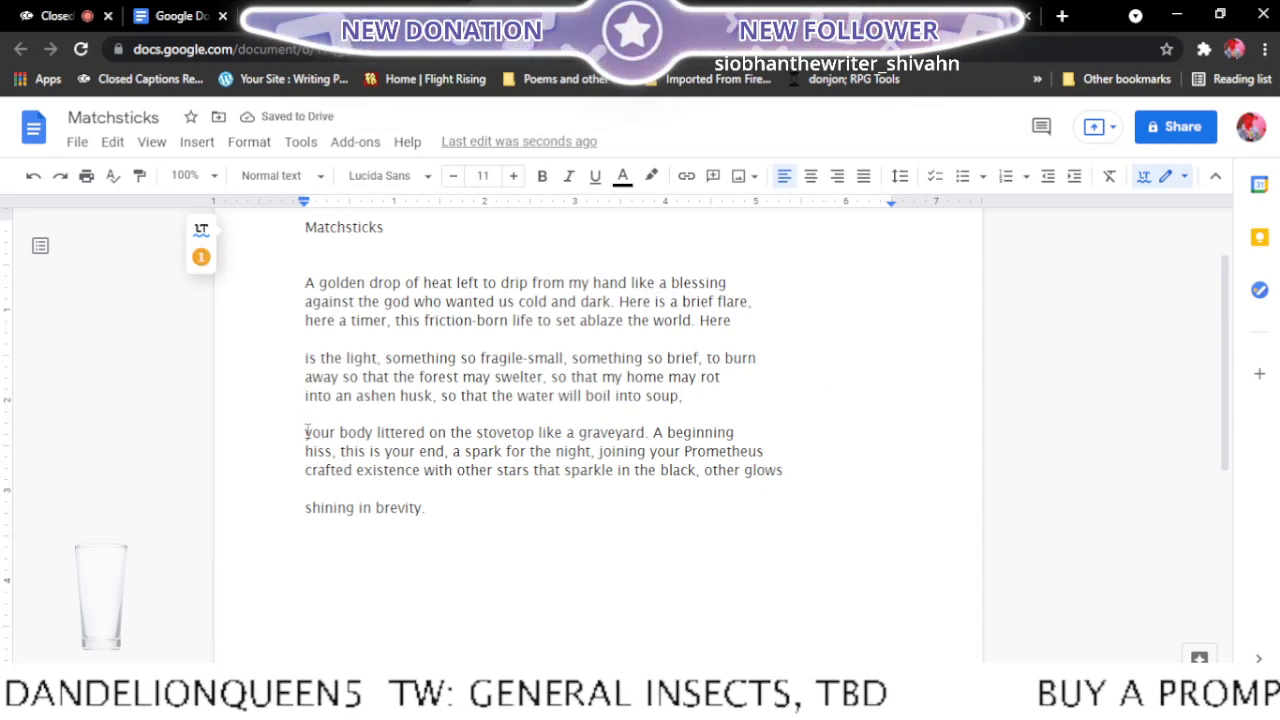
{"action": "key", "text": "BackSpace"}
{"action": "key", "text": "BackSpace"}
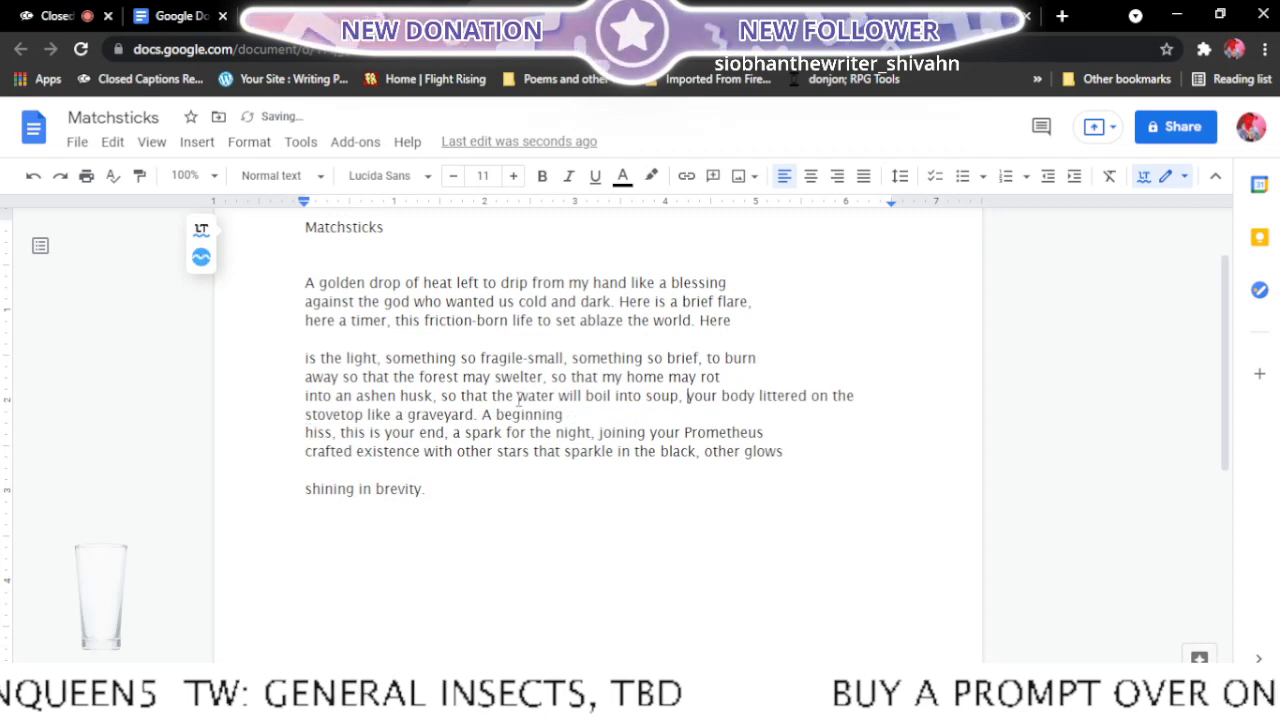
{"action": "left_click", "coordinate": [758, 395]}
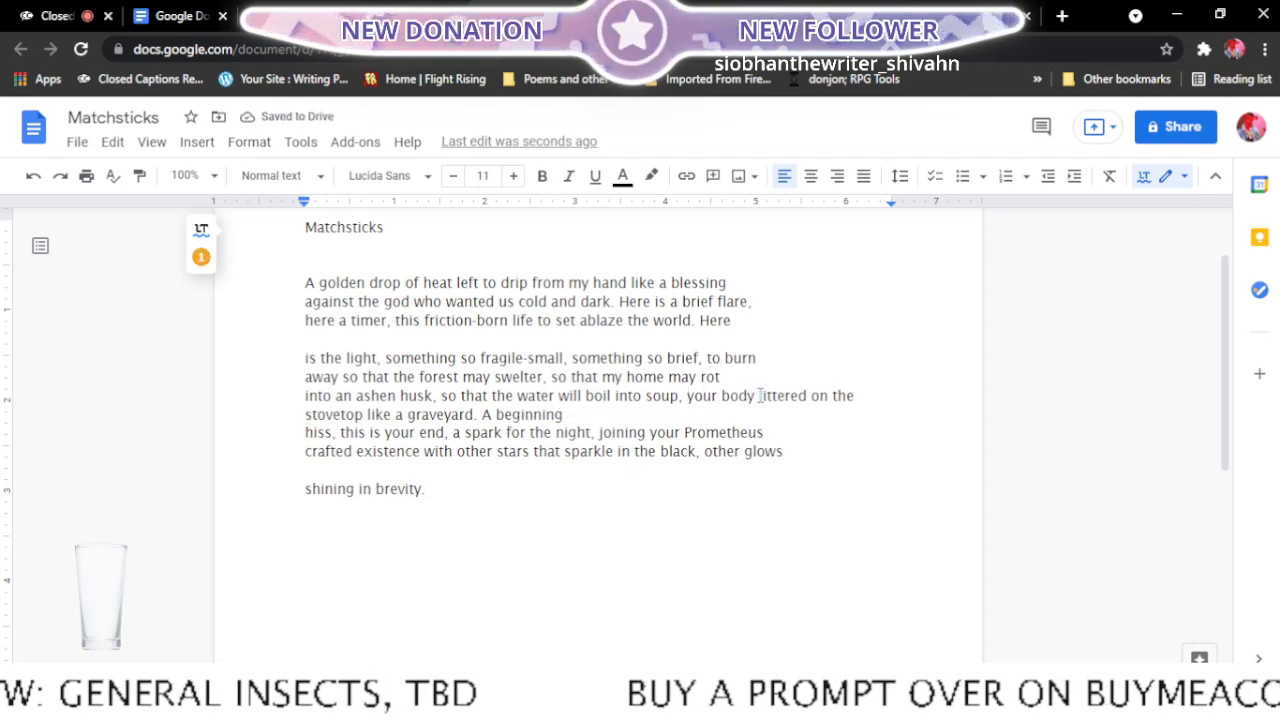
{"action": "key", "text": "Return"}
{"action": "key", "text": "Return"}
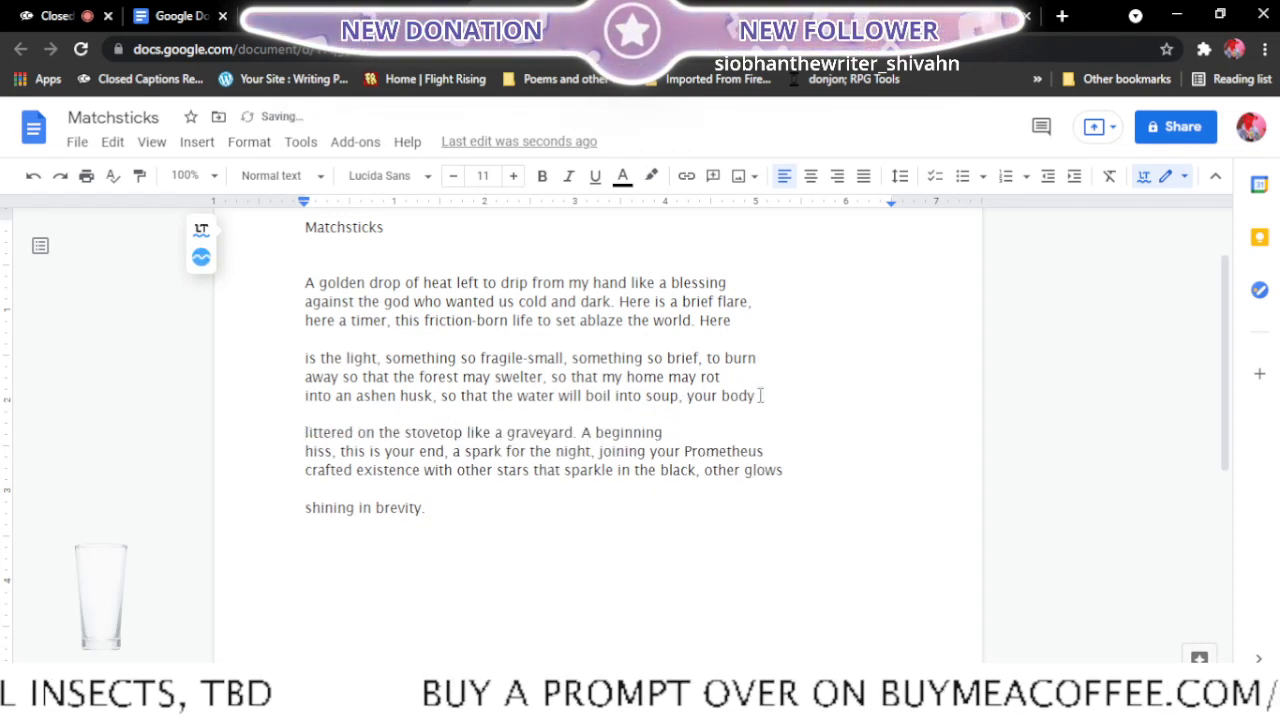
- In the third stanza, move "hiss, this" up to the end of the first line so the second line starts with "is your end"
{"action": "left_click", "coordinate": [305, 452]}
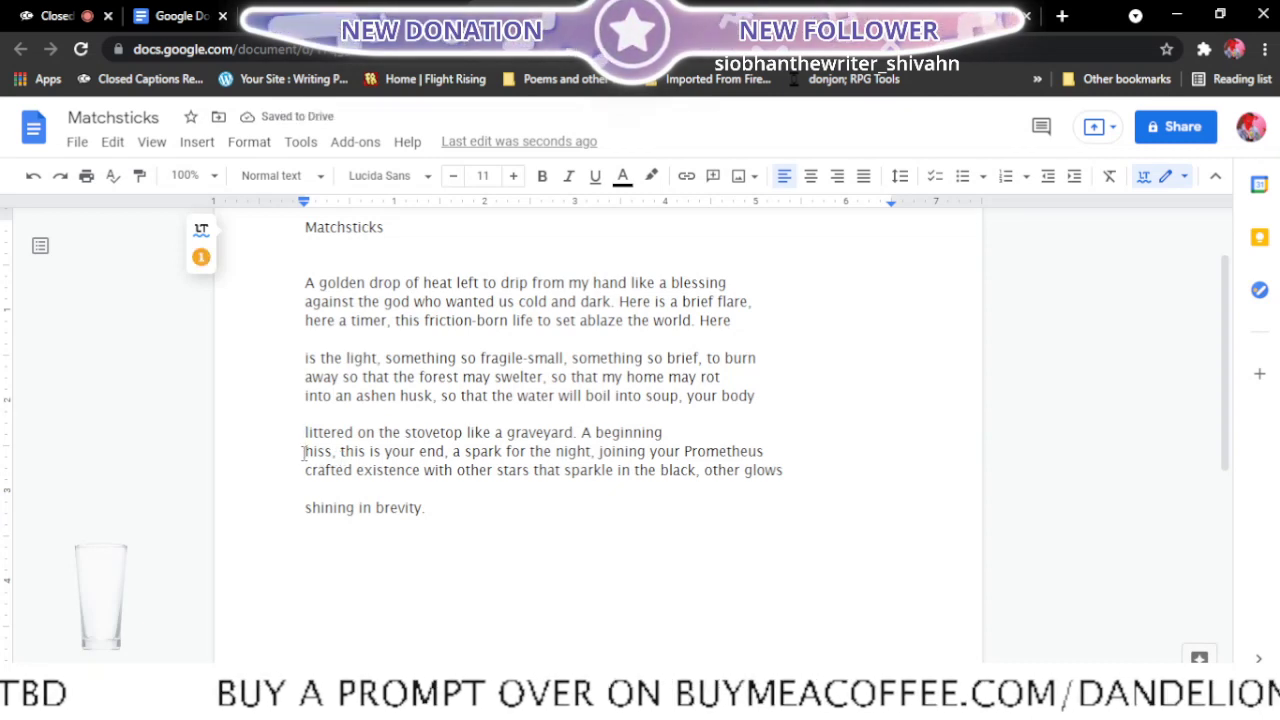
{"action": "key", "text": "BackSpace"}
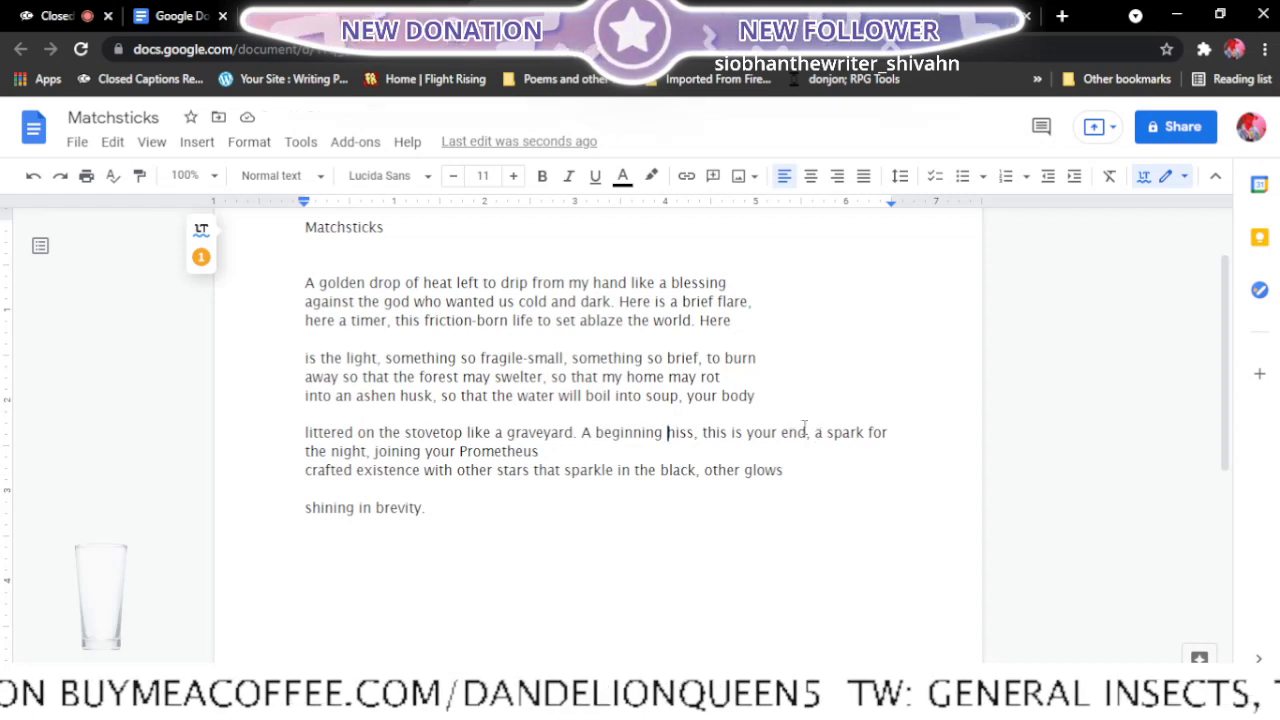
{"action": "left_click", "coordinate": [705, 437]}
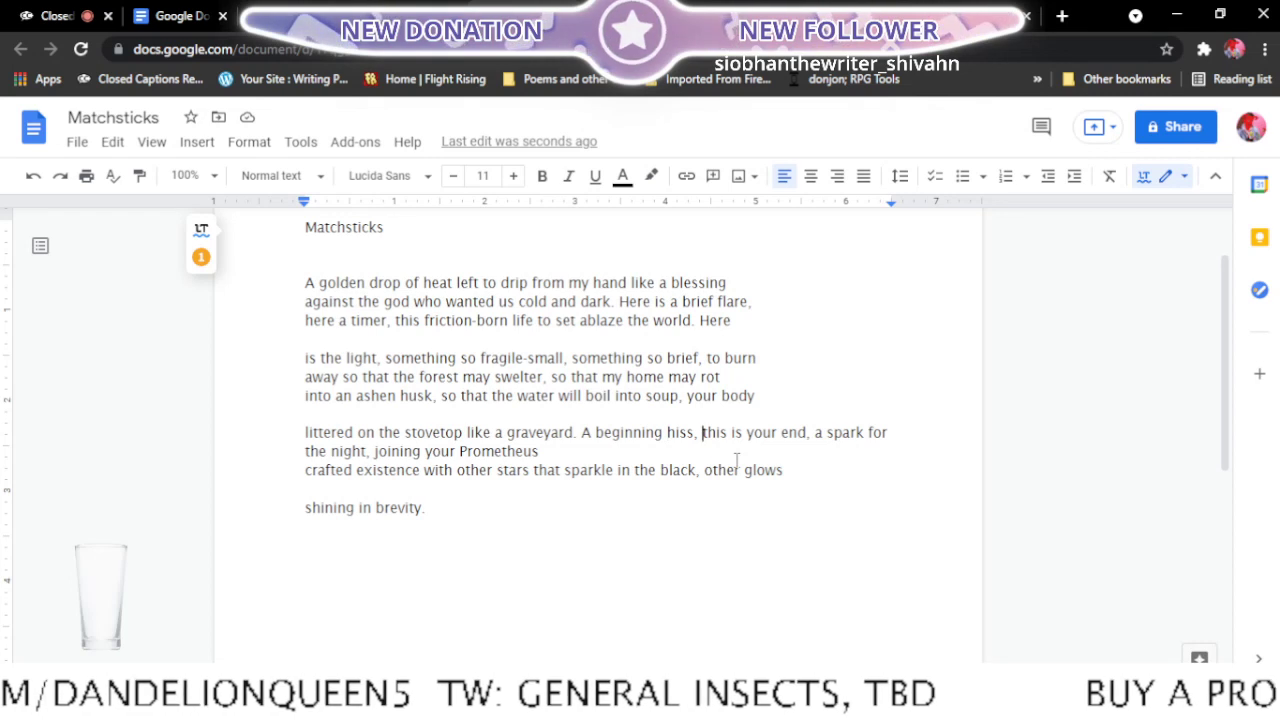
{"action": "key", "text": "Return"}
{"action": "key", "text": "BackSpace"}
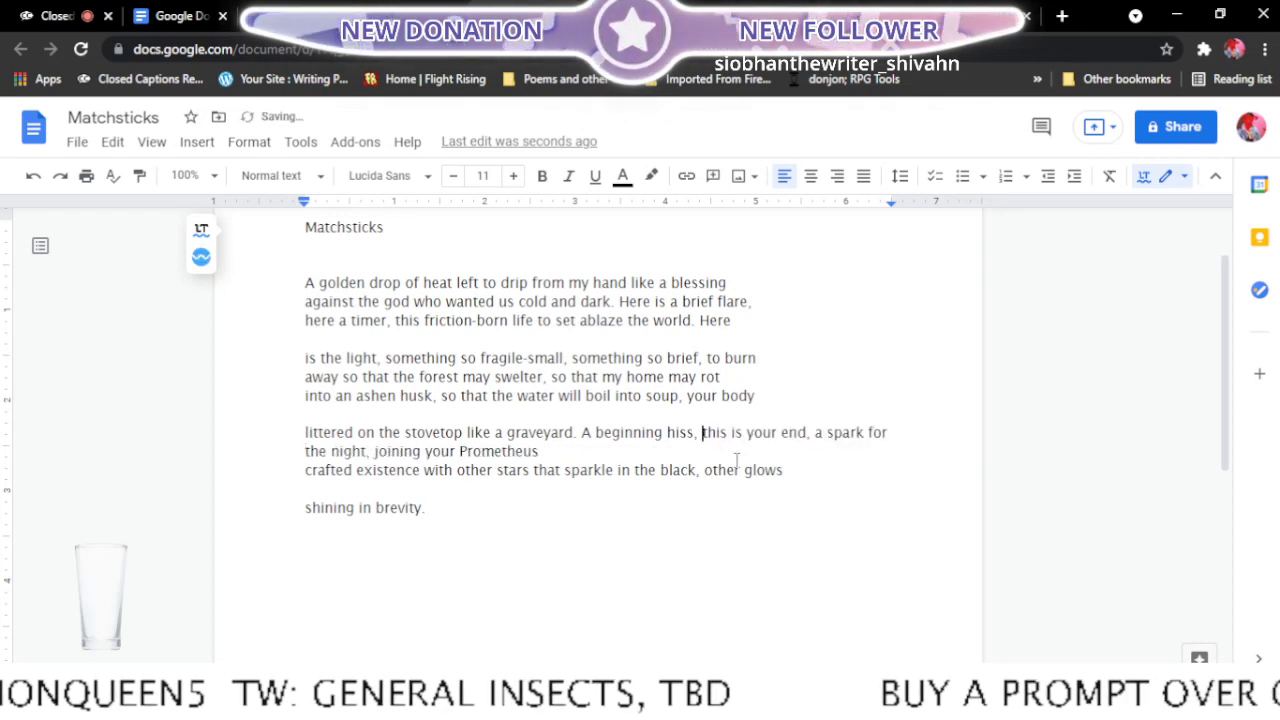
{"action": "left_click", "coordinate": [732, 436]}
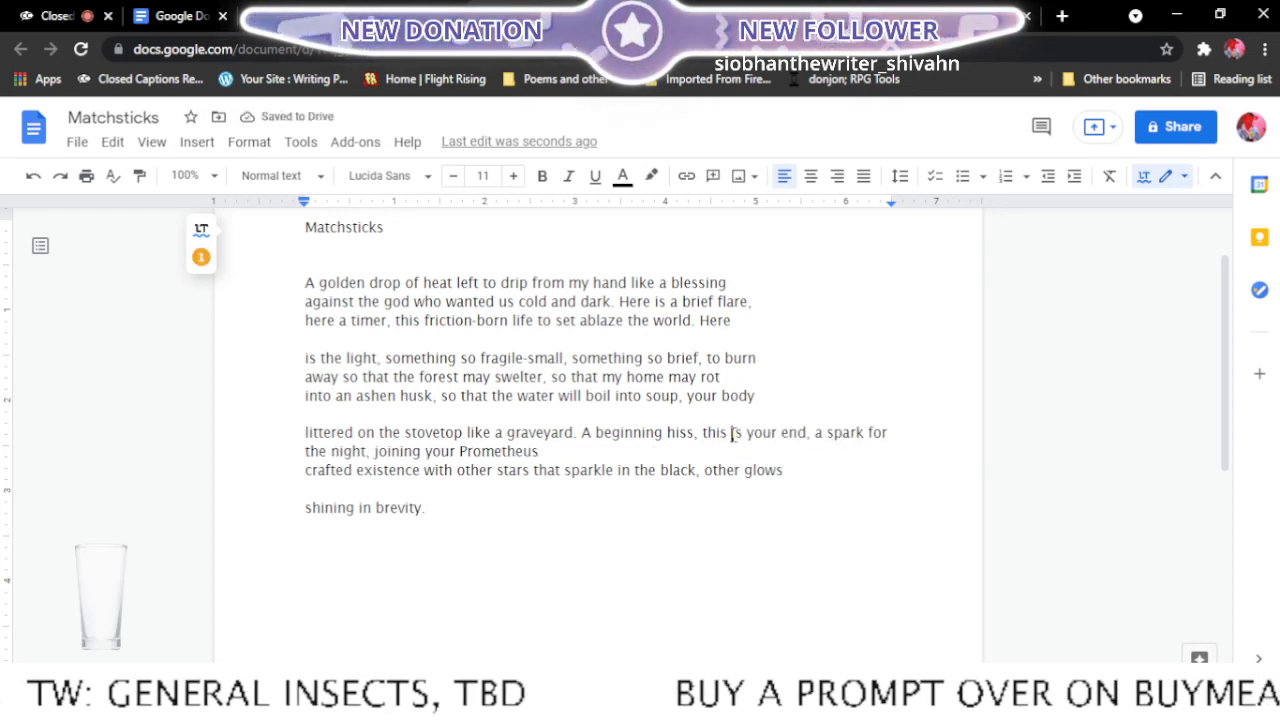
{"action": "key", "text": "Return"}
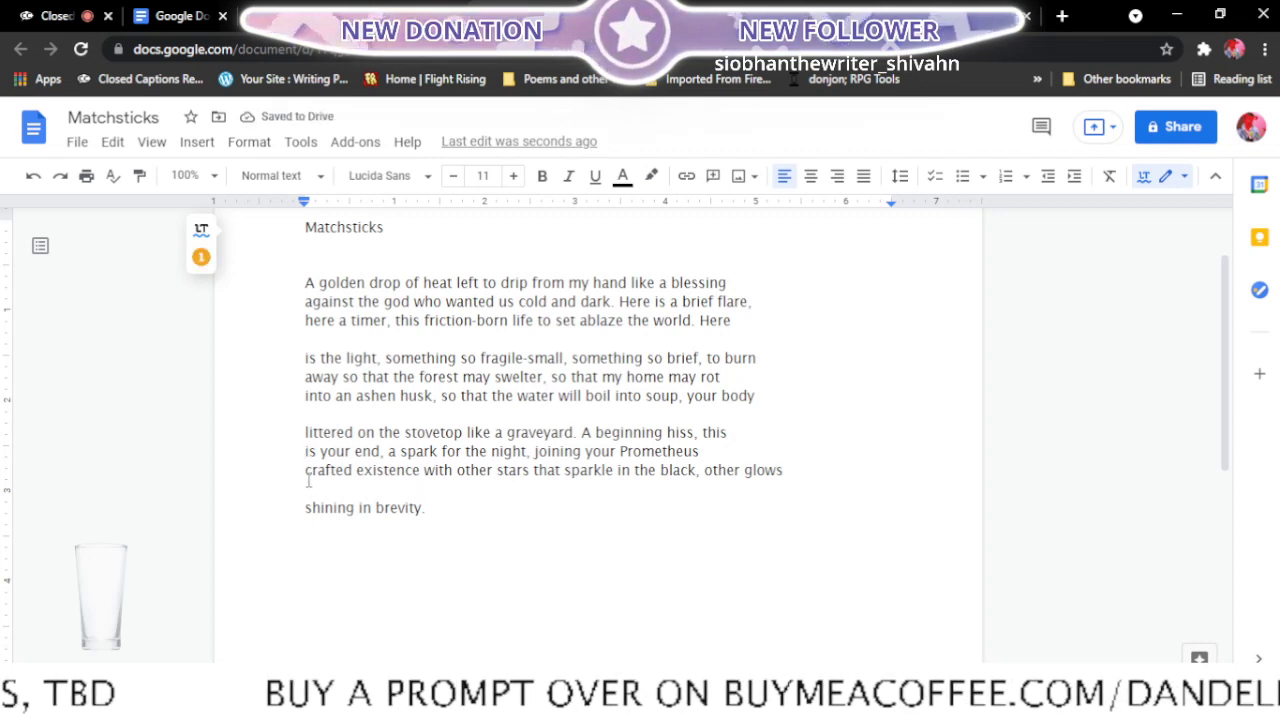
- Move "crafted" up to the end of the third stanza's second line and hyphenate it as "Prometheus-crafted"
{"action": "key", "text": "BackSpace"}
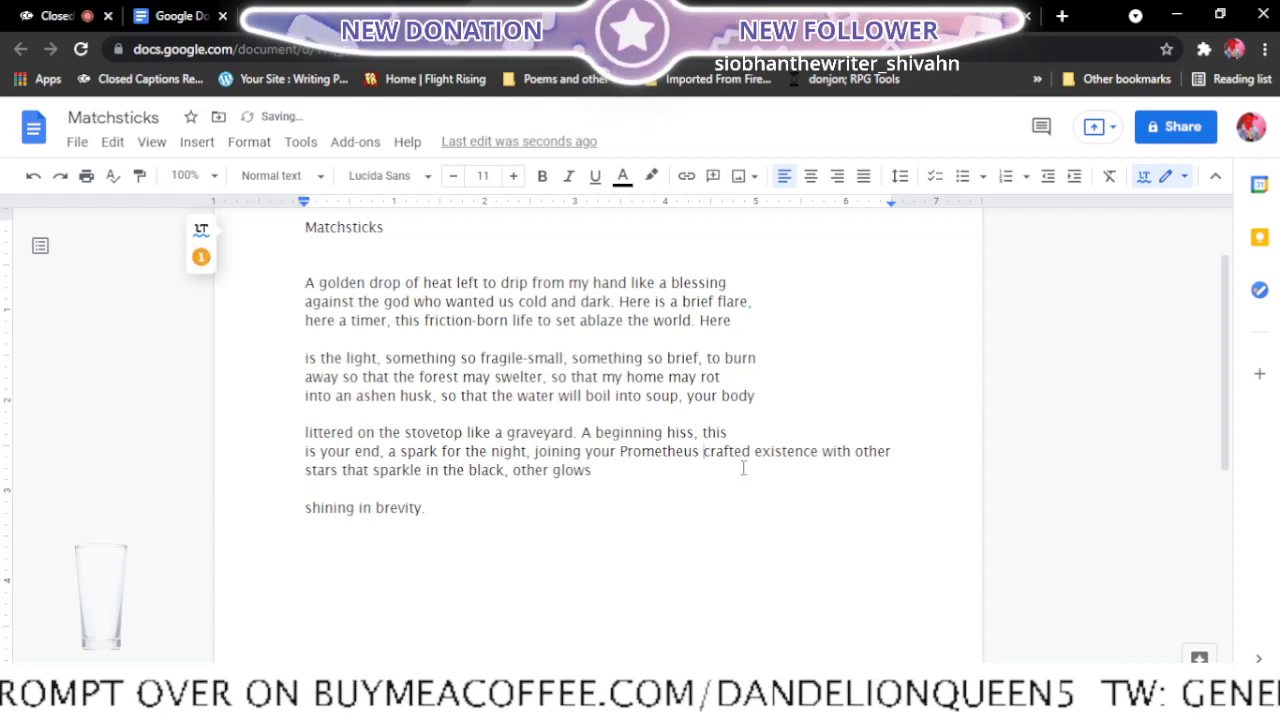
{"action": "left_click", "coordinate": [755, 451]}
{"action": "key", "text": "Return"}
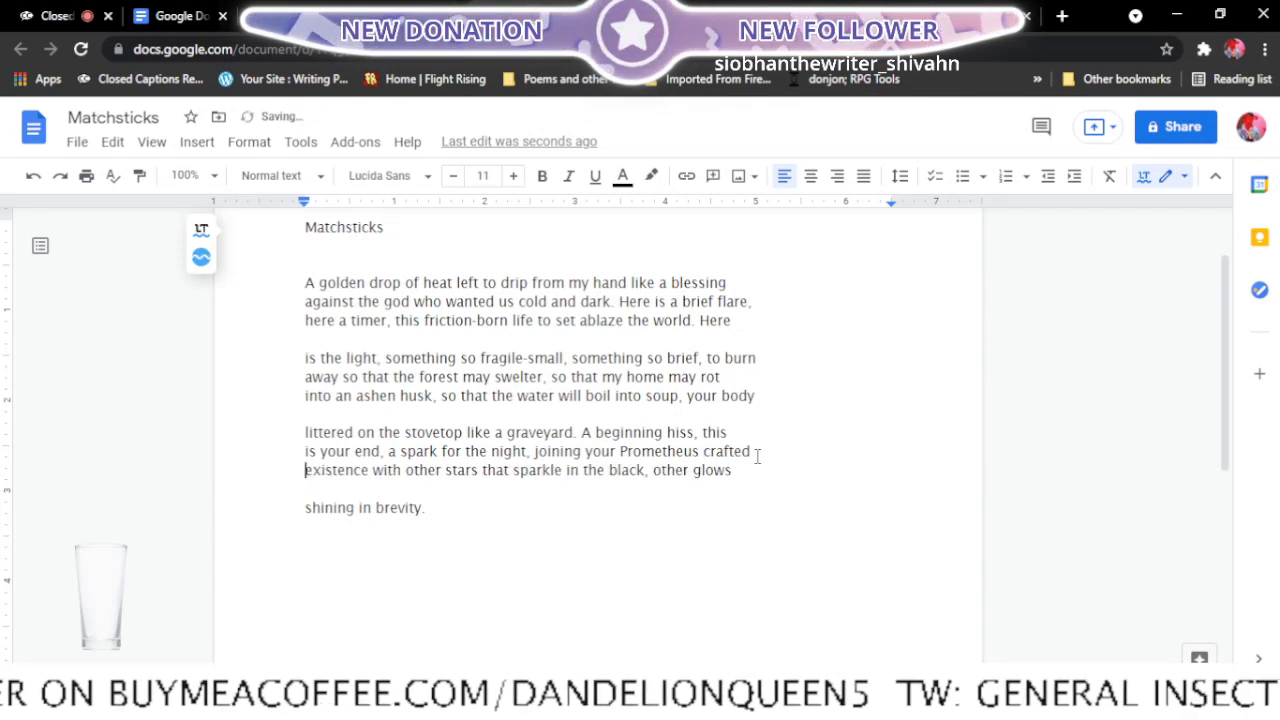
{"action": "left_click", "coordinate": [704, 451]}
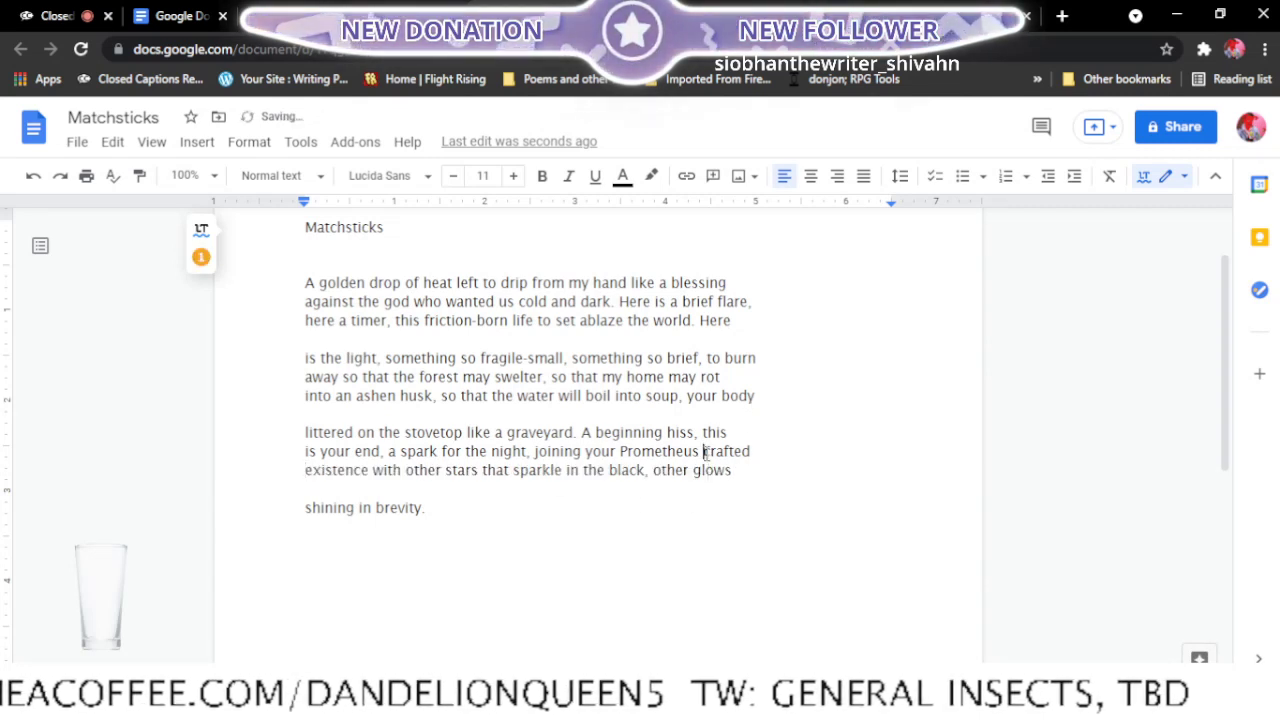
{"action": "key", "text": "BackSpace"}
{"action": "type", "text": "-"}
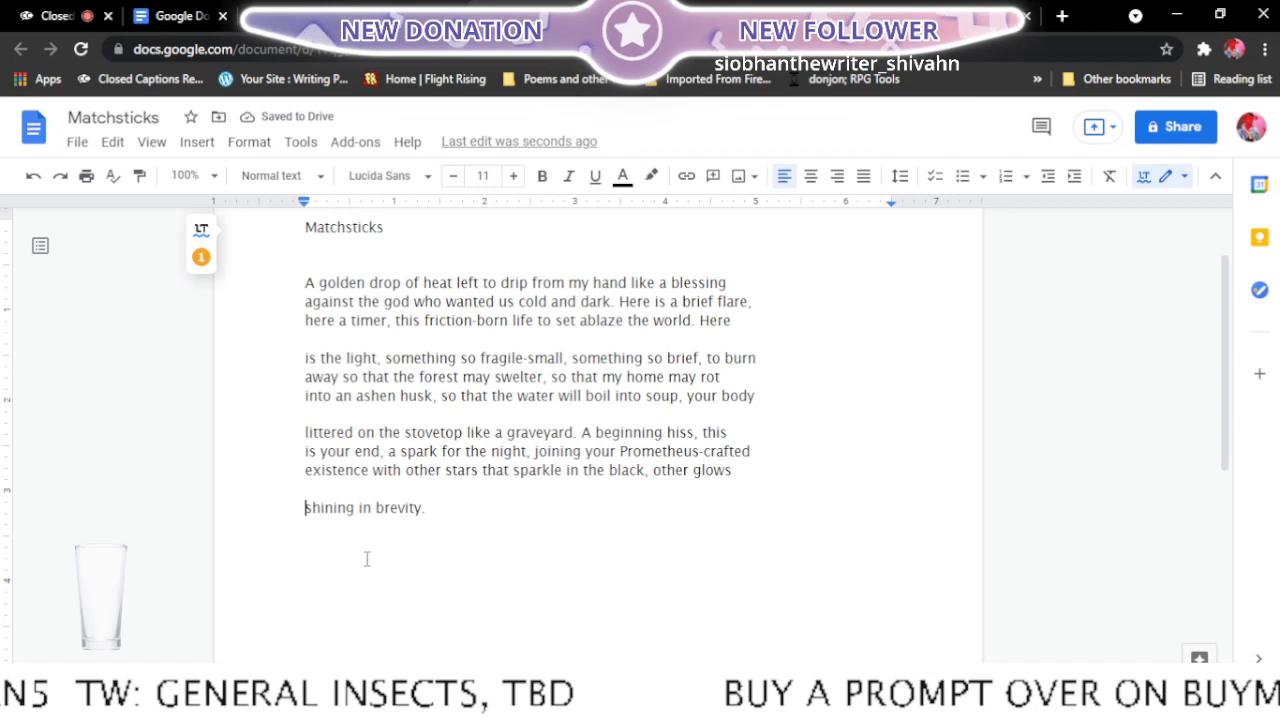
- Join the closing line "shining in brevity." to the end of the third stanza's last line
{"action": "key", "text": "BackSpace"}
{"action": "key", "text": "BackSpace"}
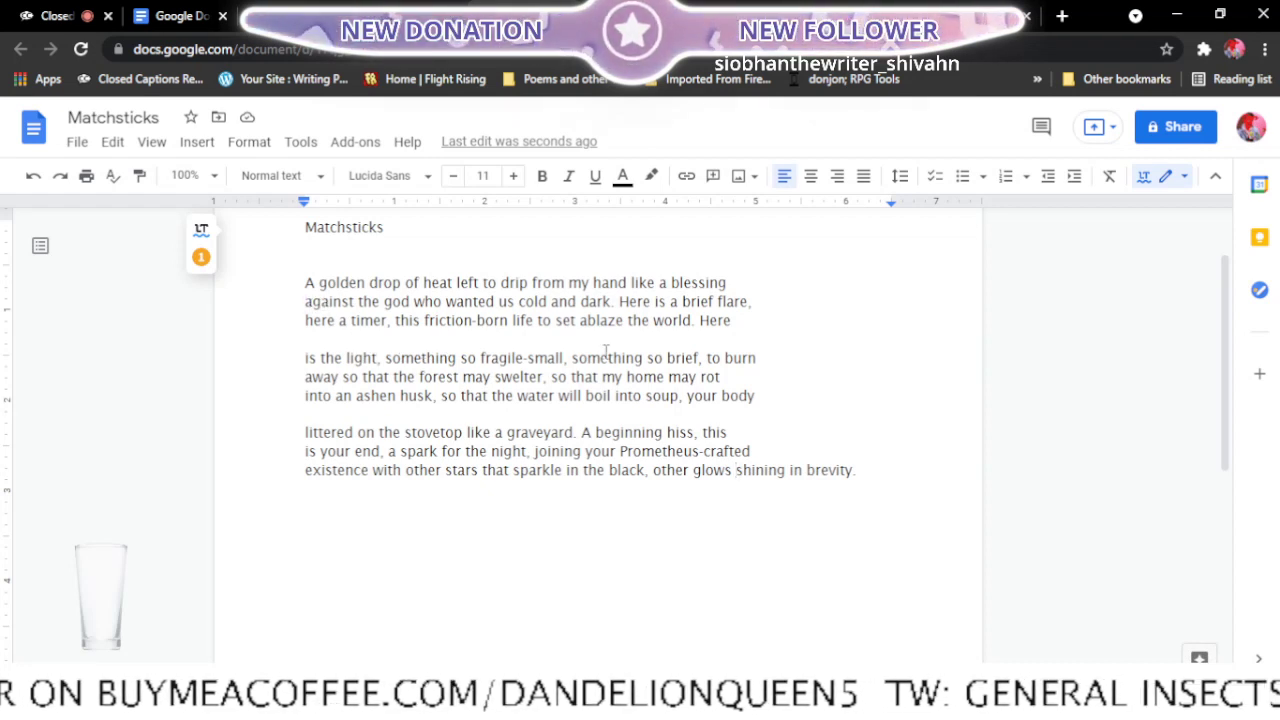
{"action": "left_click", "coordinate": [303, 395]}
{"action": "key", "text": "BackSpace"}
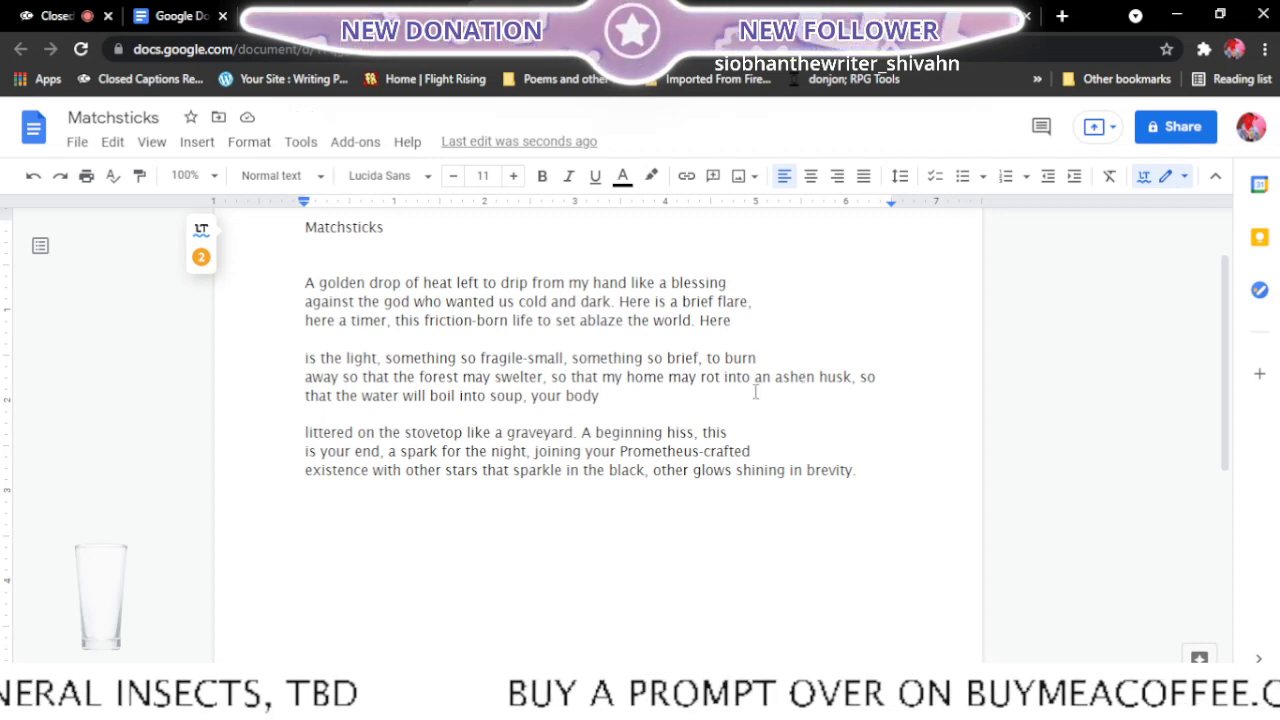
{"action": "key", "text": "Return"}
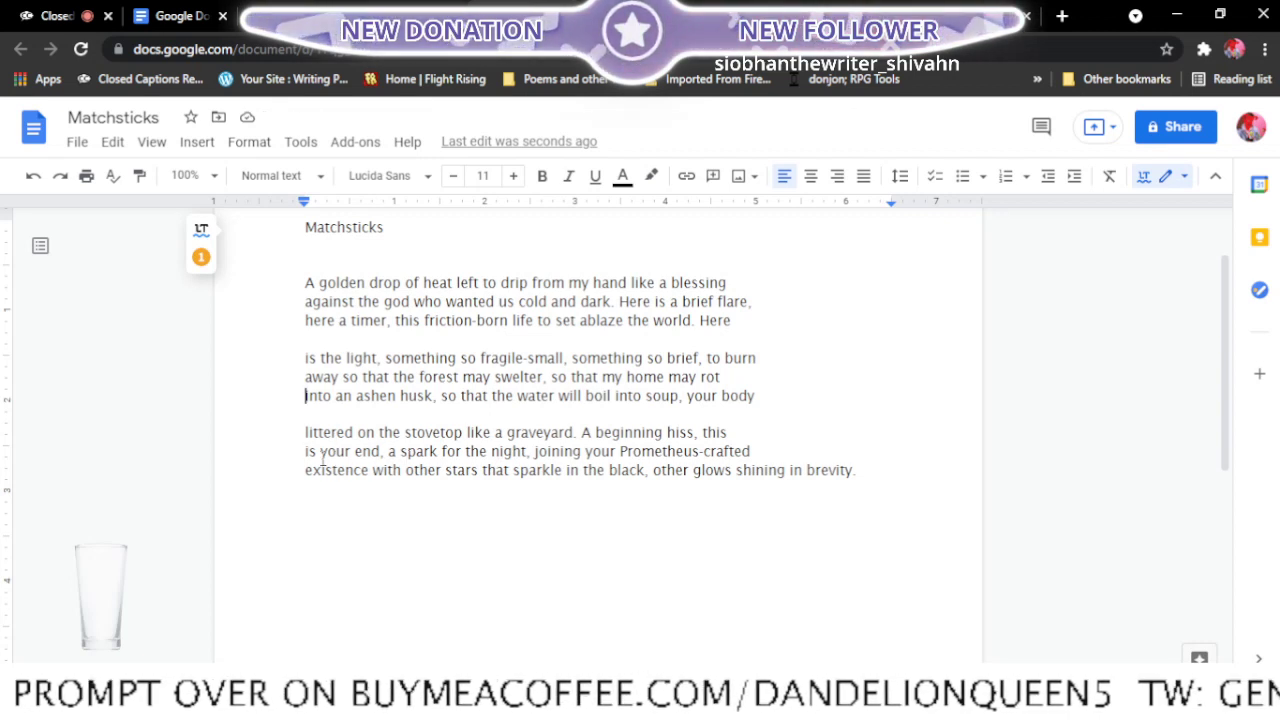
{"action": "left_click", "coordinate": [304, 468]}
{"action": "key", "text": "BackSpace"}
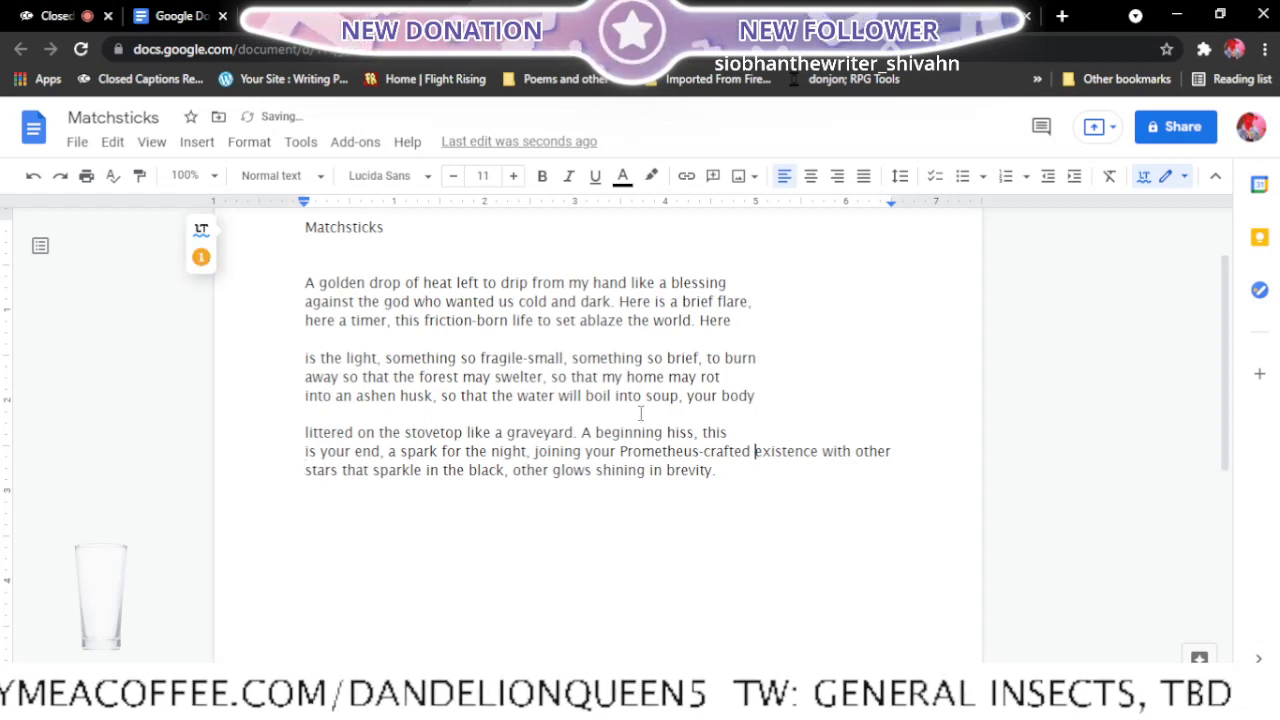
{"action": "key", "text": "Return"}
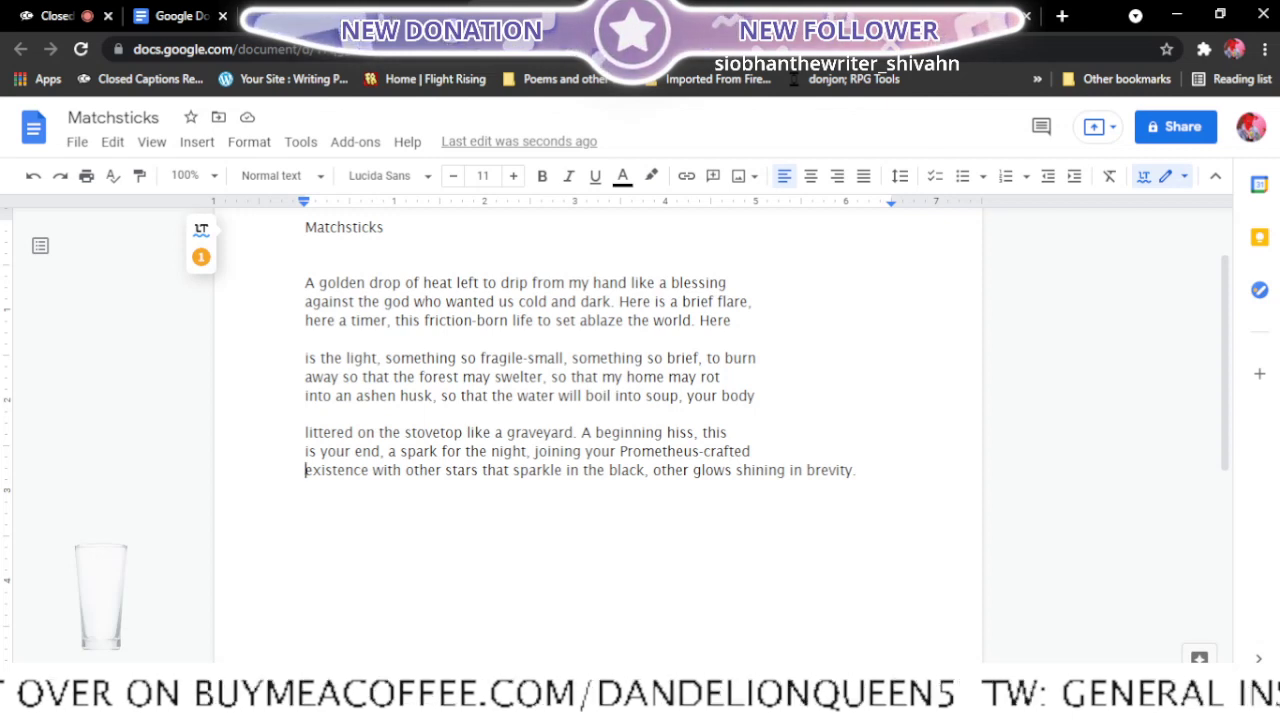
- Close the Matchsticks document and bring up Shadows of the Solar Eclipse, checking the poem list in Final edits
{"action": "left_click", "coordinate": [452, 16]}
{"action": "left_click", "coordinate": [432, 16]}
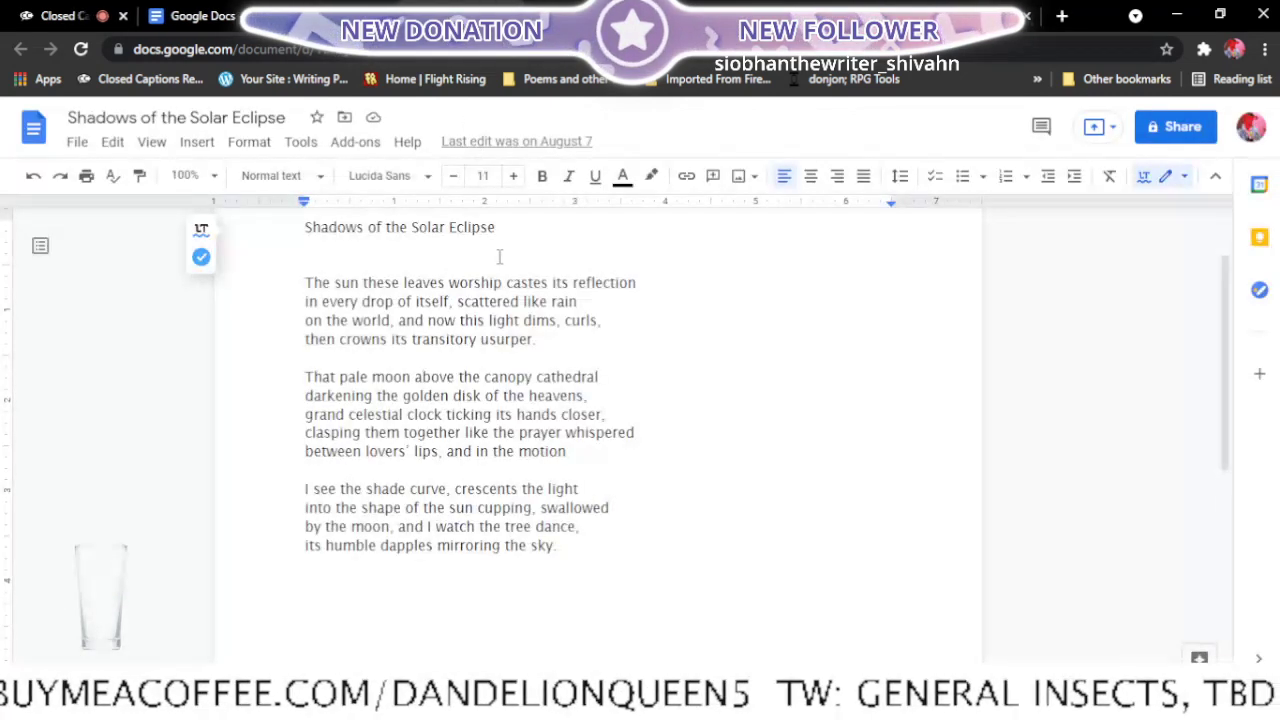
{"action": "left_click", "coordinate": [335, 16]}
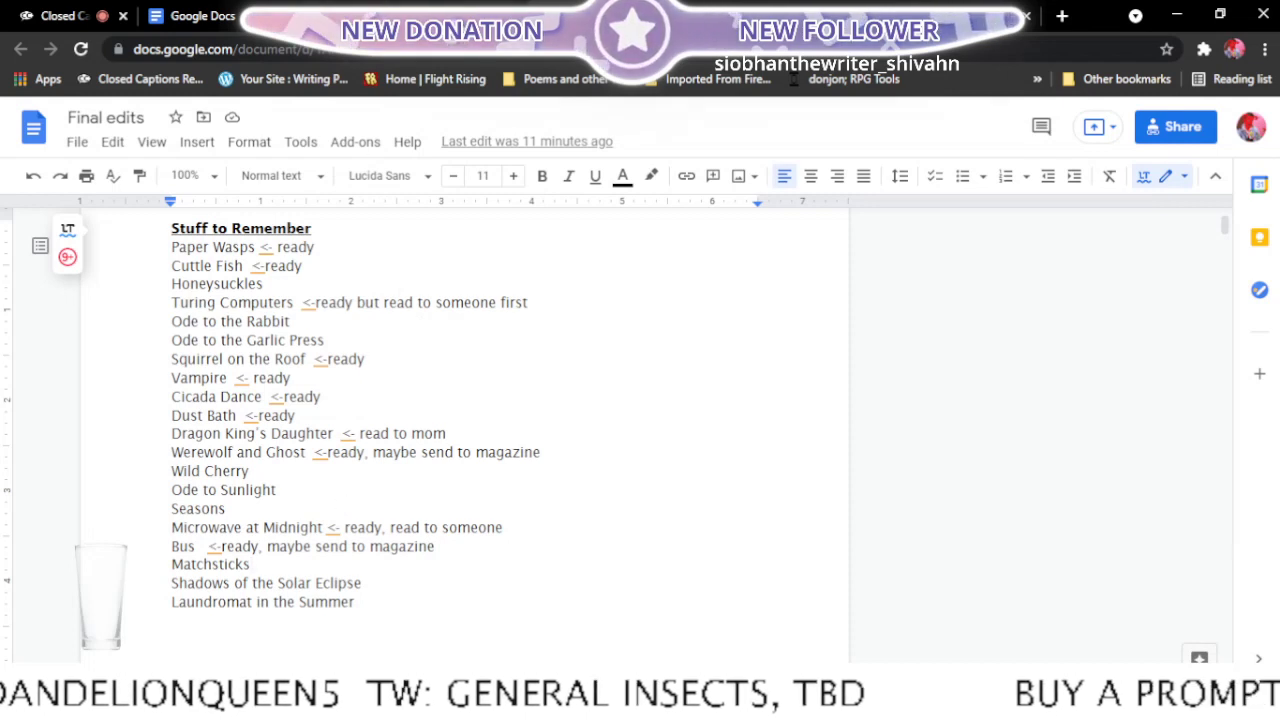
{"action": "left_click", "coordinate": [432, 16]}
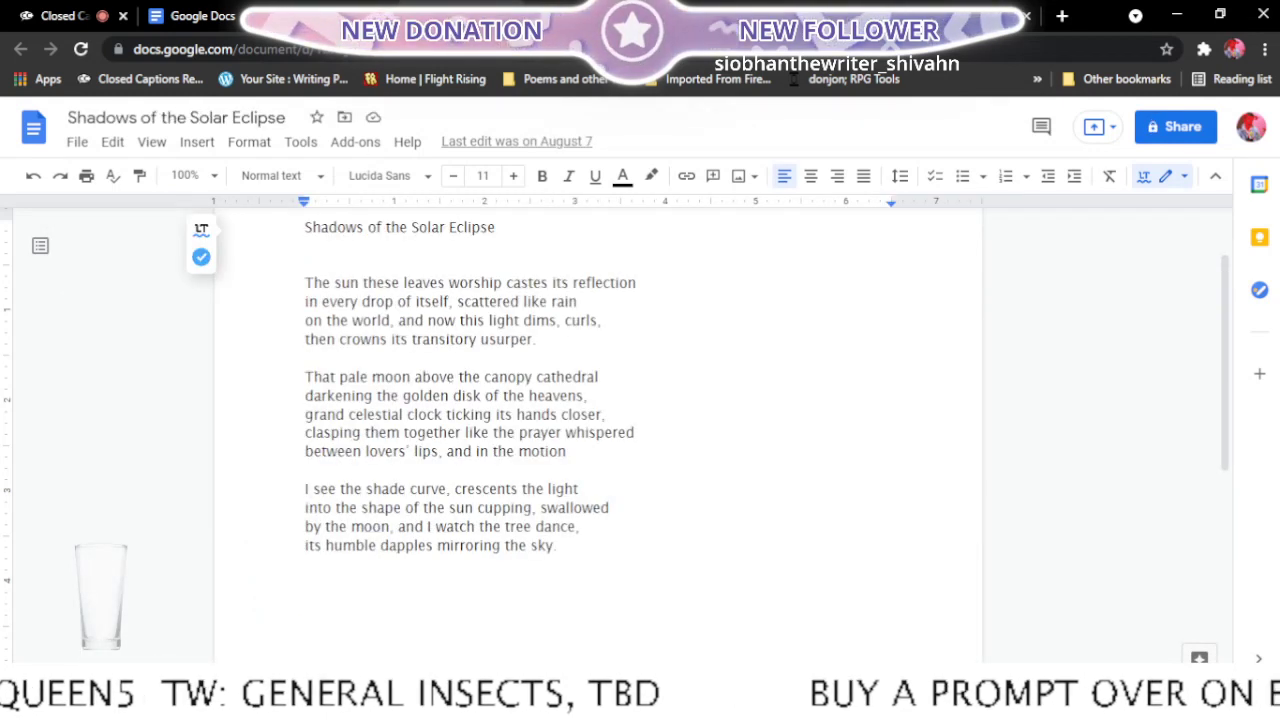
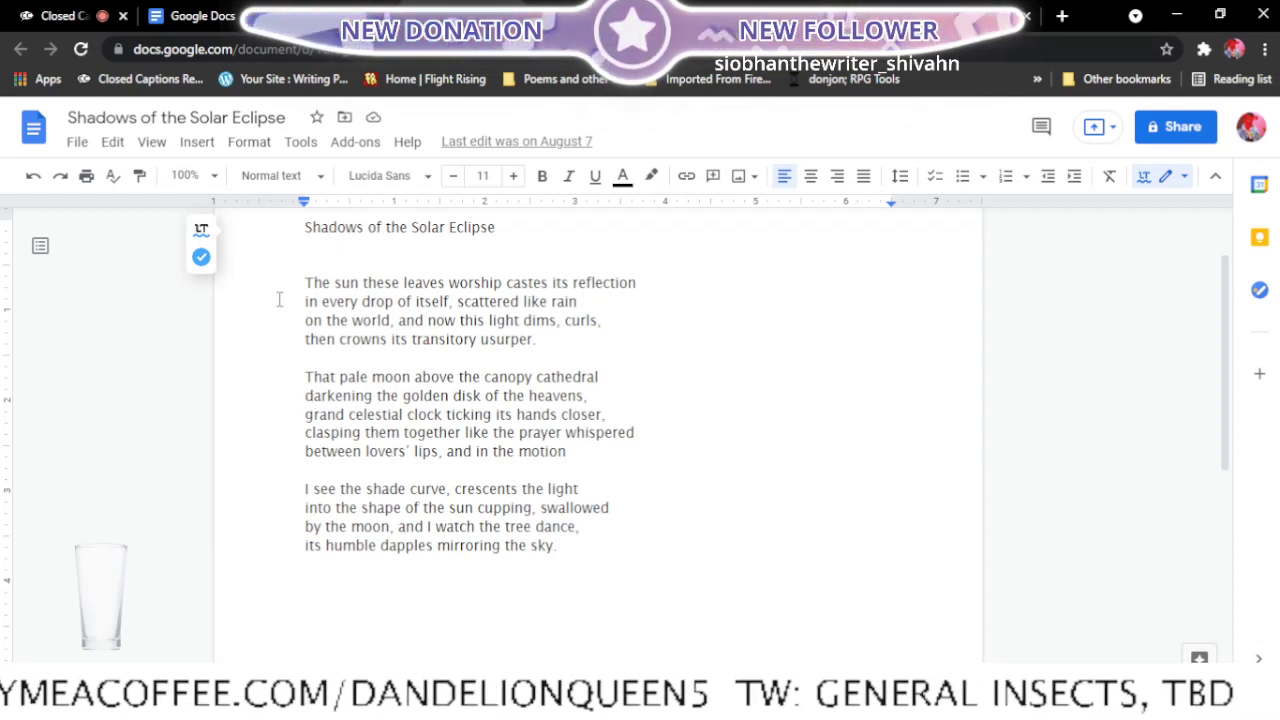
- Try breaking the first line after "castes" and joining "its reflection" with "in every drop of itself" on the second line
{"action": "left_click", "coordinate": [552, 284]}
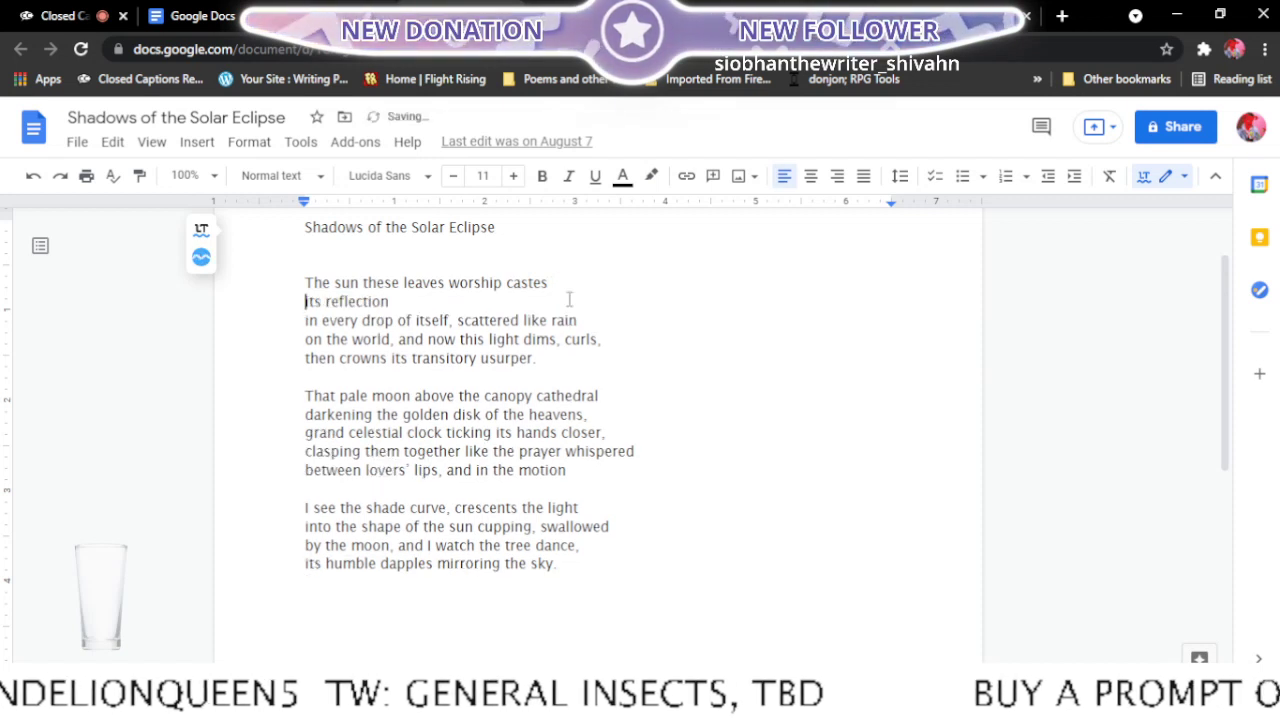
{"action": "key", "text": "Return"}
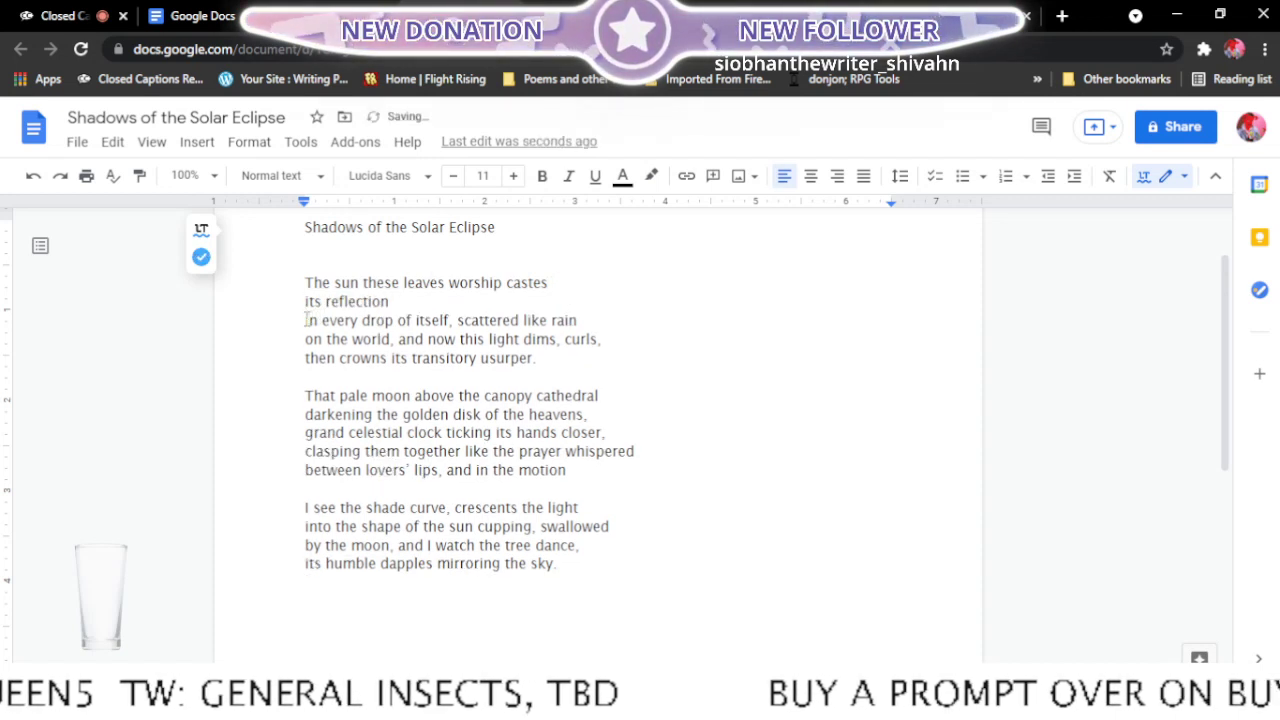
{"action": "left_click", "coordinate": [305, 320]}
{"action": "key", "text": "BackSpace"}
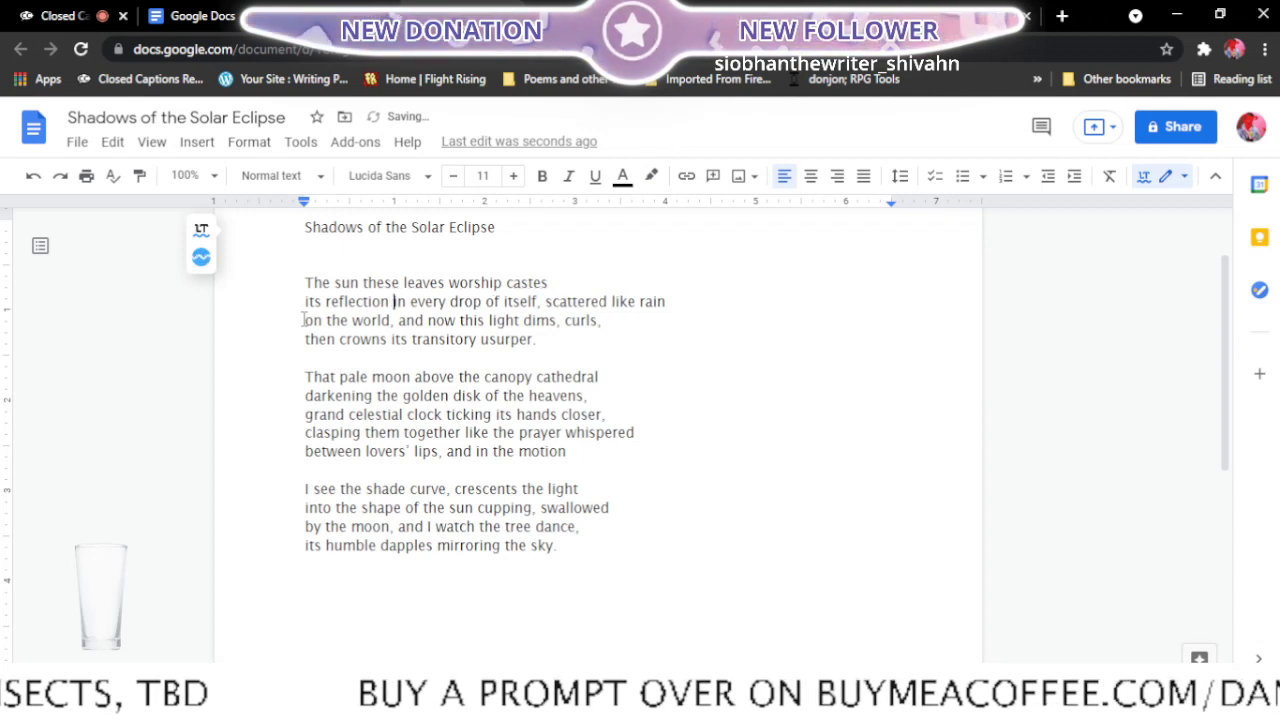
- Rejoin "its reflection" to the first line and put the line break back before "in every drop"
{"action": "left_click", "coordinate": [297, 301]}
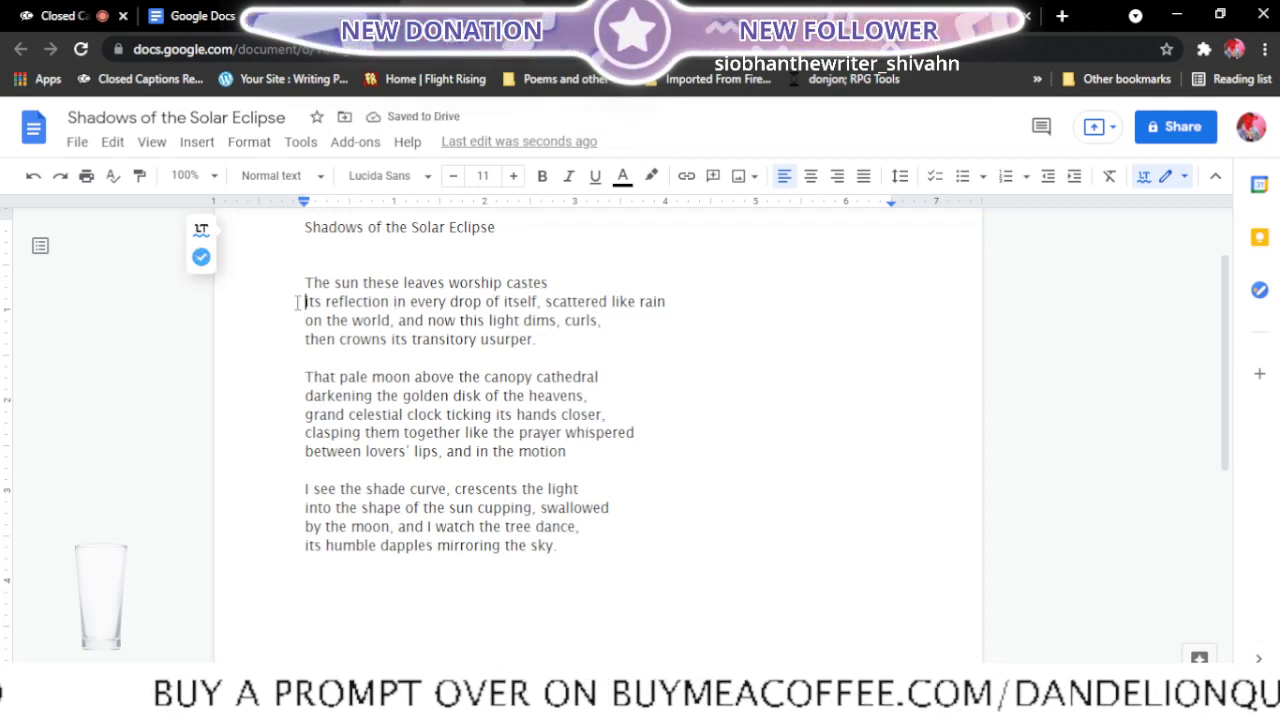
{"action": "key", "text": "BackSpace"}
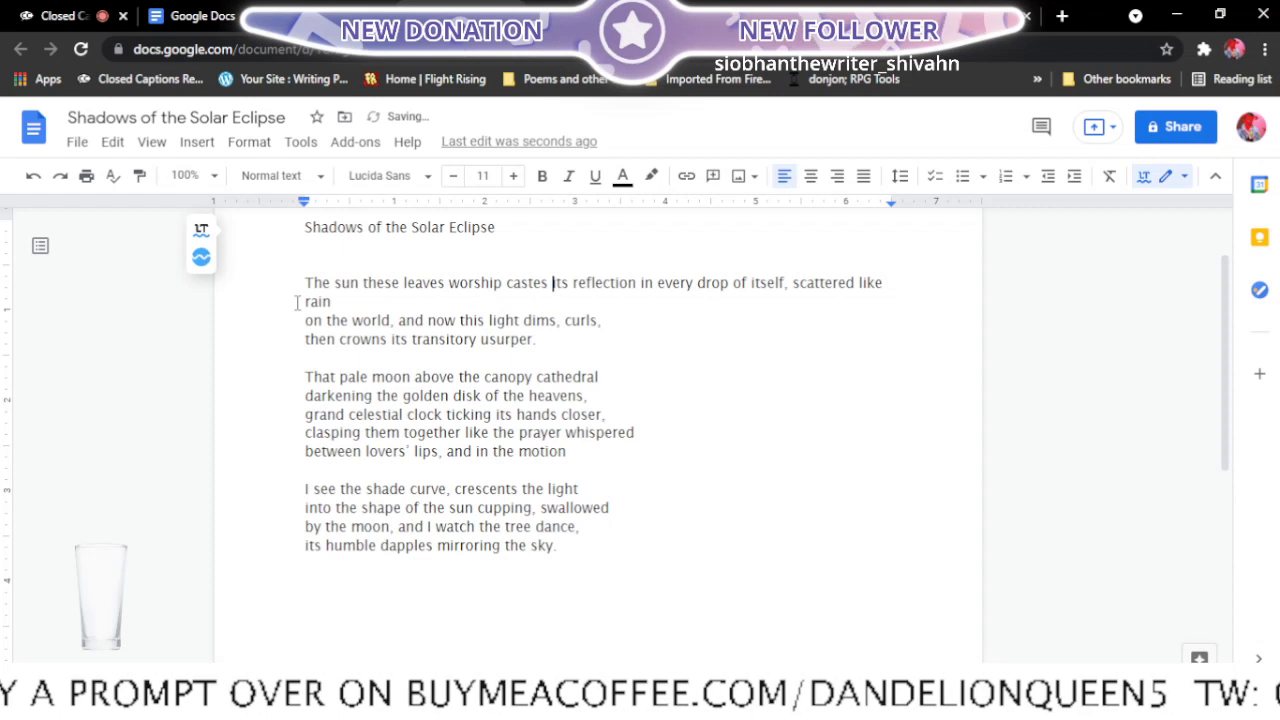
{"action": "left_click", "coordinate": [641, 282]}
{"action": "key", "text": "Return"}
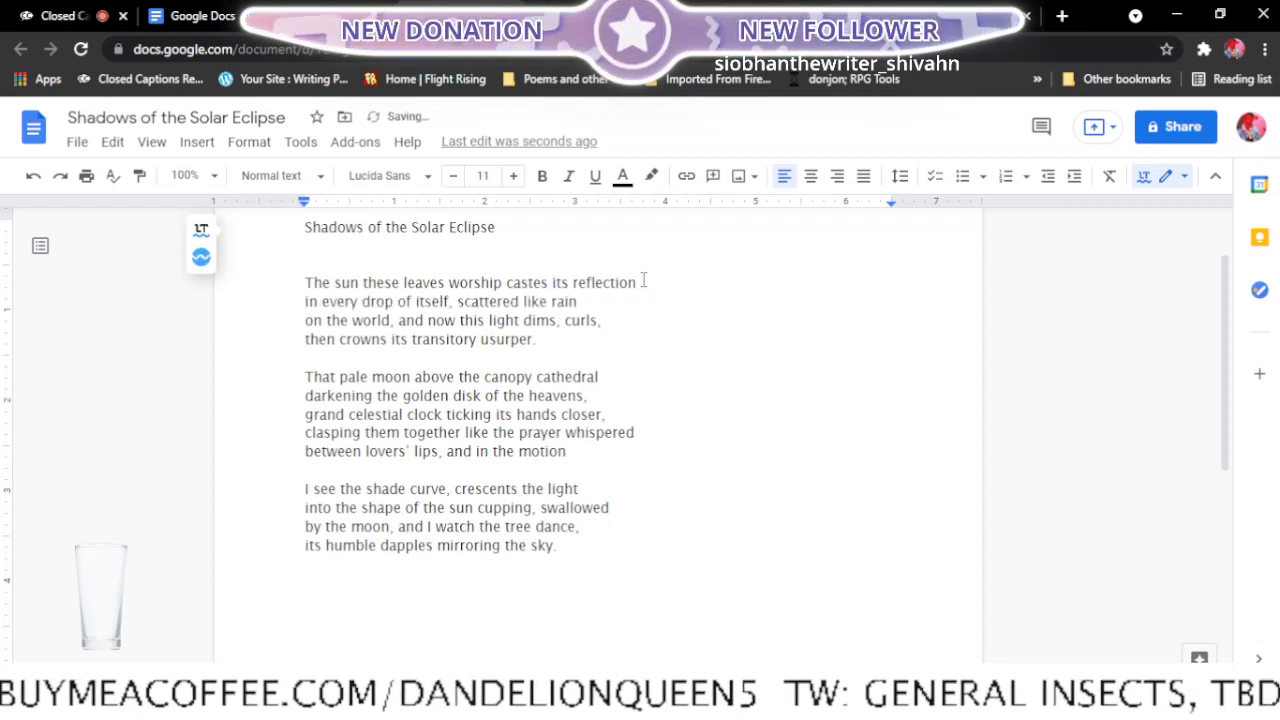
- In the first stanza, end the second line with "on the world," and join "then crowns its transitory usurper." to the third line
{"action": "left_click", "coordinate": [303, 320]}
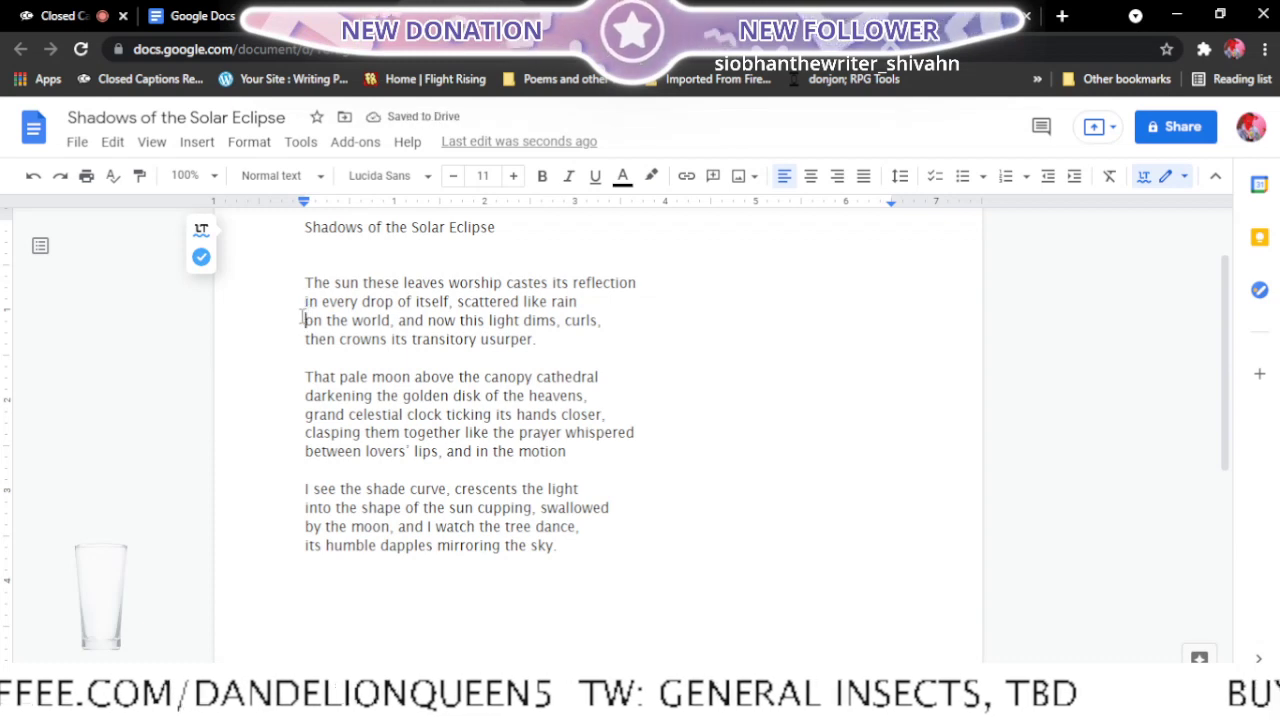
{"action": "key", "text": "BackSpace"}
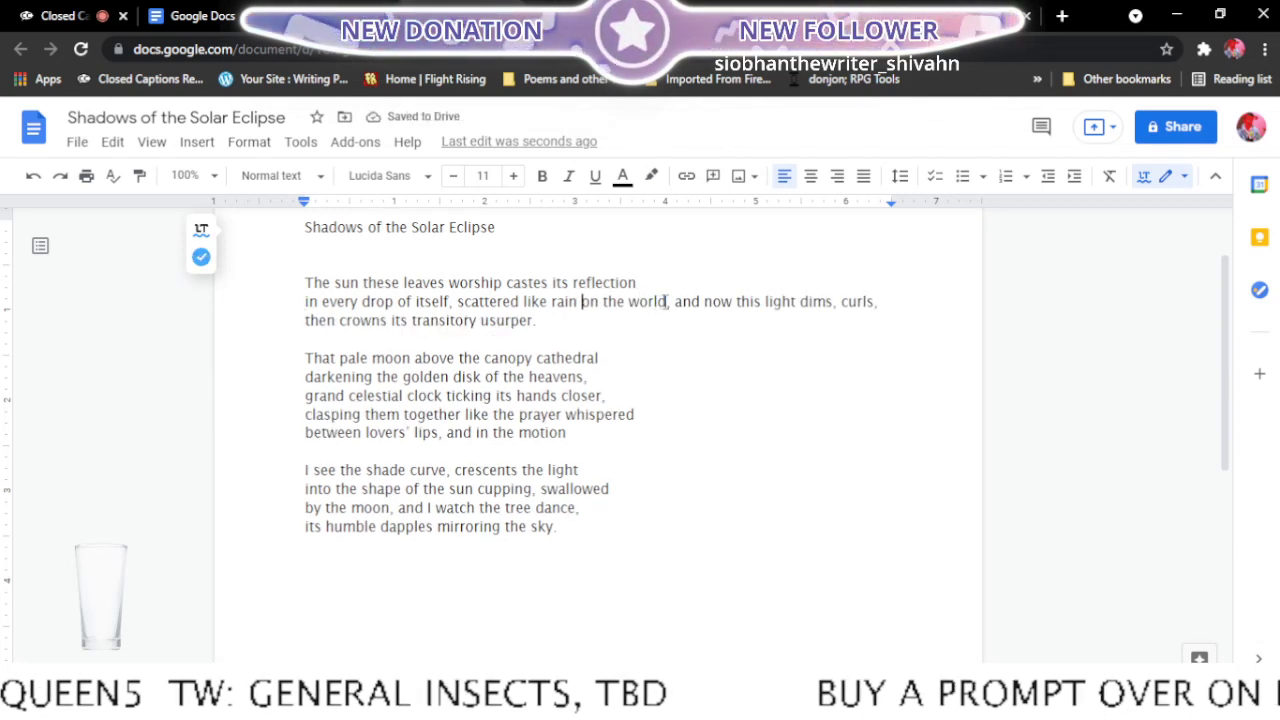
{"action": "left_click", "coordinate": [675, 301]}
{"action": "key", "text": "Return"}
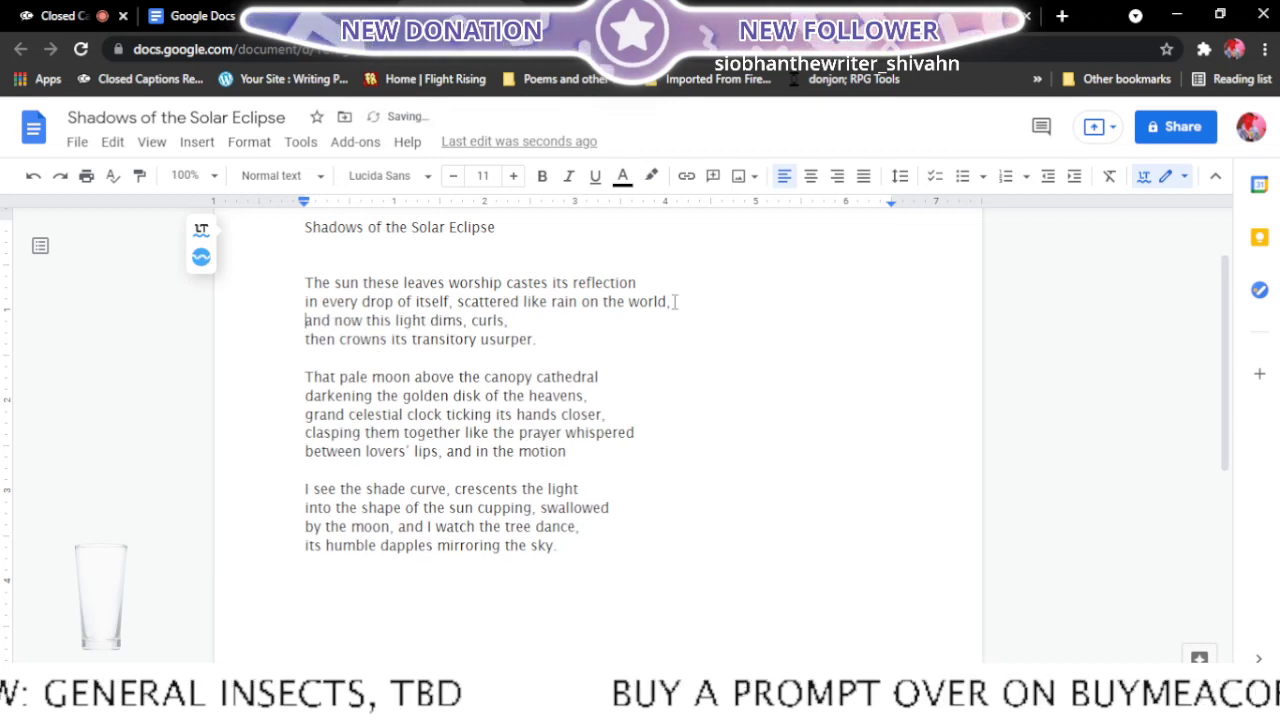
{"action": "left_click", "coordinate": [305, 340]}
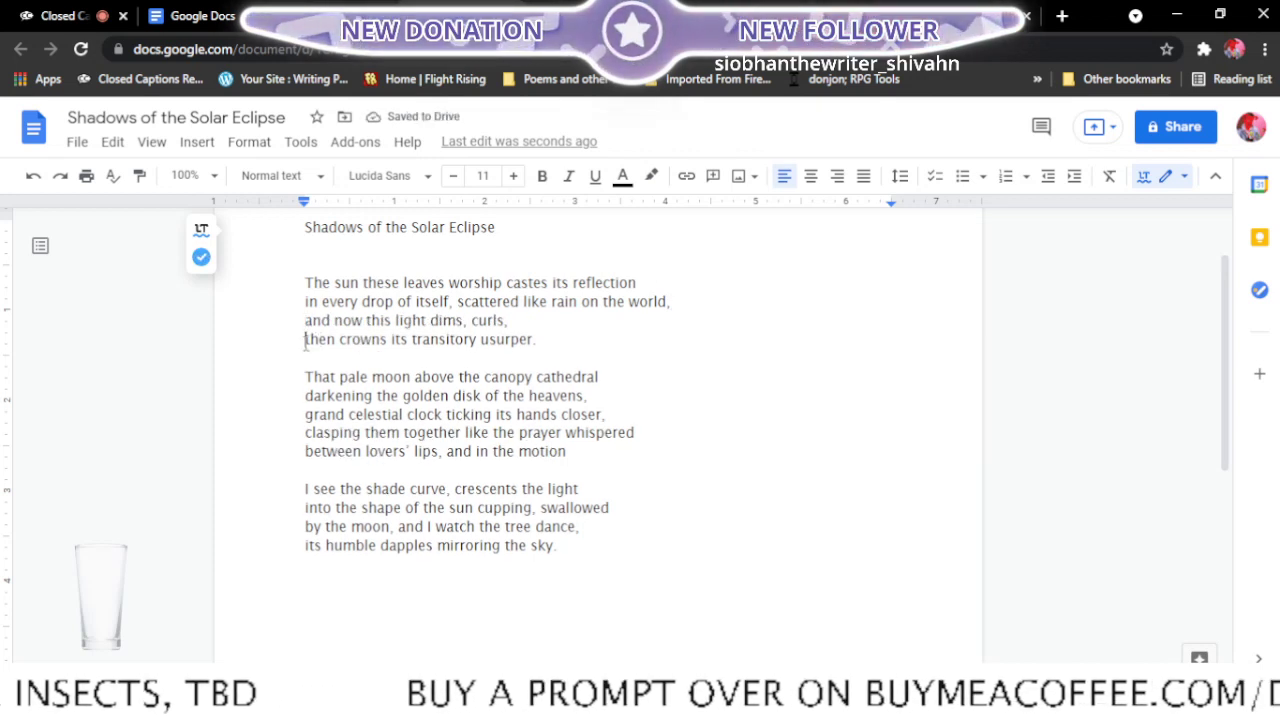
{"action": "key", "text": "BackSpace"}
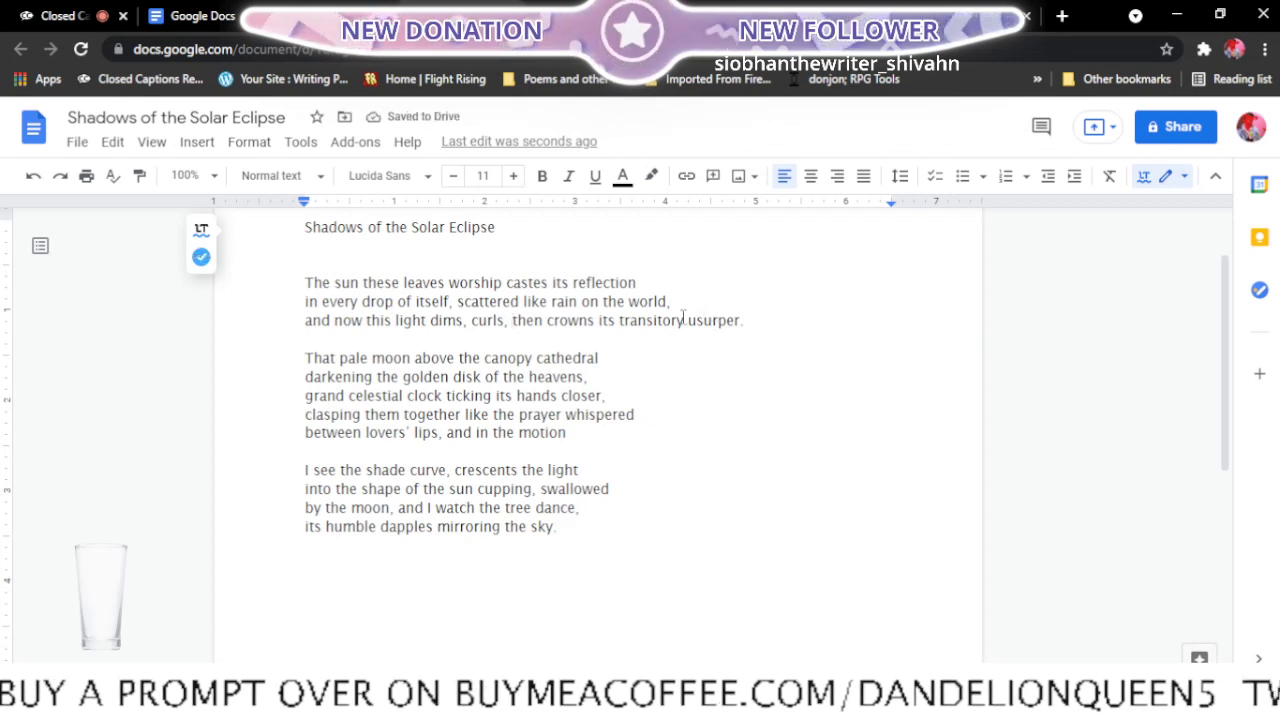
- Try breaking the third line after "crowns" and moving "its reflection" down to the start of the second line
{"action": "left_click", "coordinate": [600, 320]}
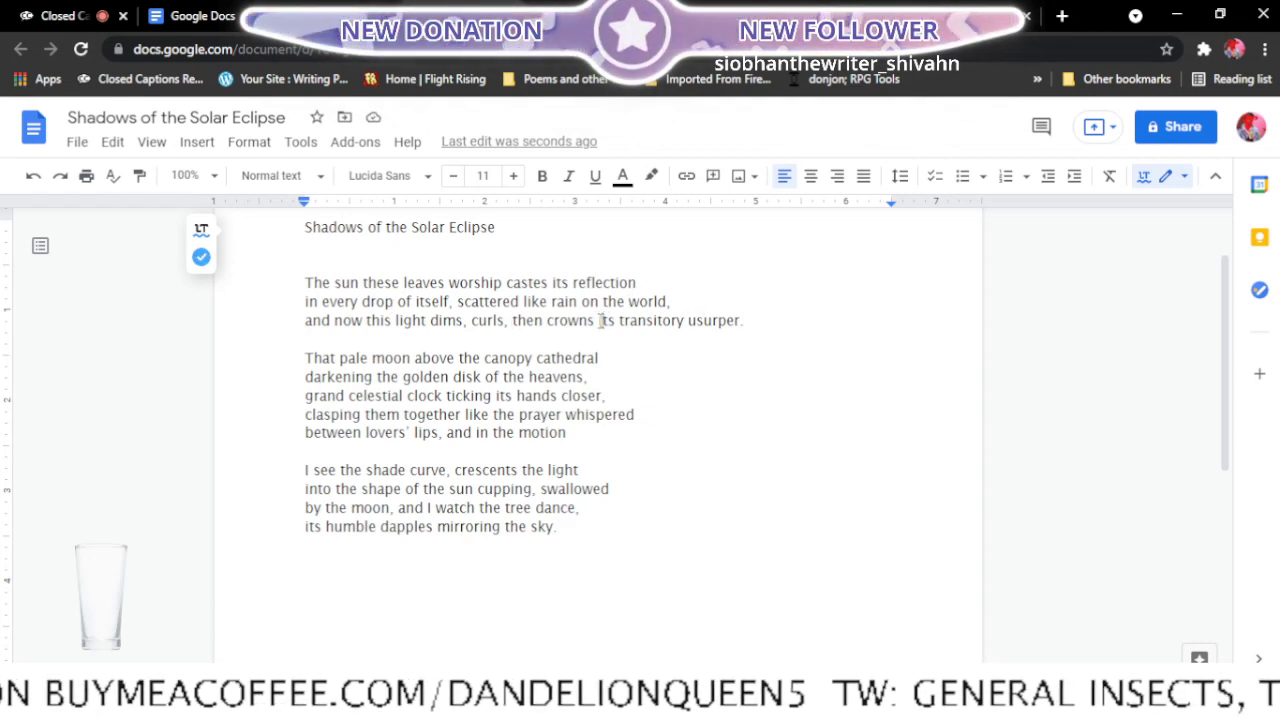
{"action": "key", "text": "Return"}
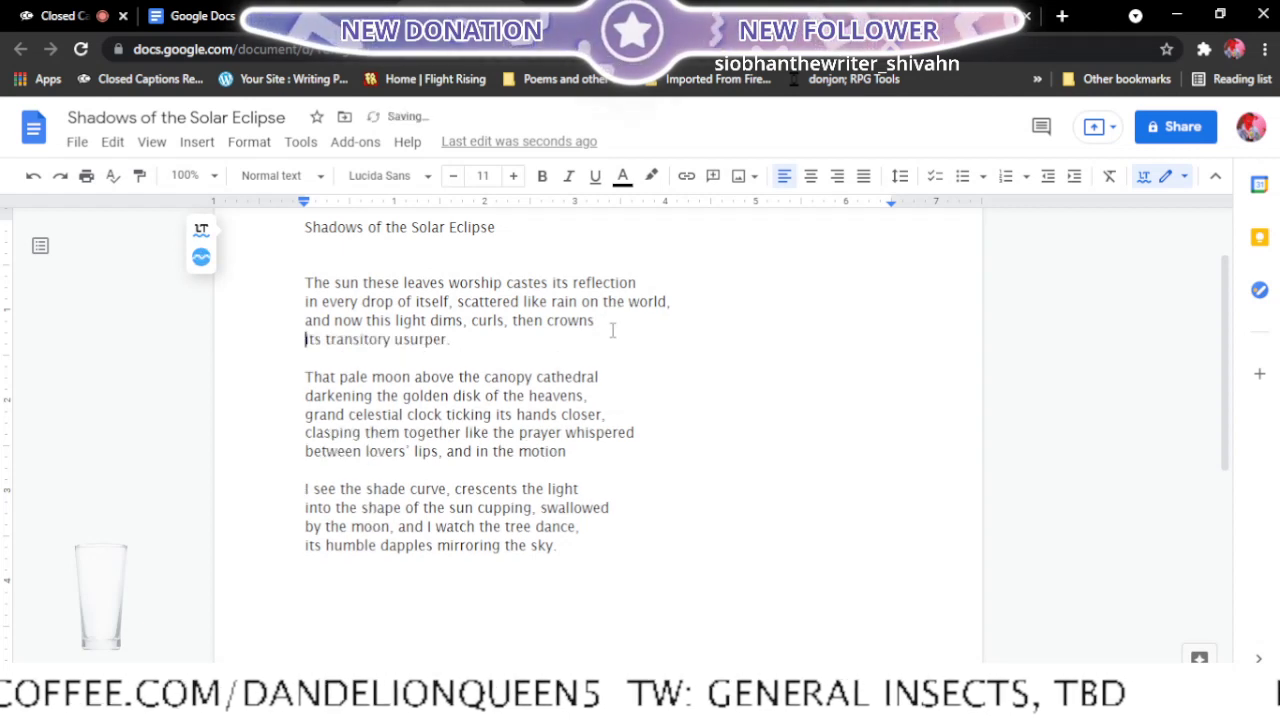
{"action": "left_click", "coordinate": [553, 283]}
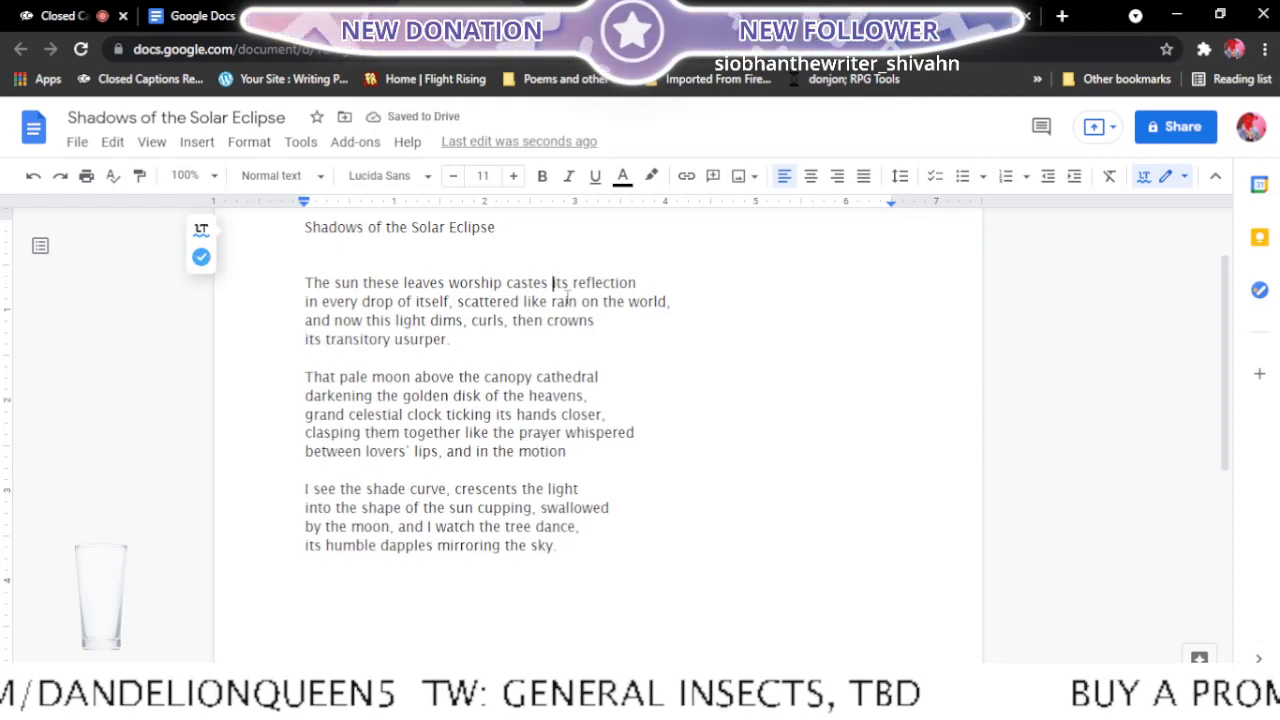
{"action": "key", "text": "Return"}
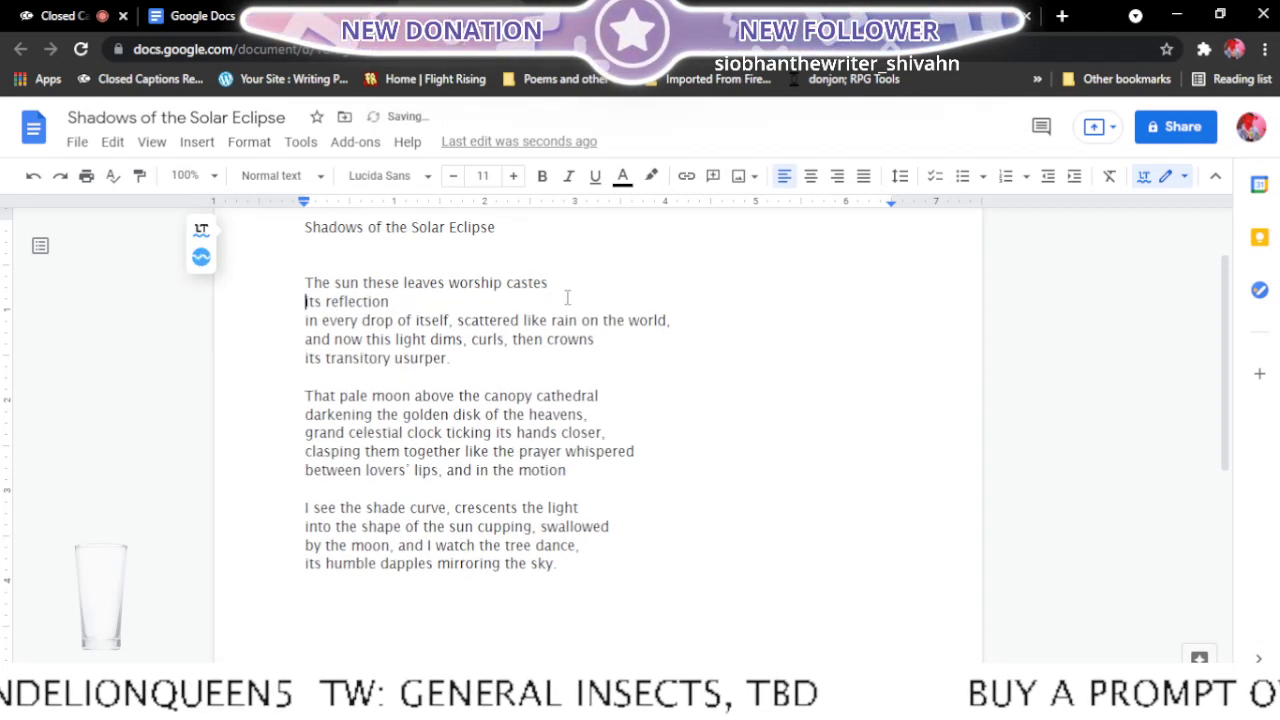
{"action": "left_click", "coordinate": [302, 320]}
{"action": "key", "text": "BackSpace"}
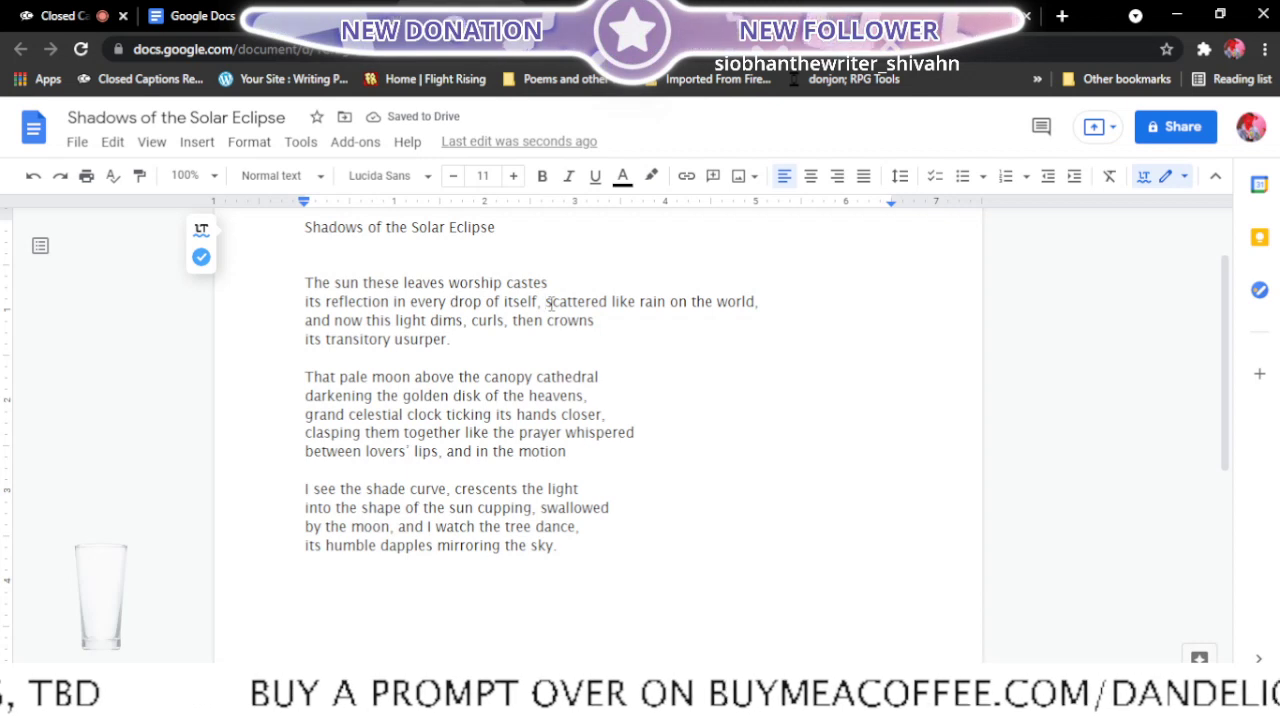
- Try rebreaking the first stanza after "itself," and "and now", with "this light dims, curls, then crowns its transitory usurper." as its last line
{"action": "left_click", "coordinate": [548, 302]}
{"action": "key", "text": "Return"}
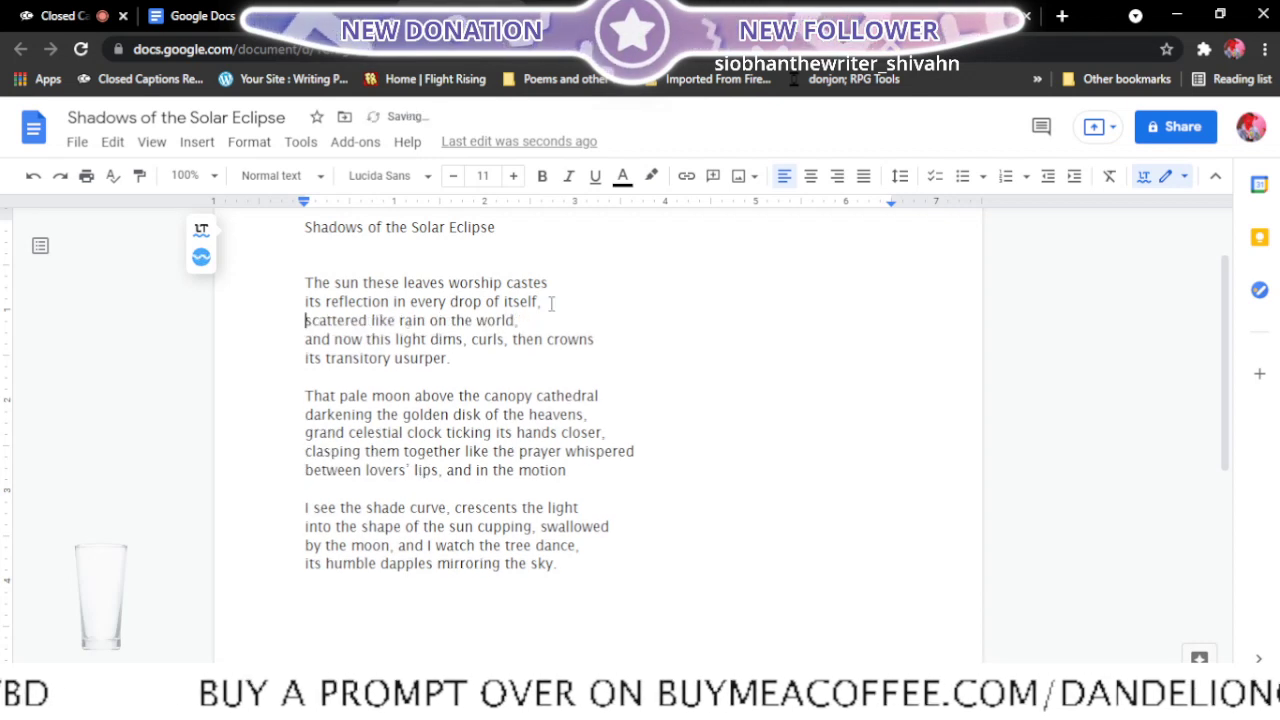
{"action": "left_click", "coordinate": [306, 340]}
{"action": "key", "text": "BackSpace"}
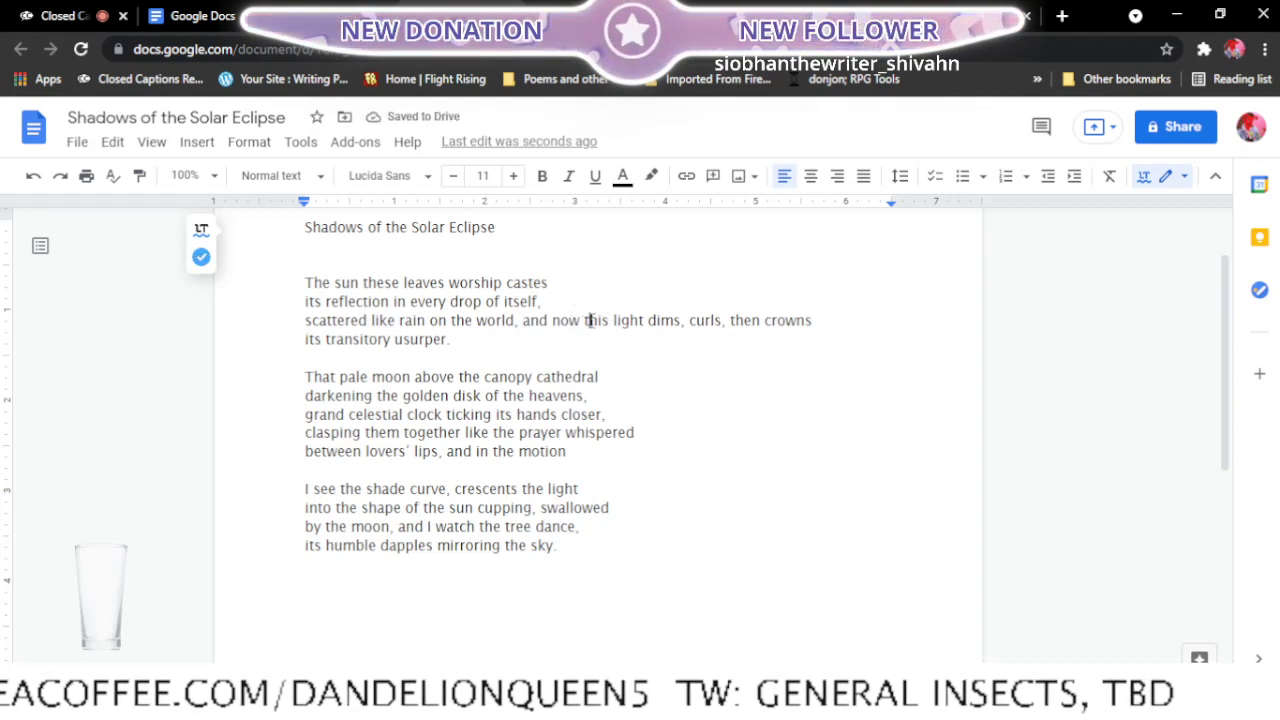
{"action": "key", "text": "Return"}
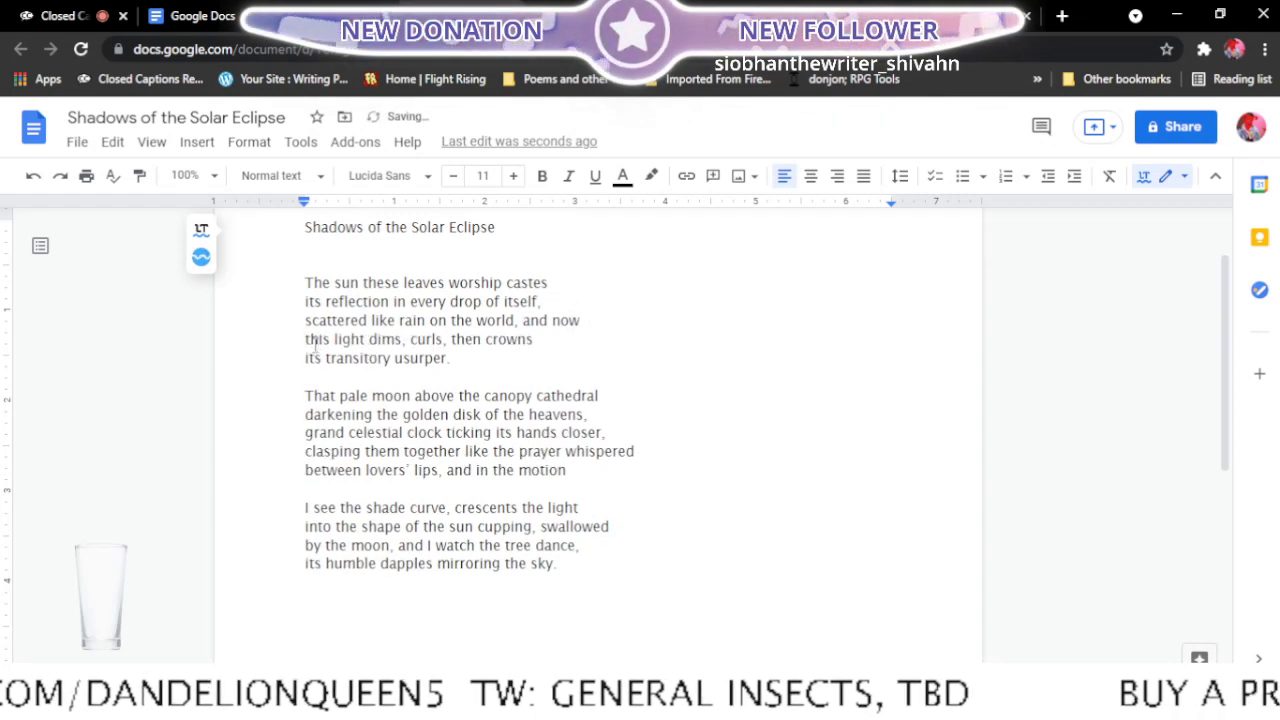
{"action": "left_click", "coordinate": [297, 358]}
{"action": "key", "text": "BackSpace"}
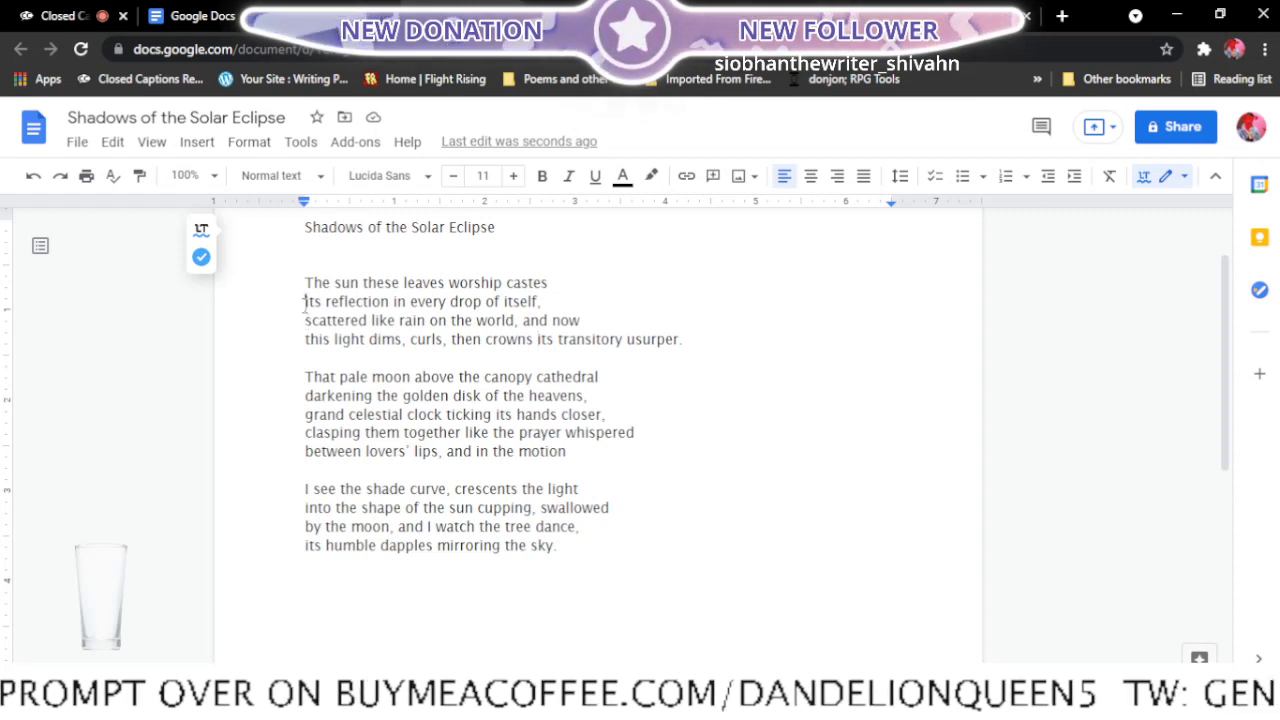
- Move "its reflection" back onto the first line and join "in every drop of itself," with "scattered like rain" on the second line
{"action": "key", "text": "BackSpace"}
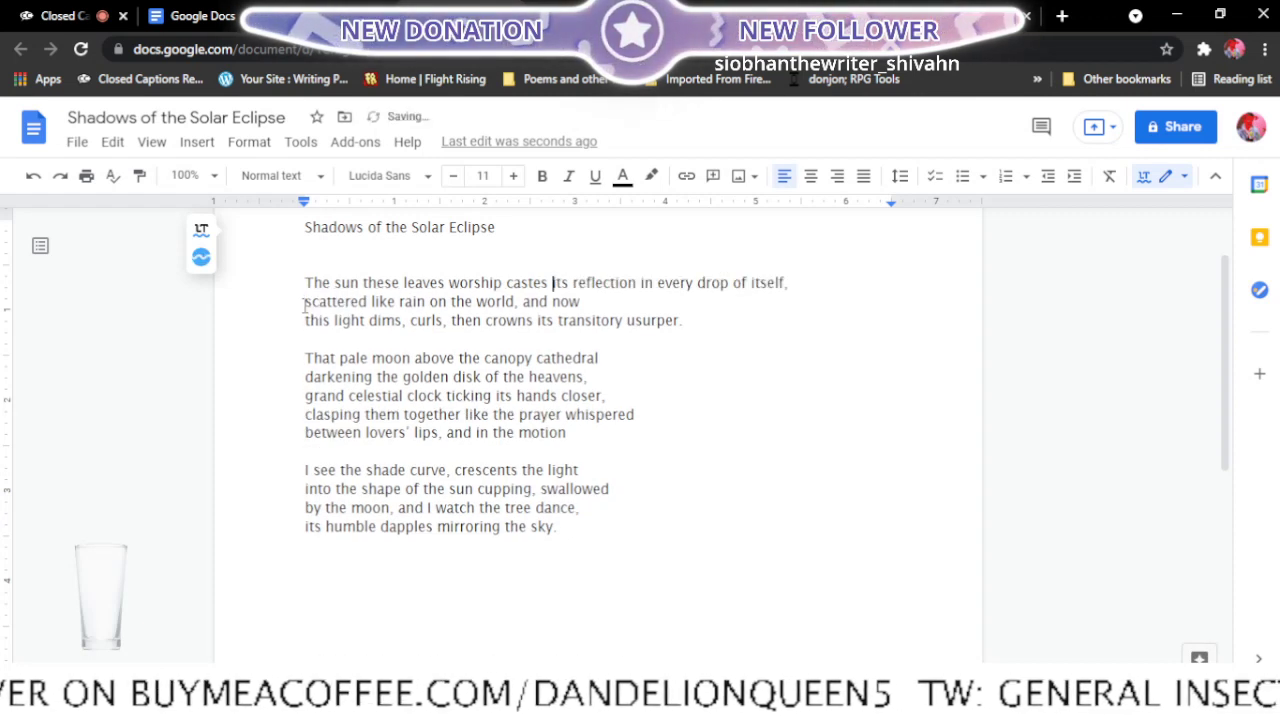
{"action": "left_click", "coordinate": [641, 282]}
{"action": "key", "text": "Return"}
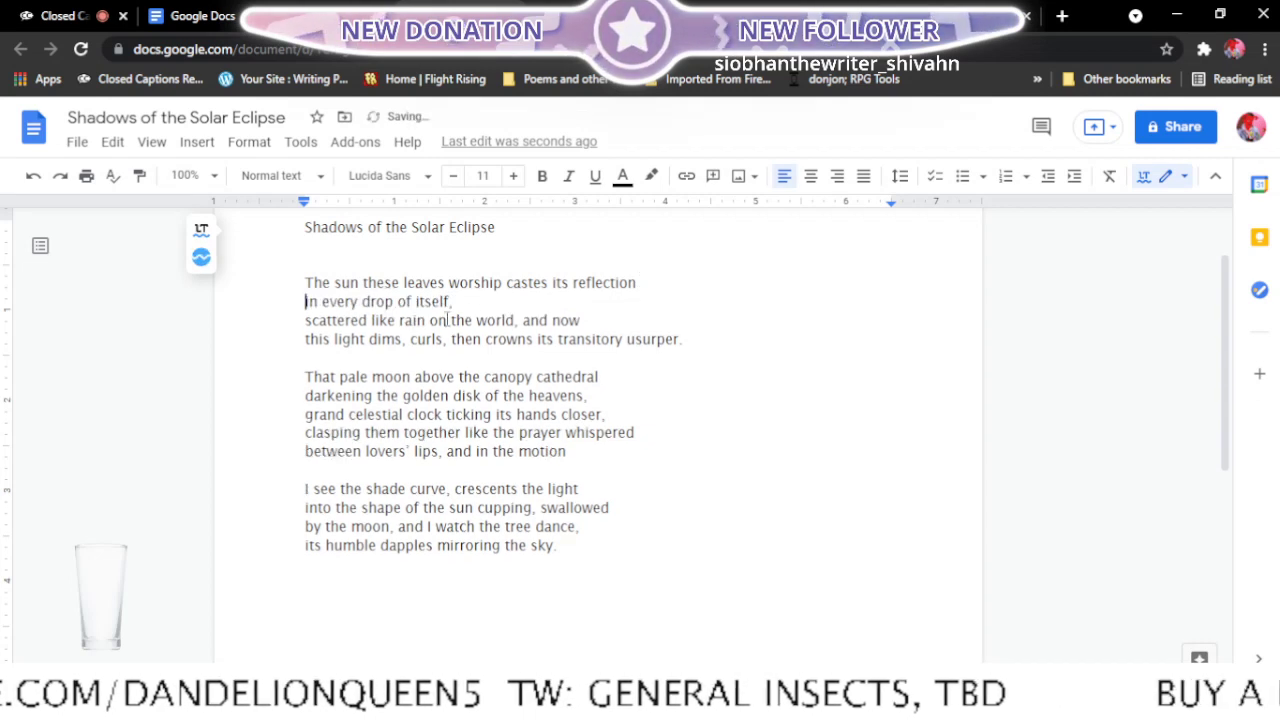
{"action": "left_click", "coordinate": [303, 322]}
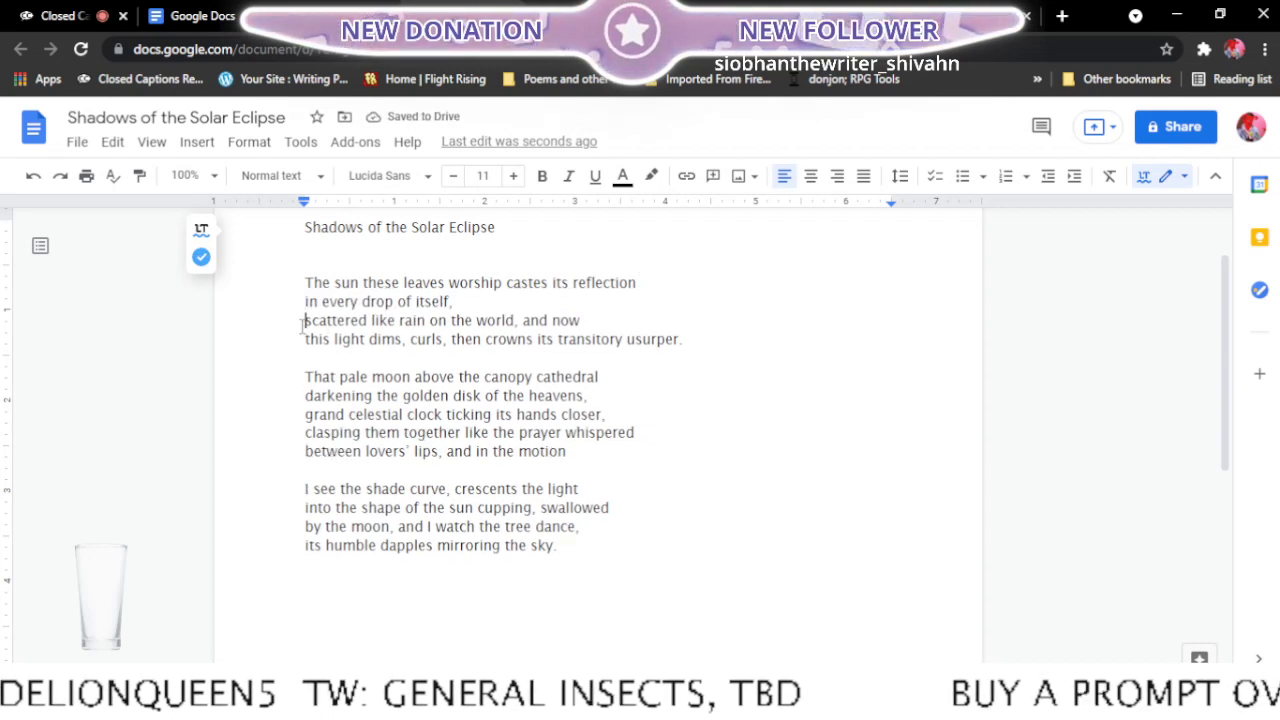
{"action": "key", "text": "BackSpace"}
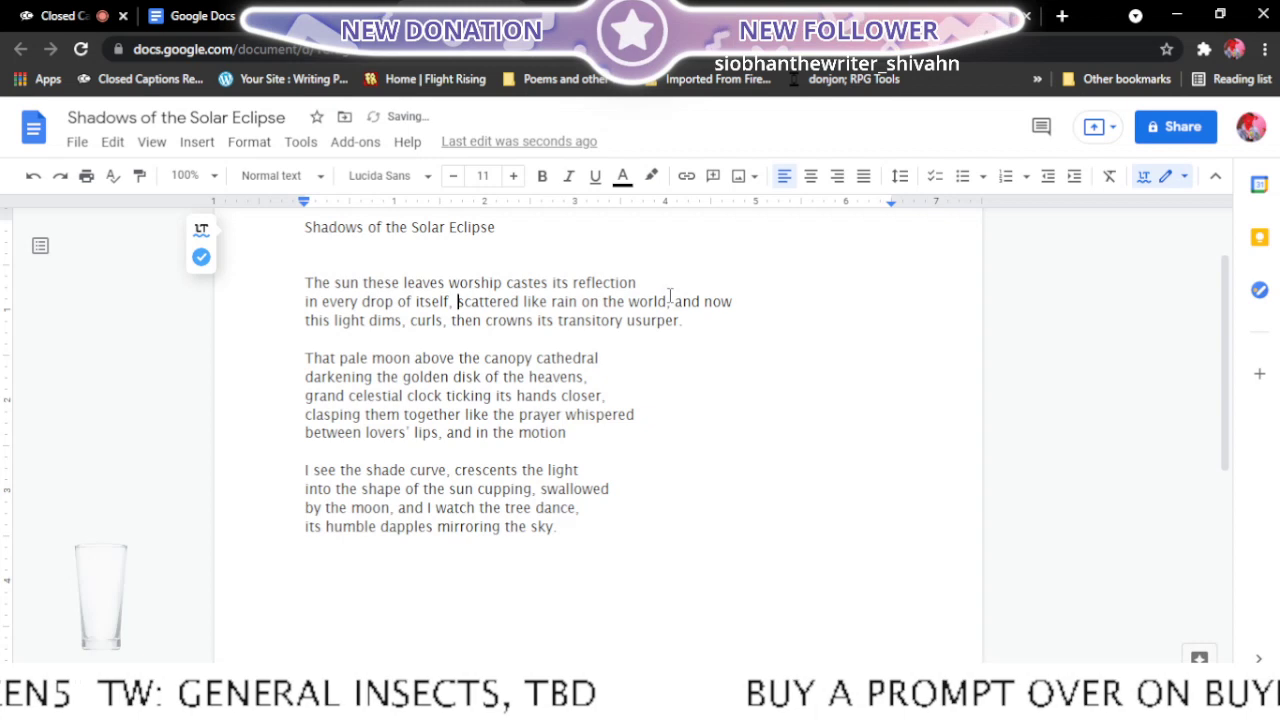
- Move "and now" down from the second line to the start of the line "this light dims, curls"
{"action": "left_click", "coordinate": [677, 301]}
{"action": "key", "text": "Return"}
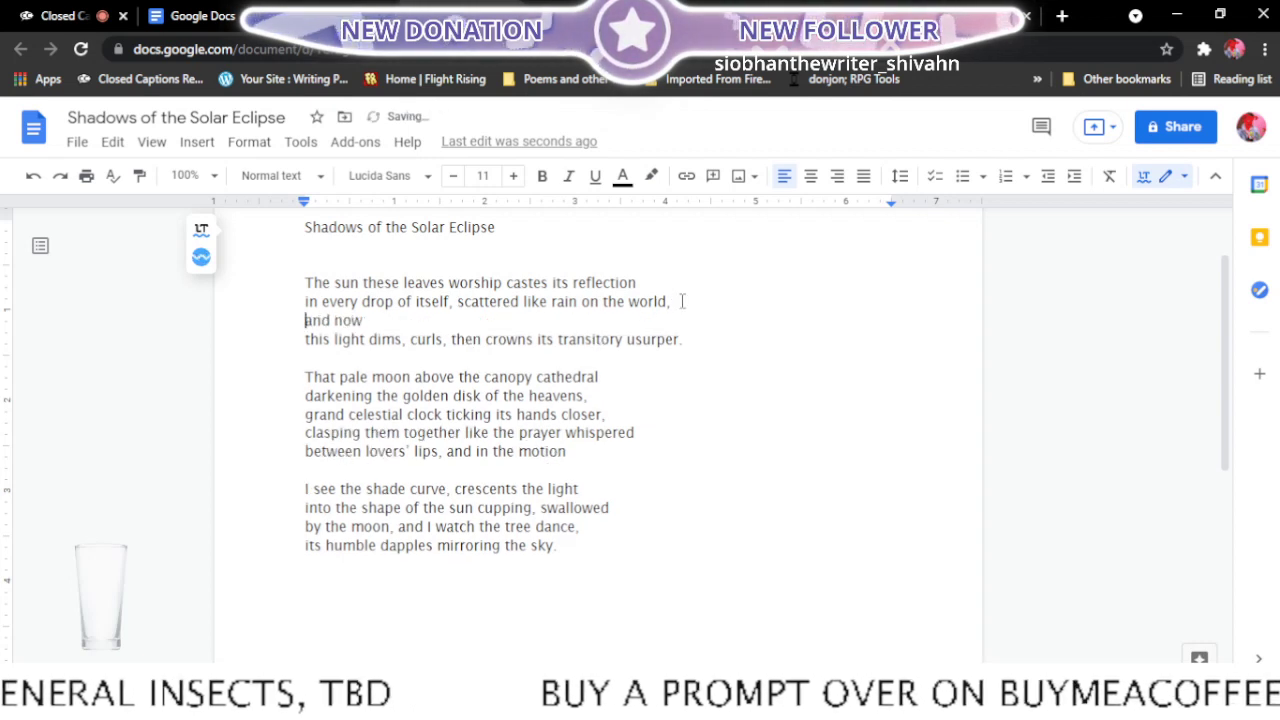
{"action": "left_click", "coordinate": [292, 341]}
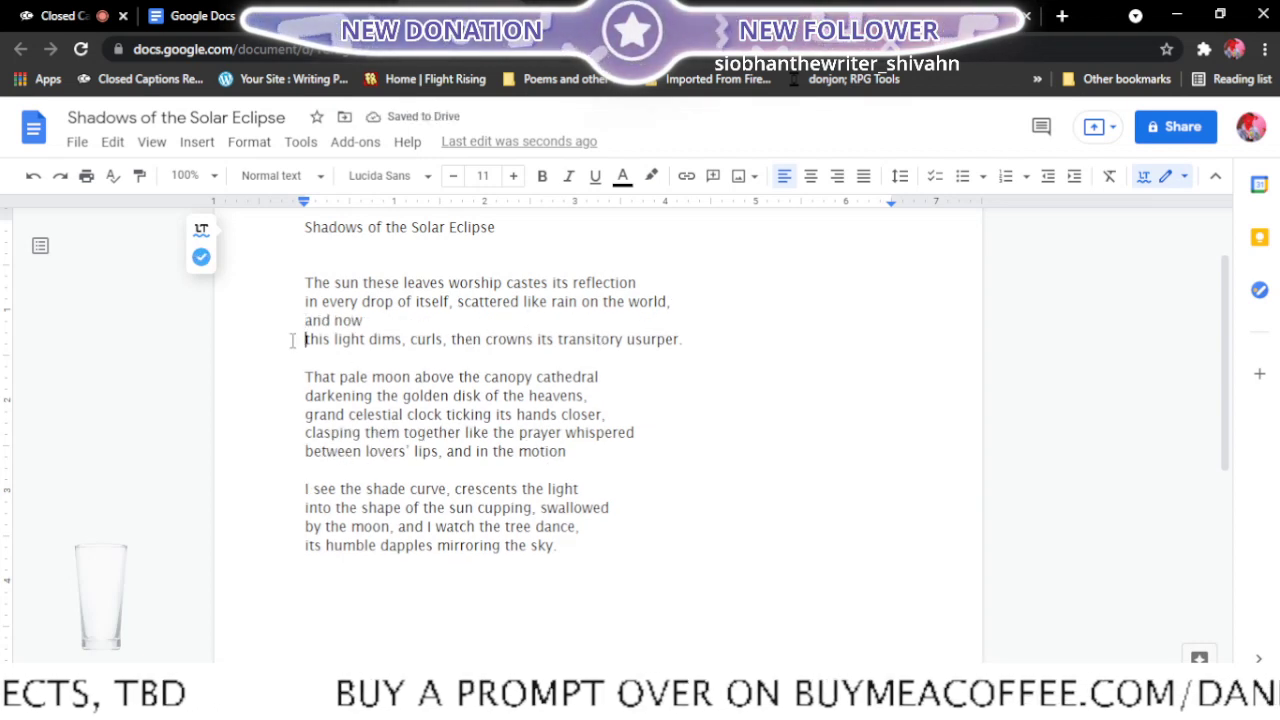
{"action": "key", "text": "BackSpace"}
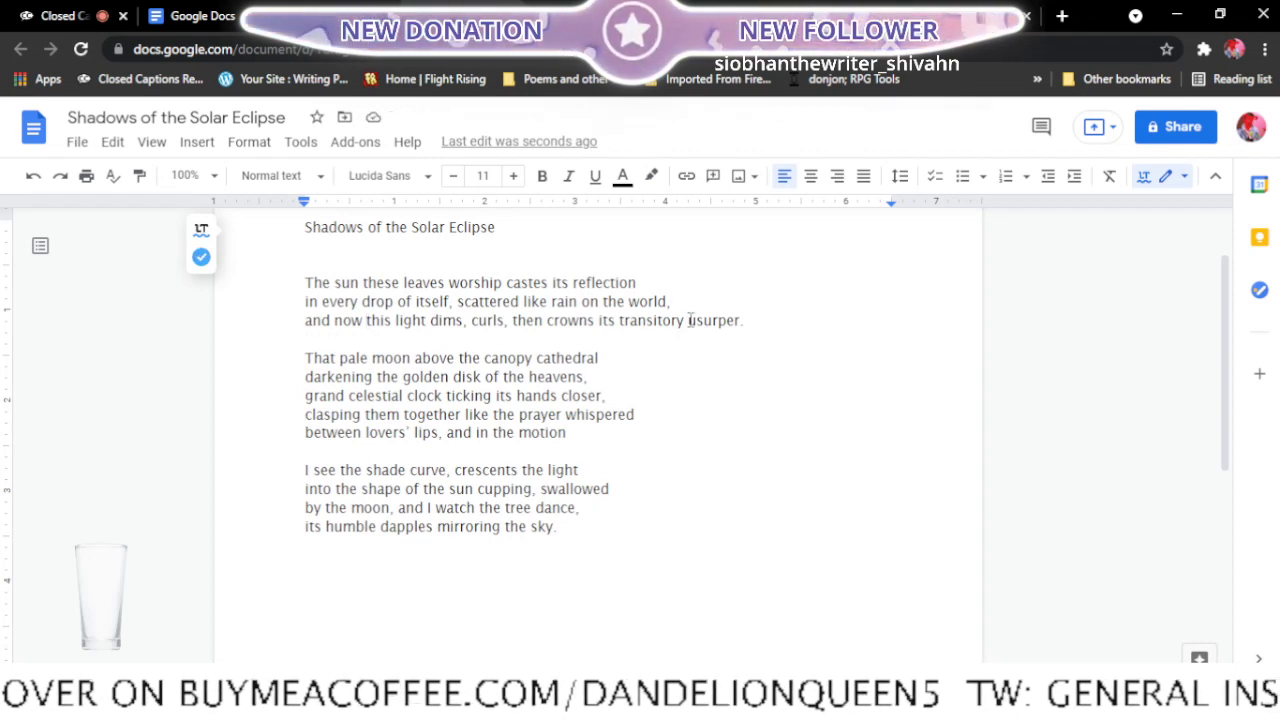
- Move "usurper." to the start of the second stanza, on the same line as "That pale moon above the canopy cathedral"
{"action": "left_click", "coordinate": [689, 320]}
{"action": "key", "text": "Return"}
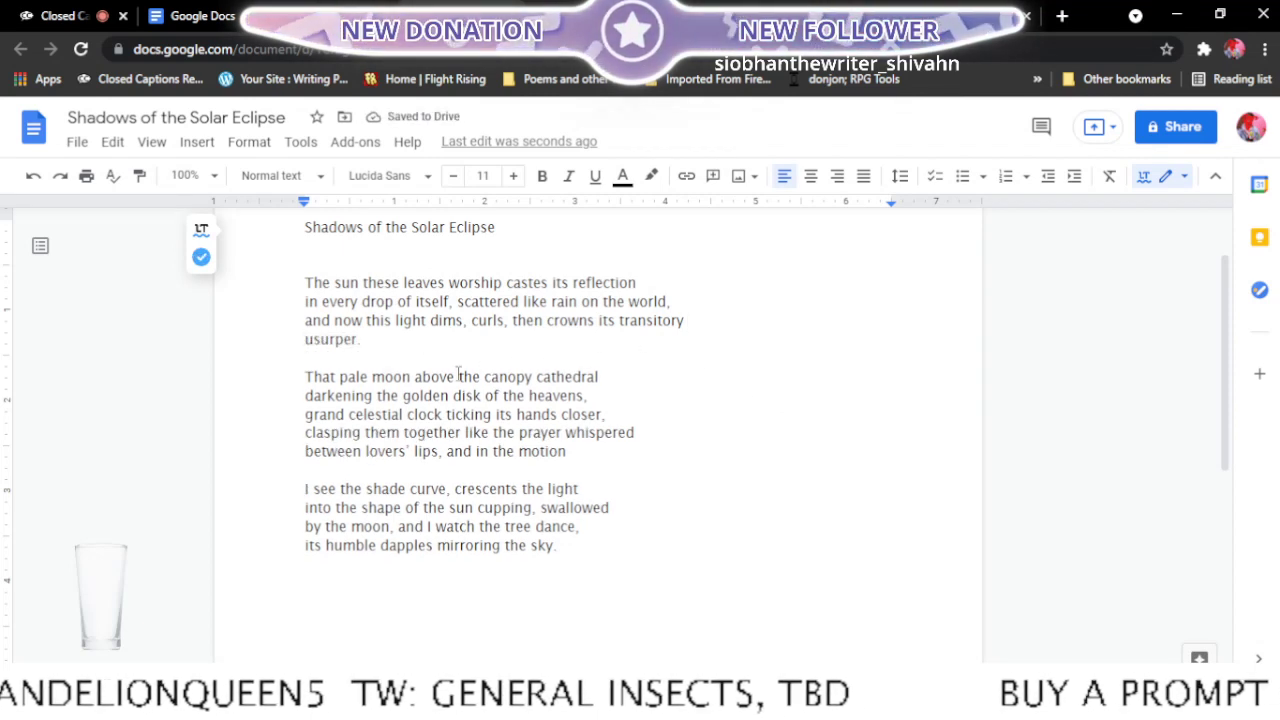
{"action": "key", "text": "Return"}
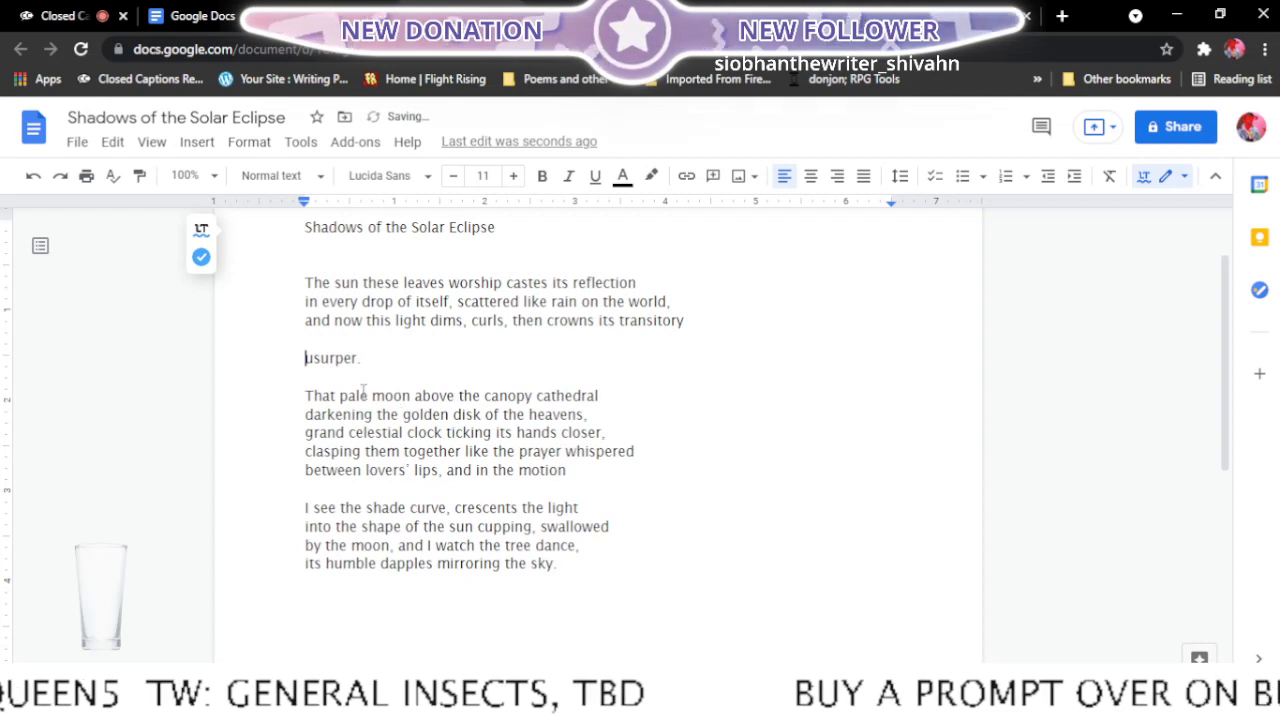
{"action": "left_click", "coordinate": [307, 394]}
{"action": "key", "text": "BackSpace"}
{"action": "key", "text": "BackSpace"}
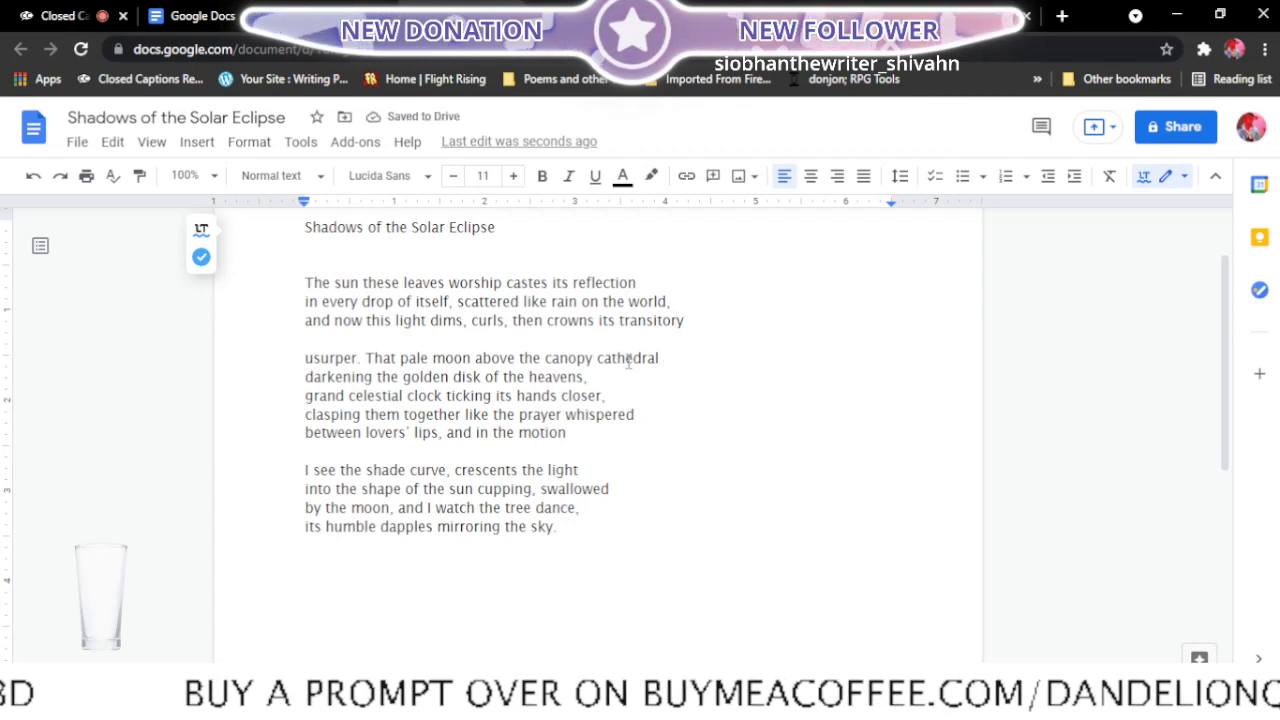
- Move "grand celestial" up to the end of the "darkening the golden disk" line, starting the following line with "clock ticking"
{"action": "left_click", "coordinate": [303, 396]}
{"action": "key", "text": "BackSpace"}
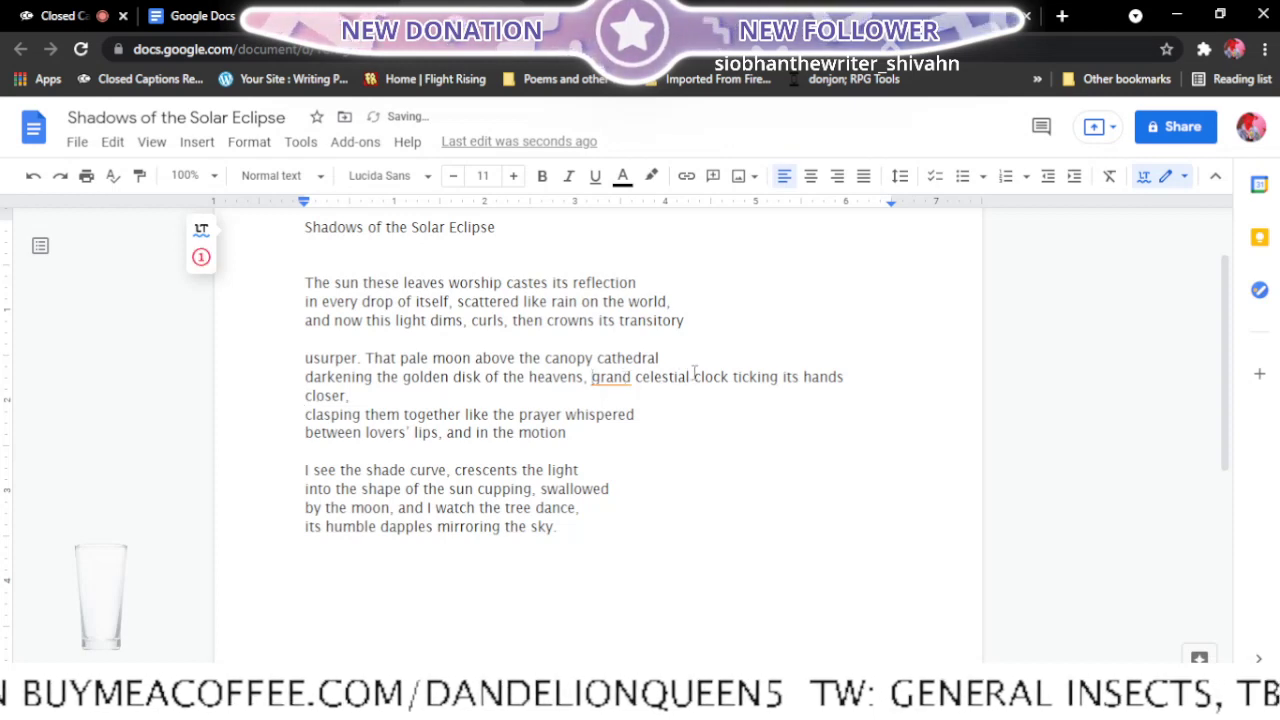
{"action": "left_click", "coordinate": [694, 376]}
{"action": "key", "text": "Return"}
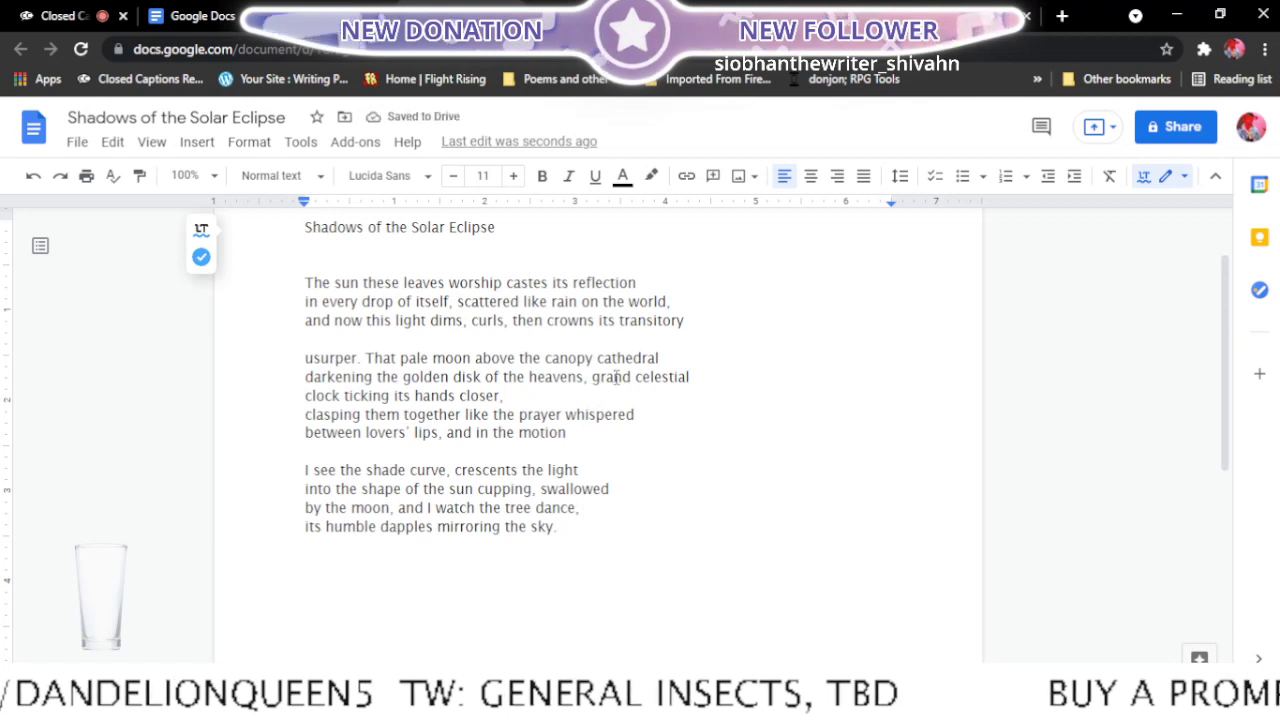
- Move "clasping them together" up to the end of the "clock ticking" line, starting the following line with "like the prayer whispered"
{"action": "left_click", "coordinate": [302, 413]}
{"action": "key", "text": "BackSpace"}
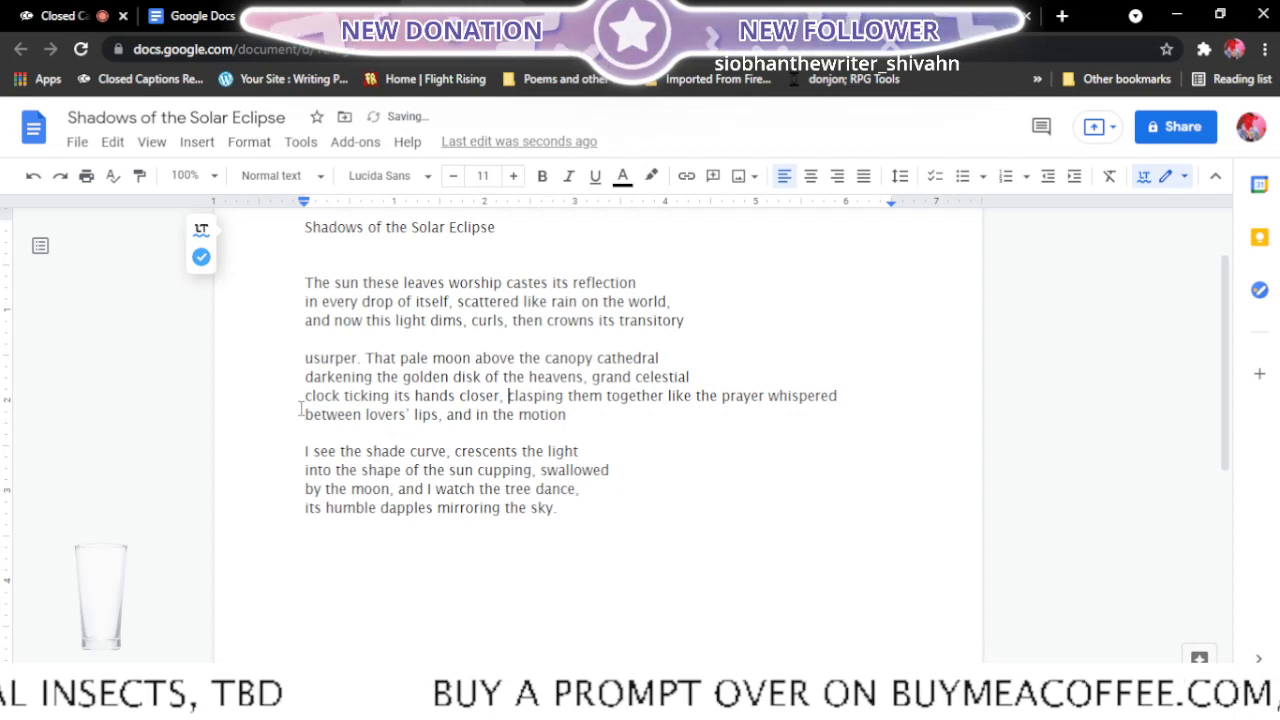
{"action": "left_click", "coordinate": [668, 396]}
{"action": "key", "text": "Return"}
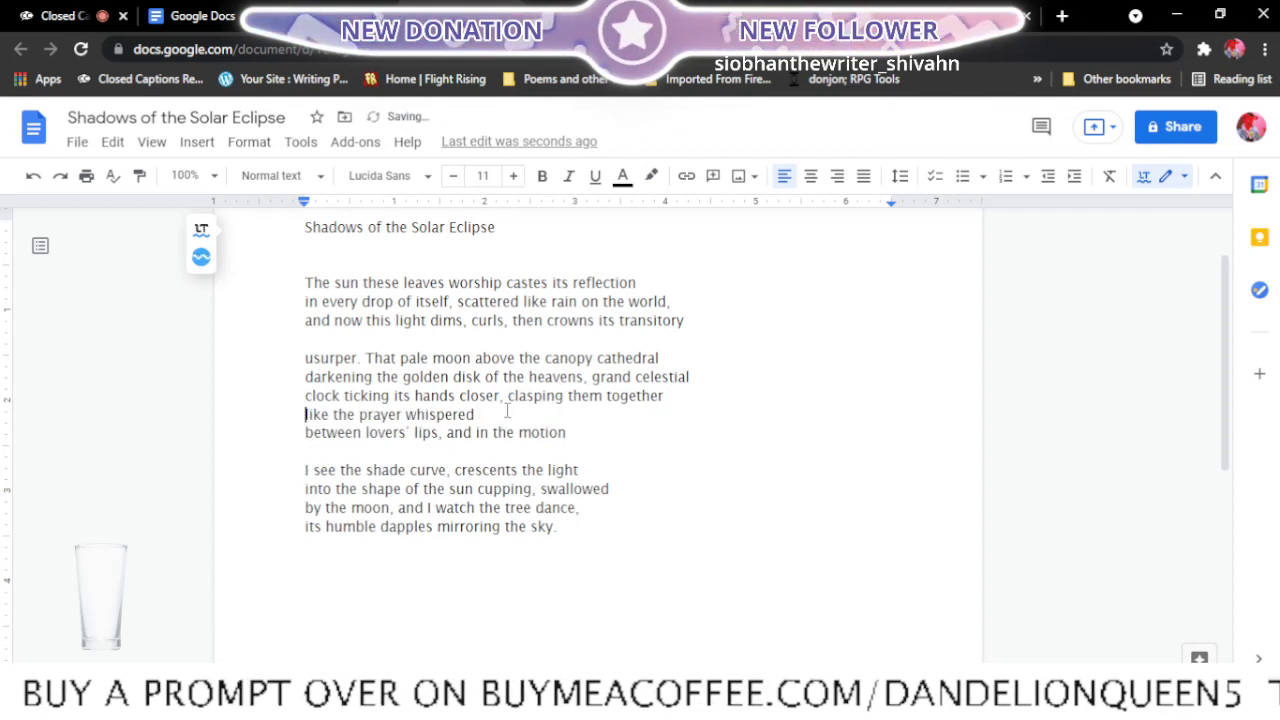
- Join "between lovers' lips, and in the motion" onto the end of the line "like the prayer whispered"
{"action": "left_click", "coordinate": [306, 436]}
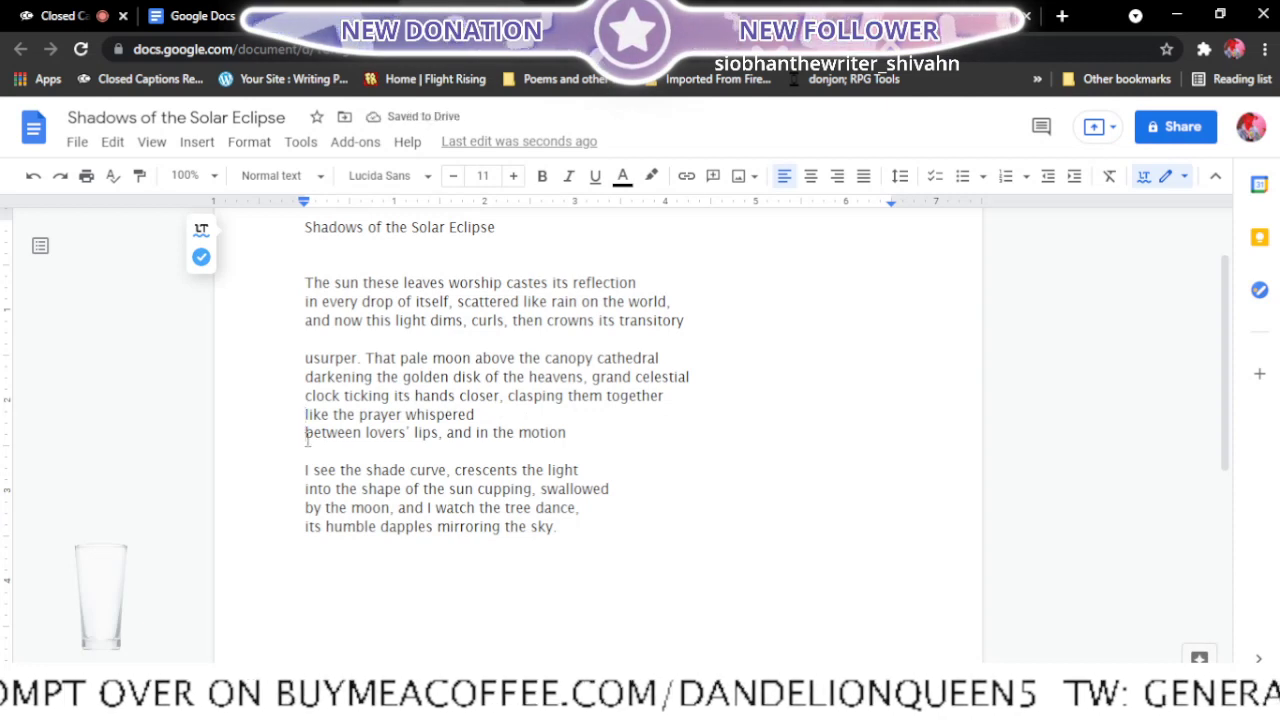
{"action": "key", "text": "BackSpace"}
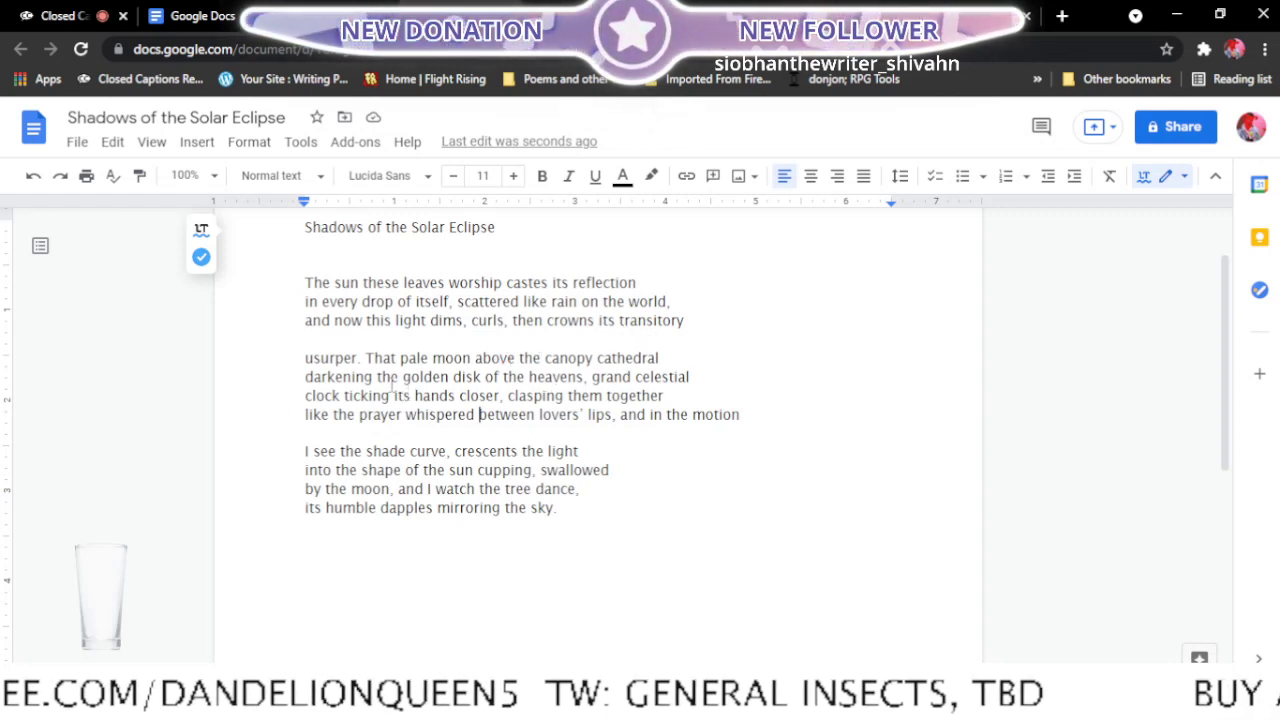
{"action": "left_click", "coordinate": [306, 382]}
{"action": "key", "text": "BackSpace"}
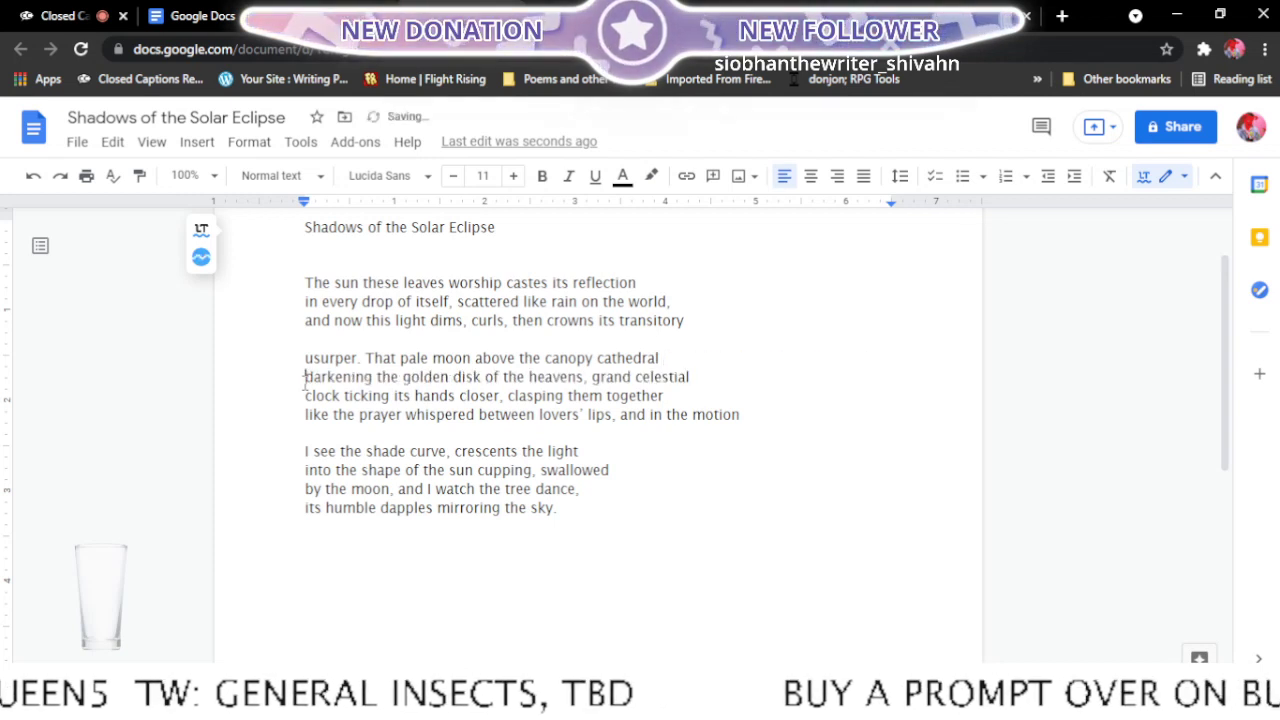
{"action": "key", "text": "Return"}
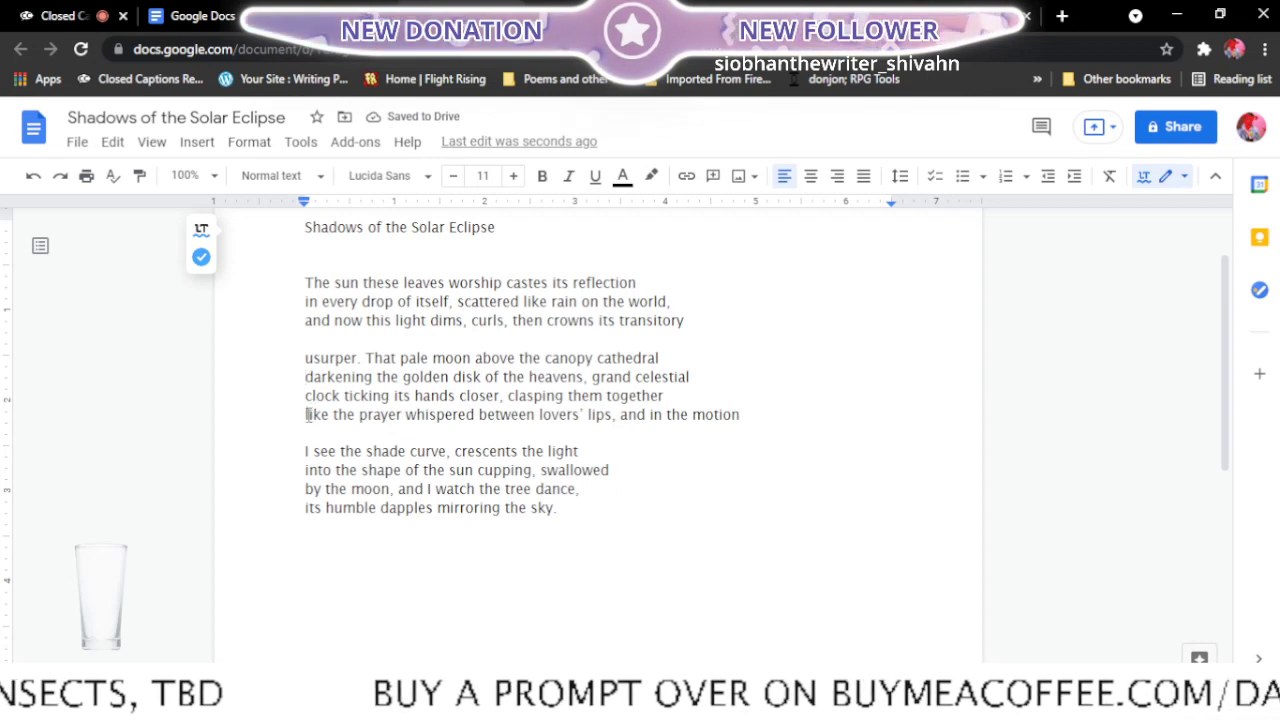
{"action": "key", "text": "BackSpace"}
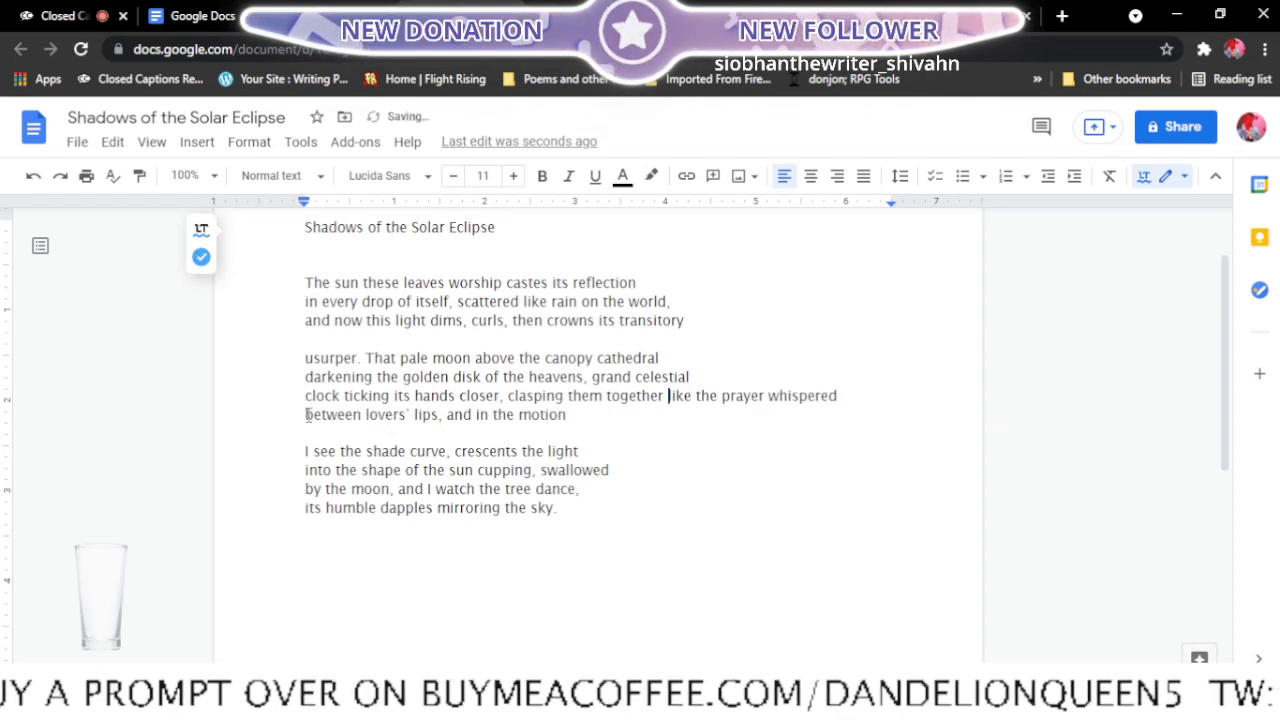
{"action": "key", "text": "Return"}
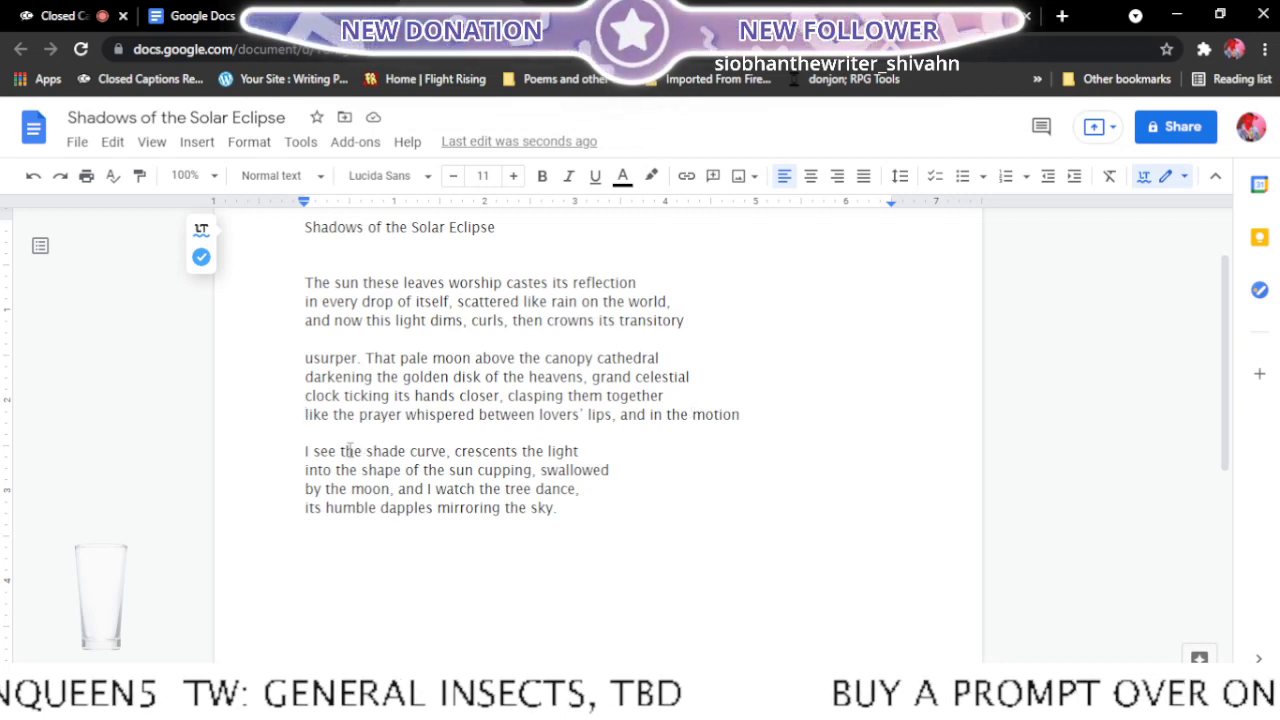
- Move "into the shape" up to the end of the third stanza's first line, starting the following line with "of the sun cupping"
{"action": "key", "text": "BackSpace"}
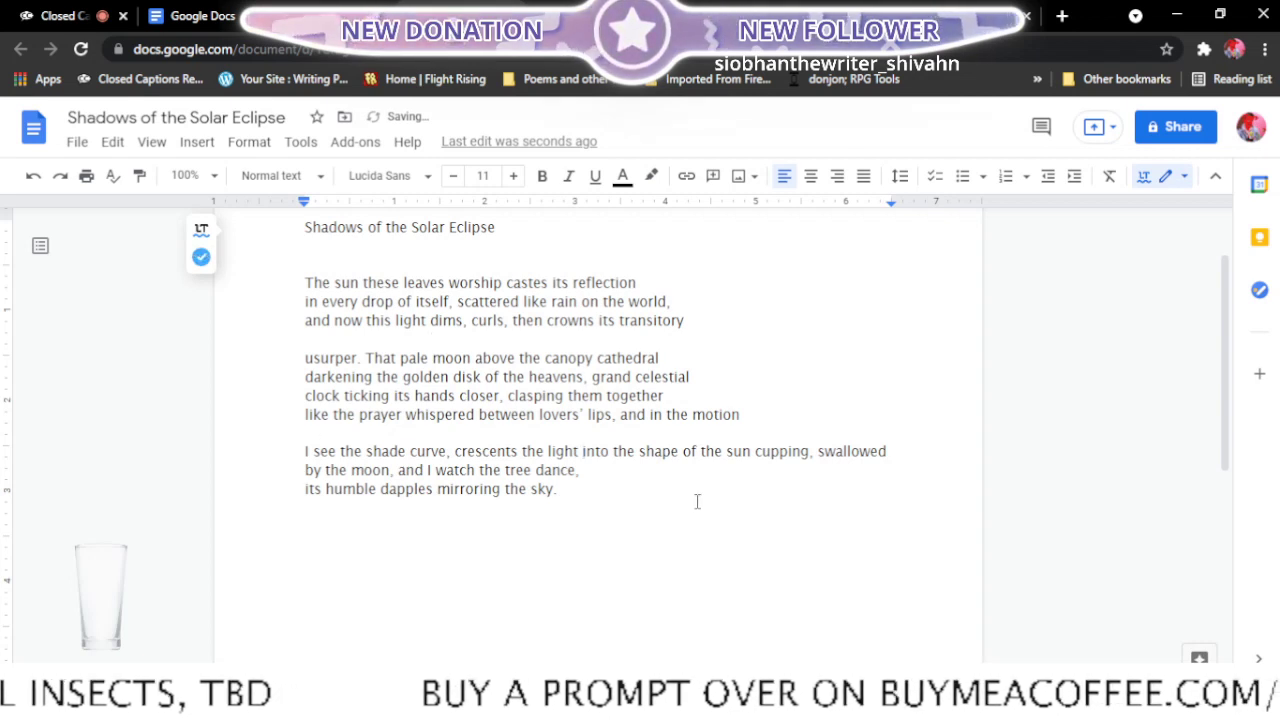
{"action": "left_click", "coordinate": [684, 451]}
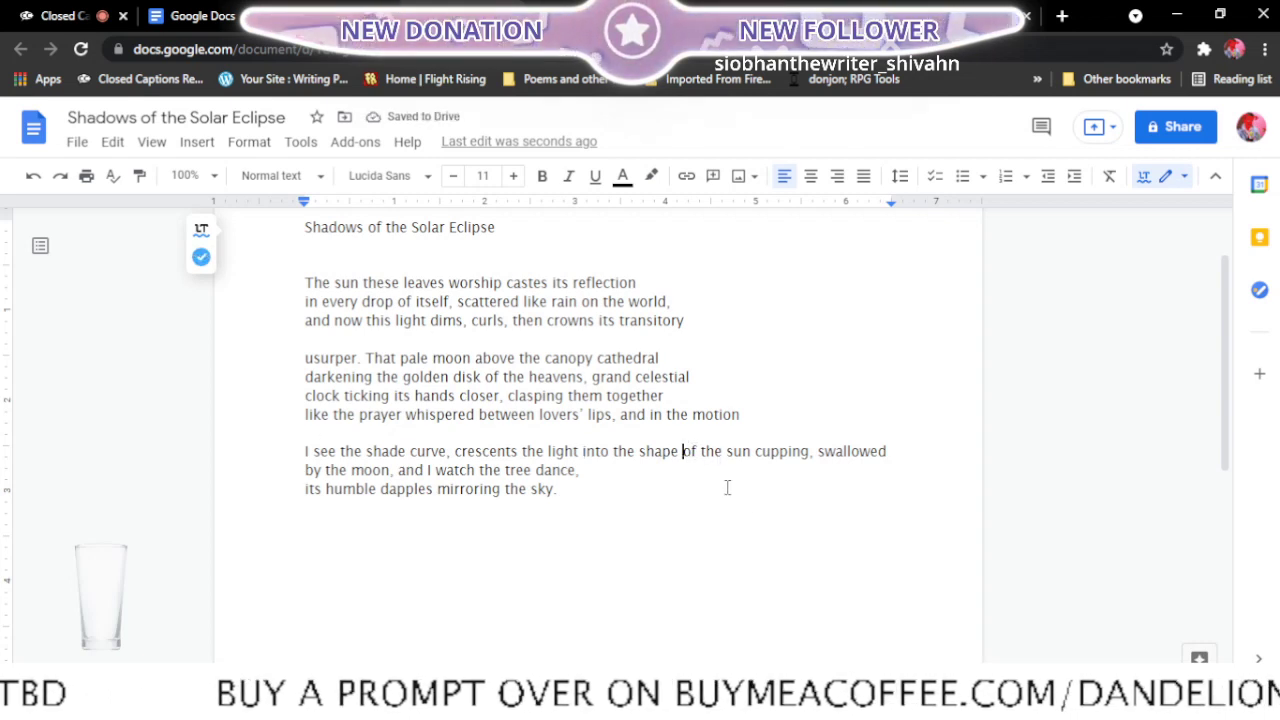
{"action": "key", "text": "Return"}
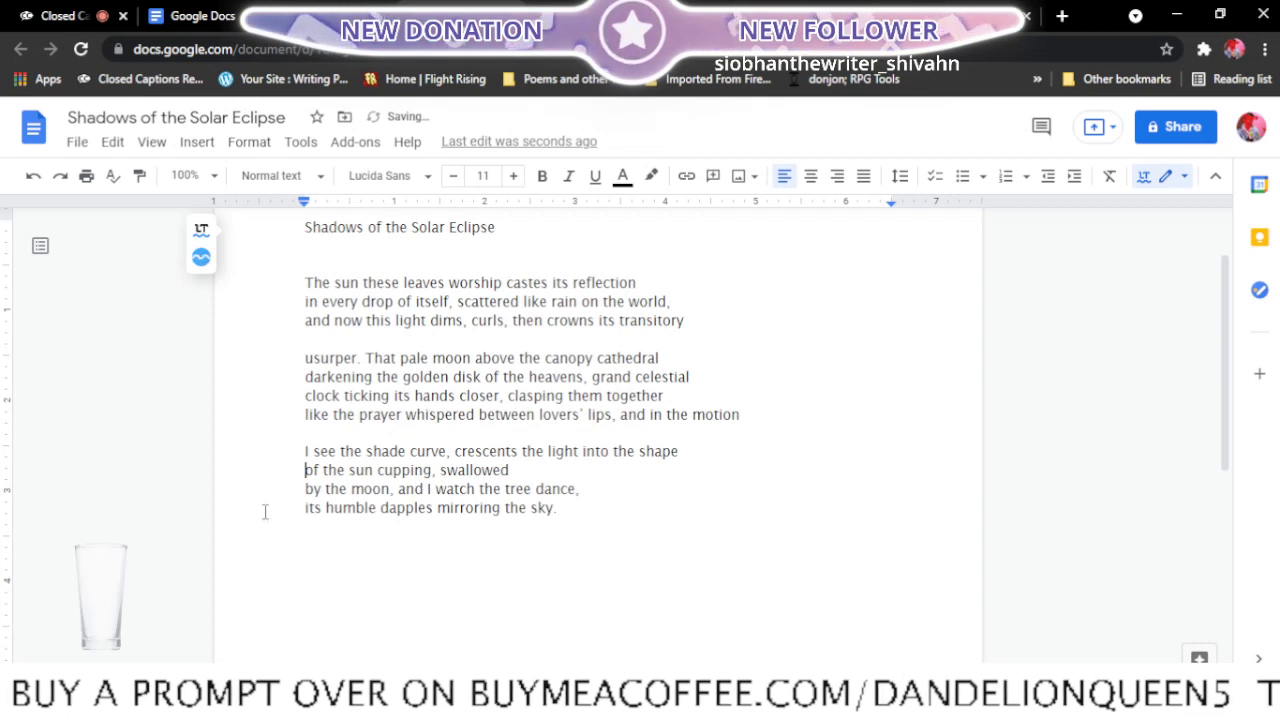
- Reflow the rest of the third stanza into two lines, breaking after "I watch" and running "the tree dance," on into "its humble dapples mirroring the sky."
{"action": "left_click", "coordinate": [304, 489]}
{"action": "key", "text": "BackSpace"}
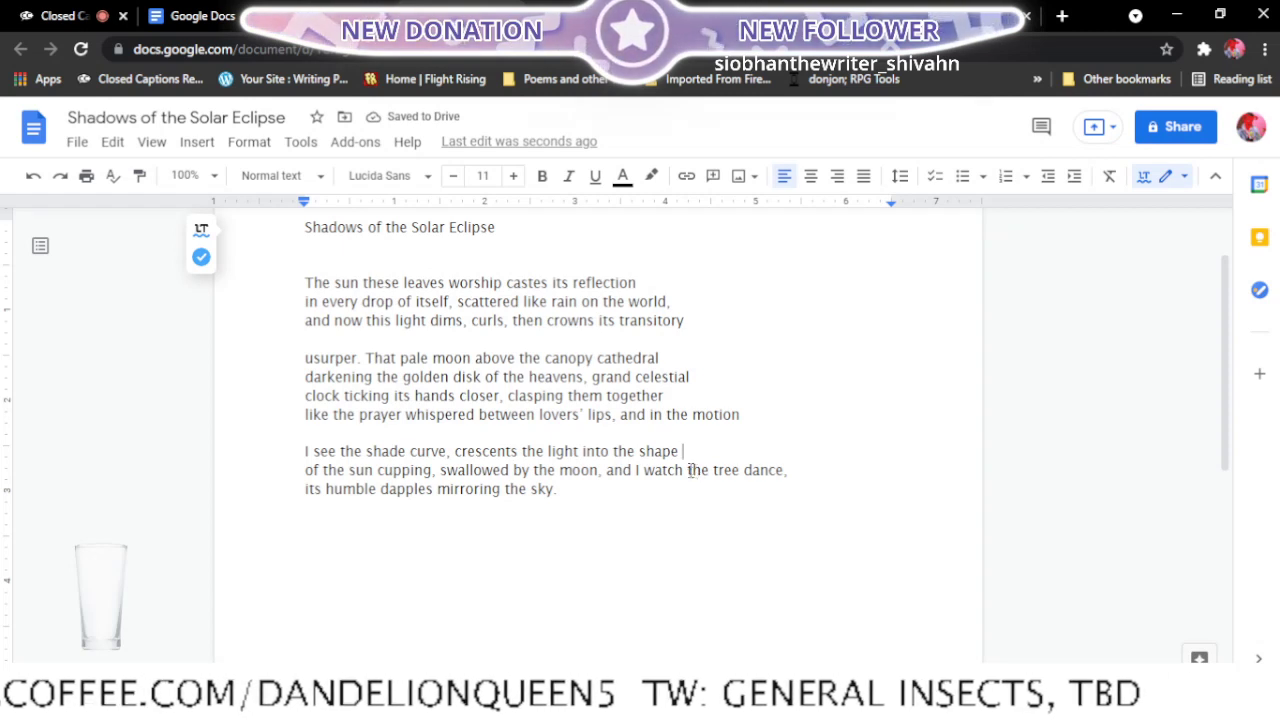
{"action": "left_click", "coordinate": [687, 470]}
{"action": "key", "text": "Return"}
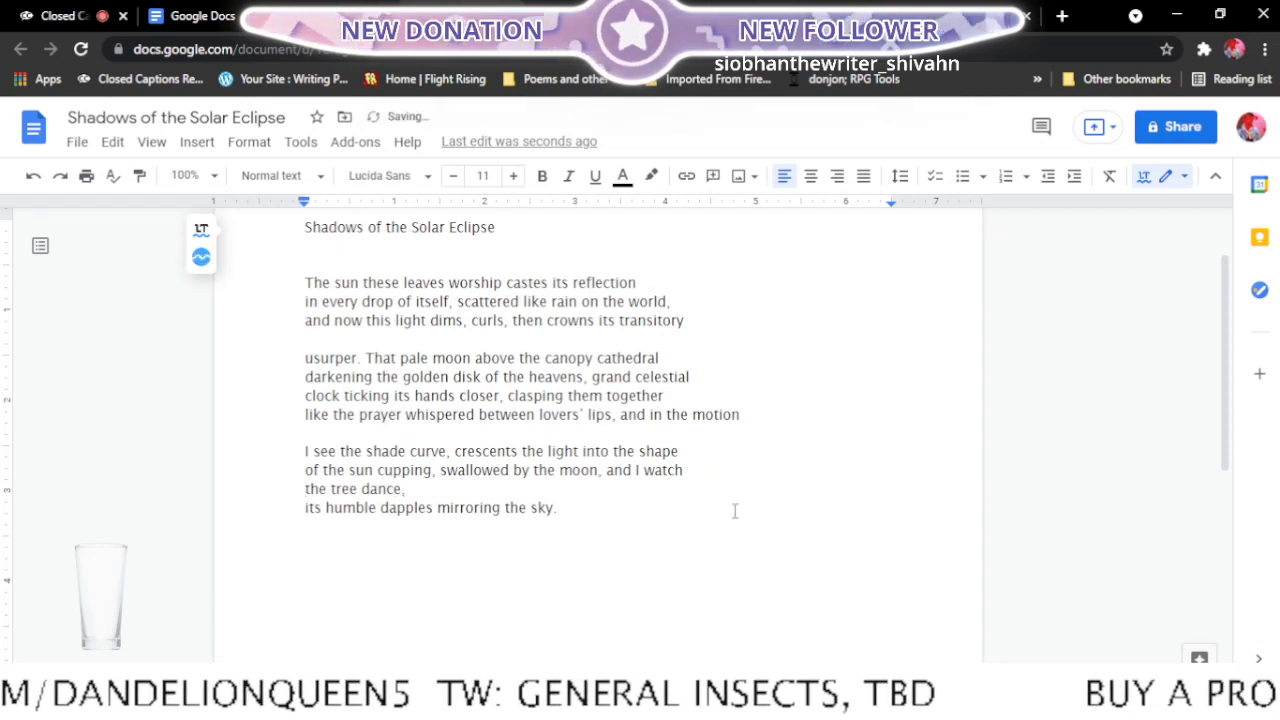
{"action": "left_click", "coordinate": [305, 508]}
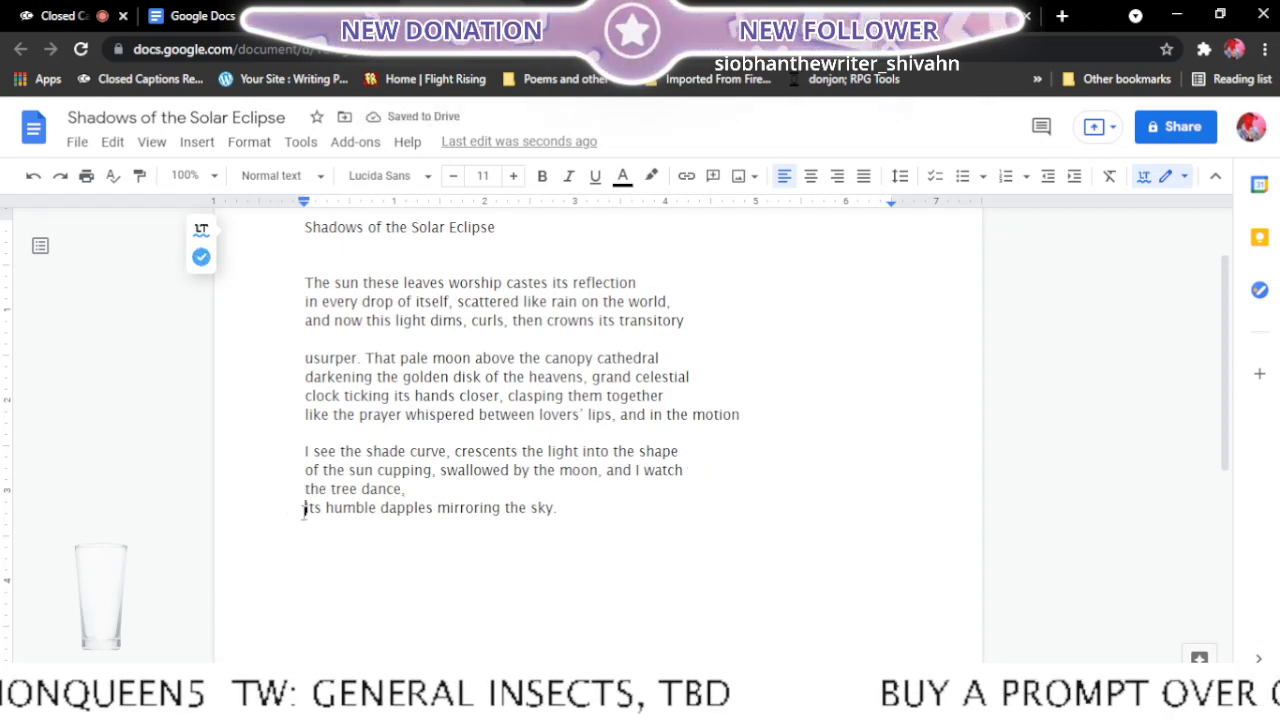
{"action": "key", "text": "BackSpace"}
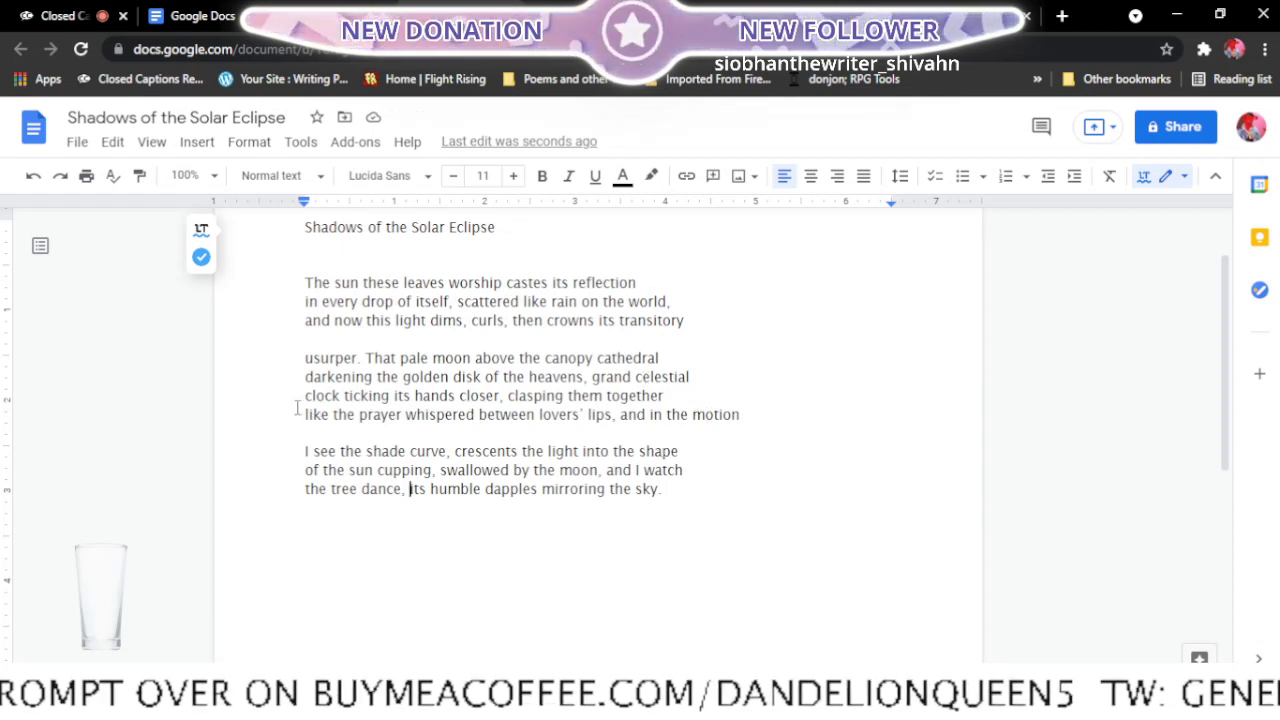
{"action": "left_click_drag", "start_coordinate": [668, 397], "coordinate": [506, 397]}
{"action": "left_click_drag", "start_coordinate": [305, 414], "coordinate": [763, 418]}
{"action": "left_click", "coordinate": [763, 418]}
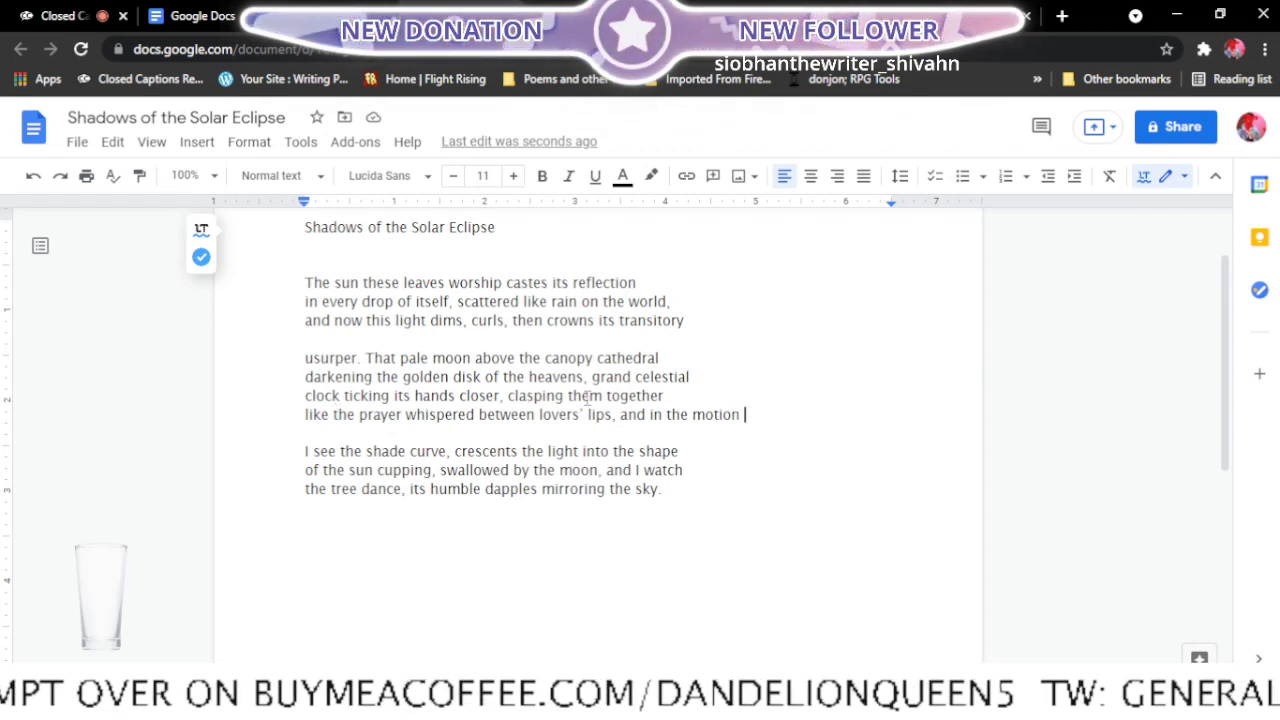
- Change "the prayer" to "a prayer" in the last line of the second stanza
{"action": "left_click", "coordinate": [360, 414]}
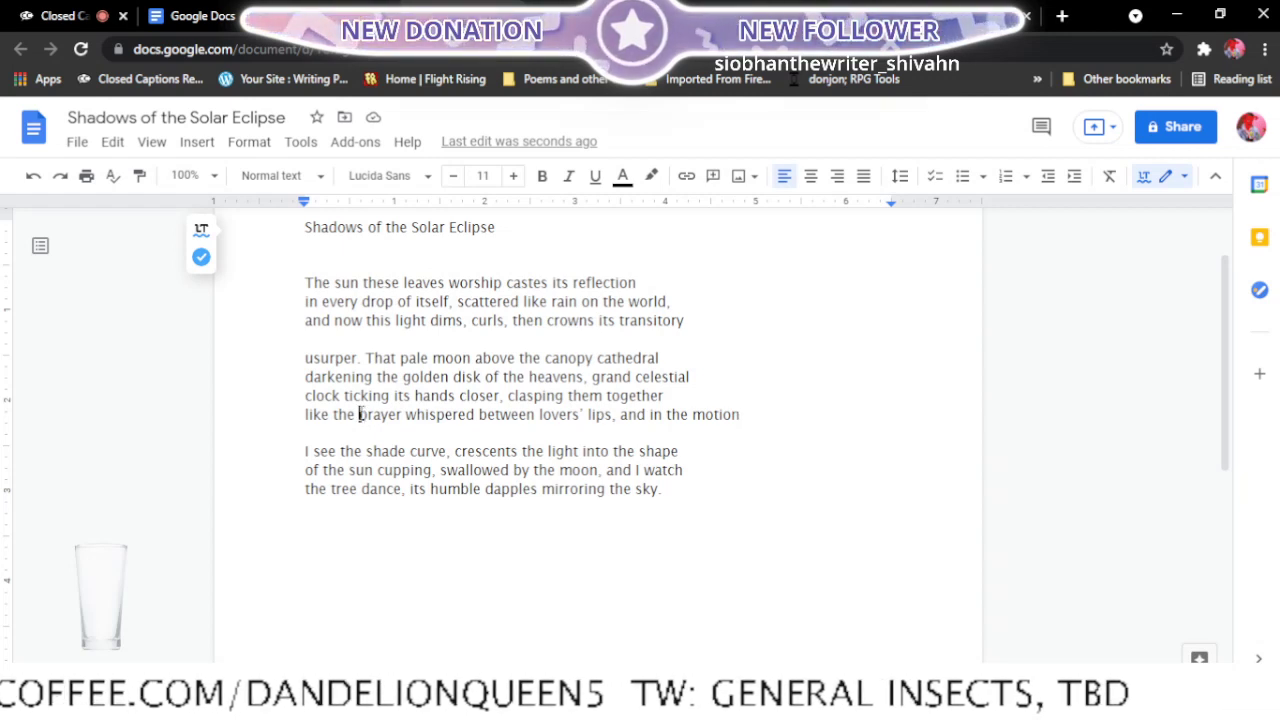
{"action": "key", "text": "BackSpace"}
{"action": "key", "text": "BackSpace"}
{"action": "key", "text": "BackSpace"}
{"action": "key", "text": "BackSpace"}
{"action": "type", "text": "a"}
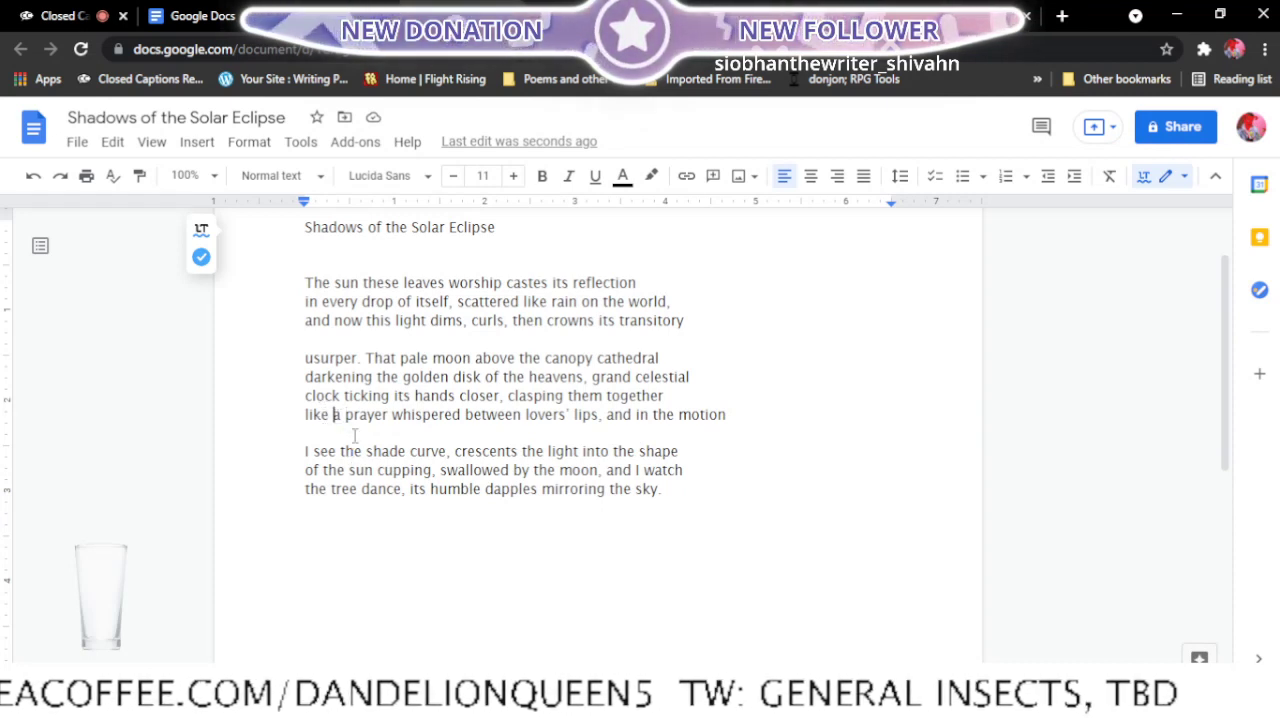
- Add a hyphen after "clasping them together" and delete "like" from the start of the following line
{"action": "left_click", "coordinate": [662, 397]}
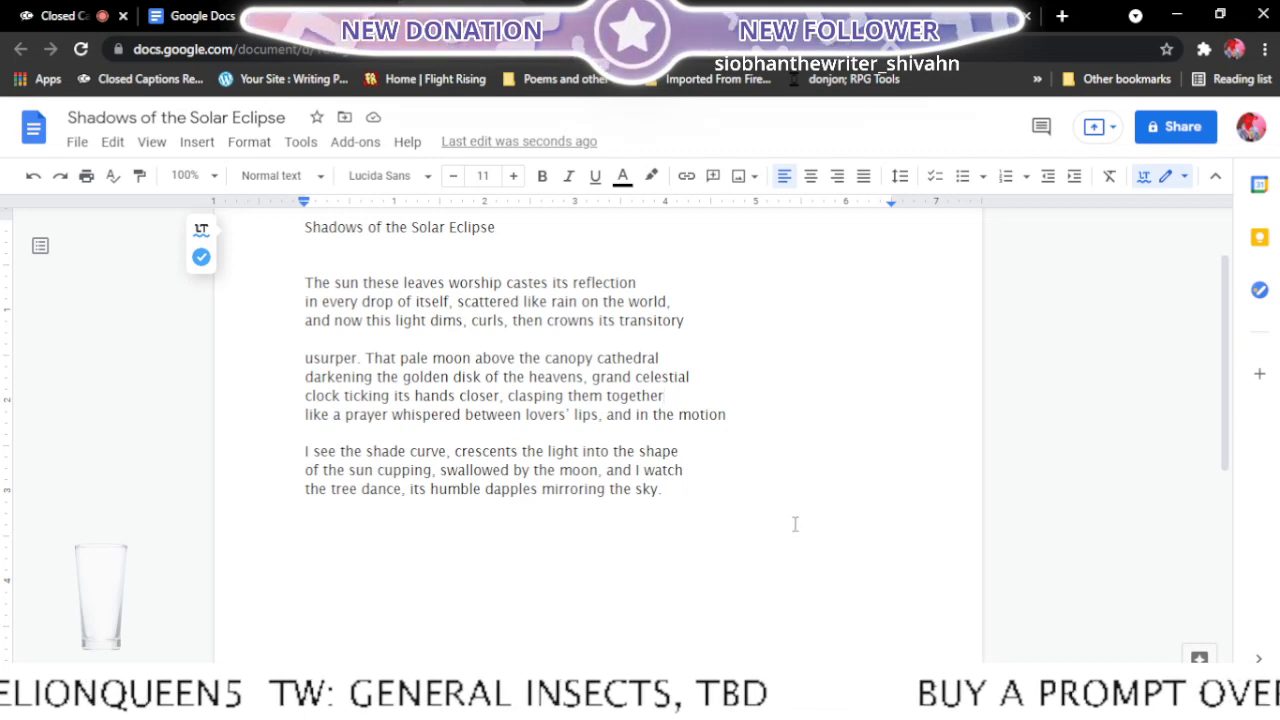
{"action": "type", "text": "-"}
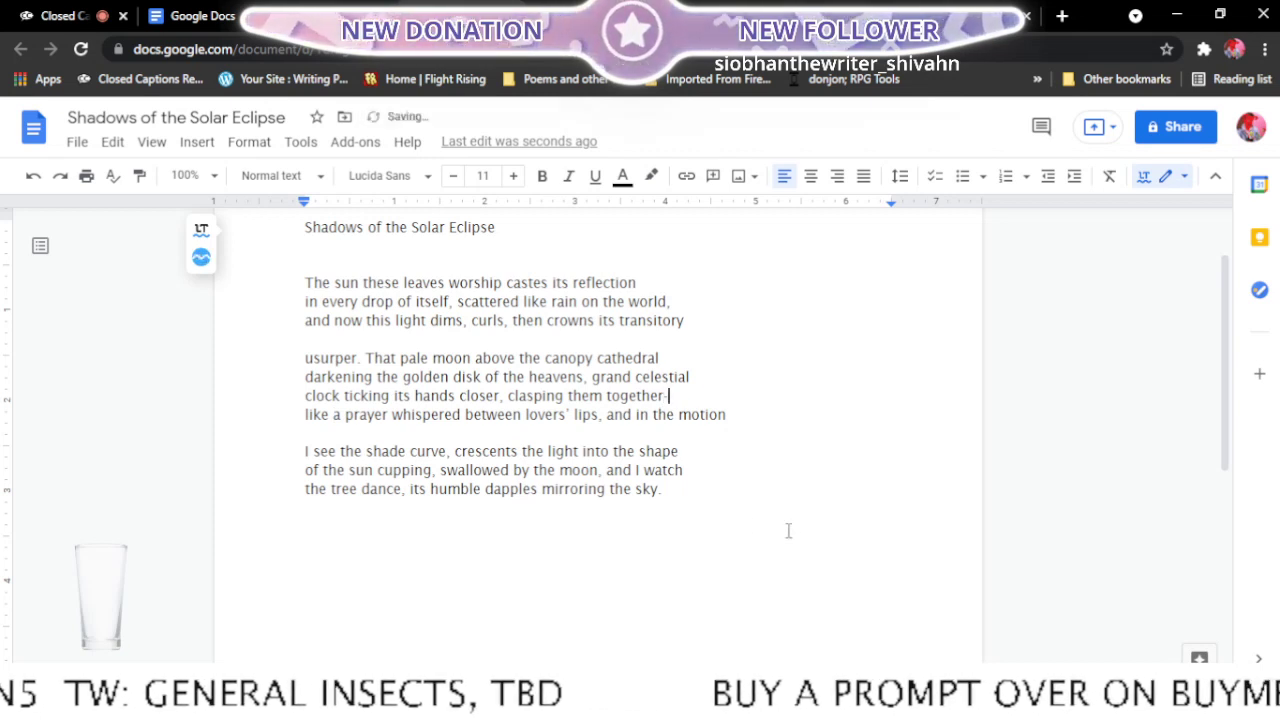
{"action": "left_click", "coordinate": [336, 414]}
{"action": "key", "text": "BackSpace"}
{"action": "key", "text": "BackSpace"}
{"action": "key", "text": "BackSpace"}
{"action": "key", "text": "BackSpace"}
{"action": "key", "text": "BackSpace"}
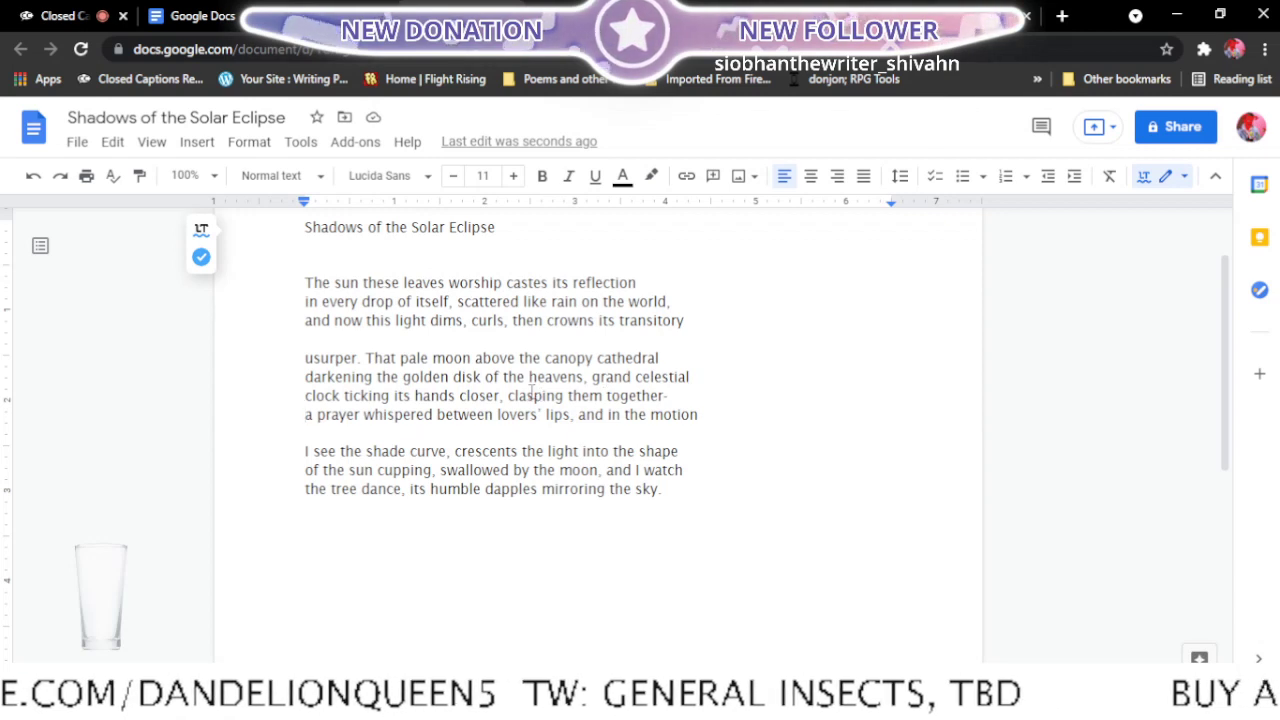
- Try a colon in place of the hyphen after "together" and move "a prayer" up to the end of that line
{"action": "left_click", "coordinate": [680, 396]}
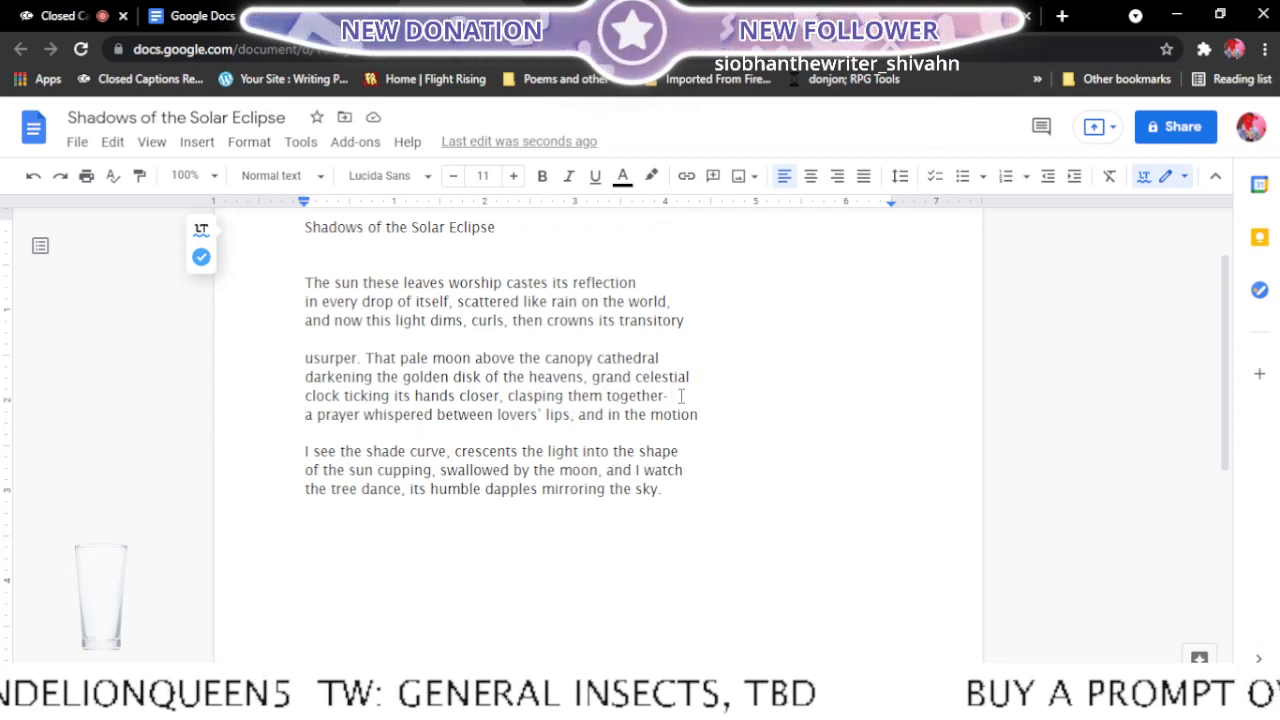
{"action": "key", "text": "BackSpace"}
{"action": "type", "text": ":"}
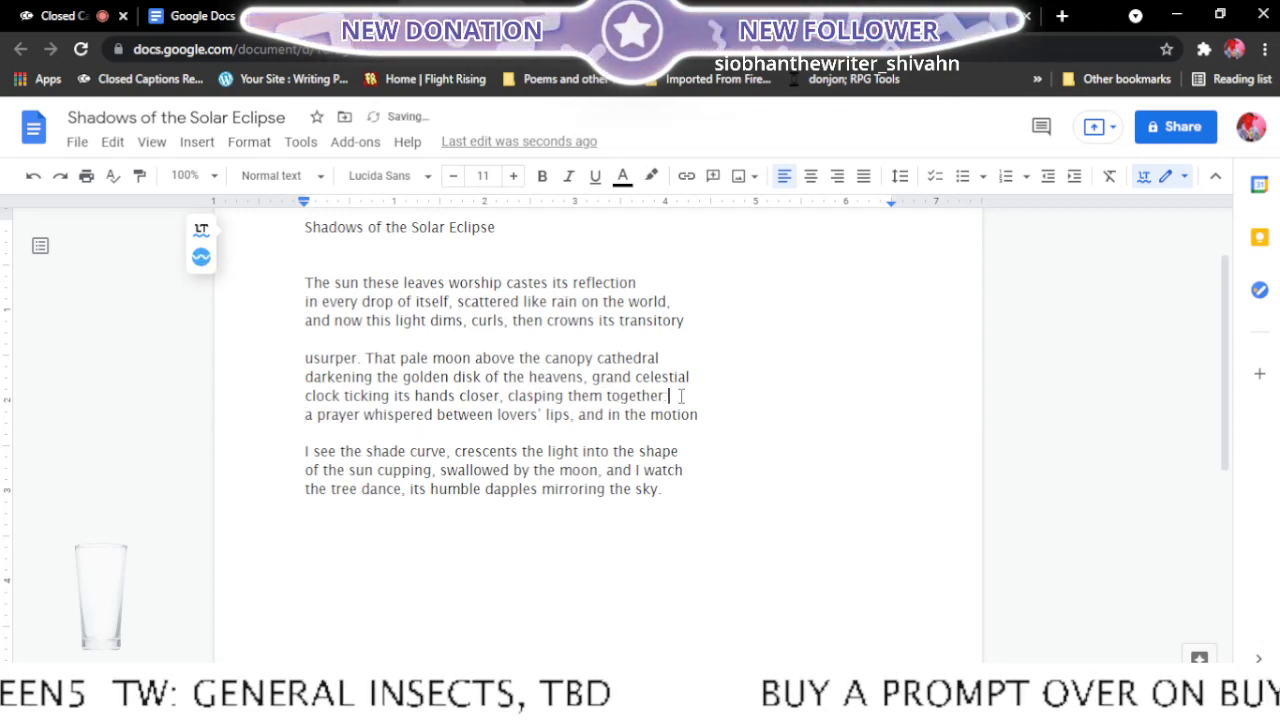
{"action": "left_click", "coordinate": [307, 415]}
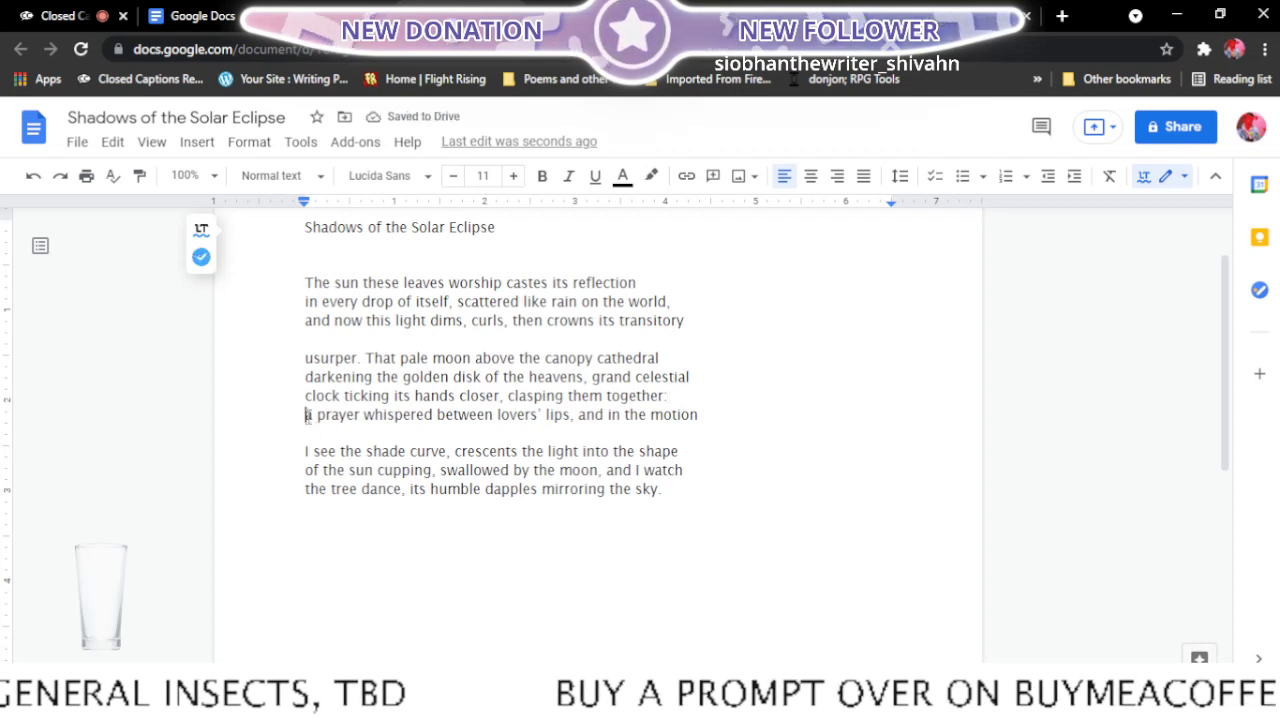
{"action": "key", "text": "BackSpace"}
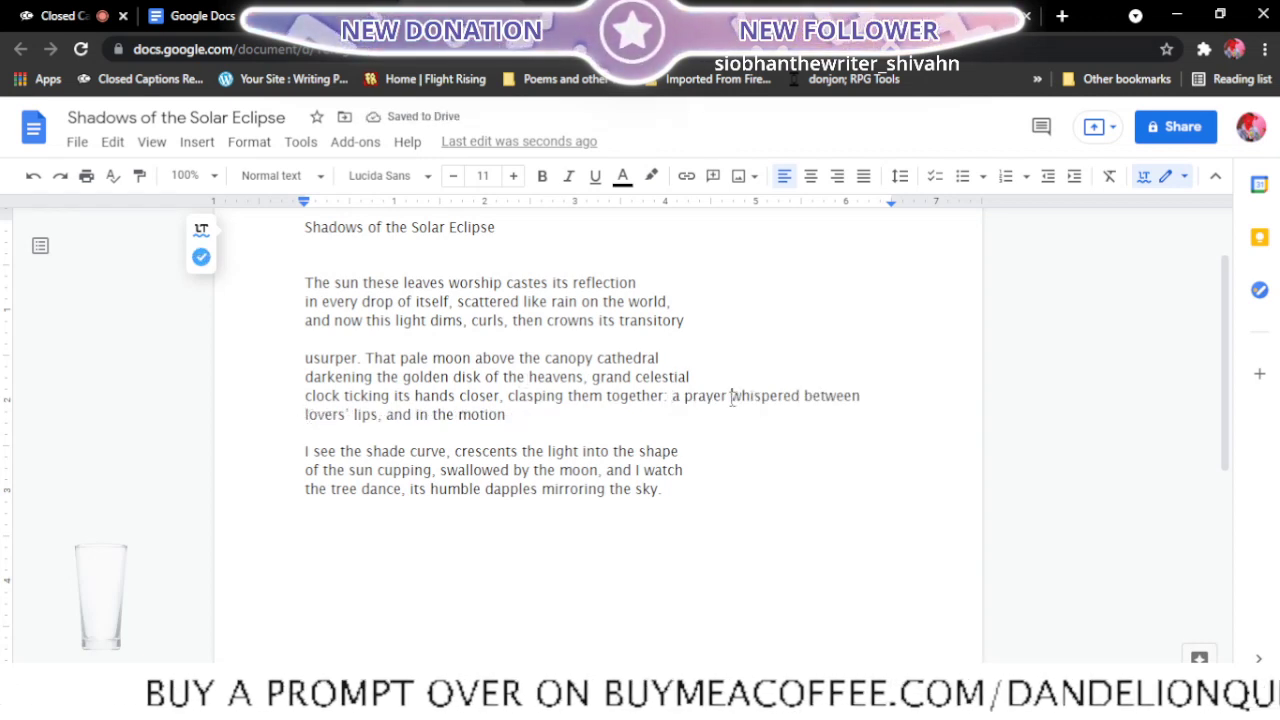
{"action": "key", "text": "Return"}
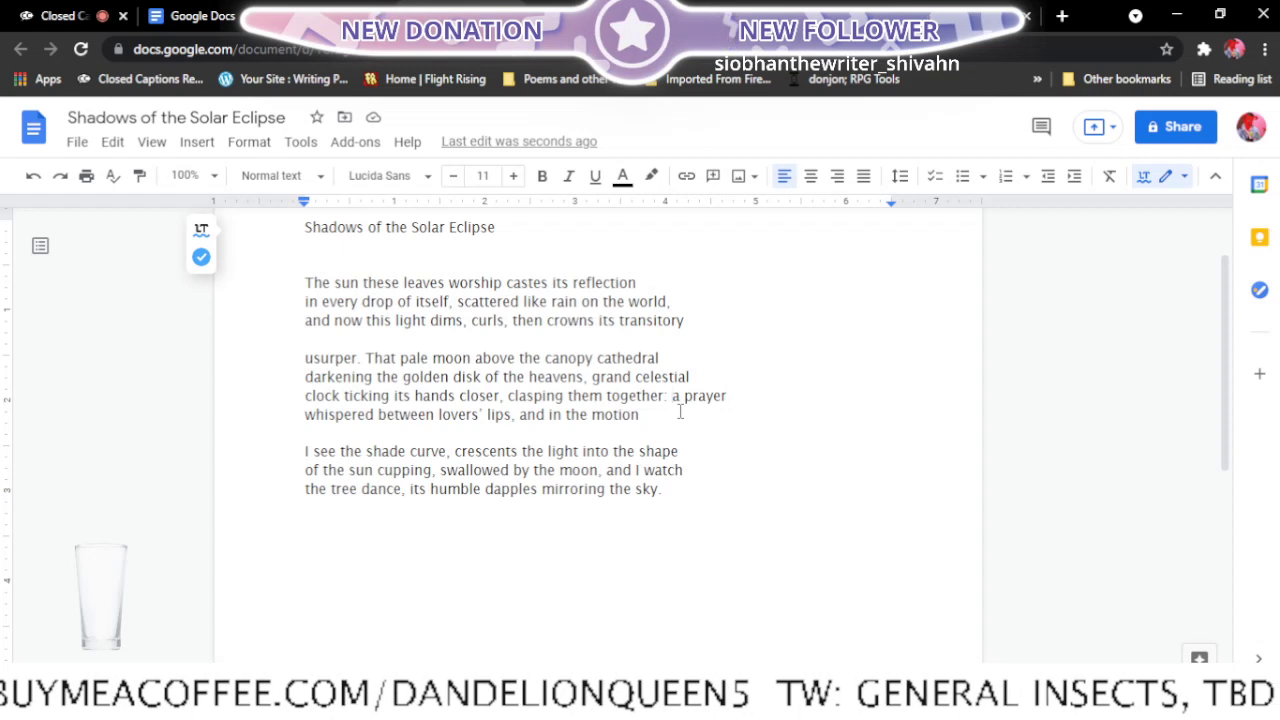
- Move "a prayer" back down to the start of the "whispered between lovers' lips" line and replace the colon after "together" with a hyphen
{"action": "key", "text": "Return"}
{"action": "left_click", "coordinate": [680, 395]}
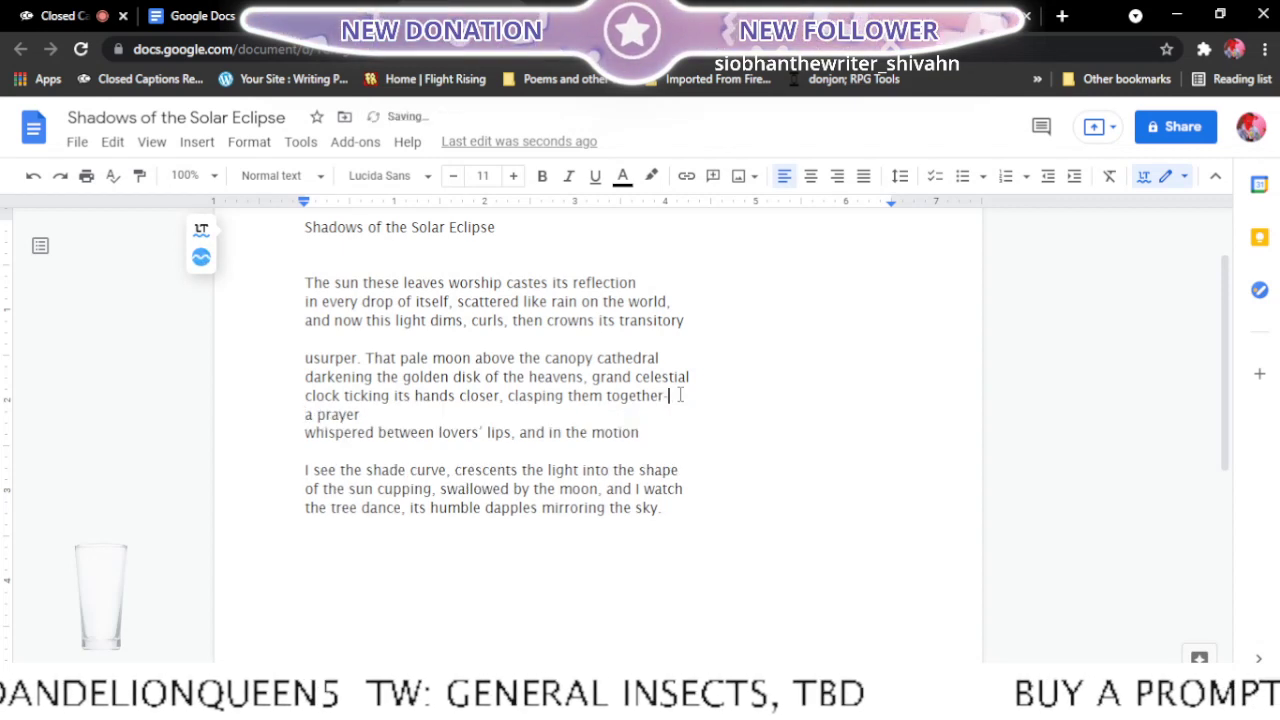
{"action": "key", "text": "BackSpace"}
{"action": "type", "text": "-"}
{"action": "left_click", "coordinate": [307, 433]}
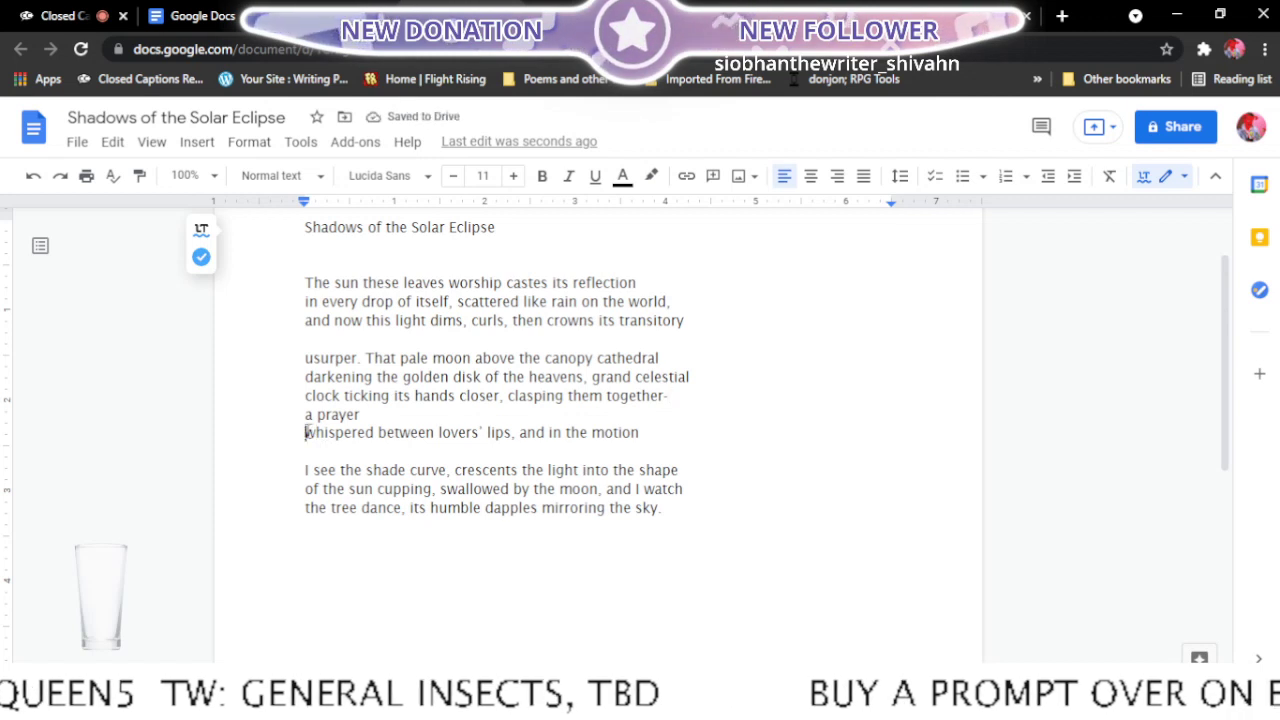
{"action": "key", "text": "BackSpace"}
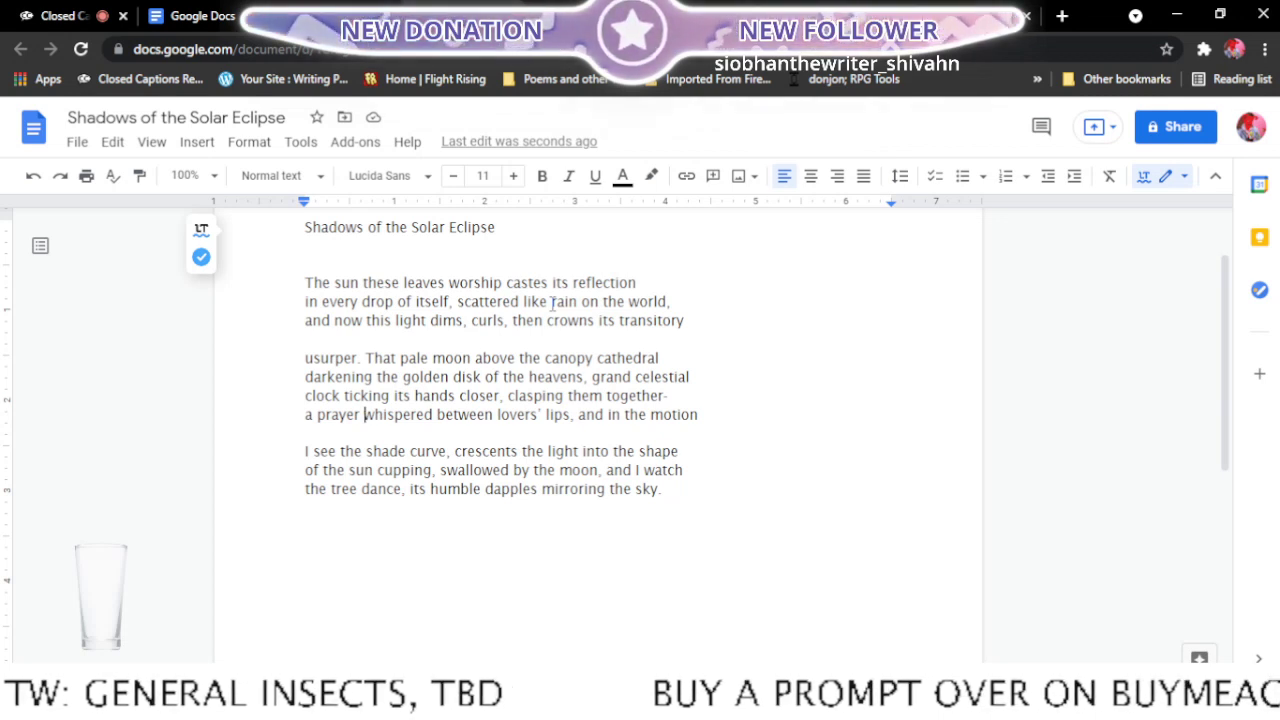
- Replace the period after "usurper" with a colon and make the following "That" lowercase
{"action": "left_click", "coordinate": [363, 359]}
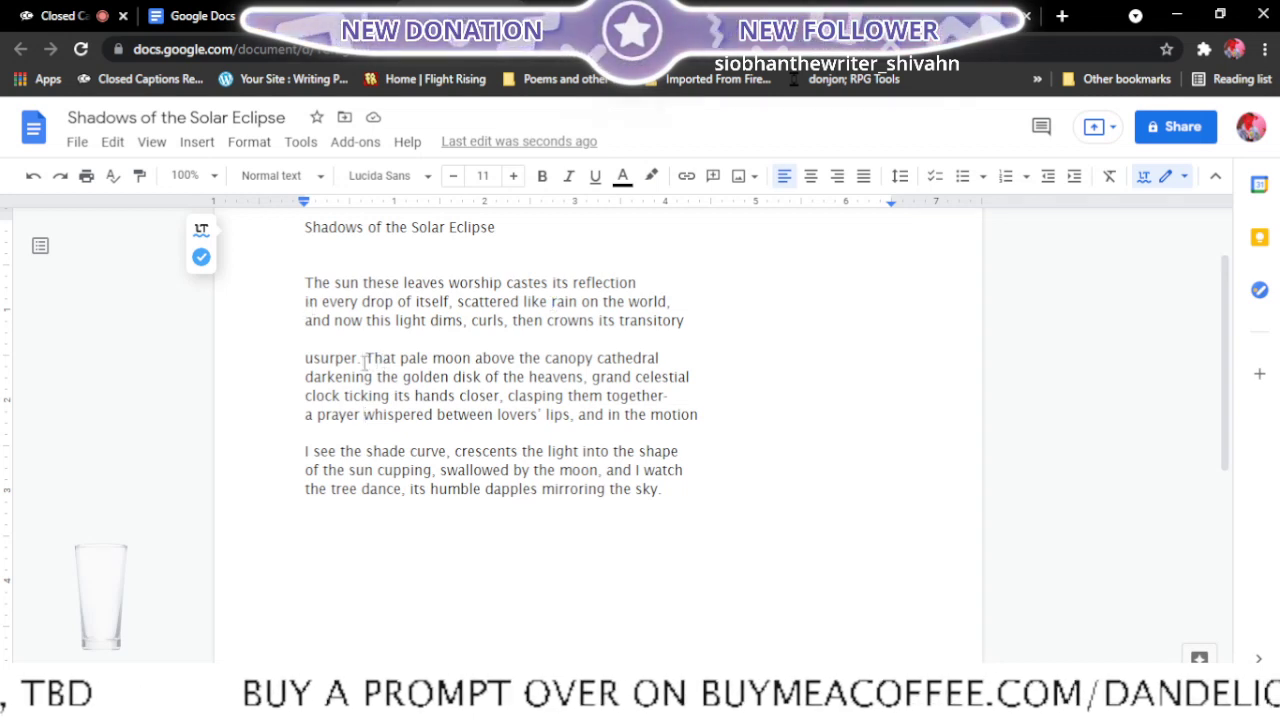
{"action": "key", "text": "BackSpace"}
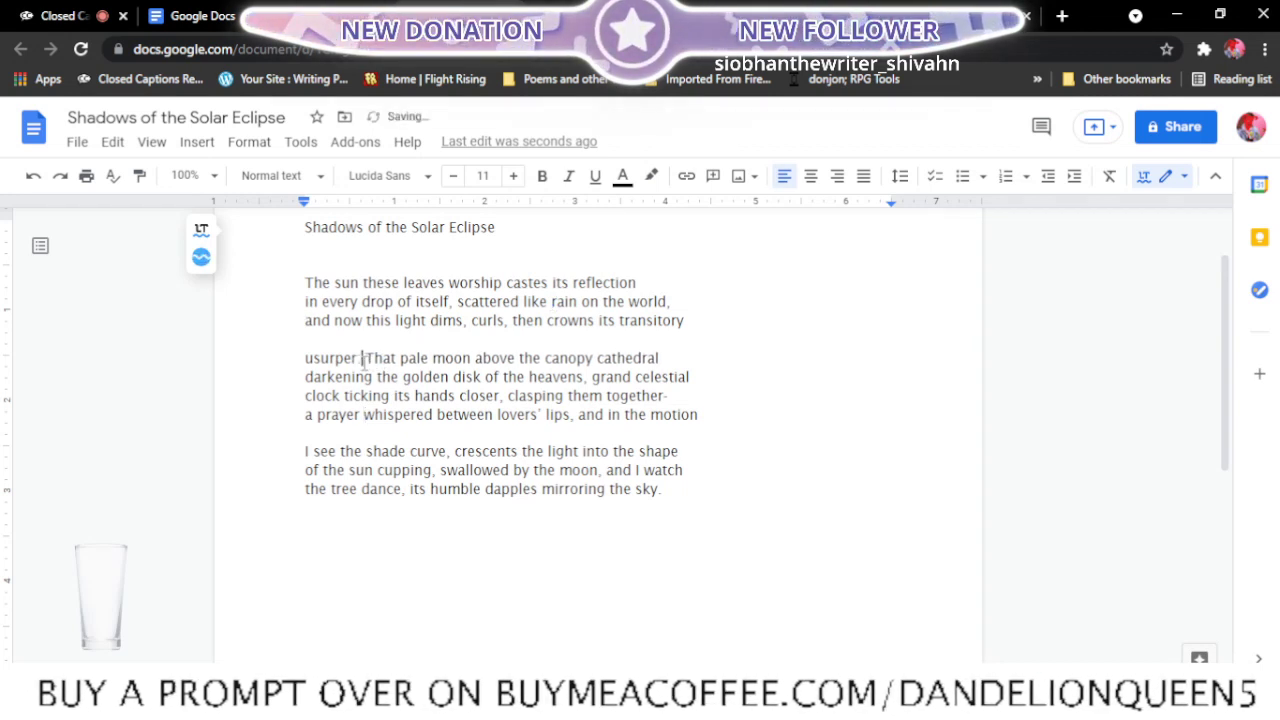
{"action": "key", "text": "Delete"}
{"action": "type", "text": "t"}
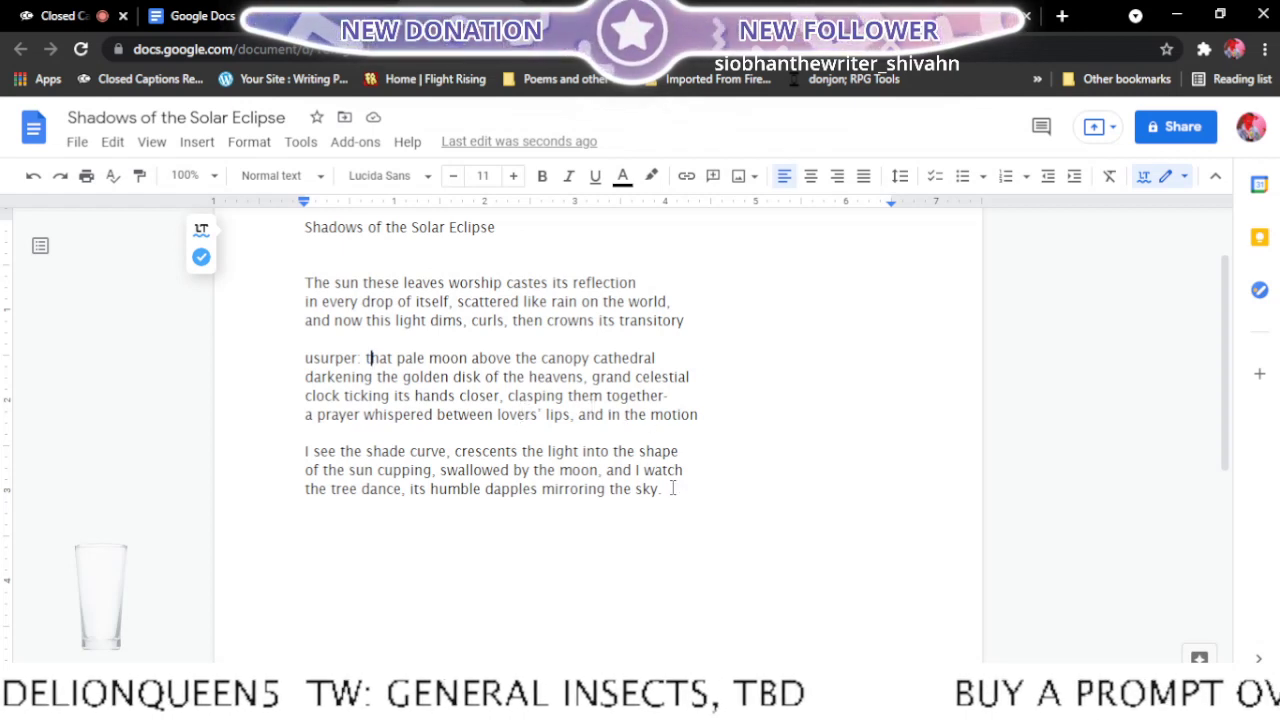
{"action": "left_click_drag", "start_coordinate": [651, 490], "coordinate": [695, 513]}
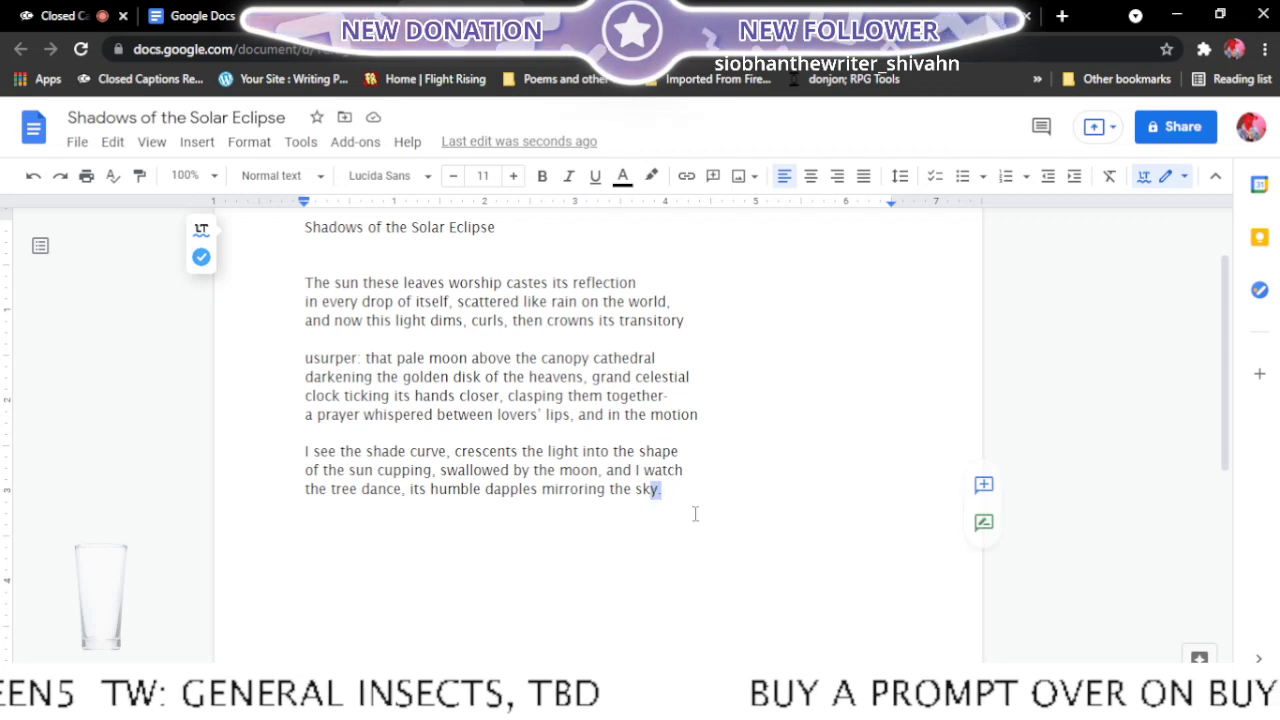
{"action": "left_click", "coordinate": [664, 494]}
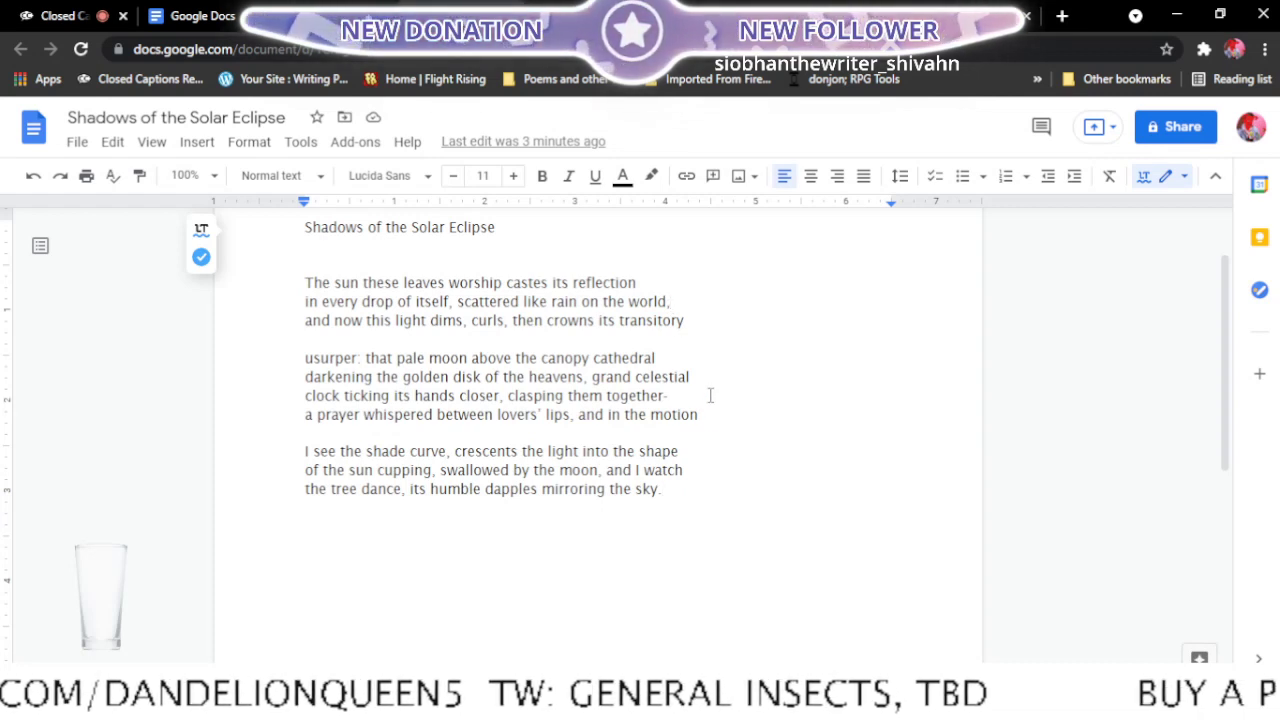
- Replace the comma after "rain on the world" with a period and change "and now" on the following line to "Now"
{"action": "key", "text": "BackSpace"}
{"action": "type", "text": "."}
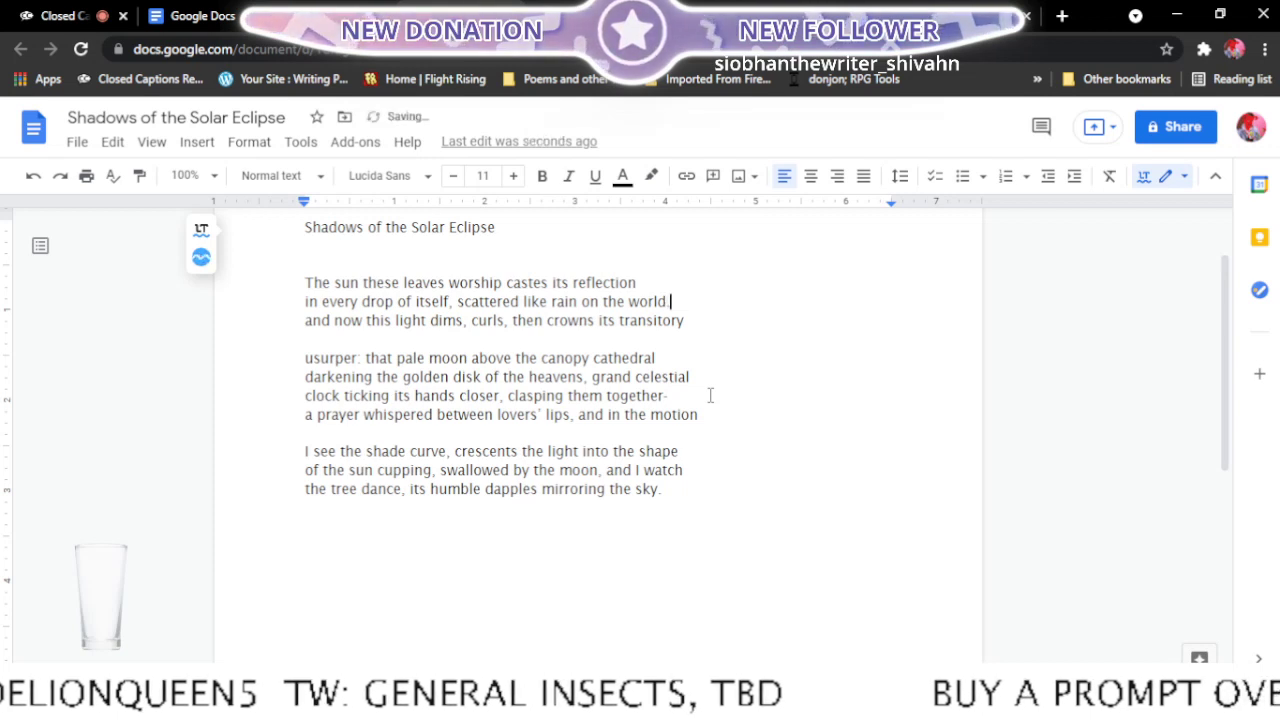
{"action": "left_click", "coordinate": [312, 320]}
{"action": "key", "text": "BackSpace"}
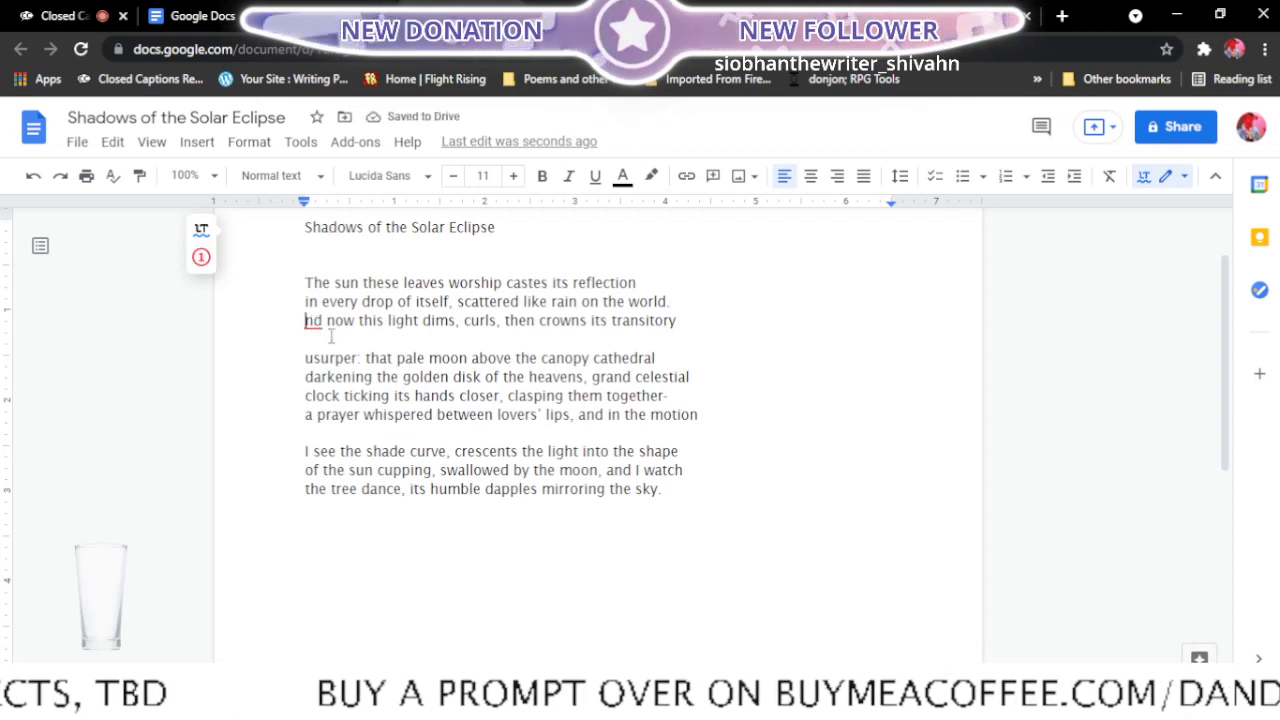
{"action": "key", "text": "Delete"}
{"action": "key", "text": "Delete"}
{"action": "key", "text": "Delete"}
{"action": "key", "text": "Delete"}
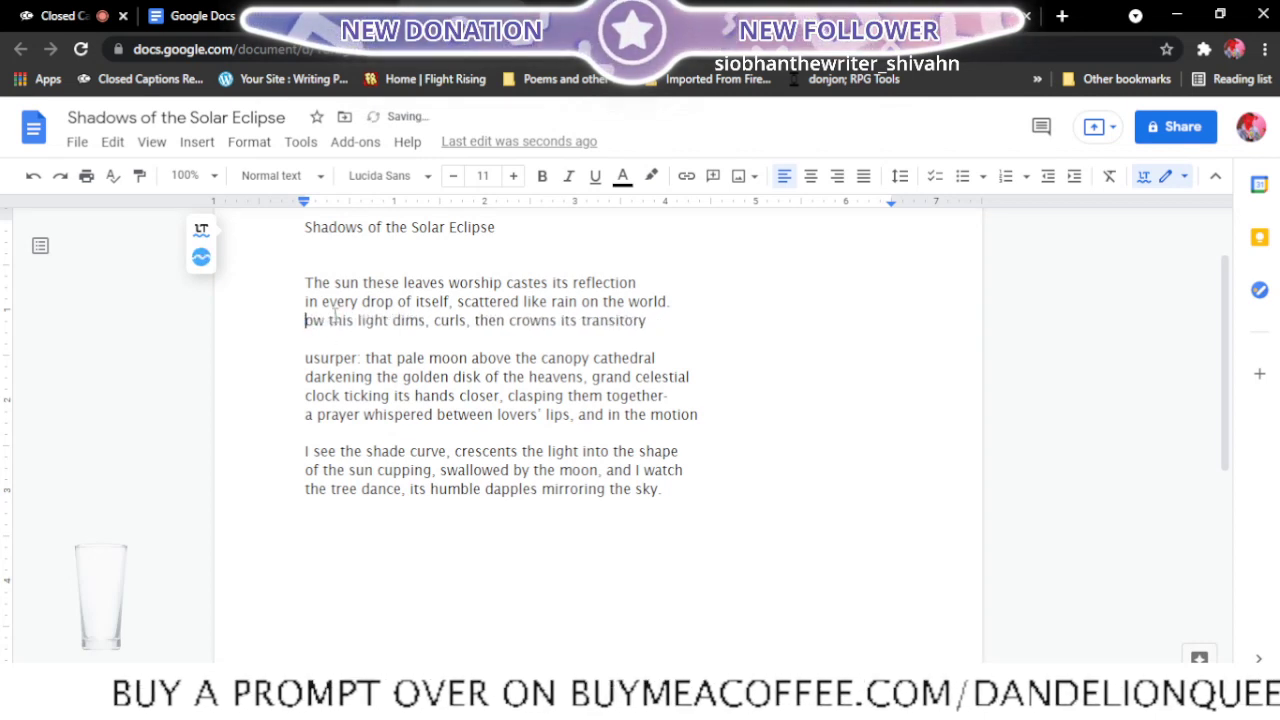
{"action": "type", "text": "N"}
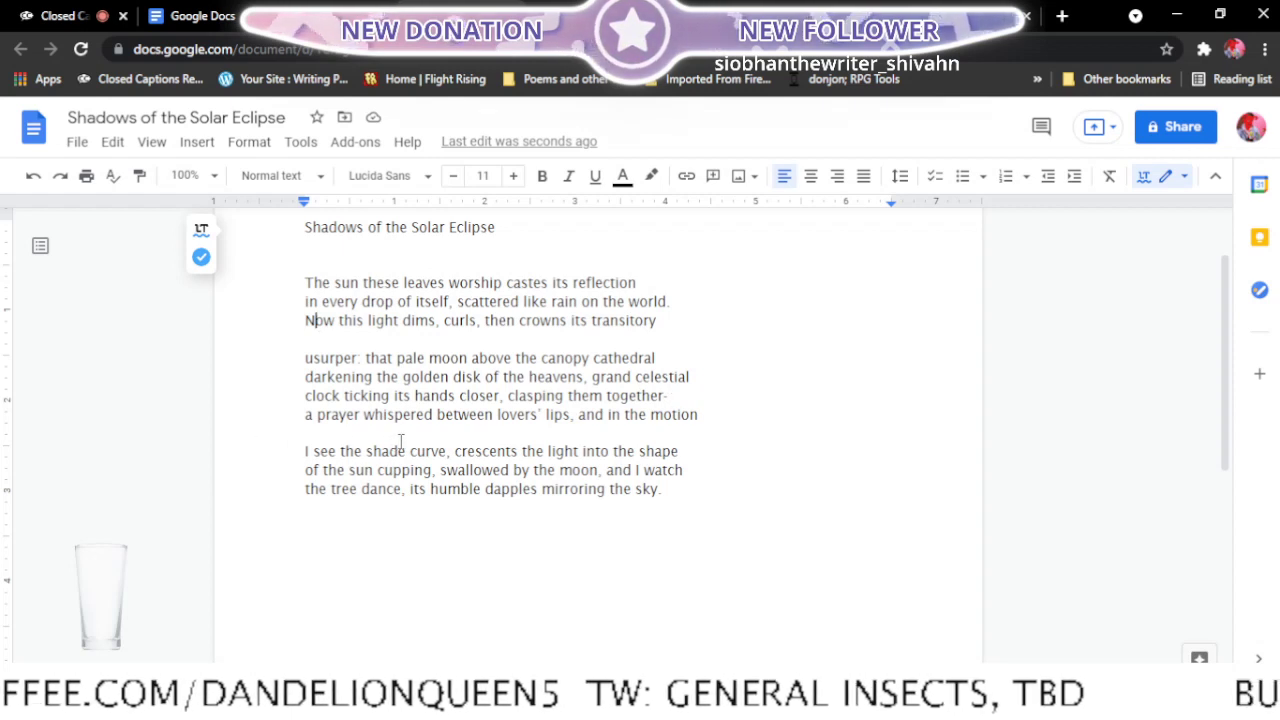
- Replace the comma after "lovers' lips" with a period and change the following "and in" to "In"
{"action": "left_click", "coordinate": [575, 415]}
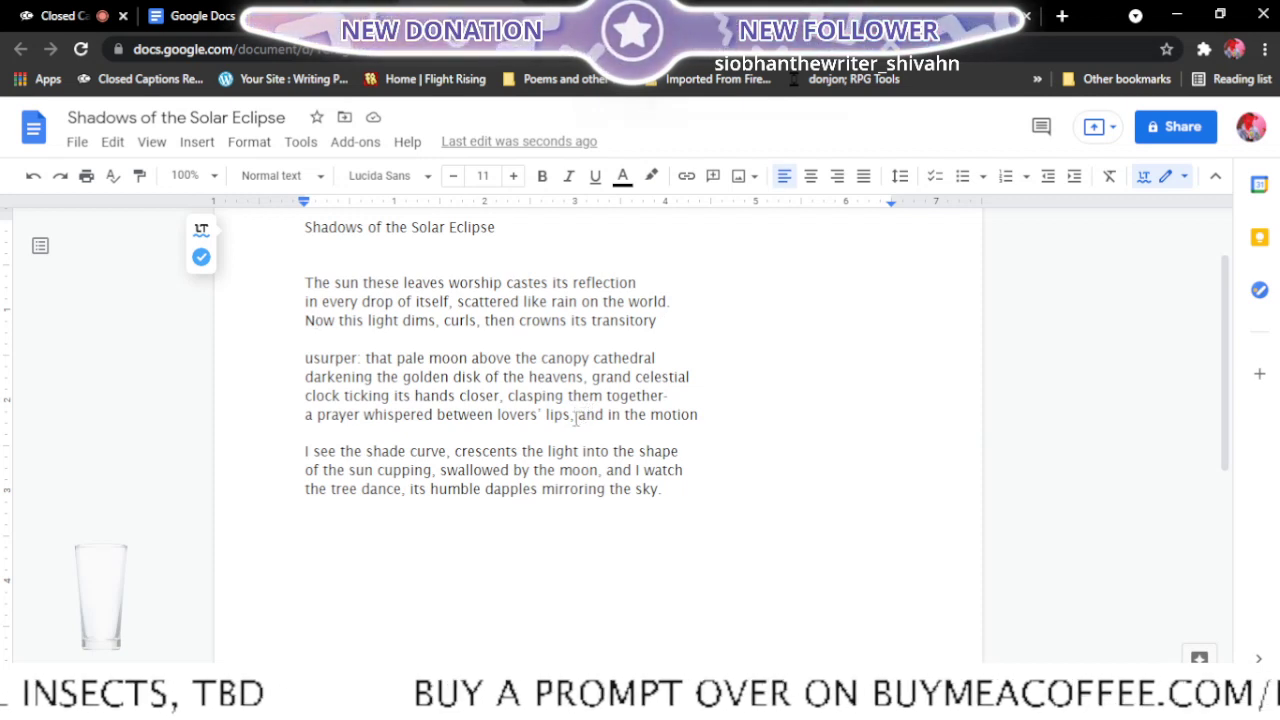
{"action": "key", "text": "BackSpace"}
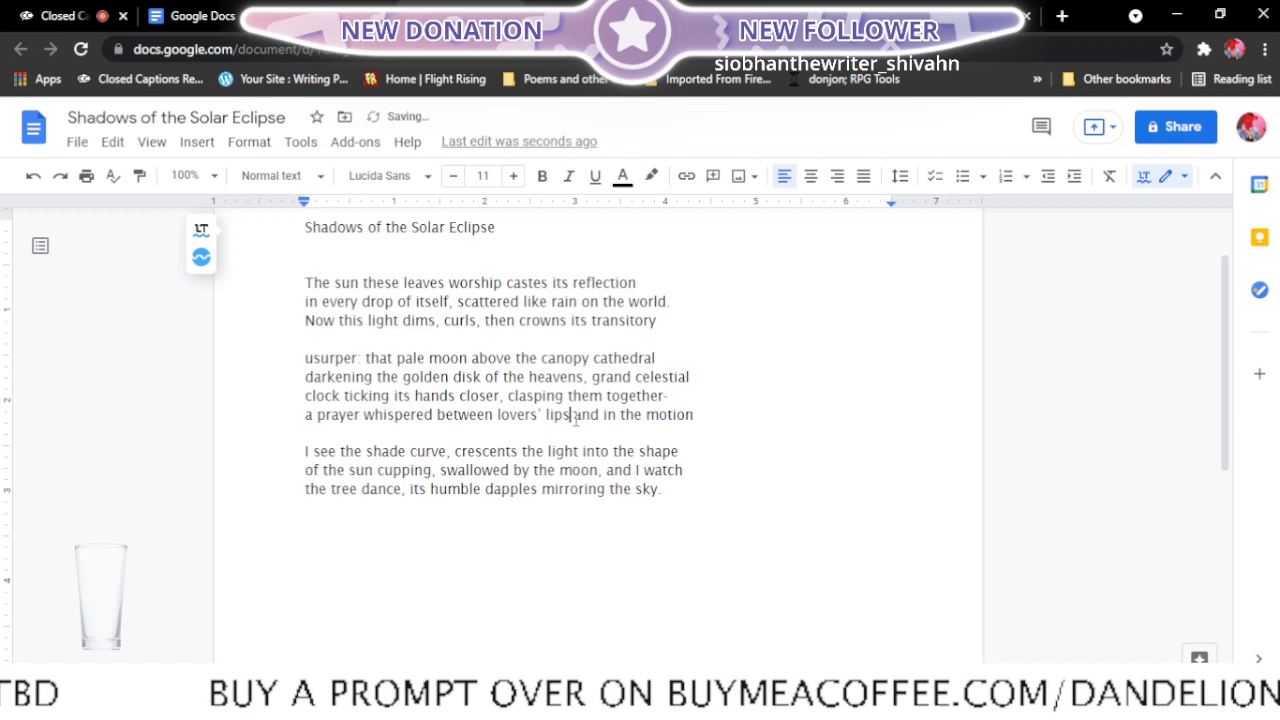
{"action": "type", "text": "."}
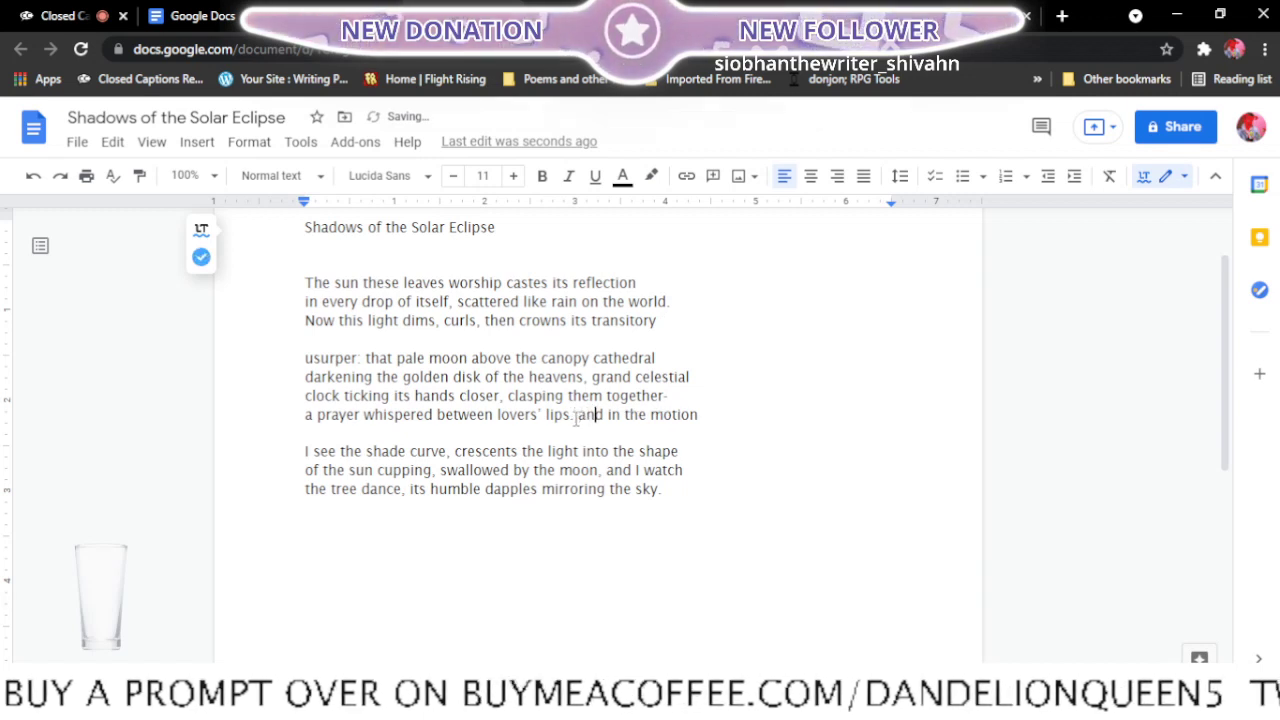
{"action": "key", "text": "BackSpace"}
{"action": "key", "text": "BackSpace"}
{"action": "key", "text": "BackSpace"}
{"action": "key", "text": "BackSpace"}
{"action": "key", "text": "BackSpace"}
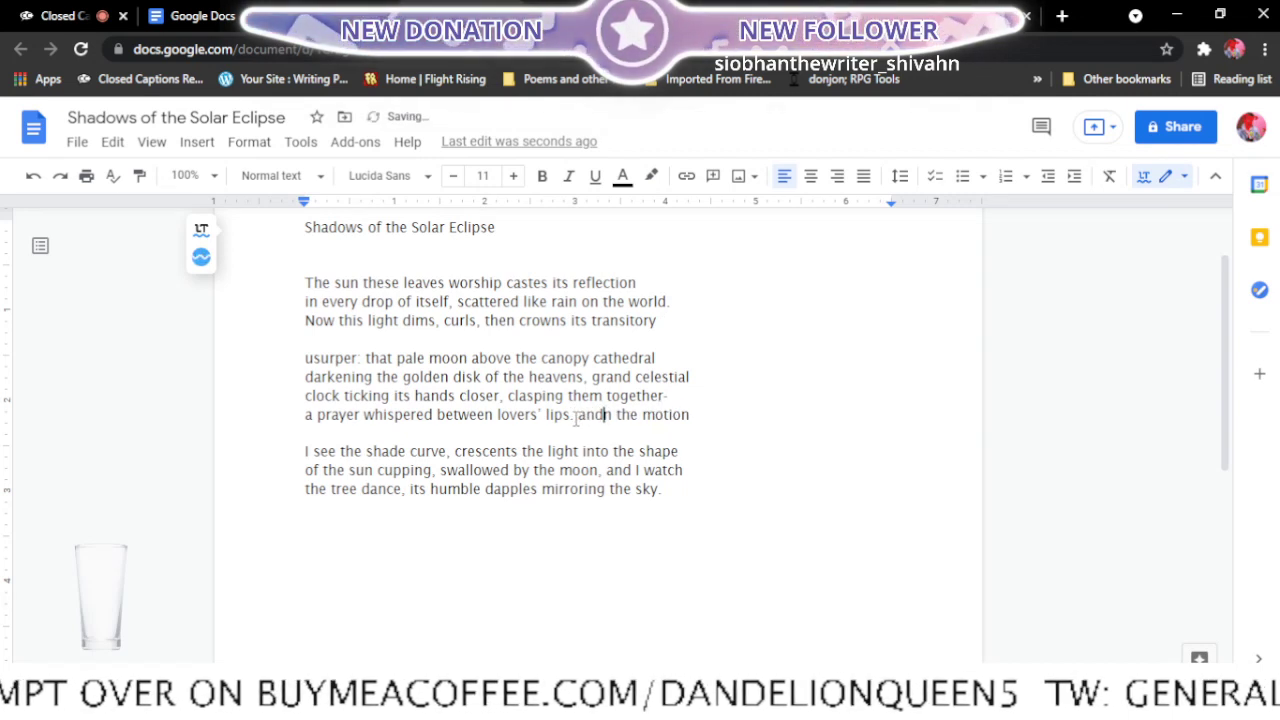
{"action": "type", "text": "I"}
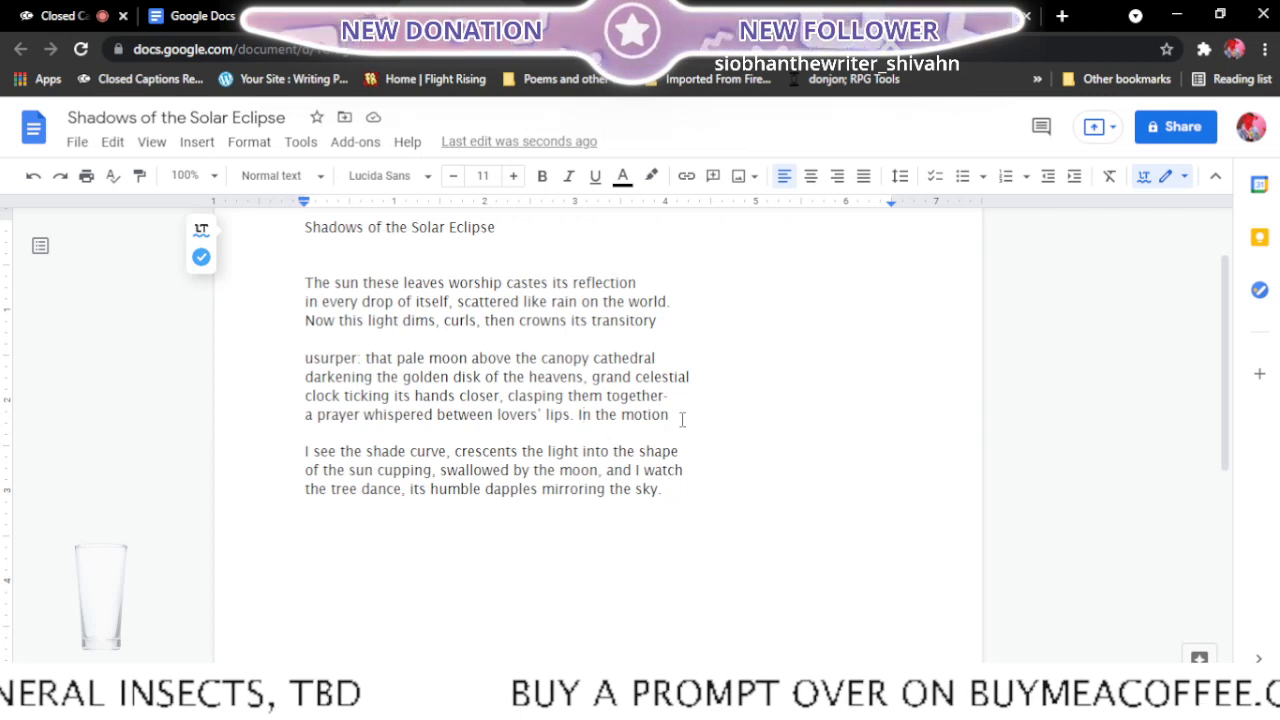
{"action": "left_click", "coordinate": [685, 489]}
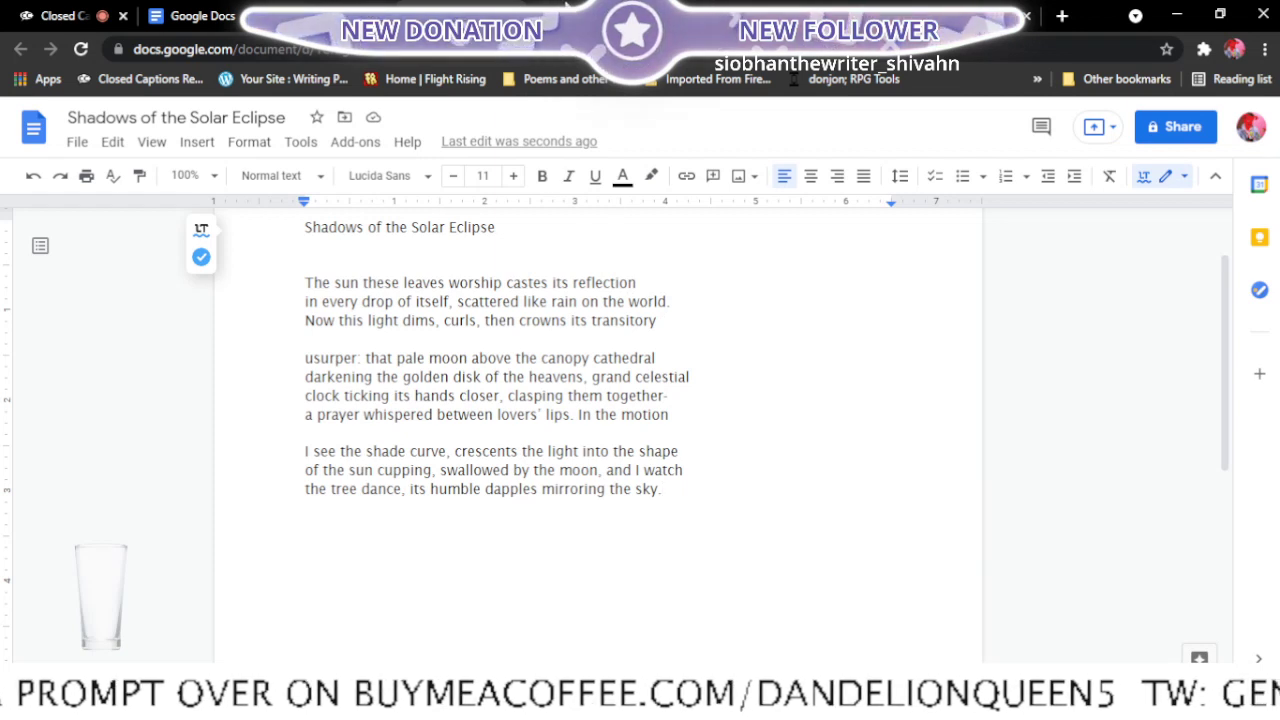
- In the "Final edits" document, add the note "<- ready, maybe sleep on it" after "Shadows of the Solar Eclipse" in the list
{"action": "left_click", "coordinate": [350, 16]}
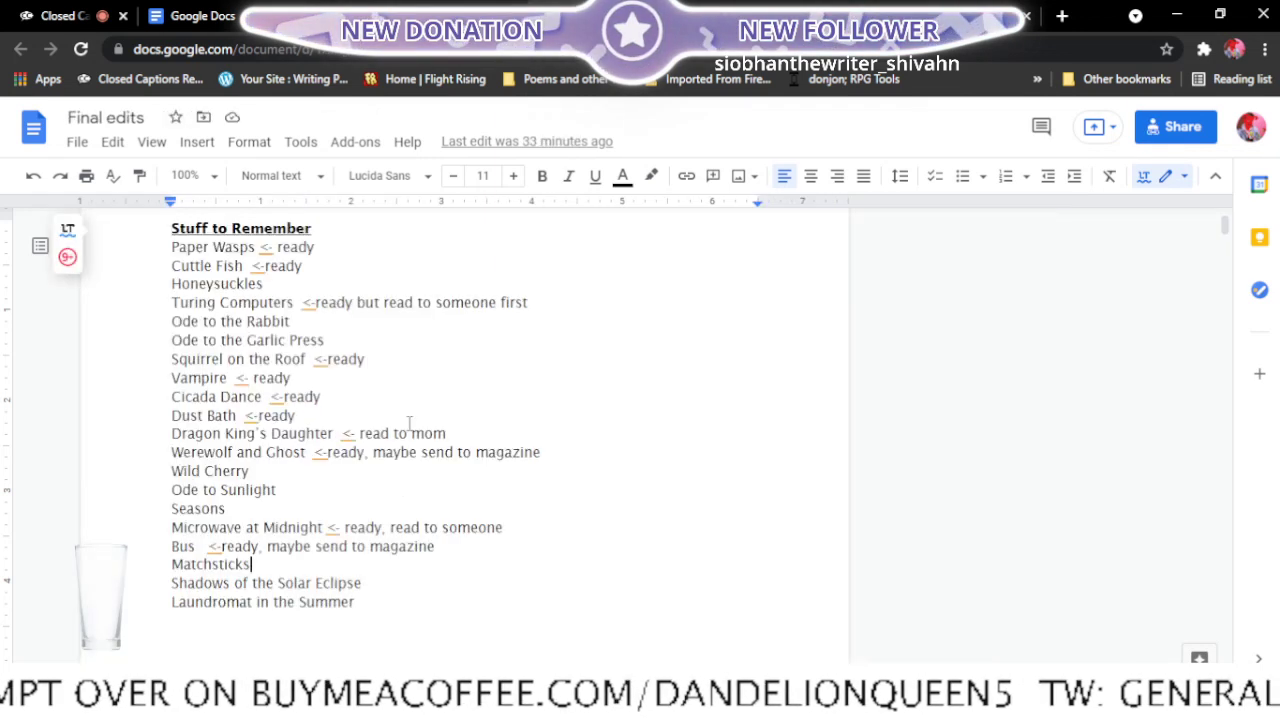
{"action": "left_click", "coordinate": [397, 586]}
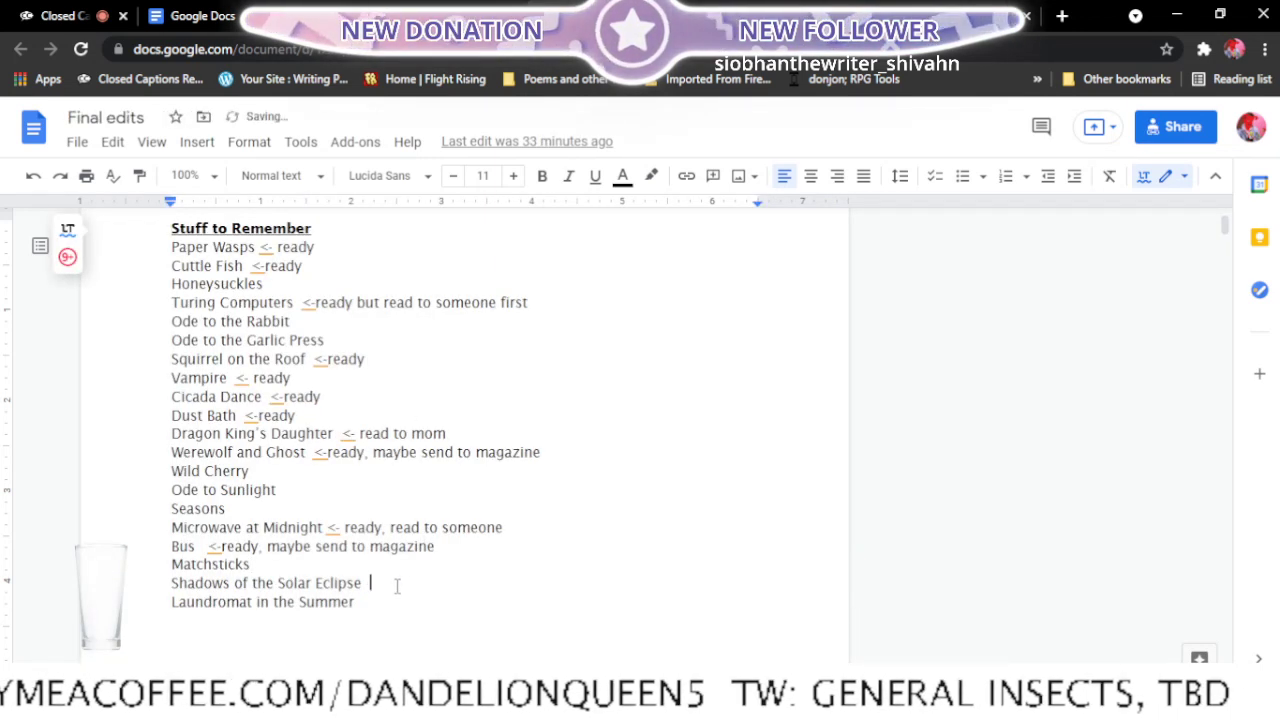
{"action": "type", "text": "<- "}
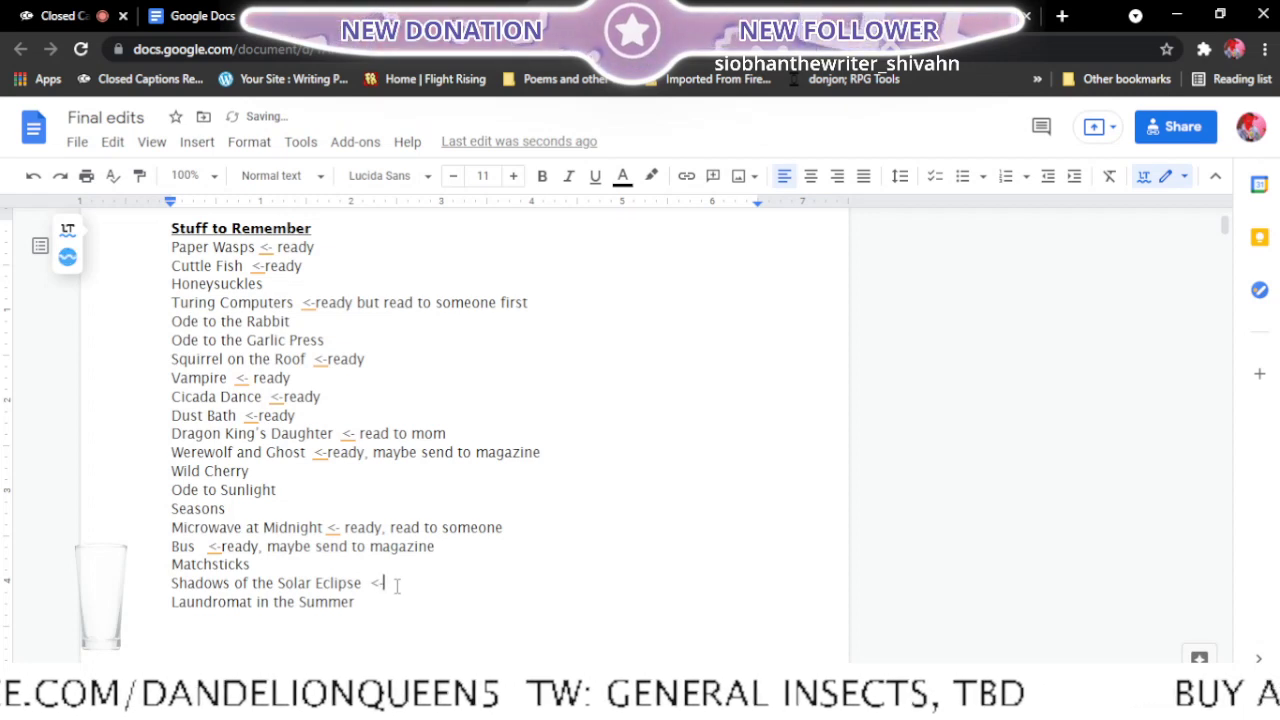
{"action": "type", "text": "re"}
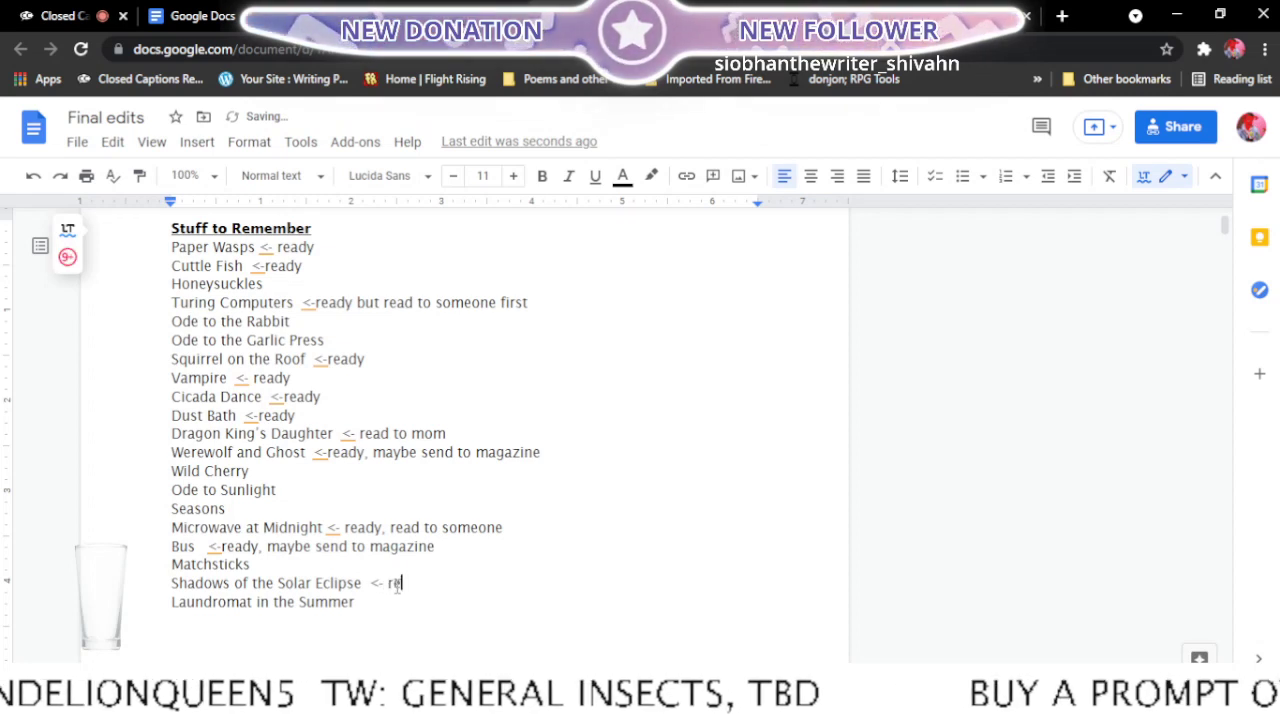
{"action": "type", "text": "ady, "}
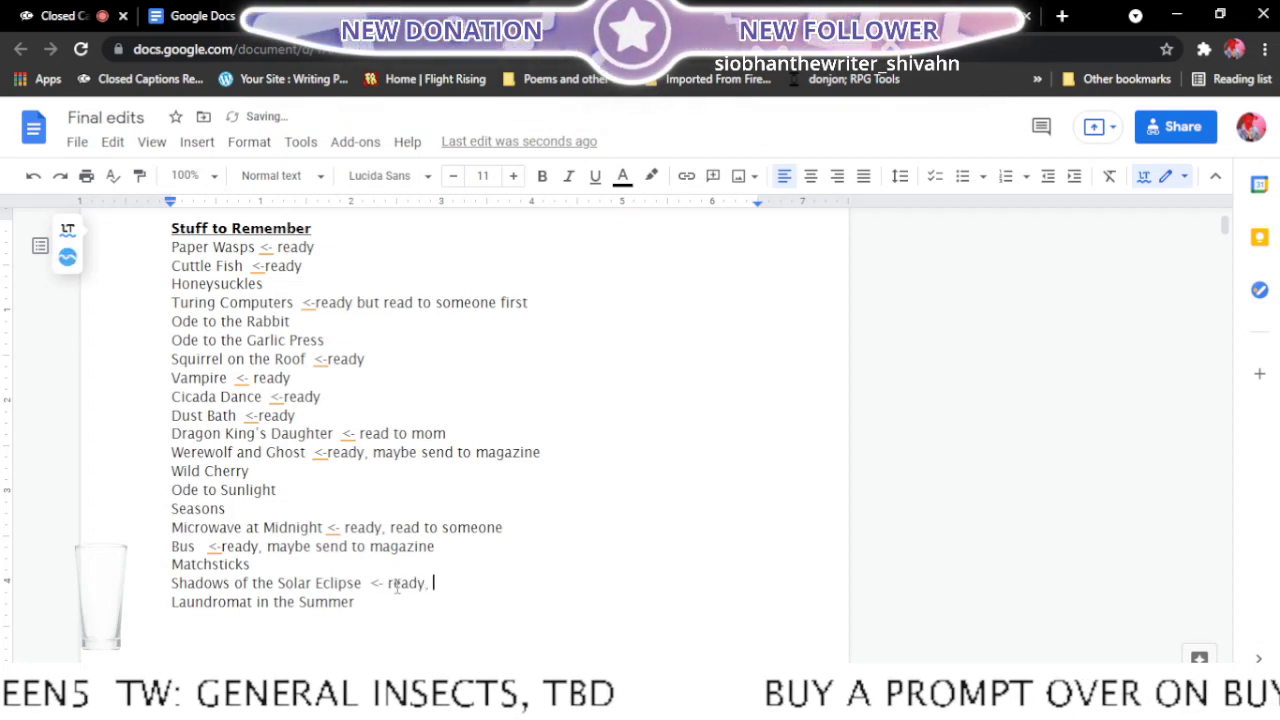
{"action": "type", "text": "maybe sle"}
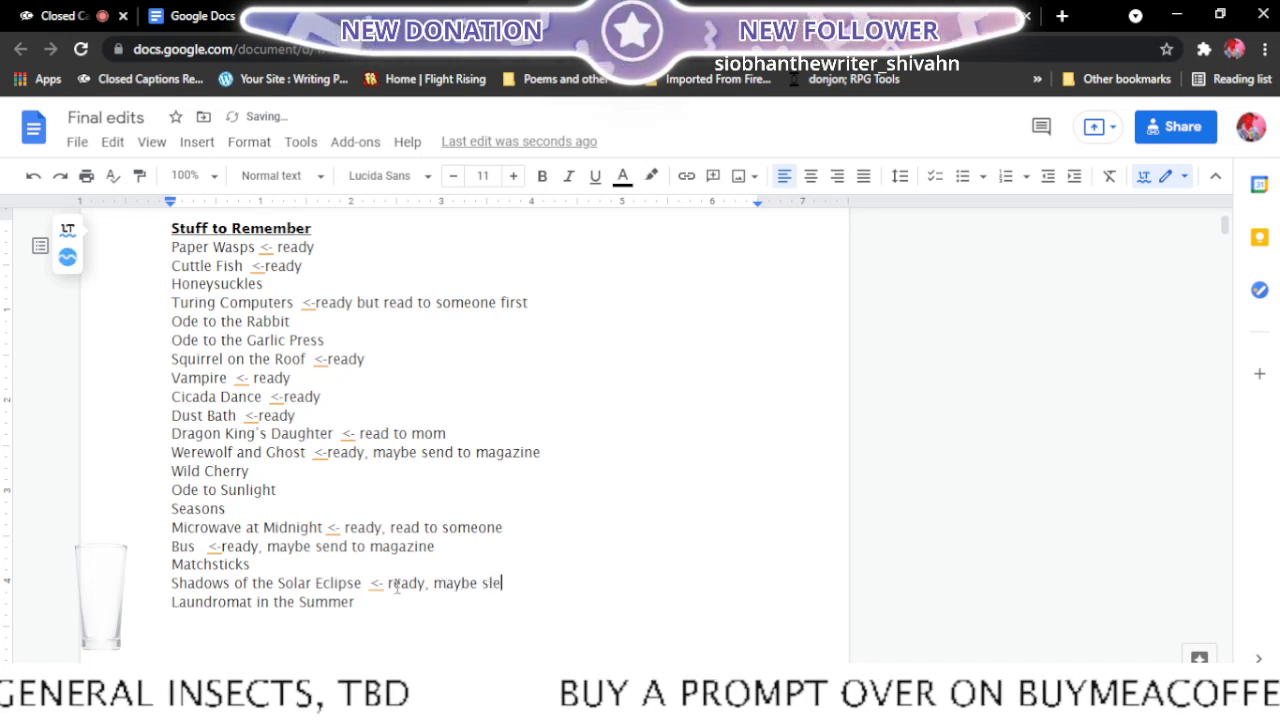
{"action": "type", "text": "ep on it"}
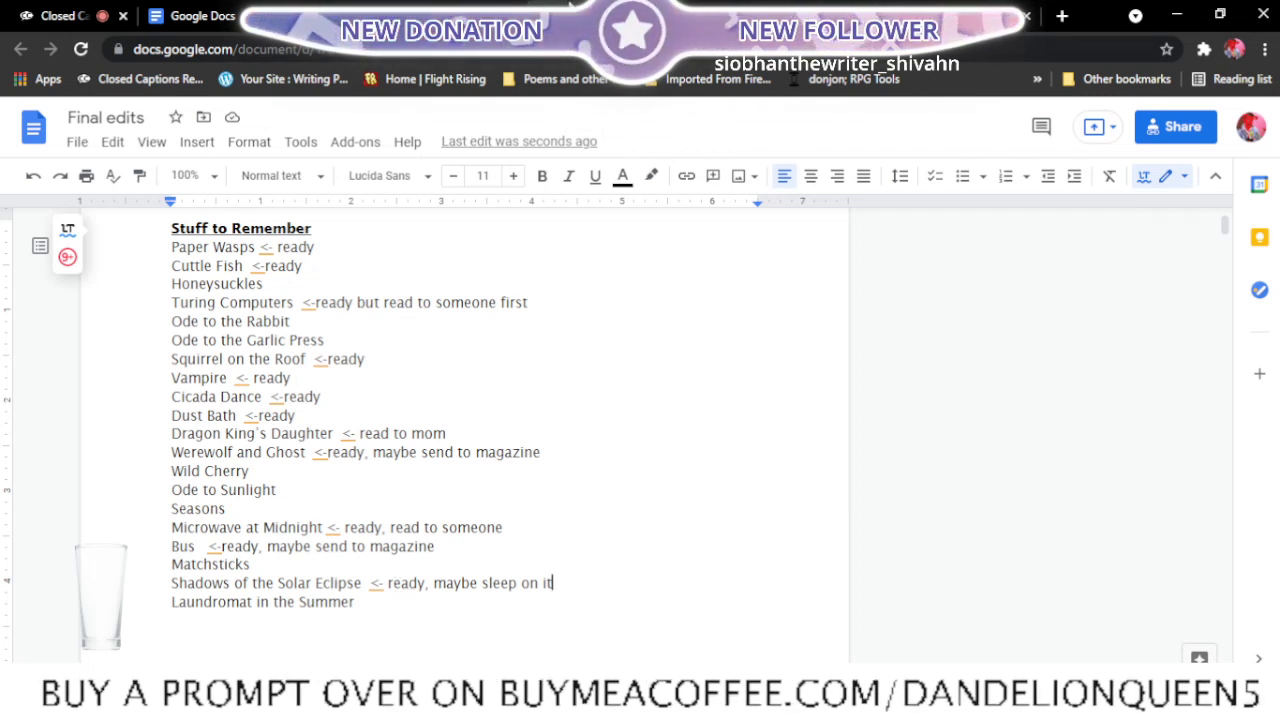
- Close the "Shadows of the Solar Eclipse" and "Laundromat in the Summer" poem documents
{"action": "left_click", "coordinate": [485, 12]}
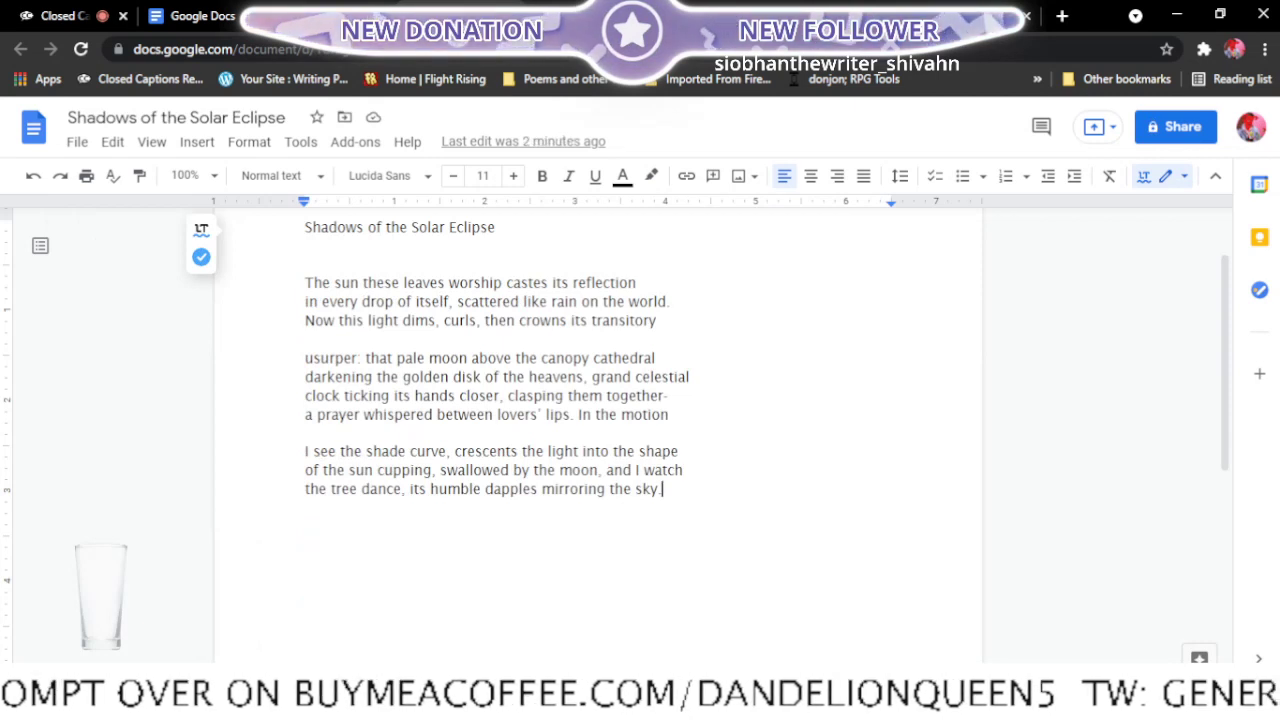
{"action": "left_click", "coordinate": [510, 16]}
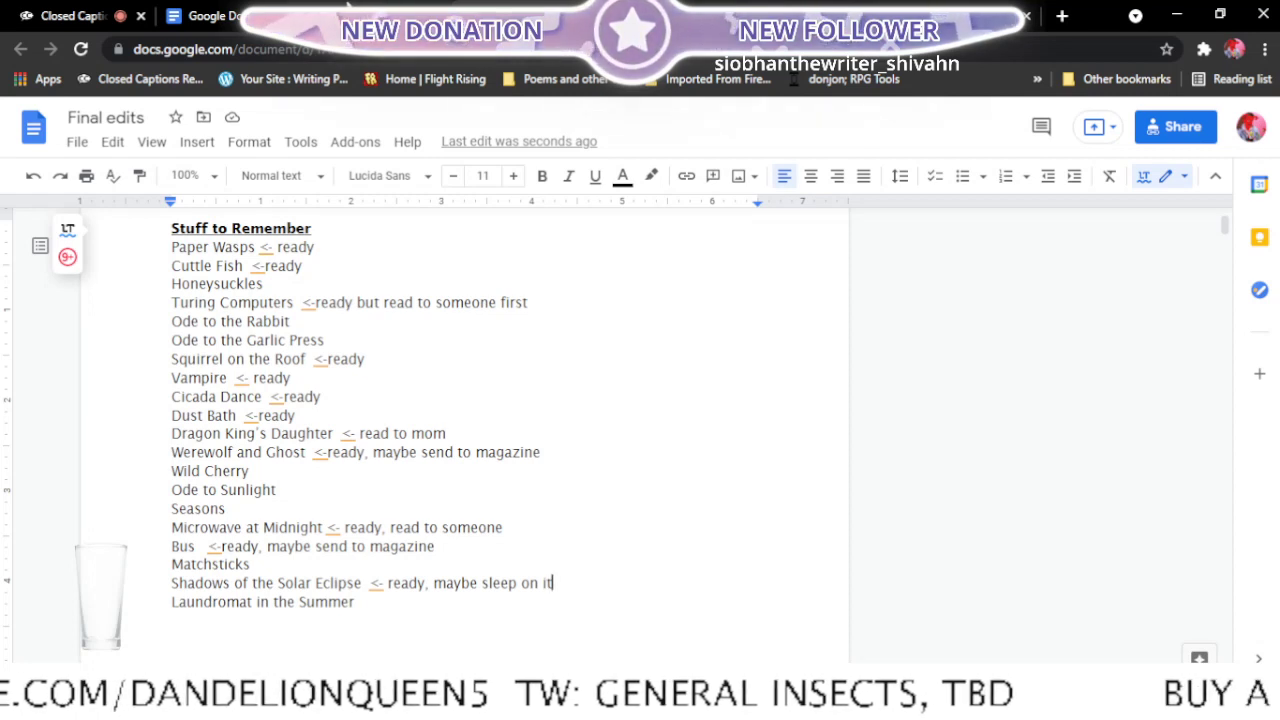
{"action": "left_click", "coordinate": [348, 12]}
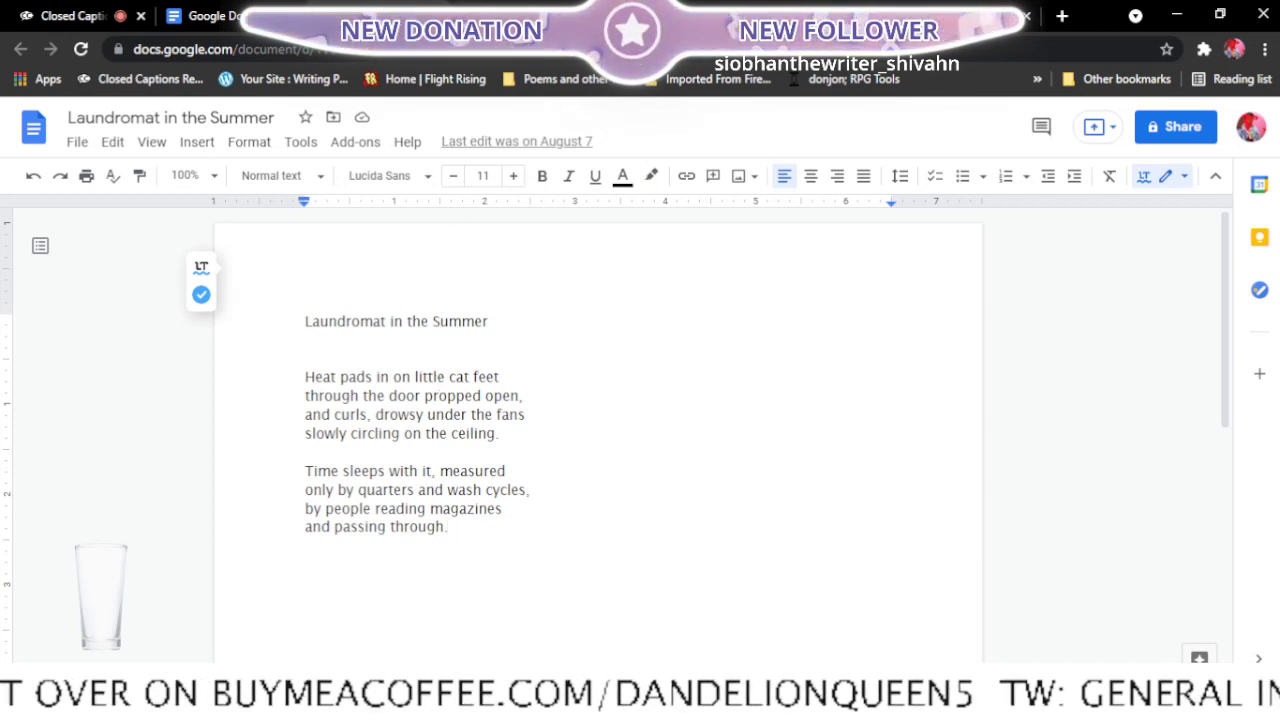
{"action": "left_click", "coordinate": [436, 16]}
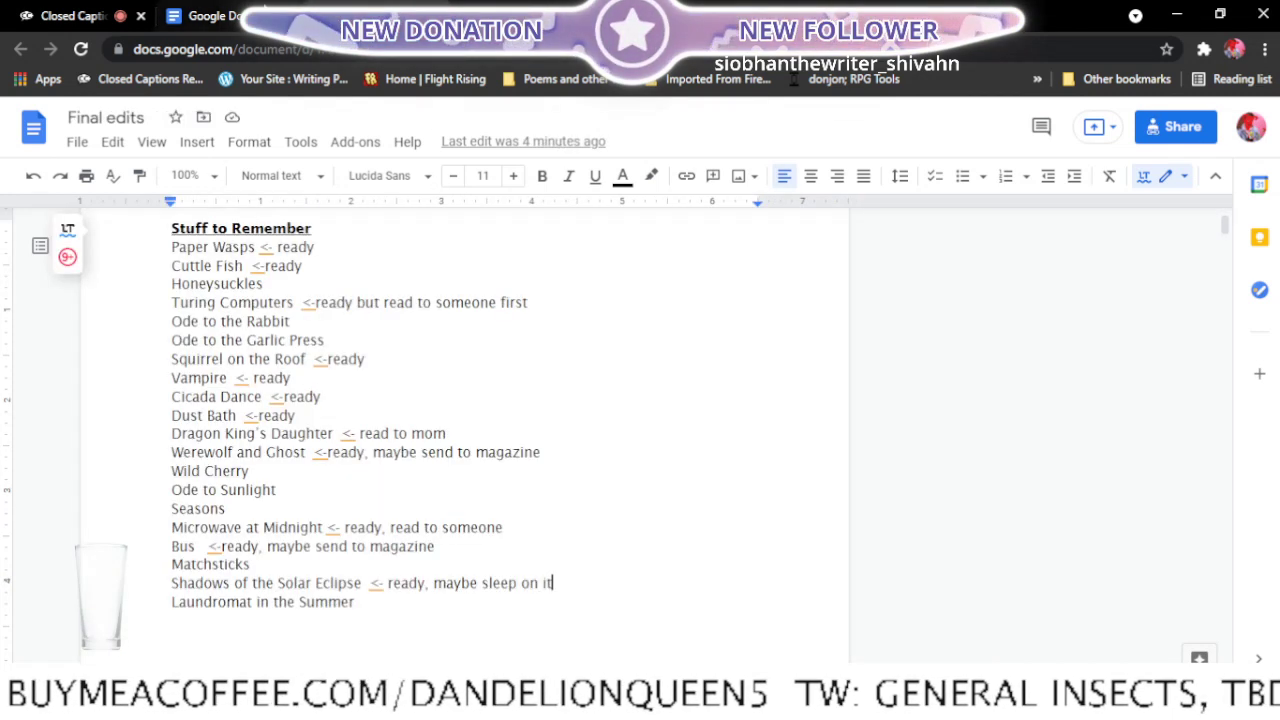
- Look over the recent documents list and return to the "Stuff to Remember" list in "Final edits"
{"action": "scroll", "coordinate": [368, 551], "scroll_direction": "up", "scroll_amount": 1}
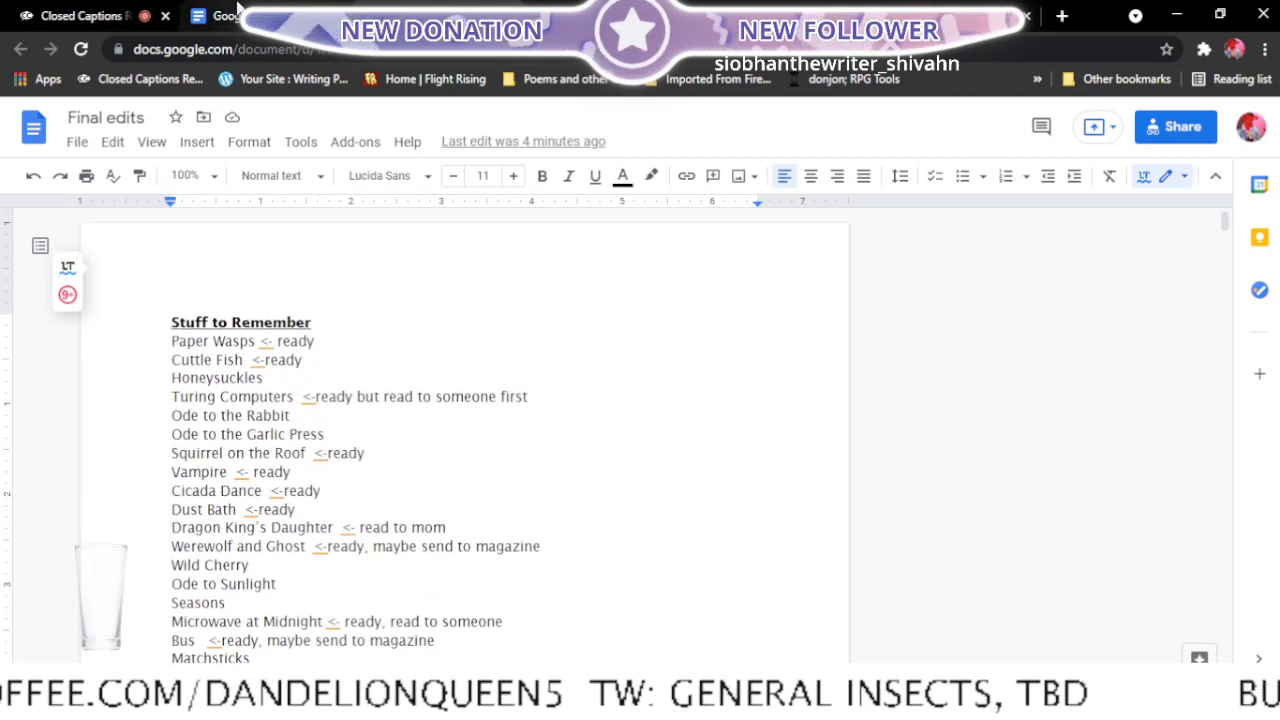
{"action": "left_click", "coordinate": [233, 8]}
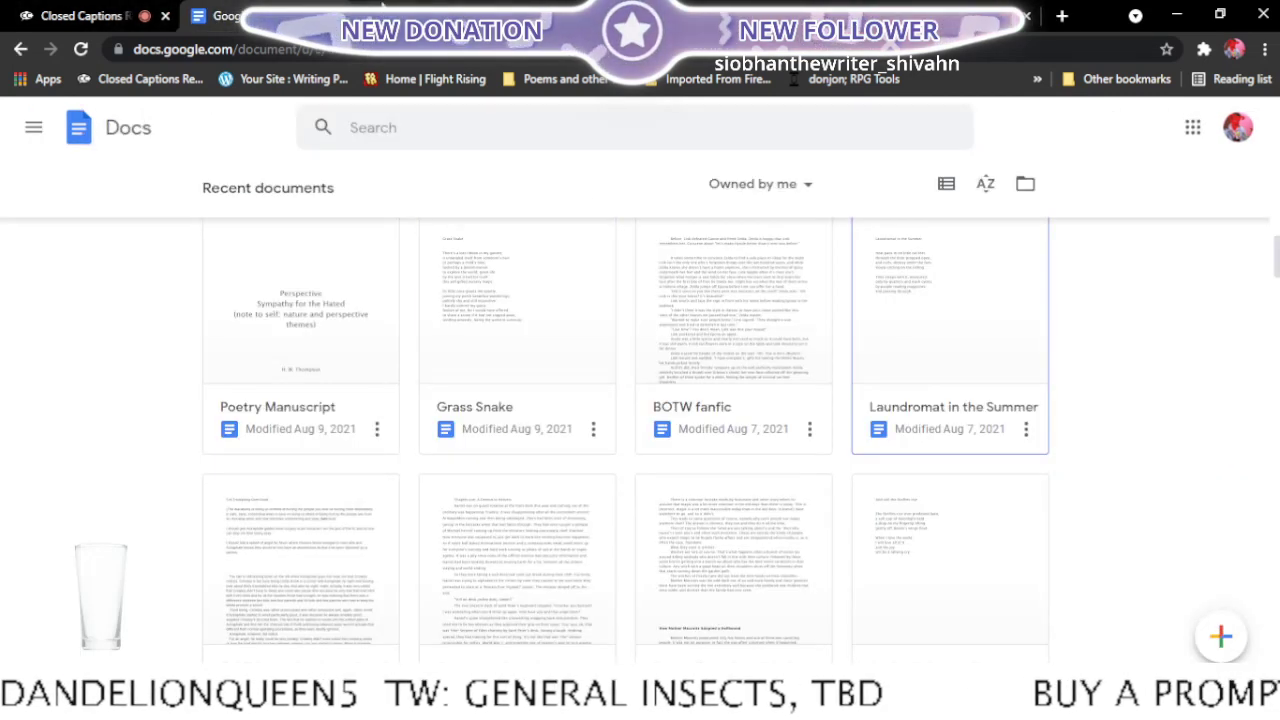
{"action": "scroll", "coordinate": [378, 404], "scroll_direction": "up", "scroll_amount": 2}
{"action": "scroll", "coordinate": [378, 404], "scroll_direction": "up", "scroll_amount": 5}
{"action": "left_click", "coordinate": [436, 16]}
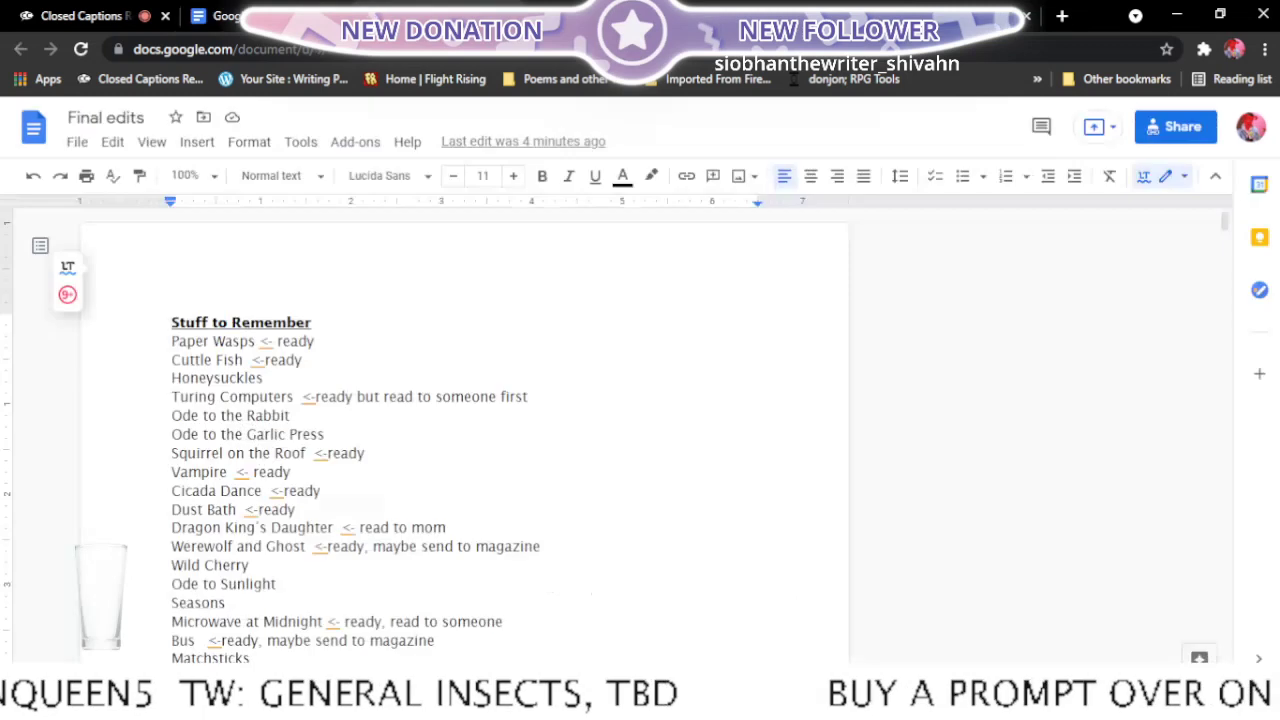
{"action": "scroll", "coordinate": [626, 568], "scroll_direction": "down", "scroll_amount": 2}
{"action": "scroll", "coordinate": [626, 567], "scroll_direction": "up", "scroll_amount": 1}
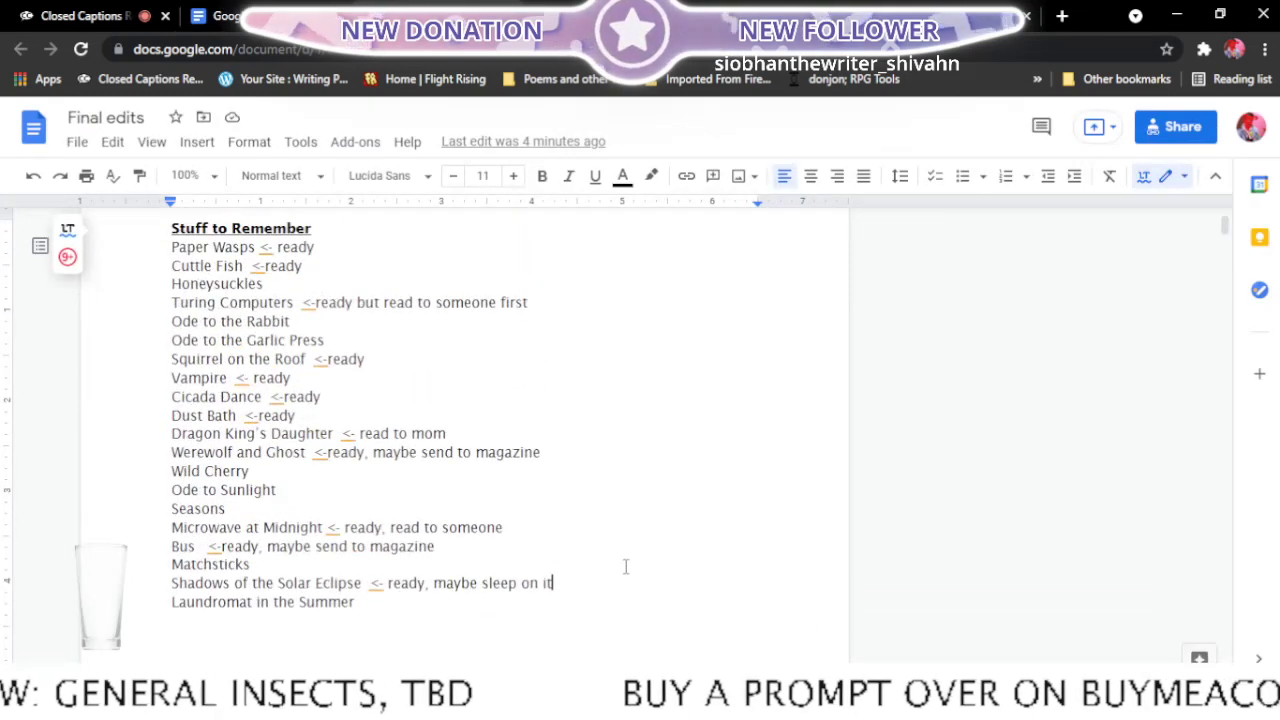